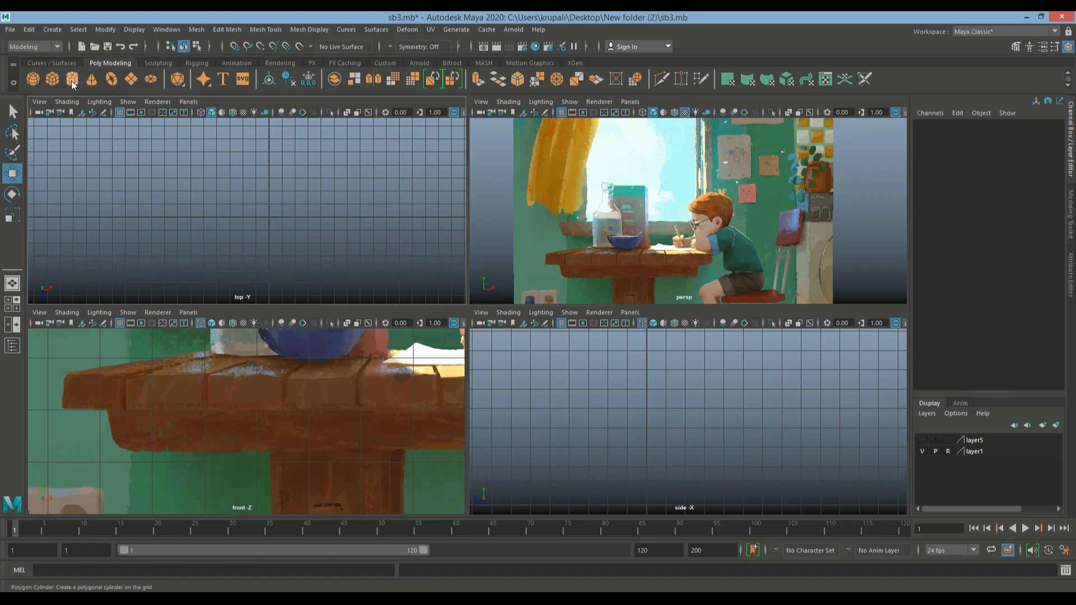
Create a polygon cylinder and move it up in the front view onto the bottle and bowl area above the table.
{"action": "scroll", "coordinate": [294, 426], "scroll_direction": "down", "scroll_amount": 5}
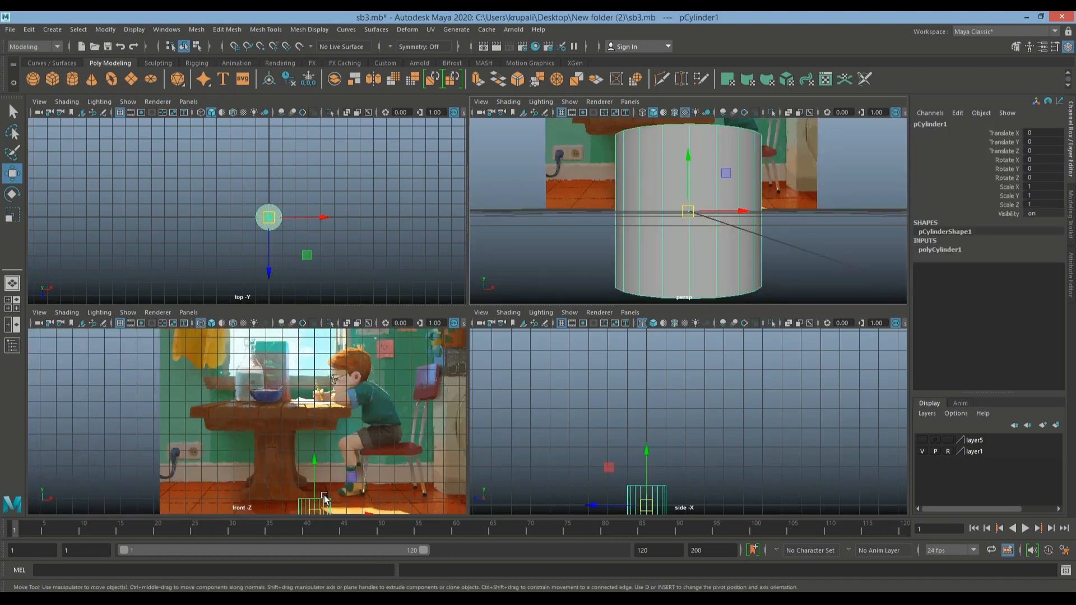
{"action": "left_click", "coordinate": [314, 470]}
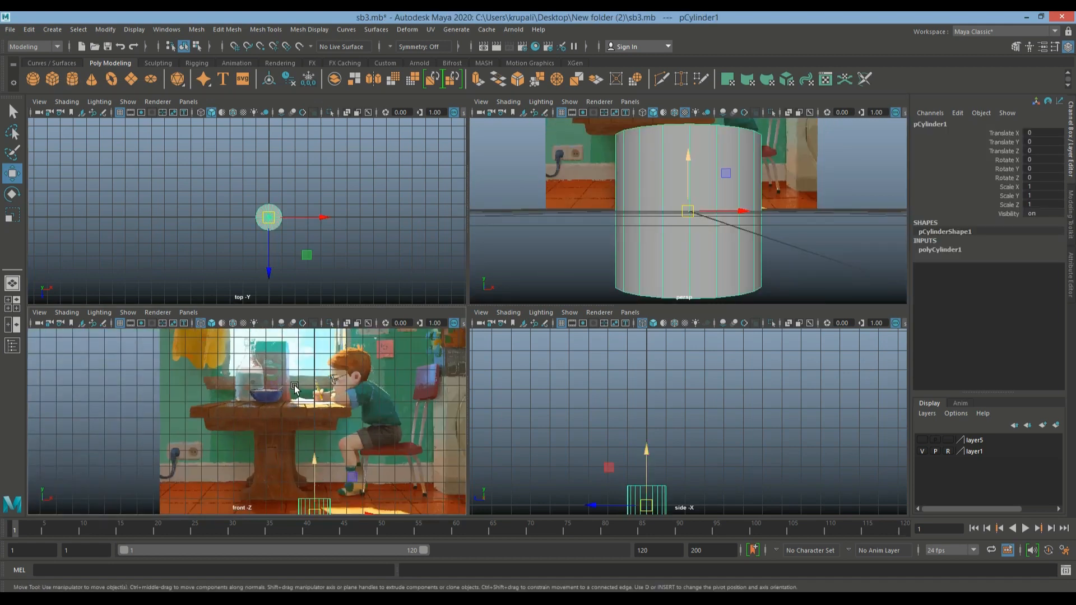
{"action": "left_click_drag", "start_coordinate": [315, 461], "coordinate": [314, 380]}
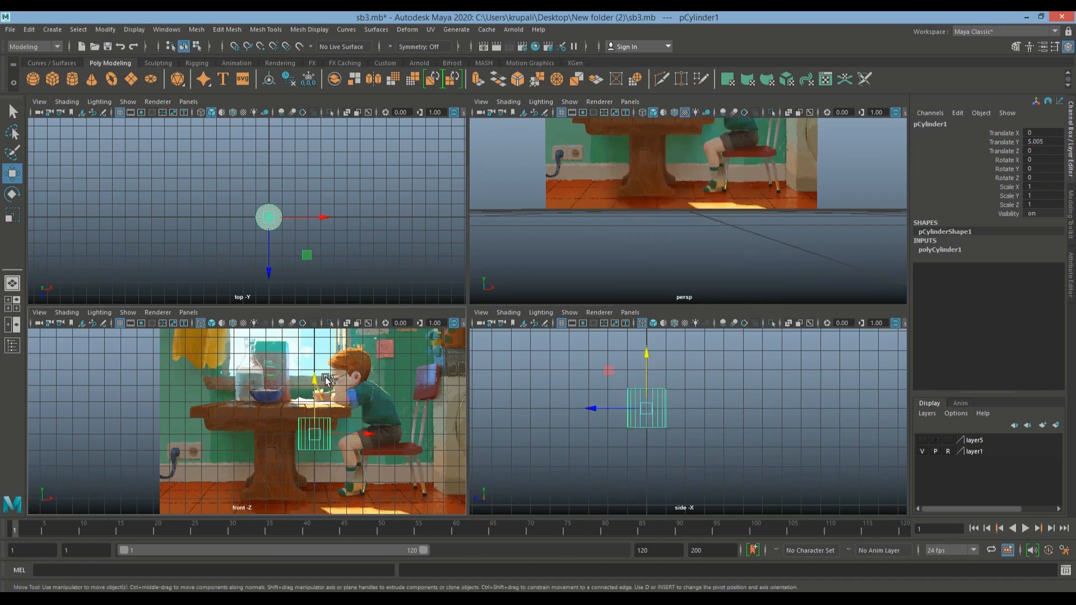
{"action": "left_click_drag", "start_coordinate": [312, 435], "coordinate": [276, 383]}
Maximize the front view and move the cylinder over the milk bottle, to about X -4.046, Y 8.067.
{"action": "key", "text": "space"}
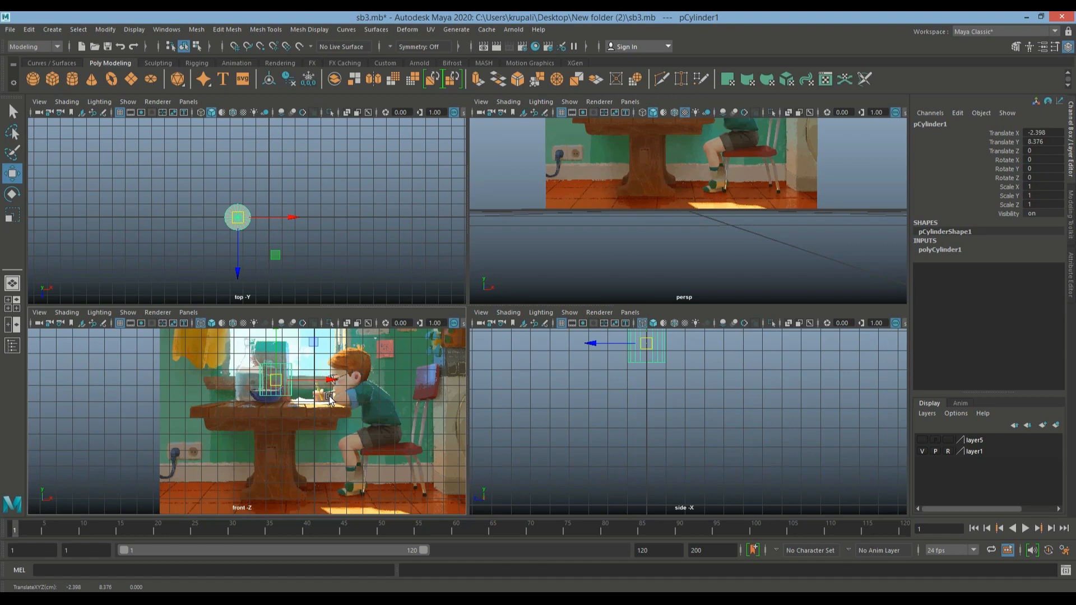
{"action": "key", "text": "space"}
{"action": "key", "text": "space"}
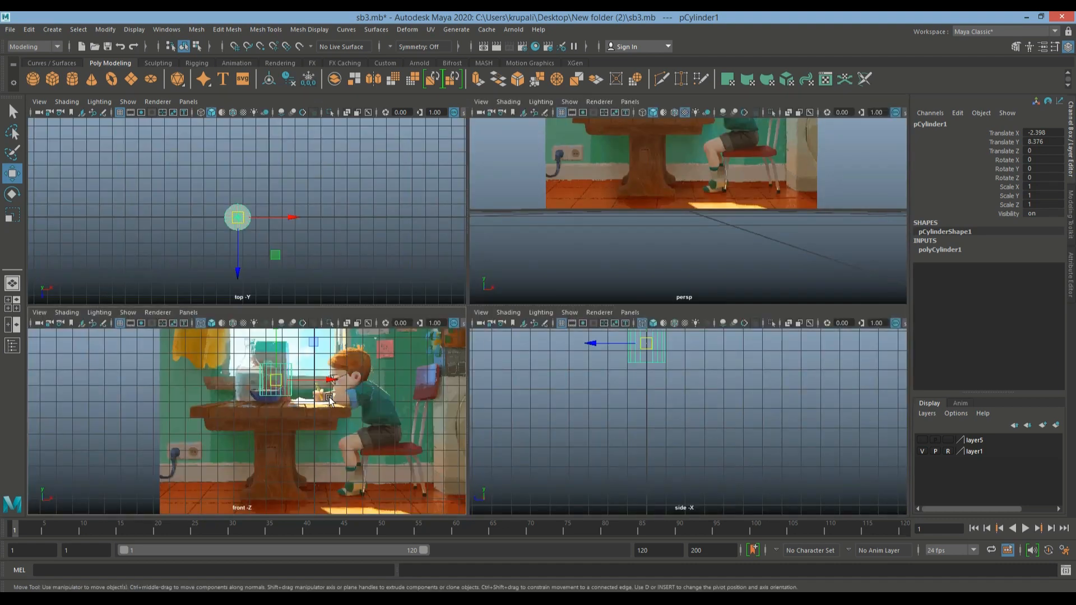
{"action": "key", "text": "space"}
{"action": "left_click", "coordinate": [329, 399]}
{"action": "left_click", "coordinate": [364, 370]}
{"action": "left_click_drag", "start_coordinate": [426, 365], "coordinate": [354, 365]}
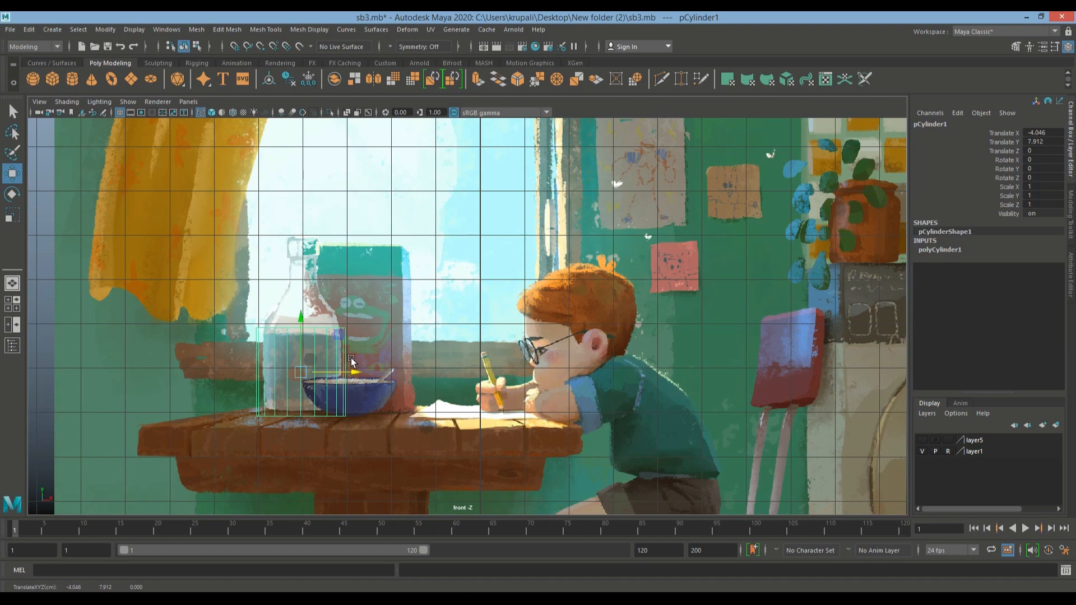
{"action": "scroll", "coordinate": [351, 358], "scroll_direction": "up", "scroll_amount": 5}
{"action": "scroll", "coordinate": [411, 358], "scroll_direction": "down", "scroll_amount": 6}
{"action": "scroll", "coordinate": [495, 309], "scroll_direction": "up", "scroll_amount": 3}
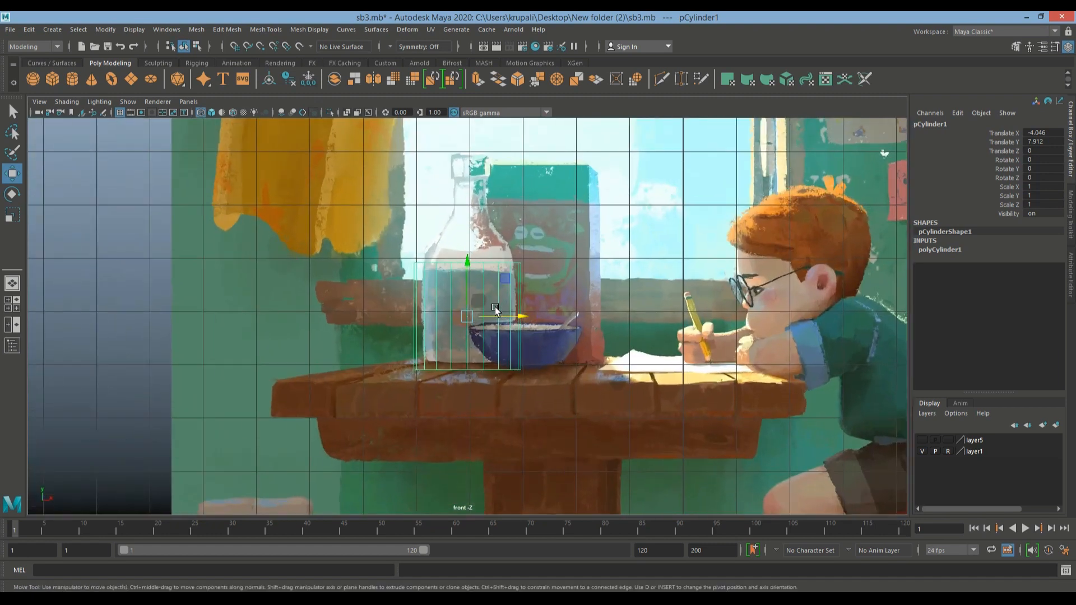
{"action": "scroll", "coordinate": [495, 310], "scroll_direction": "up", "scroll_amount": 3}
{"action": "middle_click_drag", "start_coordinate": [457, 274], "coordinate": [381, 337], "text": "alt"}
{"action": "left_click_drag", "start_coordinate": [381, 334], "coordinate": [381, 332]}
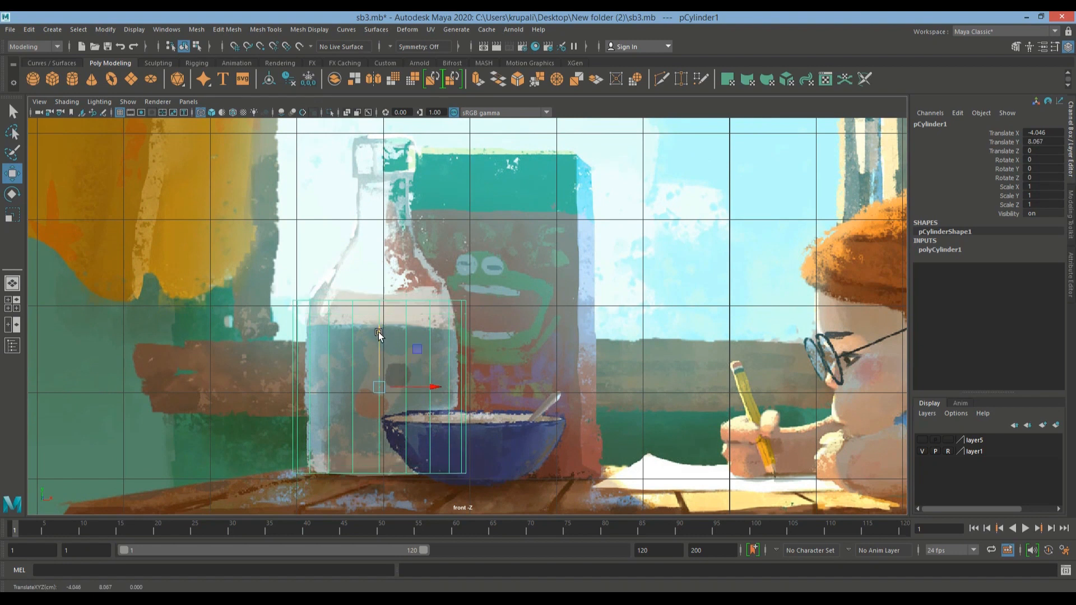
Scale the cylinder uniformly to about 0.877 to match the bottle's width and lower it onto the table, about Y 7.912.
{"action": "key", "text": "r"}
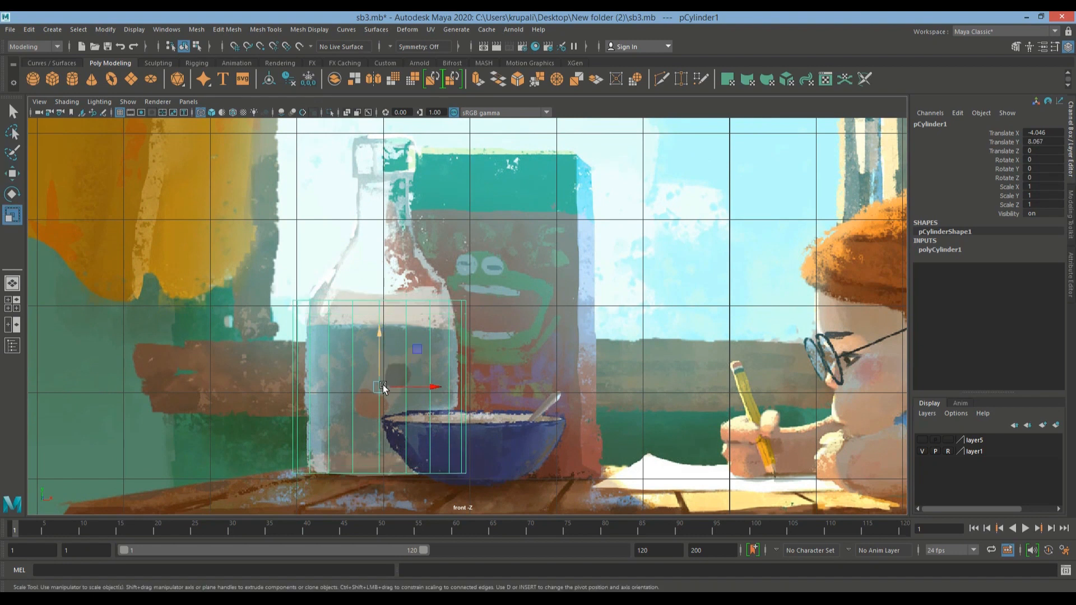
{"action": "left_click_drag", "start_coordinate": [382, 386], "coordinate": [365, 388]}
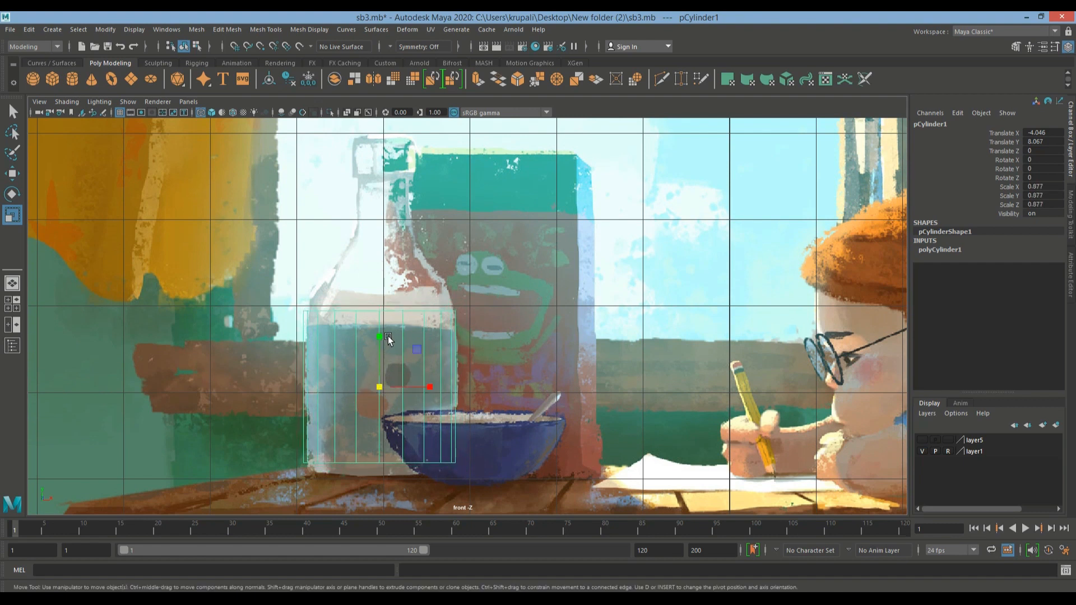
{"action": "key", "text": "w"}
{"action": "left_click_drag", "start_coordinate": [381, 337], "coordinate": [381, 347]}
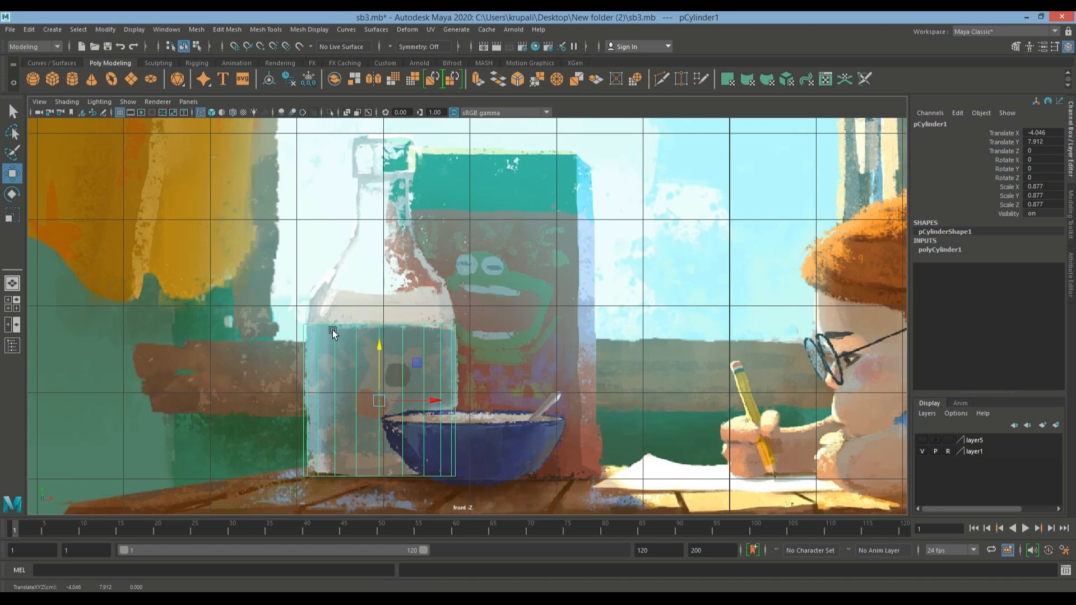
Lower the cylinder's top vertex ring close to the bottom to leave only a short base section.
{"action": "right_click", "coordinate": [334, 296]}
{"action": "left_click", "coordinate": [302, 301]}
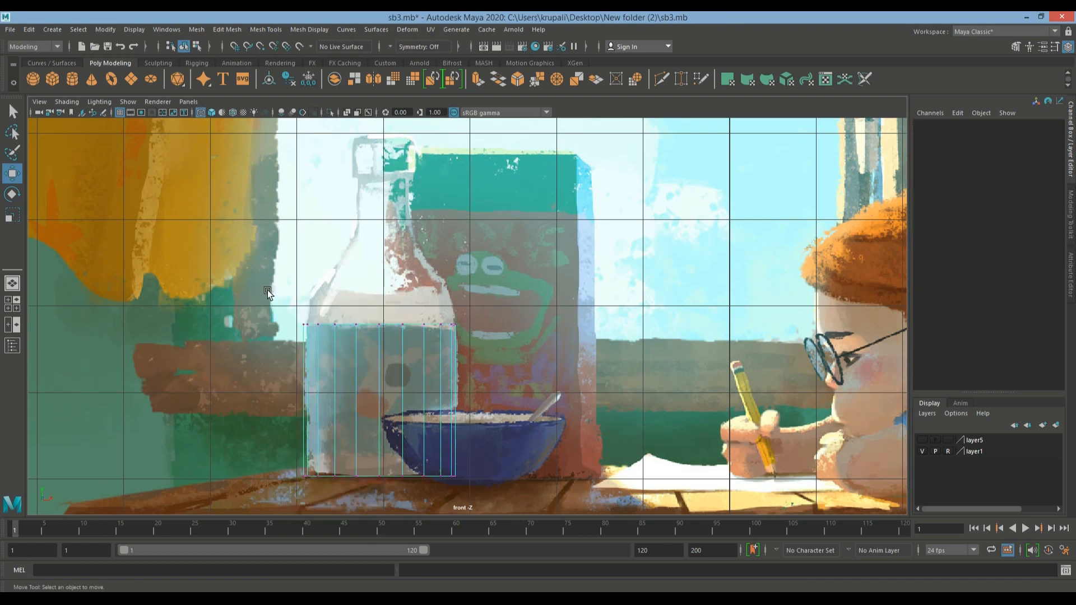
{"action": "left_click_drag", "start_coordinate": [463, 335], "coordinate": [460, 331]}
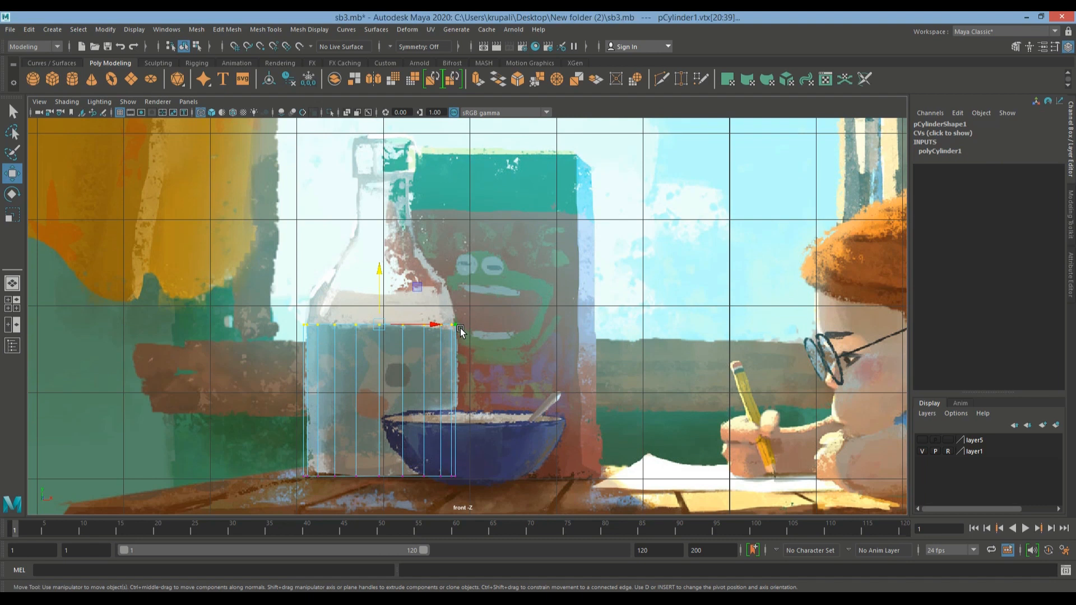
{"action": "left_click_drag", "start_coordinate": [379, 269], "coordinate": [382, 389]}
Scale the bottom vertex ring slightly inward and lower the top ring further to leave a thin base band.
{"action": "left_click_drag", "start_coordinate": [291, 466], "coordinate": [458, 499]}
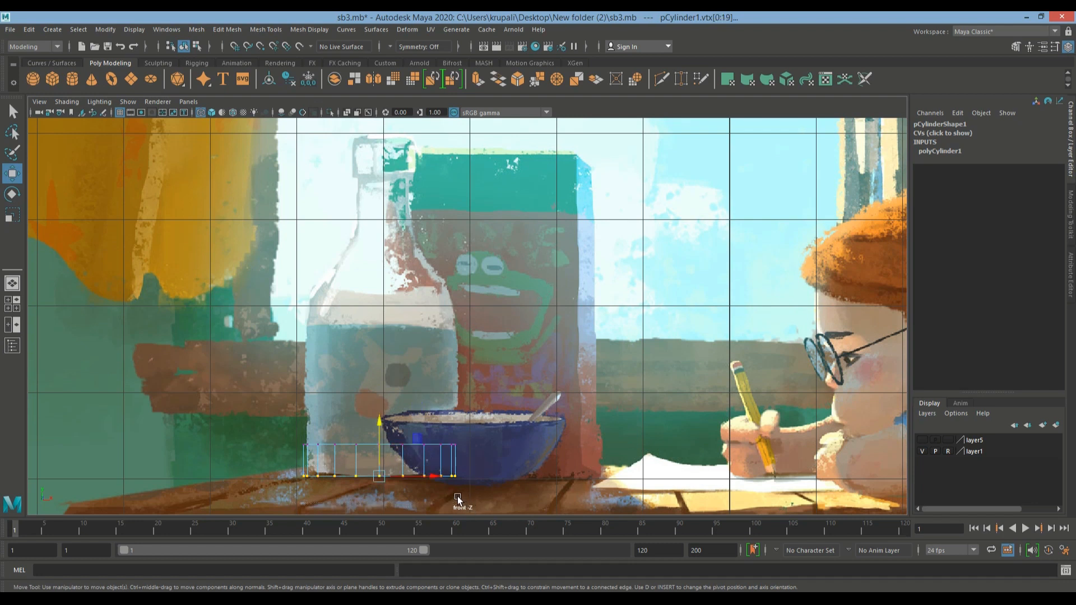
{"action": "key", "text": "r"}
{"action": "left_click_drag", "start_coordinate": [379, 476], "coordinate": [379, 477]}
{"action": "left_click_drag", "start_coordinate": [296, 401], "coordinate": [458, 456]}
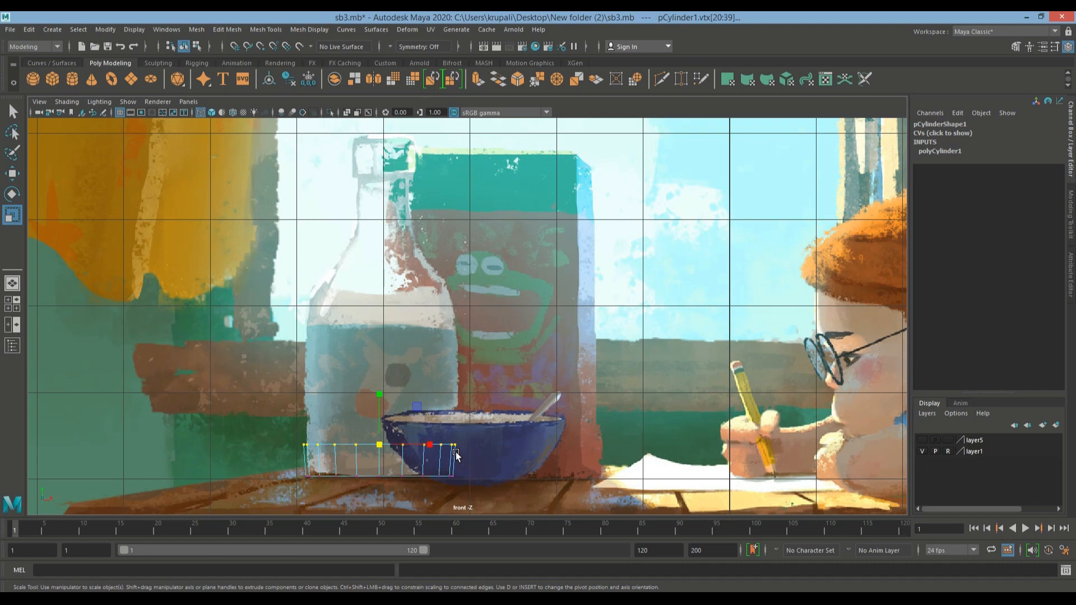
{"action": "key", "text": "w"}
{"action": "left_click_drag", "start_coordinate": [375, 385], "coordinate": [375, 411]}
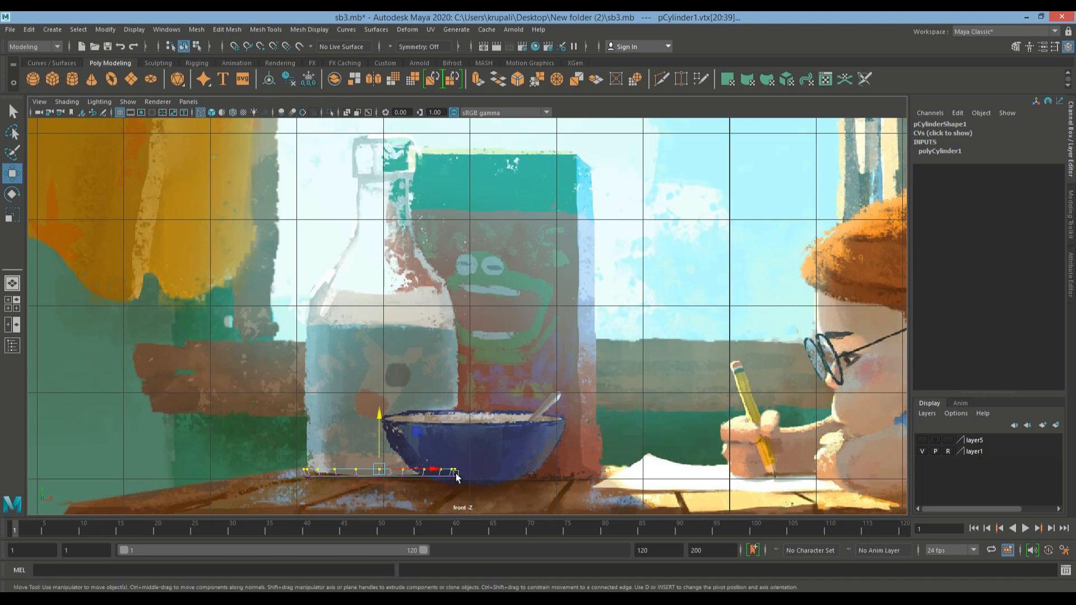
Select the top cap faces of the base band and extrude them upward as the first section of the bottle body.
{"action": "right_click_drag", "start_coordinate": [430, 296], "coordinate": [436, 329]}
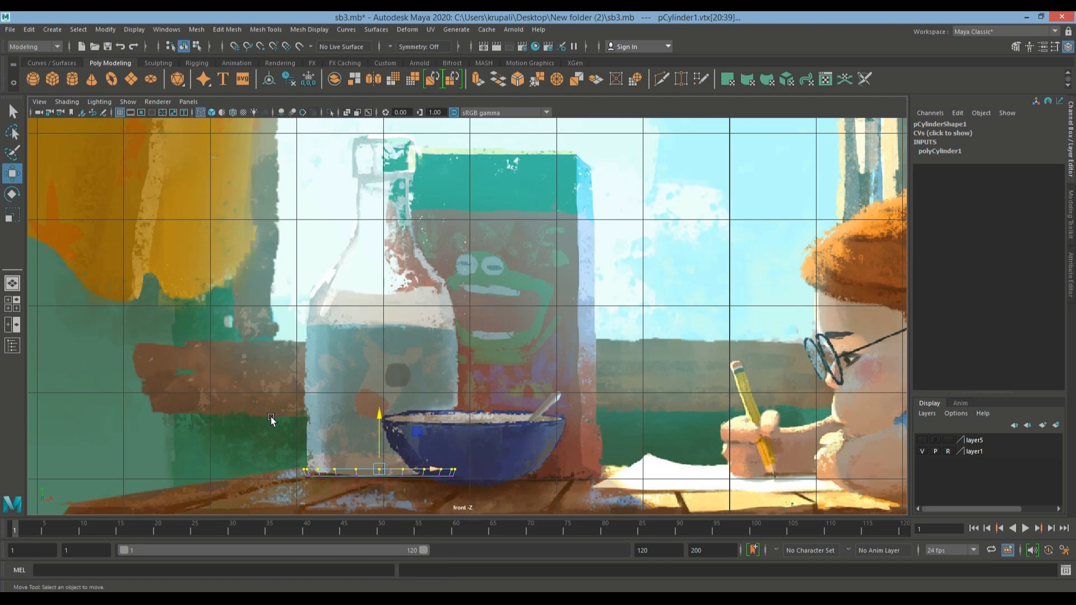
{"action": "left_click_drag", "start_coordinate": [506, 515], "coordinate": [279, 477]}
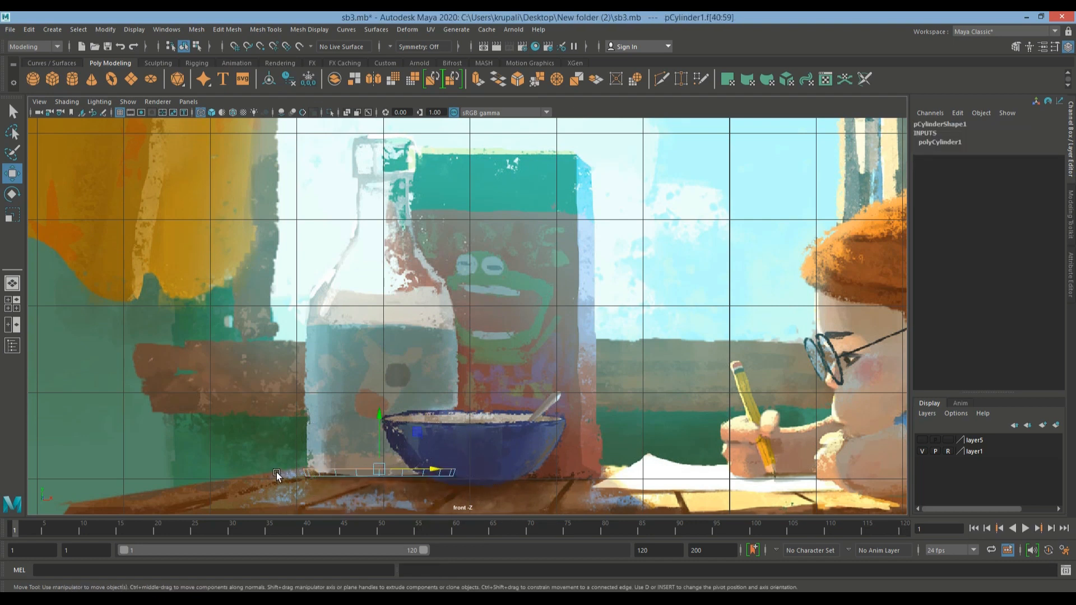
{"action": "left_click", "coordinate": [476, 80]}
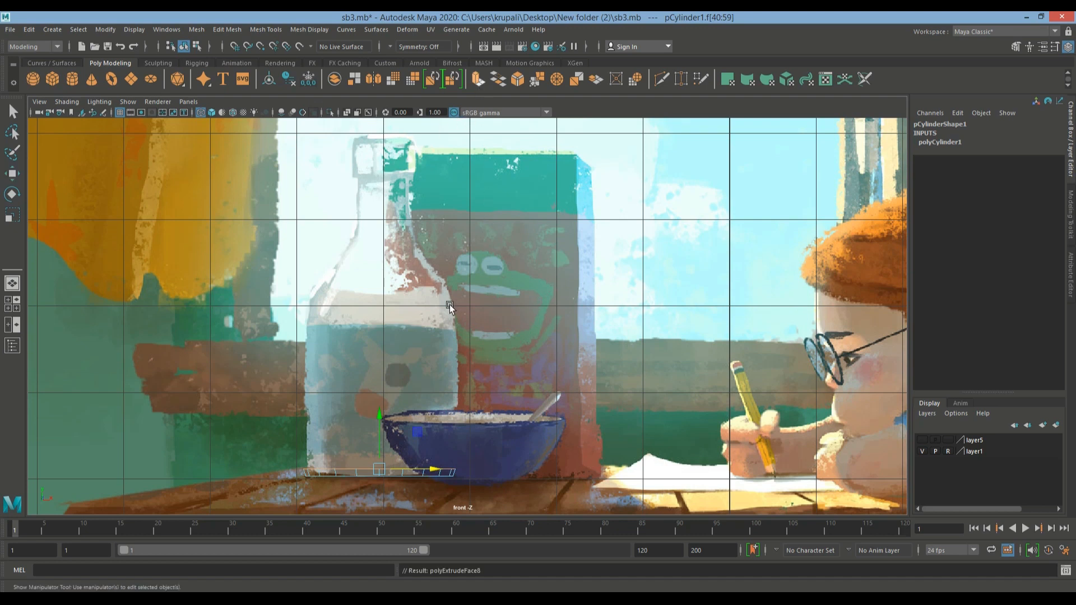
{"action": "key", "text": "w"}
{"action": "left_click_drag", "start_coordinate": [377, 408], "coordinate": [379, 334]}
Extrude the top faces upward in five more sections to the bottle's shoulder and scale the last one slightly inward.
{"action": "key", "text": "ctrl+e"}
{"action": "key", "text": "w"}
{"action": "key", "text": "ctrl+e"}
{"action": "key", "text": "w"}
{"action": "key", "text": "ctrl+e"}
{"action": "key", "text": "w"}
{"action": "left_click_drag", "start_coordinate": [379, 334], "coordinate": [383, 248]}
{"action": "key", "text": "ctrl+e"}
{"action": "key", "text": "w"}
{"action": "key", "text": "ctrl+e"}
{"action": "key", "text": "w"}
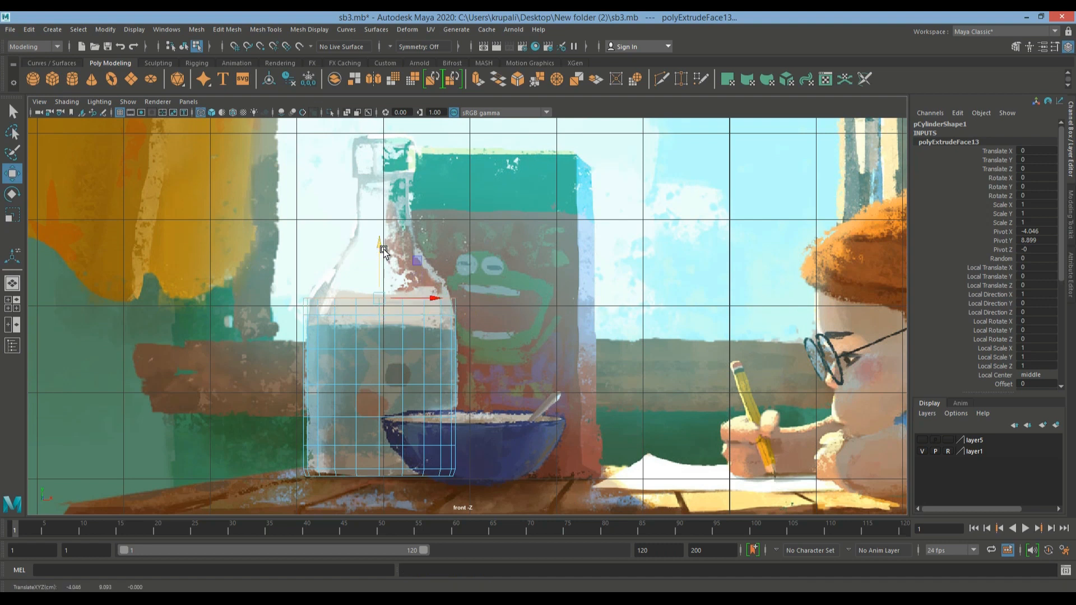
{"action": "key", "text": "r"}
{"action": "left_click_drag", "start_coordinate": [379, 295], "coordinate": [377, 297]}
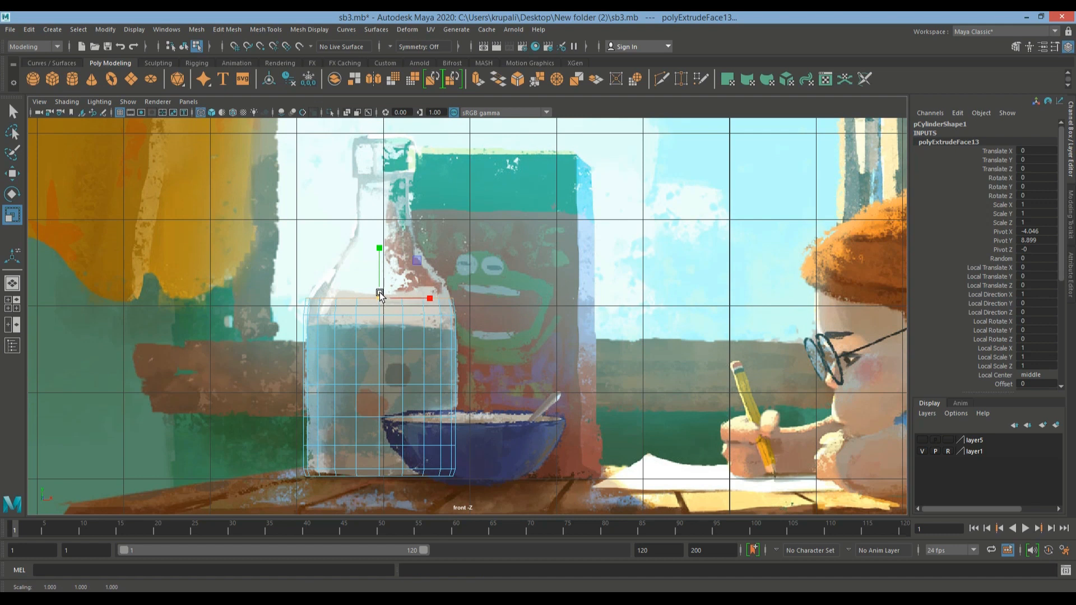
Extrude the top faces up to about Y 9.242 and scale them inward to follow the start of the shoulder.
{"action": "key", "text": "ctrl+e"}
{"action": "key", "text": "w"}
{"action": "left_click_drag", "start_coordinate": [380, 246], "coordinate": [382, 234]}
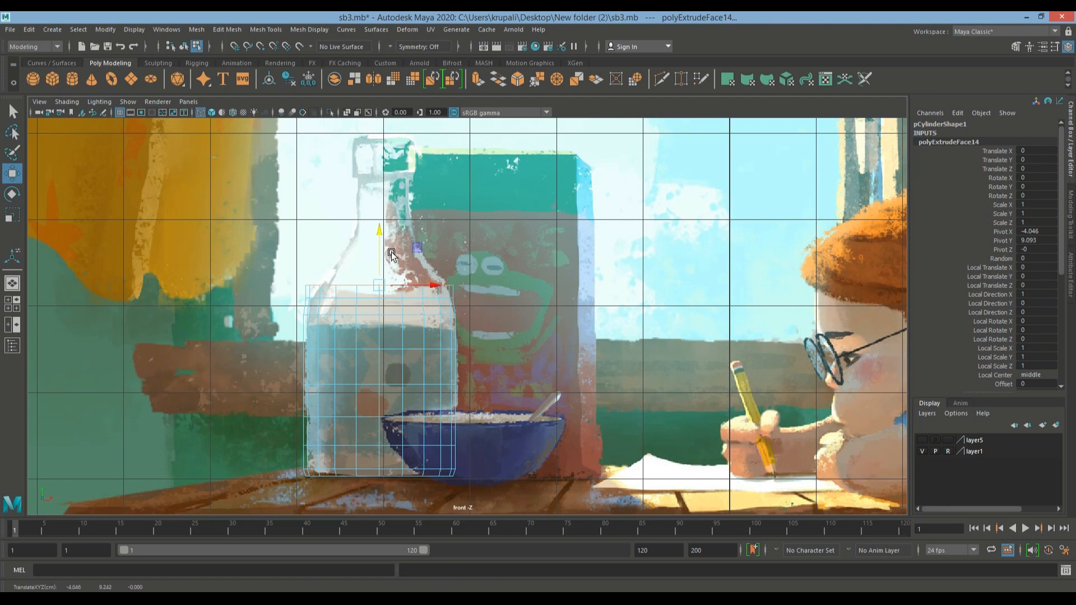
{"action": "key", "text": "r"}
{"action": "left_click_drag", "start_coordinate": [381, 283], "coordinate": [371, 285]}
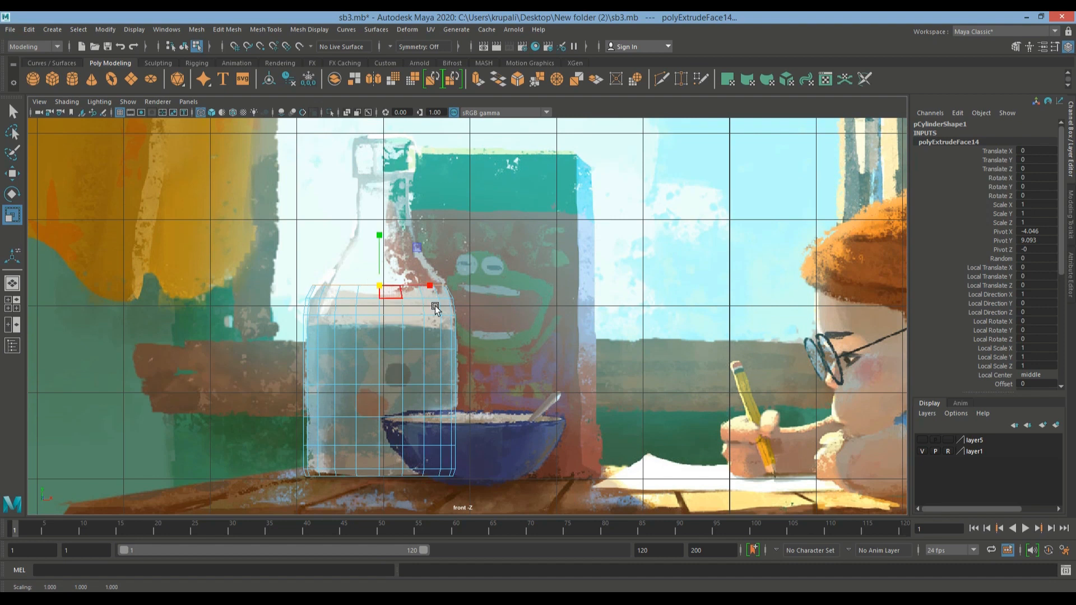
Return to object mode and shift the bottle mesh slightly along X to about -4.02 to align with the reference.
{"action": "right_click_drag", "start_coordinate": [367, 296], "coordinate": [415, 283]}
{"action": "left_click", "coordinate": [12, 173]}
{"action": "left_click_drag", "start_coordinate": [430, 400], "coordinate": [439, 401]}
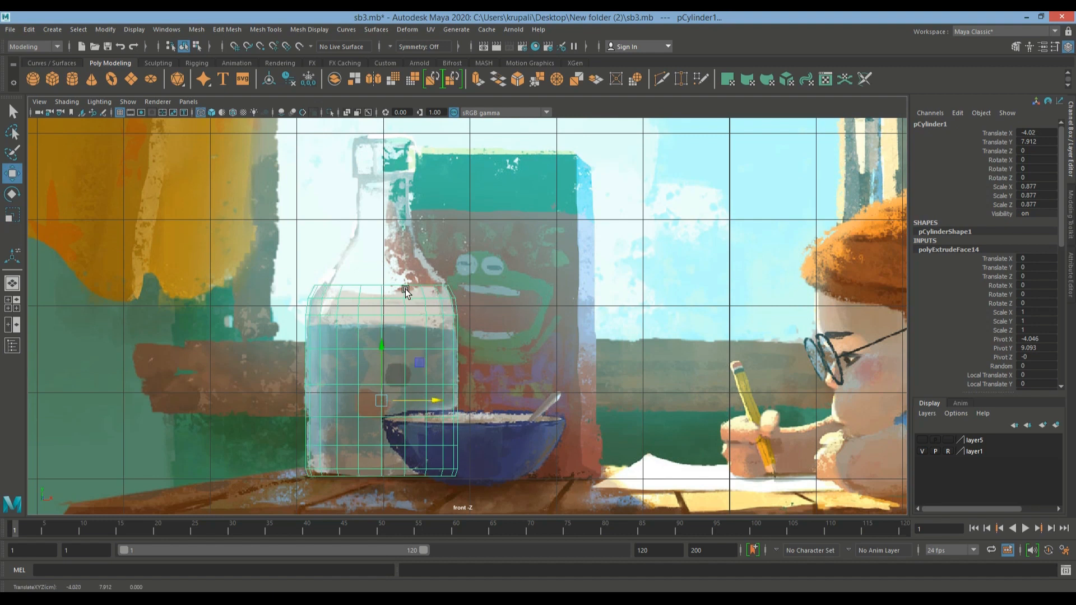
Reselect the top cap faces, extrude them up to about Y 9.42 and scale them inward along the painted shoulder.
{"action": "scroll", "coordinate": [413, 355], "scroll_direction": "up", "scroll_amount": 3}
{"action": "scroll", "coordinate": [364, 290], "scroll_direction": "up", "scroll_amount": 1}
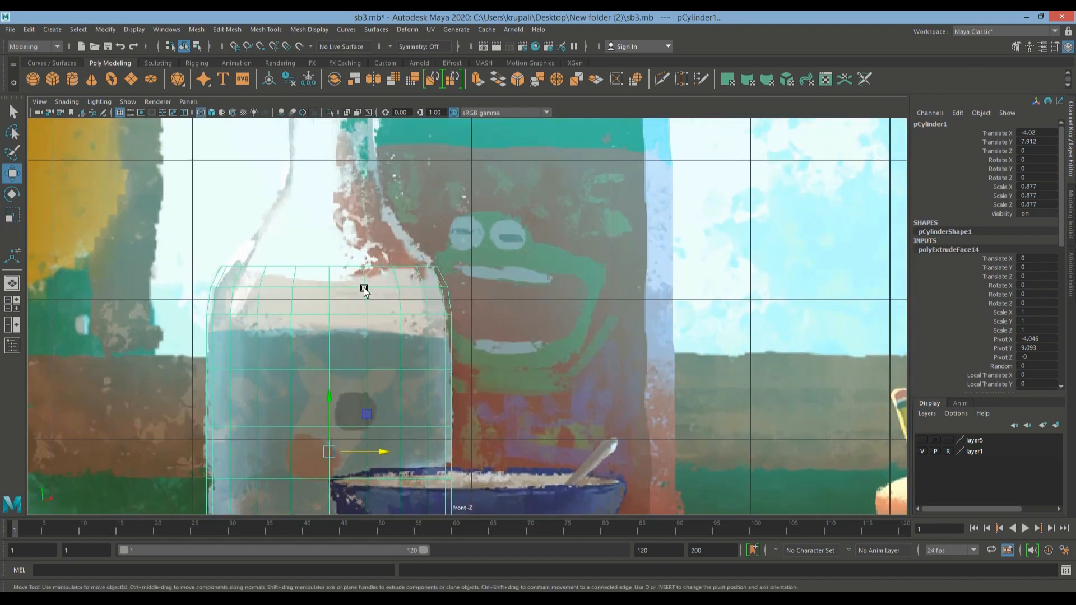
{"action": "right_click_drag", "start_coordinate": [353, 271], "coordinate": [356, 303]}
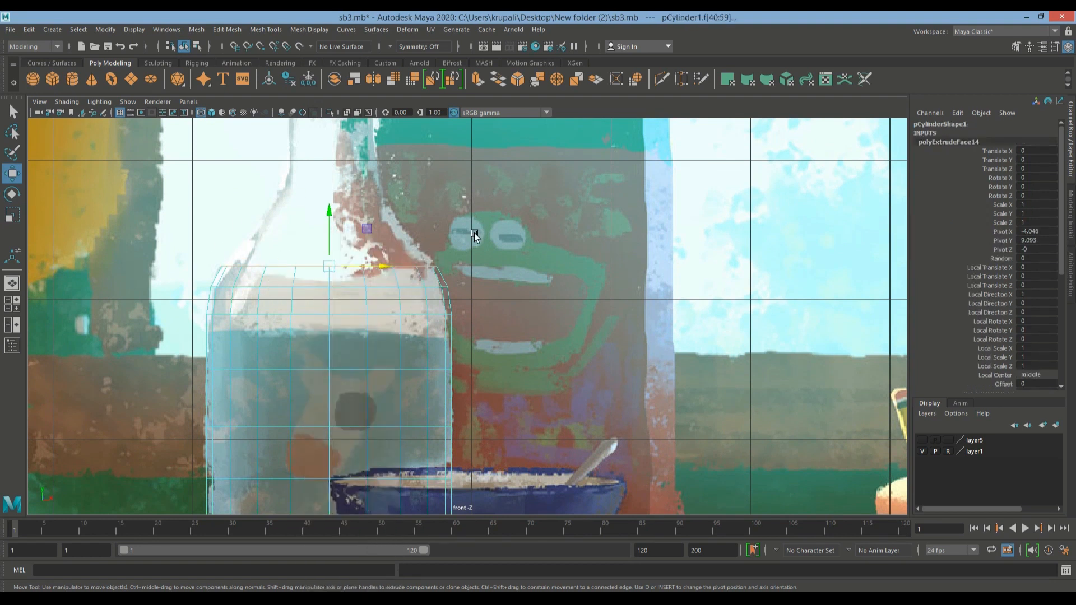
{"action": "scroll", "coordinate": [477, 238], "scroll_direction": "down", "scroll_amount": 4}
{"action": "scroll", "coordinate": [482, 247], "scroll_direction": "up", "scroll_amount": 3}
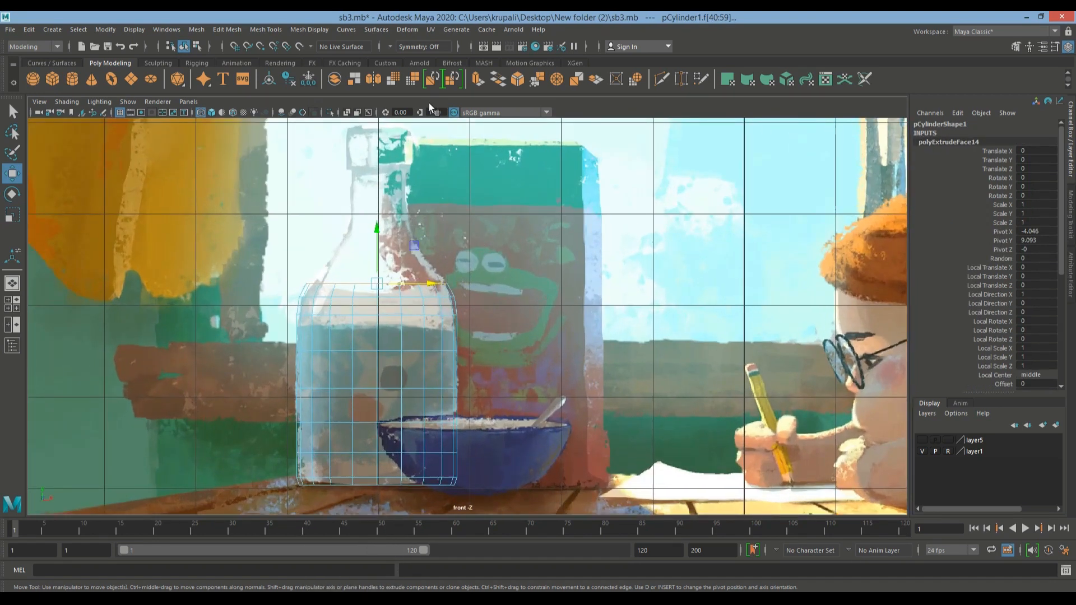
{"action": "left_click", "coordinate": [478, 79]}
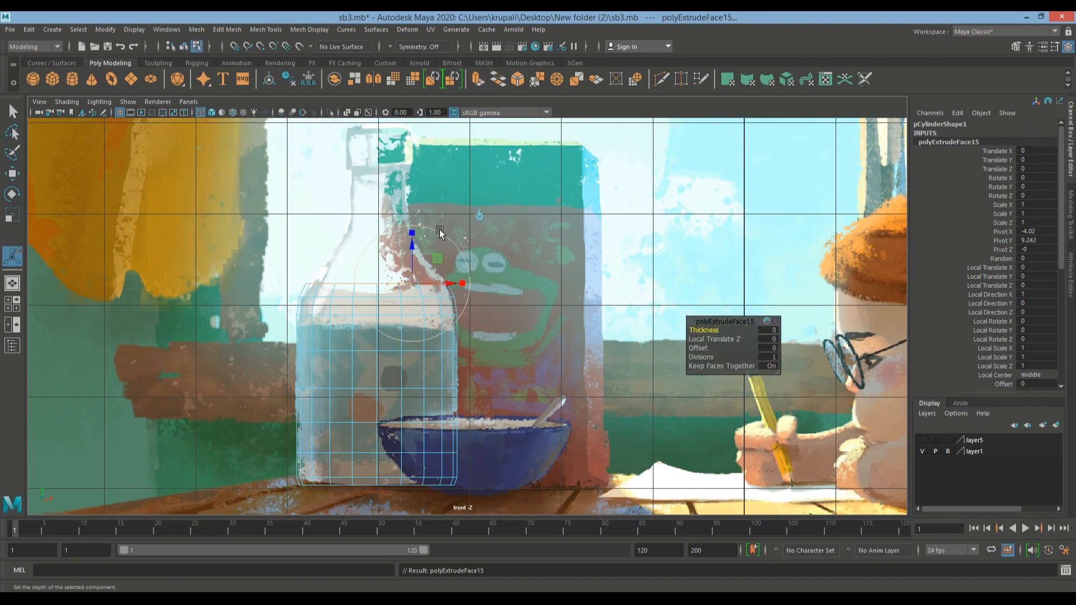
{"action": "key", "text": "w"}
{"action": "left_click", "coordinate": [379, 219]}
{"action": "left_click_drag", "start_coordinate": [378, 218], "coordinate": [379, 211]}
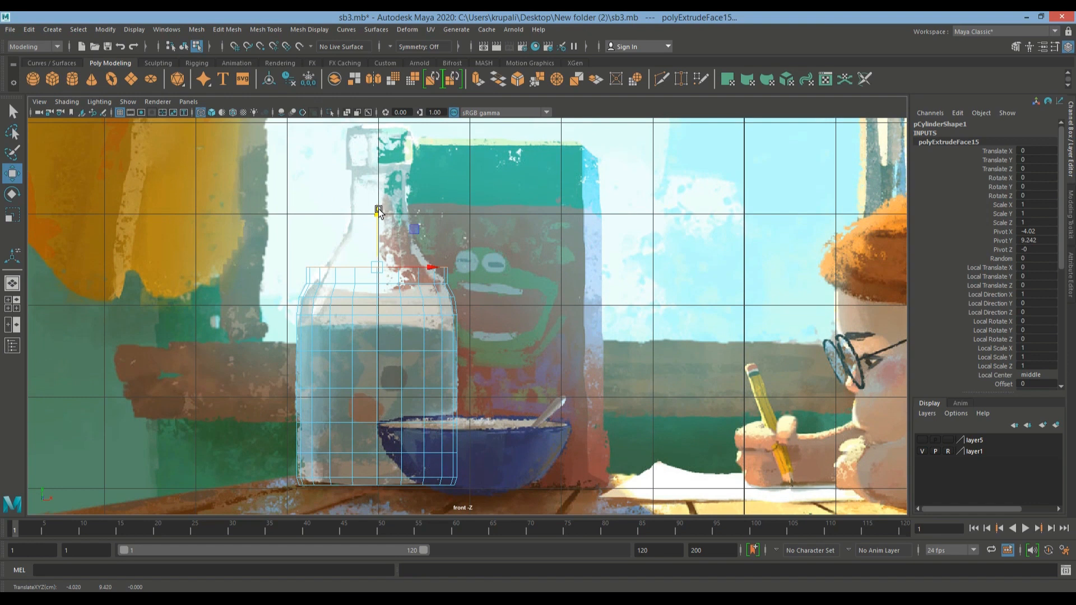
{"action": "key", "text": "r"}
{"action": "left_click_drag", "start_coordinate": [378, 271], "coordinate": [364, 270]}
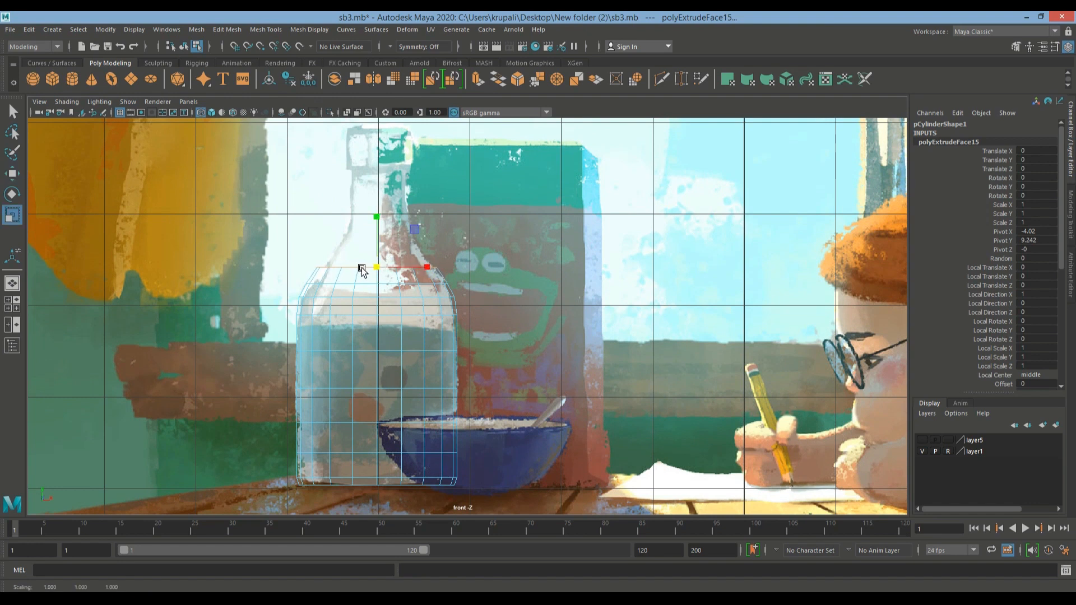
Extrude the top faces up to about Y 9.683 and scale them inward toward the base of the bottle's neck.
{"action": "key", "text": "ctrl+e"}
{"action": "key", "text": "w"}
{"action": "left_click_drag", "start_coordinate": [380, 216], "coordinate": [380, 192]}
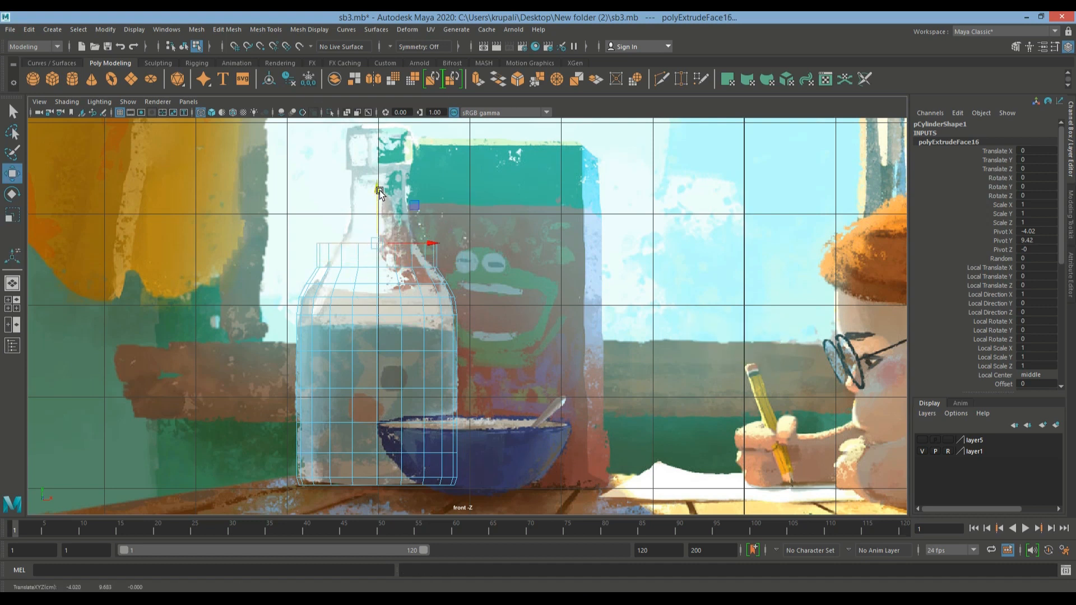
{"action": "key", "text": "r"}
{"action": "left_click_drag", "start_coordinate": [378, 243], "coordinate": [352, 241]}
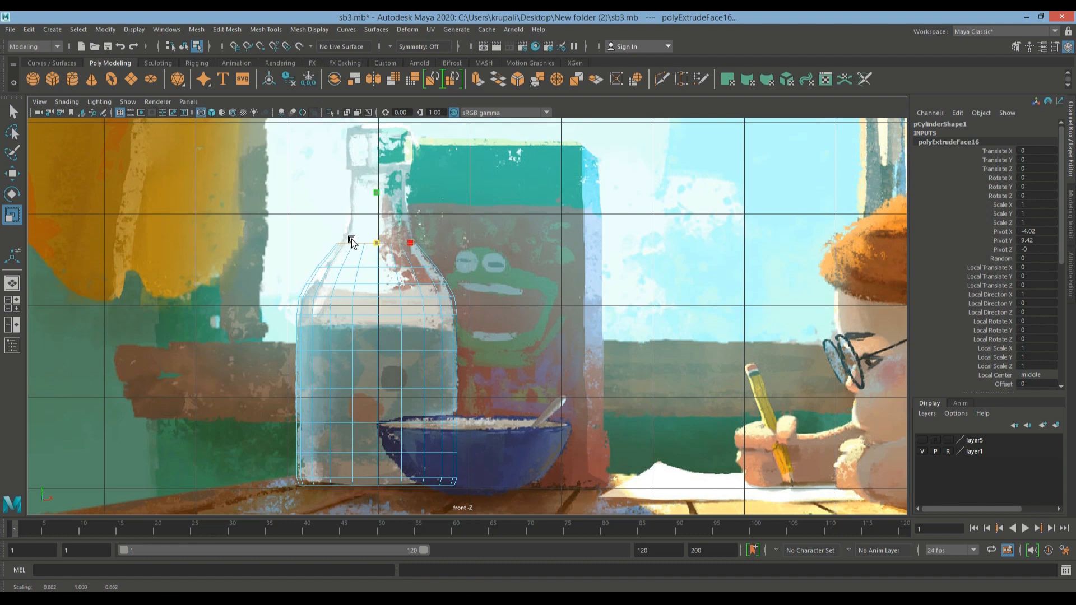
Extrude the top faces up to about Y 9.843 and scale them to match the width of the bottle's neck.
{"action": "key", "text": "ctrl+e"}
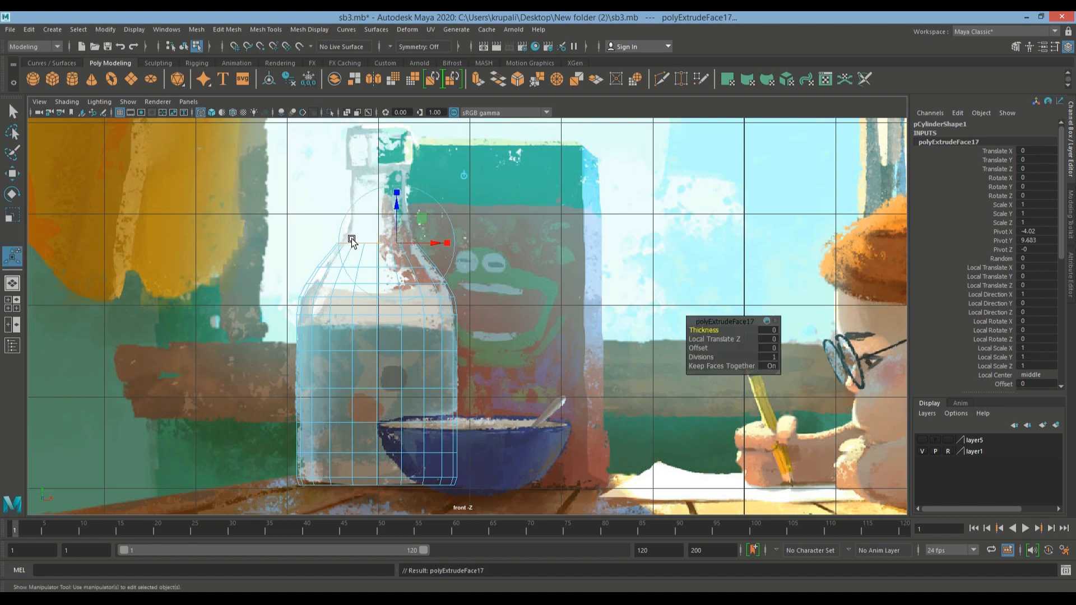
{"action": "key", "text": "w"}
{"action": "left_click_drag", "start_coordinate": [380, 194], "coordinate": [380, 178]}
{"action": "key", "text": "r"}
{"action": "left_click_drag", "start_coordinate": [377, 229], "coordinate": [363, 231]}
{"action": "left_click", "coordinate": [377, 230]}
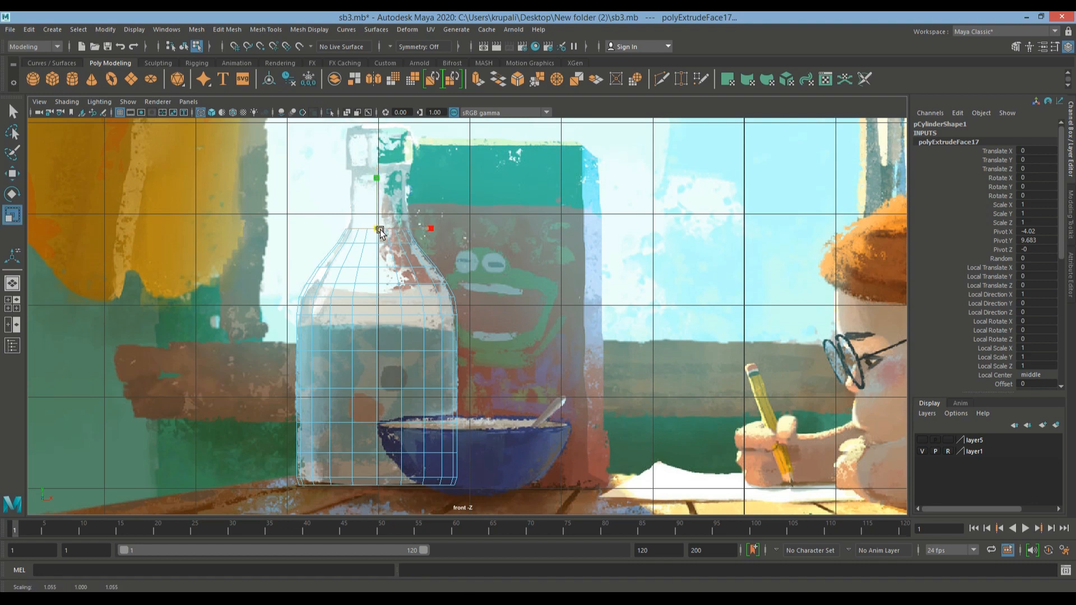
Extrude the bottle's top faces up to about Y 9.96 and fit them to the base of the painted neck.
{"action": "key", "text": "ctrl+e"}
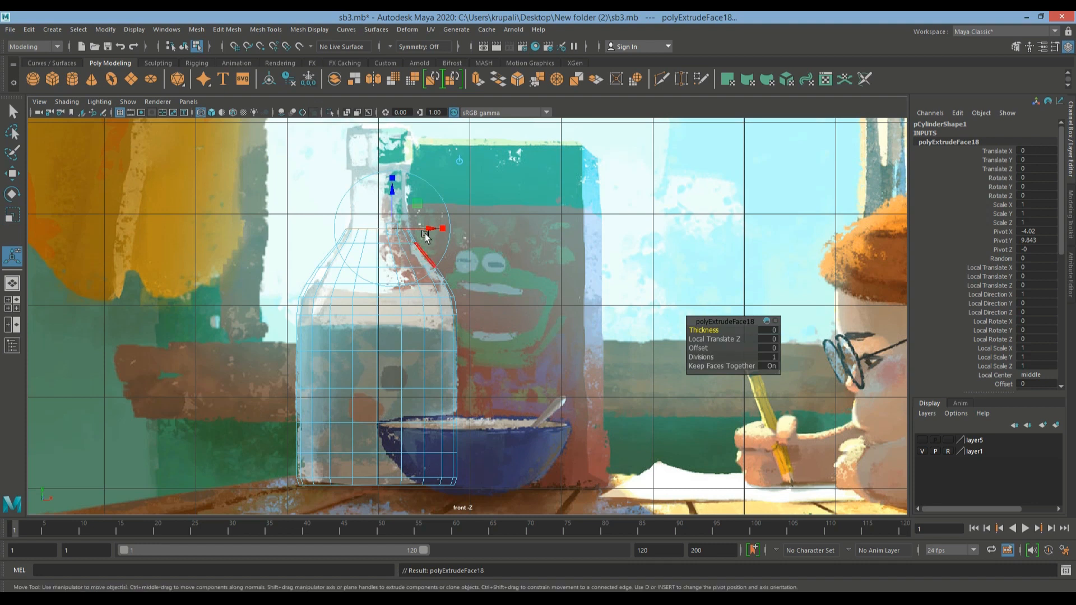
{"action": "key", "text": "w"}
{"action": "left_click", "coordinate": [381, 179]}
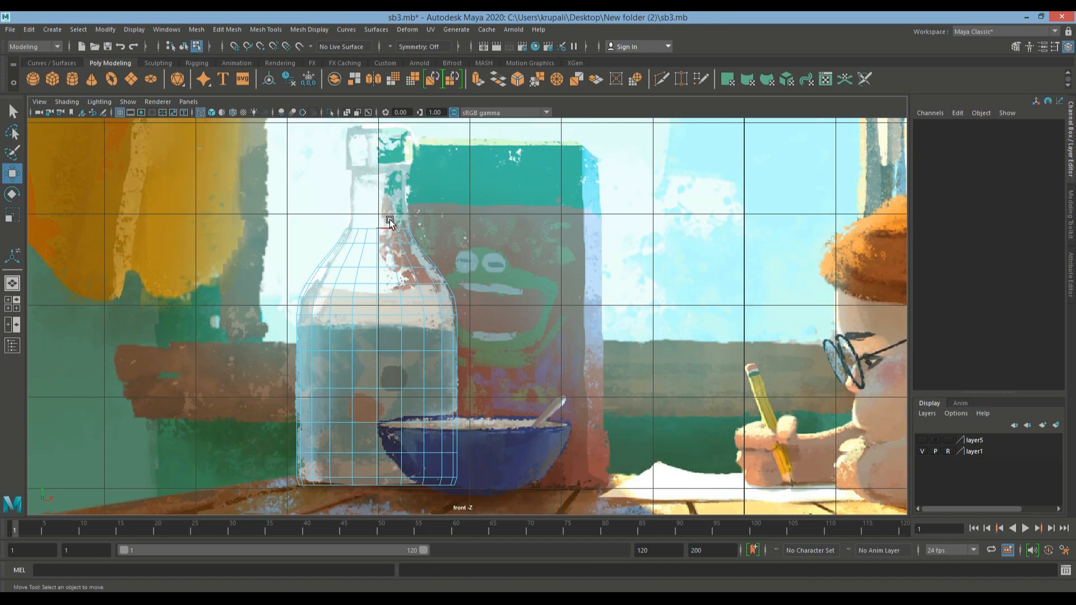
{"action": "key", "text": "ctrl+z"}
{"action": "left_click_drag", "start_coordinate": [380, 175], "coordinate": [379, 164]}
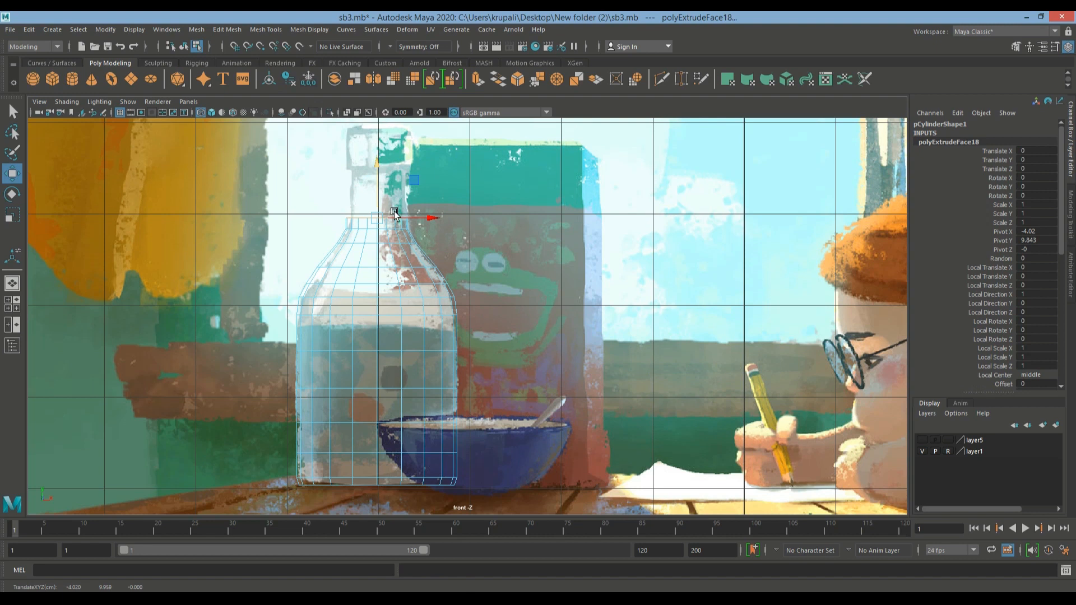
{"action": "key", "text": "r"}
{"action": "left_click_drag", "start_coordinate": [376, 218], "coordinate": [376, 217]}
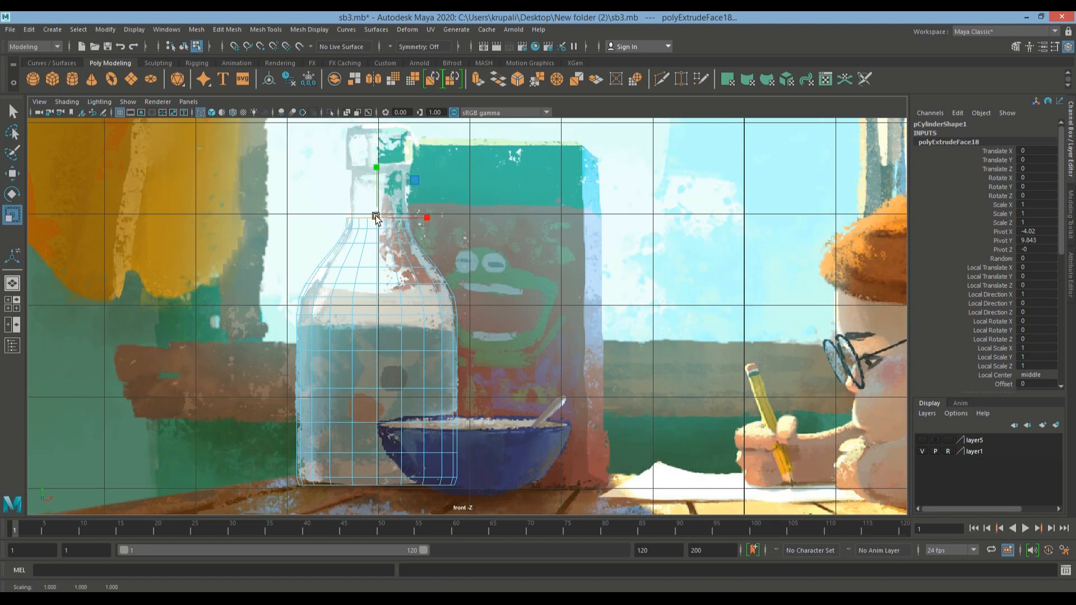
Extrude the top faces upward along the painted neck to about Y 10.351.
{"action": "key", "text": "ctrl+e"}
{"action": "key", "text": "w"}
{"action": "left_click_drag", "start_coordinate": [377, 211], "coordinate": [377, 124]}
{"action": "key", "text": "ctrl+e"}
{"action": "key", "text": "w"}
Extrude the neck's top faces up to about Y 10.474, at the underside of the painted lip.
{"action": "key", "text": "ctrl+e"}
{"action": "key", "text": "w"}
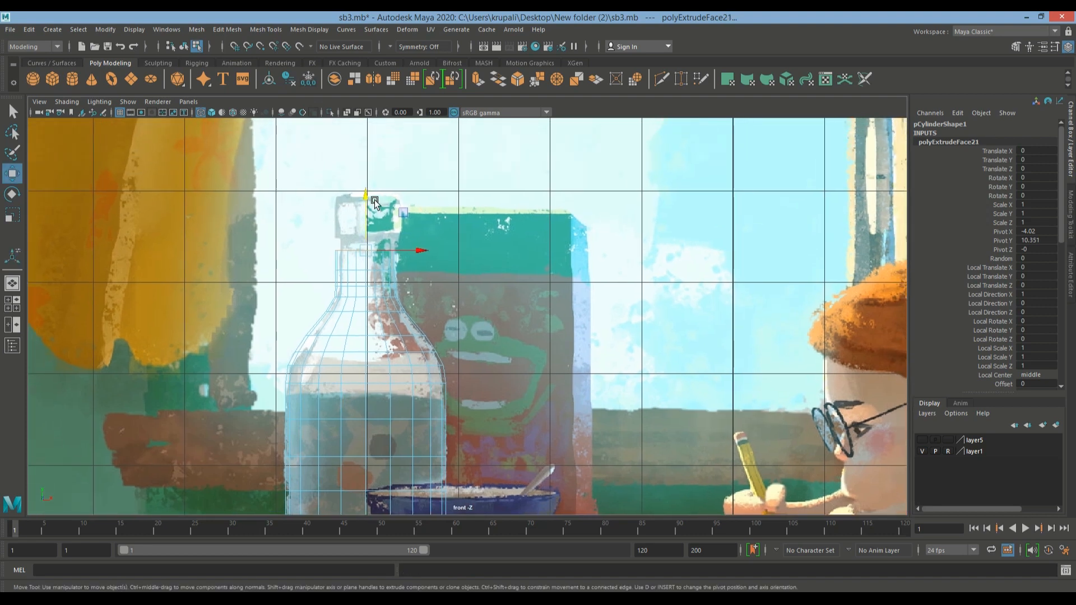
{"action": "left_click_drag", "start_coordinate": [374, 203], "coordinate": [369, 182]}
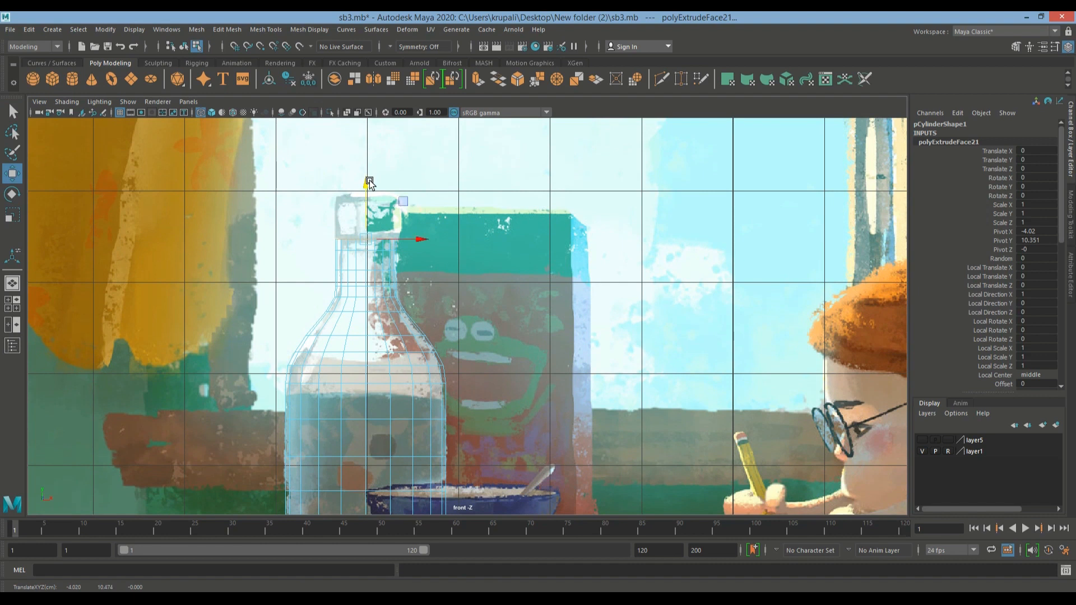
Extrude the neck's top faces in place and scale them slightly outward to start the overhanging lip.
{"action": "left_click", "coordinate": [12, 304]}
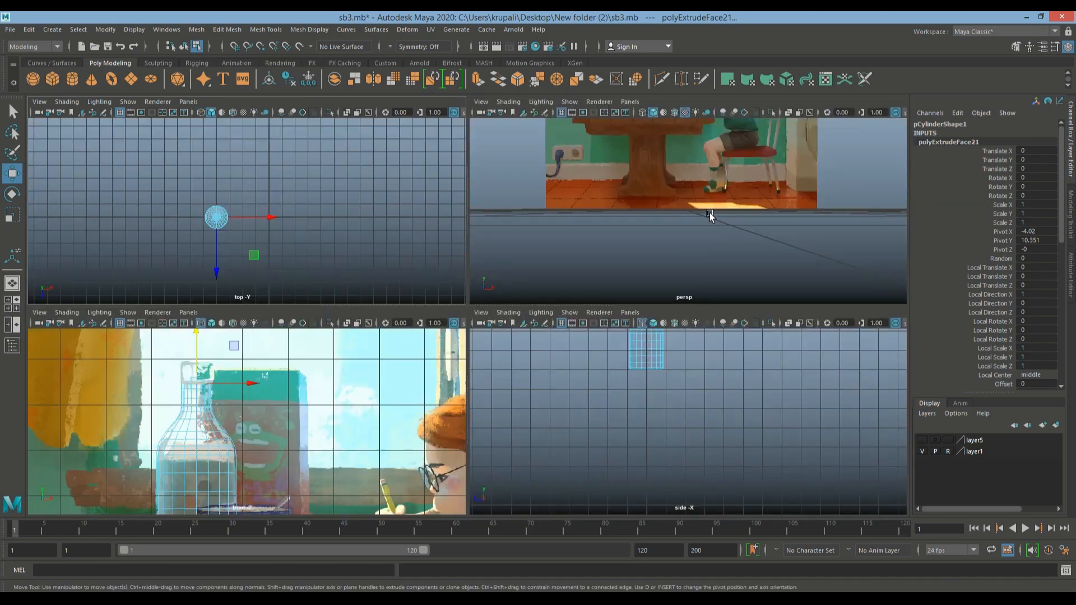
{"action": "key", "text": "f"}
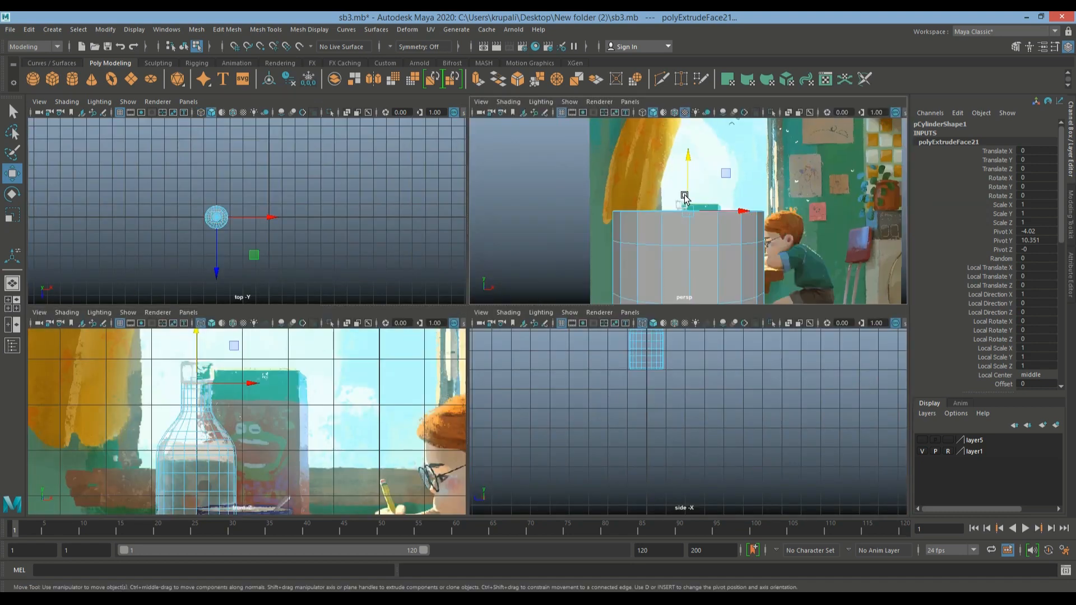
{"action": "left_click_drag", "start_coordinate": [553, 210], "coordinate": [549, 233], "text": "alt"}
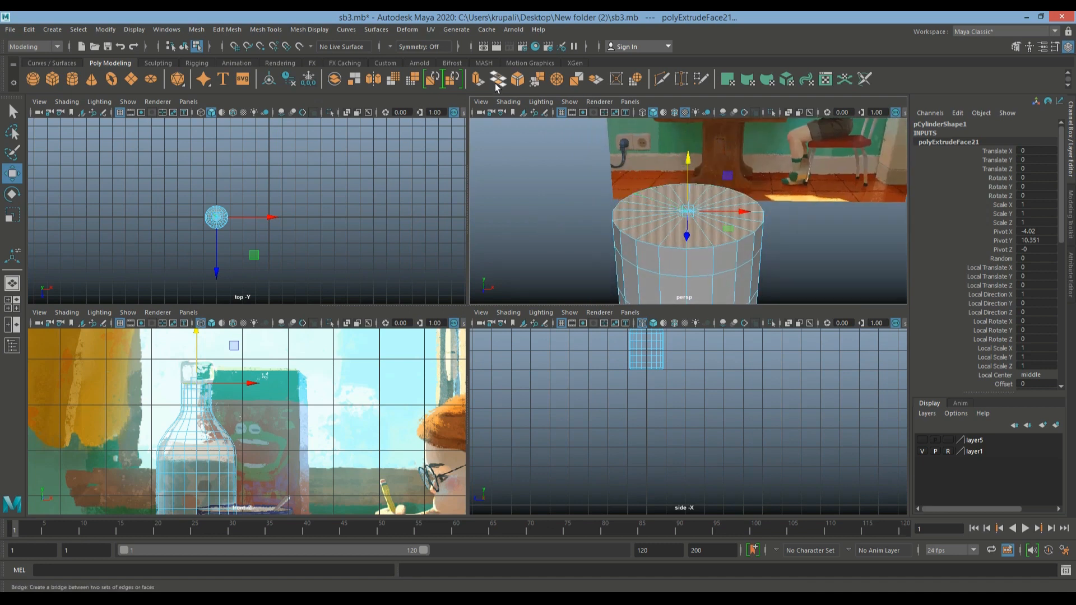
{"action": "key", "text": "ctrl+e"}
{"action": "key", "text": "r"}
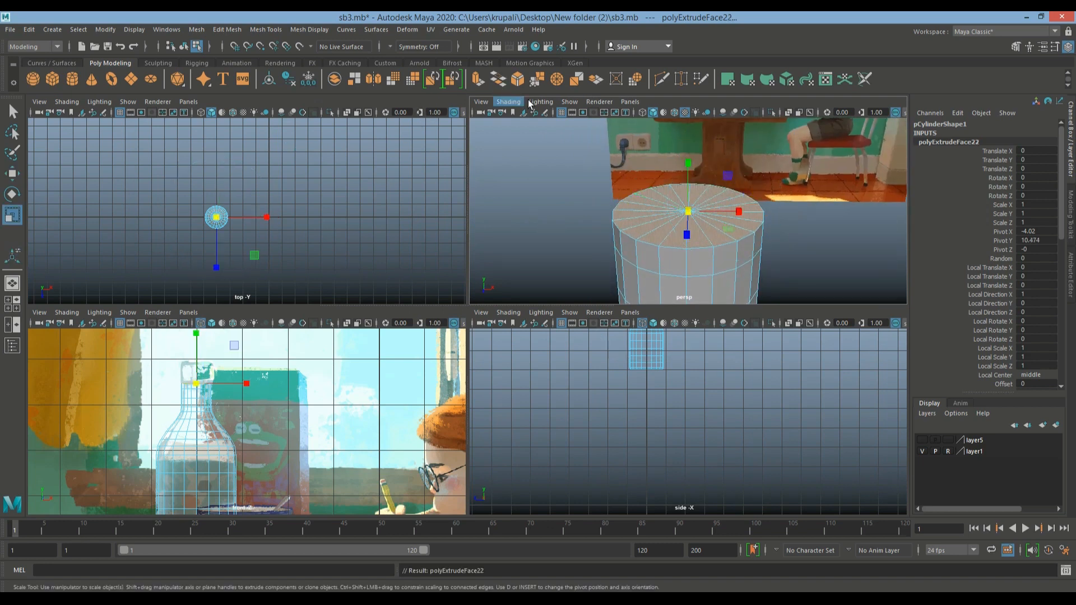
{"action": "left_click_drag", "start_coordinate": [685, 210], "coordinate": [700, 219]}
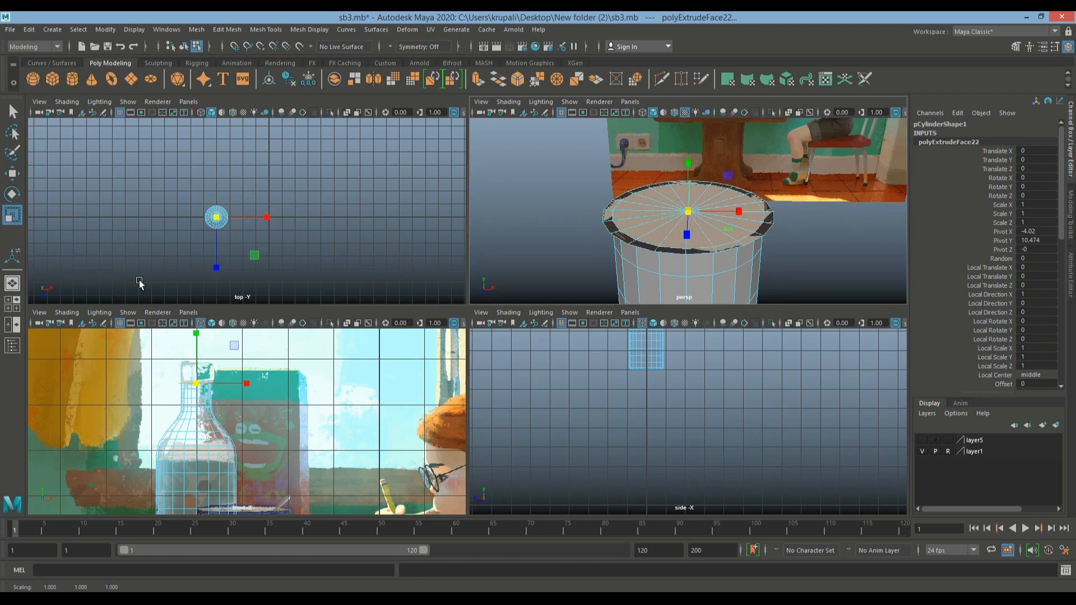
Extrude the widened top faces up to about Y 10.959 to form the bottle's lip.
{"action": "left_click", "coordinate": [477, 80]}
{"action": "scroll", "coordinate": [247, 396], "scroll_direction": "up", "scroll_amount": 3}
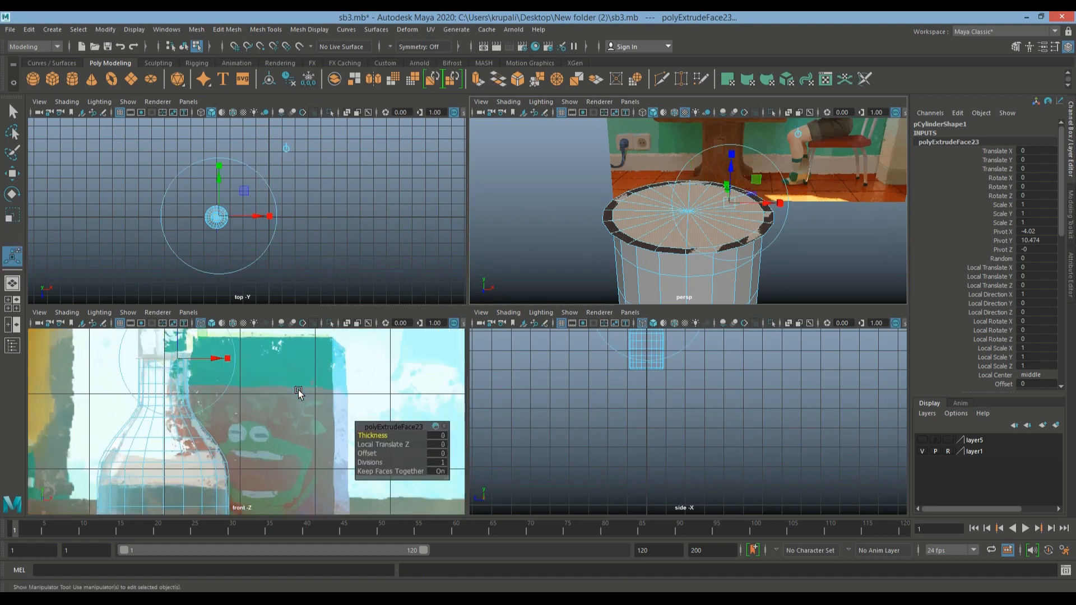
{"action": "key", "text": "w"}
{"action": "middle_click_drag", "start_coordinate": [300, 366], "coordinate": [303, 336], "text": "alt"}
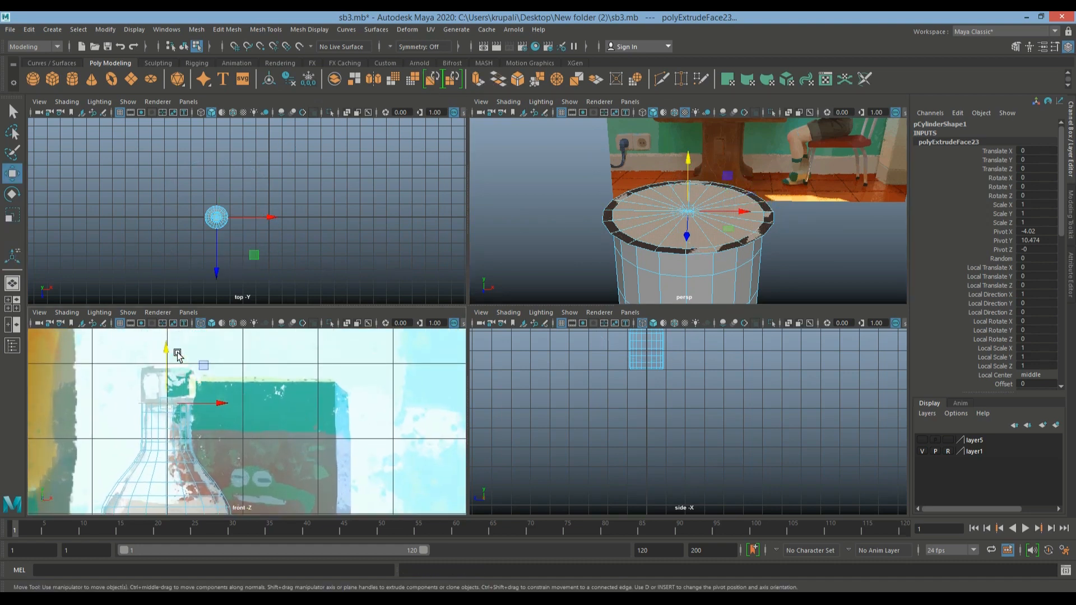
{"action": "left_click_drag", "start_coordinate": [168, 350], "coordinate": [169, 307]}
Extrude the lip's top faces in place and scale them slightly inward to form the rim thickness.
{"action": "key", "text": "f"}
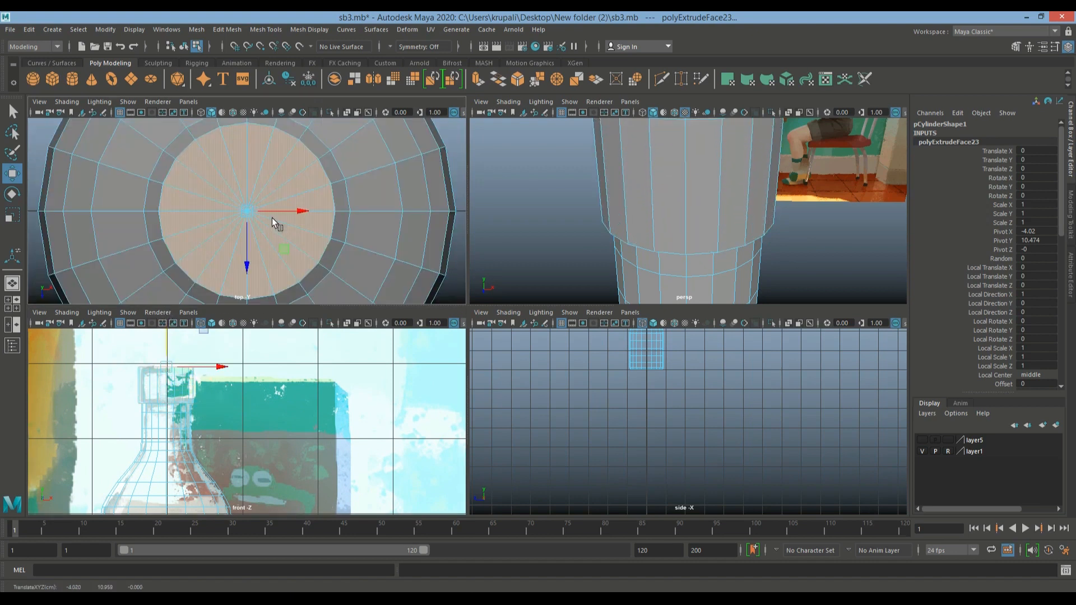
{"action": "left_click", "coordinate": [201, 112]}
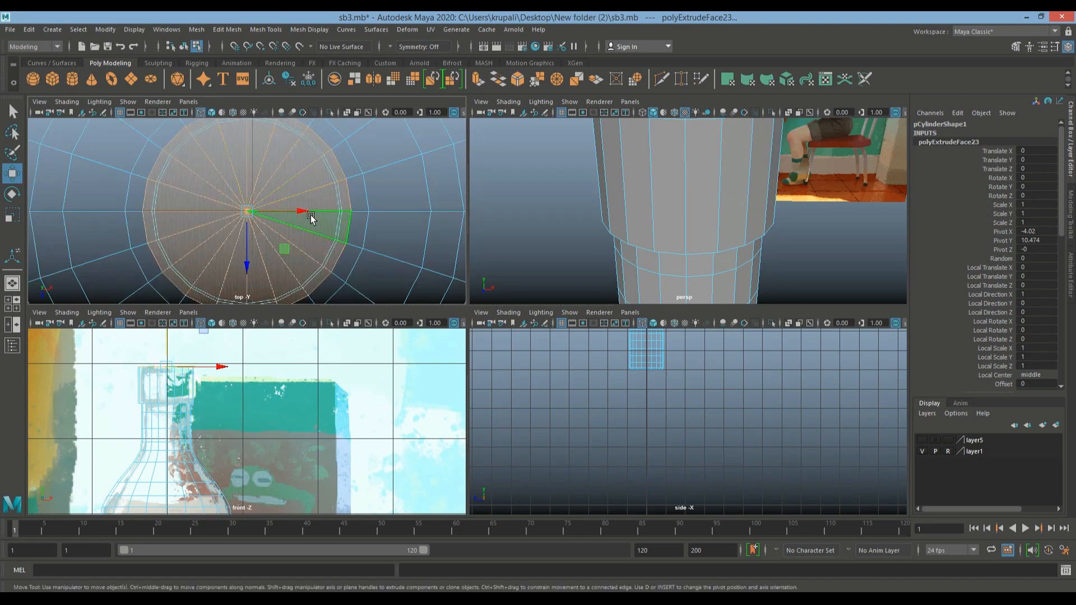
{"action": "key", "text": "ctrl+e"}
{"action": "key", "text": "r"}
{"action": "left_click_drag", "start_coordinate": [245, 209], "coordinate": [235, 215]}
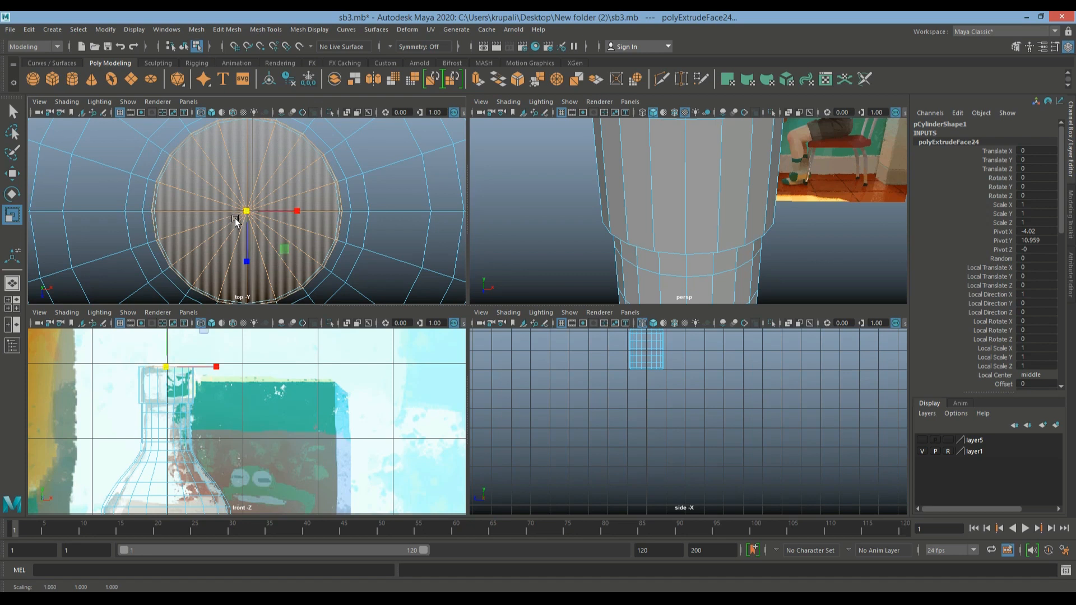
Extrude the inner top faces down to about Y 10.475 to hollow out the bottle's mouth.
{"action": "middle_click_drag", "start_coordinate": [319, 416], "coordinate": [318, 380], "text": "alt"}
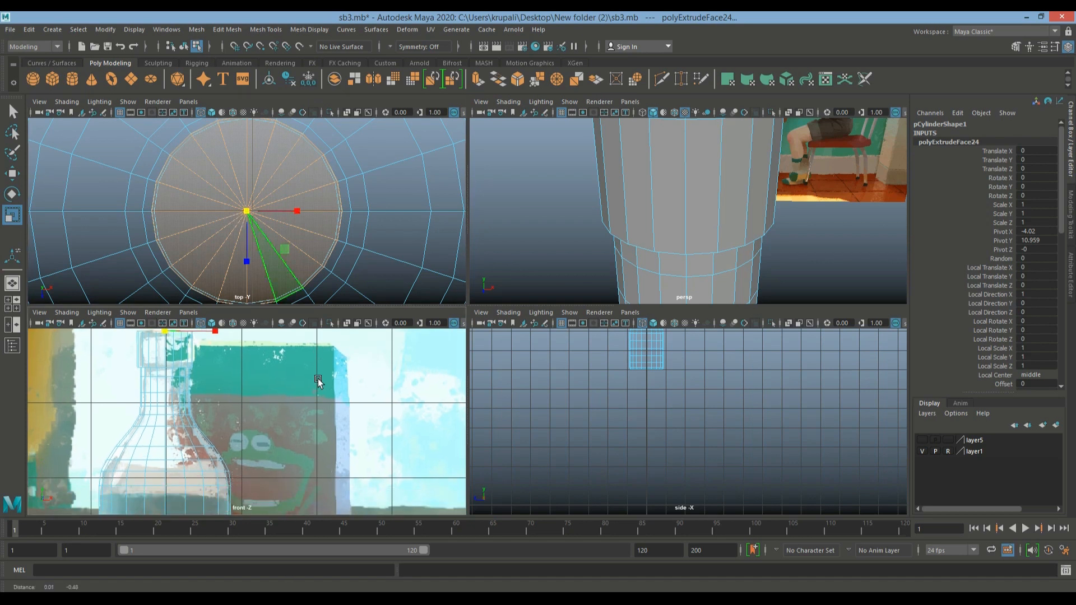
{"action": "scroll", "coordinate": [641, 190], "scroll_direction": "down", "scroll_amount": 5}
{"action": "left_click_drag", "start_coordinate": [562, 217], "coordinate": [553, 214], "text": "alt"}
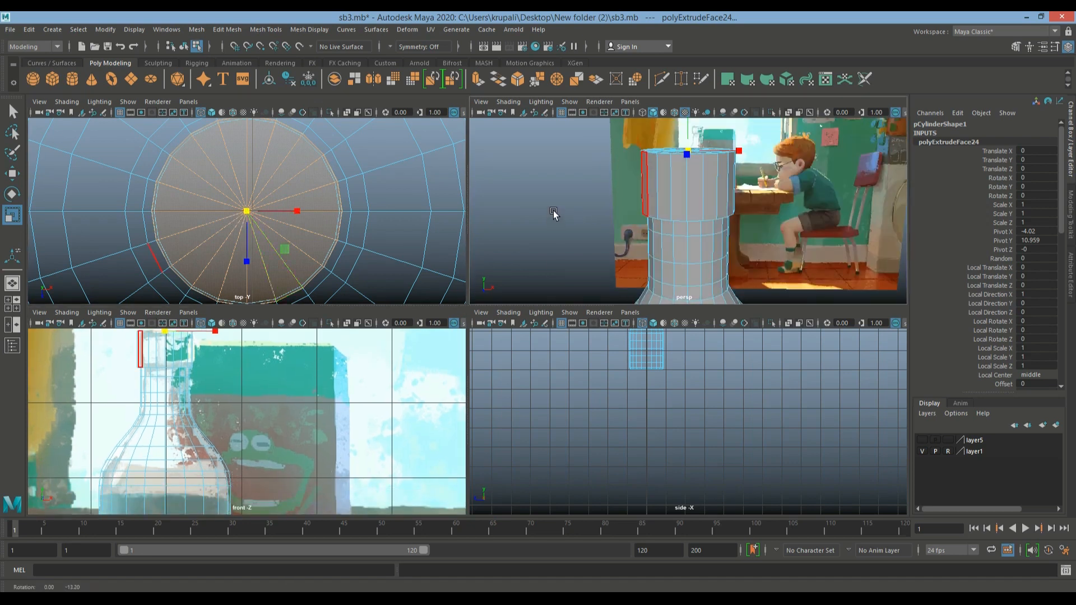
{"action": "key", "text": "space"}
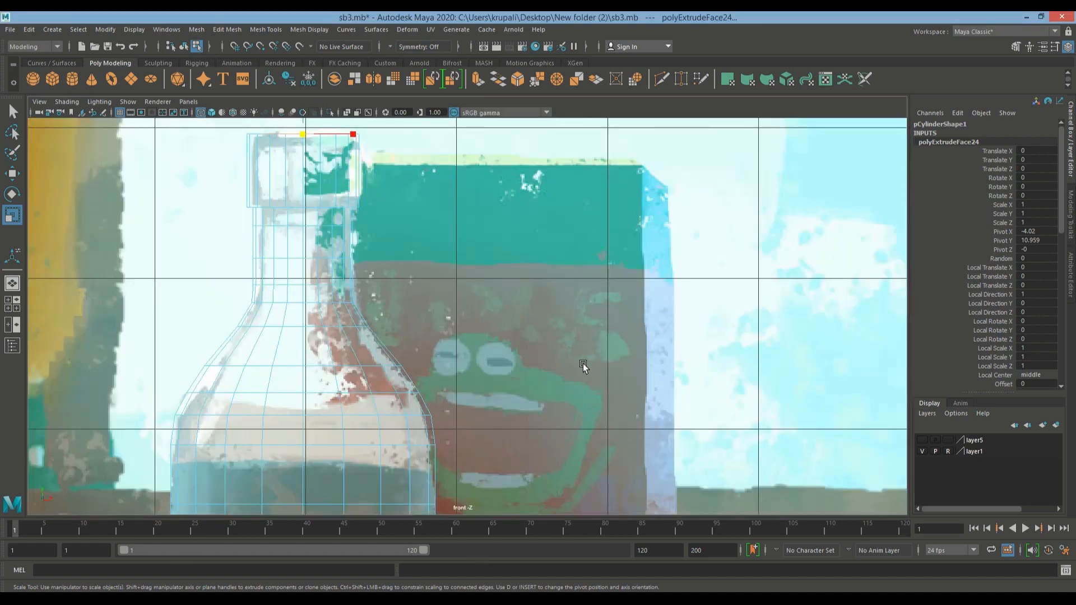
{"action": "scroll", "coordinate": [583, 378], "scroll_direction": "down", "scroll_amount": 3}
{"action": "scroll", "coordinate": [582, 386], "scroll_direction": "down", "scroll_amount": 1}
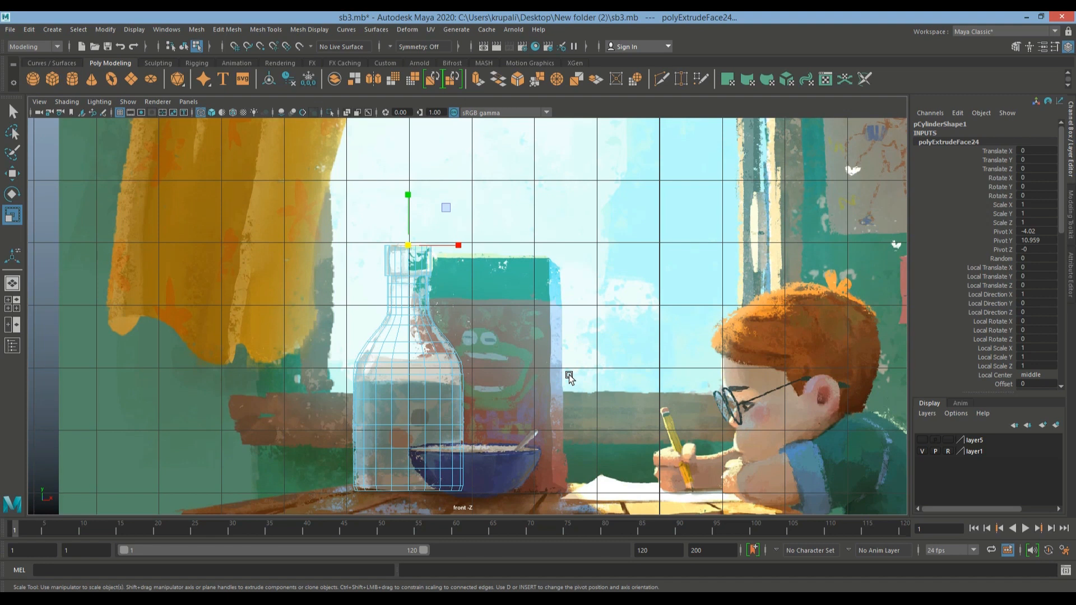
{"action": "left_click", "coordinate": [477, 83]}
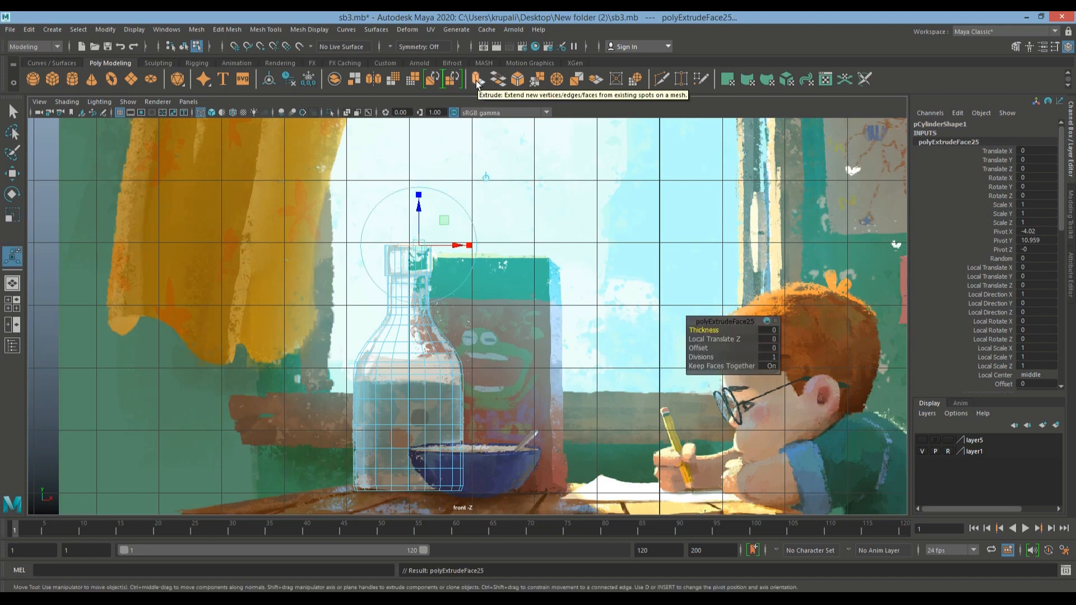
{"action": "key", "text": "w"}
{"action": "left_click_drag", "start_coordinate": [408, 191], "coordinate": [409, 221]}
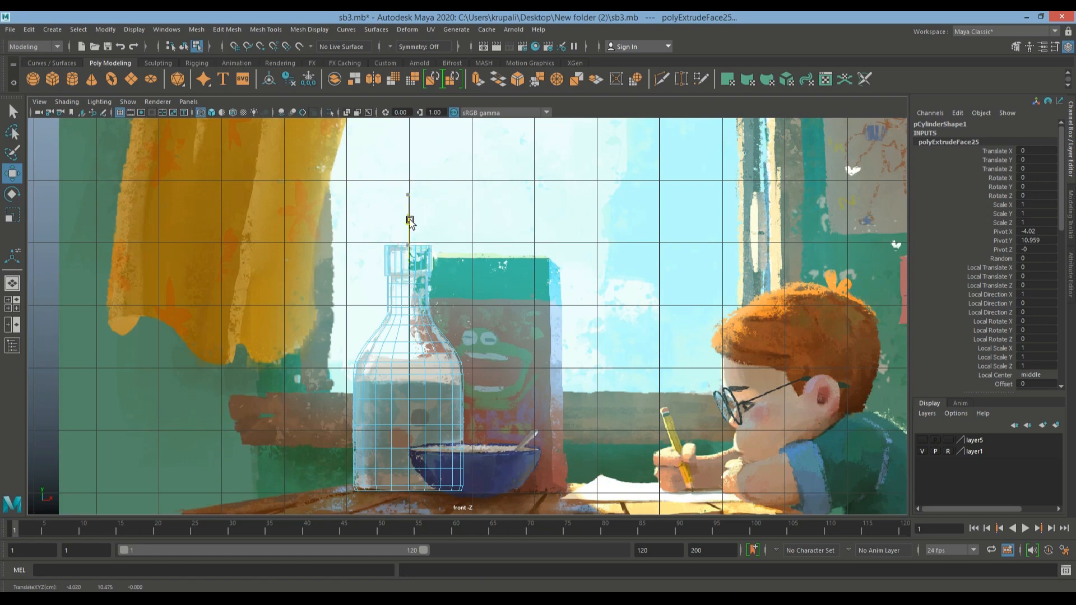
{"action": "scroll", "coordinate": [553, 320], "scroll_direction": "up", "scroll_amount": 6}
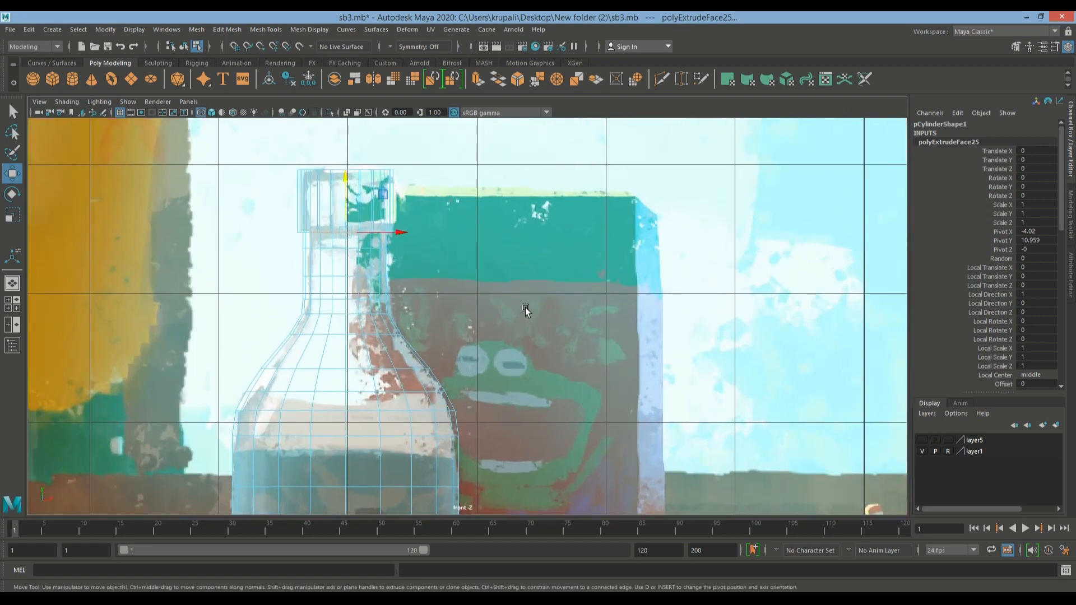
{"action": "left_click", "coordinate": [14, 305]}
{"action": "scroll", "coordinate": [325, 207], "scroll_direction": "up", "scroll_amount": 2}
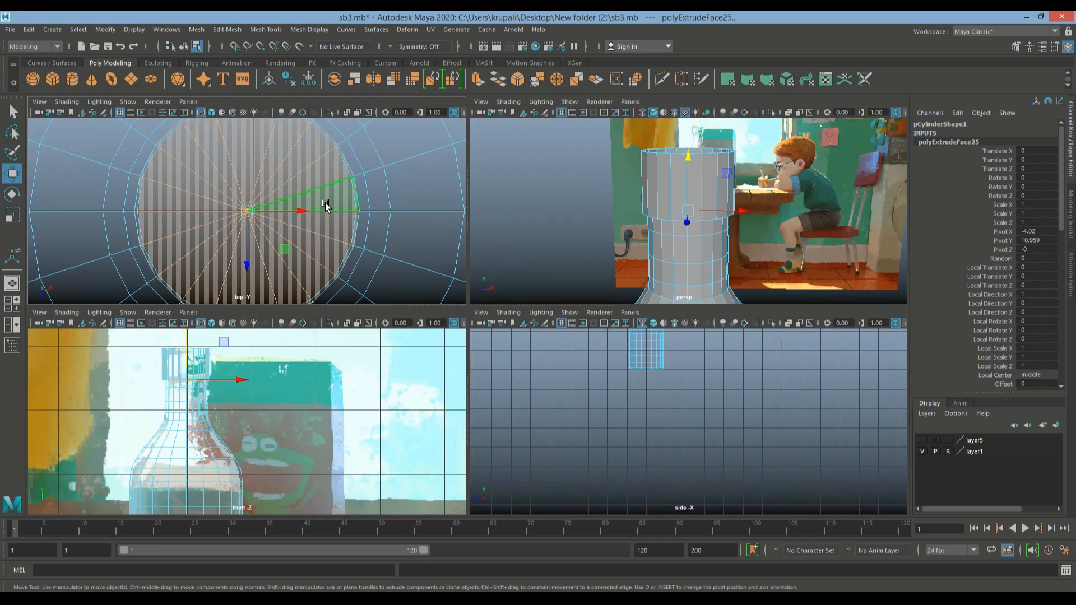
{"action": "key", "text": "ctrl+e"}
{"action": "key", "text": "r"}
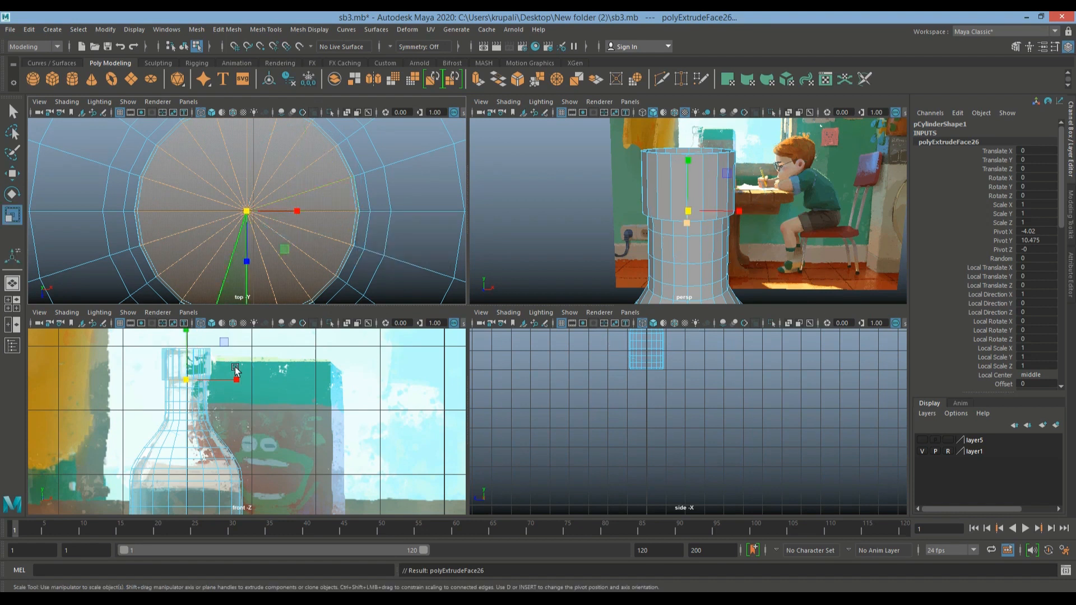
{"action": "key", "text": "w"}
Scale the recessed faces inside the bottle's mouth inward to about 0.978 in X and Z.
{"action": "middle_click_drag", "start_coordinate": [279, 381], "coordinate": [280, 440], "text": "alt"}
{"action": "scroll", "coordinate": [279, 448], "scroll_direction": "up", "scroll_amount": 5}
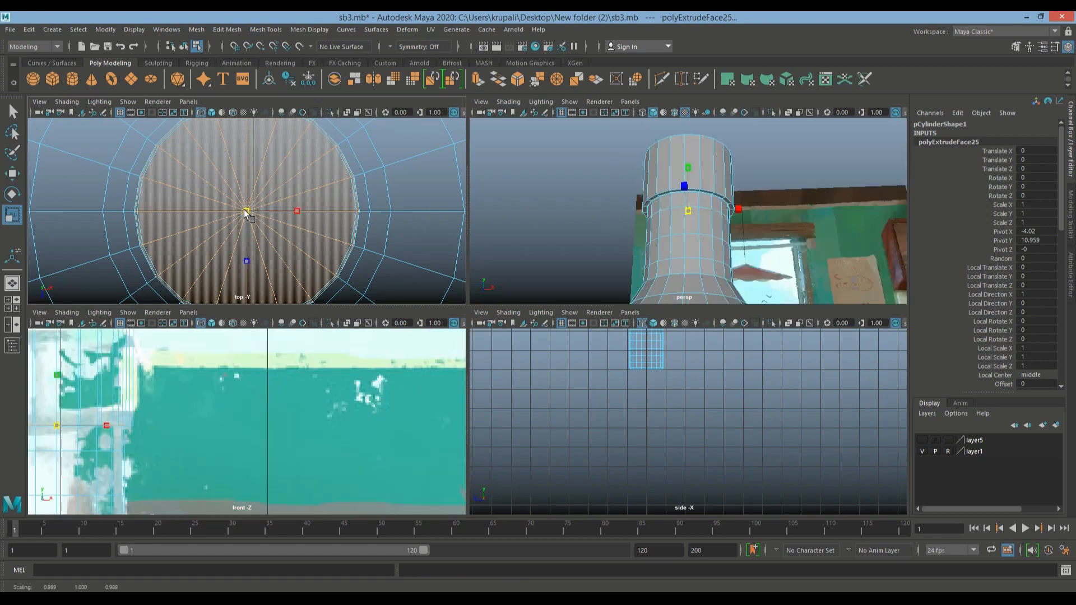
{"action": "left_click_drag", "start_coordinate": [244, 210], "coordinate": [243, 209]}
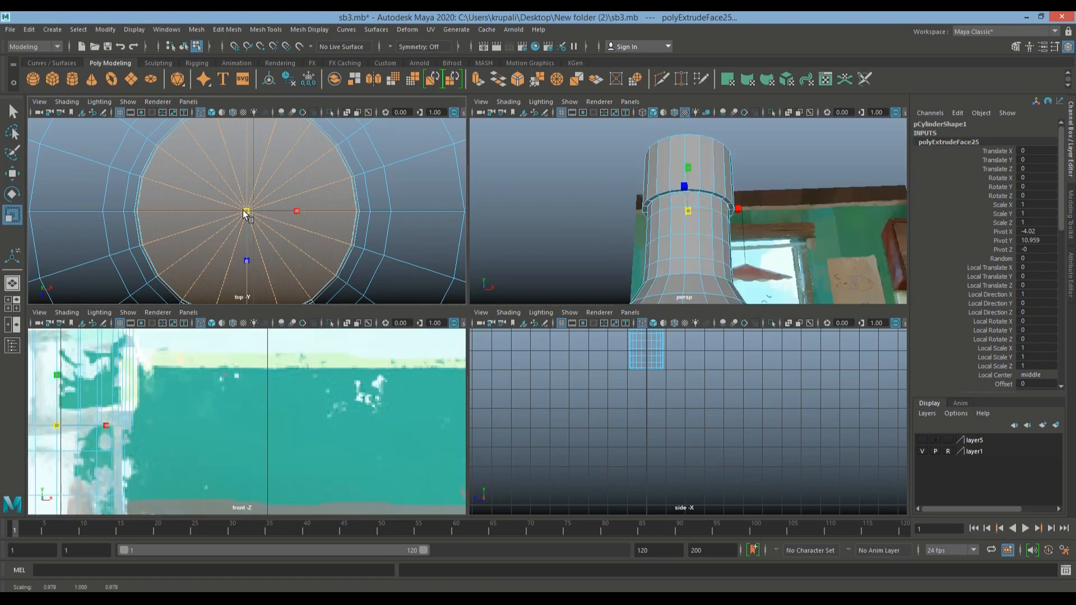
{"action": "scroll", "coordinate": [345, 251], "scroll_direction": "down", "scroll_amount": 12}
{"action": "scroll", "coordinate": [345, 251], "scroll_direction": "down", "scroll_amount": 2}
{"action": "middle_click_drag", "start_coordinate": [328, 263], "coordinate": [359, 238], "text": "alt"}
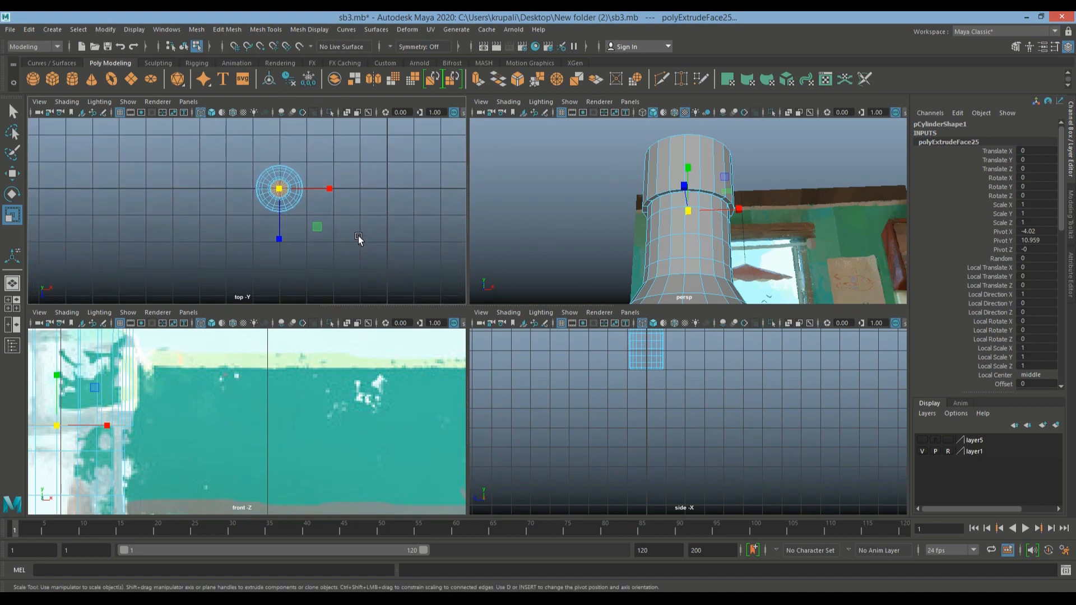
{"action": "mouse_move", "coordinate": [688, 210]}
{"action": "left_mouse_down"}
{"action": "mouse_move", "coordinate": [703, 212]}
{"action": "mouse_move", "coordinate": [687, 210]}
{"action": "left_mouse_up"}
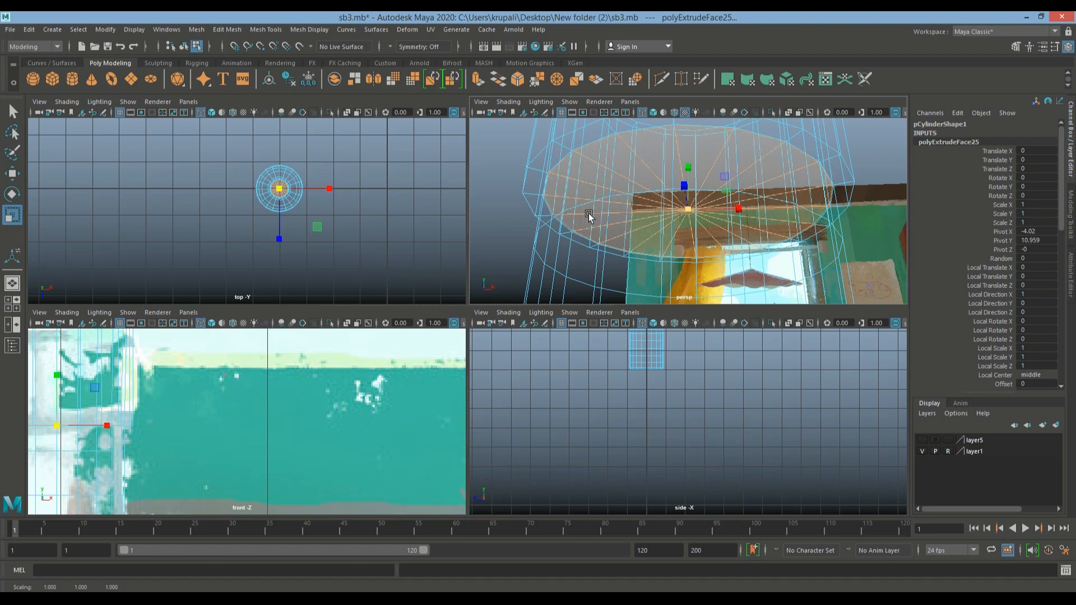
Extrude the recessed inner faces further down into the neck to about Y 10.35.
{"action": "left_click", "coordinate": [479, 79]}
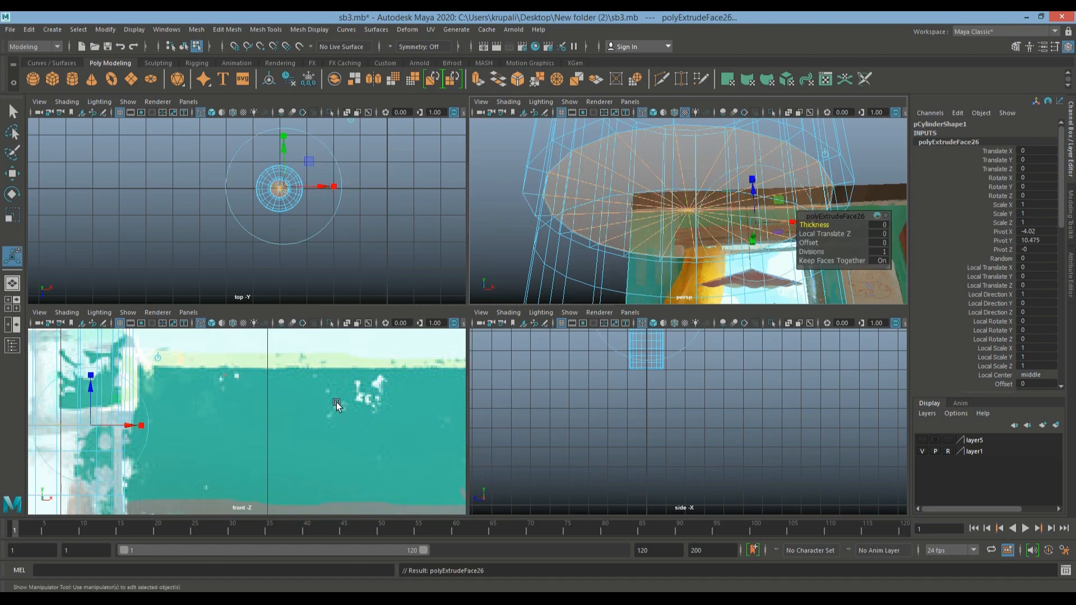
{"action": "key", "text": "w"}
{"action": "middle_click_drag", "start_coordinate": [194, 418], "coordinate": [284, 408], "text": "alt"}
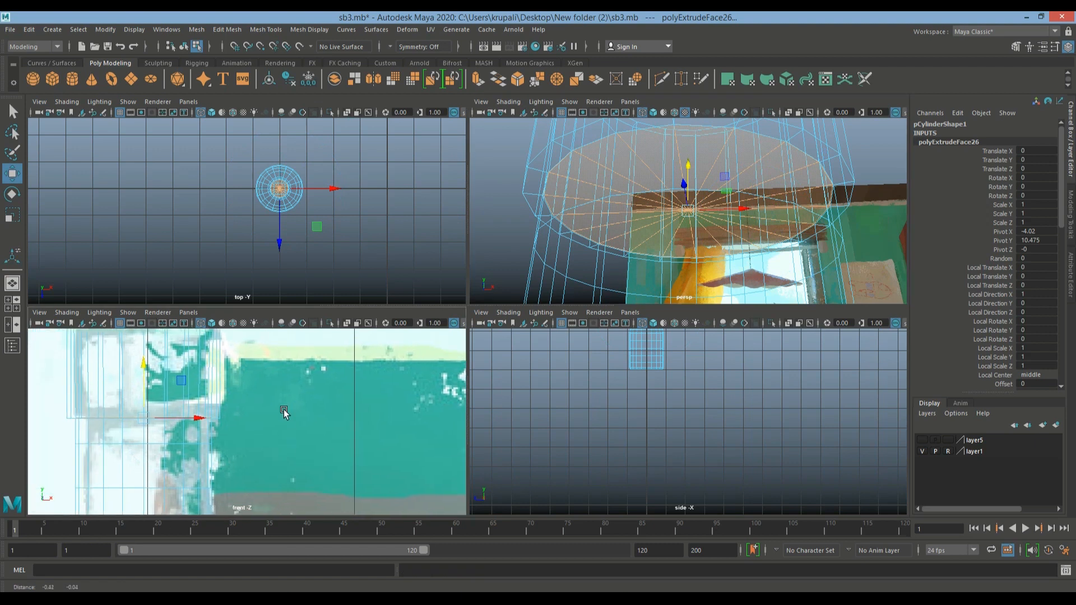
{"action": "left_click_drag", "start_coordinate": [144, 365], "coordinate": [146, 392]}
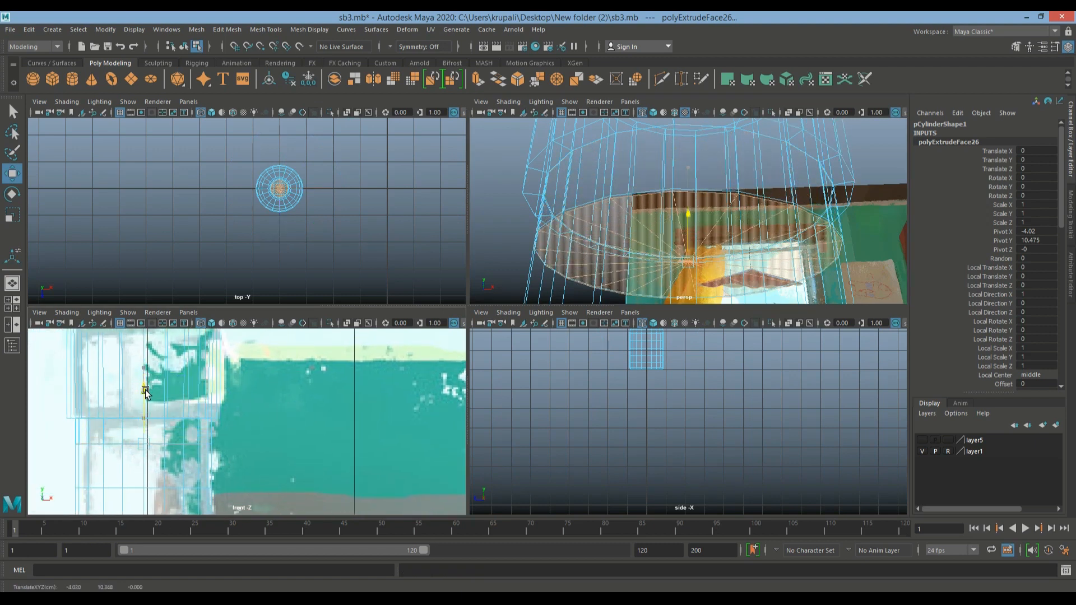
{"action": "scroll", "coordinate": [201, 424], "scroll_direction": "up", "scroll_amount": 1}
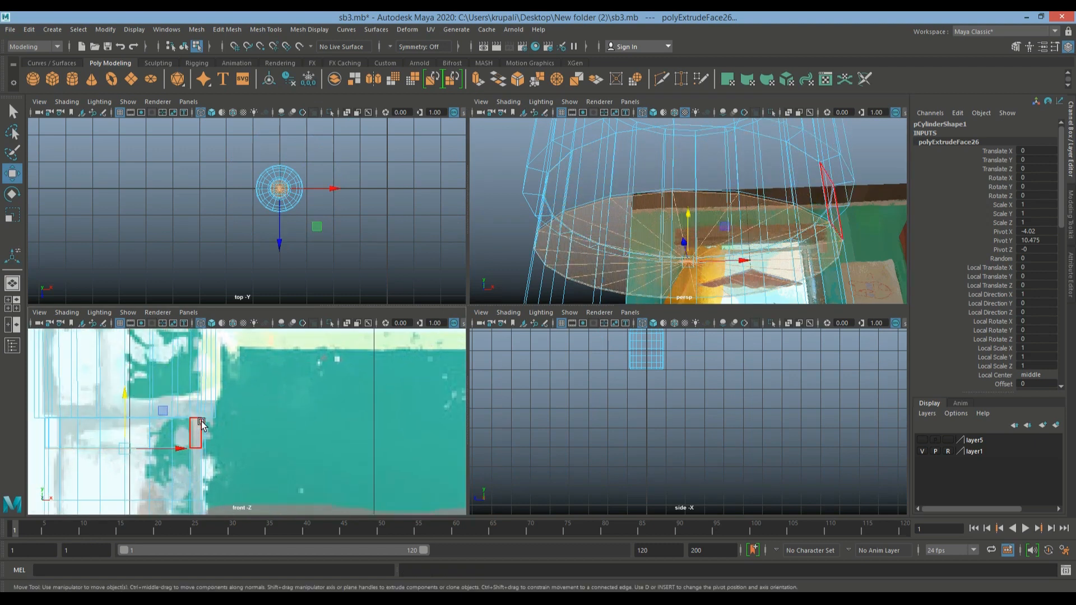
{"action": "scroll", "coordinate": [255, 408], "scroll_direction": "up", "scroll_amount": 4}
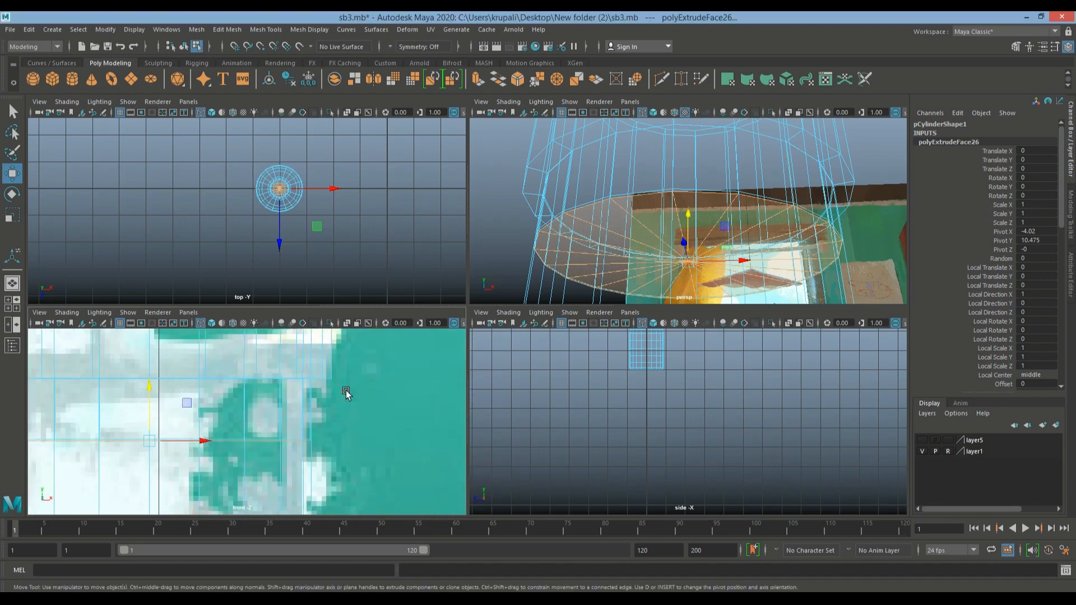
{"action": "key", "text": "space"}
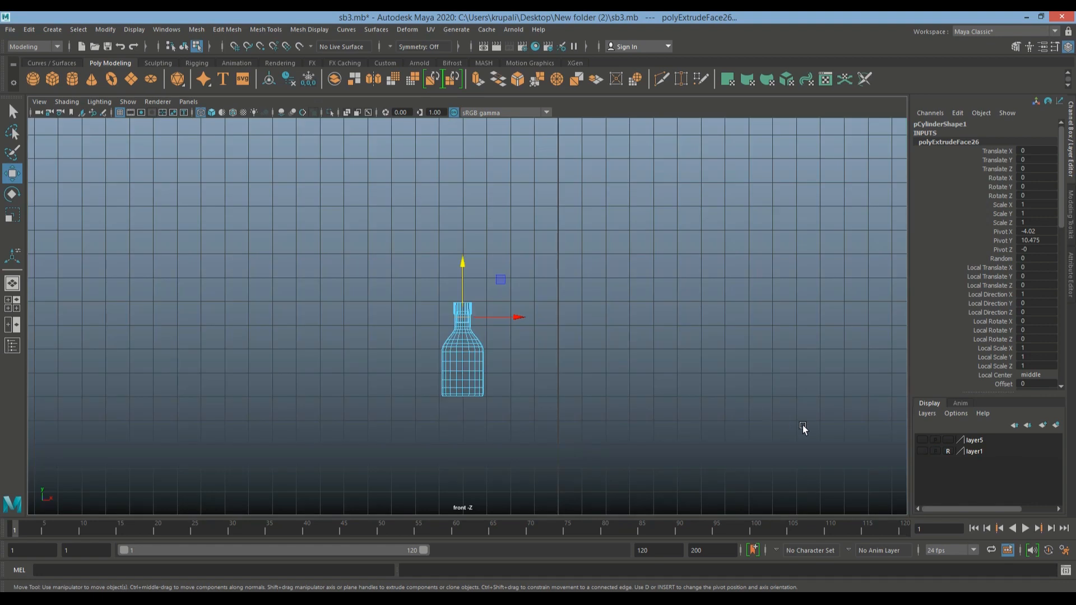
Align the inner faces at about Y 10.349, then extrude them down the neck to about Y 10.136.
{"action": "scroll", "coordinate": [584, 295], "scroll_direction": "up", "scroll_amount": 10}
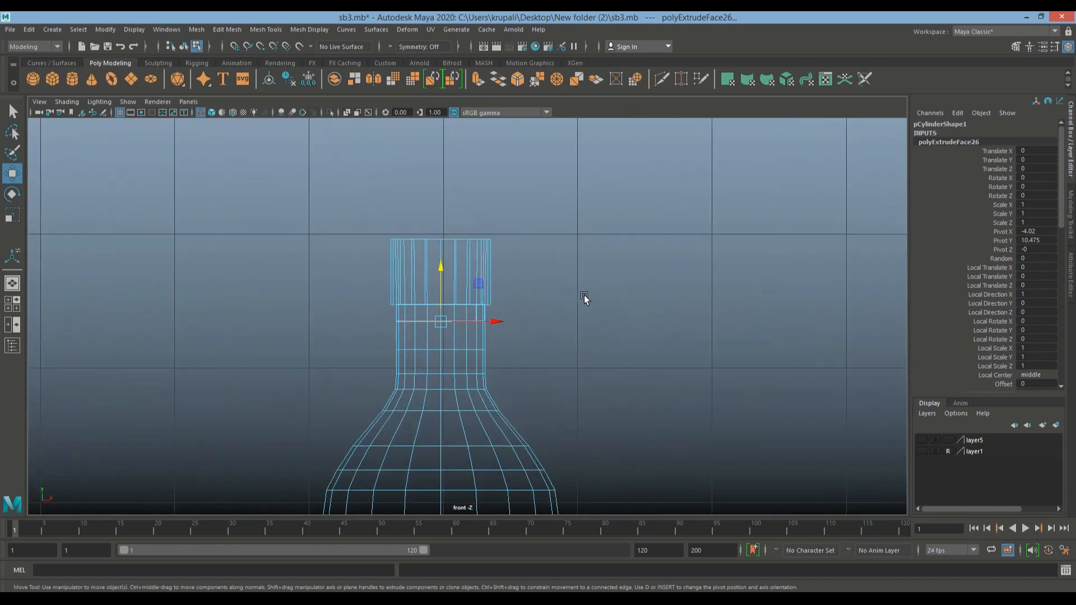
{"action": "scroll", "coordinate": [584, 295], "scroll_direction": "up", "scroll_amount": 2}
{"action": "left_click_drag", "start_coordinate": [379, 276], "coordinate": [379, 279]}
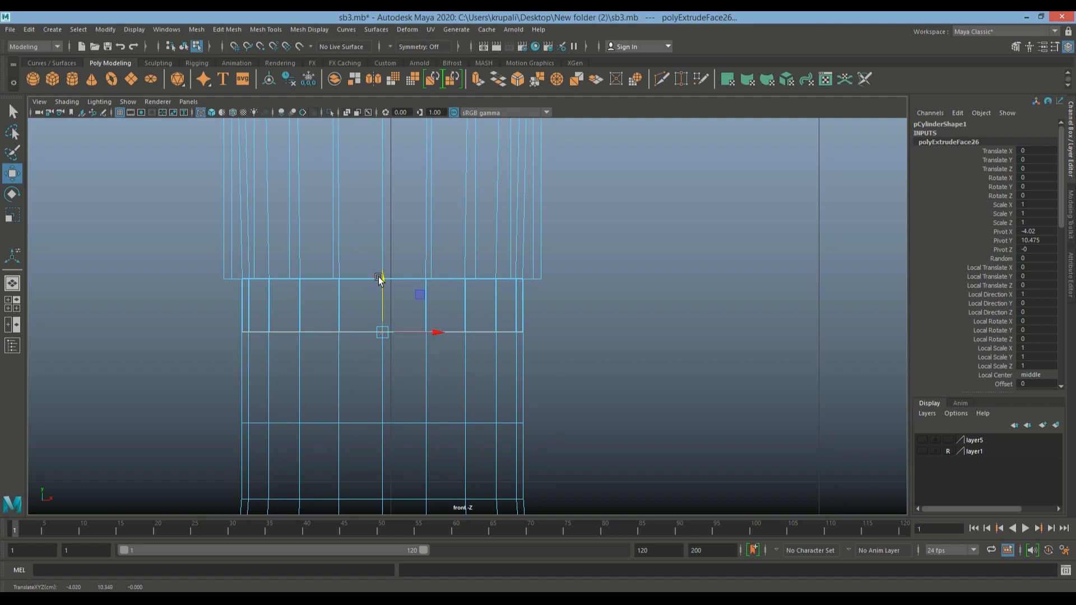
{"action": "key", "text": "ctrl+e"}
{"action": "key", "text": "w"}
{"action": "left_click_drag", "start_coordinate": [380, 281], "coordinate": [378, 370]}
{"action": "middle_click_drag", "start_coordinate": [646, 361], "coordinate": [635, 250], "text": "alt"}
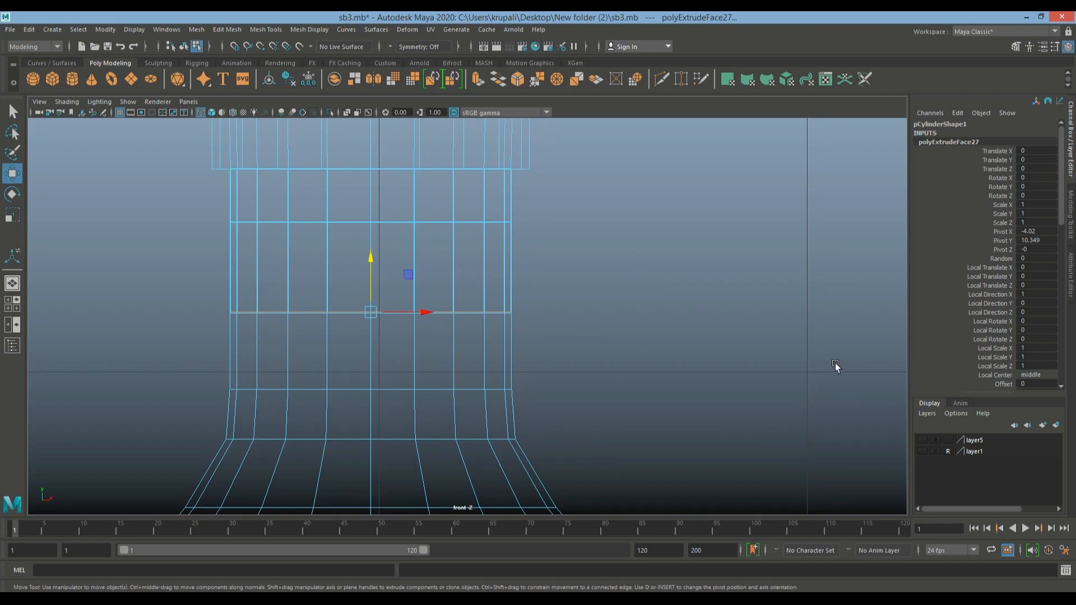
Extrude the inner faces further down the neck to about Y 9.961.
{"action": "scroll", "coordinate": [617, 310], "scroll_direction": "up", "scroll_amount": 1}
{"action": "middle_click_drag", "start_coordinate": [572, 308], "coordinate": [575, 261], "text": "alt"}
{"action": "left_click_drag", "start_coordinate": [364, 208], "coordinate": [359, 294]}
{"action": "key", "text": "ctrl+e"}
{"action": "key", "text": "w"}
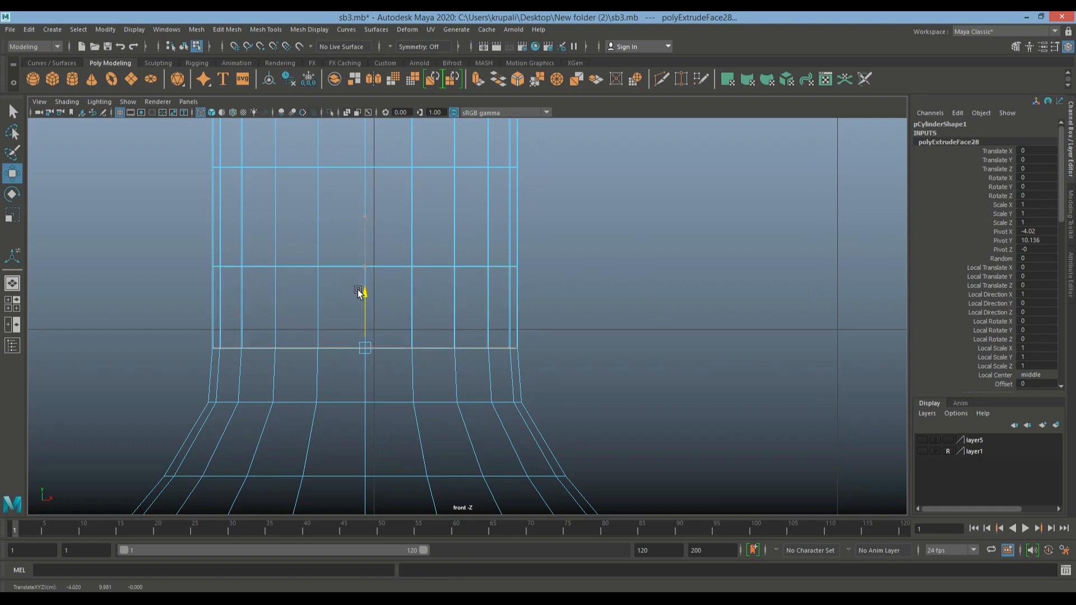
Extrude the inner faces down to the base of the neck at about Y 9.844.
{"action": "key", "text": "ctrl+e"}
{"action": "key", "text": "w"}
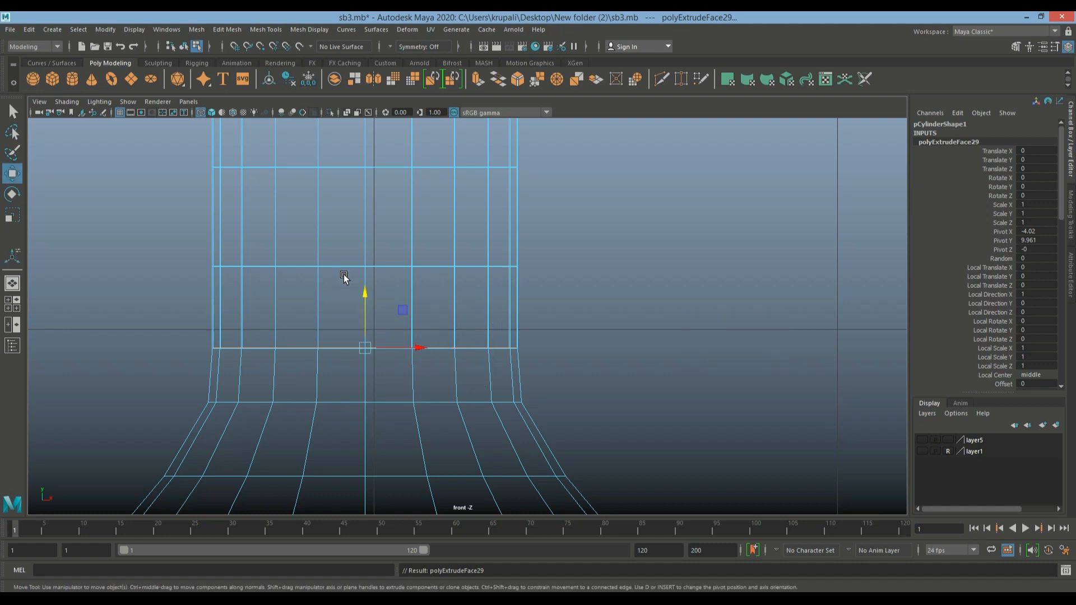
{"action": "left_click_drag", "start_coordinate": [365, 297], "coordinate": [364, 345]}
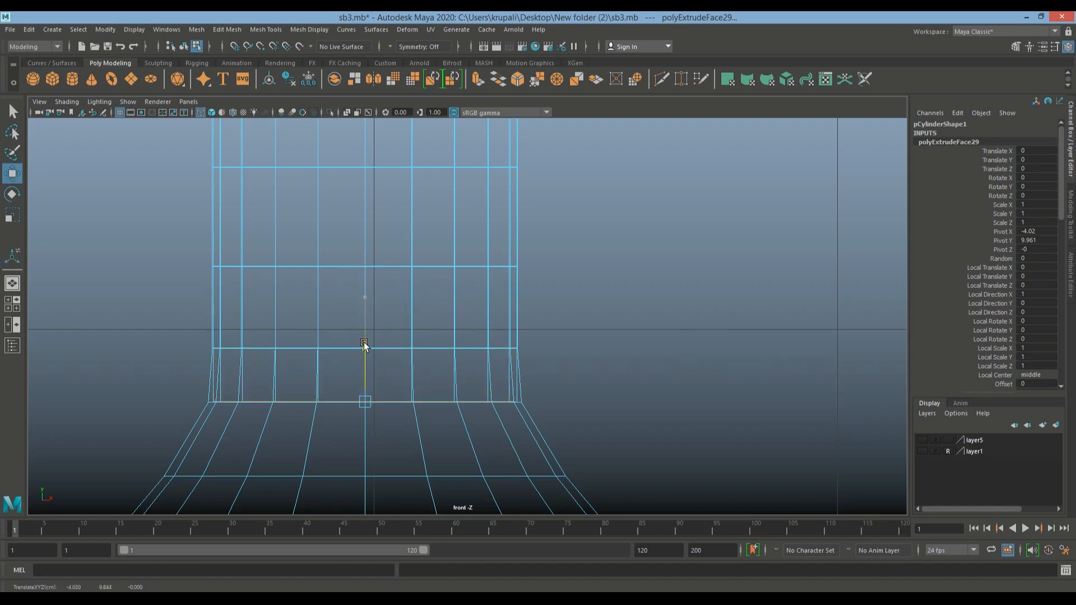
{"action": "key", "text": "r"}
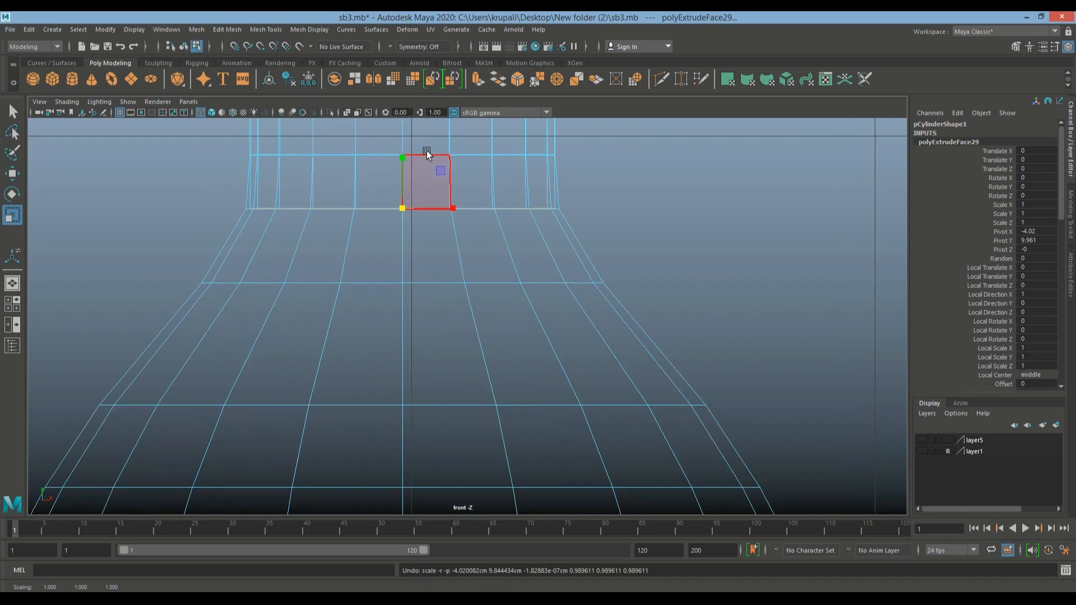
Extrude the inner faces into the top of the shoulder to about Y 9.685 and scale them outward to follow the outer wall.
{"action": "left_click", "coordinate": [477, 80]}
{"action": "key", "text": "w"}
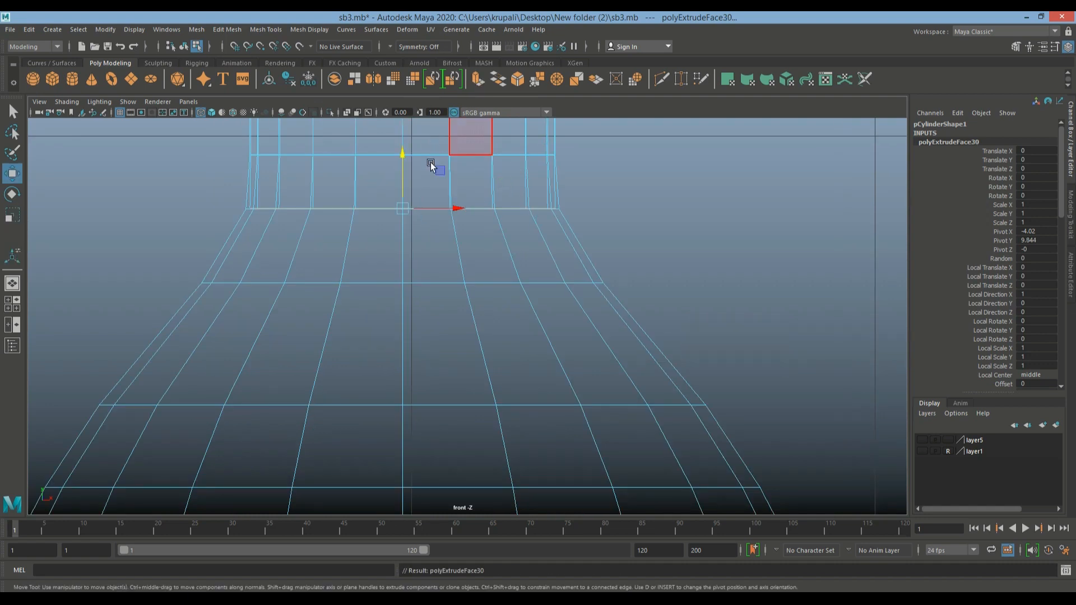
{"action": "left_click_drag", "start_coordinate": [403, 162], "coordinate": [388, 230]}
{"action": "key", "text": "r"}
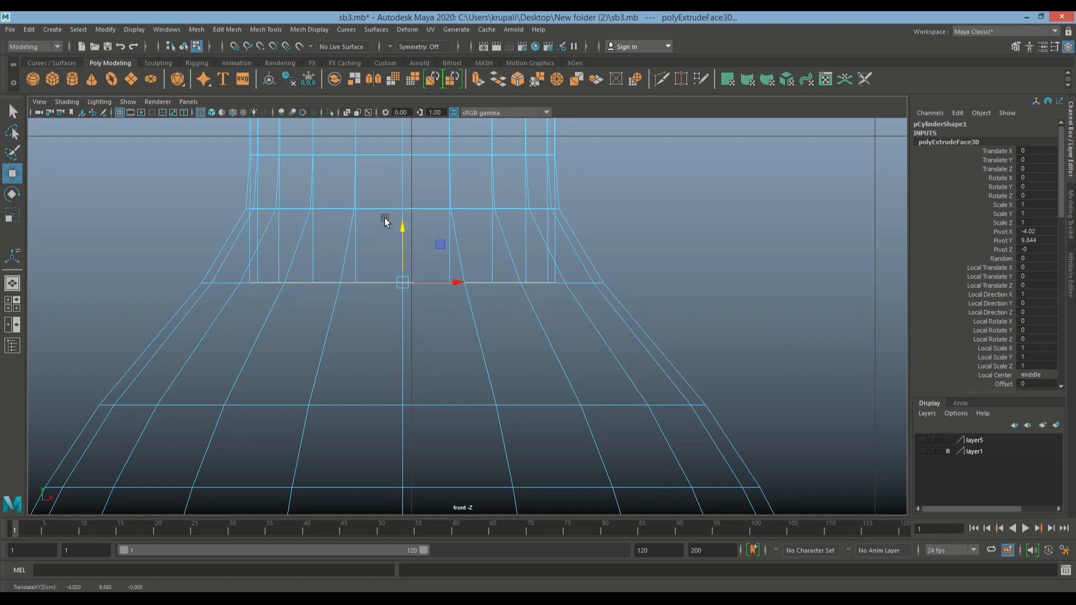
{"action": "left_click_drag", "start_coordinate": [401, 283], "coordinate": [468, 307]}
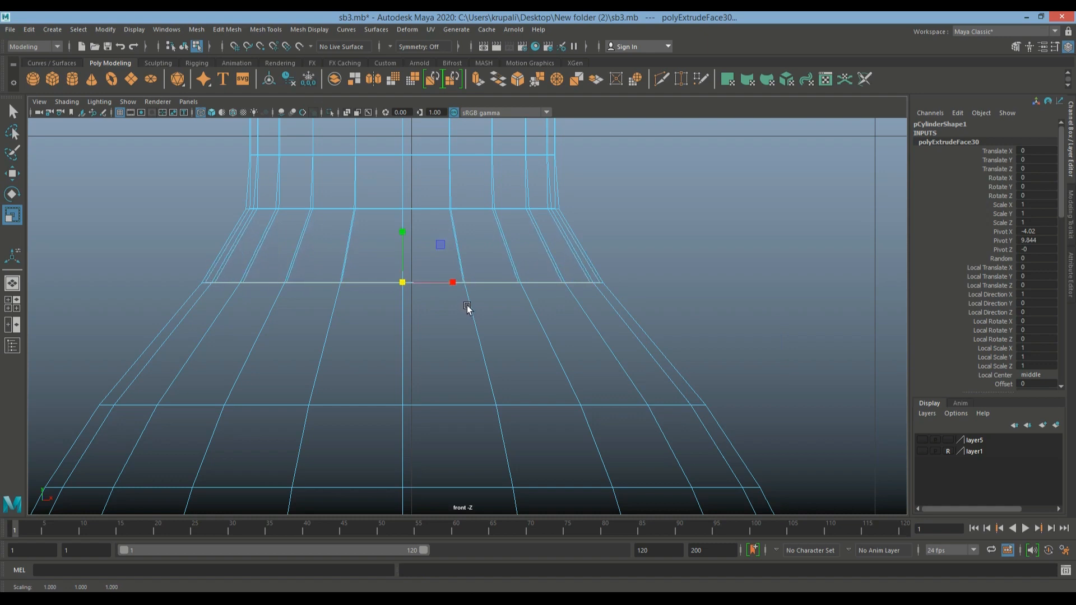
Extrude the inner faces down the shoulder to about Y 9.421 and widen them to sit just inside the outer wall.
{"action": "key", "text": "ctrl+e"}
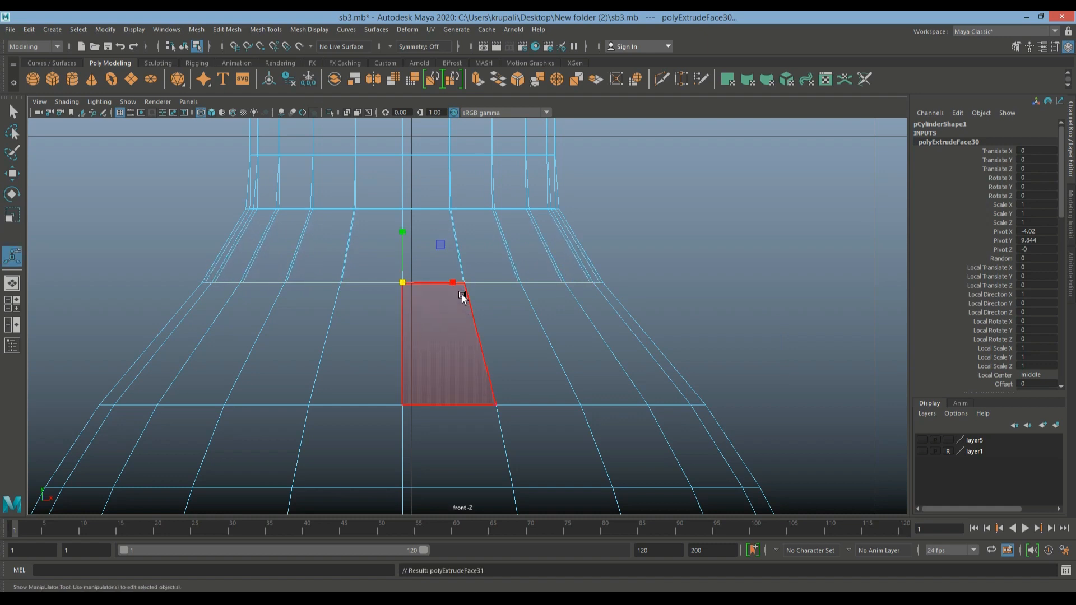
{"action": "key", "text": "w"}
{"action": "left_click_drag", "start_coordinate": [404, 236], "coordinate": [363, 350]}
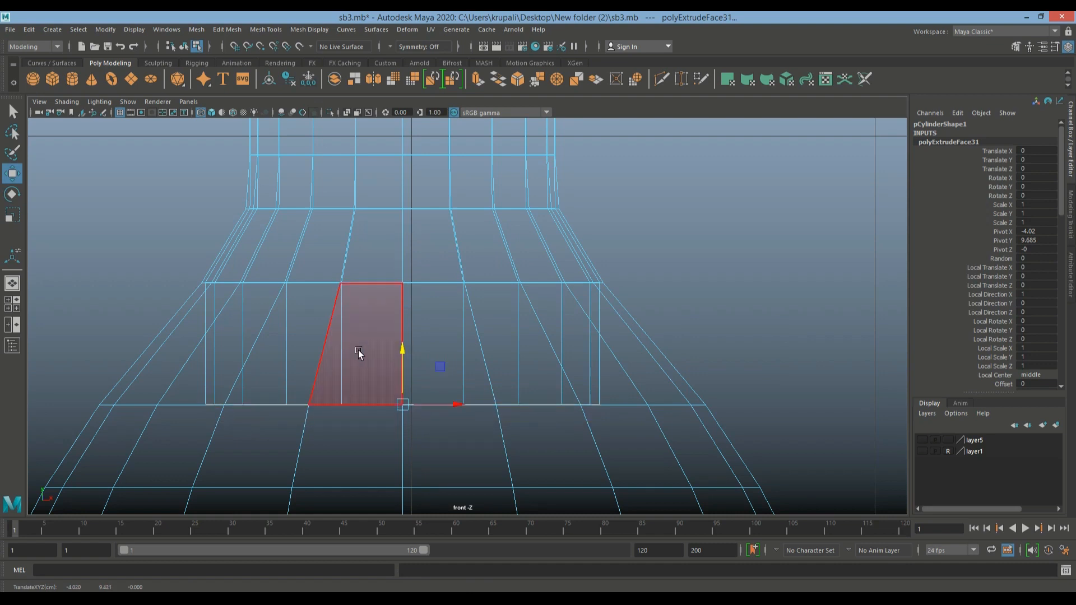
{"action": "key", "text": "r"}
{"action": "left_click_drag", "start_coordinate": [402, 404], "coordinate": [545, 428]}
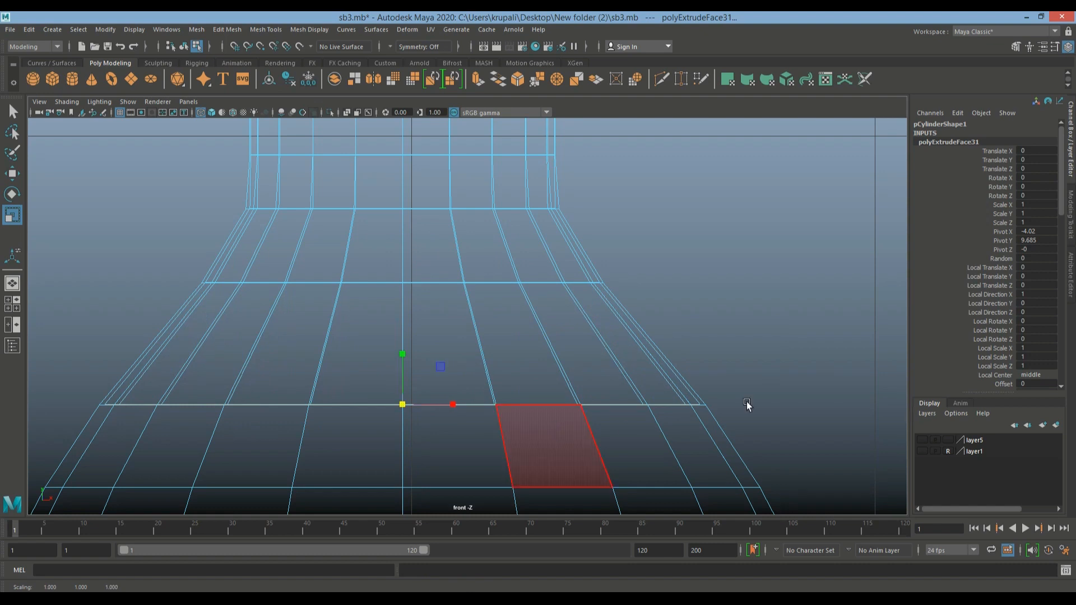
Extrude the inner faces down to about Y 9.243 and scale them outward to about 1.177 in X and Z.
{"action": "scroll", "coordinate": [754, 271], "scroll_direction": "down", "scroll_amount": 5}
{"action": "scroll", "coordinate": [635, 380], "scroll_direction": "up", "scroll_amount": 8}
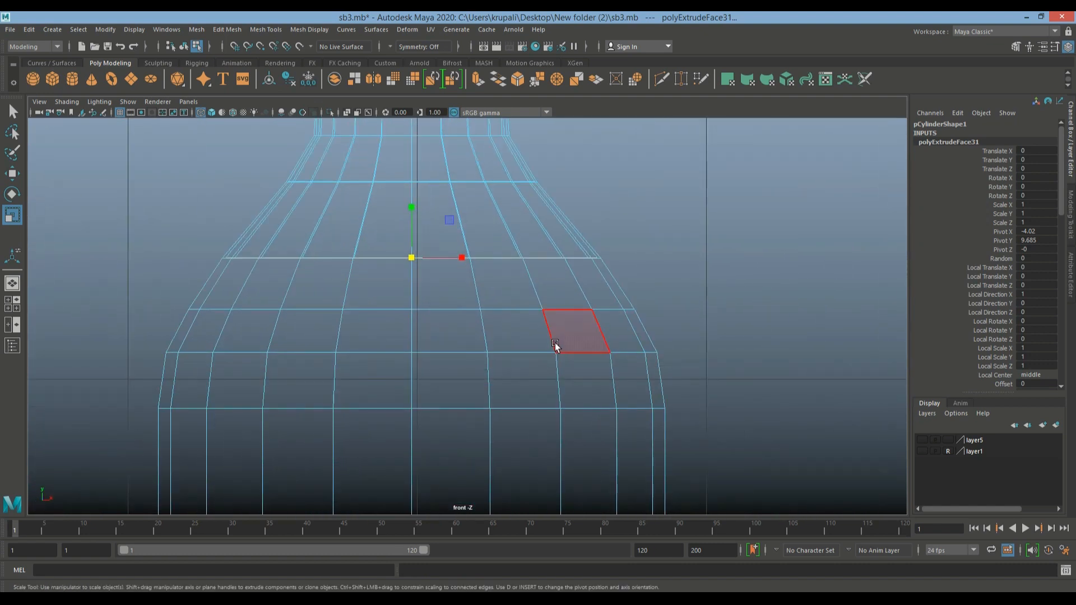
{"action": "scroll", "coordinate": [554, 345], "scroll_direction": "up", "scroll_amount": 2}
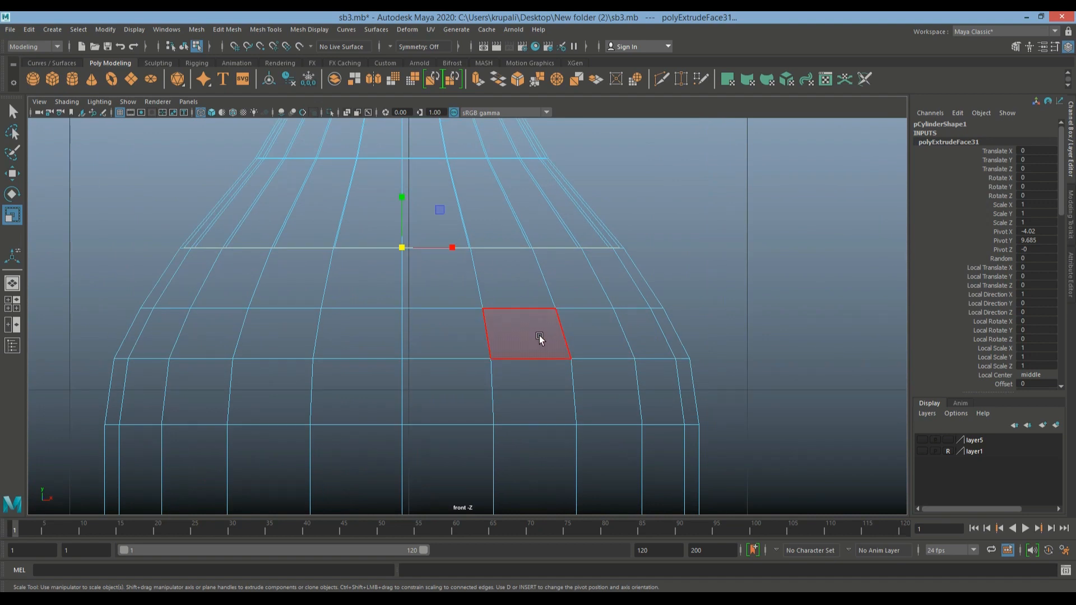
{"action": "key", "text": "ctrl+e"}
{"action": "key", "text": "w"}
{"action": "left_click_drag", "start_coordinate": [406, 183], "coordinate": [399, 247]}
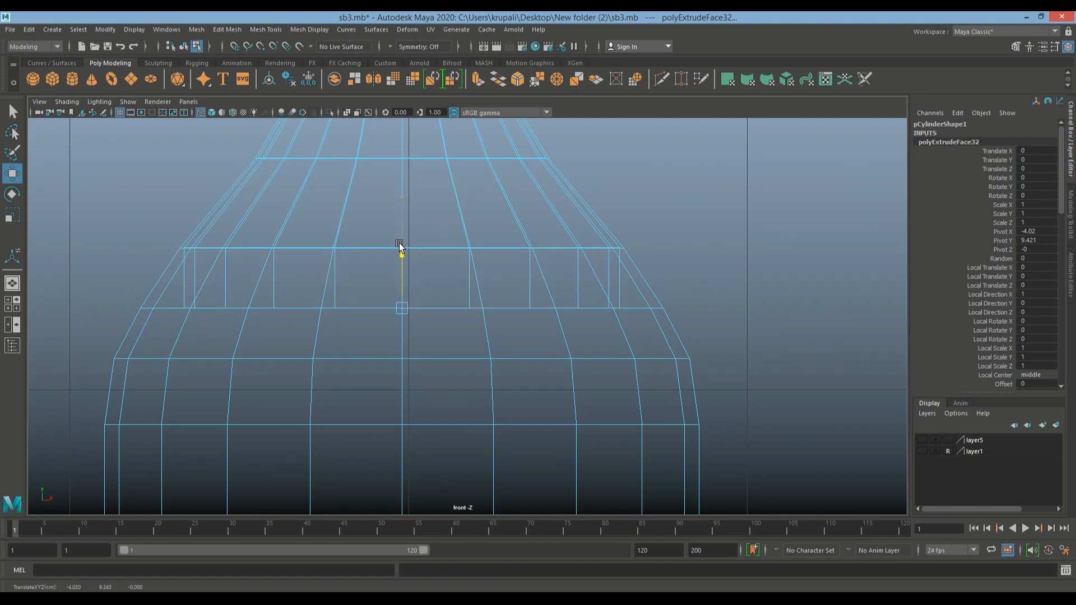
{"action": "key", "text": "r"}
{"action": "left_click_drag", "start_coordinate": [407, 307], "coordinate": [455, 328]}
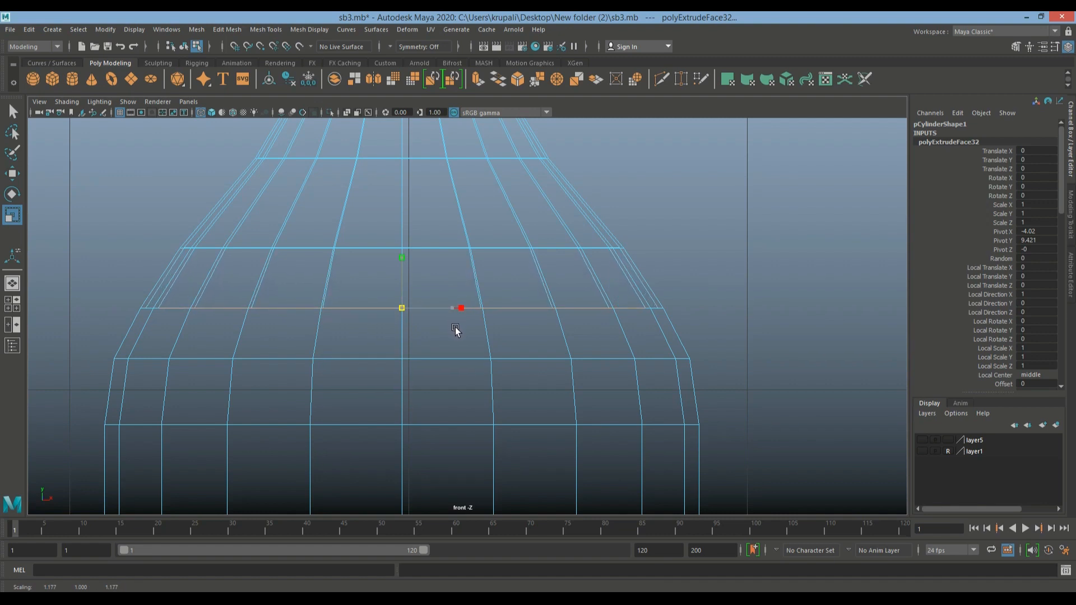
Extrude the inner faces down the lower shoulder to about Y 9.092 and scale them outward to match its curve.
{"action": "key", "text": "ctrl+e"}
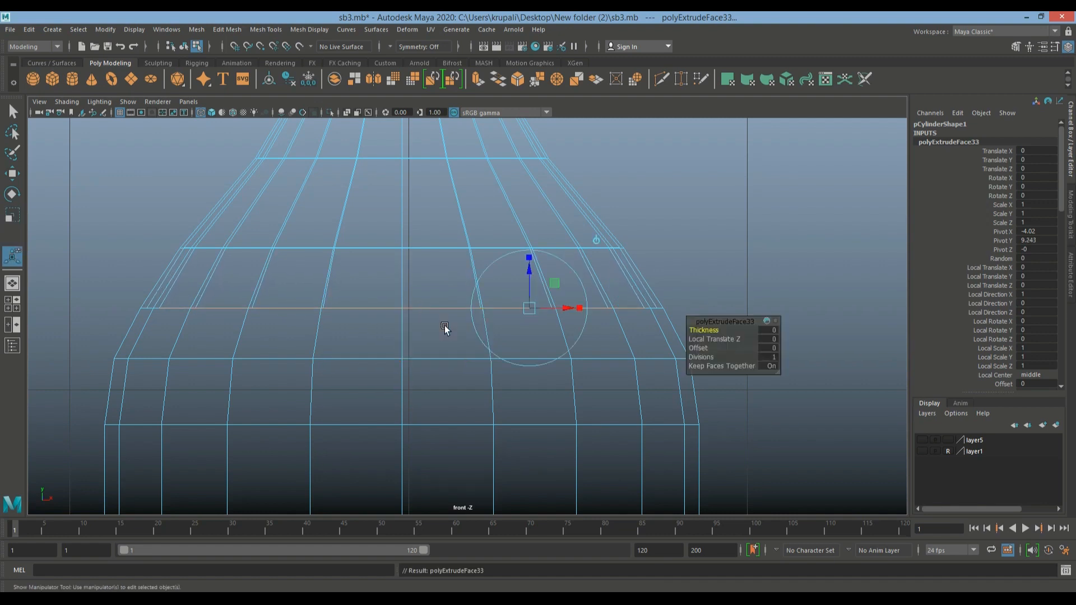
{"action": "key", "text": "w"}
{"action": "left_click_drag", "start_coordinate": [400, 250], "coordinate": [405, 301]}
{"action": "key", "text": "r"}
{"action": "left_click_drag", "start_coordinate": [403, 360], "coordinate": [438, 370]}
Extrude the inner faces to the shoulder's lower edge at about Y 8.896 and scale them slightly outward.
{"action": "right_click_drag", "start_coordinate": [769, 371], "coordinate": [708, 296], "text": "alt"}
{"action": "middle_click_drag", "start_coordinate": [689, 447], "coordinate": [665, 369], "text": "alt"}
{"action": "right_click_drag", "start_coordinate": [665, 370], "coordinate": [590, 245], "text": "alt"}
{"action": "middle_click_drag", "start_coordinate": [589, 245], "coordinate": [631, 298], "text": "alt"}
{"action": "scroll", "coordinate": [631, 295], "scroll_direction": "up", "scroll_amount": 5}
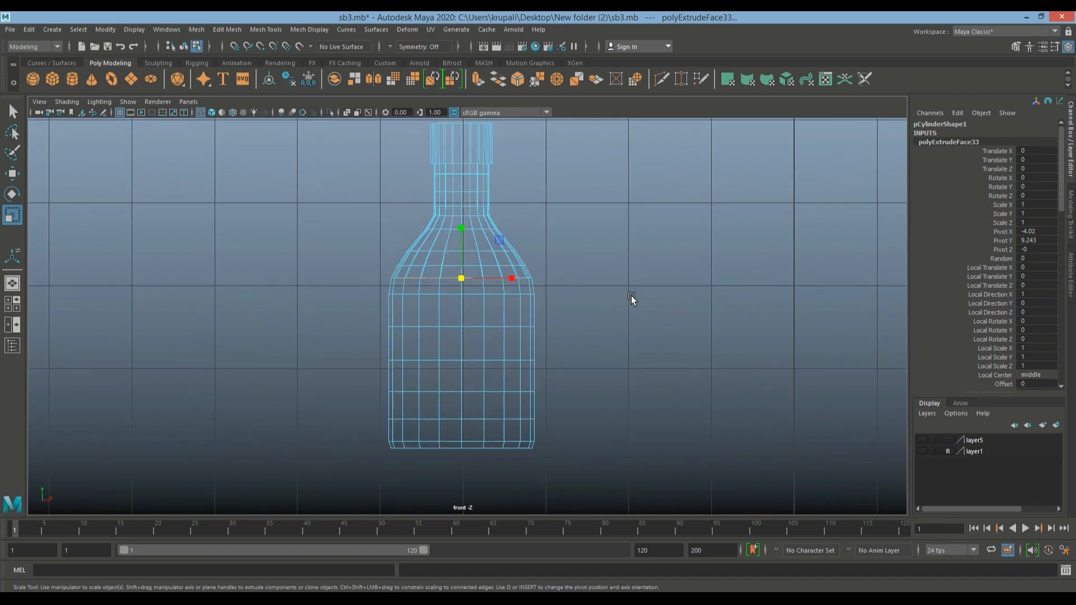
{"action": "scroll", "coordinate": [629, 291], "scroll_direction": "down", "scroll_amount": 4}
{"action": "scroll", "coordinate": [629, 290], "scroll_direction": "up", "scroll_amount": 4}
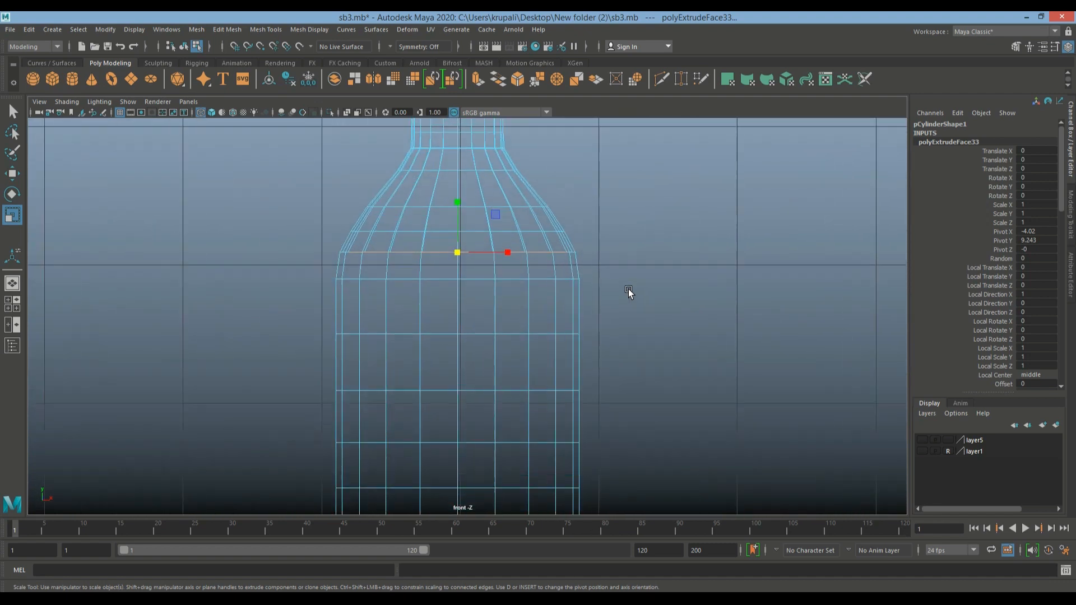
{"action": "scroll", "coordinate": [627, 288], "scroll_direction": "up", "scroll_amount": 2}
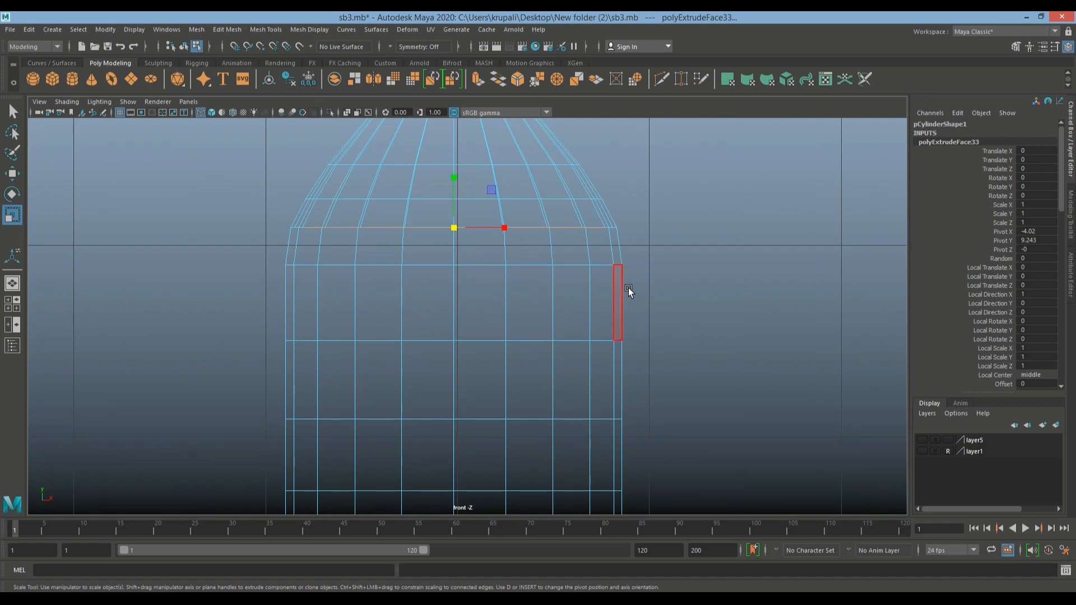
{"action": "key", "text": "ctrl+e"}
{"action": "key", "text": "w"}
{"action": "left_click_drag", "start_coordinate": [457, 175], "coordinate": [454, 211]}
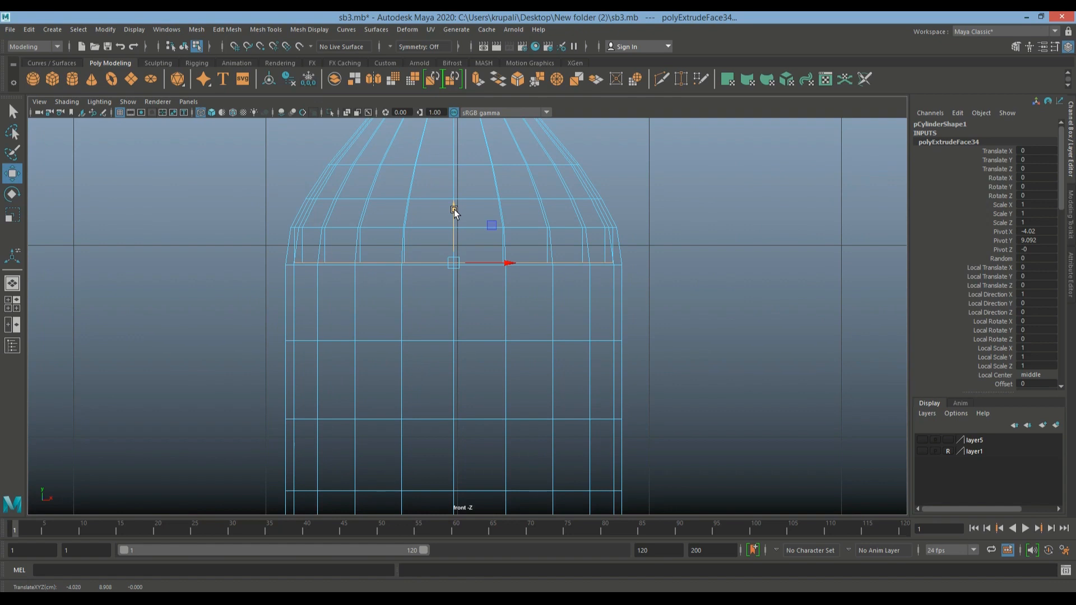
{"action": "key", "text": "r"}
{"action": "left_click_drag", "start_coordinate": [456, 264], "coordinate": [461, 264]}
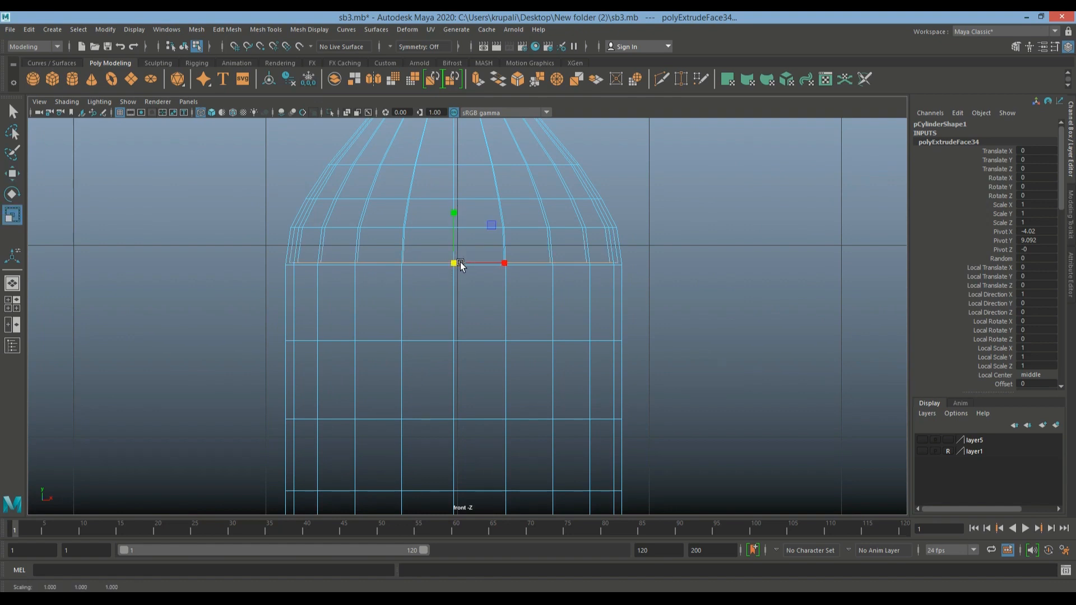
{"action": "key", "text": "w"}
{"action": "left_click_drag", "start_coordinate": [453, 209], "coordinate": [454, 211]}
Extrude the inner faces straight down into the bottle's body to about Y 8.502.
{"action": "key", "text": "ctrl+e"}
{"action": "key", "text": "w"}
{"action": "left_click_drag", "start_coordinate": [452, 215], "coordinate": [449, 283]}
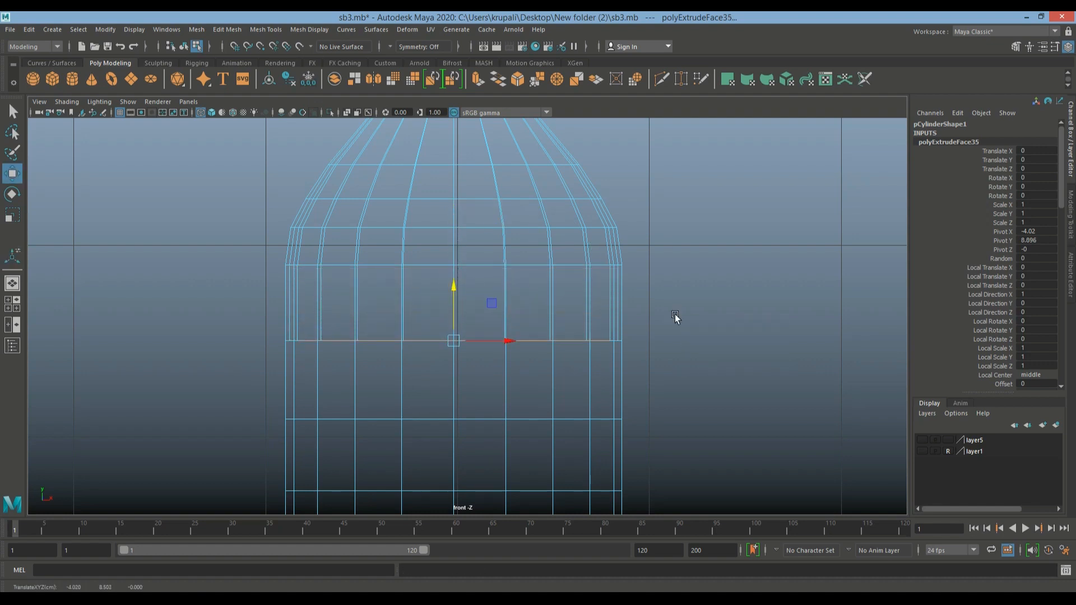
Extrude the inner faces down one more body segment, level with the next outer edge loop.
{"action": "scroll", "coordinate": [667, 303], "scroll_direction": "down", "scroll_amount": 5}
{"action": "scroll", "coordinate": [616, 263], "scroll_direction": "up", "scroll_amount": 3}
{"action": "scroll", "coordinate": [543, 269], "scroll_direction": "down", "scroll_amount": 4}
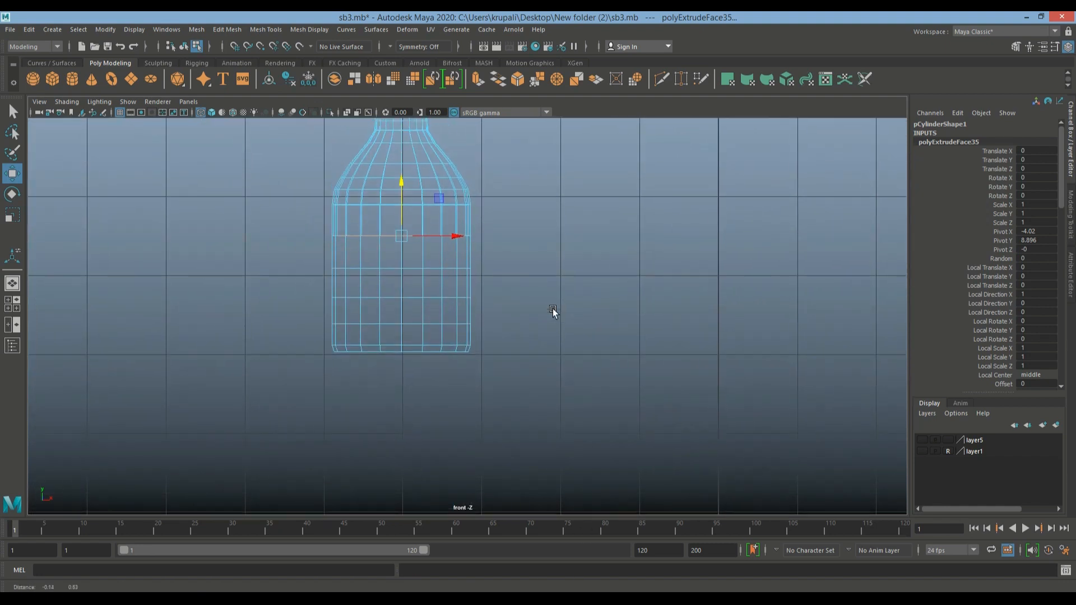
{"action": "key", "text": "ctrl+e"}
{"action": "key", "text": "w"}
{"action": "left_click_drag", "start_coordinate": [425, 211], "coordinate": [425, 233]}
{"action": "scroll", "coordinate": [513, 275], "scroll_direction": "up", "scroll_amount": 3}
{"action": "scroll", "coordinate": [464, 313], "scroll_direction": "up", "scroll_amount": 2}
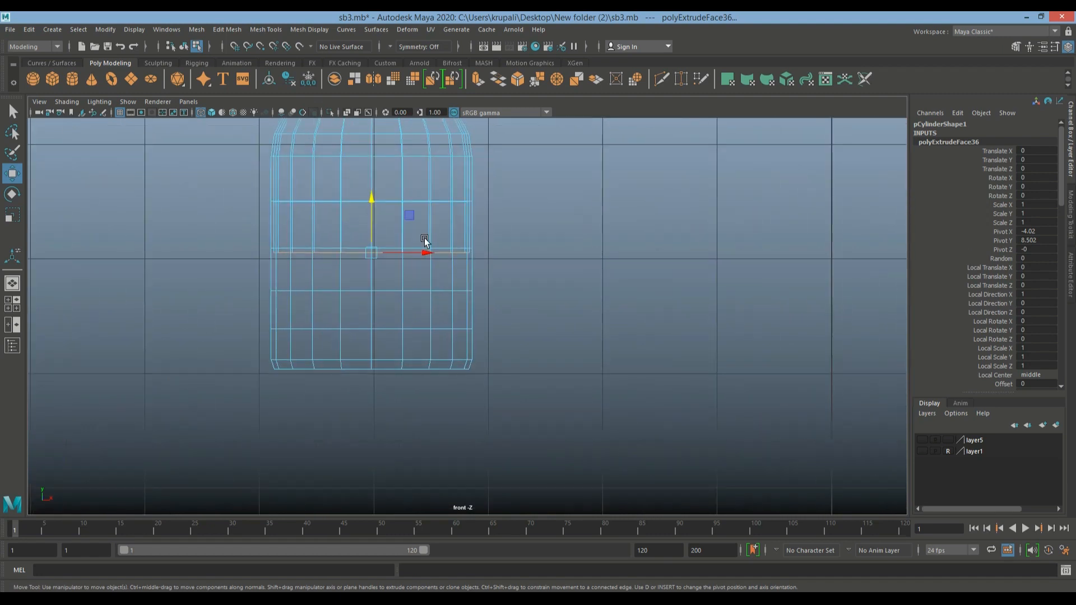
{"action": "left_click_drag", "start_coordinate": [379, 198], "coordinate": [374, 193]}
Extrude the inner faces down the lower body in three further segments, ending at about Y 7.122.
{"action": "key", "text": "ctrl+e"}
{"action": "key", "text": "w"}
{"action": "left_click_drag", "start_coordinate": [374, 199], "coordinate": [368, 301]}
{"action": "key", "text": "ctrl+e"}
{"action": "key", "text": "w"}
{"action": "key", "text": "ctrl+e"}
{"action": "key", "text": "w"}
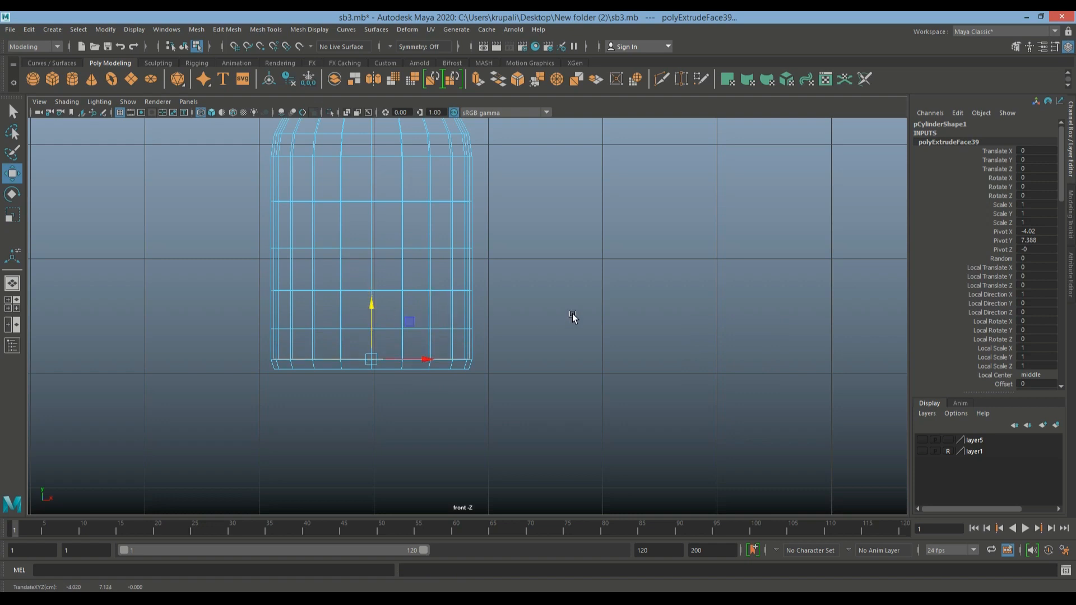
{"action": "scroll", "coordinate": [572, 314], "scroll_direction": "up", "scroll_amount": 5}
{"action": "left_click_drag", "start_coordinate": [253, 365], "coordinate": [256, 379]}
Extrude the inner faces to about Y 7.073, just above the bottle's base, and scale them inward to about 0.987 in X and Z.
{"action": "key", "text": "ctrl+e"}
{"action": "key", "text": "w"}
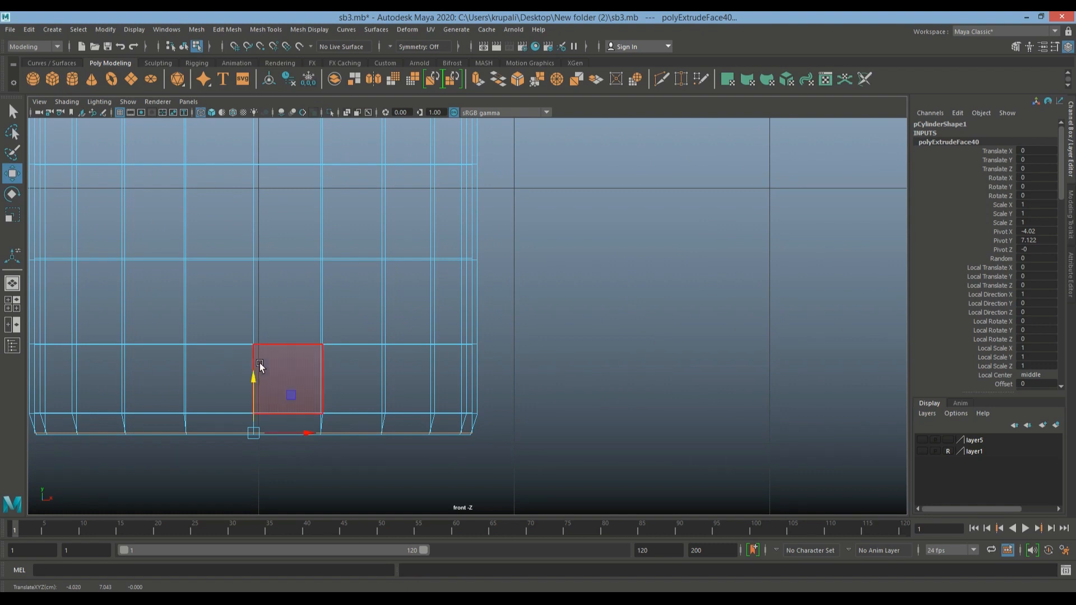
{"action": "key", "text": "r"}
{"action": "left_click_drag", "start_coordinate": [253, 432], "coordinate": [244, 429]}
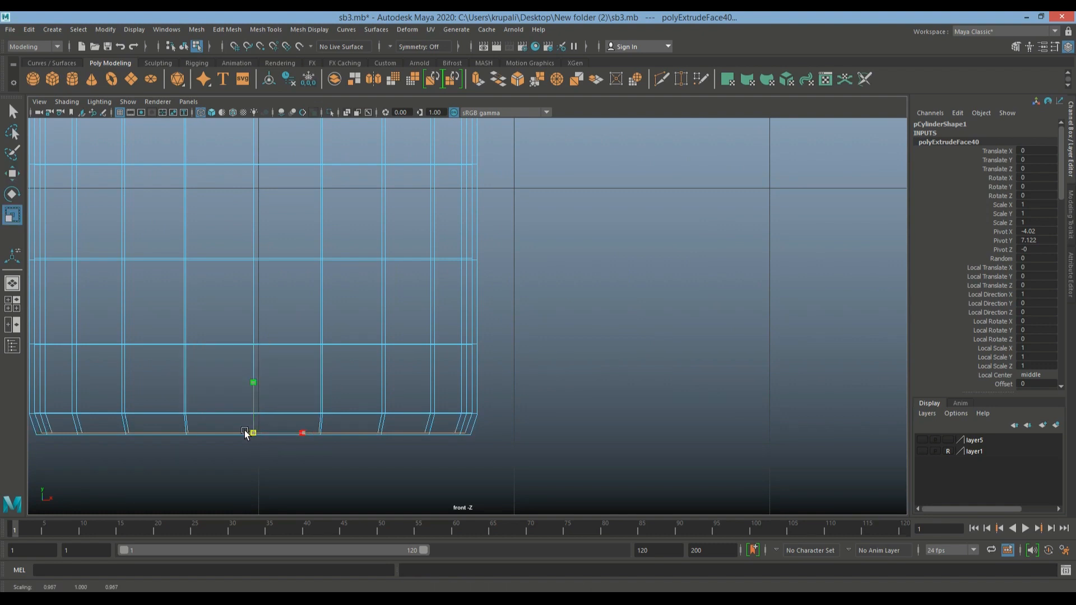
{"action": "key", "text": "w"}
{"action": "left_click_drag", "start_coordinate": [253, 378], "coordinate": [254, 374]}
{"action": "mouse_move", "coordinate": [348, 296]}
{"action": "right_mouse_down"}
{"action": "mouse_move", "coordinate": [379, 309]}
{"action": "mouse_move", "coordinate": [344, 292]}
{"action": "right_mouse_up"}
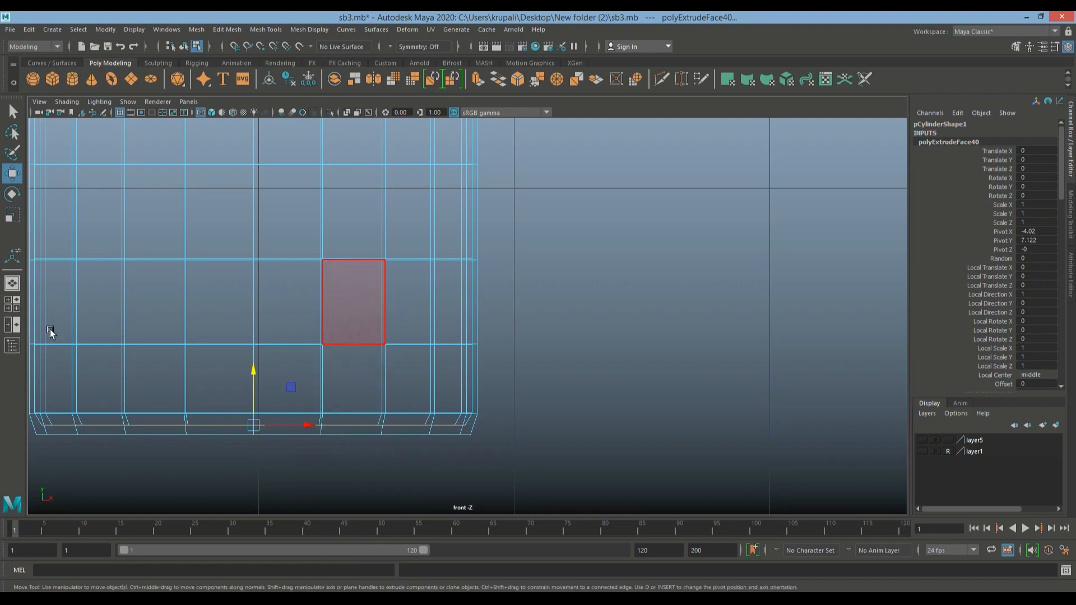
Extrude the bottle's inner bottom faces in place in the perspective view and adjust their scale.
{"action": "key", "text": "space"}
{"action": "scroll", "coordinate": [140, 312], "scroll_direction": "down", "scroll_amount": 10}
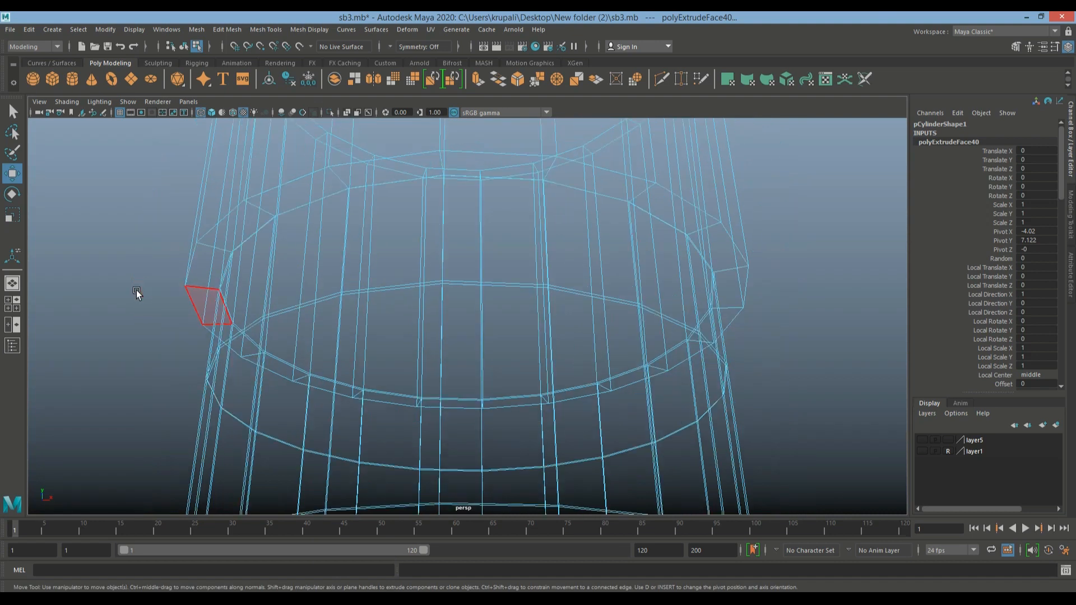
{"action": "left_click_drag", "start_coordinate": [264, 392], "coordinate": [274, 372], "text": "alt"}
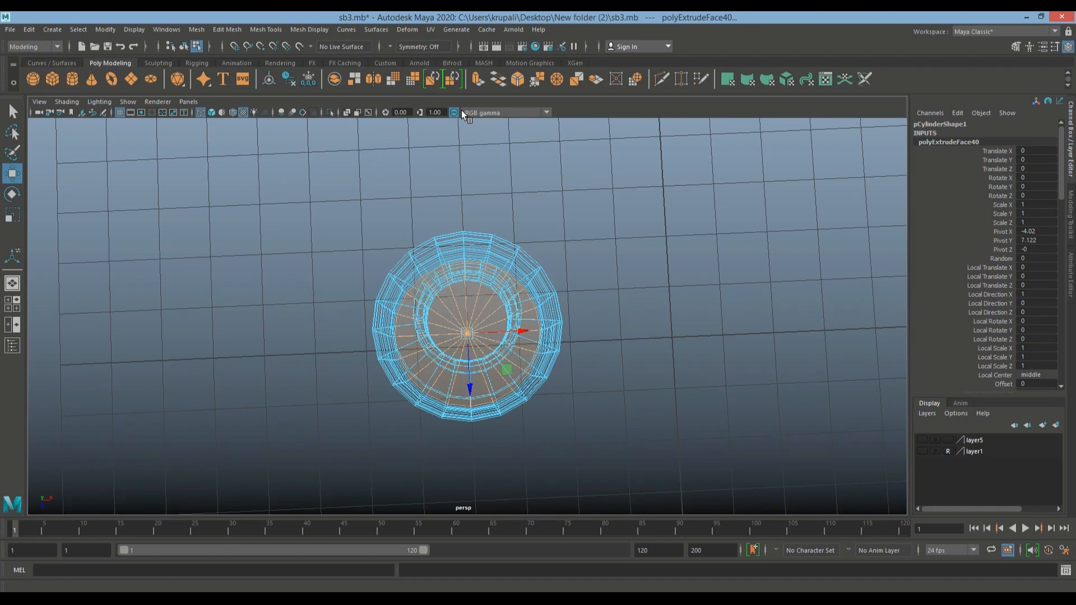
{"action": "key", "text": "ctrl+e"}
{"action": "key", "text": "r"}
{"action": "left_click_drag", "start_coordinate": [470, 332], "coordinate": [478, 327]}
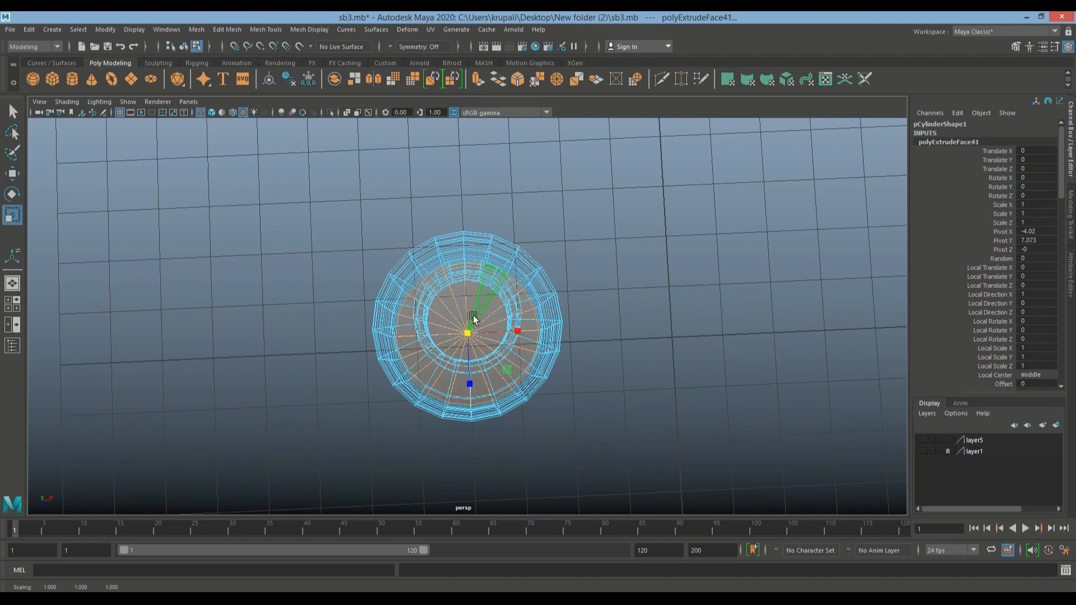
Display the bottle shaded and clear the selection to inspect its hollow interior through the mouth.
{"action": "left_click", "coordinate": [211, 112]}
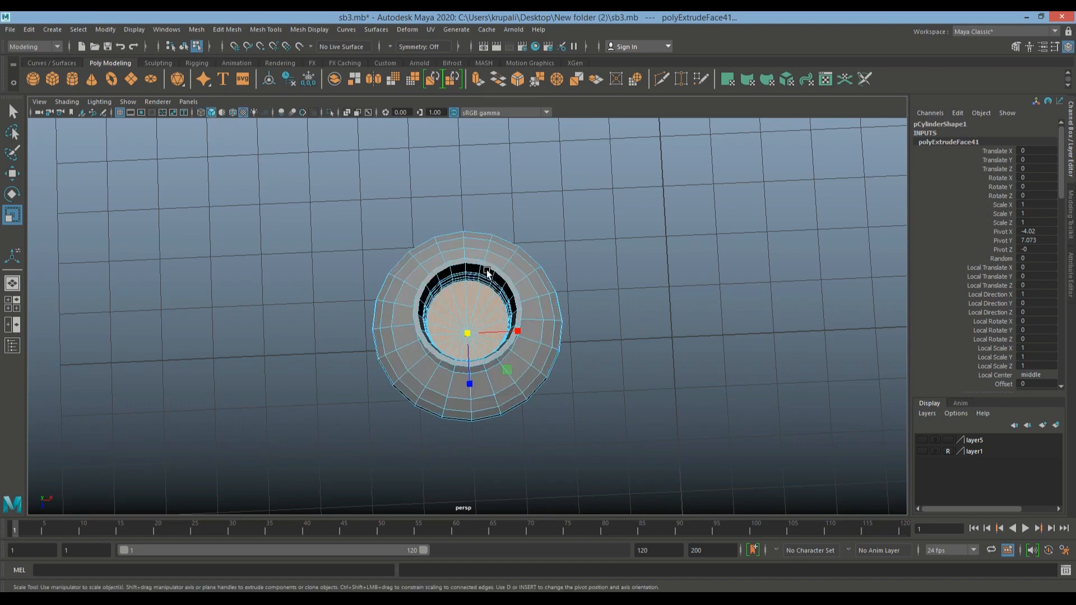
{"action": "scroll", "coordinate": [591, 315], "scroll_direction": "up", "scroll_amount": 3}
{"action": "left_click", "coordinate": [683, 315]}
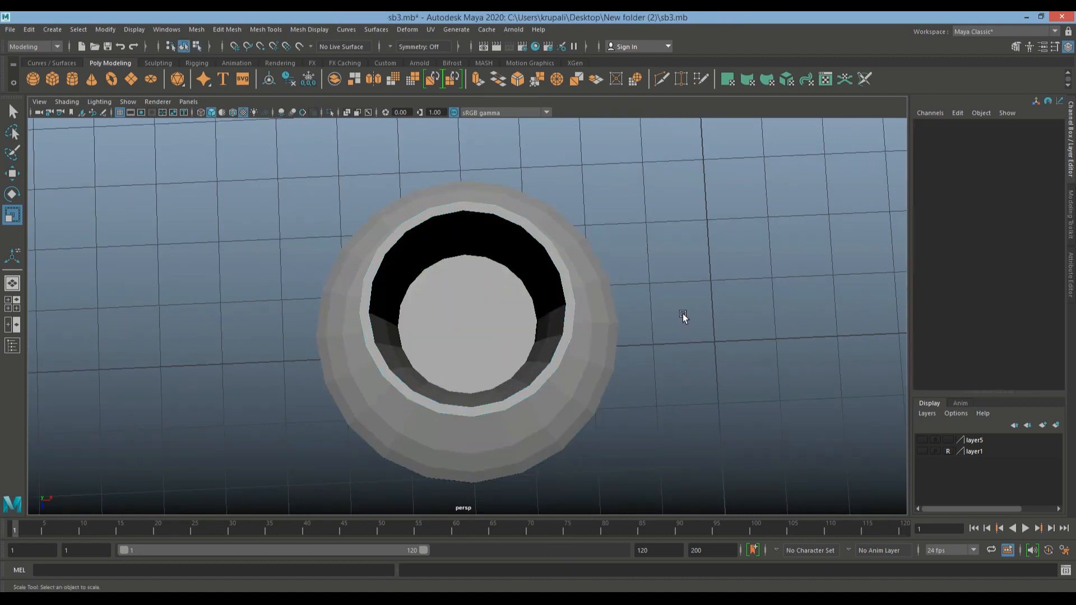
Select all the wedge faces of the bottle's outer base, extrude them in place and adjust their scale.
{"action": "scroll", "coordinate": [682, 315], "scroll_direction": "down", "scroll_amount": 4}
{"action": "left_click_drag", "start_coordinate": [670, 327], "coordinate": [602, 226], "text": "alt"}
{"action": "scroll", "coordinate": [665, 366], "scroll_direction": "down", "scroll_amount": 6}
{"action": "middle_click_drag", "start_coordinate": [643, 296], "coordinate": [597, 212], "text": "alt"}
{"action": "left_click_drag", "start_coordinate": [598, 213], "coordinate": [367, 274], "text": "alt"}
{"action": "left_click", "coordinate": [392, 257]}
{"action": "scroll", "coordinate": [329, 261], "scroll_direction": "up", "scroll_amount": 3}
{"action": "right_click_drag", "start_coordinate": [330, 261], "coordinate": [331, 288]}
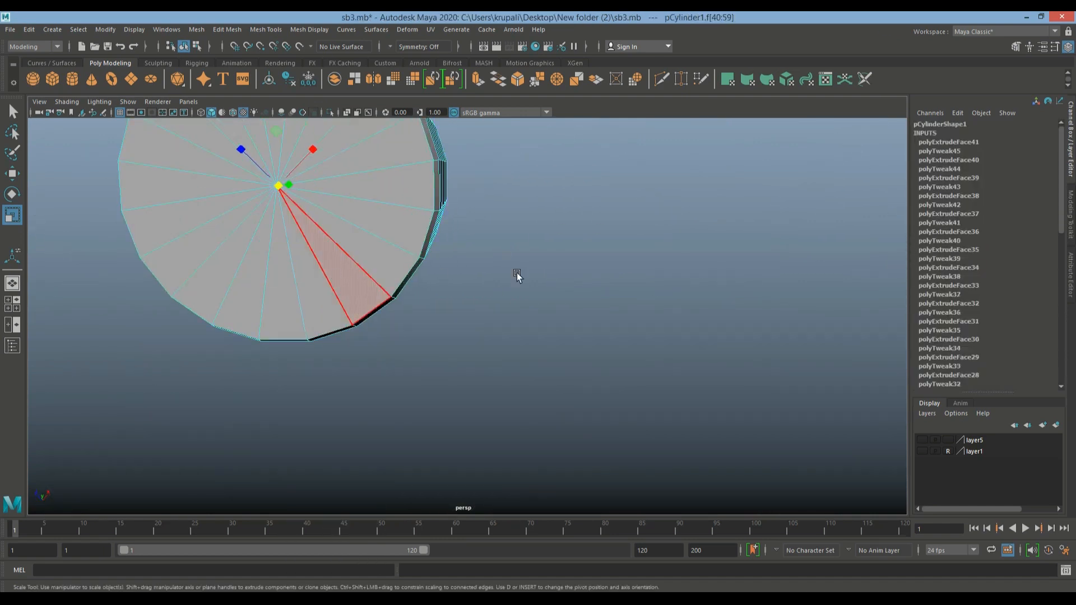
{"action": "middle_click_drag", "start_coordinate": [543, 298], "coordinate": [602, 406], "text": "alt"}
{"action": "left_click", "coordinate": [407, 371]}
{"action": "left_click", "coordinate": [400, 375], "text": "shift"}
{"action": "left_click", "coordinate": [360, 400], "text": "shift"}
{"action": "left_click", "coordinate": [331, 402], "text": "shift"}
{"action": "left_click", "coordinate": [275, 386], "text": "shift"}
{"action": "left_click", "coordinate": [269, 379], "text": "shift"}
{"action": "left_click", "coordinate": [231, 338], "text": "shift"}
{"action": "left_click", "coordinate": [220, 317], "text": "shift"}
{"action": "left_click", "coordinate": [213, 282], "text": "shift"}
{"action": "left_click", "coordinate": [223, 249], "text": "shift"}
{"action": "left_click", "coordinate": [234, 221], "text": "shift"}
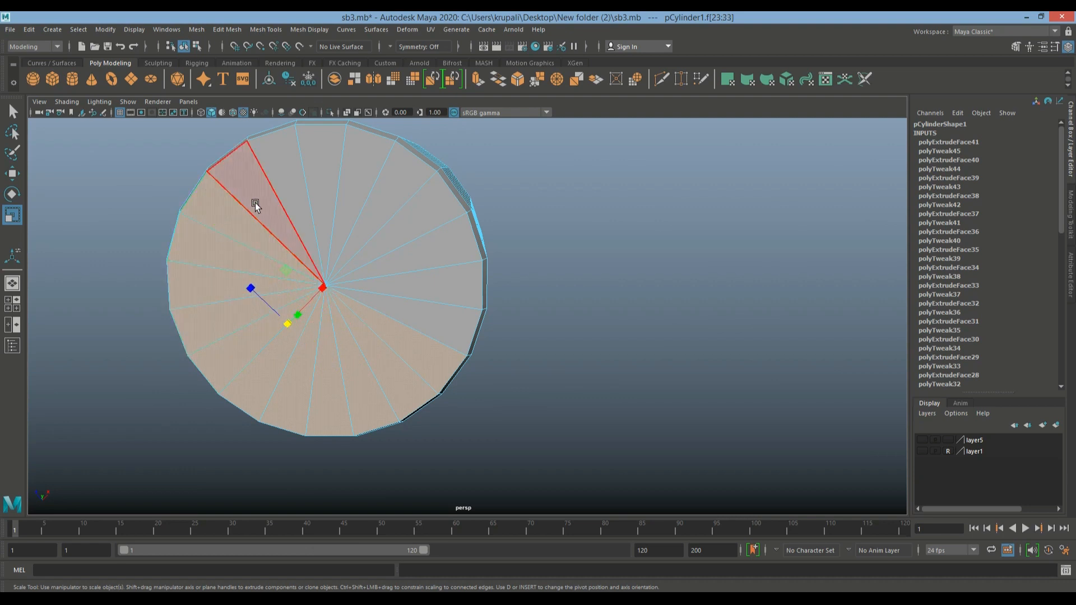
{"action": "left_click", "coordinate": [298, 191], "text": "shift"}
{"action": "left_click", "coordinate": [325, 186], "text": "shift"}
{"action": "left_click", "coordinate": [351, 186], "text": "shift"}
{"action": "left_click", "coordinate": [386, 196], "text": "shift"}
{"action": "left_click", "coordinate": [403, 220], "text": "shift"}
{"action": "left_click", "coordinate": [426, 246], "text": "shift"}
{"action": "left_click", "coordinate": [439, 276], "text": "shift"}
{"action": "left_click", "coordinate": [408, 314], "text": "shift"}
{"action": "key", "text": "w"}
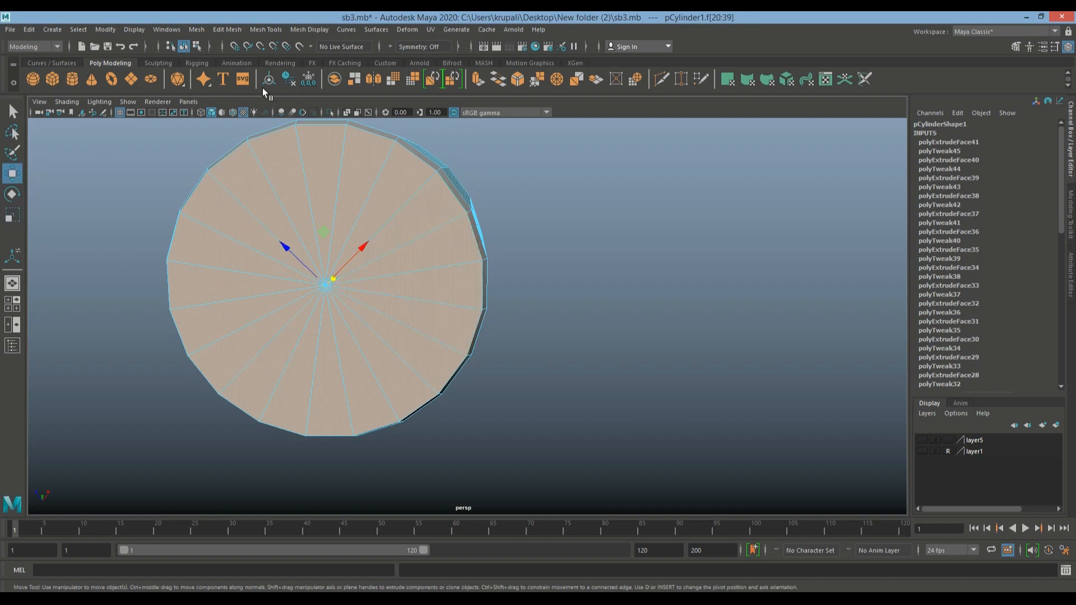
{"action": "left_click", "coordinate": [477, 79]}
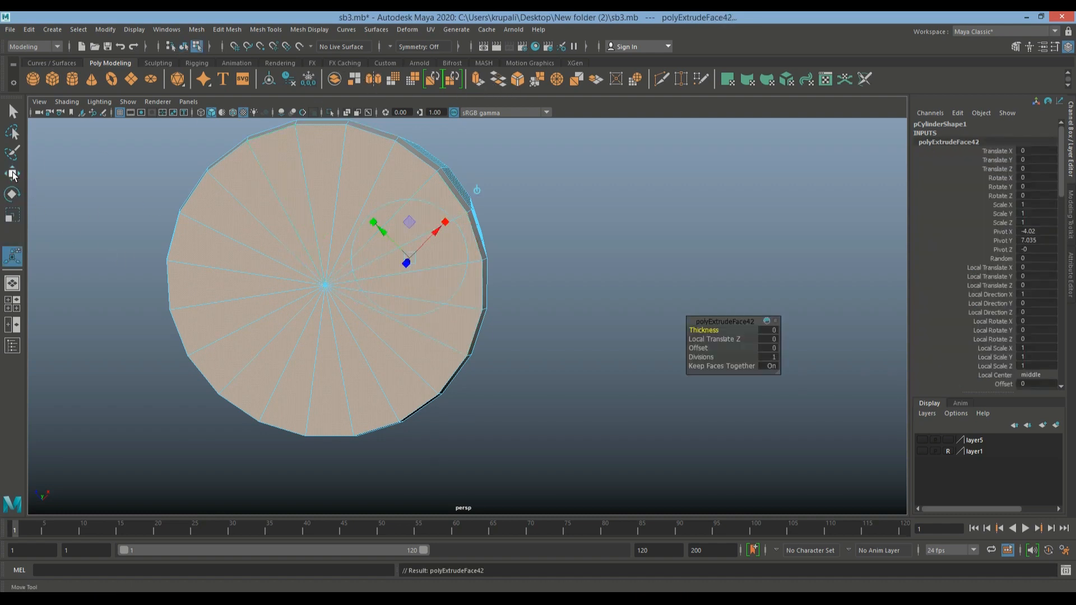
{"action": "left_click", "coordinate": [12, 214]}
{"action": "left_click", "coordinate": [325, 287]}
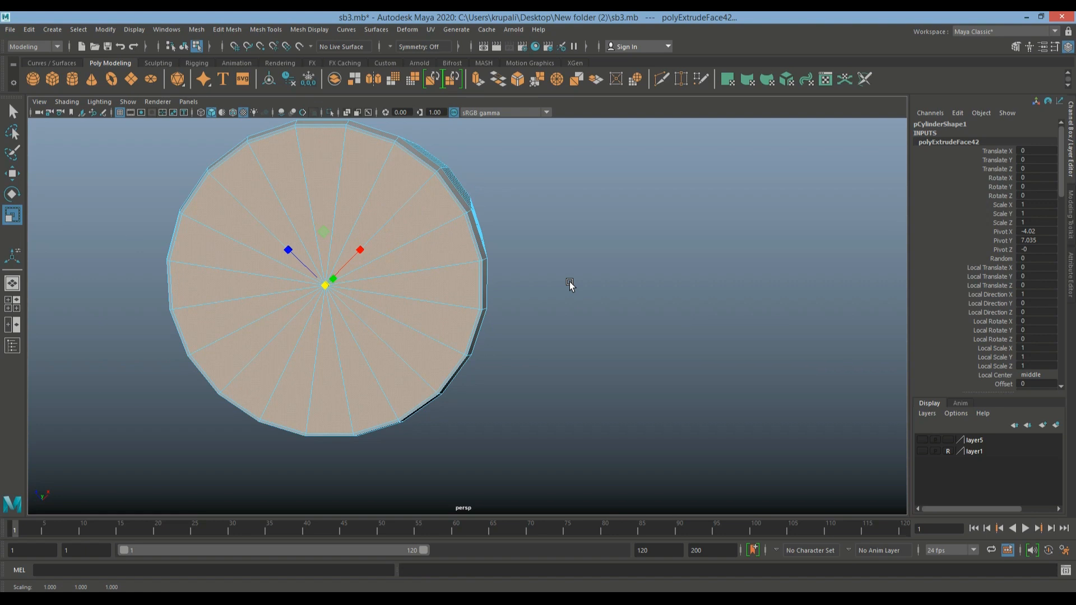
Preview the bottle smoothed, return to object selection and inspect its neck and mouth with nothing selected.
{"action": "key", "text": "3"}
{"action": "scroll", "coordinate": [512, 268], "scroll_direction": "down", "scroll_amount": 5}
{"action": "left_click", "coordinate": [504, 264]}
{"action": "right_click_drag", "start_coordinate": [445, 251], "coordinate": [530, 236]}
{"action": "left_click", "coordinate": [553, 245]}
{"action": "left_click_drag", "start_coordinate": [553, 246], "coordinate": [562, 415], "text": "alt"}
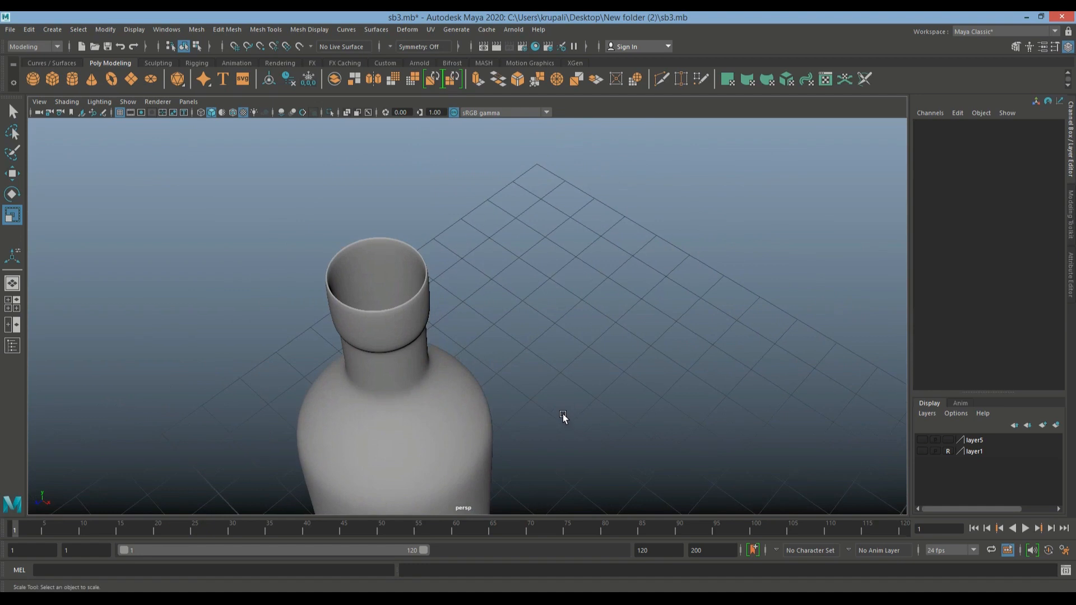
Select the bottle and switch its display back to the unsmoothed mesh.
{"action": "left_click", "coordinate": [392, 317]}
{"action": "key", "text": "1"}
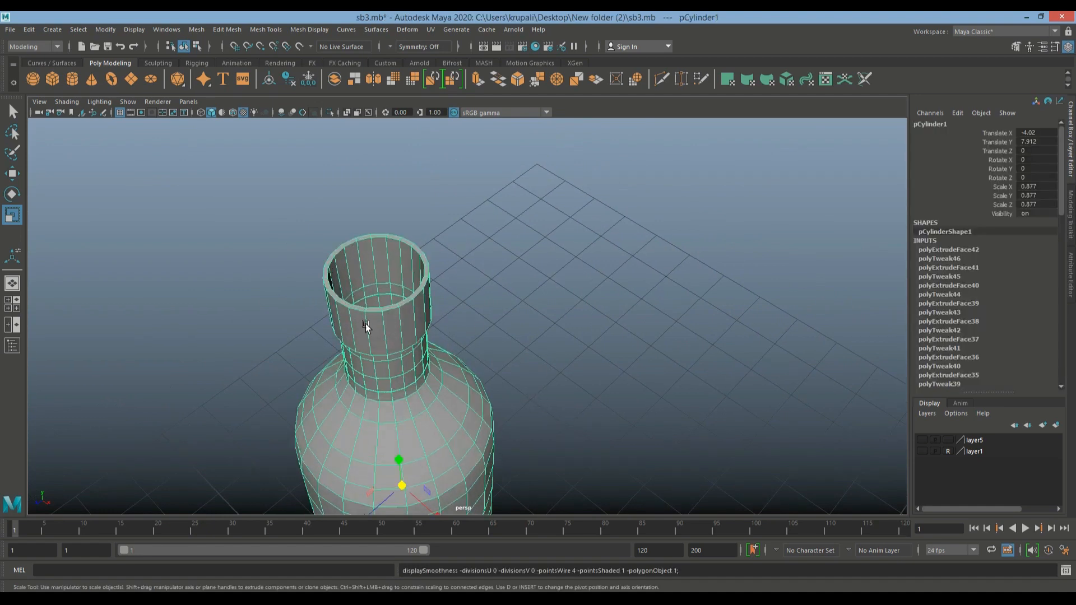
{"action": "left_click", "coordinate": [13, 173]}
Insert an edge loop around the inner wall of the bottle's mouth, just below the rim.
{"action": "scroll", "coordinate": [553, 321], "scroll_direction": "up", "scroll_amount": 6}
{"action": "middle_click_drag", "start_coordinate": [554, 322], "coordinate": [779, 434], "text": "alt"}
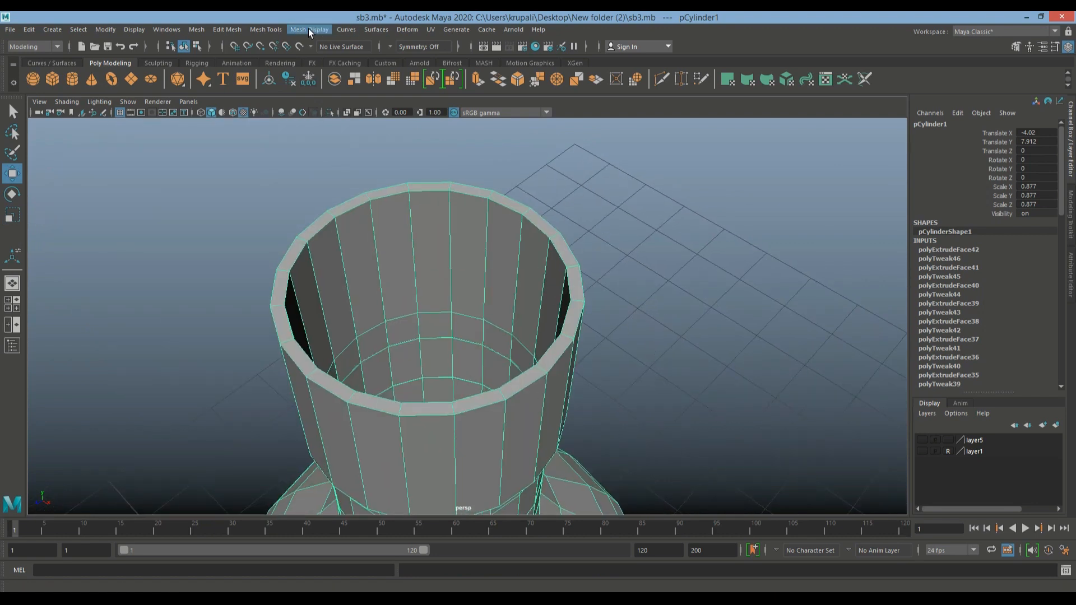
{"action": "left_click", "coordinate": [199, 29]}
{"action": "left_click", "coordinate": [224, 29]}
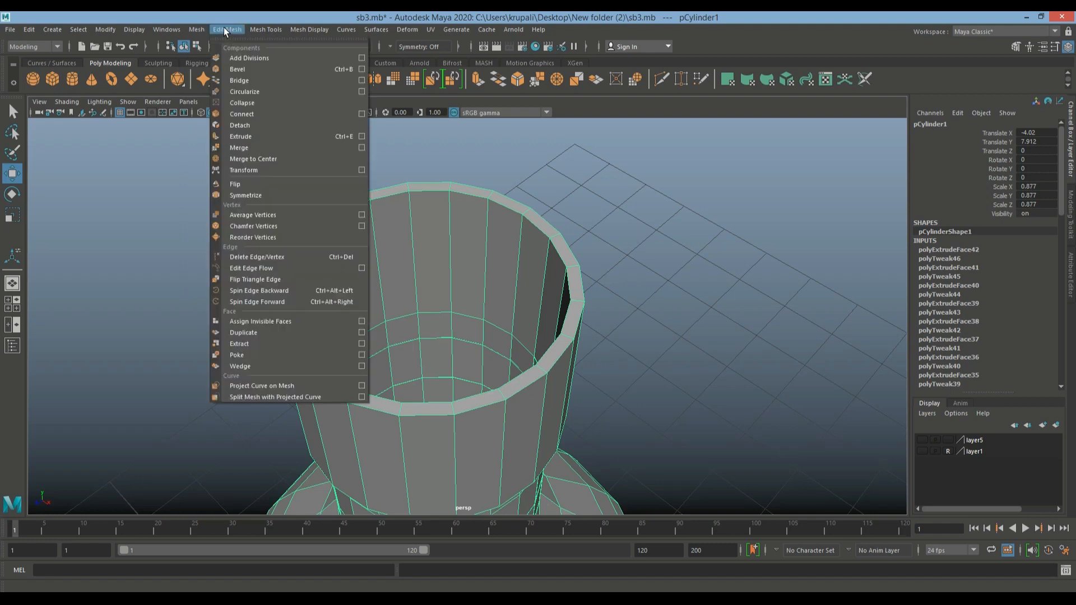
{"action": "left_click", "coordinate": [263, 30]}
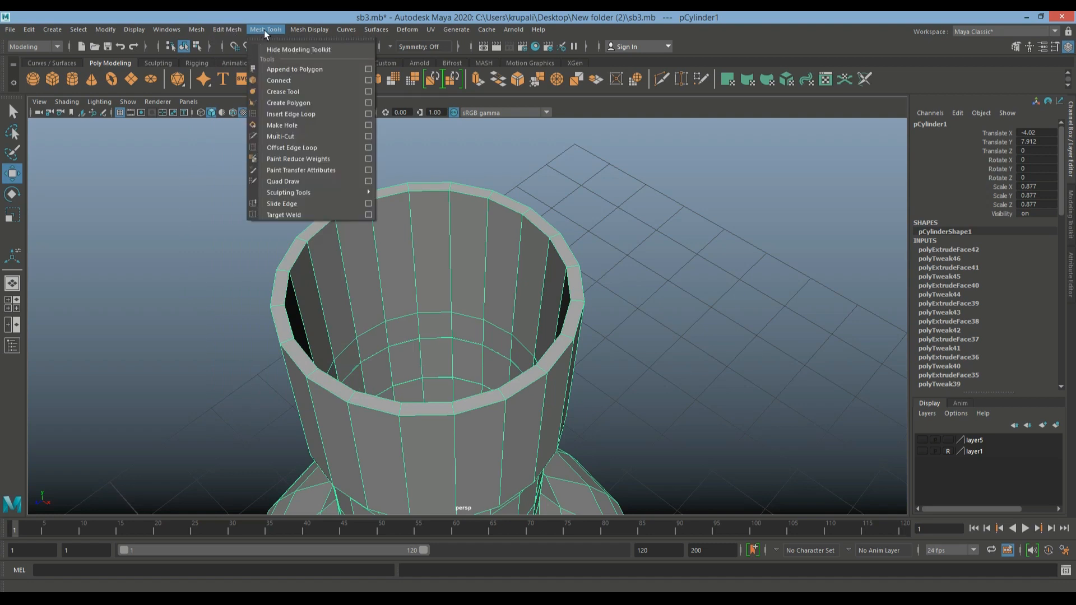
{"action": "left_click", "coordinate": [281, 114]}
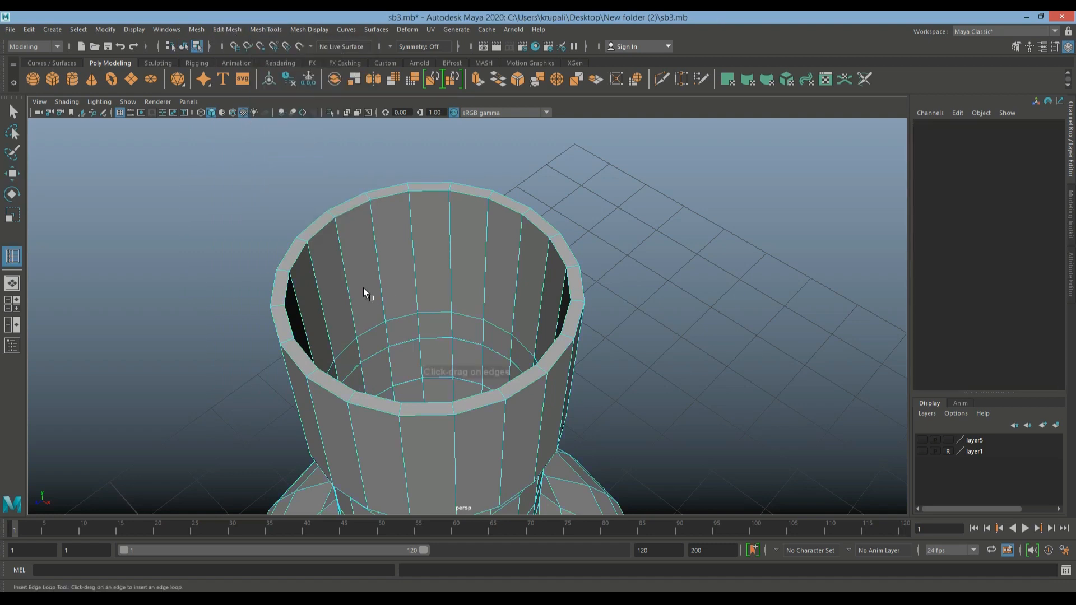
{"action": "scroll", "coordinate": [328, 244], "scroll_direction": "up", "scroll_amount": 5}
{"action": "scroll", "coordinate": [328, 245], "scroll_direction": "down", "scroll_amount": 4}
{"action": "left_click_drag", "start_coordinate": [277, 183], "coordinate": [274, 173]}
{"action": "key", "text": "ctrl+z"}
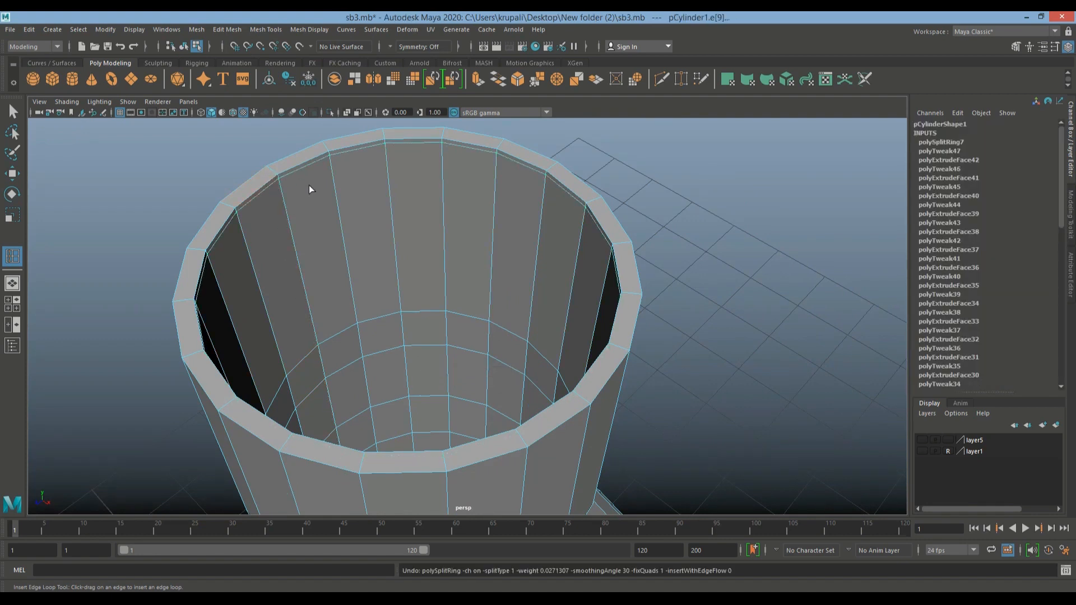
Insert two more edge loops around the bottle's rim and finely adjust the scale of the last one.
{"action": "left_click", "coordinate": [327, 146]}
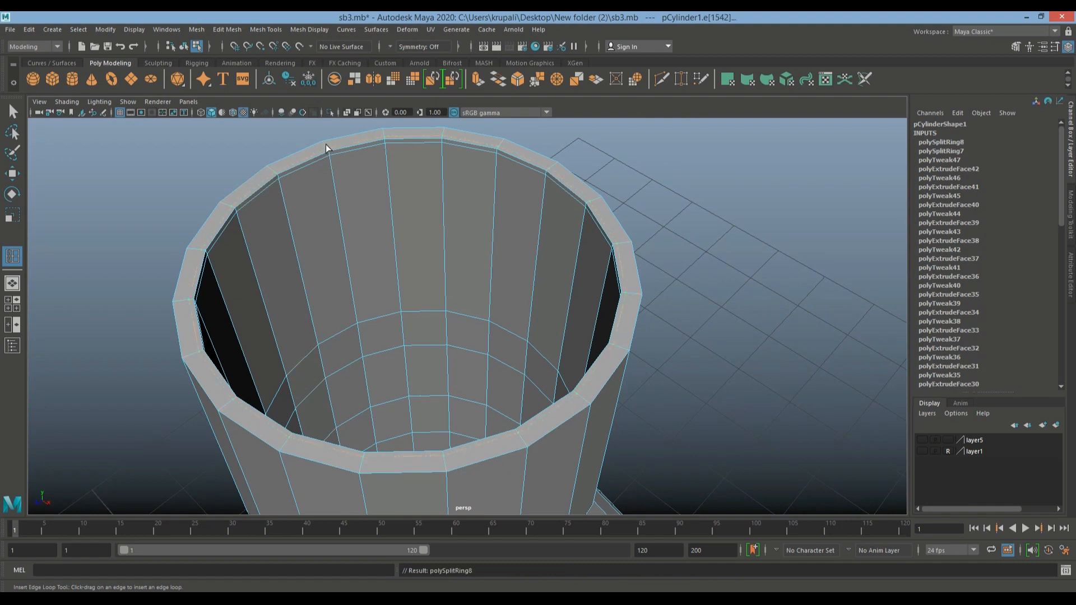
{"action": "left_click", "coordinate": [324, 144]}
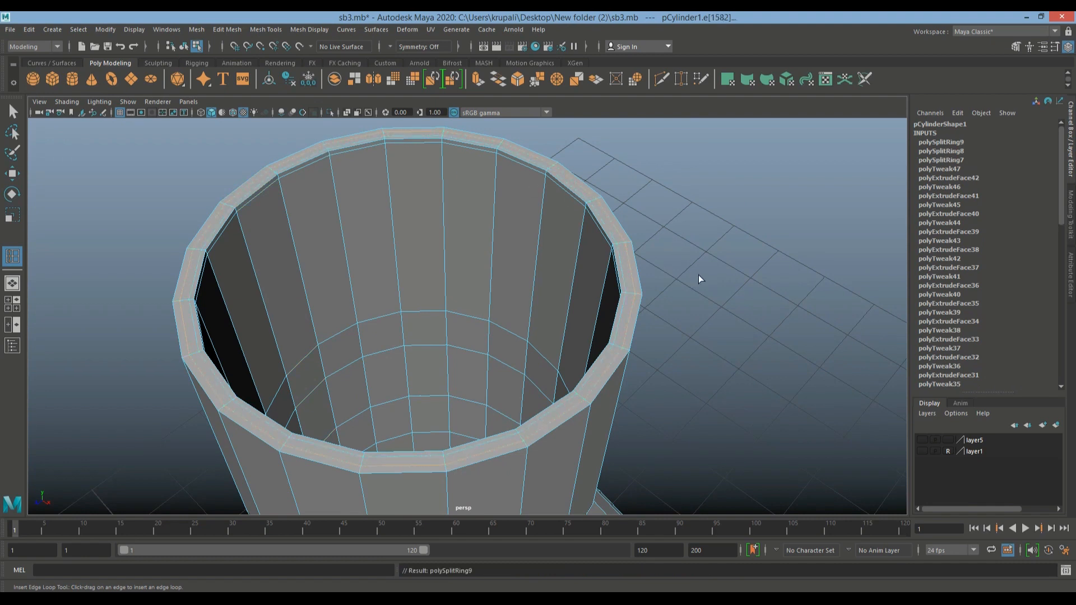
{"action": "mouse_move", "coordinate": [699, 268]}
{"action": "left_mouse_down", "text": "alt"}
{"action": "mouse_move", "coordinate": [691, 255]}
{"action": "mouse_move", "coordinate": [697, 265]}
{"action": "left_mouse_up", "text": "alt"}
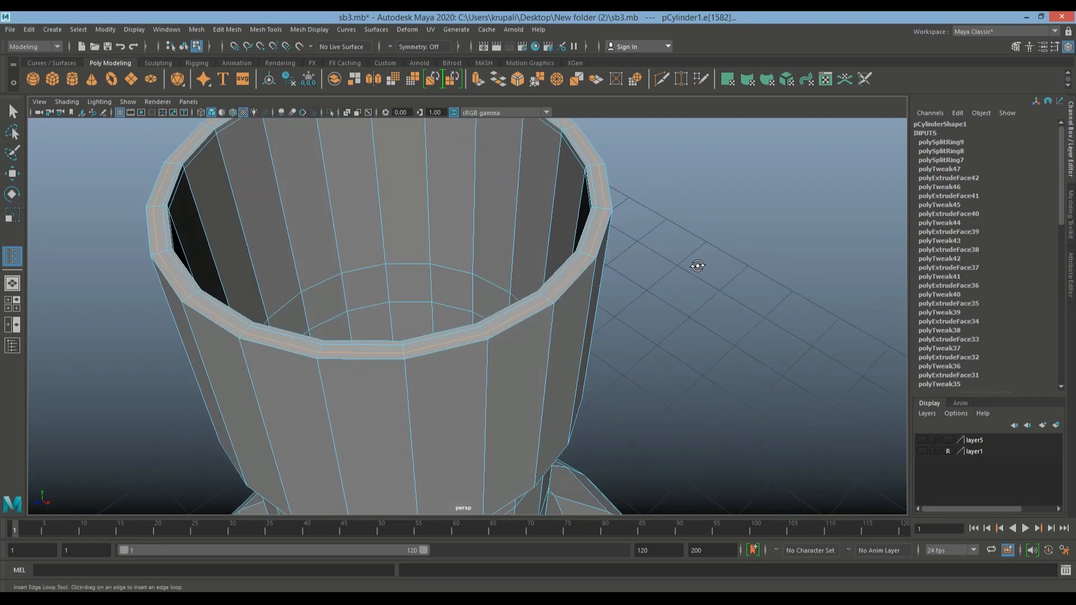
{"action": "key", "text": "r"}
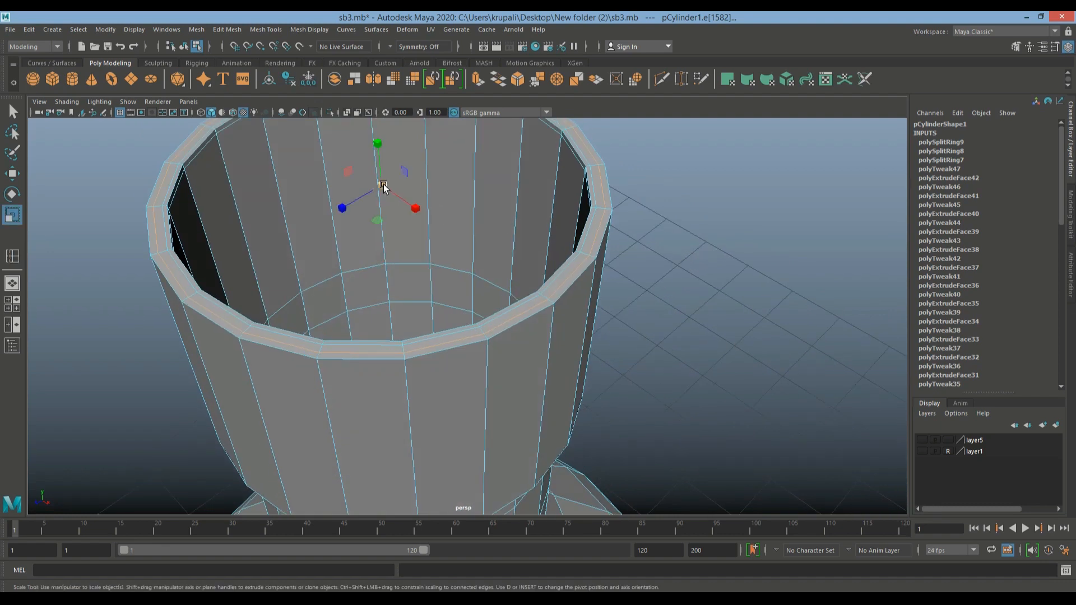
{"action": "left_click_drag", "start_coordinate": [383, 185], "coordinate": [384, 190]}
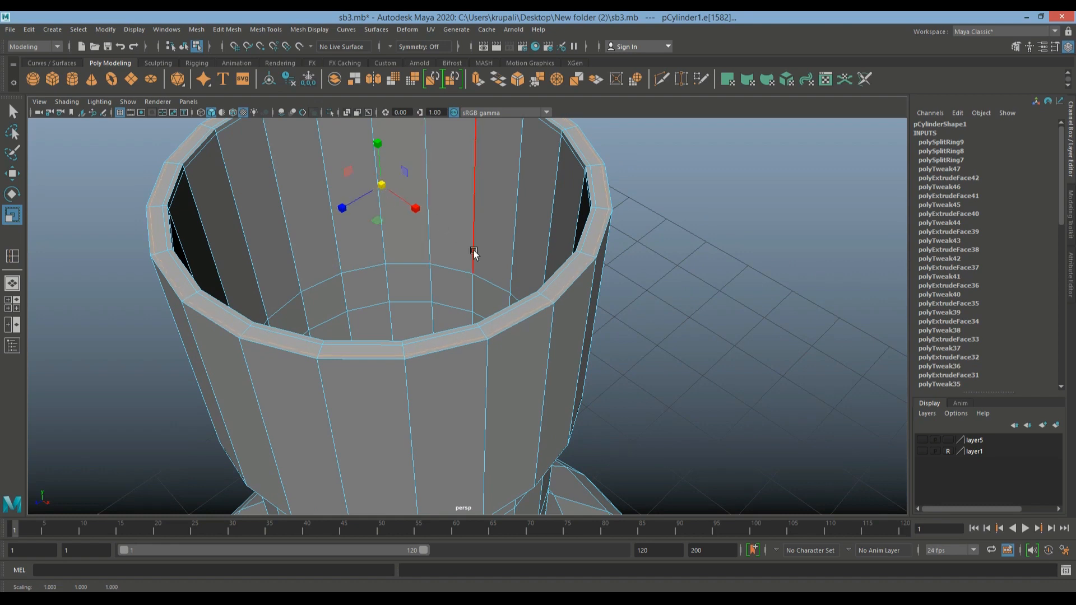
Insert an edge loop around the outside of the lip, just above its lower edge.
{"action": "key", "text": "y"}
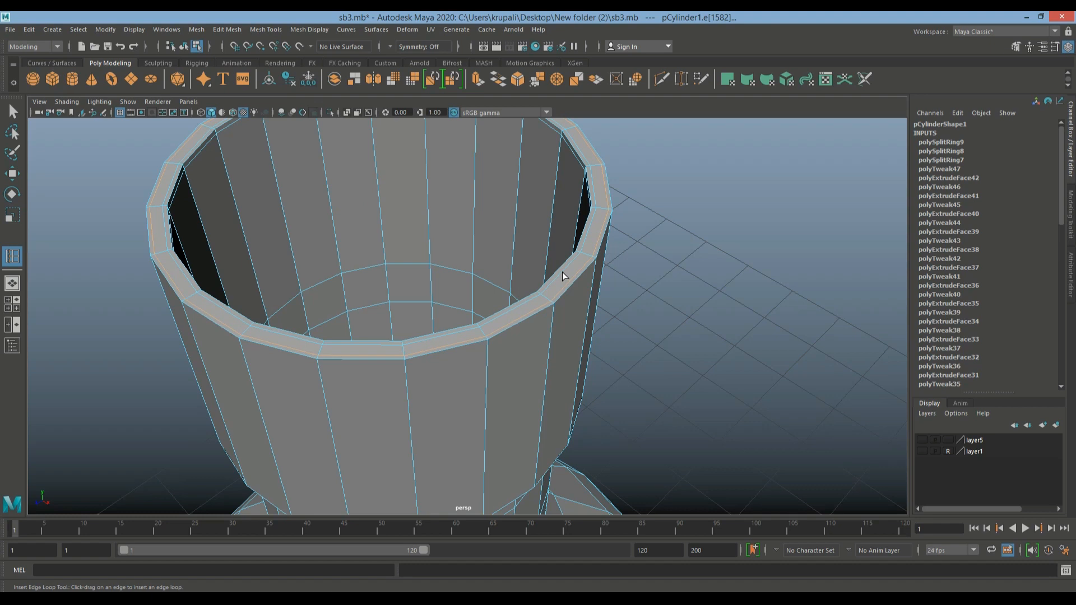
{"action": "left_click_drag", "start_coordinate": [721, 337], "coordinate": [728, 259], "text": "alt"}
{"action": "middle_click_drag", "start_coordinate": [728, 263], "coordinate": [741, 512], "text": "alt"}
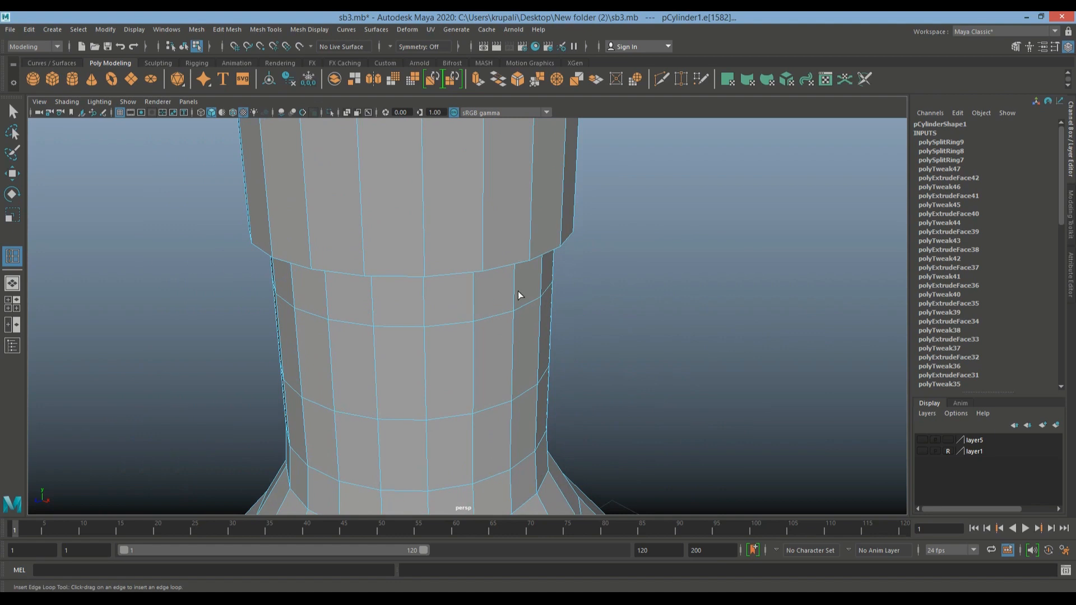
{"action": "middle_click_drag", "start_coordinate": [658, 292], "coordinate": [663, 331], "text": "alt"}
{"action": "scroll", "coordinate": [662, 330], "scroll_direction": "up", "scroll_amount": 3}
{"action": "scroll", "coordinate": [663, 331], "scroll_direction": "down", "scroll_amount": 3}
{"action": "left_click_drag", "start_coordinate": [492, 335], "coordinate": [490, 335]}
Insert two edge loops on the underside of the lip and one around the neck directly below it.
{"action": "left_click_drag", "start_coordinate": [716, 377], "coordinate": [711, 338], "text": "alt"}
{"action": "middle_click_drag", "start_coordinate": [710, 338], "coordinate": [675, 329], "text": "alt"}
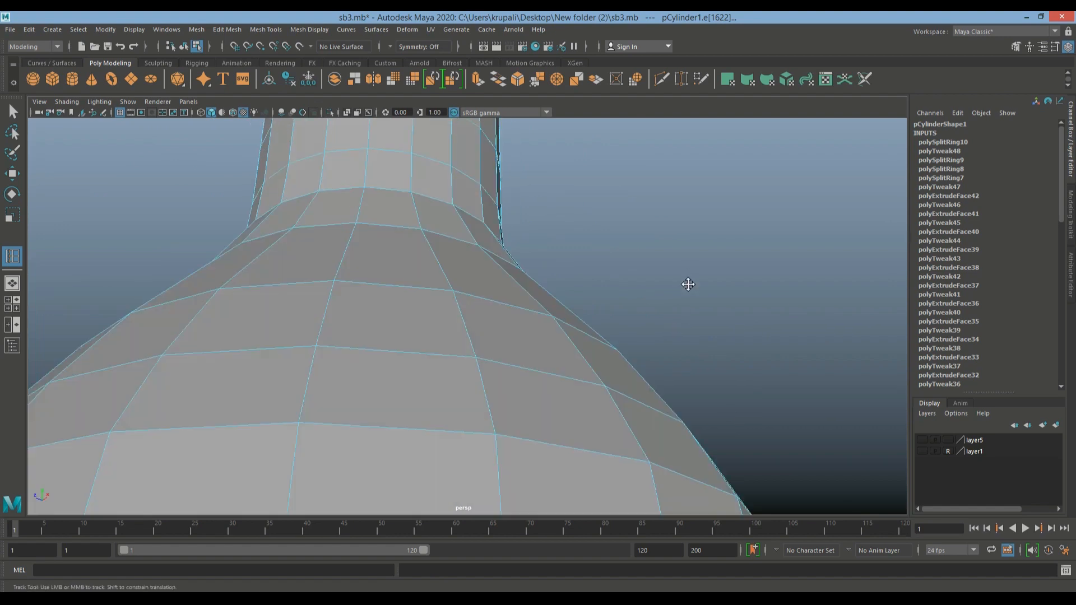
{"action": "middle_click_drag", "start_coordinate": [687, 283], "coordinate": [684, 438], "text": "alt"}
{"action": "scroll", "coordinate": [460, 315], "scroll_direction": "up", "scroll_amount": 4}
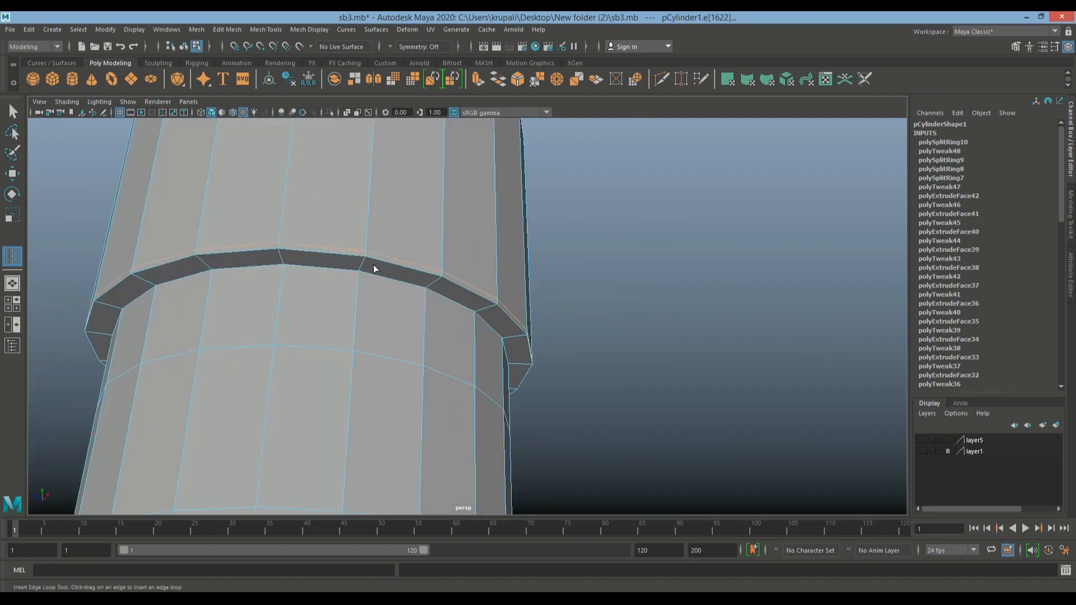
{"action": "left_click", "coordinate": [364, 263]}
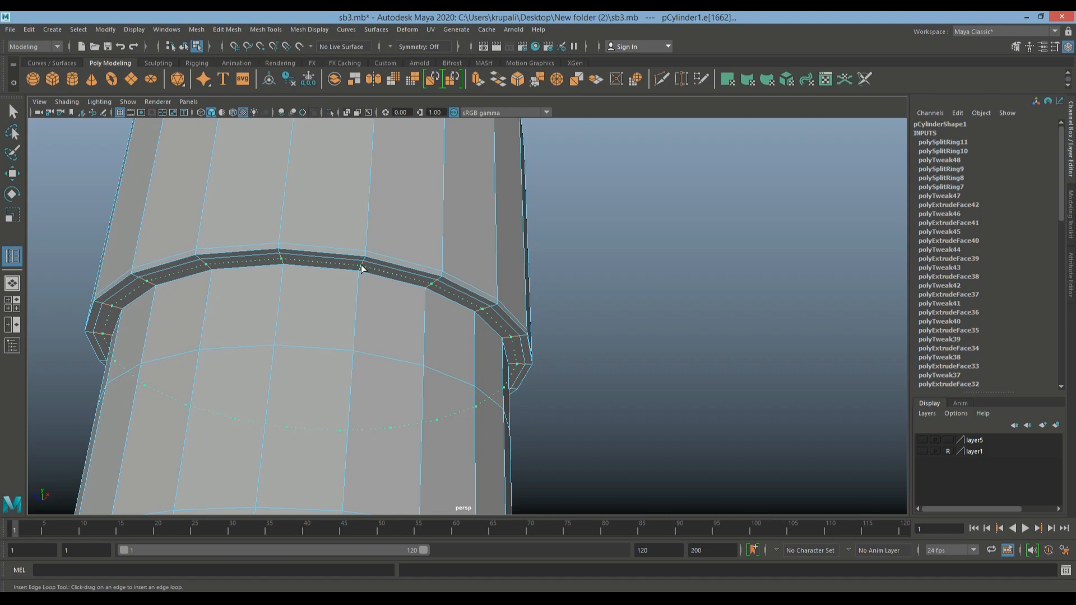
{"action": "left_click", "coordinate": [361, 274]}
{"action": "left_click", "coordinate": [364, 275]}
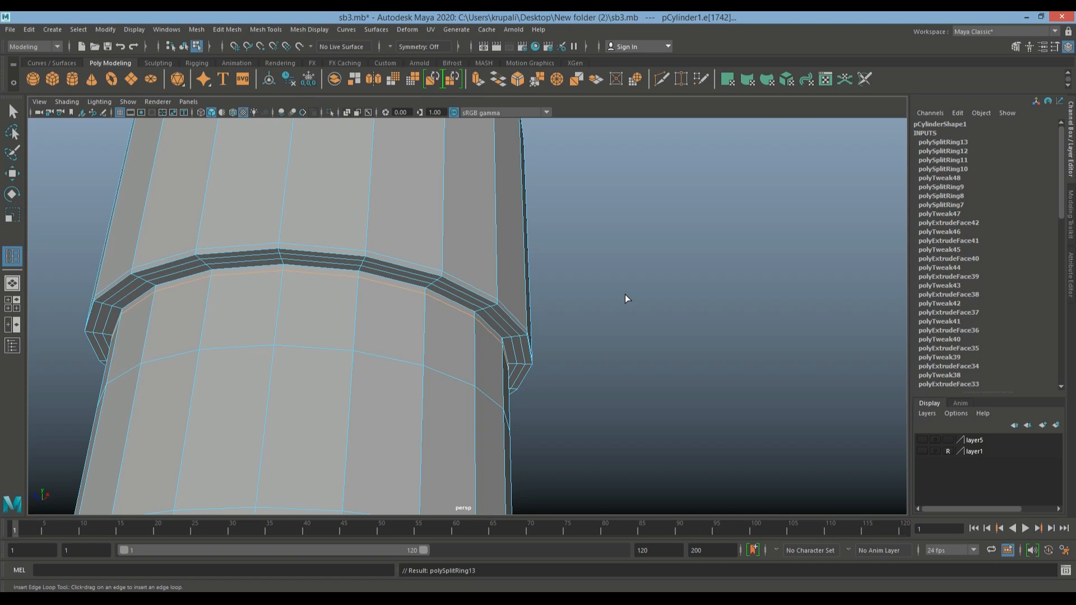
Insert an edge loop around the bottle's inner wall, deep inside the neck.
{"action": "scroll", "coordinate": [596, 294], "scroll_direction": "down", "scroll_amount": 10}
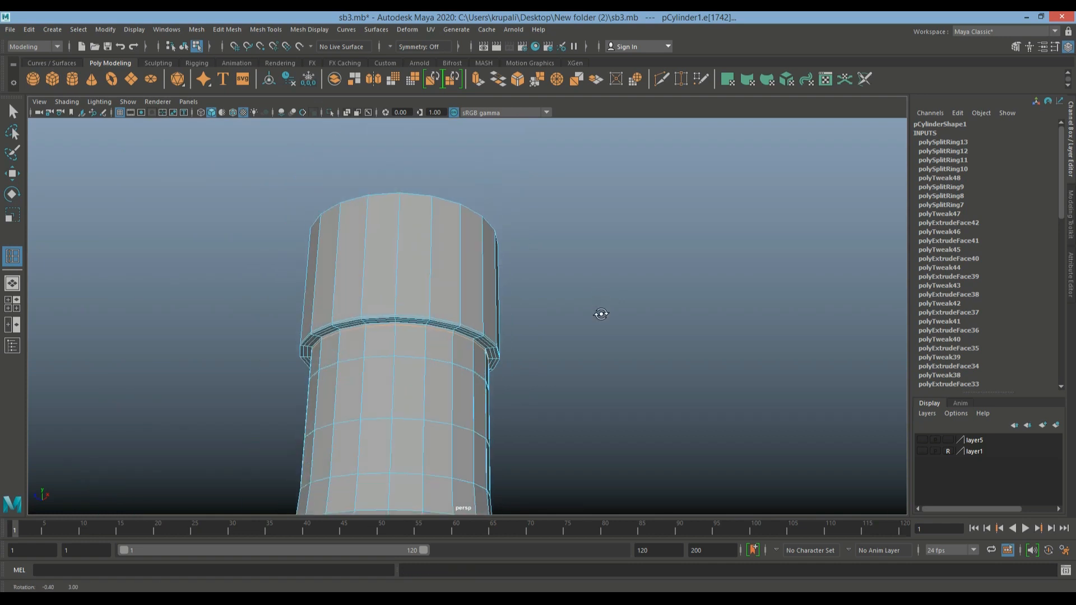
{"action": "middle_click_drag", "start_coordinate": [621, 281], "coordinate": [584, 51], "text": "alt"}
{"action": "scroll", "coordinate": [580, 240], "scroll_direction": "up", "scroll_amount": 4}
{"action": "left_click_drag", "start_coordinate": [579, 241], "coordinate": [482, 313], "text": "alt"}
{"action": "left_click_drag", "start_coordinate": [374, 315], "coordinate": [368, 319]}
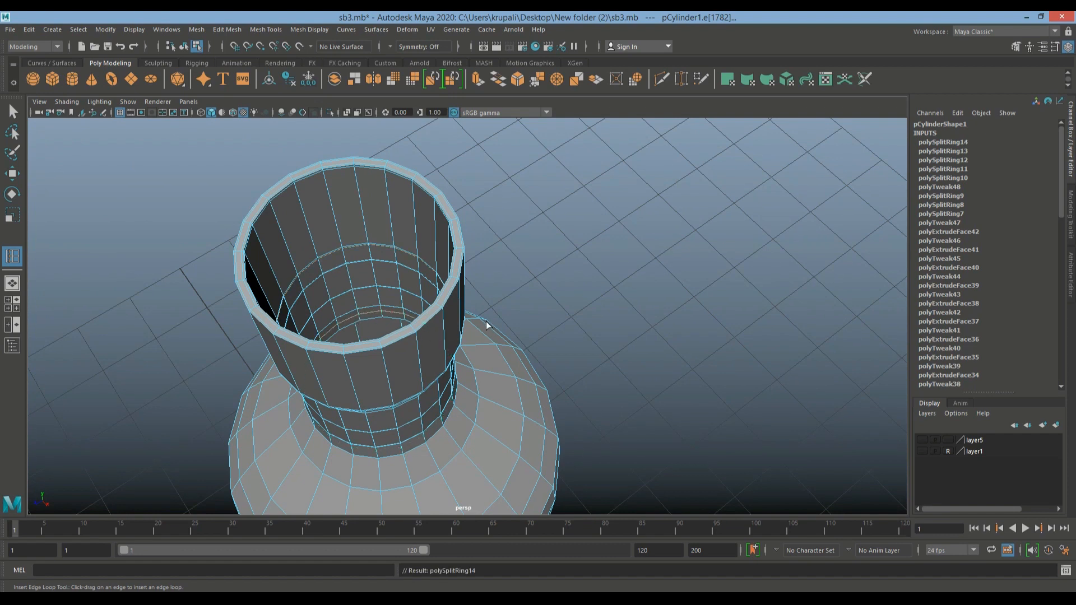
Display the bottle smoothed and return to object selection with nothing selected.
{"action": "key", "text": "3"}
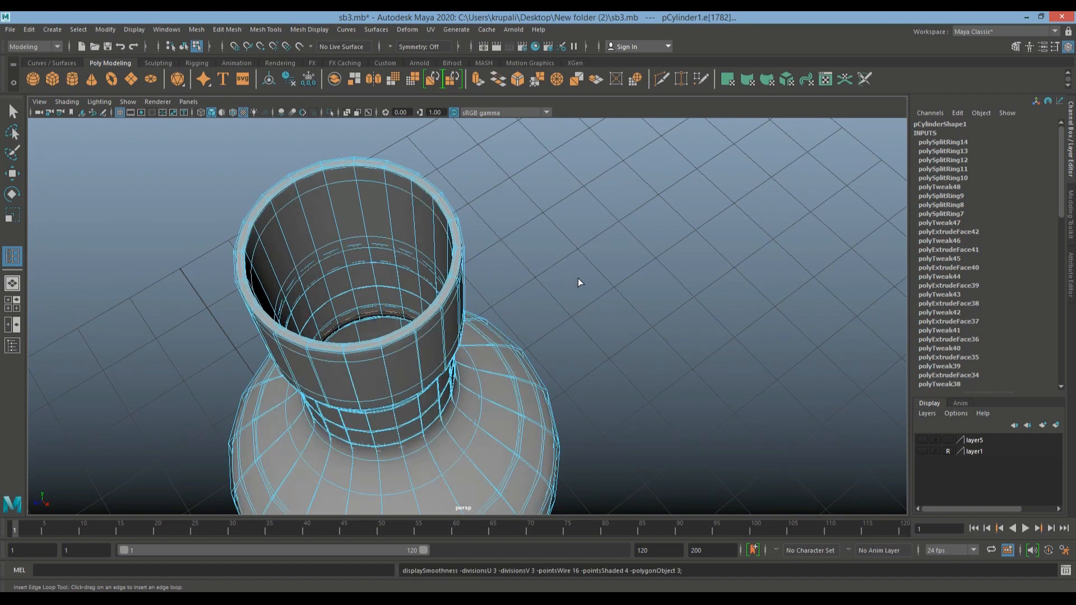
{"action": "key", "text": "w"}
{"action": "right_click_drag", "start_coordinate": [448, 290], "coordinate": [507, 273]}
{"action": "left_click", "coordinate": [586, 293]}
Select all the wedge faces of the bottle's base and scale them slightly inward in X and Z.
{"action": "scroll", "coordinate": [586, 293], "scroll_direction": "down", "scroll_amount": 5}
{"action": "left_click_drag", "start_coordinate": [573, 287], "coordinate": [536, 371], "text": "alt"}
{"action": "scroll", "coordinate": [556, 266], "scroll_direction": "down", "scroll_amount": 4}
{"action": "mouse_move", "coordinate": [535, 240]}
{"action": "left_mouse_down", "text": "alt"}
{"action": "mouse_move", "coordinate": [538, 303]}
{"action": "mouse_move", "coordinate": [528, 228]}
{"action": "left_mouse_up", "text": "alt"}
{"action": "left_click", "coordinate": [341, 353]}
{"action": "right_click_drag", "start_coordinate": [341, 344], "coordinate": [338, 325]}
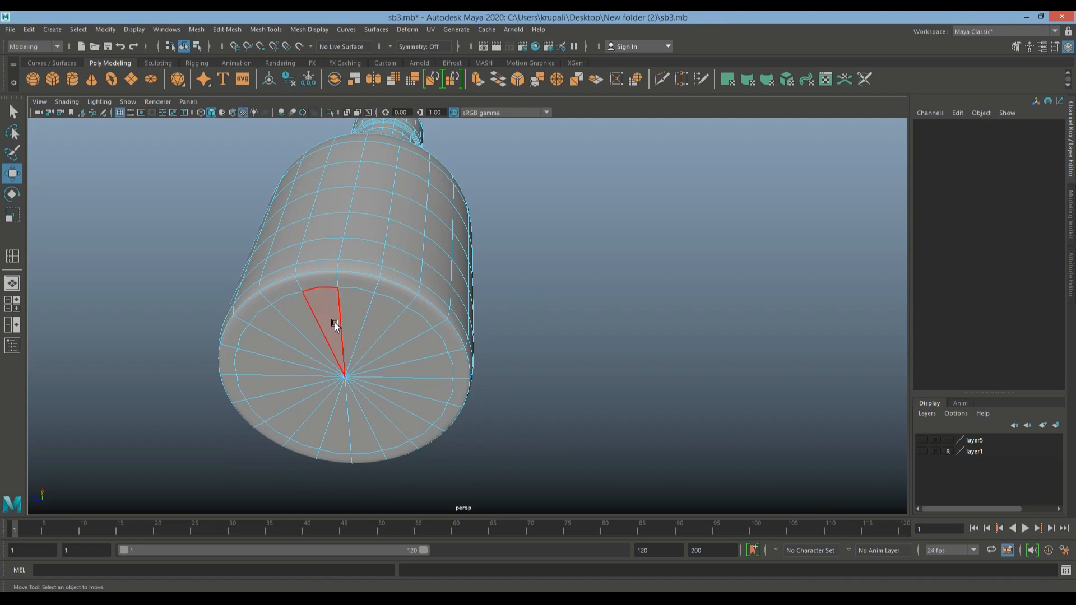
{"action": "left_click", "coordinate": [334, 321]}
{"action": "left_click", "coordinate": [313, 338], "text": "shift"}
{"action": "left_click", "coordinate": [297, 343], "text": "shift"}
{"action": "left_click", "coordinate": [285, 354], "text": "shift"}
{"action": "left_click", "coordinate": [281, 374], "text": "shift"}
{"action": "left_click", "coordinate": [287, 399], "text": "shift"}
{"action": "left_click", "coordinate": [297, 408], "text": "shift"}
{"action": "left_click", "coordinate": [318, 419], "text": "shift"}
{"action": "left_click", "coordinate": [338, 427], "text": "shift"}
{"action": "left_click", "coordinate": [361, 425], "text": "shift"}
{"action": "left_click", "coordinate": [388, 413], "text": "shift"}
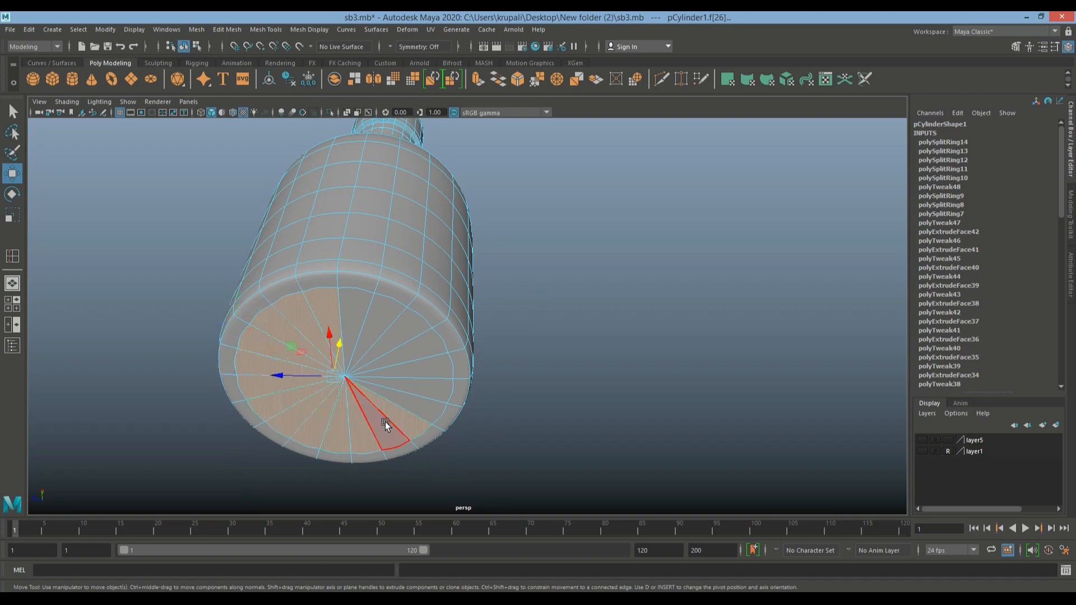
{"action": "left_click", "coordinate": [417, 392], "text": "shift"}
{"action": "left_click", "coordinate": [422, 372], "text": "shift"}
{"action": "left_click", "coordinate": [417, 349], "text": "shift"}
{"action": "left_click", "coordinate": [401, 326], "text": "shift"}
{"action": "left_click", "coordinate": [381, 309], "text": "shift"}
{"action": "left_click", "coordinate": [361, 307], "text": "shift"}
{"action": "left_click", "coordinate": [361, 306], "text": "shift"}
{"action": "left_click", "coordinate": [13, 215]}
{"action": "left_click_drag", "start_coordinate": [339, 378], "coordinate": [344, 380]}
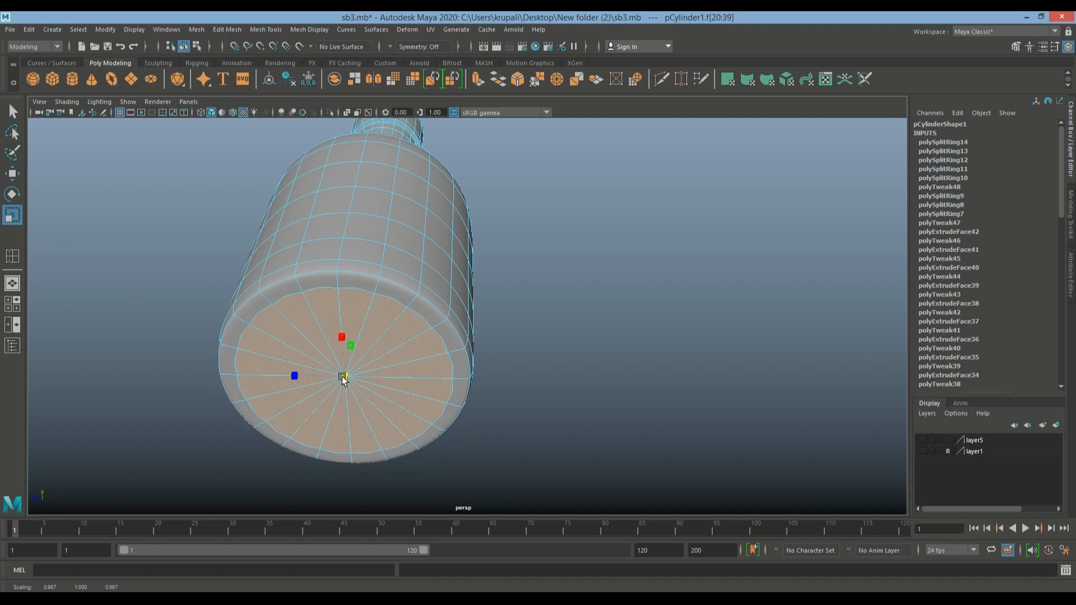
Return to object selection, clear the selection and inspect the whole smoothed bottle from the side.
{"action": "right_click_drag", "start_coordinate": [431, 336], "coordinate": [492, 278]}
{"action": "left_click", "coordinate": [537, 287]}
{"action": "scroll", "coordinate": [536, 287], "scroll_direction": "down", "scroll_amount": 5}
{"action": "left_click_drag", "start_coordinate": [537, 286], "coordinate": [529, 355], "text": "alt"}
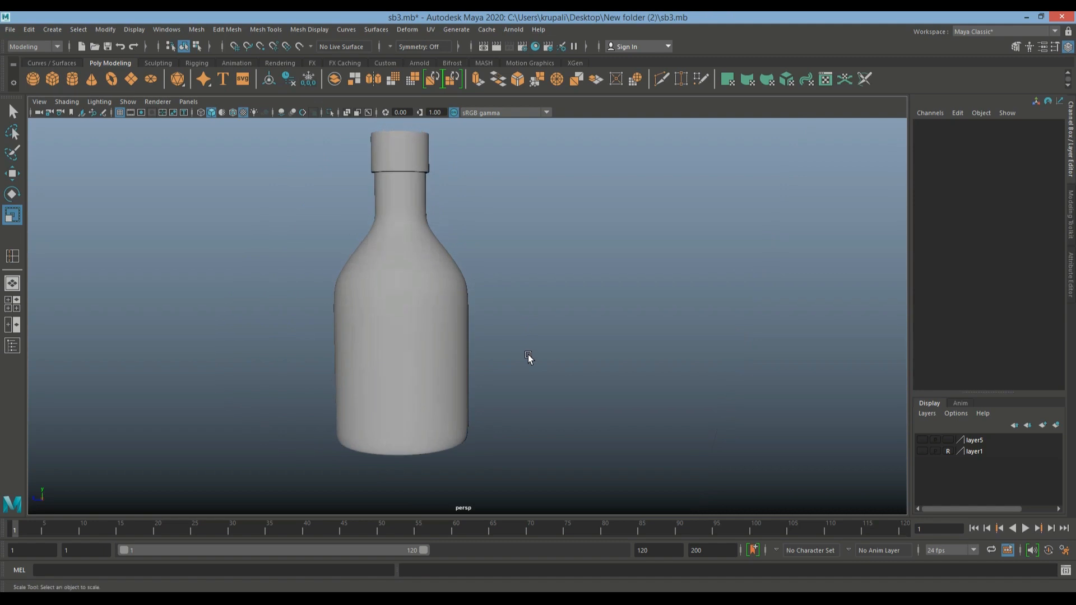
{"action": "scroll", "coordinate": [528, 355], "scroll_direction": "down", "scroll_amount": 2}
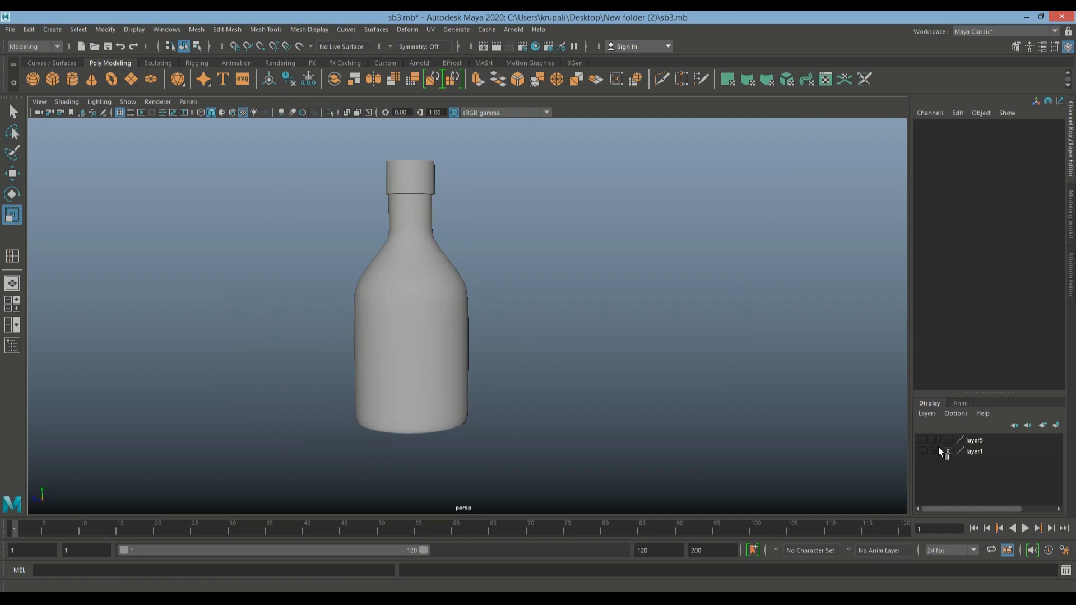
Make layer5 and layer1 visible to see the bottle together with the table scene.
{"action": "left_click", "coordinate": [921, 440]}
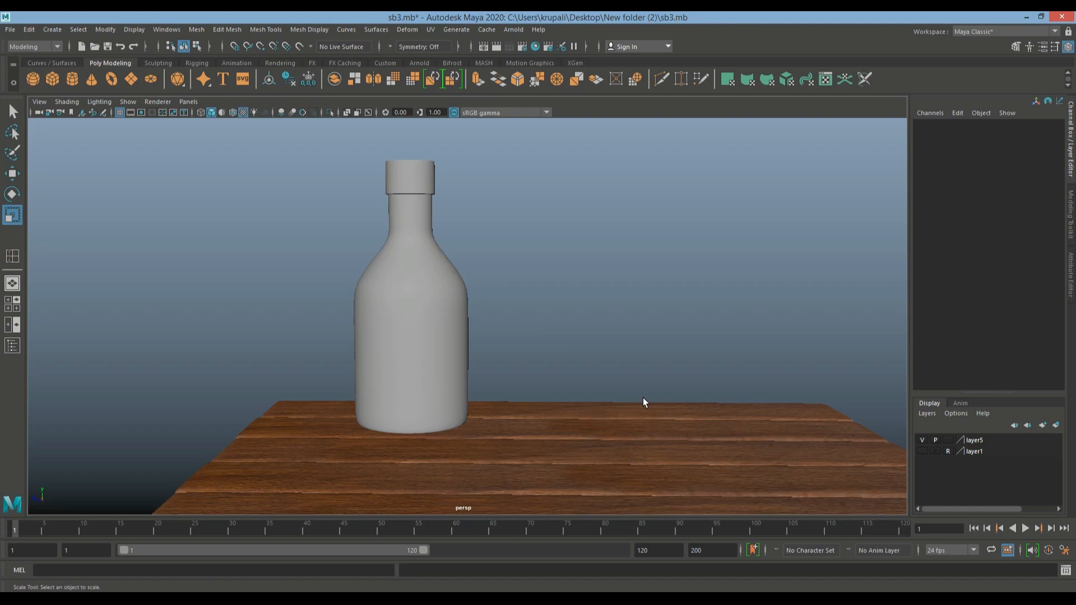
{"action": "left_click_drag", "start_coordinate": [660, 385], "coordinate": [728, 381], "text": "alt"}
{"action": "left_click", "coordinate": [922, 452]}
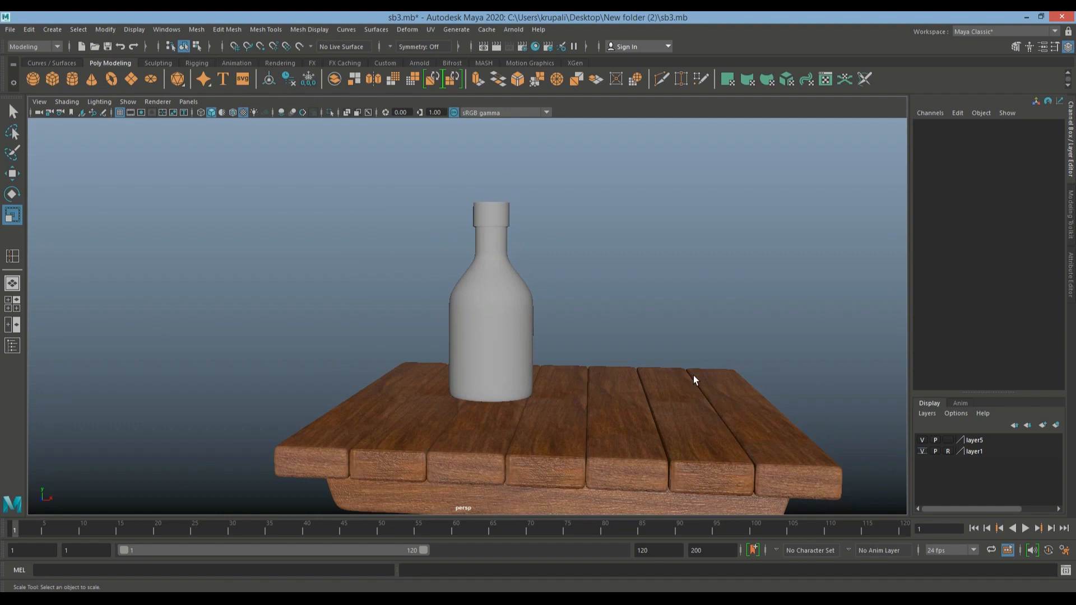
Switch to the four-view layout and select the bottle in the front view.
{"action": "left_click", "coordinate": [13, 305]}
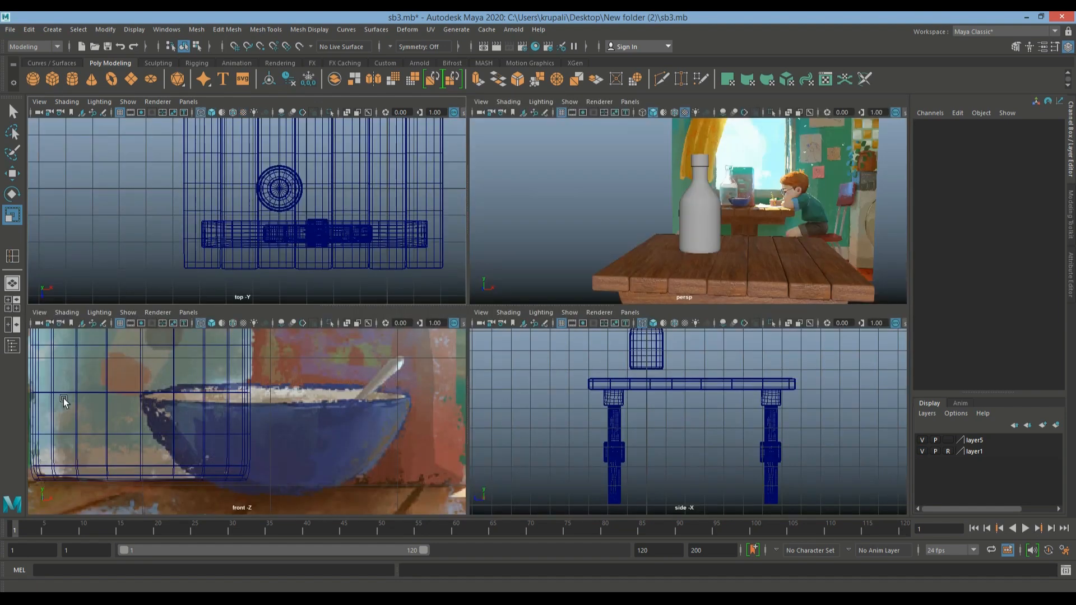
{"action": "scroll", "coordinate": [124, 388], "scroll_direction": "down", "scroll_amount": 6}
{"action": "left_click", "coordinate": [237, 393]}
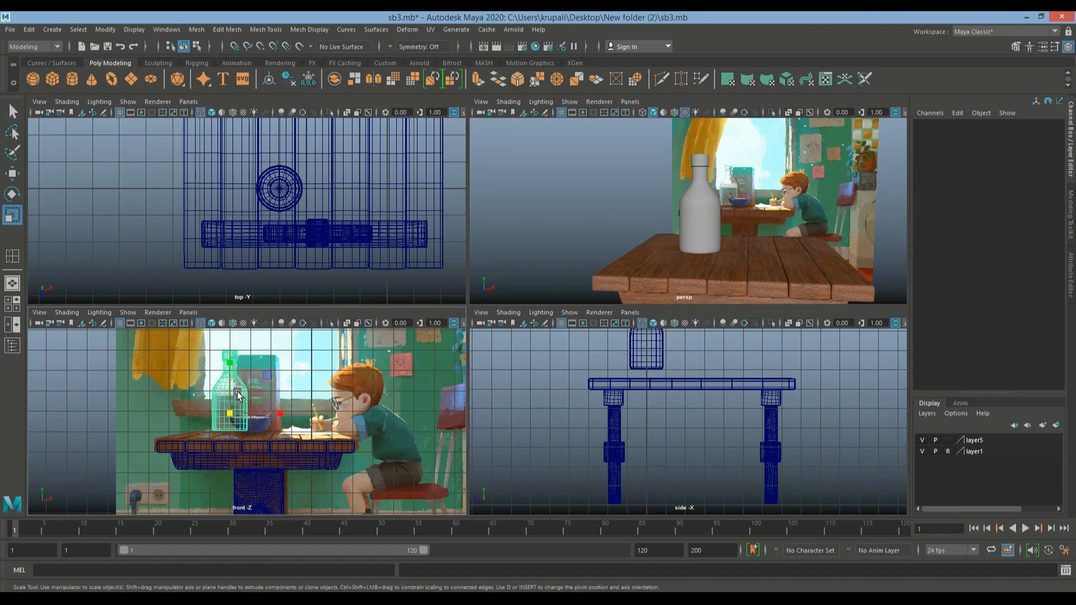
Lower the bottle in the front view until its base rests on the tabletop, and clear the selection.
{"action": "key", "text": "w"}
{"action": "left_click_drag", "start_coordinate": [228, 356], "coordinate": [230, 371]}
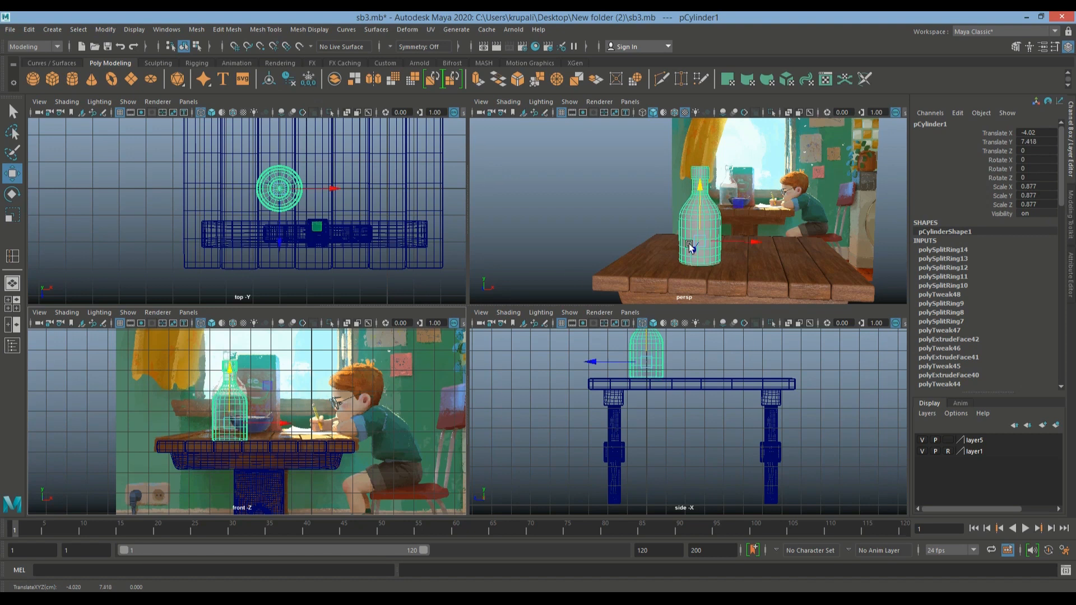
{"action": "left_click", "coordinate": [543, 212]}
{"action": "scroll", "coordinate": [748, 297], "scroll_direction": "up", "scroll_amount": 4}
{"action": "scroll", "coordinate": [755, 297], "scroll_direction": "down", "scroll_amount": 3}
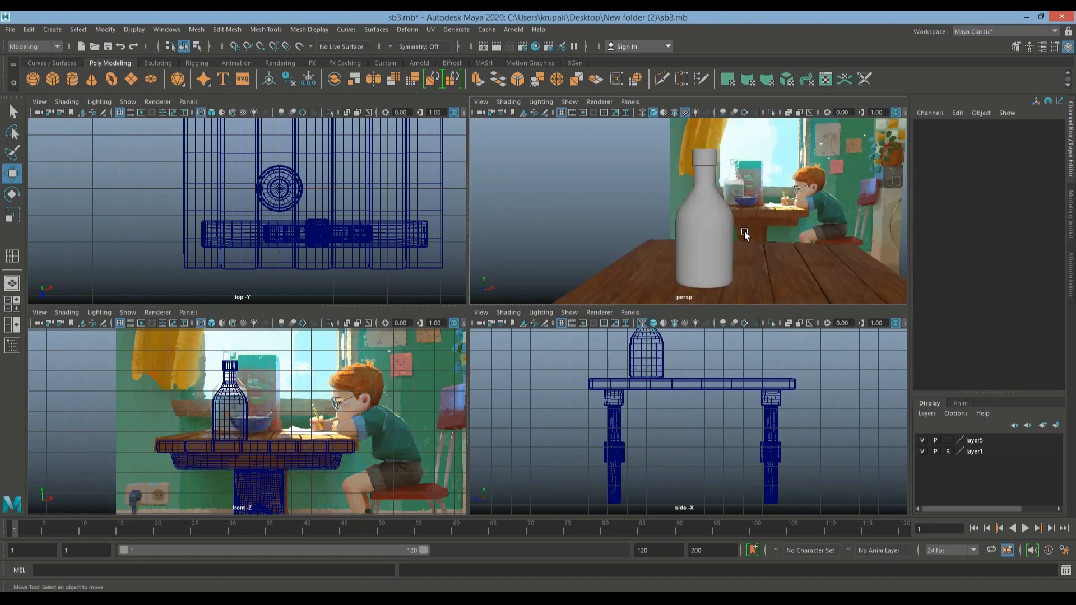
Enlarge the perspective view and inspect the bottle's size and placement on the table against the reference painting.
{"action": "key", "text": "space"}
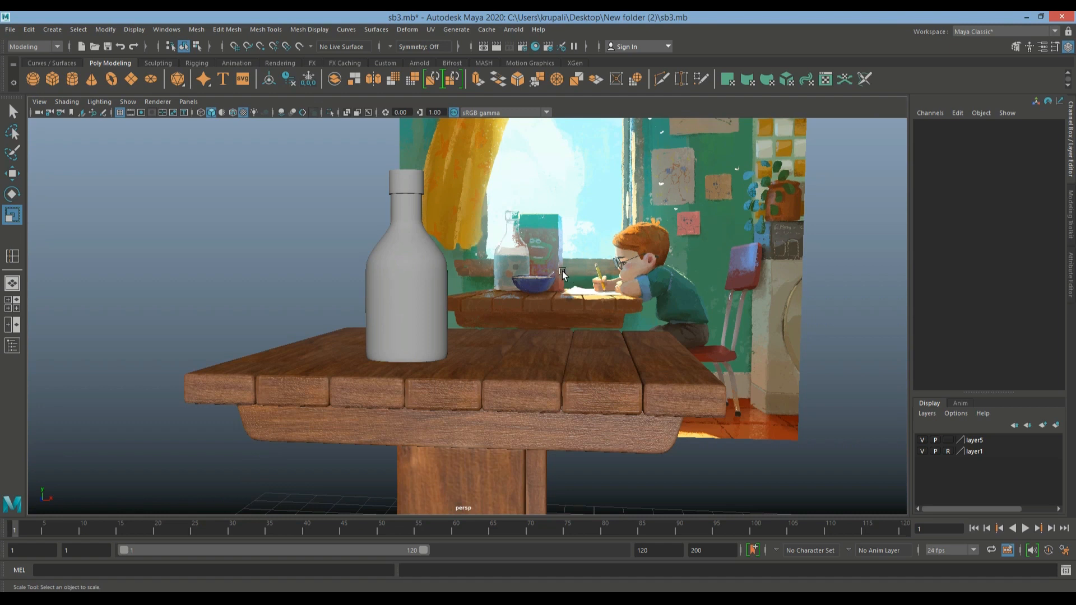
{"action": "scroll", "coordinate": [563, 277], "scroll_direction": "up", "scroll_amount": 3}
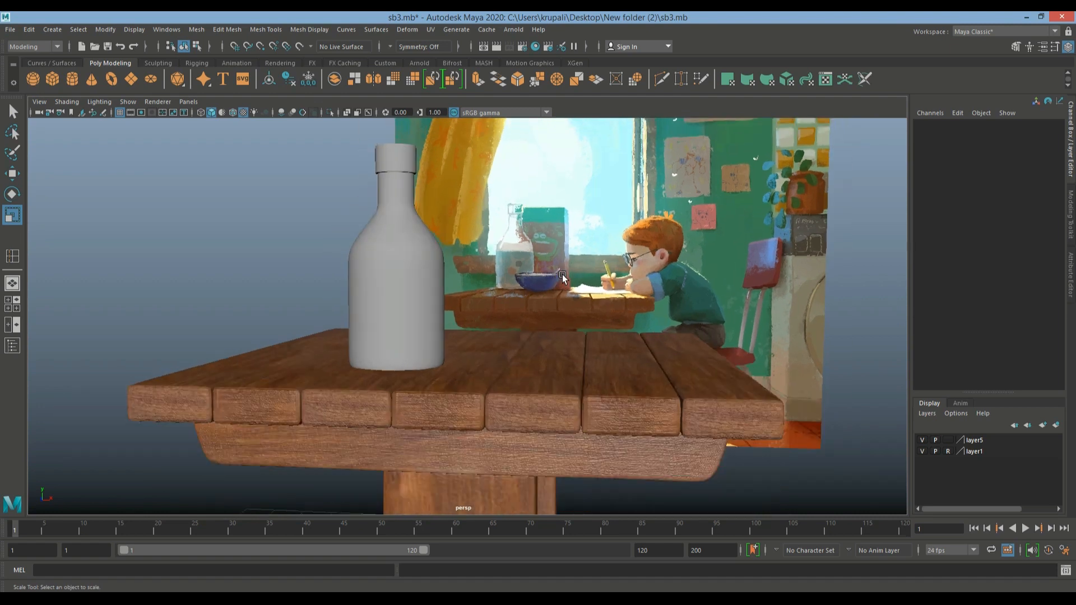
{"action": "scroll", "coordinate": [562, 277], "scroll_direction": "down", "scroll_amount": 3}
{"action": "left_click_drag", "start_coordinate": [509, 224], "coordinate": [490, 250], "text": "alt"}
{"action": "scroll", "coordinate": [489, 250], "scroll_direction": "up", "scroll_amount": 4}
{"action": "middle_click_drag", "start_coordinate": [490, 251], "coordinate": [486, 324], "text": "alt"}
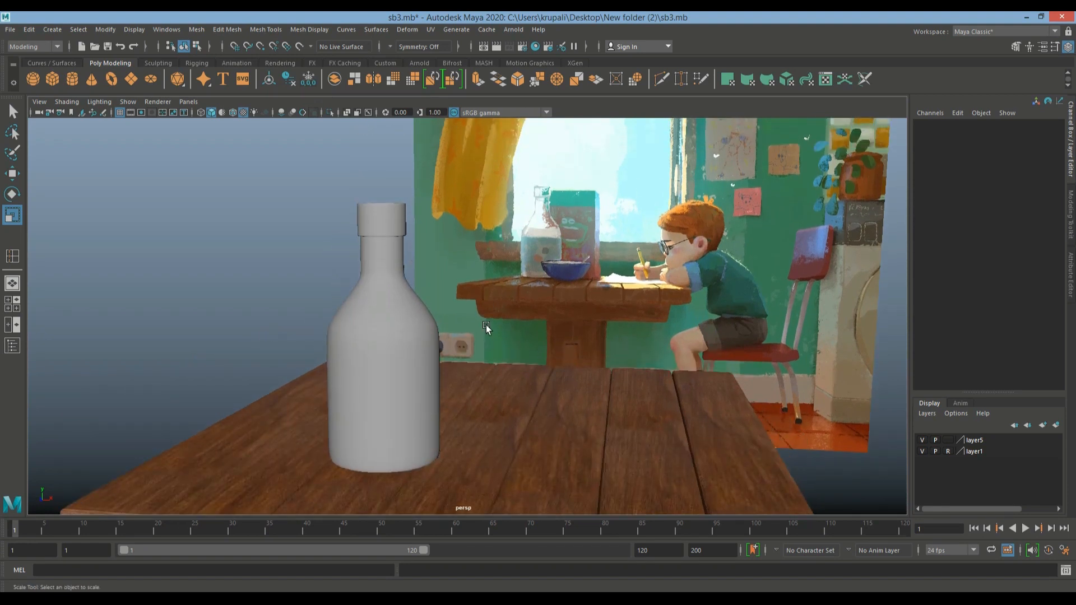
Select the edge loop near the top of the bottle's lip and scale it outward by about 1.02 in X and Z.
{"action": "left_click", "coordinate": [370, 221]}
{"action": "scroll", "coordinate": [429, 228], "scroll_direction": "up", "scroll_amount": 4}
{"action": "left_click_drag", "start_coordinate": [442, 231], "coordinate": [488, 233], "text": "alt"}
{"action": "middle_click_drag", "start_coordinate": [487, 275], "coordinate": [487, 405], "text": "alt"}
{"action": "left_click", "coordinate": [13, 174]}
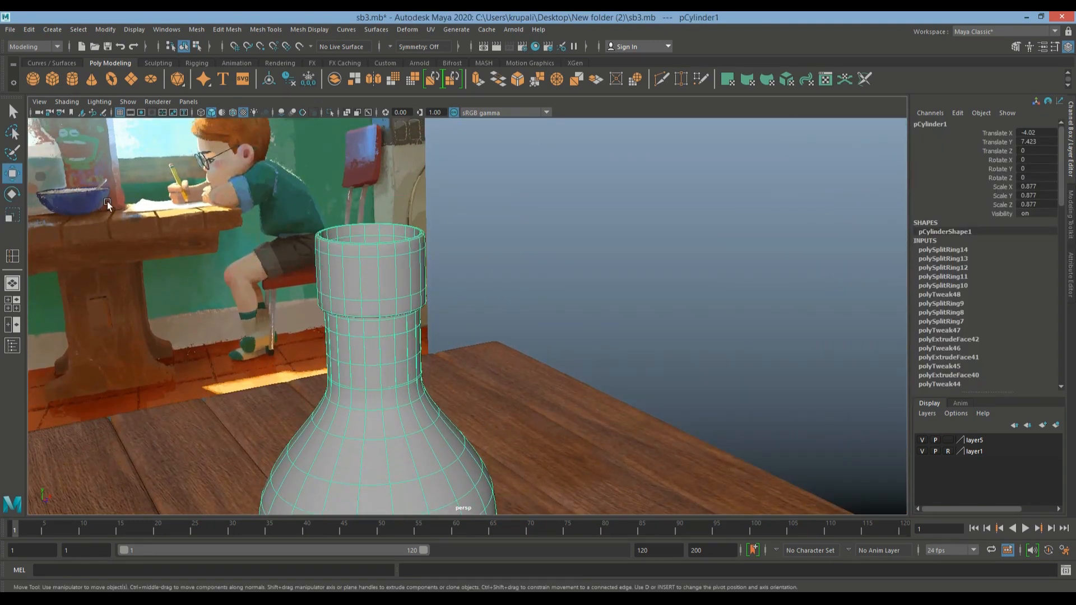
{"action": "right_click_drag", "start_coordinate": [361, 258], "coordinate": [363, 230]}
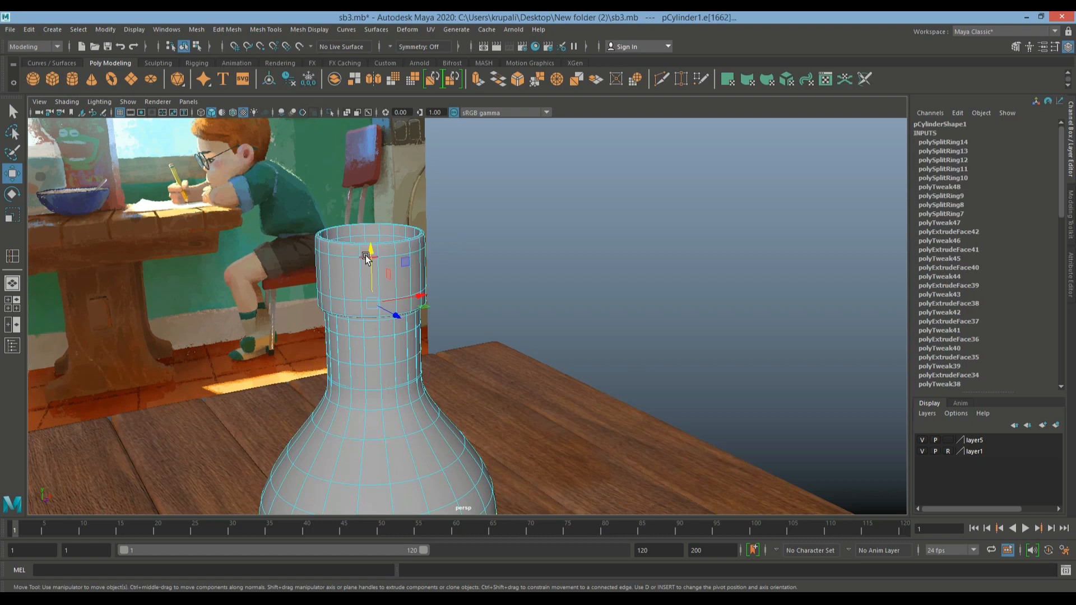
{"action": "double_click", "coordinate": [349, 257]}
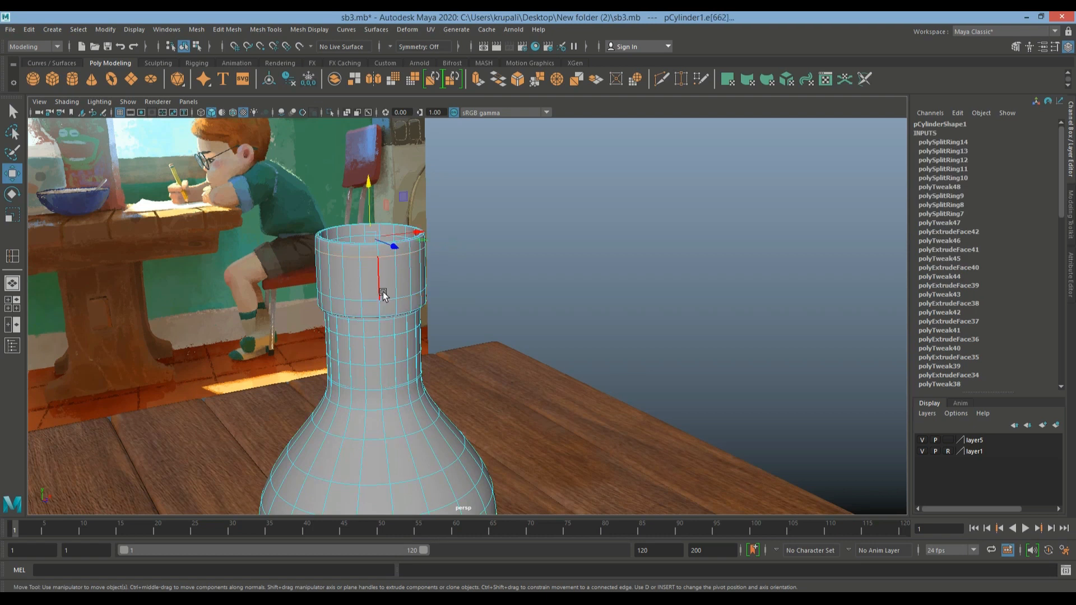
{"action": "left_click", "coordinate": [12, 215]}
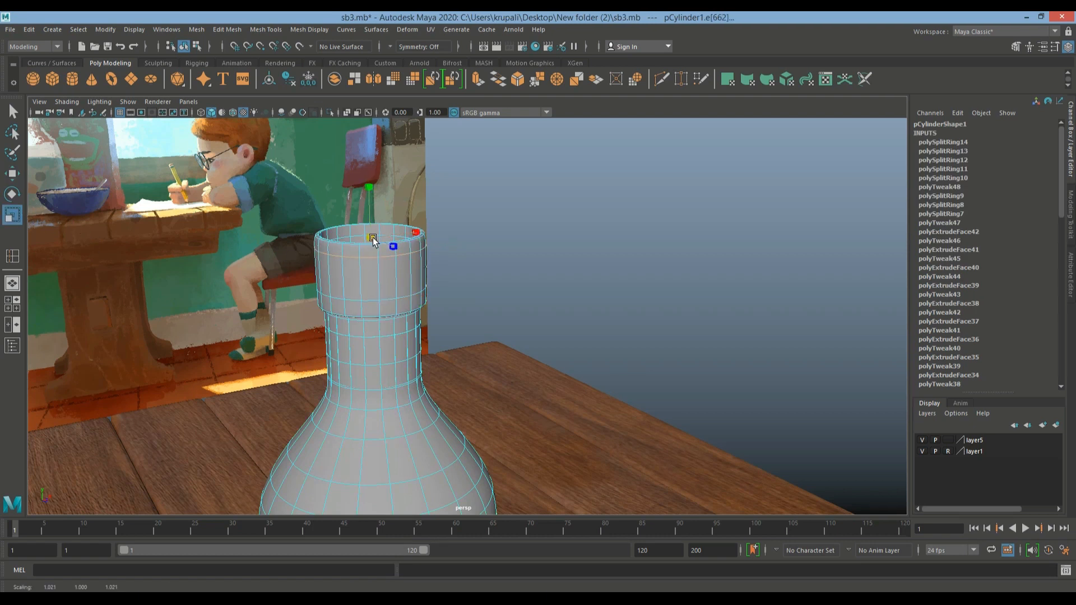
Scale the edge loop near the lip's lower rim slightly outward, return to object selection and deselect the bottle.
{"action": "double_click", "coordinate": [366, 299]}
{"action": "left_click_drag", "start_coordinate": [370, 293], "coordinate": [374, 293]}
{"action": "right_click_drag", "start_coordinate": [344, 275], "coordinate": [386, 260]}
{"action": "left_click", "coordinate": [549, 217]}
{"action": "scroll", "coordinate": [557, 234], "scroll_direction": "down", "scroll_amount": 5}
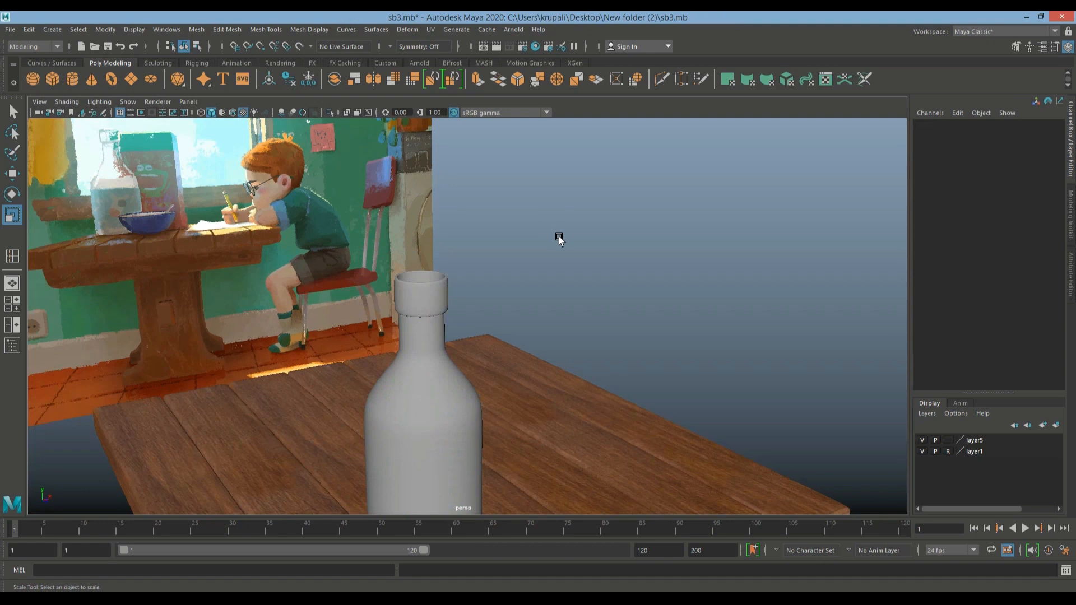
Select the edge loop on the underside of the bottle's lip, move it slightly vertically and return to object selection.
{"action": "scroll", "coordinate": [557, 241], "scroll_direction": "up", "scroll_amount": 2}
{"action": "left_click_drag", "start_coordinate": [557, 241], "coordinate": [300, 240], "text": "alt"}
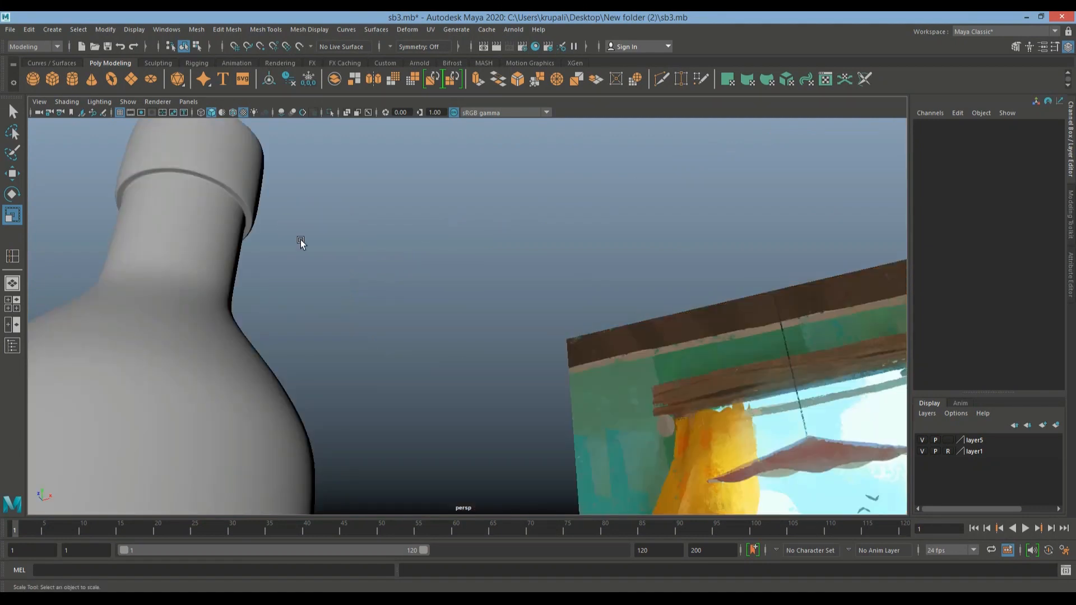
{"action": "left_click", "coordinate": [211, 216]}
{"action": "middle_click_drag", "start_coordinate": [268, 214], "coordinate": [354, 261], "text": "alt"}
{"action": "right_click_drag", "start_coordinate": [270, 222], "coordinate": [278, 195]}
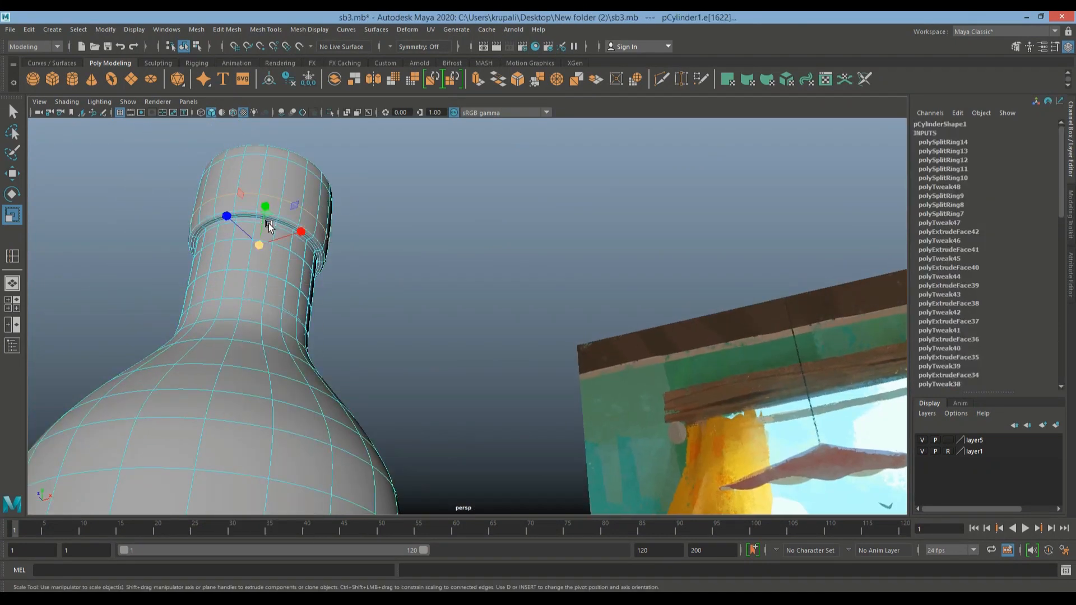
{"action": "left_click", "coordinate": [268, 224]}
{"action": "left_click", "coordinate": [268, 224]}
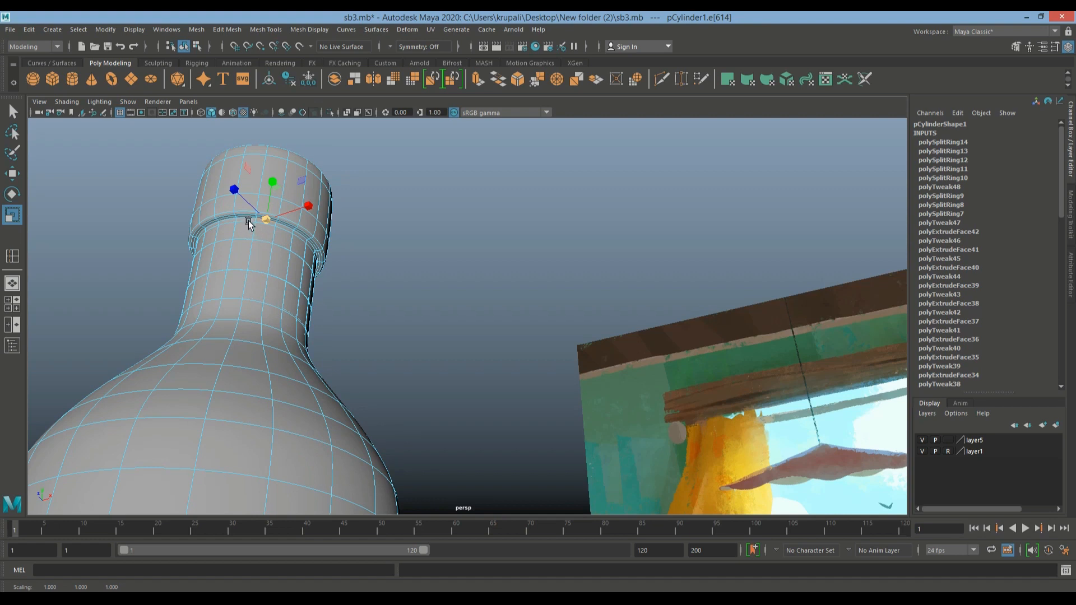
{"action": "key", "text": "w"}
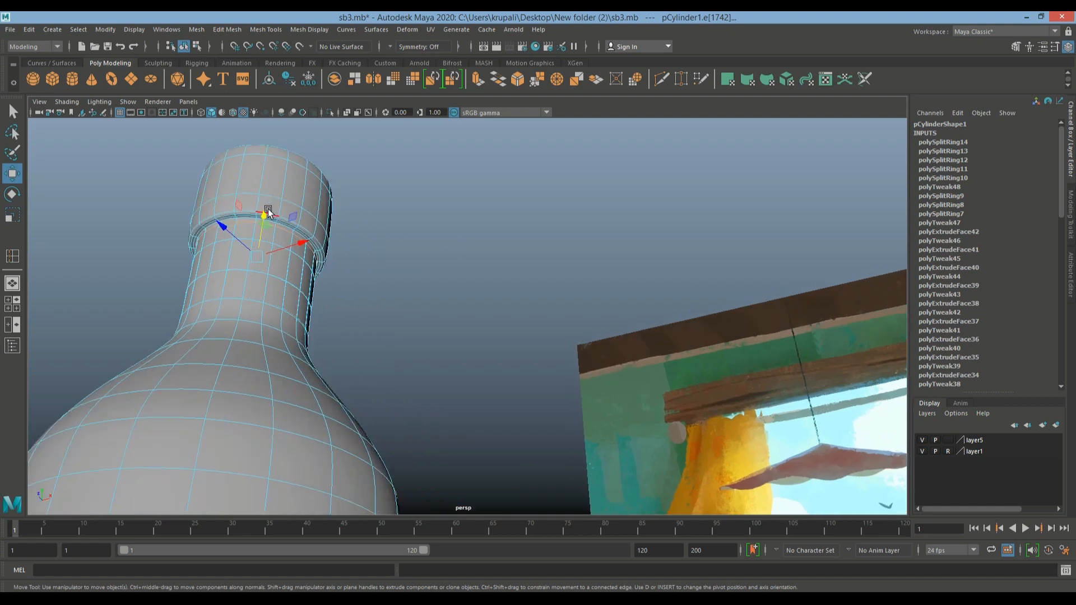
{"action": "left_click_drag", "start_coordinate": [261, 209], "coordinate": [263, 215]}
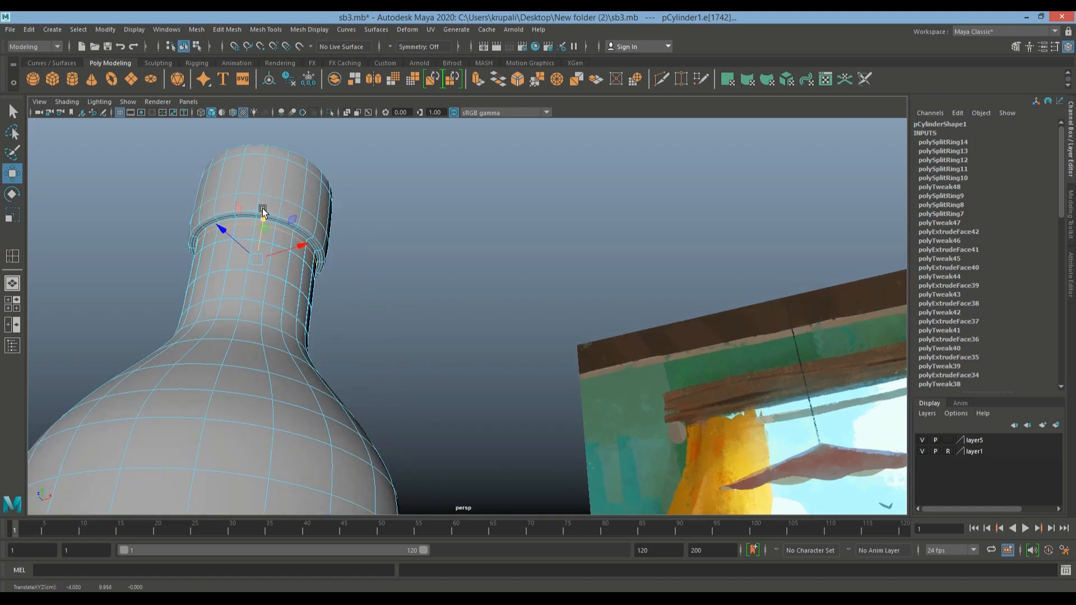
{"action": "right_click_drag", "start_coordinate": [295, 191], "coordinate": [319, 182]}
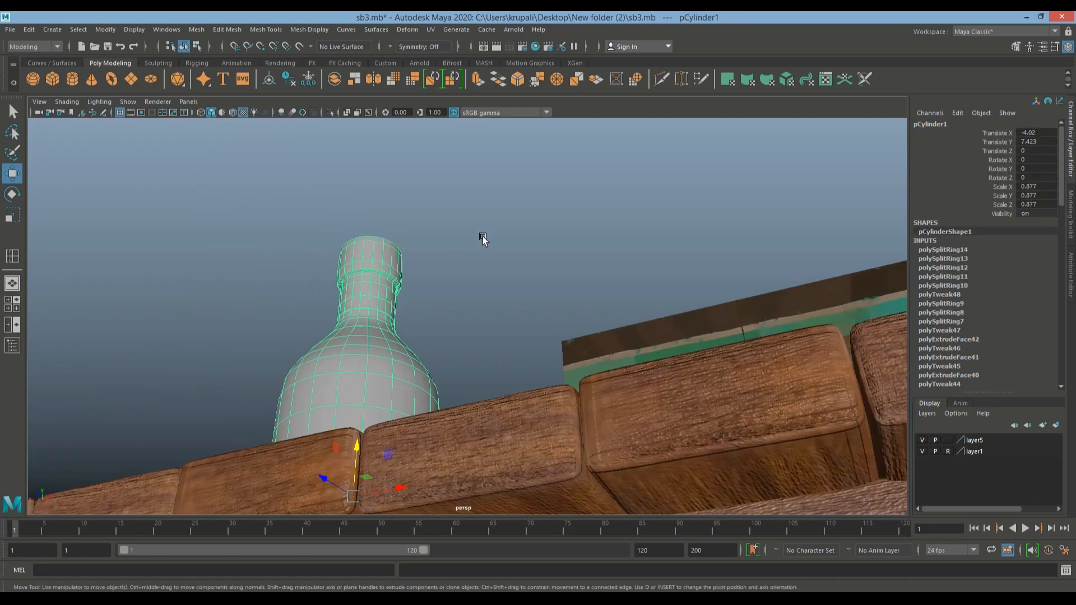
Inspect the reshaped bottle on the table from a distance and up close, both smoothed and with its wireframe.
{"action": "left_click", "coordinate": [482, 241]}
{"action": "scroll", "coordinate": [483, 241], "scroll_direction": "down", "scroll_amount": 5}
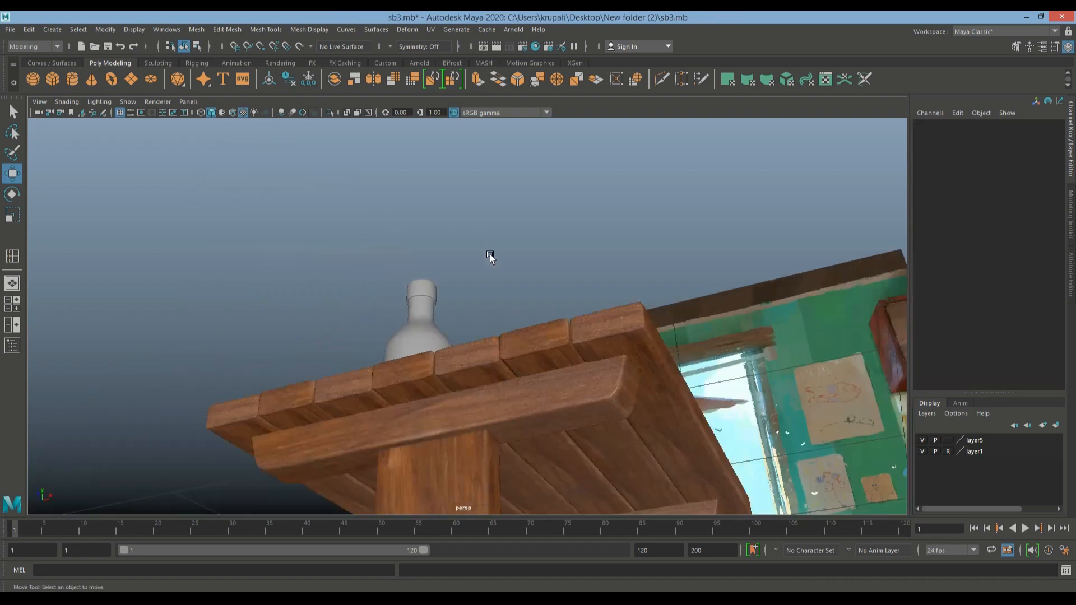
{"action": "left_click_drag", "start_coordinate": [490, 256], "coordinate": [496, 267], "text": "alt"}
{"action": "middle_click_drag", "start_coordinate": [496, 268], "coordinate": [525, 221], "text": "alt"}
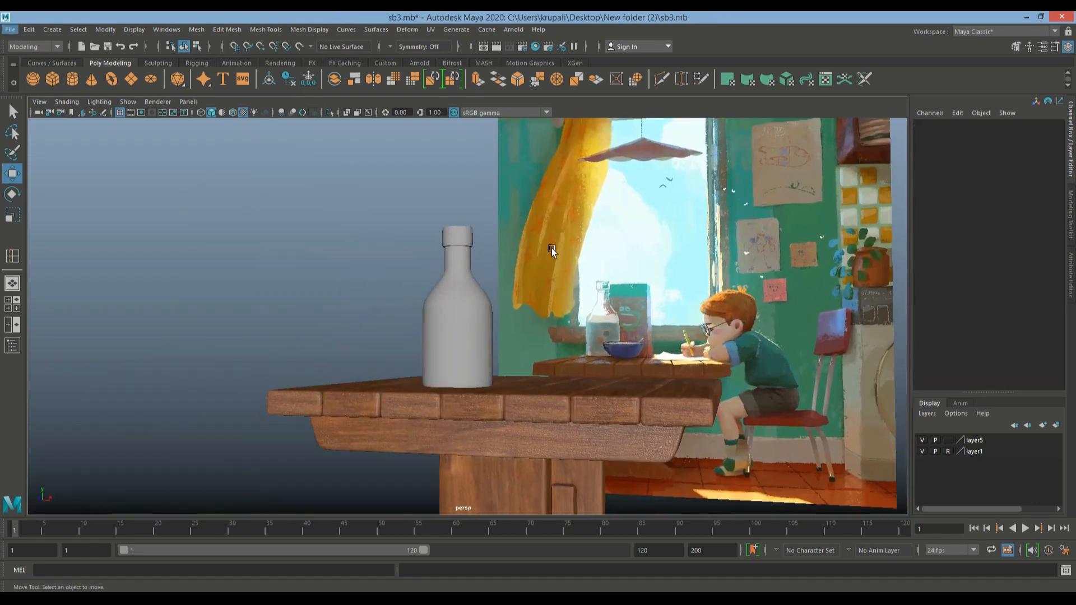
{"action": "scroll", "coordinate": [577, 281], "scroll_direction": "up", "scroll_amount": 5}
{"action": "left_click", "coordinate": [420, 382]}
{"action": "scroll", "coordinate": [439, 372], "scroll_direction": "up", "scroll_amount": 2}
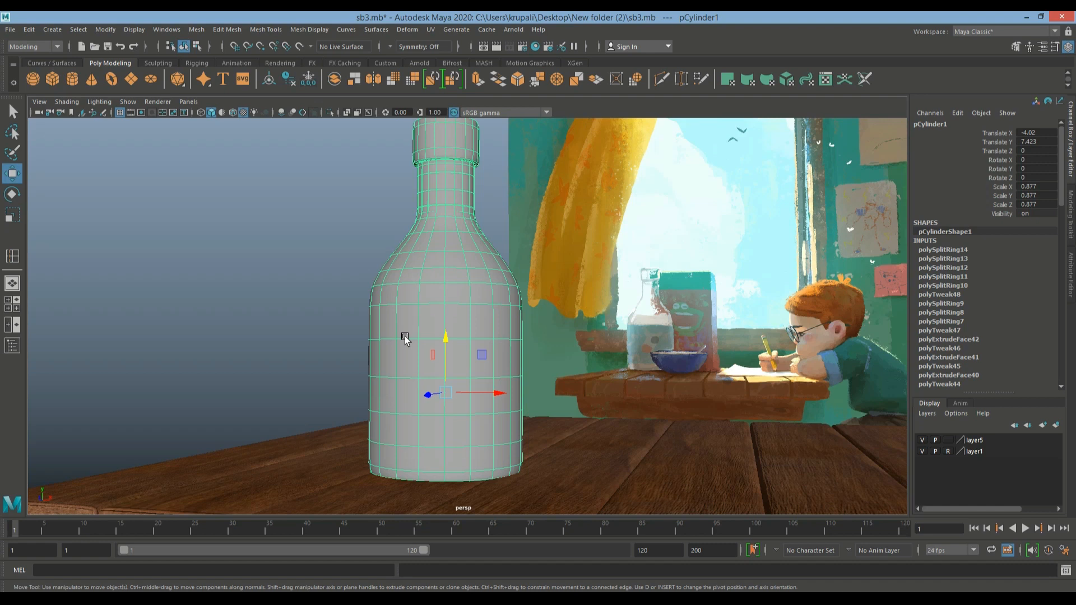
{"action": "left_click", "coordinate": [288, 301]}
{"action": "scroll", "coordinate": [294, 300], "scroll_direction": "down", "scroll_amount": 5}
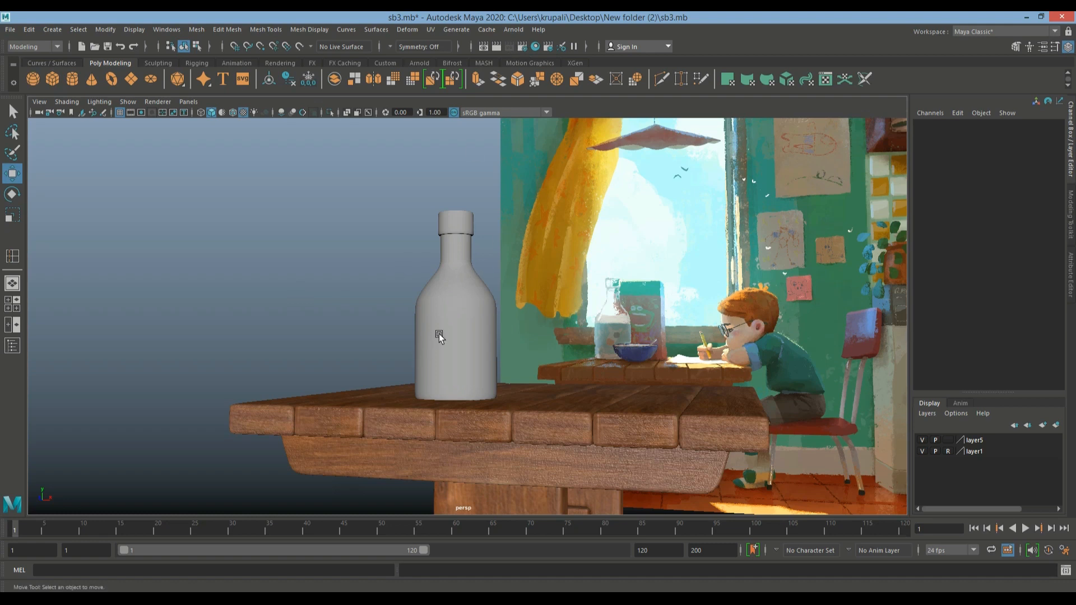
Raise the bottle to Translate Y 7.886 in the enlarged front view so it lines up with the painted bottle.
{"action": "left_click", "coordinate": [464, 331]}
{"action": "scroll", "coordinate": [464, 335], "scroll_direction": "up", "scroll_amount": 2}
{"action": "scroll", "coordinate": [464, 334], "scroll_direction": "up", "scroll_amount": 2}
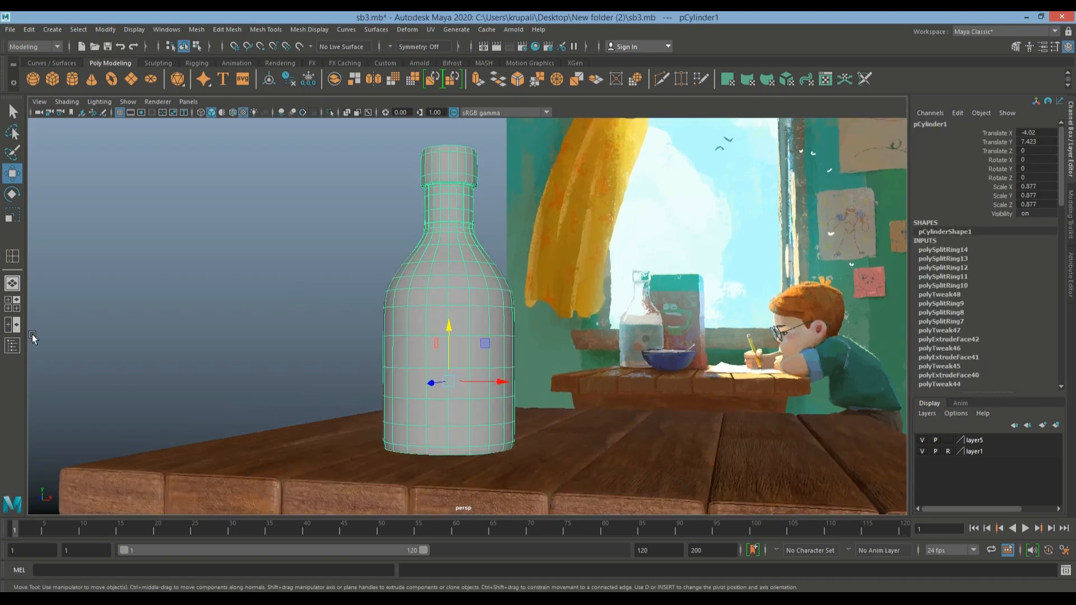
{"action": "left_click", "coordinate": [12, 305]}
{"action": "scroll", "coordinate": [249, 425], "scroll_direction": "up", "scroll_amount": 3}
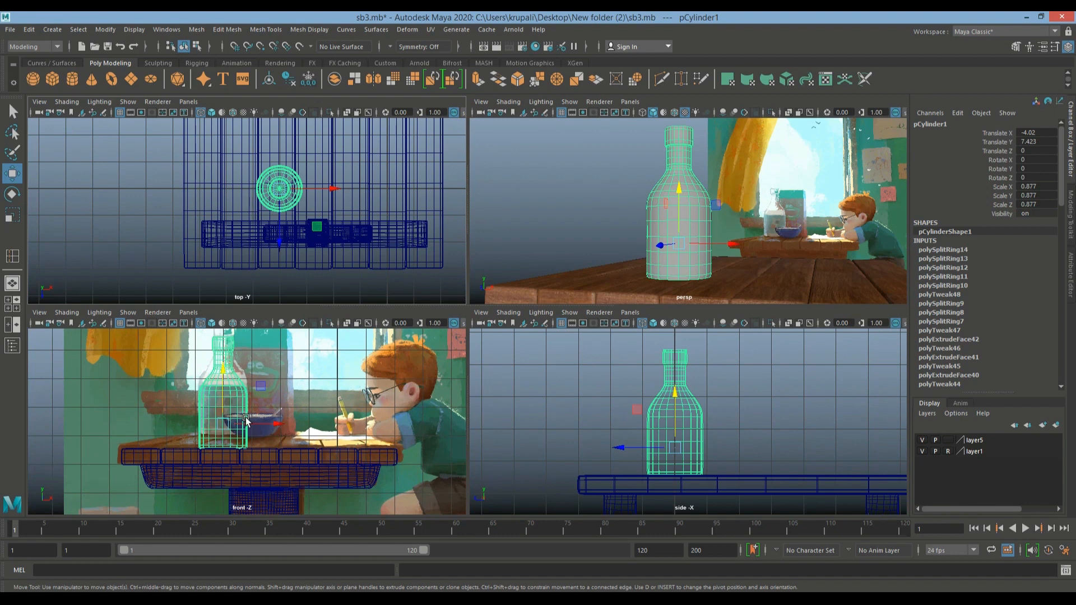
{"action": "key", "text": "space"}
{"action": "scroll", "coordinate": [461, 309], "scroll_direction": "up", "scroll_amount": 2}
{"action": "middle_click_drag", "start_coordinate": [428, 258], "coordinate": [425, 351], "text": "alt"}
{"action": "left_click_drag", "start_coordinate": [406, 362], "coordinate": [407, 329]}
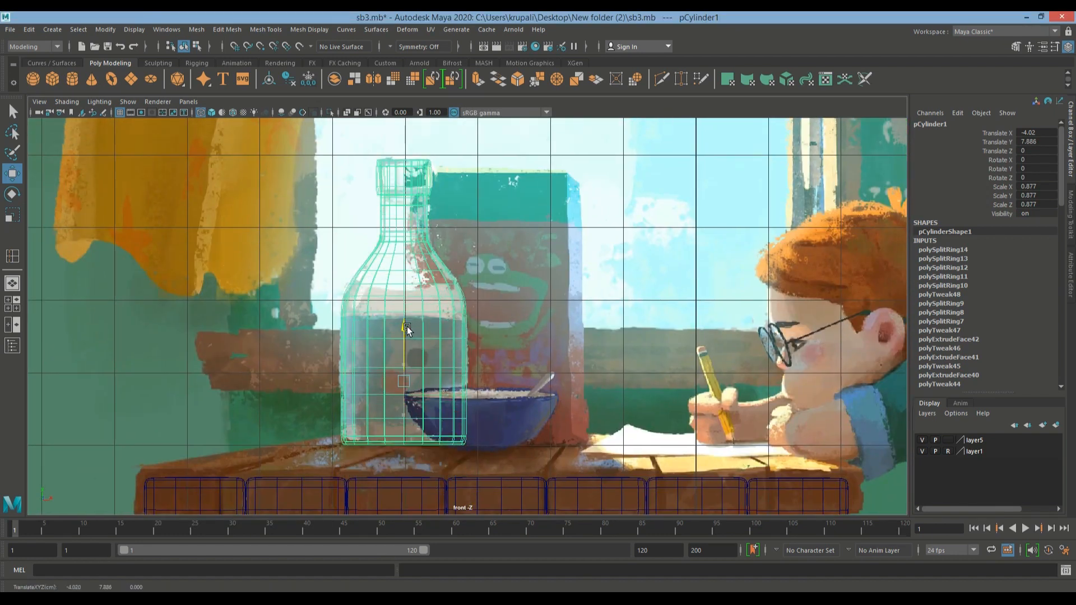
Select the bottle's side-wall faces from below the shoulder to just above the base and duplicate them as separate geometry.
{"action": "right_click_drag", "start_coordinate": [388, 297], "coordinate": [388, 329]}
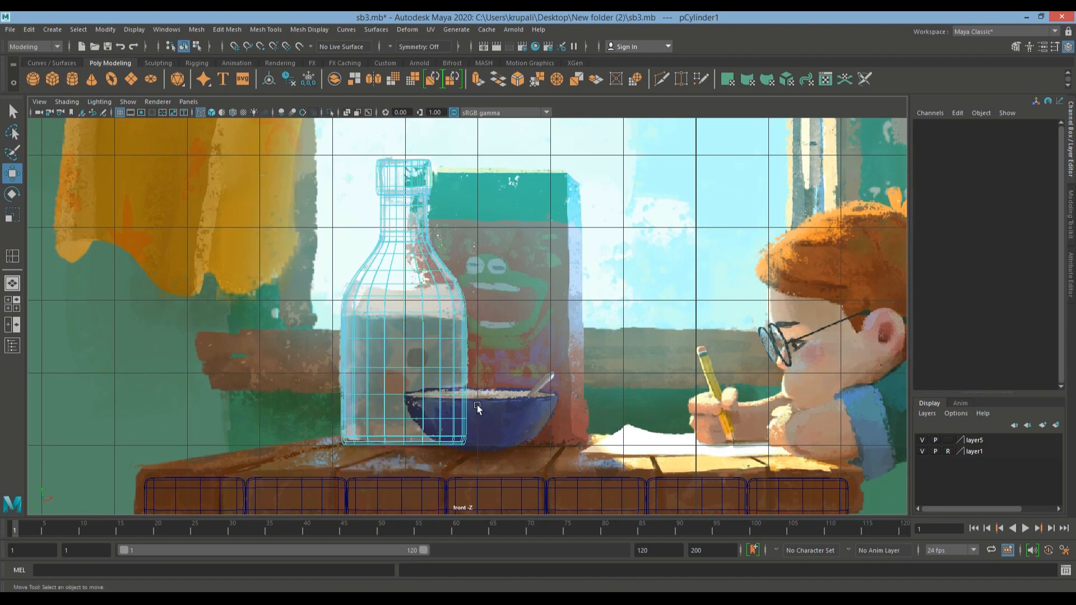
{"action": "left_click_drag", "start_coordinate": [326, 327], "coordinate": [470, 403]}
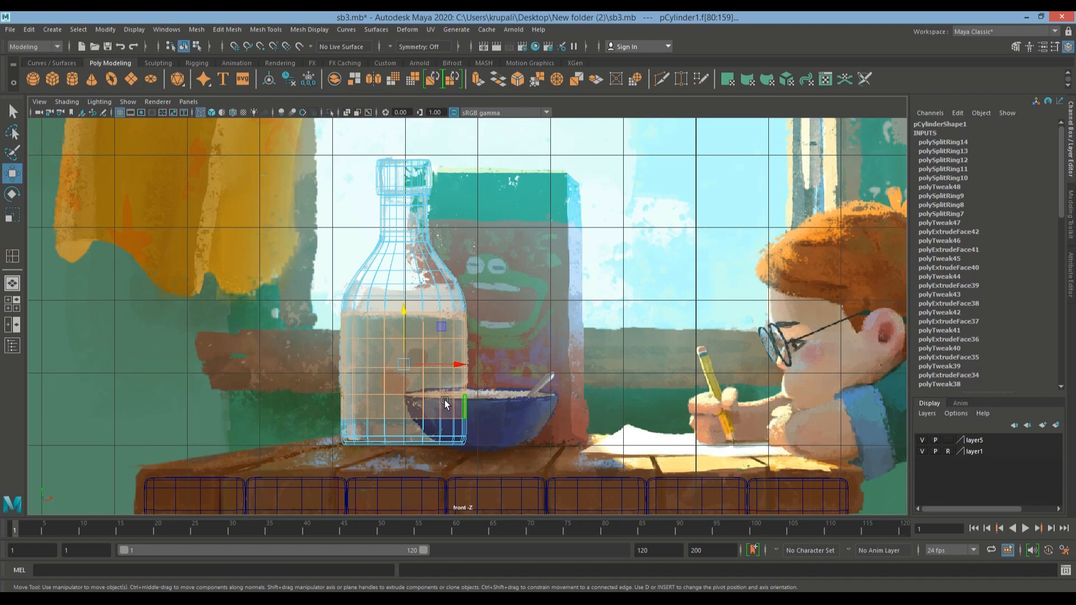
{"action": "left_click", "coordinate": [12, 283]}
{"action": "left_click_drag", "start_coordinate": [566, 334], "coordinate": [365, 375], "text": "alt"}
{"action": "left_click", "coordinate": [226, 29]}
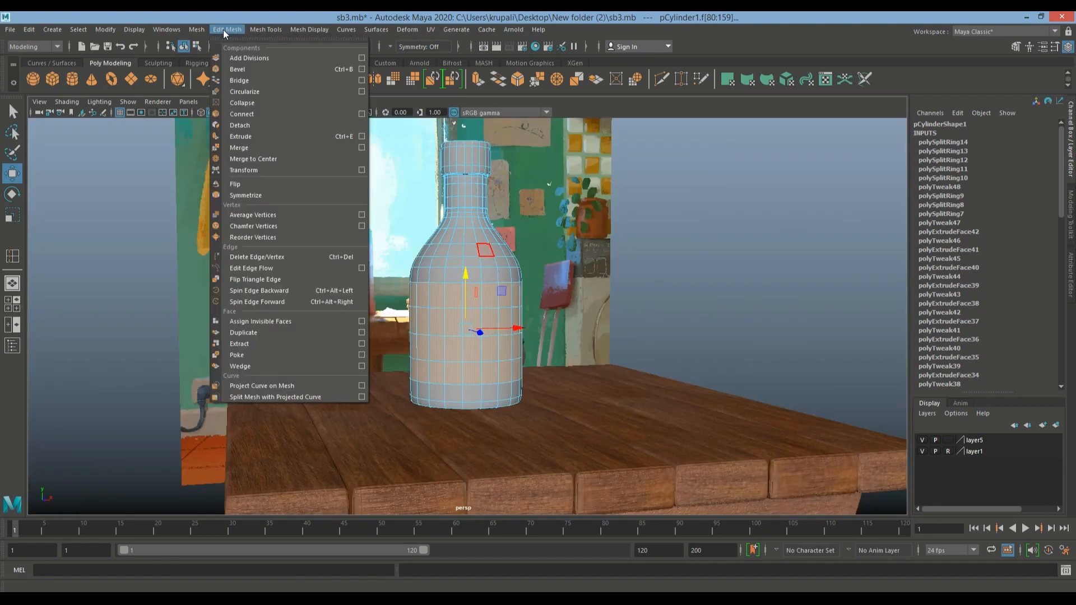
{"action": "left_click", "coordinate": [240, 332]}
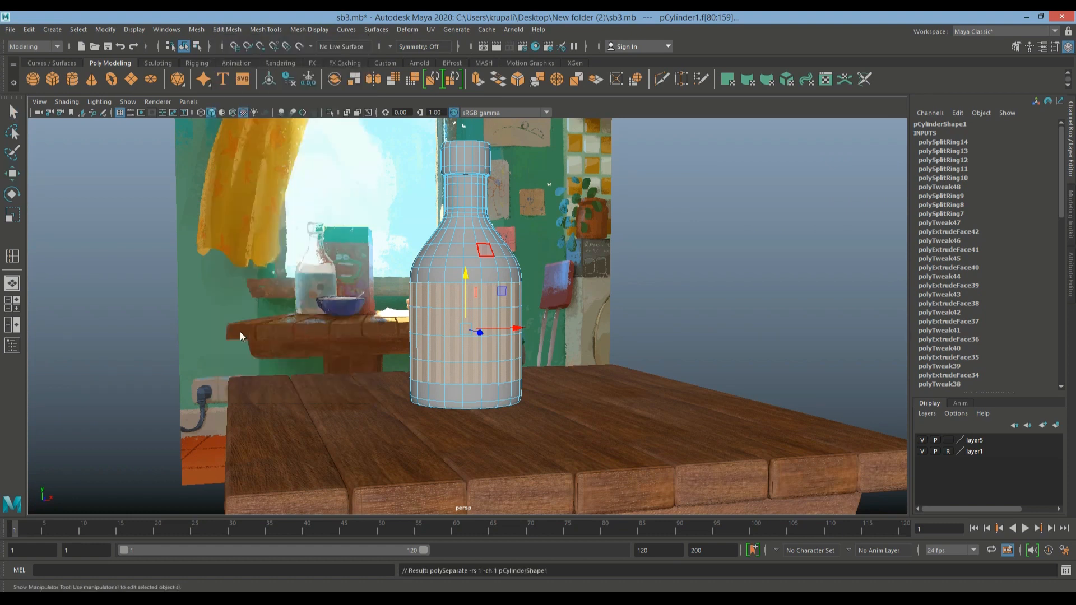
Return to object selection, smooth-preview the original bottle, check the duplicated side-wall piece and clear the selection.
{"action": "right_click_drag", "start_coordinate": [439, 258], "coordinate": [474, 241]}
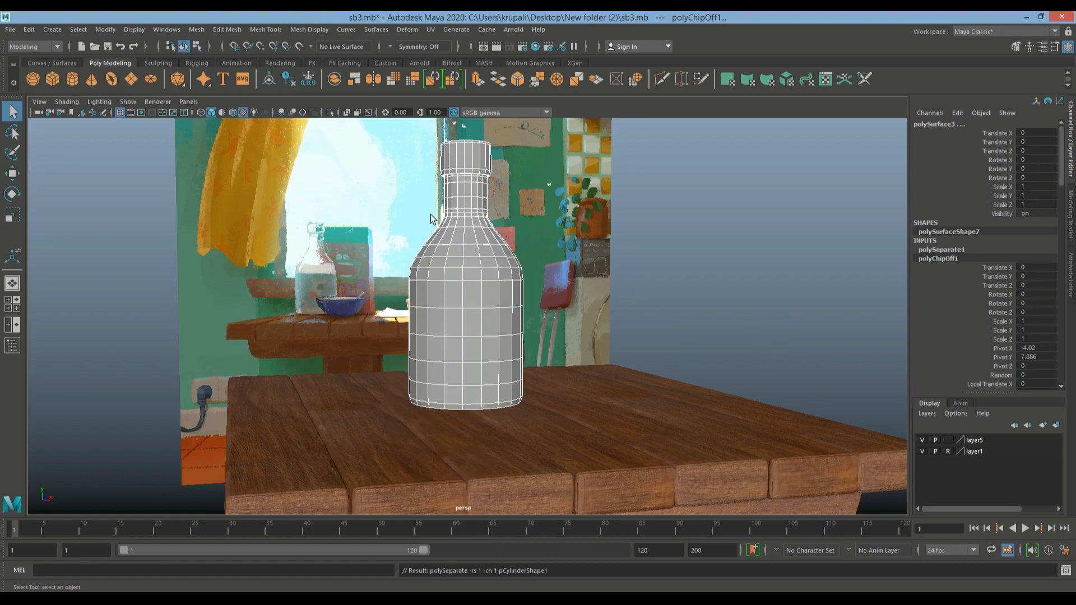
{"action": "left_click", "coordinate": [476, 234]}
{"action": "key", "text": "w"}
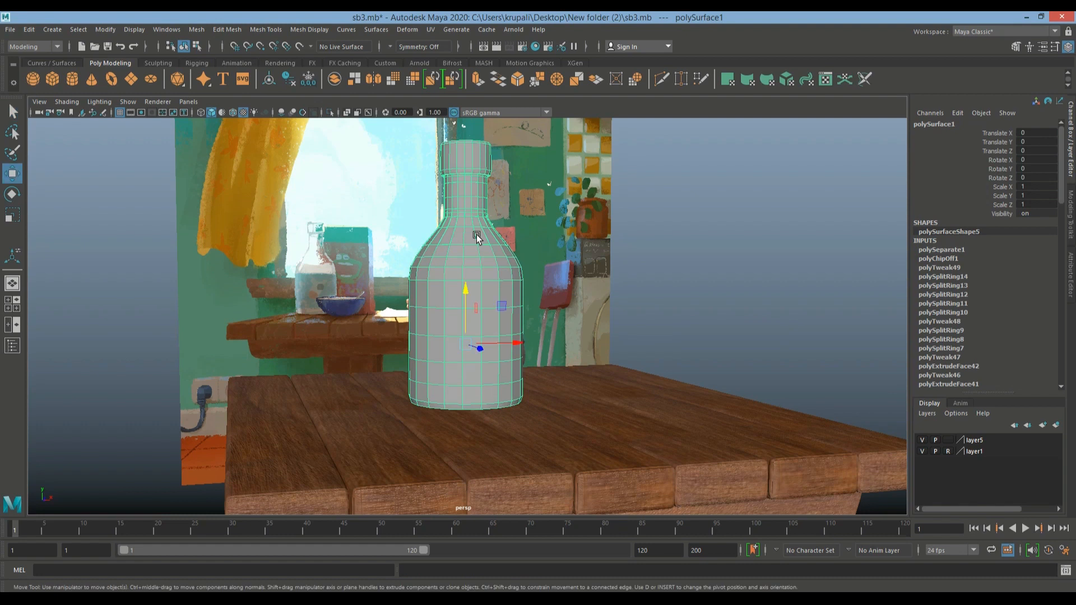
{"action": "mouse_move", "coordinate": [476, 234]}
{"action": "right_mouse_down"}
{"action": "mouse_move", "coordinate": [507, 222]}
{"action": "mouse_move", "coordinate": [483, 229]}
{"action": "right_mouse_up"}
{"action": "left_click", "coordinate": [483, 228]}
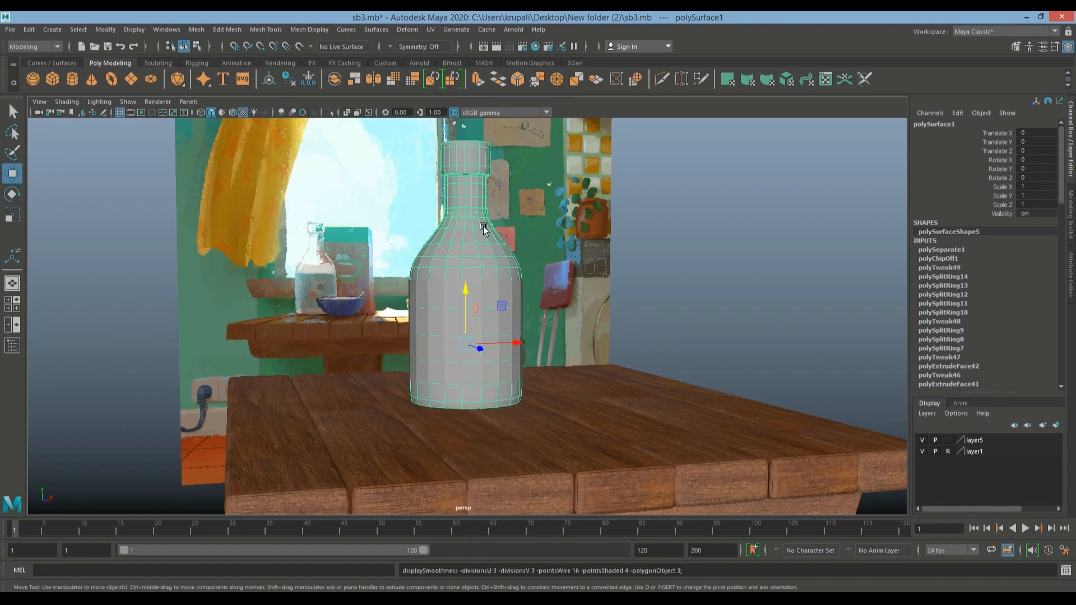
{"action": "left_click", "coordinate": [447, 314]}
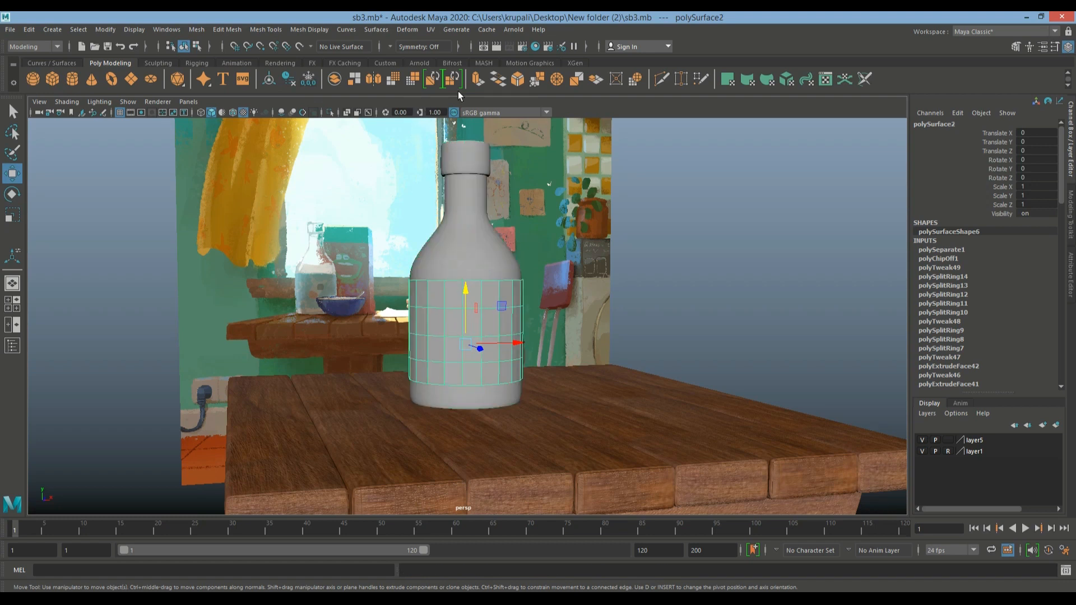
{"action": "key", "text": "q"}
{"action": "left_click", "coordinate": [747, 291]}
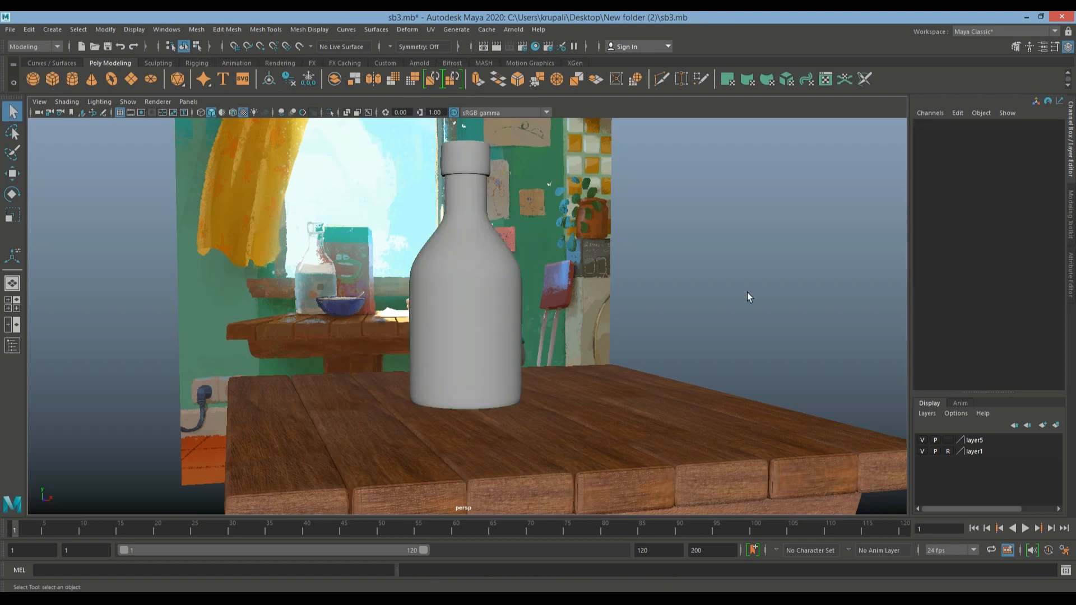
Select the bottle together with its duplicated side-wall piece and lower both to Translate Y -0.51 in the enlarged front view.
{"action": "scroll", "coordinate": [747, 292], "scroll_direction": "down", "scroll_amount": 3}
{"action": "left_click", "coordinate": [468, 334]}
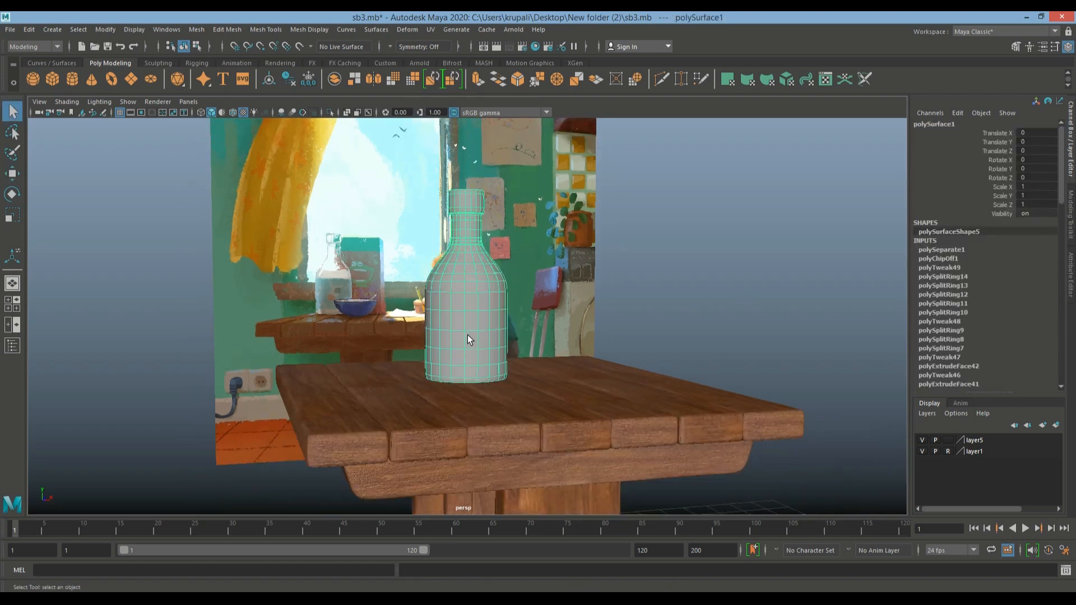
{"action": "left_click", "coordinate": [405, 262]}
{"action": "left_click", "coordinate": [465, 298]}
{"action": "scroll", "coordinate": [435, 287], "scroll_direction": "down", "scroll_amount": 2}
{"action": "left_click", "coordinate": [500, 304], "text": "shift"}
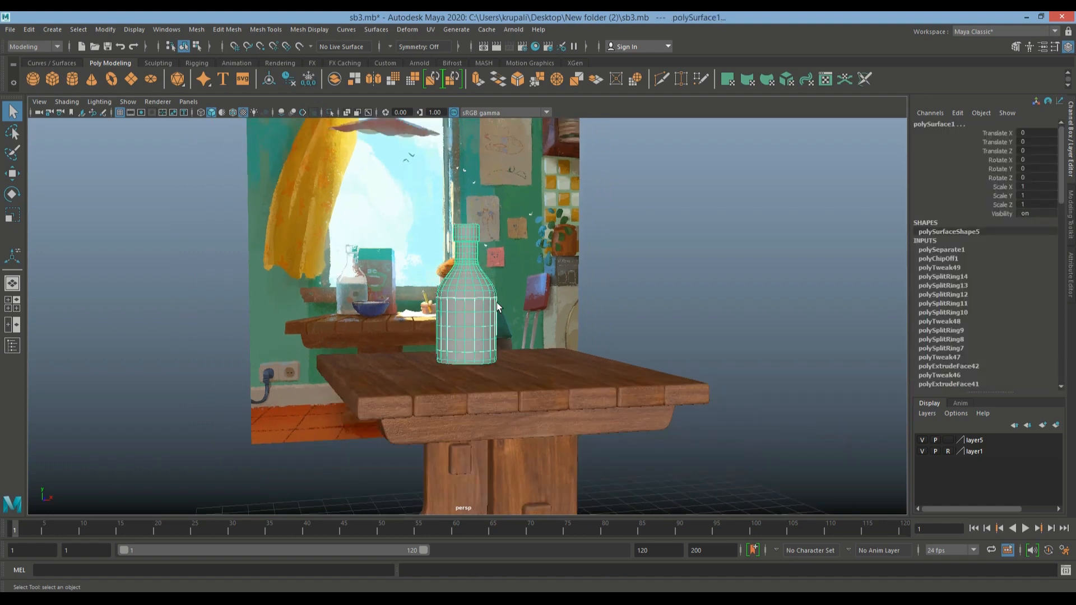
{"action": "left_click", "coordinate": [12, 306]}
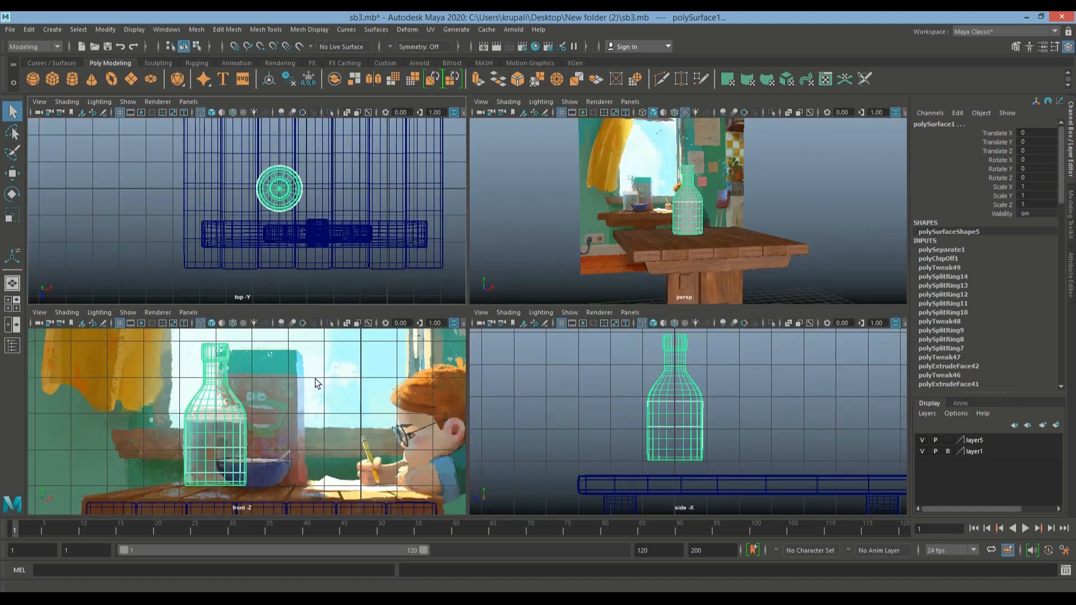
{"action": "key", "text": "space"}
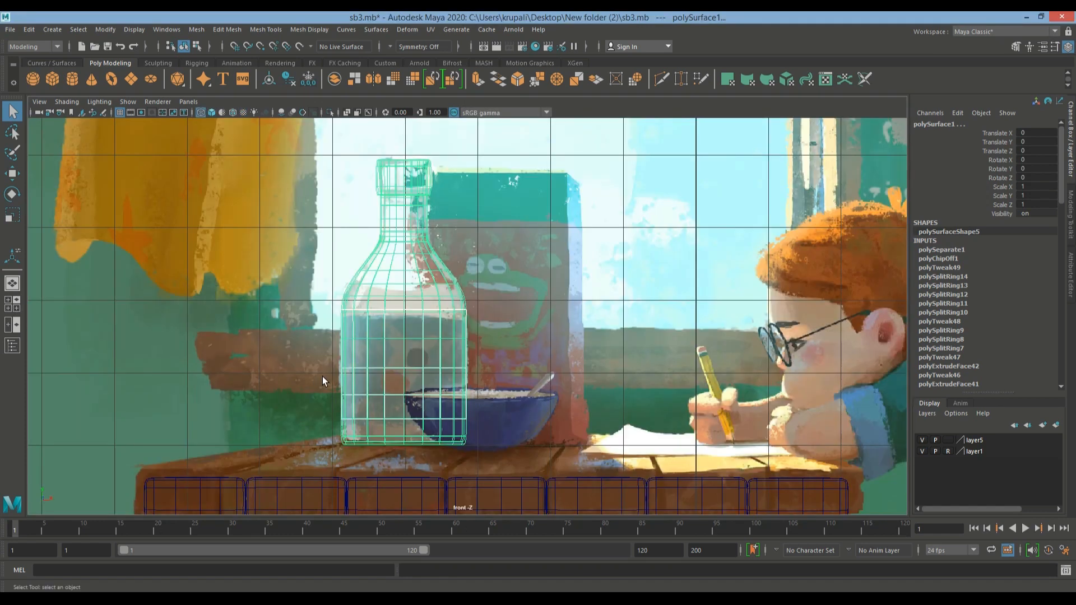
{"action": "key", "text": "w"}
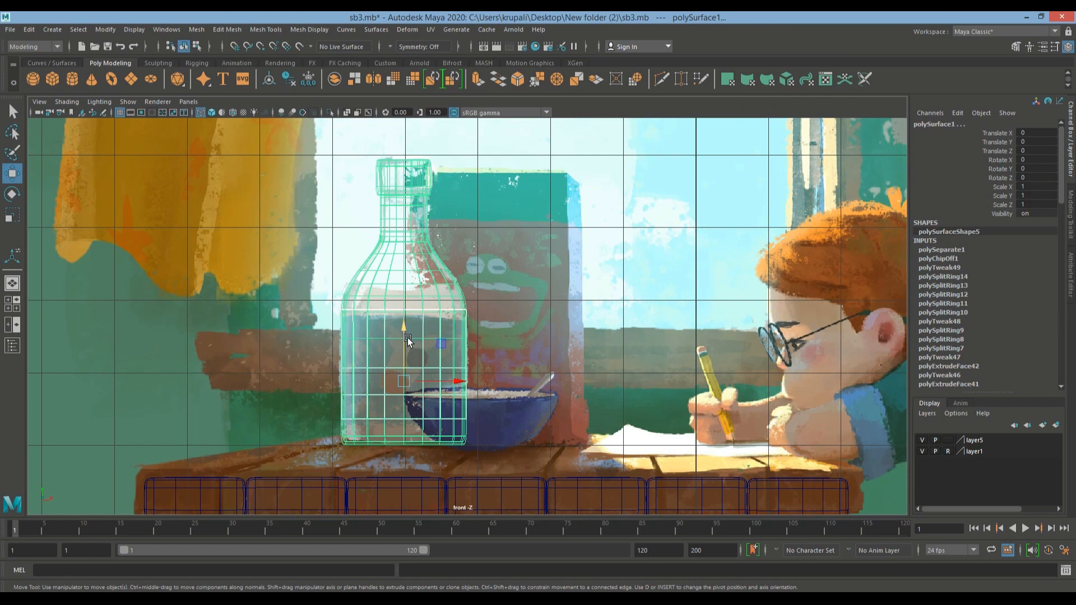
{"action": "left_click_drag", "start_coordinate": [405, 333], "coordinate": [404, 361]}
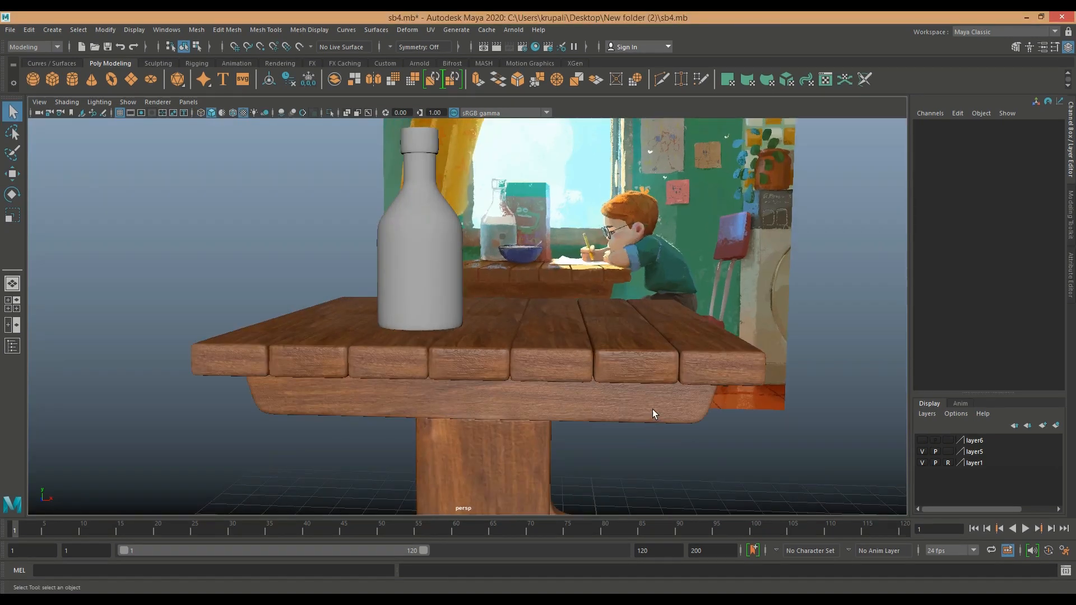
Put the bottle alone on a new display layer and hide that layer.
{"action": "middle_click_drag", "start_coordinate": [652, 409], "coordinate": [665, 472], "text": "alt"}
{"action": "left_click", "coordinate": [448, 302]}
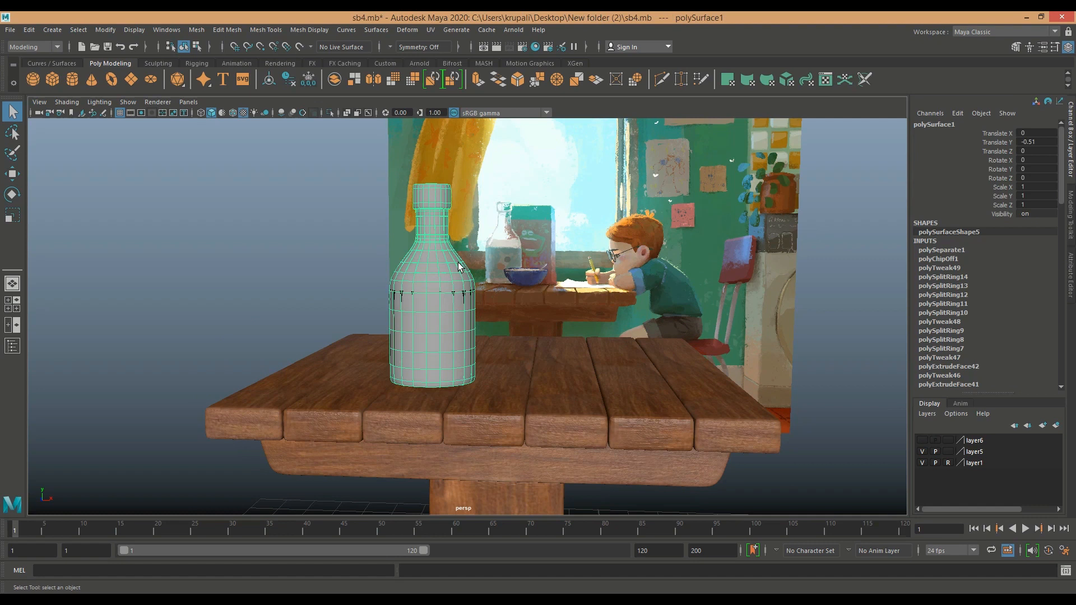
{"action": "left_click", "coordinate": [1055, 425]}
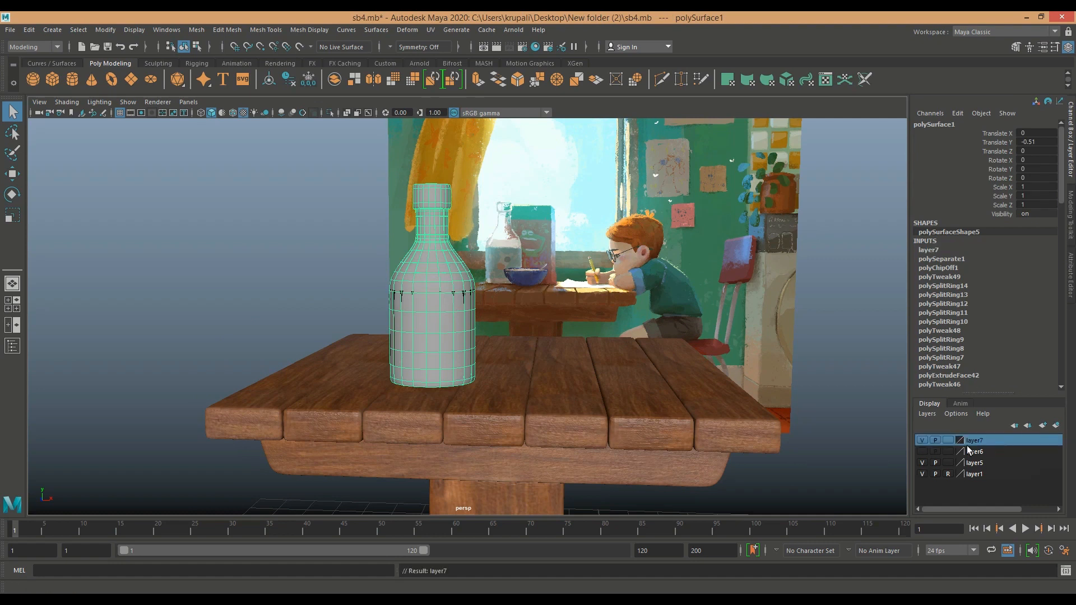
{"action": "left_click", "coordinate": [921, 440]}
Reverse the normals of the duplicated side-wall piece, check it from several angles and select it again.
{"action": "left_click", "coordinate": [446, 308]}
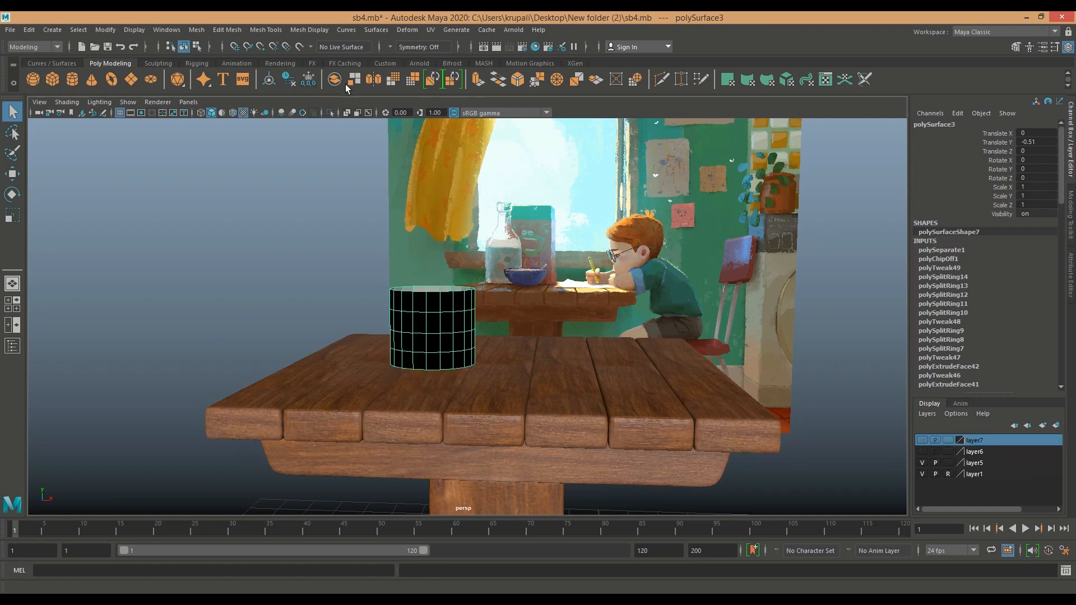
{"action": "left_click", "coordinate": [310, 30]}
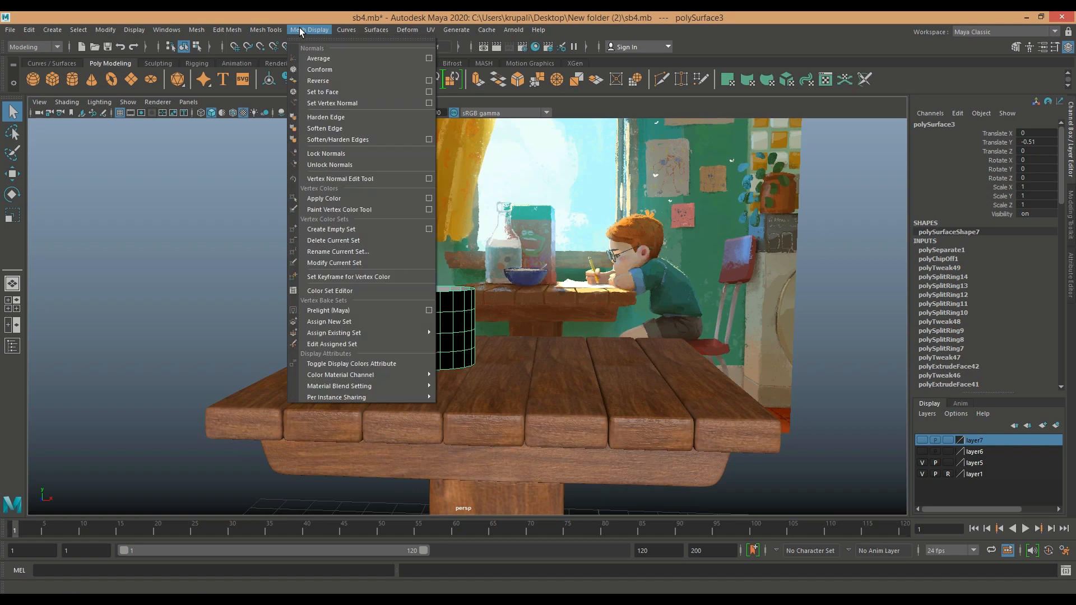
{"action": "left_click", "coordinate": [327, 81]}
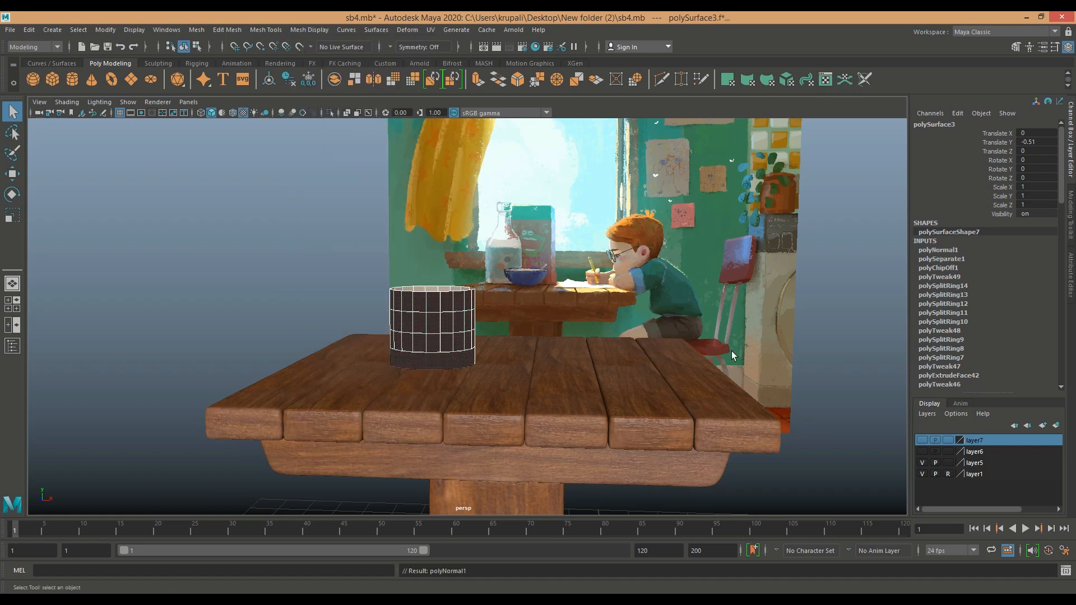
{"action": "left_click", "coordinate": [804, 448]}
{"action": "left_click_drag", "start_coordinate": [803, 445], "coordinate": [613, 421], "text": "alt"}
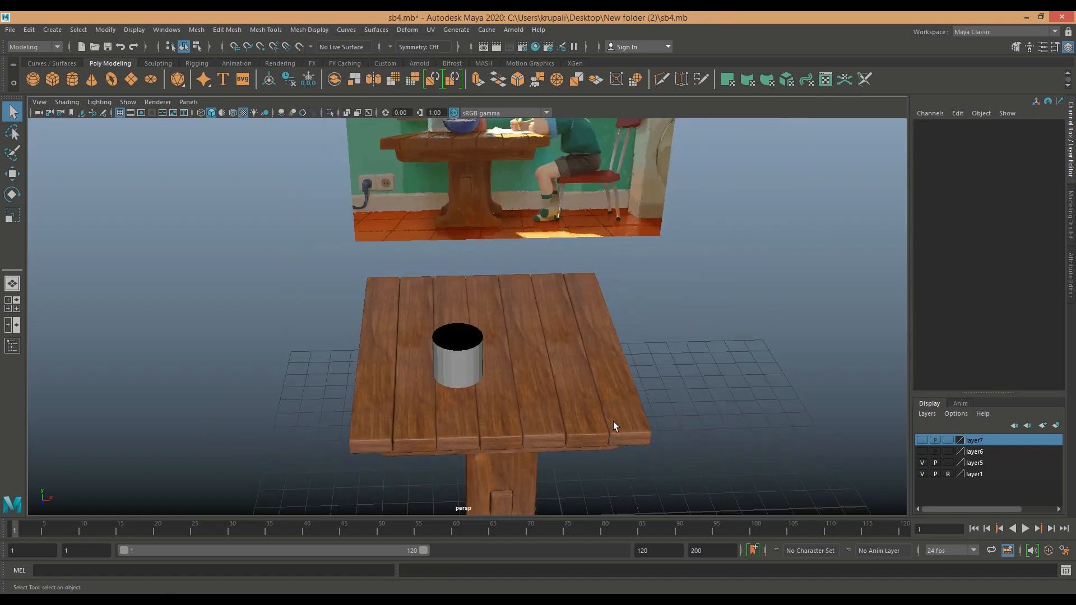
{"action": "left_click_drag", "start_coordinate": [499, 370], "coordinate": [685, 332], "text": "alt"}
{"action": "left_click_drag", "start_coordinate": [683, 348], "coordinate": [685, 353], "text": "alt"}
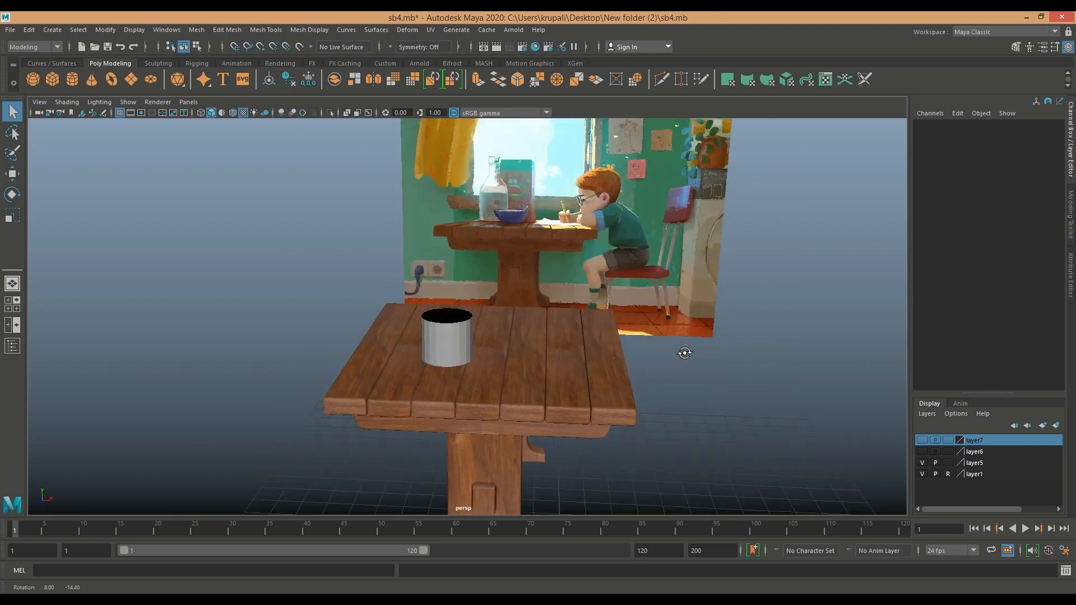
{"action": "left_click", "coordinate": [450, 347]}
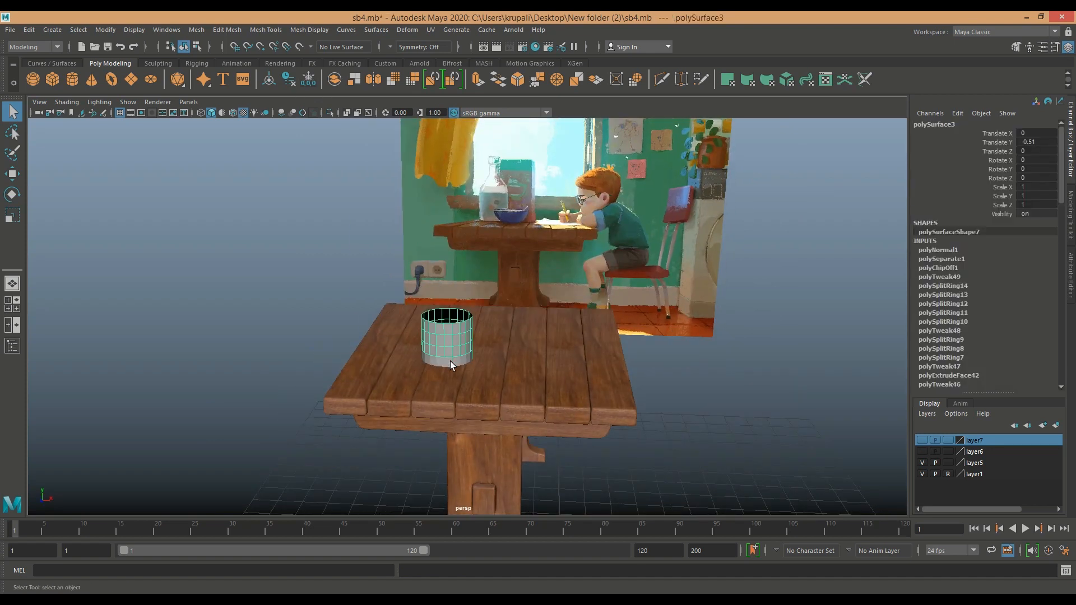
{"action": "scroll", "coordinate": [718, 379], "scroll_direction": "up", "scroll_amount": 5}
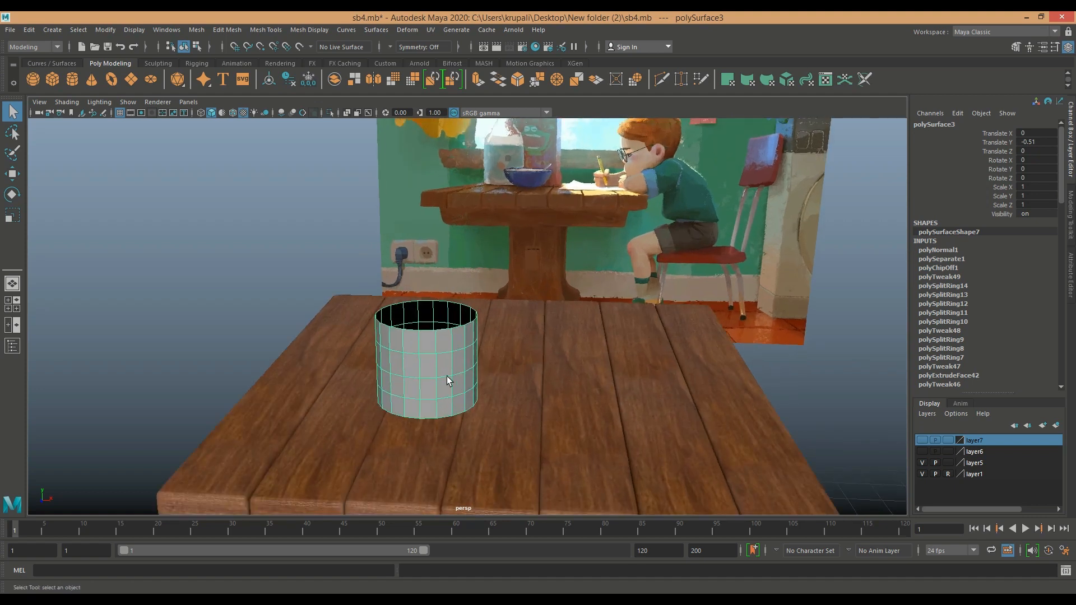
Try shifting the side-wall piece sideways along X and undo the move.
{"action": "key", "text": "w"}
{"action": "left_click_drag", "start_coordinate": [486, 372], "coordinate": [559, 381]}
{"action": "key", "text": "ctrl+z"}
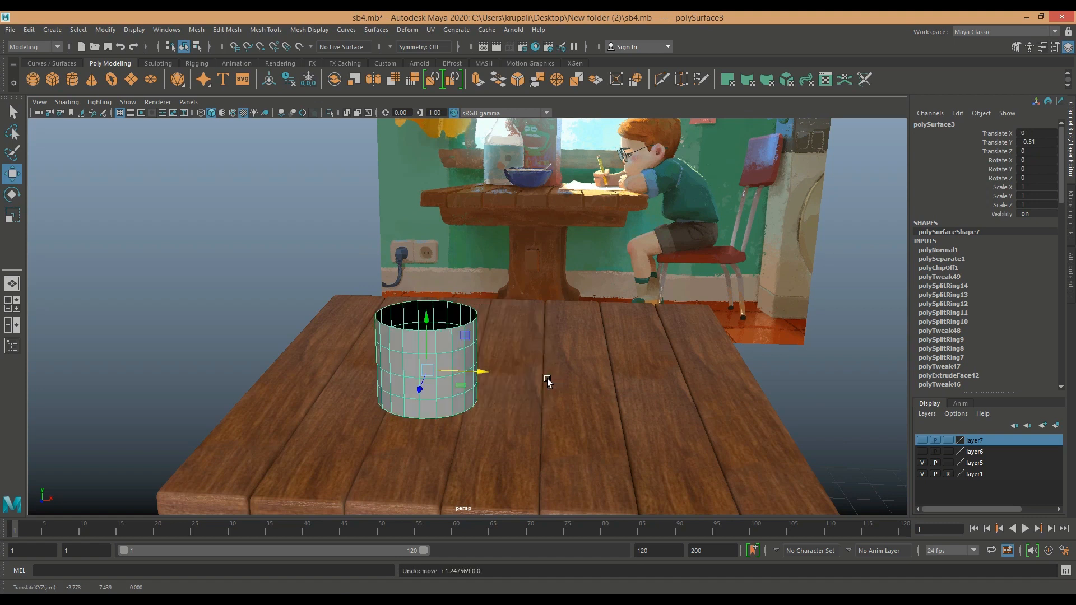
Smooth-preview the side-wall piece, view its UVs in the UV Editor and minimise the editor.
{"action": "key", "text": "3"}
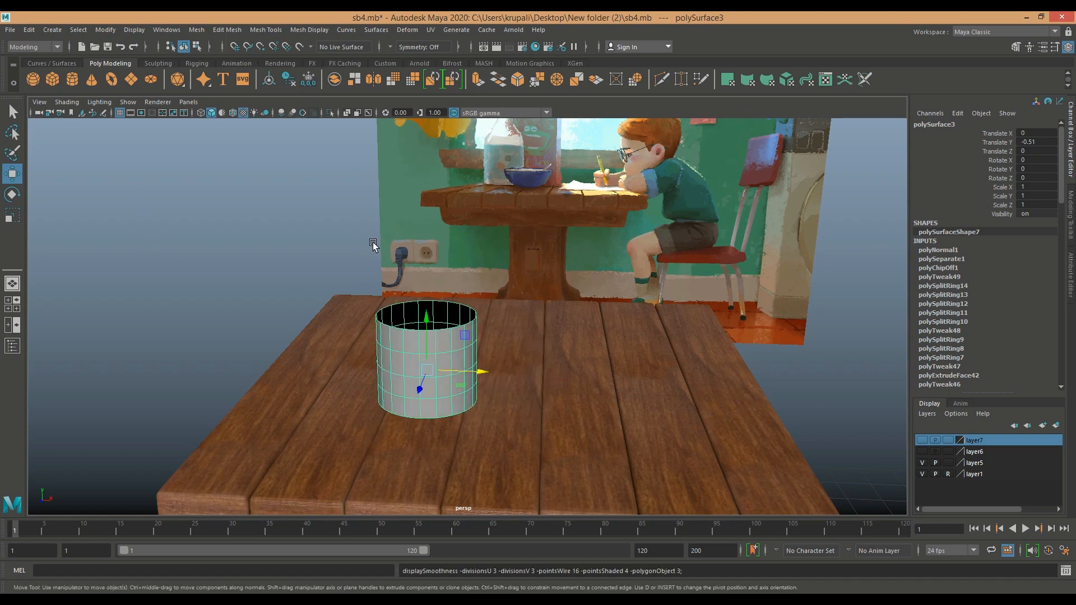
{"action": "left_click", "coordinate": [430, 29]}
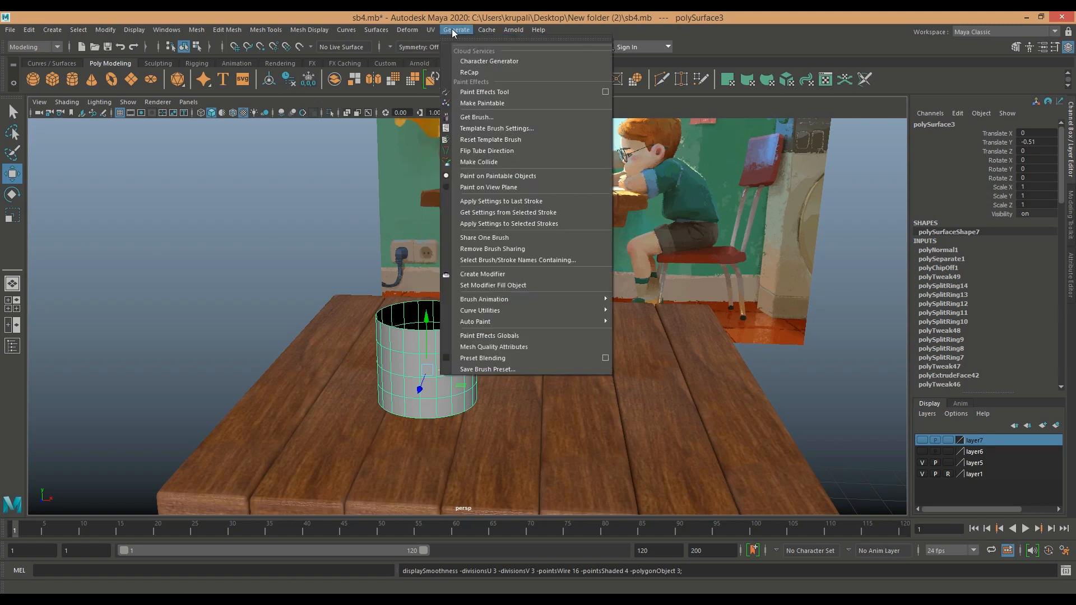
{"action": "mouse_move", "coordinate": [409, 30]}
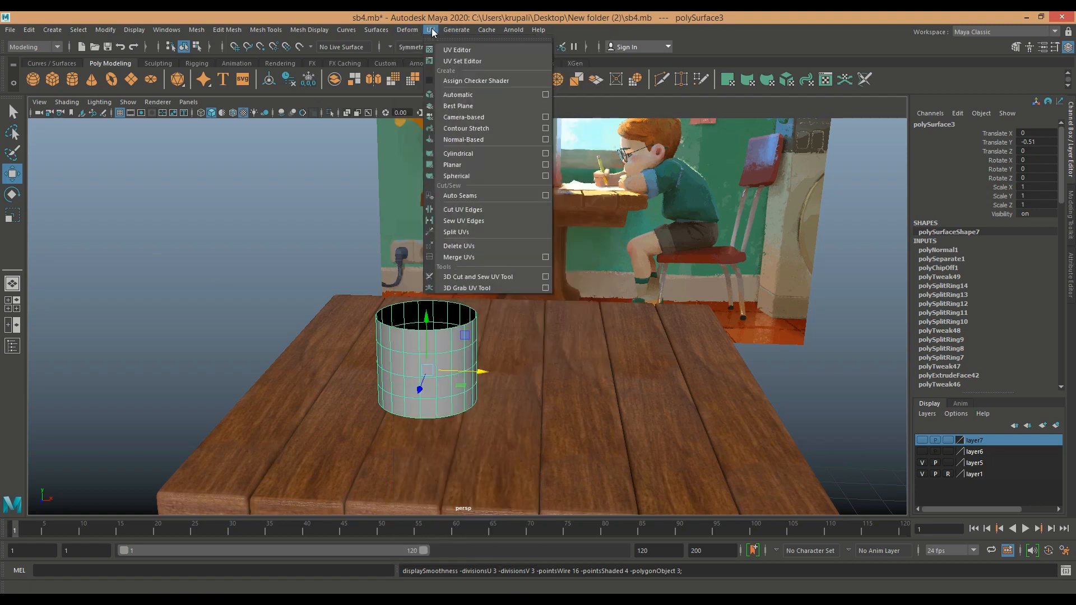
{"action": "left_click", "coordinate": [451, 51]}
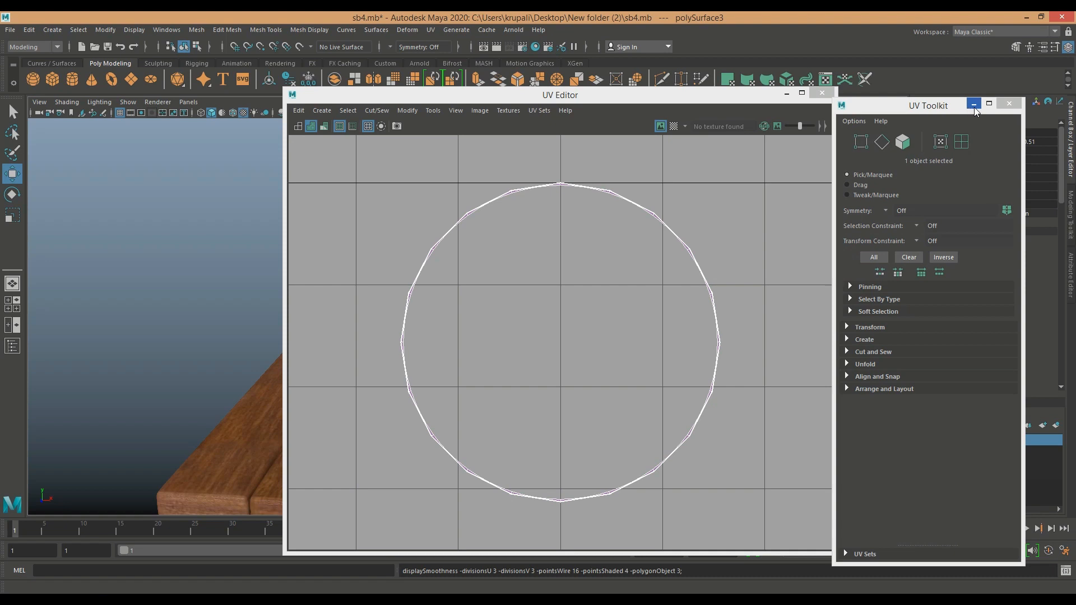
{"action": "left_click_drag", "start_coordinate": [905, 106], "coordinate": [833, 125]}
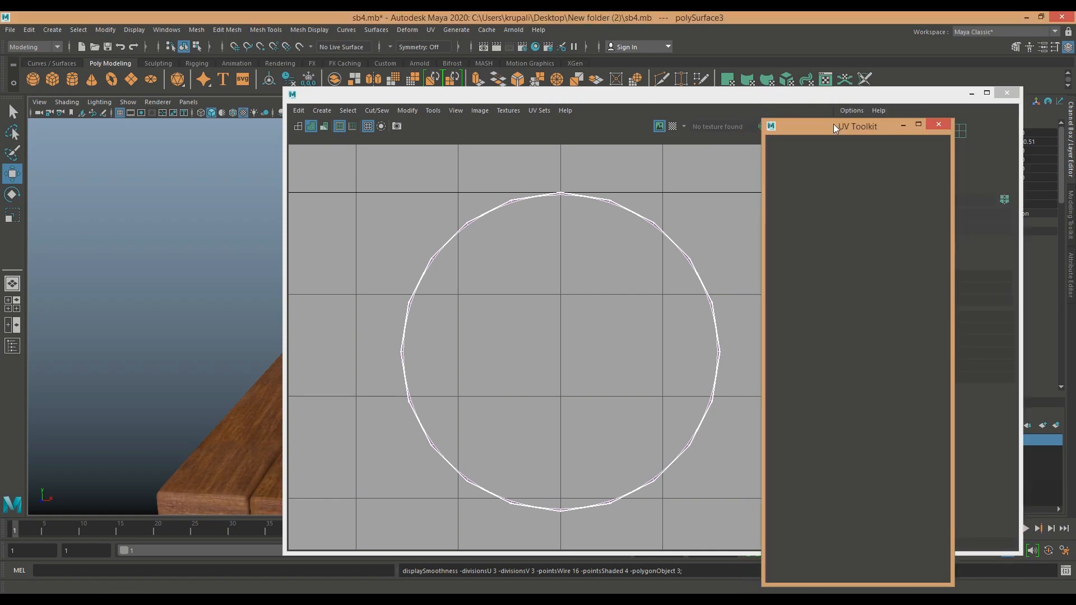
{"action": "left_click", "coordinate": [971, 93]}
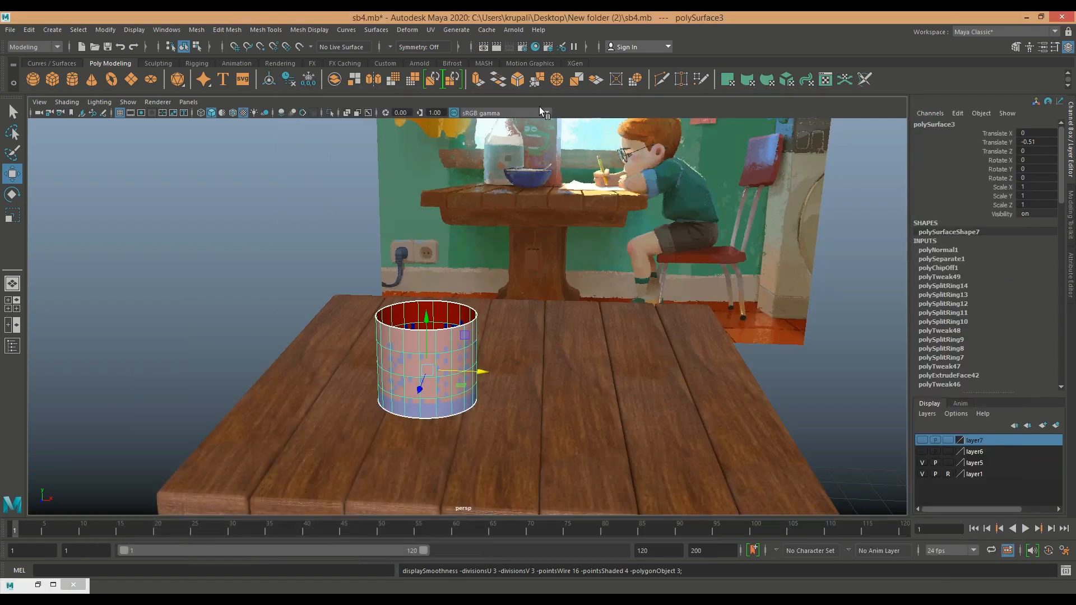
Apply a cylindrical UV projection to the side-wall piece and extend its horizontal sweep to 360 degrees.
{"action": "left_click", "coordinate": [430, 29]}
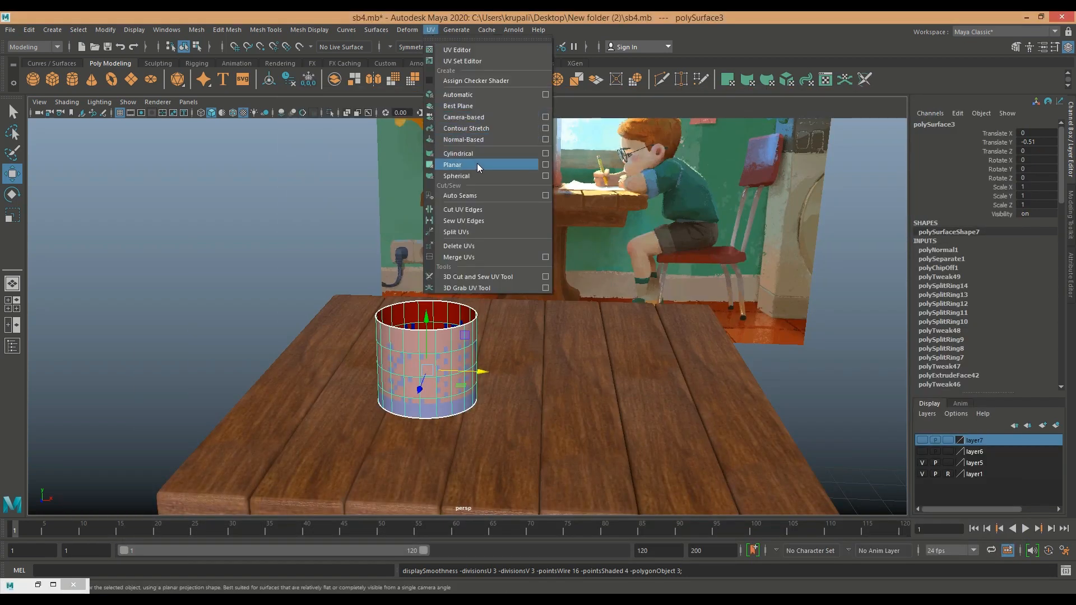
{"action": "left_click", "coordinate": [473, 154]}
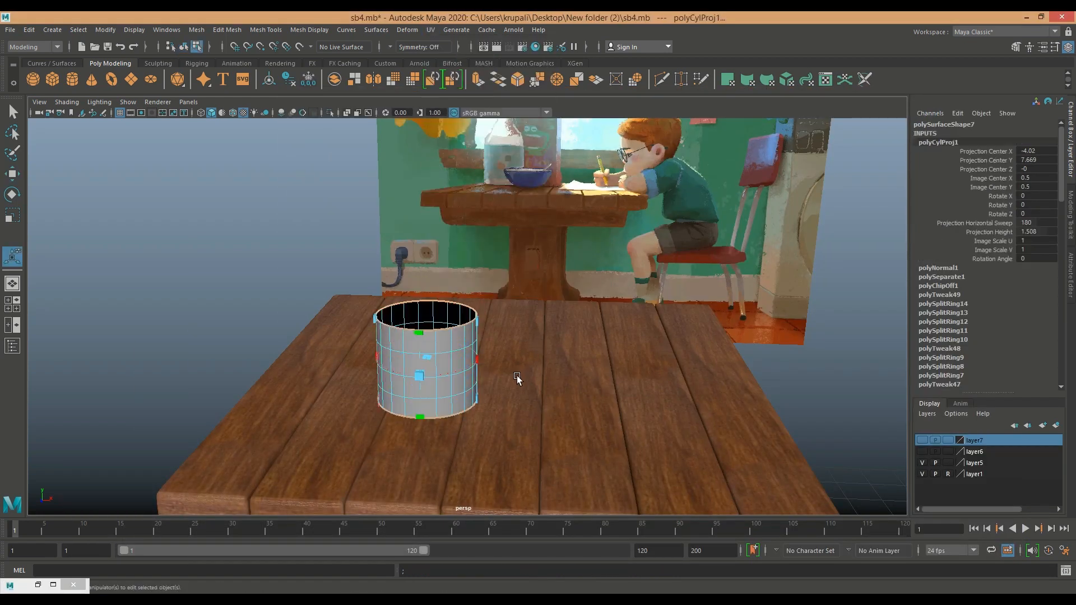
{"action": "left_click_drag", "start_coordinate": [488, 372], "coordinate": [463, 308], "text": "alt"}
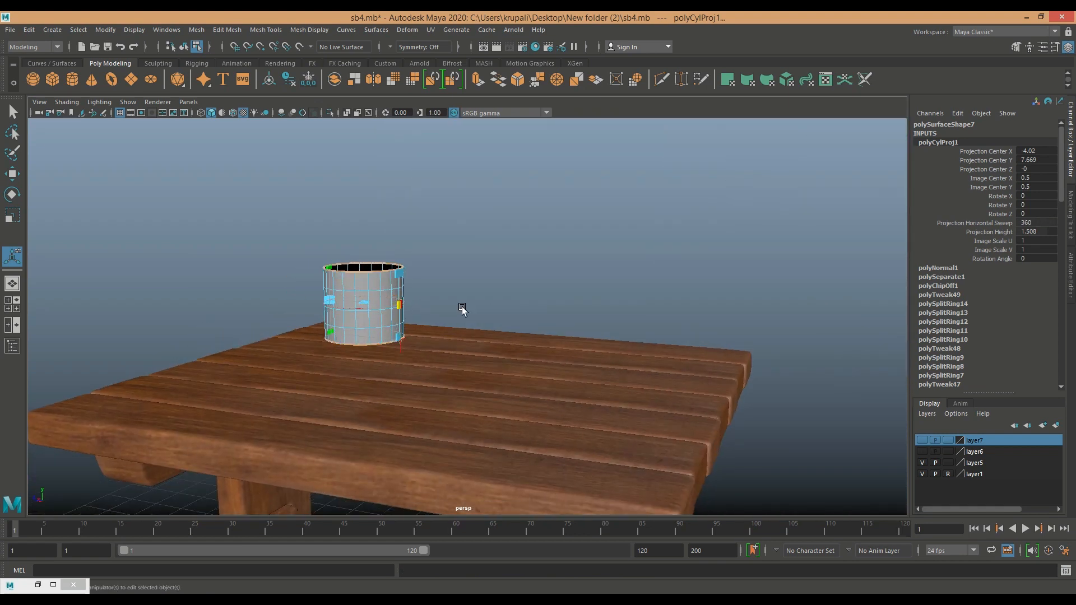
{"action": "left_click_drag", "start_coordinate": [741, 226], "coordinate": [750, 257], "text": "alt"}
Examine the side-wall piece's UV shell in the restored UV Editor, both plain and with the checker map, and turn the checker off.
{"action": "left_click", "coordinate": [55, 585]}
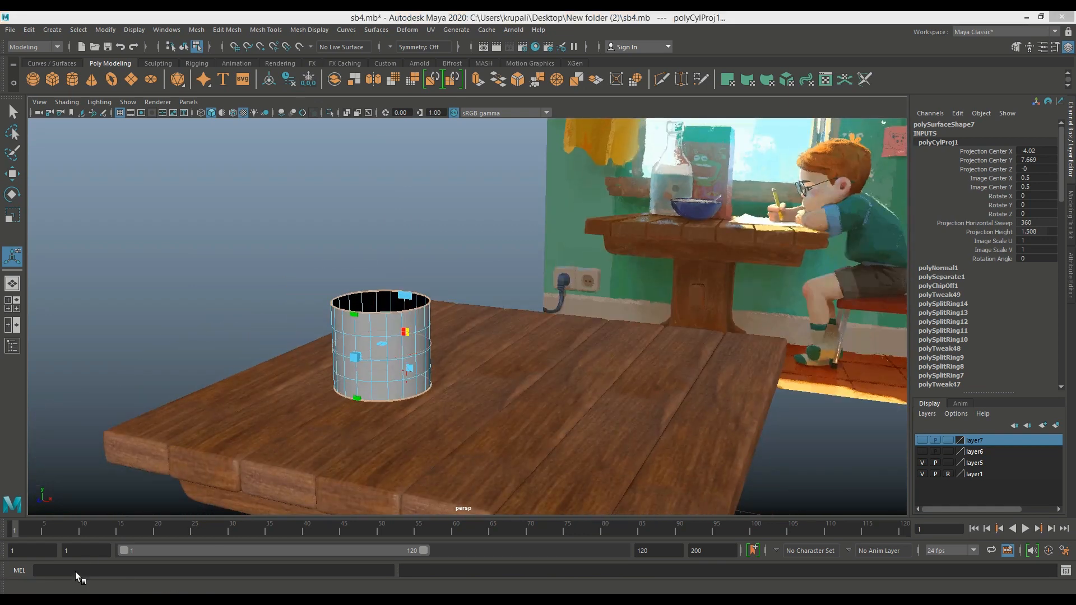
{"action": "scroll", "coordinate": [562, 284], "scroll_direction": "down", "scroll_amount": 6}
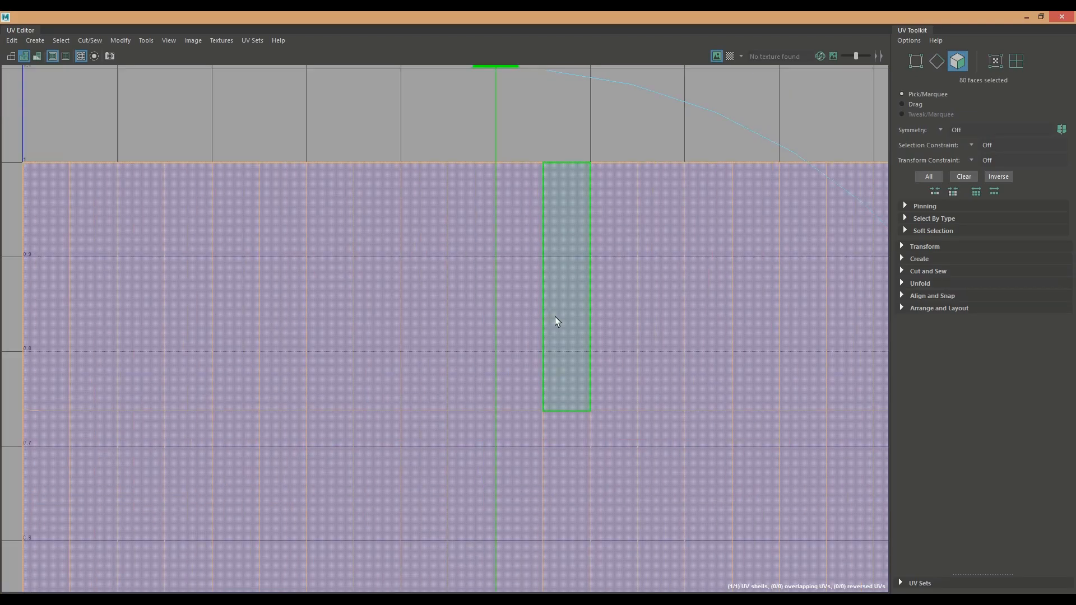
{"action": "scroll", "coordinate": [561, 368], "scroll_direction": "down", "scroll_amount": 4}
{"action": "right_click_drag", "start_coordinate": [563, 365], "coordinate": [517, 353]}
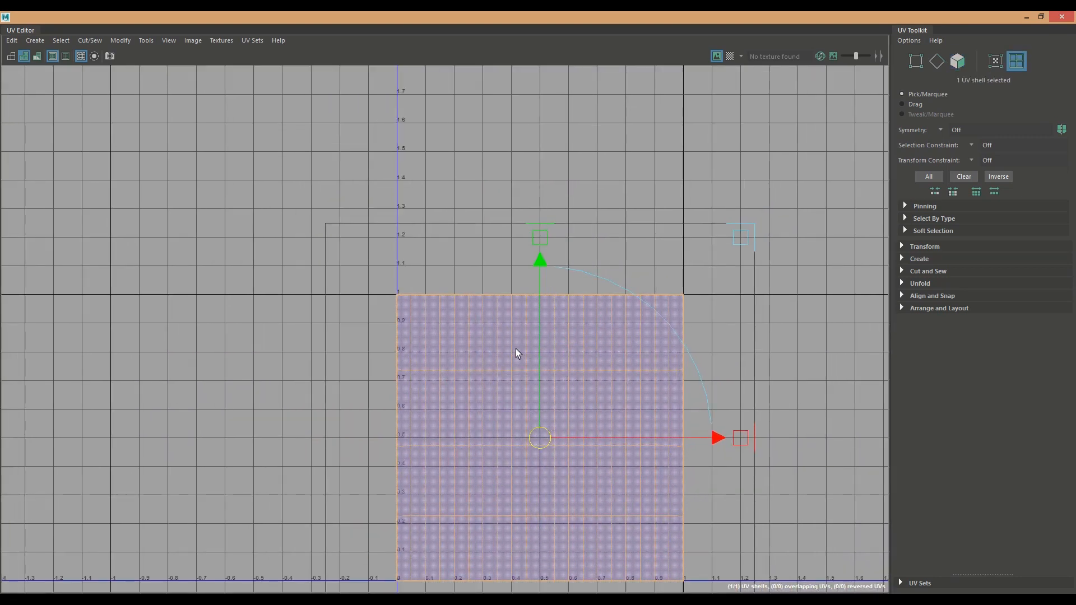
{"action": "left_click", "coordinate": [902, 308]}
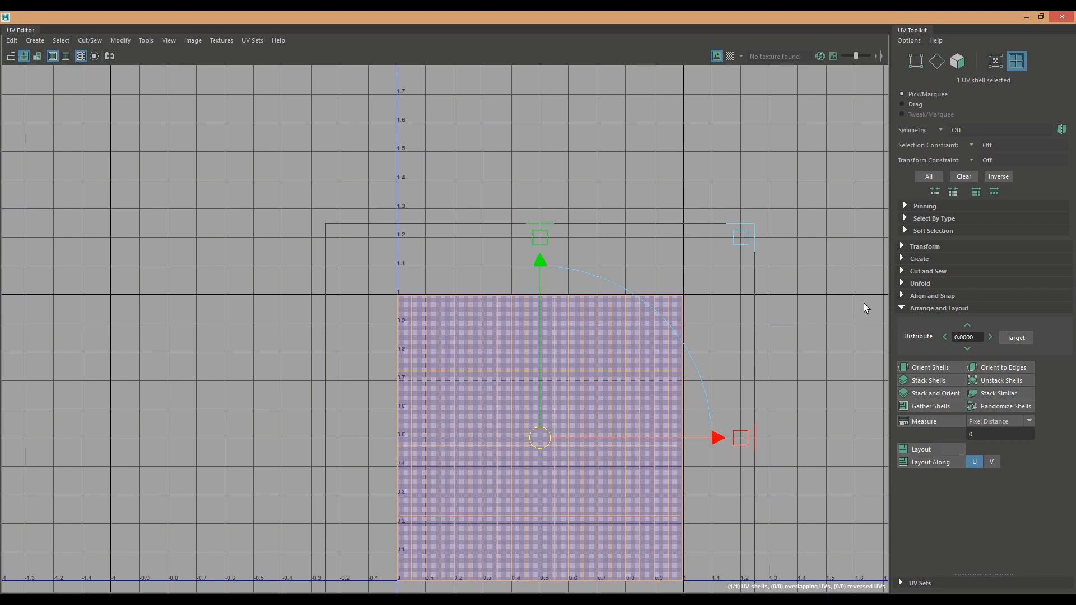
{"action": "left_click", "coordinate": [730, 56]}
{"action": "mouse_move", "coordinate": [546, 398]}
{"action": "right_mouse_down"}
{"action": "mouse_move", "coordinate": [599, 375]}
{"action": "mouse_move", "coordinate": [551, 381]}
{"action": "right_mouse_up"}
{"action": "key", "text": "w"}
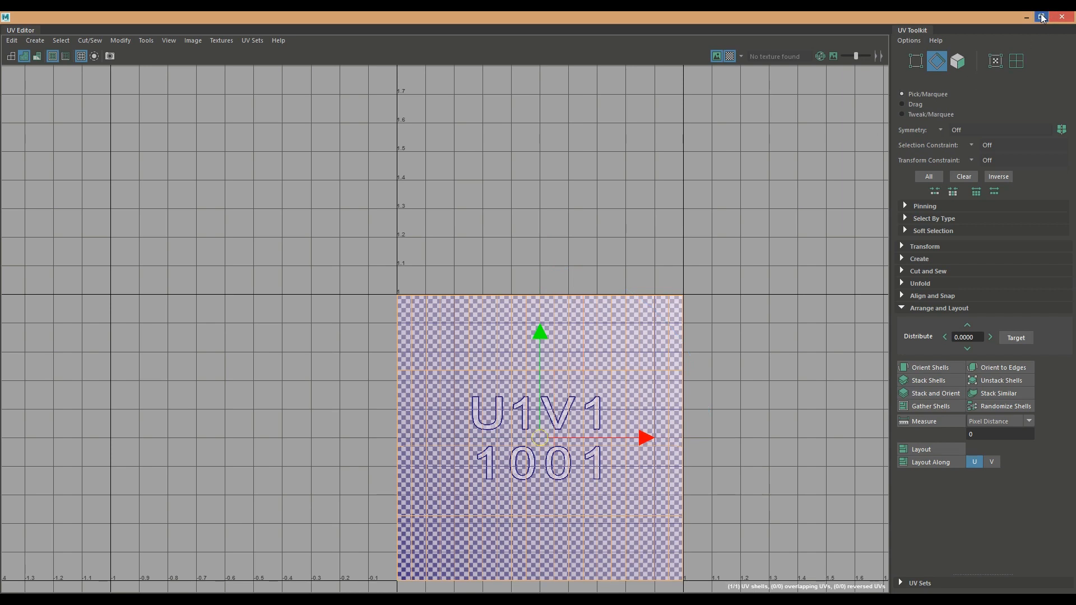
{"action": "left_click", "coordinate": [1041, 16]}
{"action": "left_click_drag", "start_coordinate": [534, 100], "coordinate": [526, 121]}
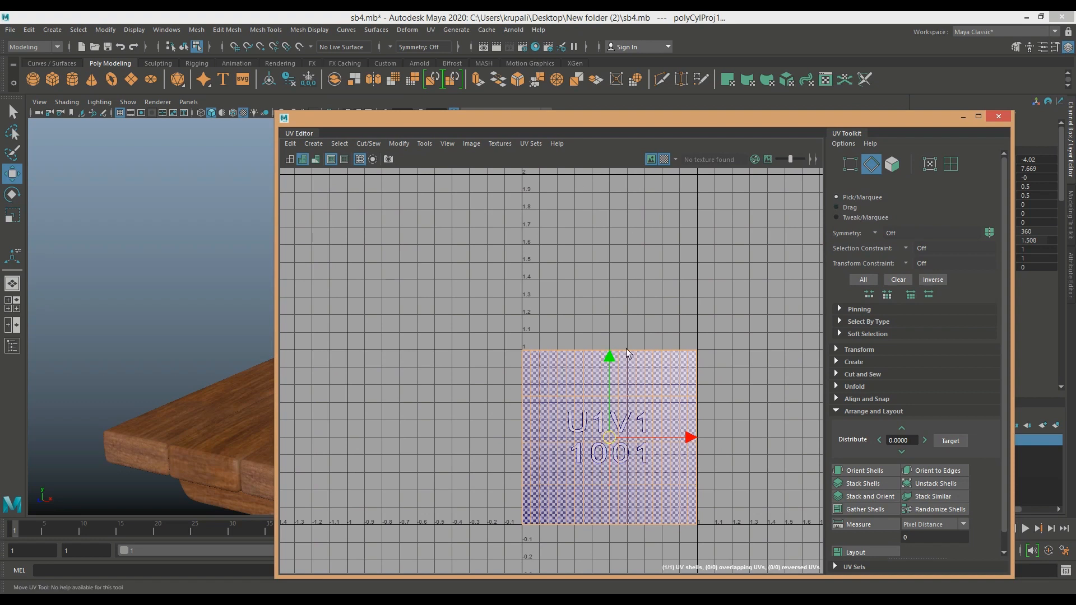
{"action": "left_click", "coordinate": [664, 159]}
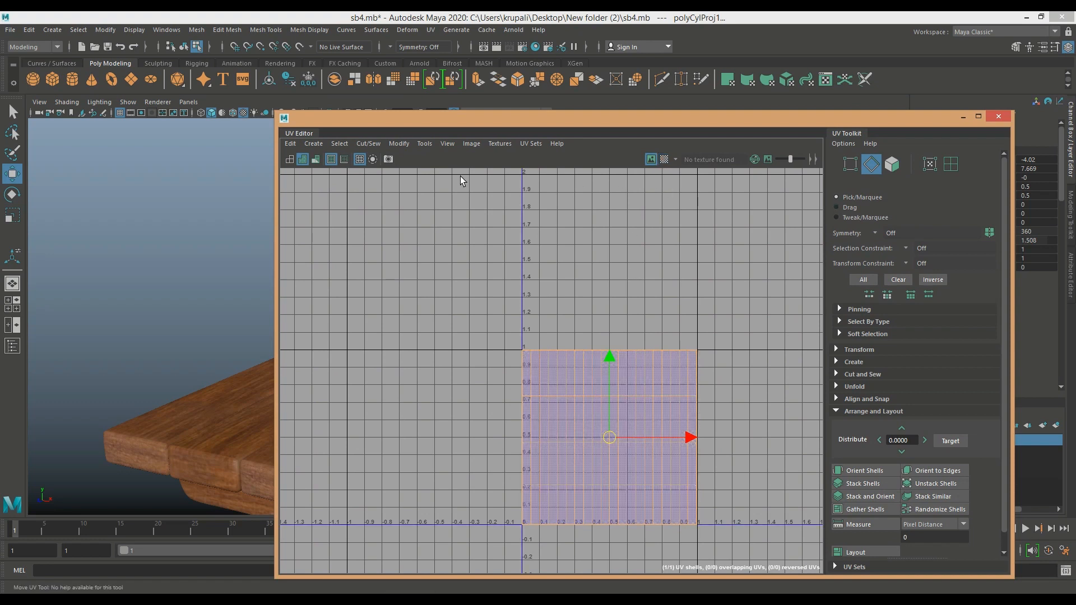
Save a UV snapshot of the side-wall layout to the Desktop as bottlel, in Maya IFF format at 2048 x 2048 px.
{"action": "left_click", "coordinate": [448, 143]}
{"action": "left_click", "coordinate": [493, 331]}
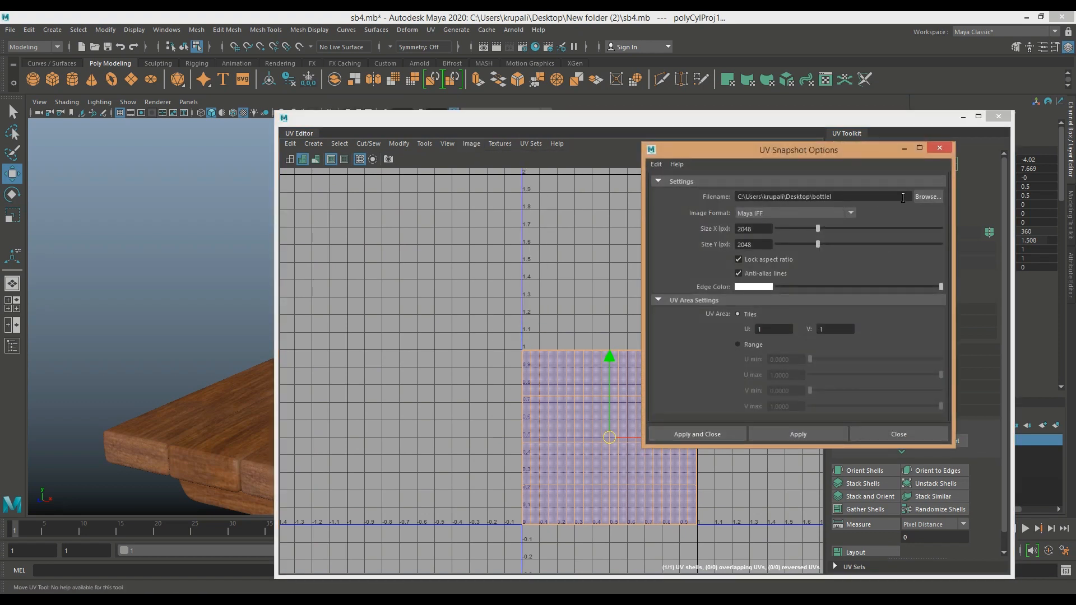
{"action": "left_click", "coordinate": [714, 433]}
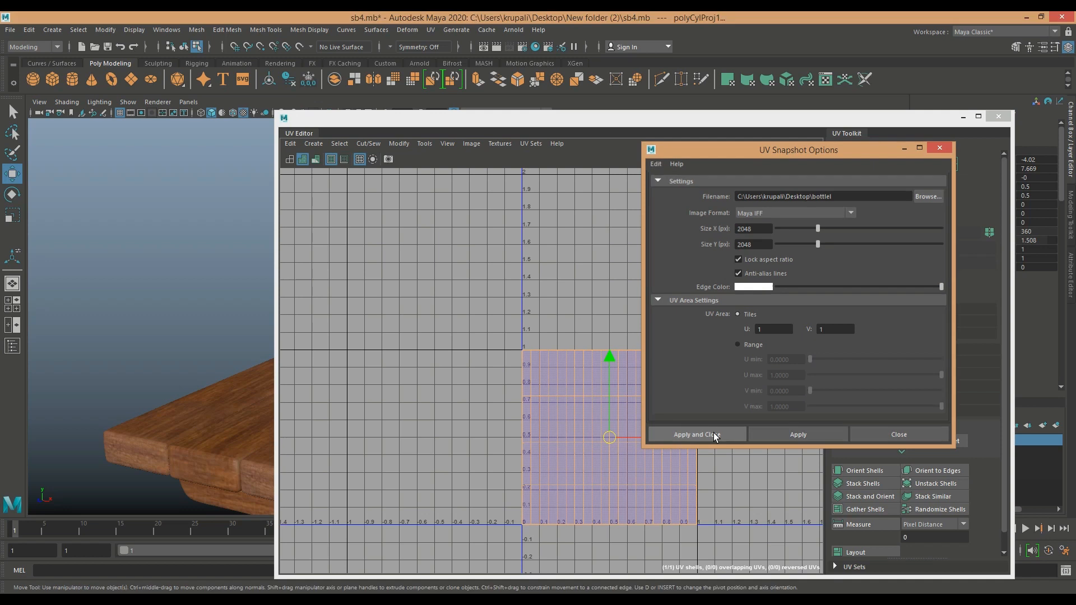
Minimise the UV Editor and return the side-wall piece to object mode.
{"action": "left_click", "coordinate": [968, 121]}
{"action": "right_click_drag", "start_coordinate": [462, 299], "coordinate": [482, 269]}
{"action": "left_click", "coordinate": [470, 234]}
Switch to the Windows desktop, refresh it, move bottlel.iff beneath New folder (2), and return to Maya.
{"action": "left_click", "coordinate": [1027, 17]}
{"action": "right_click", "coordinate": [129, 179]}
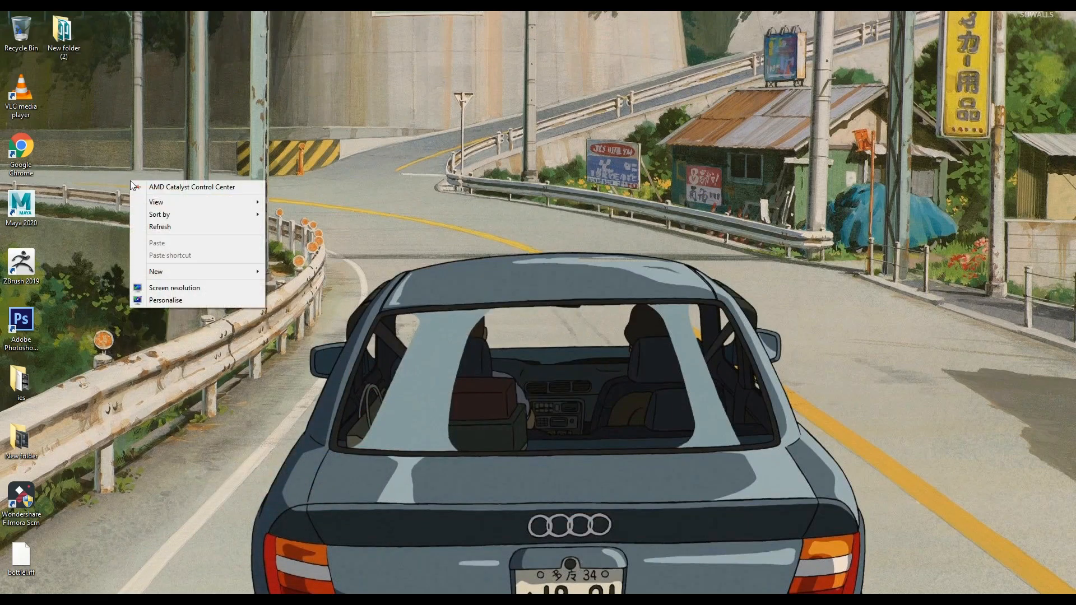
{"action": "left_click", "coordinate": [163, 230]}
{"action": "left_click_drag", "start_coordinate": [3, 566], "coordinate": [58, 516]}
{"action": "left_click", "coordinate": [22, 555]}
{"action": "left_click_drag", "start_coordinate": [21, 555], "coordinate": [73, 102]}
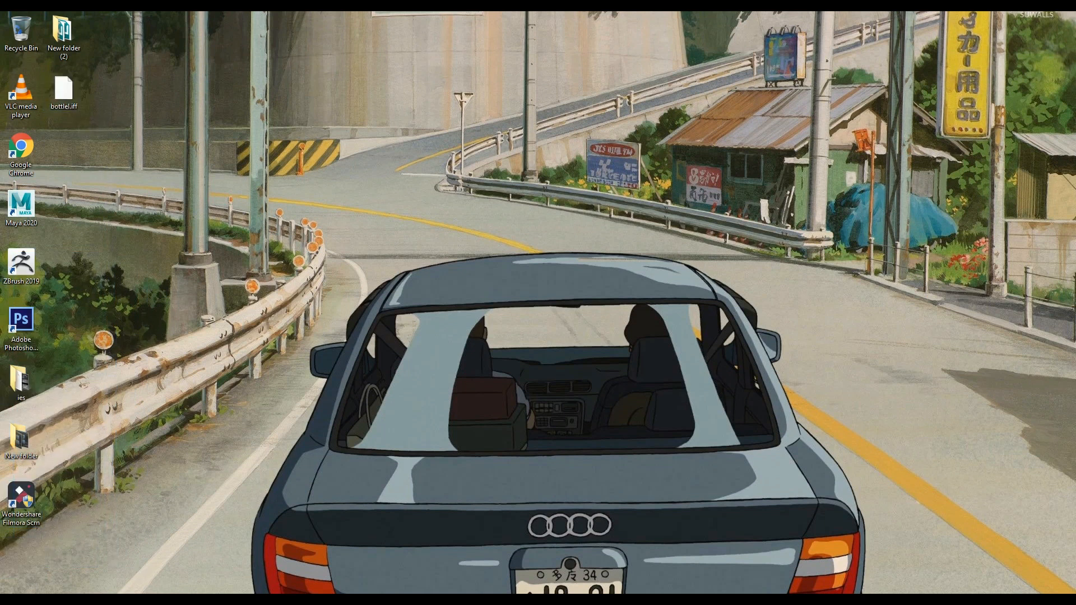
{"action": "left_click", "coordinate": [231, 543]}
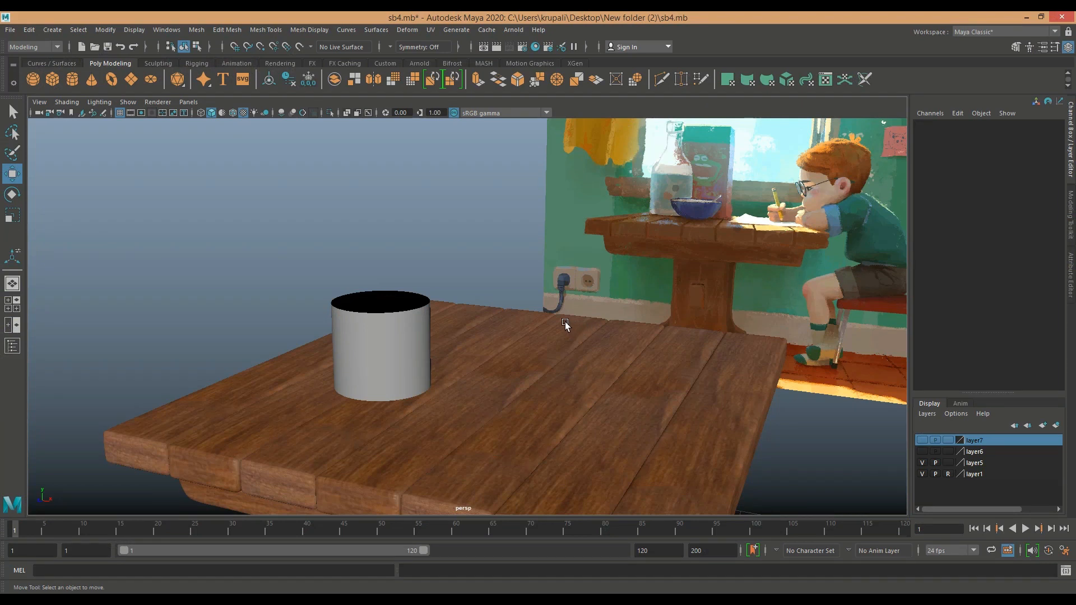
Put the side-wall piece on a new display layer and hide that layer.
{"action": "scroll", "coordinate": [565, 322], "scroll_direction": "down", "scroll_amount": 2}
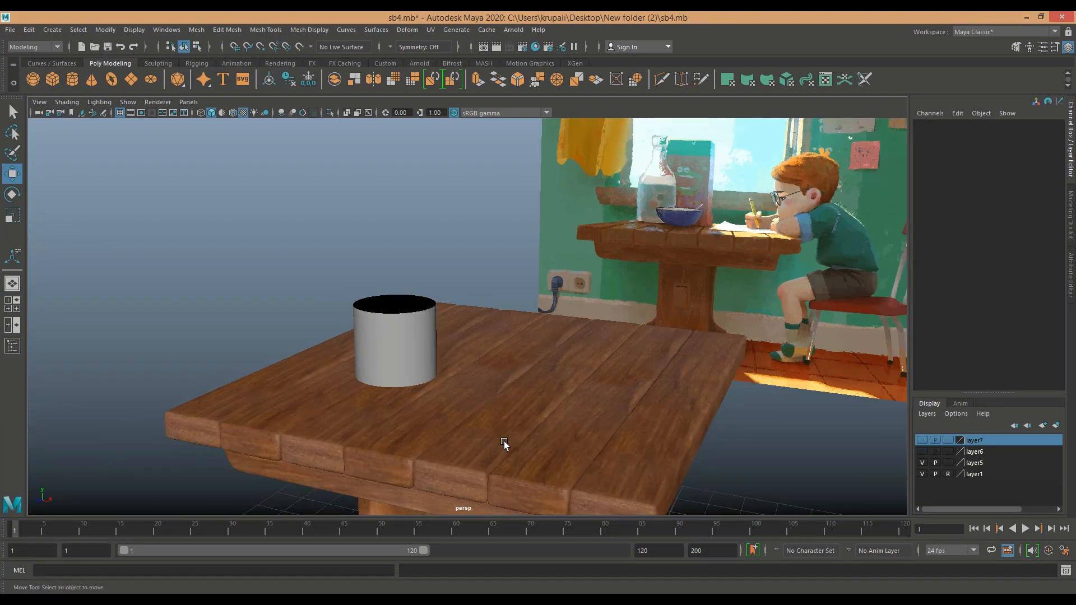
{"action": "left_click_drag", "start_coordinate": [504, 444], "coordinate": [516, 440], "text": "alt"}
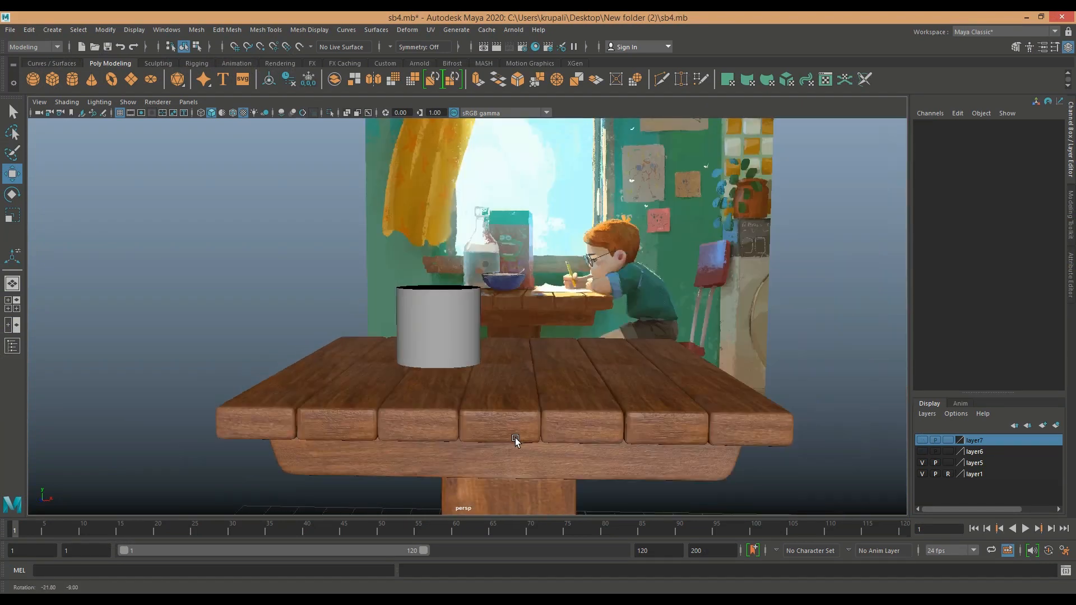
{"action": "left_click", "coordinate": [925, 444]}
{"action": "left_click", "coordinate": [923, 441]}
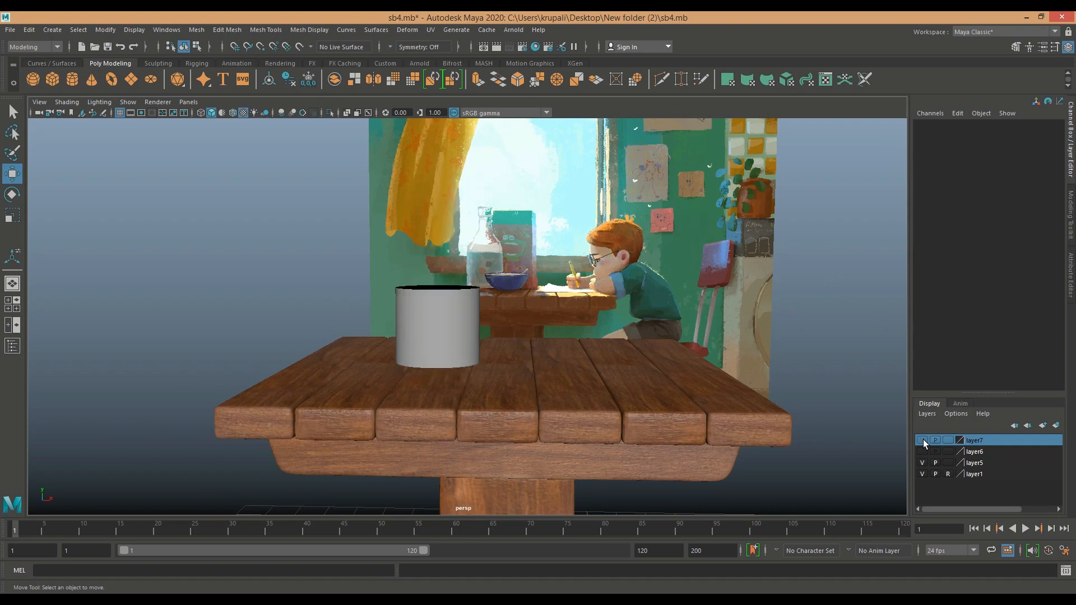
{"action": "left_click", "coordinate": [445, 345]}
{"action": "left_click", "coordinate": [1056, 425]}
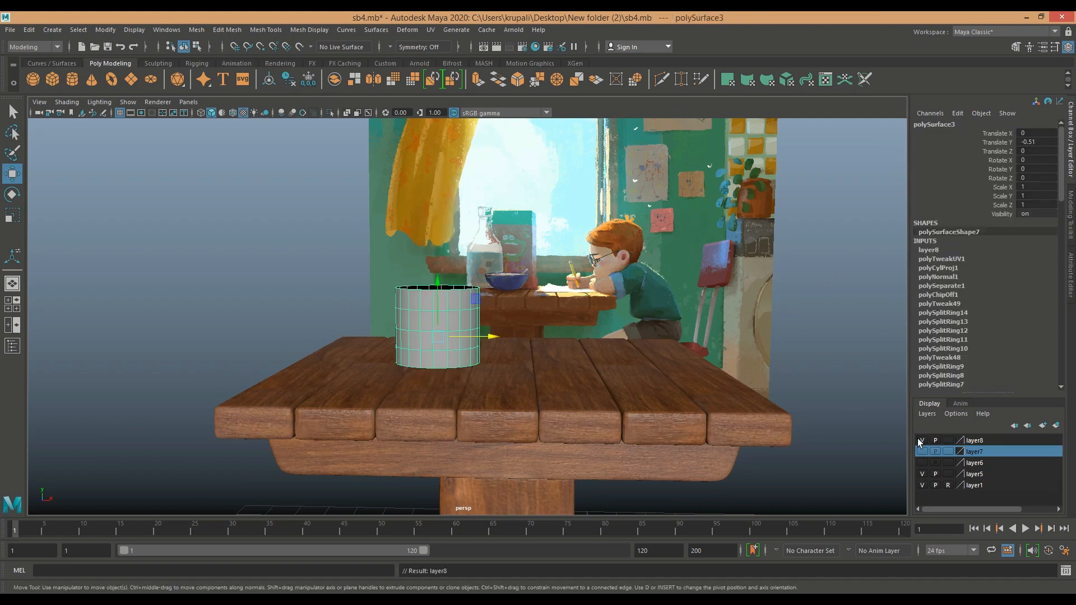
{"action": "left_click", "coordinate": [922, 440]}
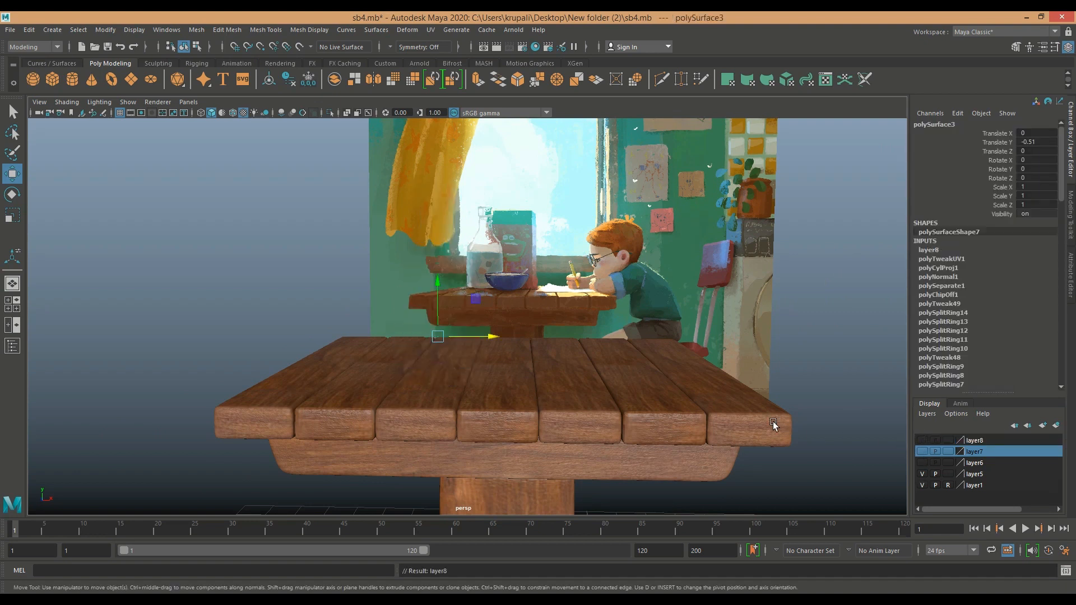
Hide the table's layer5 and show the bottle's layer7, keeping the reference painting visible.
{"action": "left_click", "coordinate": [922, 474]}
{"action": "left_click", "coordinate": [922, 485]}
{"action": "left_click", "coordinate": [923, 485]}
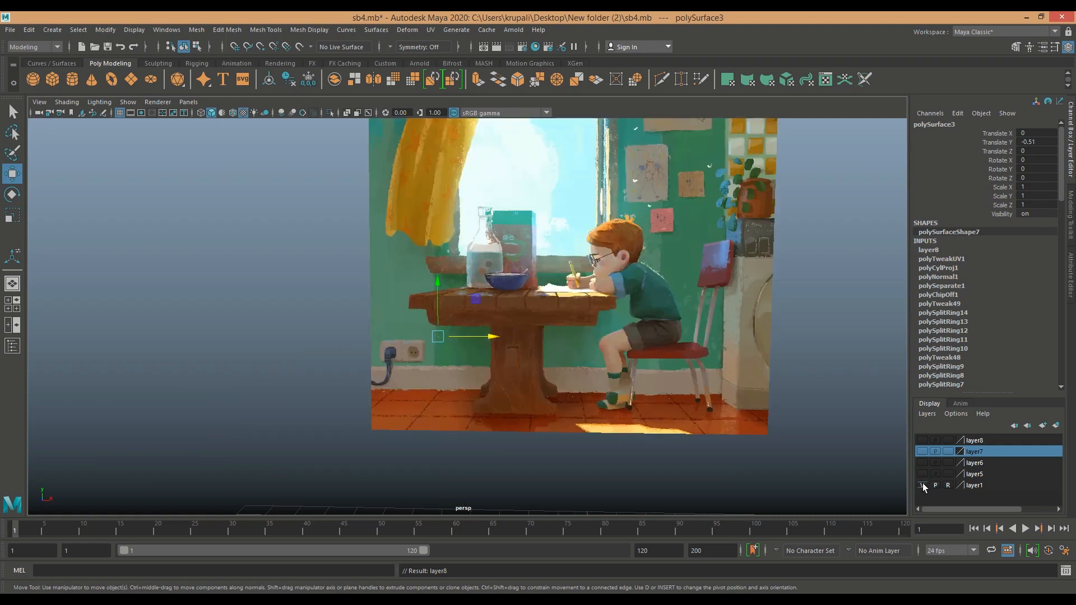
{"action": "left_click", "coordinate": [922, 440]}
{"action": "left_click", "coordinate": [922, 441]}
{"action": "left_click", "coordinate": [922, 451]}
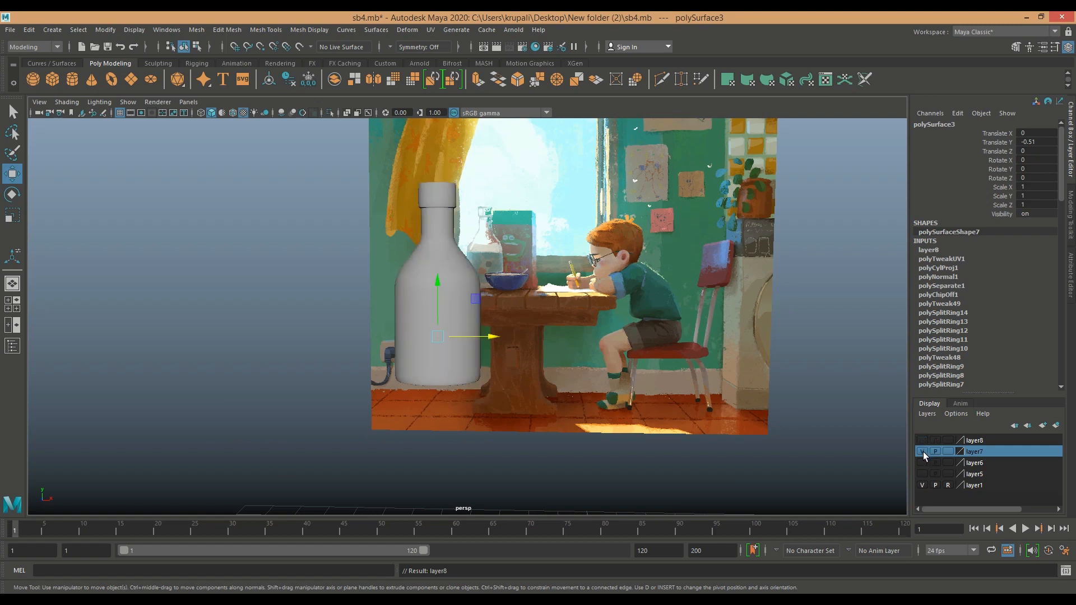
Create a polygon cylinder and centre it on the bottle in the top view, at about X -3.972, Z -0.017.
{"action": "left_click", "coordinate": [12, 304]}
{"action": "key", "text": "space"}
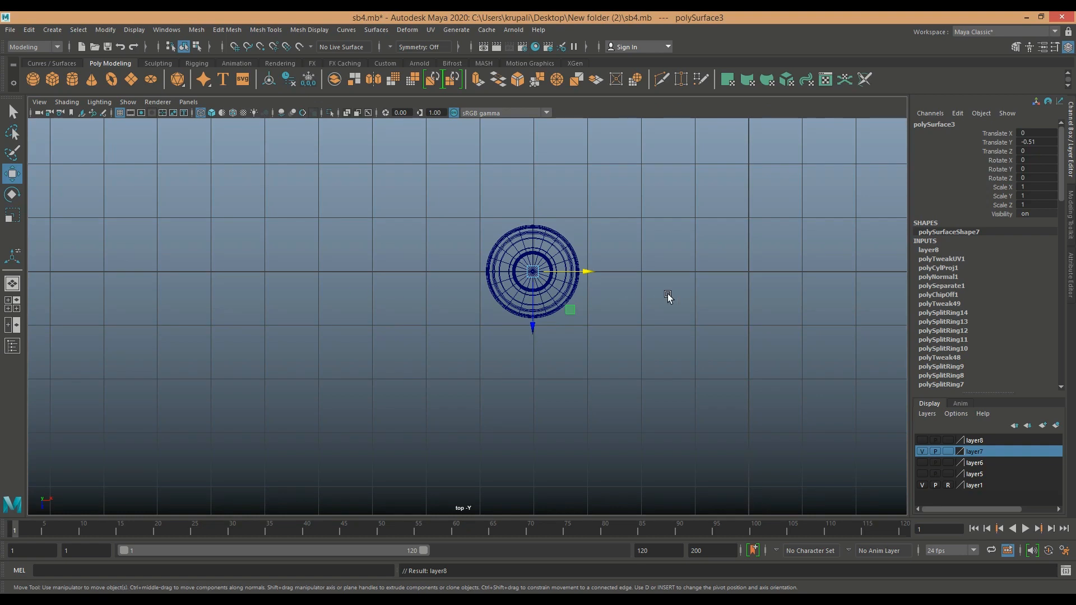
{"action": "scroll", "coordinate": [670, 298], "scroll_direction": "up", "scroll_amount": 4}
{"action": "middle_click_drag", "start_coordinate": [749, 304], "coordinate": [597, 318], "text": "alt"}
{"action": "scroll", "coordinate": [596, 313], "scroll_direction": "up", "scroll_amount": 3}
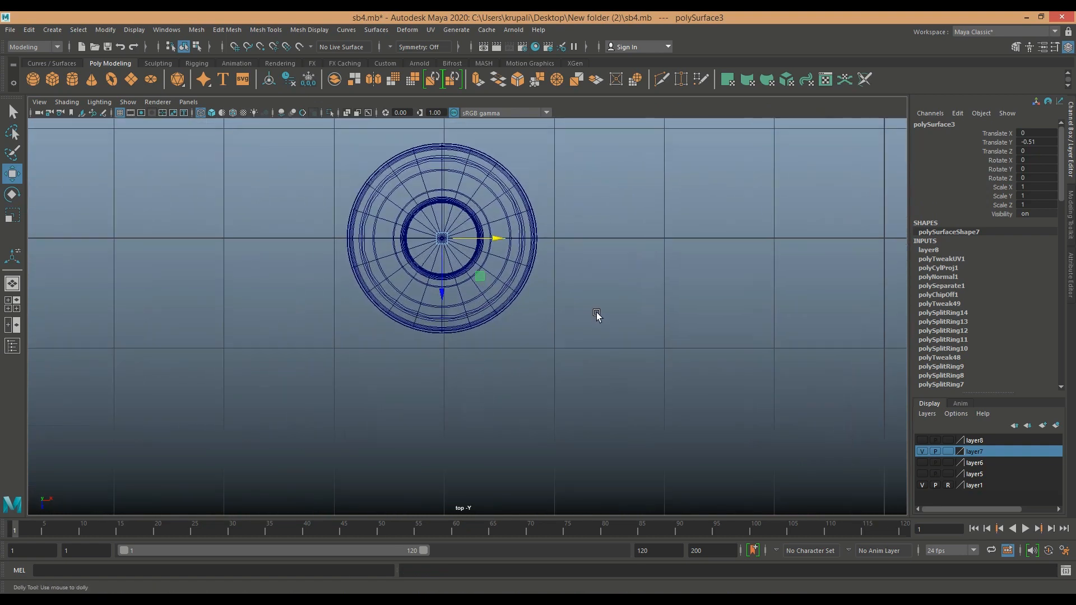
{"action": "left_click", "coordinate": [502, 300]}
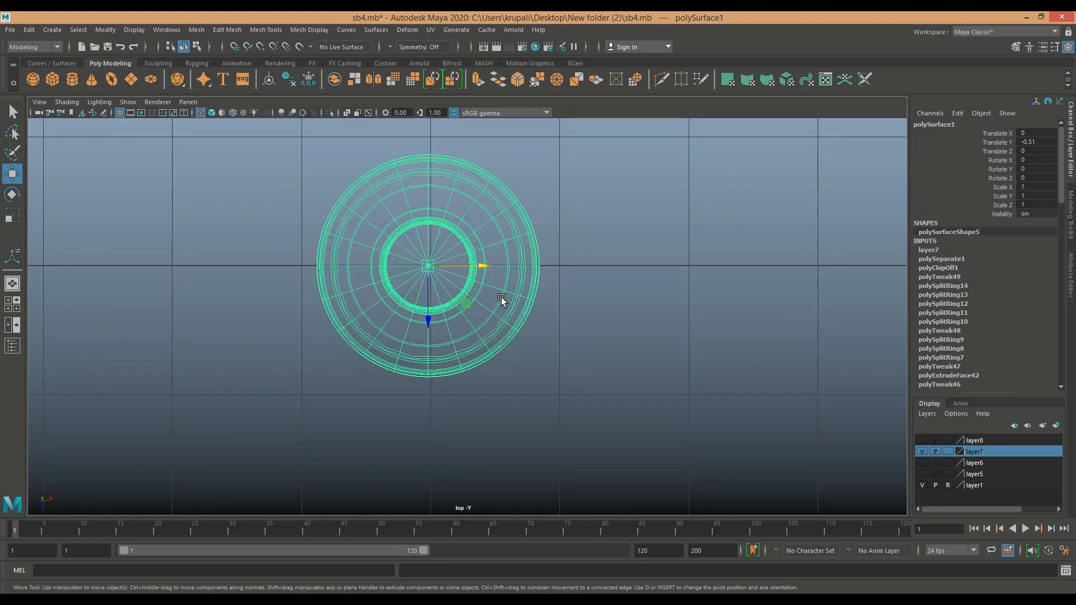
{"action": "scroll", "coordinate": [647, 305], "scroll_direction": "up", "scroll_amount": 2}
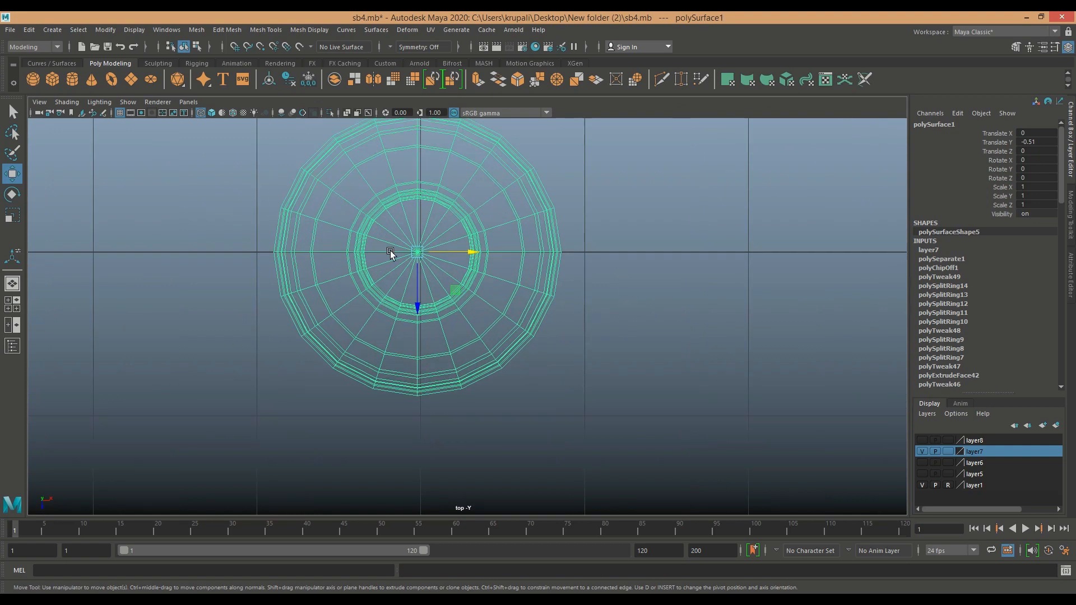
{"action": "left_click", "coordinate": [72, 79]}
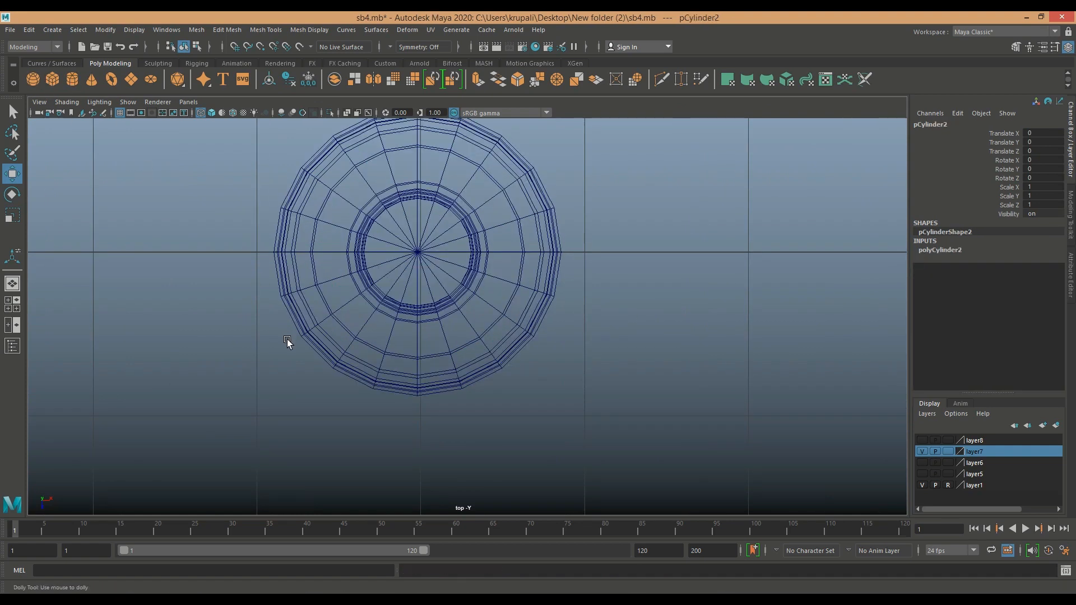
{"action": "scroll", "coordinate": [506, 357], "scroll_direction": "down", "scroll_amount": 5}
{"action": "left_click_drag", "start_coordinate": [588, 307], "coordinate": [460, 306]}
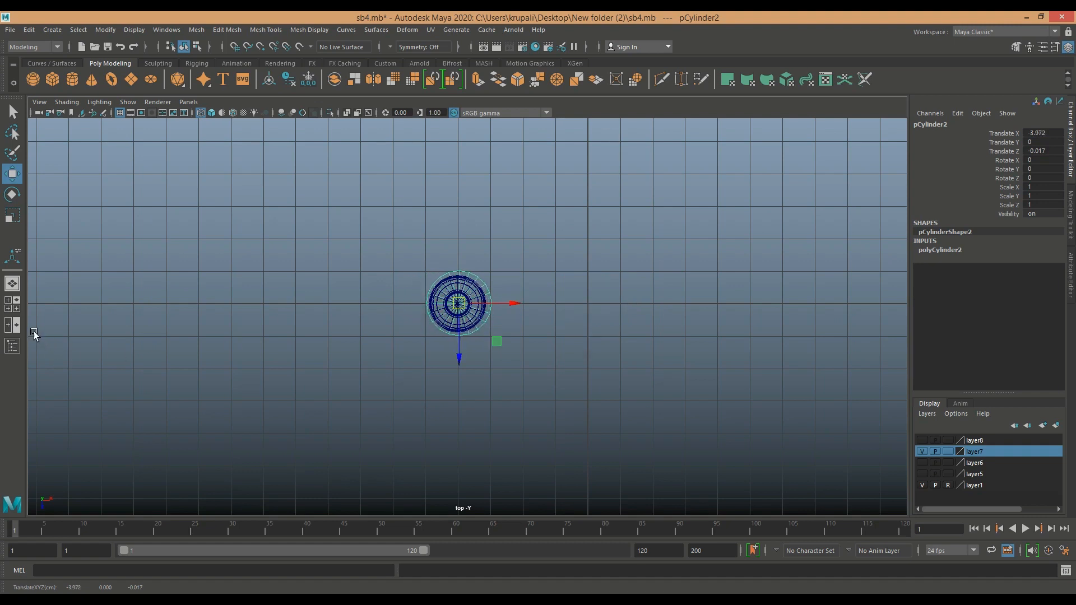
Raise the cylinder into the bottle's lower body in the front view, at about Y 7.386, and scale it uniformly to about 0.786.
{"action": "left_click", "coordinate": [12, 304]}
{"action": "scroll", "coordinate": [595, 439], "scroll_direction": "down", "scroll_amount": 3}
{"action": "left_click_drag", "start_coordinate": [685, 433], "coordinate": [686, 377]}
{"action": "key", "text": "space"}
{"action": "scroll", "coordinate": [545, 465], "scroll_direction": "up", "scroll_amount": 3}
{"action": "scroll", "coordinate": [562, 443], "scroll_direction": "up", "scroll_amount": 1}
{"action": "middle_click_drag", "start_coordinate": [463, 479], "coordinate": [521, 368], "text": "alt"}
{"action": "left_click_drag", "start_coordinate": [429, 343], "coordinate": [429, 368]}
{"action": "key", "text": "r"}
{"action": "key", "text": "w"}
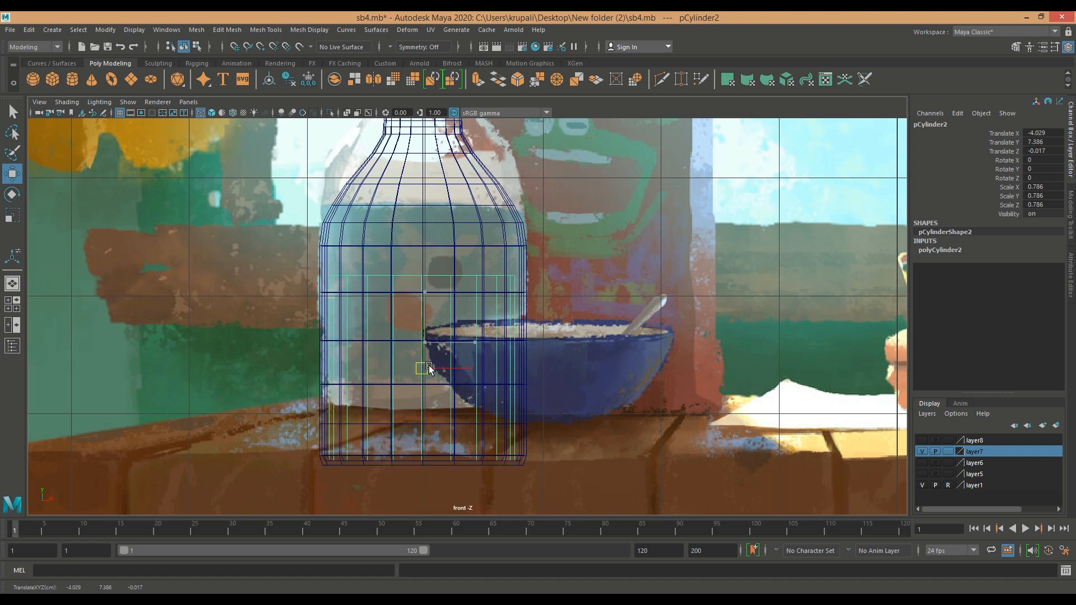
Scale the cylinder's bottom ring of vertices to fit inside the bottle's base.
{"action": "scroll", "coordinate": [556, 409], "scroll_direction": "up", "scroll_amount": 4}
{"action": "middle_click_drag", "start_coordinate": [601, 418], "coordinate": [617, 231], "text": "alt"}
{"action": "scroll", "coordinate": [576, 320], "scroll_direction": "up", "scroll_amount": 2}
{"action": "scroll", "coordinate": [576, 319], "scroll_direction": "up", "scroll_amount": 1}
{"action": "middle_click_drag", "start_coordinate": [647, 359], "coordinate": [665, 420], "text": "alt"}
{"action": "scroll", "coordinate": [531, 419], "scroll_direction": "up", "scroll_amount": 1}
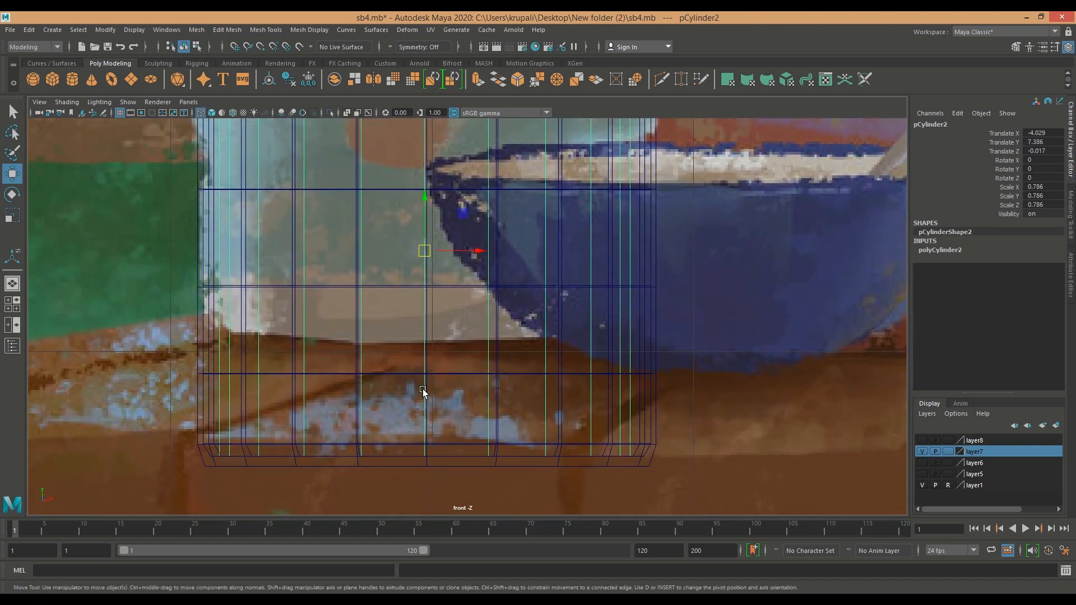
{"action": "right_click_drag", "start_coordinate": [408, 322], "coordinate": [355, 308]}
{"action": "left_click_drag", "start_coordinate": [214, 449], "coordinate": [643, 460]}
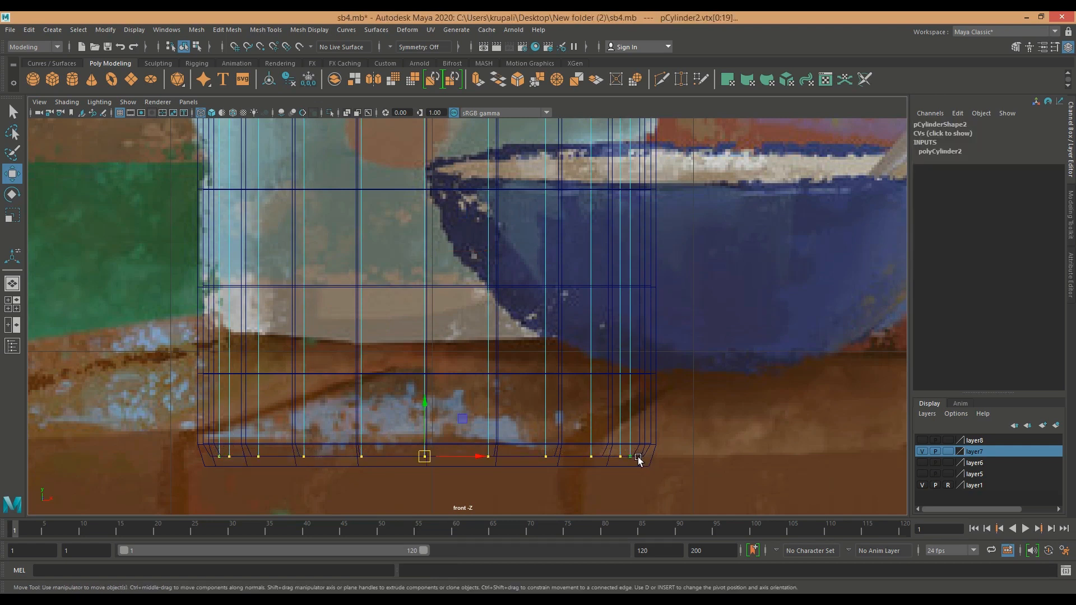
{"action": "key", "text": "r"}
{"action": "left_click_drag", "start_coordinate": [422, 455], "coordinate": [433, 457]}
Lower the cylinder's top vertices to about Y 6.650, flattening it into a thin disc in the bottle's base.
{"action": "scroll", "coordinate": [683, 426], "scroll_direction": "down", "scroll_amount": 9}
{"action": "scroll", "coordinate": [535, 300], "scroll_direction": "up", "scroll_amount": 2}
{"action": "left_click_drag", "start_coordinate": [550, 286], "coordinate": [327, 217]}
{"action": "scroll", "coordinate": [545, 293], "scroll_direction": "up", "scroll_amount": 2}
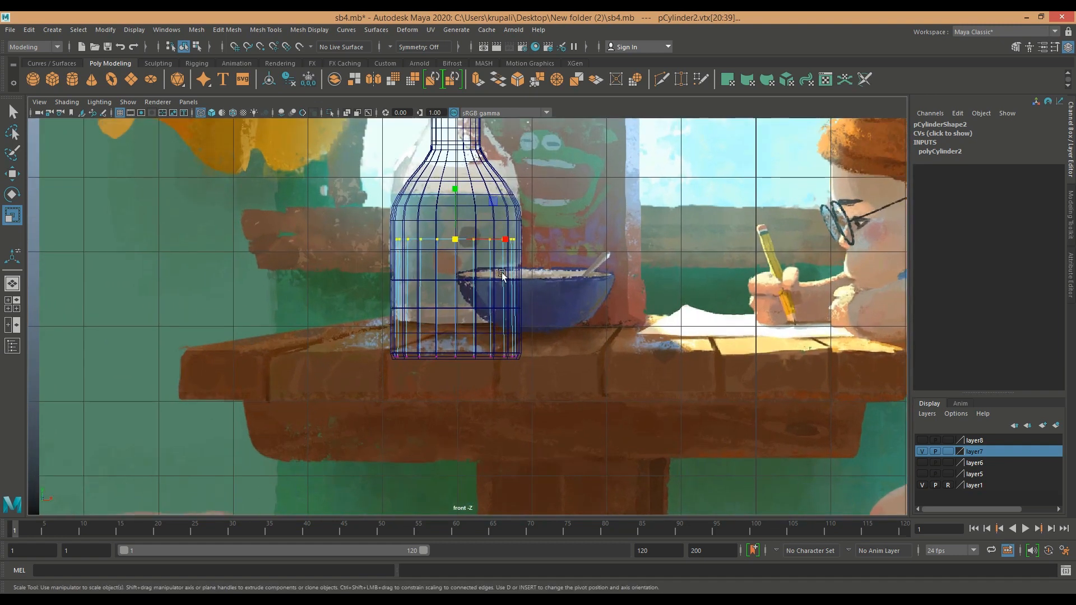
{"action": "key", "text": "w"}
{"action": "left_click_drag", "start_coordinate": [440, 182], "coordinate": [440, 319]}
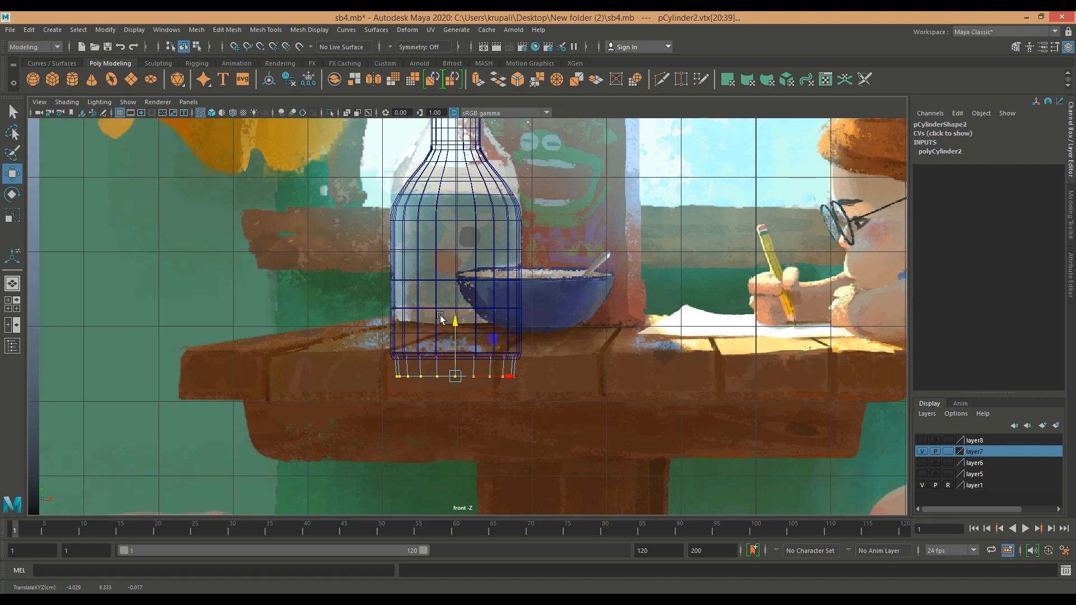
{"action": "scroll", "coordinate": [595, 374], "scroll_direction": "up", "scroll_amount": 5}
{"action": "left_click_drag", "start_coordinate": [434, 427], "coordinate": [430, 379]}
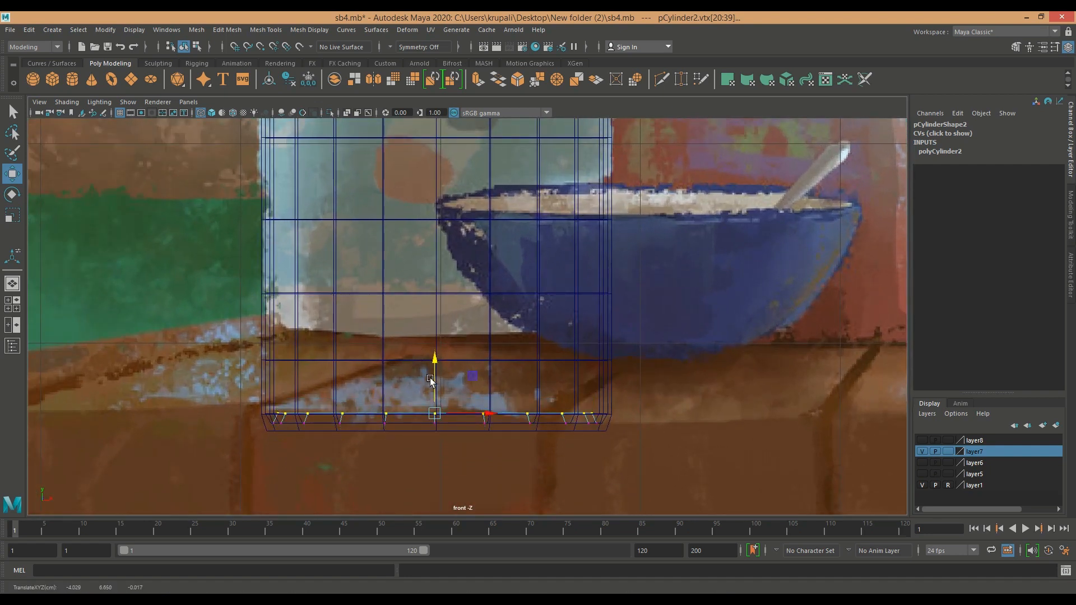
Scale the disc's upper and lower vertex rings to follow the tapered outline of the bottle's base.
{"action": "scroll", "coordinate": [445, 383], "scroll_direction": "up", "scroll_amount": 2}
{"action": "scroll", "coordinate": [446, 385], "scroll_direction": "up", "scroll_amount": 2}
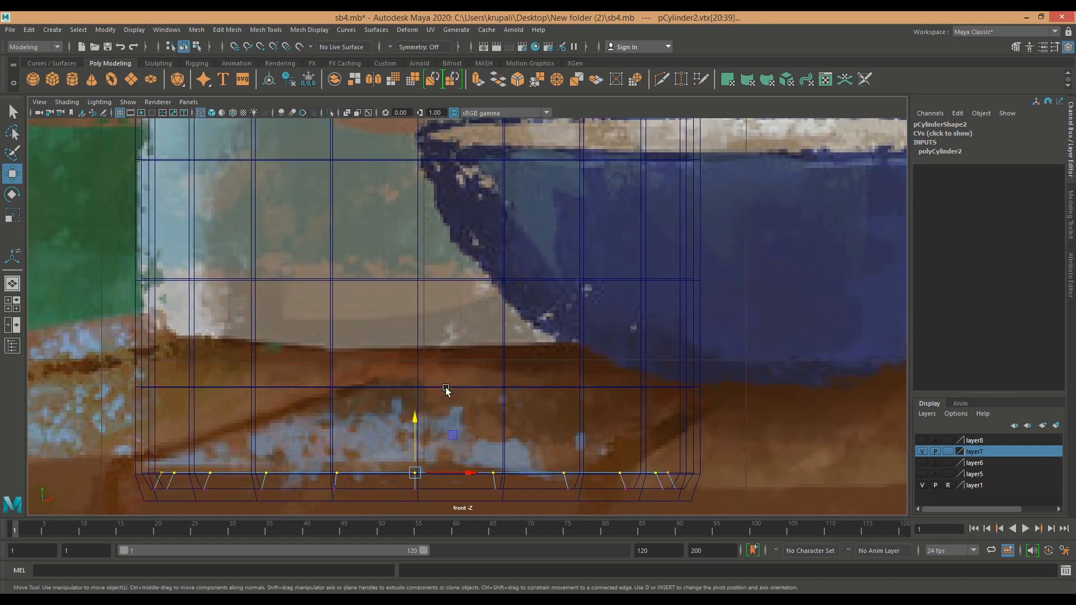
{"action": "key", "text": "r"}
{"action": "left_click_drag", "start_coordinate": [413, 474], "coordinate": [448, 477]}
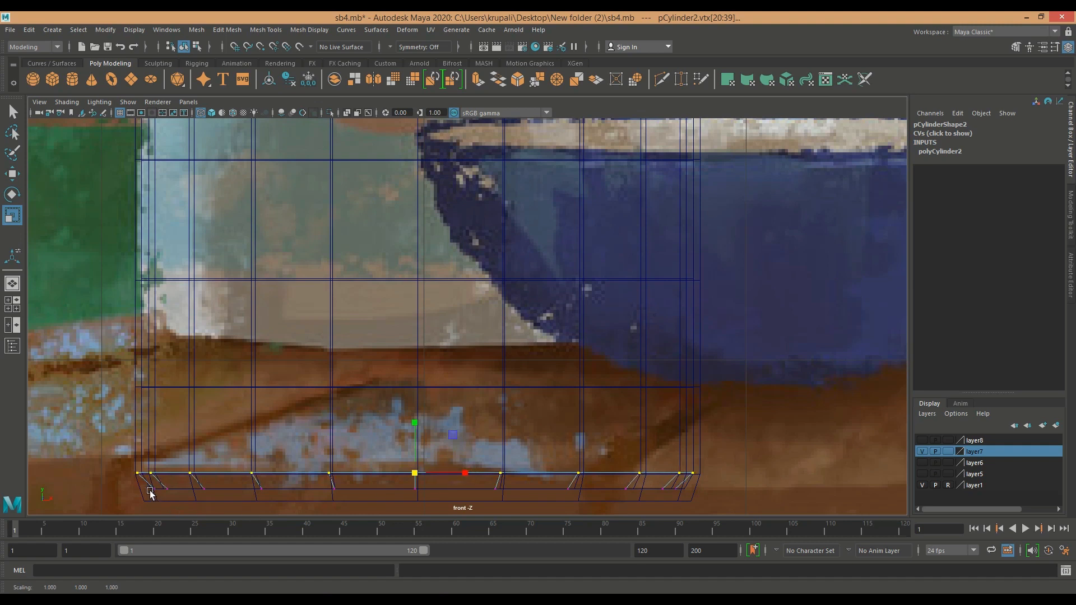
{"action": "left_click_drag", "start_coordinate": [149, 487], "coordinate": [684, 512]}
{"action": "left_click_drag", "start_coordinate": [417, 492], "coordinate": [429, 498]}
{"action": "left_click_drag", "start_coordinate": [124, 455], "coordinate": [711, 478]}
{"action": "left_click_drag", "start_coordinate": [413, 474], "coordinate": [410, 475]}
Nudge the vertices at the disc's left end along X to fit inside the bottle wall.
{"action": "scroll", "coordinate": [303, 448], "scroll_direction": "up", "scroll_amount": 3}
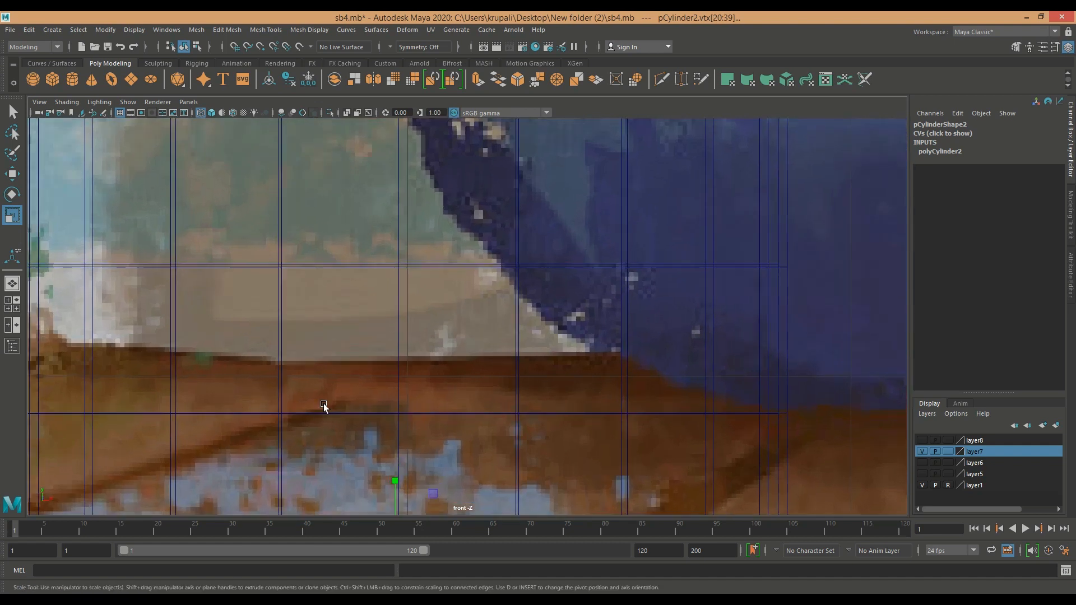
{"action": "middle_click_drag", "start_coordinate": [324, 406], "coordinate": [499, 132], "text": "alt"}
{"action": "scroll", "coordinate": [291, 274], "scroll_direction": "up", "scroll_amount": 2}
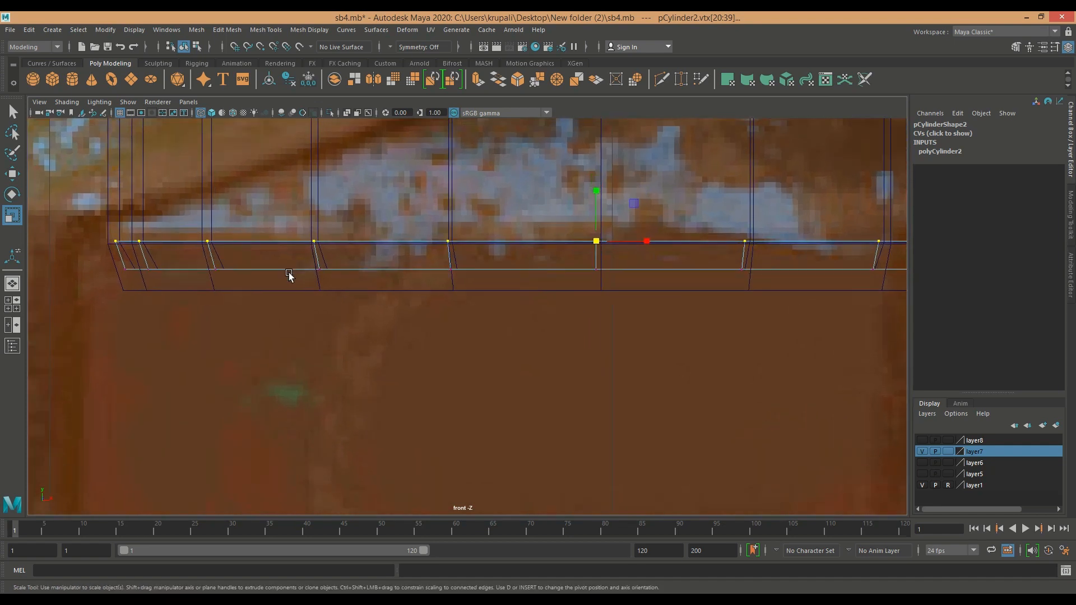
{"action": "key", "text": "w"}
{"action": "left_click", "coordinate": [148, 265]}
{"action": "left_click_drag", "start_coordinate": [202, 269], "coordinate": [176, 240]}
{"action": "left_click", "coordinate": [139, 242]}
{"action": "left_click", "coordinate": [114, 238]}
{"action": "left_click", "coordinate": [126, 270]}
{"action": "left_click", "coordinate": [120, 240]}
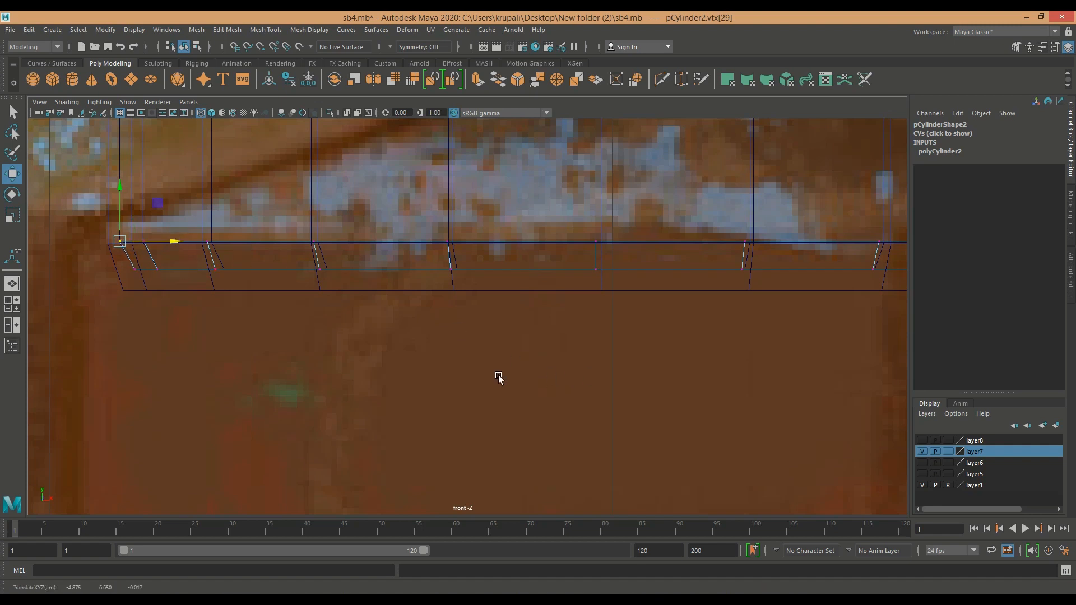
Shift the upper vertices at the disc's right end outward along X toward the bottle wall.
{"action": "middle_click_drag", "start_coordinate": [538, 376], "coordinate": [307, 388], "text": "alt"}
{"action": "middle_click_drag", "start_coordinate": [432, 383], "coordinate": [278, 386], "text": "alt"}
{"action": "scroll", "coordinate": [730, 363], "scroll_direction": "up", "scroll_amount": 2}
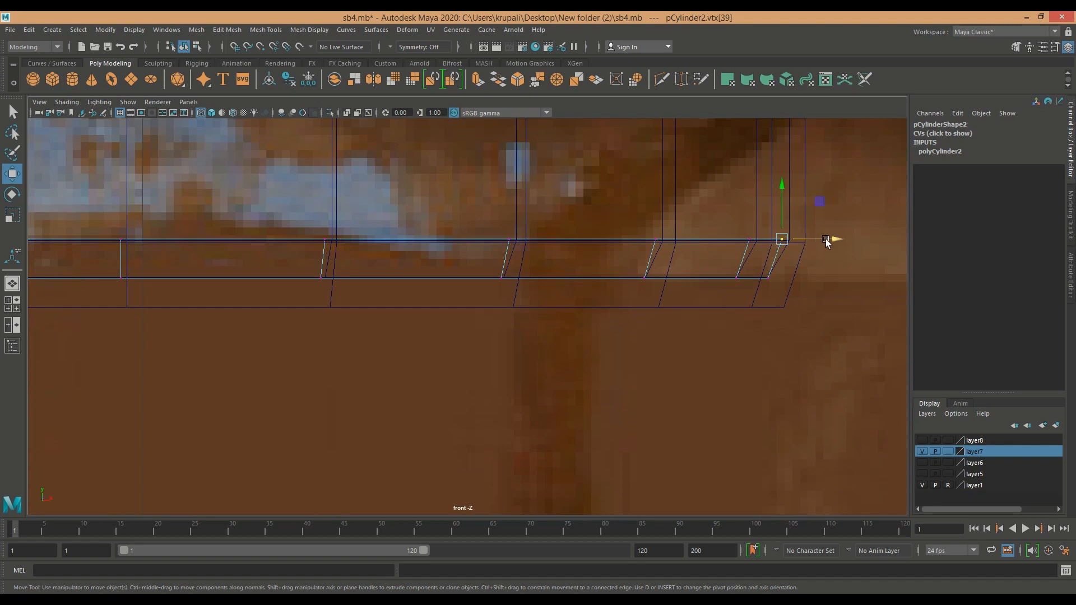
{"action": "left_click_drag", "start_coordinate": [838, 240], "coordinate": [840, 240]}
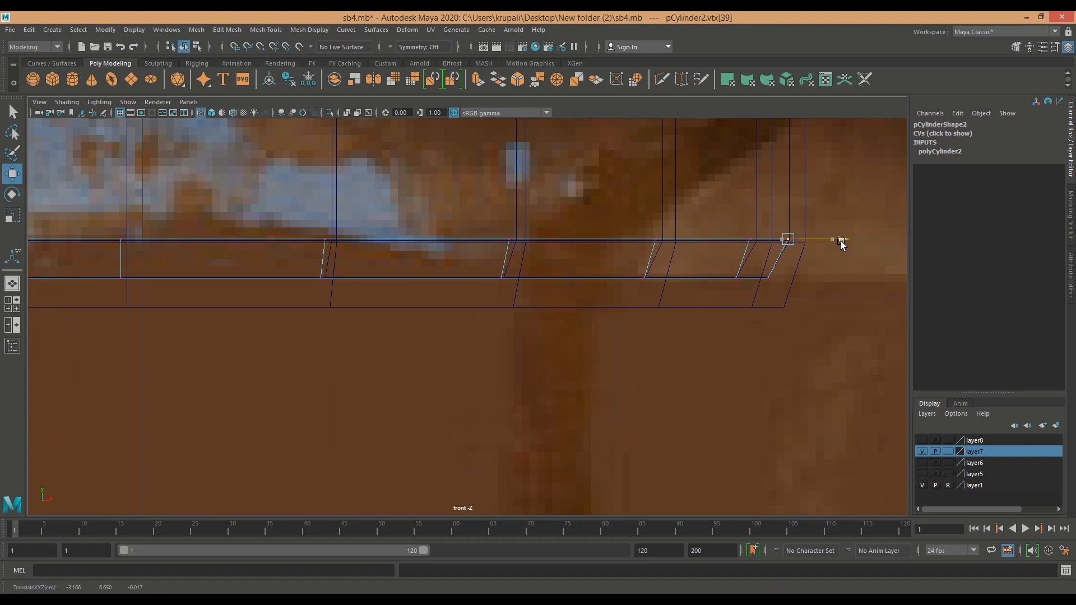
{"action": "left_click", "coordinate": [749, 240]}
{"action": "left_click_drag", "start_coordinate": [813, 240], "coordinate": [816, 241]}
Extrude the top faces of the disc in the bottle's base and raise them to about Y 6.911.
{"action": "right_click_drag", "start_coordinate": [798, 285], "coordinate": [522, 318], "text": "alt"}
{"action": "scroll", "coordinate": [522, 319], "scroll_direction": "up", "scroll_amount": 10}
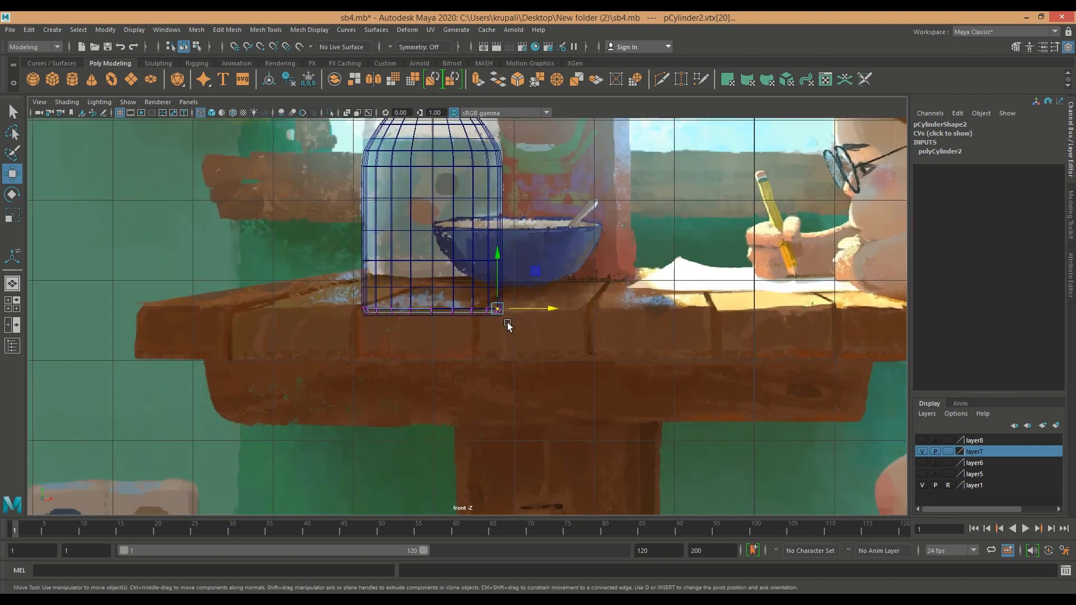
{"action": "right_click", "coordinate": [355, 293]}
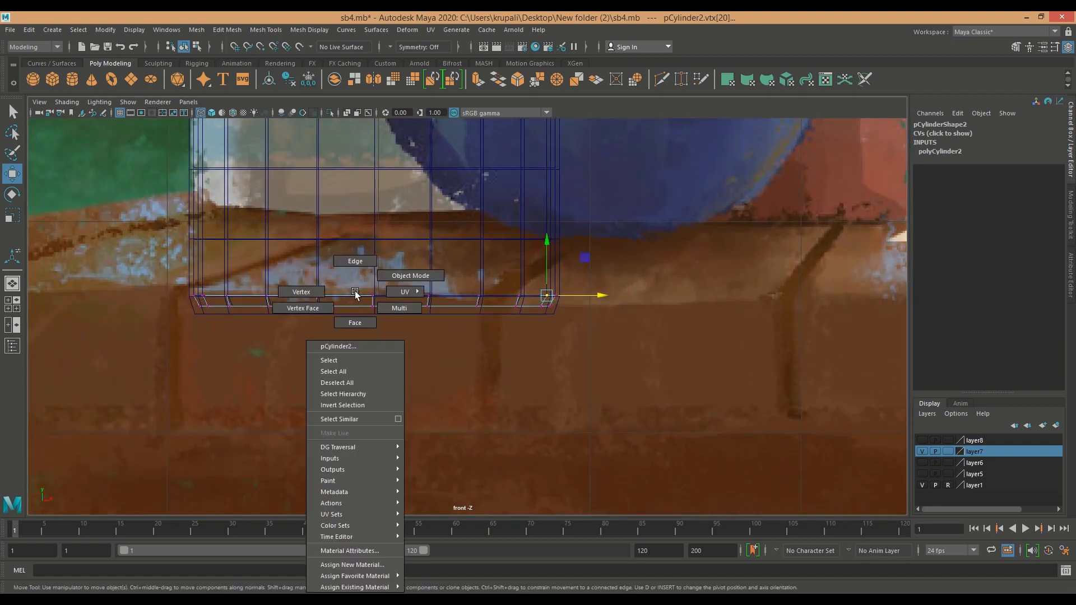
{"action": "left_click", "coordinate": [359, 317]}
{"action": "left_click_drag", "start_coordinate": [185, 284], "coordinate": [567, 302]}
{"action": "key", "text": "a"}
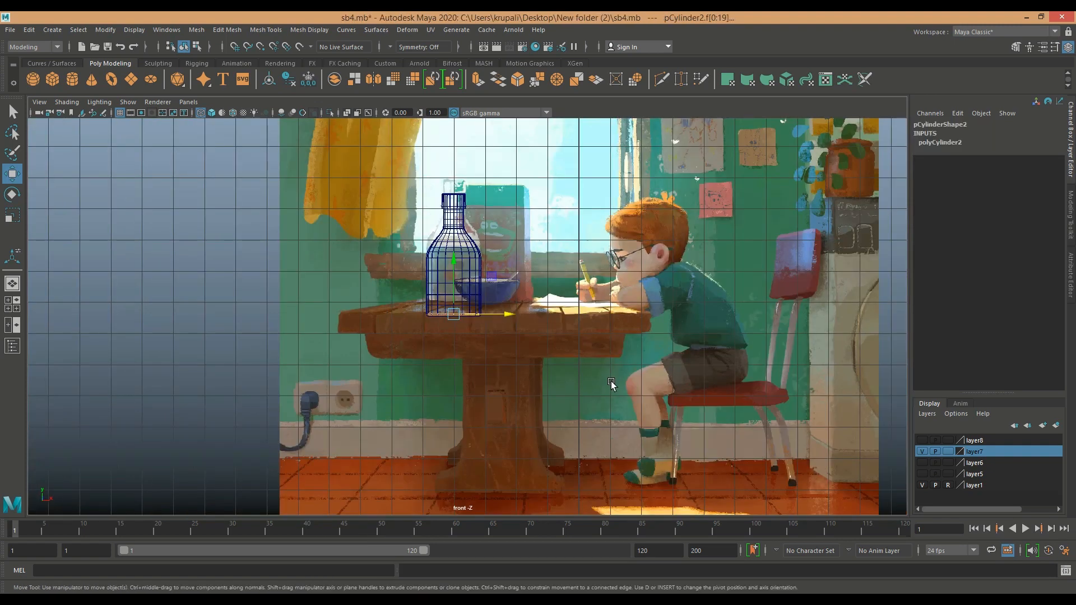
{"action": "scroll", "coordinate": [563, 362], "scroll_direction": "up", "scroll_amount": 3}
{"action": "left_click_drag", "start_coordinate": [550, 350], "coordinate": [358, 317]}
{"action": "scroll", "coordinate": [581, 349], "scroll_direction": "up", "scroll_amount": 4}
{"action": "left_click_drag", "start_coordinate": [583, 346], "coordinate": [263, 312]}
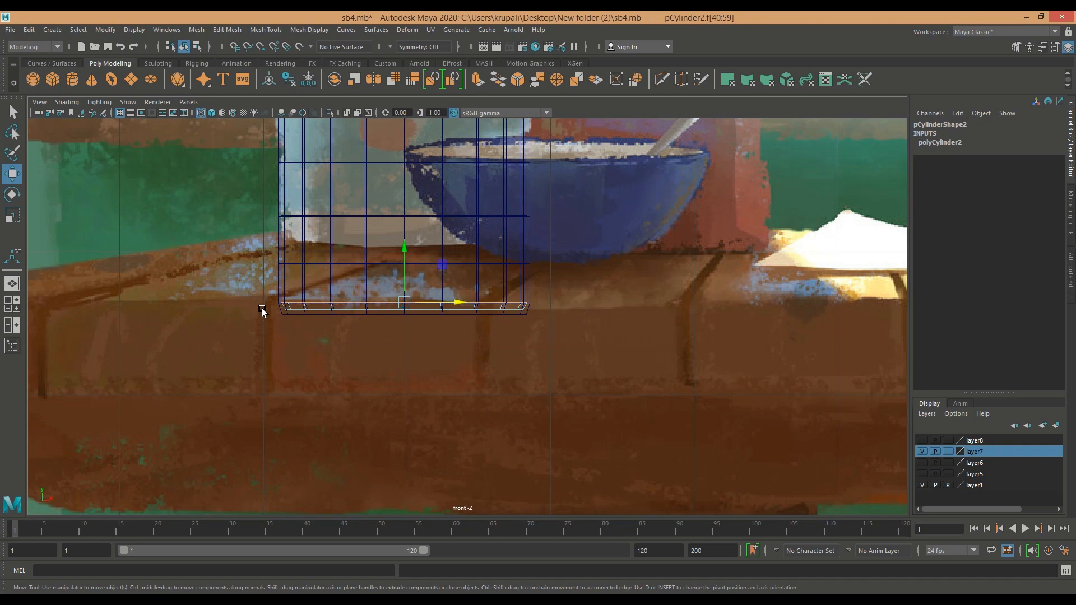
{"action": "middle_click_drag", "start_coordinate": [615, 251], "coordinate": [603, 312], "text": "alt"}
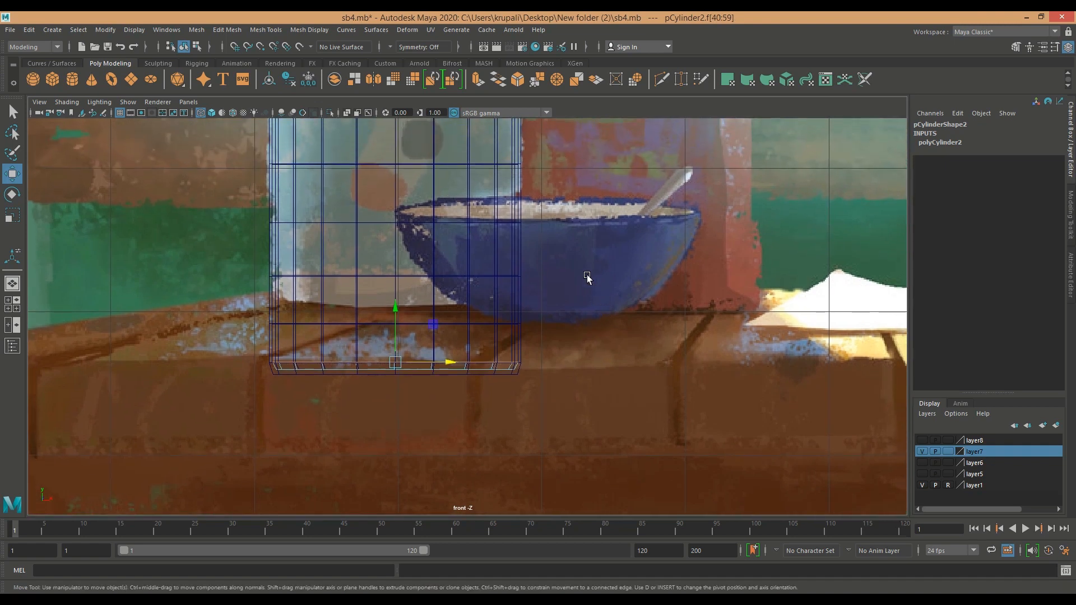
{"action": "left_click", "coordinate": [478, 80]}
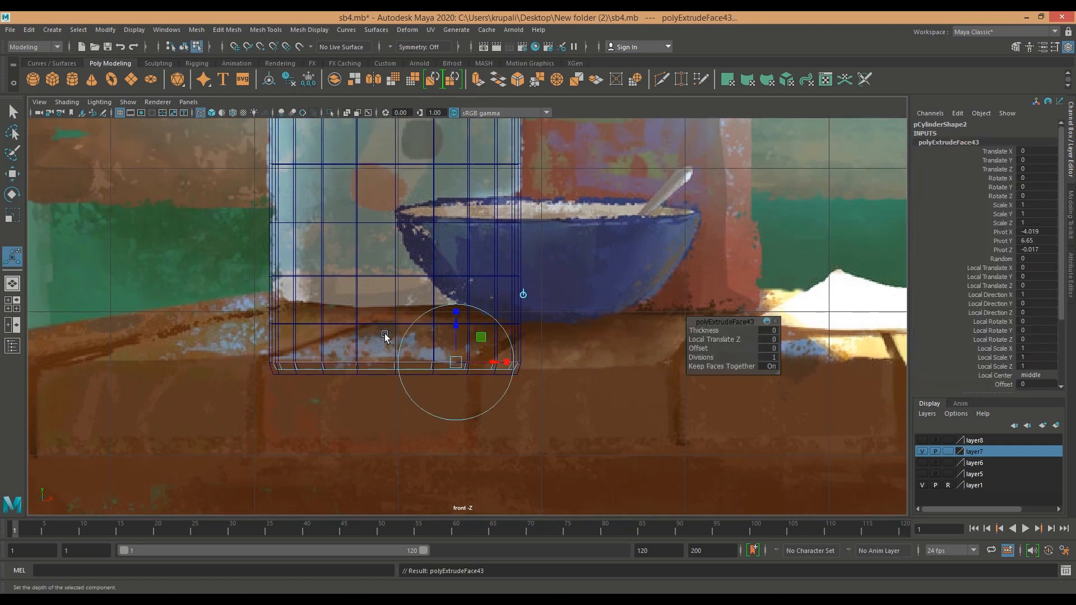
{"action": "key", "text": "w"}
{"action": "left_click_drag", "start_coordinate": [396, 305], "coordinate": [400, 216]}
Extrude the inner piece's top faces twice more, raising them to about Y 7.251 and Y 7.622.
{"action": "key", "text": "ctrl+e"}
{"action": "key", "text": "w"}
{"action": "middle_click_drag", "start_coordinate": [593, 325], "coordinate": [593, 430], "text": "alt"}
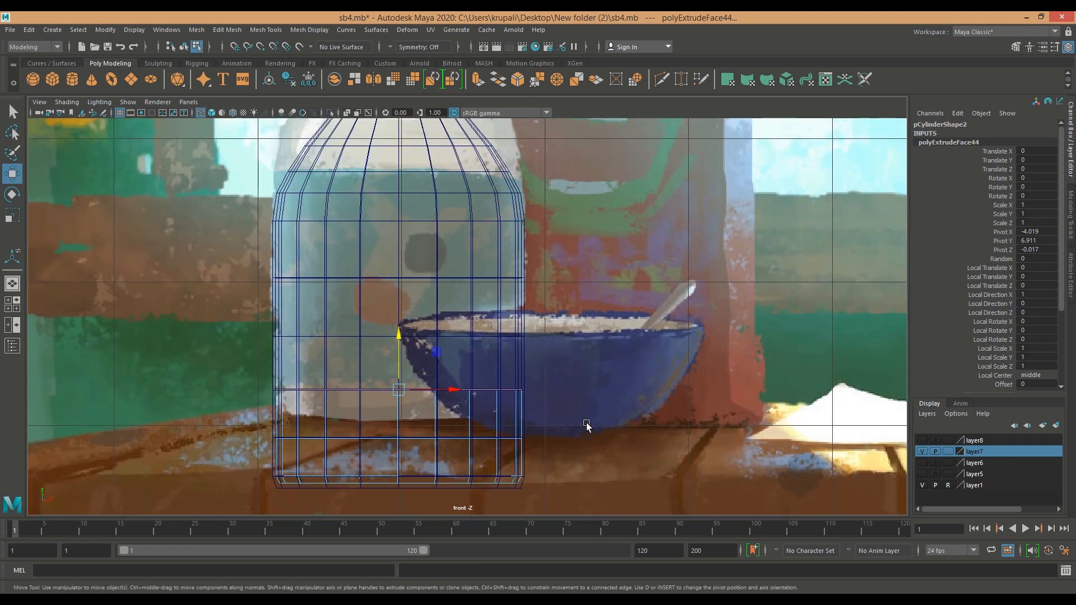
{"action": "key", "text": "ctrl+e"}
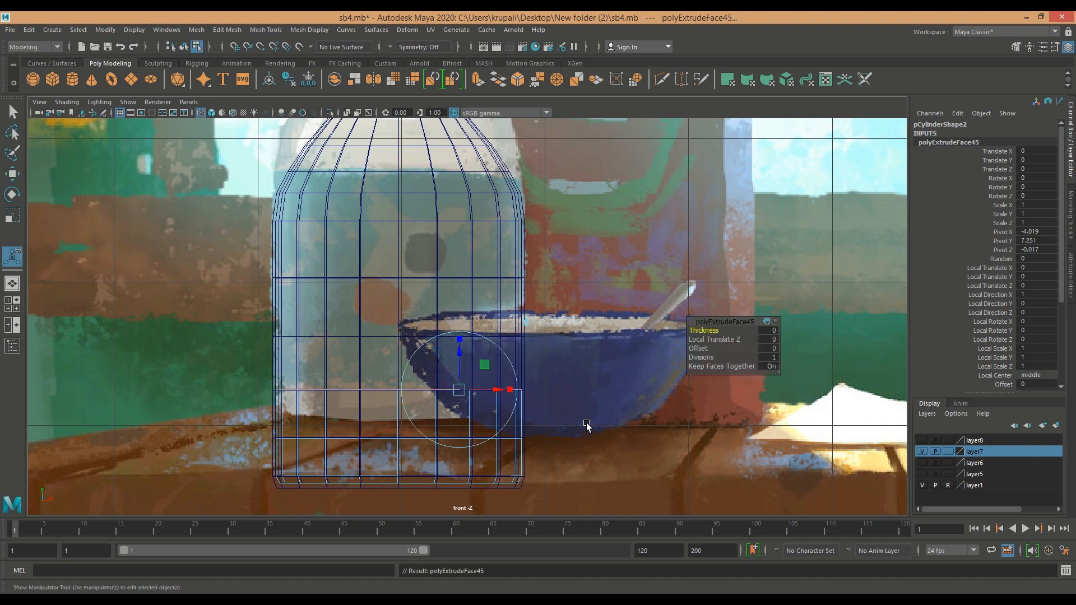
{"action": "key", "text": "w"}
{"action": "left_click_drag", "start_coordinate": [399, 324], "coordinate": [401, 284]}
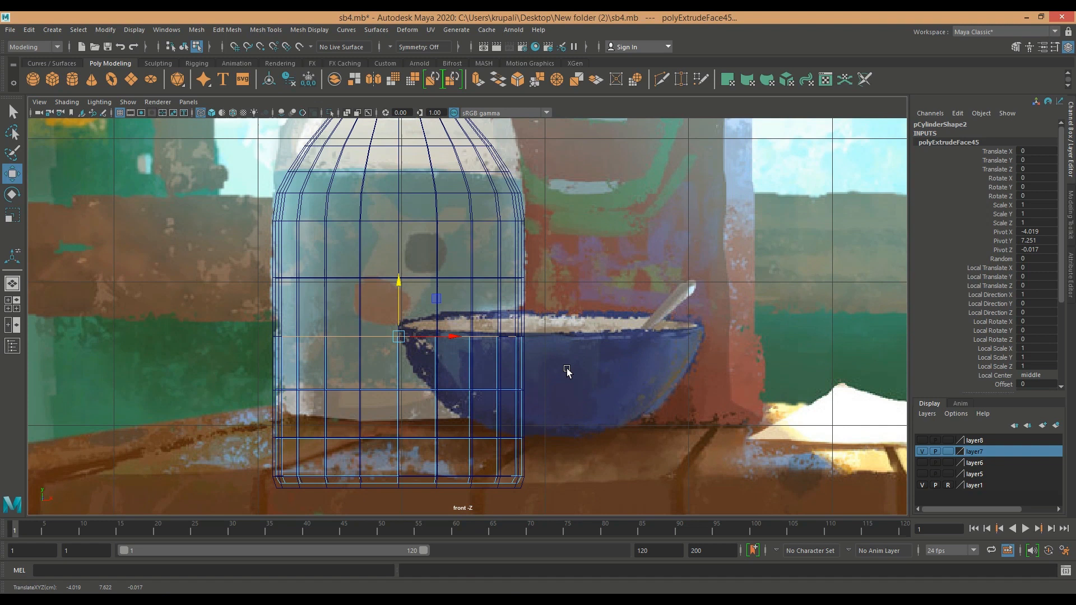
Extend the inner piece up to the bottle's shoulder with two more top-face extrusions, to about Y 8.023 and Y 8.422.
{"action": "middle_click_drag", "start_coordinate": [567, 371], "coordinate": [581, 459], "text": "alt"}
{"action": "key", "text": "ctrl+e"}
{"action": "key", "text": "w"}
{"action": "left_click_drag", "start_coordinate": [414, 367], "coordinate": [421, 307]}
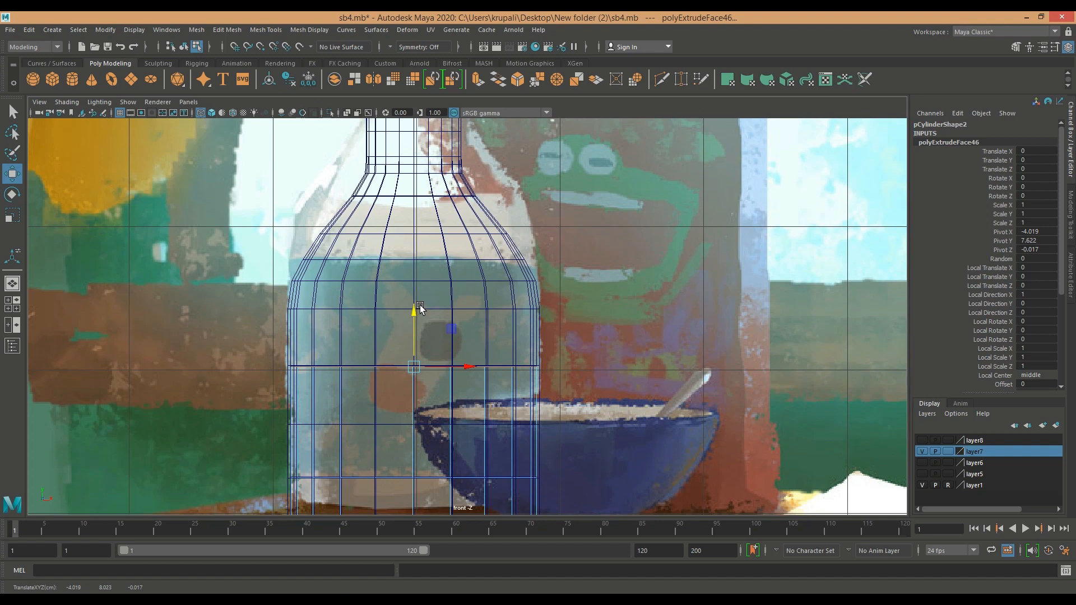
{"action": "key", "text": "ctrl+e"}
{"action": "key", "text": "w"}
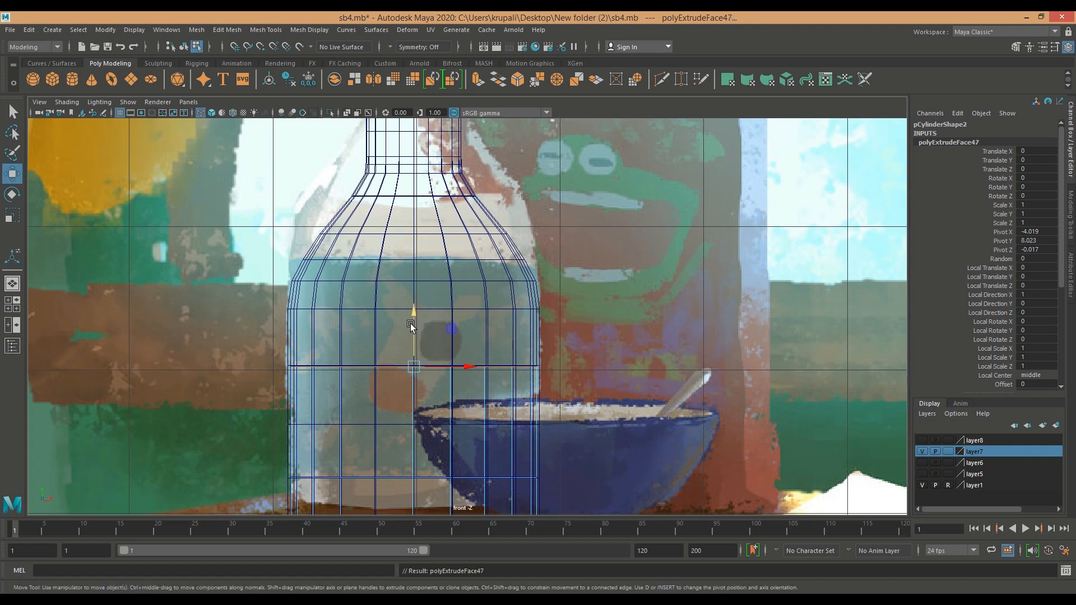
{"action": "left_click_drag", "start_coordinate": [415, 325], "coordinate": [419, 257]}
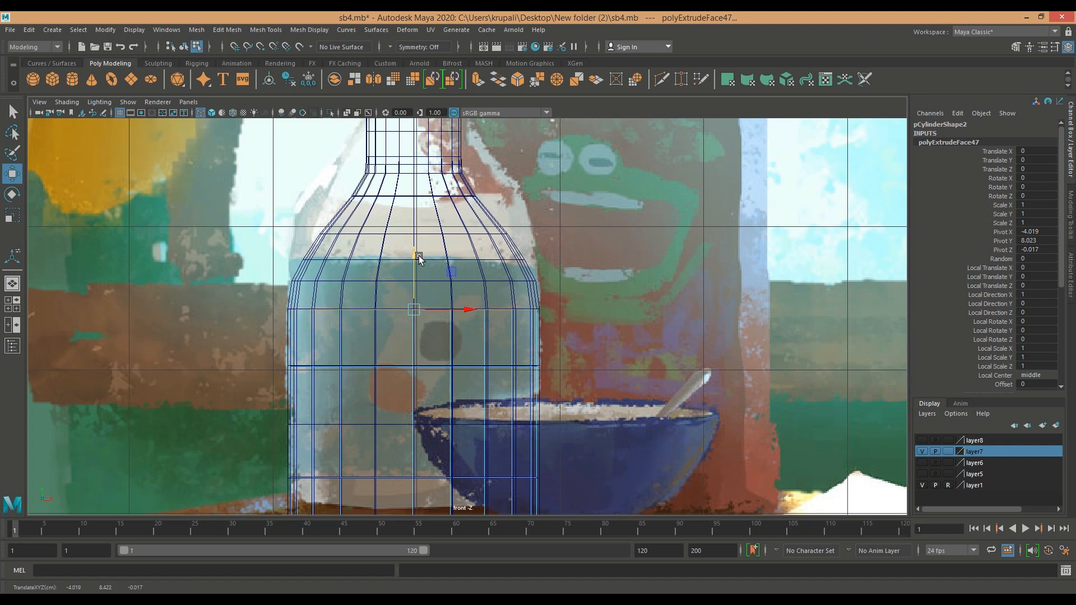
Extrude the top faces to about Y 8.619 and scale them to fit inside the lower part of the bottle's shoulder.
{"action": "key", "text": "ctrl+e"}
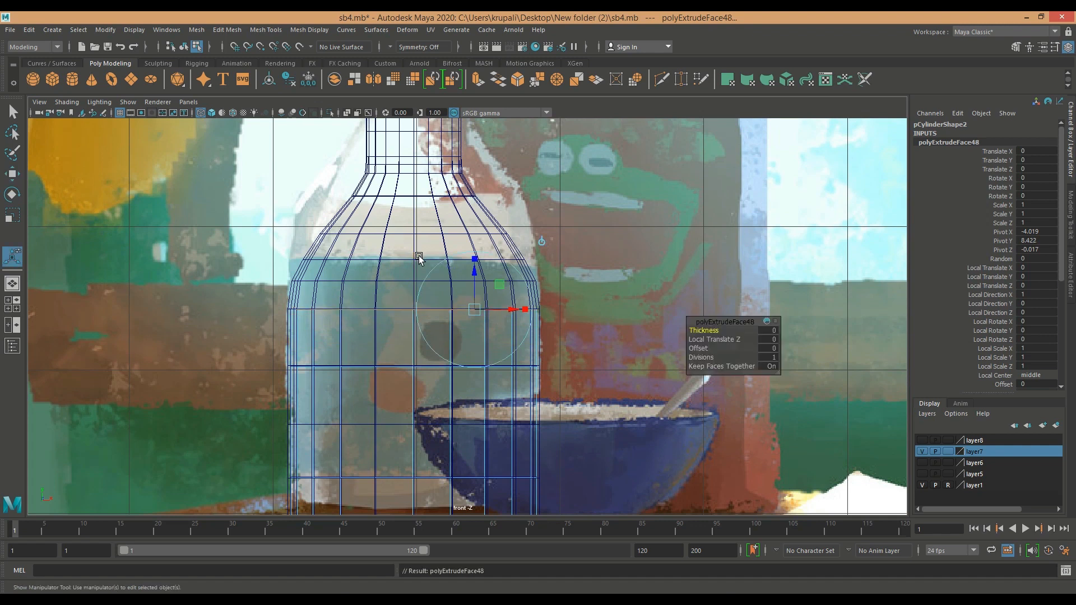
{"action": "key", "text": "w"}
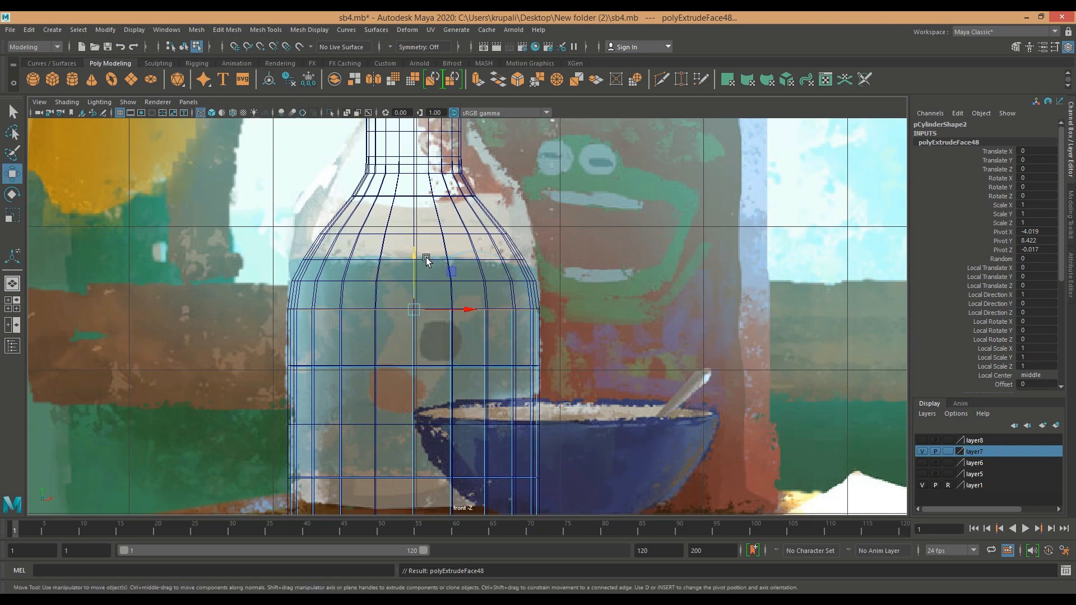
{"action": "left_click_drag", "start_coordinate": [414, 247], "coordinate": [426, 202]}
{"action": "scroll", "coordinate": [554, 280], "scroll_direction": "up", "scroll_amount": 3}
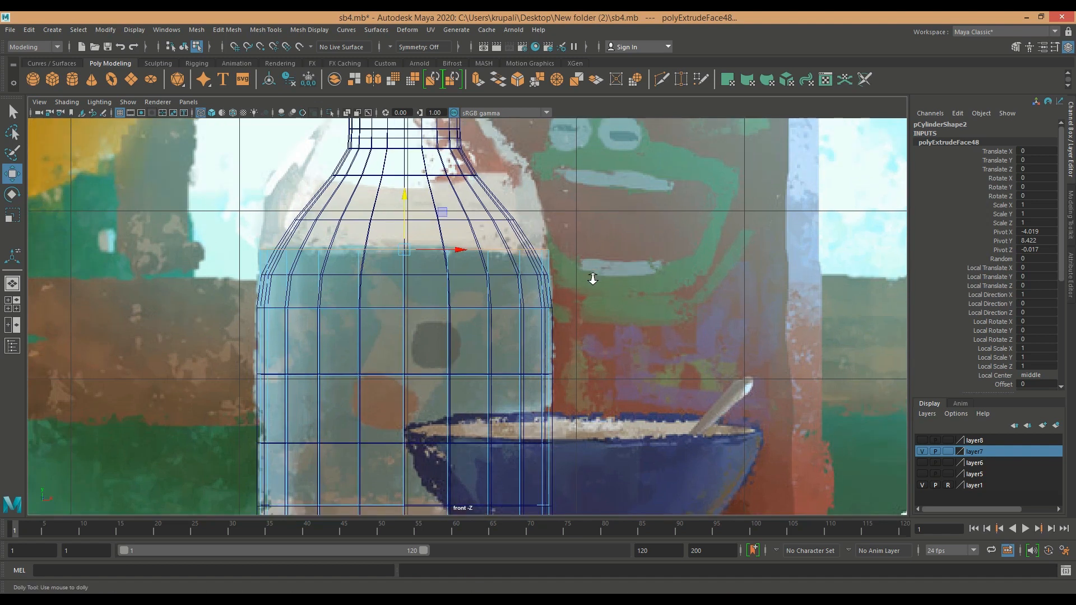
{"action": "scroll", "coordinate": [593, 280], "scroll_direction": "up", "scroll_amount": 2}
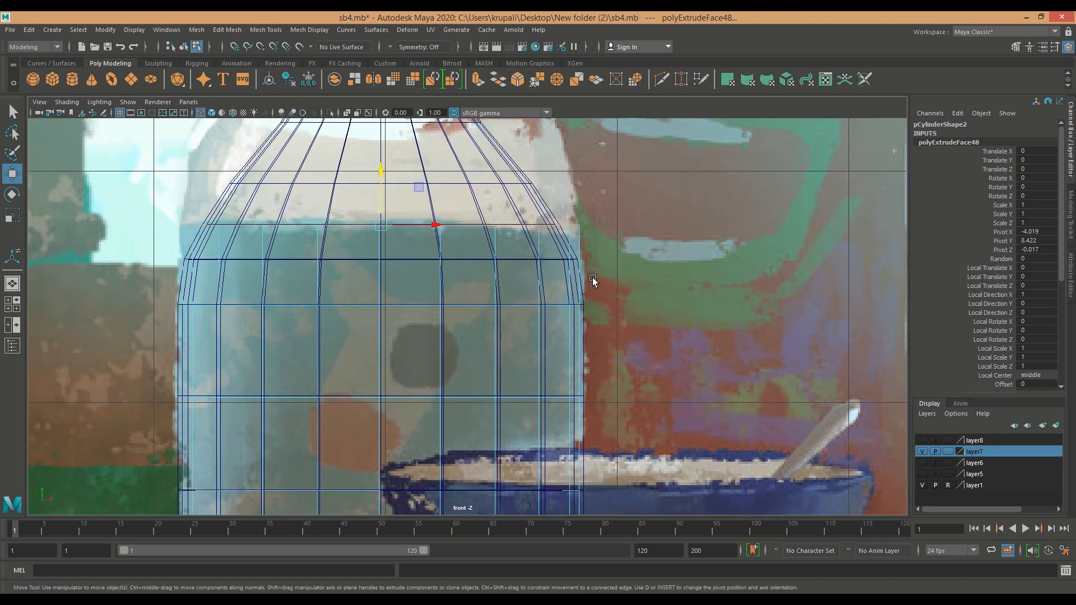
{"action": "left_click_drag", "start_coordinate": [384, 174], "coordinate": [385, 211]}
{"action": "scroll", "coordinate": [452, 253], "scroll_direction": "up", "scroll_amount": 2}
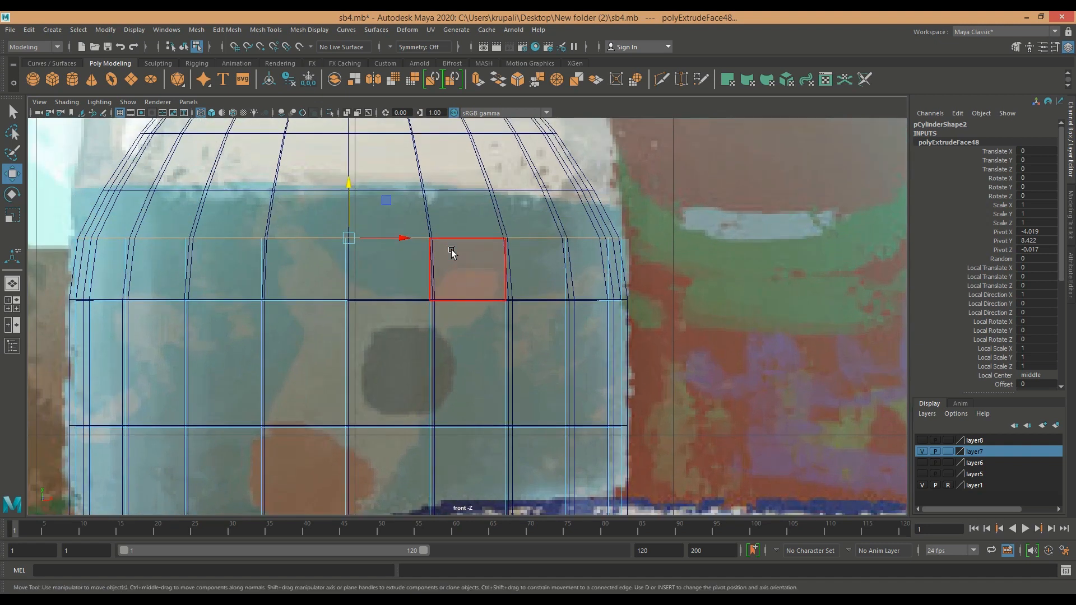
{"action": "key", "text": "r"}
{"action": "left_click_drag", "start_coordinate": [348, 238], "coordinate": [340, 241]}
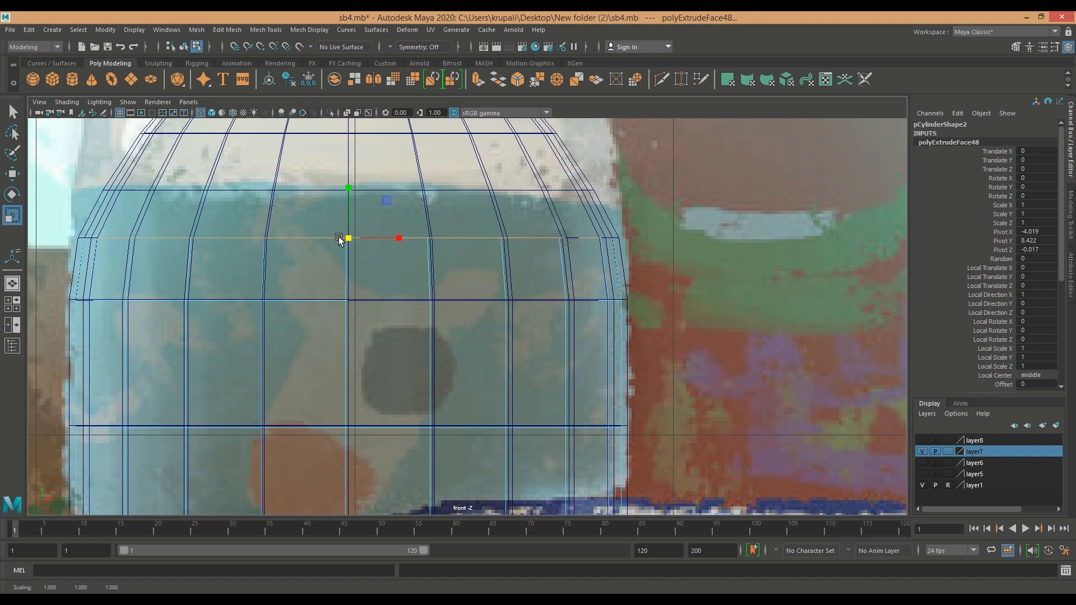
Extrude the top faces to about Y 8.765, level with the painted milk line, and scale them within the bottle's narrowing outline.
{"action": "key", "text": "w"}
{"action": "key", "text": "ctrl+e"}
{"action": "key", "text": "w"}
{"action": "left_click_drag", "start_coordinate": [349, 181], "coordinate": [352, 137]}
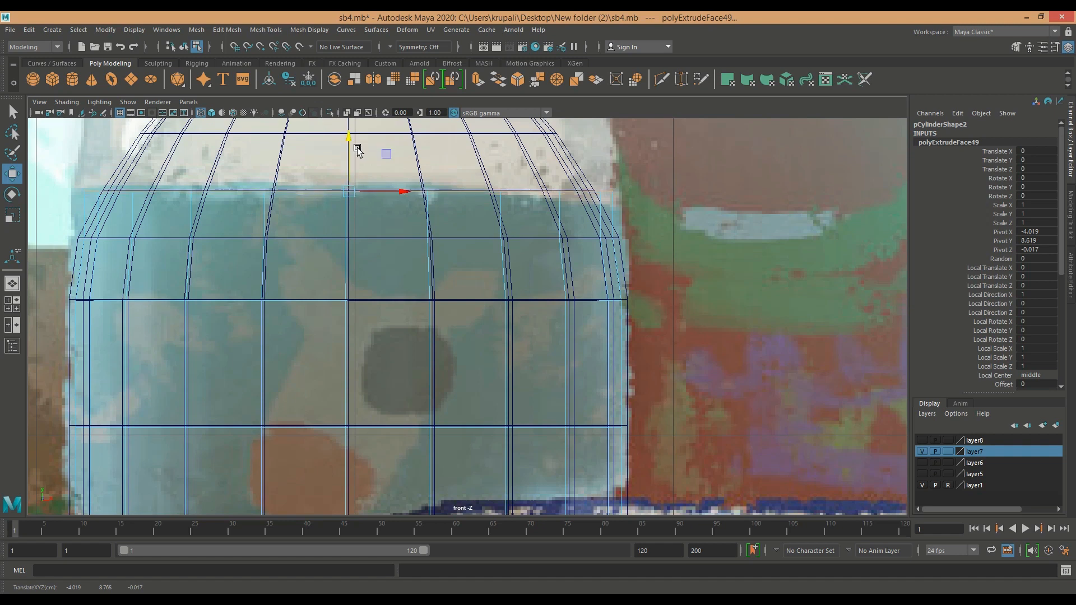
{"action": "key", "text": "r"}
{"action": "left_click_drag", "start_coordinate": [348, 192], "coordinate": [315, 201]}
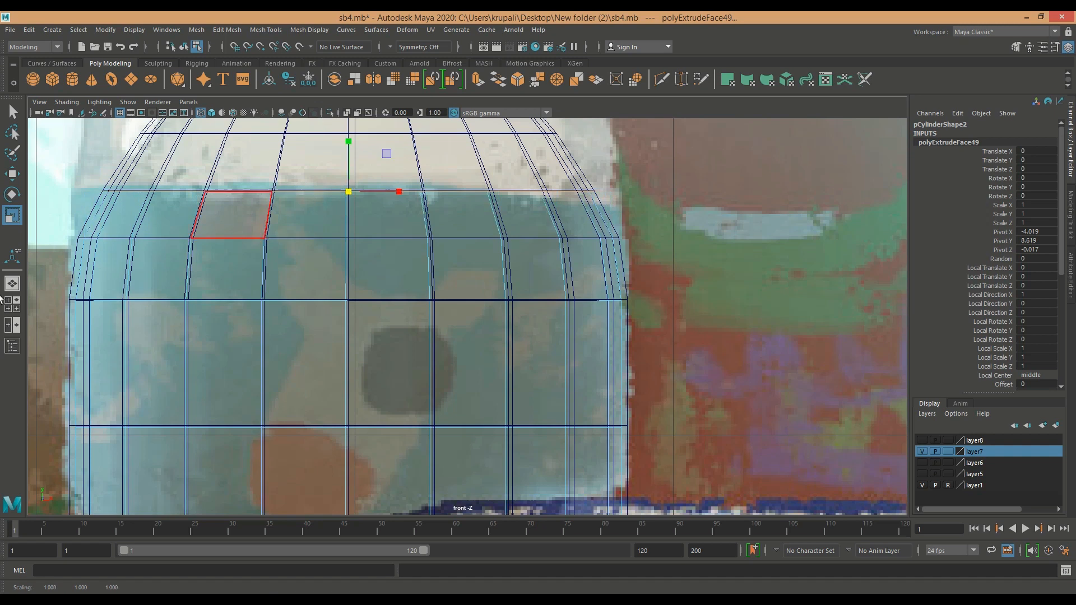
Extrude the top faces in place and scale them inward to about 0.974 in X and Z, forming an inset edge loop.
{"action": "key", "text": "space"}
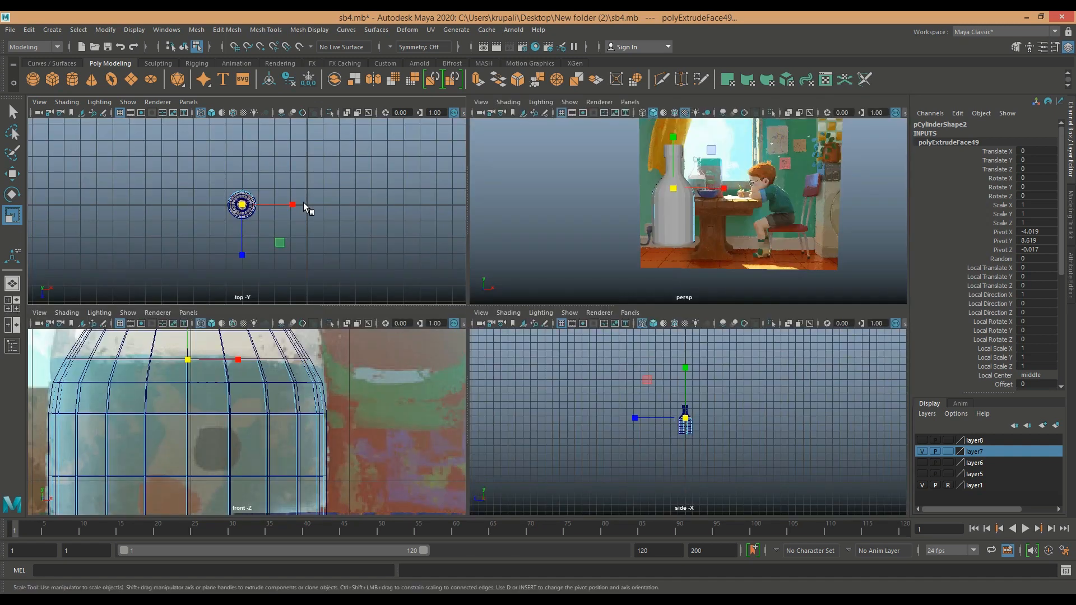
{"action": "key", "text": "f"}
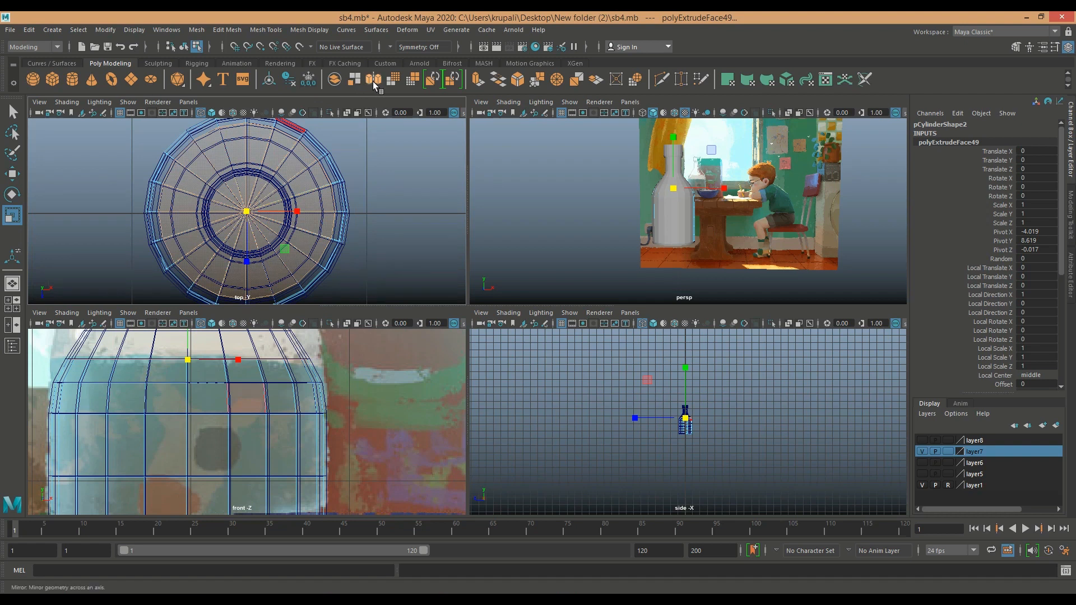
{"action": "scroll", "coordinate": [417, 196], "scroll_direction": "up", "scroll_amount": 2}
{"action": "scroll", "coordinate": [416, 196], "scroll_direction": "down", "scroll_amount": 6}
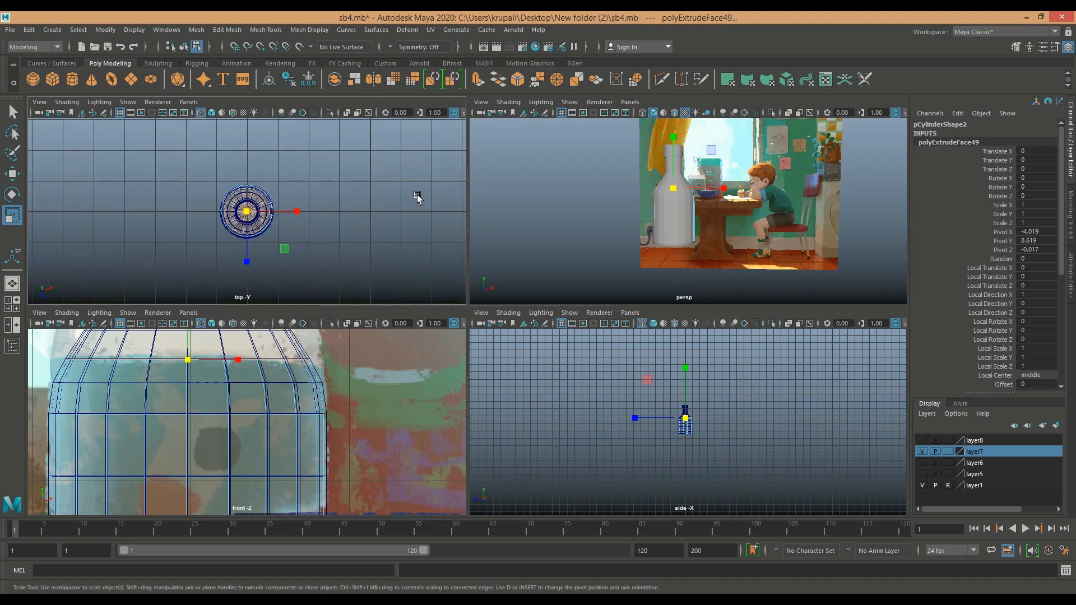
{"action": "key", "text": "ctrl+e"}
{"action": "scroll", "coordinate": [300, 261], "scroll_direction": "up", "scroll_amount": 8}
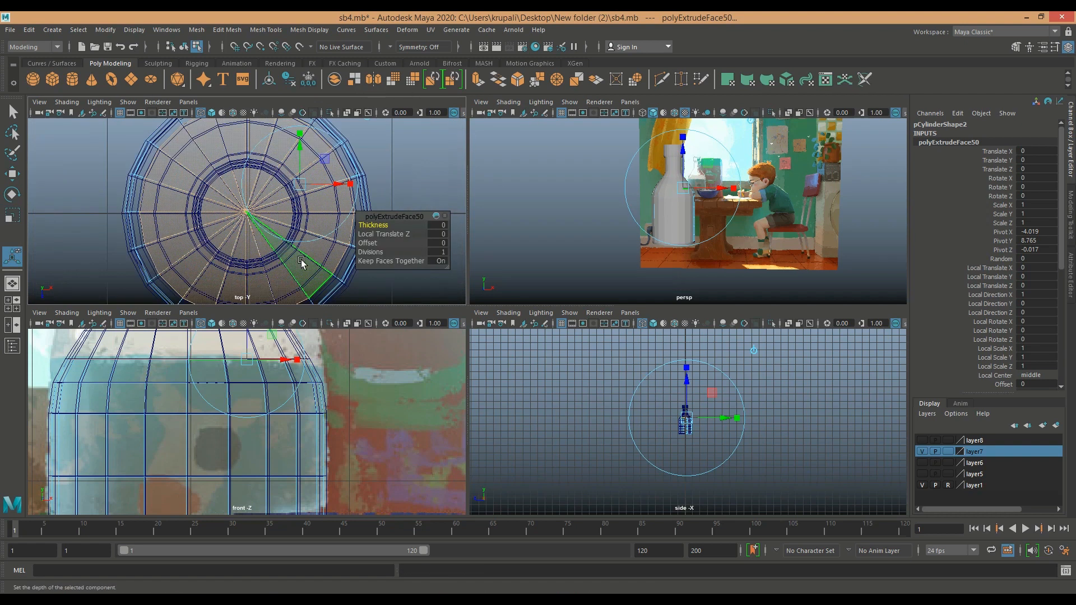
{"action": "key", "text": "r"}
{"action": "left_click_drag", "start_coordinate": [259, 230], "coordinate": [245, 216]}
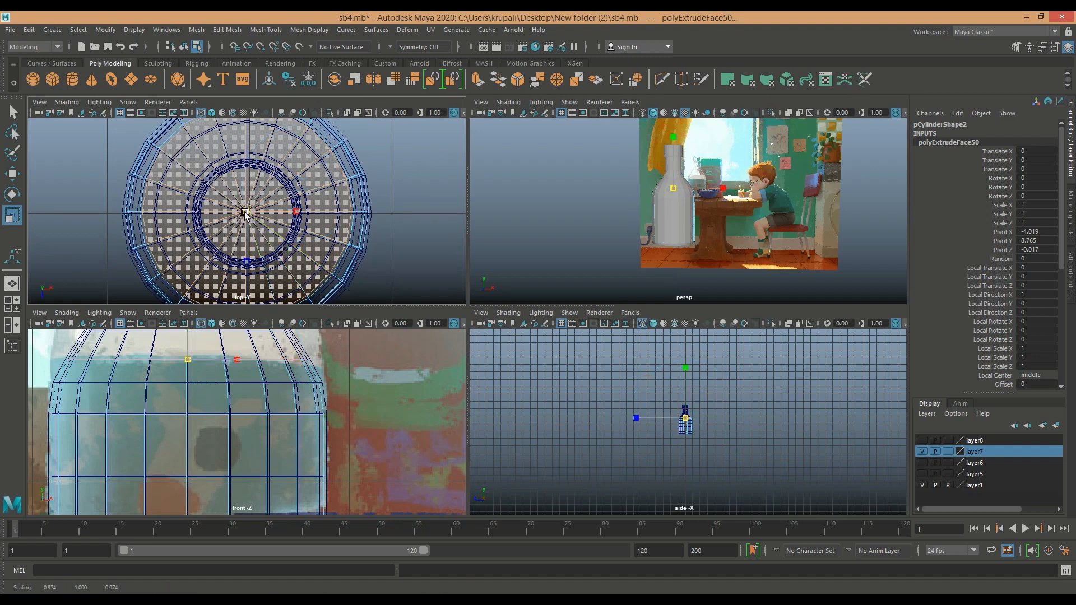
{"action": "scroll", "coordinate": [370, 258], "scroll_direction": "down", "scroll_amount": 8}
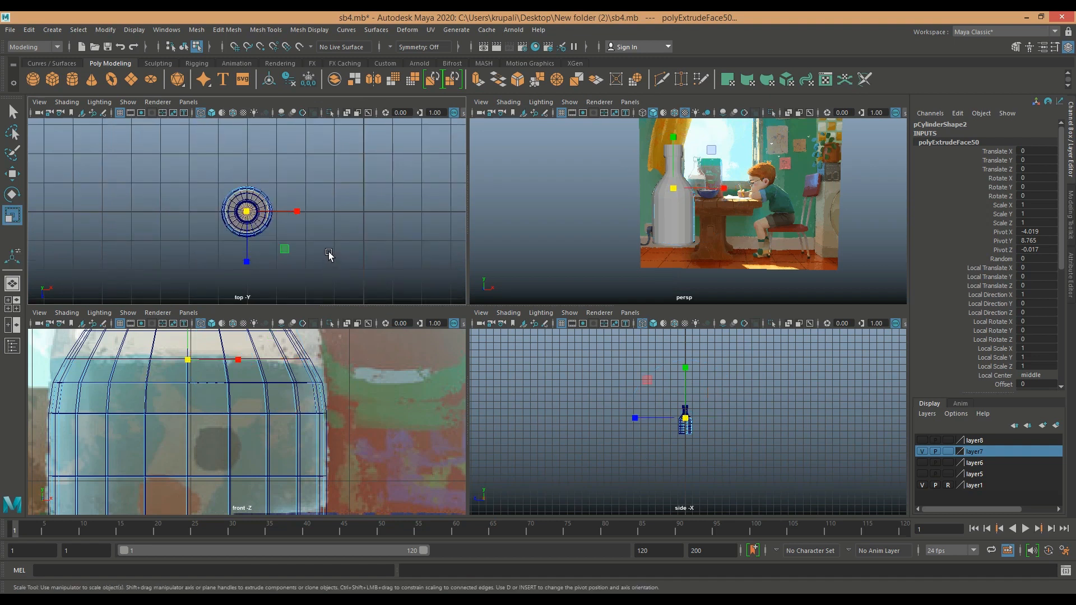
Extrude the inner piece's bottom cap faces in place and scale them inward to about 0.993 in X and Z.
{"action": "left_click_drag", "start_coordinate": [331, 258], "coordinate": [356, 300], "text": "alt"}
{"action": "left_click", "coordinate": [155, 467]}
{"action": "middle_click_drag", "start_coordinate": [357, 422], "coordinate": [331, 241], "text": "alt"}
{"action": "middle_click_drag", "start_coordinate": [314, 485], "coordinate": [346, 379], "text": "alt"}
{"action": "key", "text": "space"}
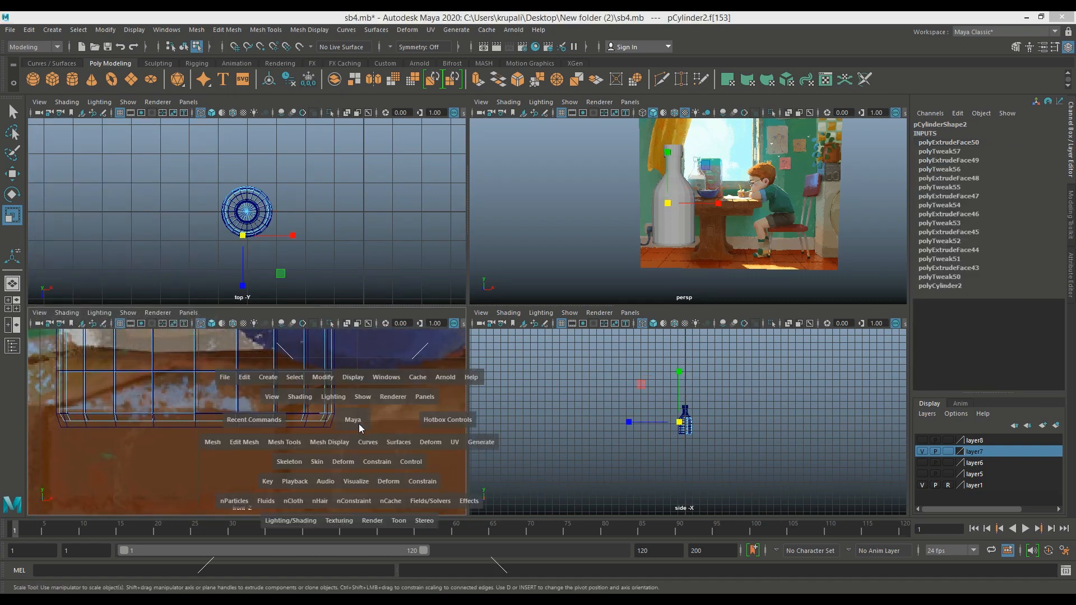
{"action": "left_click_drag", "start_coordinate": [715, 360], "coordinate": [67, 325]}
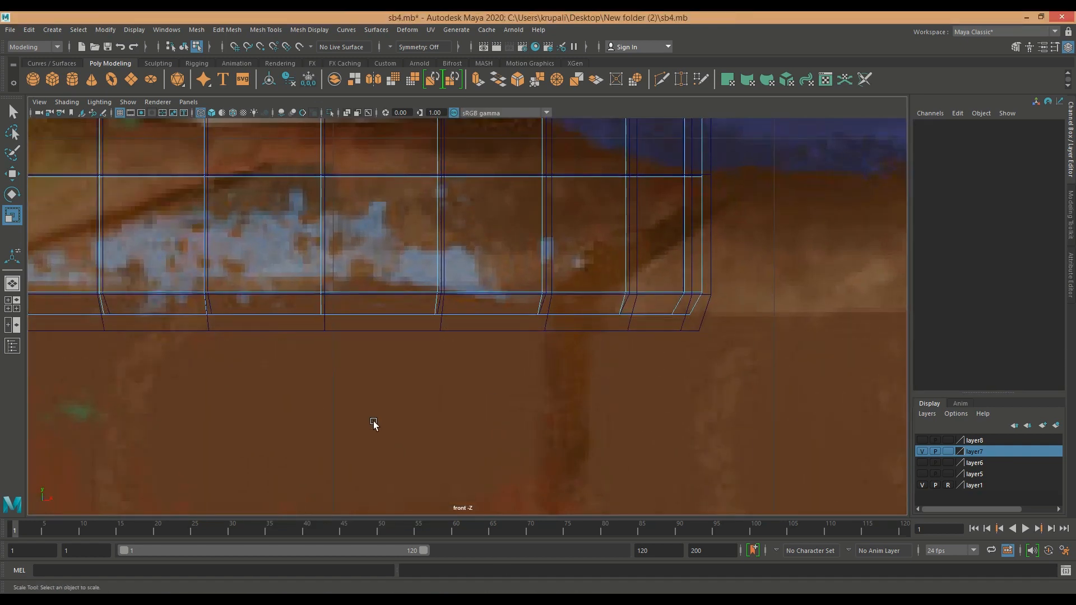
{"action": "scroll", "coordinate": [485, 409], "scroll_direction": "down", "scroll_amount": 5}
{"action": "scroll", "coordinate": [487, 391], "scroll_direction": "up", "scroll_amount": 8}
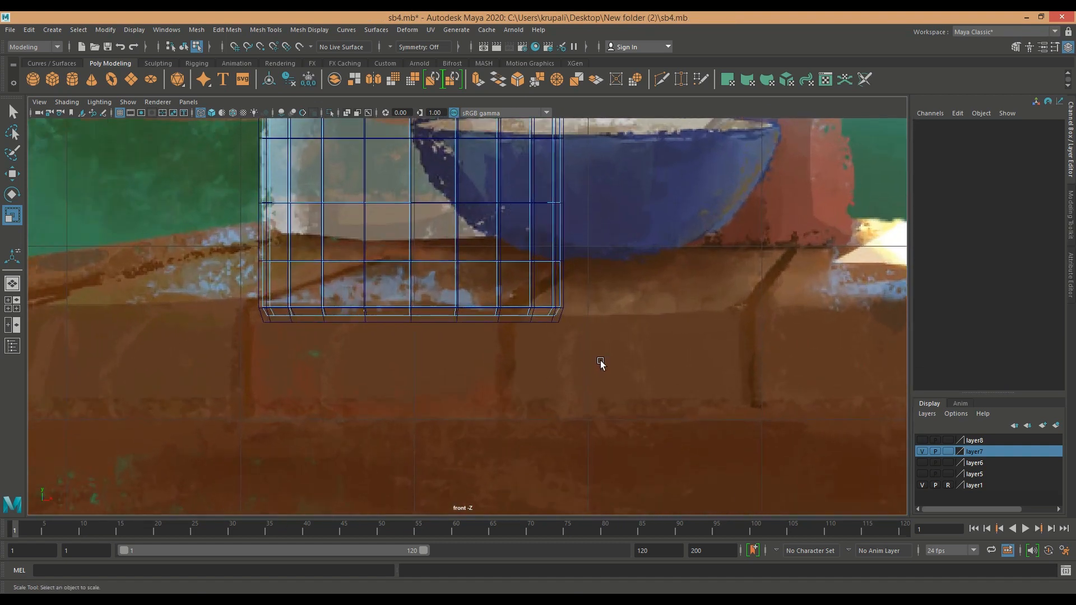
{"action": "left_click_drag", "start_coordinate": [601, 354], "coordinate": [234, 308]}
{"action": "left_click_drag", "start_coordinate": [226, 270], "coordinate": [590, 308]}
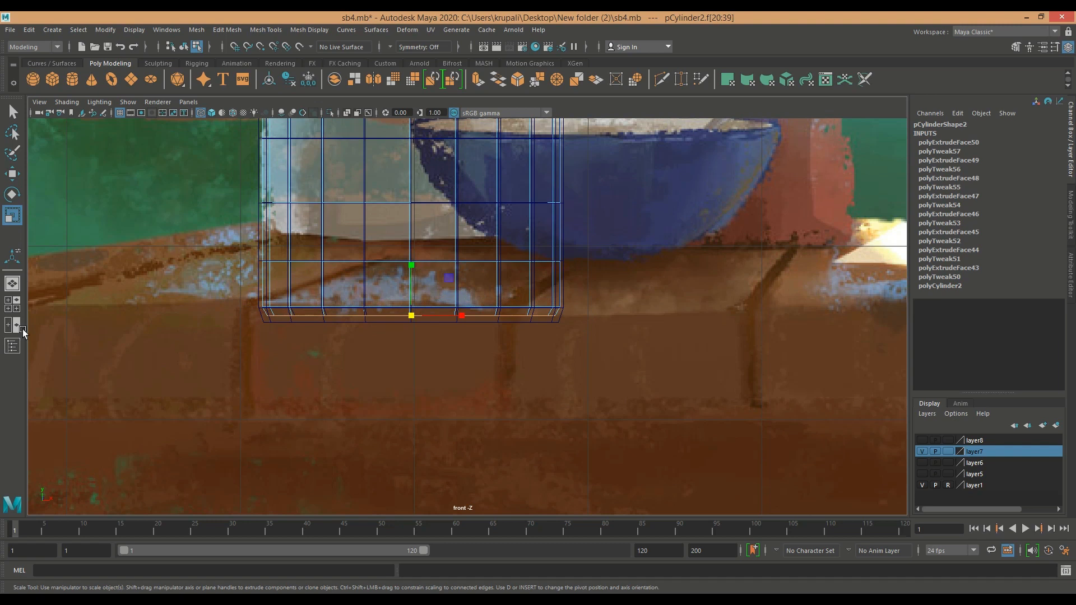
{"action": "left_click", "coordinate": [14, 302]}
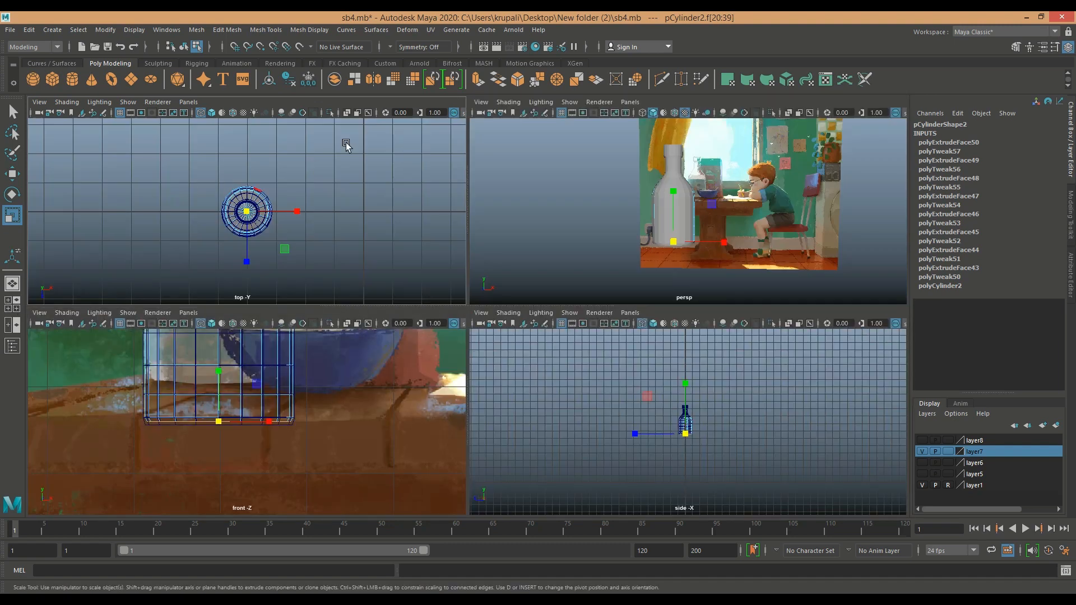
{"action": "left_click", "coordinate": [478, 84]}
{"action": "scroll", "coordinate": [389, 233], "scroll_direction": "up", "scroll_amount": 3}
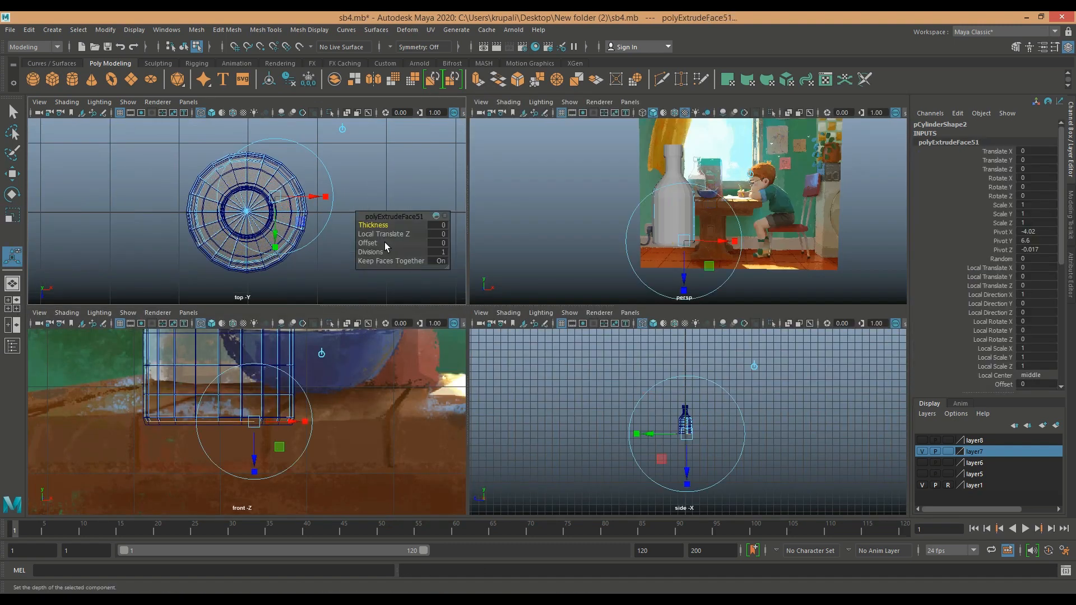
{"action": "left_click", "coordinate": [247, 211]}
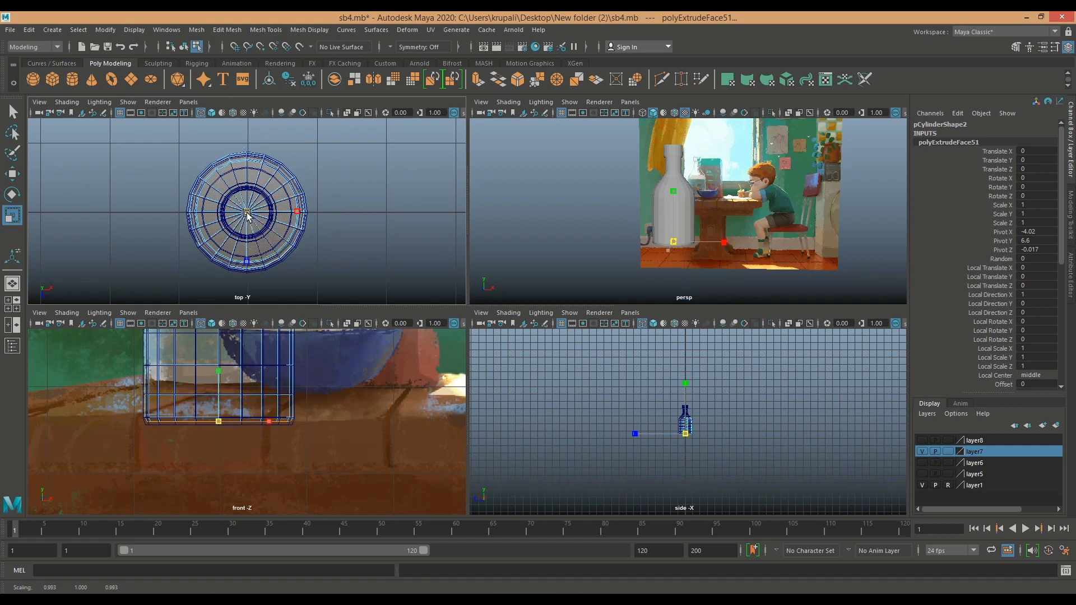
Return the inner piece to object mode and turn on its smooth mesh preview.
{"action": "right_click_drag", "start_coordinate": [236, 200], "coordinate": [264, 184]}
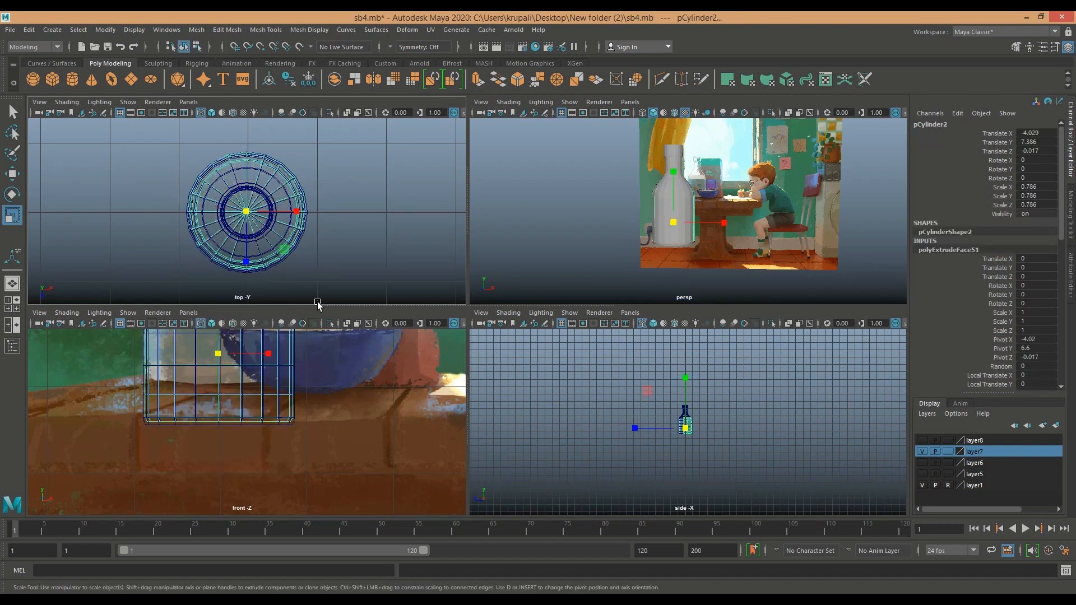
{"action": "key", "text": "3"}
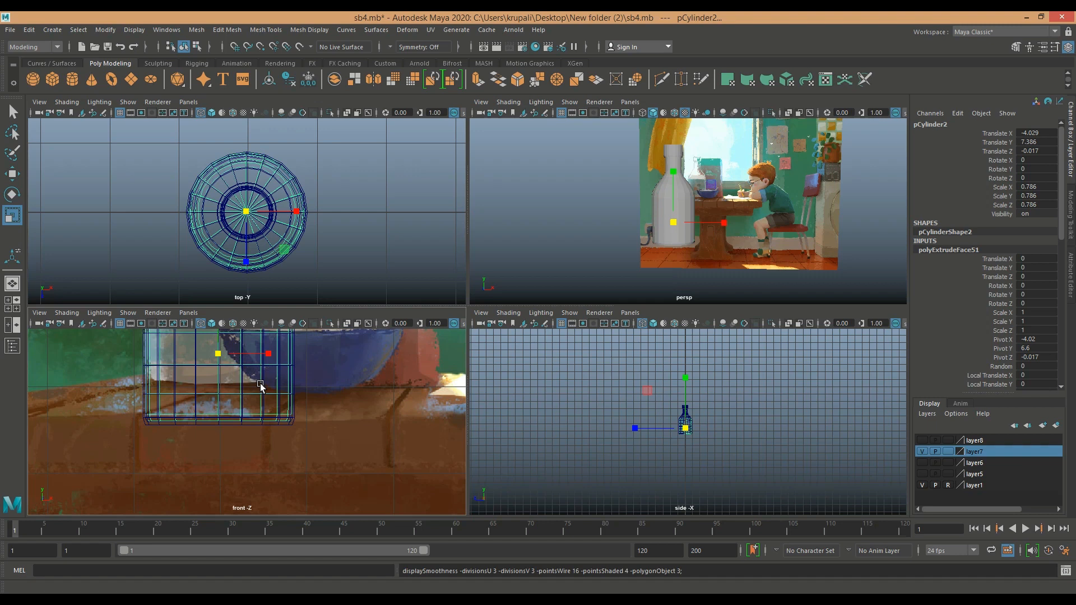
Select the inner milk piece and move it toward the bottle's centre in the top view, to about X -4.018 and Z -0.007.
{"action": "left_click", "coordinate": [290, 413]}
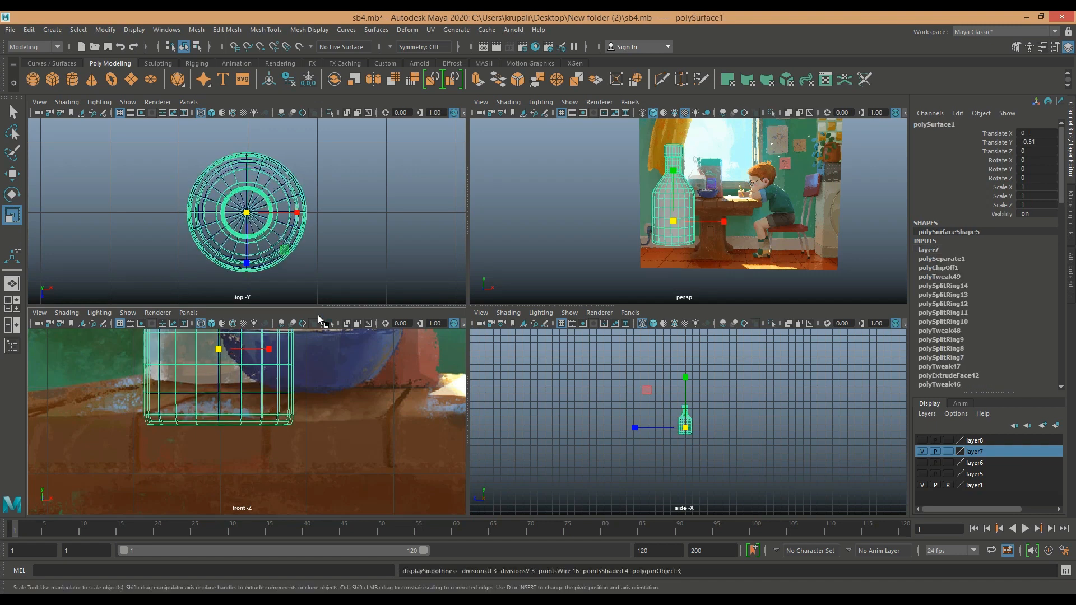
{"action": "scroll", "coordinate": [355, 247], "scroll_direction": "up", "scroll_amount": 3}
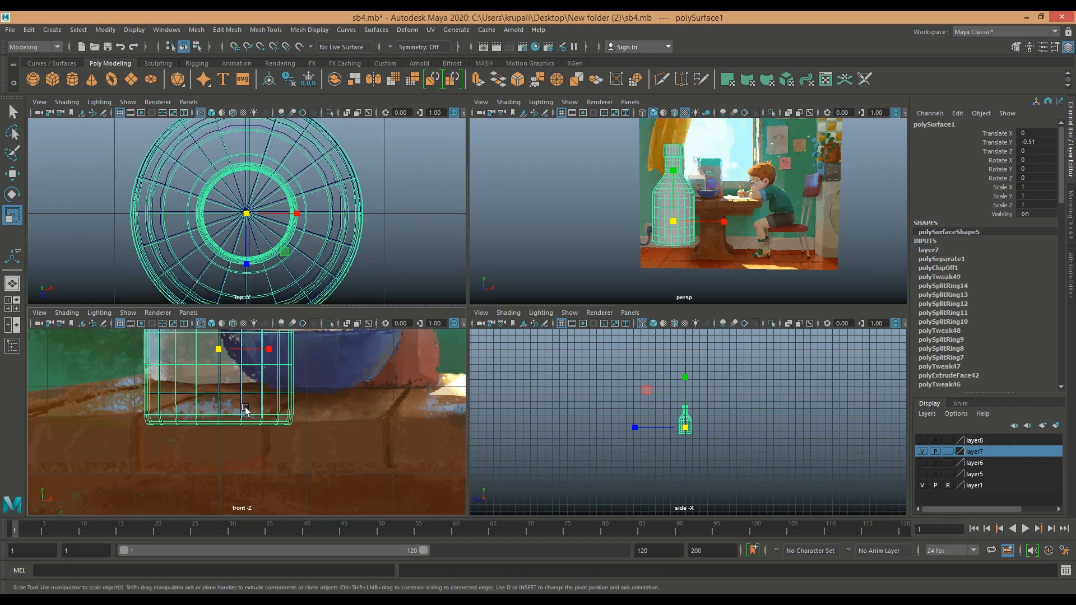
{"action": "left_click_drag", "start_coordinate": [246, 213], "coordinate": [222, 202]}
{"action": "left_click", "coordinate": [221, 196]}
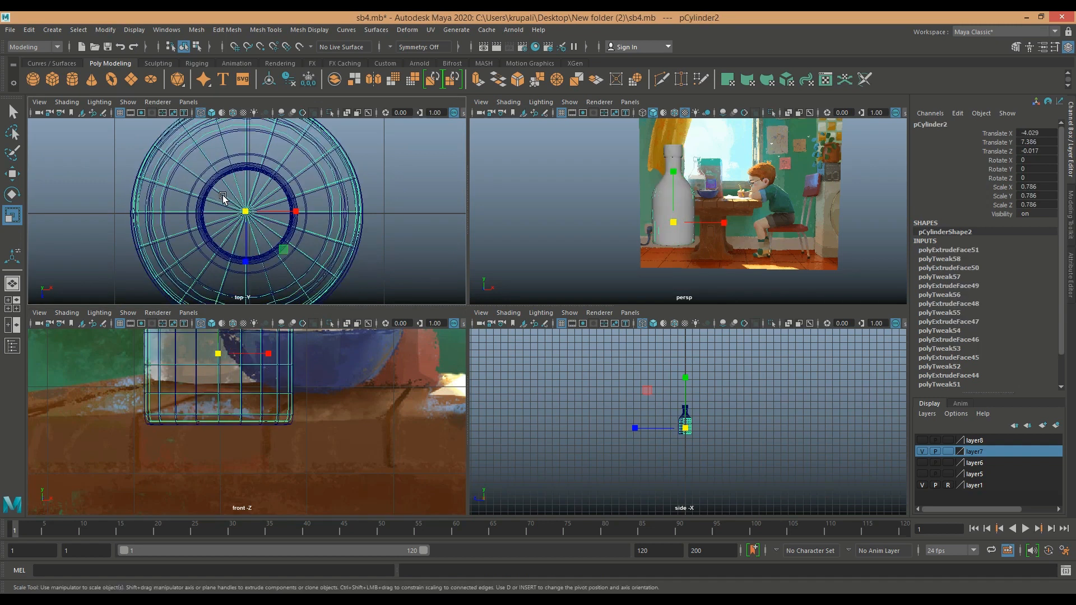
{"action": "key", "text": "space"}
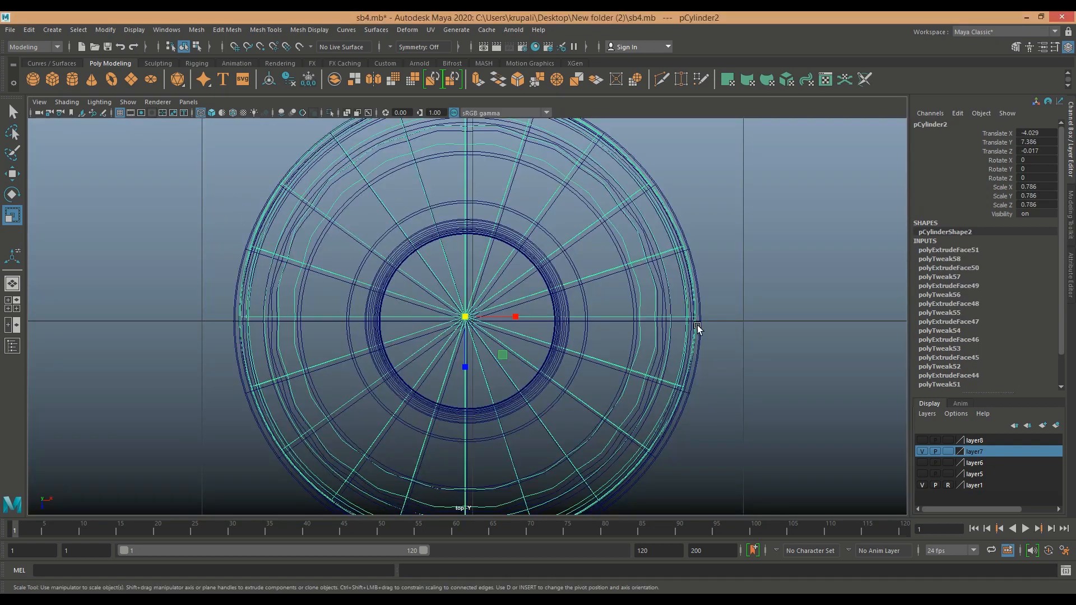
{"action": "middle_click_drag", "start_coordinate": [697, 323], "coordinate": [624, 284], "text": "alt"}
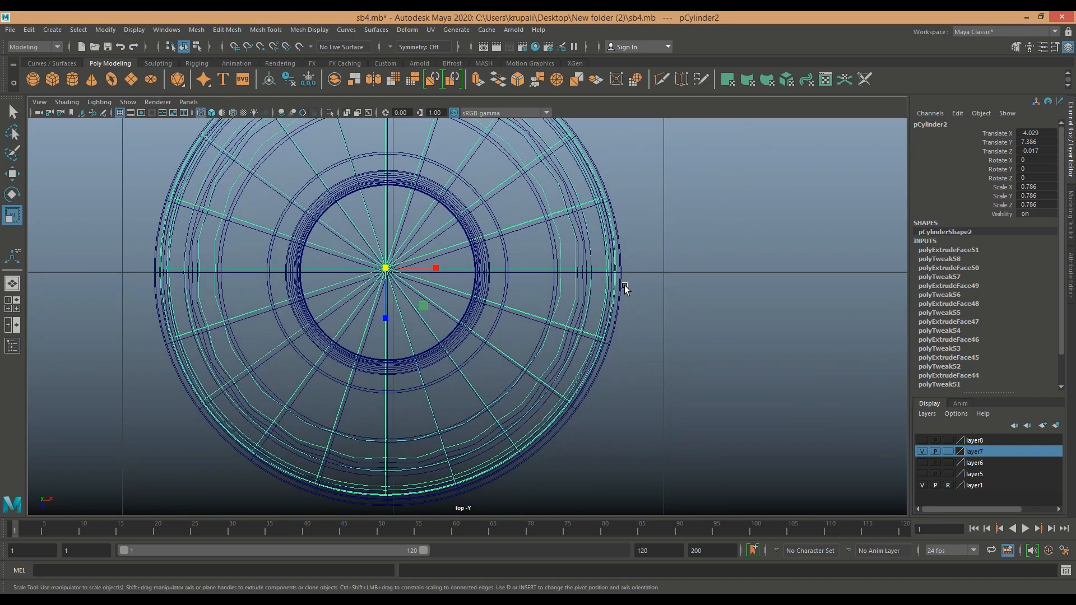
{"action": "key", "text": "w"}
{"action": "left_click_drag", "start_coordinate": [386, 268], "coordinate": [389, 274]}
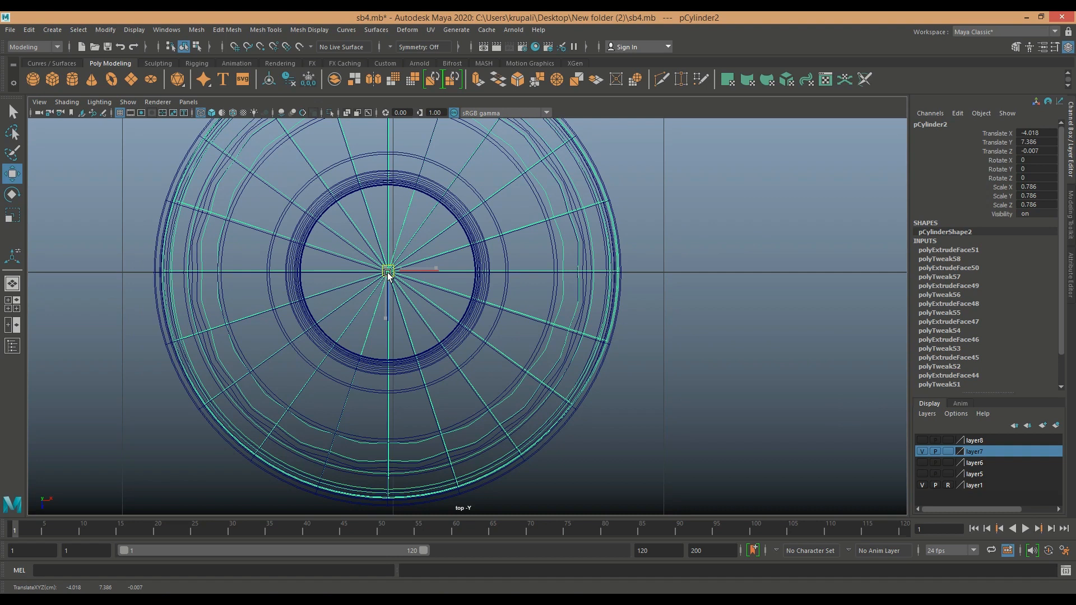
Fine-tune the inner piece's position to about X -4.018 and Z -0.001 so it sits concentric with the bottle, and deselect it.
{"action": "scroll", "coordinate": [622, 327], "scroll_direction": "down", "scroll_amount": 4}
{"action": "scroll", "coordinate": [611, 324], "scroll_direction": "up", "scroll_amount": 1}
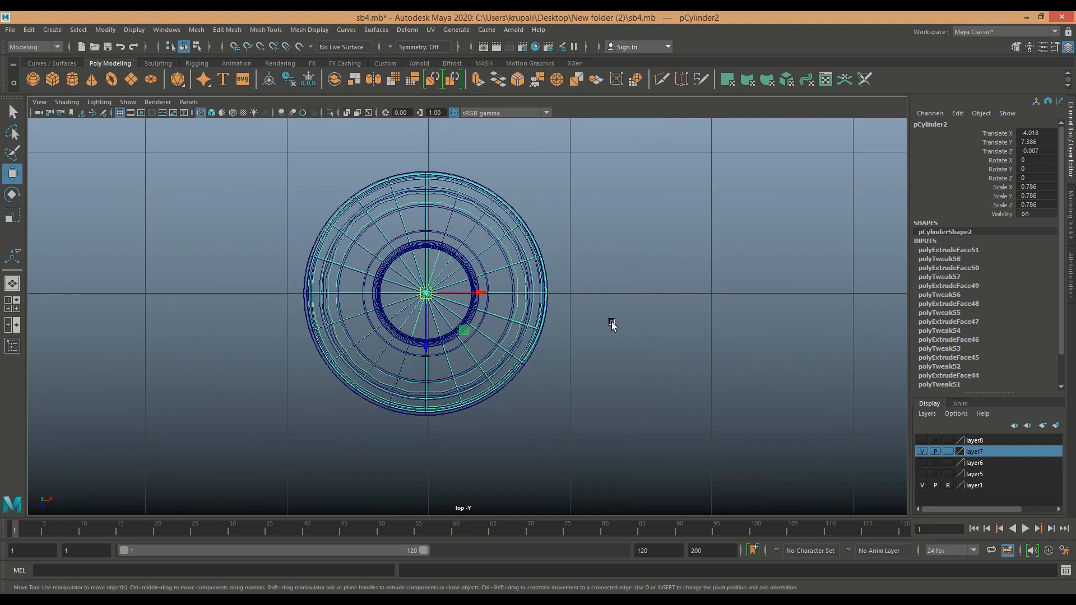
{"action": "scroll", "coordinate": [579, 327], "scroll_direction": "up", "scroll_amount": 5}
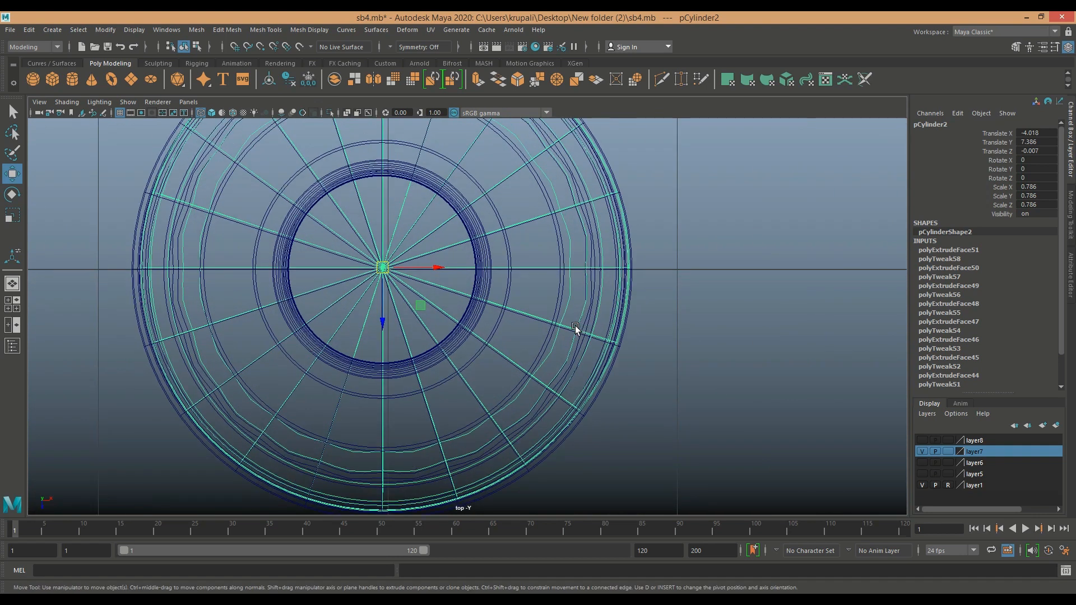
{"action": "left_click_drag", "start_coordinate": [435, 269], "coordinate": [437, 271]}
{"action": "left_click_drag", "start_coordinate": [384, 320], "coordinate": [385, 320]}
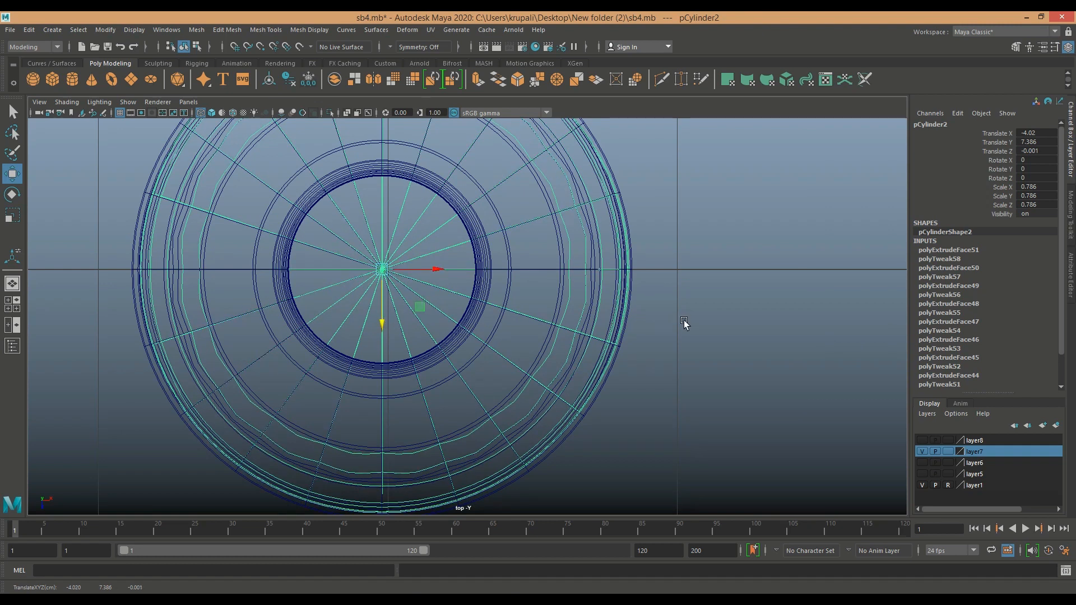
{"action": "left_click_drag", "start_coordinate": [437, 269], "coordinate": [444, 275]}
{"action": "left_click", "coordinate": [651, 320]}
Select the inner milk piece and make the table's layer5 and layer6 visible in the perspective view.
{"action": "scroll", "coordinate": [650, 319], "scroll_direction": "down", "scroll_amount": 10}
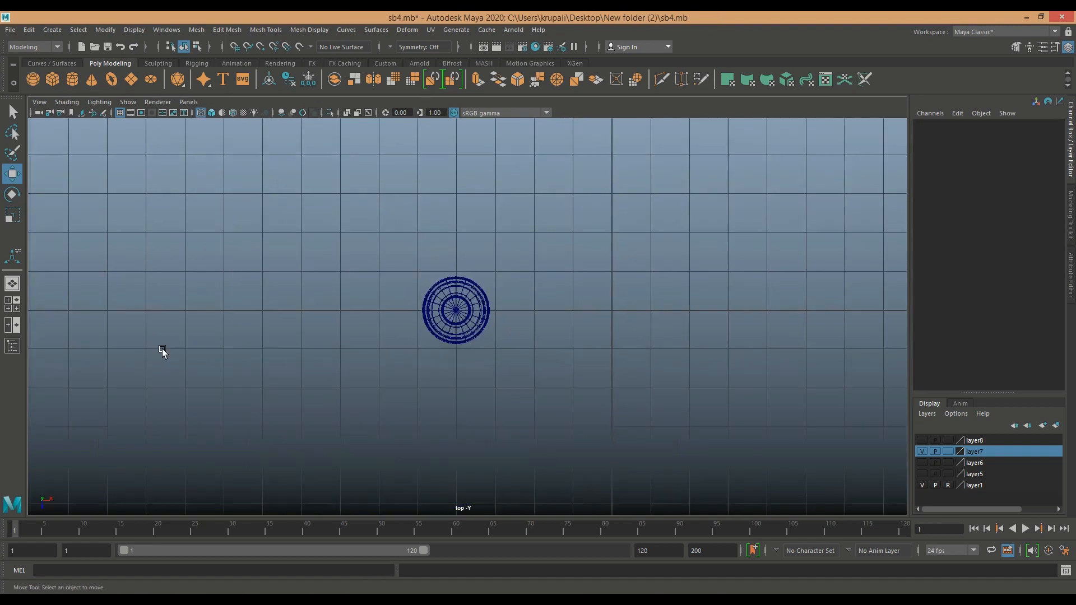
{"action": "left_click", "coordinate": [15, 303]}
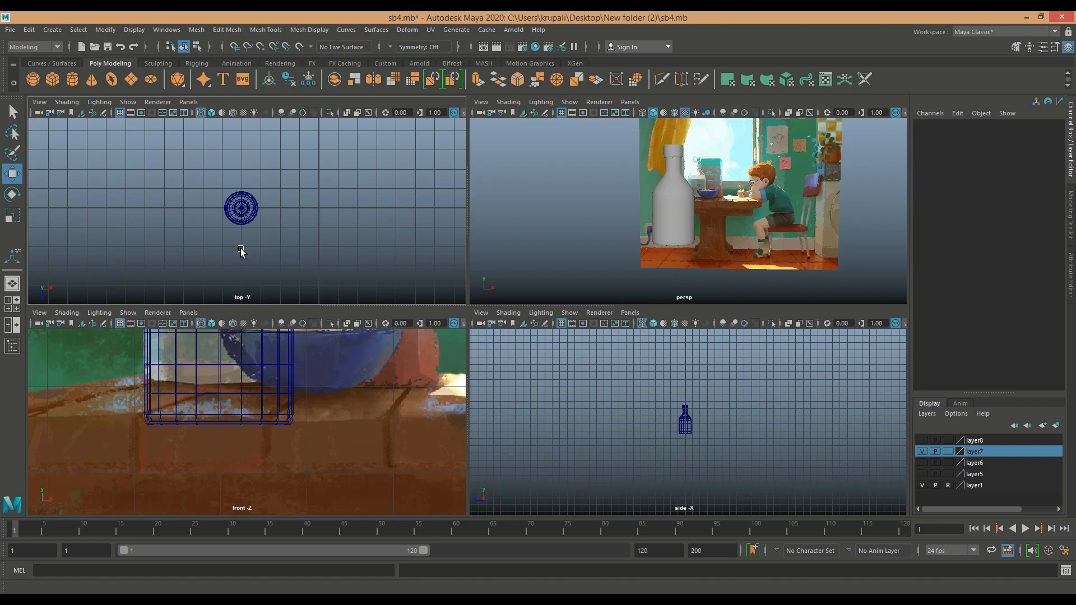
{"action": "left_click", "coordinate": [241, 210]}
{"action": "key", "text": "space"}
{"action": "scroll", "coordinate": [643, 335], "scroll_direction": "up", "scroll_amount": 3}
{"action": "scroll", "coordinate": [643, 335], "scroll_direction": "down", "scroll_amount": 3}
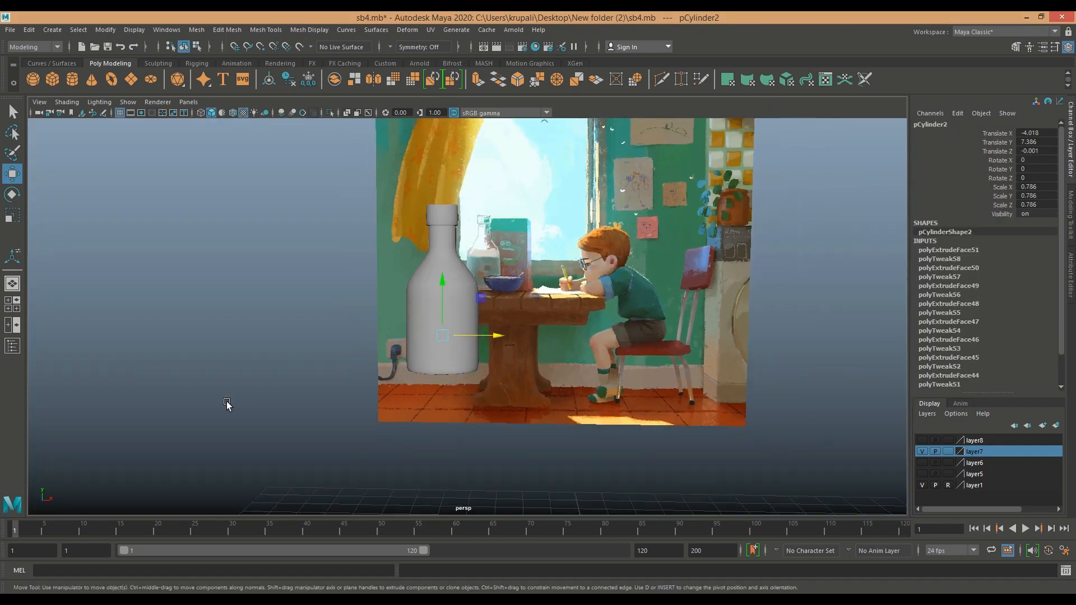
{"action": "left_click", "coordinate": [921, 474]}
{"action": "left_click", "coordinate": [921, 463]}
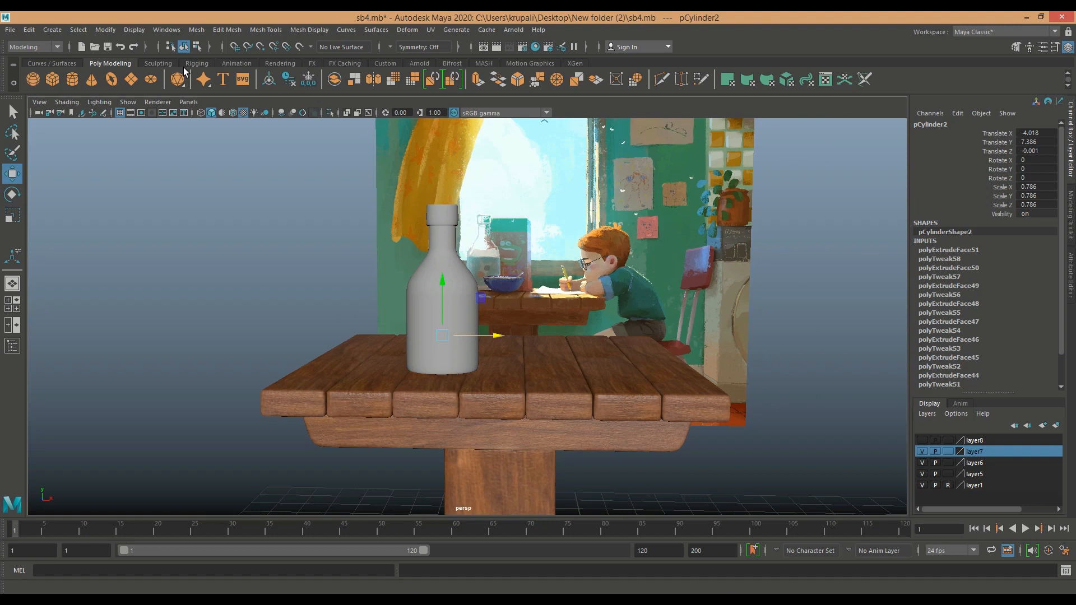
Assign a new Blinn material to the inner milk piece.
{"action": "left_click", "coordinate": [277, 64]}
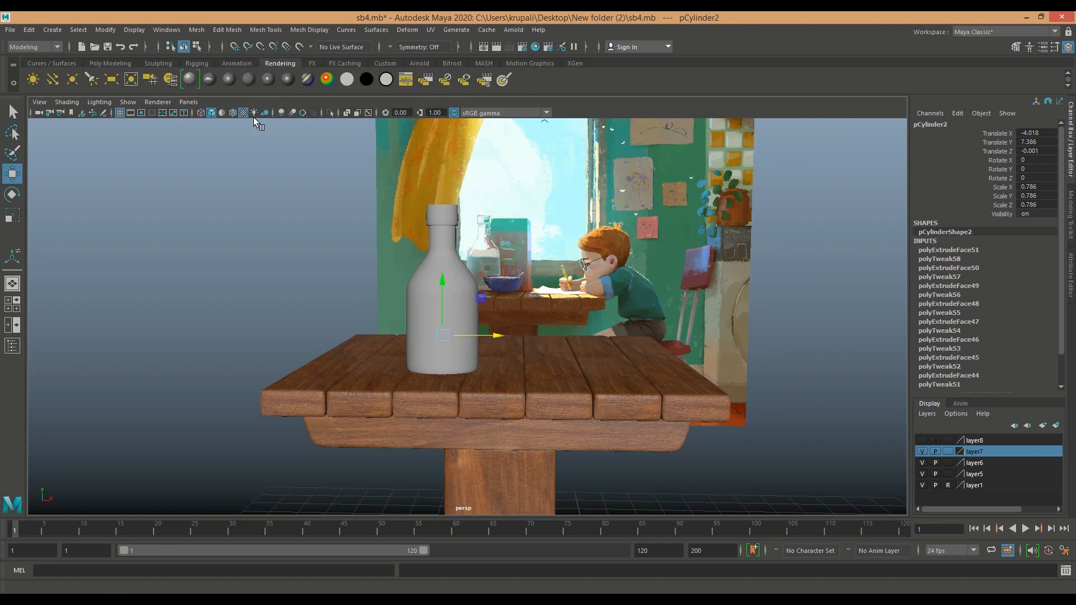
{"action": "left_click", "coordinate": [230, 86]}
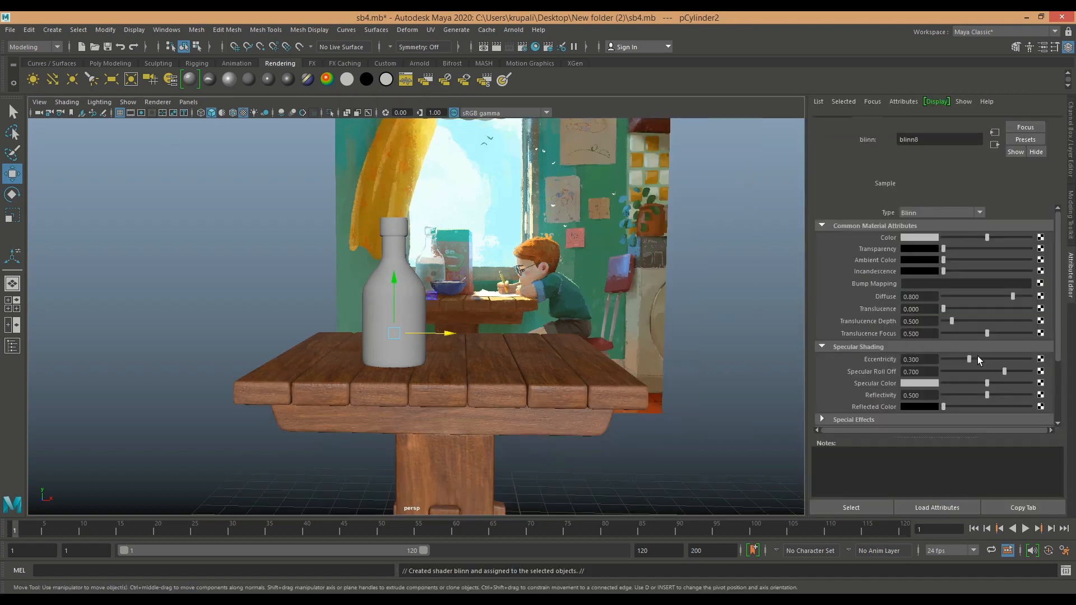
{"action": "left_click", "coordinate": [1058, 121]}
{"action": "left_click", "coordinate": [1058, 121]}
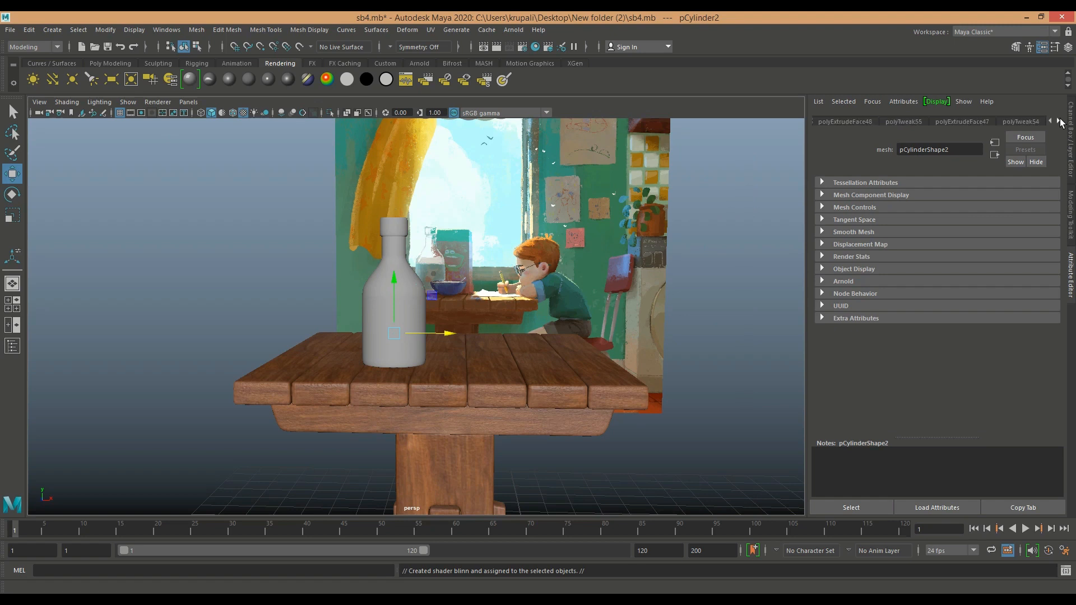
Delete the milk piece's construction history and rename its Blinn material to milk.
{"action": "left_click", "coordinate": [31, 29]}
{"action": "mouse_move", "coordinate": [113, 174]}
{"action": "left_click", "coordinate": [226, 184]}
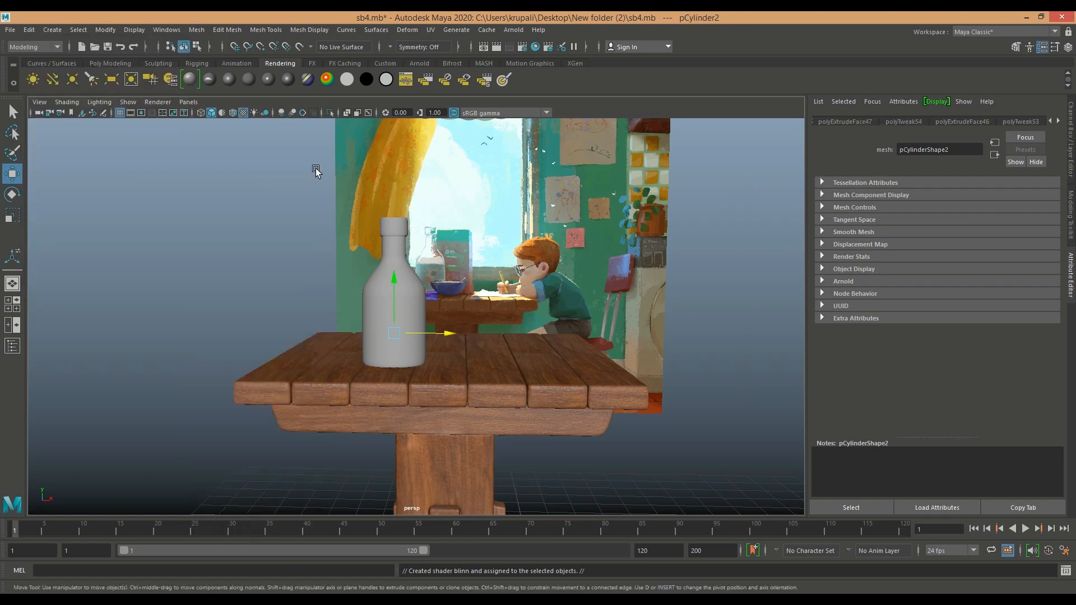
{"action": "left_click", "coordinate": [934, 121]}
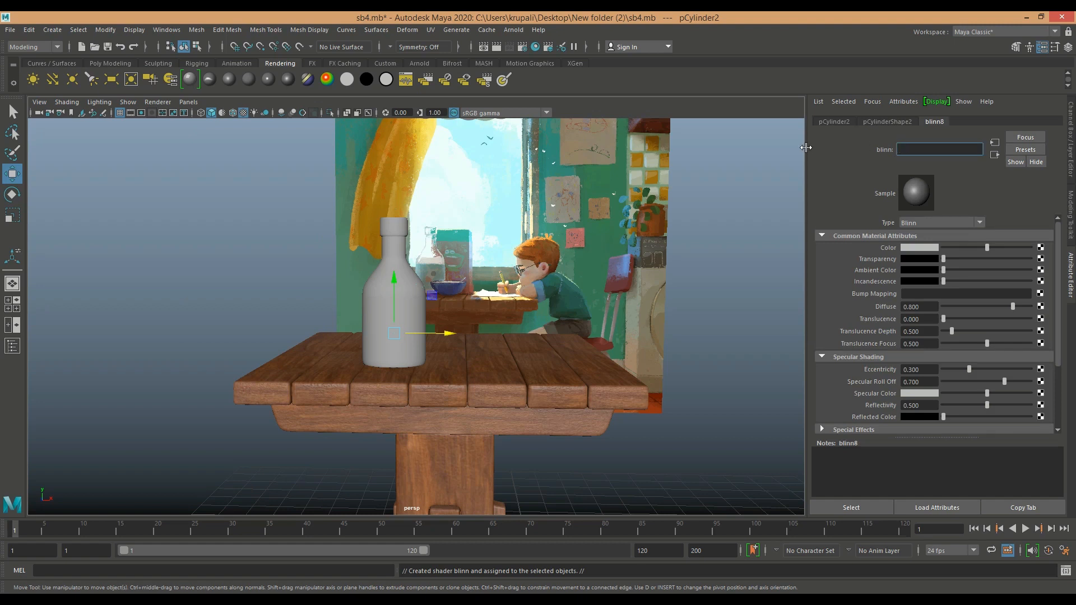
{"action": "left_click", "coordinate": [717, 227]}
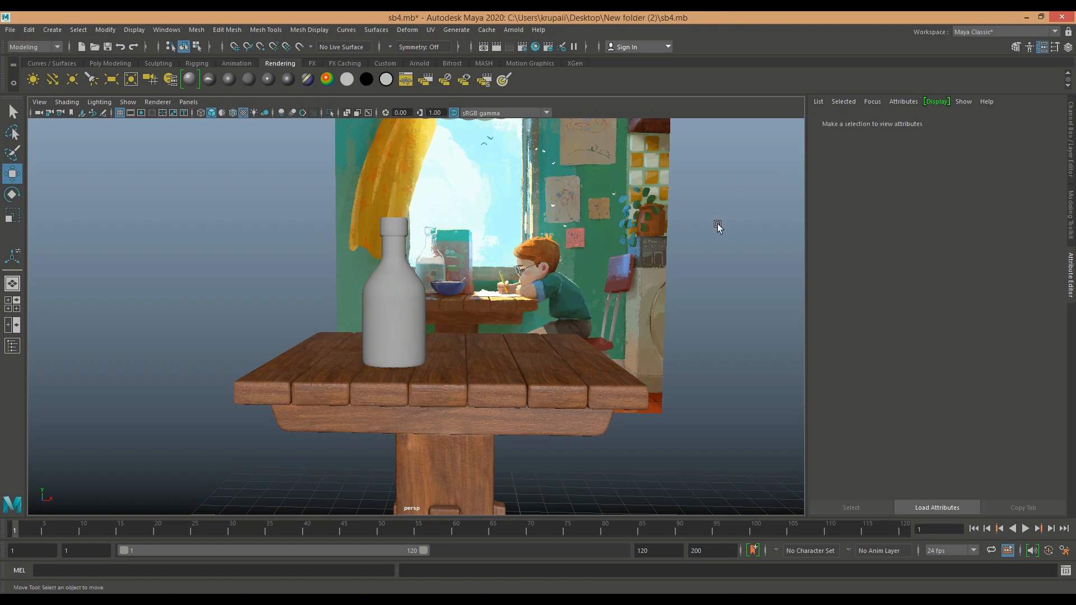
Reselect the inner piece and set its milk material's reflectivity to 0 with a slightly darker specular color.
{"action": "left_click", "coordinate": [8, 304]}
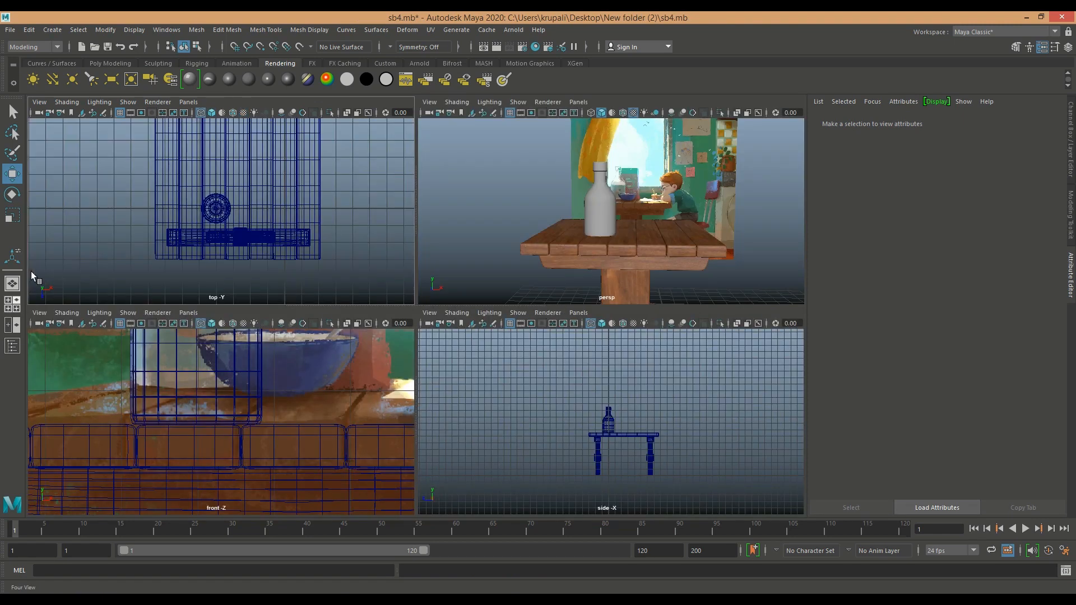
{"action": "key", "text": "a"}
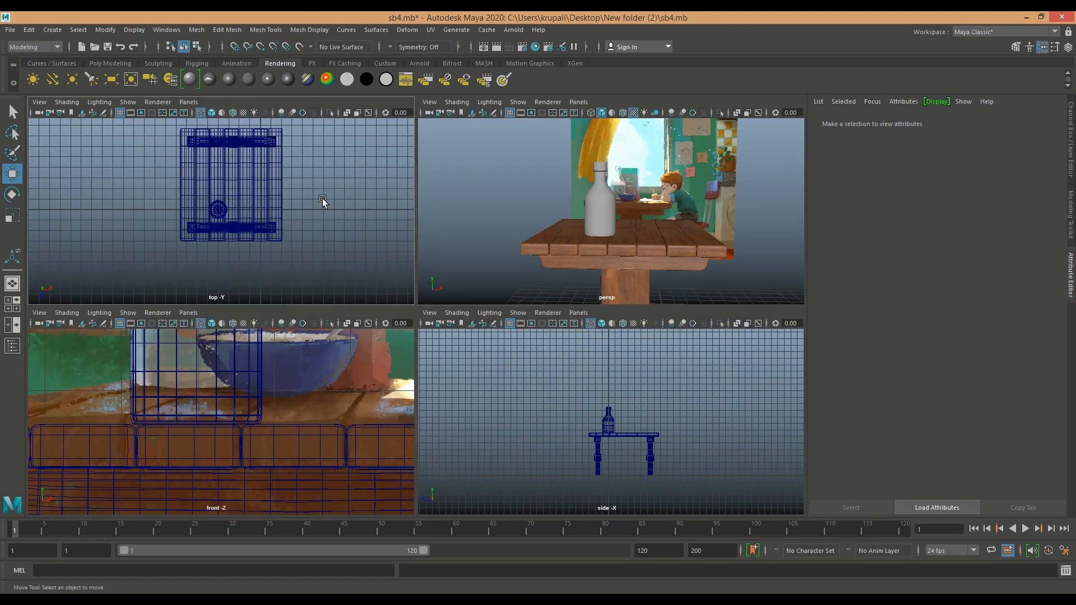
{"action": "left_click", "coordinate": [219, 211]}
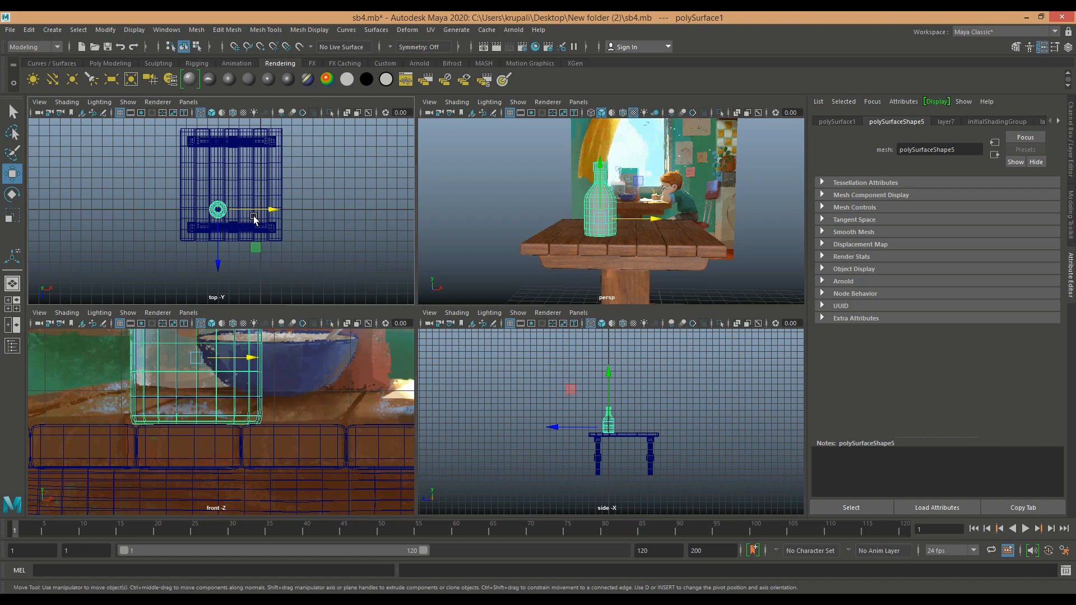
{"action": "key", "text": "f"}
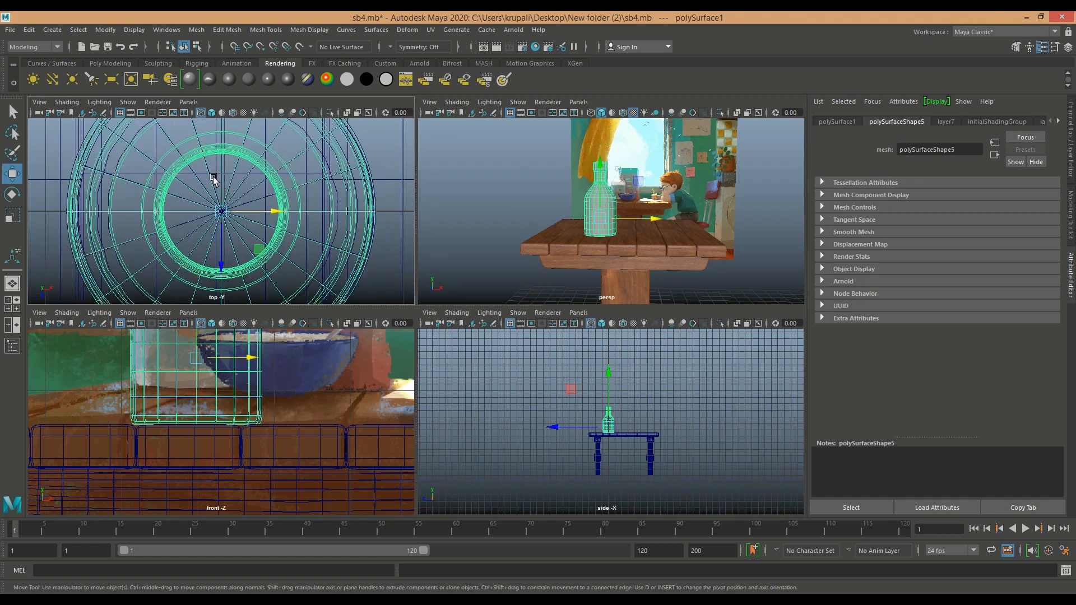
{"action": "left_click", "coordinate": [215, 180]}
{"action": "left_click", "coordinate": [937, 122]}
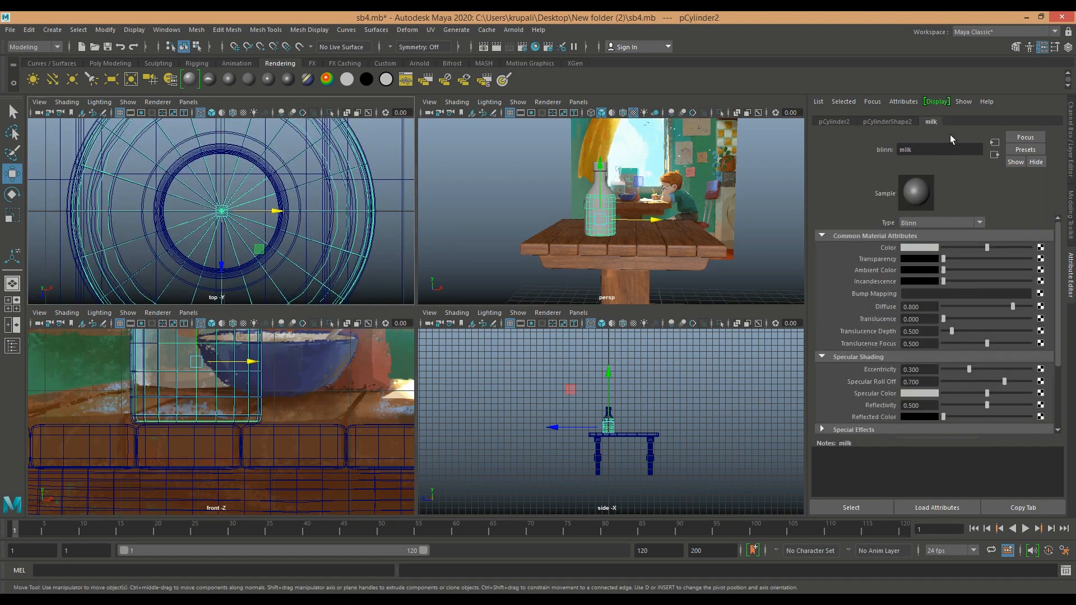
{"action": "scroll", "coordinate": [930, 362], "scroll_direction": "down", "scroll_amount": 3}
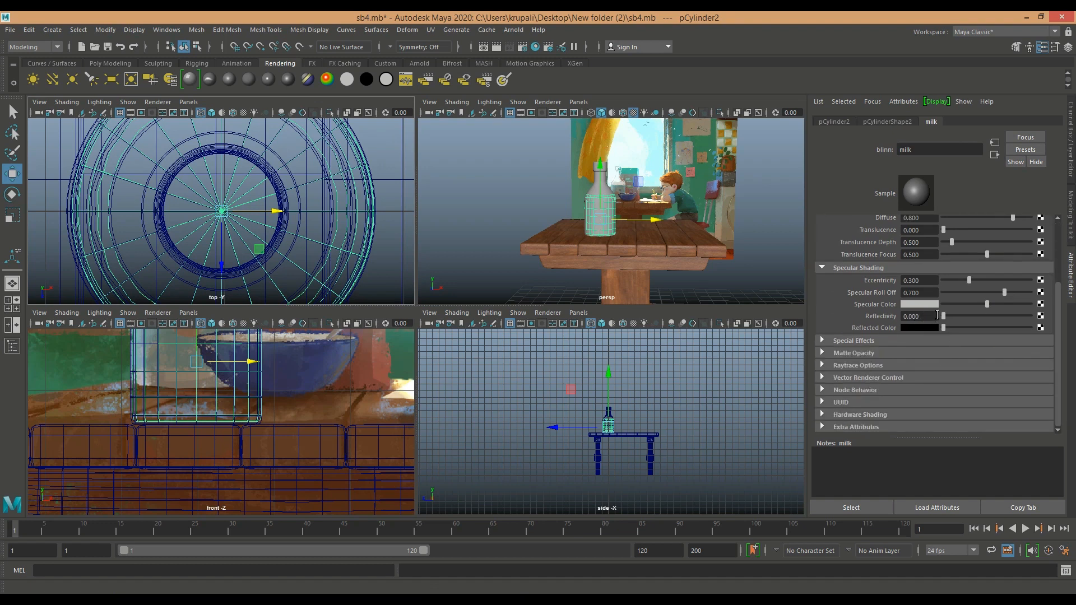
{"action": "left_click", "coordinate": [977, 304]}
{"action": "scroll", "coordinate": [987, 302], "scroll_direction": "up", "scroll_amount": 3}
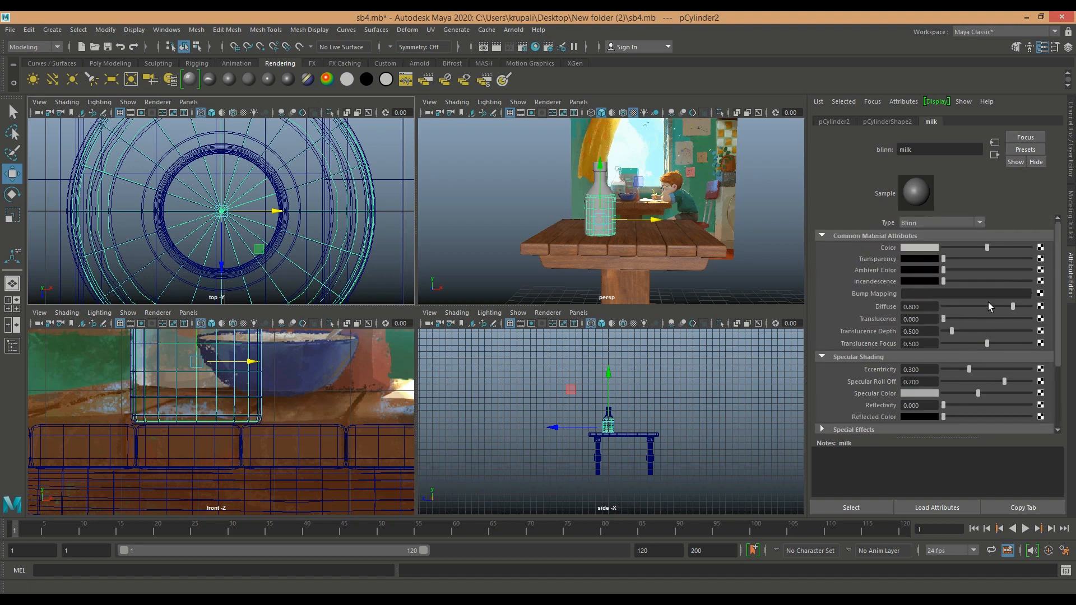
Set the milk material's color to pure white and return to the object's channel values.
{"action": "left_click", "coordinate": [922, 247]}
{"action": "left_click", "coordinate": [881, 229]}
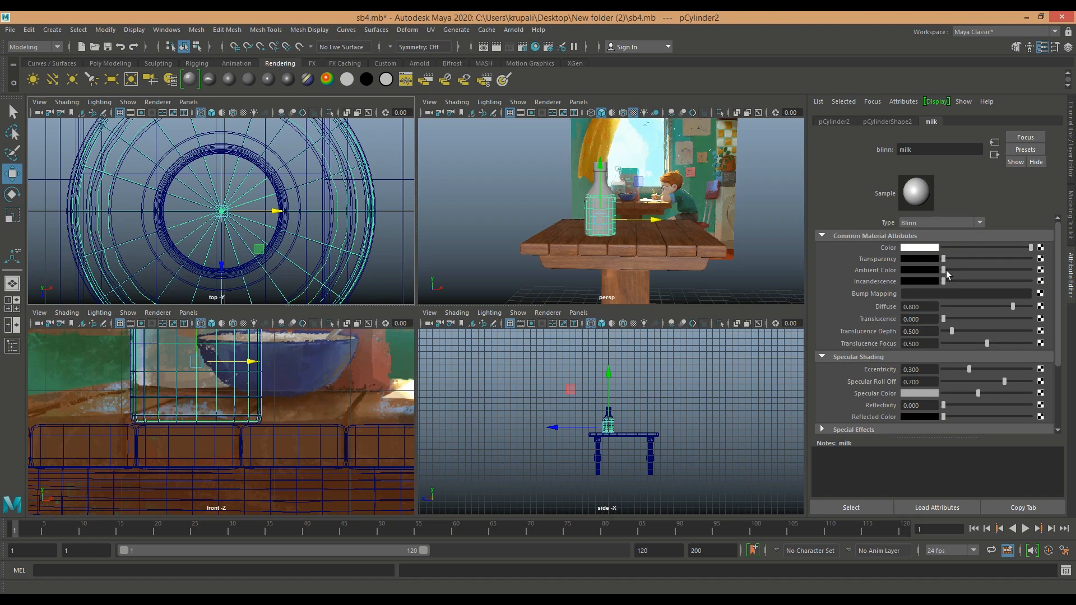
{"action": "left_click", "coordinate": [1071, 166]}
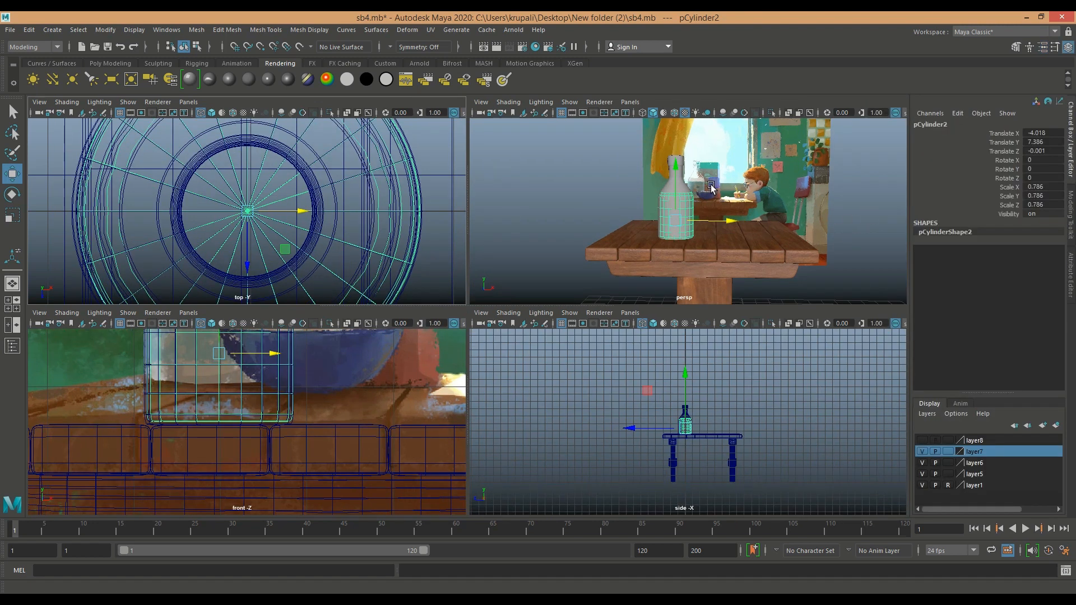
Select the outer bottle and turn on its smooth mesh preview in the perspective view.
{"action": "left_click", "coordinate": [682, 186]}
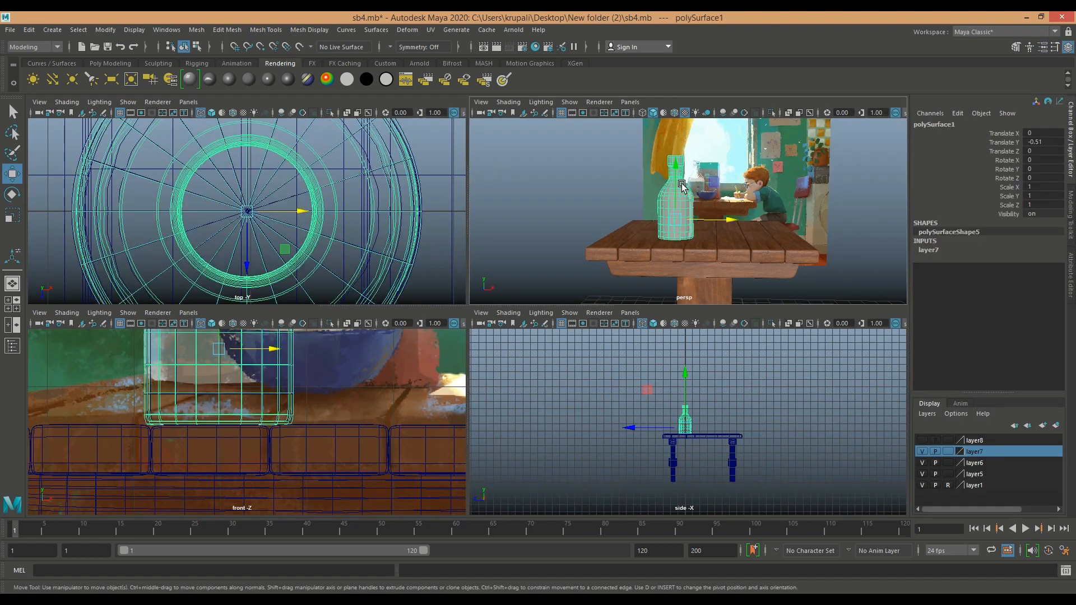
{"action": "key", "text": "3"}
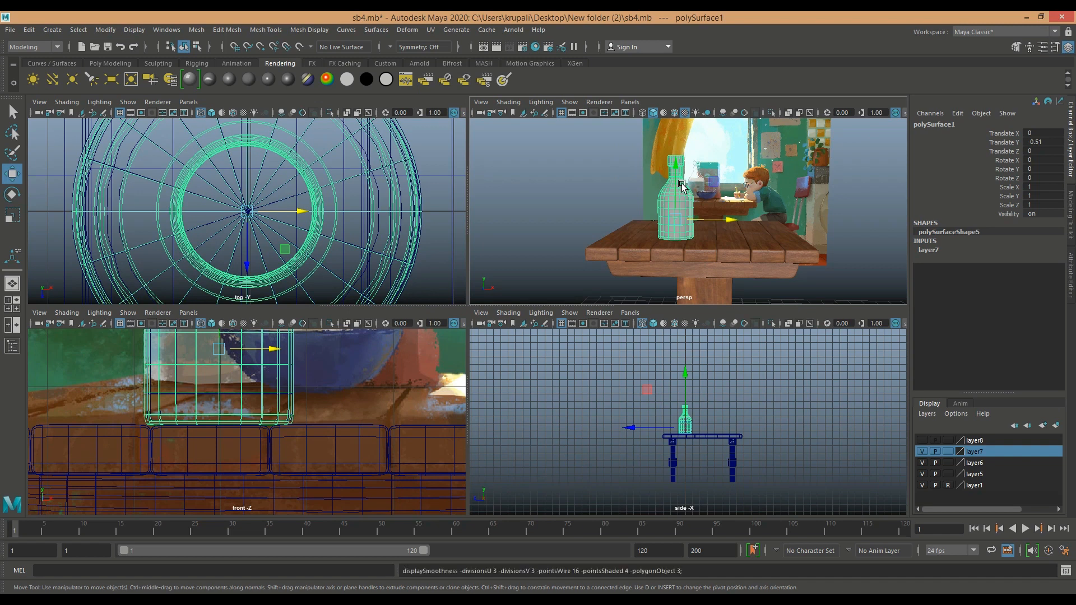
{"action": "key", "text": "space"}
{"action": "scroll", "coordinate": [593, 246], "scroll_direction": "up", "scroll_amount": 5}
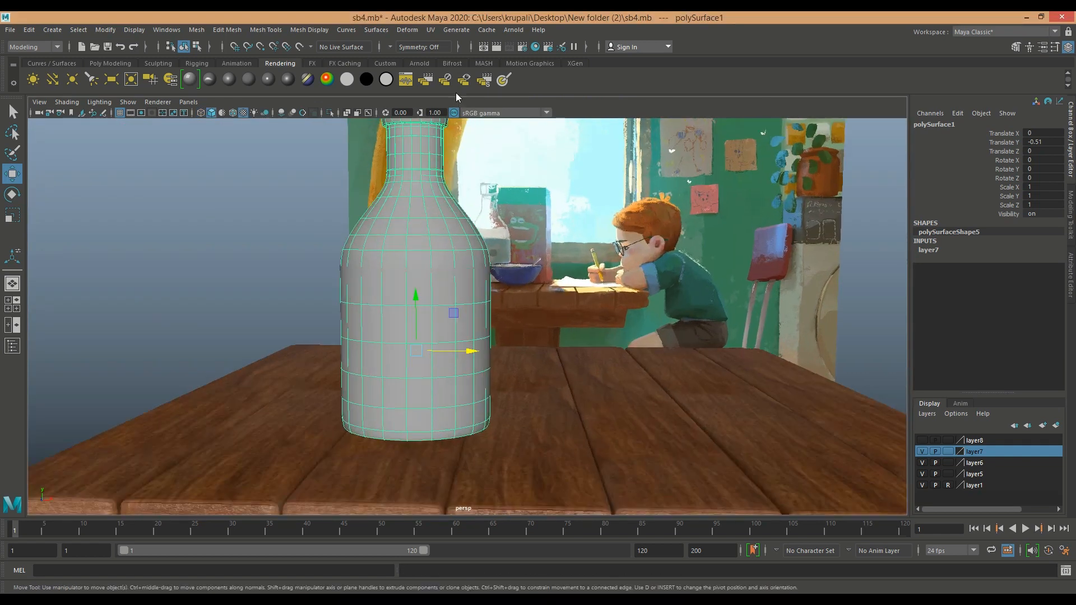
Create an Arnold aiStandardSurface shader in the Hypershade and blend in its Glass preset at 90%.
{"action": "left_click", "coordinate": [540, 47]}
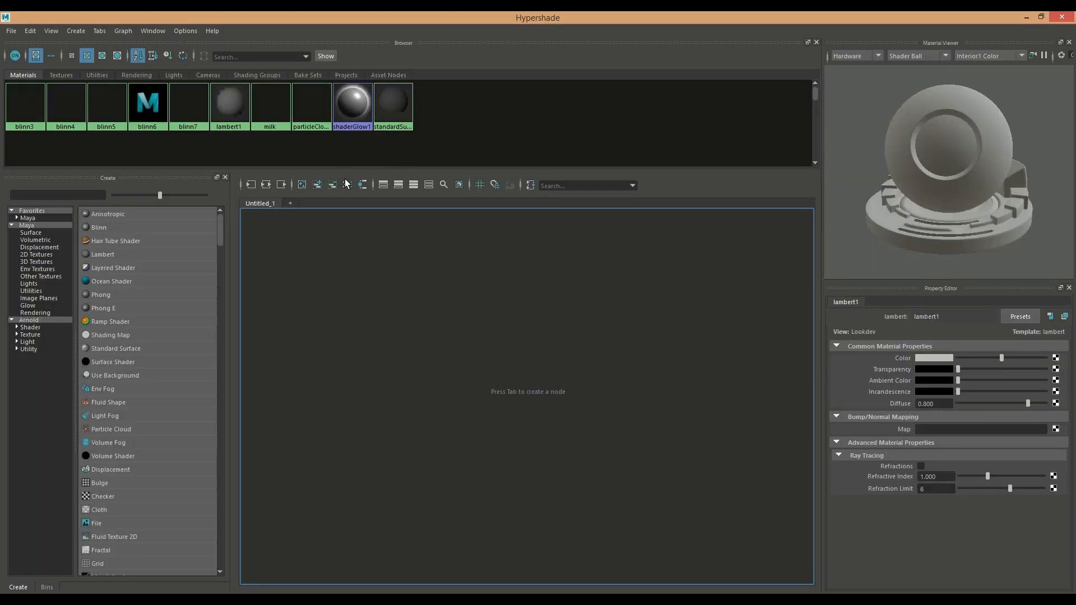
{"action": "left_click", "coordinate": [31, 328]}
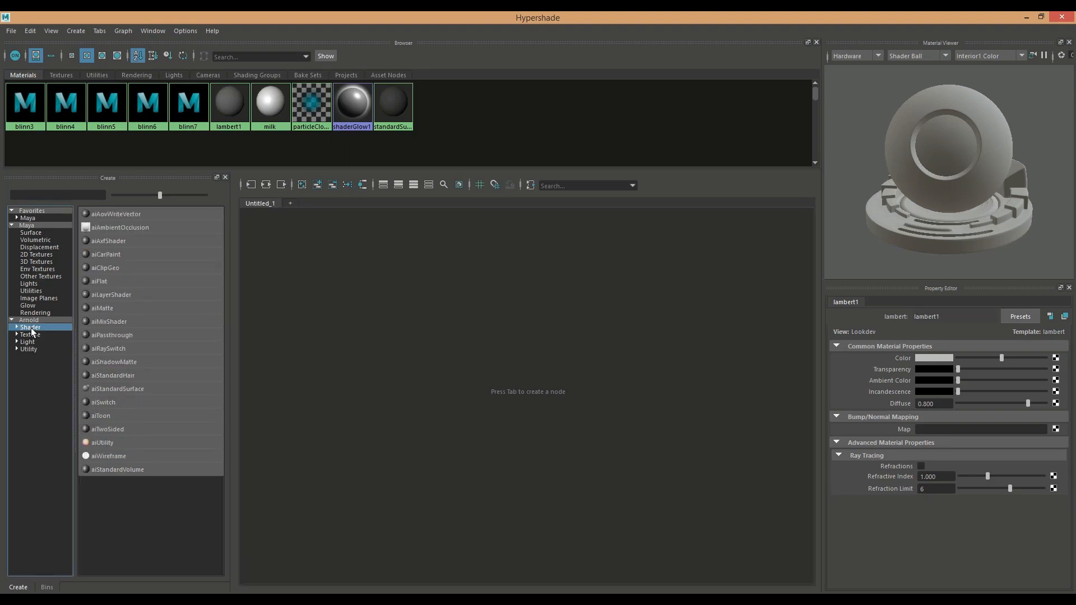
{"action": "left_click", "coordinate": [130, 390]}
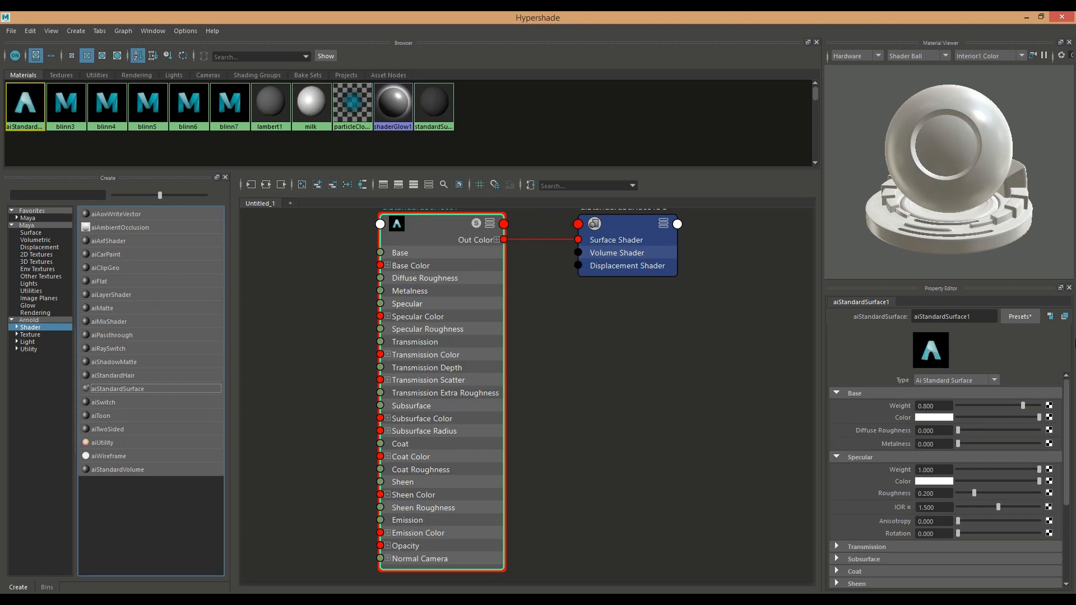
{"action": "left_click", "coordinate": [1027, 323]}
{"action": "mouse_move", "coordinate": [1029, 306]}
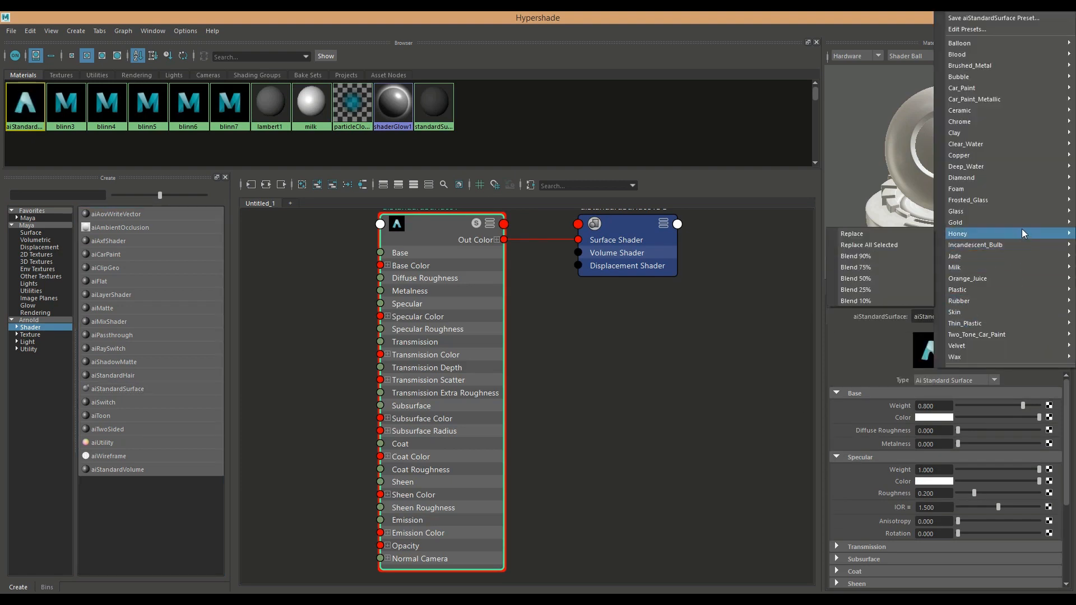
{"action": "mouse_move", "coordinate": [1023, 225]}
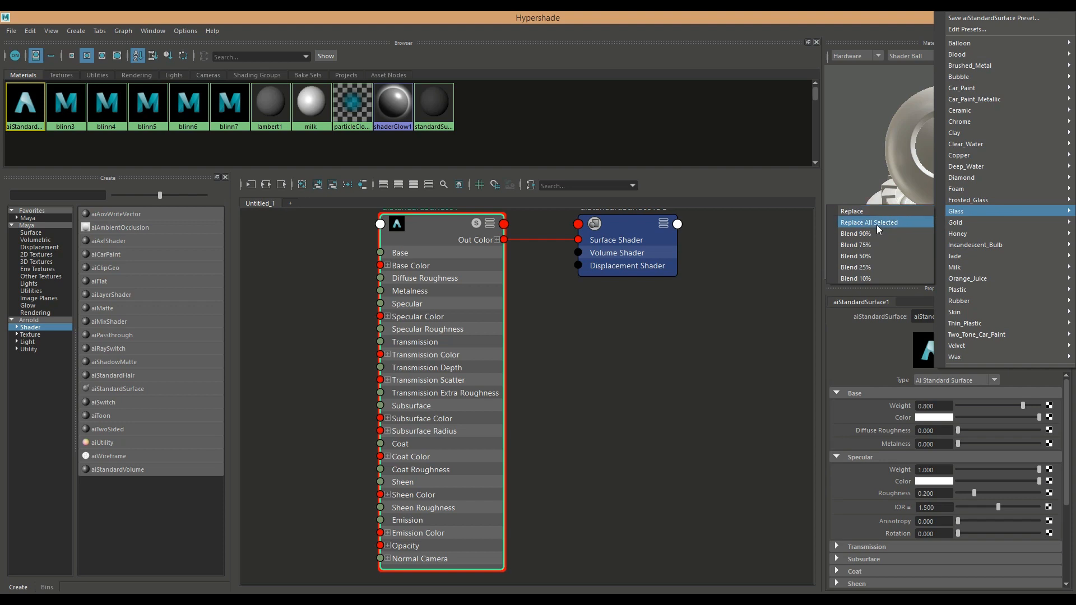
{"action": "left_click", "coordinate": [848, 234]}
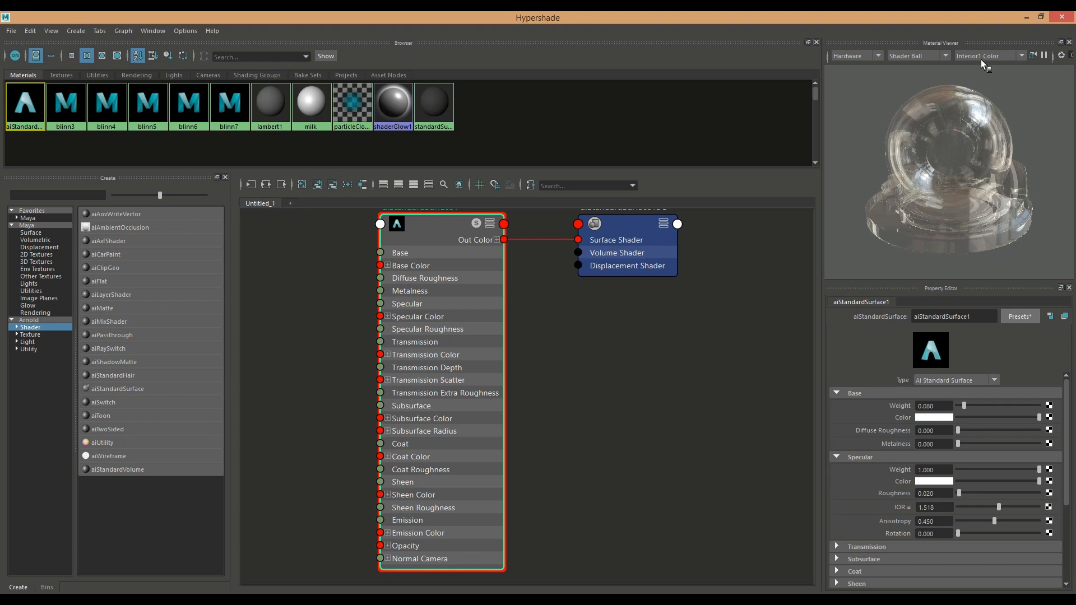
Assign the existing aiStandardSurface1 material to the outer bottle in the perspective view.
{"action": "left_click", "coordinate": [1025, 17]}
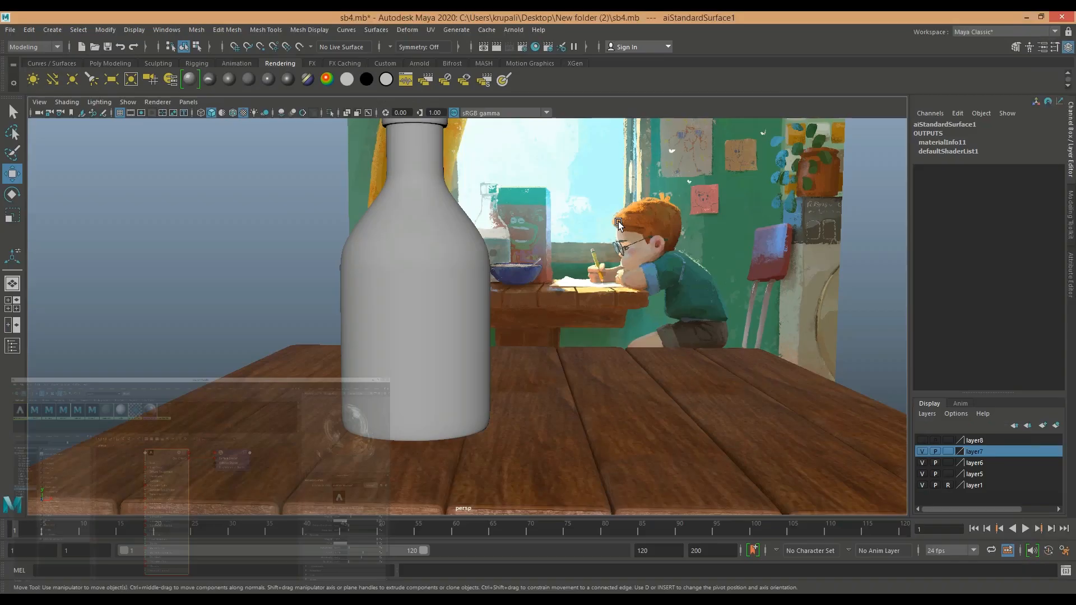
{"action": "left_click", "coordinate": [395, 300]}
{"action": "left_click", "coordinate": [441, 250]}
{"action": "right_click_drag", "start_coordinate": [441, 250], "coordinate": [548, 500]}
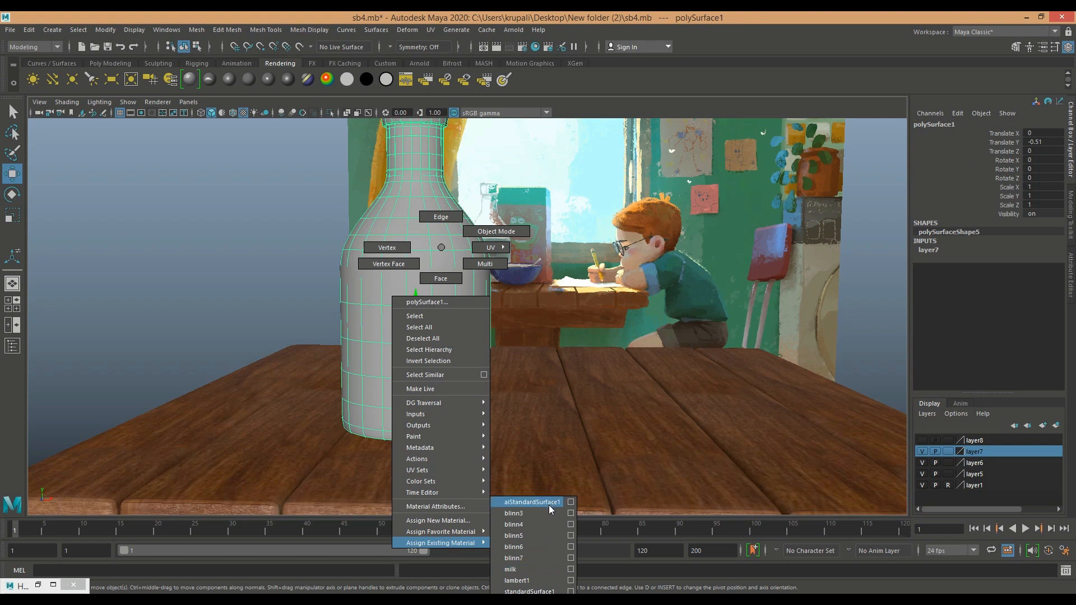
{"action": "right_click_drag", "start_coordinate": [549, 507], "coordinate": [549, 507]}
Replace the aiStandardSurface1 shader's settings completely with the Glass preset.
{"action": "left_click", "coordinate": [53, 585]}
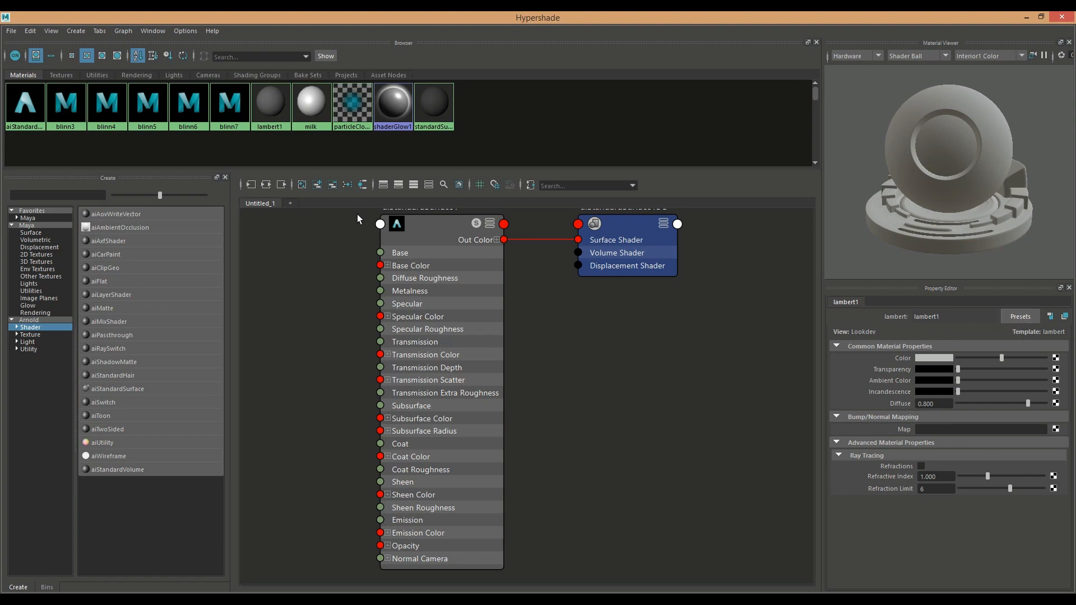
{"action": "left_click", "coordinate": [26, 104]}
{"action": "left_click", "coordinate": [1017, 317]}
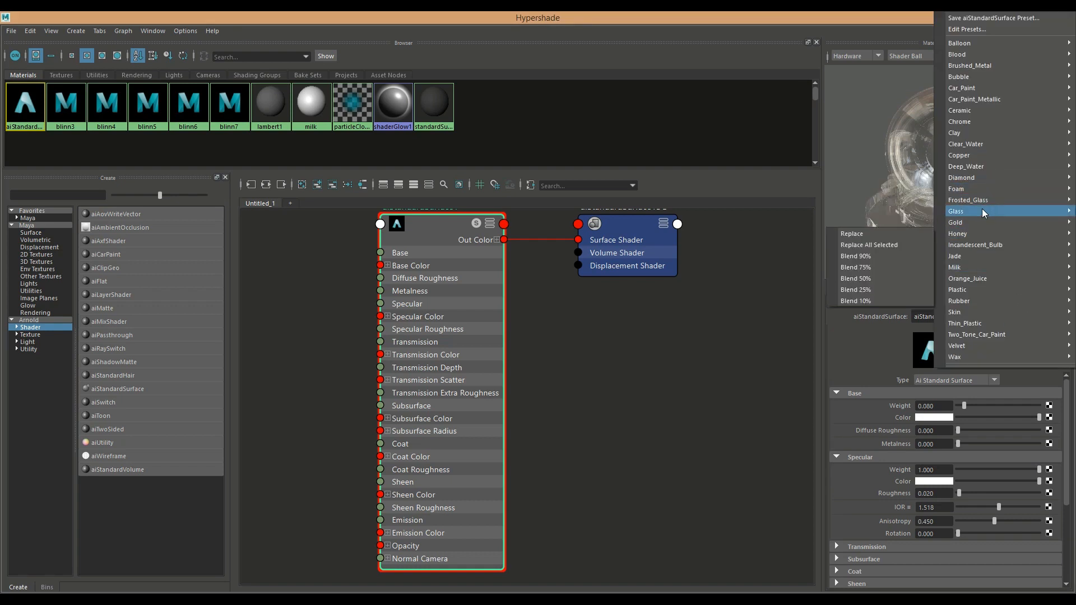
{"action": "left_click", "coordinate": [874, 211]}
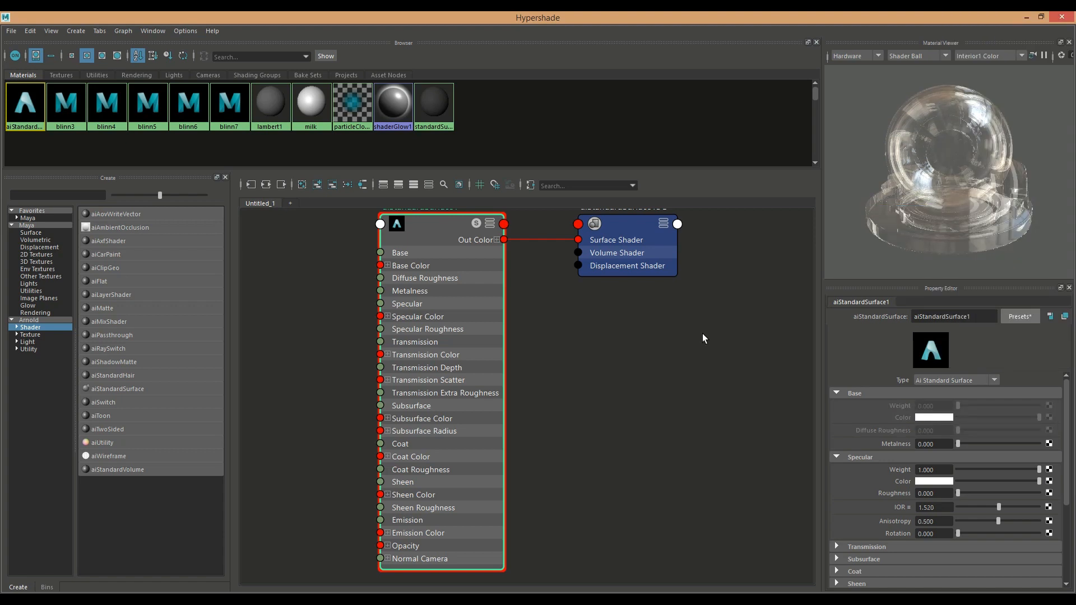
Delete the old milk Blinn material and create a second aiStandardSurface shader.
{"action": "left_click", "coordinate": [309, 106]}
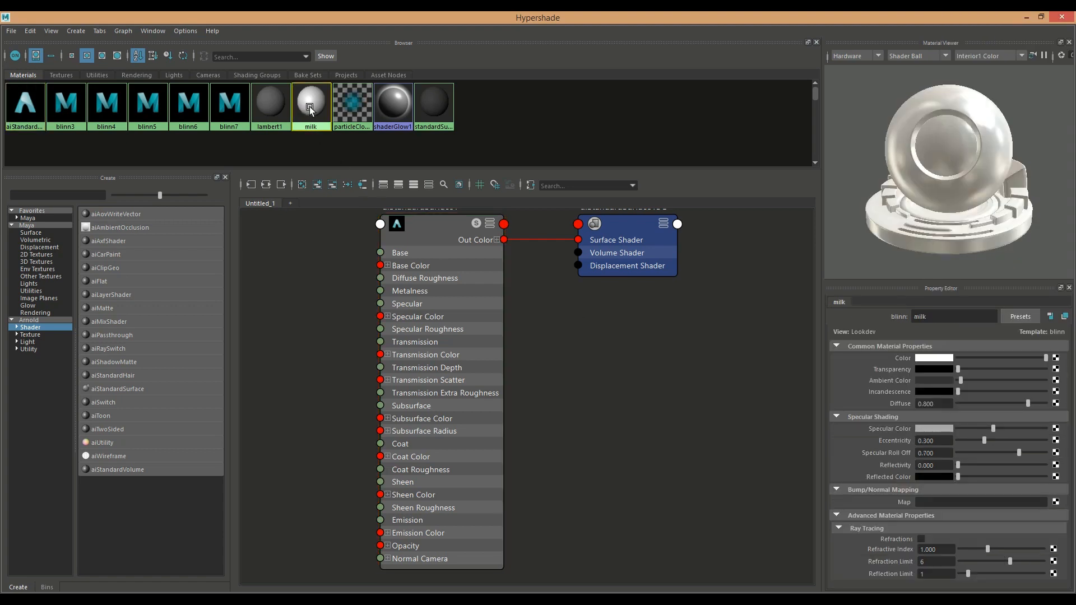
{"action": "key", "text": "Delete"}
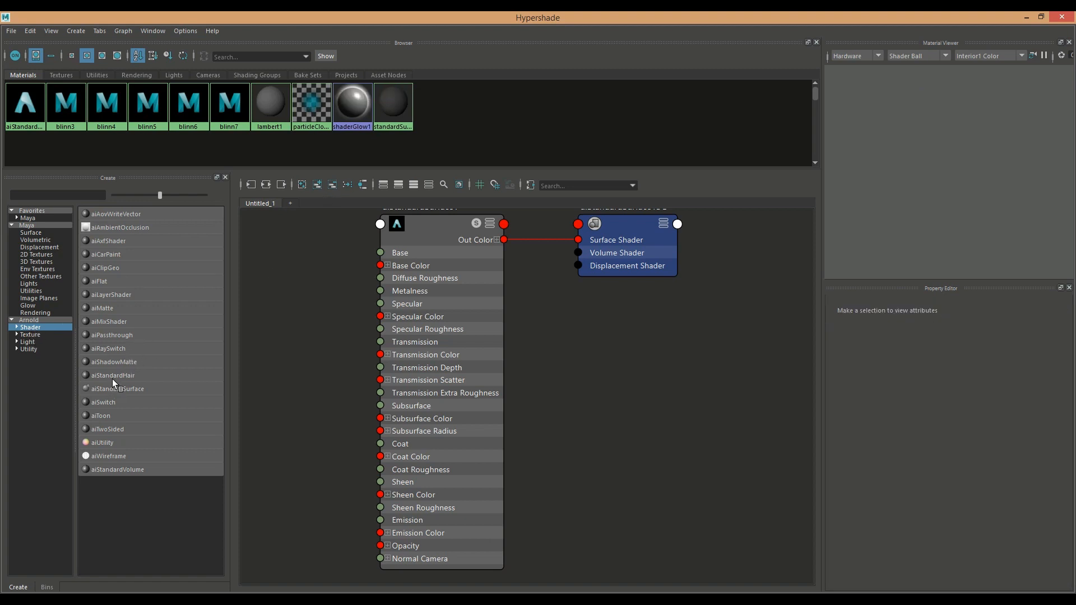
{"action": "left_click", "coordinate": [128, 388]}
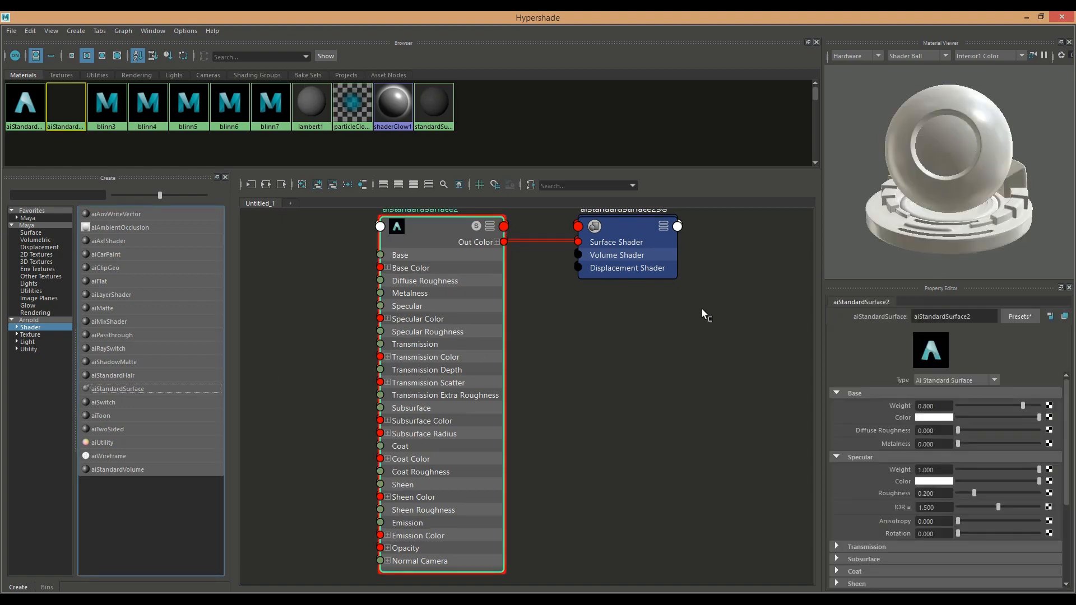
Replace the new shader's settings with the Milk preset and rename it milk.
{"action": "left_click", "coordinate": [1020, 316]}
{"action": "mouse_move", "coordinate": [1009, 267]}
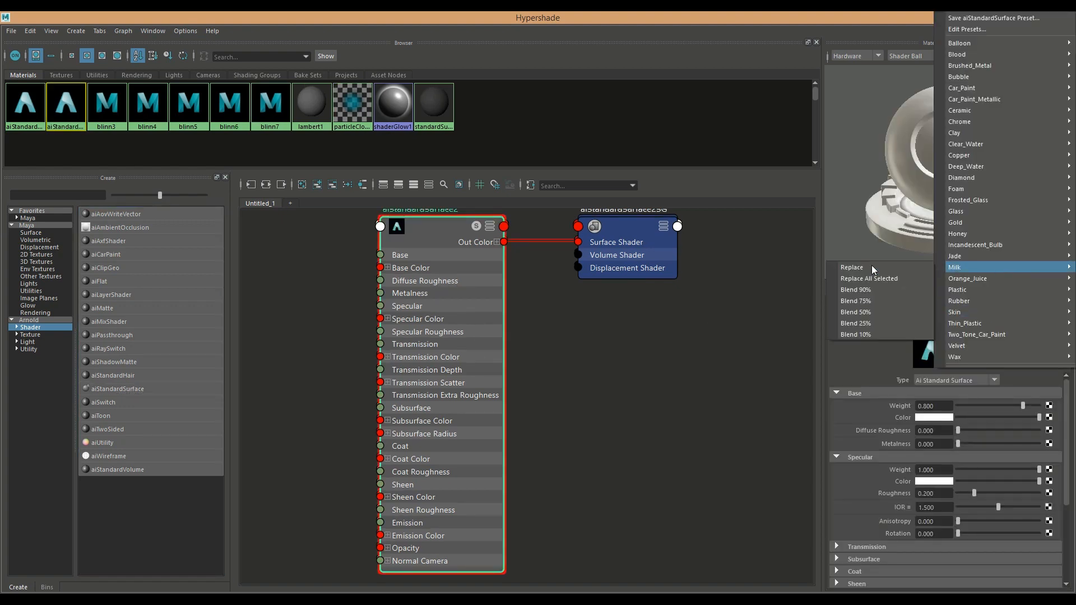
{"action": "left_click", "coordinate": [842, 267]}
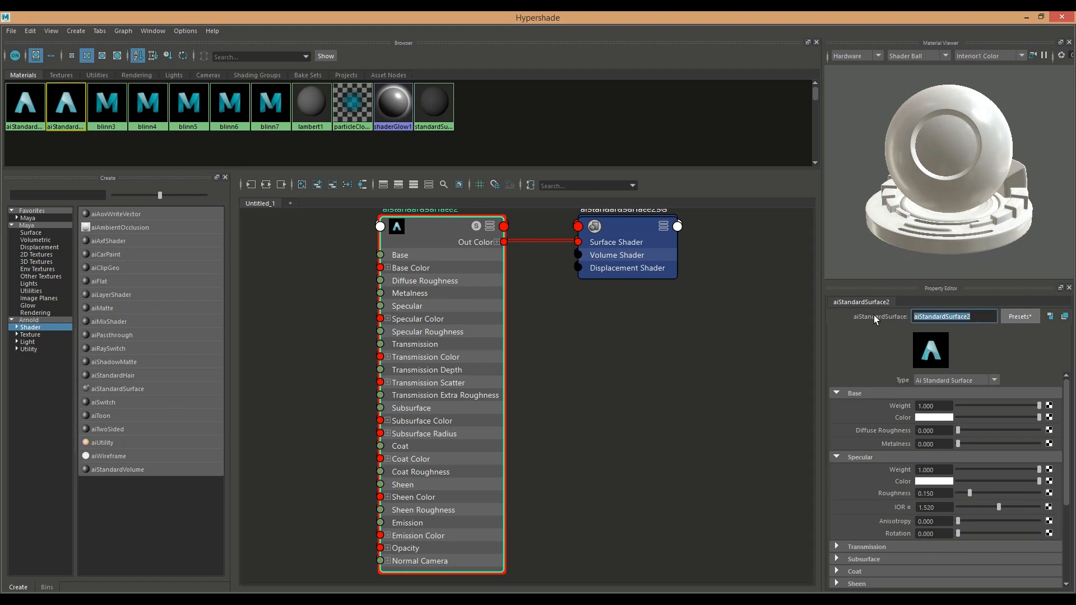
{"action": "type", "text": "milk"}
{"action": "left_click", "coordinate": [728, 361]}
Select the inner milk piece in the top view and assign the new milk material to it.
{"action": "left_click", "coordinate": [1026, 18]}
{"action": "left_click", "coordinate": [401, 254]}
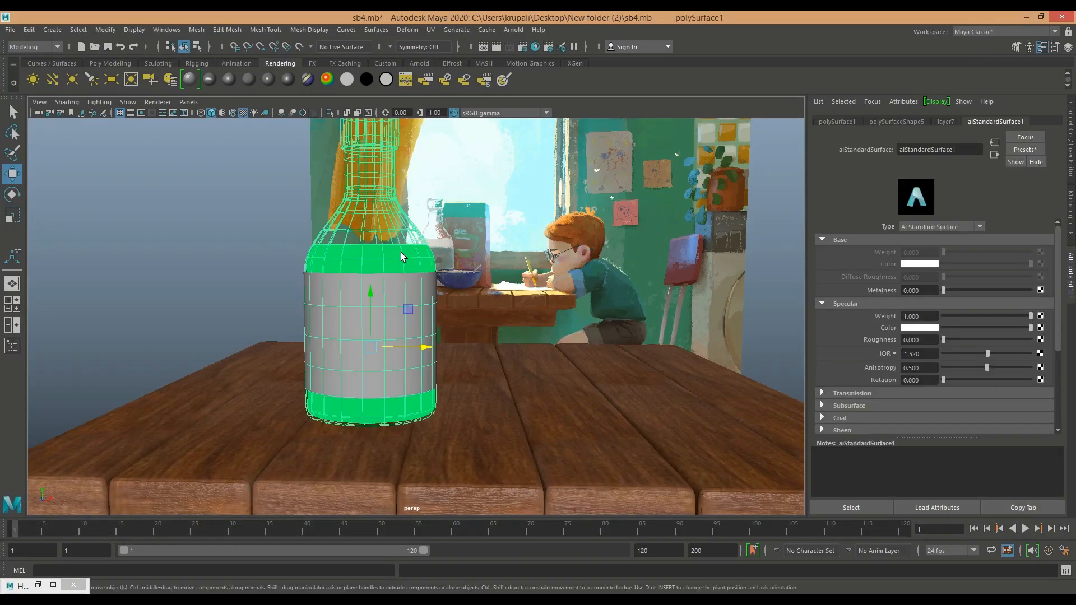
{"action": "left_click", "coordinate": [12, 304]}
{"action": "left_click", "coordinate": [185, 194]}
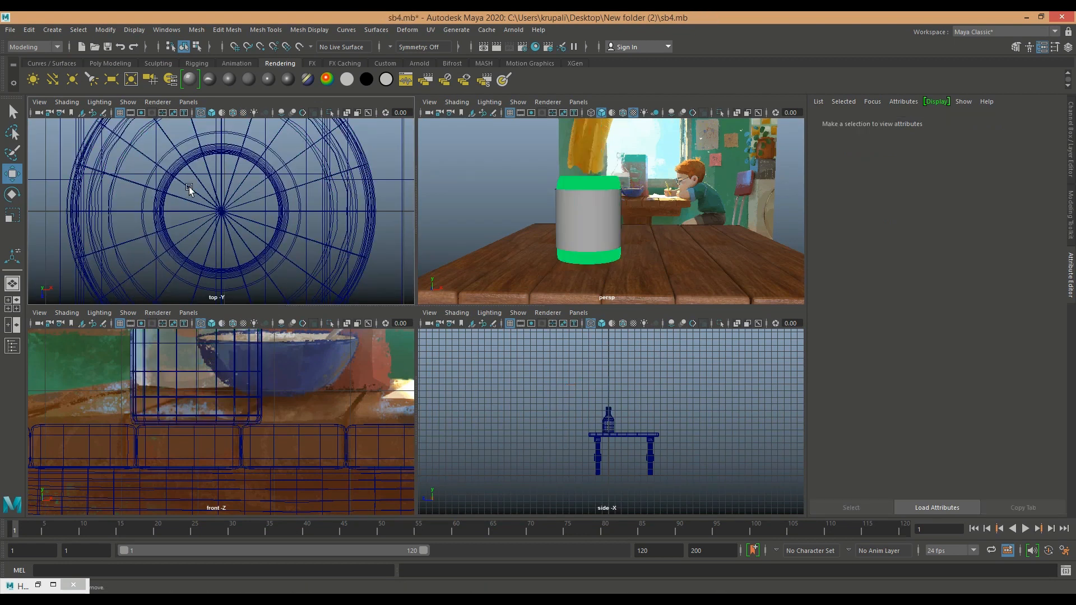
{"action": "left_click", "coordinate": [201, 179]}
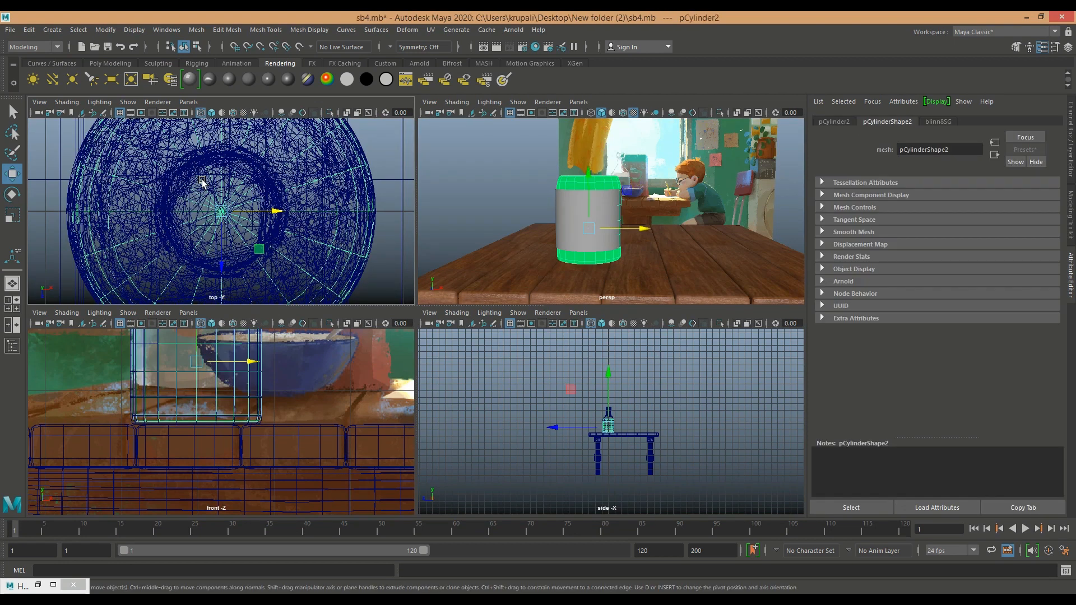
{"action": "left_click", "coordinate": [53, 585]}
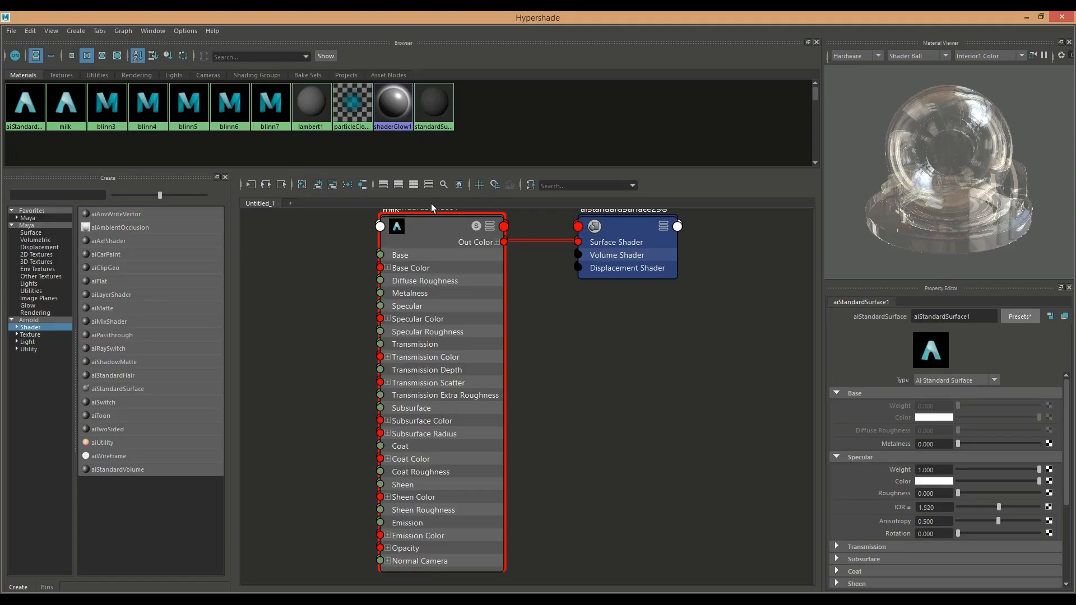
{"action": "right_click_drag", "start_coordinate": [66, 113], "coordinate": [75, 89]}
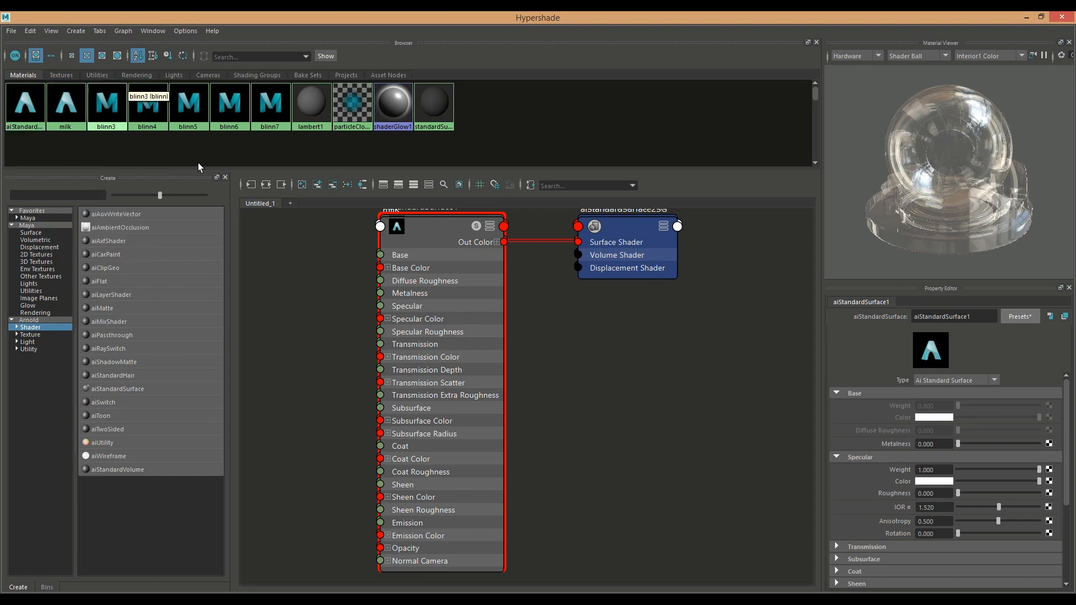
{"action": "left_click", "coordinate": [1027, 17]}
Examine the shaded bottle and its milk on the table in the full-size perspective view, with the object's channel values shown.
{"action": "left_click", "coordinate": [460, 188]}
{"action": "left_click", "coordinate": [604, 188]}
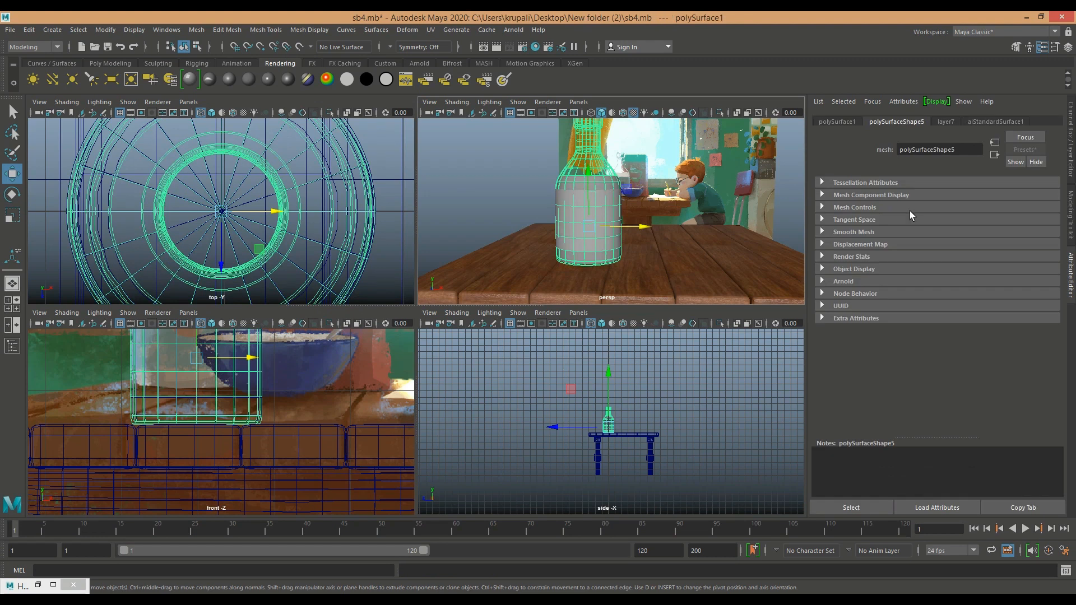
{"action": "left_click", "coordinate": [1071, 168]}
{"action": "key", "text": "space"}
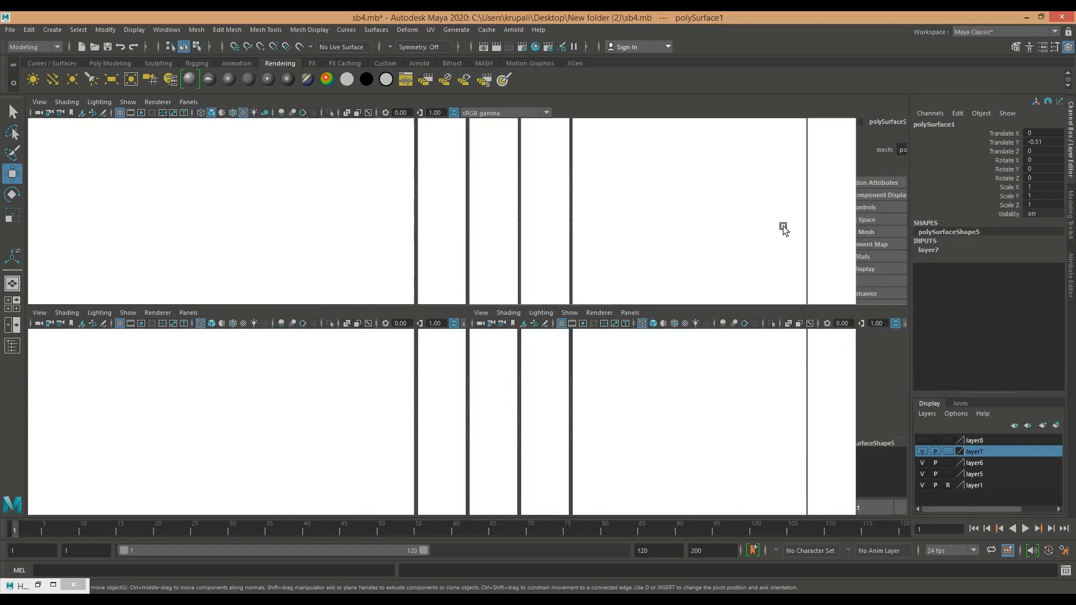
{"action": "scroll", "coordinate": [646, 371], "scroll_direction": "down", "scroll_amount": 5}
{"action": "left_click", "coordinate": [771, 345]}
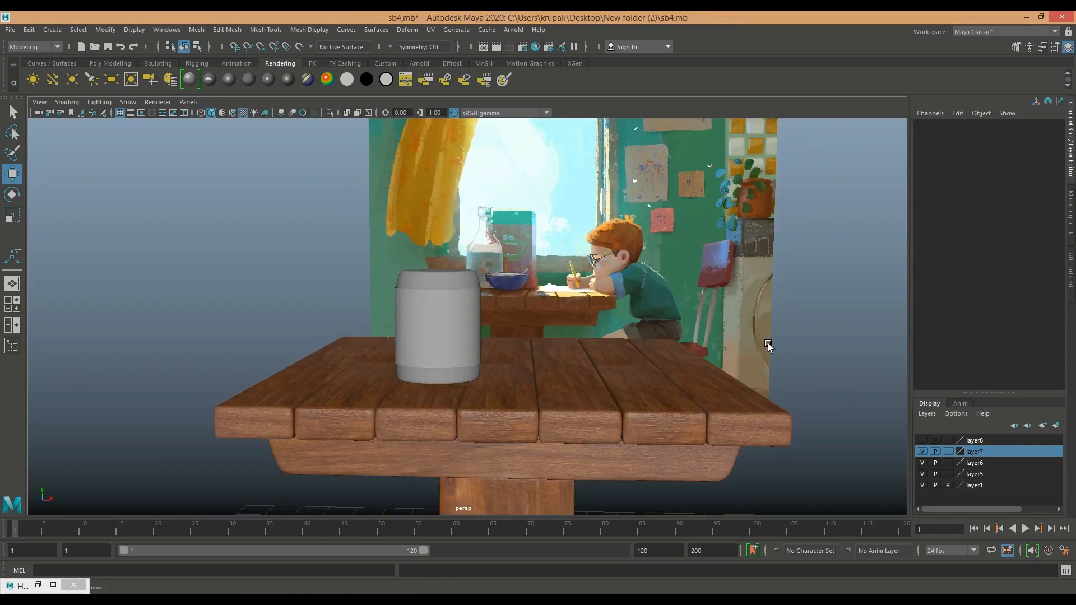
{"action": "left_click_drag", "start_coordinate": [771, 345], "coordinate": [732, 318], "text": "alt"}
{"action": "scroll", "coordinate": [739, 309], "scroll_direction": "up", "scroll_amount": 6}
{"action": "left_click", "coordinate": [358, 285]}
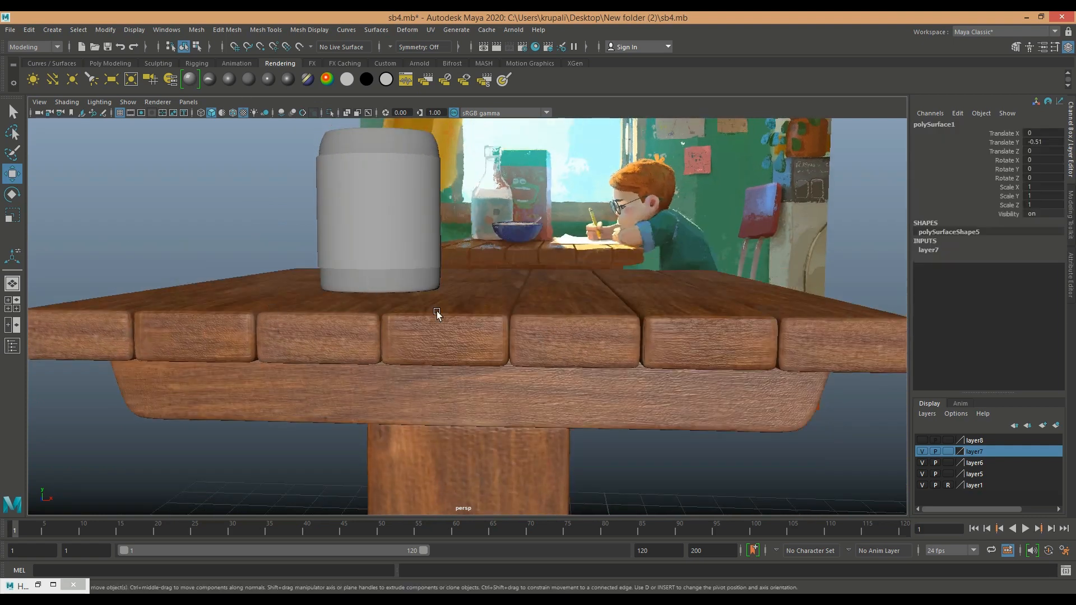
{"action": "scroll", "coordinate": [490, 349], "scroll_direction": "down", "scroll_amount": 4}
Move the milk shader's node clear of the glass shader's node and reapply the Milk preset as a full replacement.
{"action": "left_click", "coordinate": [53, 585]}
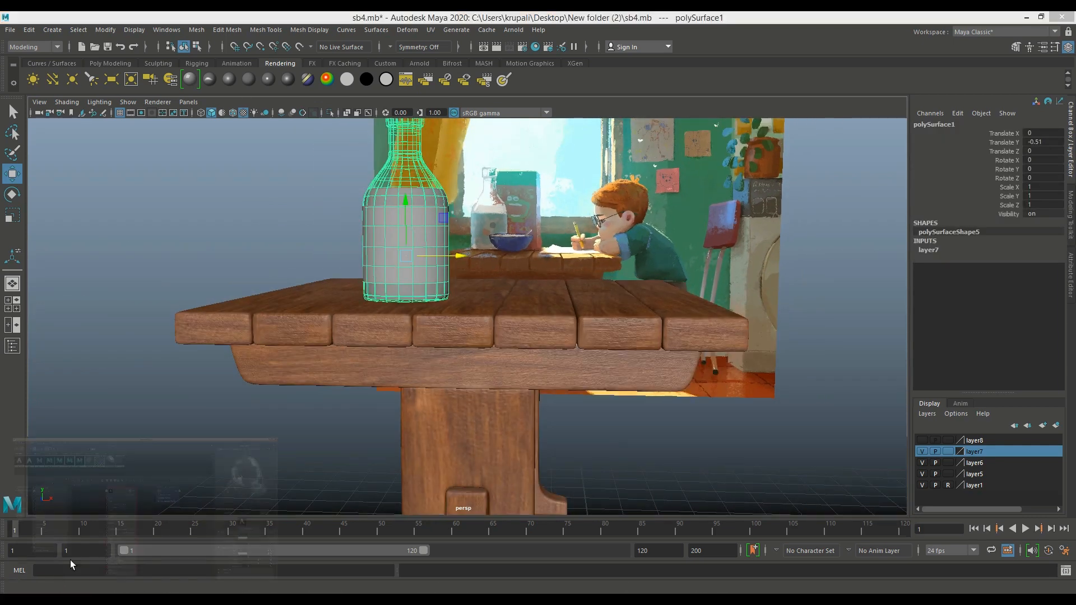
{"action": "left_click_drag", "start_coordinate": [453, 230], "coordinate": [536, 324]}
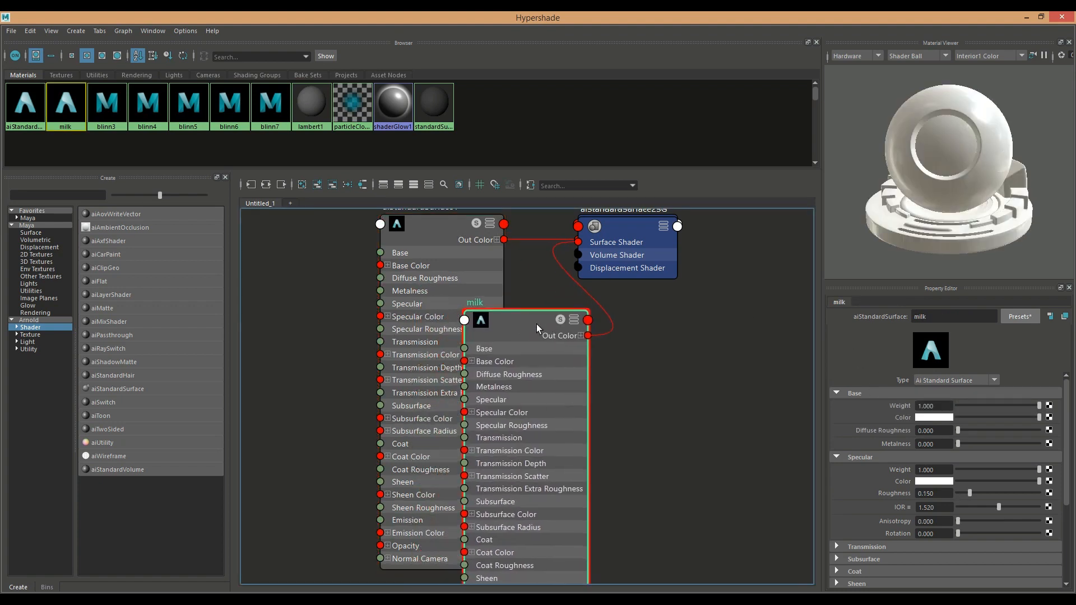
{"action": "left_click", "coordinate": [1014, 317]}
{"action": "mouse_move", "coordinate": [989, 268]}
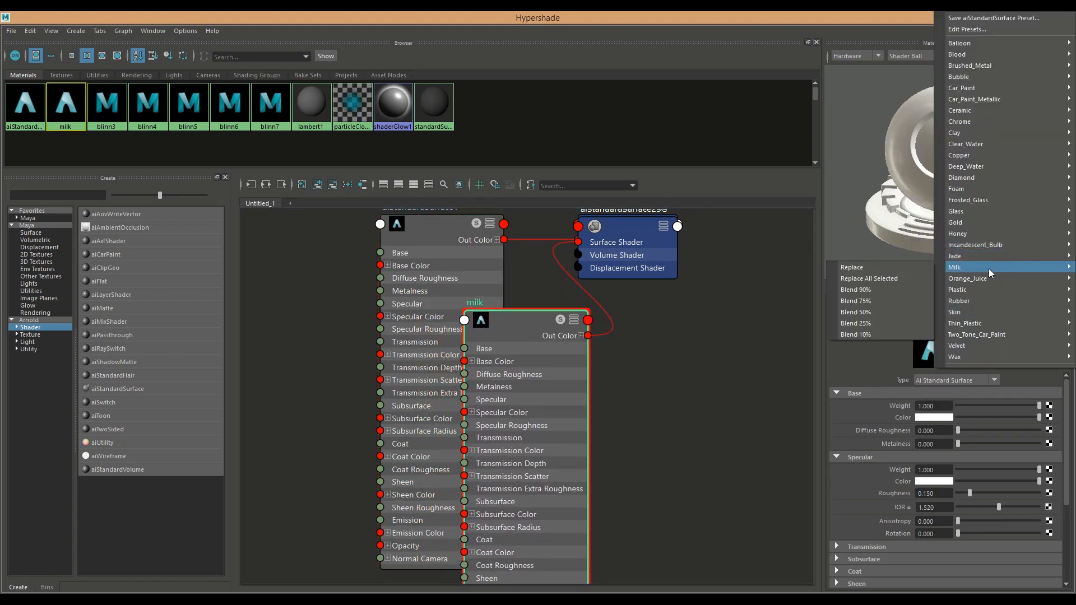
{"action": "left_click", "coordinate": [866, 268]}
{"action": "left_click", "coordinate": [723, 334]}
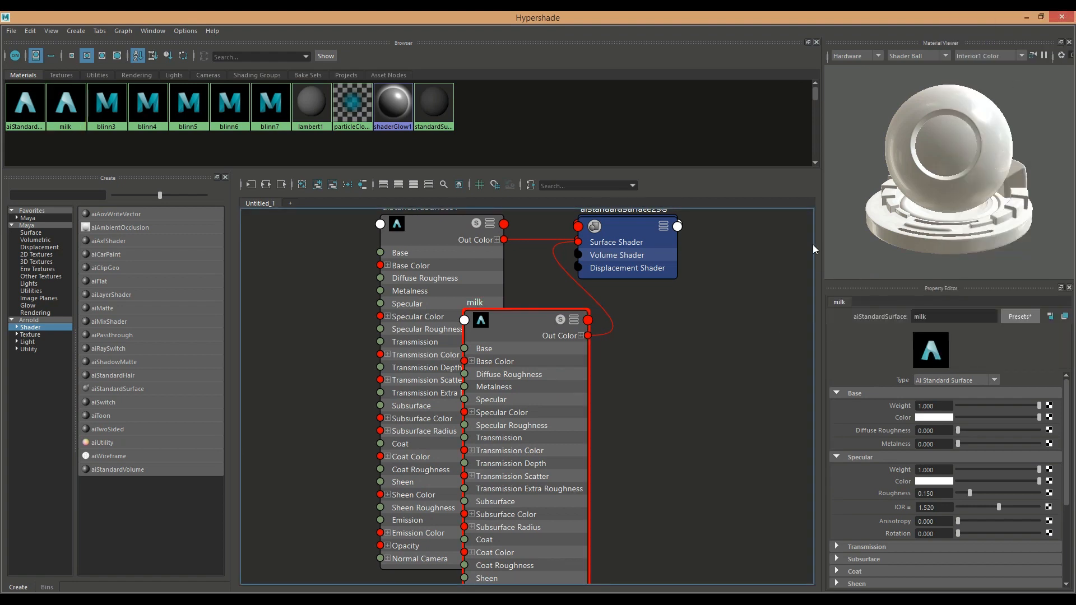
Return to the scene and select the whole bottle with its inner pieces in the full-size front view.
{"action": "key", "text": "alt+Tab"}
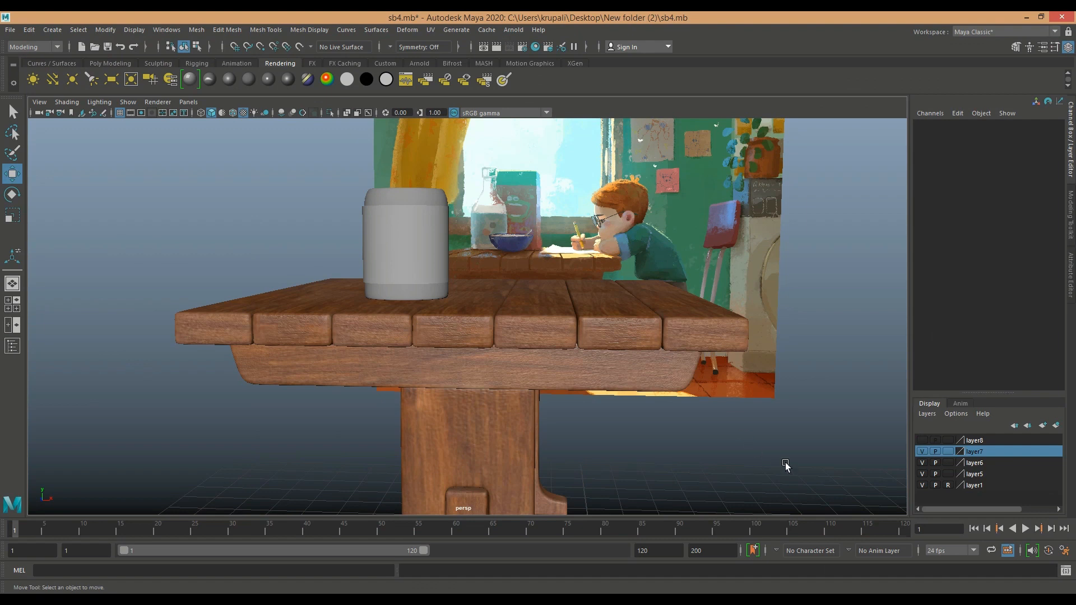
{"action": "scroll", "coordinate": [550, 305], "scroll_direction": "down", "scroll_amount": 2}
{"action": "left_click", "coordinate": [441, 262]}
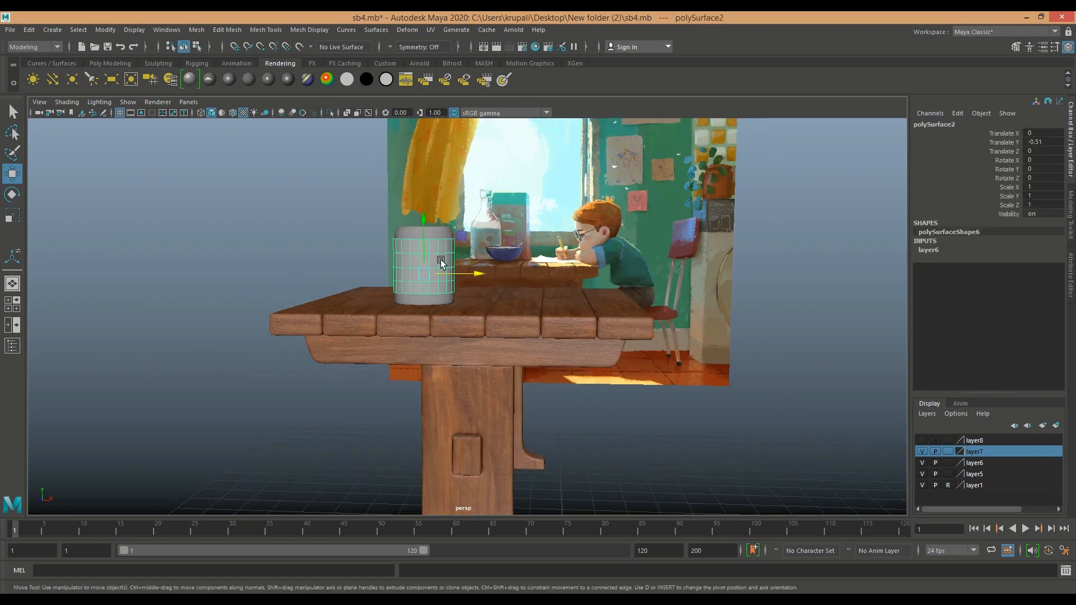
{"action": "left_click", "coordinate": [445, 228]}
{"action": "left_click", "coordinate": [817, 376]}
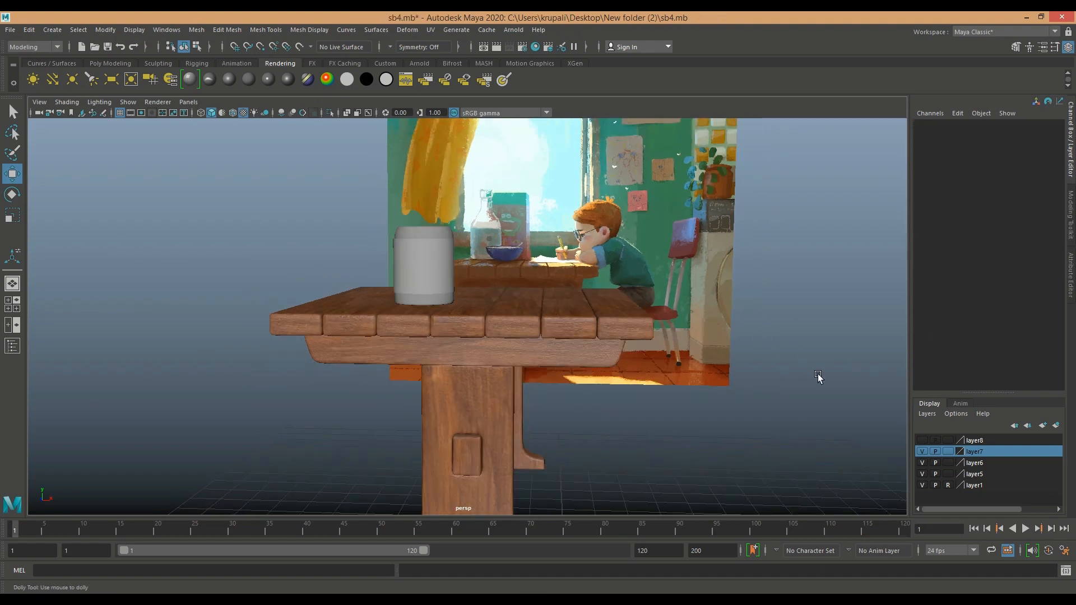
{"action": "scroll", "coordinate": [817, 375], "scroll_direction": "up", "scroll_amount": 4}
{"action": "left_click", "coordinate": [9, 308]}
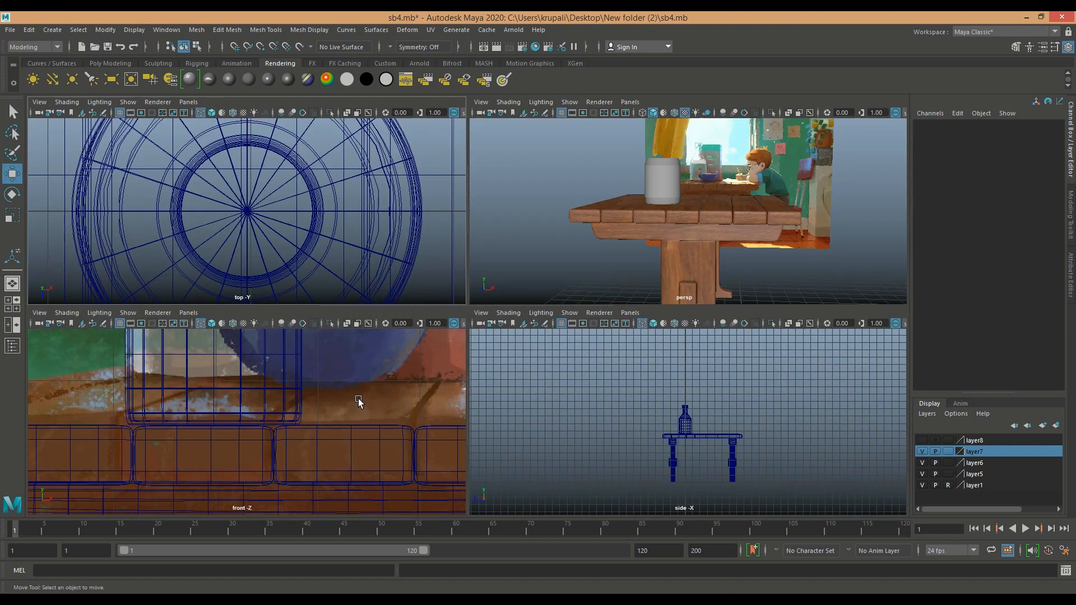
{"action": "key", "text": "space"}
{"action": "scroll", "coordinate": [566, 306], "scroll_direction": "down", "scroll_amount": 4}
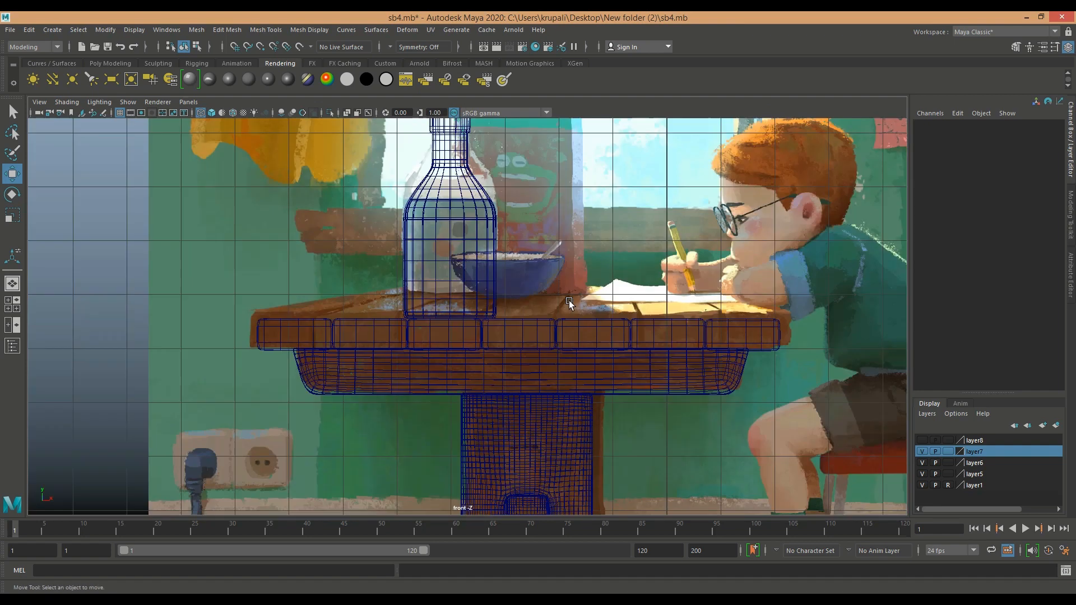
{"action": "scroll", "coordinate": [569, 301], "scroll_direction": "up", "scroll_amount": 3}
{"action": "left_click_drag", "start_coordinate": [528, 273], "coordinate": [366, 149]}
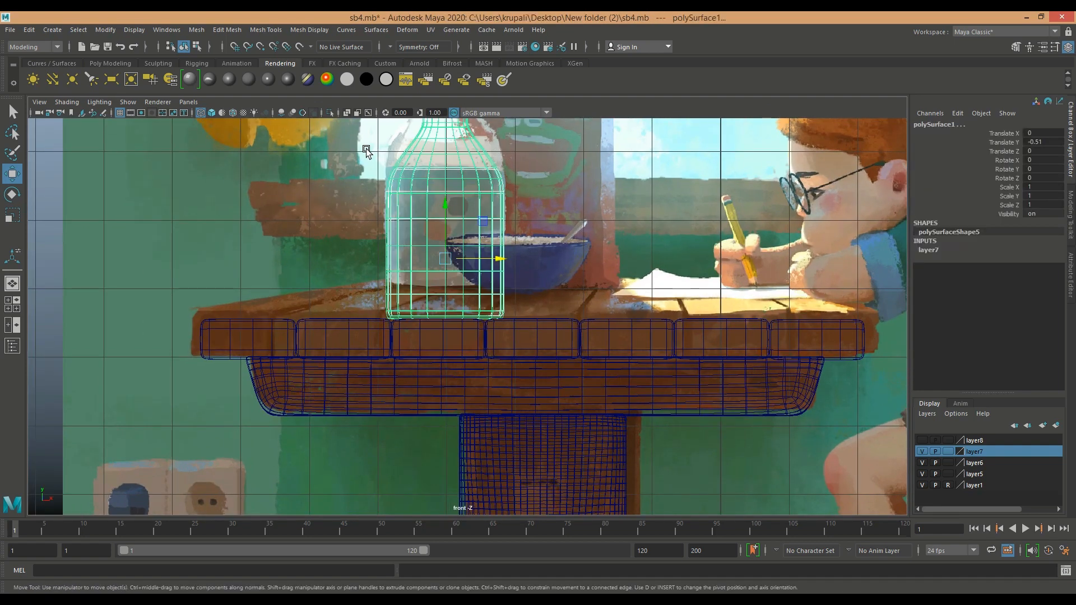
Return from the front view to the full-size perspective view, deselect the bottle and save the scene.
{"action": "scroll", "coordinate": [470, 274], "scroll_direction": "up", "scroll_amount": 5}
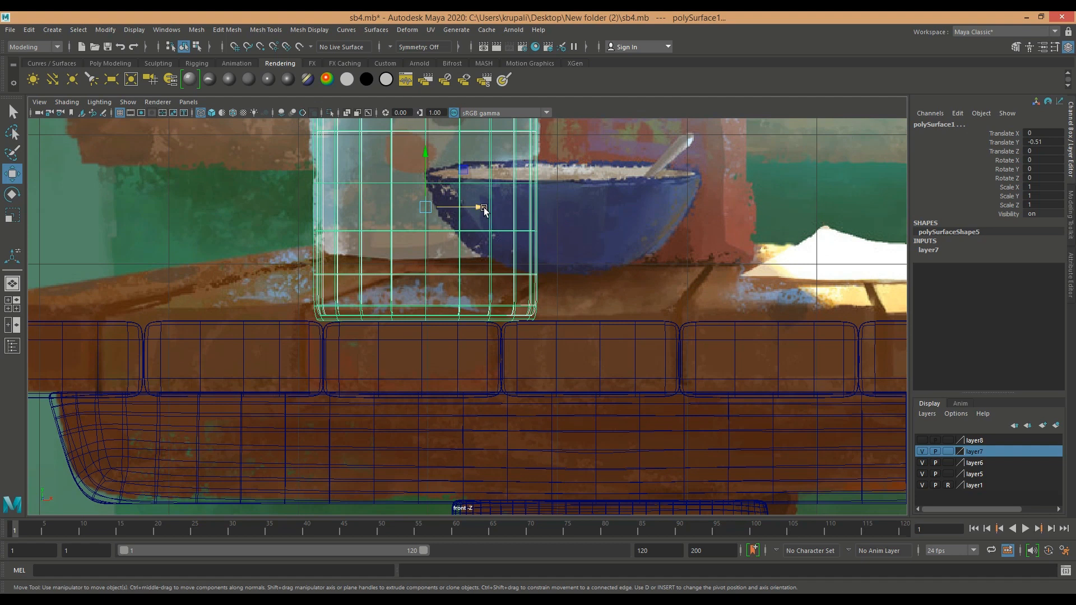
{"action": "key", "text": "space"}
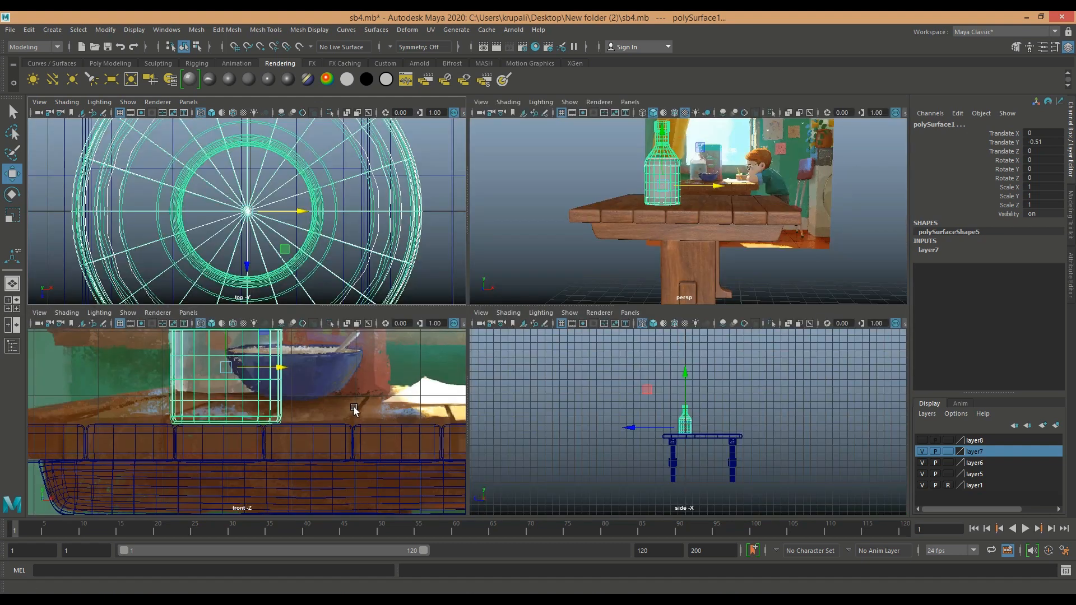
{"action": "left_click", "coordinate": [612, 261]}
{"action": "key", "text": "space"}
{"action": "scroll", "coordinate": [806, 437], "scroll_direction": "down", "scroll_amount": 2}
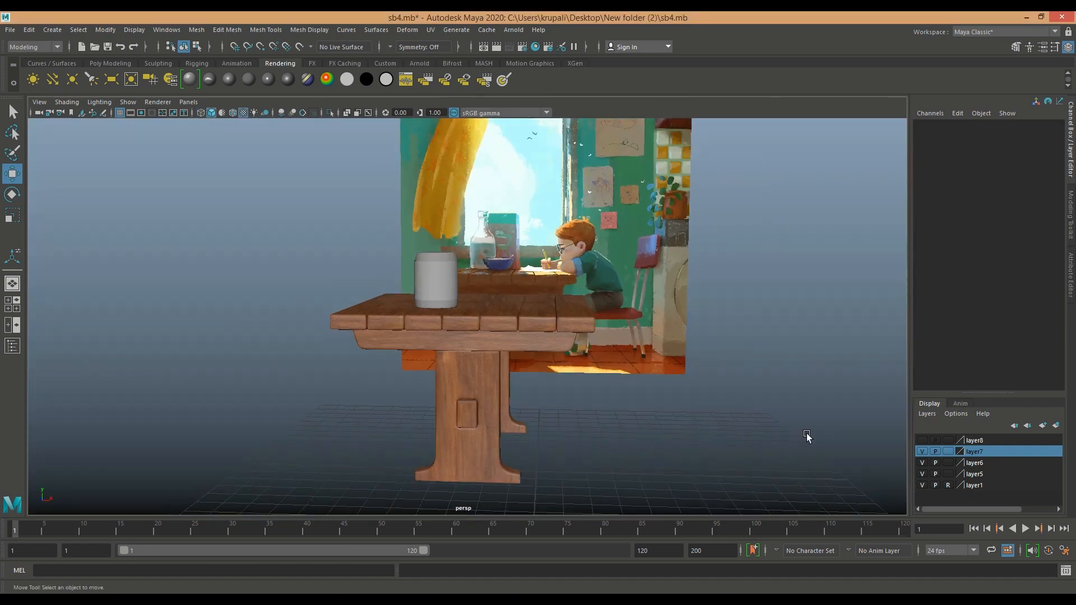
{"action": "key", "text": "ctrl+s"}
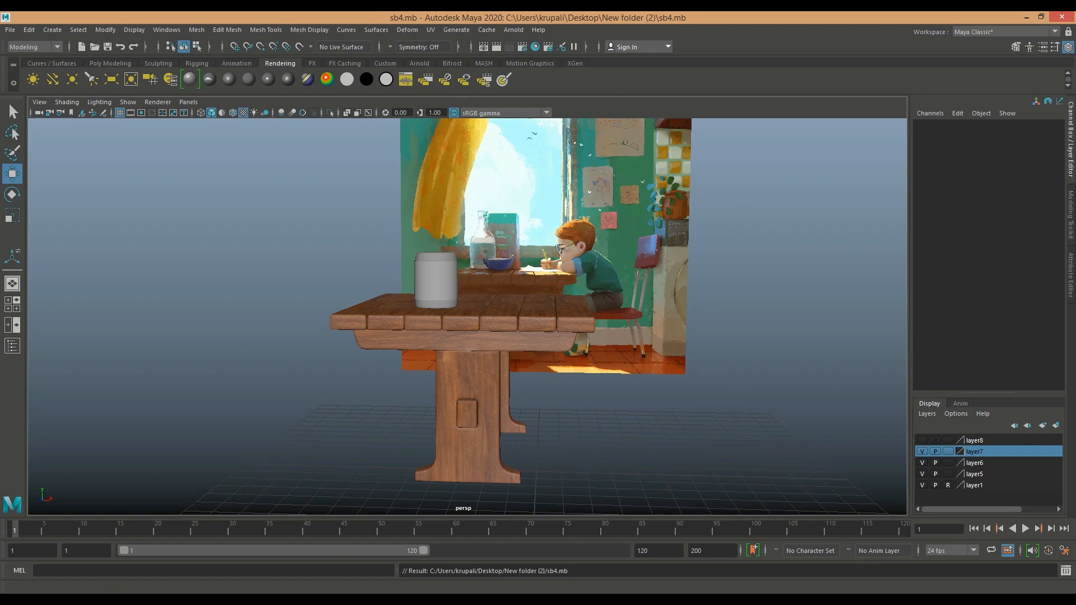
{"action": "right_click", "coordinate": [899, 600]}
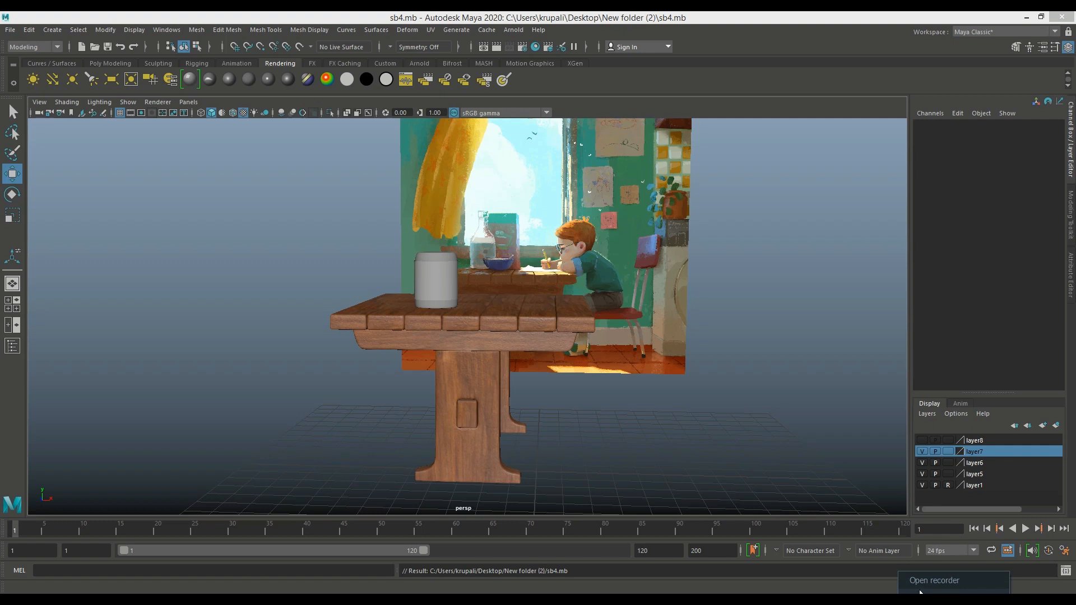
{"action": "left_click", "coordinate": [921, 584]}
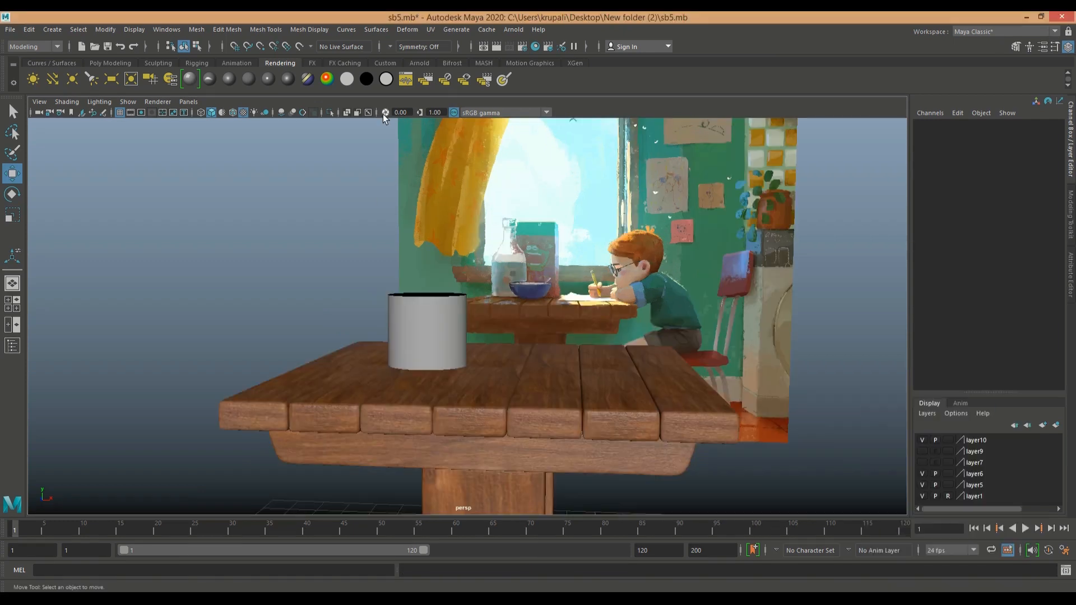
Assign a new Phong material to the label cylinder, set its reflectivity to 0 and slightly darken its specular color.
{"action": "left_click", "coordinate": [421, 314]}
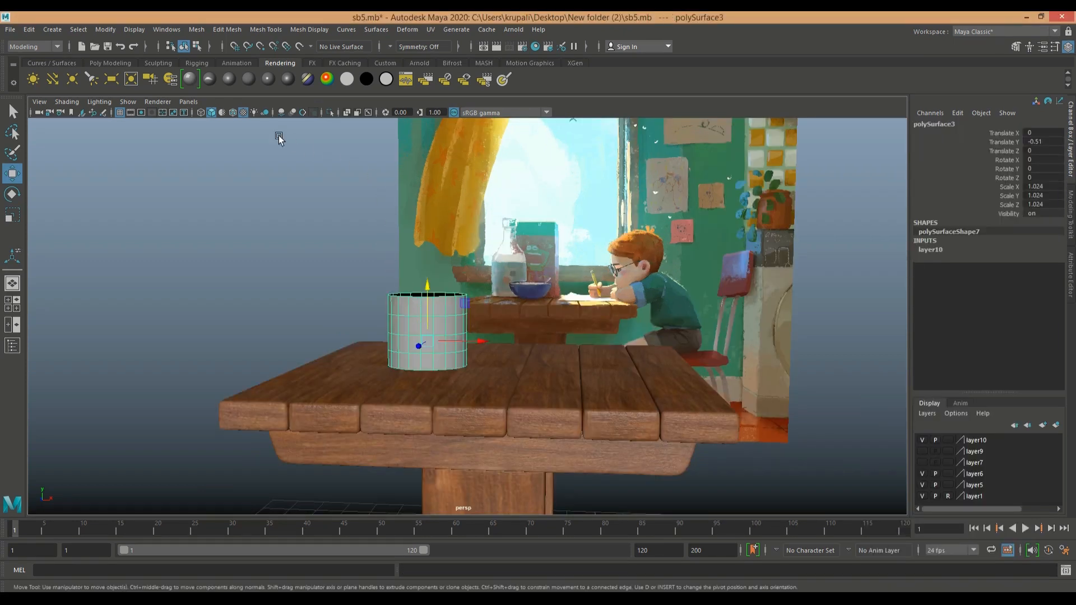
{"action": "left_click", "coordinate": [267, 79]}
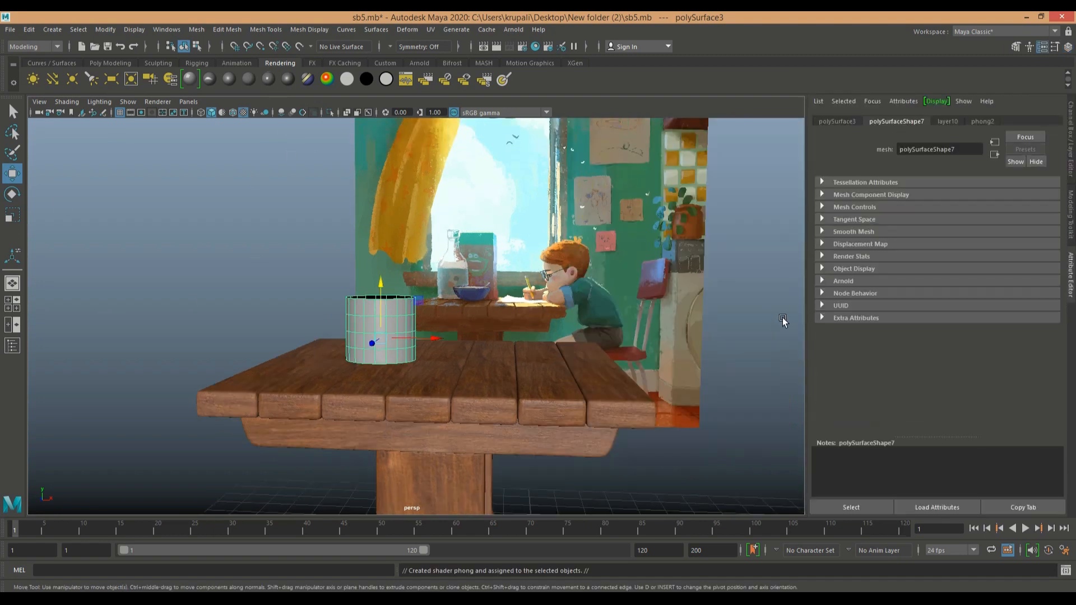
{"action": "left_click", "coordinate": [982, 121]}
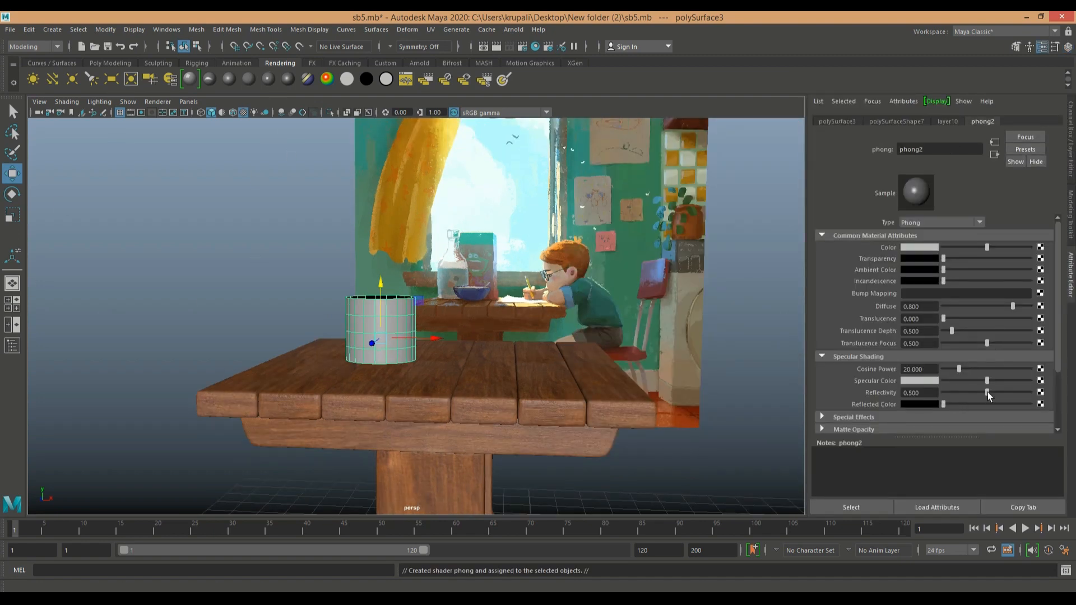
{"action": "left_click_drag", "start_coordinate": [980, 380], "coordinate": [974, 381]}
Connect a file texture to the Phong material's color and load bottlel.png from New folder (2) into it.
{"action": "left_click", "coordinate": [1037, 249]}
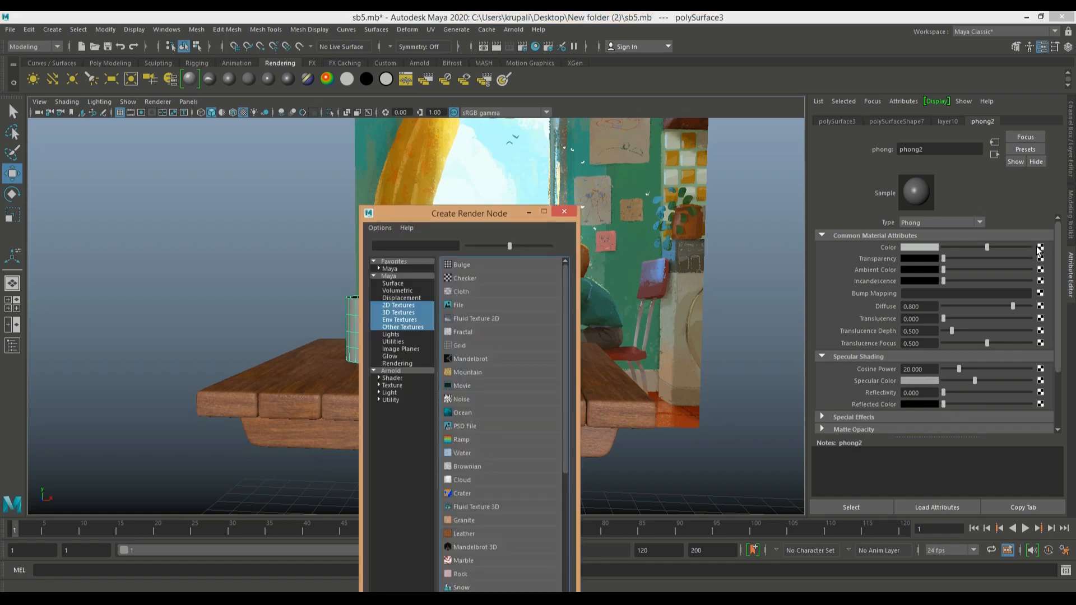
{"action": "left_click", "coordinate": [489, 302]}
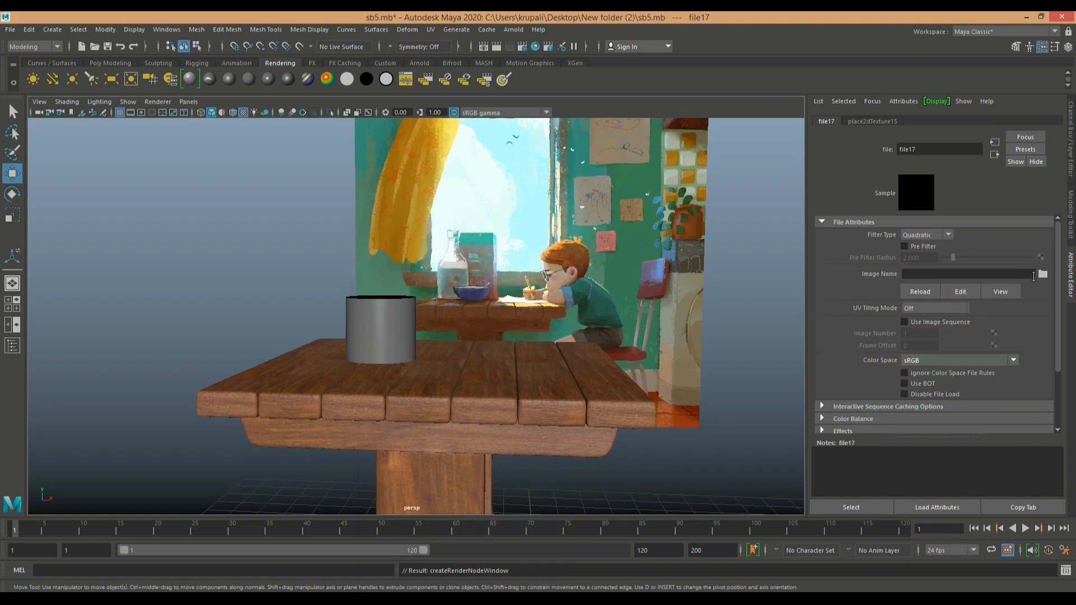
{"action": "left_click", "coordinate": [1042, 273]}
{"action": "scroll", "coordinate": [419, 385], "scroll_direction": "down", "scroll_amount": 1}
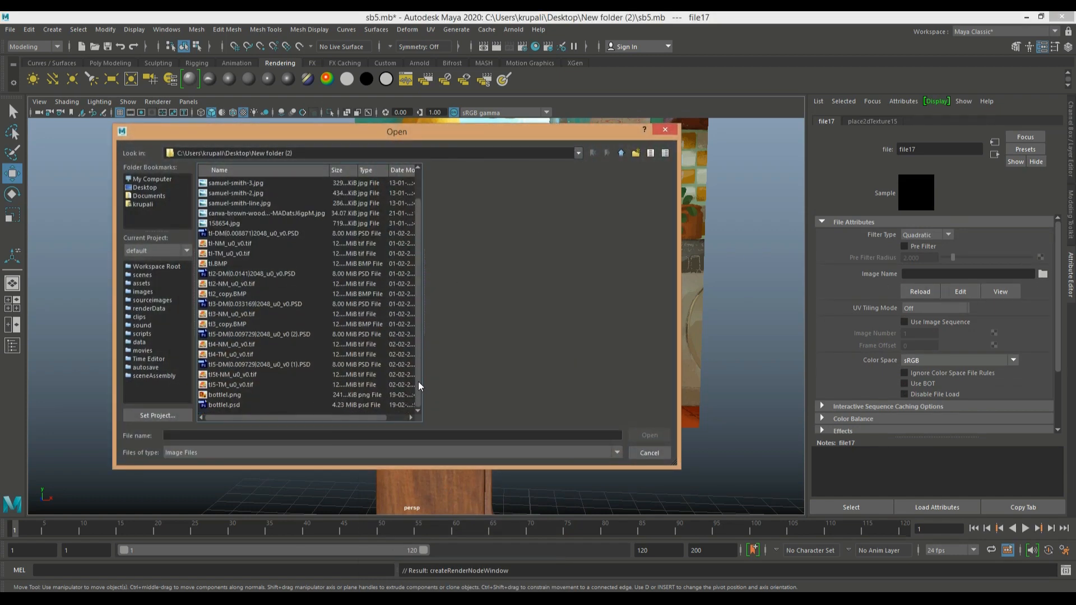
{"action": "left_click", "coordinate": [256, 395]}
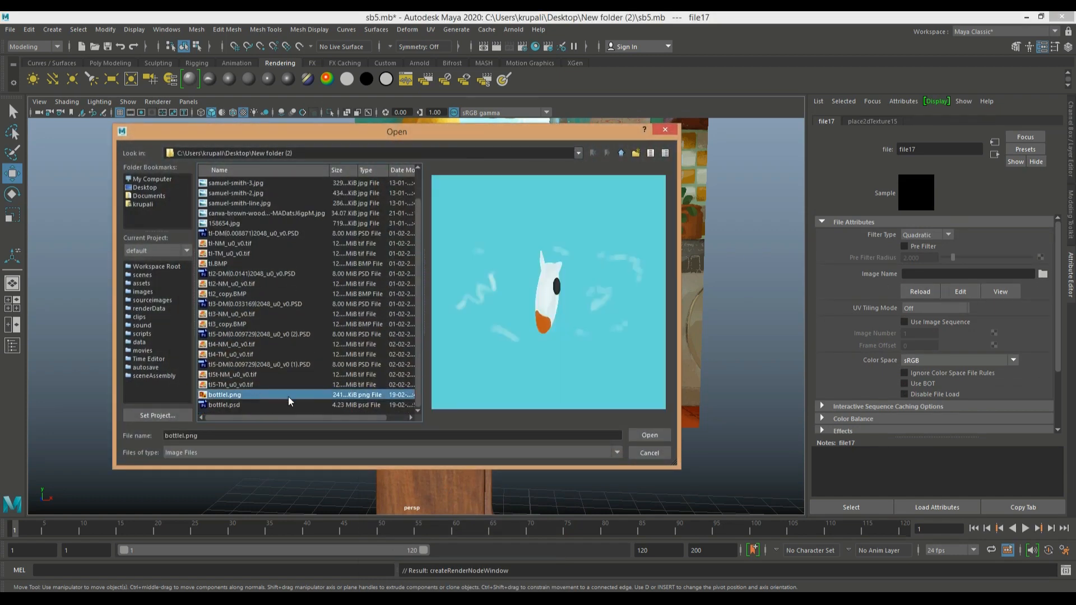
{"action": "left_click", "coordinate": [646, 433]}
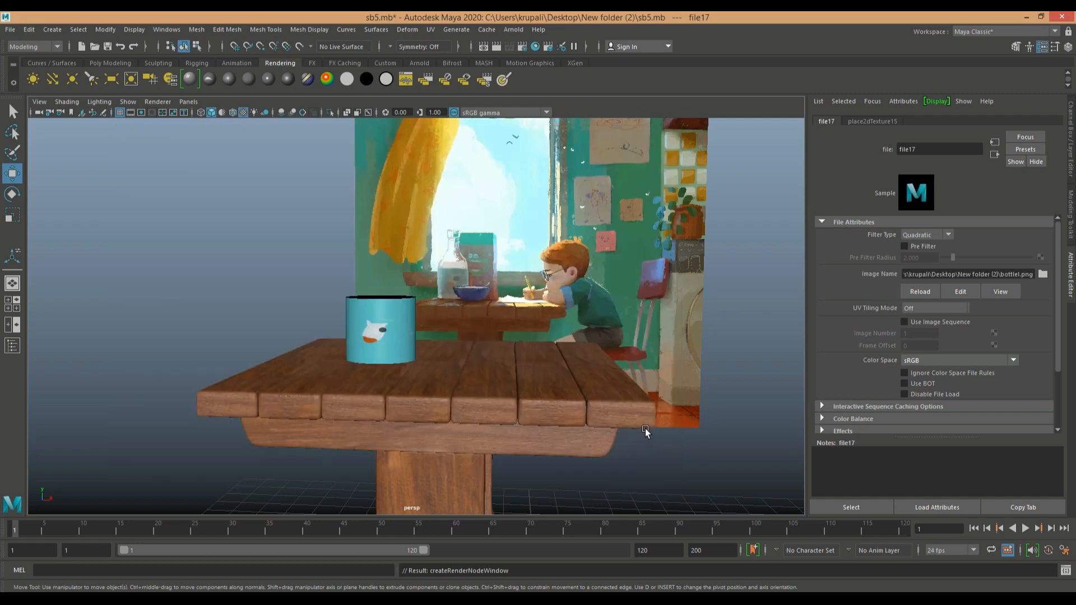
Rename the label cylinder's Phong material after the bottle.
{"action": "left_click", "coordinate": [1070, 168]}
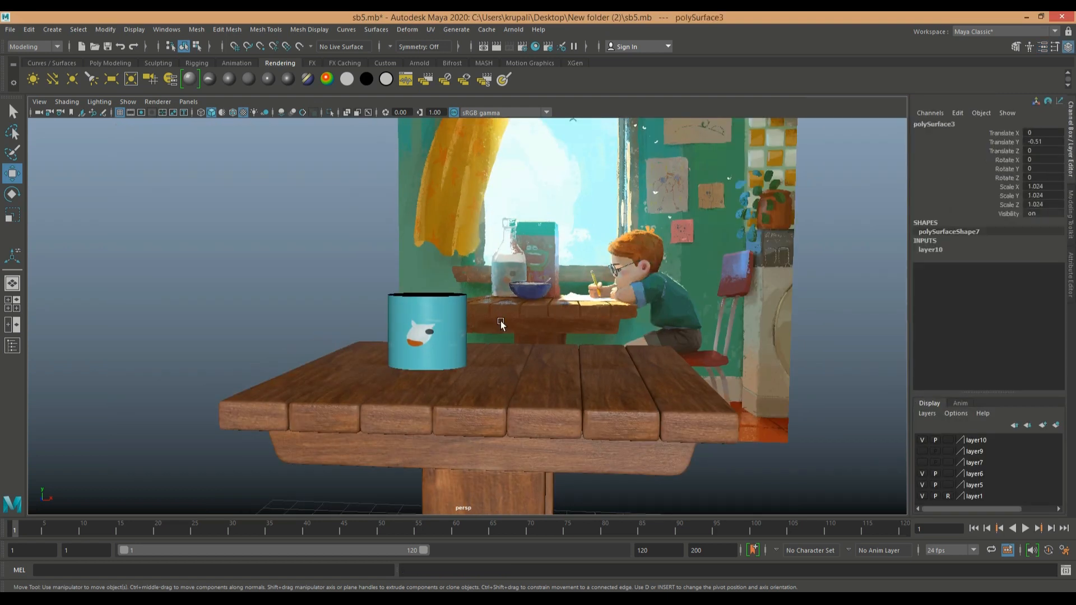
{"action": "left_click", "coordinate": [1070, 291]}
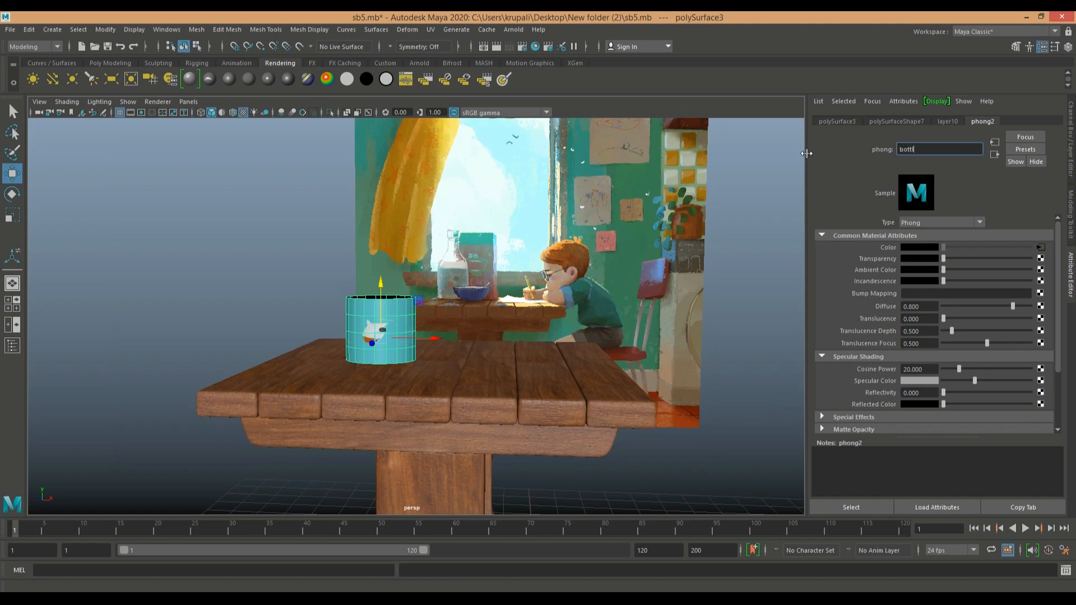
{"action": "left_click", "coordinate": [768, 355]}
Rename the Blinn material of the tabletop's rightmost plank as w1.
{"action": "left_click", "coordinate": [606, 414]}
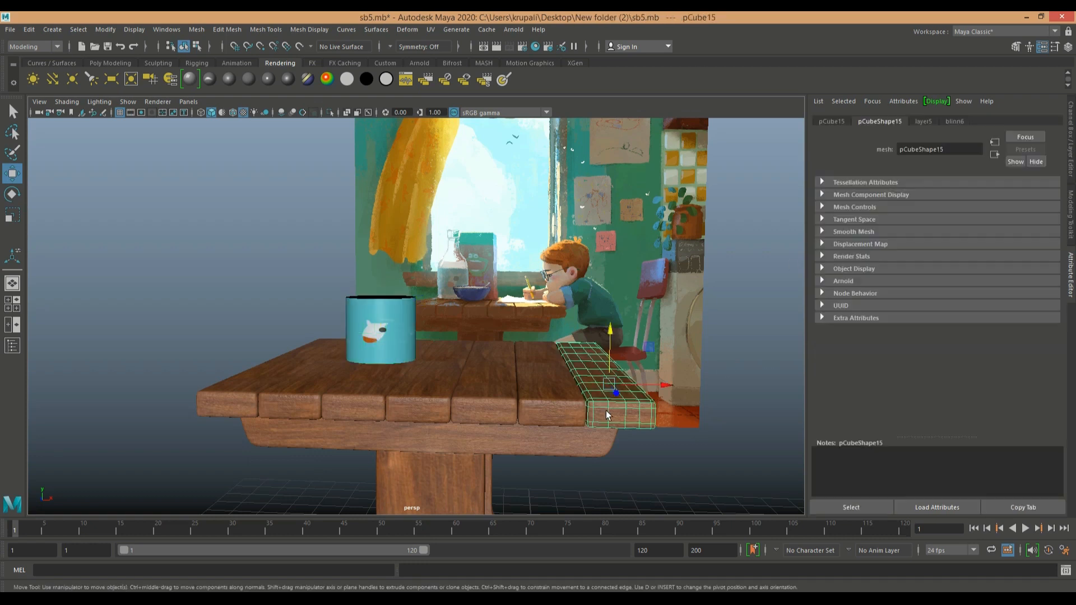
{"action": "left_click", "coordinate": [958, 120]}
{"action": "double_click", "coordinate": [922, 149]}
{"action": "key", "text": "BackSpace"}
{"action": "type", "text": "w1"}
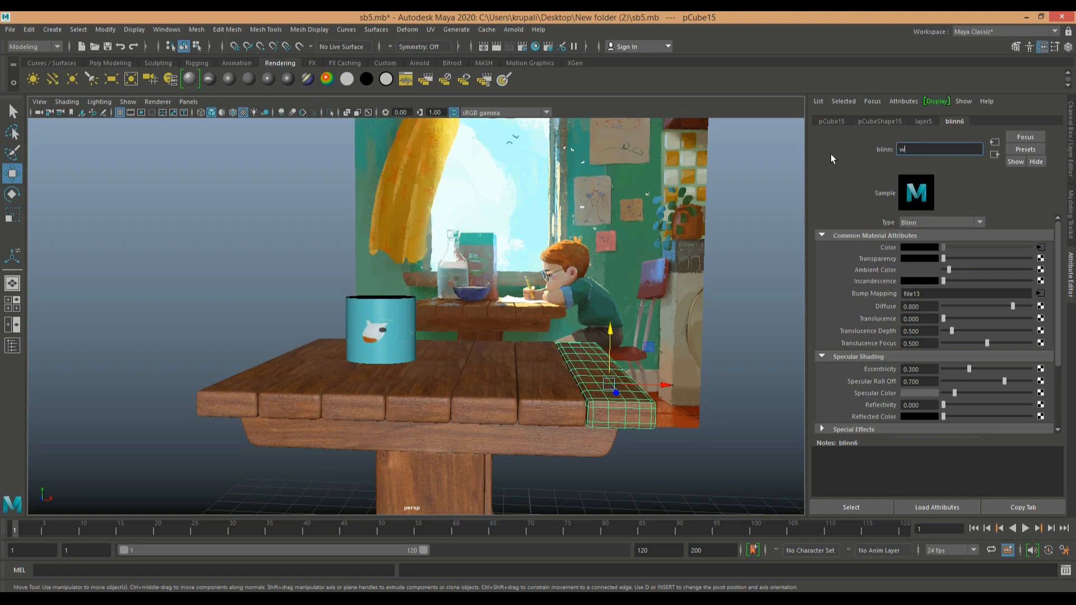
Rename the Blinn material of the second plank from the tabletop's right end as w2.
{"action": "left_click", "coordinate": [520, 412]}
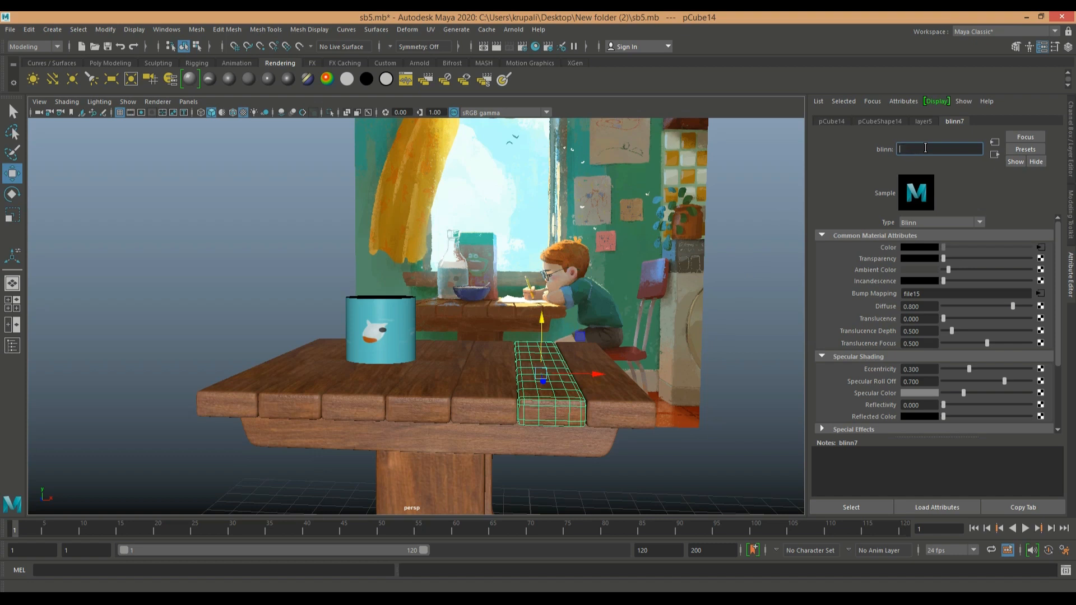
{"action": "left_click", "coordinate": [925, 148]}
{"action": "type", "text": "w1"}
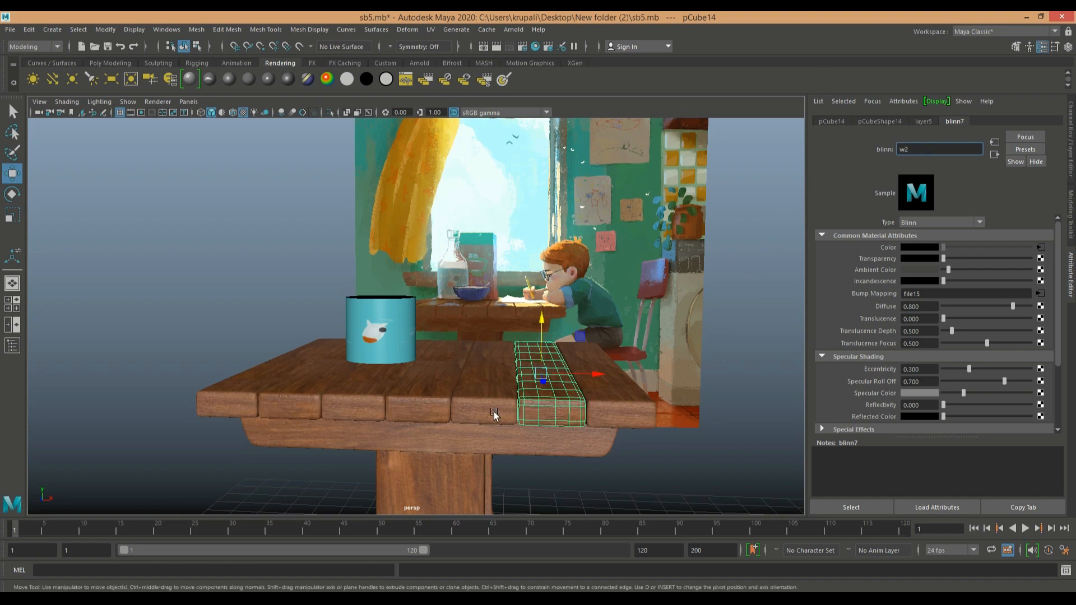
Check the materials of the other planks and rename the Blinn material of the front beam under the tabletop as w3.
{"action": "left_click", "coordinate": [493, 413]}
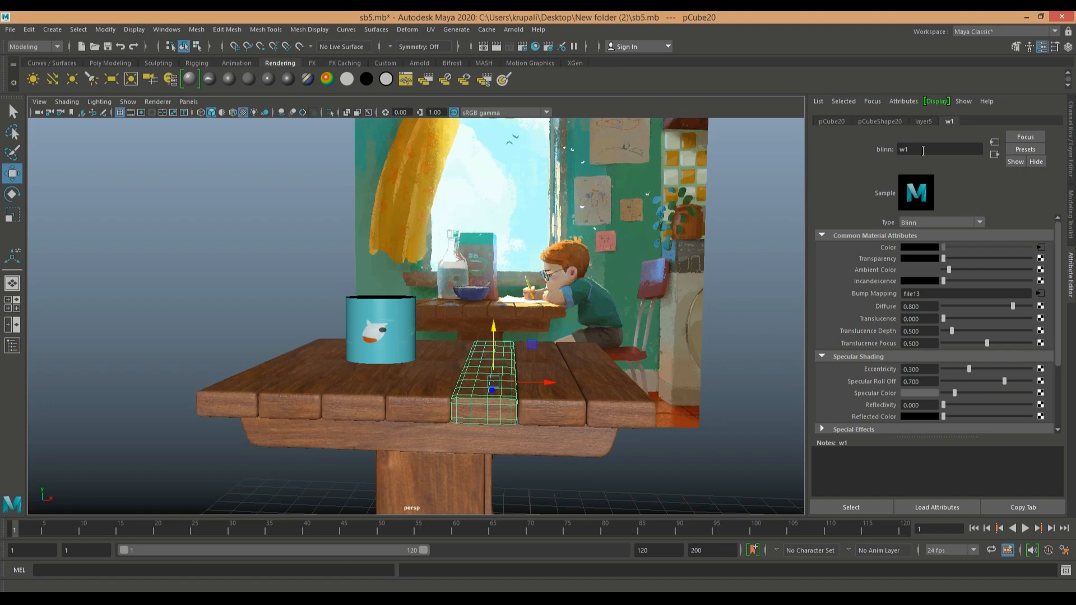
{"action": "left_click", "coordinate": [430, 399]}
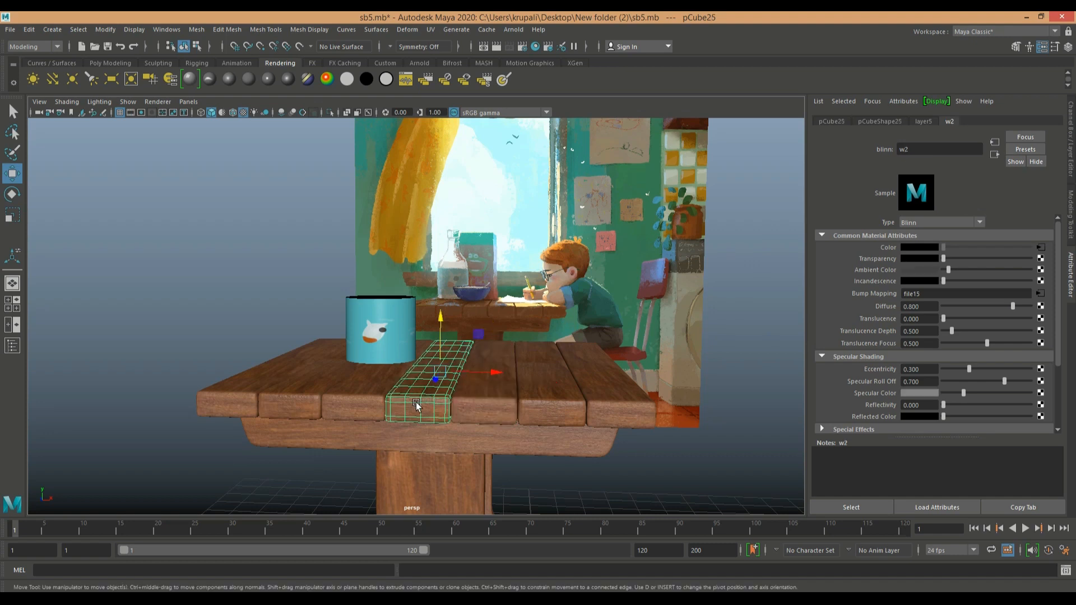
{"action": "left_click", "coordinate": [286, 409]}
{"action": "left_click", "coordinate": [328, 438]}
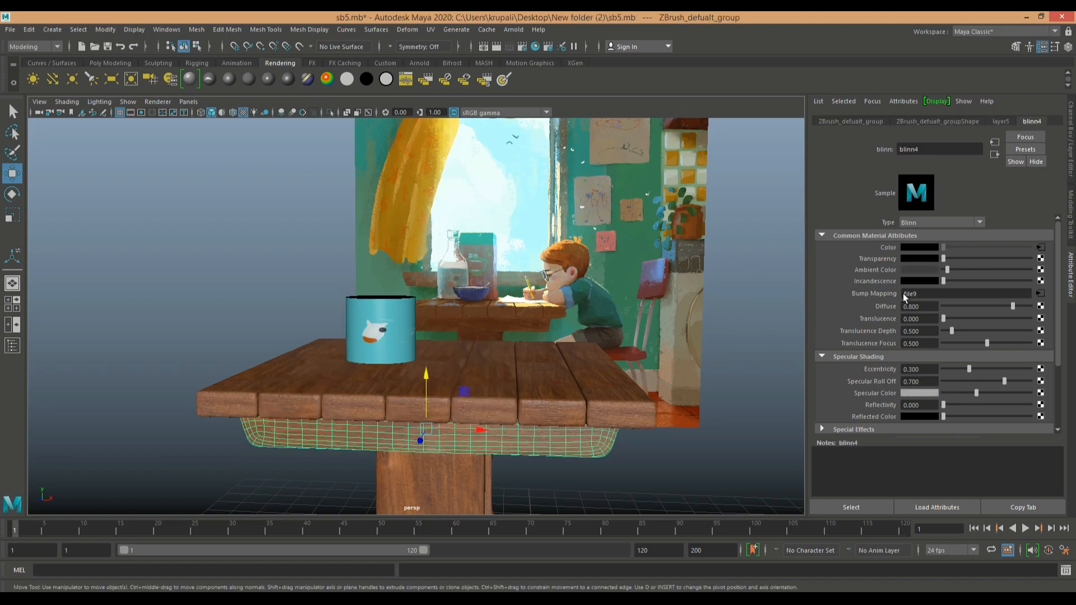
{"action": "left_click", "coordinate": [934, 150]}
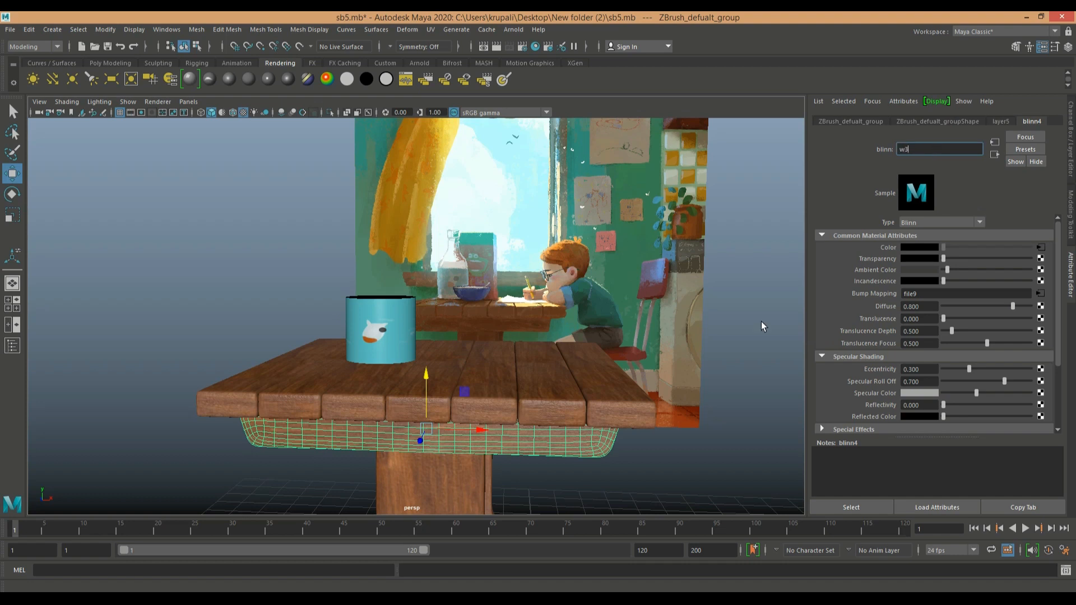
{"action": "key", "text": "Return"}
Check the rear beam's material and rename the Blinn material of the table's front leg as w4.
{"action": "left_click", "coordinate": [646, 470]}
{"action": "left_click_drag", "start_coordinate": [639, 464], "coordinate": [575, 448], "text": "alt"}
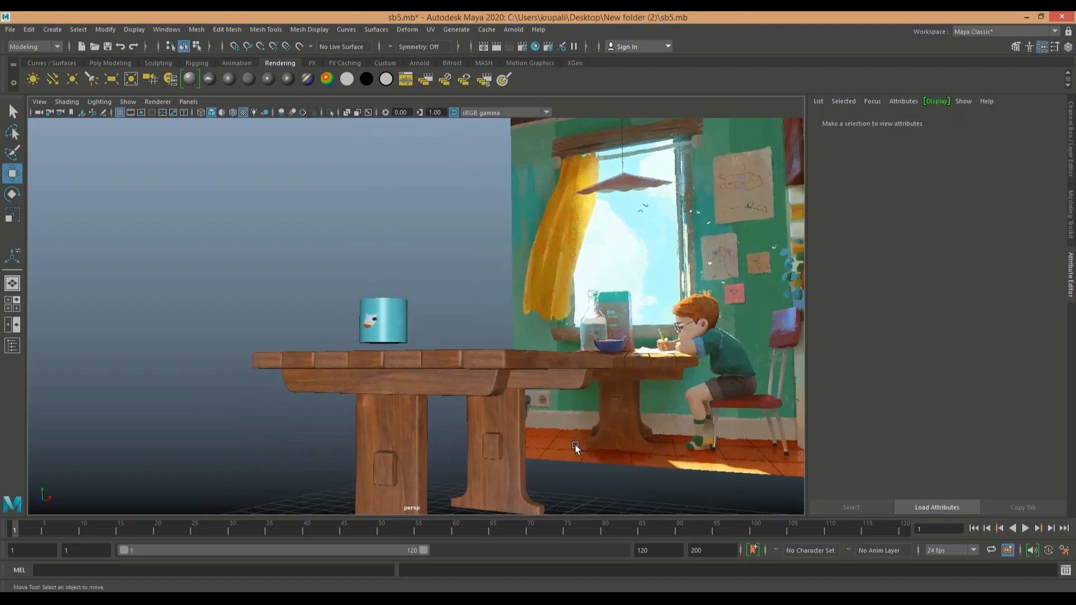
{"action": "left_click", "coordinate": [561, 373]}
{"action": "left_click", "coordinate": [412, 446]}
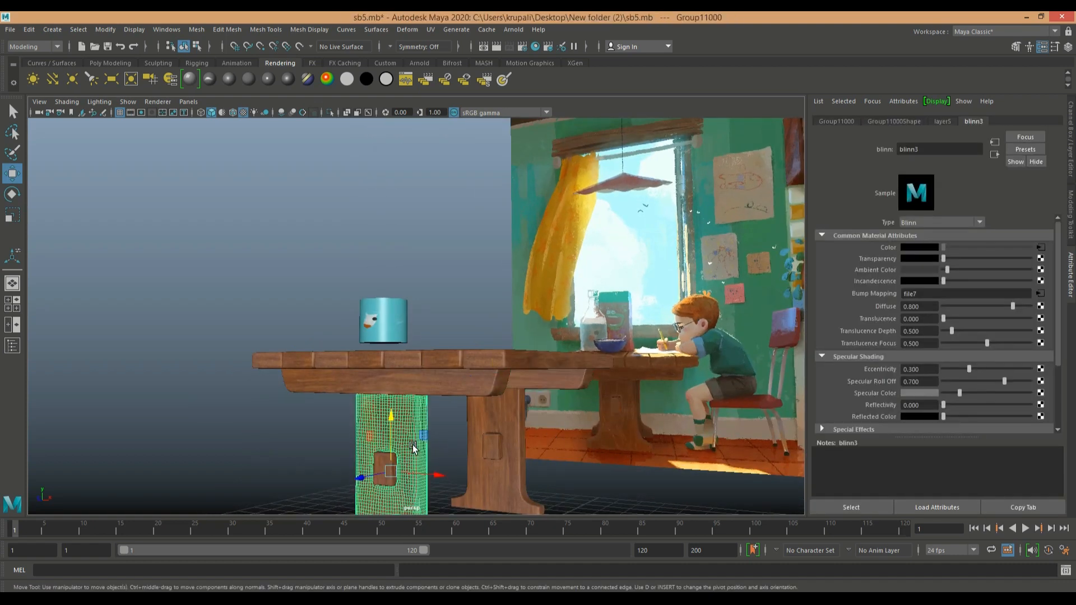
{"action": "left_click_drag", "start_coordinate": [930, 149], "coordinate": [848, 149]}
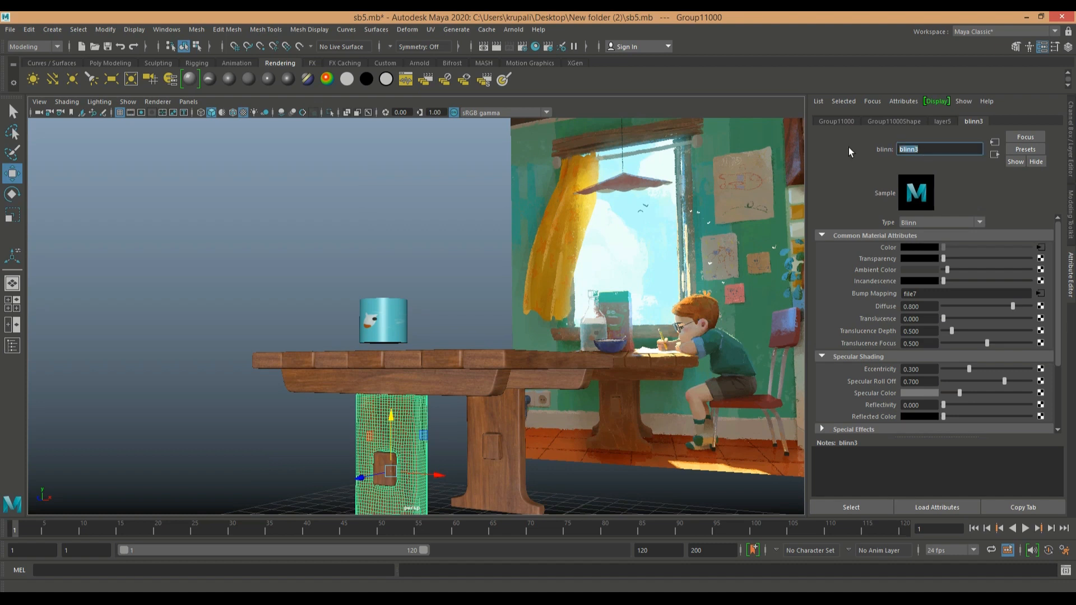
{"action": "type", "text": "w4"}
{"action": "left_click", "coordinate": [620, 502]}
Rename the material of the front leg's peg as w5, checking the rear leg and its peg as well.
{"action": "left_click", "coordinate": [507, 471]}
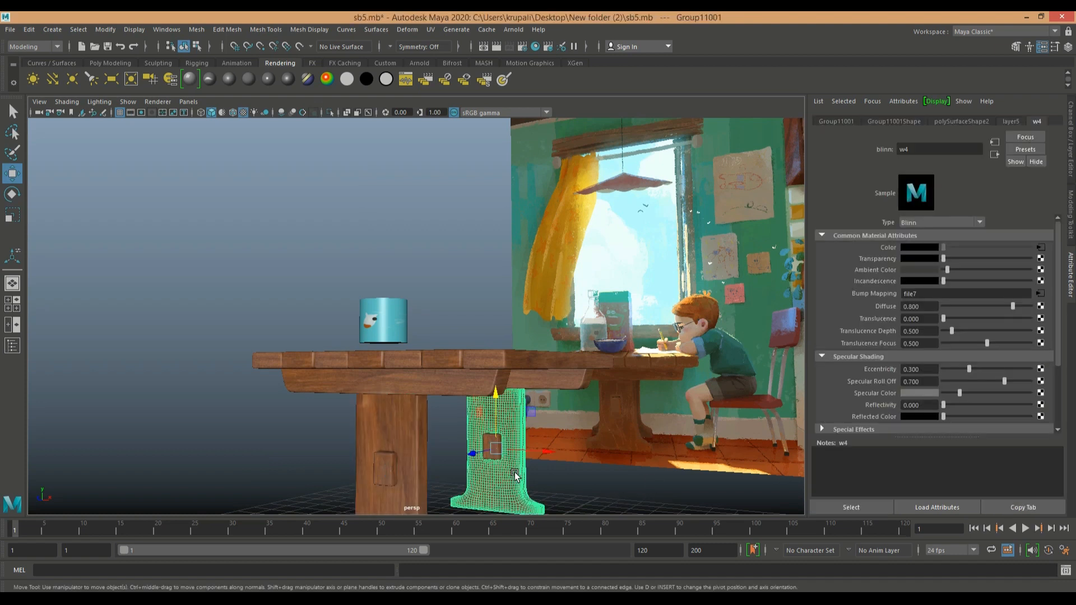
{"action": "left_click", "coordinate": [383, 473]}
{"action": "left_click", "coordinate": [926, 148]}
{"action": "key", "text": "BackSpace"}
{"action": "type", "text": "w5"}
{"action": "left_click", "coordinate": [574, 420]}
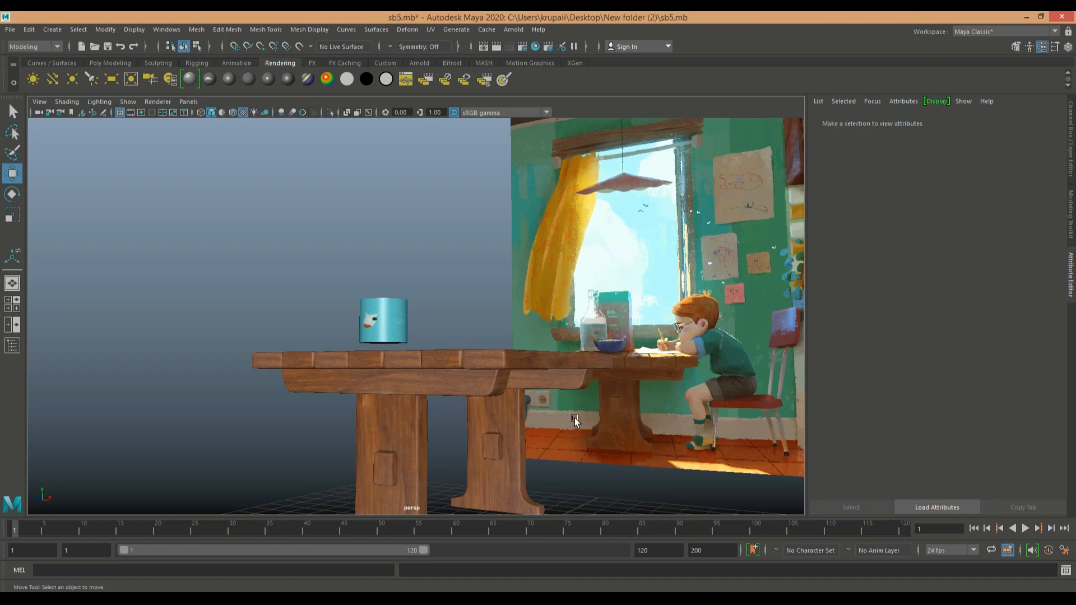
{"action": "left_click", "coordinate": [493, 446]}
{"action": "scroll", "coordinate": [658, 472], "scroll_direction": "down", "scroll_amount": 3}
{"action": "left_click", "coordinate": [655, 473]}
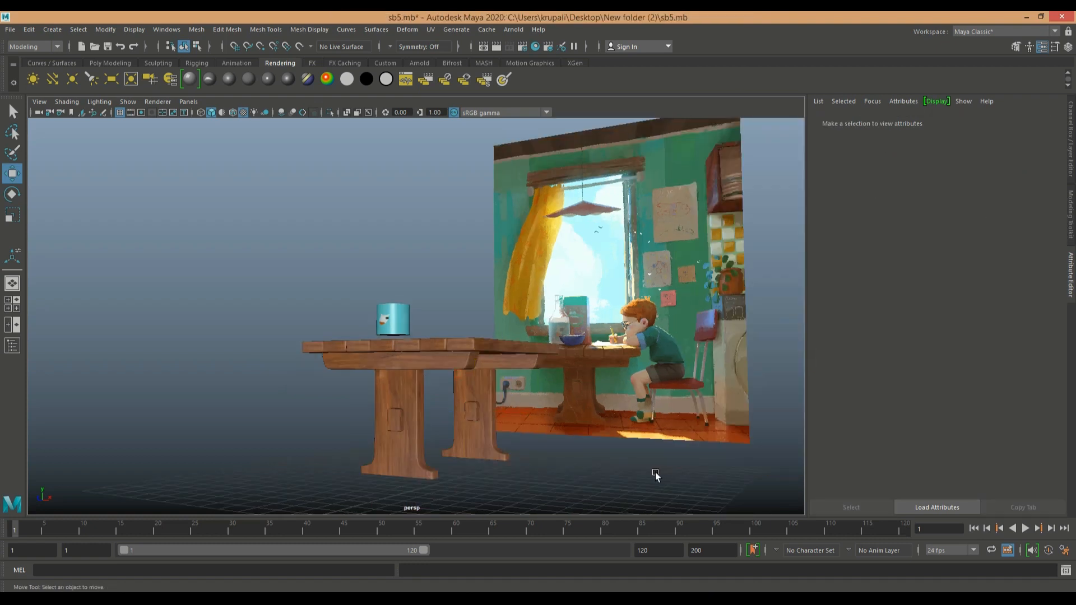
Delete the construction history of all objects in the scene.
{"action": "left_click_drag", "start_coordinate": [650, 464], "coordinate": [633, 429], "text": "alt"}
{"action": "key", "text": "ctrl+a"}
{"action": "left_click", "coordinate": [29, 30]}
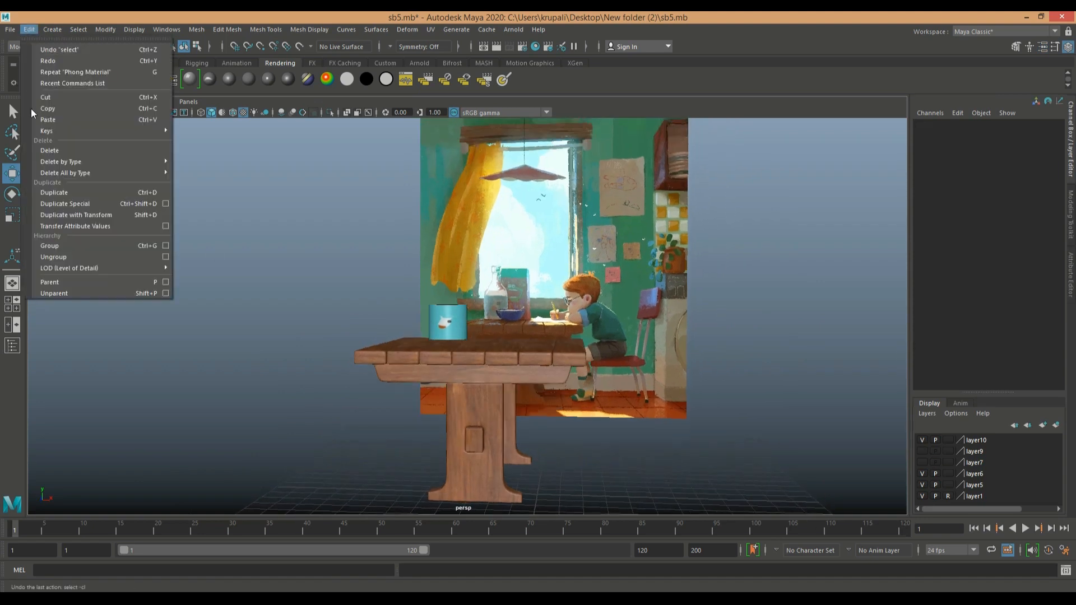
{"action": "mouse_move", "coordinate": [93, 177]}
{"action": "left_click", "coordinate": [200, 174]}
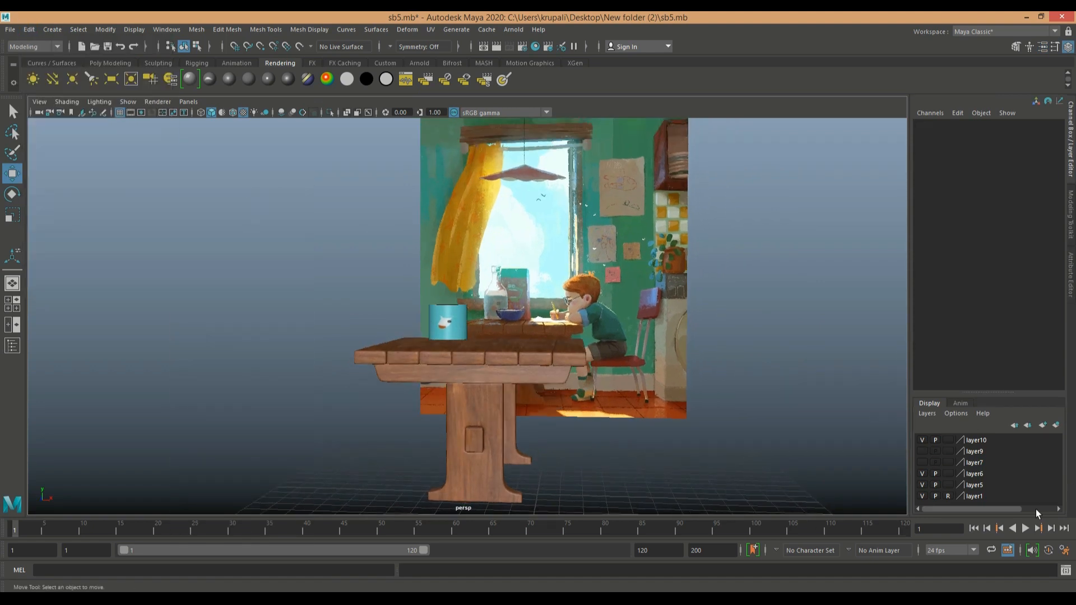
Make layer9 and layer7 visible with layer5 hidden, and create a polygon cylinder at the origin.
{"action": "left_click", "coordinate": [922, 451]}
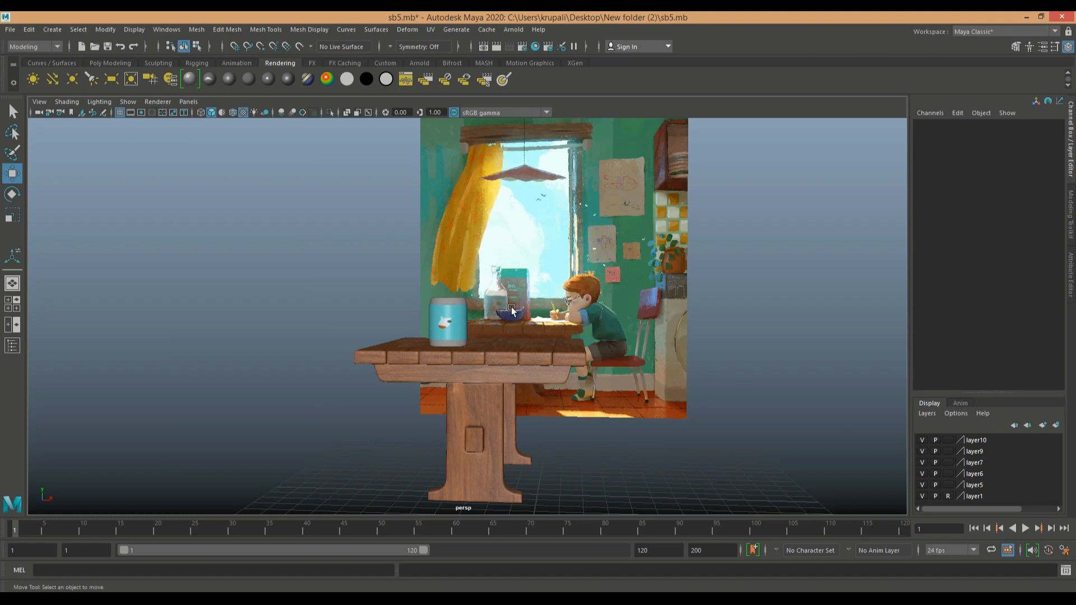
{"action": "left_click", "coordinate": [448, 285]}
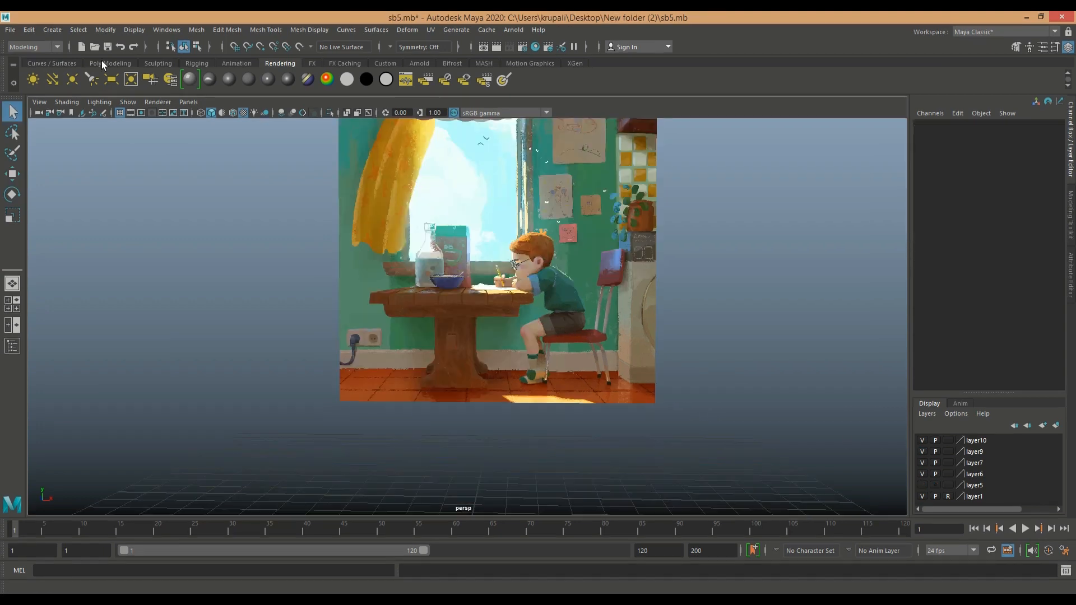
{"action": "left_click", "coordinate": [104, 62]}
{"action": "left_click", "coordinate": [73, 79]}
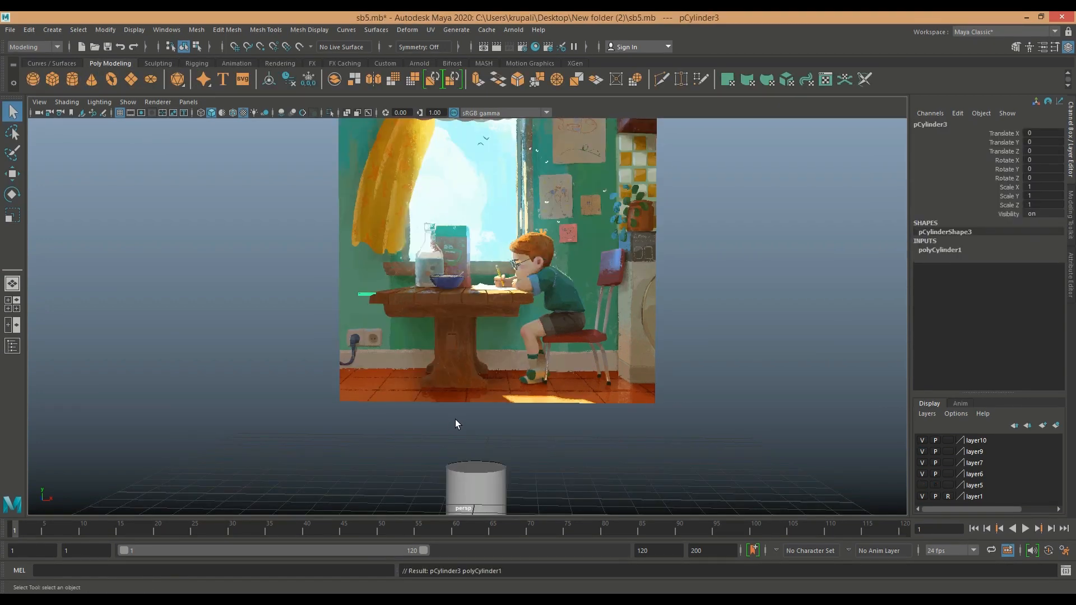
In the front view, move the new cylinder over the painted blue bowl, to about X -2.97 and Y 7.96.
{"action": "left_click", "coordinate": [13, 304]}
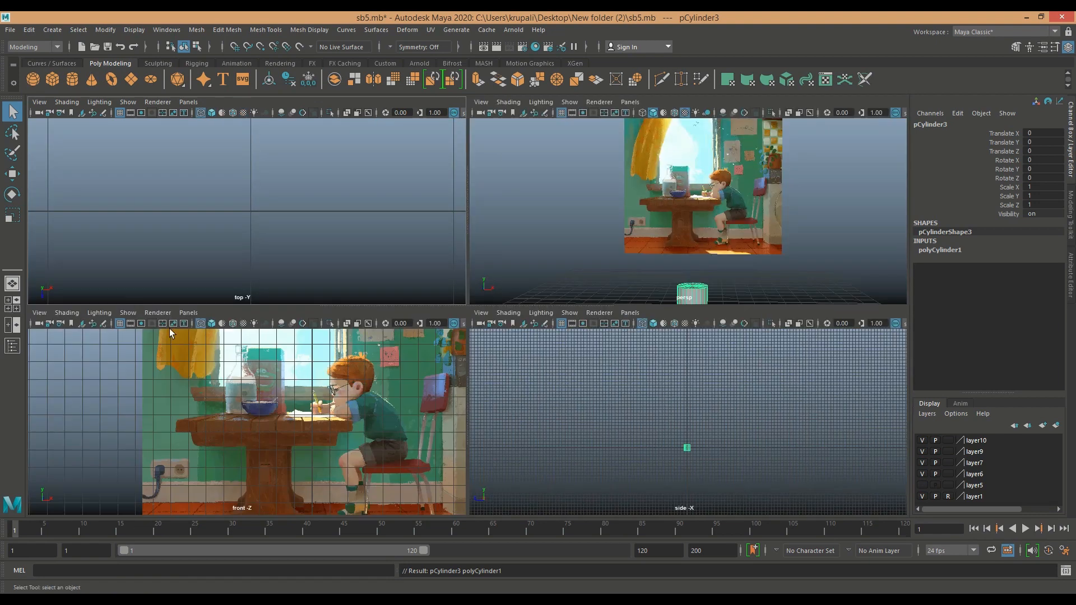
{"action": "key", "text": "w"}
{"action": "scroll", "coordinate": [246, 392], "scroll_direction": "down", "scroll_amount": 5}
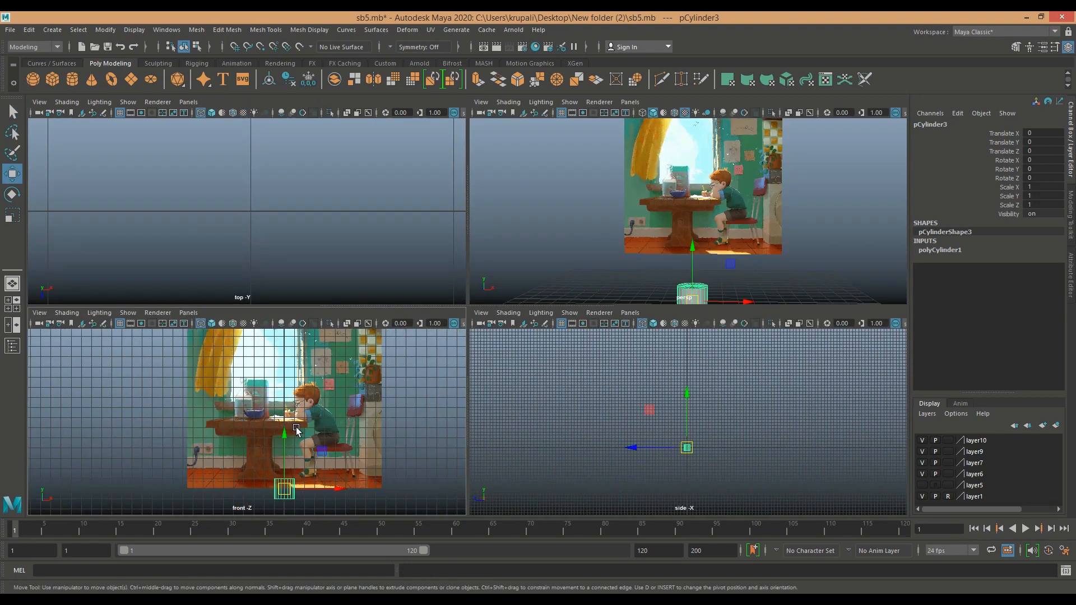
{"action": "left_click_drag", "start_coordinate": [284, 489], "coordinate": [256, 407]}
{"action": "key", "text": "space"}
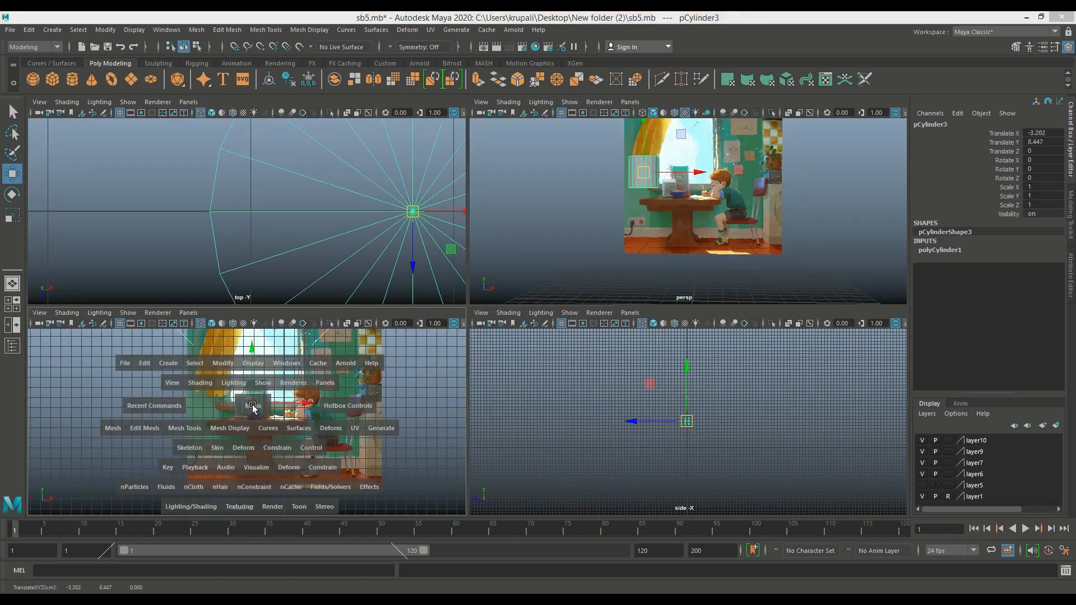
{"action": "right_click_drag", "start_coordinate": [328, 415], "coordinate": [448, 194], "text": "alt"}
{"action": "middle_click_drag", "start_coordinate": [448, 195], "coordinate": [452, 156], "text": "alt"}
{"action": "right_click_drag", "start_coordinate": [401, 280], "coordinate": [471, 346], "text": "alt"}
{"action": "middle_click_drag", "start_coordinate": [473, 350], "coordinate": [522, 410], "text": "alt"}
{"action": "left_click_drag", "start_coordinate": [382, 283], "coordinate": [426, 344]}
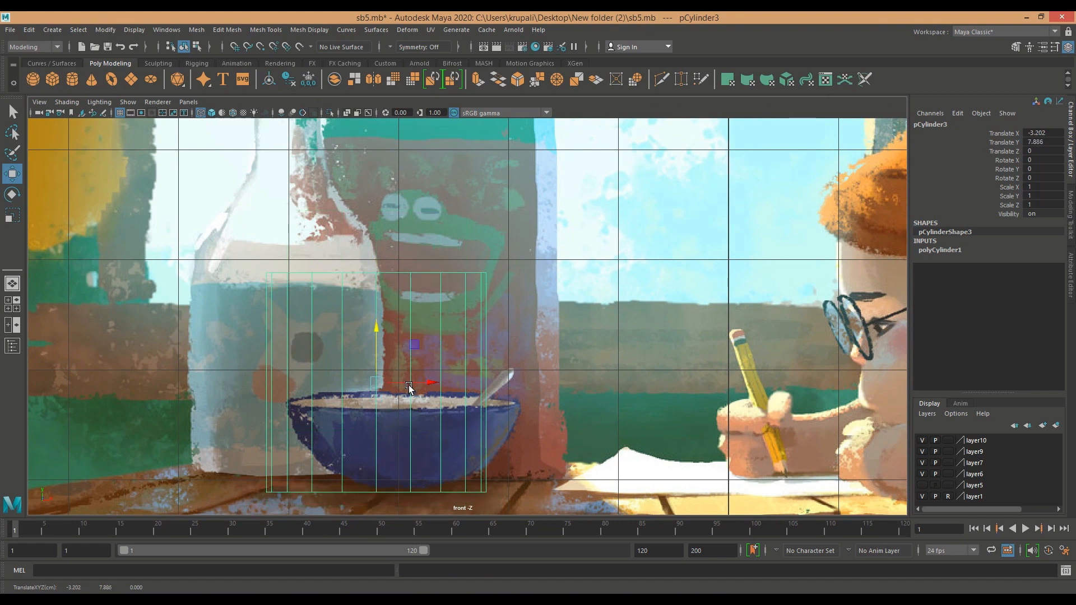
{"action": "left_click_drag", "start_coordinate": [385, 382], "coordinate": [408, 379]}
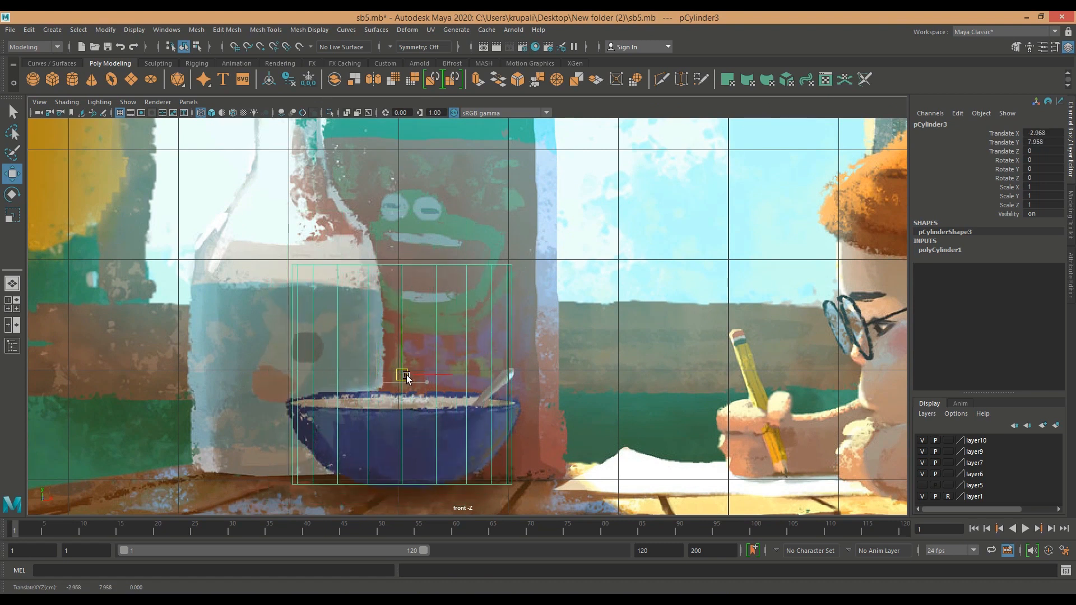
Lower the cylinder's top ring of vertices to flatten it into a thin disc, narrowed to fit the base of the painted bowl.
{"action": "right_click_drag", "start_coordinate": [358, 301], "coordinate": [314, 298]}
{"action": "left_click_drag", "start_coordinate": [283, 229], "coordinate": [573, 331]}
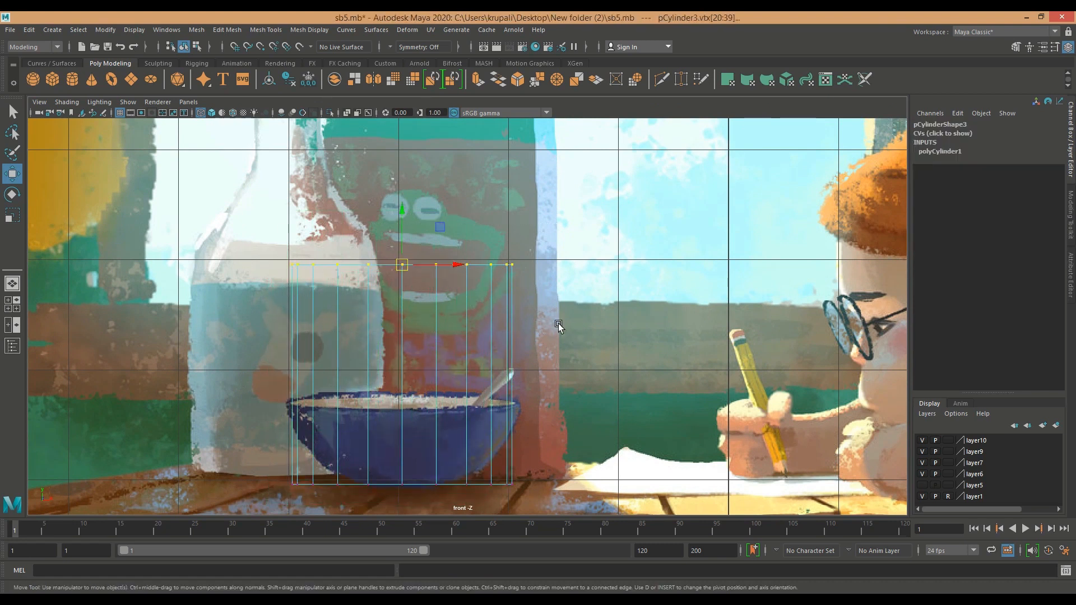
{"action": "left_click_drag", "start_coordinate": [404, 237], "coordinate": [394, 416]}
{"action": "right_click_drag", "start_coordinate": [461, 481], "coordinate": [563, 470], "text": "alt"}
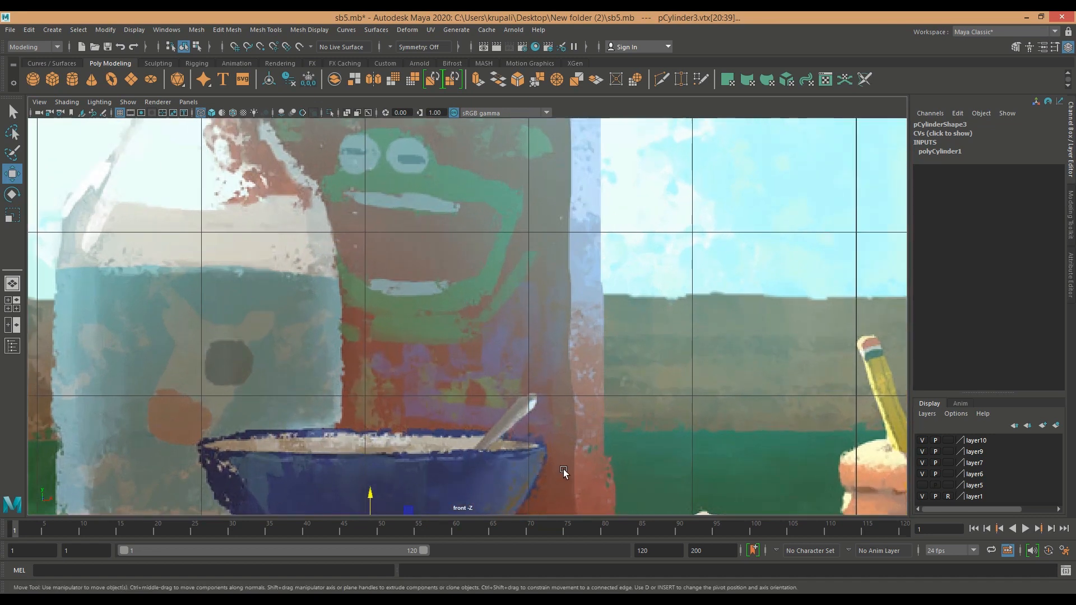
{"action": "middle_click_drag", "start_coordinate": [563, 470], "coordinate": [600, 263], "text": "alt"}
{"action": "scroll", "coordinate": [588, 343], "scroll_direction": "up", "scroll_amount": 6}
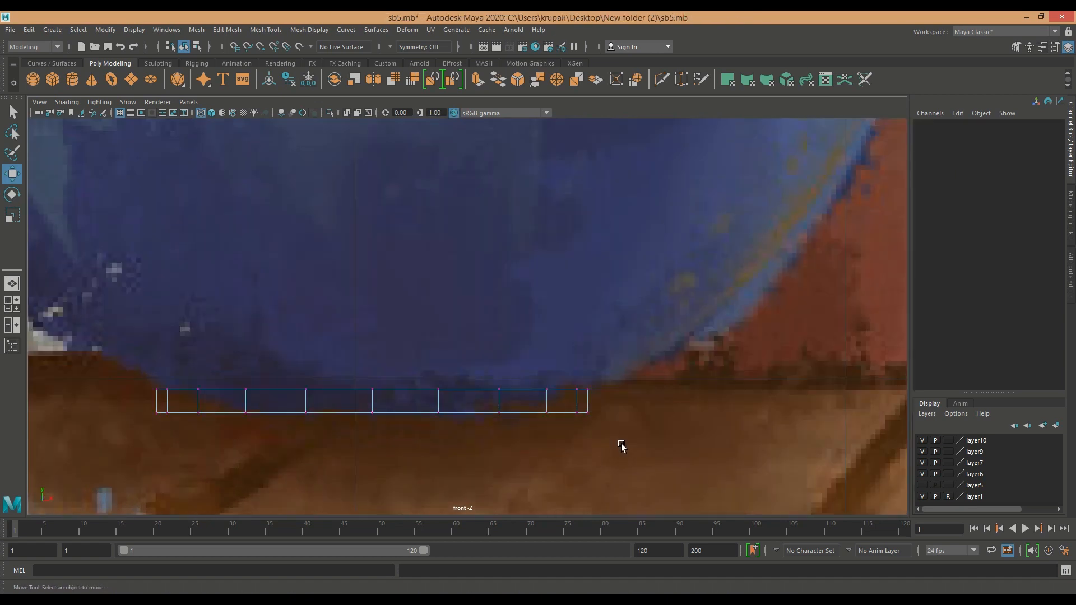
Scale the cylinder's bottom vertex ring inward and raise it to about Y 6.94 cm, following the painted bowl's base.
{"action": "left_click_drag", "start_coordinate": [621, 445], "coordinate": [126, 397]}
{"action": "key", "text": "r"}
{"action": "left_click_drag", "start_coordinate": [373, 413], "coordinate": [294, 419]}
{"action": "left_click_drag", "start_coordinate": [372, 415], "coordinate": [376, 416]}
{"action": "key", "text": "w"}
{"action": "left_click_drag", "start_coordinate": [372, 354], "coordinate": [358, 348]}
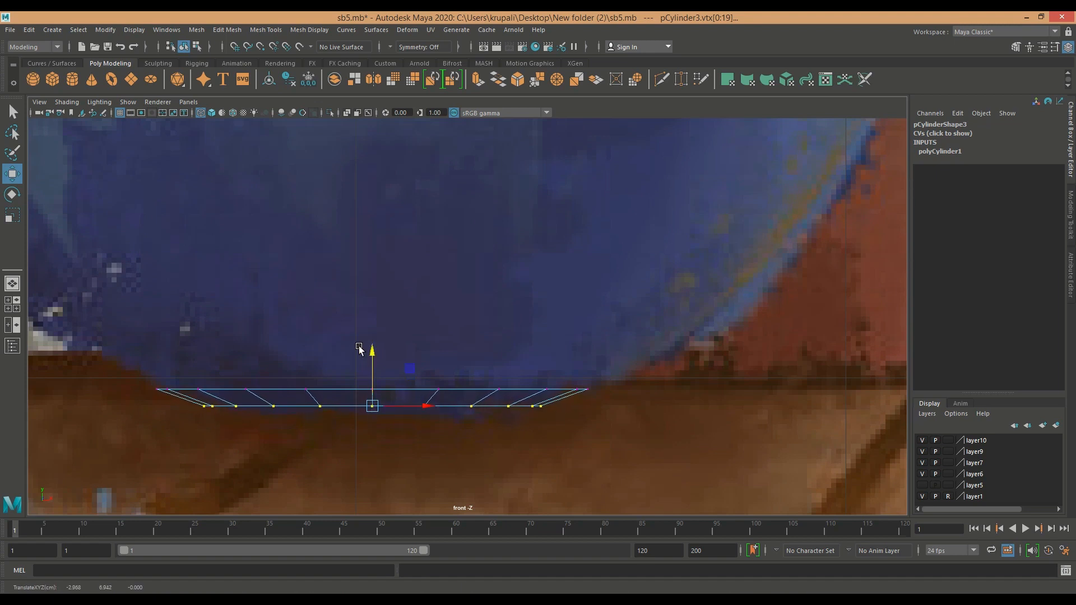
Scale the cylinder's top vertex ring slightly inward to meet the painted bowl's outline.
{"action": "left_click_drag", "start_coordinate": [99, 366], "coordinate": [606, 396]}
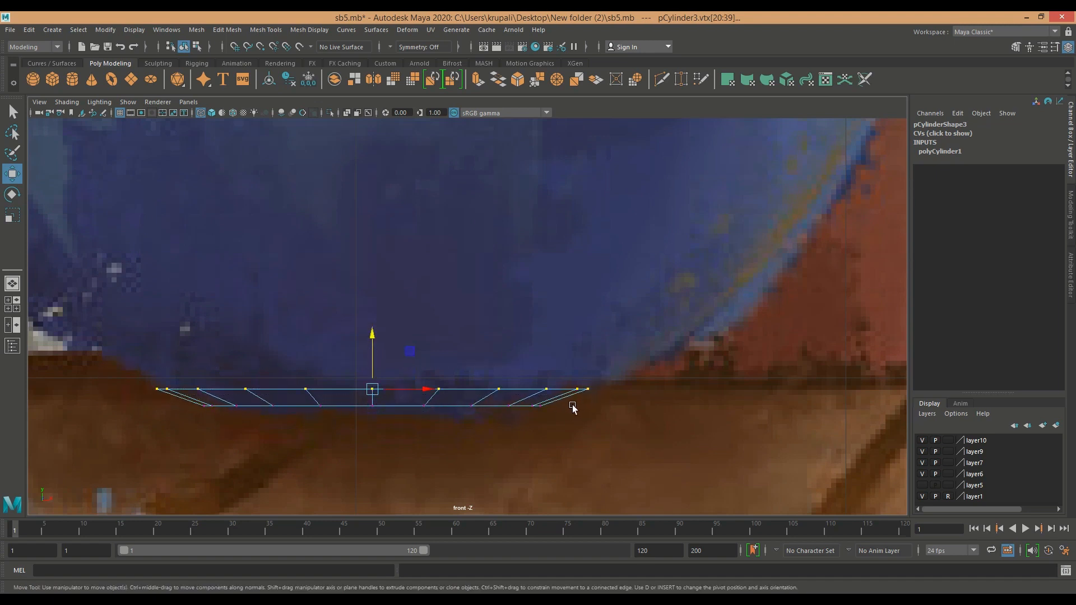
{"action": "key", "text": "r"}
{"action": "mouse_move", "coordinate": [373, 388]}
{"action": "left_mouse_down"}
{"action": "mouse_move", "coordinate": [352, 389]}
{"action": "mouse_move", "coordinate": [365, 389]}
{"action": "left_mouse_up"}
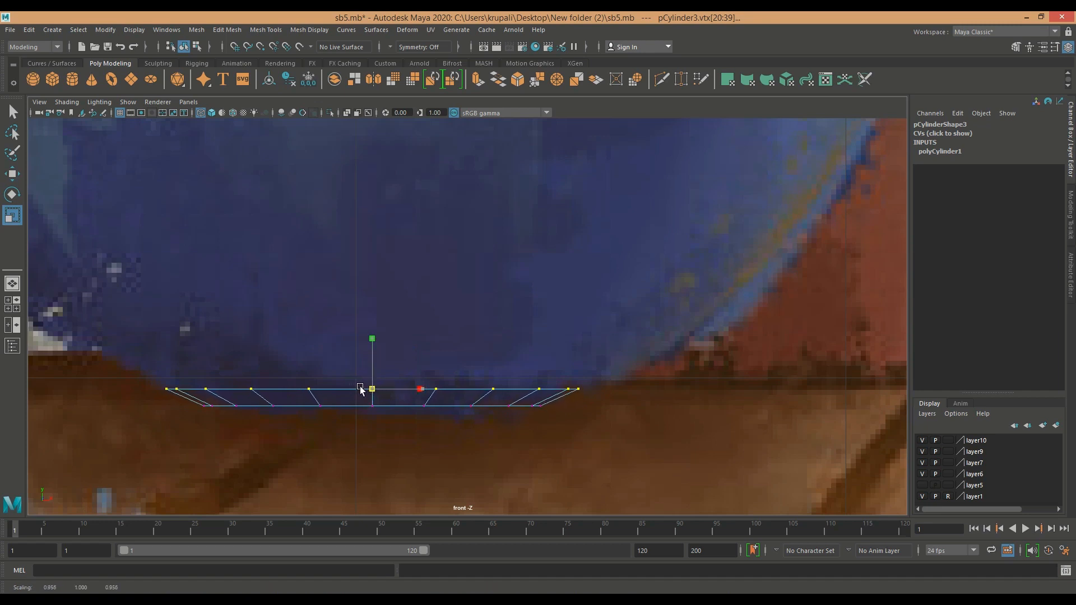
Extrude the cylinder's bottom cap faces down to about Y 6.92 cm and scale them inward to round the base.
{"action": "right_click_drag", "start_coordinate": [335, 403], "coordinate": [337, 347]}
{"action": "left_click_drag", "start_coordinate": [557, 452], "coordinate": [182, 404]}
{"action": "left_click_drag", "start_coordinate": [130, 350], "coordinate": [616, 391]}
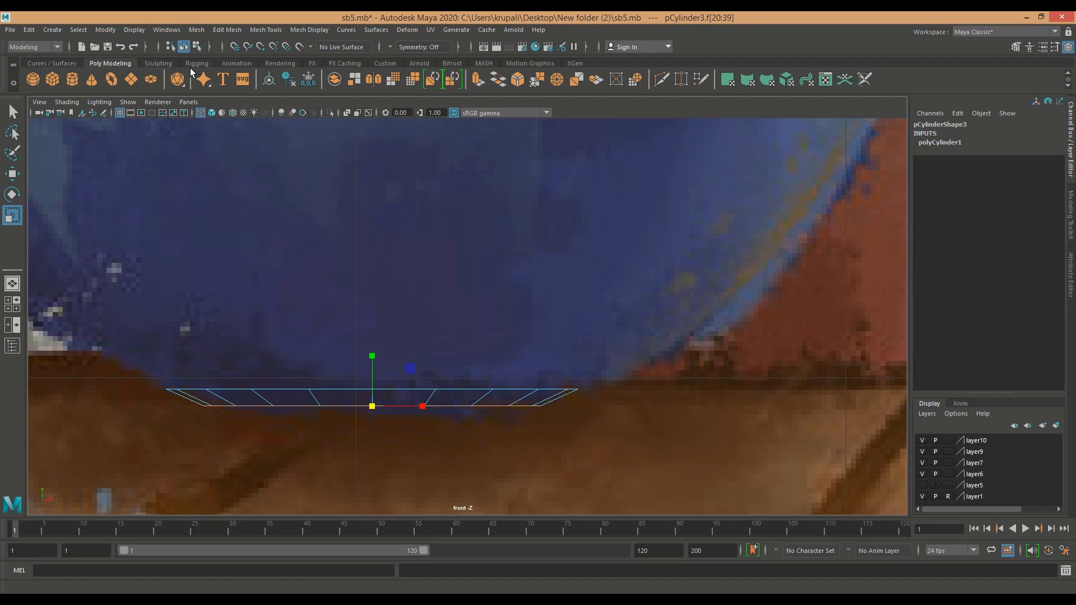
{"action": "left_click", "coordinate": [478, 80]}
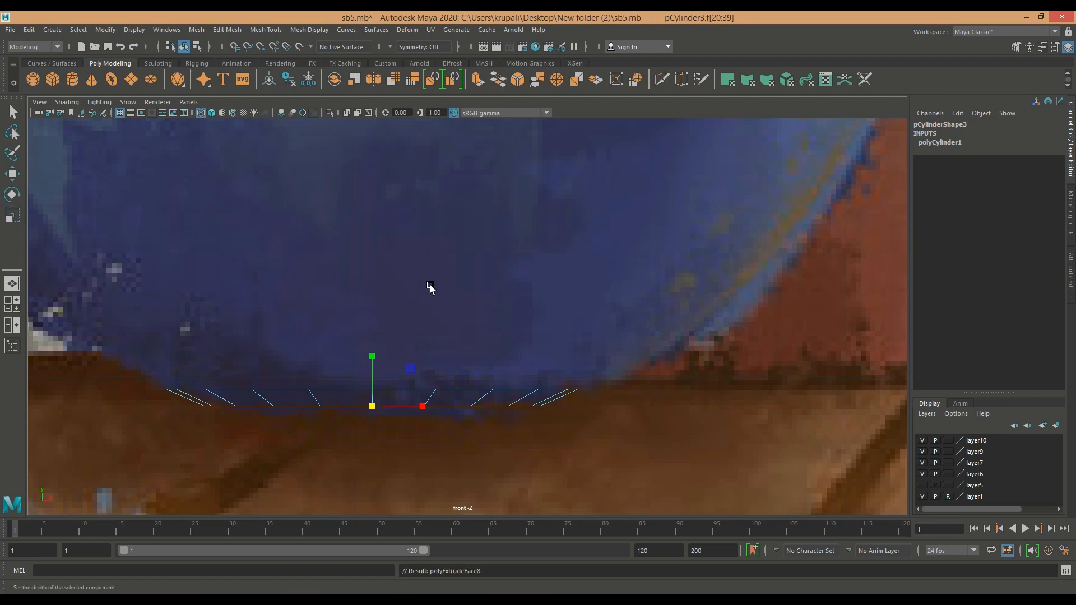
{"action": "key", "text": "w"}
{"action": "left_click_drag", "start_coordinate": [372, 359], "coordinate": [376, 360]}
{"action": "key", "text": "r"}
{"action": "mouse_move", "coordinate": [372, 419]}
{"action": "left_mouse_down"}
{"action": "mouse_move", "coordinate": [325, 421]}
{"action": "mouse_move", "coordinate": [370, 419]}
{"action": "left_mouse_up"}
{"action": "key", "text": "w"}
{"action": "key", "text": "ctrl+z"}
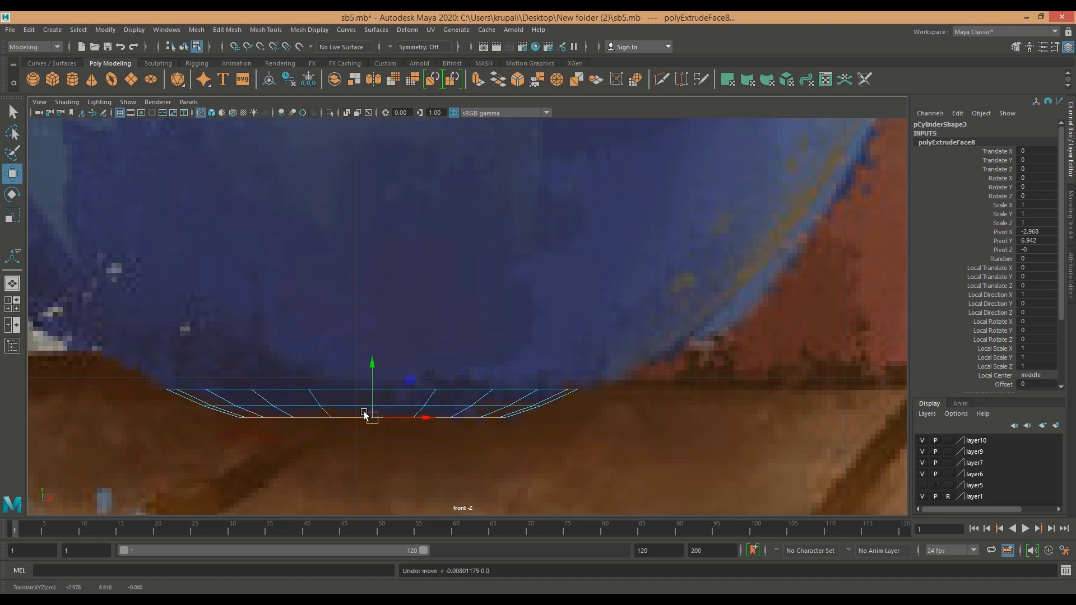
{"action": "key", "text": "r"}
{"action": "left_click_drag", "start_coordinate": [372, 420], "coordinate": [360, 421]}
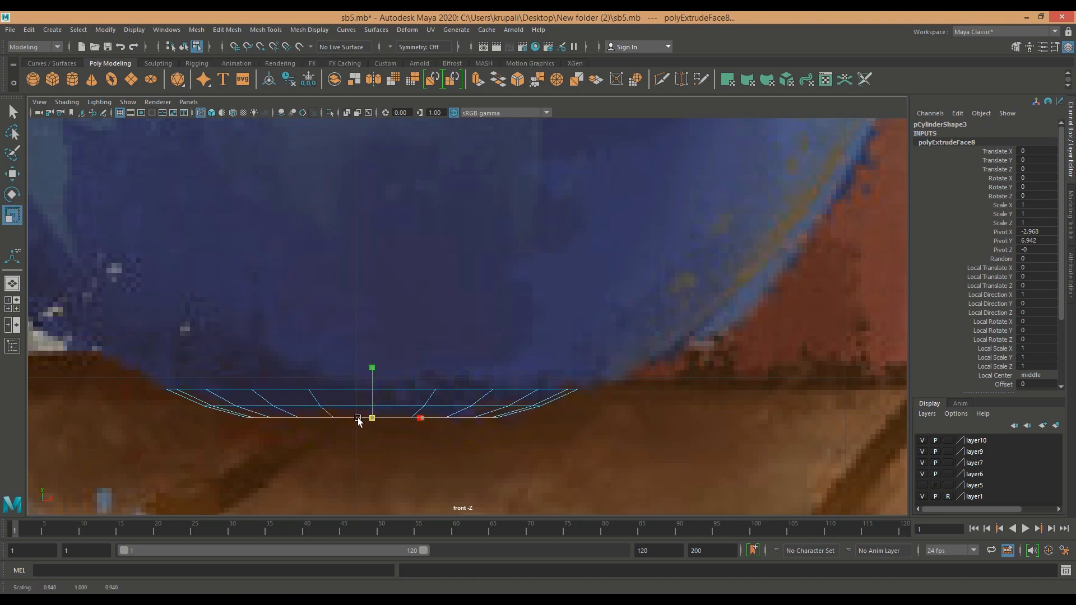
Scale the base's middle edge ring and top vertex ring slightly outward to smooth the profile.
{"action": "right_click_drag", "start_coordinate": [297, 309], "coordinate": [297, 282]}
{"action": "double_click", "coordinate": [300, 402]}
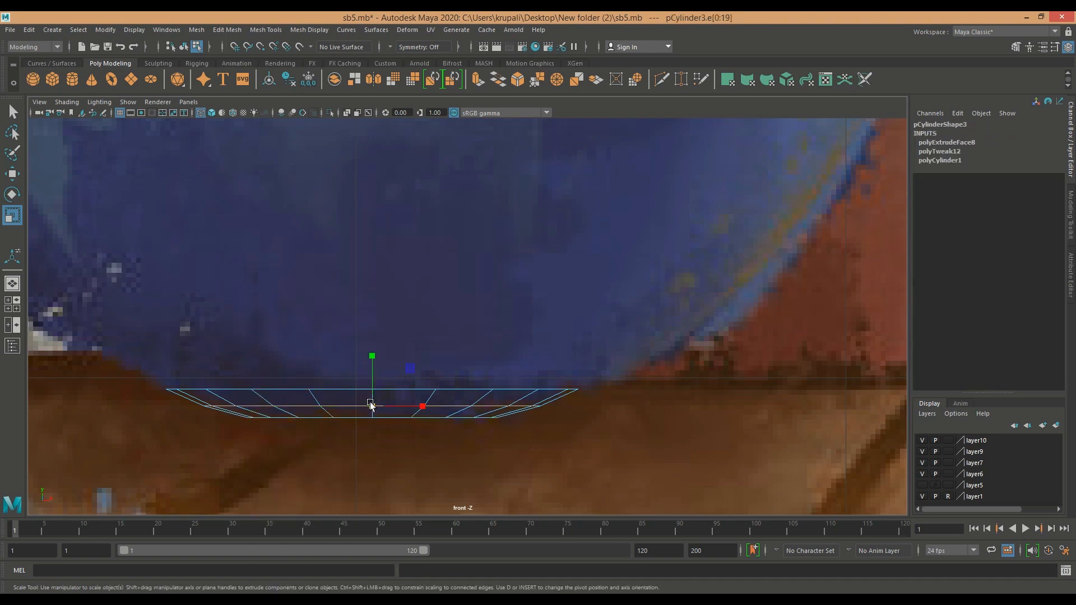
{"action": "left_click_drag", "start_coordinate": [374, 409], "coordinate": [379, 410]}
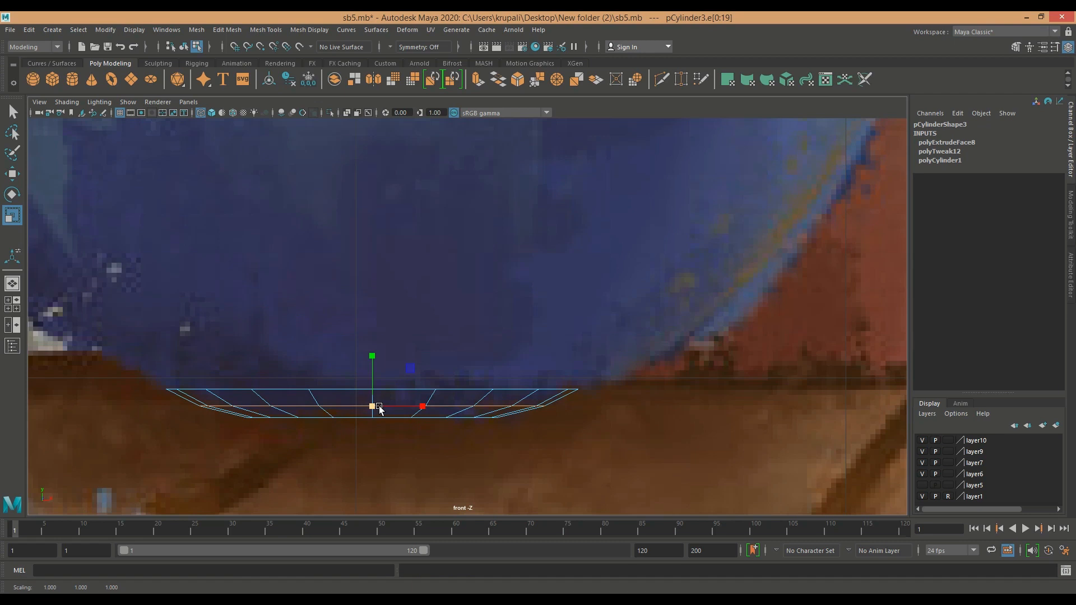
{"action": "right_click_drag", "start_coordinate": [392, 313], "coordinate": [190, 333]}
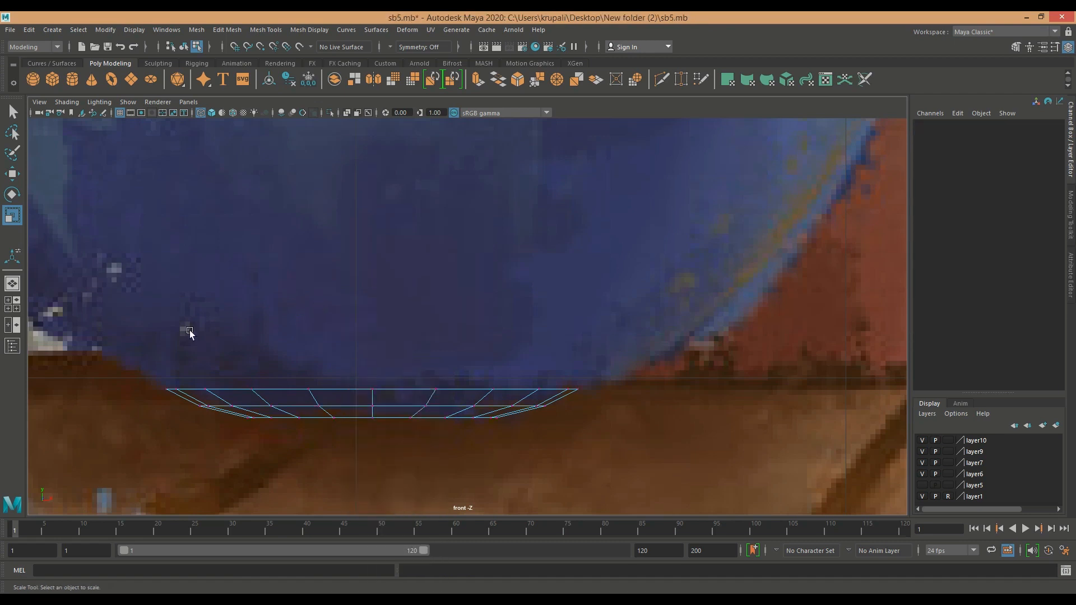
{"action": "left_click_drag", "start_coordinate": [144, 342], "coordinate": [594, 392]}
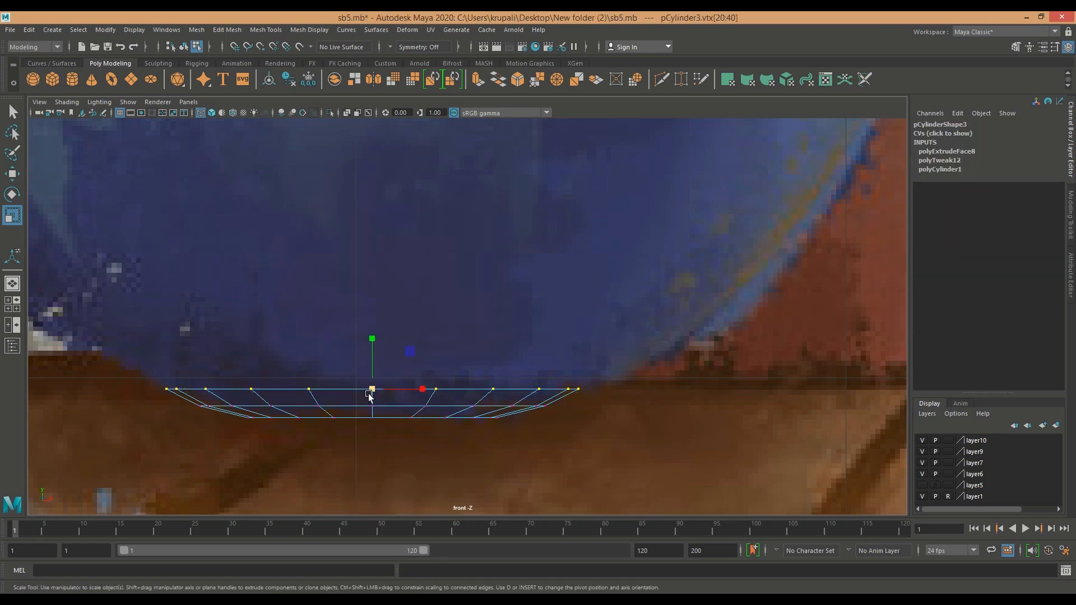
{"action": "left_click_drag", "start_coordinate": [374, 389], "coordinate": [379, 394]}
Extrude the top cap faces up to about Y 7.02 cm and scale them outward to start the bowl's wall.
{"action": "right_click_drag", "start_coordinate": [372, 312], "coordinate": [382, 338]}
{"action": "left_click_drag", "start_coordinate": [146, 365], "coordinate": [586, 399]}
{"action": "left_click_drag", "start_coordinate": [615, 470], "coordinate": [96, 399]}
{"action": "scroll", "coordinate": [675, 391], "scroll_direction": "down", "scroll_amount": 10}
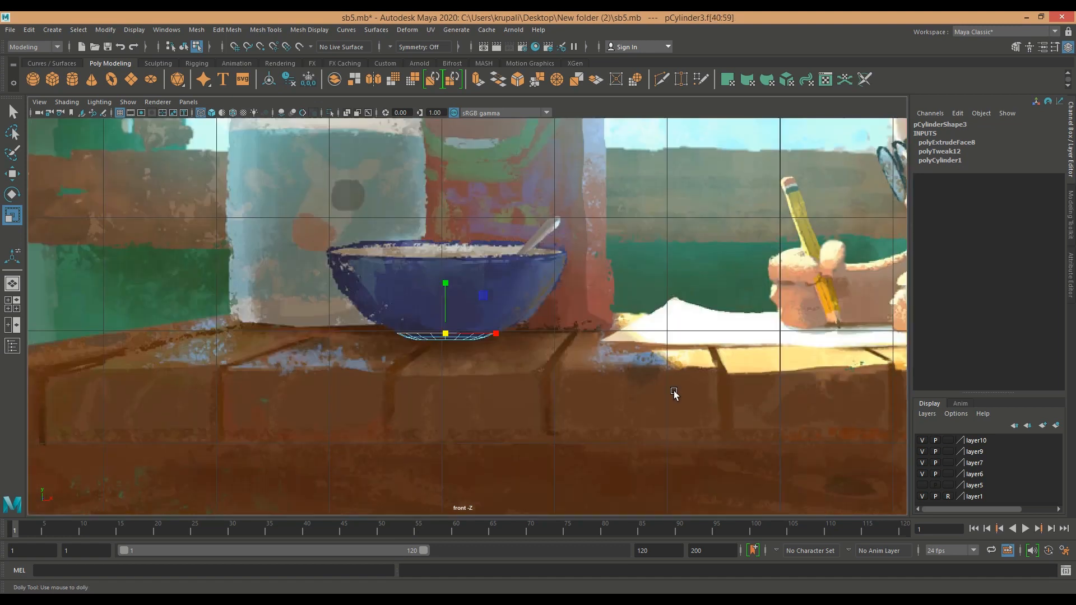
{"action": "scroll", "coordinate": [647, 392], "scroll_direction": "up", "scroll_amount": 4}
{"action": "scroll", "coordinate": [640, 388], "scroll_direction": "up", "scroll_amount": 5}
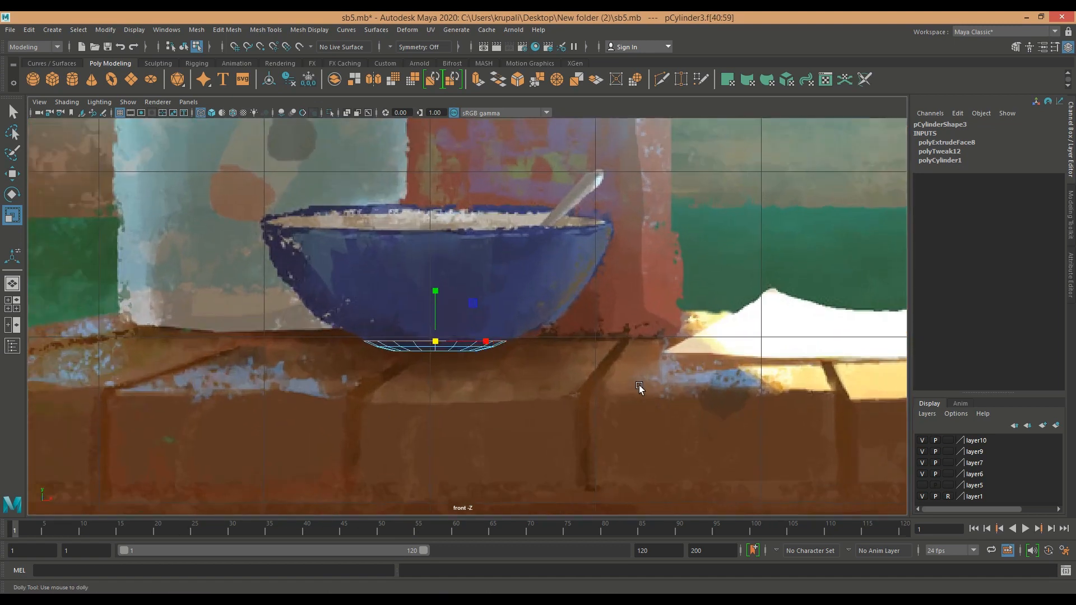
{"action": "middle_click_drag", "start_coordinate": [644, 377], "coordinate": [632, 429], "text": "alt"}
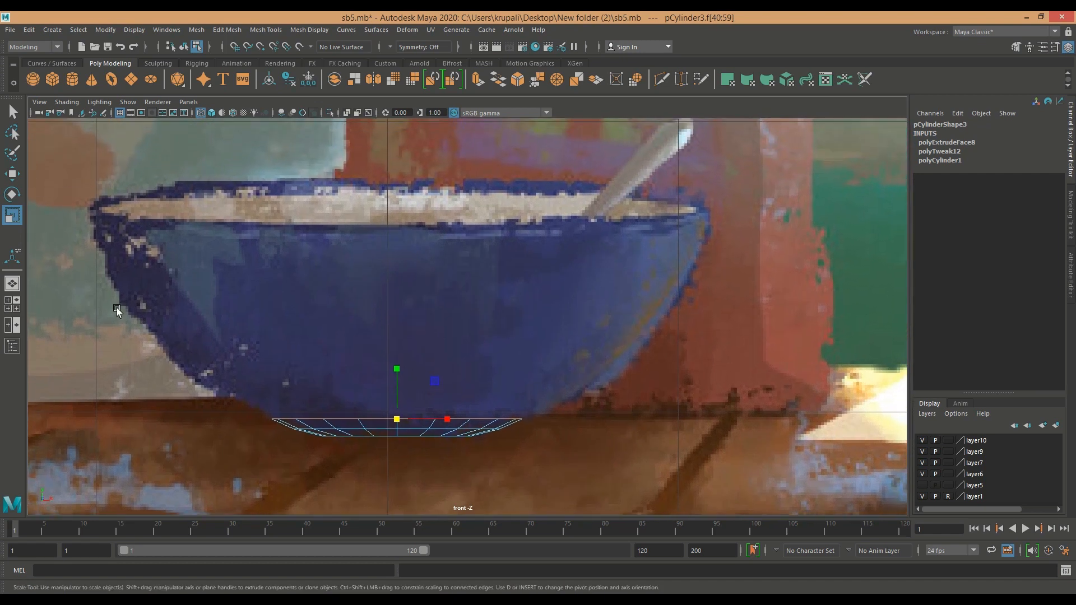
{"action": "left_click", "coordinate": [476, 81]}
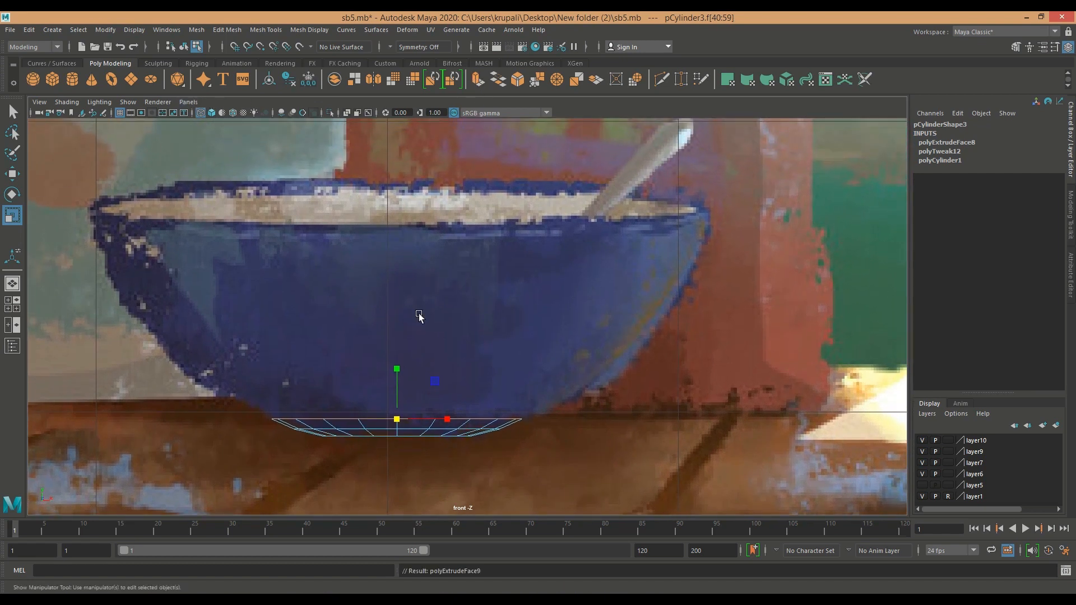
{"action": "key", "text": "w"}
{"action": "left_click_drag", "start_coordinate": [397, 364], "coordinate": [395, 345]}
{"action": "key", "text": "r"}
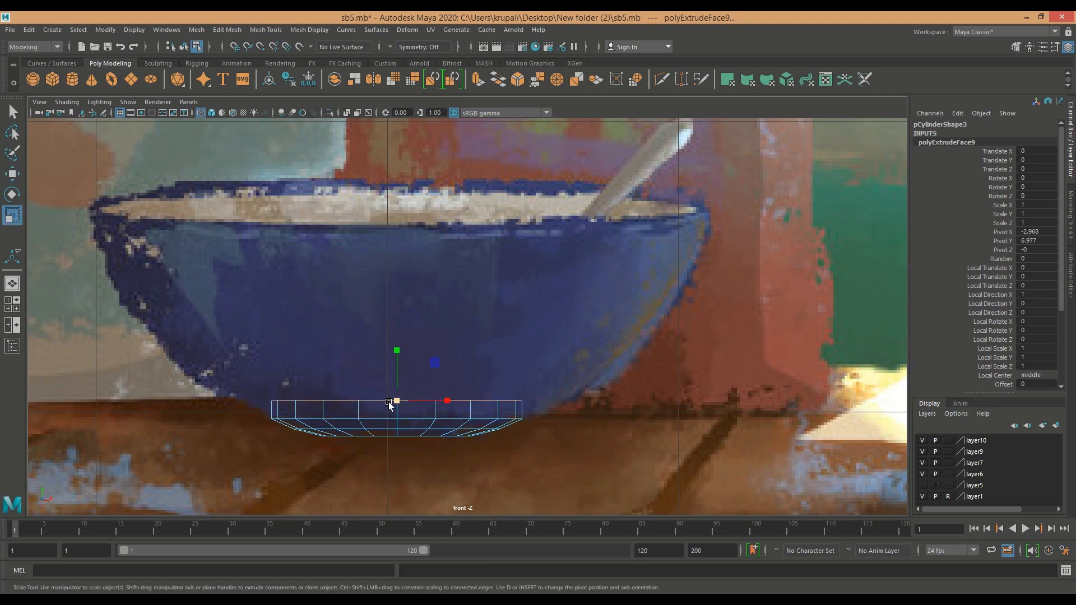
{"action": "left_click_drag", "start_coordinate": [398, 402], "coordinate": [456, 408]}
{"action": "key", "text": "w"}
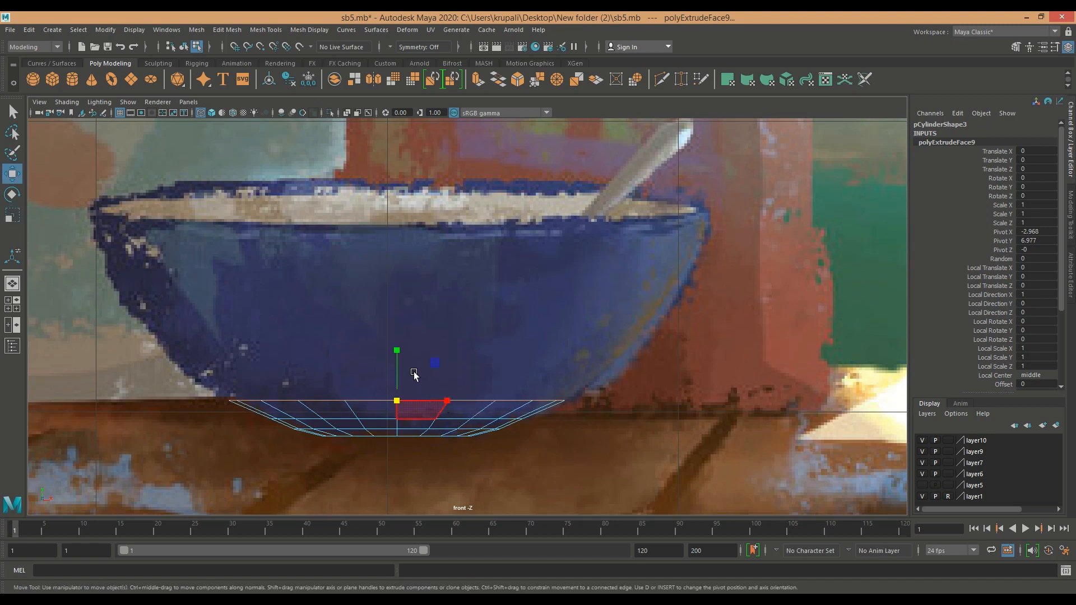
{"action": "left_click_drag", "start_coordinate": [396, 348], "coordinate": [396, 354]}
Scale the edge ring below the new rim outward and widen the rim vertices slightly for a rounder curve.
{"action": "right_click_drag", "start_coordinate": [351, 309], "coordinate": [351, 281]}
{"action": "scroll", "coordinate": [373, 420], "scroll_direction": "up", "scroll_amount": 1}
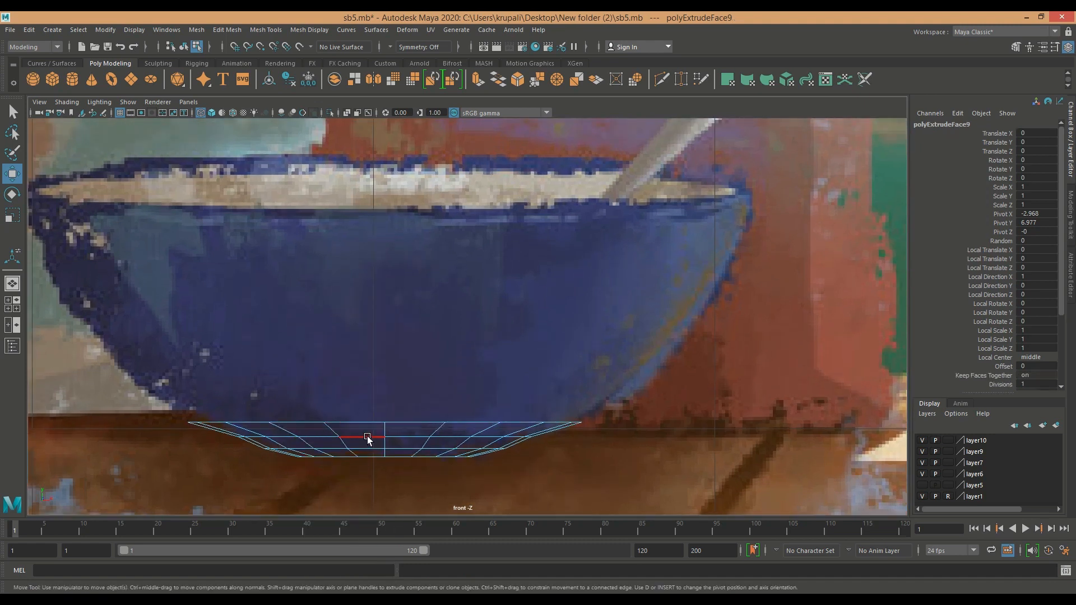
{"action": "left_click", "coordinate": [367, 437]}
{"action": "key", "text": "r"}
{"action": "left_click_drag", "start_coordinate": [385, 436], "coordinate": [398, 455]}
{"action": "double_click", "coordinate": [339, 454]}
{"action": "right_click_drag", "start_coordinate": [259, 310], "coordinate": [199, 314]}
{"action": "left_click_drag", "start_coordinate": [160, 375], "coordinate": [603, 429]}
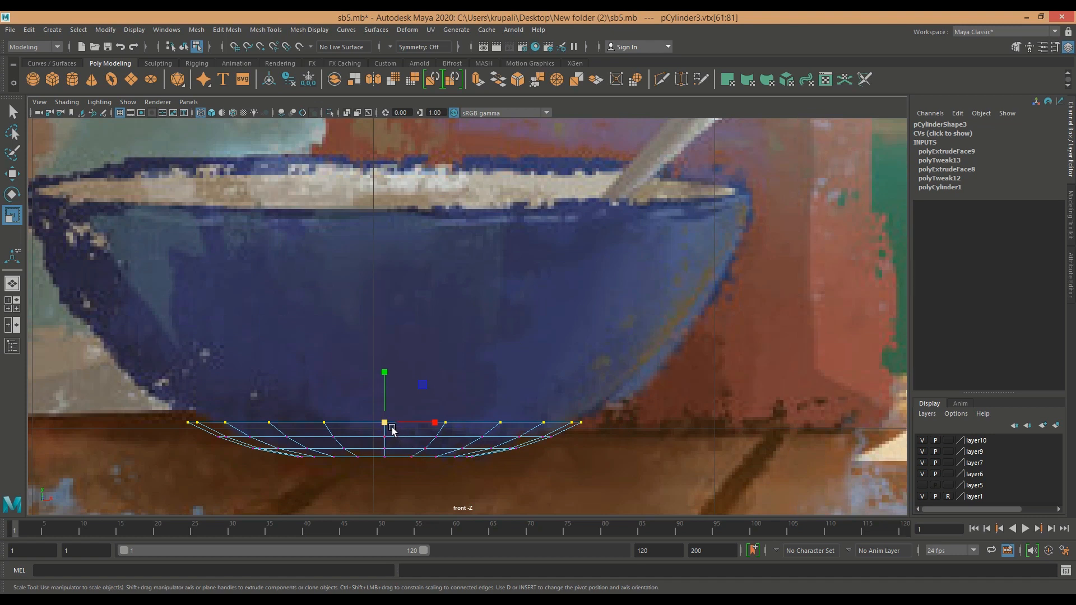
{"action": "mouse_move", "coordinate": [384, 424]}
{"action": "left_mouse_down"}
{"action": "mouse_move", "coordinate": [392, 434]}
{"action": "mouse_move", "coordinate": [389, 424]}
{"action": "left_mouse_up"}
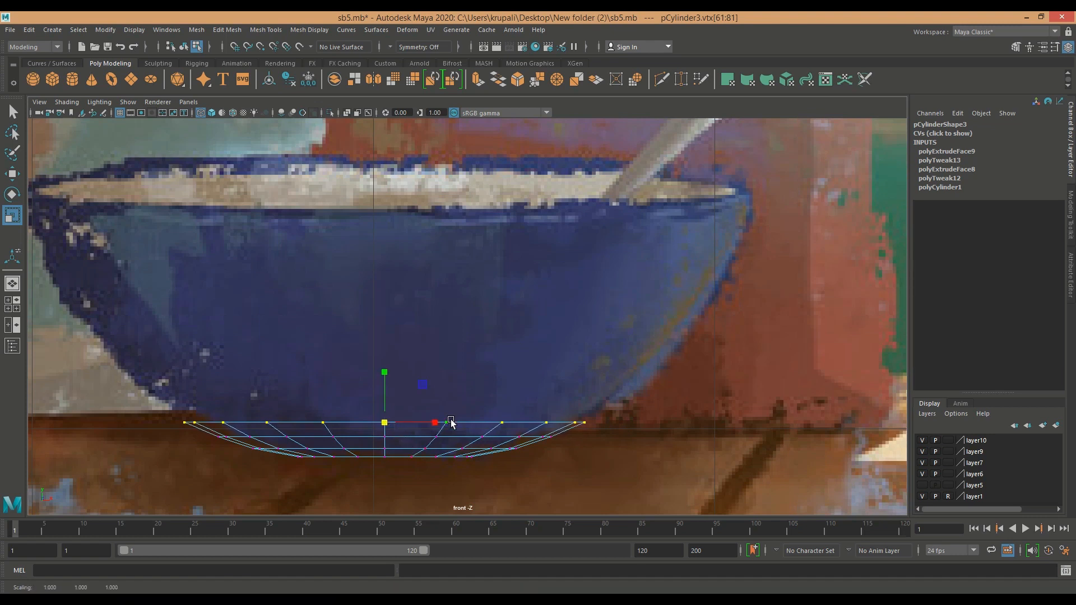
Extrude the bowl's top faces up to about Y 7.11 cm and scale them outward to the painted silhouette.
{"action": "right_click_drag", "start_coordinate": [451, 415], "coordinate": [452, 407]}
{"action": "right_click_drag", "start_coordinate": [444, 344], "coordinate": [444, 345]}
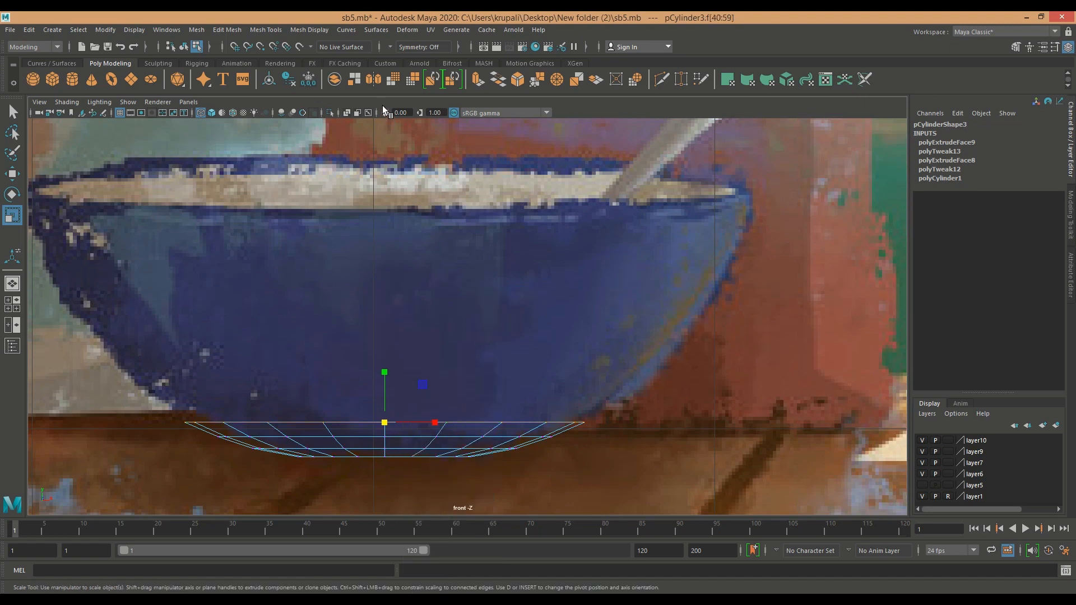
{"action": "left_click", "coordinate": [478, 80]}
{"action": "key", "text": "w"}
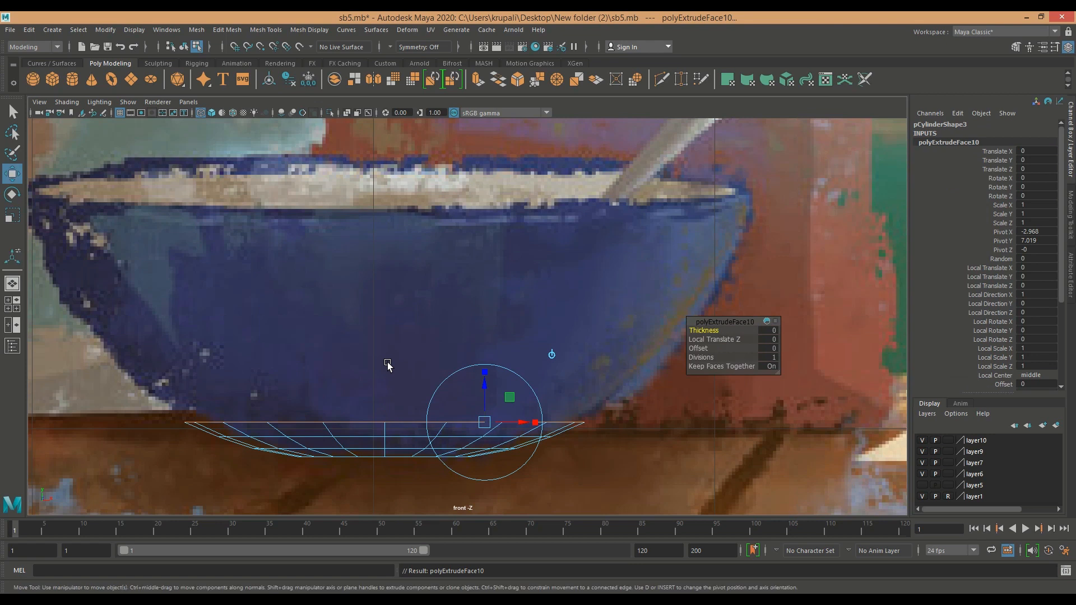
{"action": "left_click_drag", "start_coordinate": [384, 366], "coordinate": [379, 340]}
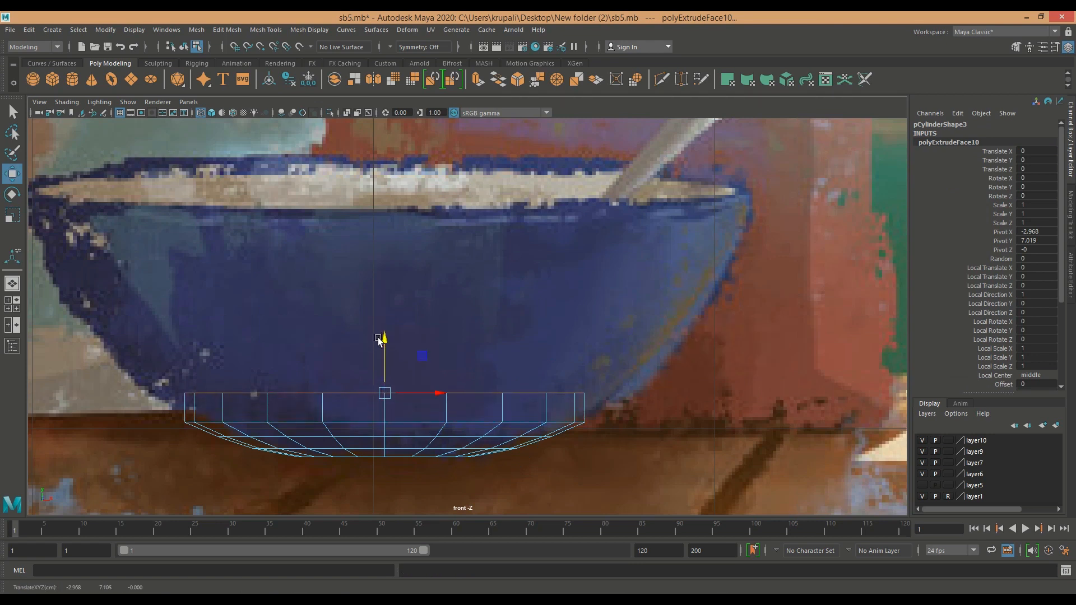
{"action": "key", "text": "r"}
{"action": "left_click_drag", "start_coordinate": [391, 396], "coordinate": [440, 411]}
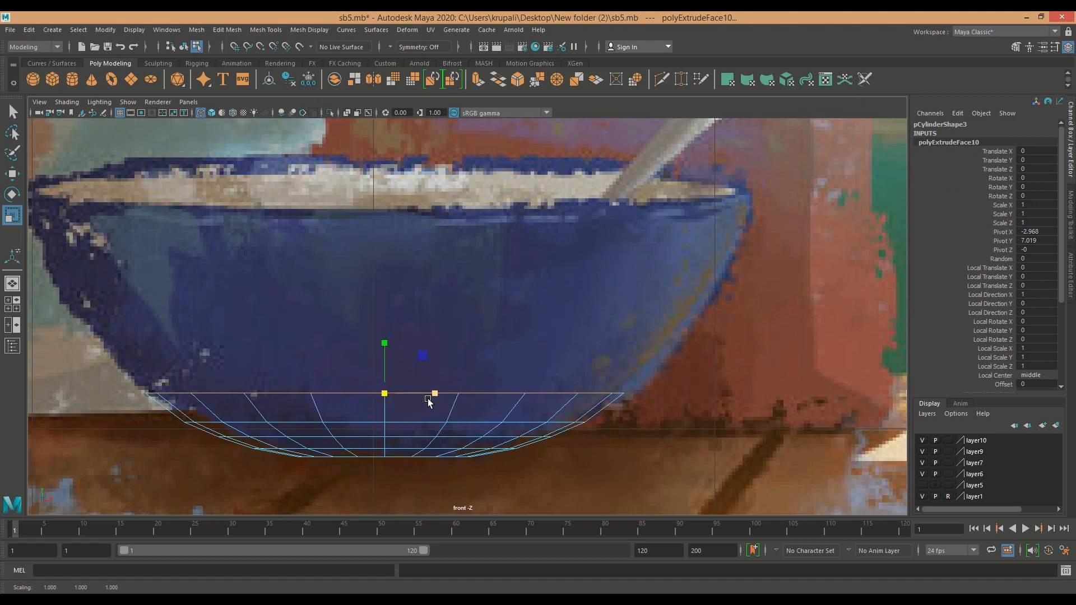
Extrude the top faces again up to about Y 7.20 cm and widen them to the painted bowl's edge.
{"action": "key", "text": "ctrl+e"}
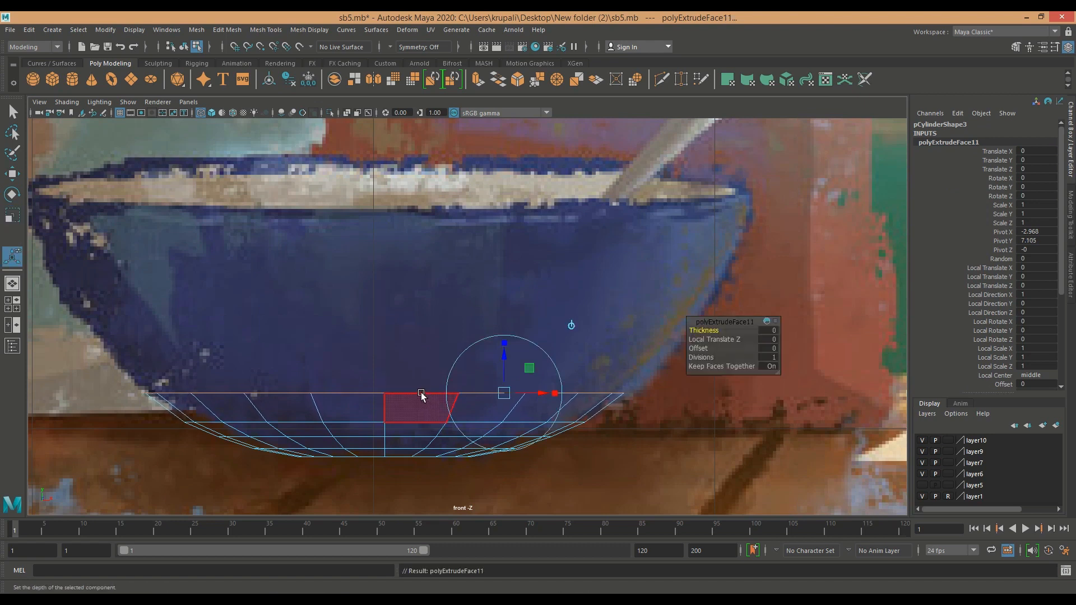
{"action": "key", "text": "w"}
{"action": "left_click_drag", "start_coordinate": [385, 339], "coordinate": [382, 299]}
{"action": "key", "text": "r"}
{"action": "left_click_drag", "start_coordinate": [394, 364], "coordinate": [437, 373]}
Extrude the top faces up to about Y 7.30 cm and scale them outward by about 1.09.
{"action": "key", "text": "ctrl+e"}
{"action": "key", "text": "w"}
{"action": "left_click_drag", "start_coordinate": [384, 303], "coordinate": [388, 272]}
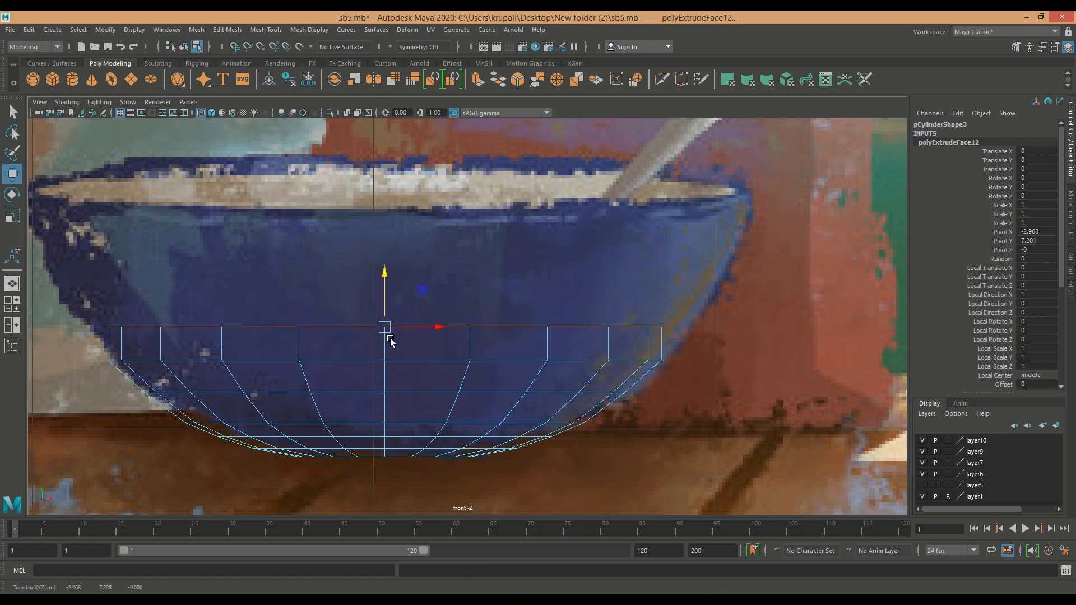
{"action": "key", "text": "r"}
{"action": "left_click_drag", "start_coordinate": [385, 329], "coordinate": [421, 340]}
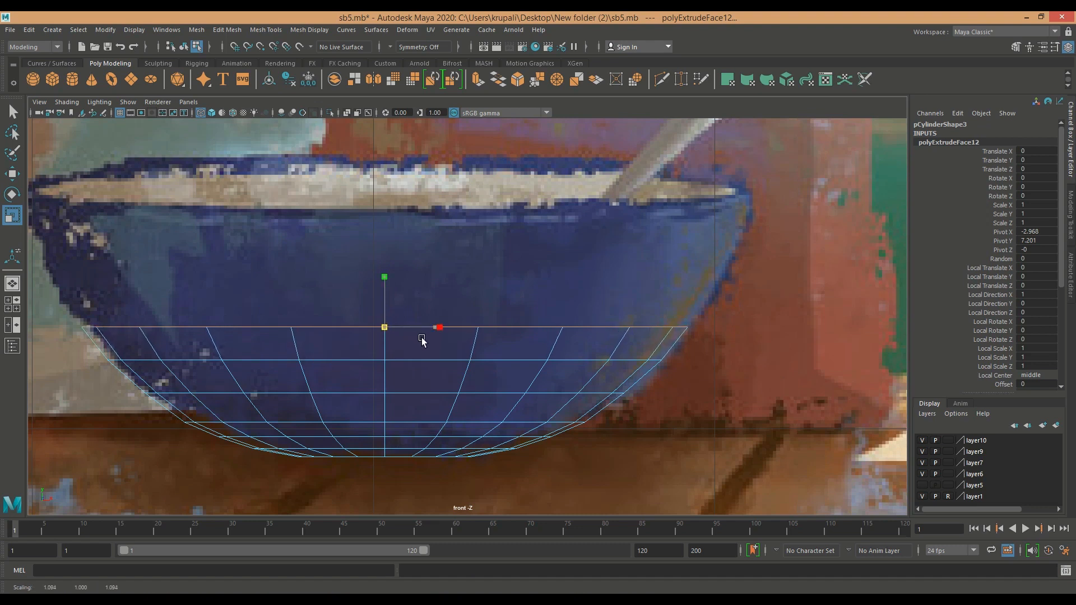
Extrude the top faces up to about Y 7.40 cm and widen them to follow the painted wall.
{"action": "key", "text": "ctrl+e"}
{"action": "key", "text": "w"}
{"action": "left_click_drag", "start_coordinate": [385, 272], "coordinate": [387, 236]}
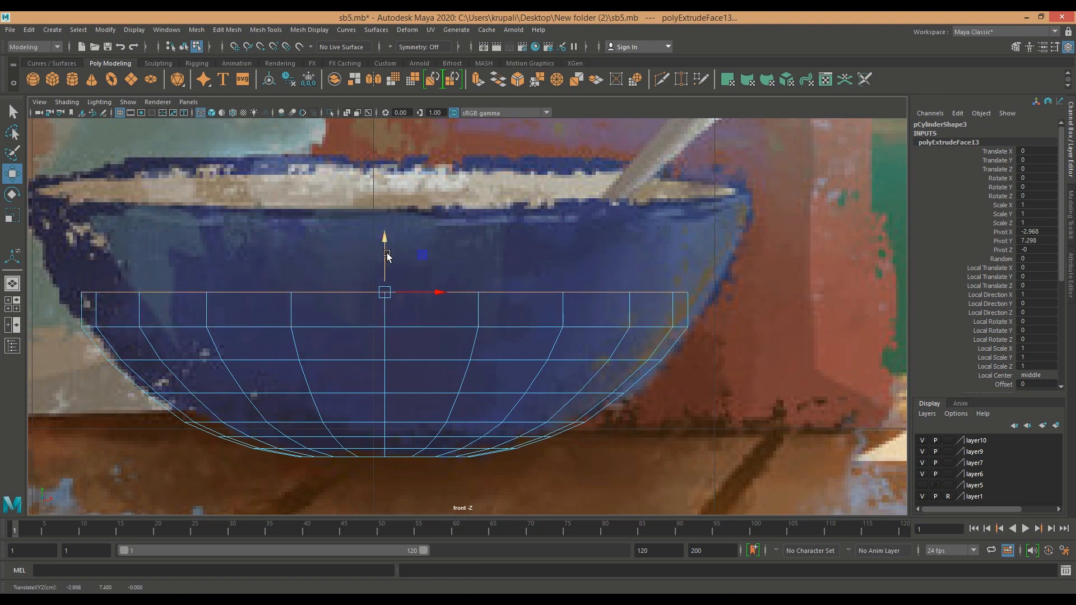
{"action": "key", "text": "r"}
{"action": "left_click_drag", "start_coordinate": [396, 297], "coordinate": [417, 302]}
Extrude the top faces up to about Y 7.48 cm and scale them slightly outward along the painted wall.
{"action": "key", "text": "ctrl+e"}
{"action": "key", "text": "w"}
{"action": "left_click_drag", "start_coordinate": [384, 239], "coordinate": [384, 207]}
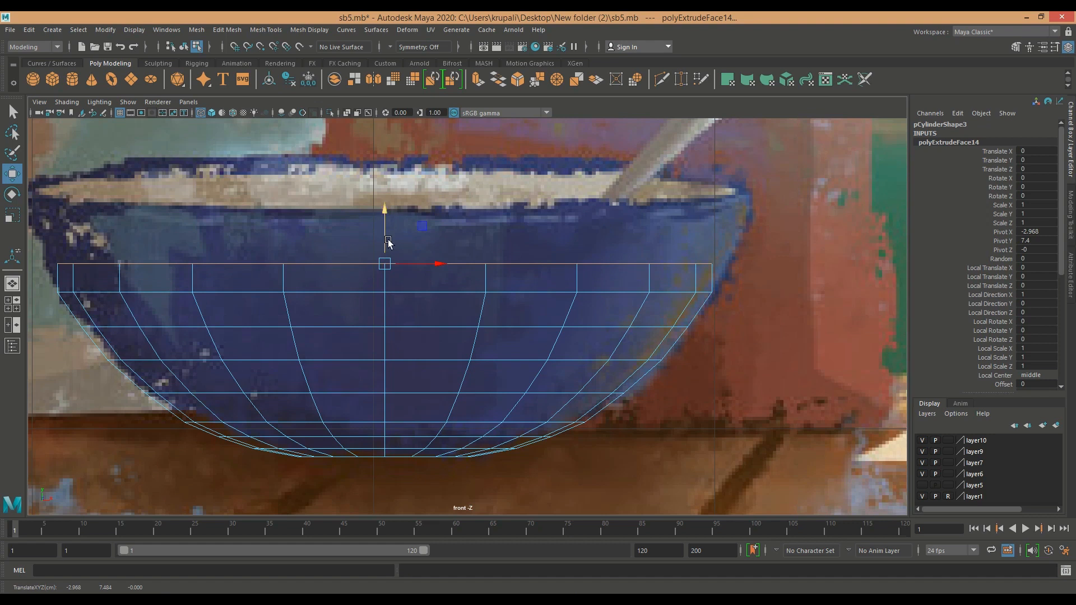
{"action": "key", "text": "r"}
{"action": "left_click_drag", "start_coordinate": [409, 269], "coordinate": [411, 272]}
Extrude the top faces up to about Y 7.58 cm and widen them slightly to match the painted bowl.
{"action": "key", "text": "ctrl+e"}
{"action": "key", "text": "w"}
{"action": "left_click_drag", "start_coordinate": [385, 212], "coordinate": [392, 190]}
{"action": "left_click", "coordinate": [419, 261]}
{"action": "key", "text": "r"}
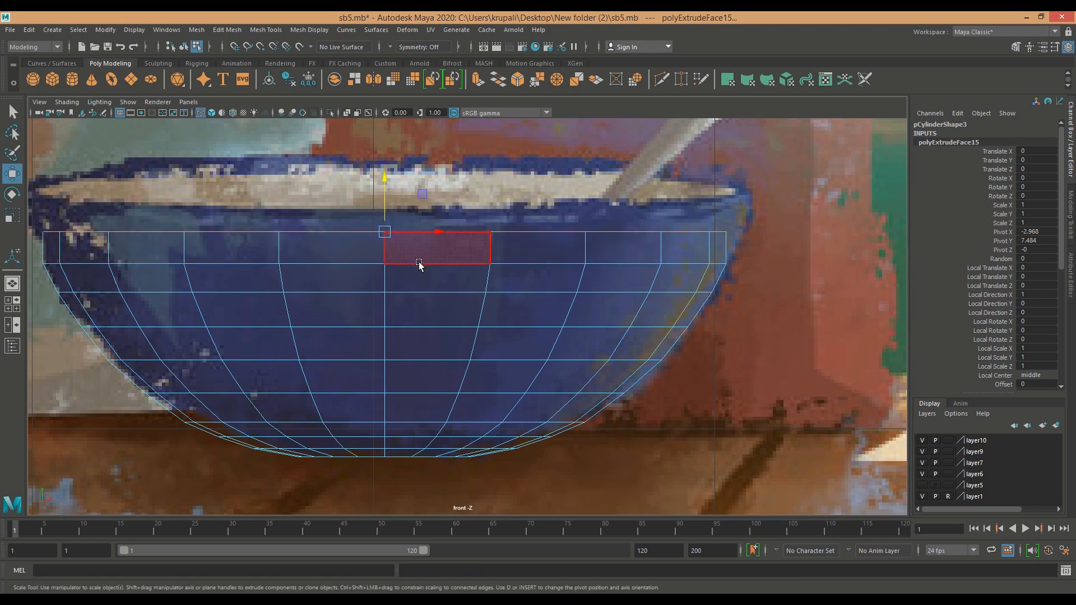
{"action": "left_click_drag", "start_coordinate": [384, 232], "coordinate": [400, 238]}
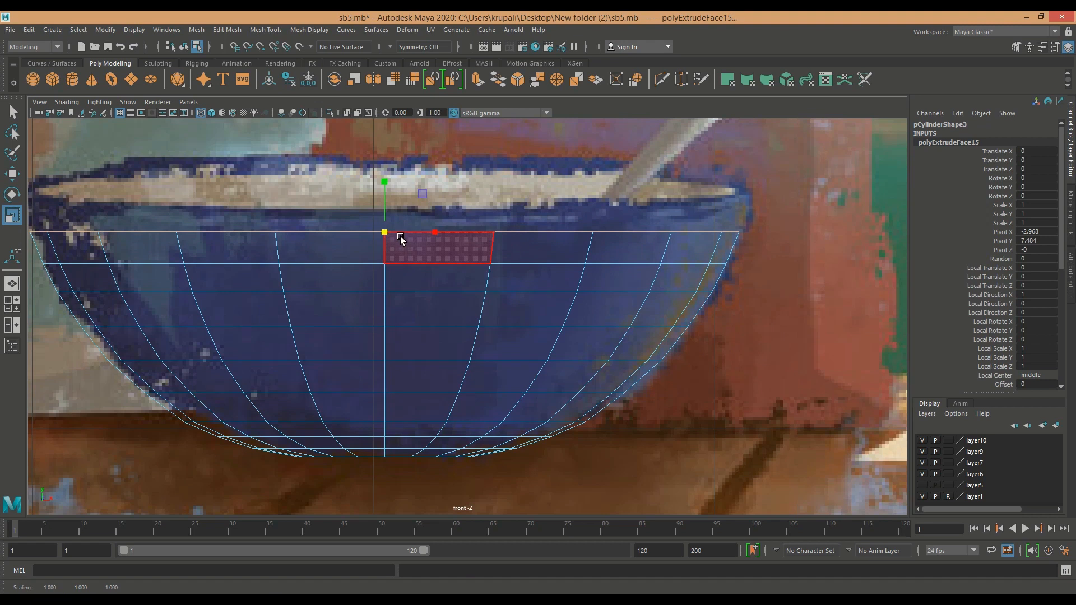
Extrude the top faces up to the painted rim at about Y 7.67 cm and scale them slightly outward.
{"action": "key", "text": "ctrl+e"}
{"action": "left_click_drag", "start_coordinate": [385, 173], "coordinate": [385, 147]}
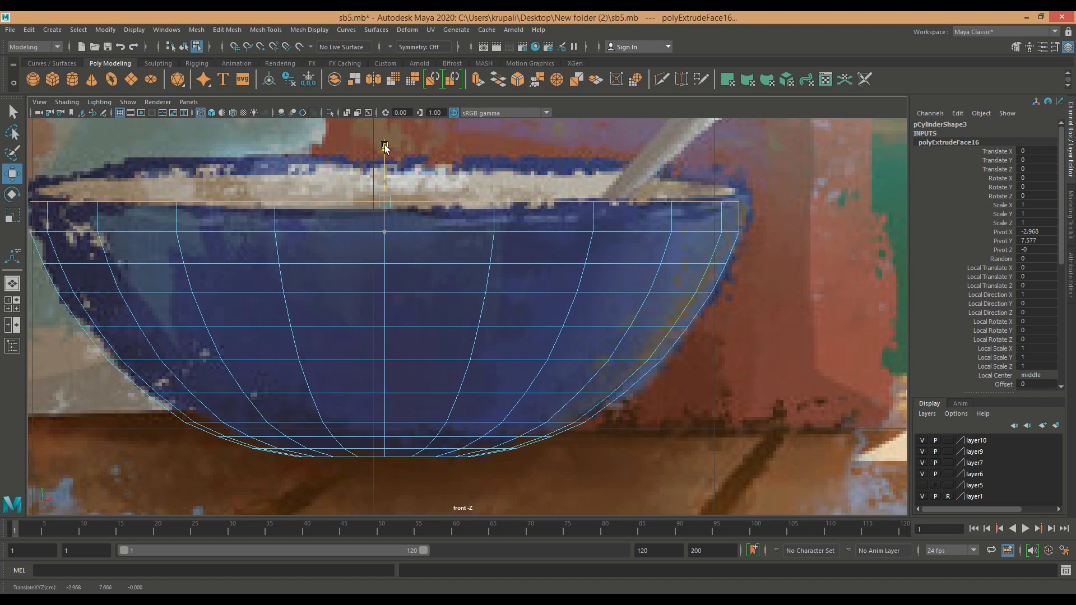
{"action": "key", "text": "r"}
{"action": "left_click_drag", "start_coordinate": [391, 201], "coordinate": [402, 203]}
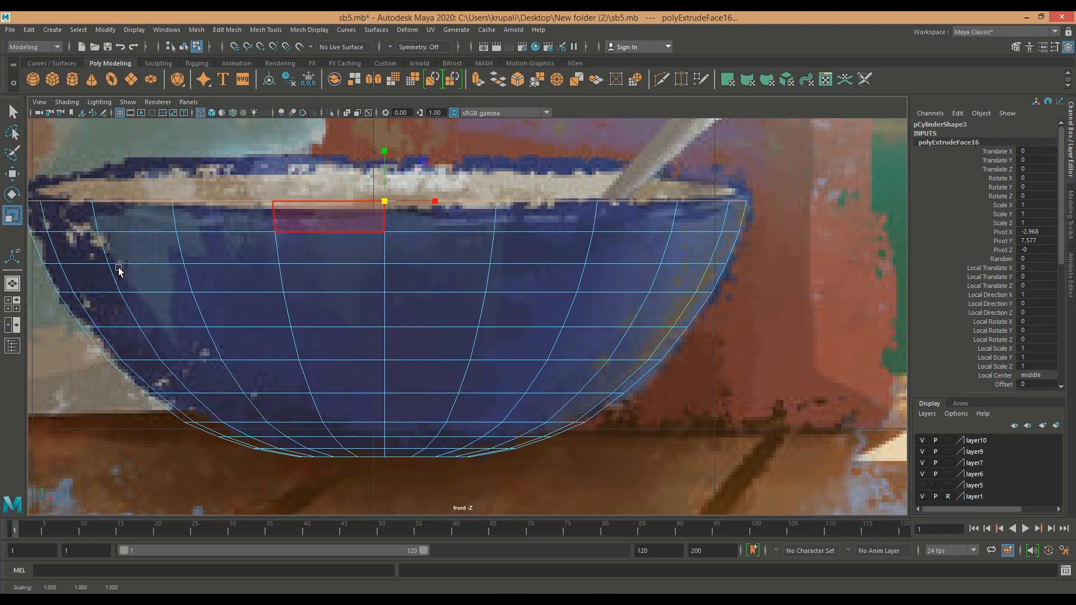
In the top view, extrude the bowl's top faces and scale them slightly inward to form a thin rim.
{"action": "key", "text": "space"}
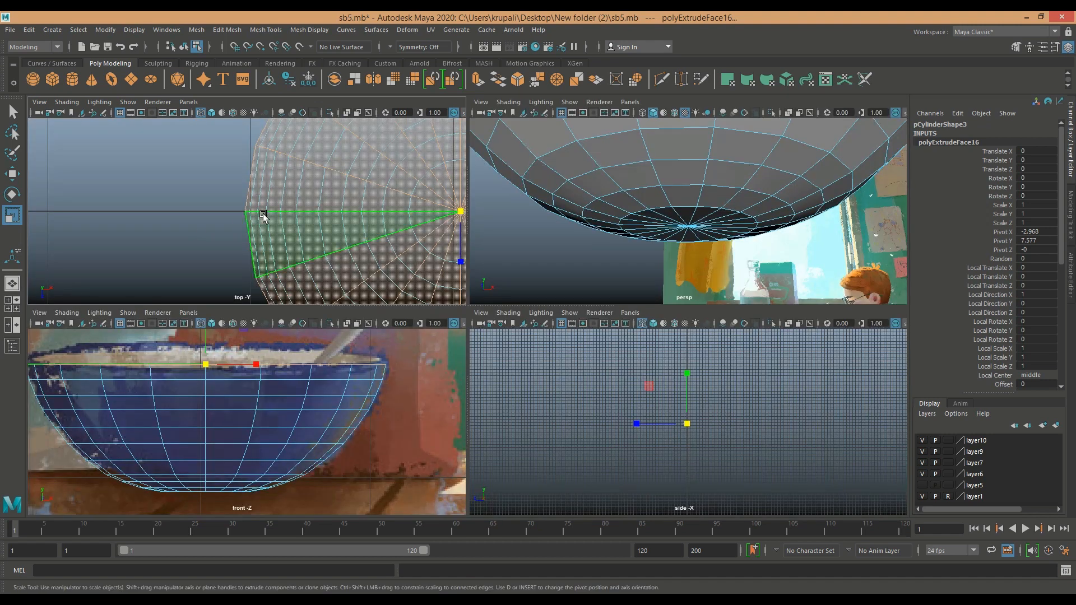
{"action": "key", "text": "f"}
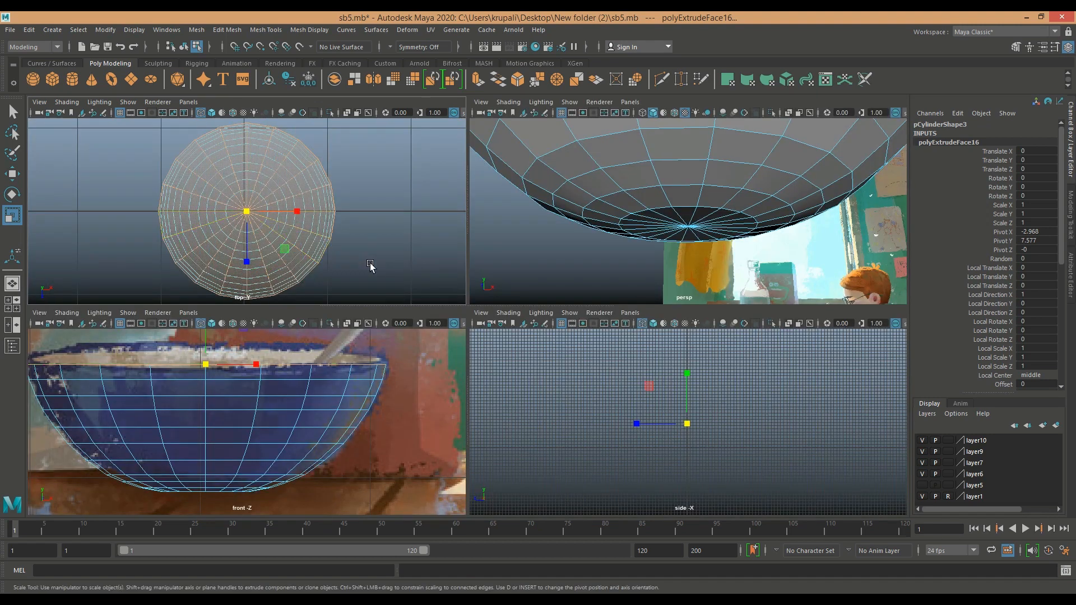
{"action": "scroll", "coordinate": [370, 265], "scroll_direction": "up", "scroll_amount": 3}
{"action": "key", "text": "space"}
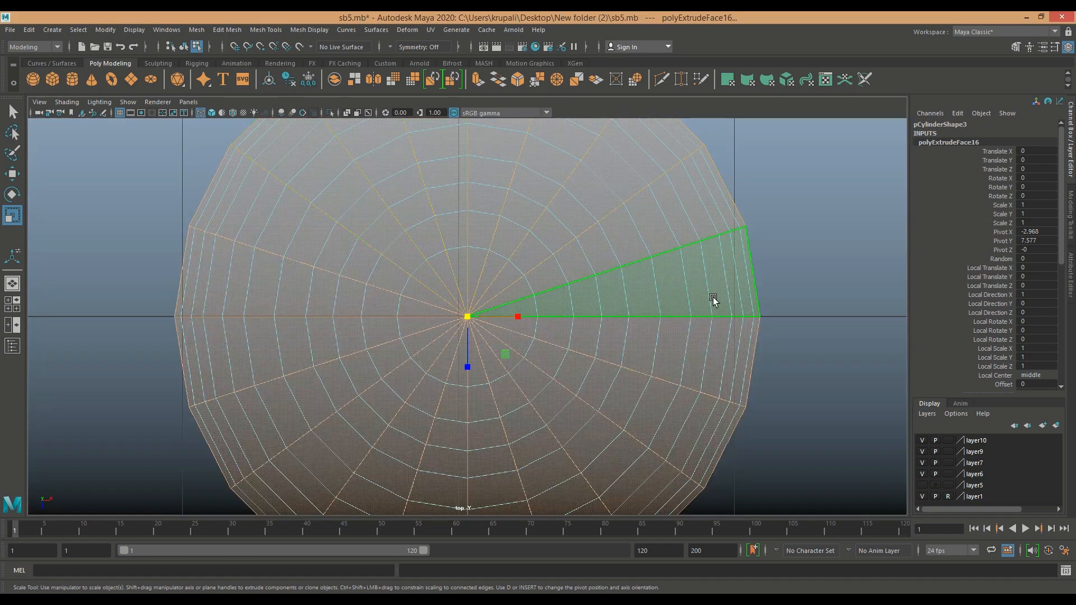
{"action": "middle_click_drag", "start_coordinate": [826, 317], "coordinate": [784, 257], "text": "alt"}
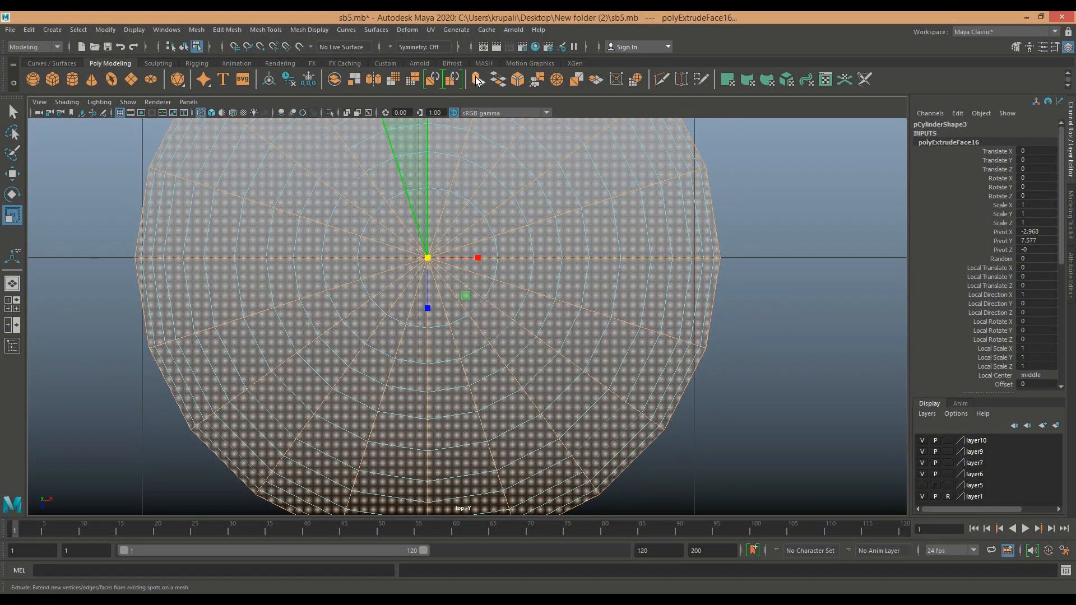
{"action": "key", "text": "ctrl+e"}
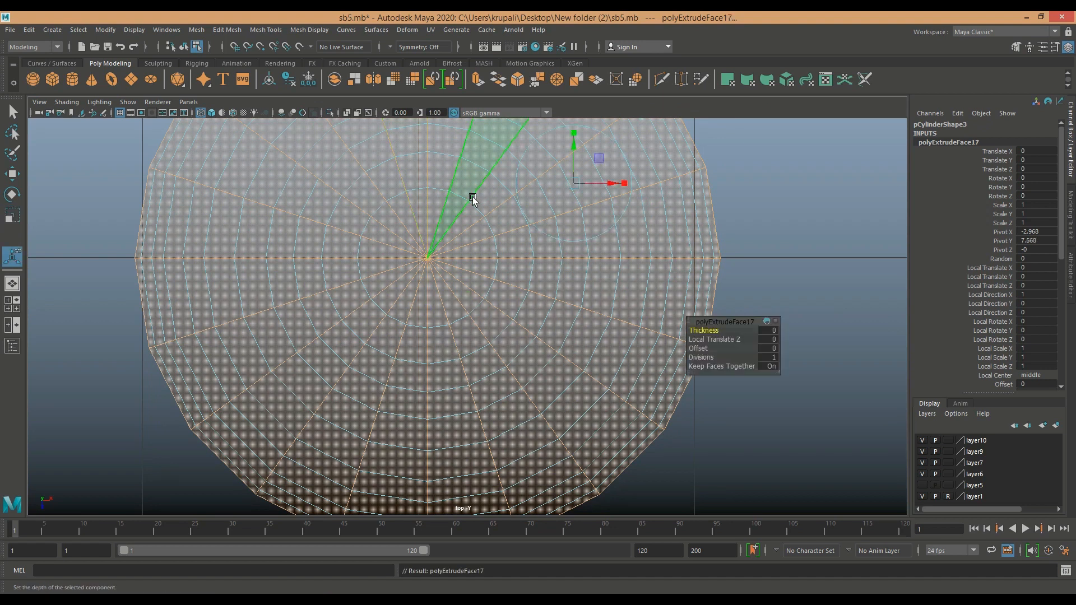
{"action": "key", "text": "r"}
{"action": "left_click_drag", "start_coordinate": [426, 258], "coordinate": [417, 260]}
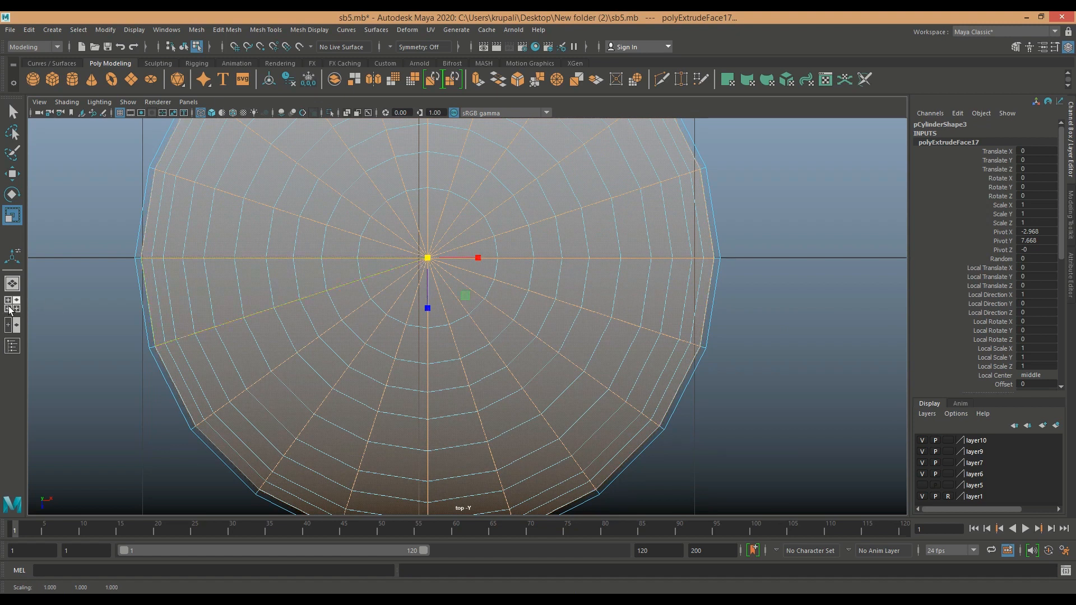
In the front view, extrude the inner rim faces down to about Y 7.58 cm and scale them slightly inward.
{"action": "key", "text": "space"}
{"action": "key", "text": "space"}
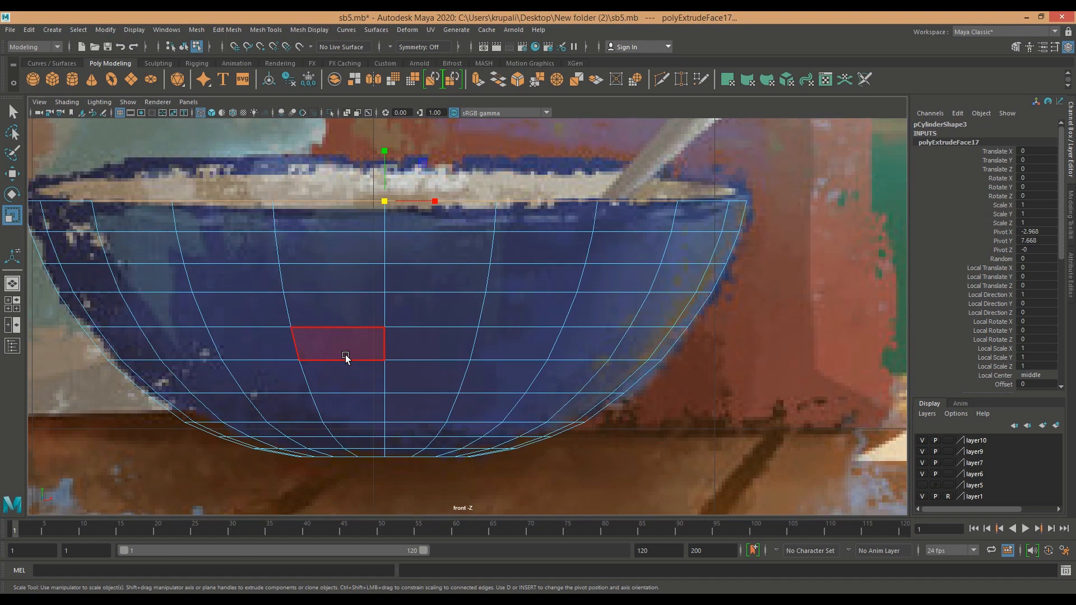
{"action": "key", "text": "ctrl+e"}
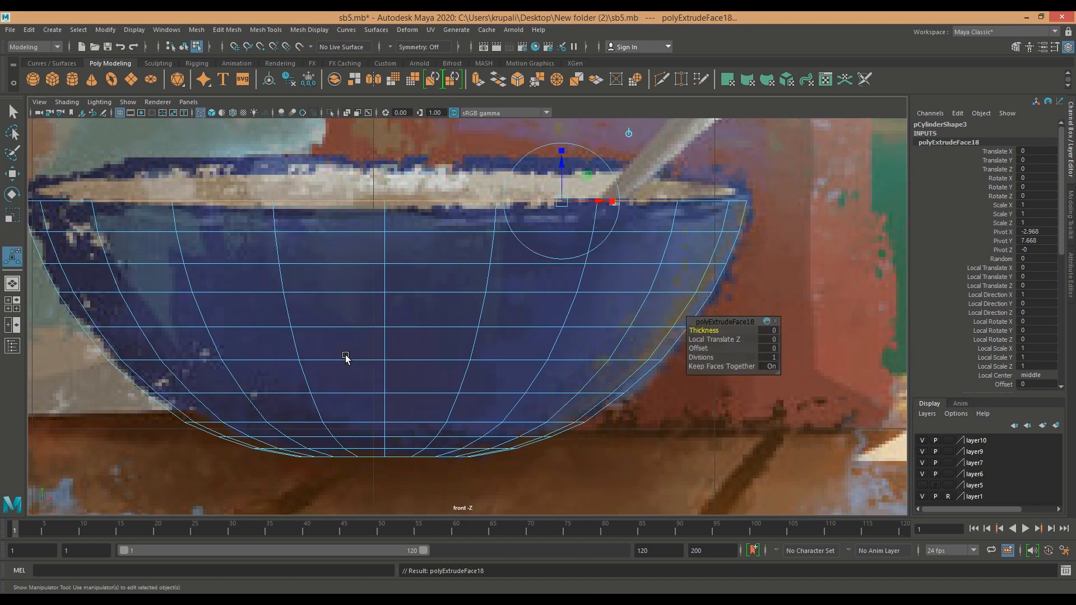
{"action": "key", "text": "w"}
{"action": "left_click_drag", "start_coordinate": [385, 150], "coordinate": [386, 181]}
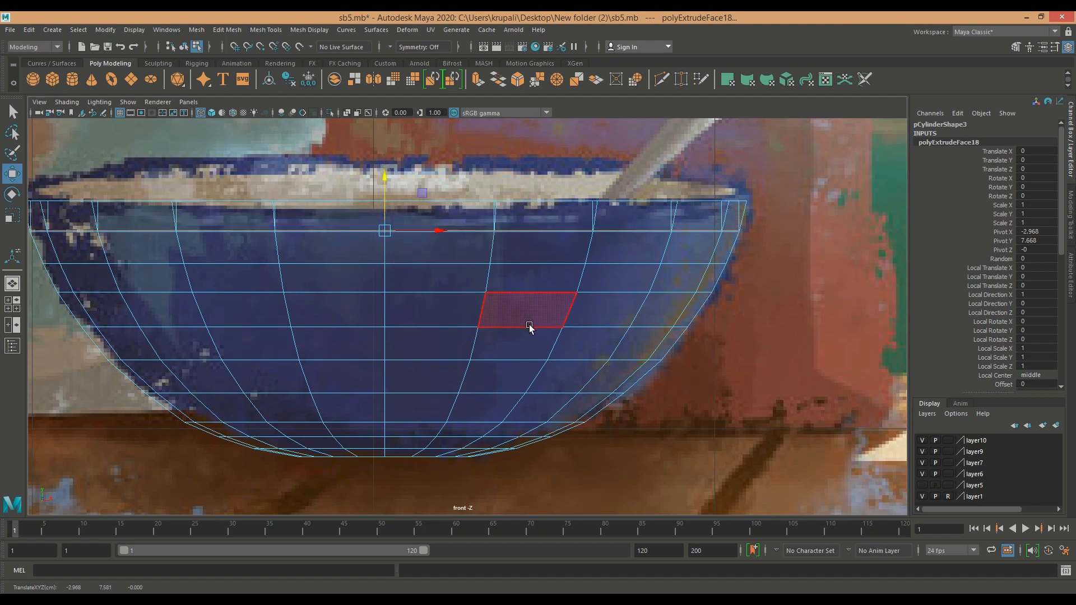
{"action": "middle_click_drag", "start_coordinate": [529, 327], "coordinate": [581, 343], "text": "alt"}
{"action": "key", "text": "r"}
{"action": "left_click_drag", "start_coordinate": [443, 250], "coordinate": [427, 248]}
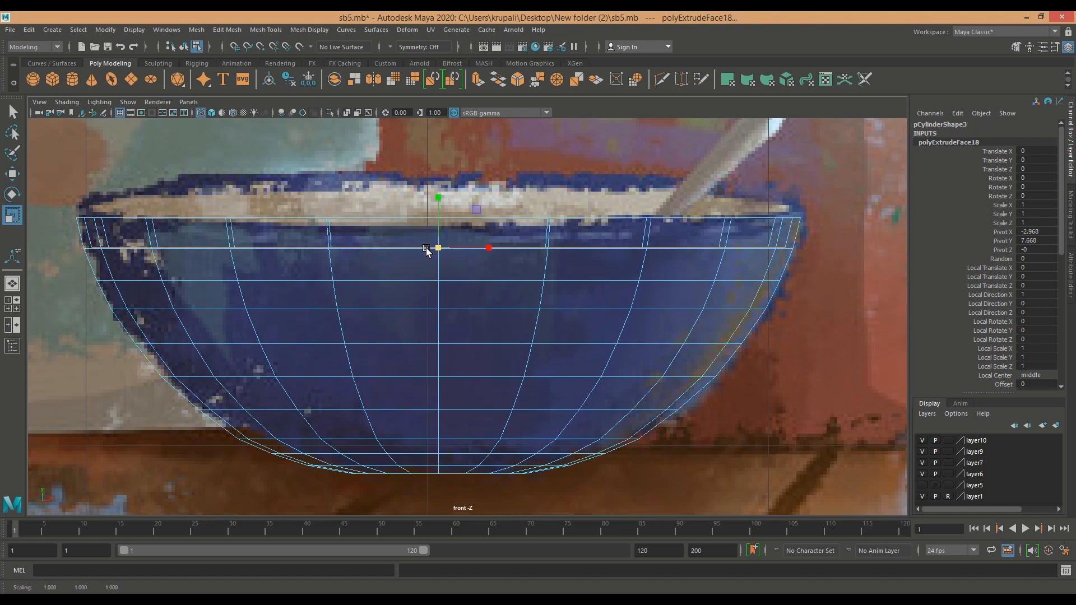
{"action": "key", "text": "w"}
{"action": "key", "text": "ctrl+z"}
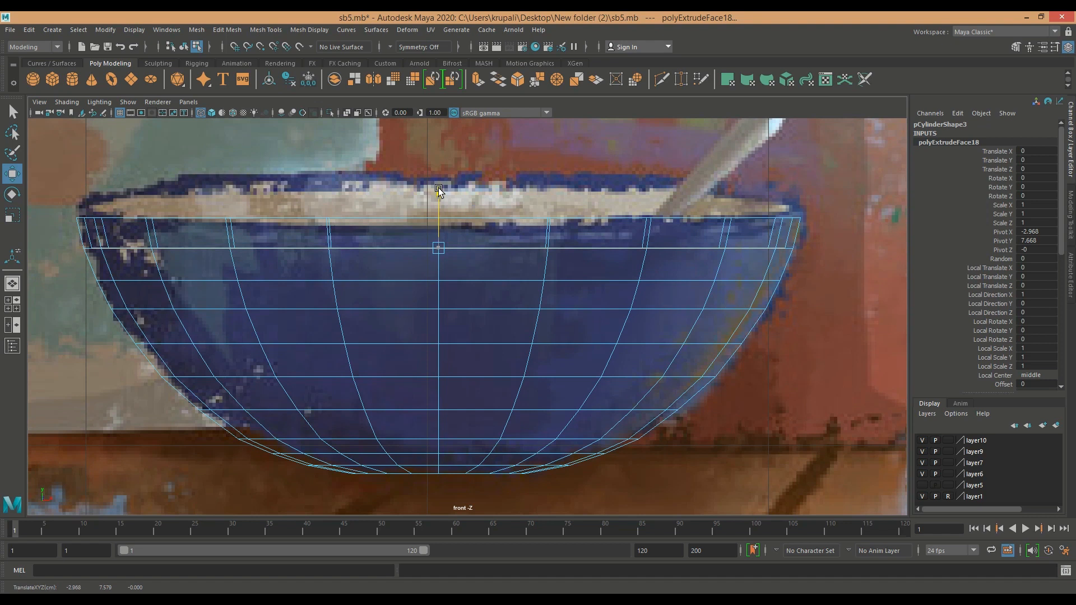
{"action": "left_click_drag", "start_coordinate": [439, 197], "coordinate": [441, 197]}
Extrude the inner faces down to about Y 7.49 cm and scale them inward, parallel to the outer wall.
{"action": "key", "text": "ctrl+e"}
{"action": "key", "text": "w"}
{"action": "left_click_drag", "start_coordinate": [435, 183], "coordinate": [440, 221]}
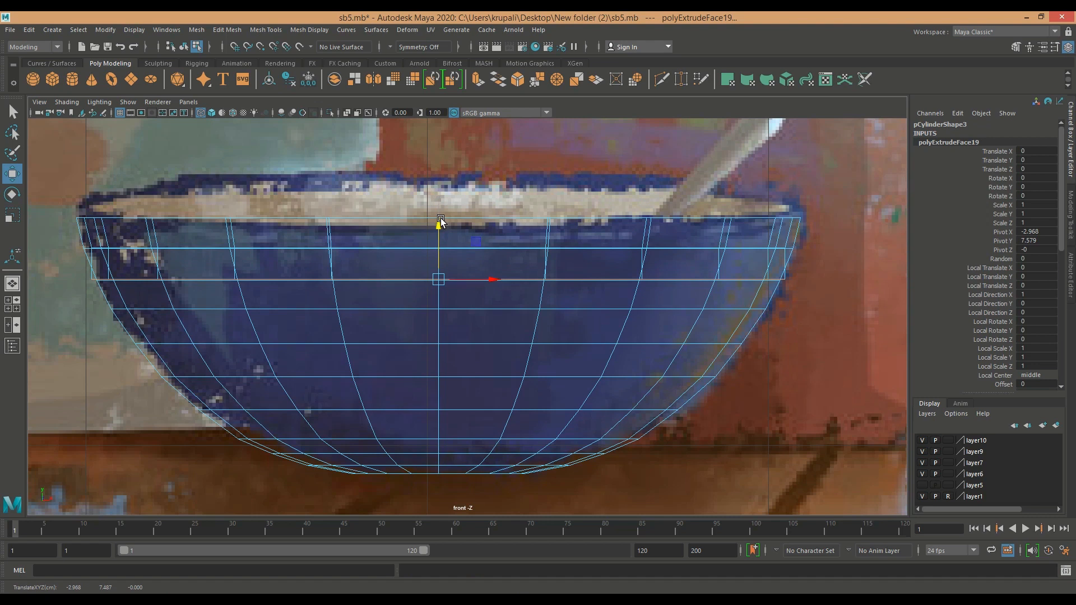
{"action": "key", "text": "r"}
{"action": "left_click_drag", "start_coordinate": [439, 280], "coordinate": [423, 279]}
Extrude the inner faces down to about Y 7.40 cm and narrow them to follow the outer wall.
{"action": "key", "text": "ctrl+e"}
{"action": "key", "text": "w"}
{"action": "left_click_drag", "start_coordinate": [439, 233], "coordinate": [441, 255]}
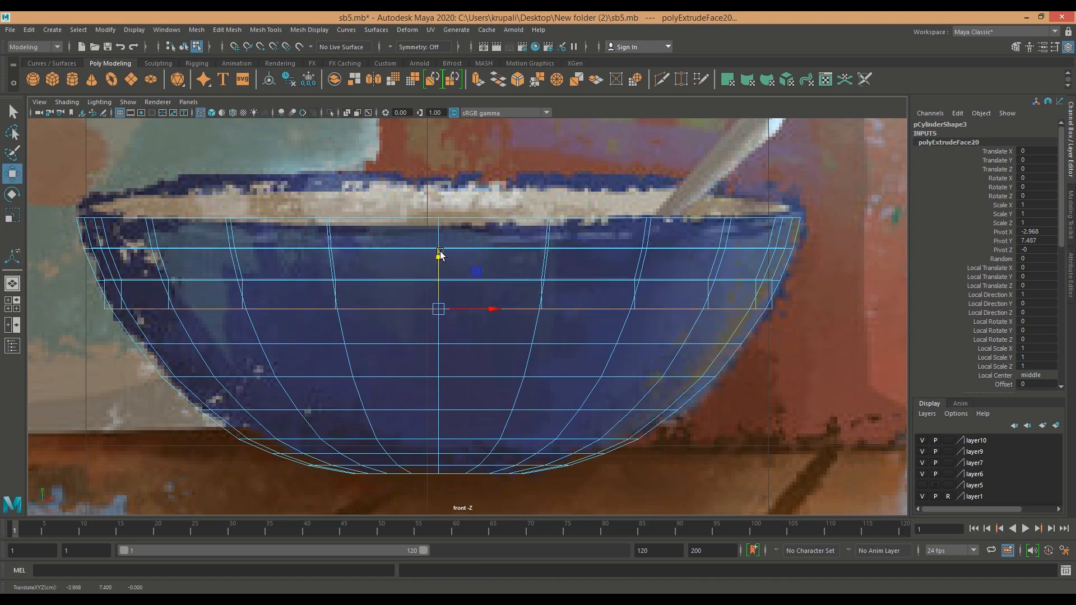
{"action": "key", "text": "r"}
{"action": "left_click_drag", "start_coordinate": [438, 309], "coordinate": [415, 316]}
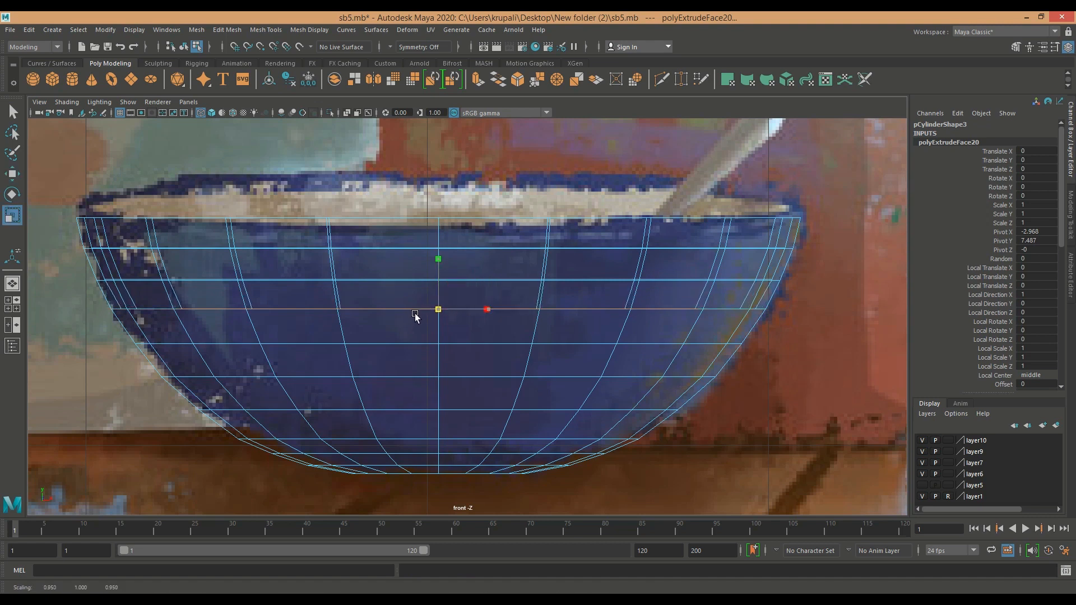
Extrude the inner faces down to about Y 7.30 cm and scale them inward to keep the wall thin.
{"action": "middle_click_drag", "start_coordinate": [704, 364], "coordinate": [687, 308], "text": "alt"}
{"action": "key", "text": "ctrl+e"}
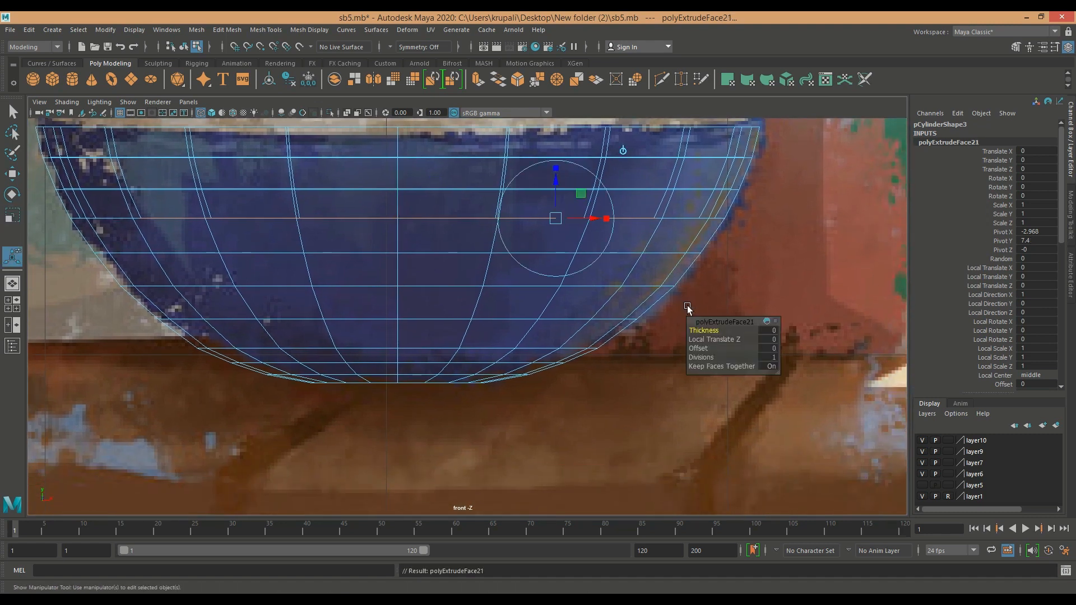
{"action": "key", "text": "w"}
{"action": "left_click", "coordinate": [399, 166]}
{"action": "left_click_drag", "start_coordinate": [399, 167], "coordinate": [400, 197]}
{"action": "key", "text": "r"}
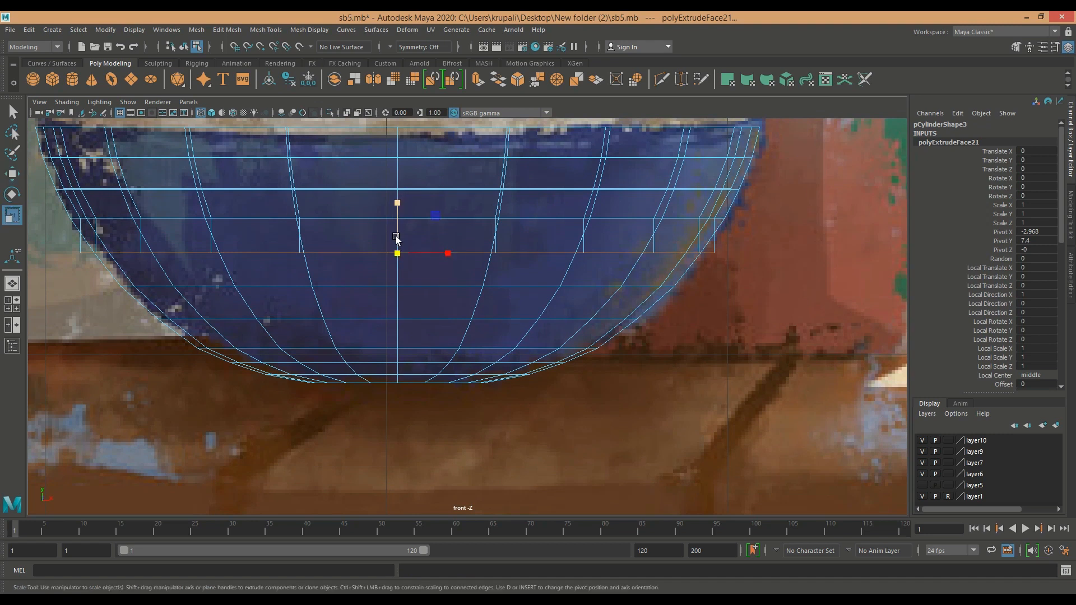
{"action": "left_click_drag", "start_coordinate": [398, 253], "coordinate": [364, 253]}
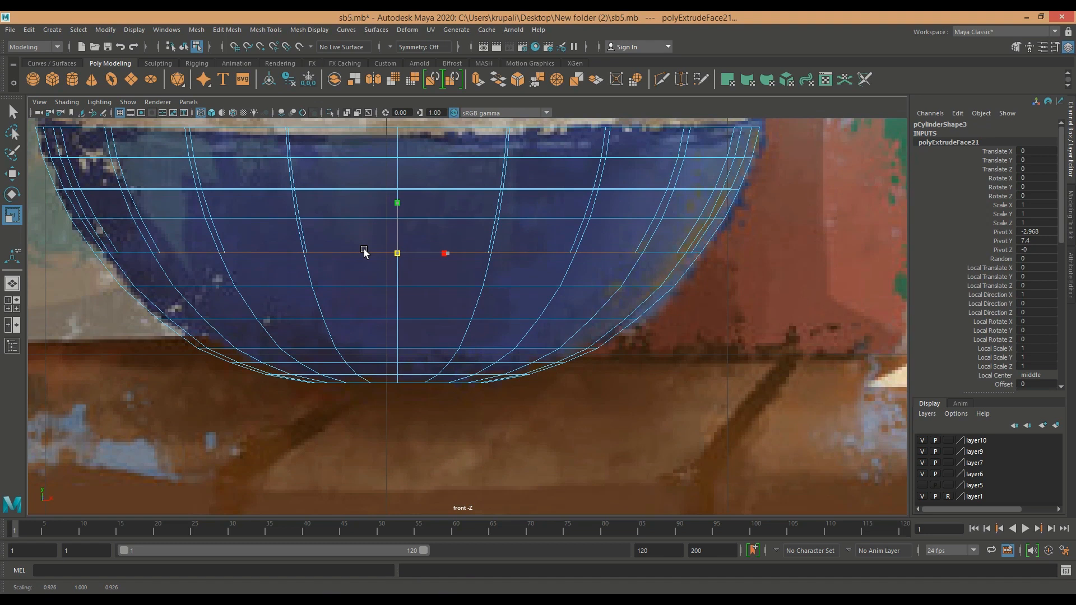
Extrude the inner faces down to about Y 7.20 cm and scale them inward to just inside the outer wall.
{"action": "middle_click_drag", "start_coordinate": [720, 365], "coordinate": [790, 398], "text": "alt"}
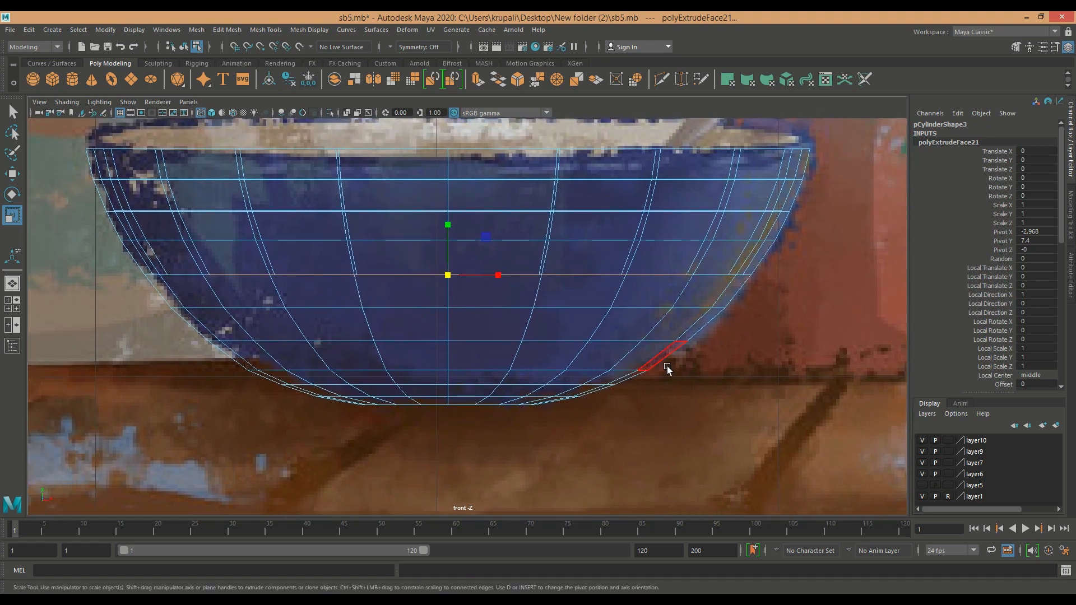
{"action": "key", "text": "ctrl+e"}
{"action": "key", "text": "w"}
{"action": "left_click_drag", "start_coordinate": [449, 238], "coordinate": [412, 316]}
{"action": "key", "text": "r"}
{"action": "key", "text": "ctrl+z"}
{"action": "key", "text": "w"}
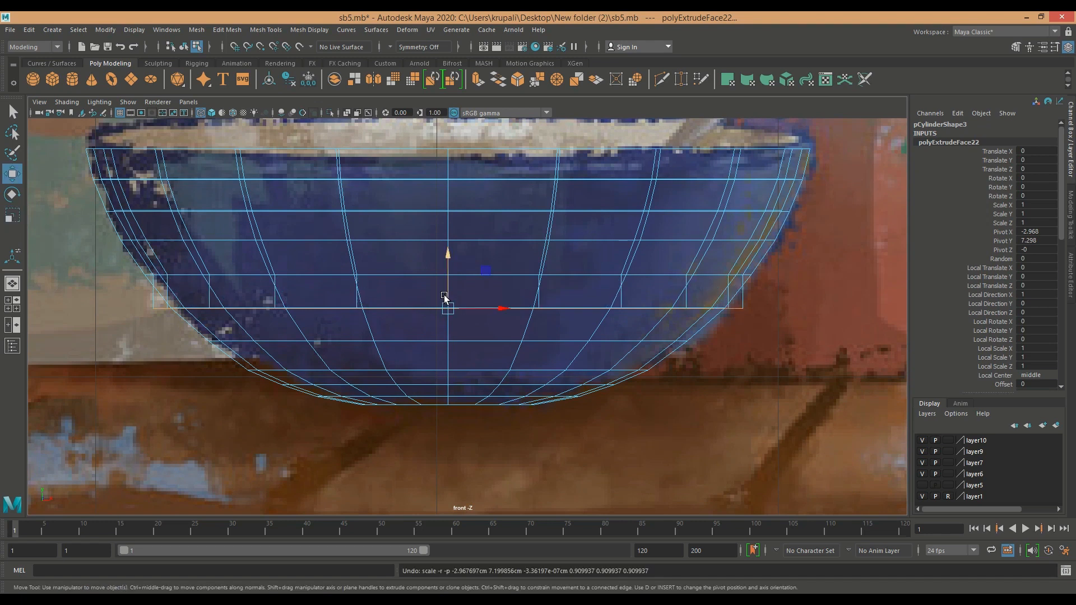
{"action": "key", "text": "r"}
{"action": "left_click_drag", "start_coordinate": [446, 310], "coordinate": [410, 317], "text": "ctrl"}
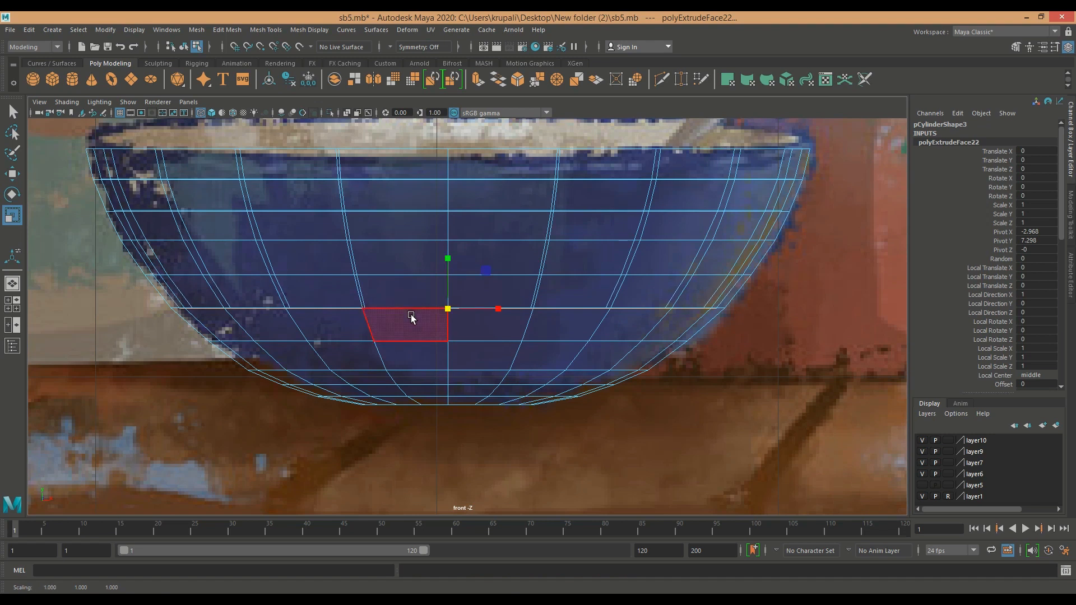
Extrude the inner faces down to about Y 7.11 cm and scale them inward along the bowl's curve.
{"action": "key", "text": "ctrl+e"}
{"action": "key", "text": "w"}
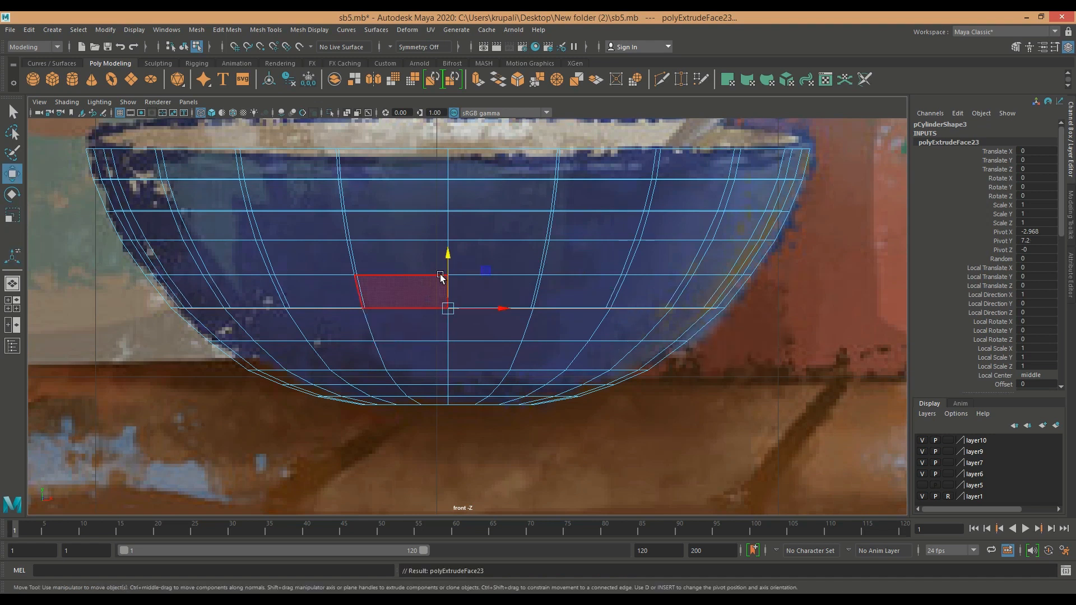
{"action": "left_click_drag", "start_coordinate": [449, 262], "coordinate": [444, 290]}
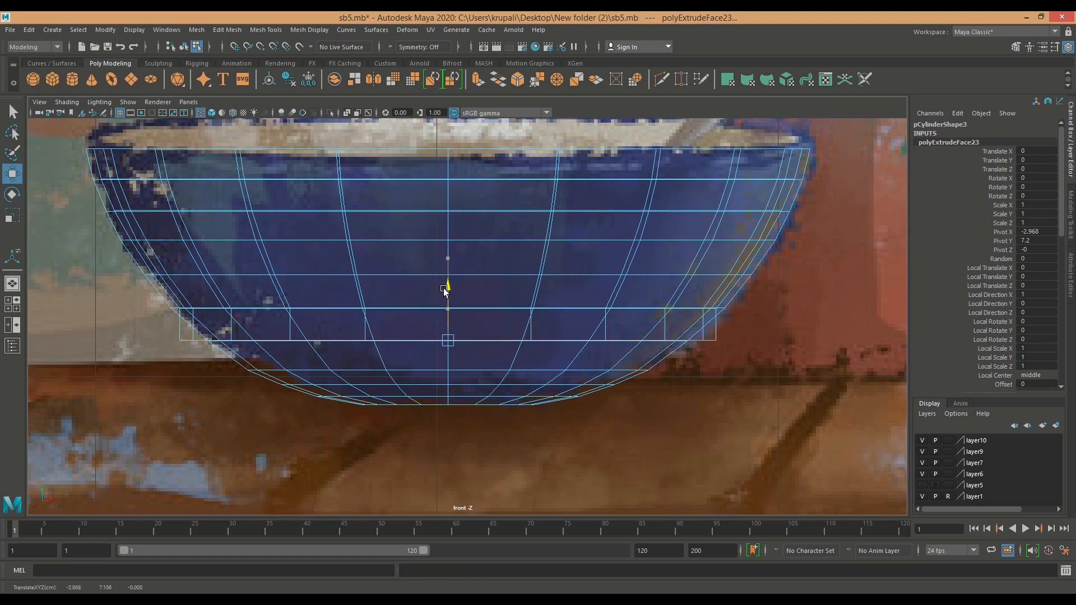
{"action": "key", "text": "ctrl+z"}
{"action": "key", "text": "w"}
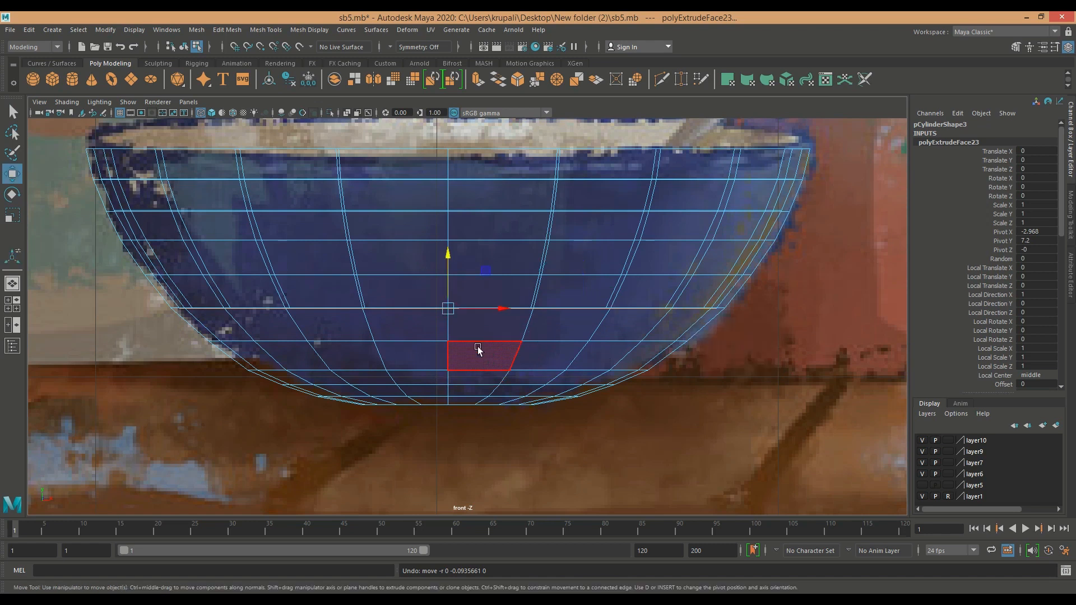
{"action": "left_click_drag", "start_coordinate": [449, 253], "coordinate": [448, 288]}
{"action": "key", "text": "r"}
{"action": "left_click_drag", "start_coordinate": [447, 341], "coordinate": [404, 344]}
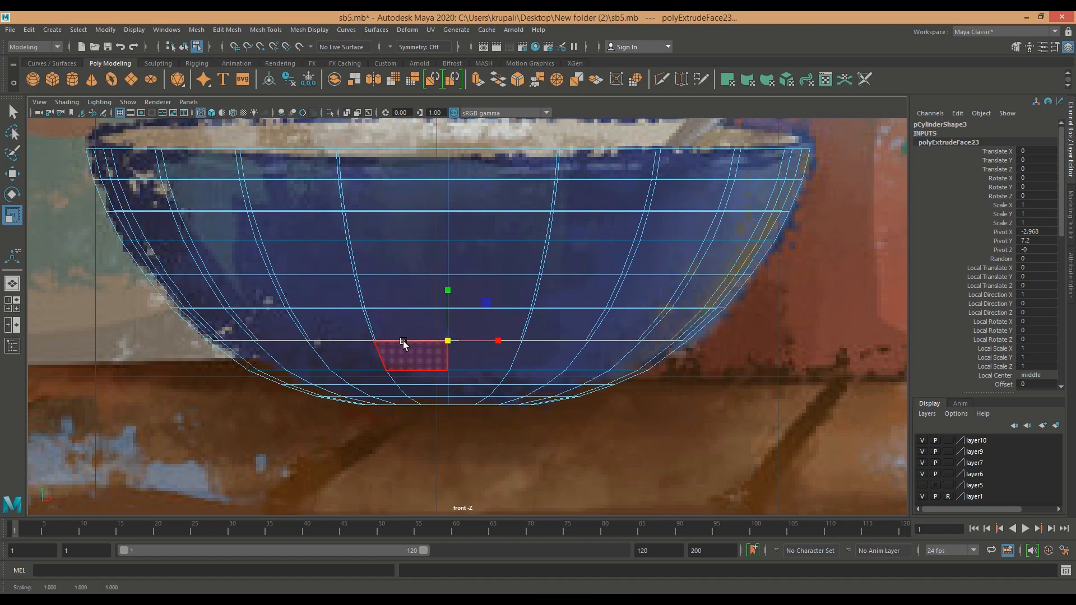
Extrude the inner faces down to about Y 7.02 cm and narrow them to match the lower wall's curve.
{"action": "key", "text": "ctrl+e"}
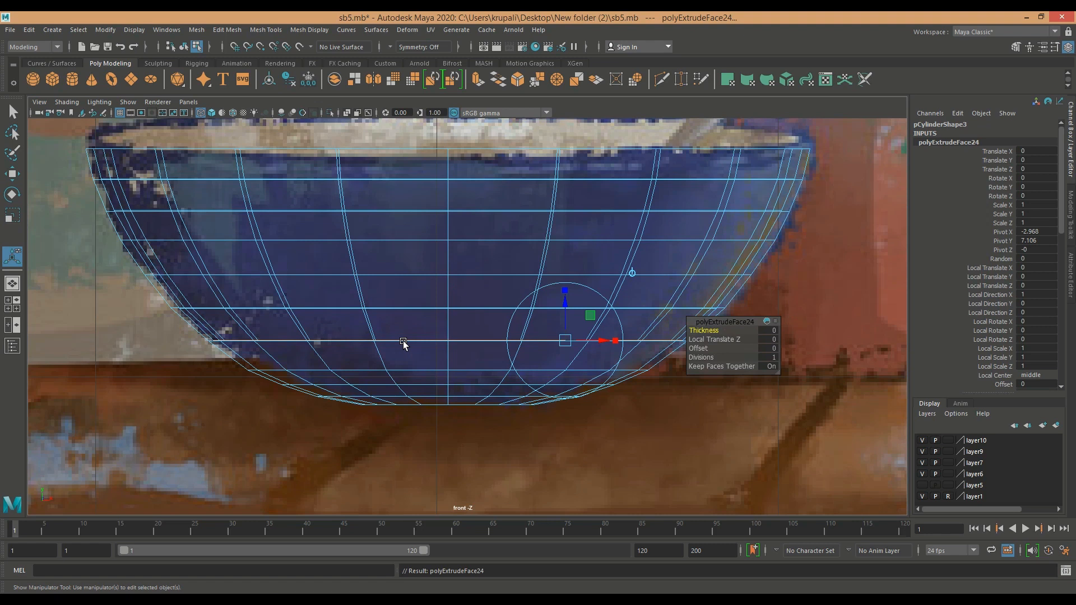
{"action": "key", "text": "w"}
{"action": "left_click_drag", "start_coordinate": [450, 289], "coordinate": [454, 309]}
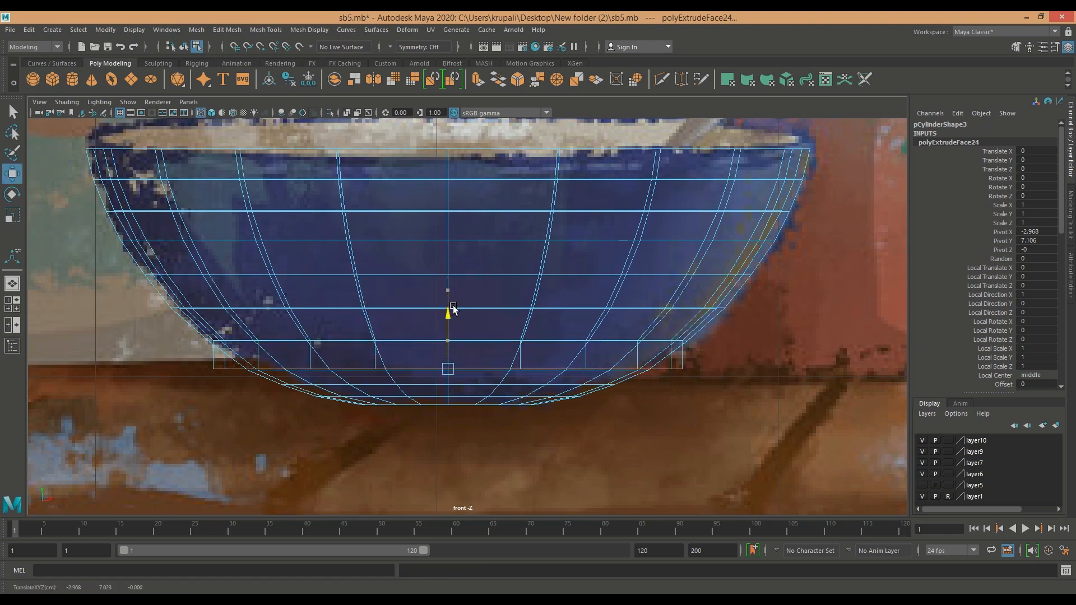
{"action": "key", "text": "r"}
{"action": "left_click_drag", "start_coordinate": [447, 369], "coordinate": [393, 370]}
Extrude the inner faces down to about Y 6.98 cm near the base and scale them inward to fit inside the outer wall.
{"action": "middle_click_drag", "start_coordinate": [751, 349], "coordinate": [743, 300], "text": "alt"}
{"action": "scroll", "coordinate": [693, 336], "scroll_direction": "up", "scroll_amount": 5}
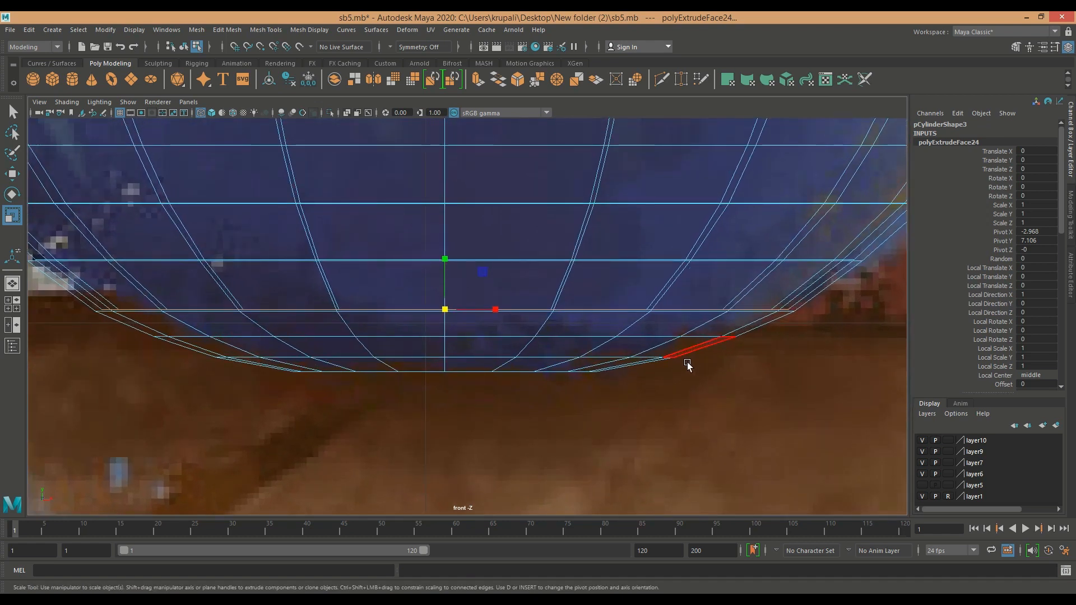
{"action": "key", "text": "ctrl+e"}
{"action": "key", "text": "w"}
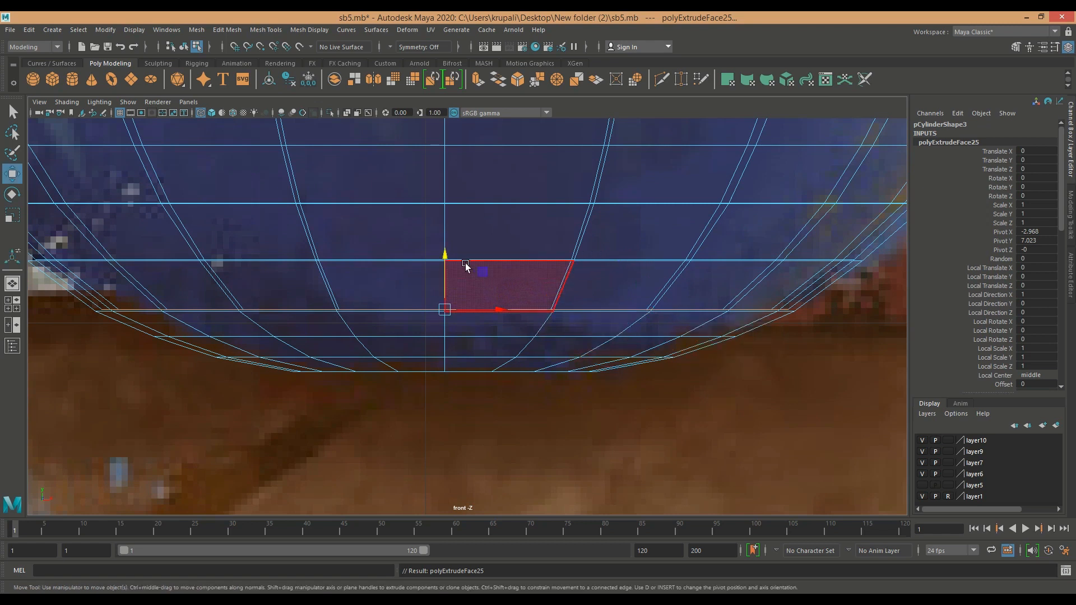
{"action": "left_click_drag", "start_coordinate": [445, 257], "coordinate": [449, 280]}
{"action": "key", "text": "r"}
{"action": "left_click_drag", "start_coordinate": [446, 337], "coordinate": [360, 347]}
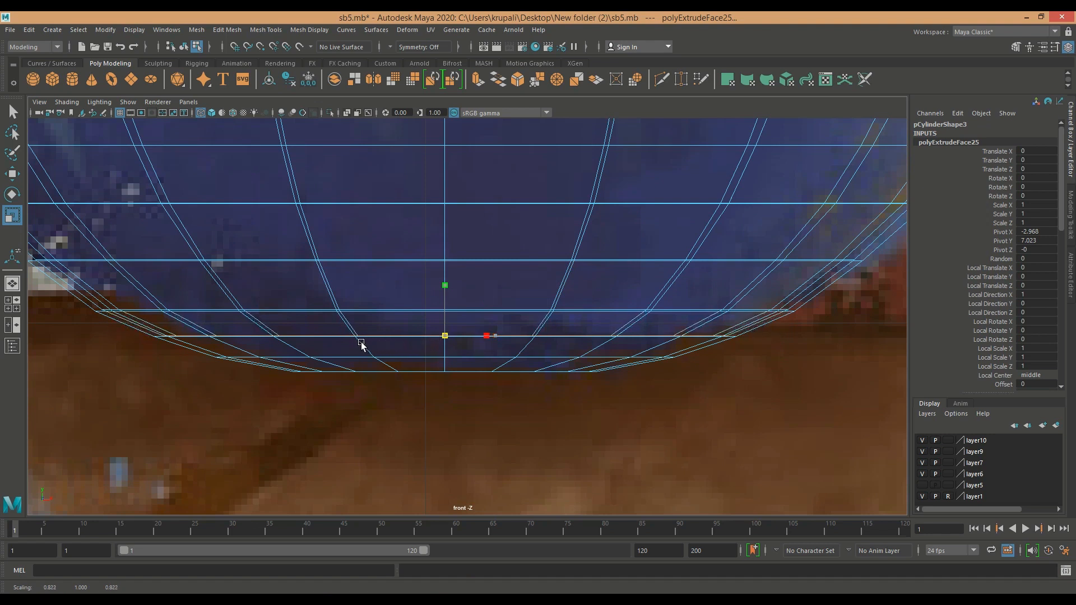
{"action": "left_click", "coordinate": [362, 339]}
Extrude the inner faces down to about Y 6.95 cm, just above the base, and scale them inward to form the inside bottom.
{"action": "key", "text": "ctrl+e"}
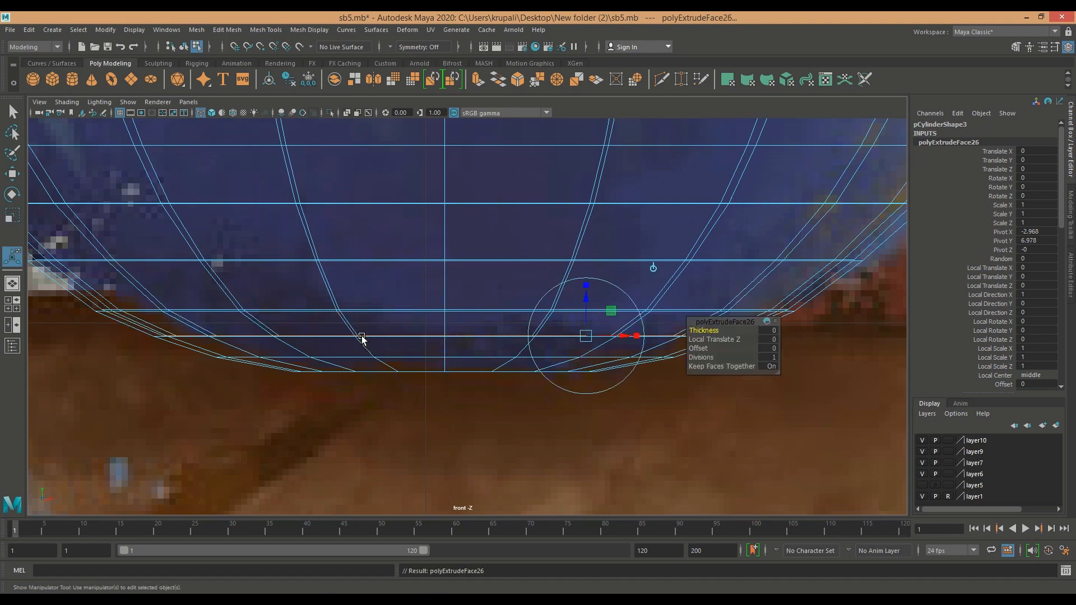
{"action": "key", "text": "w"}
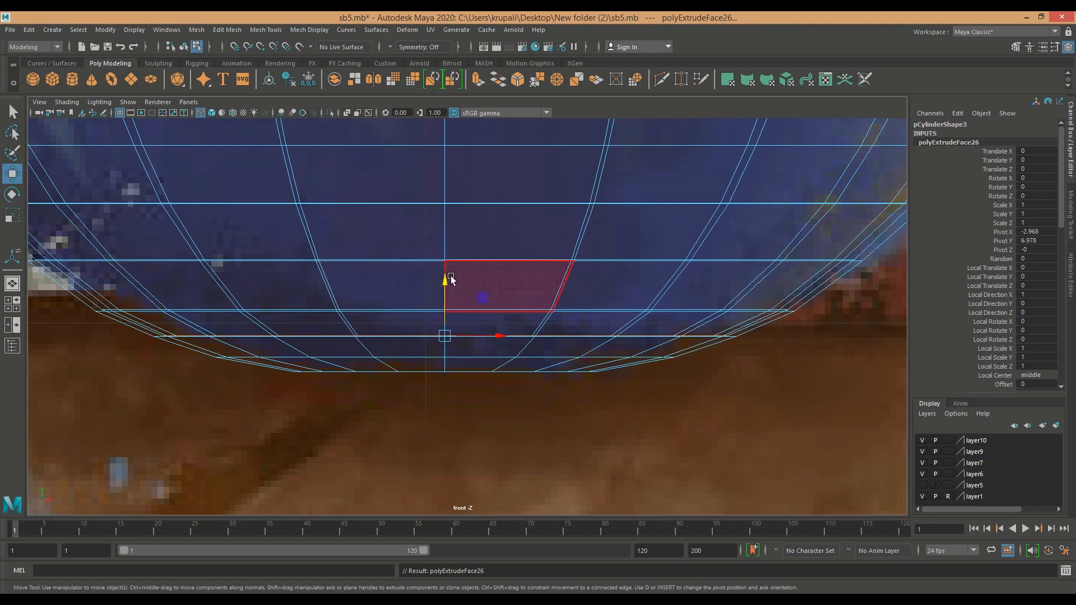
{"action": "left_click_drag", "start_coordinate": [445, 283], "coordinate": [446, 300]}
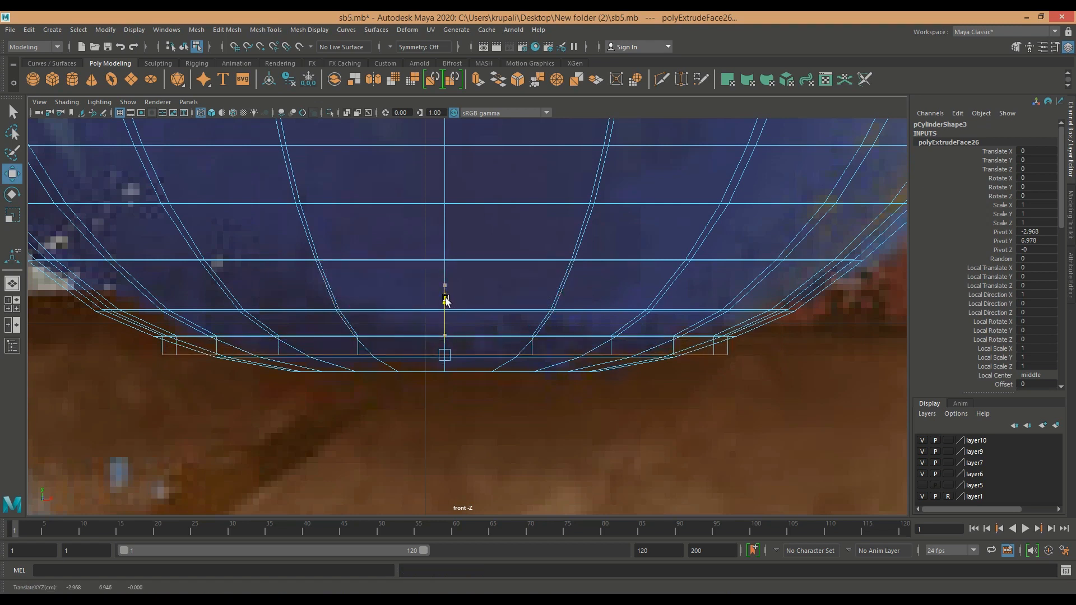
{"action": "key", "text": "r"}
{"action": "left_click_drag", "start_coordinate": [444, 353], "coordinate": [369, 341]}
Extrude the circle of faces at the bowl's inside bottom again and scale them slightly inward.
{"action": "left_click", "coordinate": [12, 304]}
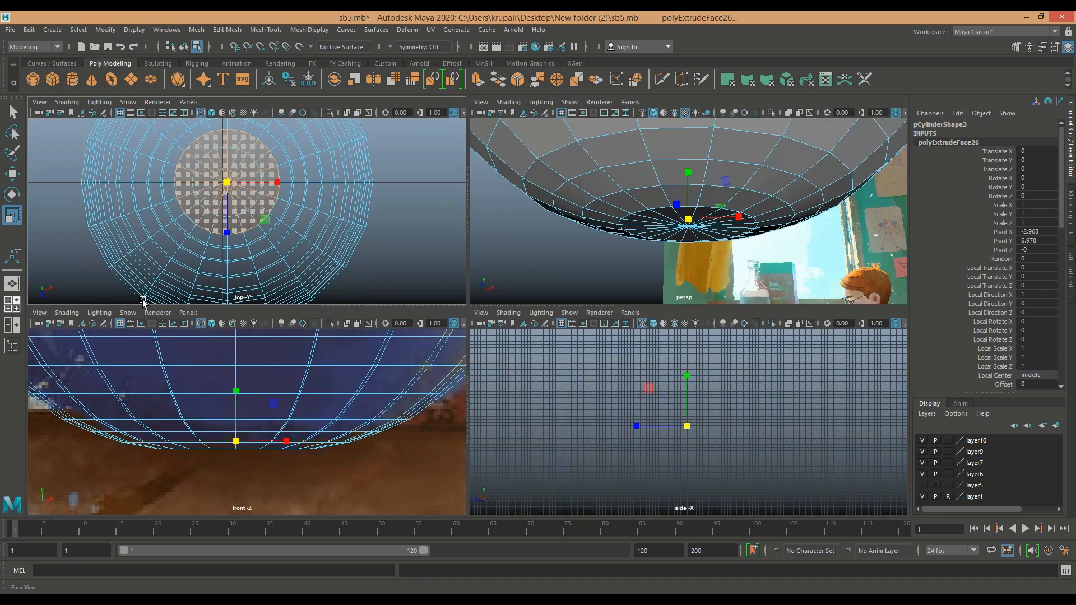
{"action": "key", "text": "space"}
{"action": "left_click_drag", "start_coordinate": [759, 242], "coordinate": [735, 396], "text": "alt"}
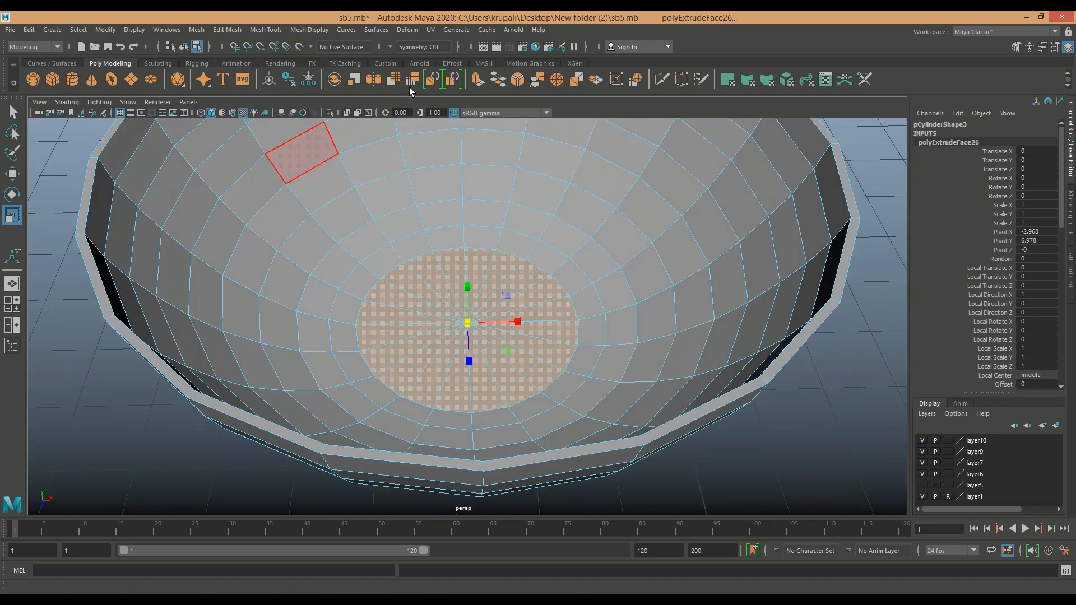
{"action": "left_click", "coordinate": [478, 79]}
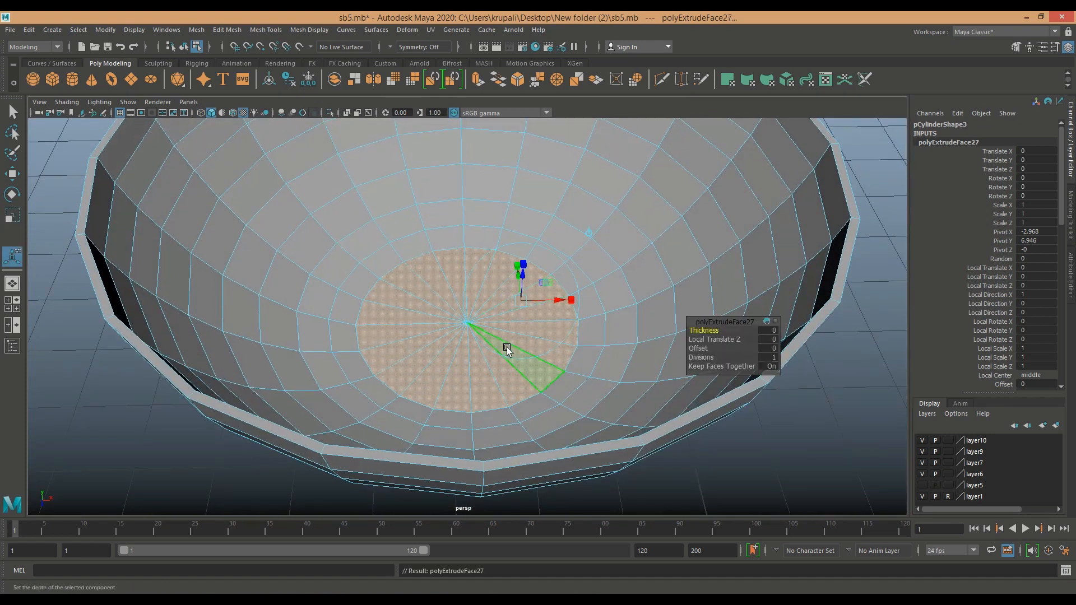
{"action": "left_click_drag", "start_coordinate": [485, 332], "coordinate": [459, 325]}
Preview the bowl smoothed in object mode, check its inside and underside, and restore the unsmoothed display.
{"action": "key", "text": "3"}
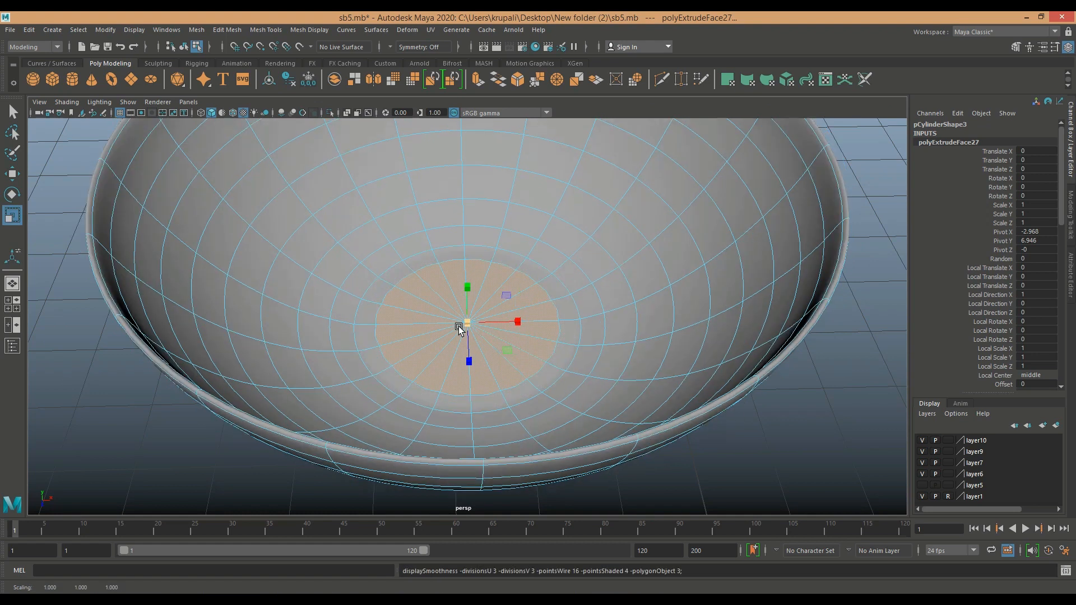
{"action": "right_click_drag", "start_coordinate": [569, 296], "coordinate": [619, 277]}
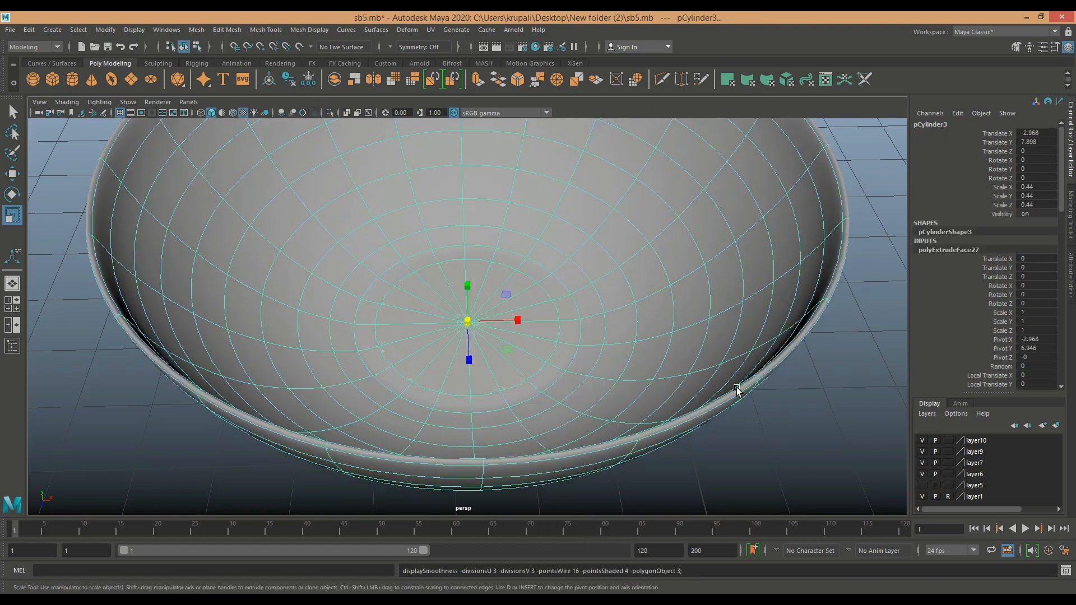
{"action": "left_click", "coordinate": [803, 461]}
{"action": "right_click_drag", "start_coordinate": [801, 456], "coordinate": [723, 435], "text": "alt"}
{"action": "left_click_drag", "start_coordinate": [722, 434], "coordinate": [665, 371], "text": "alt"}
{"action": "left_click", "coordinate": [524, 277]}
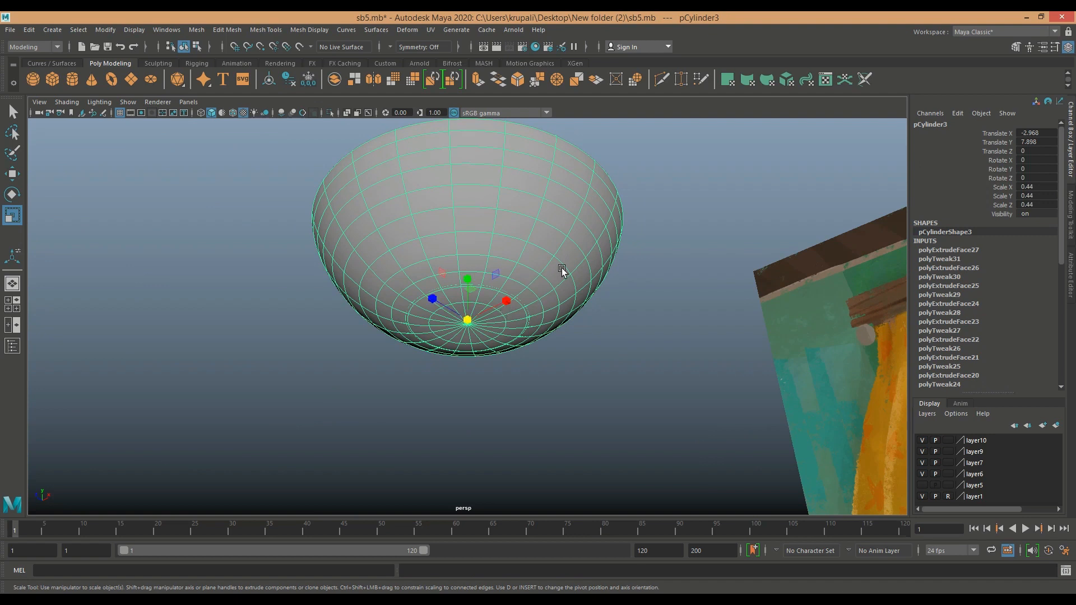
{"action": "key", "text": "1"}
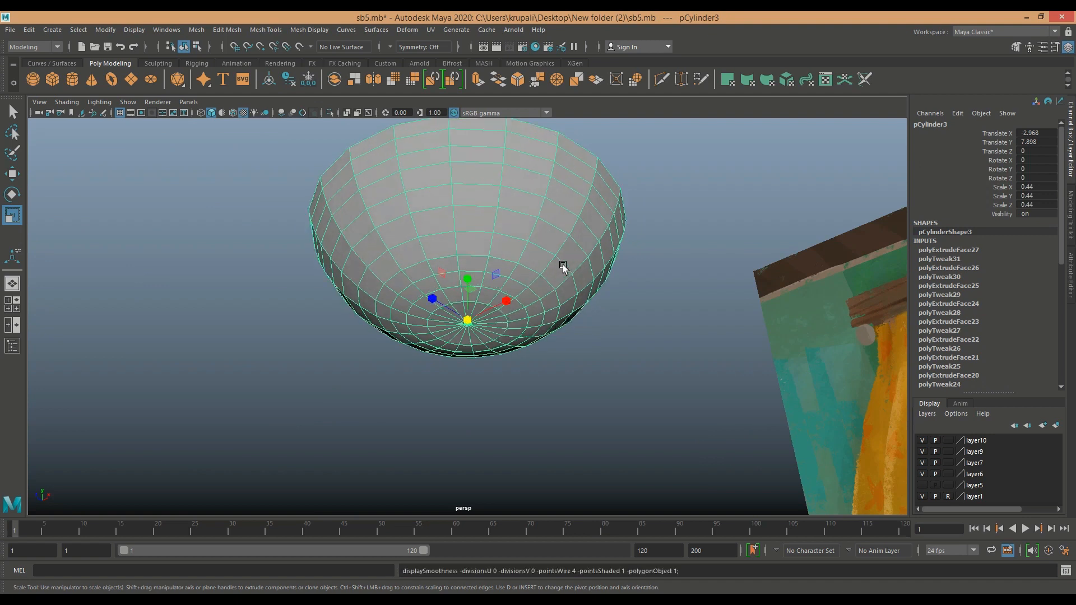
Select the full circle of triangular faces on the bowl's underside, extrude them and scale them slightly inward.
{"action": "scroll", "coordinate": [588, 356], "scroll_direction": "up", "scroll_amount": 6}
{"action": "right_click_drag", "start_coordinate": [503, 310], "coordinate": [515, 346]}
{"action": "left_click", "coordinate": [516, 348]}
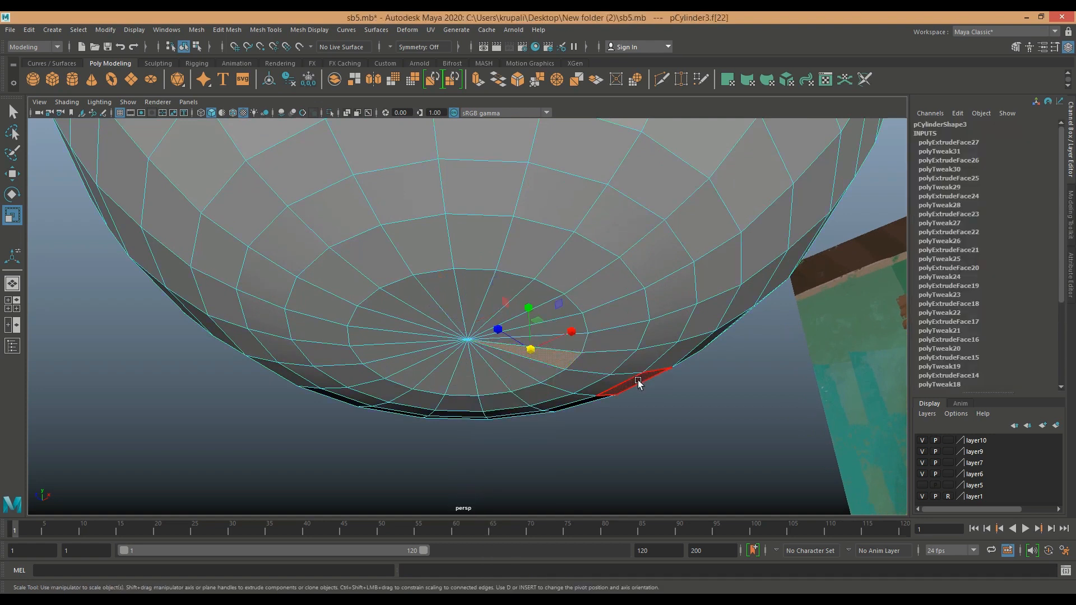
{"action": "key", "text": "w"}
{"action": "left_click_drag", "start_coordinate": [745, 452], "coordinate": [644, 403], "text": "alt"}
{"action": "left_click", "coordinate": [529, 366], "text": "shift"}
{"action": "left_click", "coordinate": [510, 385], "text": "shift"}
{"action": "left_click", "coordinate": [491, 397], "text": "shift"}
{"action": "left_click", "coordinate": [456, 401], "text": "shift"}
{"action": "left_click", "coordinate": [420, 402], "text": "shift"}
{"action": "left_click", "coordinate": [400, 392], "text": "shift"}
{"action": "left_click", "coordinate": [387, 381], "text": "shift"}
{"action": "left_click", "coordinate": [382, 362], "text": "shift"}
{"action": "left_click", "coordinate": [379, 347], "text": "shift"}
{"action": "left_click", "coordinate": [376, 322], "text": "shift"}
{"action": "left_click", "coordinate": [381, 300], "text": "shift"}
{"action": "left_click", "coordinate": [396, 286], "text": "shift"}
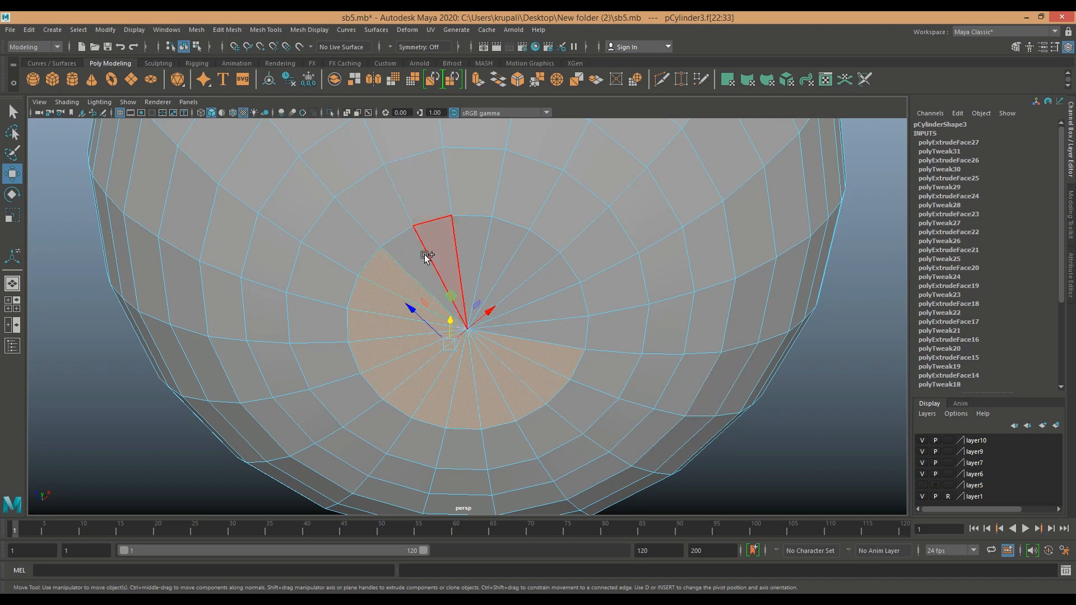
{"action": "left_click", "coordinate": [440, 242], "text": "shift"}
{"action": "left_click", "coordinate": [468, 240], "text": "shift"}
{"action": "left_click", "coordinate": [487, 238], "text": "shift"}
{"action": "left_click", "coordinate": [501, 242], "text": "shift"}
{"action": "left_click", "coordinate": [516, 254], "text": "shift"}
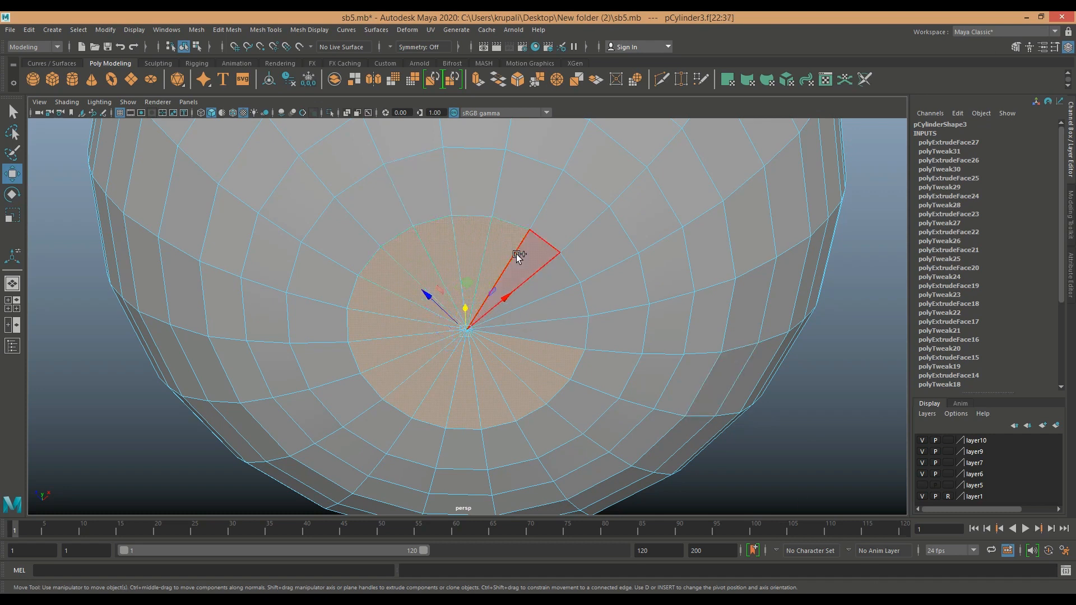
{"action": "left_click", "coordinate": [533, 277], "text": "shift"}
{"action": "left_click", "coordinate": [575, 313], "text": "shift"}
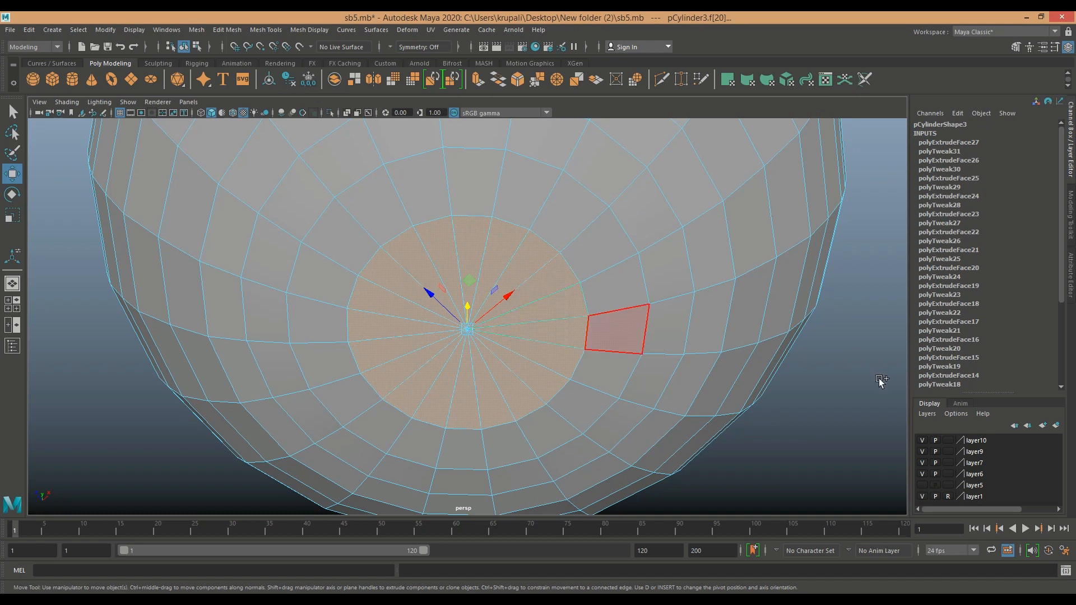
{"action": "left_click", "coordinate": [563, 322], "text": "shift"}
{"action": "scroll", "coordinate": [853, 374], "scroll_direction": "down", "scroll_amount": 3}
{"action": "left_click_drag", "start_coordinate": [832, 388], "coordinate": [806, 378], "text": "alt"}
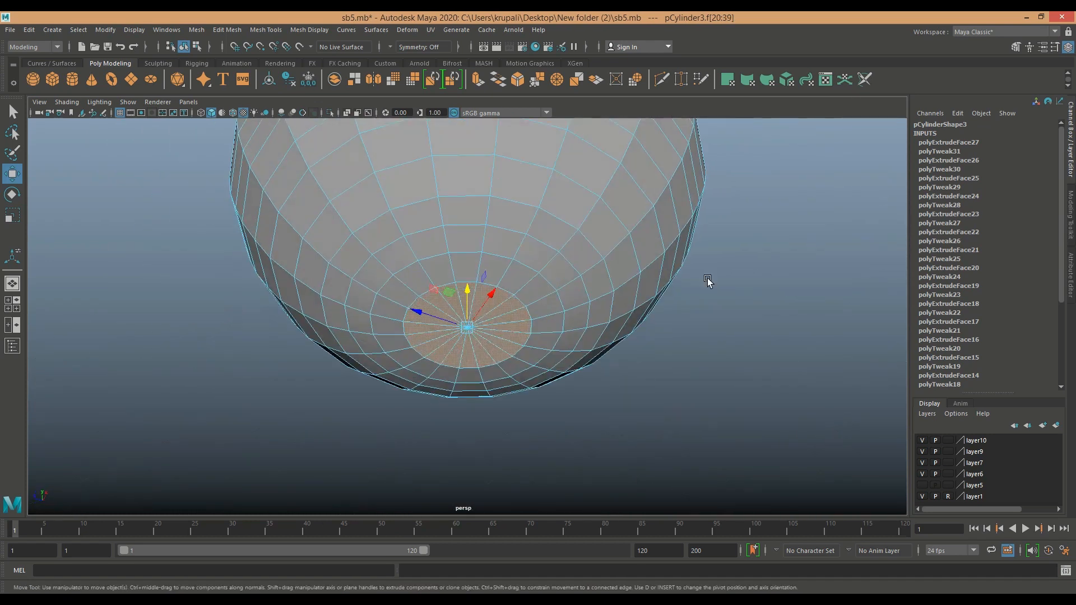
{"action": "left_click", "coordinate": [477, 81]}
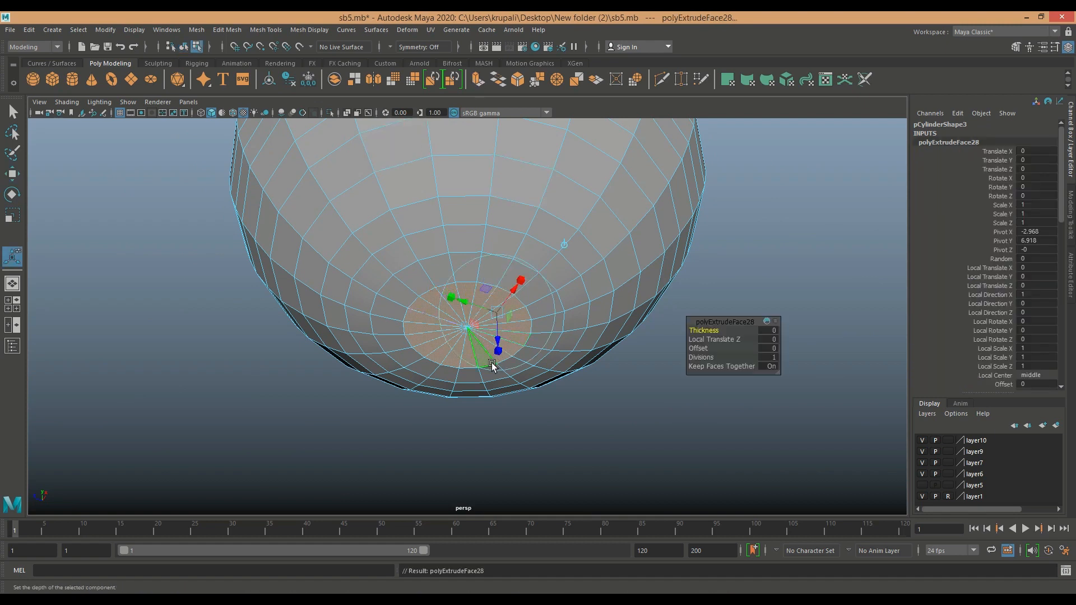
{"action": "key", "text": "r"}
Return to object mode and check the smoothed bowl from the side and from above.
{"action": "right_click_drag", "start_coordinate": [563, 269], "coordinate": [616, 250]}
{"action": "left_click_drag", "start_coordinate": [624, 253], "coordinate": [674, 377], "text": "alt"}
{"action": "key", "text": "3"}
{"action": "left_click", "coordinate": [701, 353]}
{"action": "scroll", "coordinate": [700, 351], "scroll_direction": "down", "scroll_amount": 2}
{"action": "right_click_drag", "start_coordinate": [645, 364], "coordinate": [642, 407], "text": "alt"}
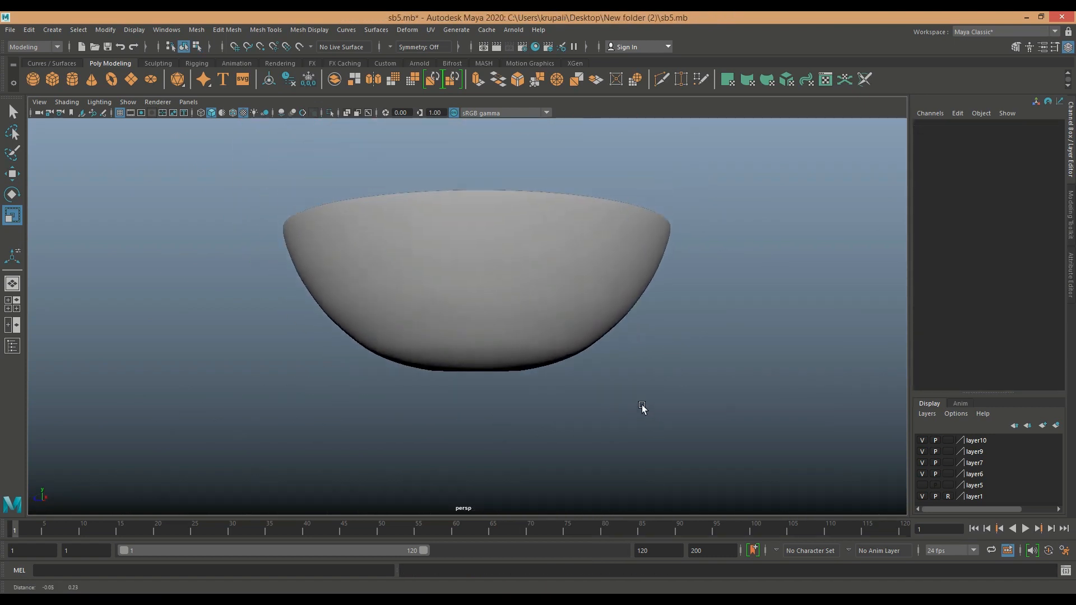
{"action": "left_click_drag", "start_coordinate": [642, 407], "coordinate": [595, 346], "text": "alt"}
{"action": "left_click", "coordinate": [595, 345]}
{"action": "left_click_drag", "start_coordinate": [724, 383], "coordinate": [756, 408], "text": "alt"}
{"action": "left_click", "coordinate": [743, 434]}
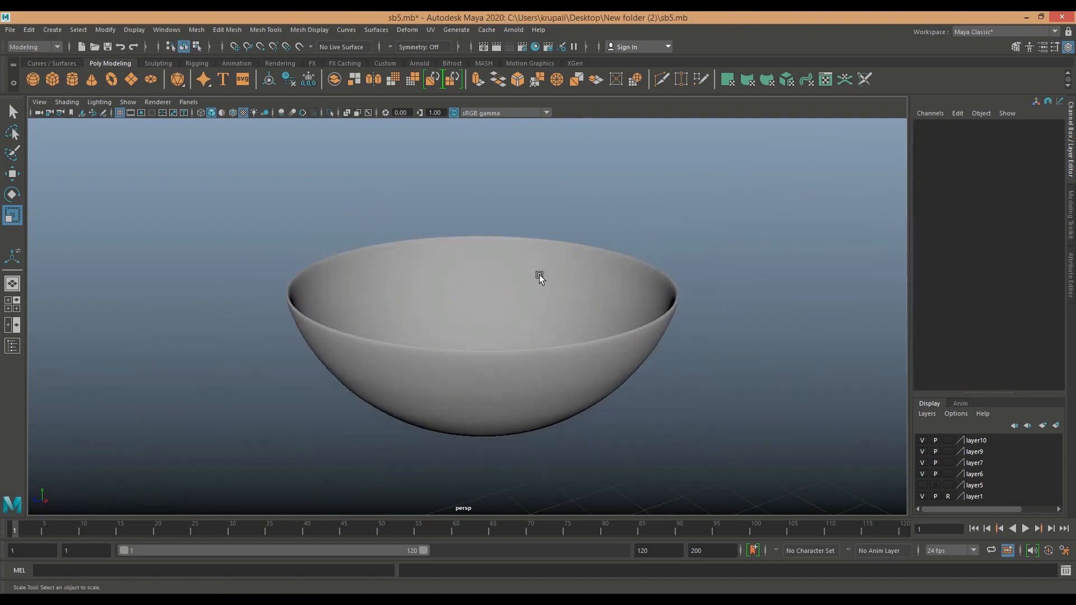
Restore the bowl's unsmoothed display and insert an edge loop on the inner wall just below the rim.
{"action": "left_click", "coordinate": [536, 291]}
{"action": "key", "text": "1"}
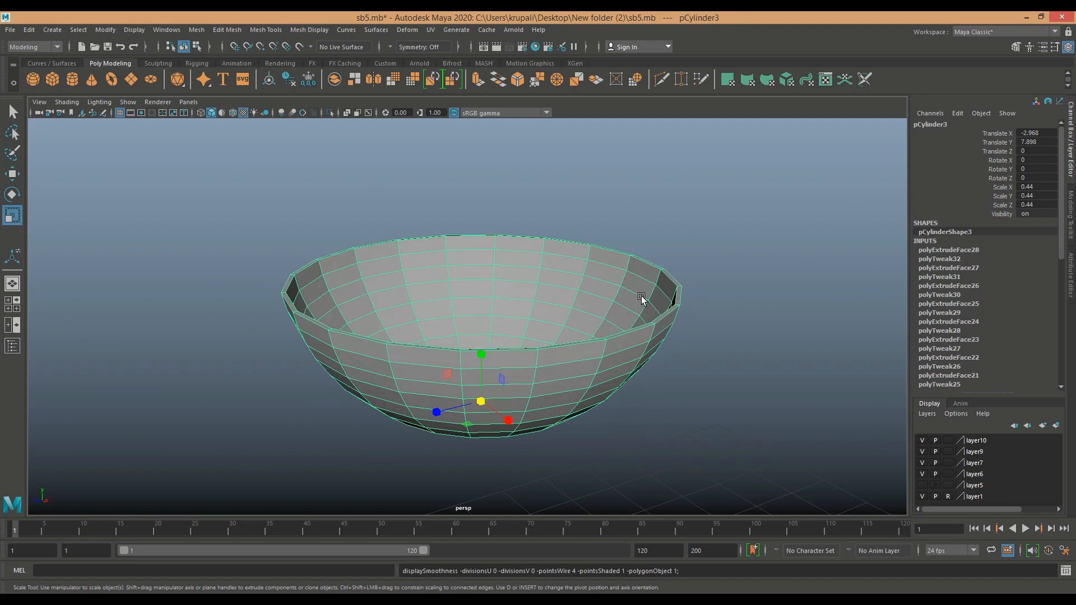
{"action": "scroll", "coordinate": [721, 344], "scroll_direction": "up", "scroll_amount": 2}
{"action": "middle_click_drag", "start_coordinate": [624, 331], "coordinate": [617, 379], "text": "alt"}
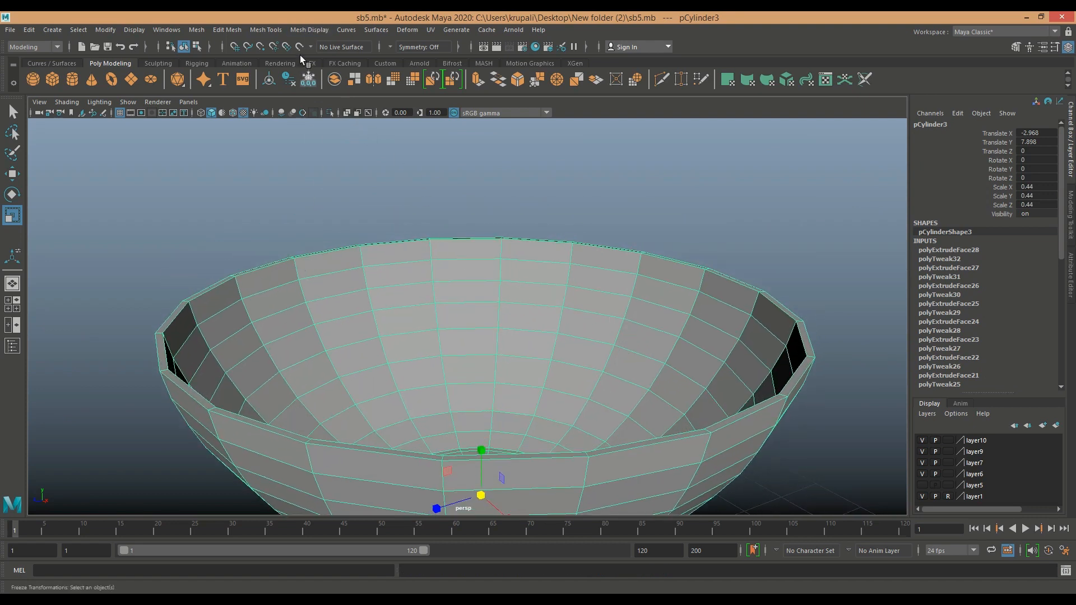
{"action": "left_click", "coordinate": [300, 30]}
{"action": "mouse_move", "coordinate": [266, 29]}
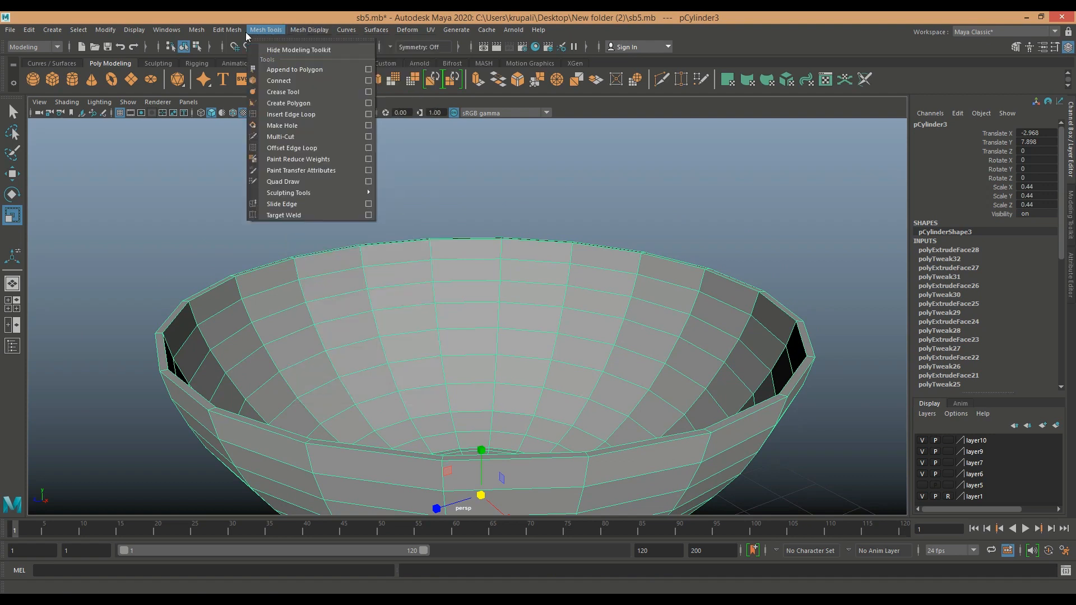
{"action": "left_click", "coordinate": [291, 115]}
{"action": "left_click", "coordinate": [239, 284]}
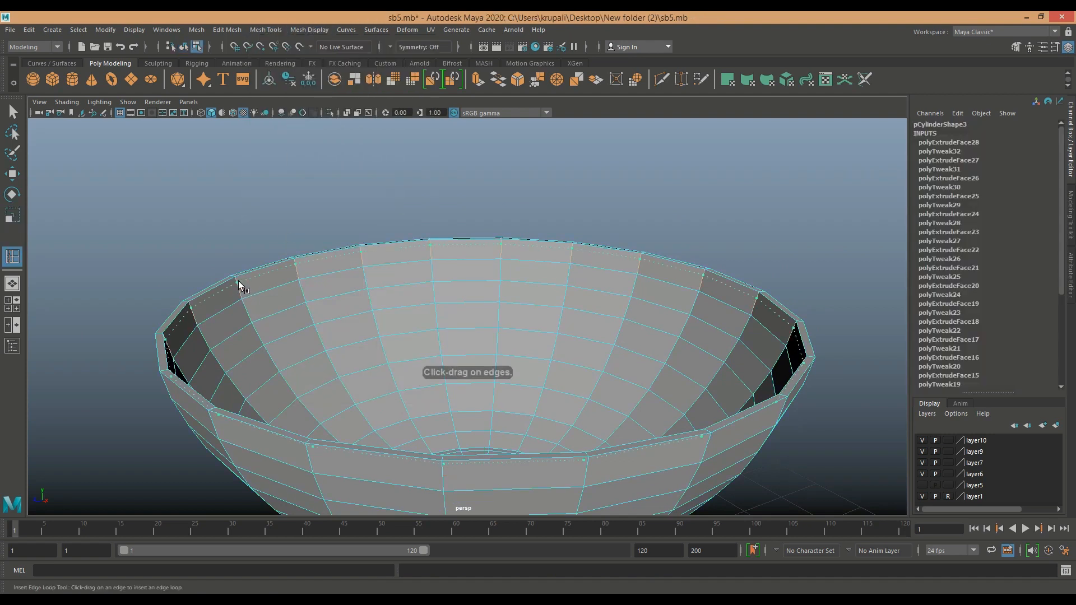
{"action": "key", "text": "w"}
Check the inner rim in smooth preview and switch back to the unsmoothed mesh.
{"action": "key", "text": "3"}
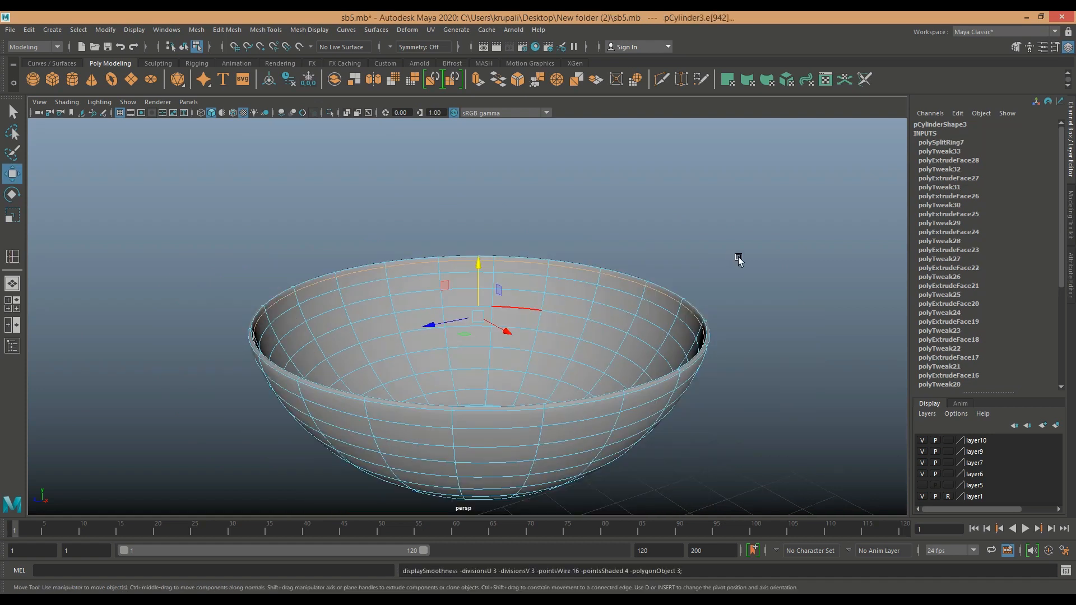
{"action": "left_click", "coordinate": [737, 280]}
{"action": "scroll", "coordinate": [723, 279], "scroll_direction": "up", "scroll_amount": 5}
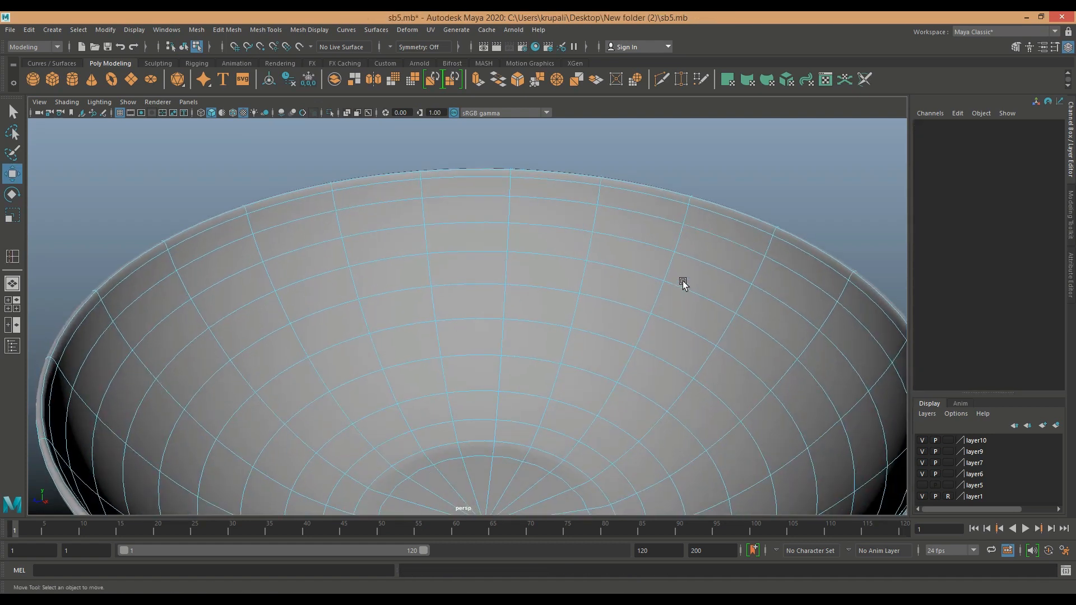
{"action": "scroll", "coordinate": [682, 285], "scroll_direction": "down", "scroll_amount": 5}
{"action": "key", "text": "1"}
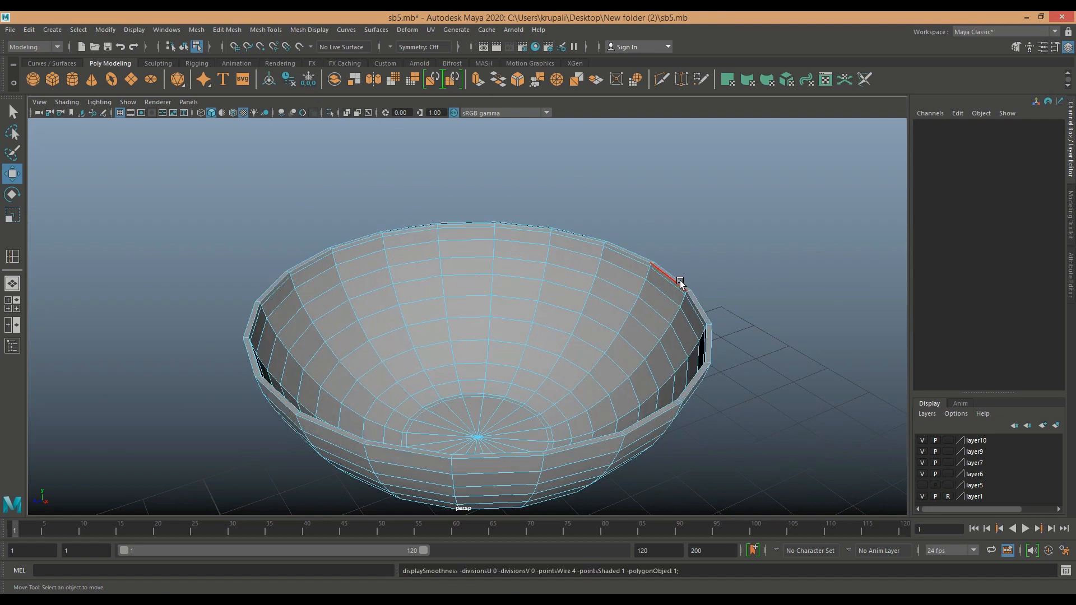
Insert an edge loop around the bowl's rim, close to its outer edge.
{"action": "scroll", "coordinate": [697, 284], "scroll_direction": "up", "scroll_amount": 3}
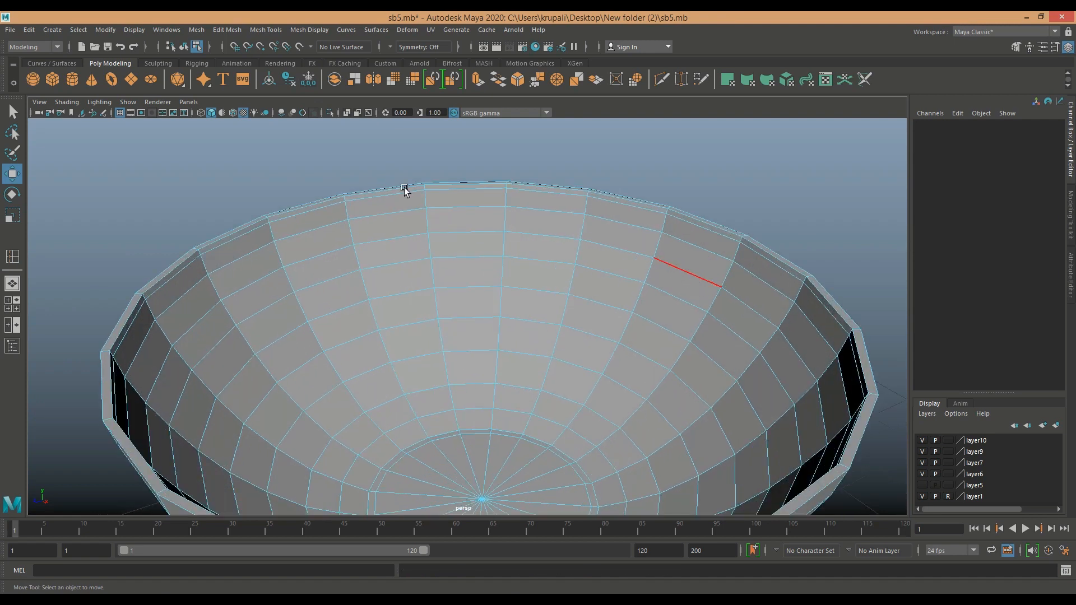
{"action": "left_click", "coordinate": [232, 31]}
{"action": "mouse_move", "coordinate": [255, 32]}
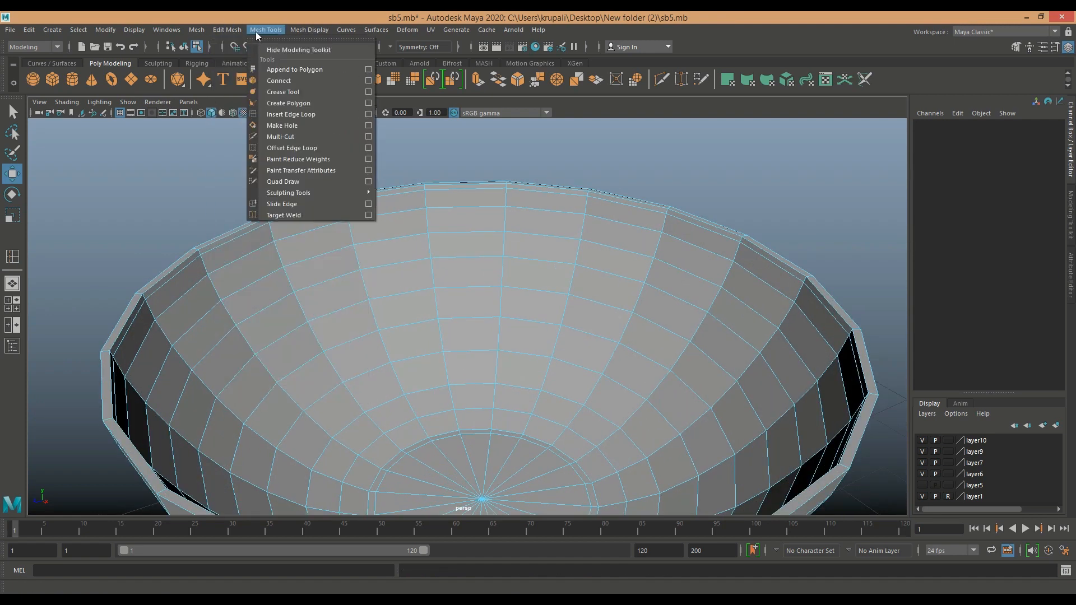
{"action": "left_click", "coordinate": [300, 115]}
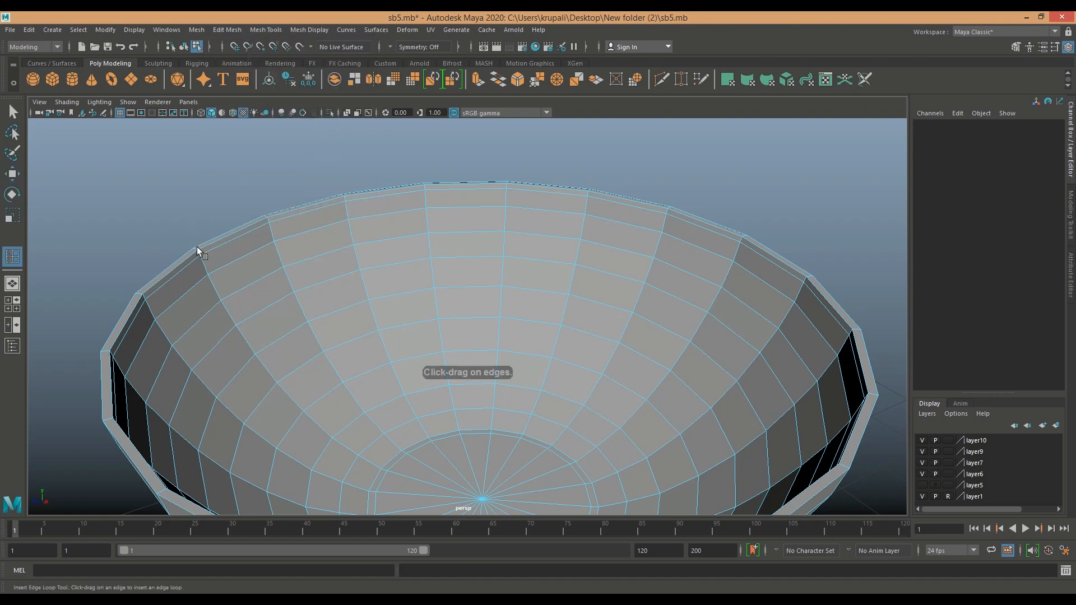
{"action": "scroll", "coordinate": [633, 251], "scroll_direction": "down", "scroll_amount": 3}
{"action": "left_click_drag", "start_coordinate": [680, 271], "coordinate": [753, 233], "text": "alt"}
{"action": "scroll", "coordinate": [314, 324], "scroll_direction": "up", "scroll_amount": 3}
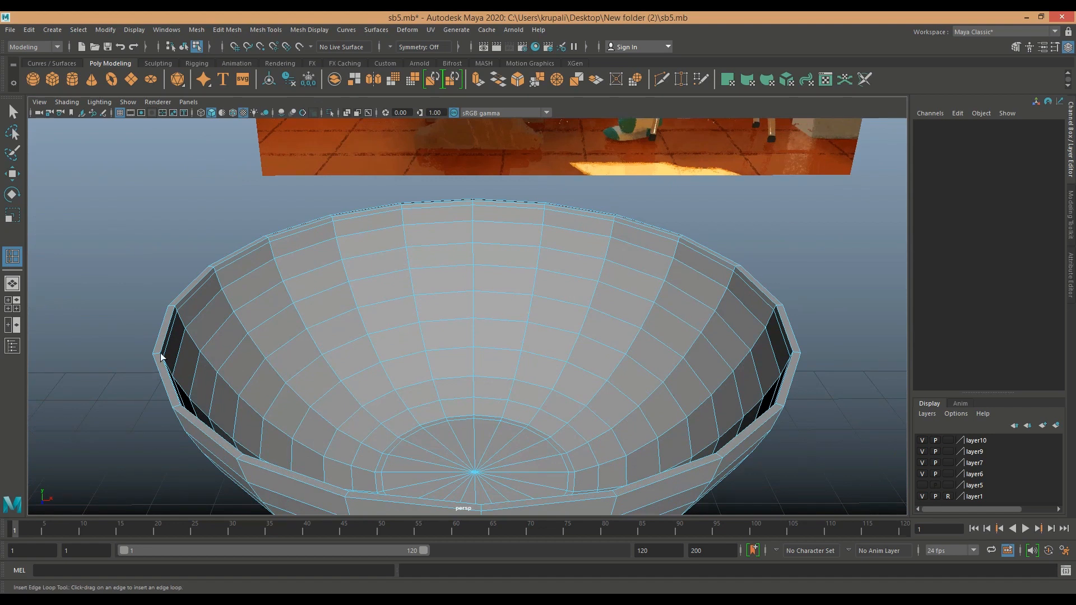
{"action": "left_click", "coordinate": [156, 352]}
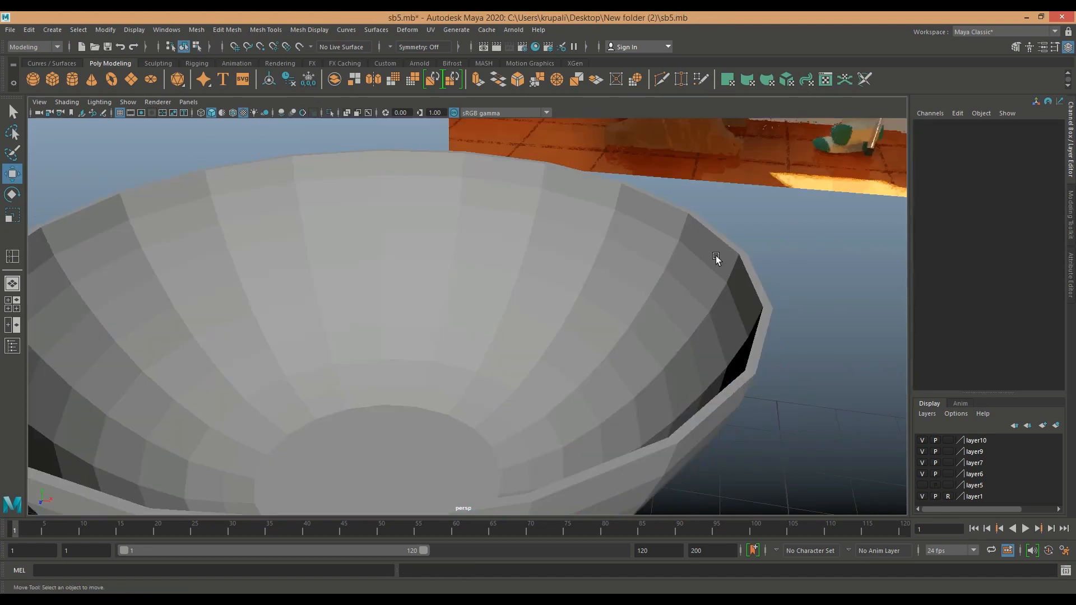
Display the bowl in smooth preview and examine its rim and underside.
{"action": "left_click", "coordinate": [715, 255]}
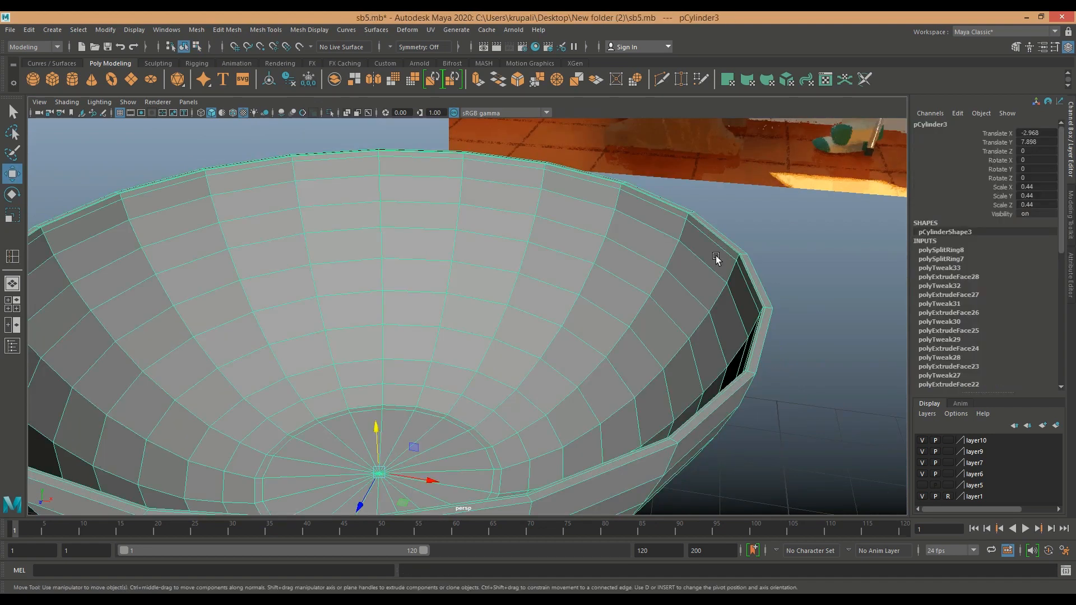
{"action": "key", "text": "3"}
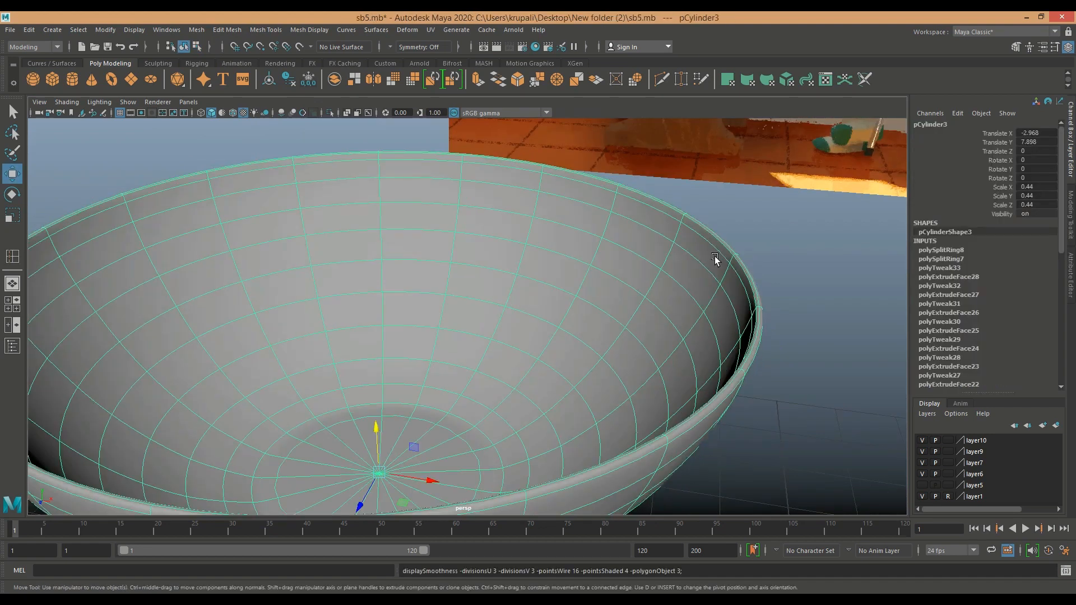
{"action": "left_click", "coordinate": [797, 258]}
{"action": "scroll", "coordinate": [797, 257], "scroll_direction": "down", "scroll_amount": 5}
{"action": "left_click_drag", "start_coordinate": [753, 265], "coordinate": [772, 211], "text": "alt"}
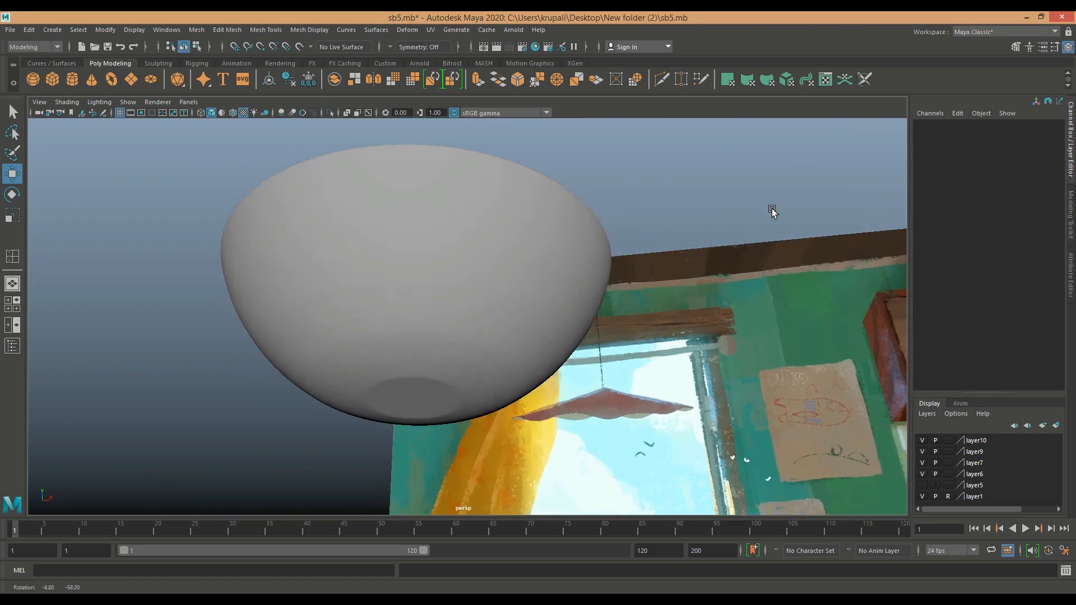
Delete the construction history of all objects and deselect the bowl.
{"action": "left_click", "coordinate": [576, 271]}
{"action": "right_click_drag", "start_coordinate": [674, 317], "coordinate": [600, 314], "text": "alt"}
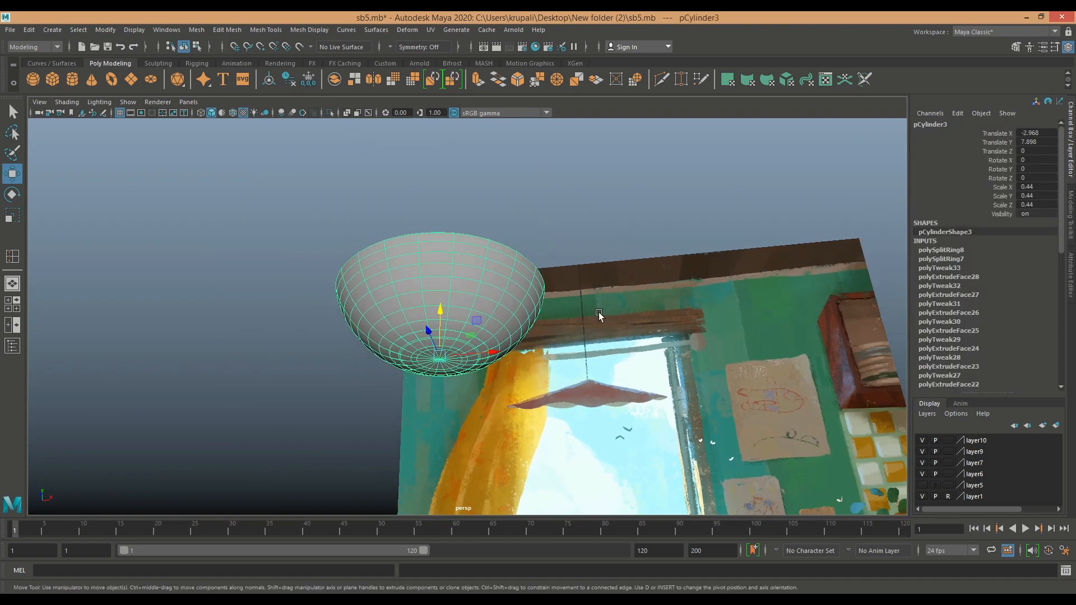
{"action": "left_click", "coordinate": [29, 31]}
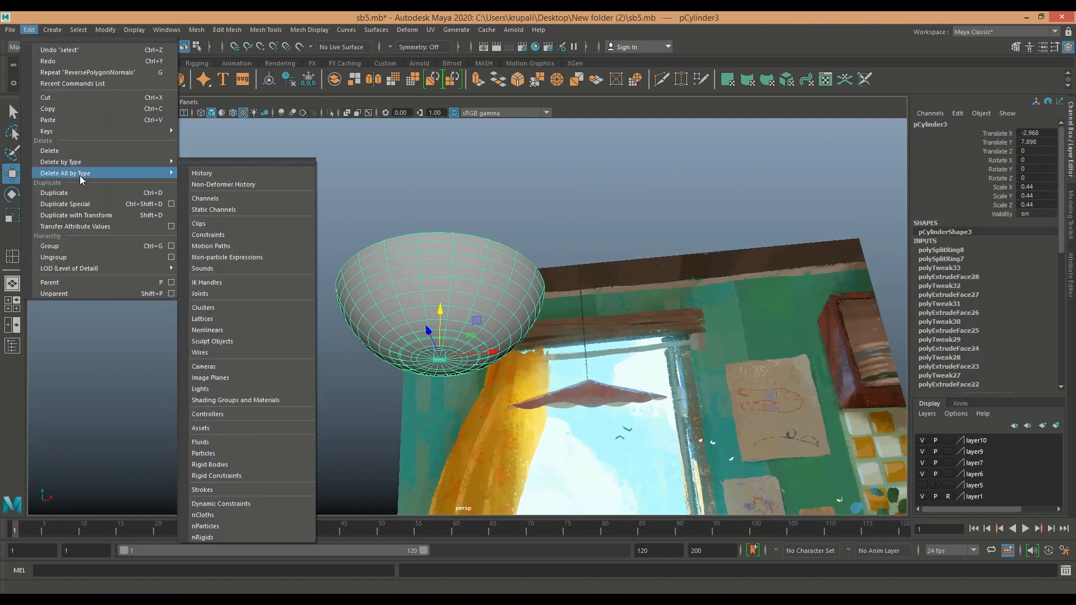
{"action": "left_click", "coordinate": [52, 30]}
{"action": "left_click", "coordinate": [23, 32]}
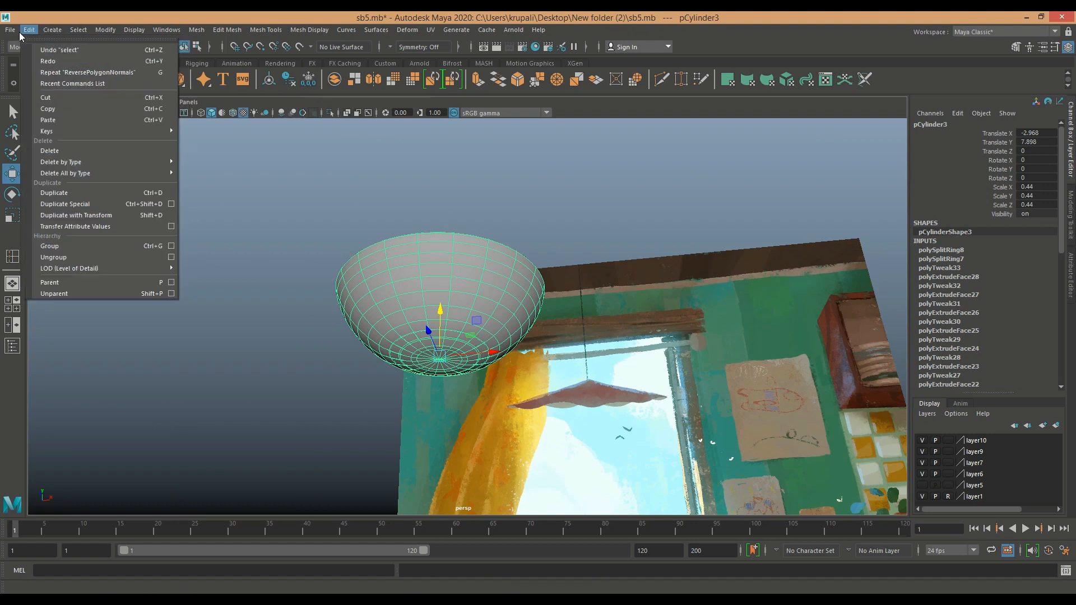
{"action": "mouse_move", "coordinate": [149, 173]}
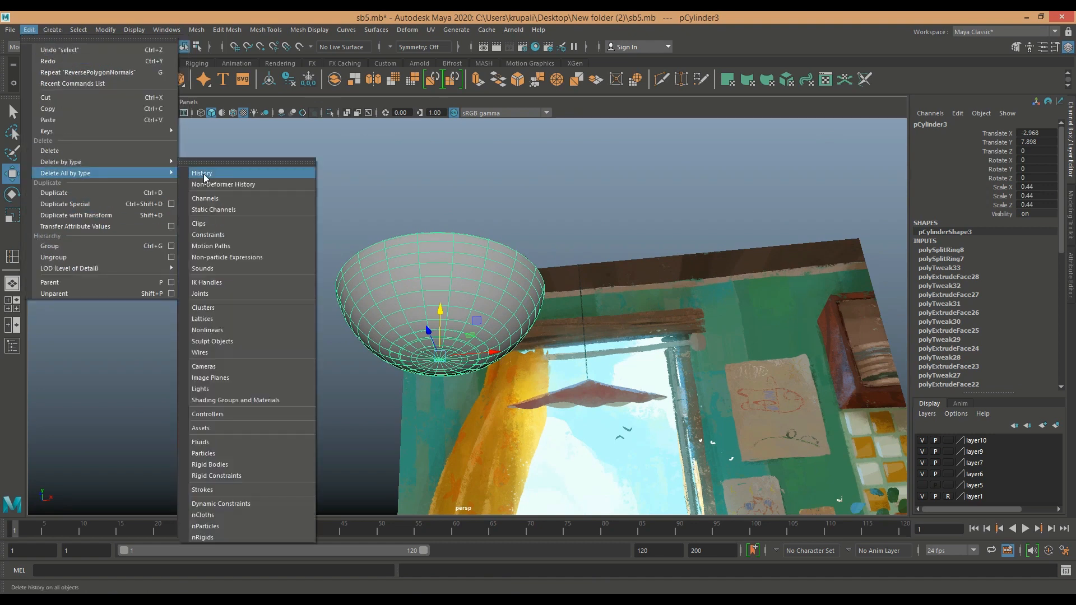
{"action": "left_click", "coordinate": [241, 174]}
{"action": "left_click", "coordinate": [631, 381]}
{"action": "key", "text": "q"}
{"action": "left_click_drag", "start_coordinate": [694, 291], "coordinate": [611, 308], "text": "alt"}
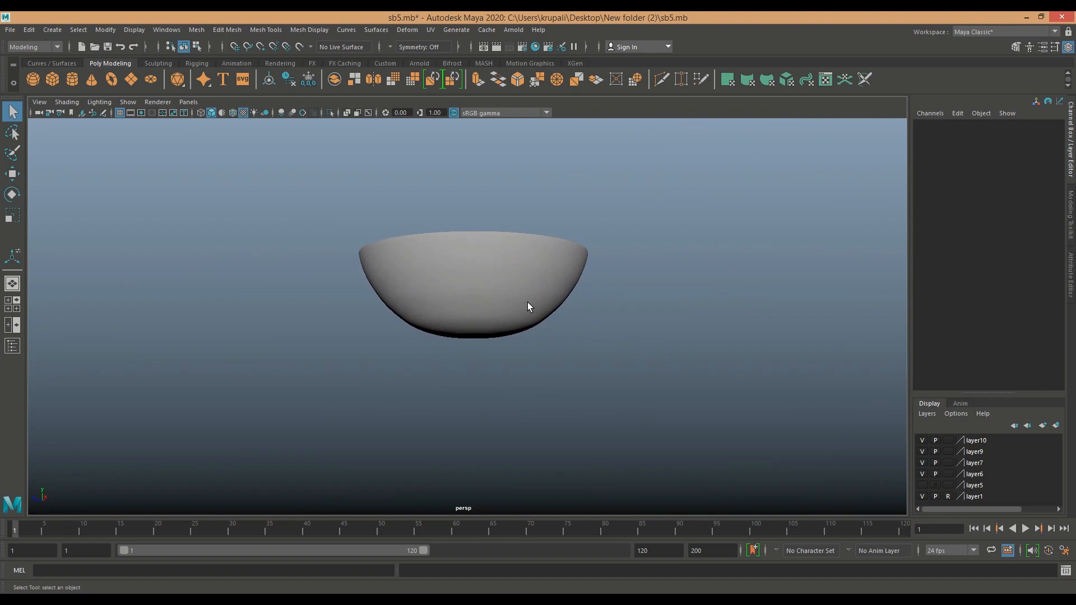
Check the bowl's smooth preview and edge flow, and return it to the unsmoothed mesh.
{"action": "left_click", "coordinate": [527, 303]}
{"action": "scroll", "coordinate": [585, 361], "scroll_direction": "up", "scroll_amount": 3}
{"action": "left_click", "coordinate": [585, 364]}
{"action": "left_click_drag", "start_coordinate": [588, 360], "coordinate": [513, 376], "text": "alt"}
{"action": "left_click", "coordinate": [551, 284]}
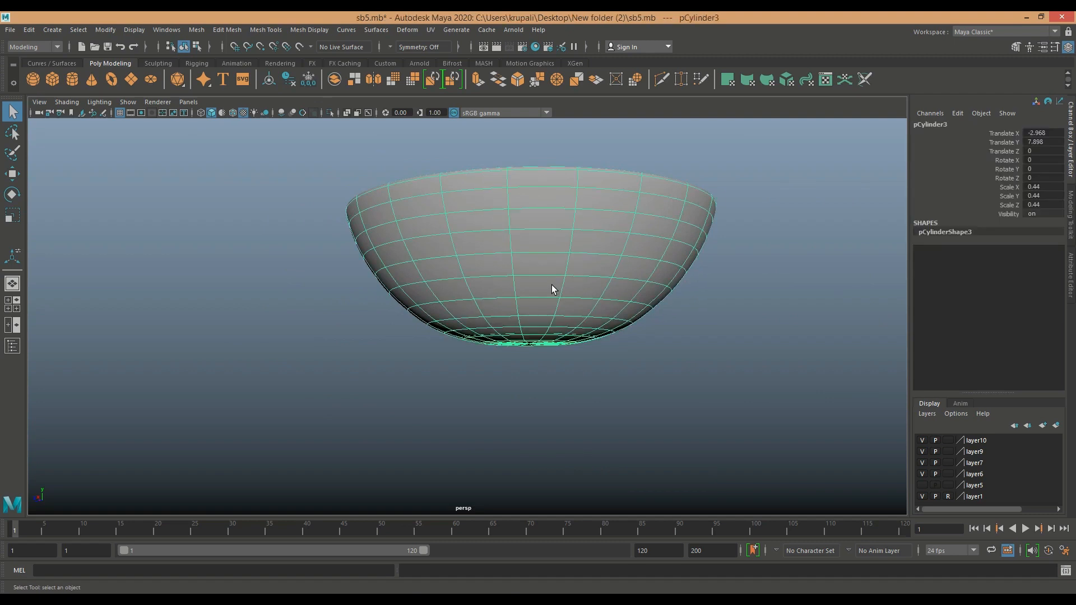
{"action": "left_click", "coordinate": [687, 419]}
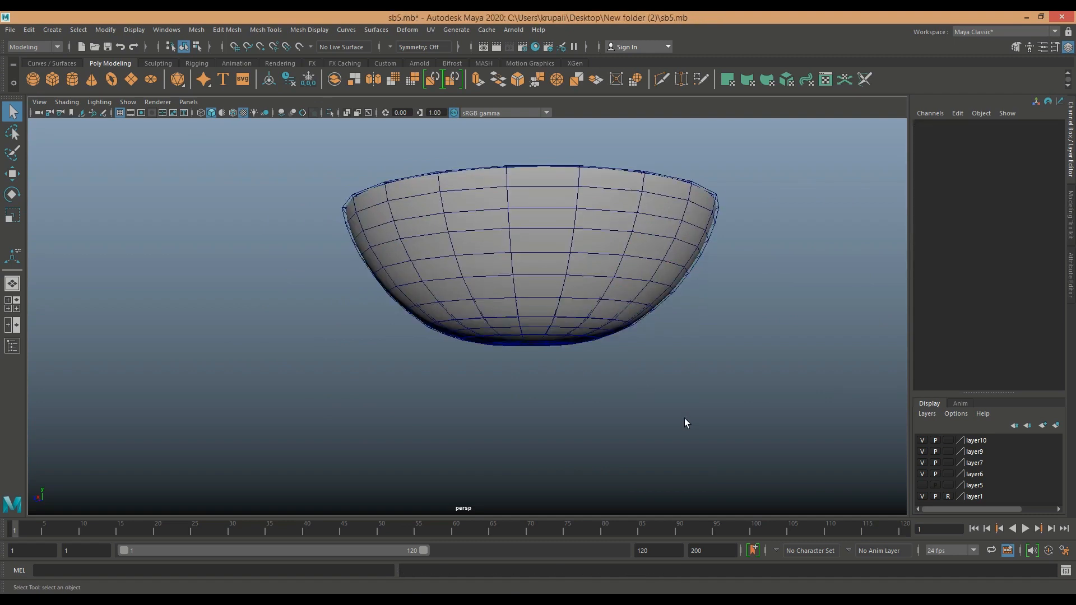
{"action": "left_click", "coordinate": [584, 274]}
{"action": "left_click", "coordinate": [664, 387]}
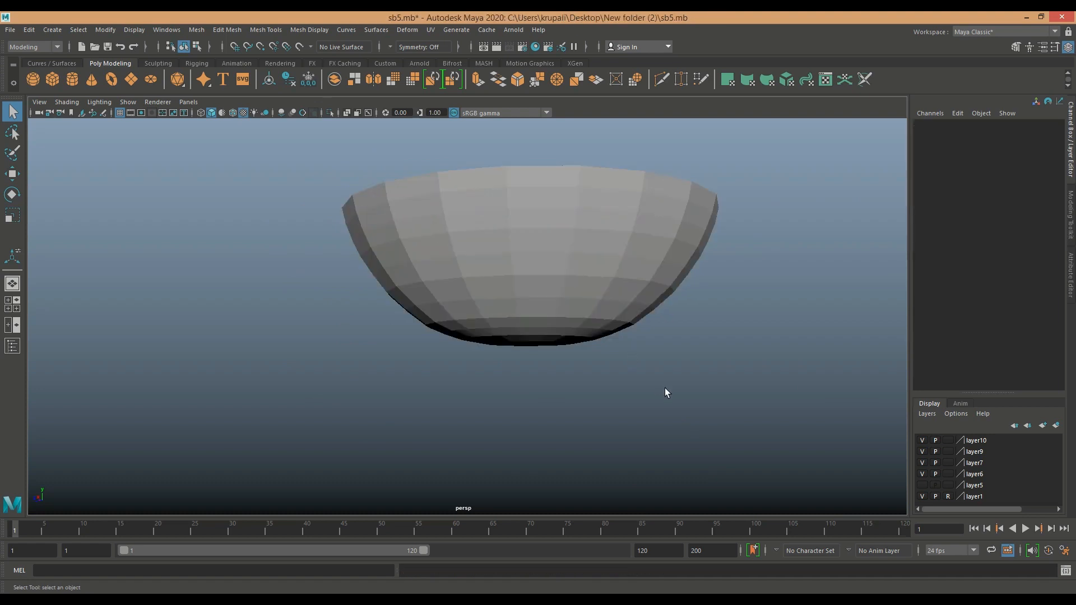
{"action": "left_click_drag", "start_coordinate": [585, 425], "coordinate": [551, 433], "text": "alt"}
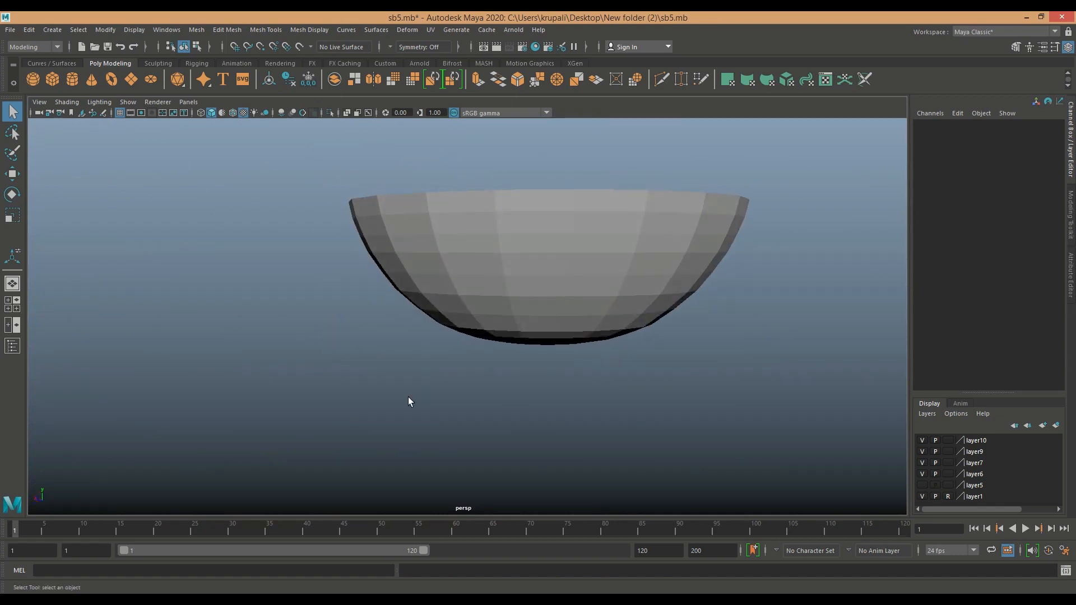
Compare the bowl's wireframe with the painted bowl outline in the front view.
{"action": "key", "text": "space"}
{"action": "key", "text": "space"}
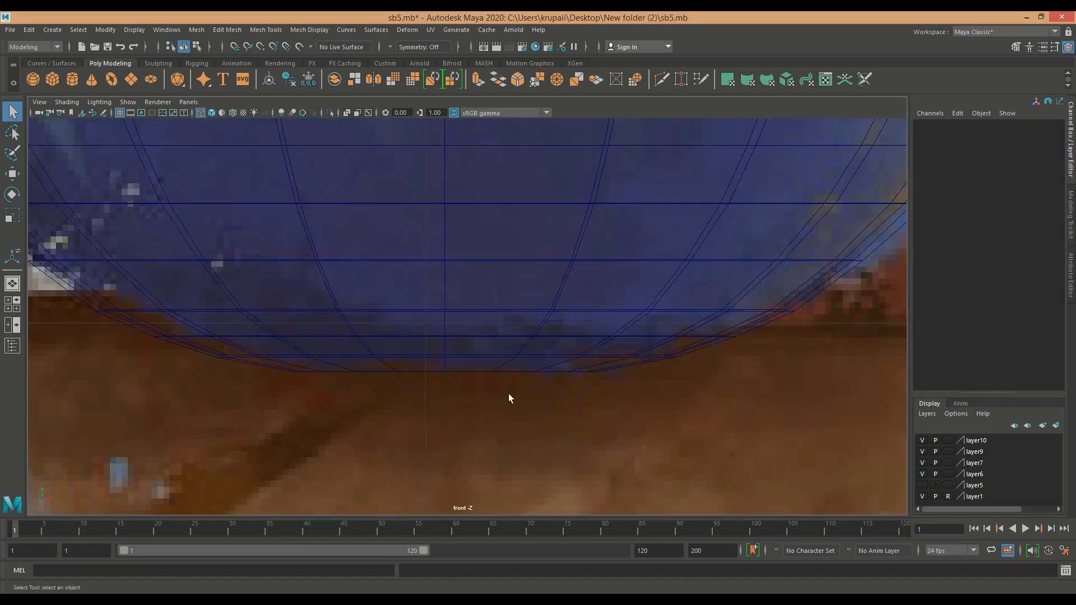
{"action": "scroll", "coordinate": [546, 385], "scroll_direction": "down", "scroll_amount": 12}
{"action": "middle_click_drag", "start_coordinate": [538, 443], "coordinate": [537, 472], "text": "alt"}
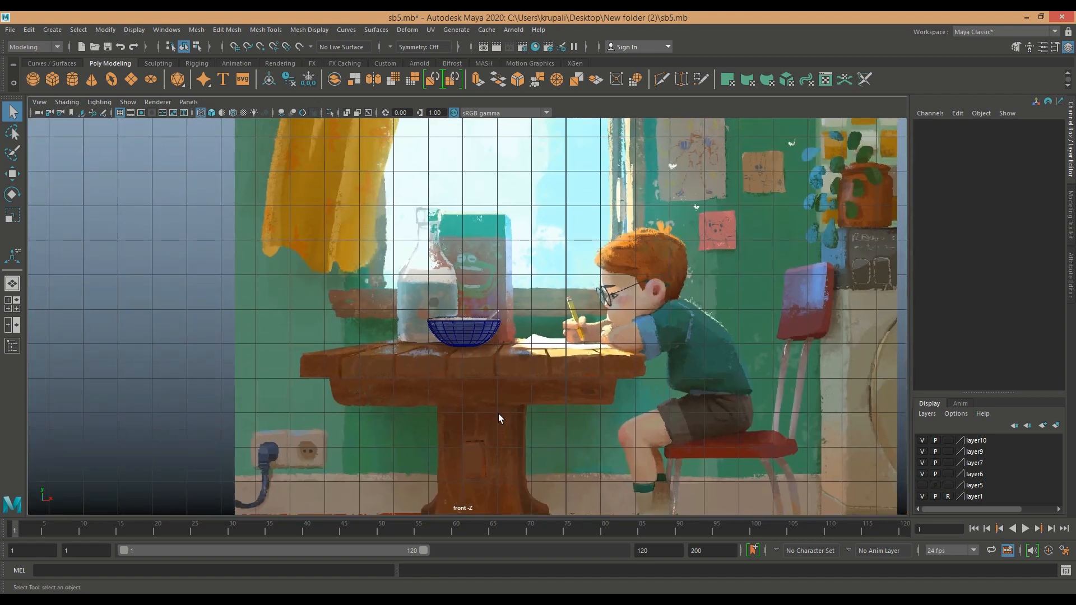
{"action": "scroll", "coordinate": [519, 362], "scroll_direction": "up", "scroll_amount": 15}
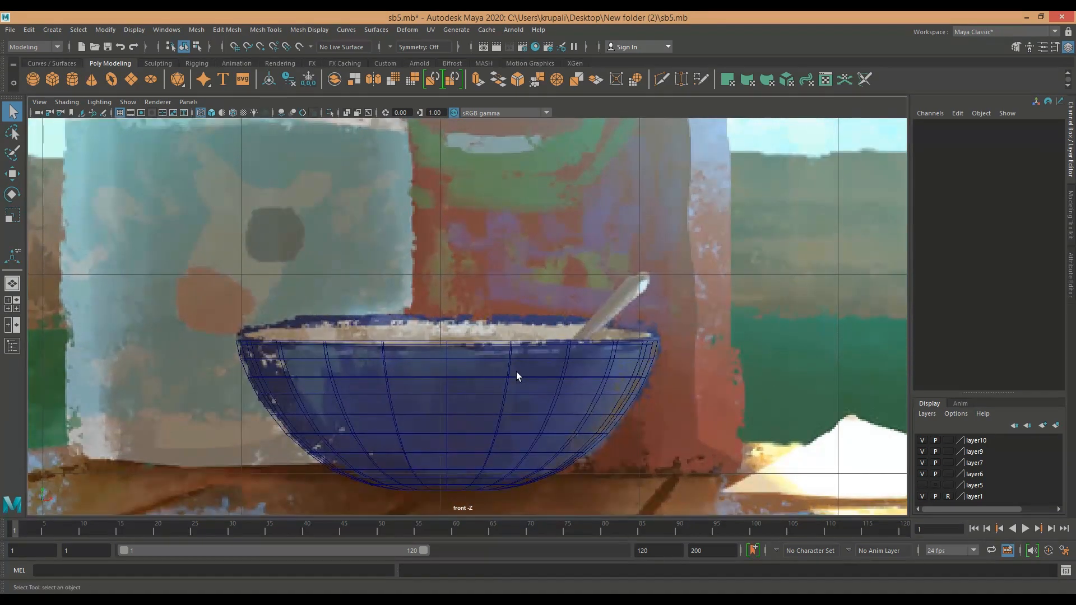
{"action": "scroll", "coordinate": [516, 372], "scroll_direction": "up", "scroll_amount": 3}
{"action": "middle_click_drag", "start_coordinate": [516, 372], "coordinate": [467, 263], "text": "alt"}
{"action": "scroll", "coordinate": [490, 317], "scroll_direction": "up", "scroll_amount": 2}
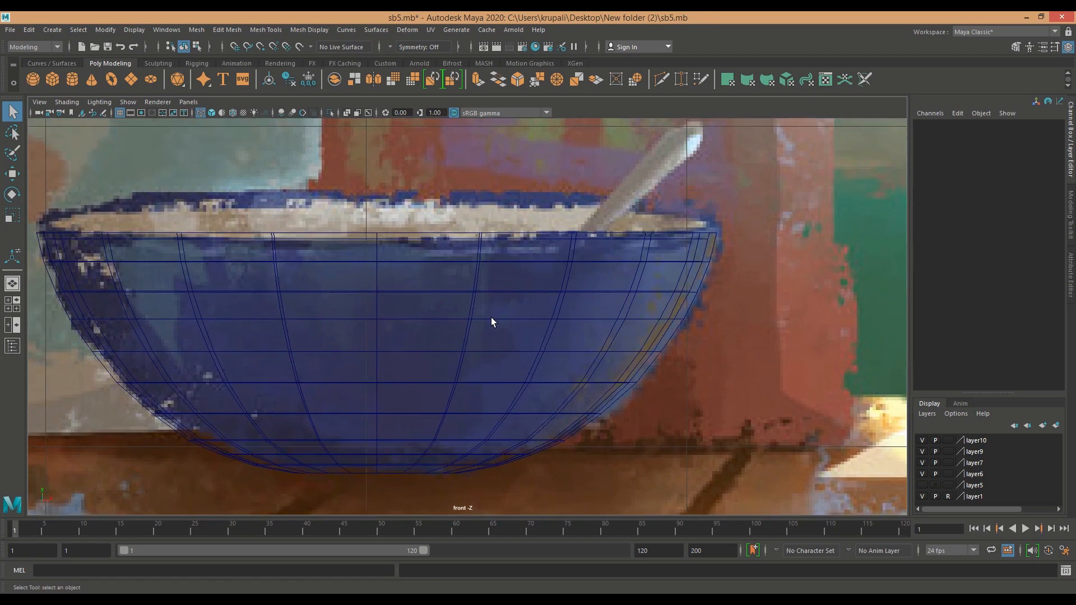
{"action": "scroll", "coordinate": [543, 341], "scroll_direction": "up", "scroll_amount": 5}
Select the vertex row at the bowl's mid-height and scale it slightly outward to follow the painted outline.
{"action": "right_click_drag", "start_coordinate": [536, 310], "coordinate": [535, 280]}
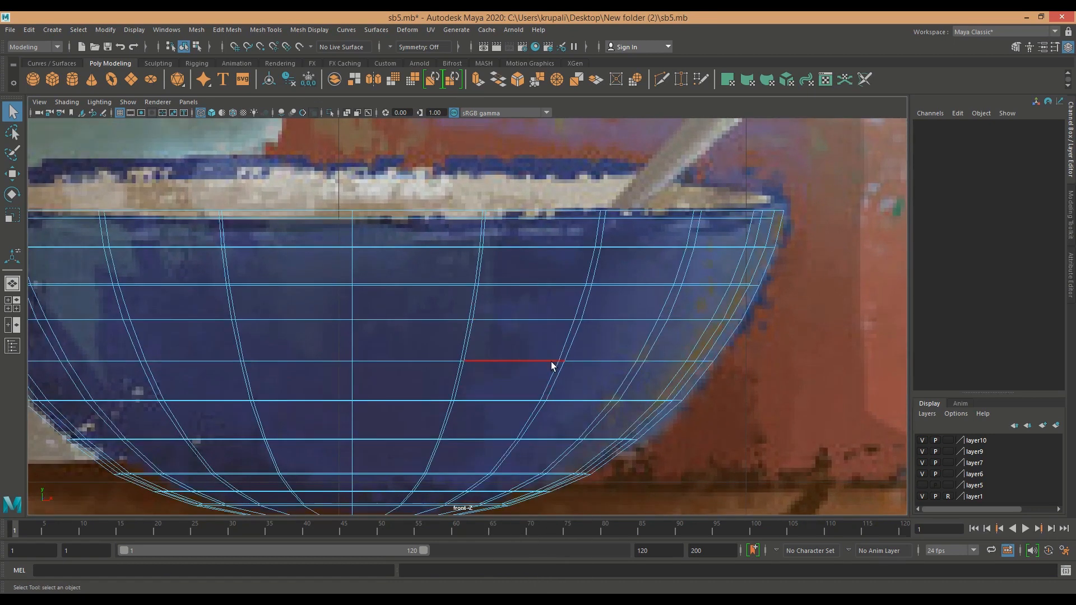
{"action": "left_click", "coordinate": [551, 362]}
{"action": "scroll", "coordinate": [551, 363], "scroll_direction": "down", "scroll_amount": 4}
{"action": "scroll", "coordinate": [464, 350], "scroll_direction": "down", "scroll_amount": 6}
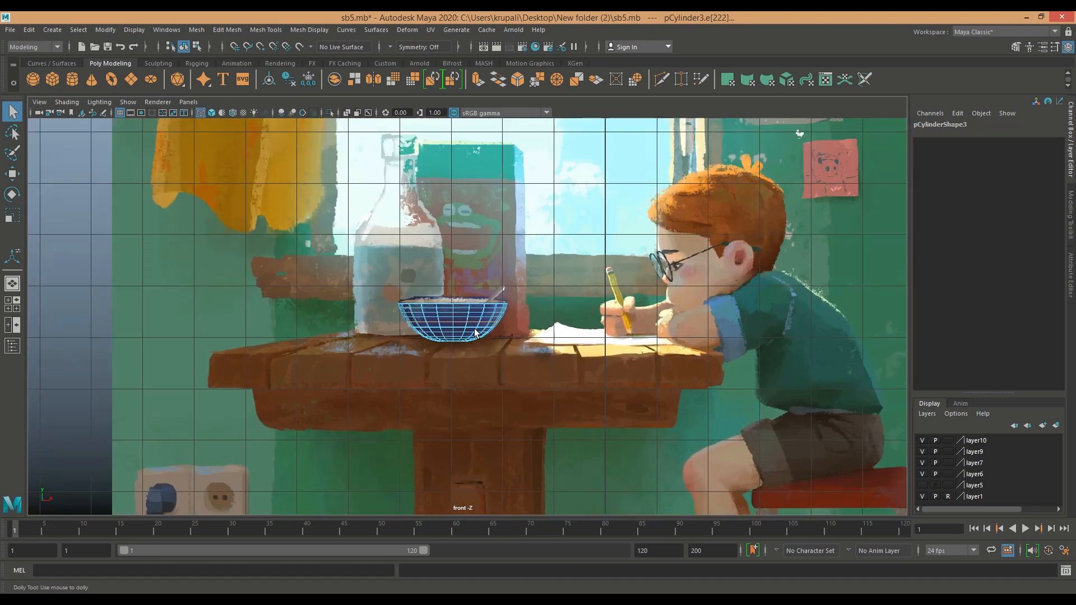
{"action": "scroll", "coordinate": [475, 333], "scroll_direction": "up", "scroll_amount": 6}
{"action": "right_click_drag", "start_coordinate": [473, 310], "coordinate": [425, 309]}
{"action": "scroll", "coordinate": [554, 378], "scroll_direction": "up", "scroll_amount": 8}
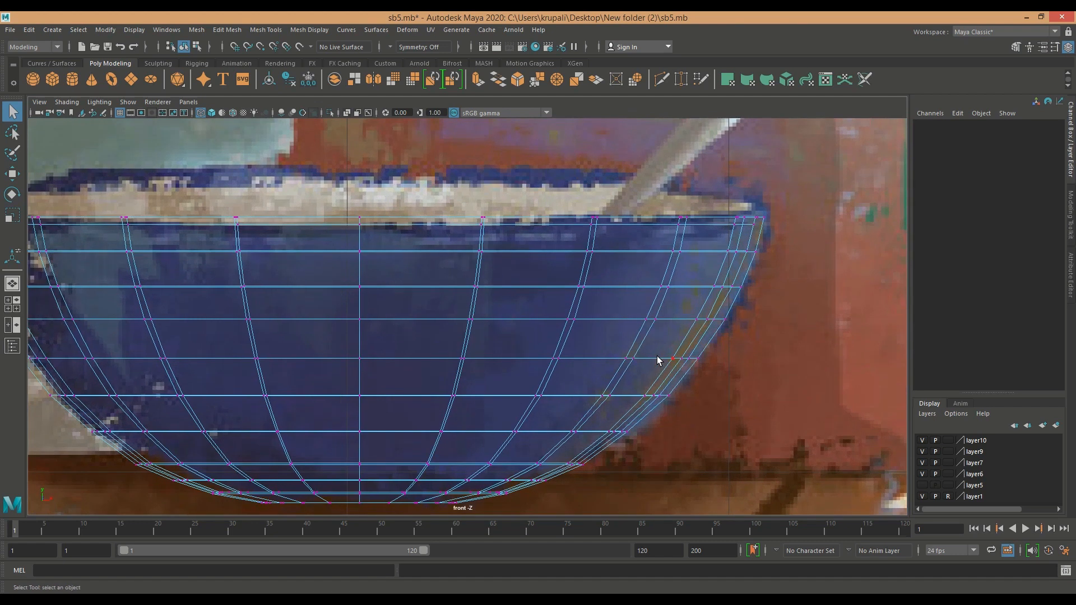
{"action": "left_click_drag", "start_coordinate": [721, 378], "coordinate": [2, 346]}
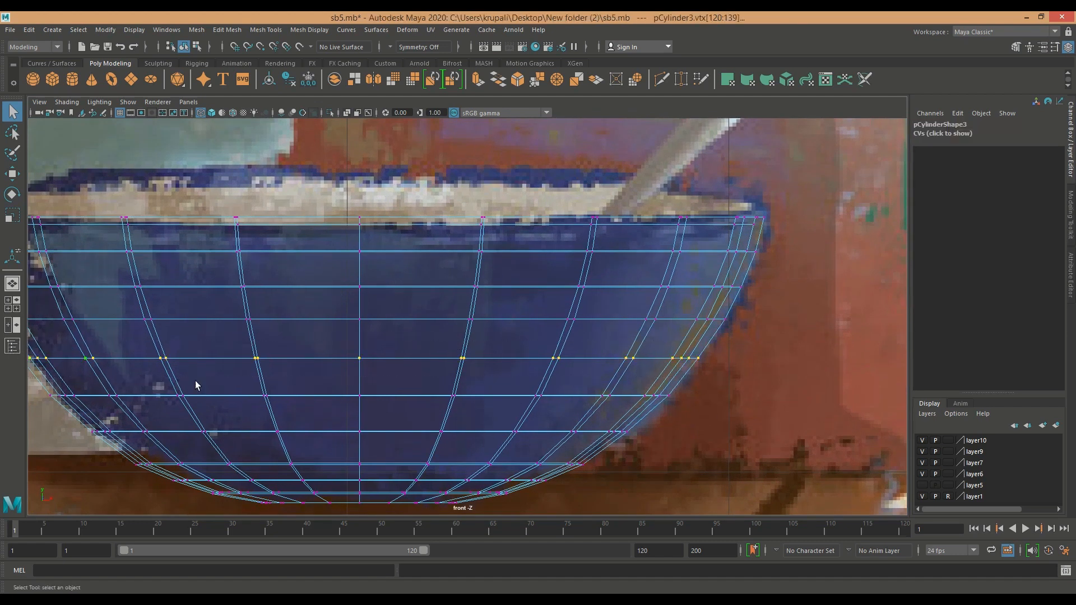
{"action": "key", "text": "r"}
{"action": "left_click_drag", "start_coordinate": [359, 358], "coordinate": [362, 359]}
Scale the vertex rows on the lower wall and near the base slightly outward to round the bowl's profile.
{"action": "middle_click_drag", "start_coordinate": [699, 448], "coordinate": [728, 372], "text": "alt"}
{"action": "left_click_drag", "start_coordinate": [678, 377], "coordinate": [126, 351]}
{"action": "left_click_drag", "start_coordinate": [389, 357], "coordinate": [392, 357]}
{"action": "mouse_move", "coordinate": [588, 405]}
{"action": "left_mouse_down"}
{"action": "mouse_move", "coordinate": [193, 398]}
{"action": "mouse_move", "coordinate": [578, 411]}
{"action": "left_mouse_up"}
{"action": "left_click", "coordinate": [203, 428]}
{"action": "left_click_drag", "start_coordinate": [381, 401], "coordinate": [386, 402]}
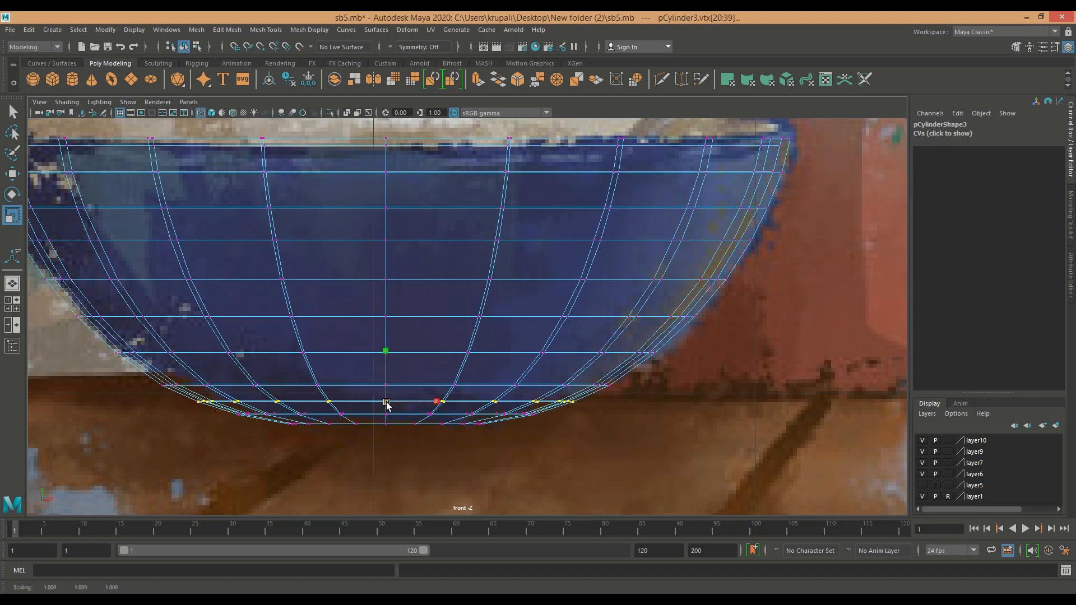
Return the bowl to object mode and display it in smooth preview in the perspective view.
{"action": "scroll", "coordinate": [694, 432], "scroll_direction": "down", "scroll_amount": 5}
{"action": "scroll", "coordinate": [656, 422], "scroll_direction": "up", "scroll_amount": 3}
{"action": "right_click", "coordinate": [509, 307]}
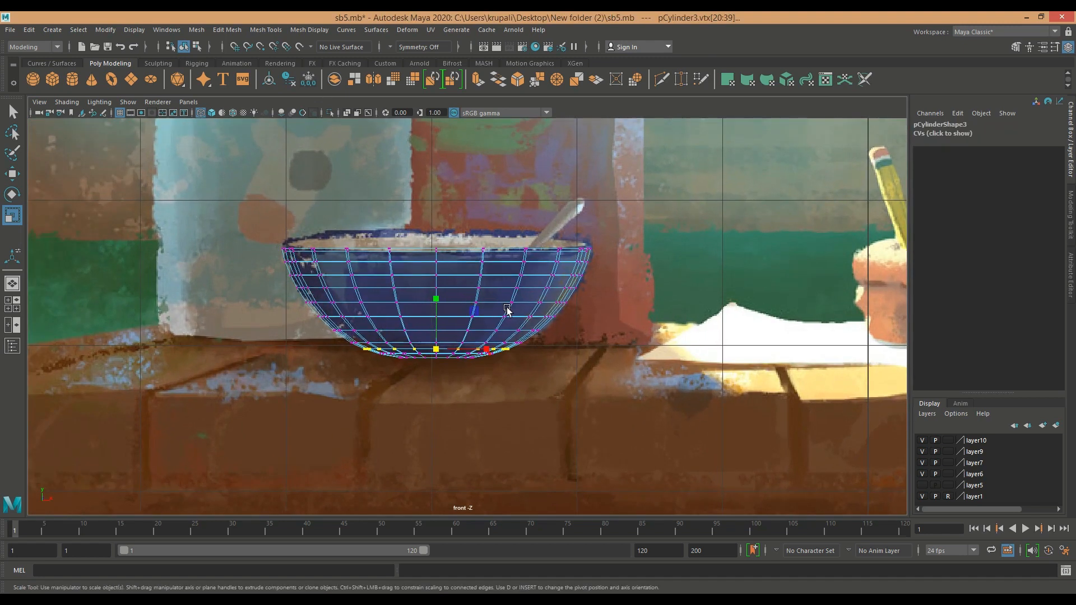
{"action": "right_click_drag", "start_coordinate": [539, 302], "coordinate": [560, 293]}
{"action": "left_click", "coordinate": [624, 354]}
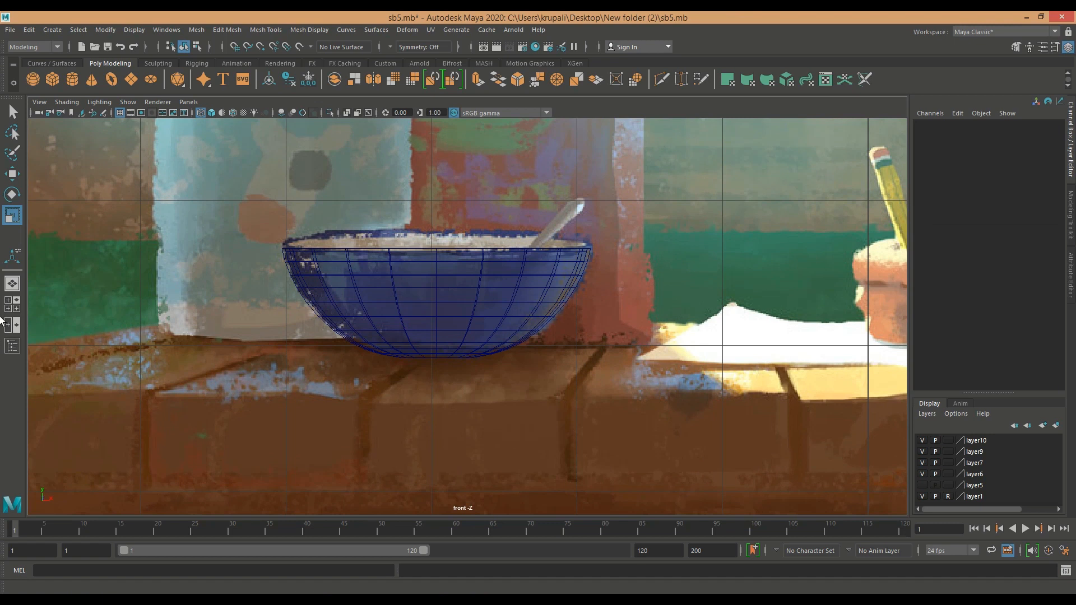
{"action": "left_click", "coordinate": [12, 284]}
{"action": "left_click", "coordinate": [578, 224]}
{"action": "key", "text": "3"}
{"action": "left_click", "coordinate": [559, 432]}
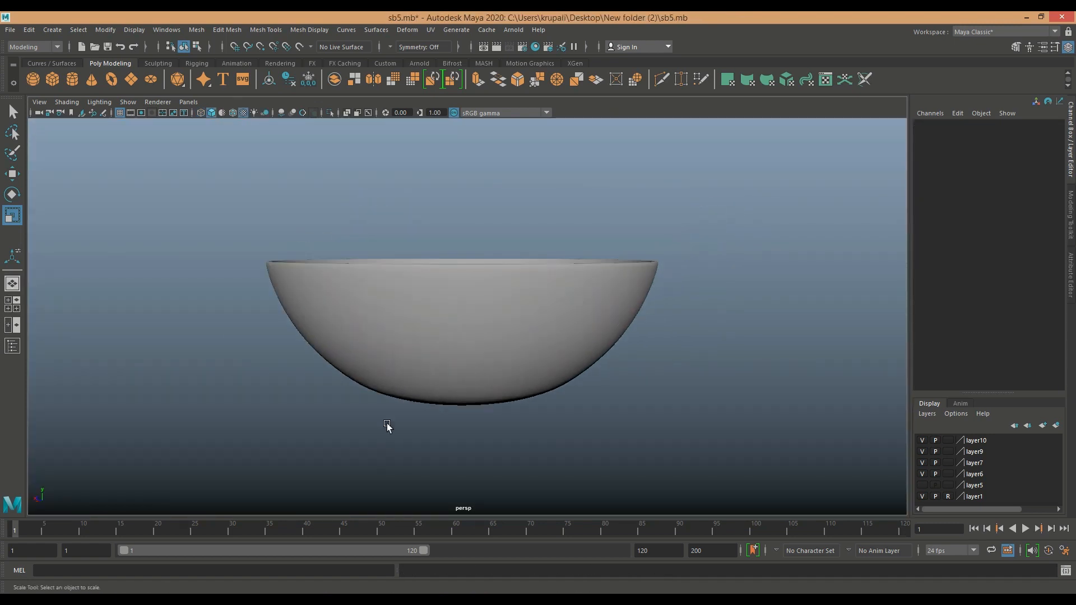
Switch the bowl to face selection with its interior in view and clear the selected faces.
{"action": "left_click", "coordinate": [12, 304]}
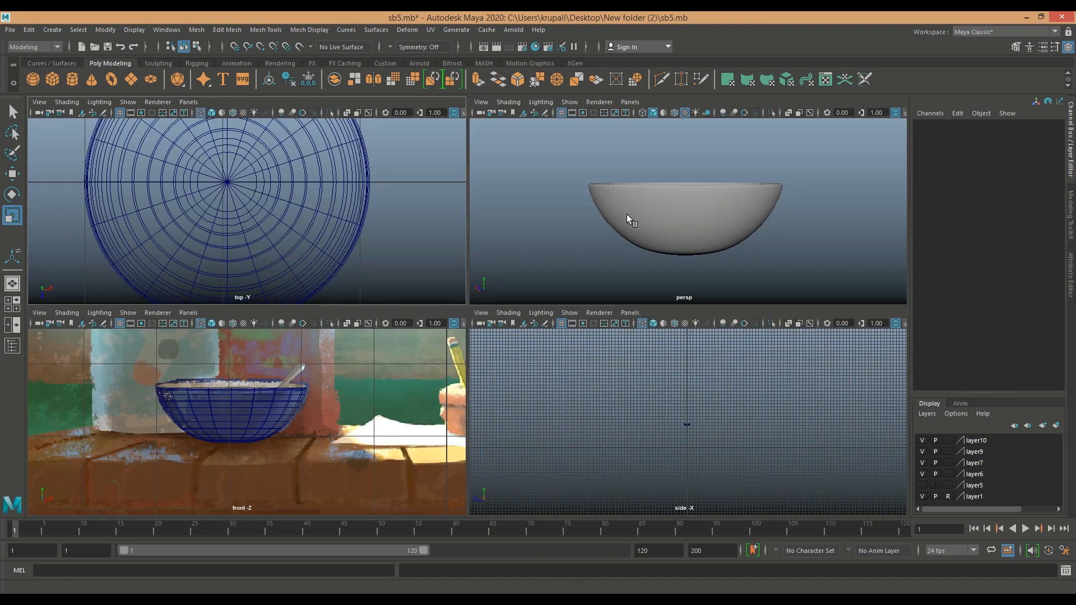
{"action": "key", "text": "space"}
{"action": "scroll", "coordinate": [627, 222], "scroll_direction": "down", "scroll_amount": 4}
{"action": "left_click_drag", "start_coordinate": [628, 225], "coordinate": [569, 366], "text": "alt"}
{"action": "scroll", "coordinate": [459, 296], "scroll_direction": "up", "scroll_amount": 3}
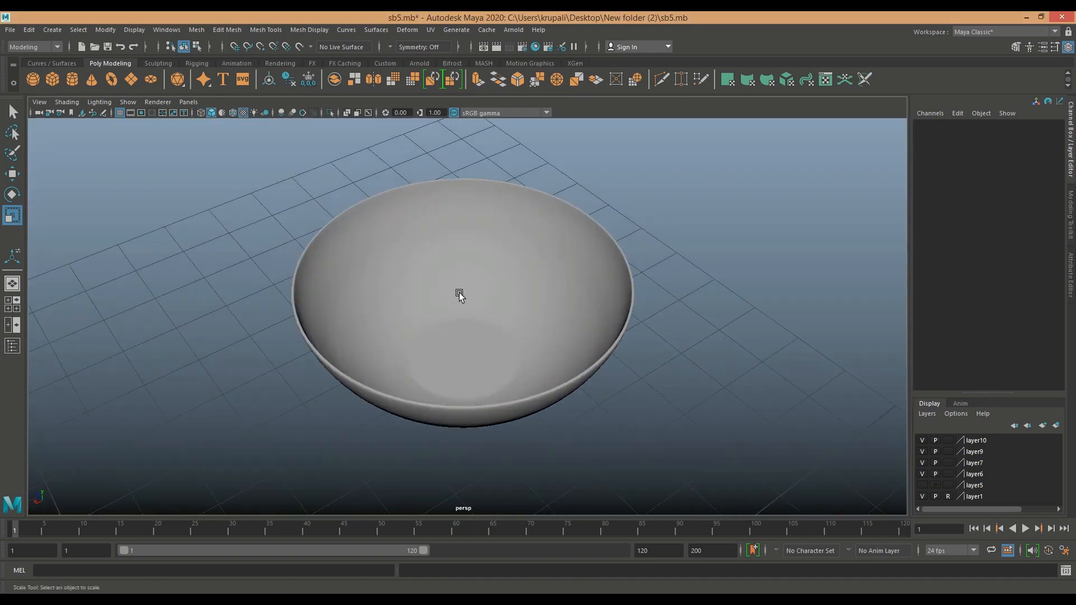
{"action": "left_click", "coordinate": [530, 234]}
{"action": "scroll", "coordinate": [510, 359], "scroll_direction": "up", "scroll_amount": 3}
{"action": "right_click_drag", "start_coordinate": [524, 322], "coordinate": [526, 339]}
{"action": "scroll", "coordinate": [529, 339], "scroll_direction": "down", "scroll_amount": 5}
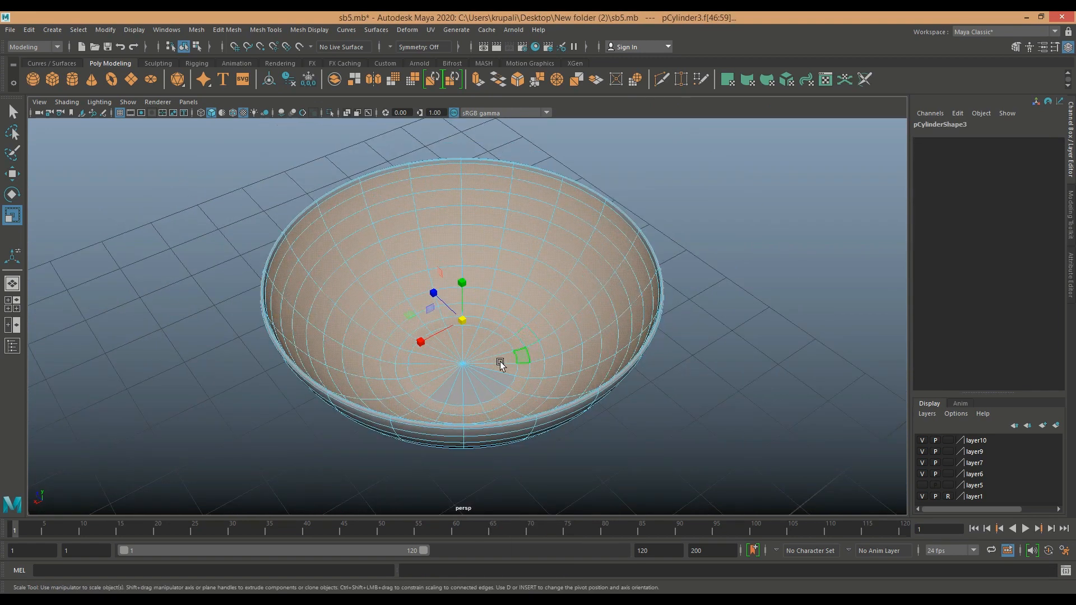
{"action": "left_click", "coordinate": [765, 361]}
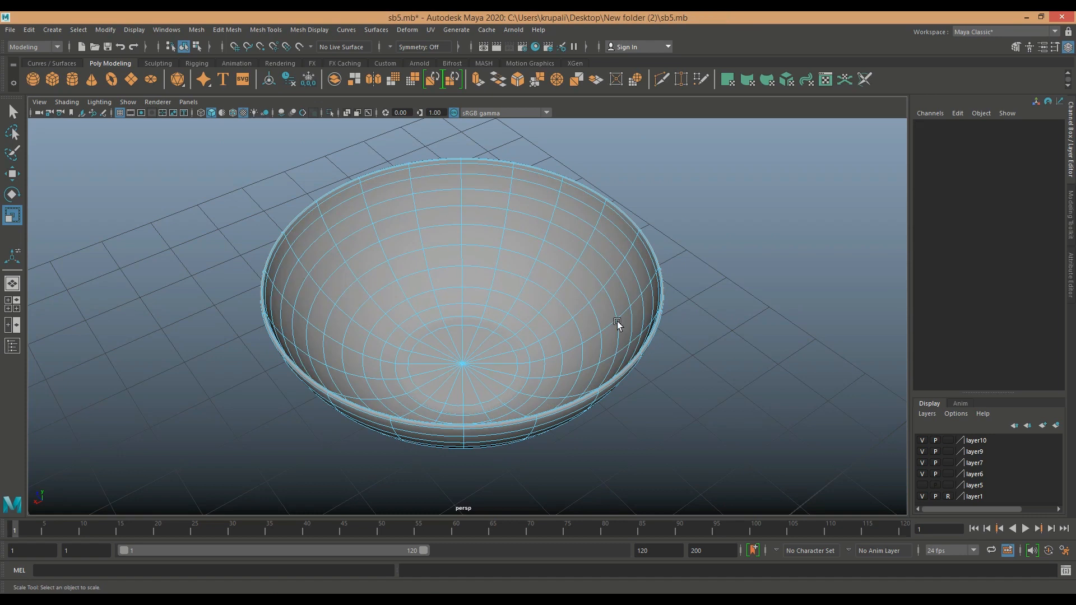
Select the upper face loops of the bowl's inner wall, working down from just below the rim.
{"action": "left_click", "coordinate": [496, 172]}
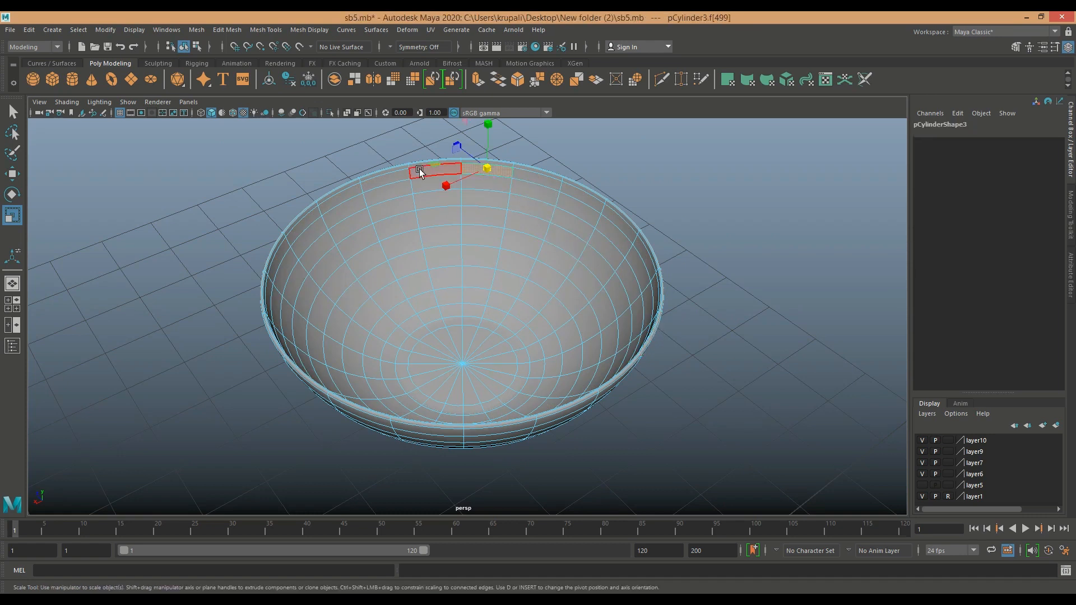
{"action": "key", "text": "w"}
{"action": "left_click", "coordinate": [417, 172], "text": "shift"}
{"action": "double_click", "coordinate": [392, 178], "text": "shift"}
{"action": "left_click", "coordinate": [388, 195], "text": "shift"}
{"action": "double_click", "coordinate": [348, 209], "text": "shift"}
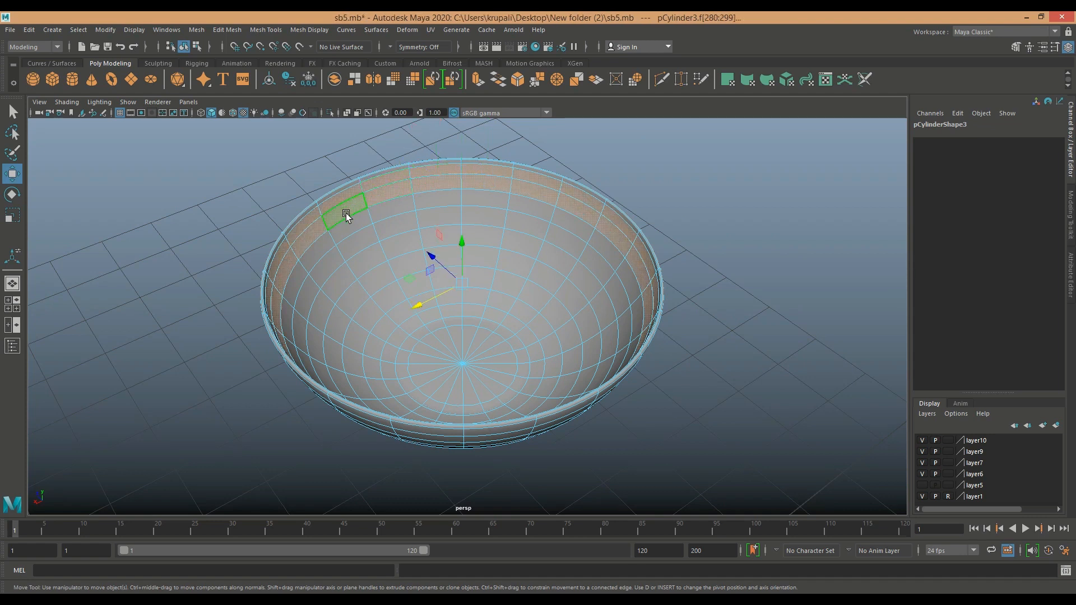
{"action": "double_click", "coordinate": [328, 241], "text": "shift"}
{"action": "double_click", "coordinate": [338, 259], "text": "shift"}
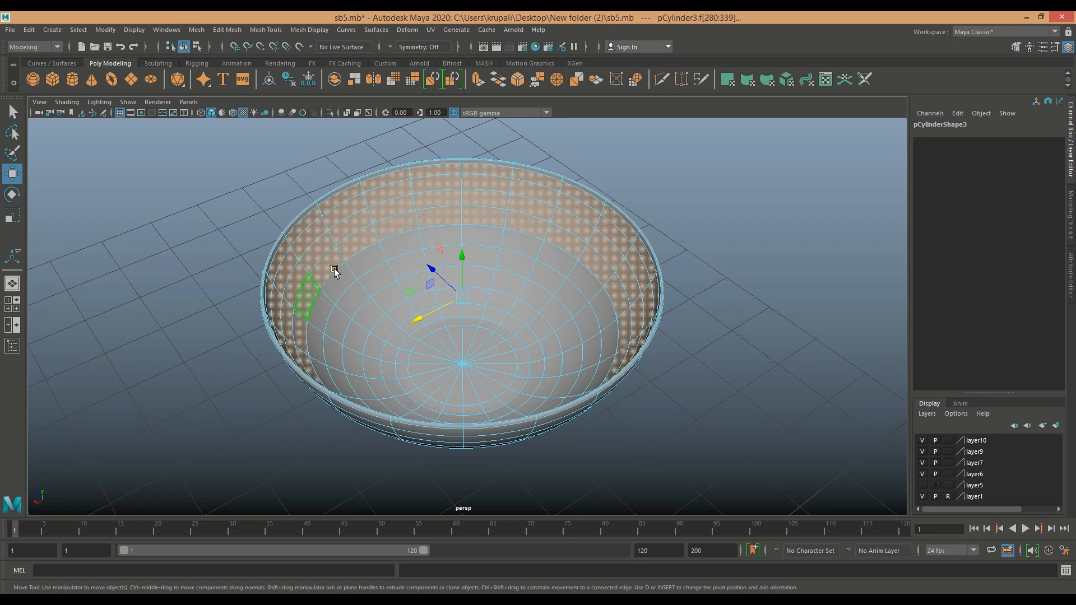
Add the remaining inner-wall face loops down to the bowl's floor, undoing the accidental selection of the whole mesh.
{"action": "double_click", "coordinate": [377, 258], "text": "shift"}
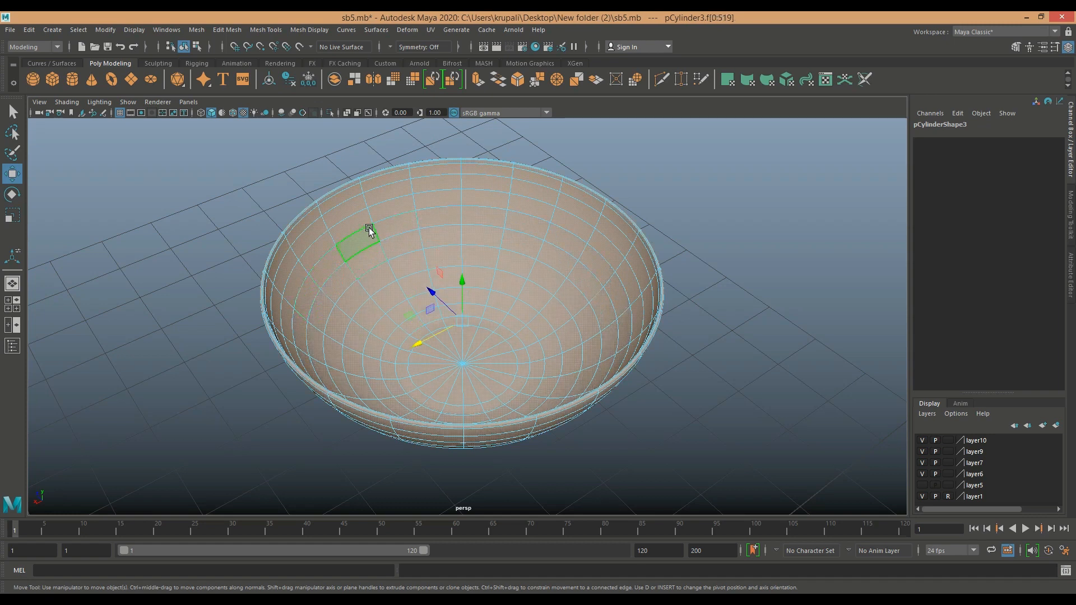
{"action": "key", "text": "ctrl+z"}
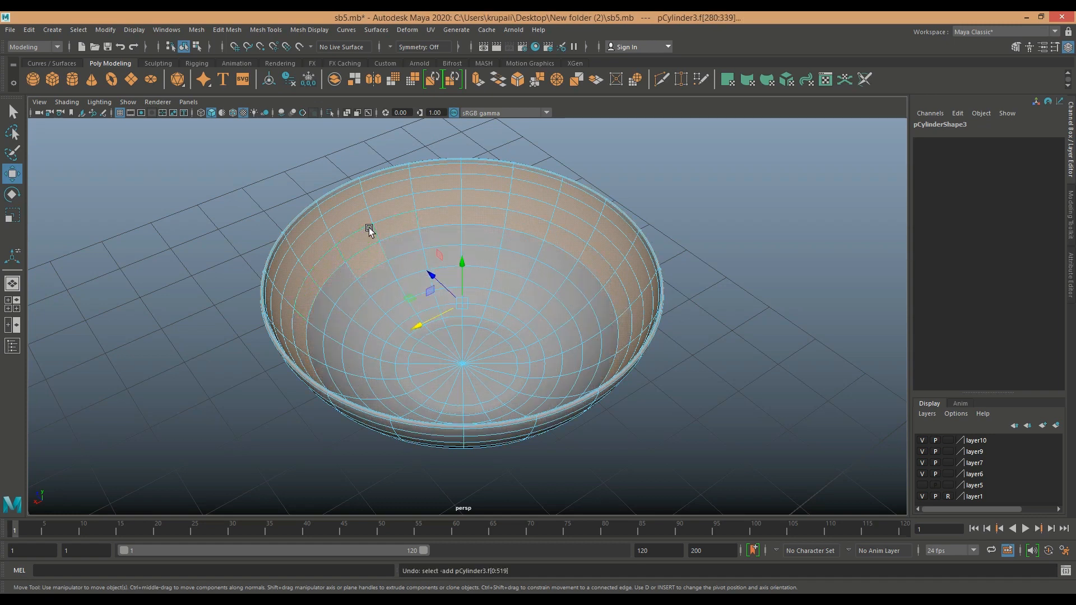
{"action": "double_click", "coordinate": [330, 308], "text": "shift"}
{"action": "double_click", "coordinate": [360, 301], "text": "shift"}
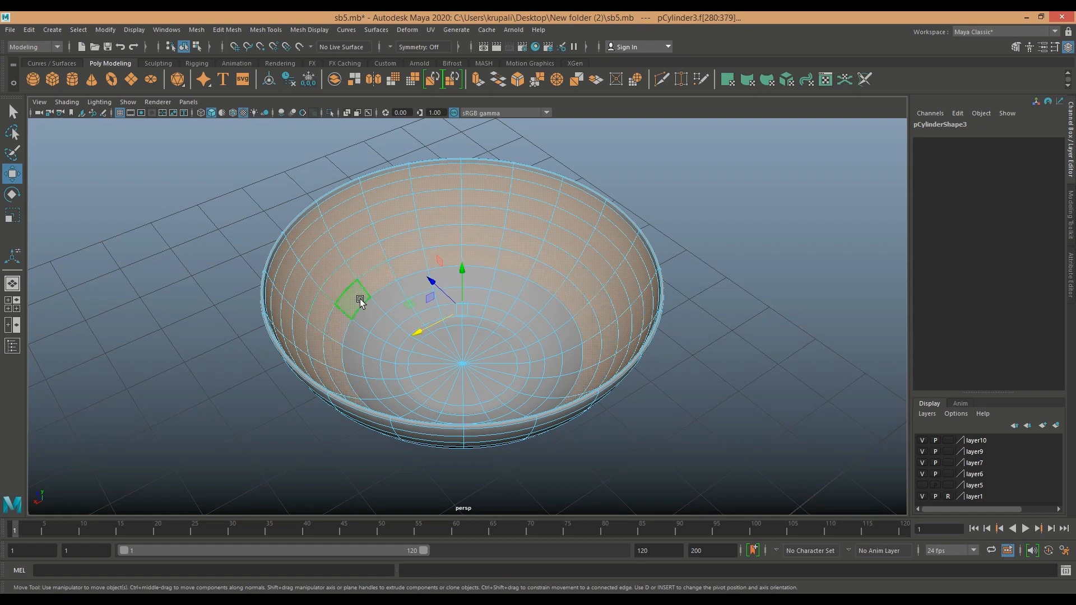
{"action": "double_click", "coordinate": [372, 310], "text": "shift"}
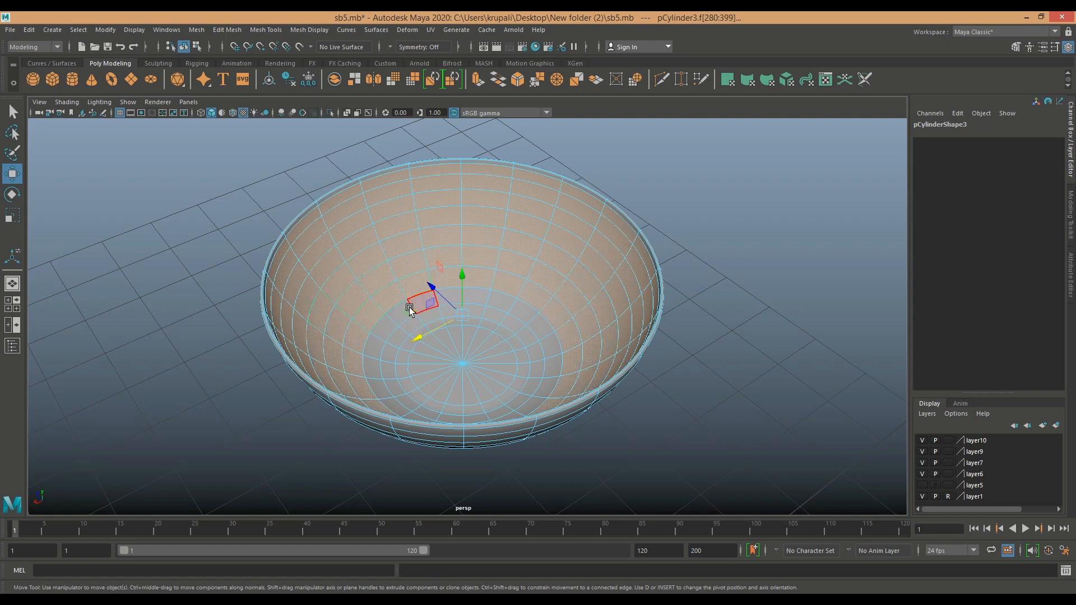
{"action": "right_click_drag", "start_coordinate": [739, 289], "coordinate": [800, 291], "text": "alt"}
{"action": "middle_click_drag", "start_coordinate": [776, 232], "coordinate": [725, 112], "text": "alt"}
{"action": "left_click_drag", "start_coordinate": [766, 228], "coordinate": [734, 274], "text": "alt"}
{"action": "double_click", "coordinate": [541, 284], "text": "shift"}
{"action": "double_click", "coordinate": [487, 301], "text": "shift"}
Add all the triangular faces of the bowl's inner floor to the selection.
{"action": "left_click", "coordinate": [421, 307]}
{"action": "left_click", "coordinate": [386, 311], "text": "shift"}
{"action": "left_click", "coordinate": [362, 307], "text": "shift"}
{"action": "left_click", "coordinate": [348, 299], "text": "shift"}
{"action": "left_click", "coordinate": [336, 286], "text": "shift"}
{"action": "left_click", "coordinate": [327, 270], "text": "shift"}
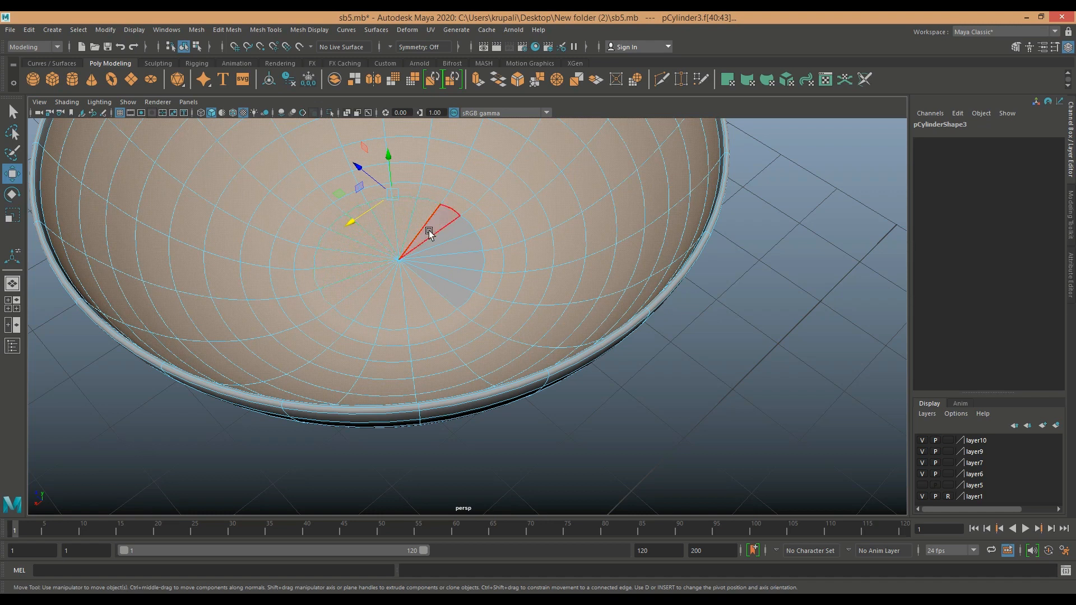
{"action": "left_click", "coordinate": [460, 245], "text": "shift"}
{"action": "left_click", "coordinate": [472, 266], "text": "shift"}
{"action": "left_click", "coordinate": [466, 281], "text": "shift"}
{"action": "left_click", "coordinate": [457, 295], "text": "shift"}
Apply a cylindrical UV projection to the selected inner faces and widen its horizontal sweep to 360 degrees.
{"action": "scroll", "coordinate": [732, 313], "scroll_direction": "down", "scroll_amount": 5}
{"action": "left_click_drag", "start_coordinate": [732, 314], "coordinate": [726, 359], "text": "alt"}
{"action": "left_click", "coordinate": [431, 30]}
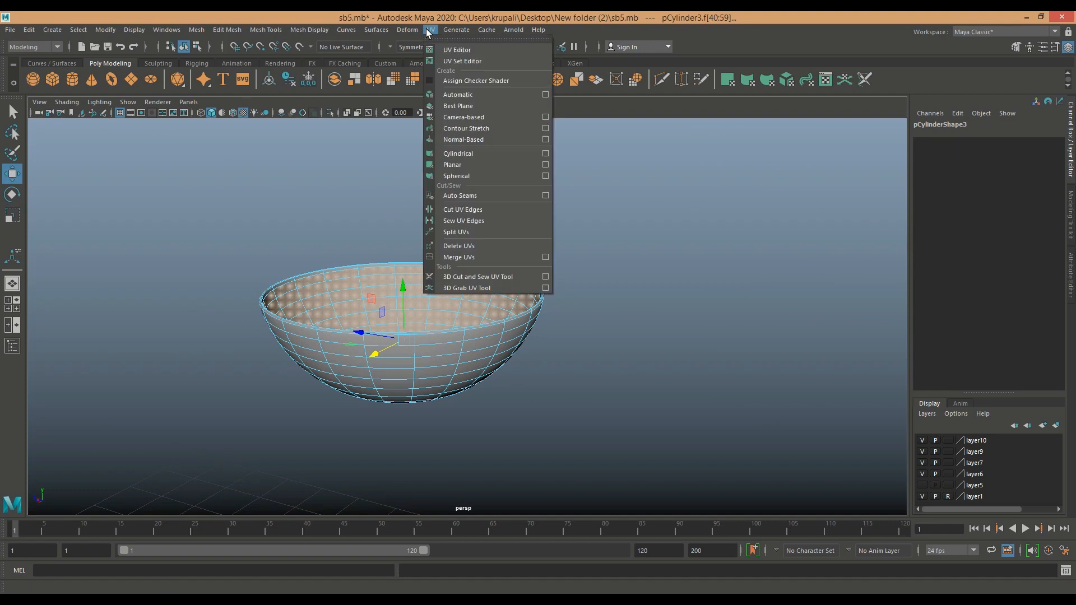
{"action": "left_click", "coordinate": [486, 153]}
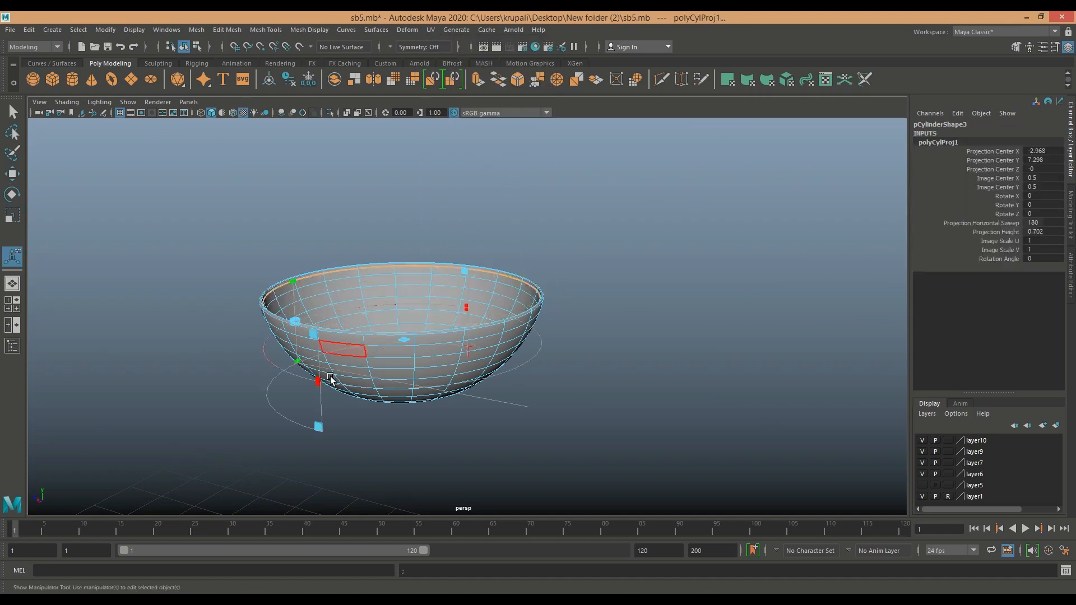
{"action": "left_click_drag", "start_coordinate": [321, 382], "coordinate": [595, 355]}
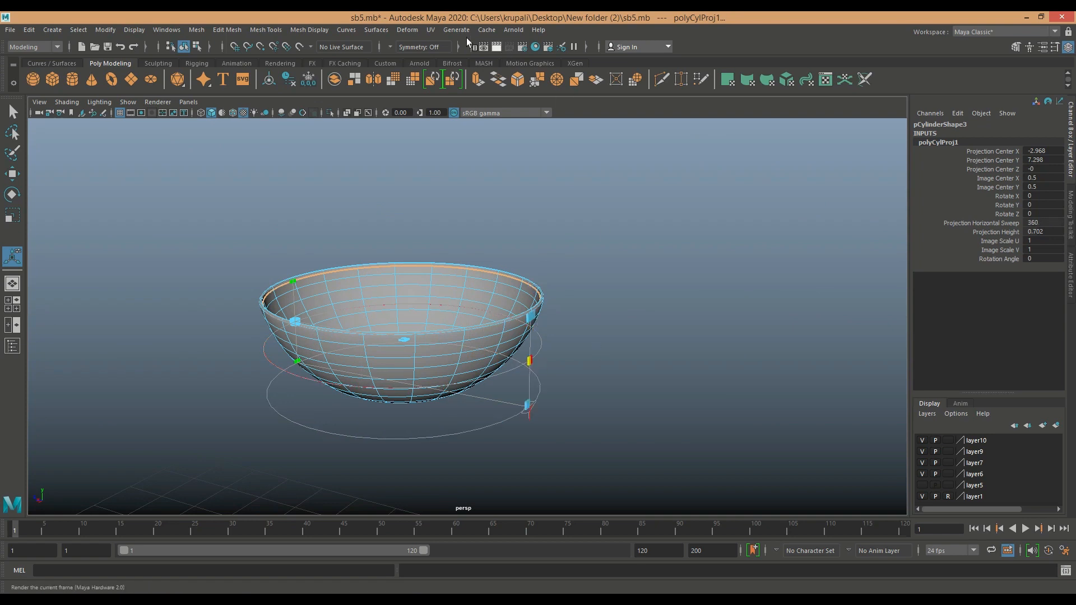
Open the UV Editor and move the projected inner-face UVs out of the 0-1 tile, clear of the other shells.
{"action": "left_click", "coordinate": [436, 32]}
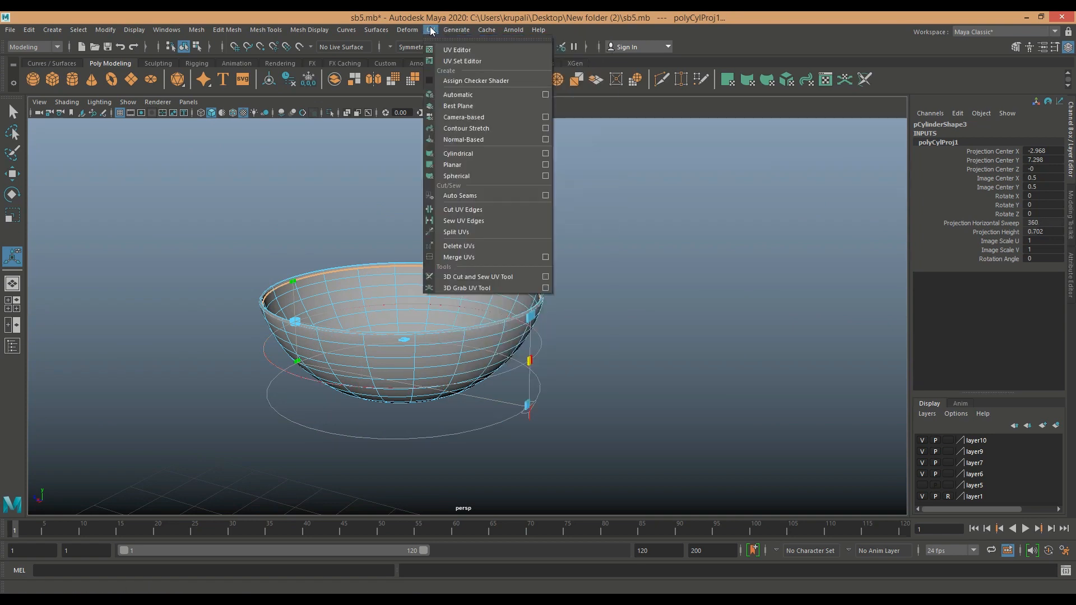
{"action": "left_click", "coordinate": [450, 50]}
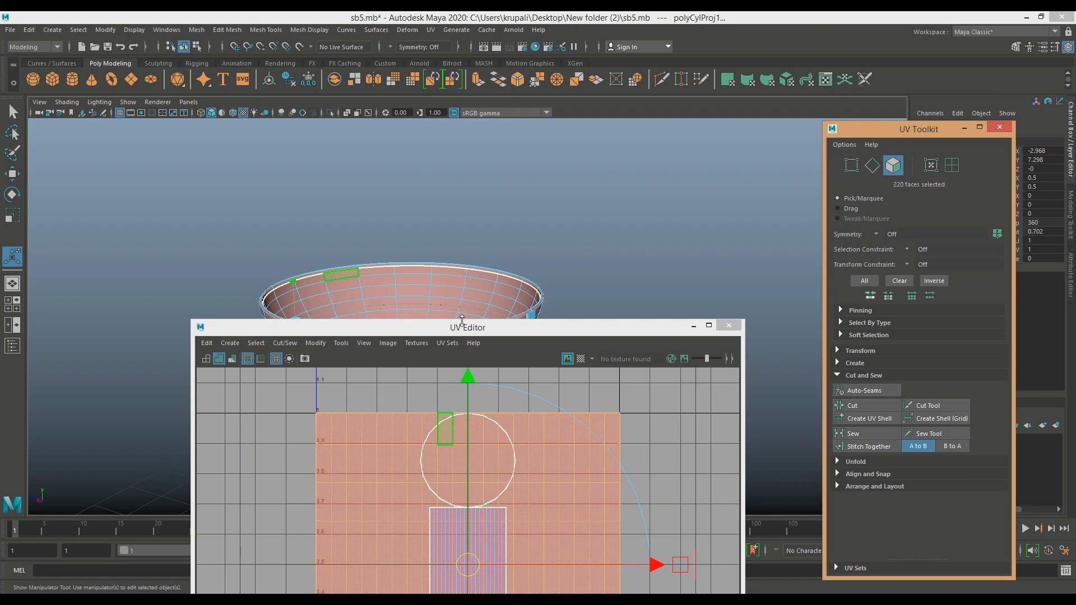
{"action": "key", "text": "w"}
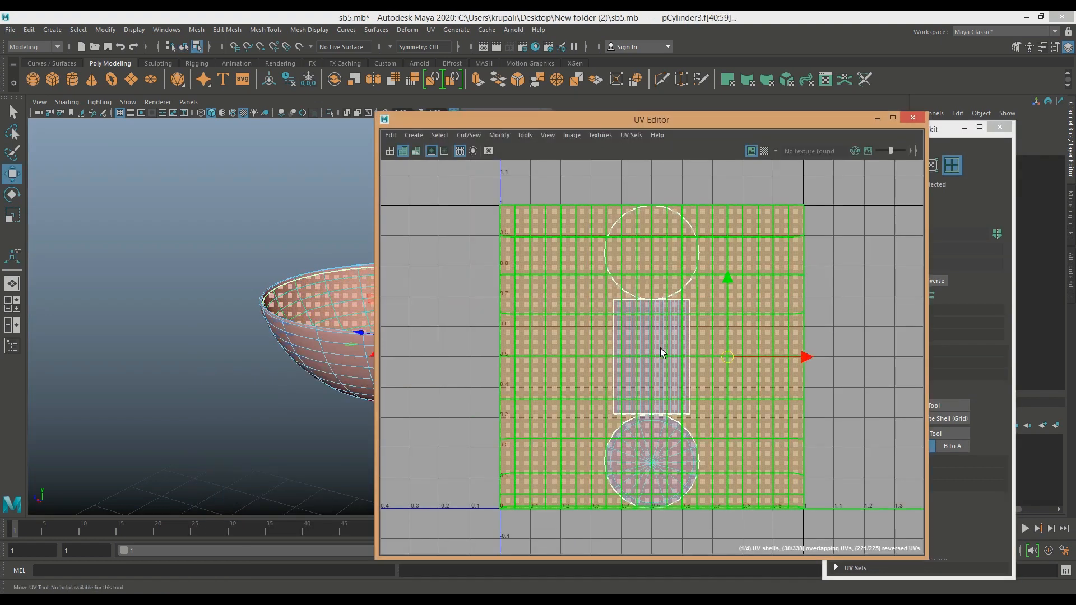
{"action": "left_click_drag", "start_coordinate": [725, 352], "coordinate": [406, 338]}
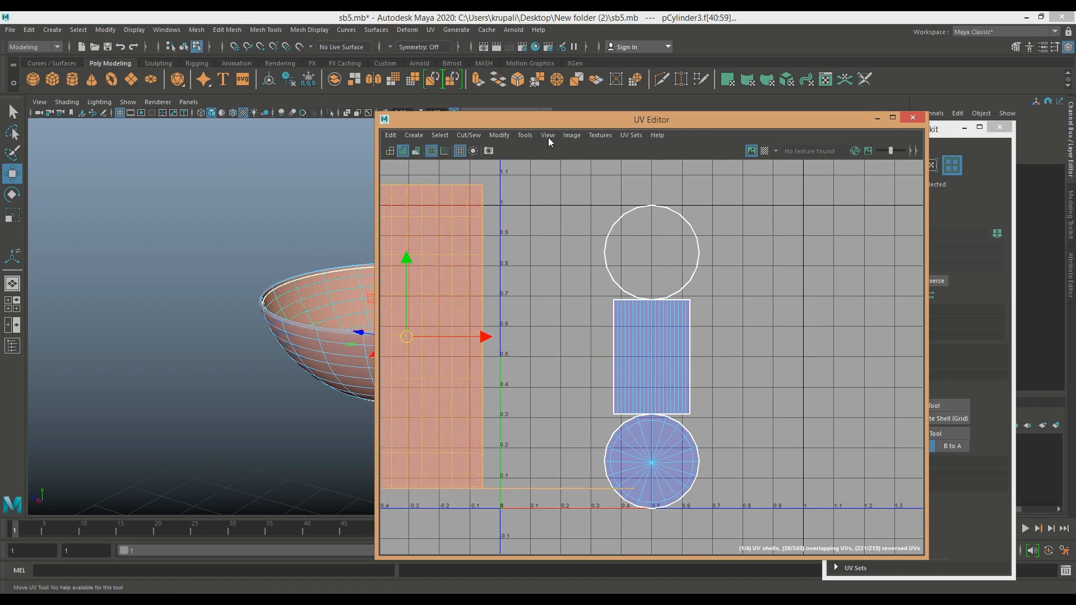
Examine the projected inner-face UV shell and its stretched lower edge alongside the bowl's inside and underside.
{"action": "left_click_drag", "start_coordinate": [551, 125], "coordinate": [728, 120]}
{"action": "scroll", "coordinate": [640, 338], "scroll_direction": "up", "scroll_amount": 1}
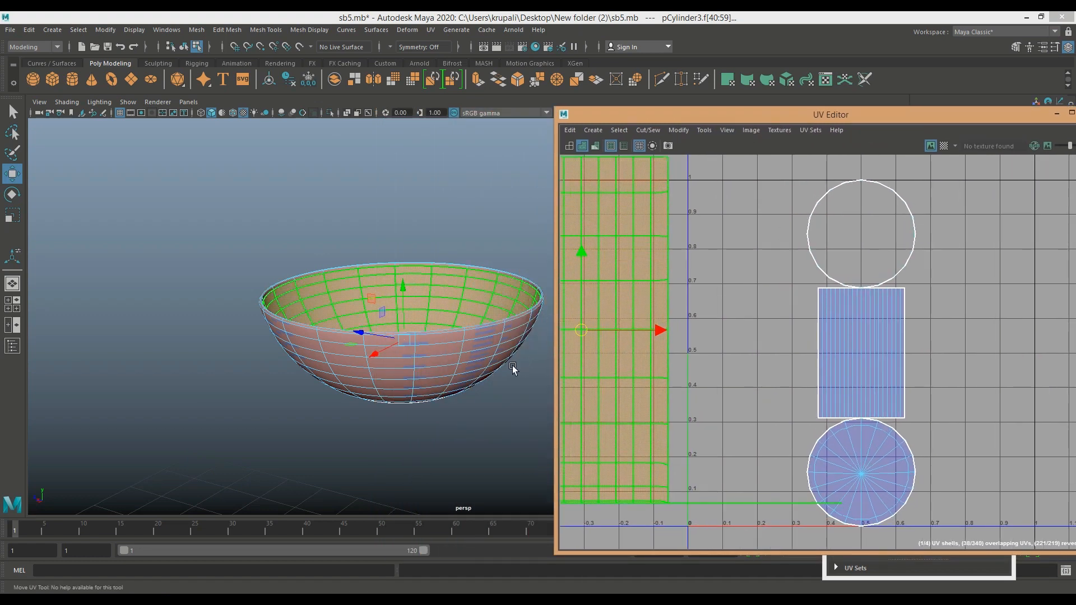
{"action": "middle_click_drag", "start_coordinate": [741, 385], "coordinate": [721, 319], "text": "alt"}
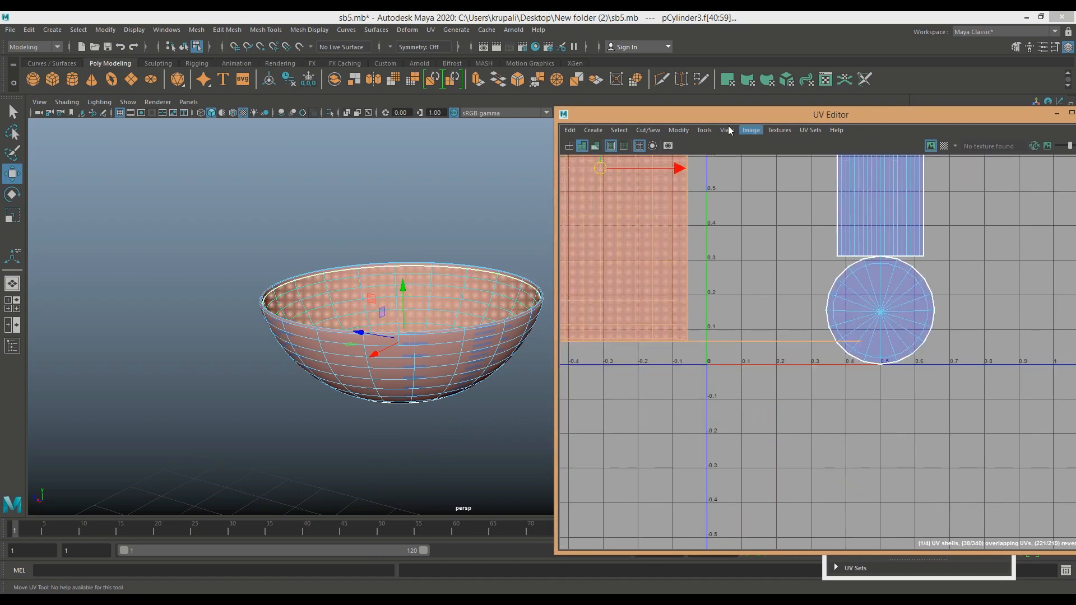
{"action": "right_click", "coordinate": [733, 213]}
{"action": "scroll", "coordinate": [719, 320], "scroll_direction": "up", "scroll_amount": 2}
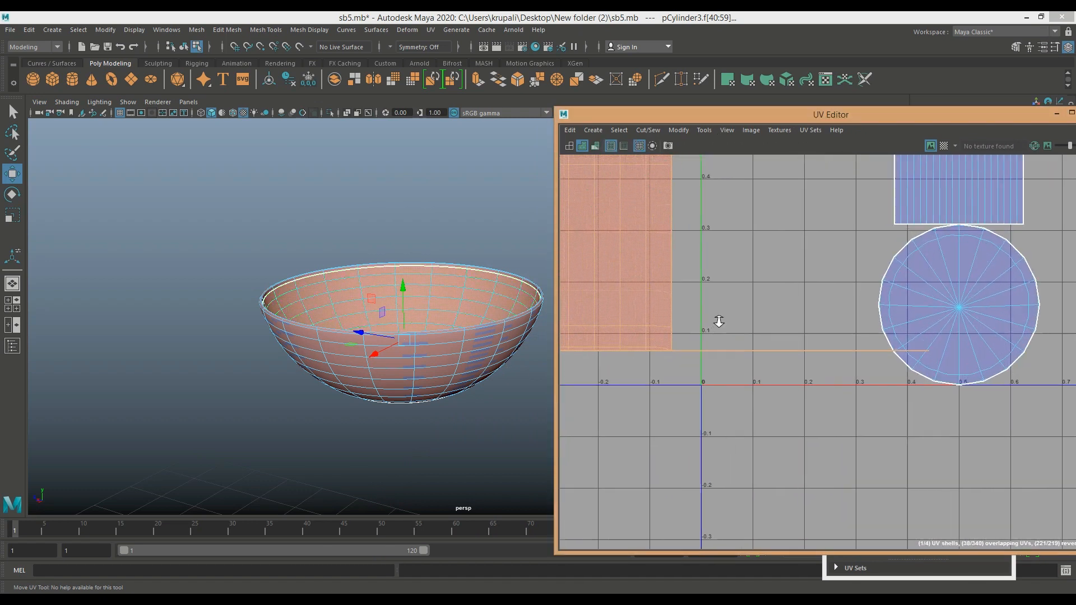
{"action": "middle_click_drag", "start_coordinate": [713, 315], "coordinate": [807, 421], "text": "alt"}
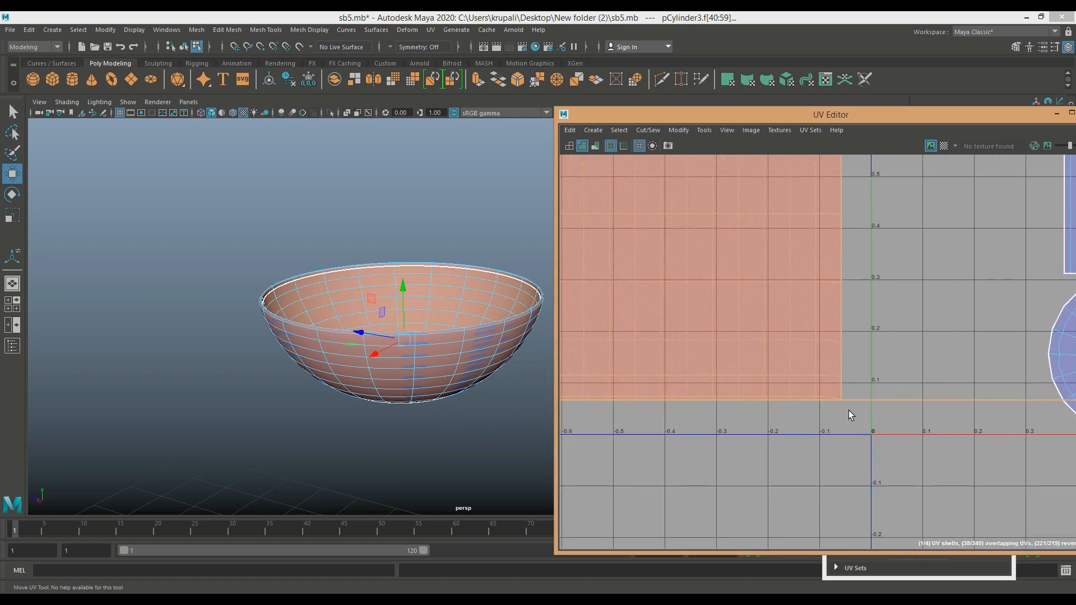
{"action": "scroll", "coordinate": [852, 415], "scroll_direction": "up", "scroll_amount": 3}
{"action": "scroll", "coordinate": [778, 362], "scroll_direction": "down", "scroll_amount": 2}
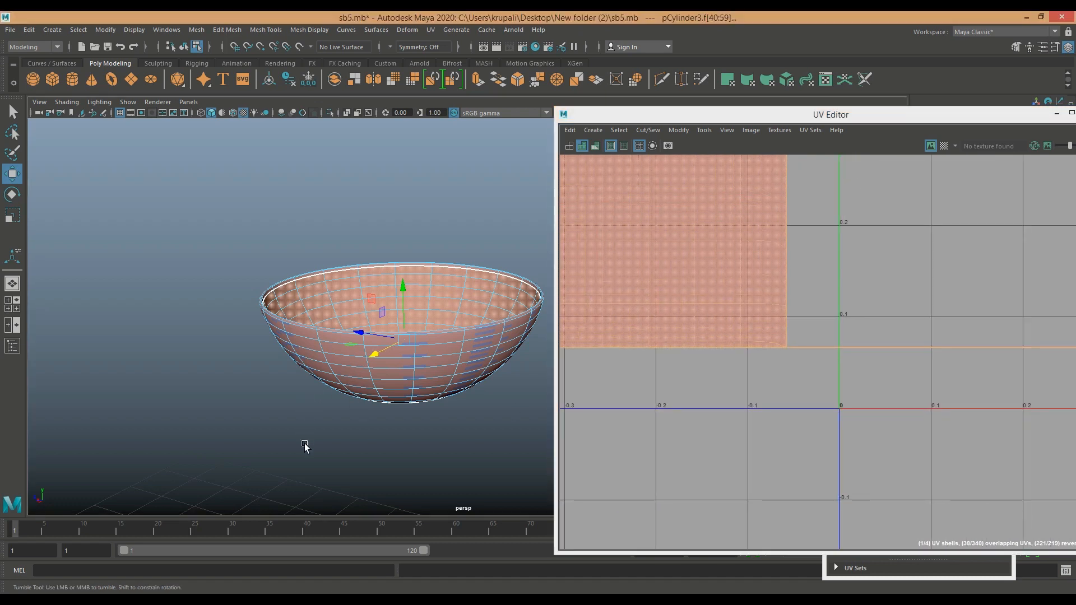
{"action": "left_click_drag", "start_coordinate": [305, 447], "coordinate": [304, 438], "text": "alt"}
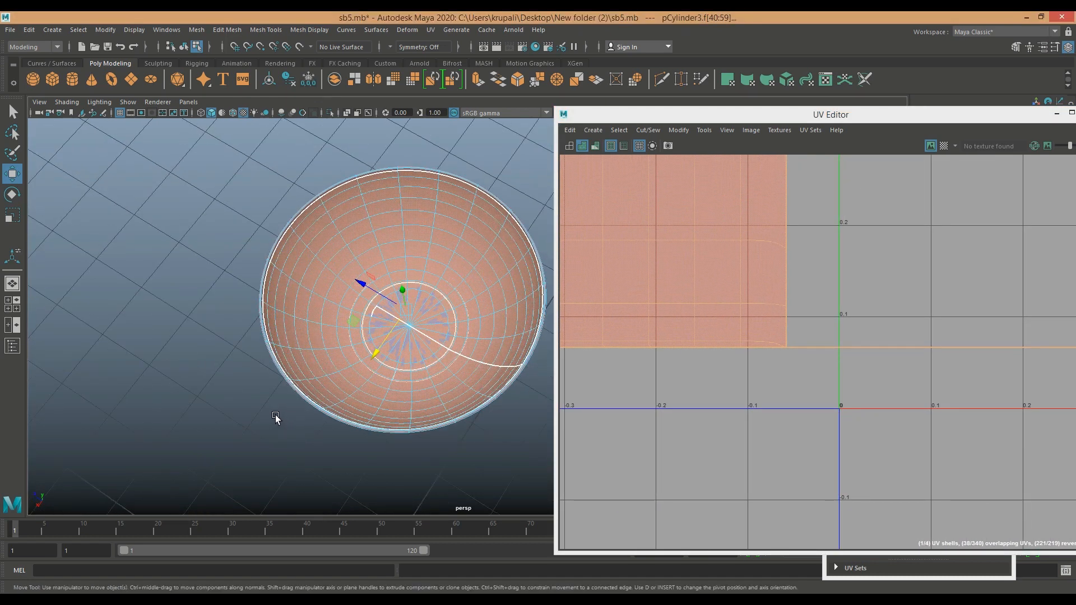
{"action": "scroll", "coordinate": [275, 415], "scroll_direction": "down", "scroll_amount": 4}
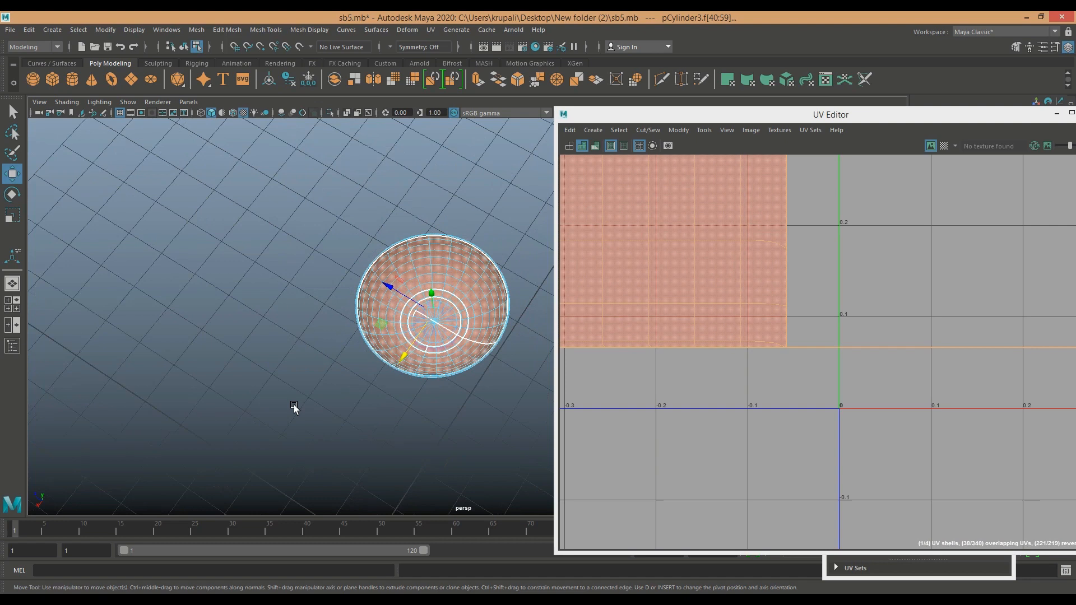
{"action": "left_click", "coordinate": [323, 398]}
{"action": "left_click_drag", "start_coordinate": [439, 391], "coordinate": [419, 308], "text": "alt"}
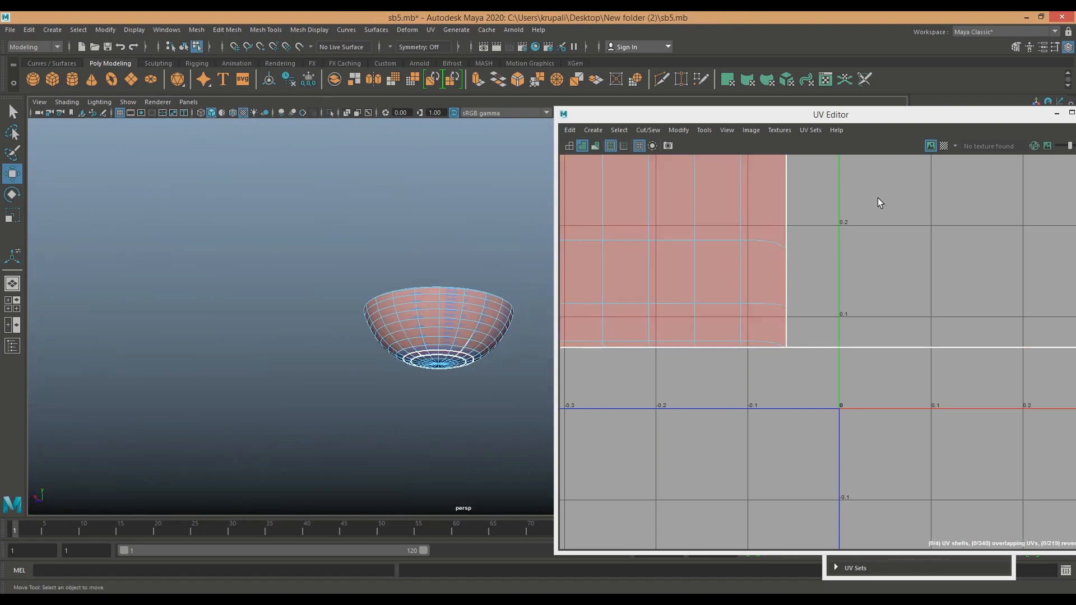
Close the UV Editor and UV Toolkit windows and return the bowl to object mode with nothing selected.
{"action": "left_click_drag", "start_coordinate": [857, 114], "coordinate": [634, 151]}
{"action": "left_click", "coordinate": [878, 149]}
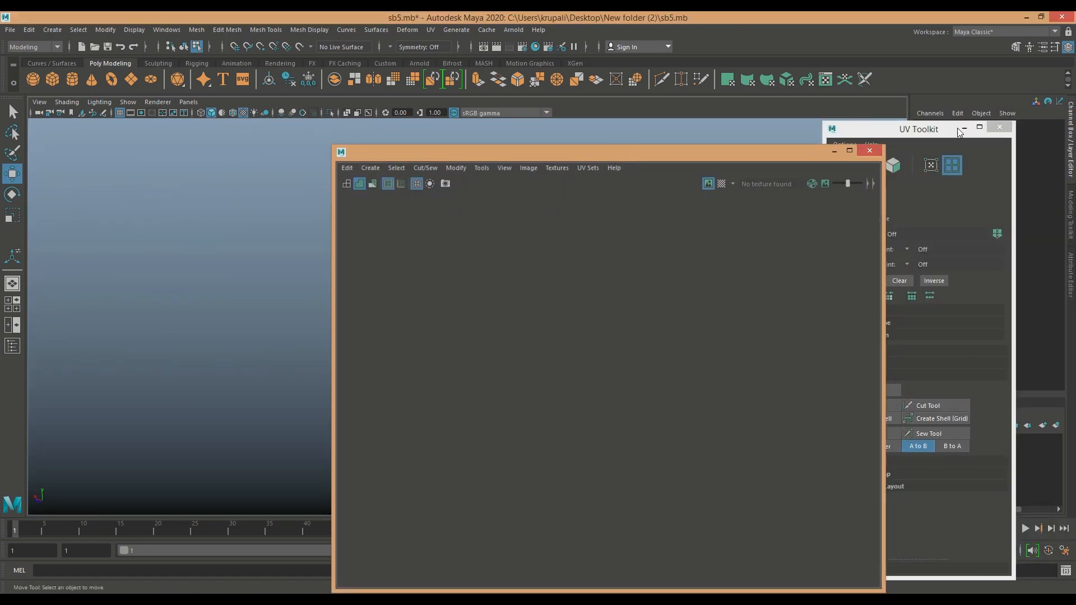
{"action": "left_click", "coordinate": [997, 127]}
{"action": "scroll", "coordinate": [568, 401], "scroll_direction": "up", "scroll_amount": 3}
{"action": "scroll", "coordinate": [474, 305], "scroll_direction": "up", "scroll_amount": 5}
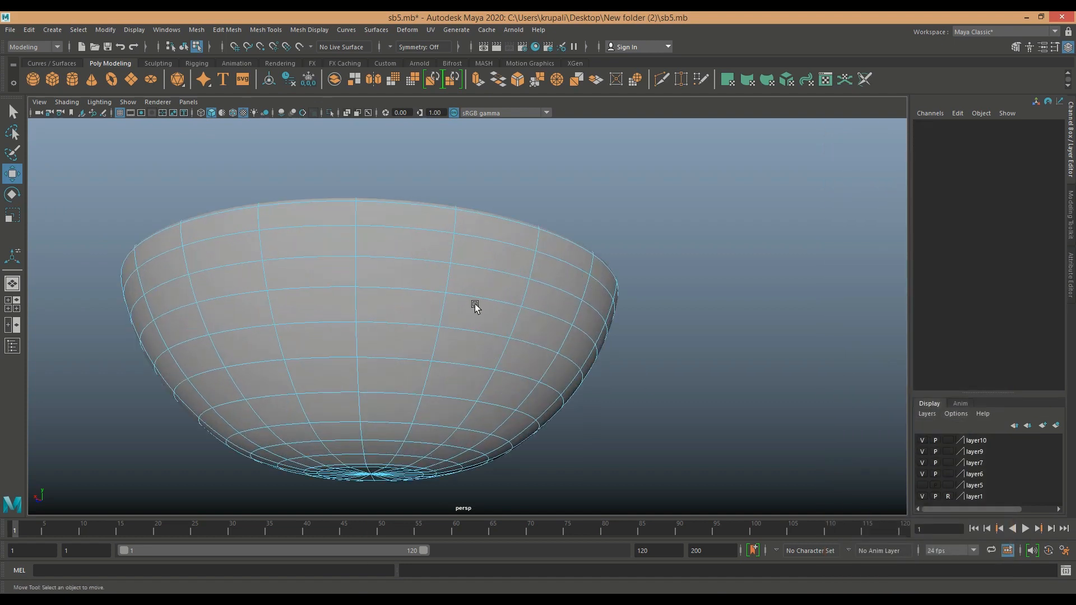
{"action": "left_click_drag", "start_coordinate": [677, 381], "coordinate": [788, 411], "text": "alt"}
{"action": "left_click", "coordinate": [424, 287]}
{"action": "scroll", "coordinate": [788, 412], "scroll_direction": "up", "scroll_amount": 3}
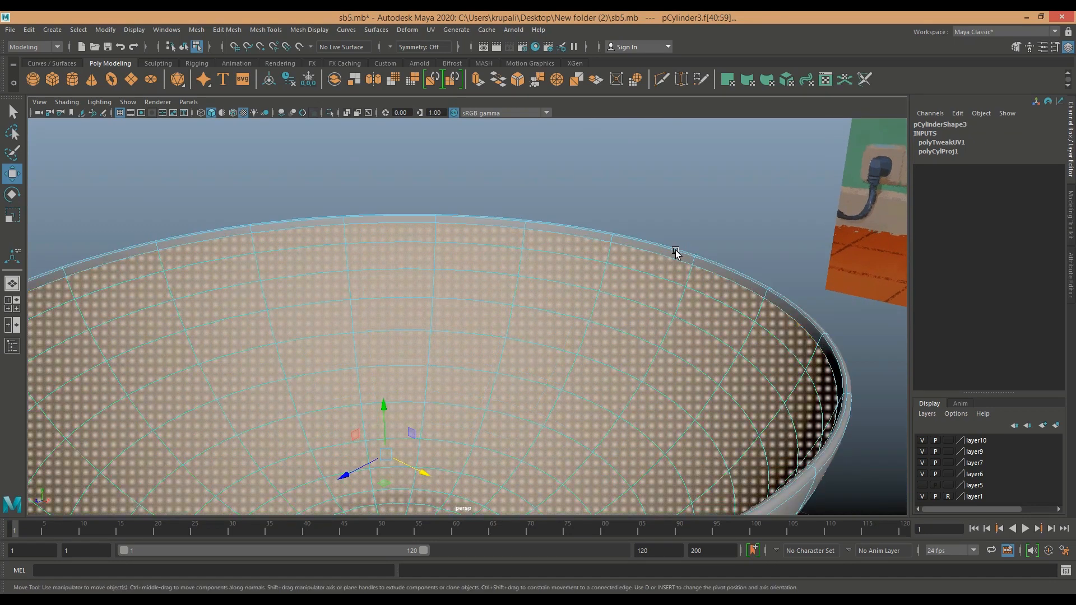
{"action": "right_click_drag", "start_coordinate": [675, 254], "coordinate": [738, 224]}
{"action": "left_click", "coordinate": [748, 214]}
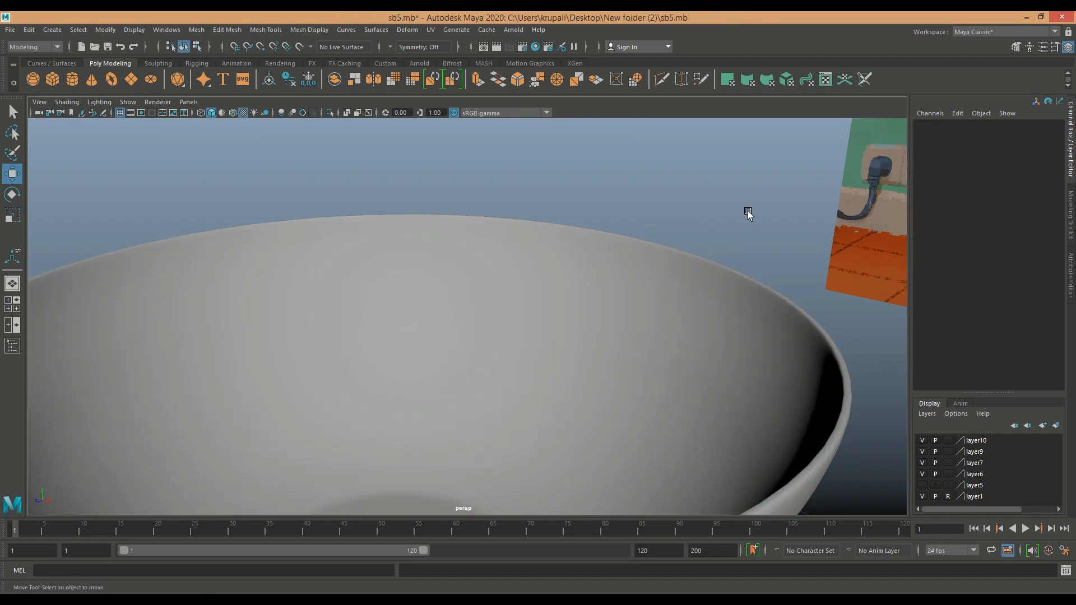
Switch the bowl to face selection and select the whole face loop just inside the rim.
{"action": "right_click_drag", "start_coordinate": [635, 271], "coordinate": [639, 295]}
{"action": "left_click", "coordinate": [660, 250]}
{"action": "left_click", "coordinate": [538, 238], "text": "shift"}
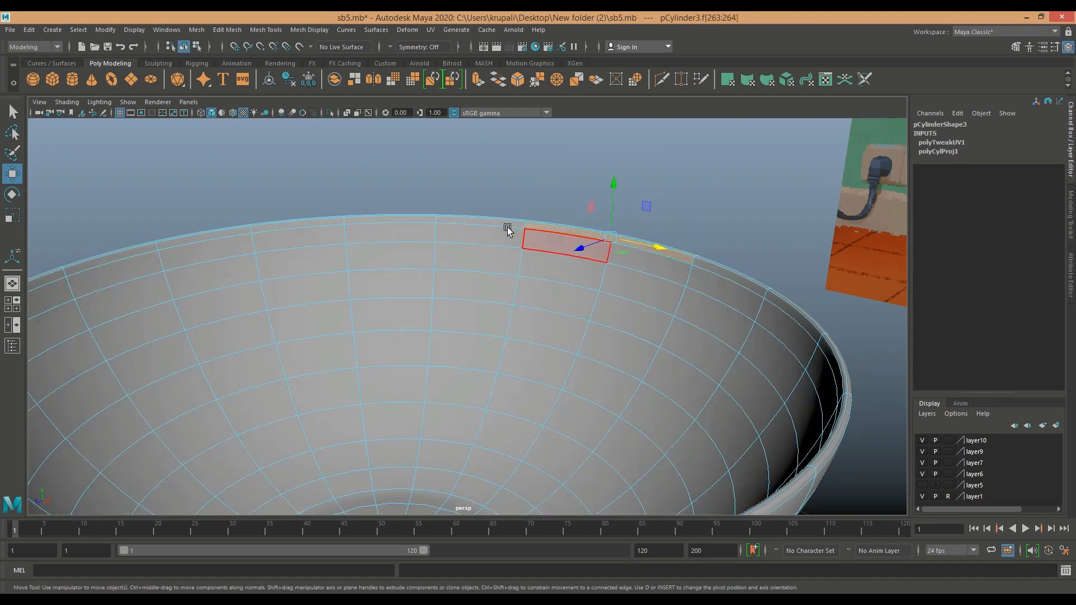
{"action": "double_click", "coordinate": [502, 221], "text": "shift"}
Add the narrow face loop along the top of the bowl's rim to the selection.
{"action": "scroll", "coordinate": [653, 216], "scroll_direction": "down", "scroll_amount": 3}
{"action": "middle_click_drag", "start_coordinate": [748, 463], "coordinate": [707, 396], "text": "alt"}
{"action": "left_click_drag", "start_coordinate": [704, 434], "coordinate": [708, 456], "text": "alt"}
{"action": "scroll", "coordinate": [743, 380], "scroll_direction": "up", "scroll_amount": 5}
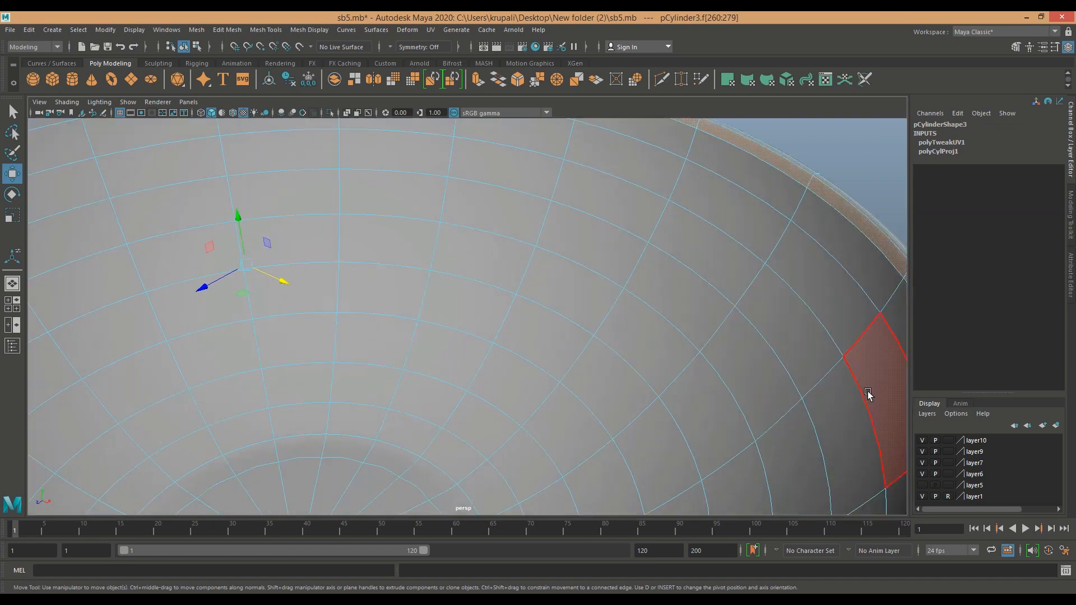
{"action": "left_click_drag", "start_coordinate": [867, 394], "coordinate": [613, 350], "text": "alt"}
{"action": "scroll", "coordinate": [613, 349], "scroll_direction": "down", "scroll_amount": 2}
{"action": "left_click", "coordinate": [547, 310], "text": "shift"}
{"action": "left_click", "coordinate": [535, 349], "text": "shift"}
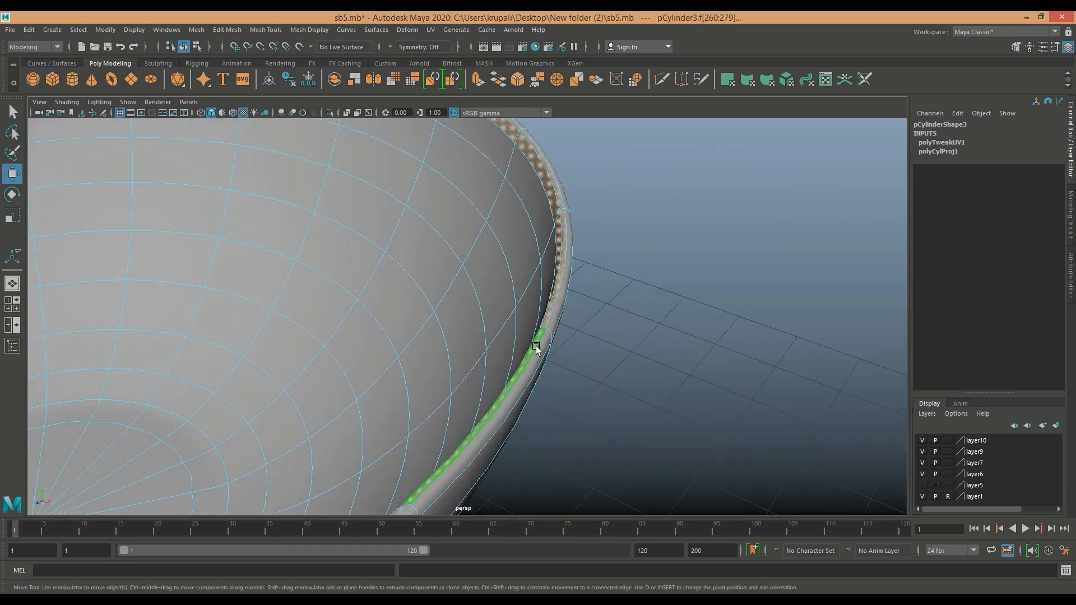
{"action": "double_click", "coordinate": [558, 314], "text": "shift"}
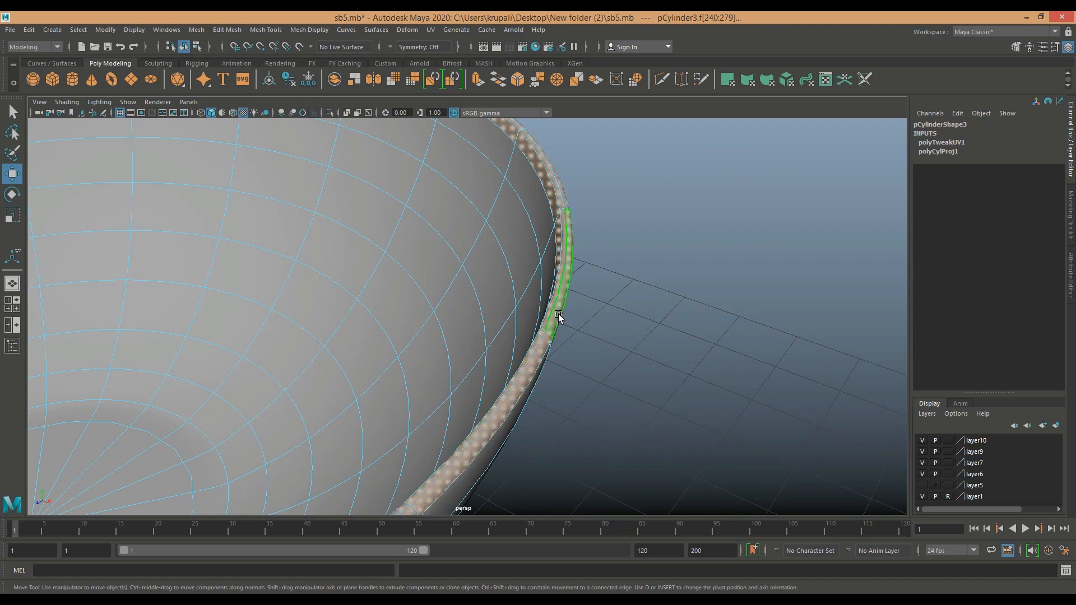
Add the three uppermost face loops of the bowl's outer wall to the selection.
{"action": "scroll", "coordinate": [705, 376], "scroll_direction": "down", "scroll_amount": 5}
{"action": "mouse_move", "coordinate": [624, 389]}
{"action": "left_mouse_down", "text": "alt"}
{"action": "mouse_move", "coordinate": [618, 361]}
{"action": "mouse_move", "coordinate": [631, 375]}
{"action": "left_mouse_up", "text": "alt"}
{"action": "middle_click_drag", "start_coordinate": [631, 374], "coordinate": [692, 435], "text": "alt"}
{"action": "left_click", "coordinate": [376, 288], "text": "shift"}
{"action": "double_click", "coordinate": [323, 287], "text": "shift"}
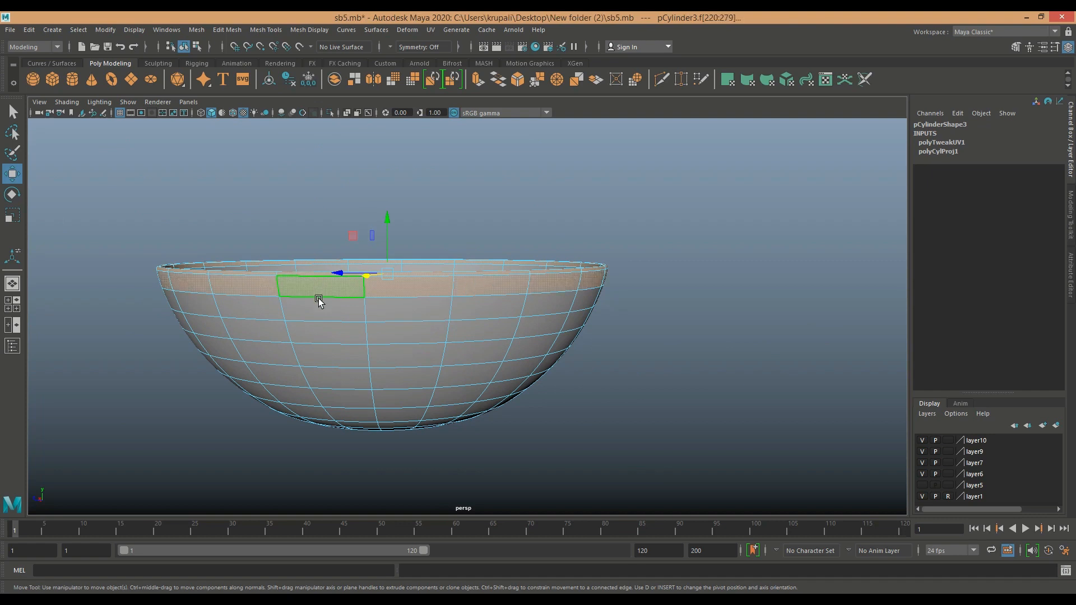
{"action": "left_click", "coordinate": [320, 306], "text": "shift"}
{"action": "double_click", "coordinate": [267, 306], "text": "shift"}
{"action": "left_click", "coordinate": [303, 334], "text": "shift"}
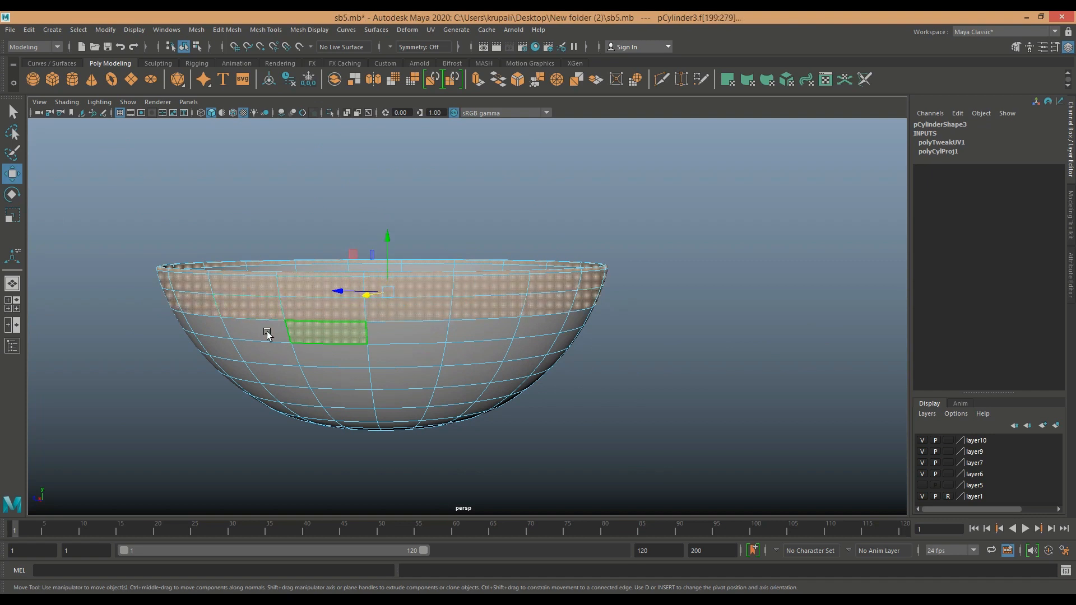
{"action": "double_click", "coordinate": [271, 337], "text": "shift"}
Add the next three outer-wall face loops, working down toward the bowl's base.
{"action": "double_click", "coordinate": [269, 353], "text": "shift"}
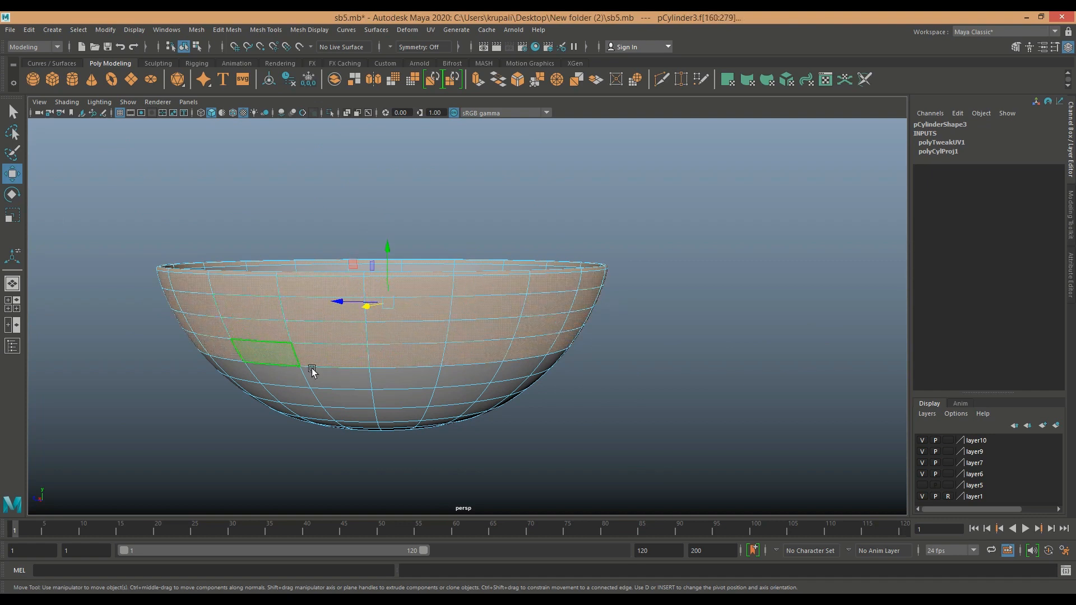
{"action": "left_click", "coordinate": [319, 377], "text": "shift"}
{"action": "double_click", "coordinate": [293, 377], "text": "shift"}
{"action": "left_click", "coordinate": [362, 401], "text": "shift"}
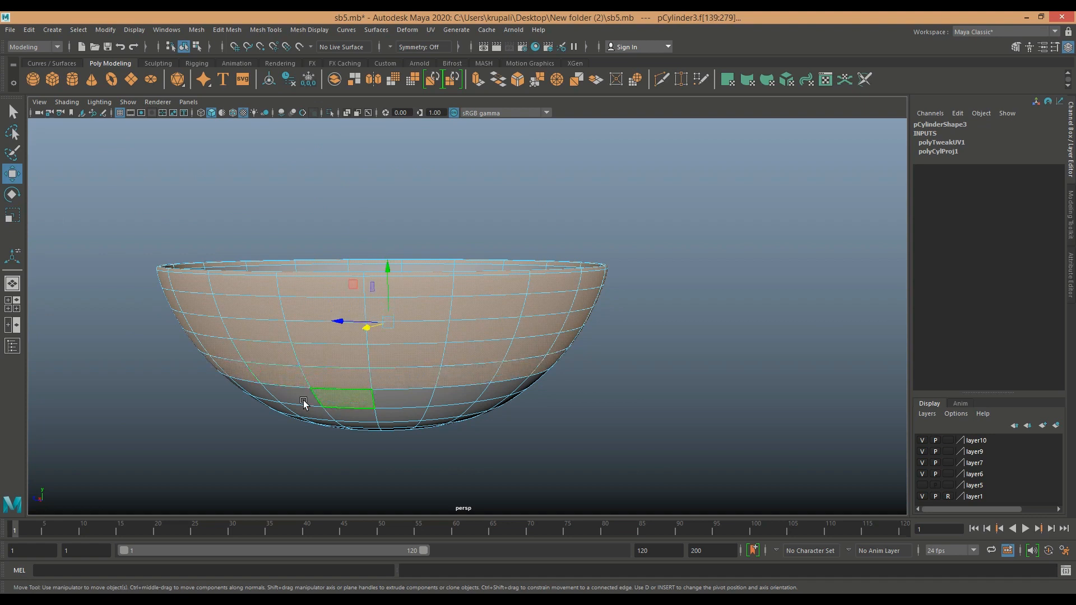
{"action": "double_click", "coordinate": [305, 402], "text": "shift"}
Add the remaining outer-wall face loops down to the circular cap on the bowl's underside.
{"action": "left_click_drag", "start_coordinate": [598, 466], "coordinate": [600, 442], "text": "alt"}
{"action": "left_click", "coordinate": [335, 424], "text": "shift"}
{"action": "left_click", "coordinate": [313, 421], "text": "shift"}
{"action": "double_click", "coordinate": [320, 445], "text": "shift"}
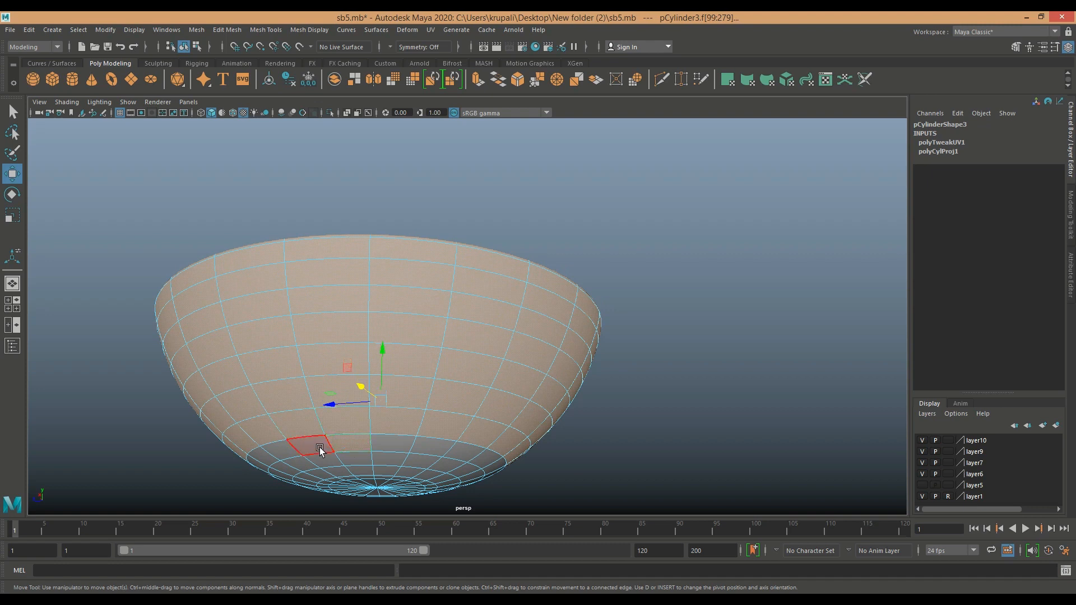
{"action": "double_click", "coordinate": [336, 461], "text": "shift"}
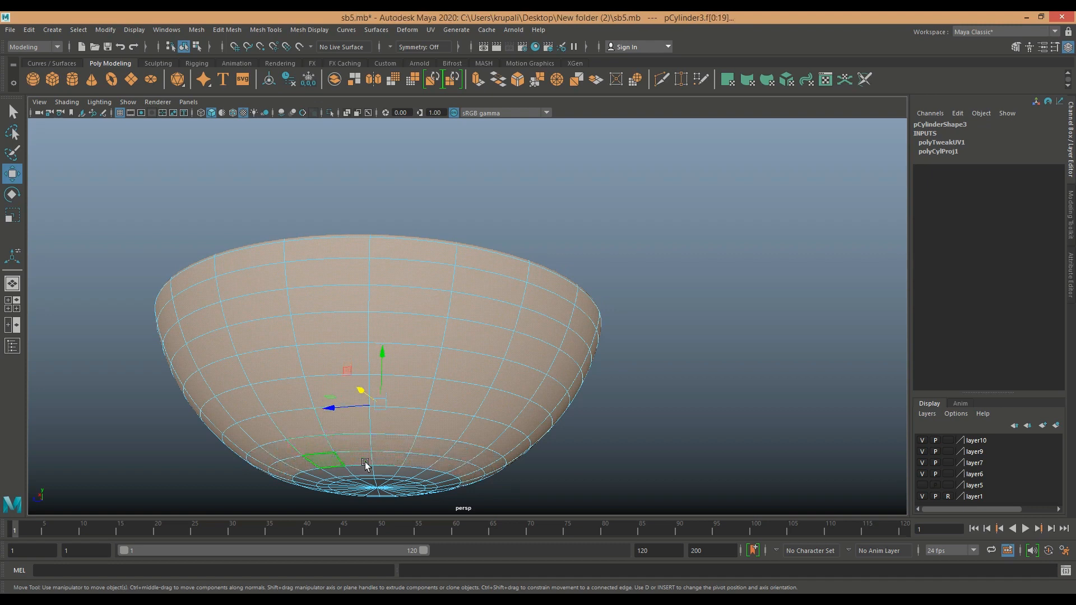
{"action": "left_click_drag", "start_coordinate": [648, 497], "coordinate": [665, 444], "text": "alt"}
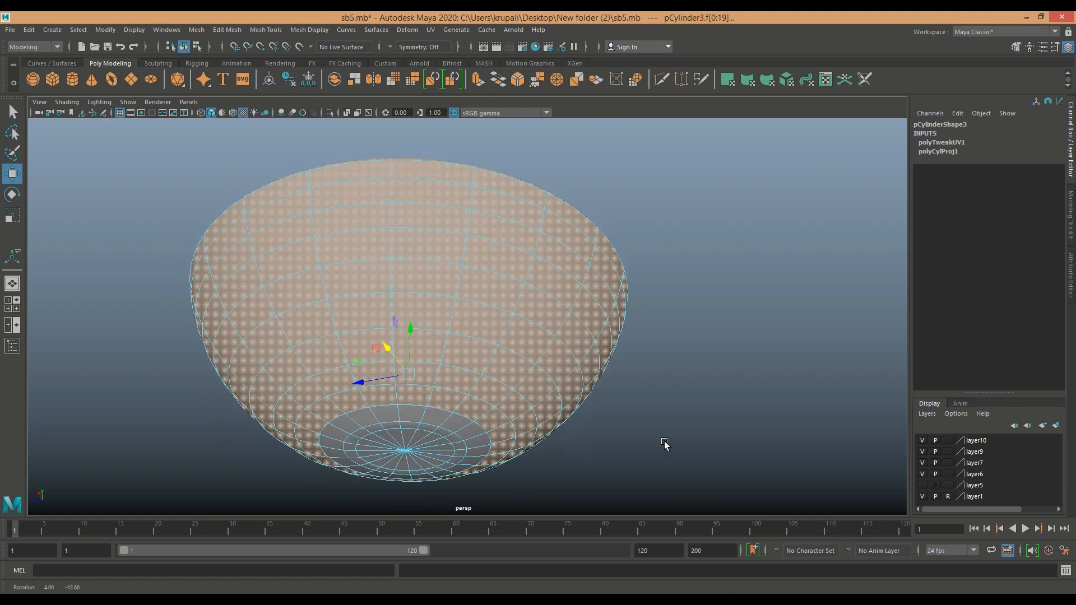
{"action": "left_click", "coordinate": [424, 418], "text": "shift"}
{"action": "double_click", "coordinate": [411, 419], "text": "shift"}
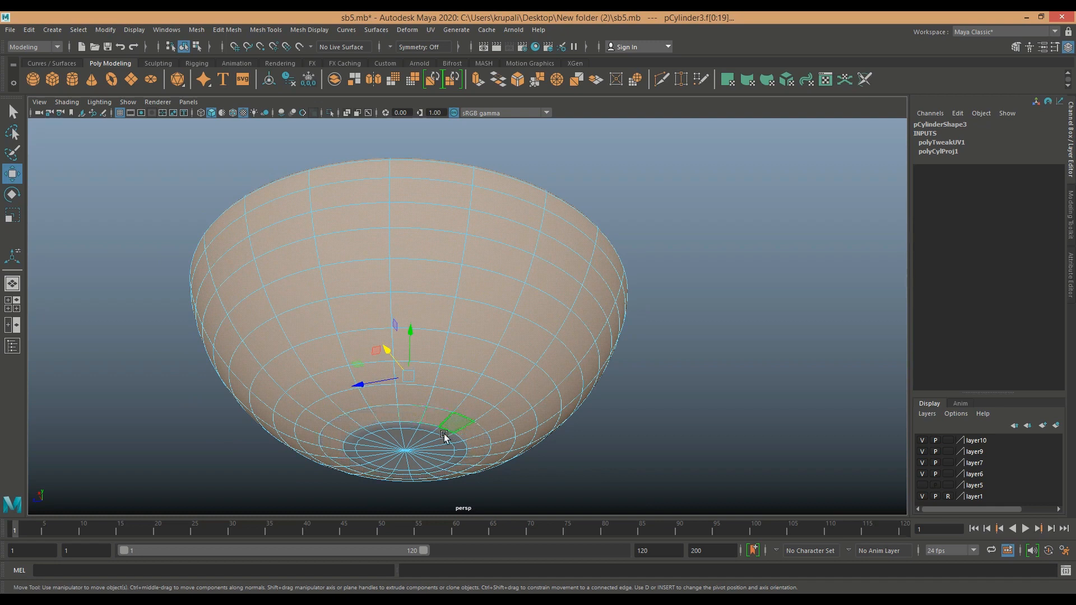
{"action": "double_click", "coordinate": [430, 428], "text": "shift"}
Add all the triangular faces of the bowl's outer base cap to the selection.
{"action": "middle_click_drag", "start_coordinate": [648, 485], "coordinate": [658, 408], "text": "alt"}
{"action": "scroll", "coordinate": [655, 466], "scroll_direction": "up", "scroll_amount": 5}
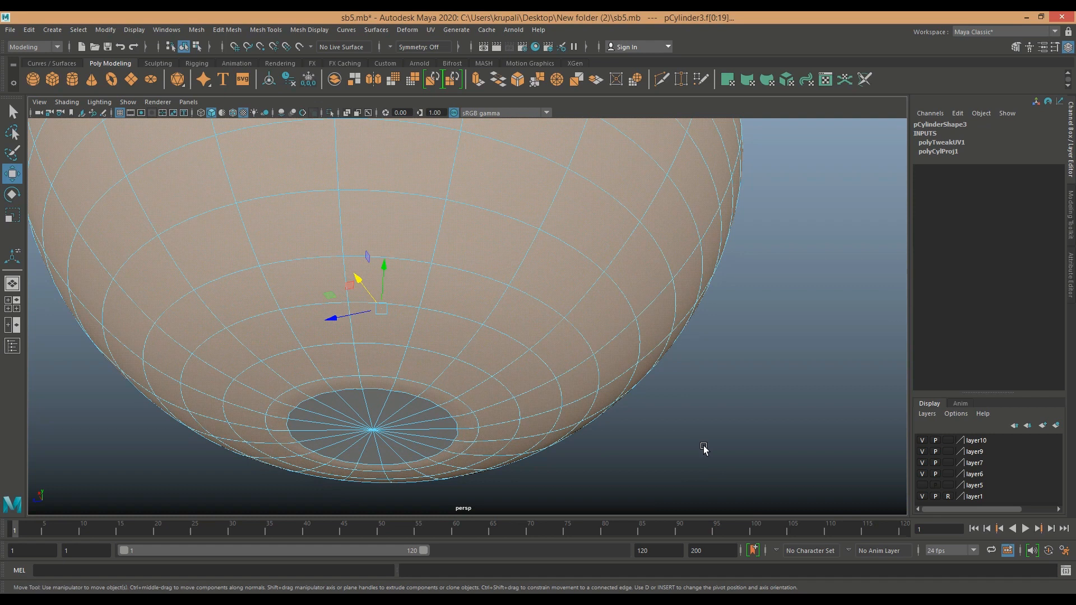
{"action": "left_click_drag", "start_coordinate": [712, 452], "coordinate": [720, 430], "text": "alt"}
{"action": "middle_click_drag", "start_coordinate": [792, 385], "coordinate": [804, 311], "text": "alt"}
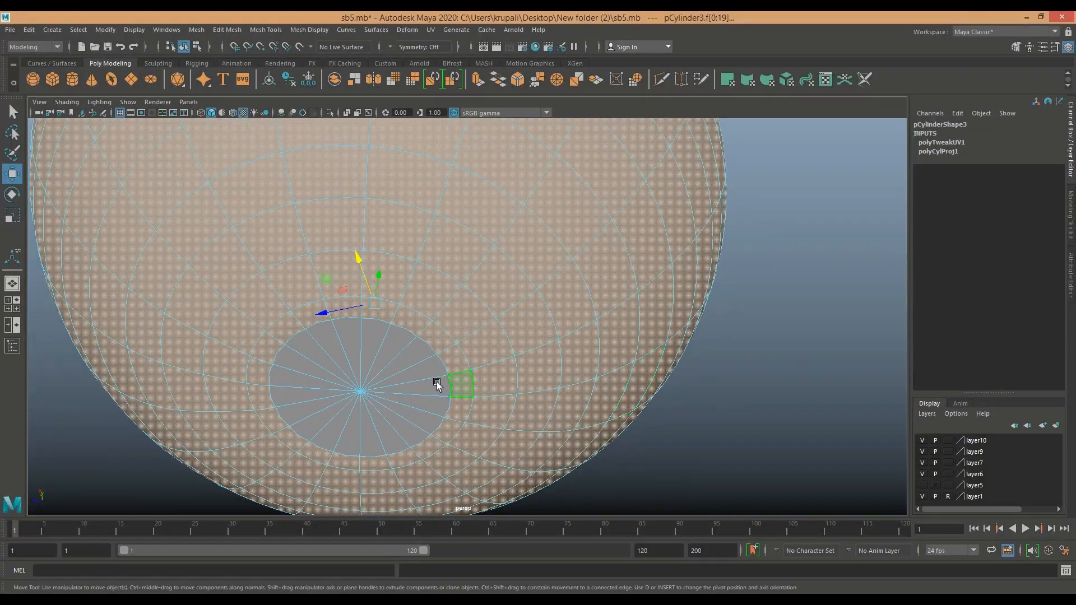
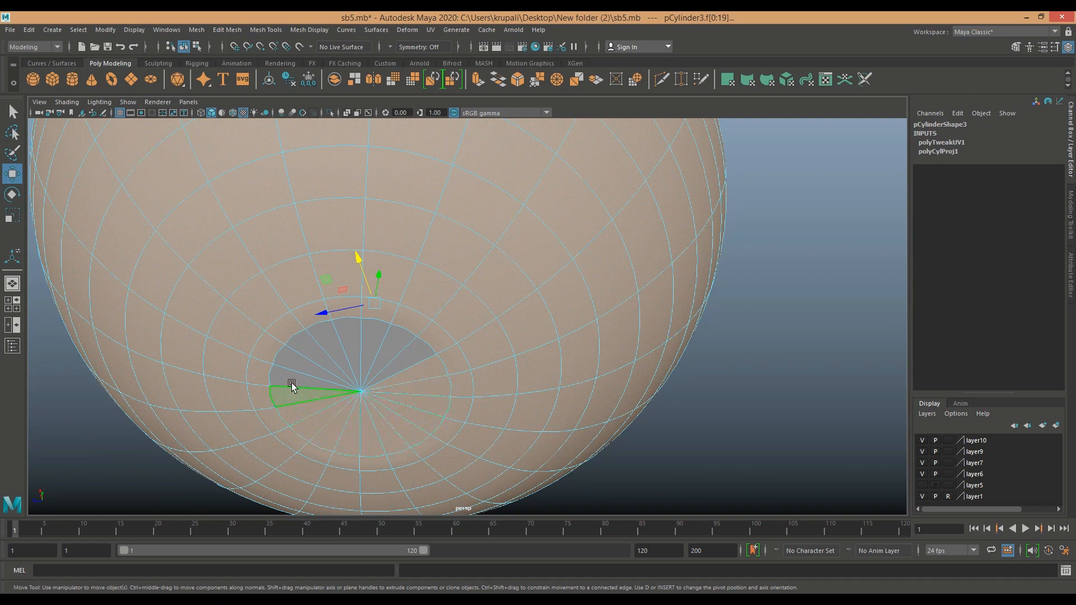
{"action": "left_click", "coordinate": [315, 344], "text": "shift"}
{"action": "left_click", "coordinate": [327, 339], "text": "shift"}
{"action": "left_click", "coordinate": [354, 337], "text": "shift"}
{"action": "left_click", "coordinate": [373, 339], "text": "shift"}
{"action": "left_click", "coordinate": [394, 344], "text": "shift"}
{"action": "left_click", "coordinate": [412, 354], "text": "shift"}
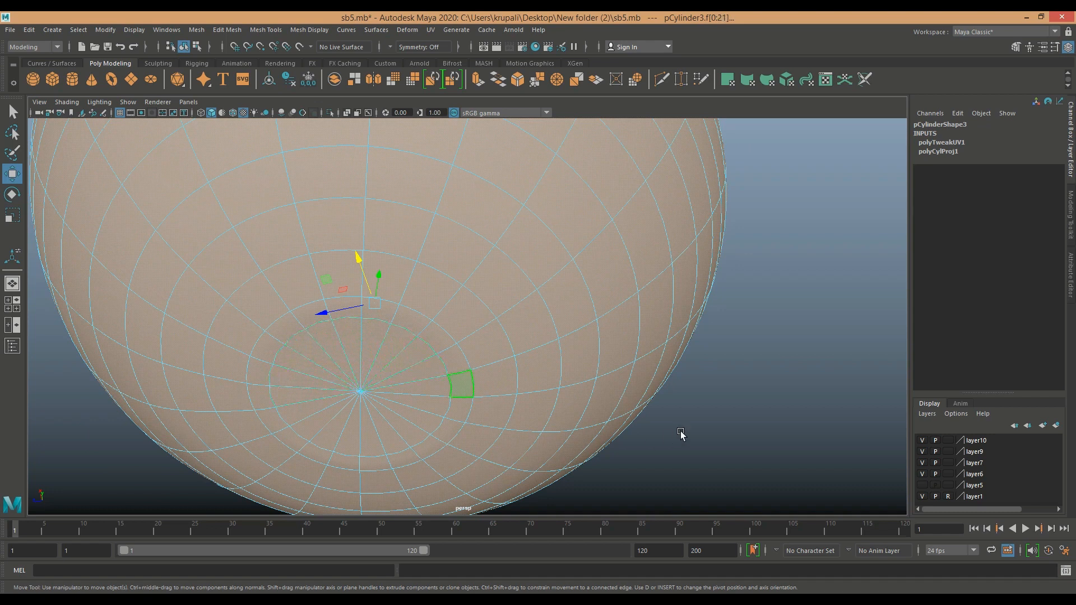
Apply a cylindrical UV projection to the selected outer faces and widen its horizontal sweep around the bowl.
{"action": "scroll", "coordinate": [682, 433], "scroll_direction": "down", "scroll_amount": 8}
{"action": "left_click_drag", "start_coordinate": [673, 435], "coordinate": [661, 507], "text": "alt"}
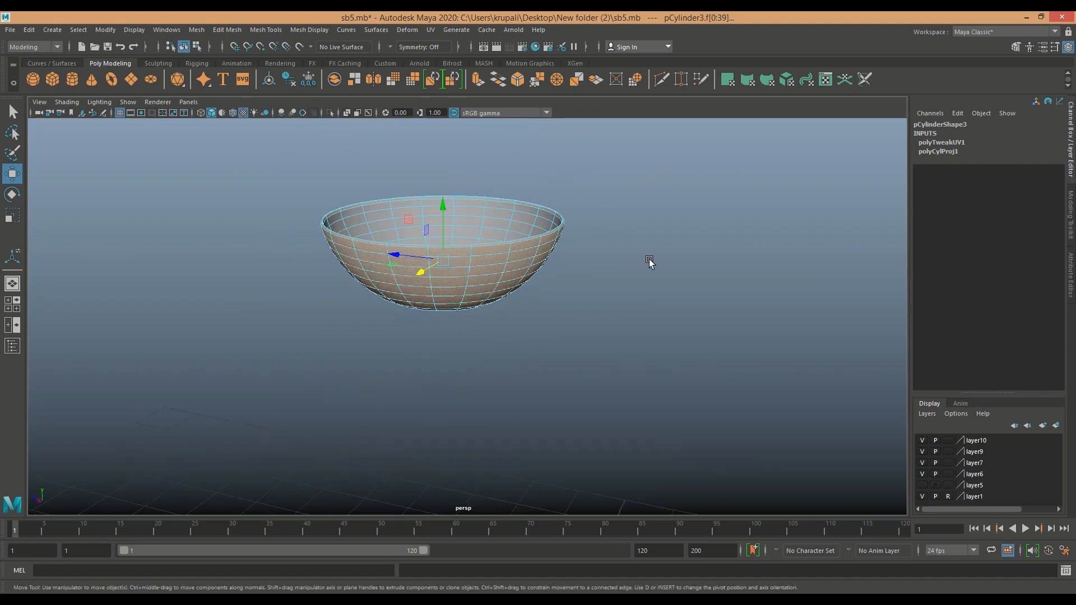
{"action": "left_click", "coordinate": [431, 29]}
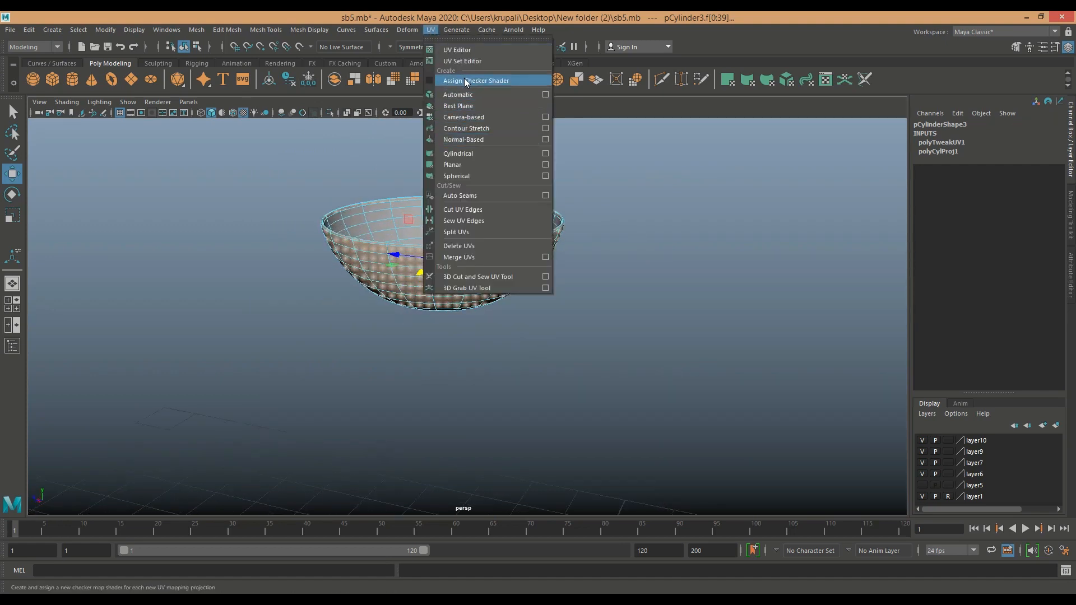
{"action": "left_click", "coordinate": [470, 154]}
{"action": "left_click_drag", "start_coordinate": [388, 297], "coordinate": [657, 274]}
Open the UV Editor maximized with the UV Toolkit and move the outer-face UV shell beside the inner-face shell, outside the 0-1 tile.
{"action": "left_click", "coordinate": [430, 30]}
{"action": "left_click", "coordinate": [472, 48]}
{"action": "left_click_drag", "start_coordinate": [603, 156], "coordinate": [411, 134]}
{"action": "left_click", "coordinate": [658, 130]}
{"action": "scroll", "coordinate": [502, 312], "scroll_direction": "down", "scroll_amount": 5}
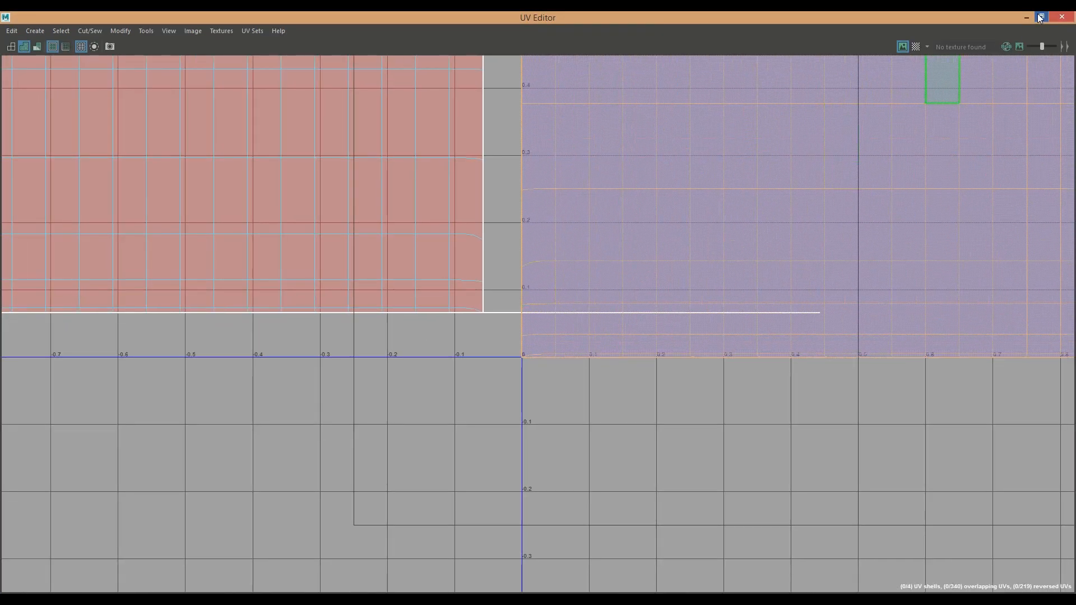
{"action": "left_click", "coordinate": [1039, 17]}
{"action": "left_click_drag", "start_coordinate": [900, 131], "coordinate": [688, 160]}
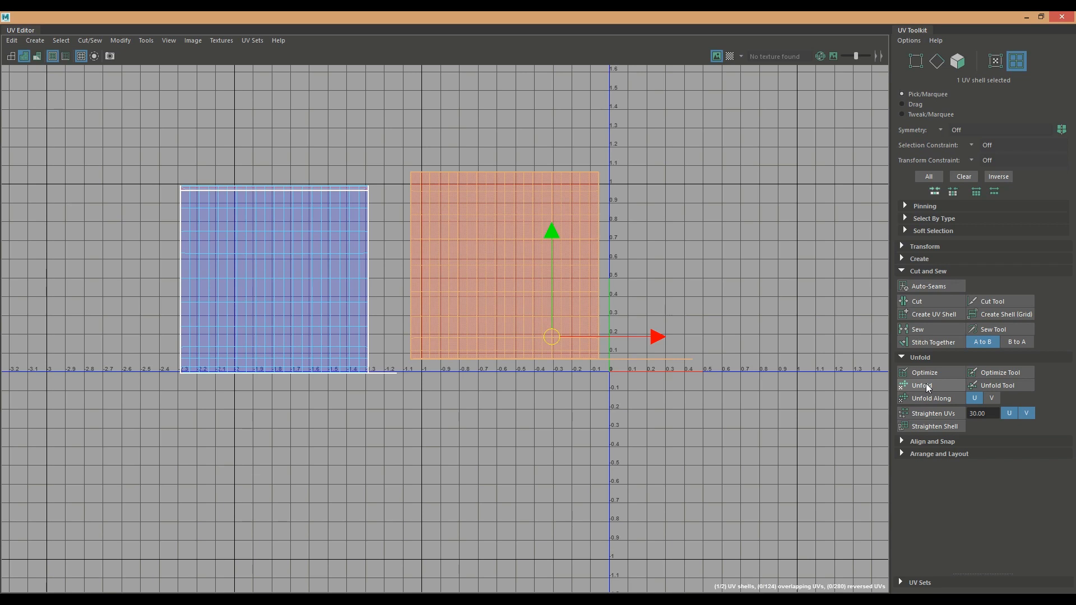
Unfold both bowl UV shells with the unfold constraint set to Horizontal, and select the inner-face shell.
{"action": "left_click", "coordinate": [926, 384], "text": "shift"}
{"action": "left_click", "coordinate": [736, 321]}
{"action": "left_click", "coordinate": [782, 344]}
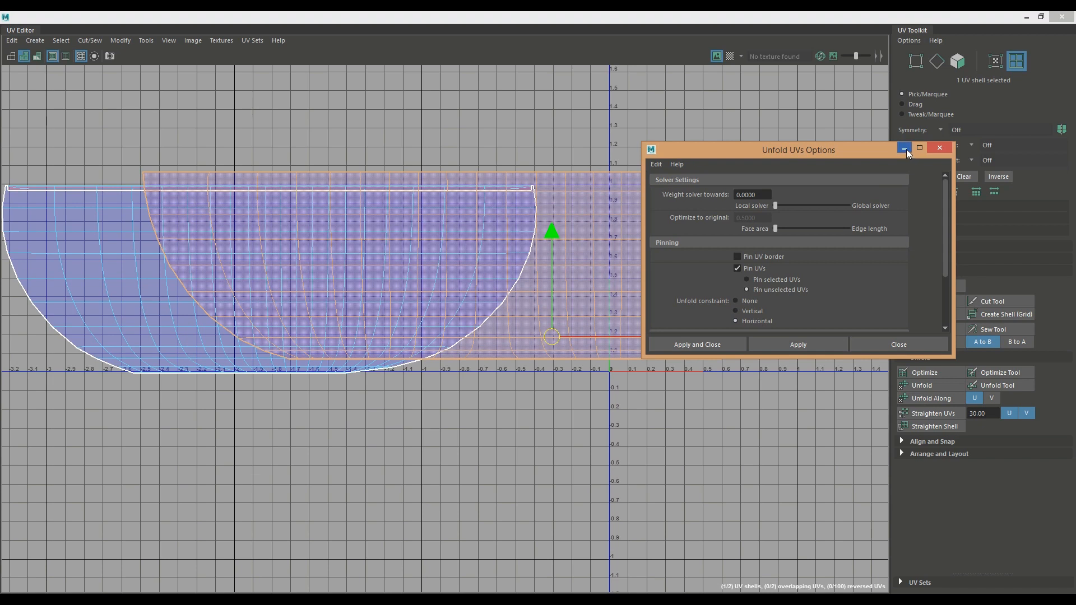
{"action": "left_click", "coordinate": [938, 148]}
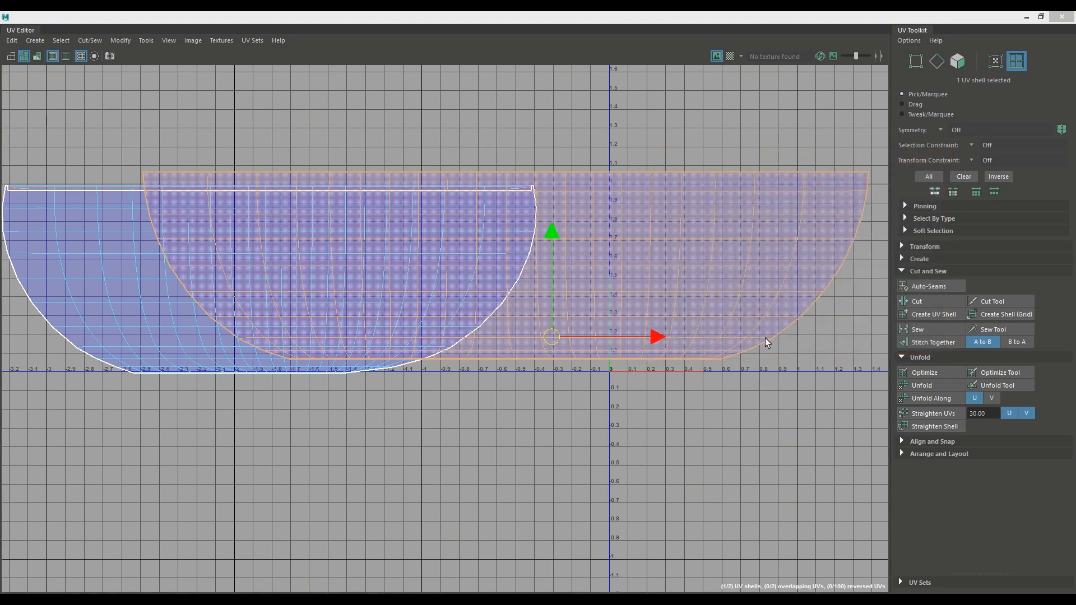
{"action": "left_click", "coordinate": [634, 324]}
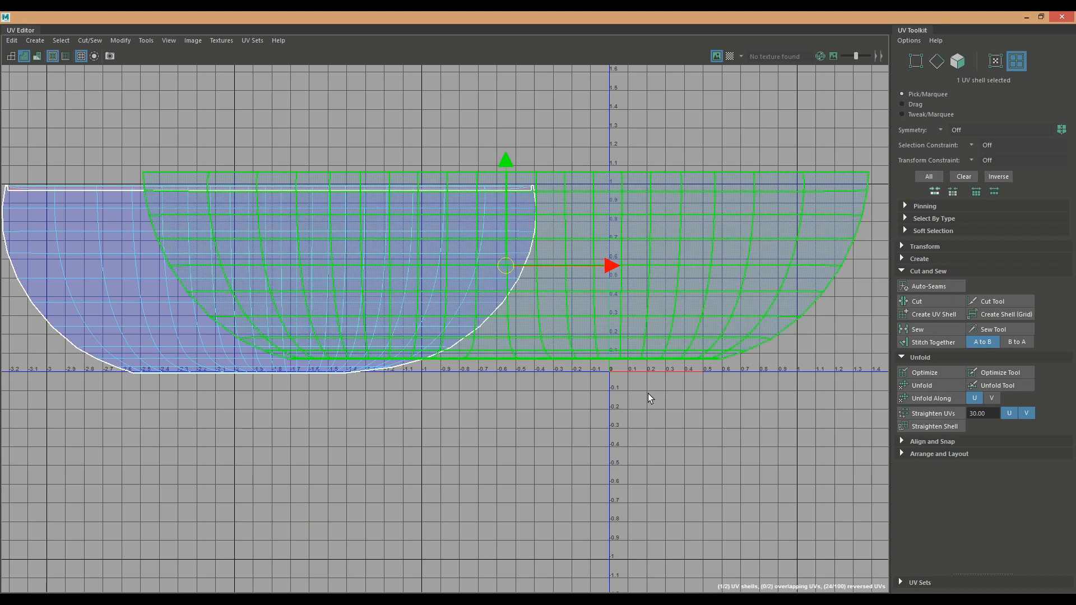
Scale the inner-face UV shell down uniformly and narrow it horizontally.
{"action": "scroll", "coordinate": [648, 392], "scroll_direction": "down", "scroll_amount": 2}
{"action": "key", "text": "r"}
{"action": "left_click_drag", "start_coordinate": [532, 297], "coordinate": [455, 307]}
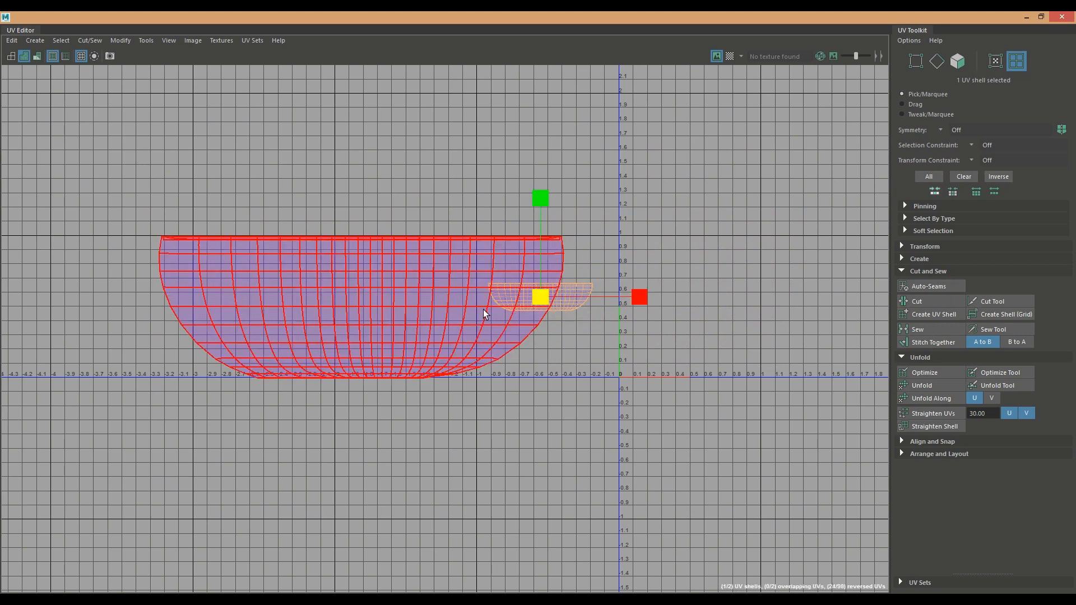
{"action": "left_click_drag", "start_coordinate": [639, 296], "coordinate": [600, 296]}
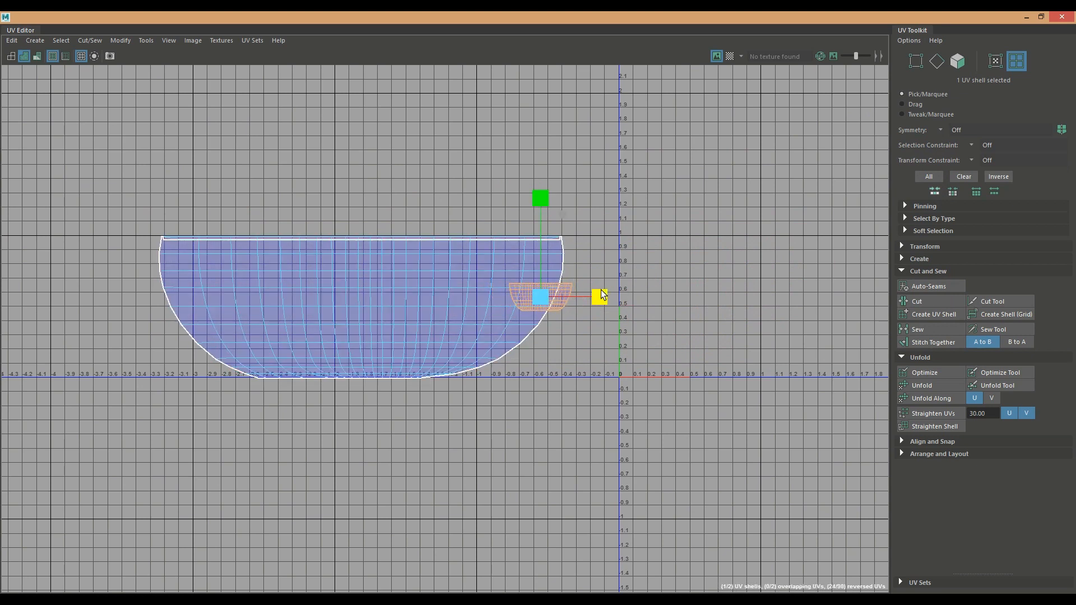
Restore the UV Editor to a floating window and move the inner-face shell into the upper part of the 0-1 tile.
{"action": "key", "text": "w"}
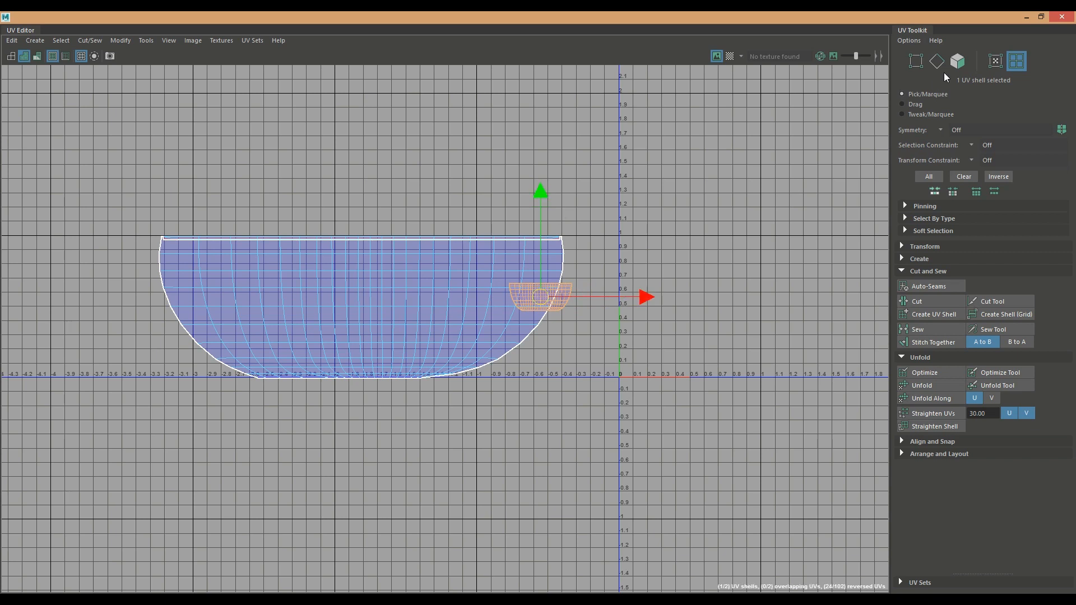
{"action": "left_click", "coordinate": [1041, 17]}
{"action": "left_click_drag", "start_coordinate": [540, 139], "coordinate": [664, 171]}
{"action": "scroll", "coordinate": [717, 505], "scroll_direction": "up", "scroll_amount": 5}
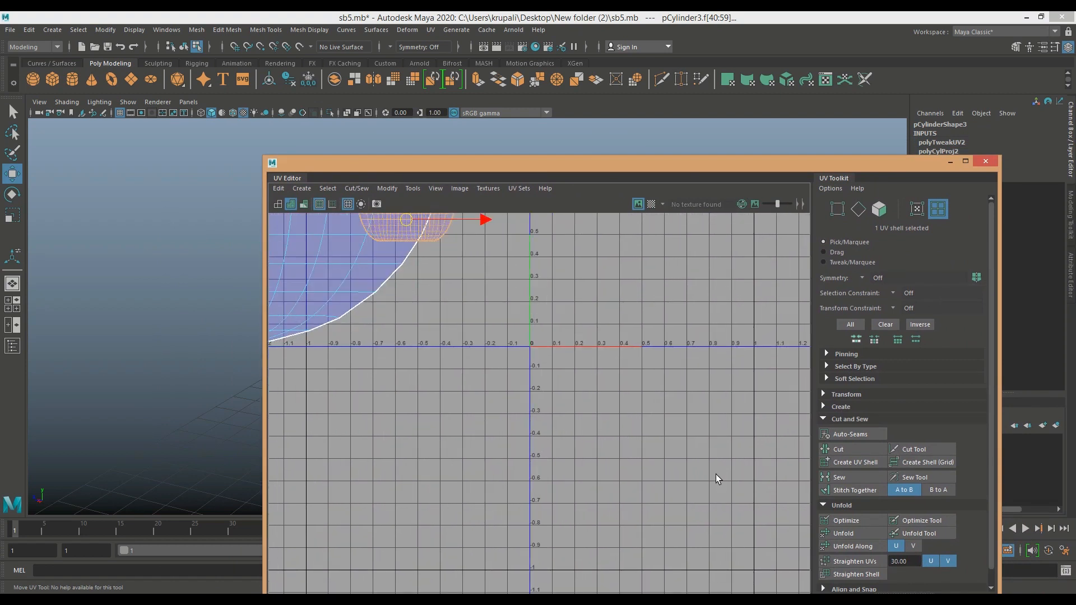
{"action": "middle_click_drag", "start_coordinate": [715, 474], "coordinate": [783, 604], "text": "alt"}
{"action": "left_click_drag", "start_coordinate": [477, 362], "coordinate": [745, 354]}
Select the large outer-face UV shell and maximize the UV Editor with the shell in view.
{"action": "key", "text": "r"}
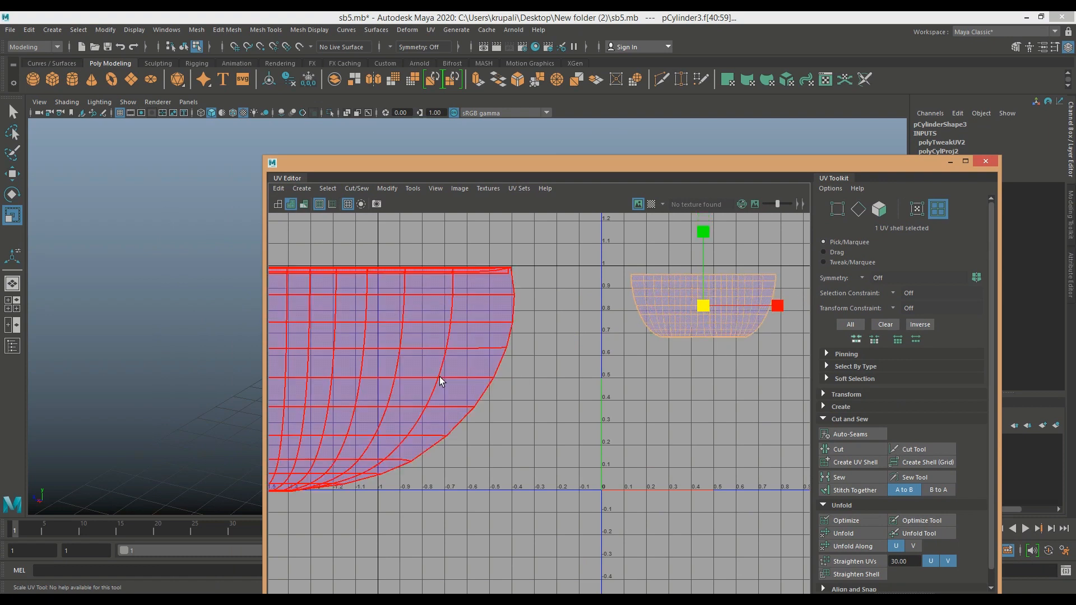
{"action": "scroll", "coordinate": [425, 381], "scroll_direction": "down", "scroll_amount": 1}
{"action": "left_click", "coordinate": [421, 355]}
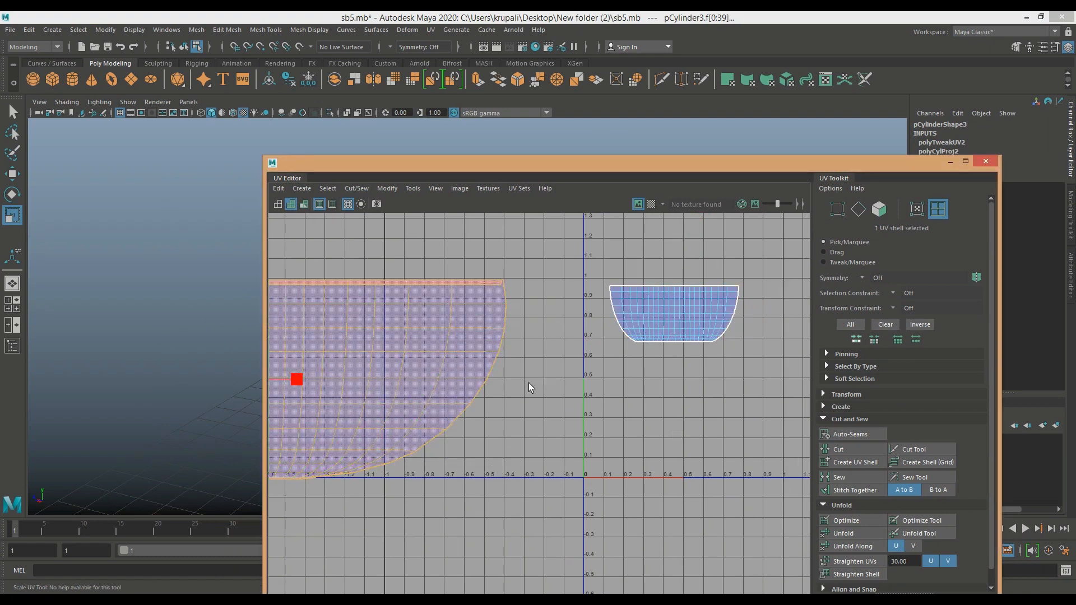
{"action": "scroll", "coordinate": [528, 382], "scroll_direction": "down", "scroll_amount": 1}
{"action": "left_click_drag", "start_coordinate": [610, 175], "coordinate": [780, 192]}
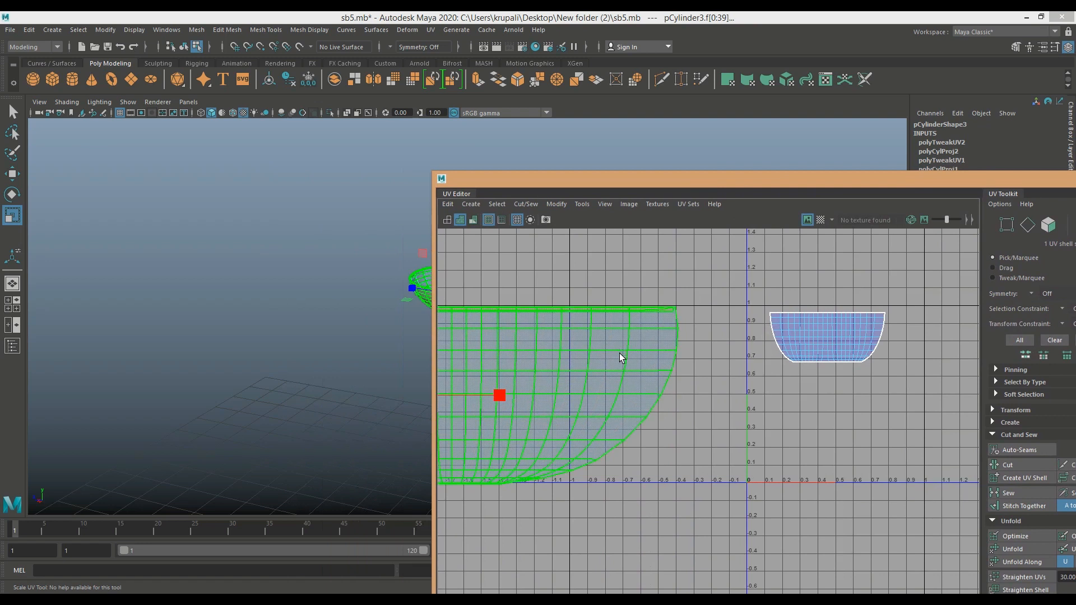
{"action": "middle_click_drag", "start_coordinate": [756, 314], "coordinate": [515, 306], "text": "alt"}
{"action": "middle_click_drag", "start_coordinate": [583, 389], "coordinate": [956, 419], "text": "alt"}
{"action": "middle_click_drag", "start_coordinate": [618, 385], "coordinate": [826, 378], "text": "alt"}
{"action": "left_click_drag", "start_coordinate": [741, 180], "coordinate": [645, 180]}
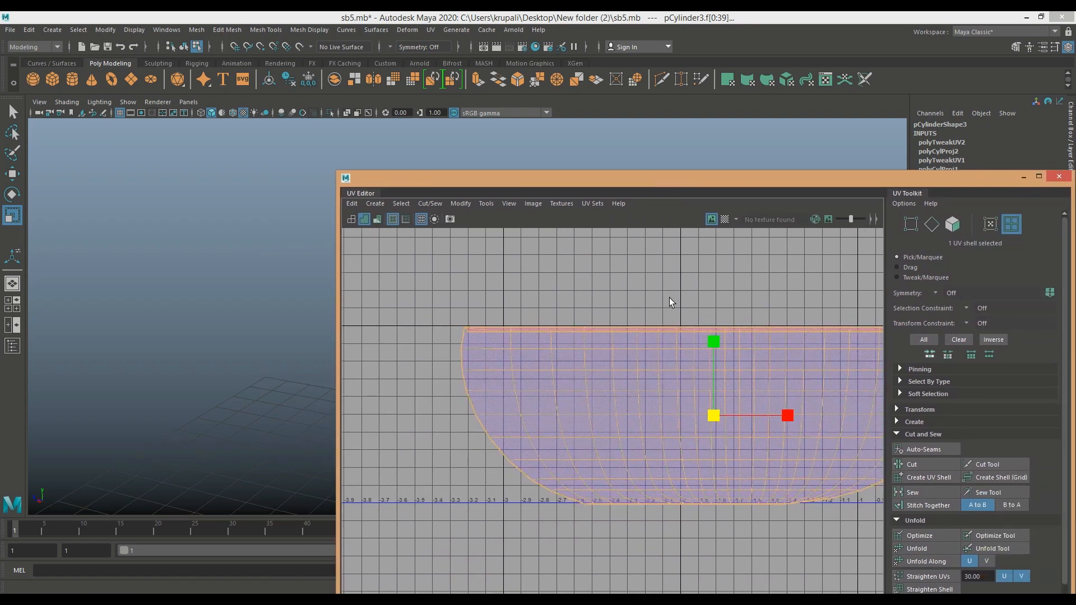
{"action": "left_click", "coordinate": [1037, 177]}
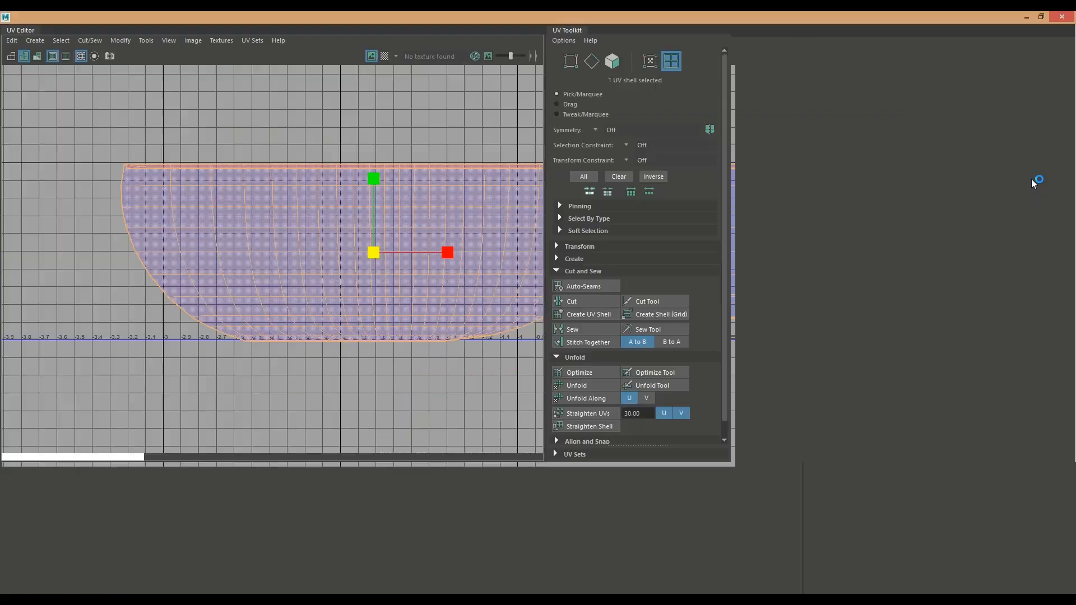
{"action": "middle_click_drag", "start_coordinate": [452, 286], "coordinate": [233, 317], "text": "alt"}
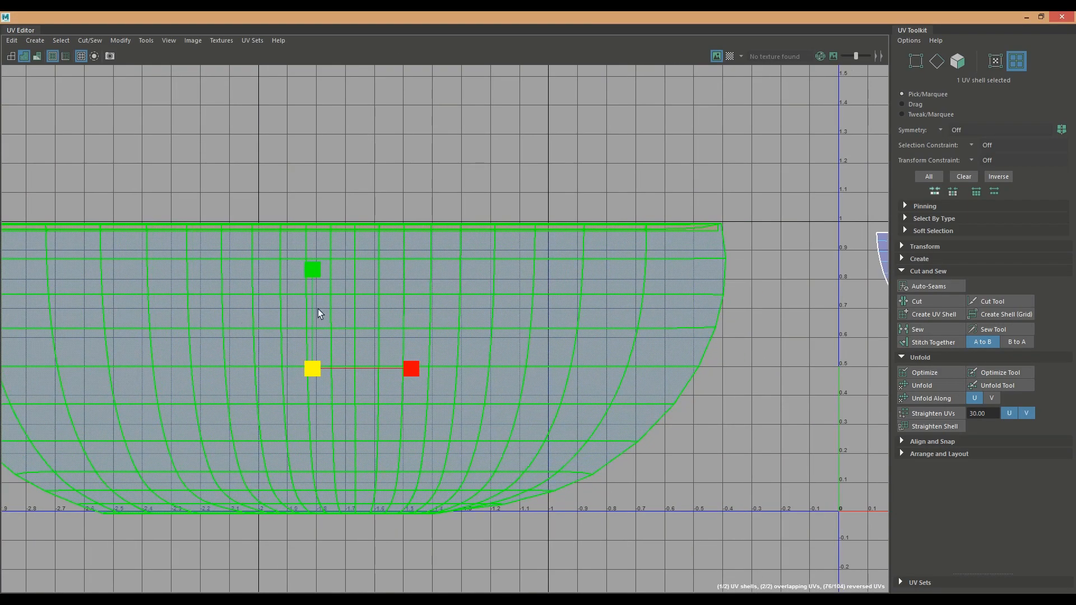
Switch to UV selection and select the UV at the inner rim line's end on the outer-face shell.
{"action": "right_click", "coordinate": [494, 243]}
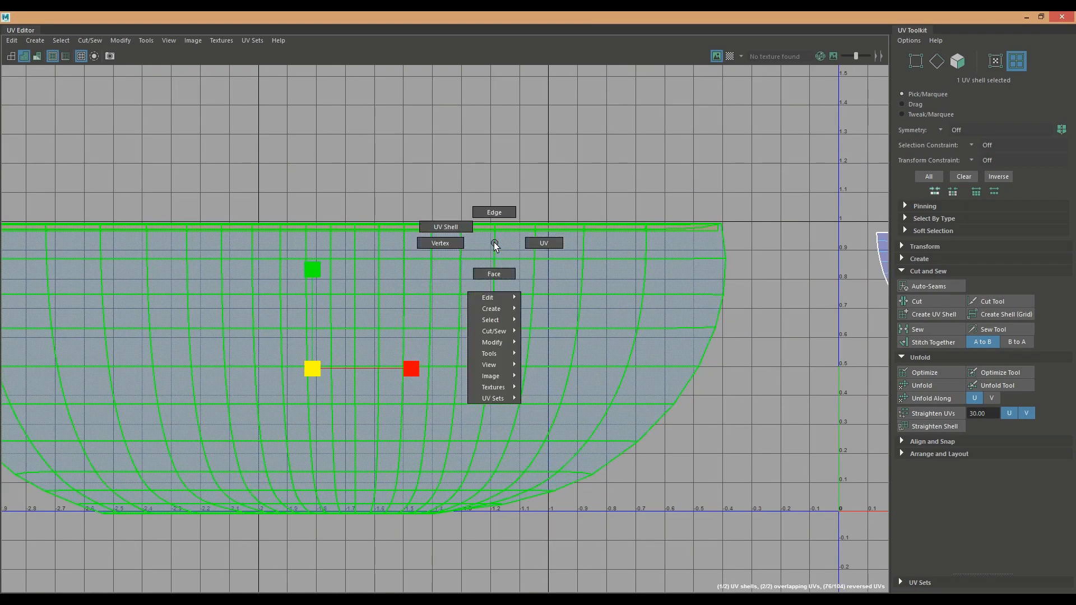
{"action": "left_click", "coordinate": [455, 226]}
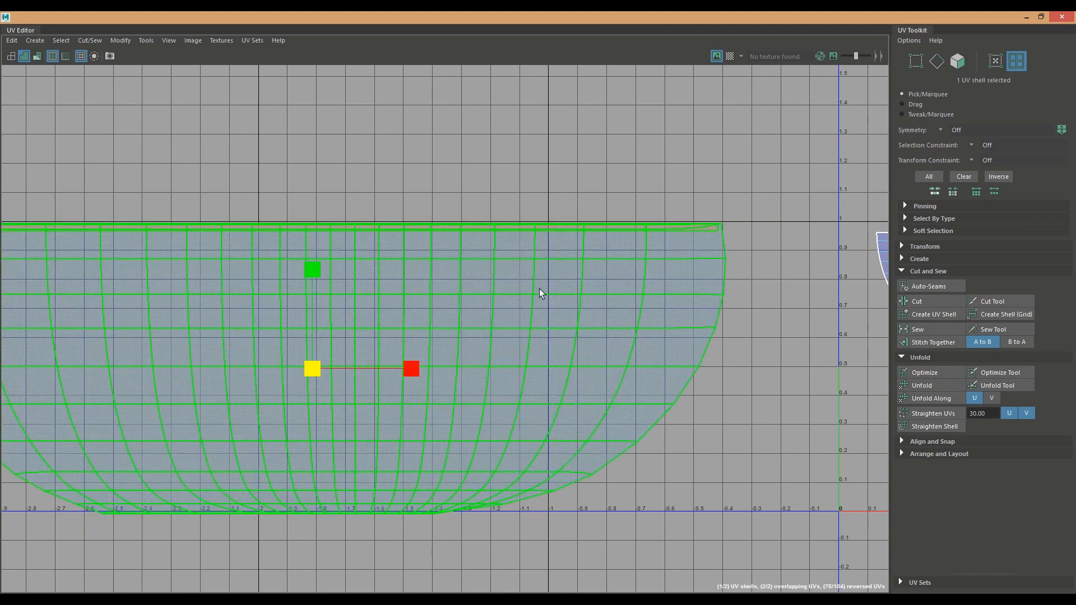
{"action": "right_click", "coordinate": [543, 321]}
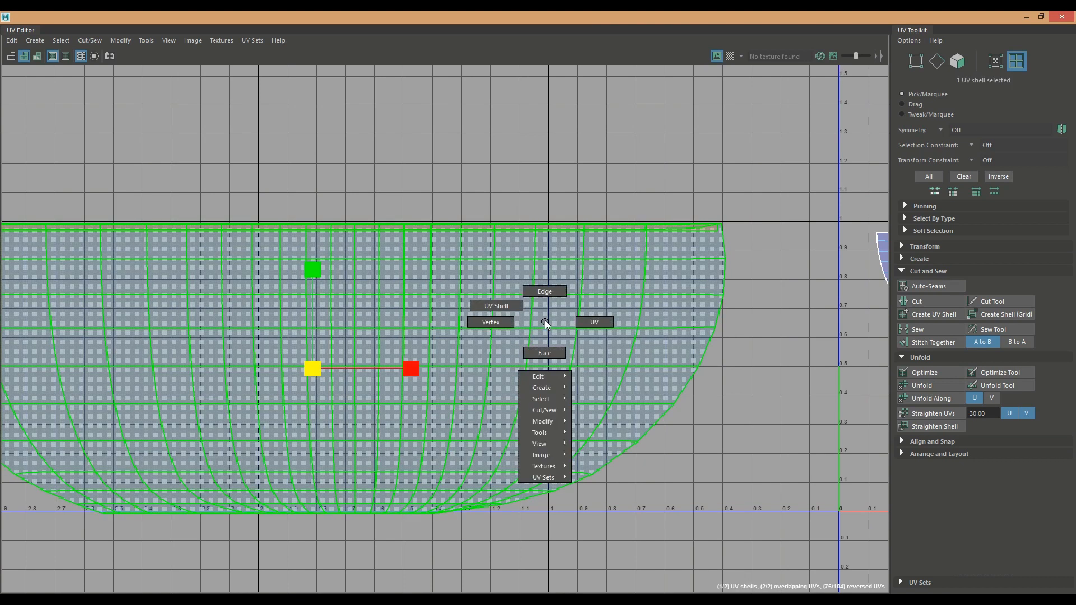
{"action": "scroll", "coordinate": [607, 339], "scroll_direction": "down", "scroll_amount": 2}
{"action": "scroll", "coordinate": [661, 314], "scroll_direction": "up", "scroll_amount": 1}
{"action": "scroll", "coordinate": [700, 323], "scroll_direction": "down", "scroll_amount": 3}
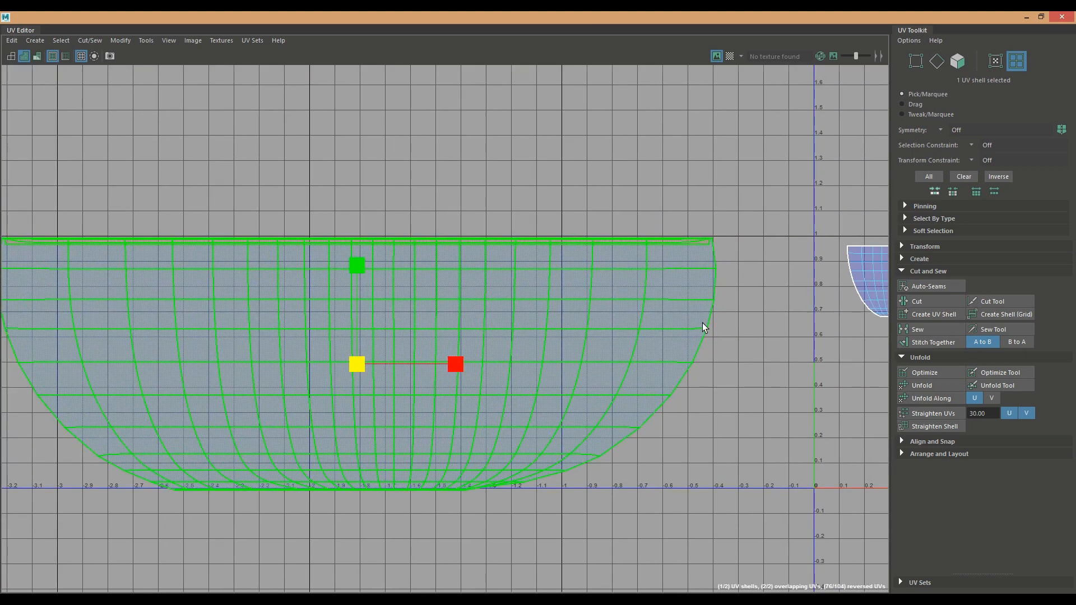
{"action": "scroll", "coordinate": [169, 274], "scroll_direction": "up", "scroll_amount": 4}
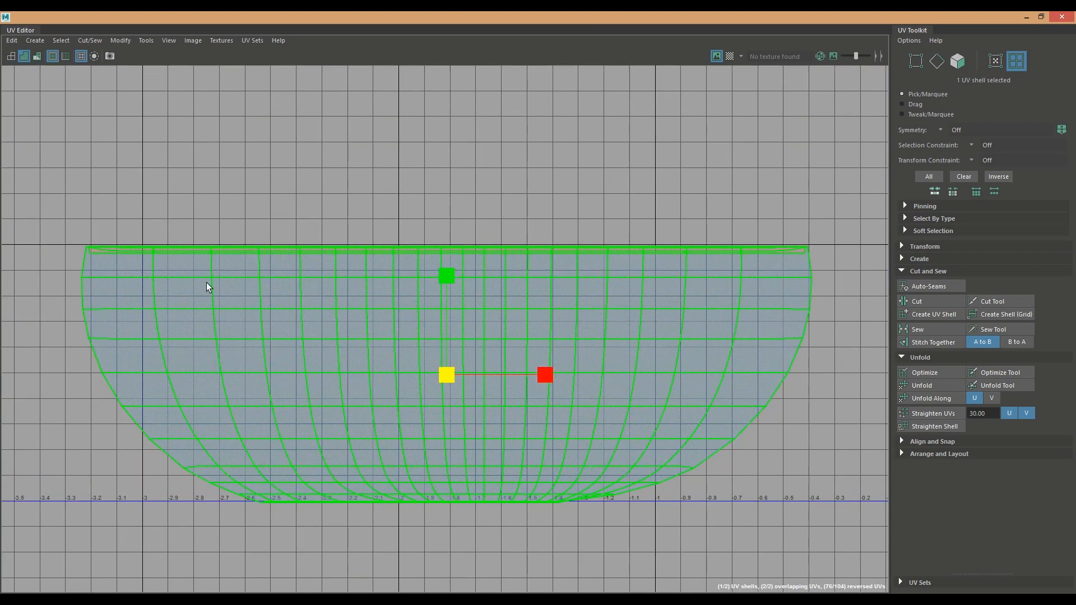
{"action": "right_click_drag", "start_coordinate": [199, 272], "coordinate": [254, 273]}
{"action": "left_click", "coordinate": [165, 270]}
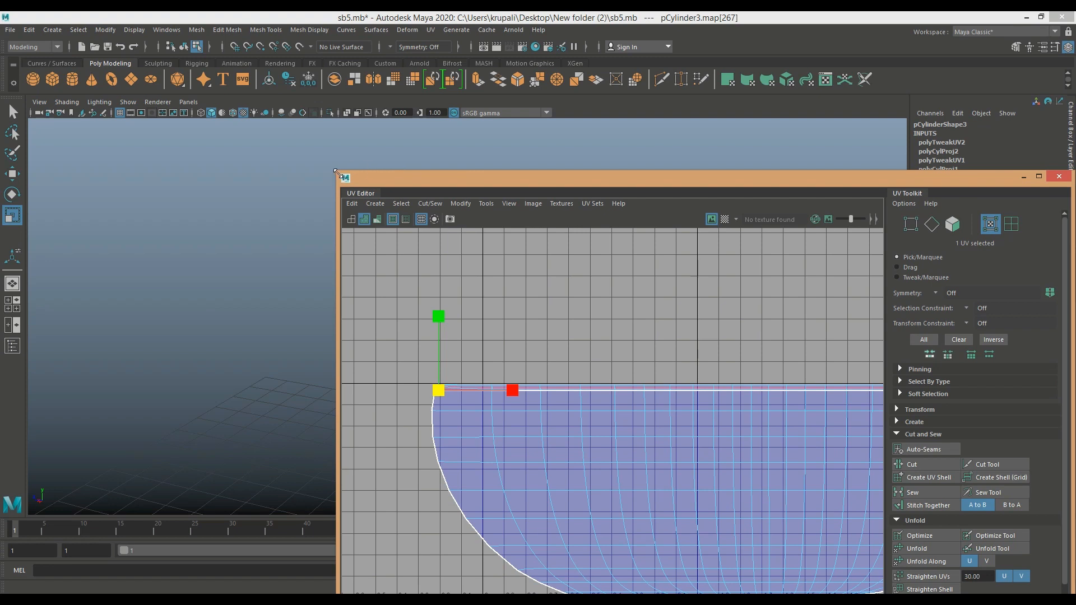
Shrink the UV Editor to expose the bowl and add the UVs along the first half of its inner rim edge to the selection.
{"action": "left_click_drag", "start_coordinate": [335, 171], "coordinate": [726, 233]}
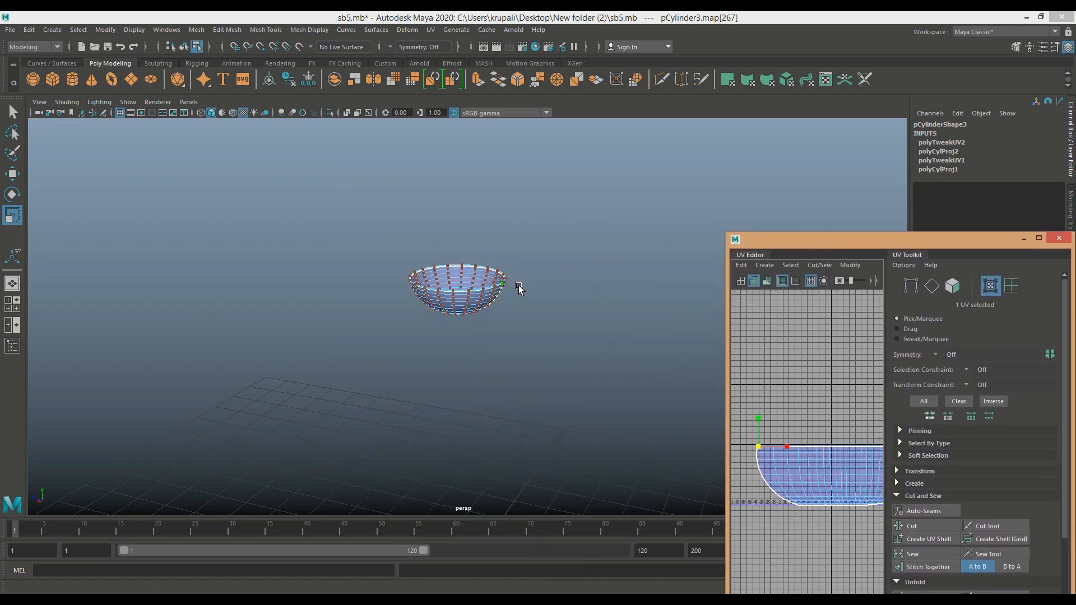
{"action": "key", "text": "f"}
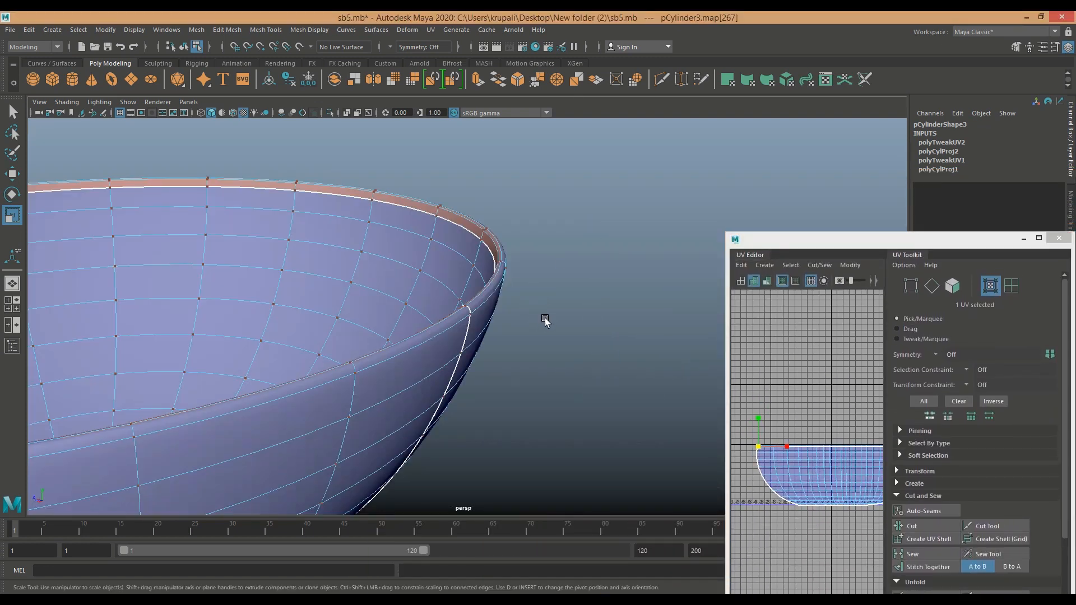
{"action": "left_click_drag", "start_coordinate": [499, 331], "coordinate": [470, 302], "text": "alt"}
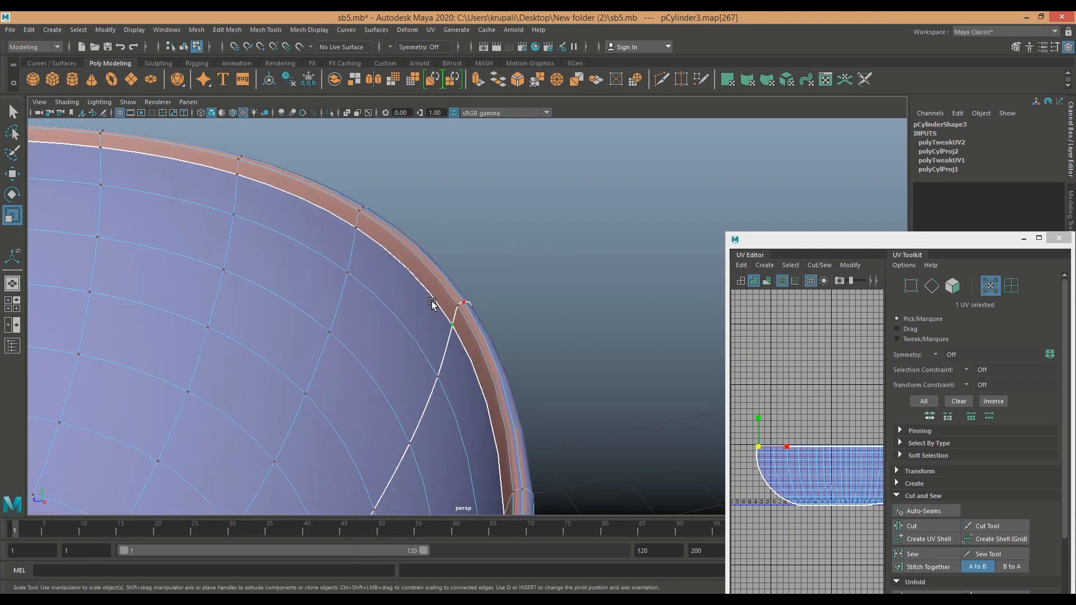
{"action": "left_click", "coordinate": [355, 227], "text": "shift"}
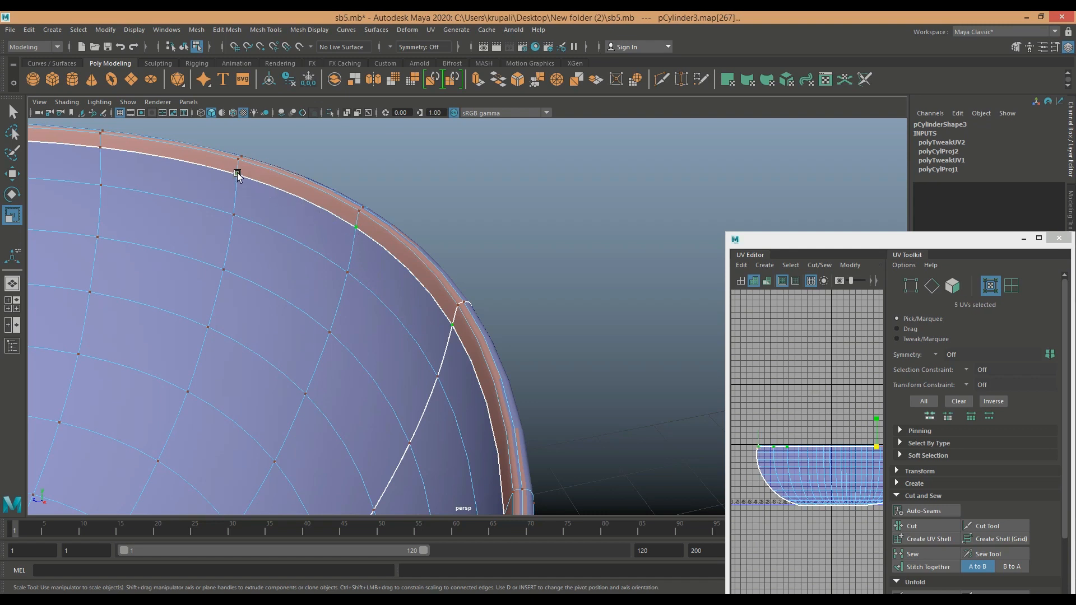
{"action": "left_click_drag", "start_coordinate": [580, 280], "coordinate": [675, 230], "text": "alt"}
{"action": "left_click", "coordinate": [395, 183], "text": "shift"}
{"action": "left_click", "coordinate": [317, 176], "text": "shift"}
{"action": "left_click", "coordinate": [239, 179], "text": "shift"}
{"action": "left_click", "coordinate": [155, 193], "text": "shift"}
{"action": "left_click_drag", "start_coordinate": [274, 258], "coordinate": [375, 180], "text": "alt"}
{"action": "left_click", "coordinate": [287, 196], "text": "shift"}
{"action": "mouse_move", "coordinate": [428, 242]}
{"action": "left_mouse_down", "text": "alt"}
{"action": "mouse_move", "coordinate": [314, 266]}
{"action": "mouse_move", "coordinate": [300, 258]}
{"action": "mouse_move", "coordinate": [425, 228]}
{"action": "left_mouse_up", "text": "alt"}
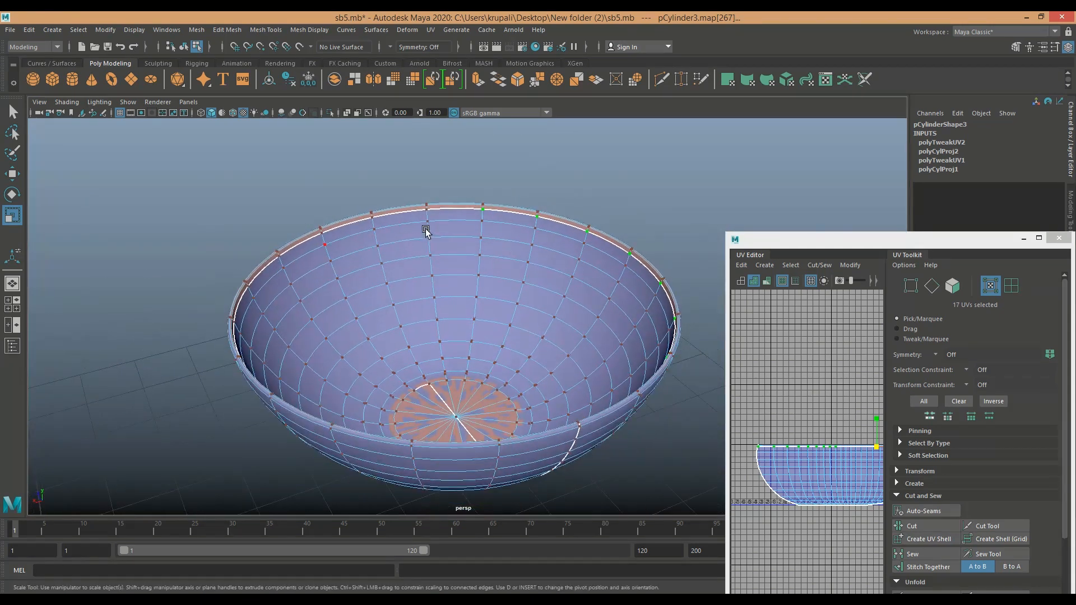
{"action": "left_click", "coordinate": [368, 216], "text": "shift"}
{"action": "left_click_drag", "start_coordinate": [435, 270], "coordinate": [379, 269], "text": "alt"}
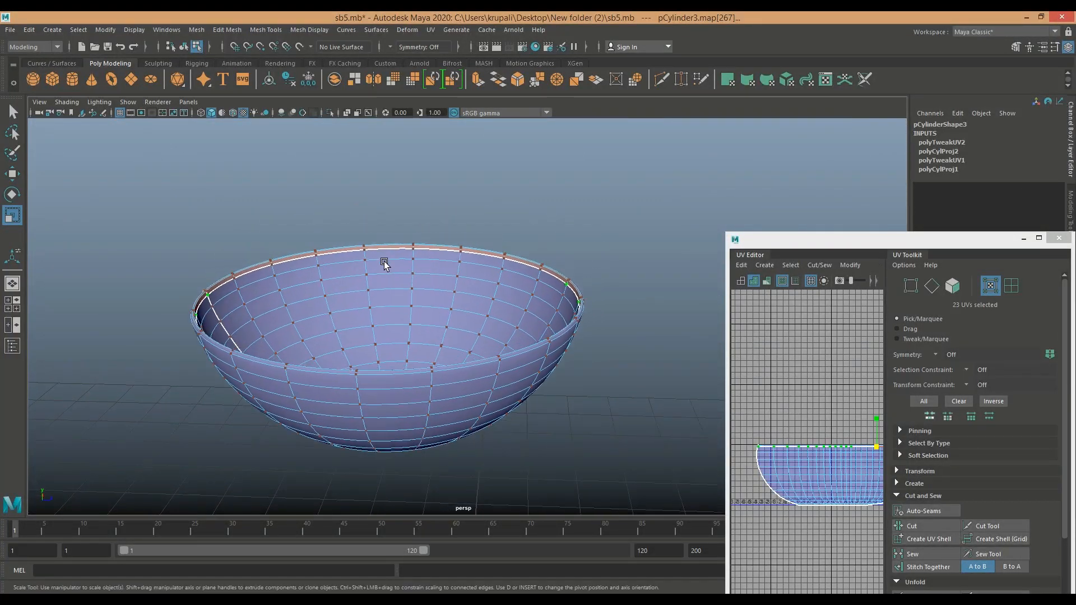
Add the remaining UVs around the bowl's inner rim edge to the selection and maximize the UV Editor.
{"action": "scroll", "coordinate": [382, 258], "scroll_direction": "up", "scroll_amount": 4}
{"action": "scroll", "coordinate": [339, 256], "scroll_direction": "down", "scroll_amount": 1}
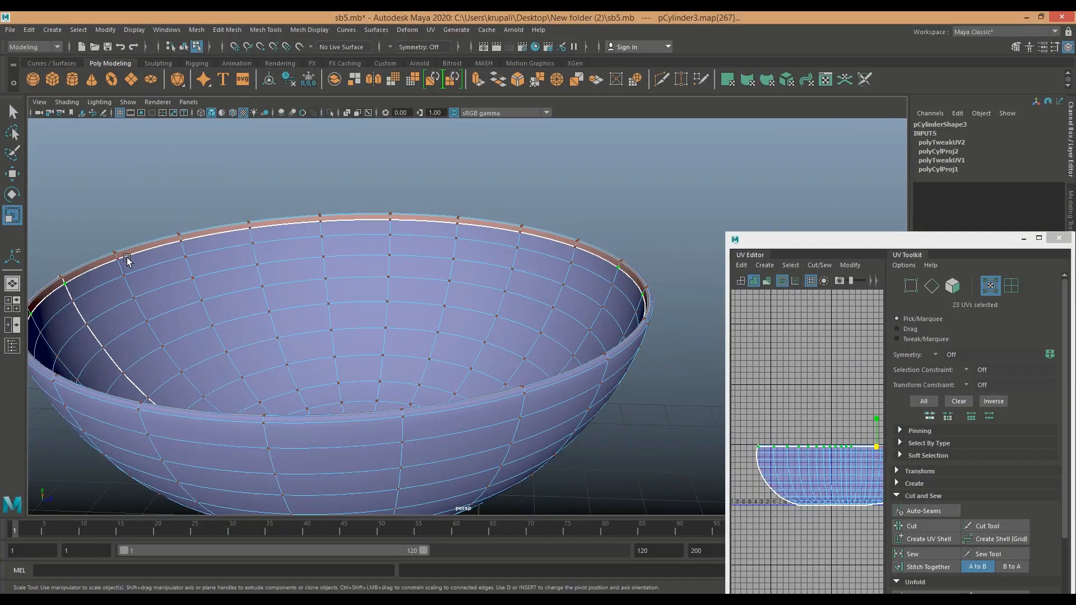
{"action": "left_click", "coordinate": [182, 242], "text": "shift"}
{"action": "left_click", "coordinate": [251, 230], "text": "shift"}
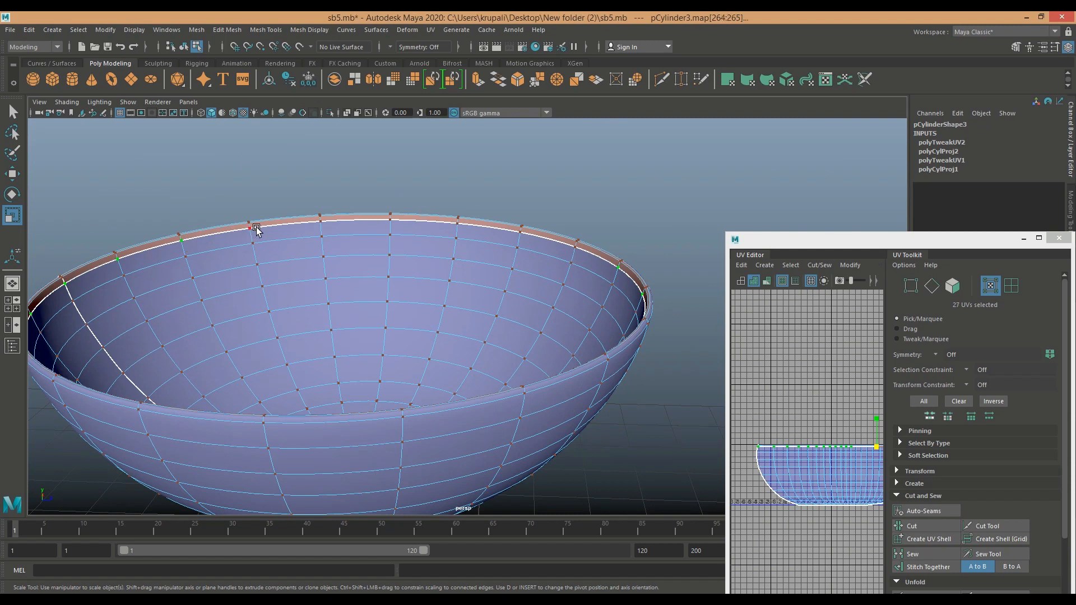
{"action": "left_click", "coordinate": [320, 221], "text": "shift"}
{"action": "left_click", "coordinate": [390, 219], "text": "shift"}
{"action": "left_click_drag", "start_coordinate": [533, 175], "coordinate": [578, 180], "text": "alt"}
{"action": "left_click", "coordinate": [328, 220], "text": "shift"}
{"action": "left_click", "coordinate": [402, 219], "text": "shift"}
{"action": "left_click", "coordinate": [469, 223], "text": "shift"}
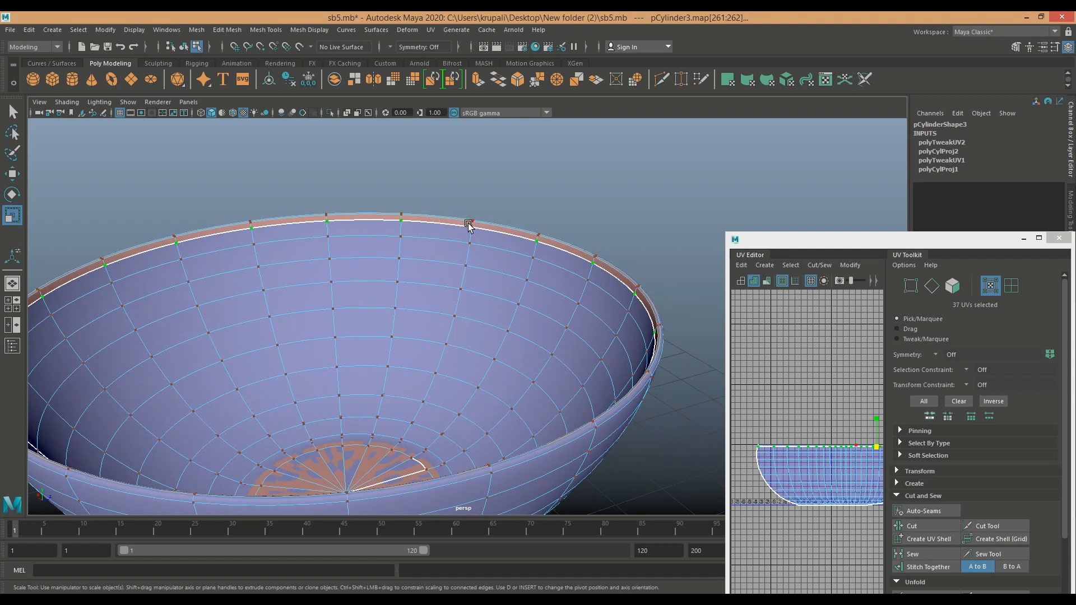
{"action": "left_click", "coordinate": [1038, 238]}
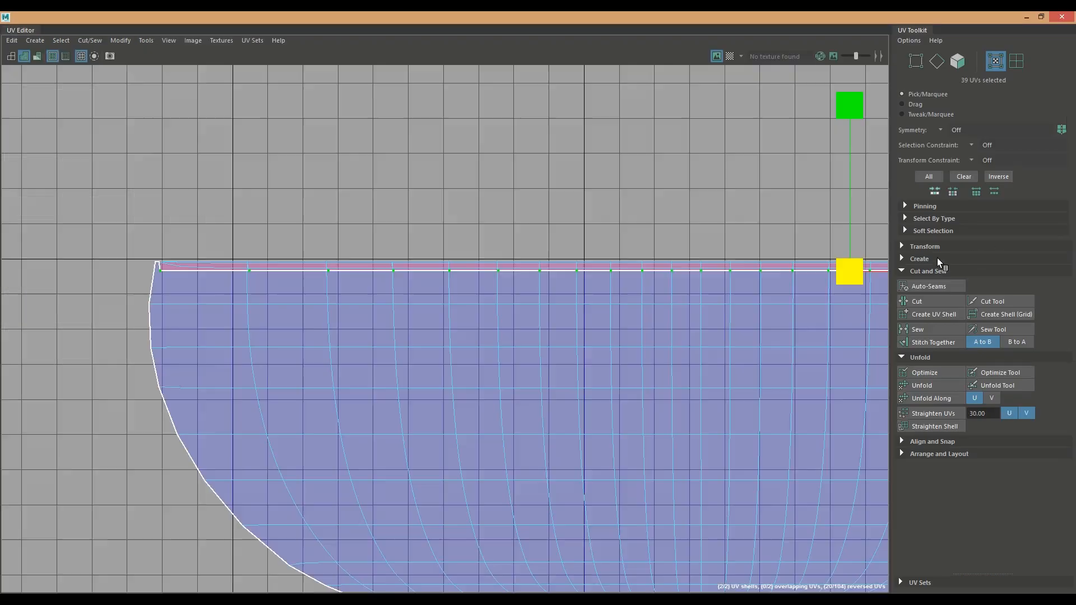
Try to move the selected rim UVs upward, clear of the outer-face shell's upper edge.
{"action": "scroll", "coordinate": [643, 197], "scroll_direction": "down", "scroll_amount": 5}
{"action": "middle_click_drag", "start_coordinate": [521, 185], "coordinate": [335, 216], "text": "alt"}
{"action": "key", "text": "w"}
{"action": "left_click_drag", "start_coordinate": [512, 192], "coordinate": [509, 161]}
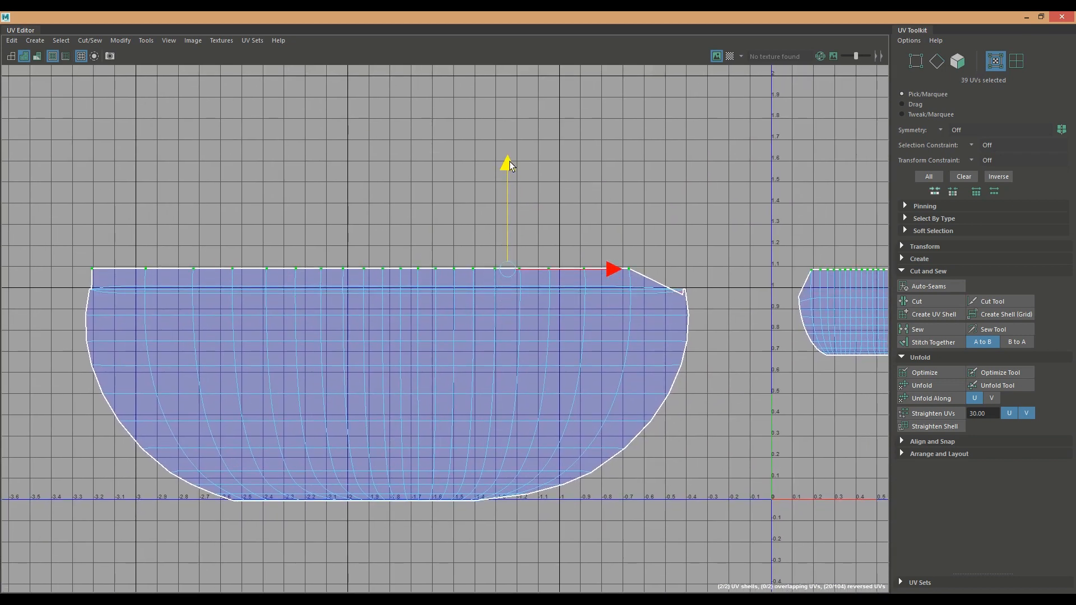
{"action": "key", "text": "ctrl+z"}
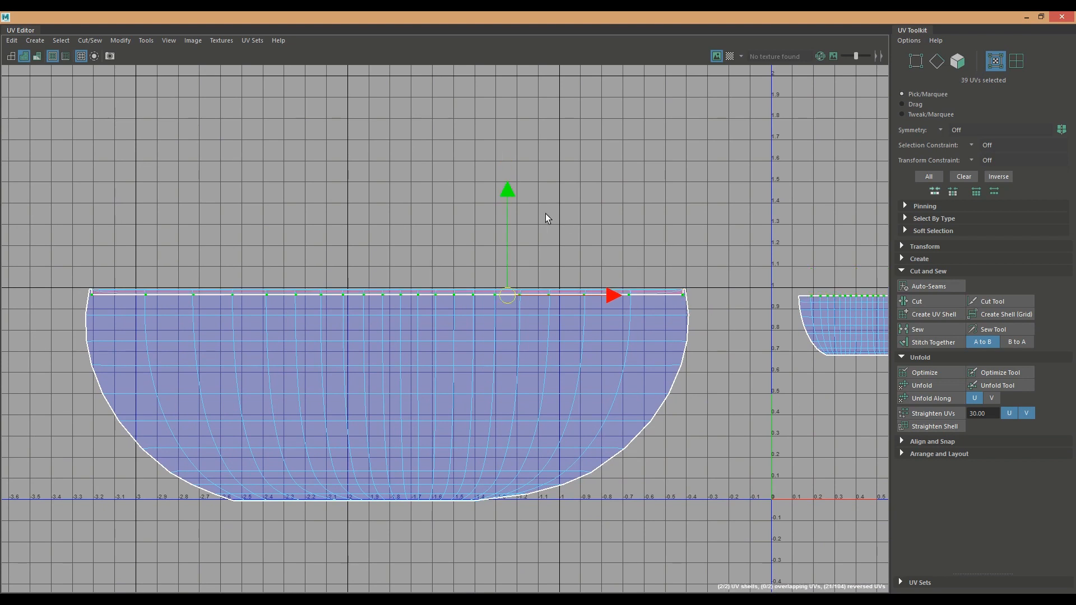
Raise the selected inner rim UVs slightly above the outer-face shell's upper edge.
{"action": "scroll", "coordinate": [659, 257], "scroll_direction": "down", "scroll_amount": 2}
{"action": "middle_click_drag", "start_coordinate": [638, 237], "coordinate": [609, 239], "text": "alt"}
{"action": "left_click_drag", "start_coordinate": [439, 177], "coordinate": [441, 171]}
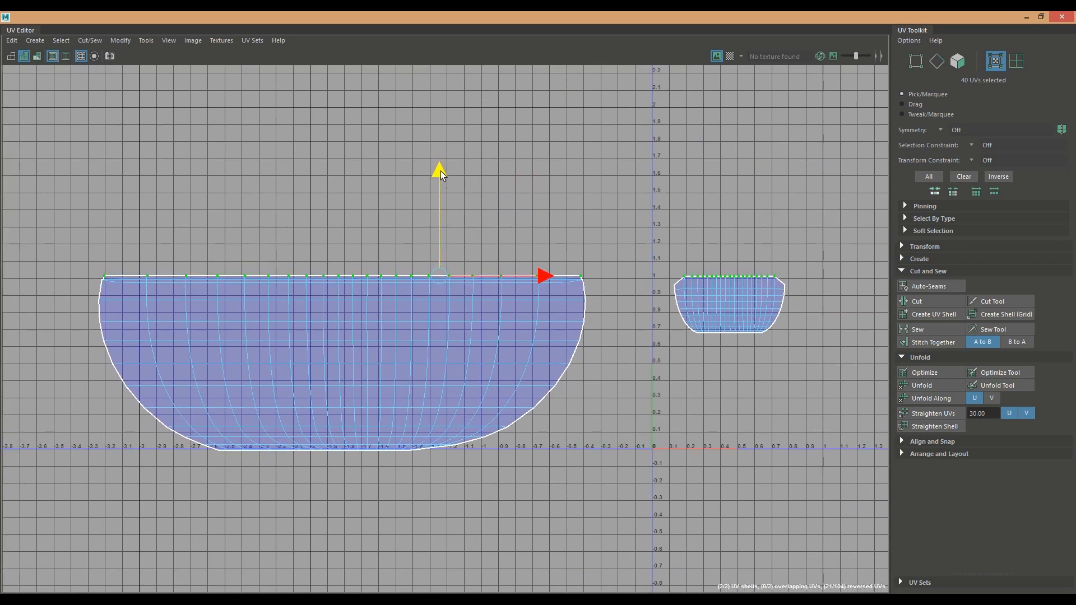
Select the raised rim UVs of the small inner-face shell and lower them level with the shell's upper corners.
{"action": "scroll", "coordinate": [496, 272], "scroll_direction": "up", "scroll_amount": 1}
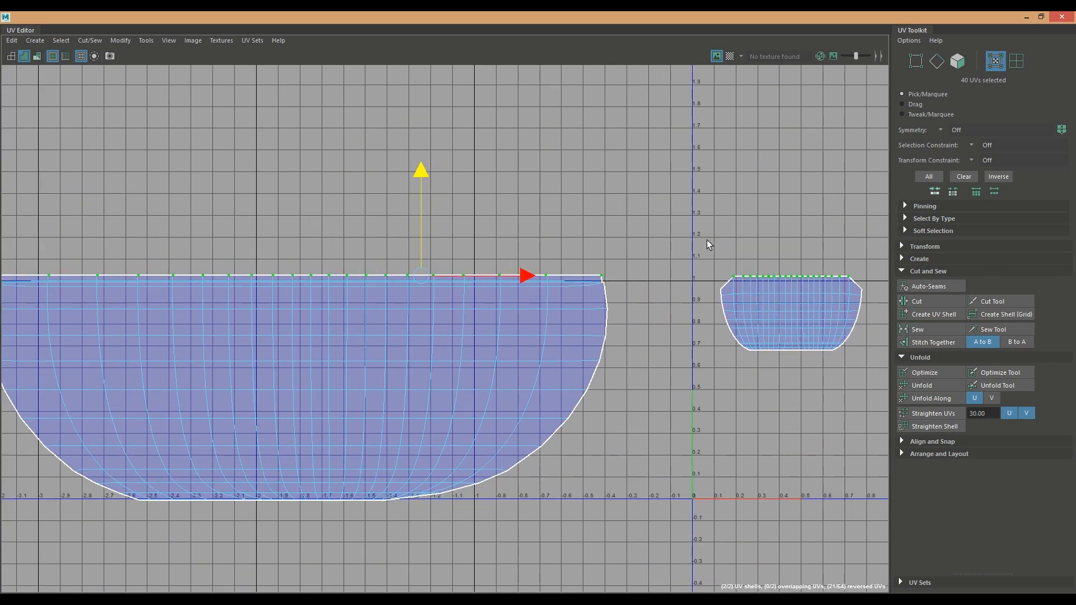
{"action": "left_click_drag", "start_coordinate": [862, 291], "coordinate": [862, 287]}
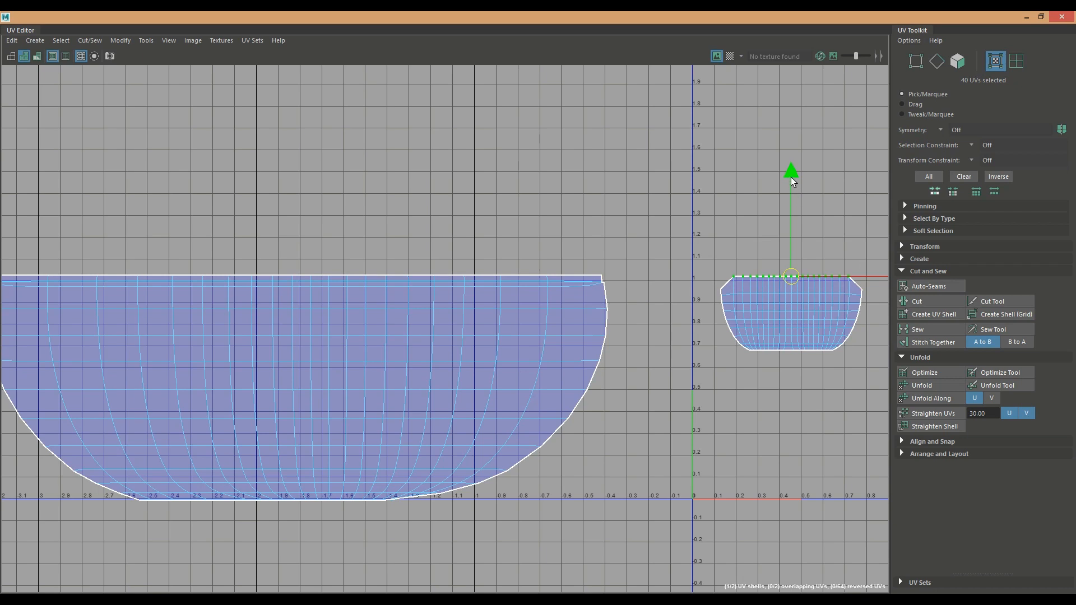
{"action": "left_click_drag", "start_coordinate": [791, 182], "coordinate": [789, 189]}
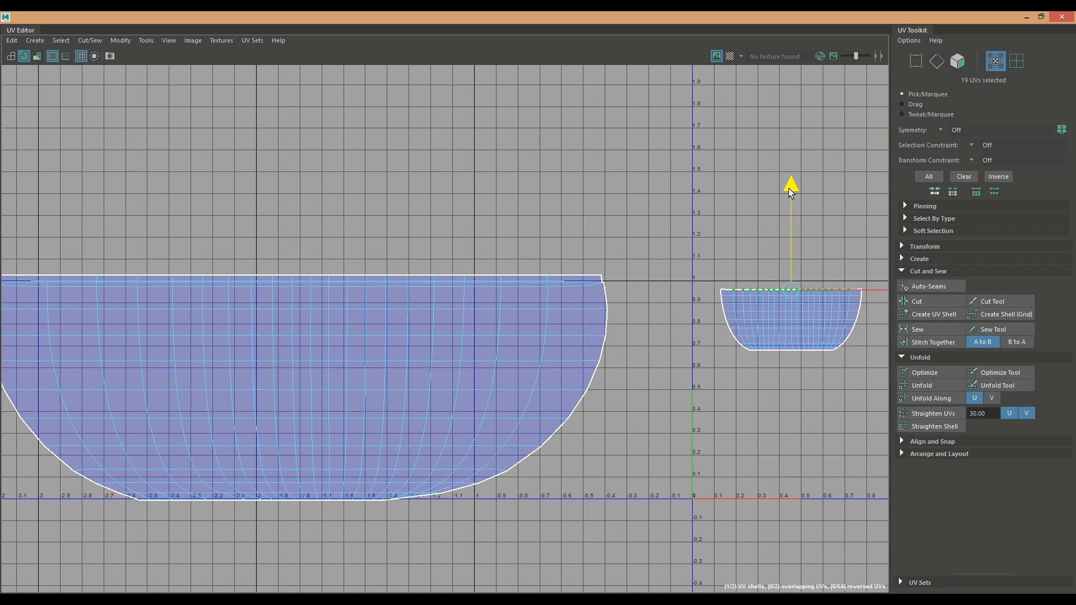
{"action": "left_click_drag", "start_coordinate": [863, 292], "coordinate": [866, 286]}
{"action": "key", "text": "r"}
{"action": "left_click_drag", "start_coordinate": [798, 204], "coordinate": [706, 286]}
Switch to UV shell selection, select the outer-face shell, scale it down uniformly and narrow it slightly.
{"action": "right_click", "coordinate": [458, 343]}
{"action": "left_click", "coordinate": [418, 330]}
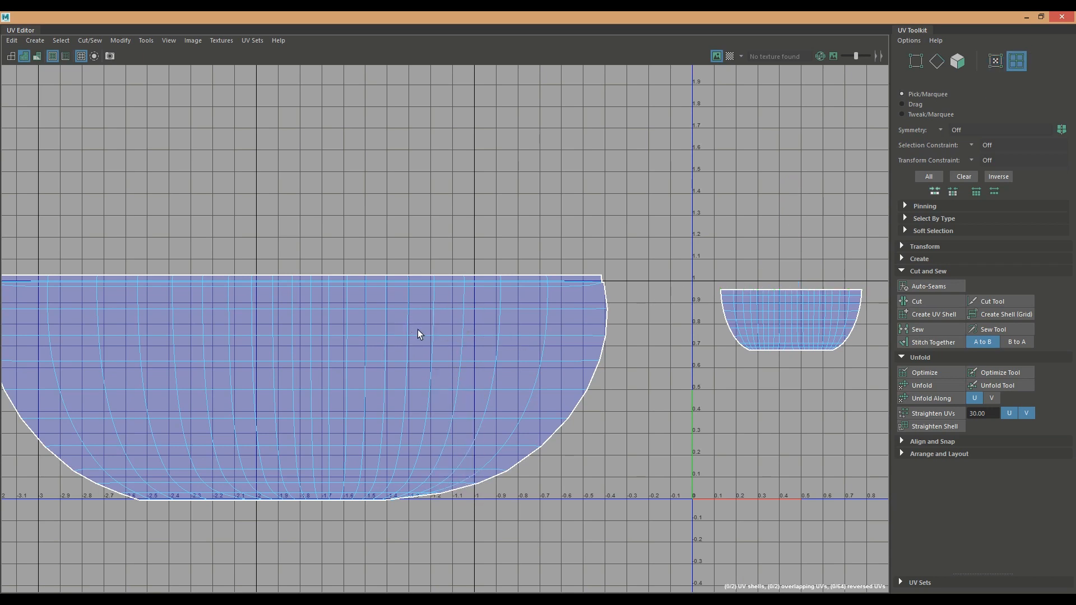
{"action": "scroll", "coordinate": [406, 408], "scroll_direction": "down", "scroll_amount": 5}
{"action": "left_click", "coordinate": [403, 409]}
{"action": "left_click_drag", "start_coordinate": [360, 394], "coordinate": [382, 405]}
{"action": "left_click_drag", "start_coordinate": [466, 393], "coordinate": [451, 393]}
Move the outer-face shell into the 0-1 tile below the inner-face shell and select both shells.
{"action": "key", "text": "w"}
{"action": "left_click_drag", "start_coordinate": [359, 393], "coordinate": [680, 423]}
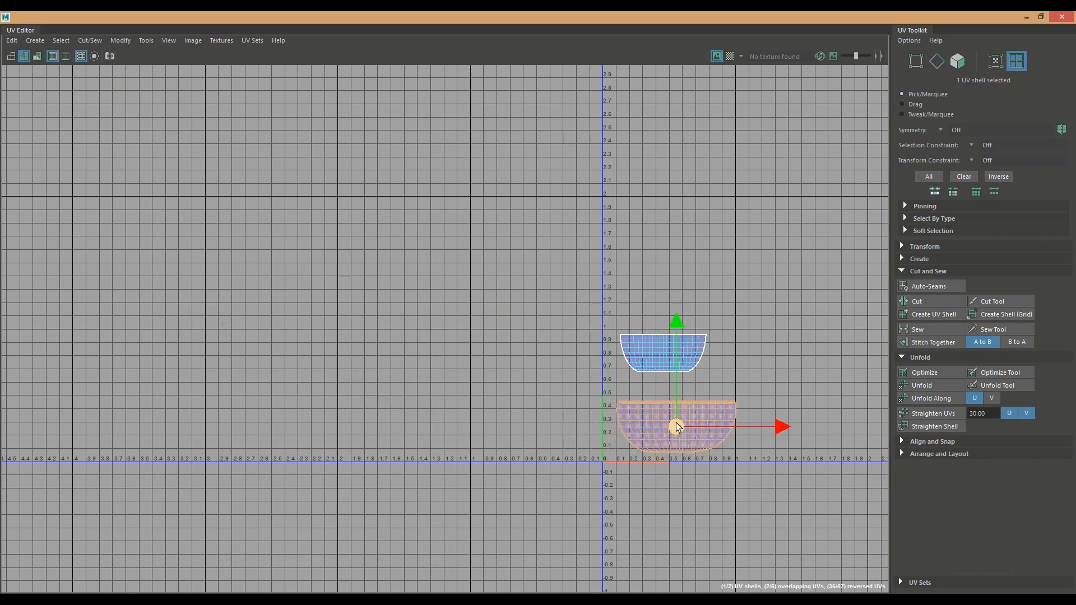
{"action": "left_click_drag", "start_coordinate": [752, 487], "coordinate": [581, 285]}
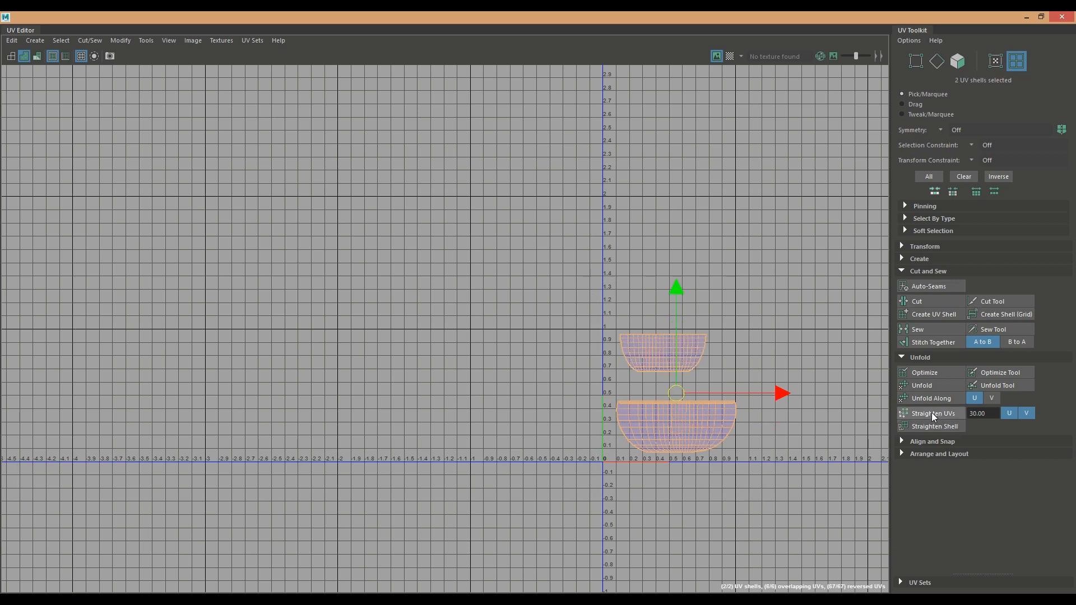
Scale the outer-face UV shell down to the inner-face shell's width and centre it beneath that shell inside the 0-1 tile.
{"action": "left_click", "coordinate": [906, 441]}
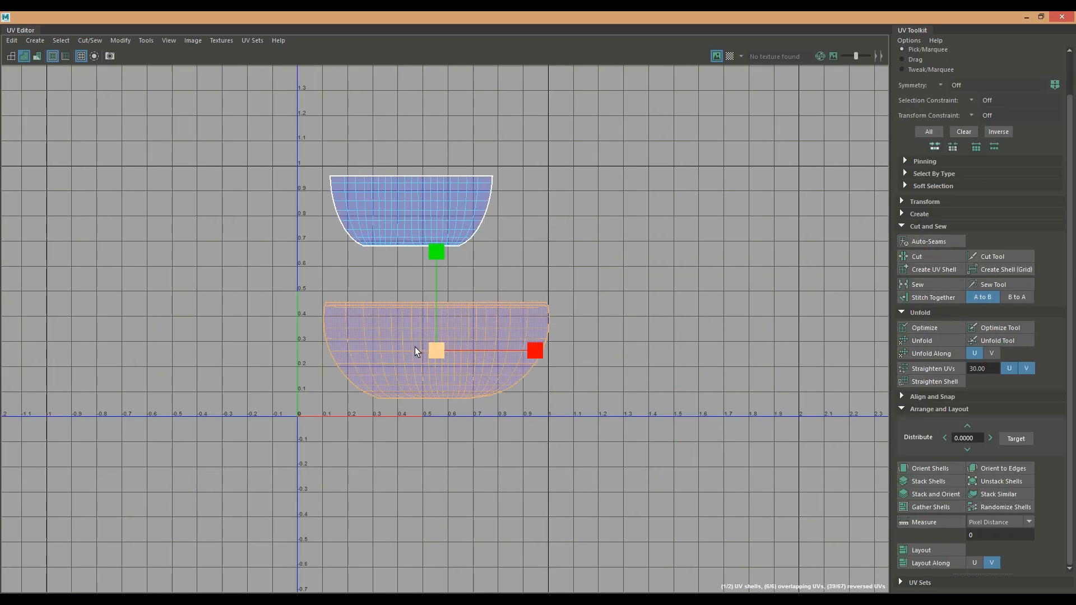
{"action": "middle_click_drag", "start_coordinate": [415, 347], "coordinate": [402, 345]}
{"action": "left_click_drag", "start_coordinate": [536, 348], "coordinate": [522, 351]}
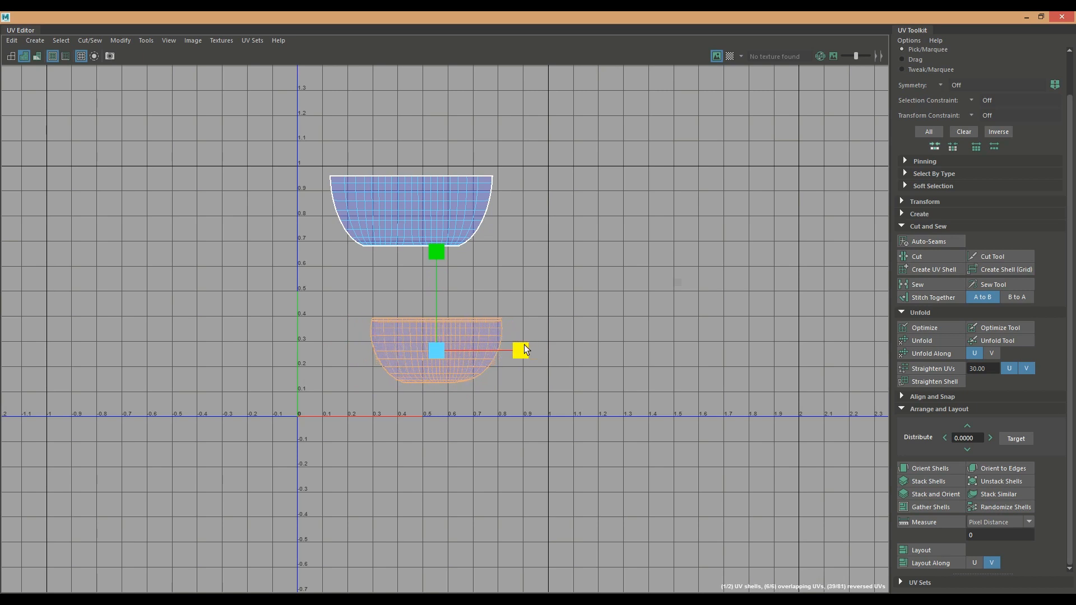
{"action": "key", "text": "w"}
{"action": "mouse_move", "coordinate": [439, 352]}
{"action": "left_mouse_down"}
{"action": "mouse_move", "coordinate": [400, 352]}
{"action": "mouse_move", "coordinate": [434, 369]}
{"action": "mouse_move", "coordinate": [418, 355]}
{"action": "left_mouse_up"}
{"action": "key", "text": "r"}
{"action": "key", "text": "w"}
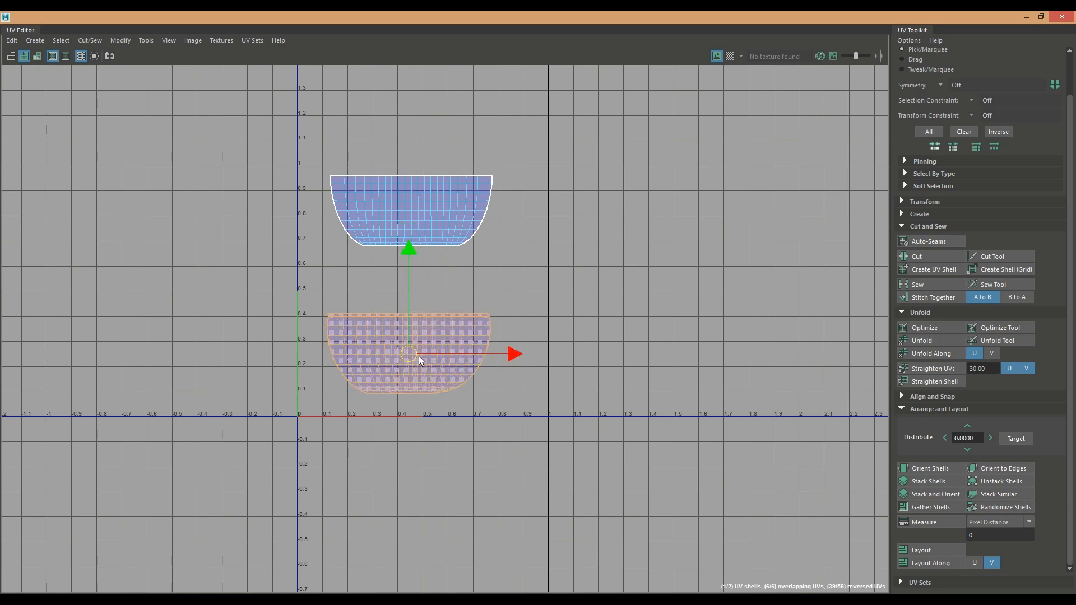
Save a 2048 x 2048 px Maya IFF UV snapshot named bow1 on the Desktop, then close the UV Editor.
{"action": "left_click", "coordinate": [1040, 17]}
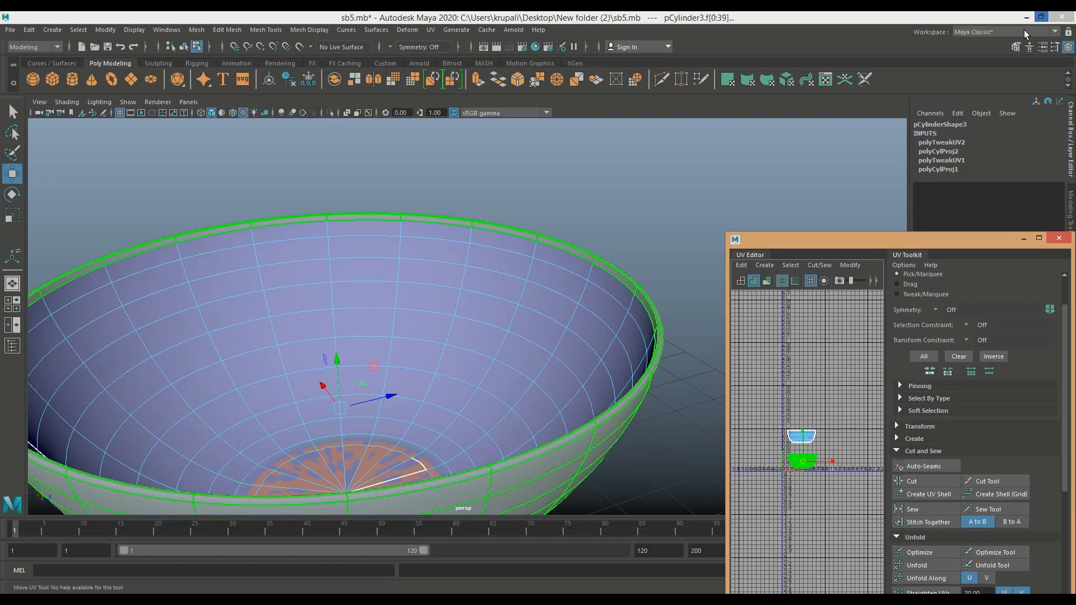
{"action": "left_click", "coordinate": [1039, 237]}
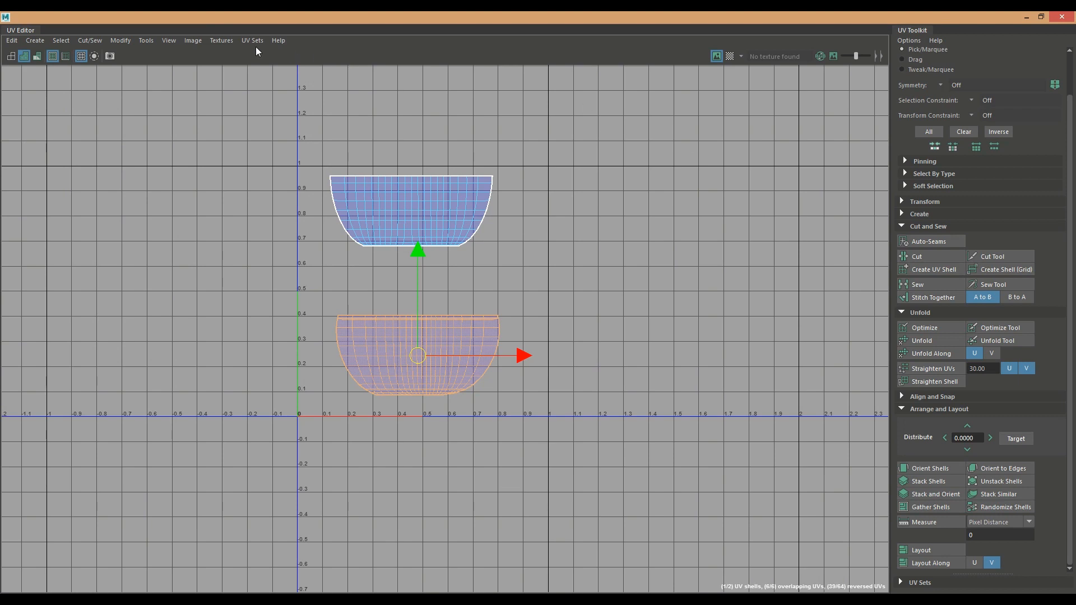
{"action": "left_click", "coordinate": [191, 41]}
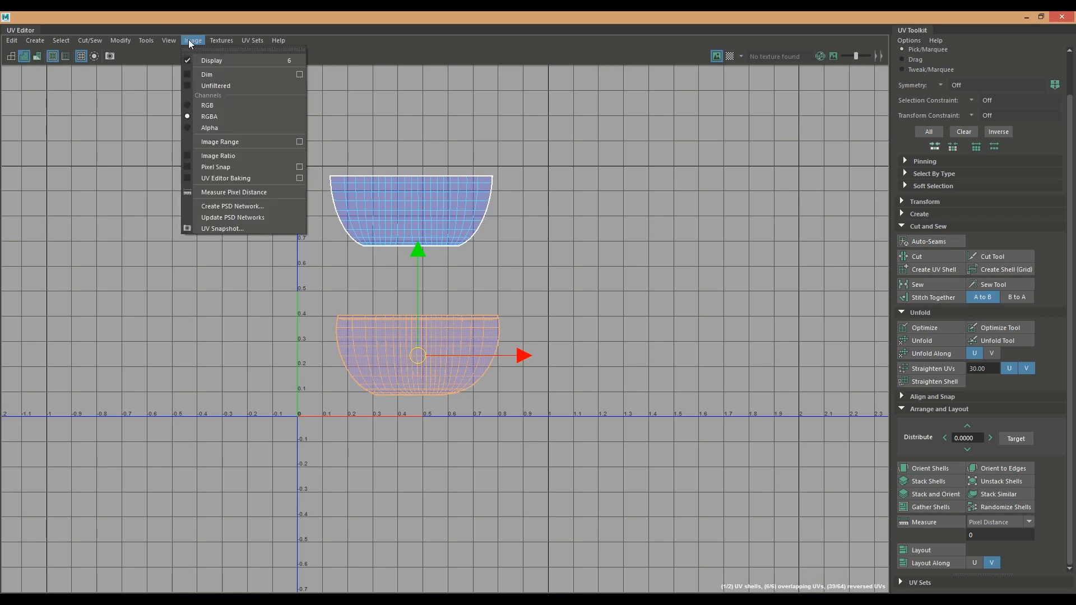
{"action": "left_click", "coordinate": [227, 227]}
{"action": "left_click", "coordinate": [849, 198]}
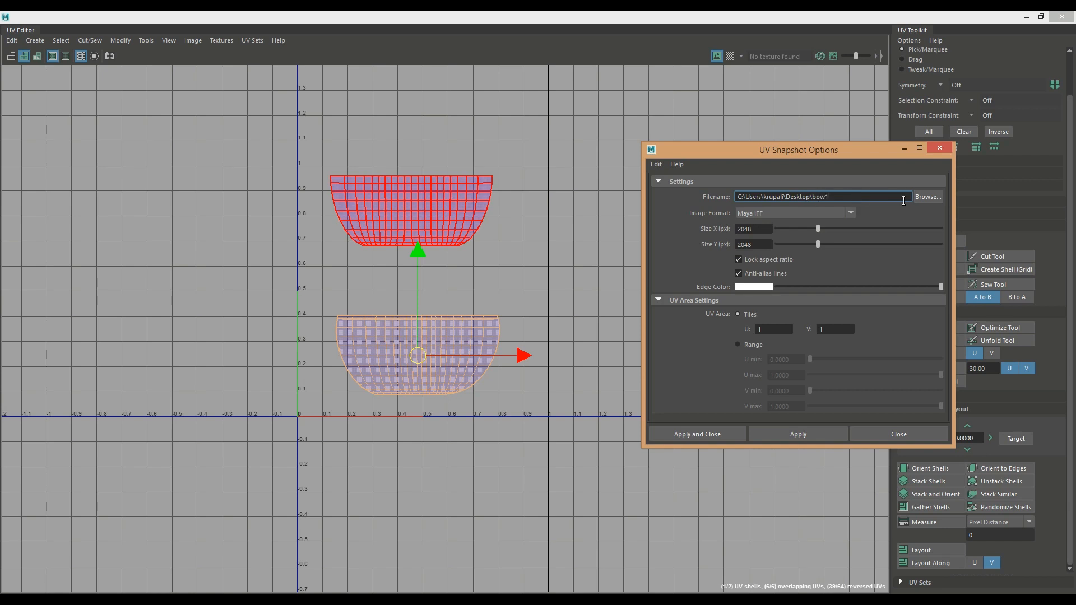
{"action": "left_click", "coordinate": [705, 433]}
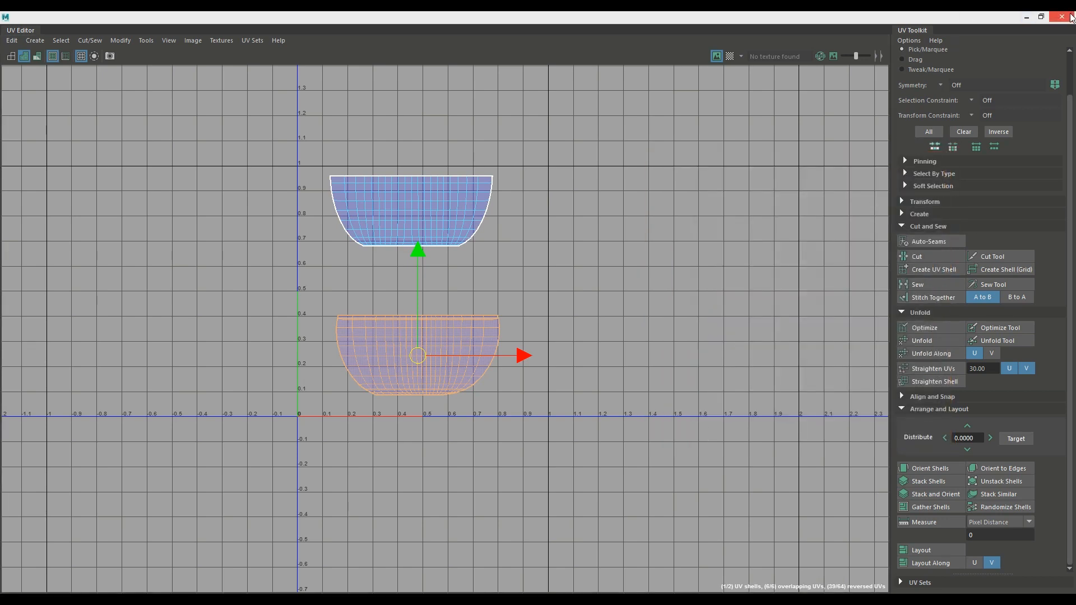
{"action": "left_click", "coordinate": [1062, 17]}
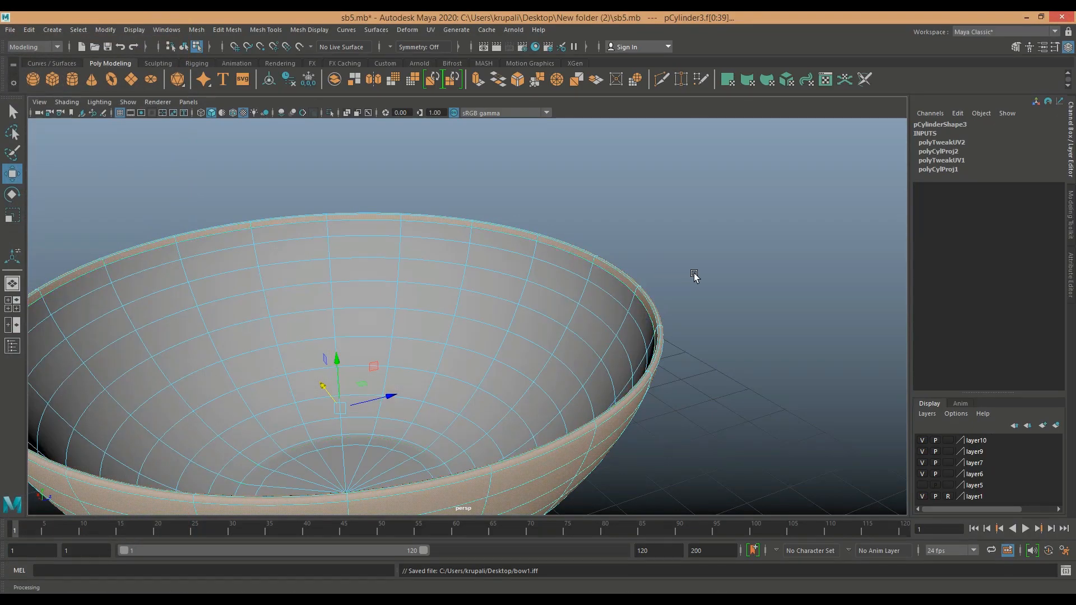
Return the bowl to object mode, deselect it and make the hidden scene layers visible again.
{"action": "key", "text": "f"}
{"action": "right_click_drag", "start_coordinate": [423, 311], "coordinate": [483, 293]}
{"action": "left_click", "coordinate": [632, 312]}
{"action": "scroll", "coordinate": [636, 310], "scroll_direction": "down", "scroll_amount": 7}
{"action": "left_click_drag", "start_coordinate": [639, 312], "coordinate": [680, 295], "text": "alt"}
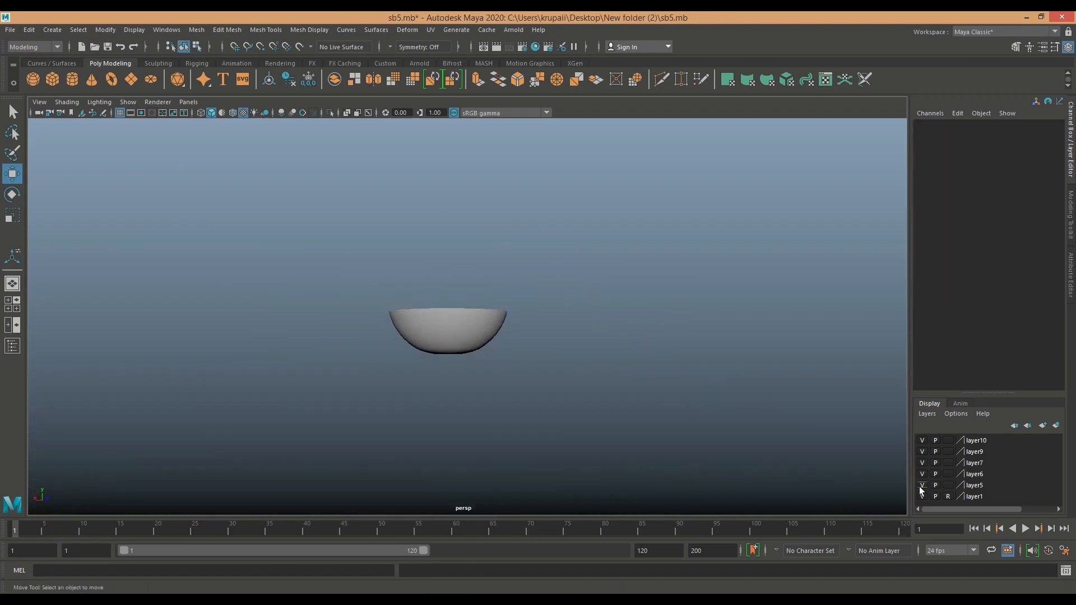
{"action": "left_click", "coordinate": [921, 496]}
{"action": "scroll", "coordinate": [768, 456], "scroll_direction": "down", "scroll_amount": 3}
{"action": "left_click_drag", "start_coordinate": [672, 469], "coordinate": [240, 389], "text": "alt"}
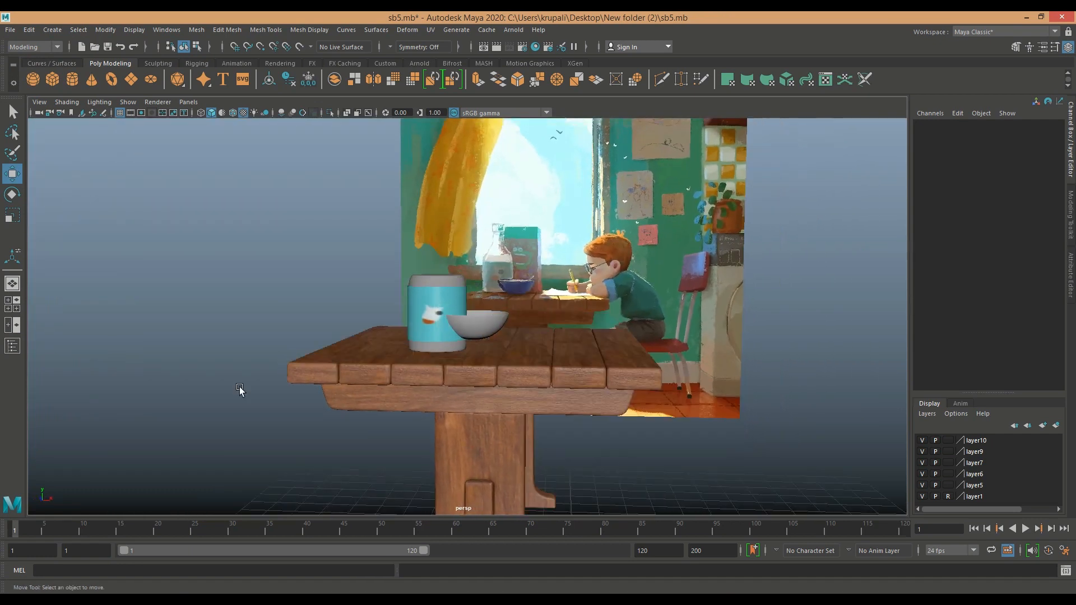
In the front view, move the bowl onto the painted bowl, at about X -2.944 and Y 7.924.
{"action": "left_click", "coordinate": [10, 309]}
{"action": "scroll", "coordinate": [322, 415], "scroll_direction": "down", "scroll_amount": 3}
{"action": "left_click", "coordinate": [268, 423]}
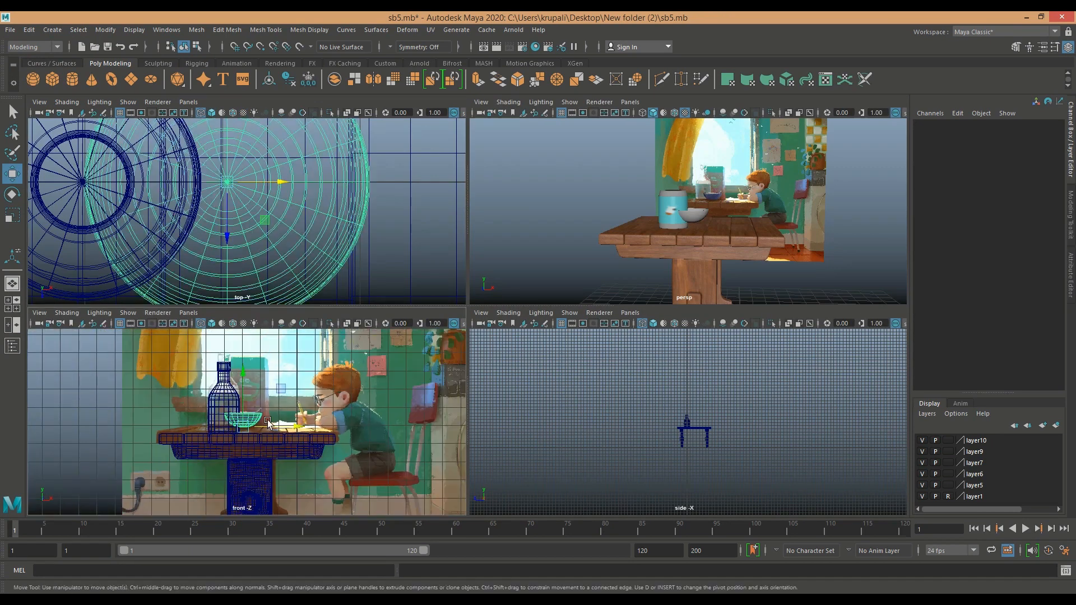
{"action": "key", "text": "space"}
{"action": "scroll", "coordinate": [515, 407], "scroll_direction": "up", "scroll_amount": 3}
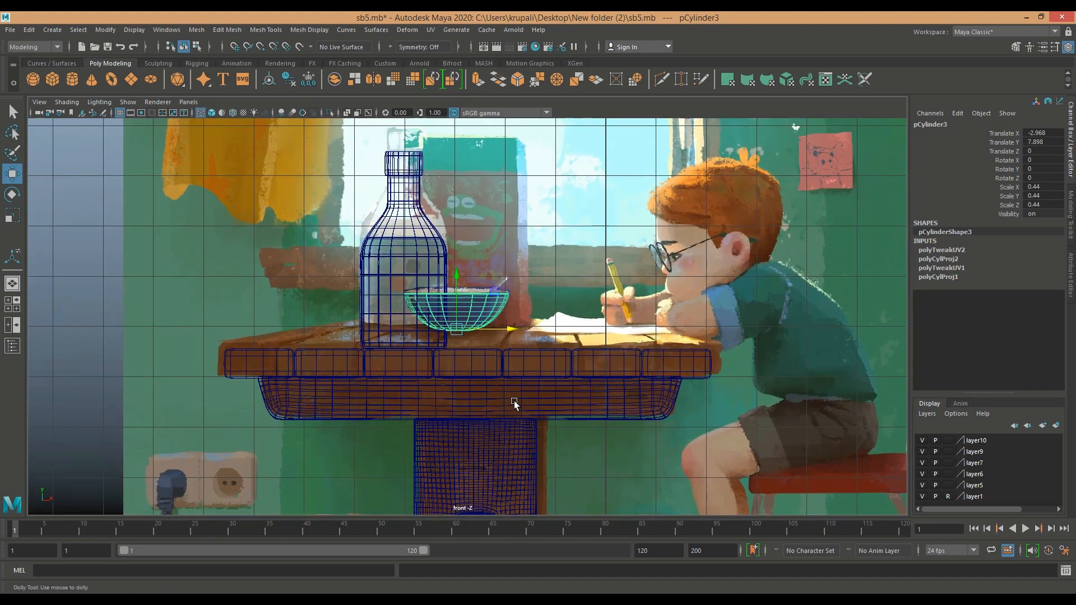
{"action": "scroll", "coordinate": [513, 402], "scroll_direction": "up", "scroll_amount": 3}
{"action": "left_click_drag", "start_coordinate": [450, 336], "coordinate": [507, 359]}
{"action": "left_click", "coordinate": [12, 304]}
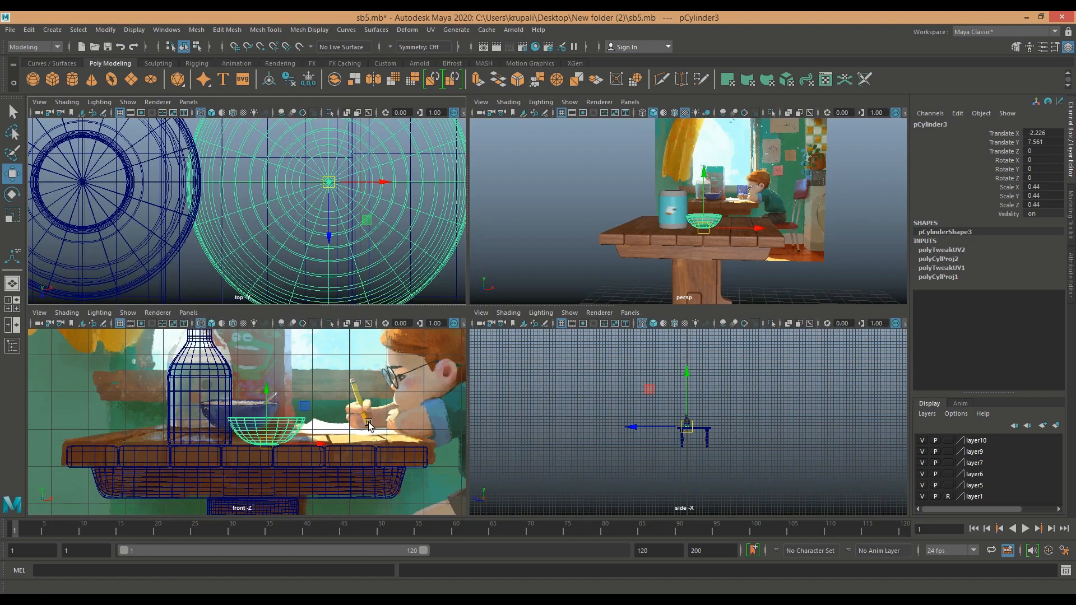
{"action": "scroll", "coordinate": [282, 459], "scroll_direction": "up", "scroll_amount": 5}
{"action": "left_click_drag", "start_coordinate": [283, 459], "coordinate": [232, 438]}
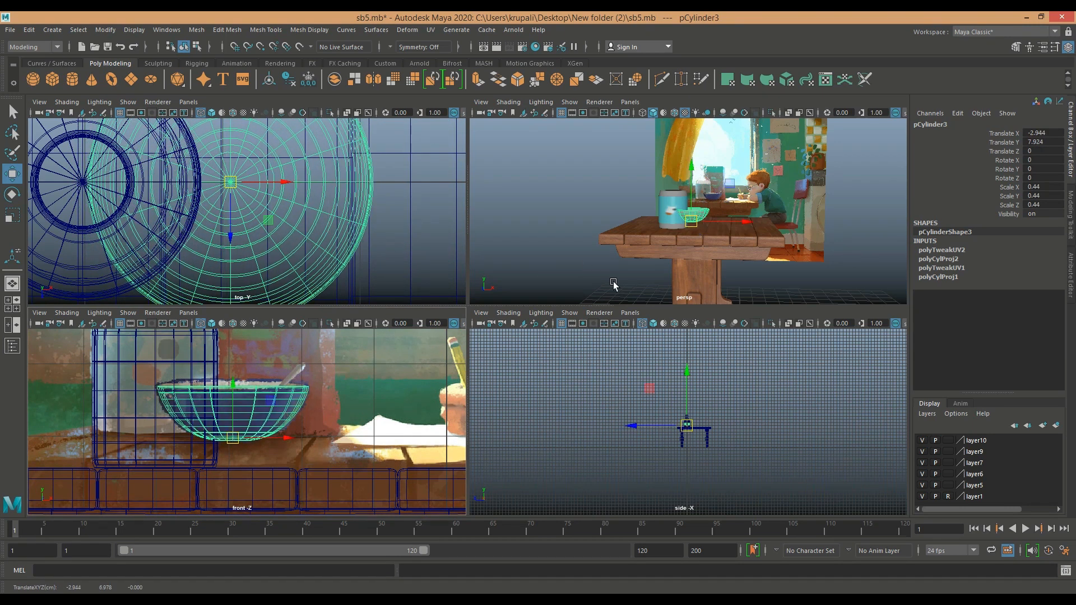
In the side view, move the bowl in front of the bottle to about Z 1.868 and lower it to Y 7.56.
{"action": "key", "text": "f"}
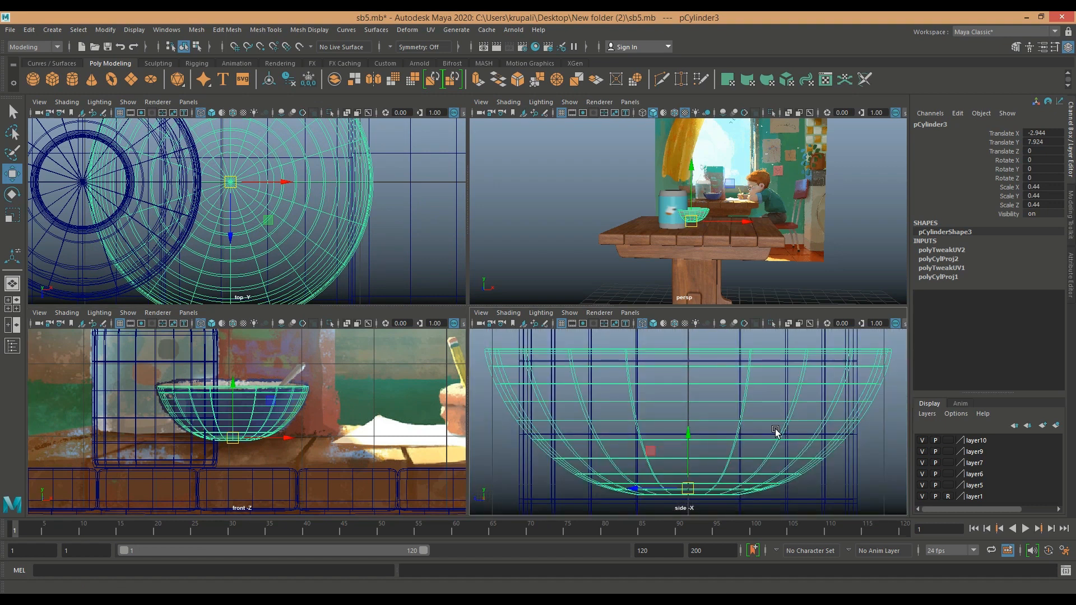
{"action": "scroll", "coordinate": [774, 431], "scroll_direction": "down", "scroll_amount": 10}
{"action": "middle_click_drag", "start_coordinate": [773, 430], "coordinate": [778, 516], "text": "alt"}
{"action": "scroll", "coordinate": [754, 398], "scroll_direction": "up", "scroll_amount": 5}
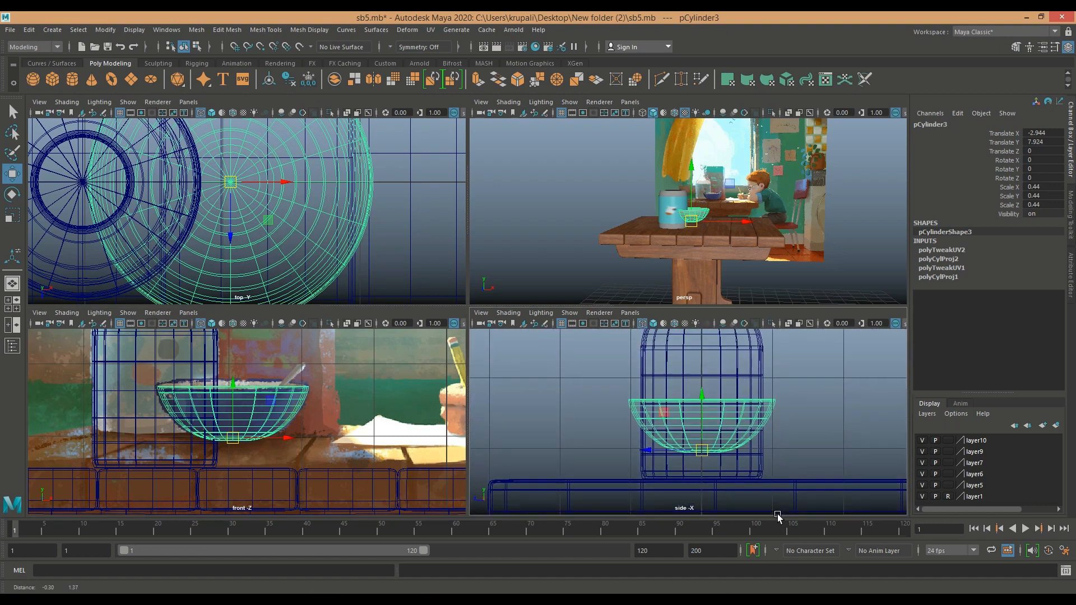
{"action": "left_click_drag", "start_coordinate": [645, 451], "coordinate": [510, 462]}
{"action": "left_click_drag", "start_coordinate": [571, 394], "coordinate": [570, 423]}
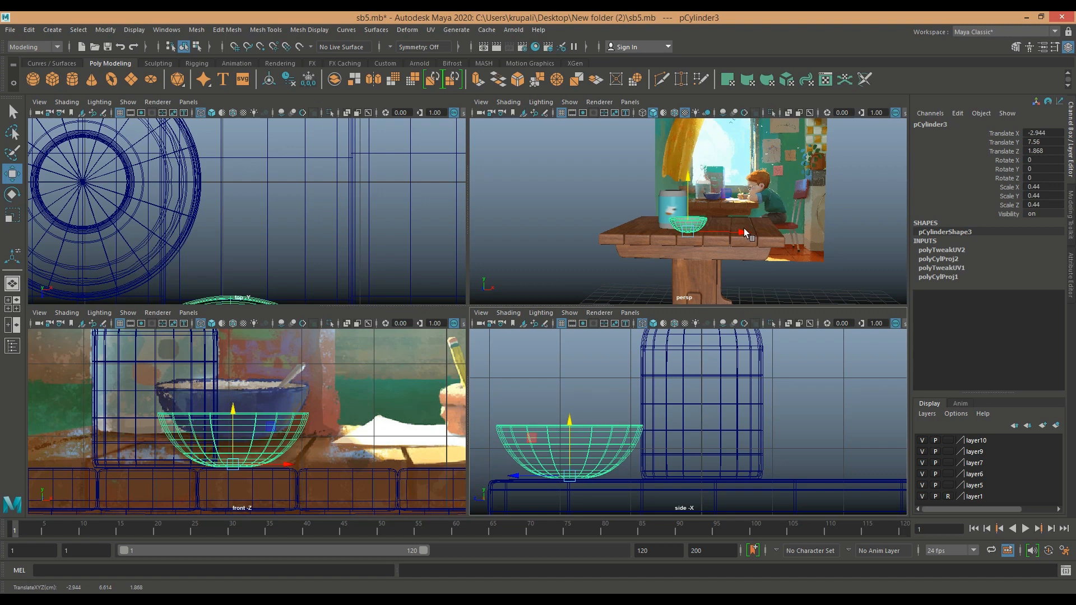
Inspect the bowl's placement beside the bottle on the table in the perspective view, in both wireframe and shaded display.
{"action": "key", "text": "space"}
{"action": "left_click_drag", "start_coordinate": [706, 269], "coordinate": [661, 346], "text": "alt"}
{"action": "left_click_drag", "start_coordinate": [659, 329], "coordinate": [678, 343], "text": "alt"}
{"action": "left_click", "coordinate": [831, 338]}
{"action": "left_click", "coordinate": [432, 247]}
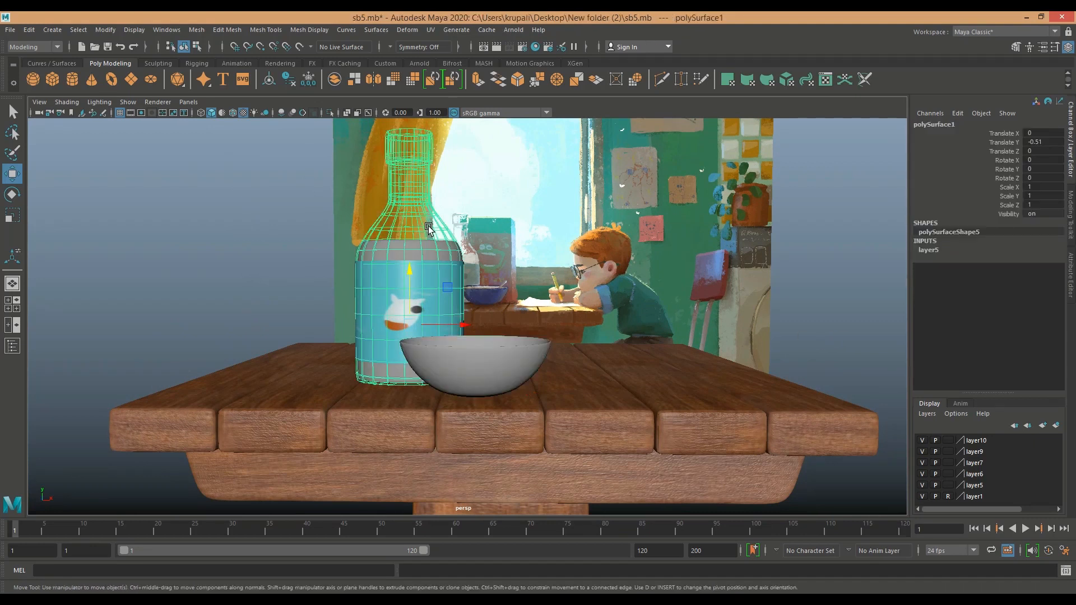
{"action": "left_click", "coordinate": [483, 353]}
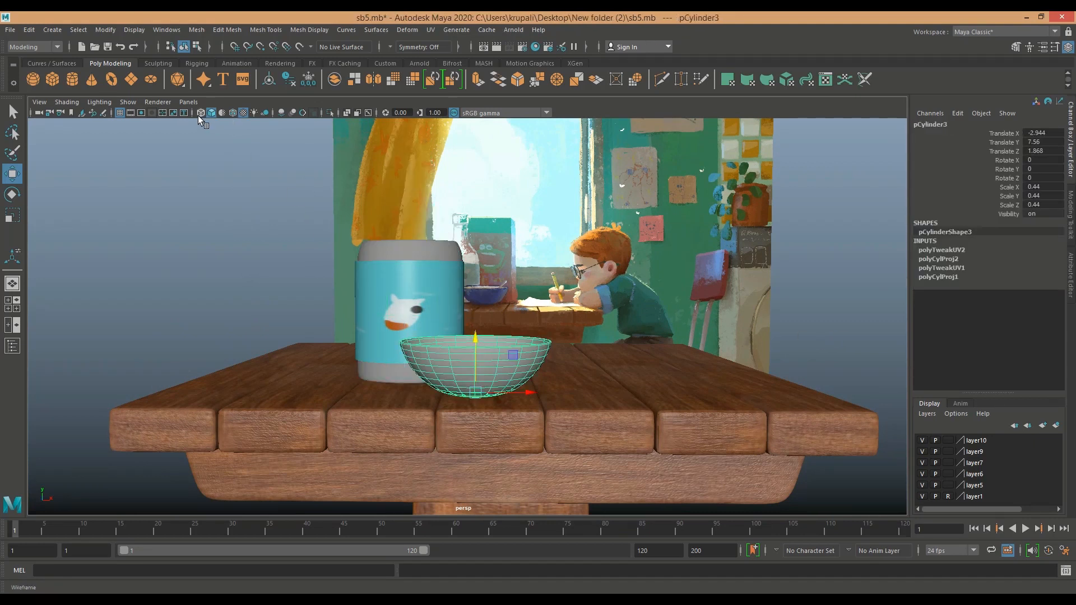
{"action": "left_click", "coordinate": [201, 112]}
{"action": "scroll", "coordinate": [183, 168], "scroll_direction": "down", "scroll_amount": 3}
{"action": "left_click", "coordinate": [219, 224]}
{"action": "left_click_drag", "start_coordinate": [729, 381], "coordinate": [416, 350], "text": "alt"}
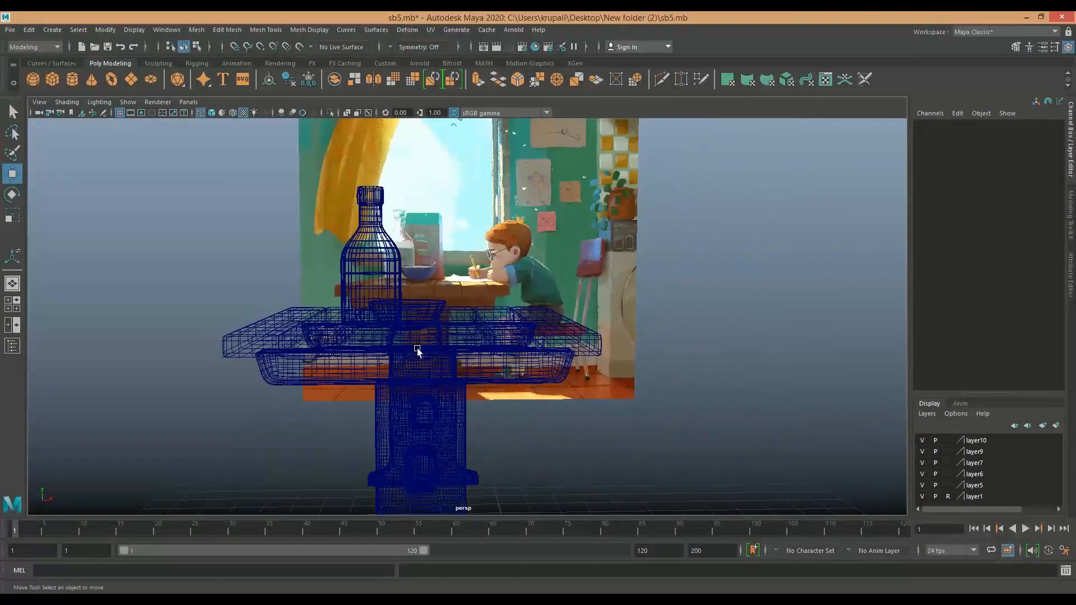
{"action": "left_click", "coordinate": [211, 113]}
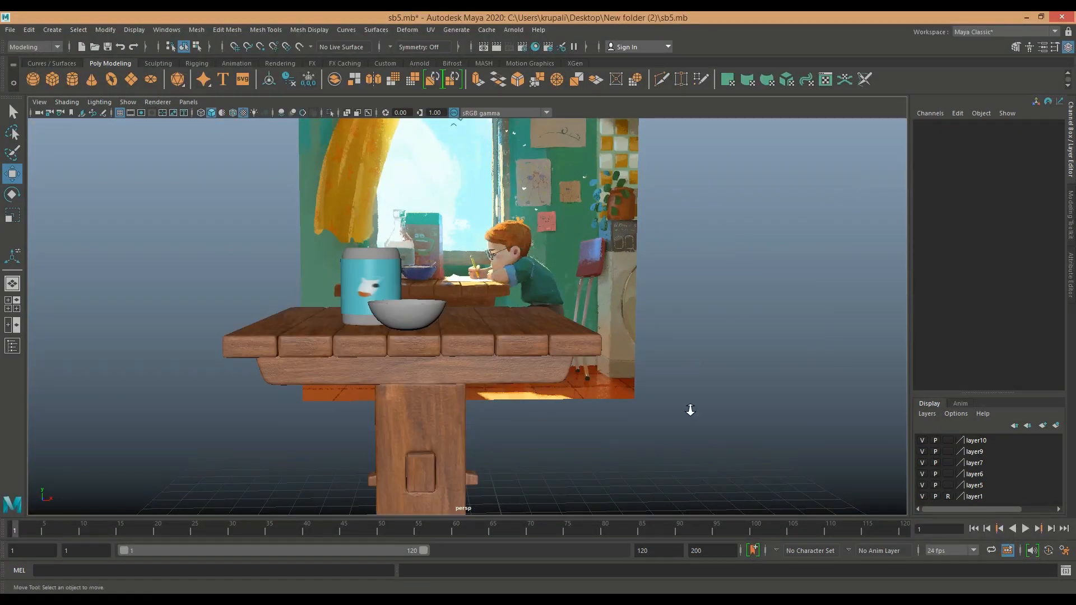
{"action": "scroll", "coordinate": [692, 410], "scroll_direction": "up", "scroll_amount": 3}
{"action": "left_click_drag", "start_coordinate": [695, 413], "coordinate": [493, 372], "text": "alt"}
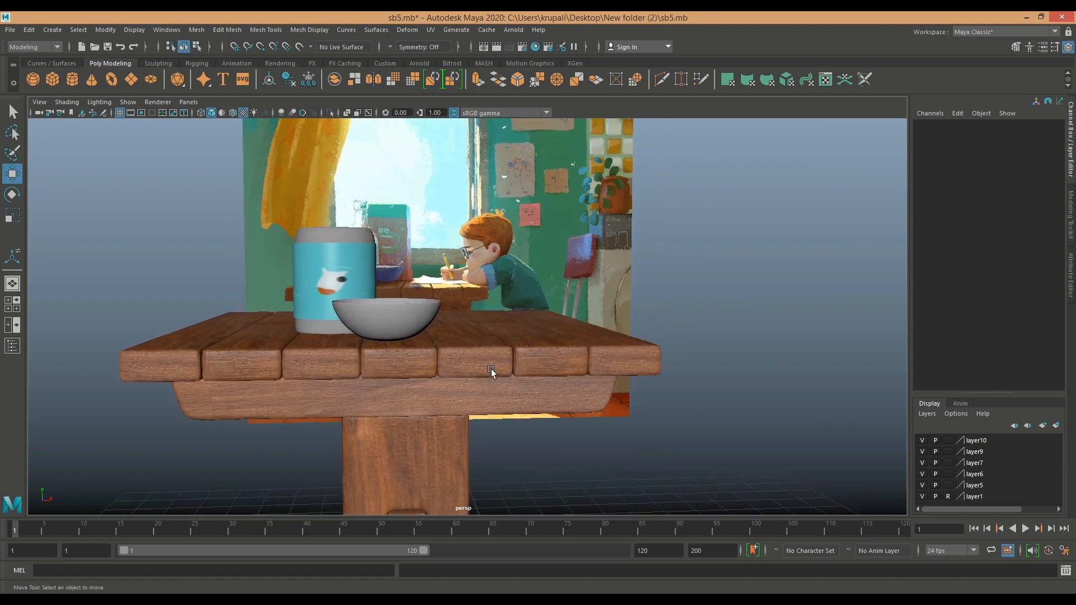
Fine-tune the bowl's position in the front view, lowering it to Y 7.55 and shifting it to about X -2.888.
{"action": "left_click", "coordinate": [13, 304]}
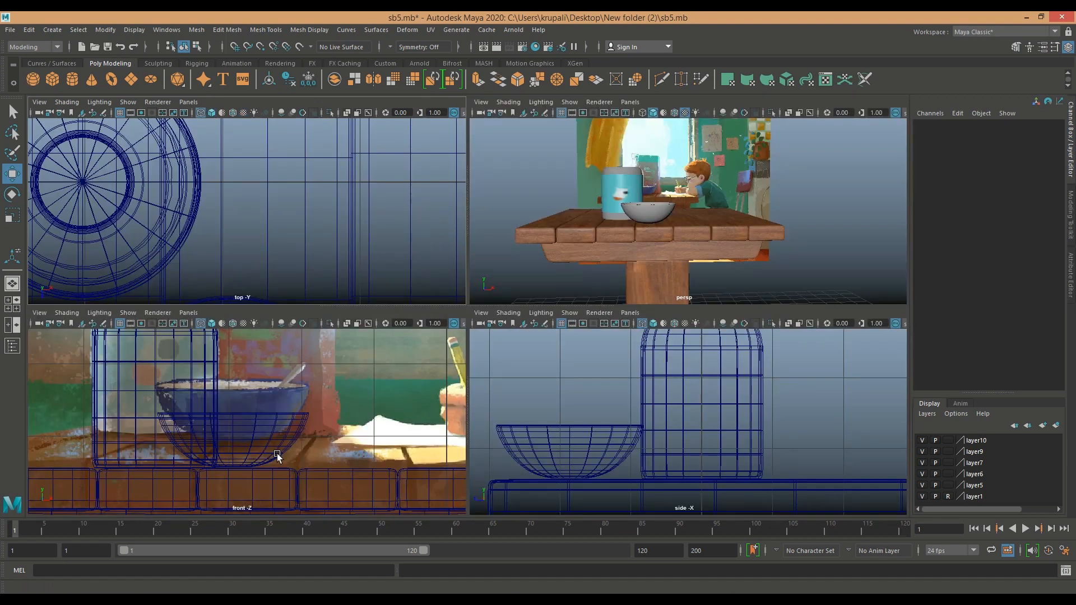
{"action": "left_click", "coordinate": [263, 449]}
{"action": "scroll", "coordinate": [246, 432], "scroll_direction": "up", "scroll_amount": 3}
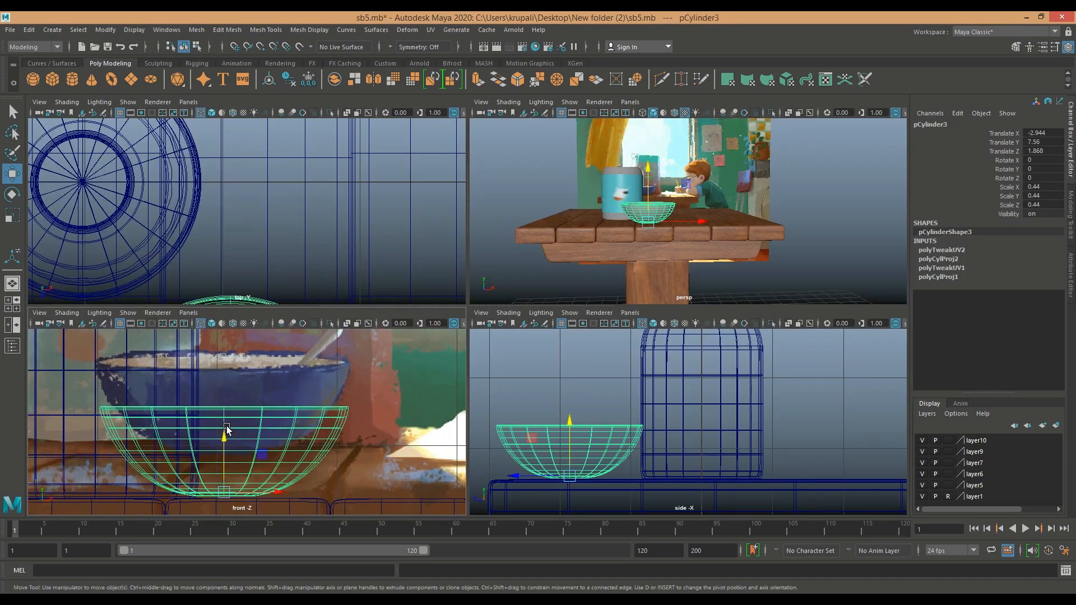
{"action": "left_click_drag", "start_coordinate": [223, 436], "coordinate": [225, 438]}
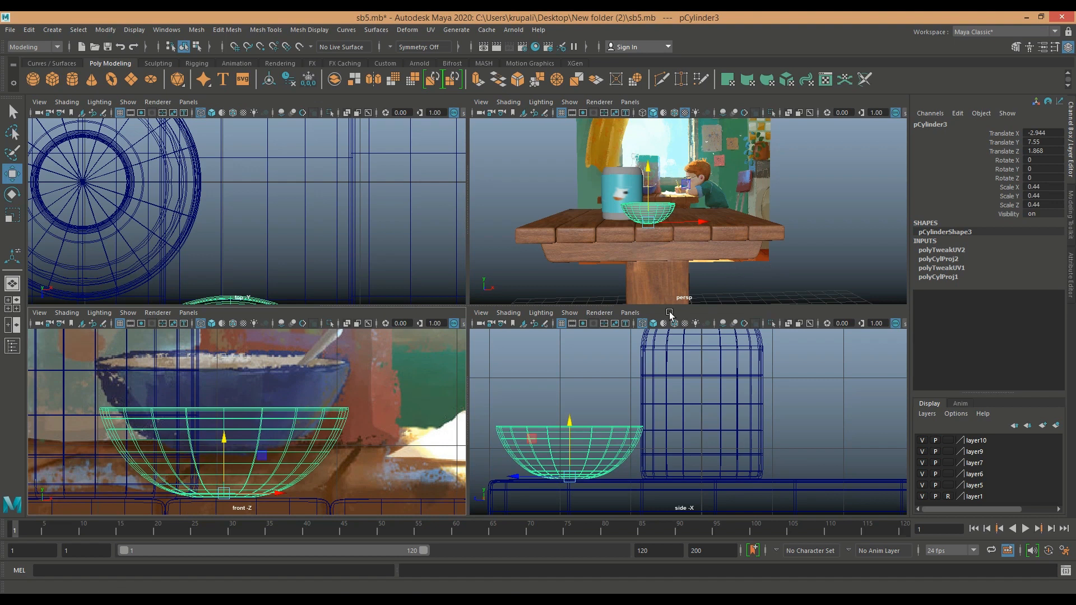
{"action": "left_click_drag", "start_coordinate": [280, 493], "coordinate": [291, 492]}
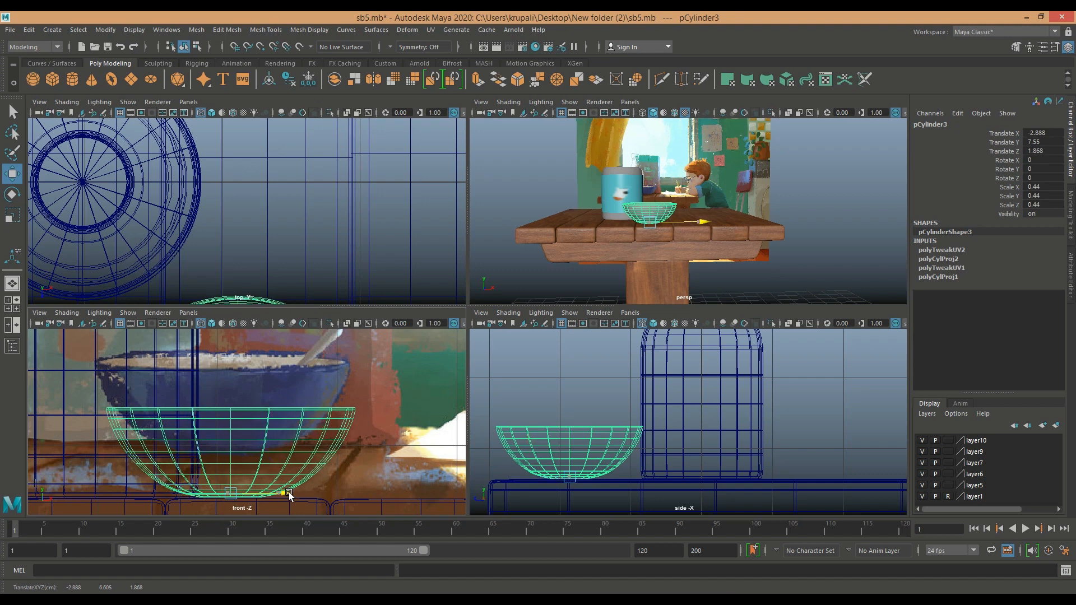
{"action": "left_click", "coordinate": [814, 209]}
{"action": "key", "text": "space"}
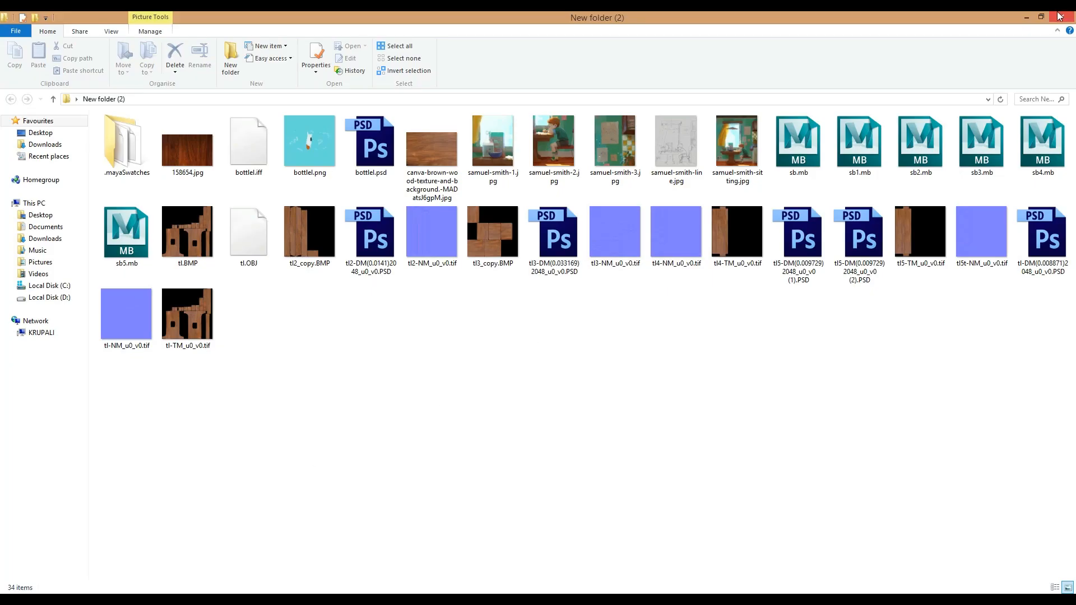
Switch to the file browser, go to the Desktop folder and open bow1.iff in Photoshop.
{"action": "left_click", "coordinate": [1040, 17]}
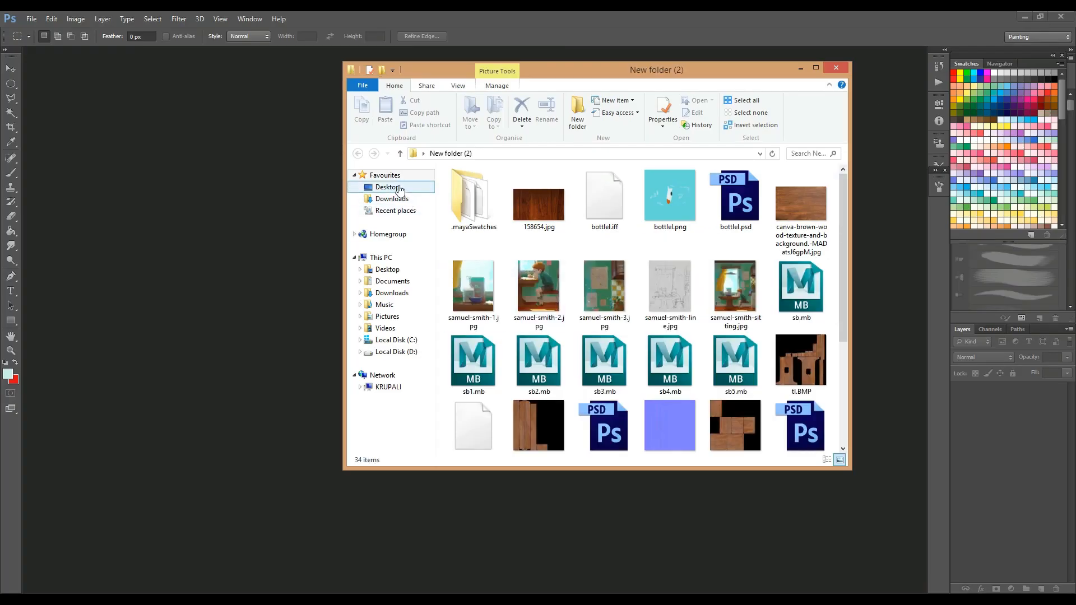
{"action": "scroll", "coordinate": [734, 352], "scroll_direction": "down", "scroll_amount": 3}
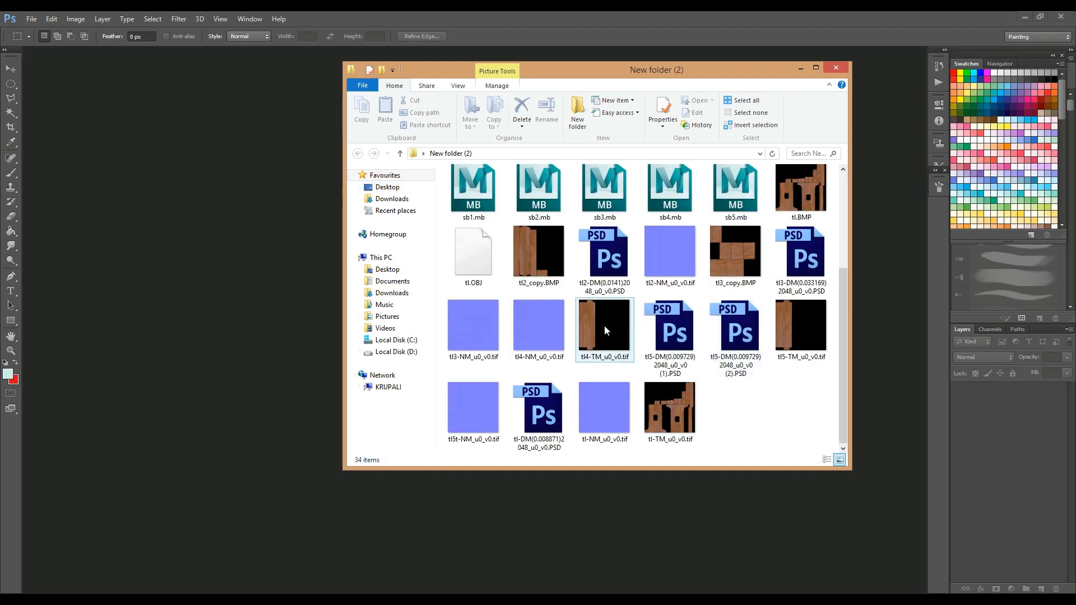
{"action": "scroll", "coordinate": [604, 325], "scroll_direction": "up", "scroll_amount": 5}
{"action": "scroll", "coordinate": [604, 325], "scroll_direction": "down", "scroll_amount": 5}
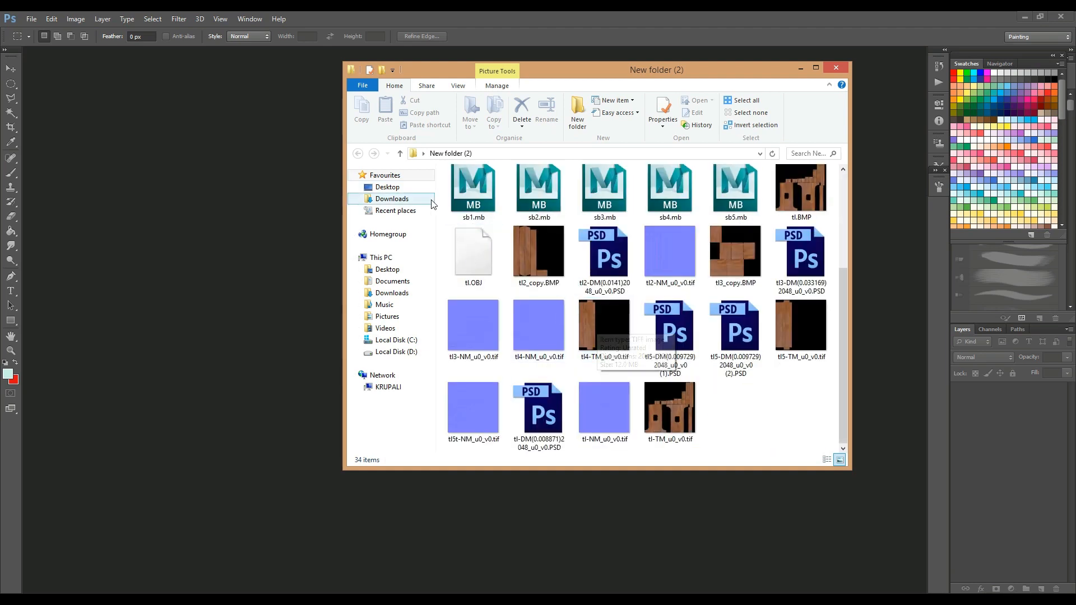
{"action": "left_click", "coordinate": [389, 187]}
{"action": "left_click_drag", "start_coordinate": [629, 420], "coordinate": [141, 362]}
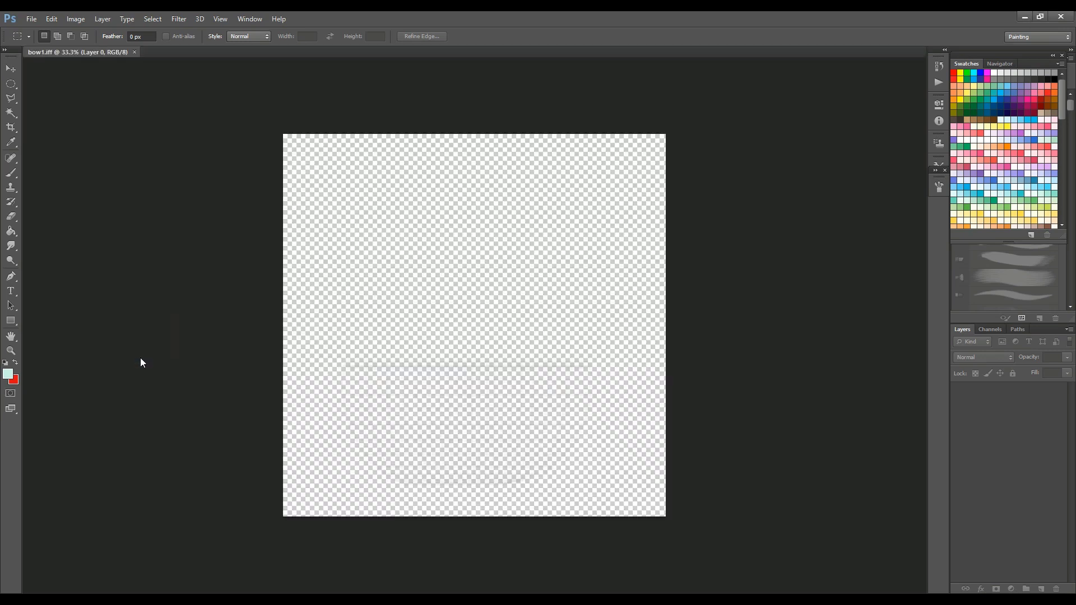
Add a new layer, place it beneath the UV snapshot layer and fill it with white.
{"action": "left_click", "coordinate": [1041, 589]}
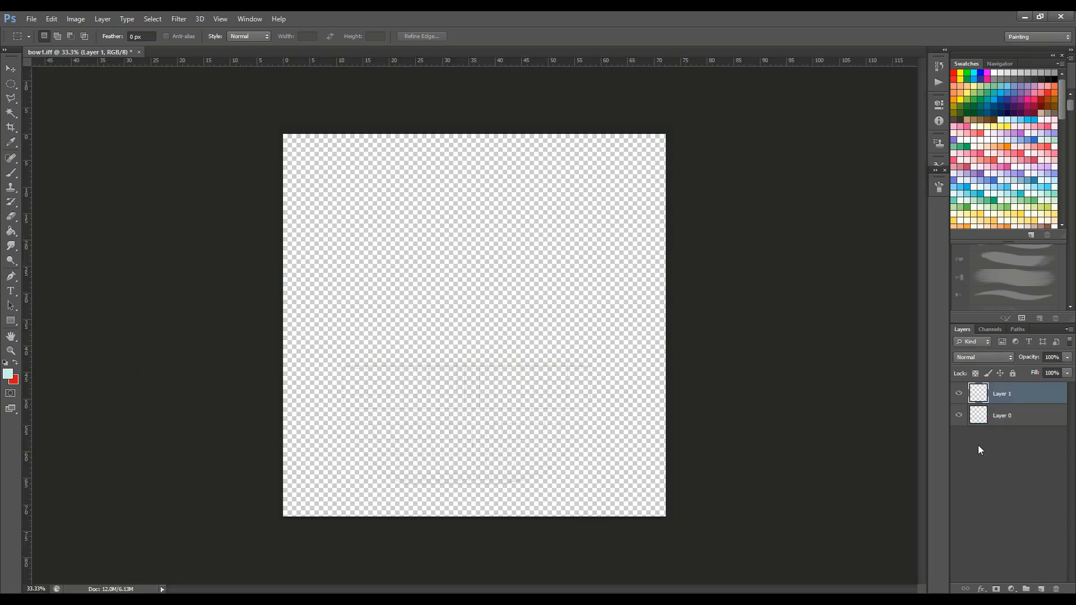
{"action": "key", "text": "g"}
{"action": "left_click_drag", "start_coordinate": [956, 396], "coordinate": [1018, 437]}
{"action": "left_click", "coordinate": [586, 345]}
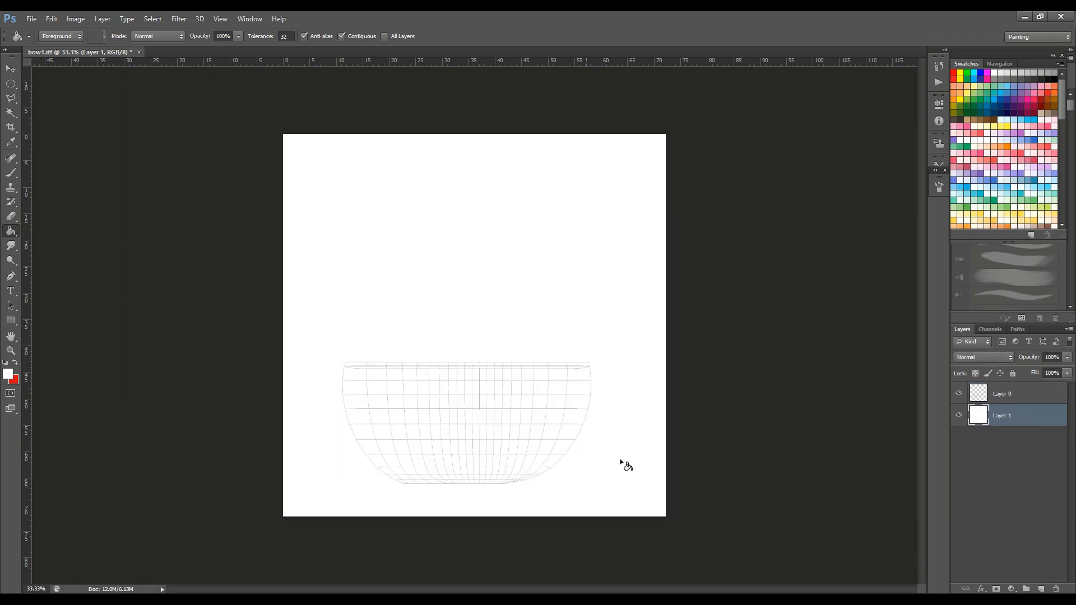
{"action": "left_click", "coordinate": [15, 73]}
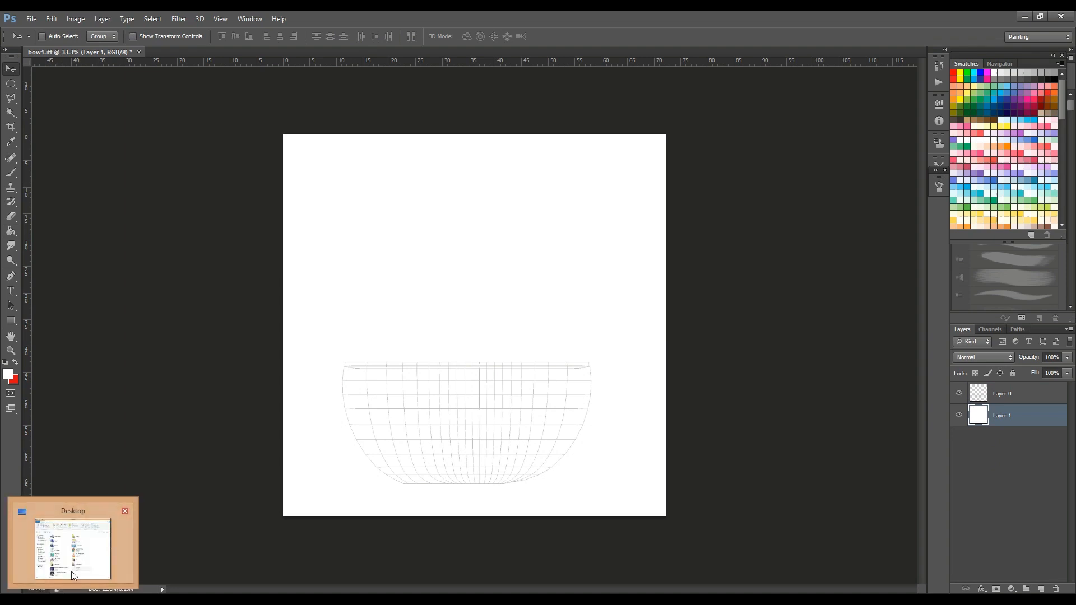
Place samuel-smith-1.jpg from New folder (2) into the bowl document, in the empty area above the UV shell.
{"action": "left_click", "coordinate": [72, 570]}
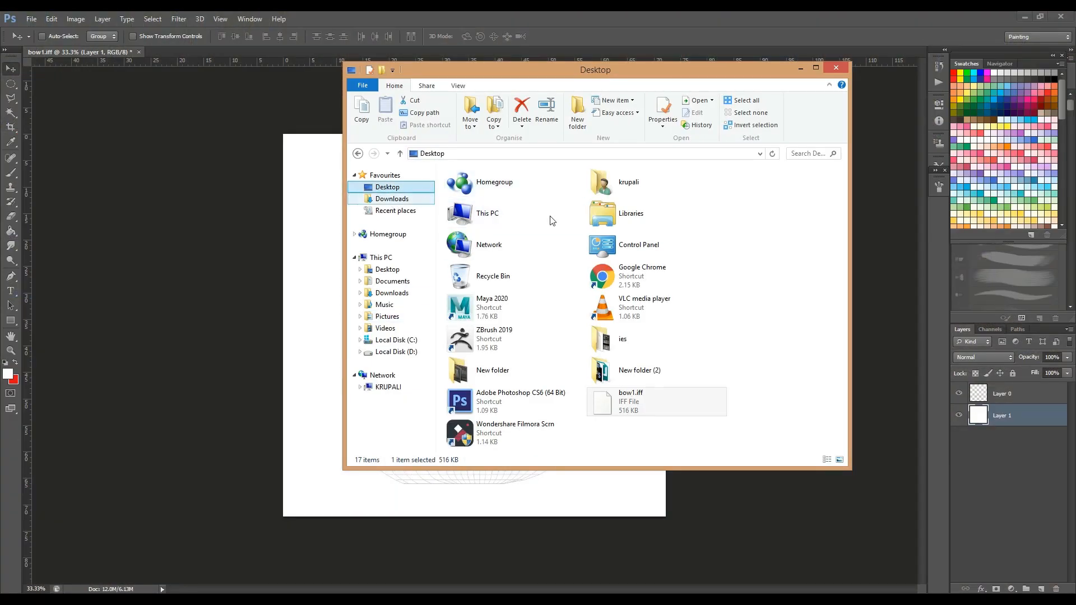
{"action": "double_click", "coordinate": [627, 371]}
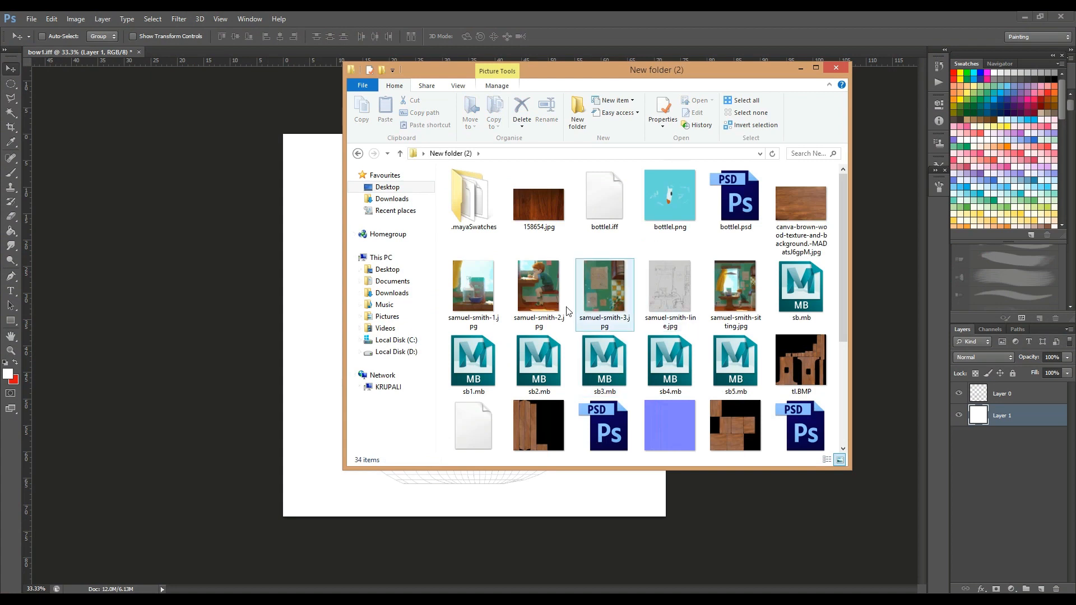
{"action": "left_click", "coordinate": [478, 295]}
{"action": "left_click", "coordinate": [208, 291]}
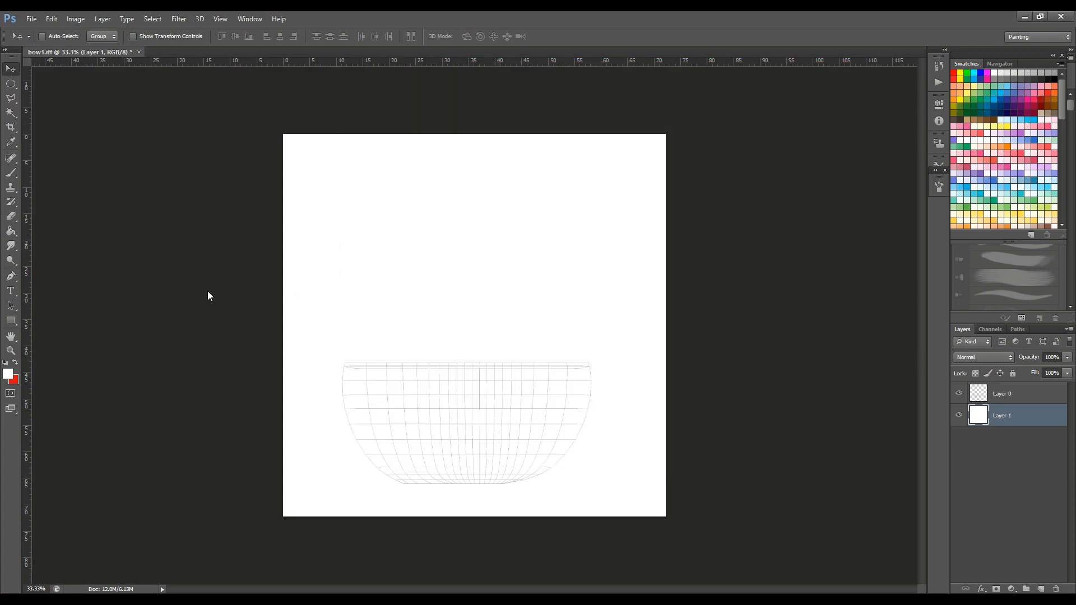
{"action": "left_click_drag", "start_coordinate": [503, 291], "coordinate": [465, 224]}
{"action": "key", "text": "Return"}
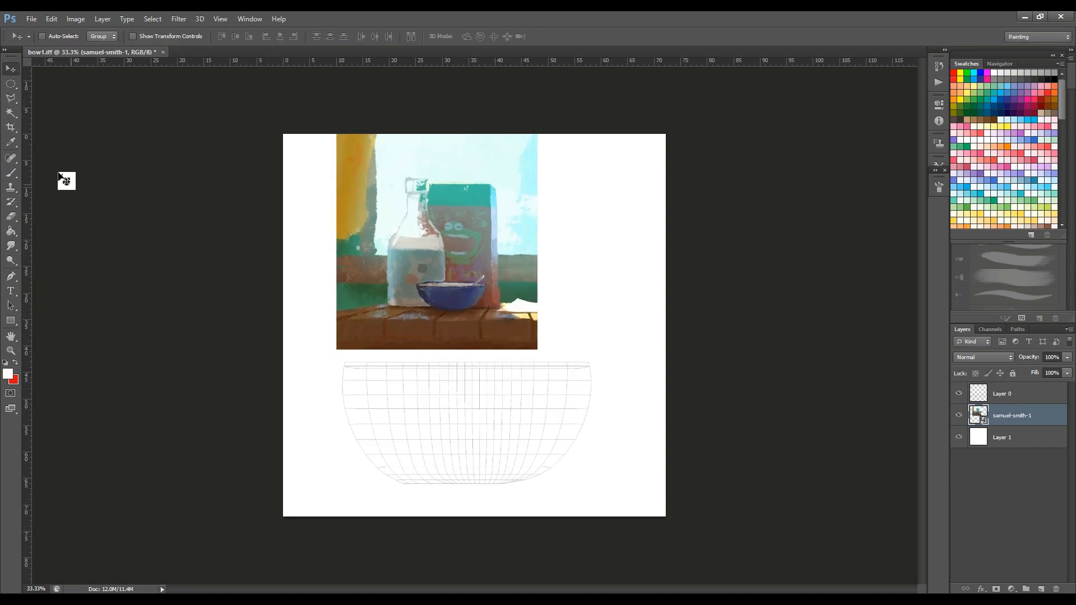
Sample the bowl's blue from the placed painting, hide the painting layer and set the foreground color to 332c68.
{"action": "left_click", "coordinate": [11, 142]}
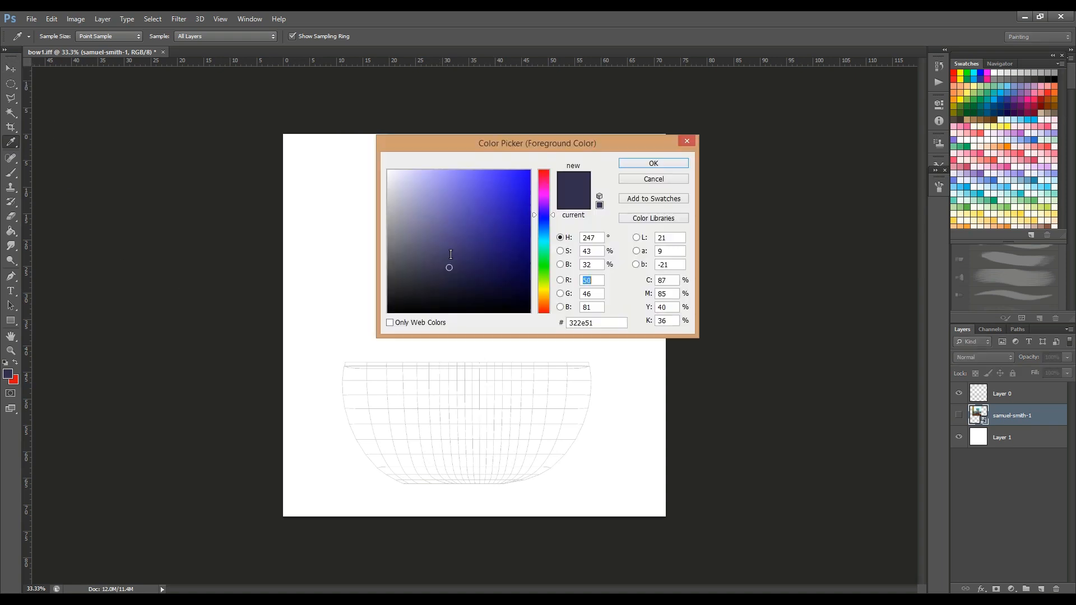
{"action": "mouse_move", "coordinate": [449, 255]}
{"action": "left_mouse_down"}
{"action": "mouse_move", "coordinate": [466, 243]}
{"action": "mouse_move", "coordinate": [461, 257]}
{"action": "mouse_move", "coordinate": [470, 255]}
{"action": "left_mouse_up"}
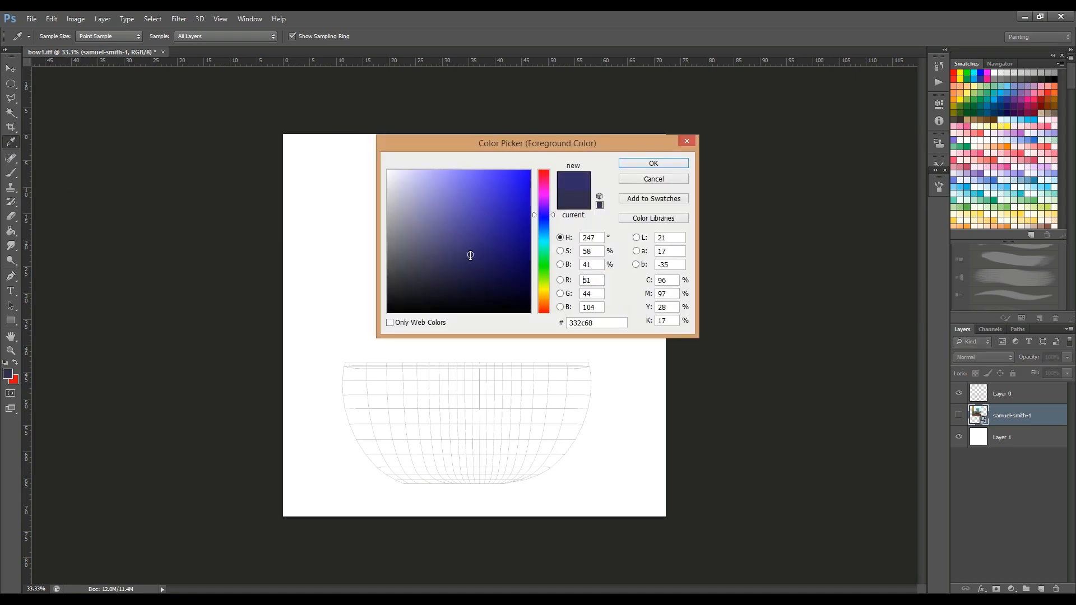
{"action": "left_click", "coordinate": [665, 164]}
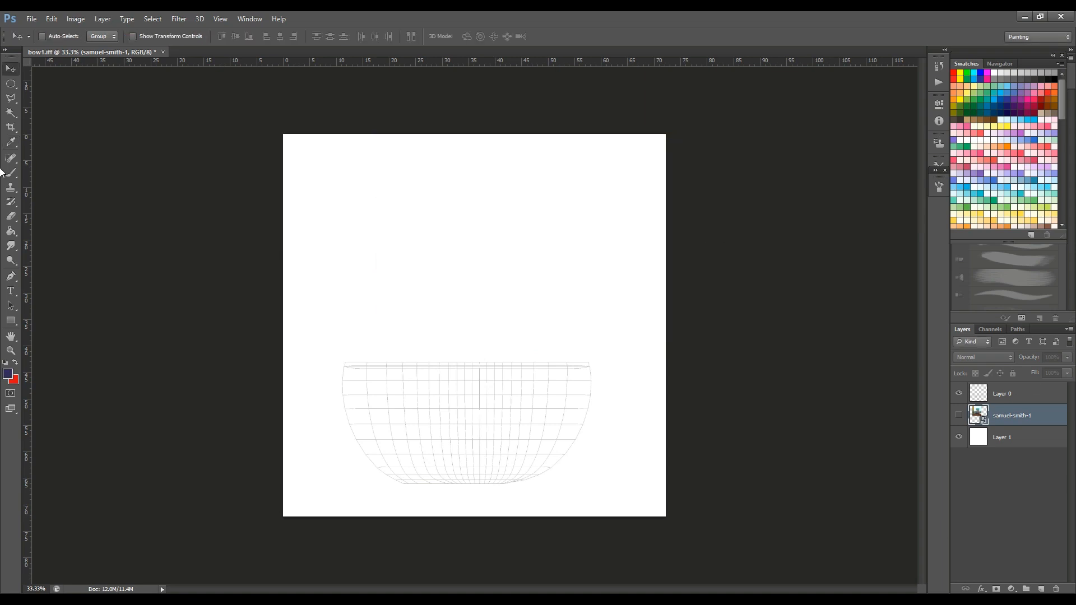
Select the lower canvas area around the bowl's UV shell with a rectangular marquee, fill it with dark blue on a new layer, and deselect.
{"action": "key", "text": "v"}
{"action": "left_click", "coordinate": [16, 85]}
{"action": "left_click", "coordinate": [75, 82]}
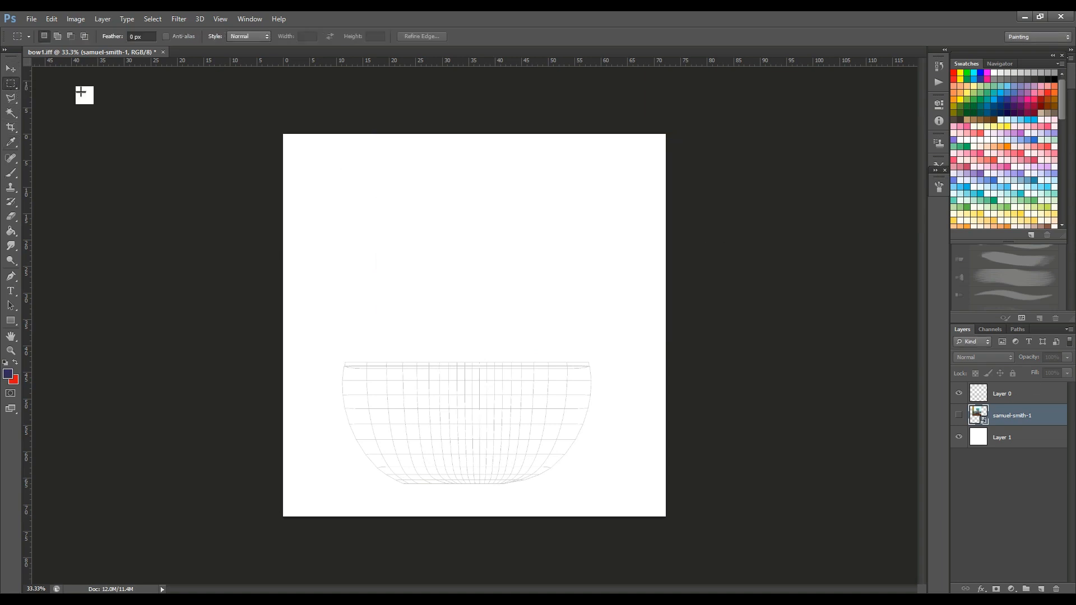
{"action": "left_click_drag", "start_coordinate": [724, 540], "coordinate": [189, 341]}
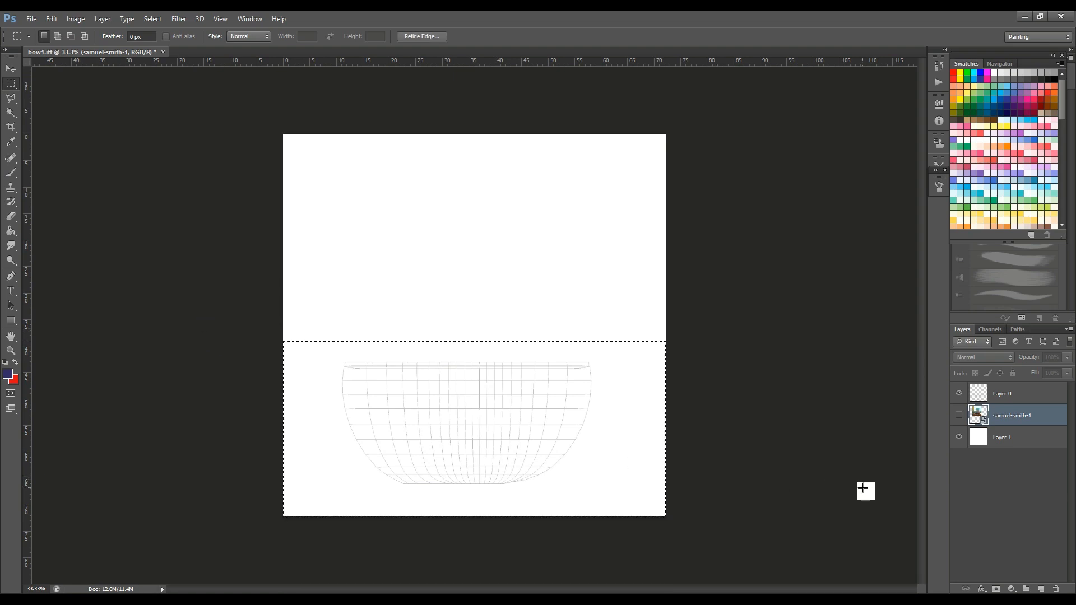
{"action": "left_click", "coordinate": [11, 231]}
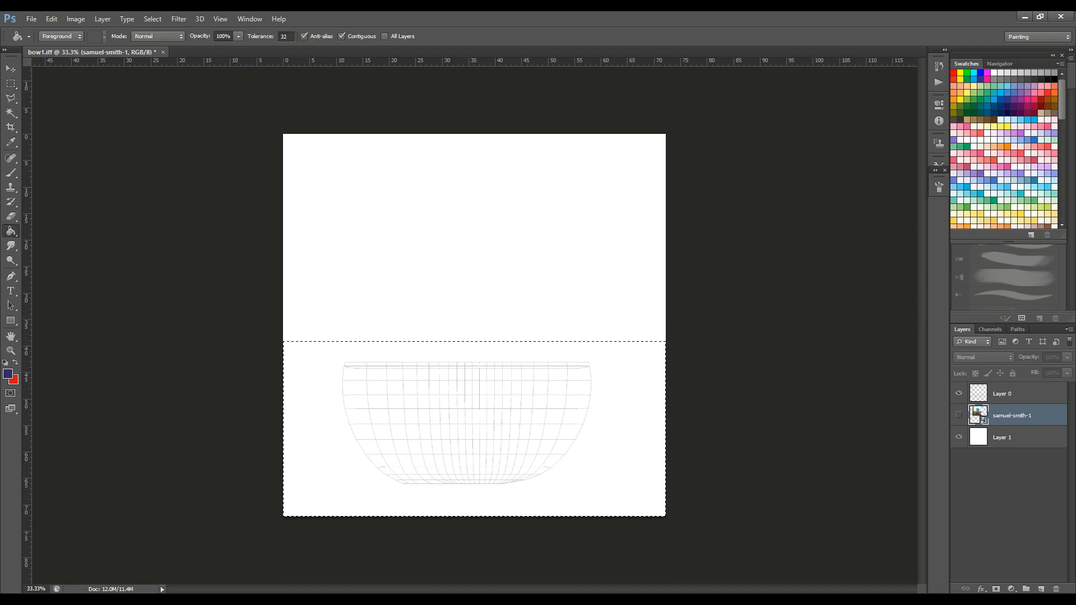
{"action": "left_click", "coordinate": [1041, 589]}
{"action": "left_click", "coordinate": [549, 399]}
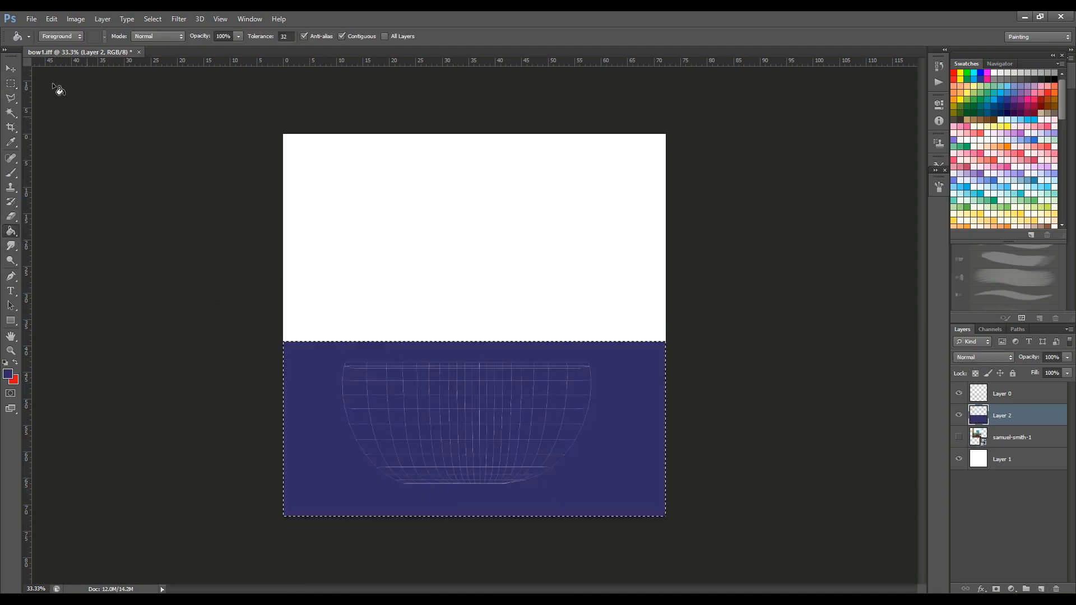
{"action": "left_click", "coordinate": [9, 69]}
{"action": "key", "text": "ctrl+d"}
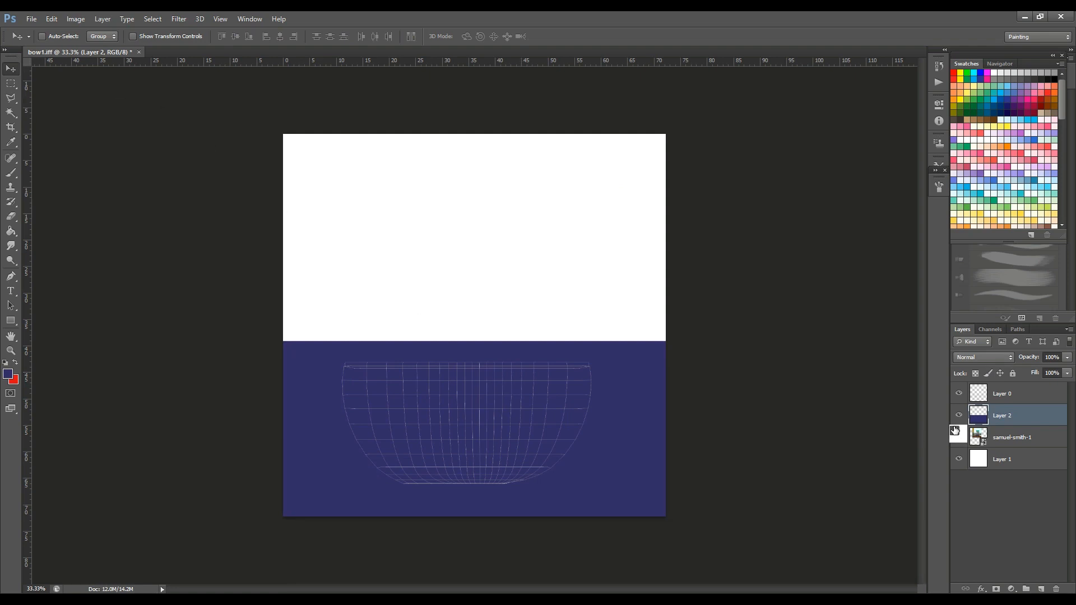
Hide the UV snapshot layer and save the texture as bow1.png in New folder (2) with the default PNG options.
{"action": "left_click", "coordinate": [959, 394]}
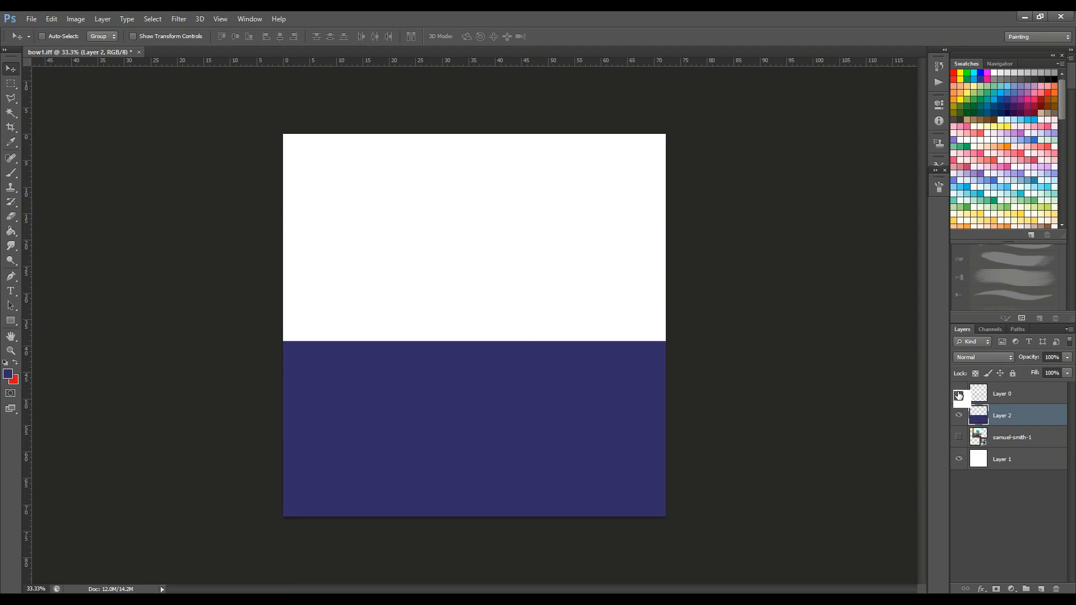
{"action": "left_click", "coordinate": [31, 19]}
{"action": "left_click", "coordinate": [56, 152]}
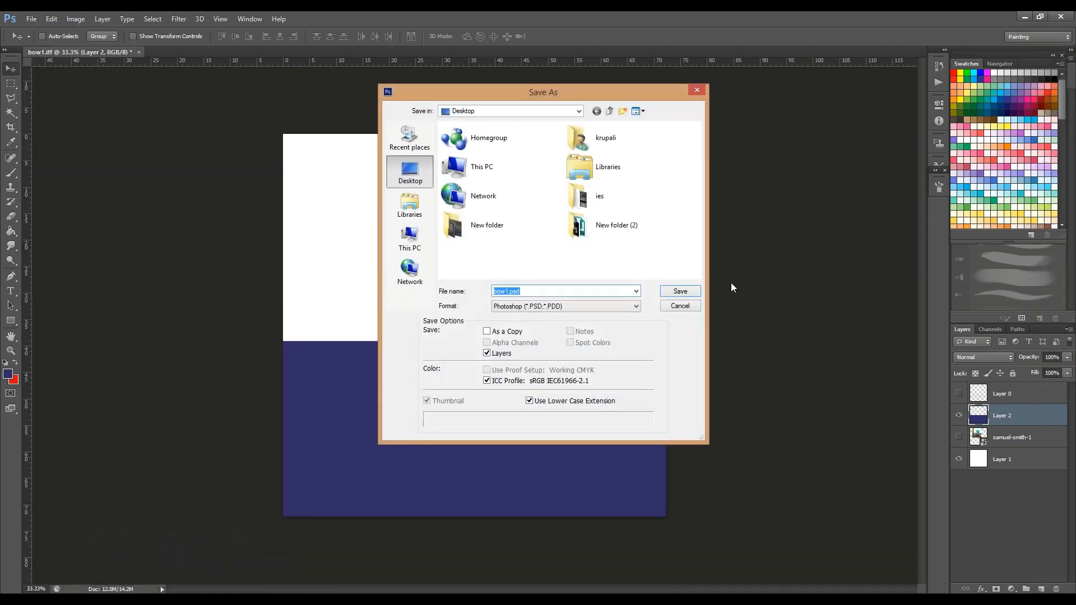
{"action": "left_click", "coordinate": [627, 233]}
{"action": "left_click", "coordinate": [679, 291]}
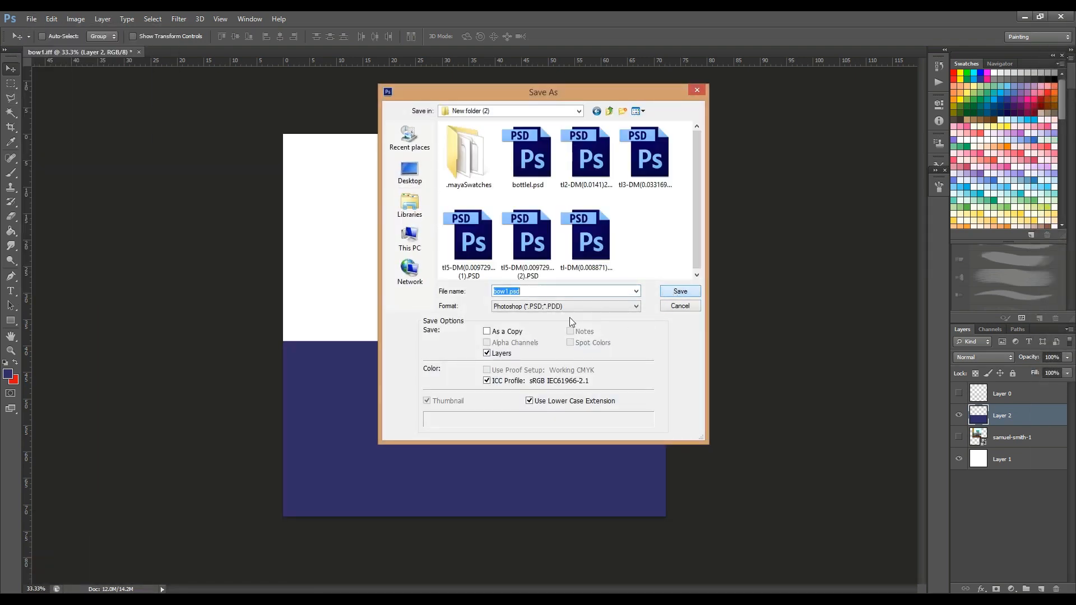
{"action": "left_click", "coordinate": [565, 306]}
{"action": "left_click", "coordinate": [534, 441]}
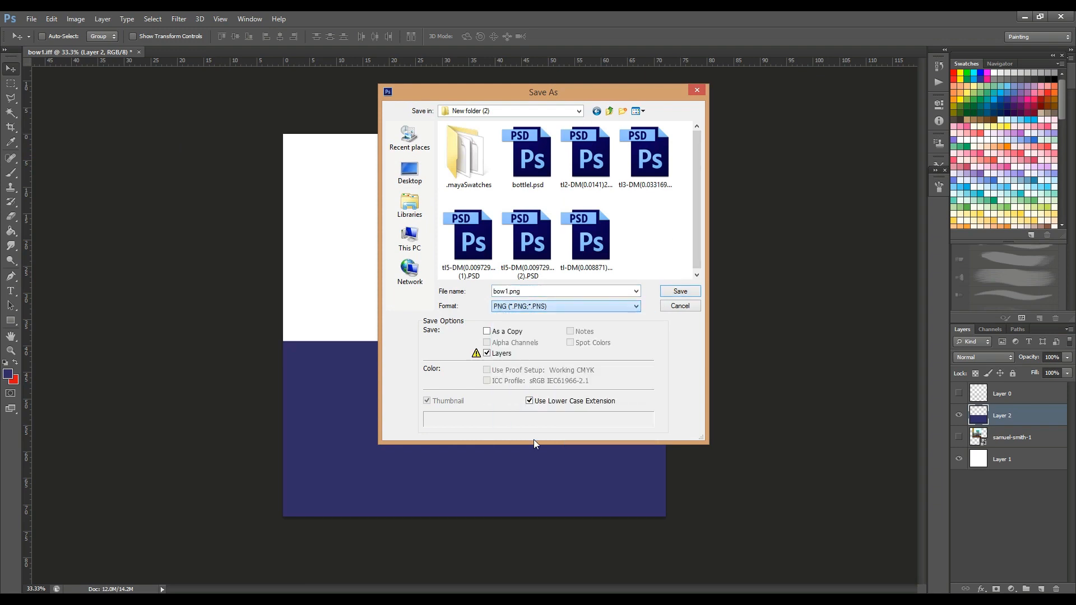
{"action": "left_click", "coordinate": [673, 293]}
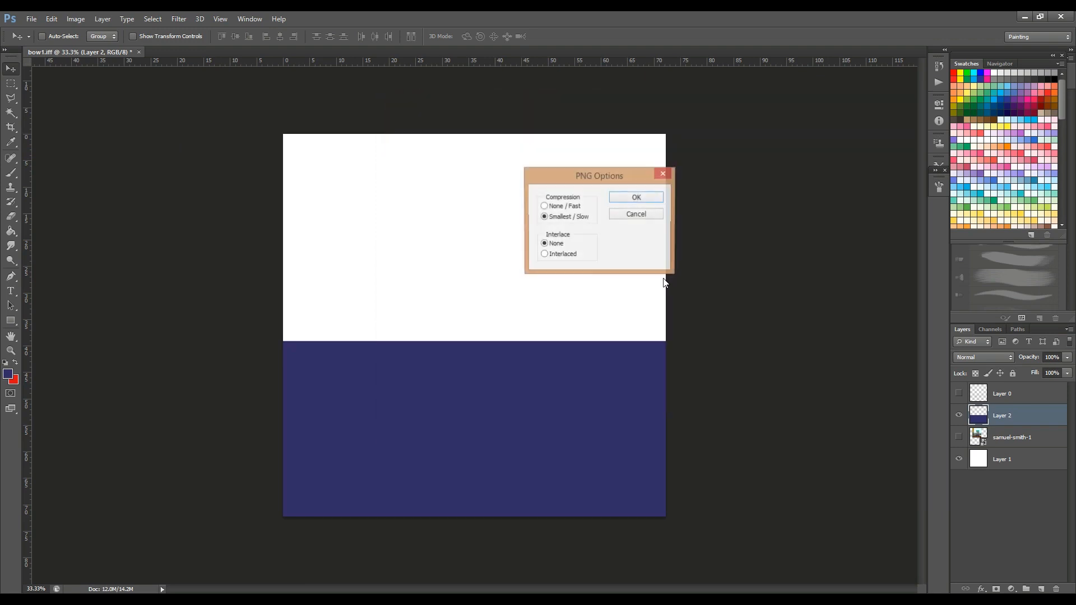
{"action": "left_click", "coordinate": [632, 199]}
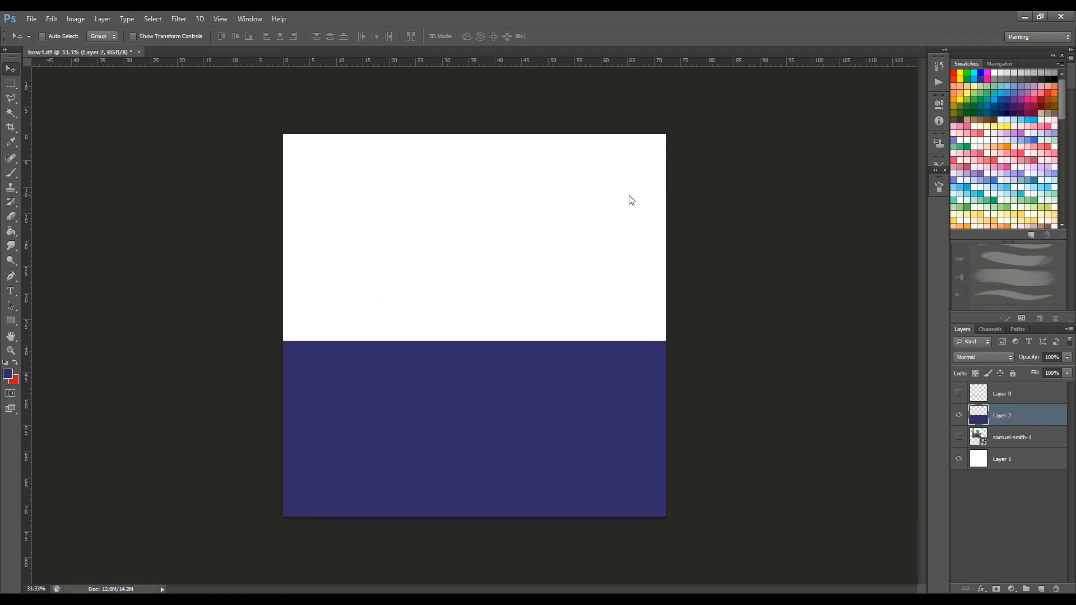
Quit Photoshop without saving bow1.iff and switch to the sb5.mb scene in Maya.
{"action": "left_click", "coordinate": [1059, 17]}
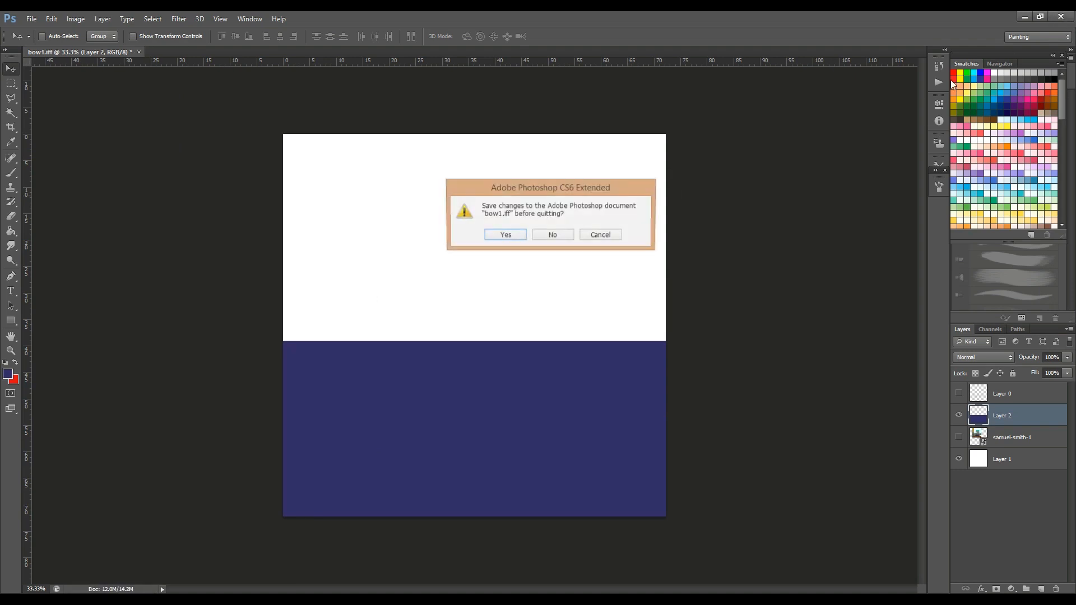
{"action": "left_click", "coordinate": [560, 233]}
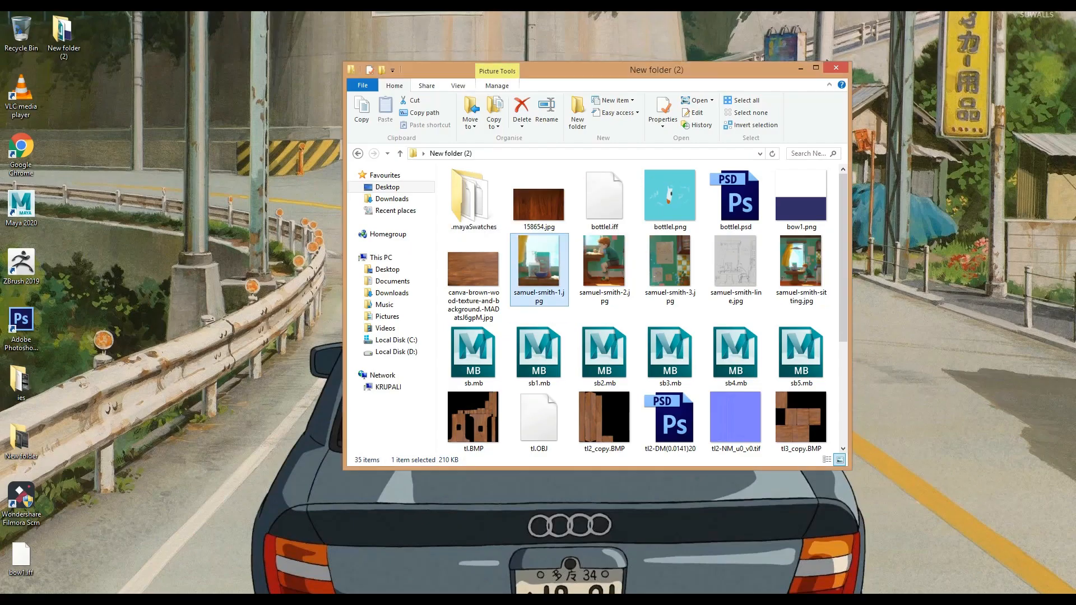
{"action": "left_click", "coordinate": [221, 552]}
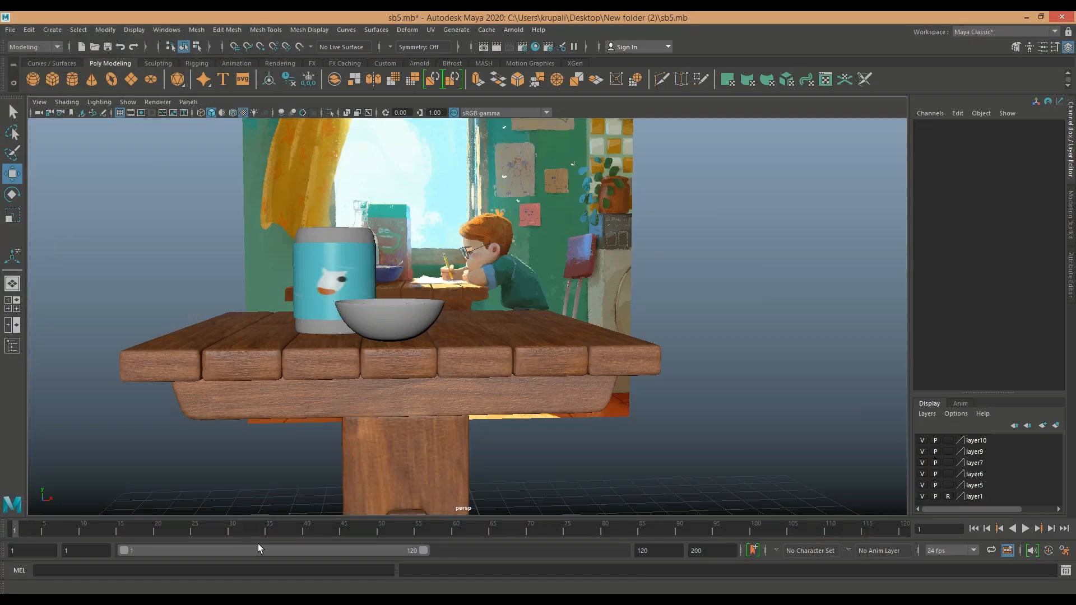
Assign a new Phong material to the bowl and delete the bowl's construction history.
{"action": "left_click", "coordinate": [374, 336]}
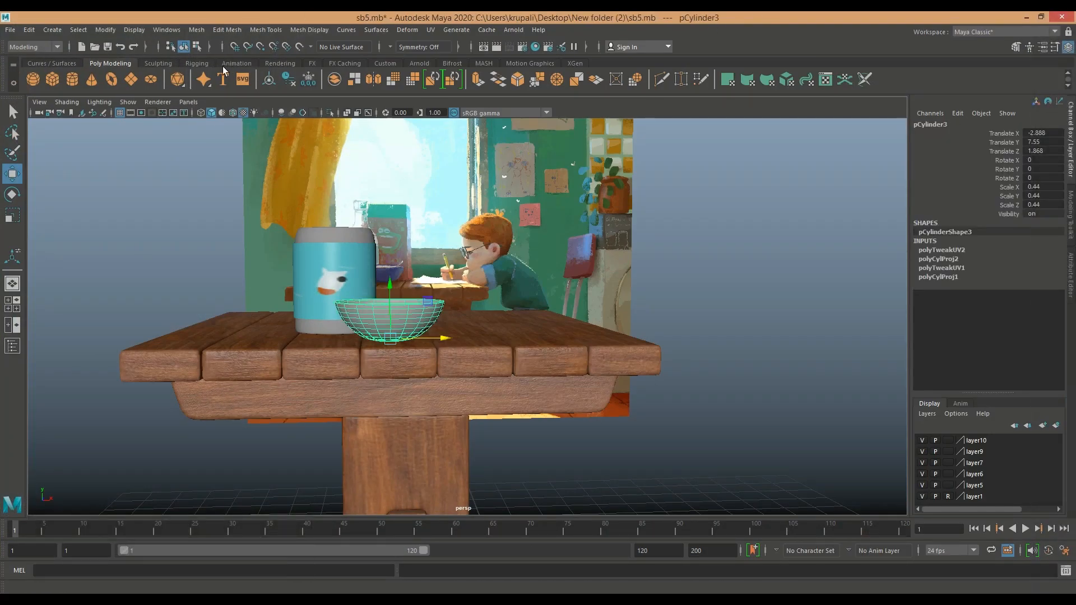
{"action": "left_click", "coordinate": [280, 63]}
{"action": "left_click", "coordinate": [269, 80]}
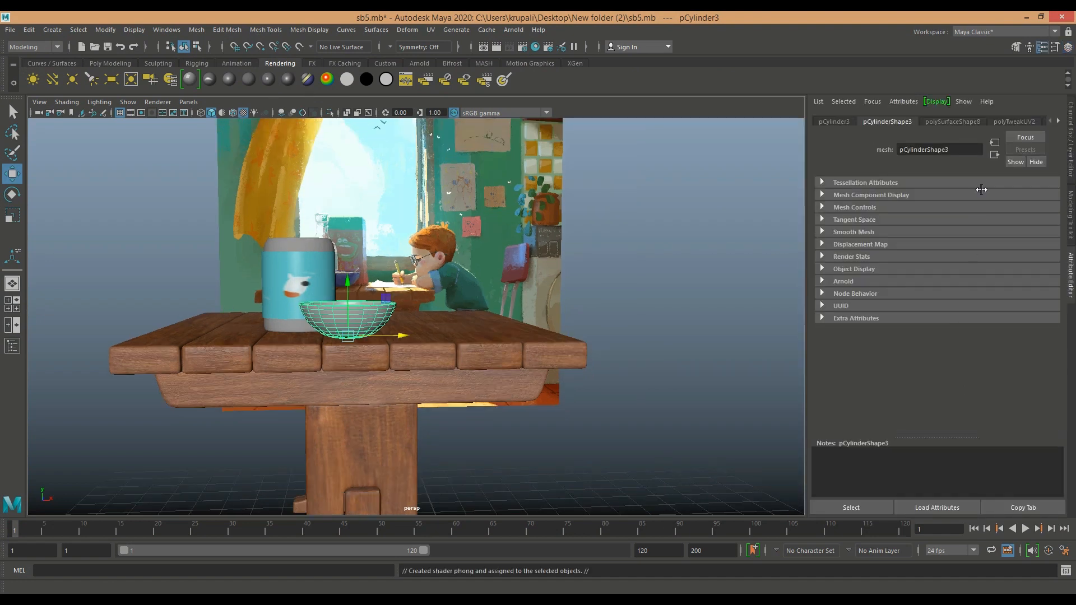
{"action": "left_click", "coordinate": [29, 30]}
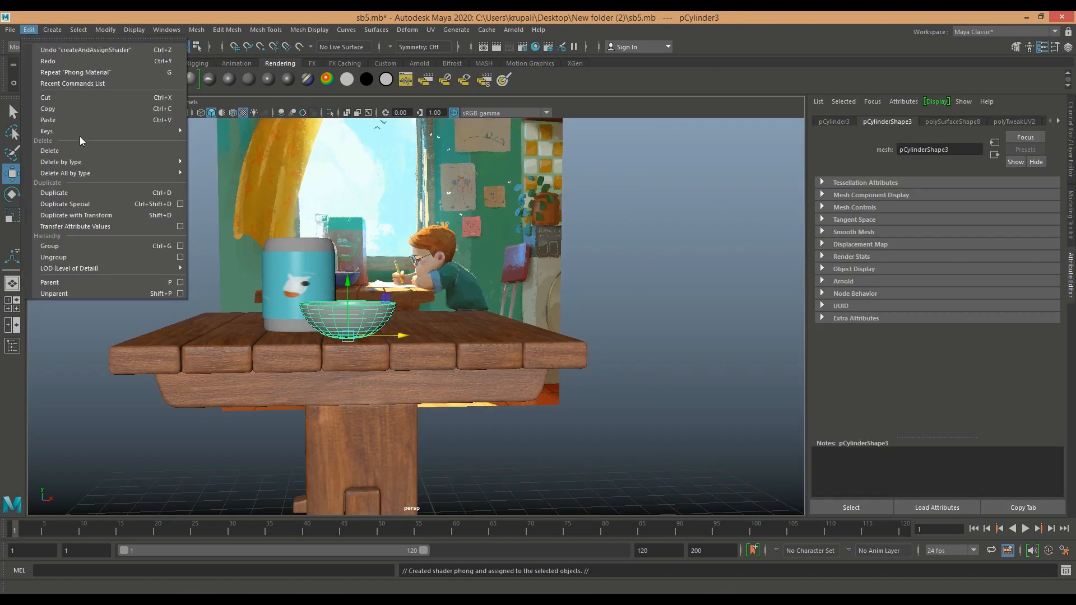
{"action": "mouse_move", "coordinate": [67, 162]}
{"action": "left_click", "coordinate": [208, 178]}
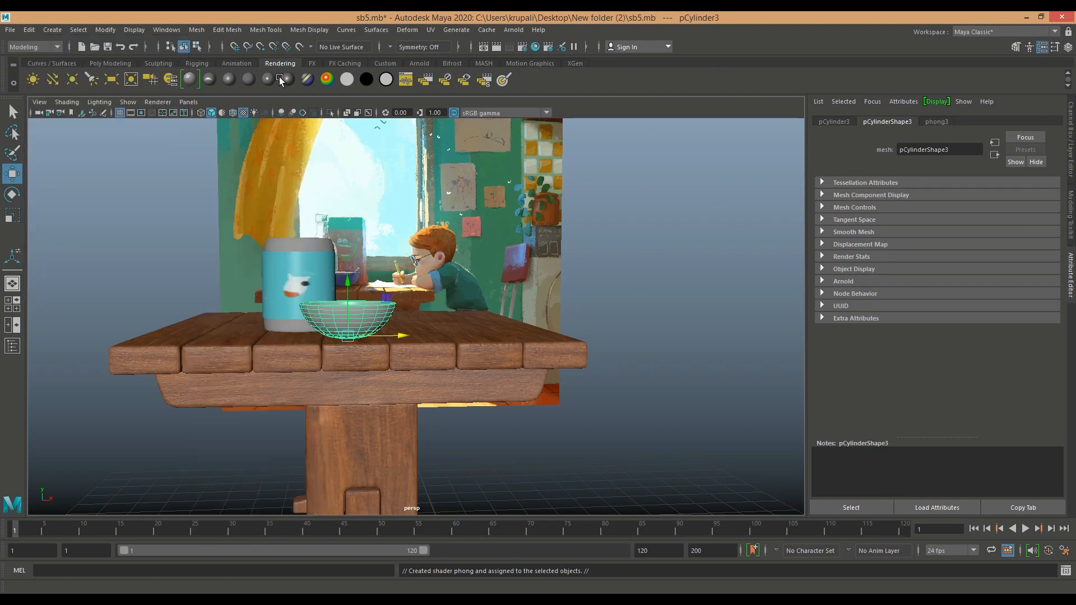
Rename the bowl's Phong material to bo1.
{"action": "left_click", "coordinate": [934, 121]}
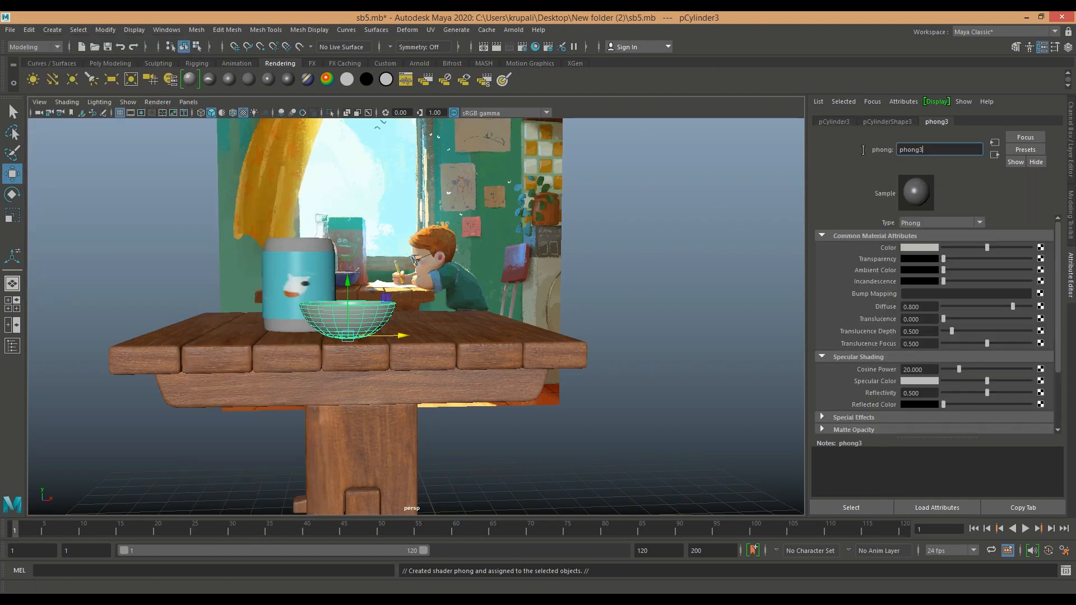
{"action": "type", "text": "bo1"}
{"action": "key", "text": "Return"}
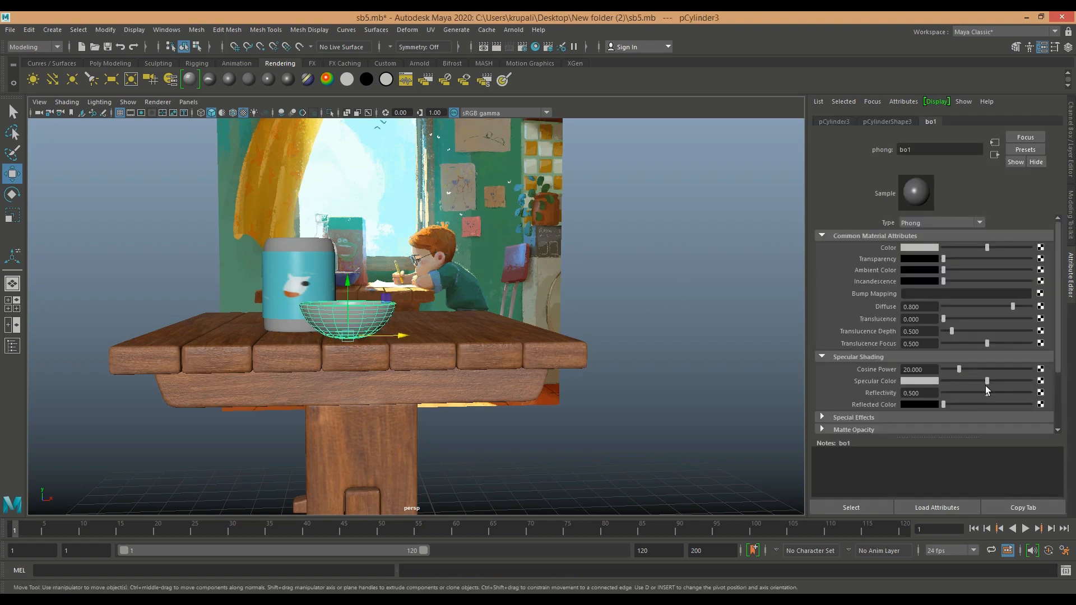
Reduce the bo1 material's reflectivity to 0 and slightly darken its specular color.
{"action": "scroll", "coordinate": [984, 400], "scroll_direction": "down", "scroll_amount": 1}
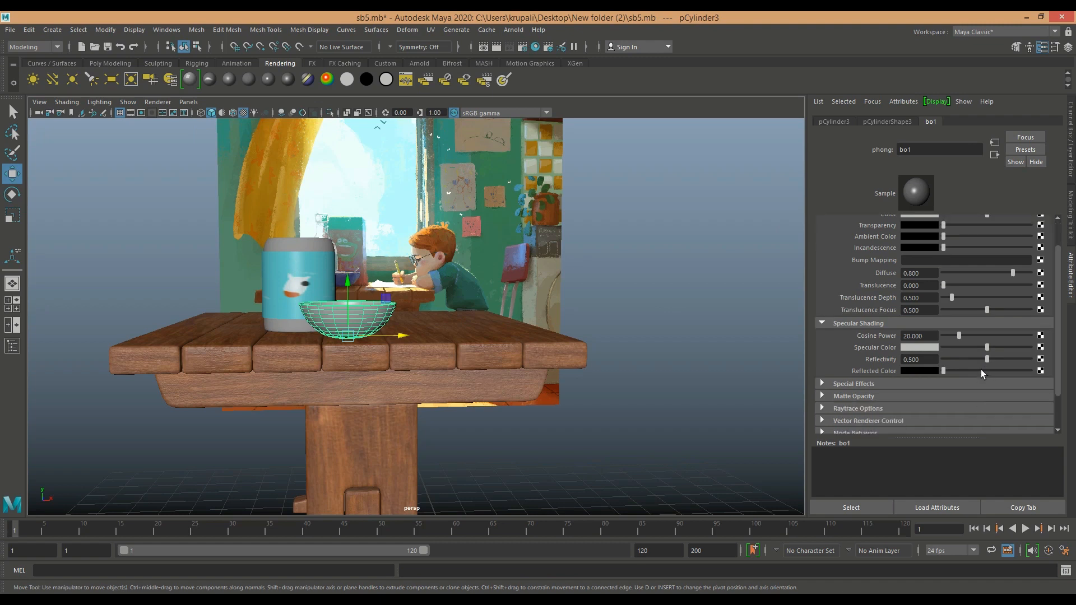
{"action": "left_click_drag", "start_coordinate": [985, 360], "coordinate": [920, 365]}
{"action": "left_click_drag", "start_coordinate": [971, 347], "coordinate": [967, 347]}
{"action": "scroll", "coordinate": [1035, 321], "scroll_direction": "up", "scroll_amount": 1}
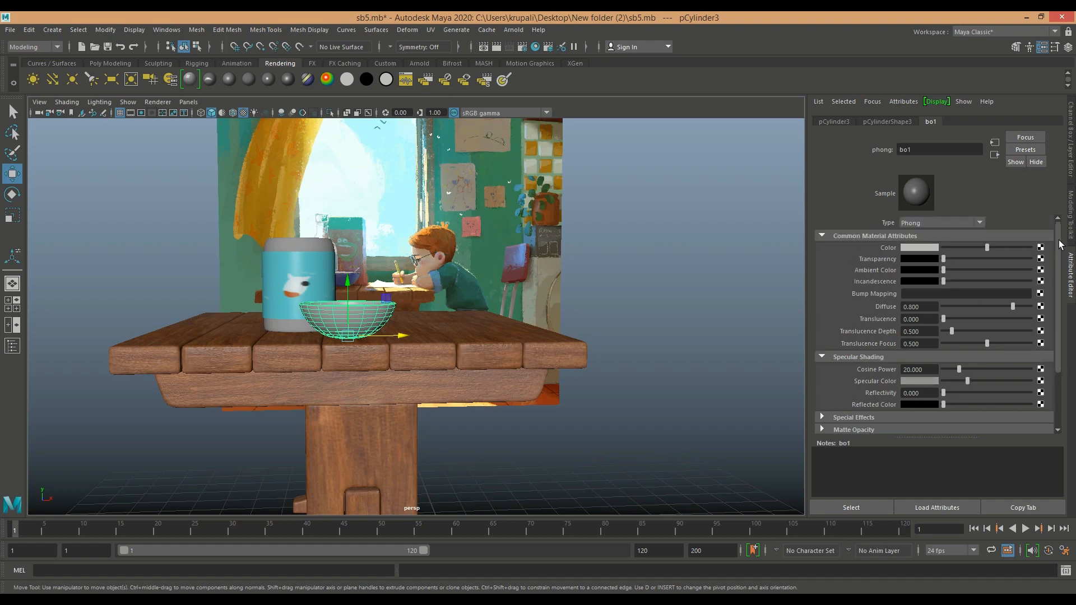
Connect a file texture to the bo1 material's color and load bow1.png from Desktop\New folder (2).
{"action": "left_click", "coordinate": [1040, 247]}
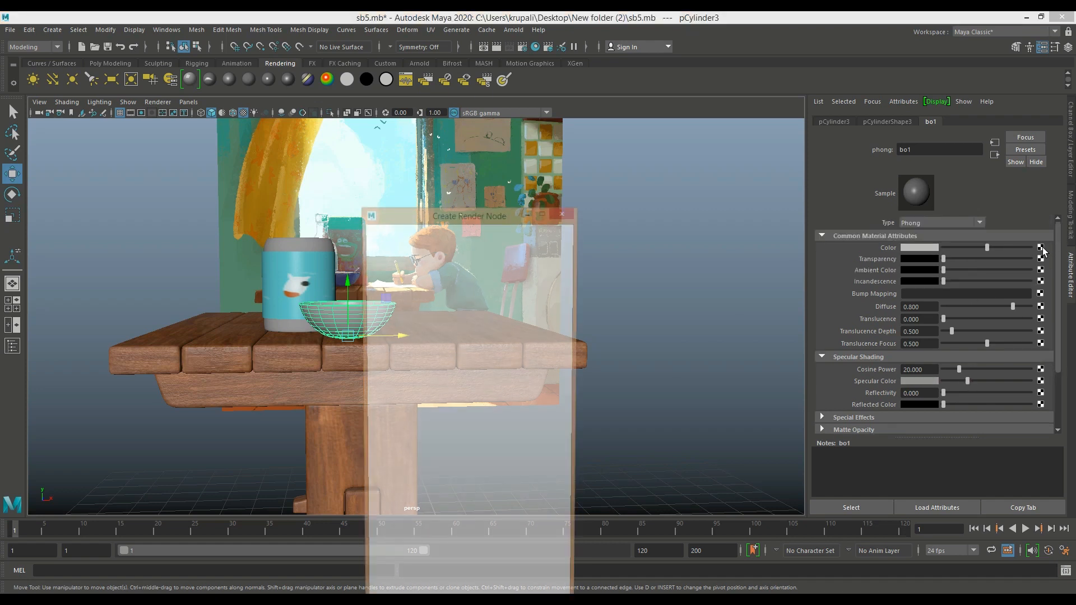
{"action": "left_click", "coordinate": [458, 306]}
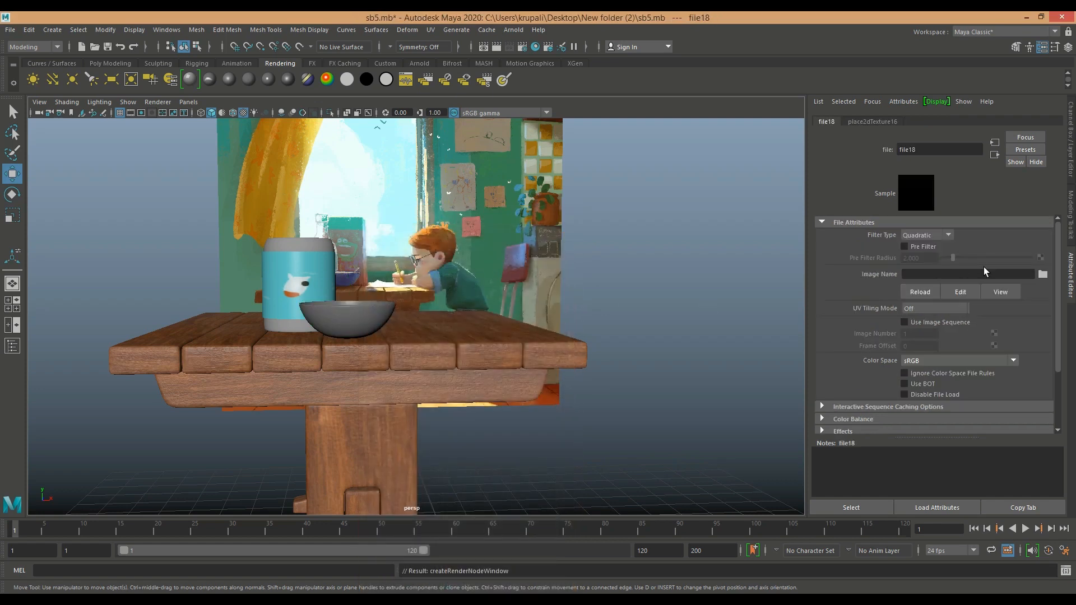
{"action": "left_click", "coordinate": [1041, 273]}
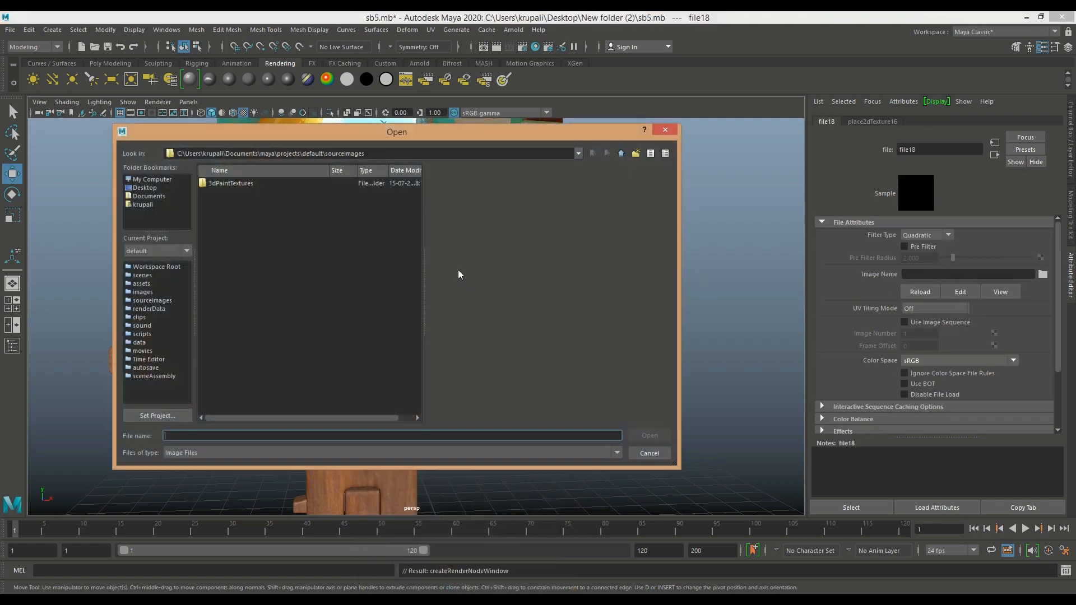
{"action": "left_click", "coordinate": [143, 188]}
{"action": "left_click", "coordinate": [229, 204]}
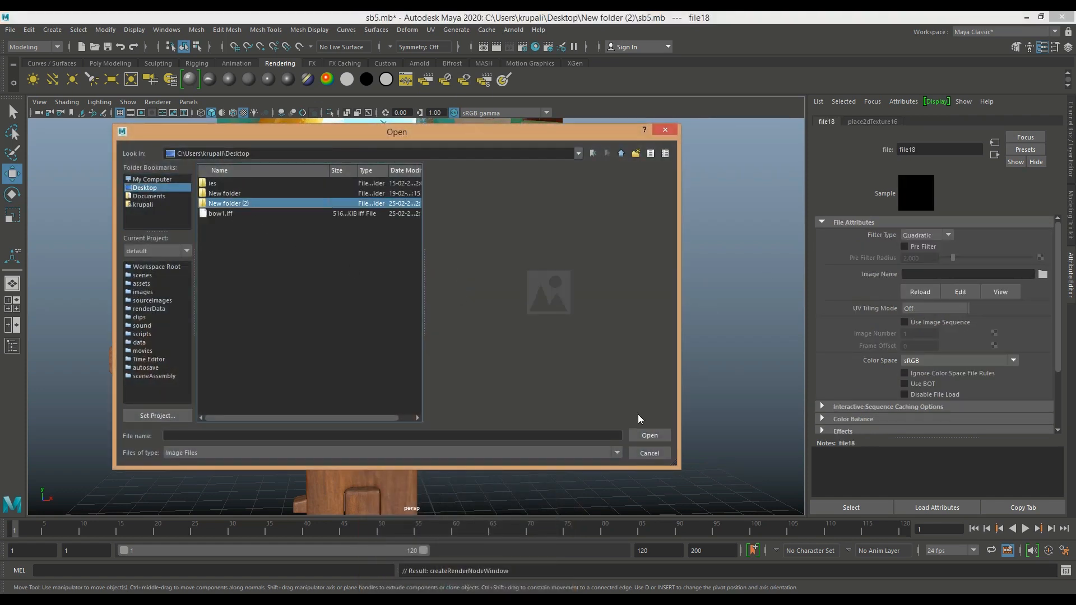
{"action": "left_click", "coordinate": [649, 435]}
{"action": "left_click_drag", "start_coordinate": [419, 310], "coordinate": [412, 389]}
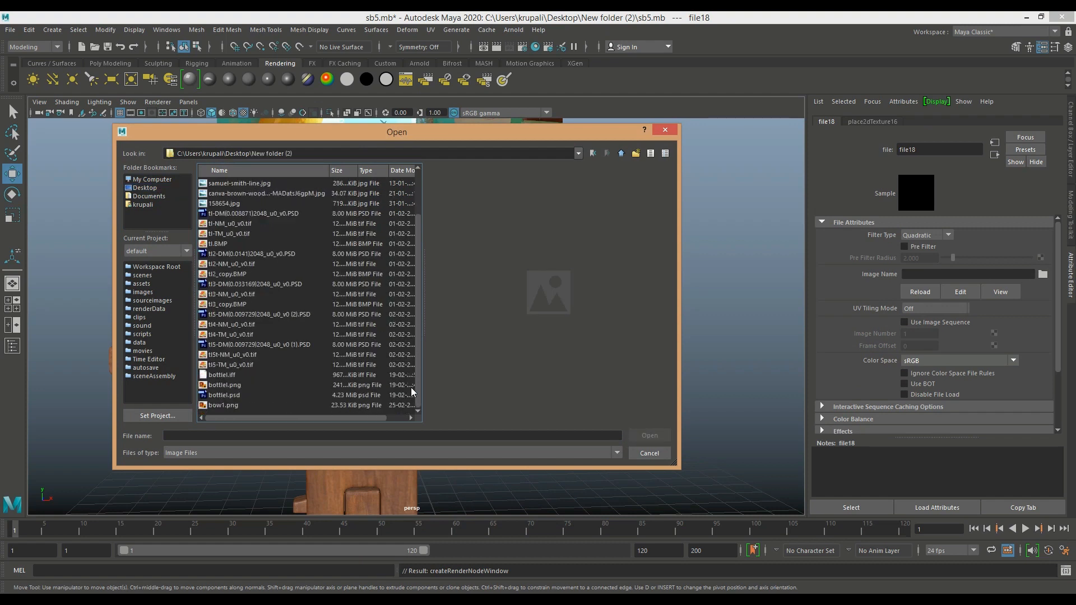
{"action": "left_click", "coordinate": [236, 405]}
{"action": "left_click", "coordinate": [635, 436]}
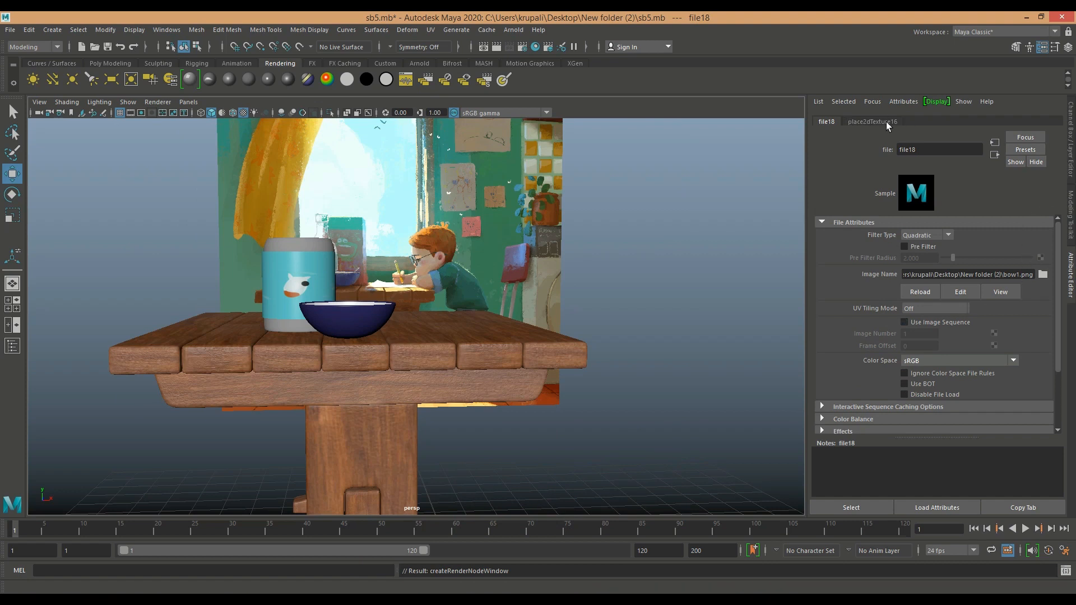
Slightly raise the bo1 material's ambient color and check the bowl in the perspective view.
{"action": "left_click", "coordinate": [994, 155]}
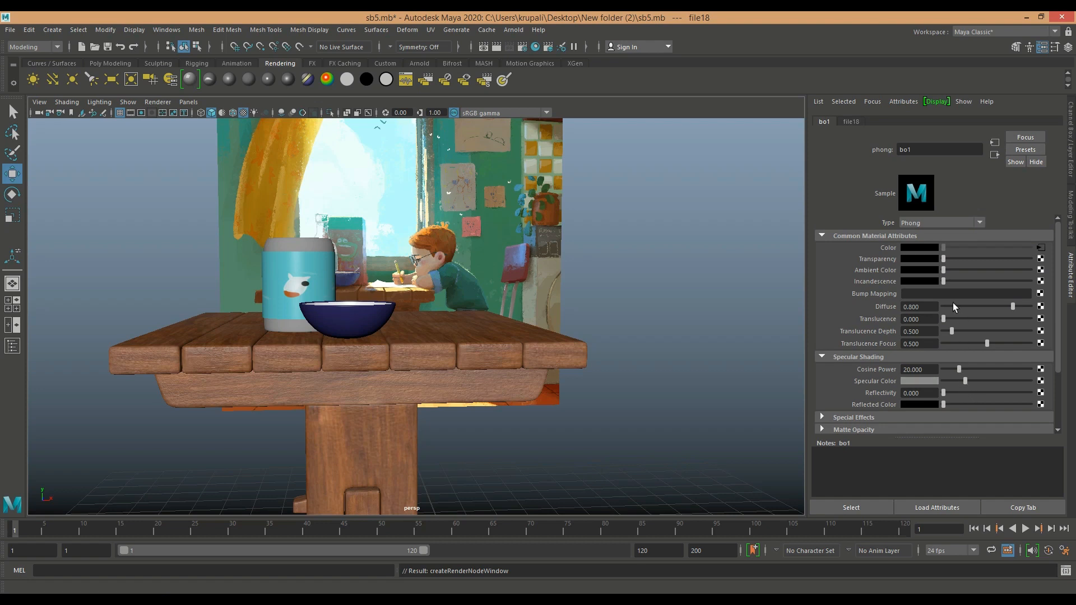
{"action": "left_click_drag", "start_coordinate": [946, 272], "coordinate": [946, 272]}
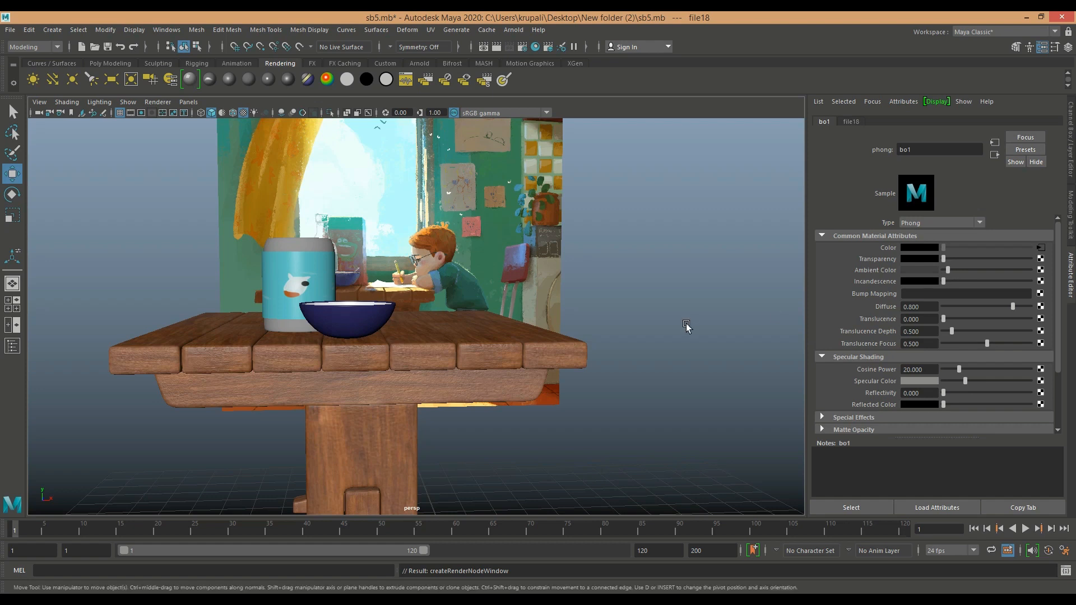
{"action": "left_click", "coordinate": [1072, 168]}
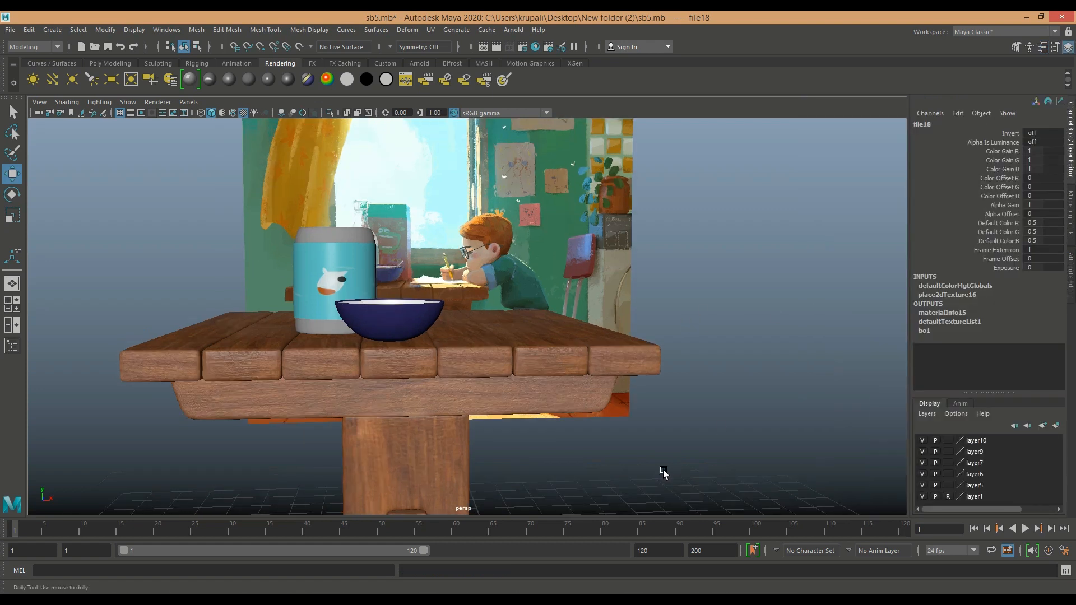
{"action": "scroll", "coordinate": [663, 469], "scroll_direction": "down", "scroll_amount": 3}
{"action": "left_click_drag", "start_coordinate": [664, 469], "coordinate": [691, 480], "text": "alt"}
{"action": "scroll", "coordinate": [688, 477], "scroll_direction": "down", "scroll_amount": 3}
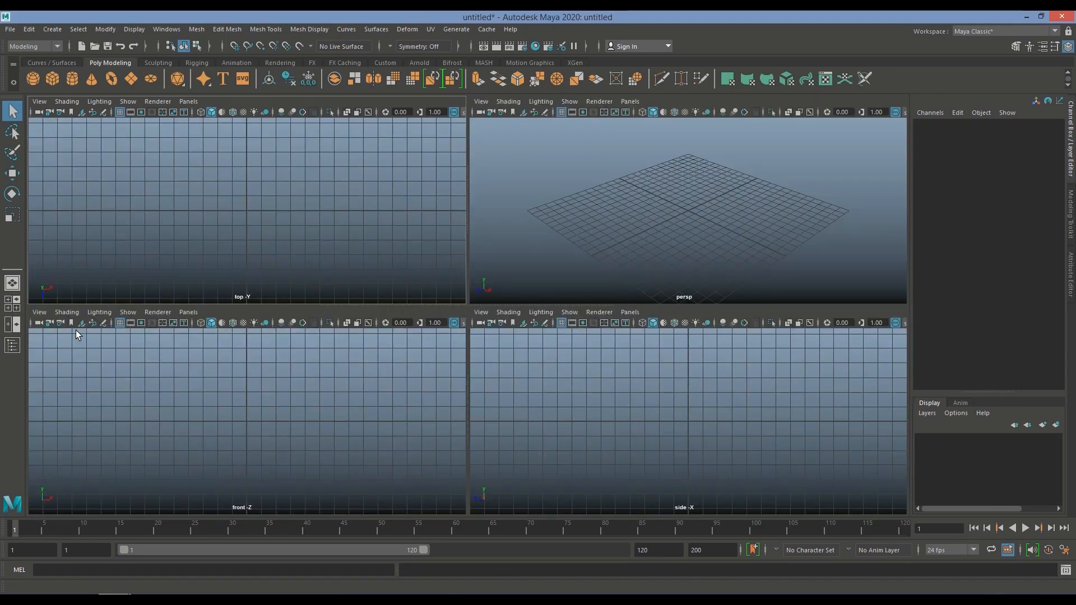
Import the spoon reference JPG from Desktop\New folder (2) as an image plane in the front view.
{"action": "left_click", "coordinate": [81, 323]}
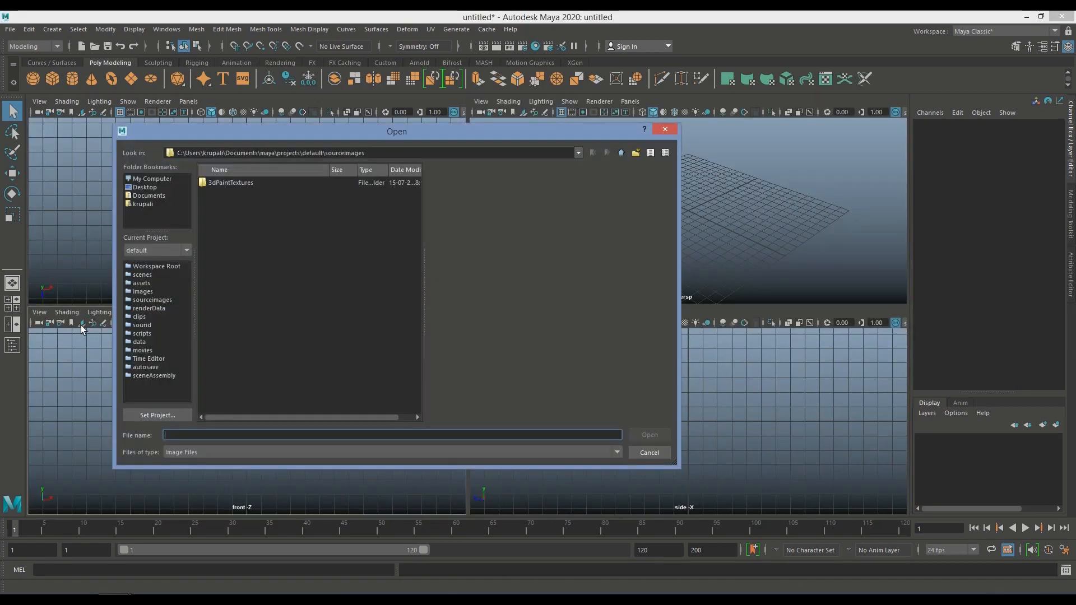
{"action": "left_click", "coordinate": [147, 190]}
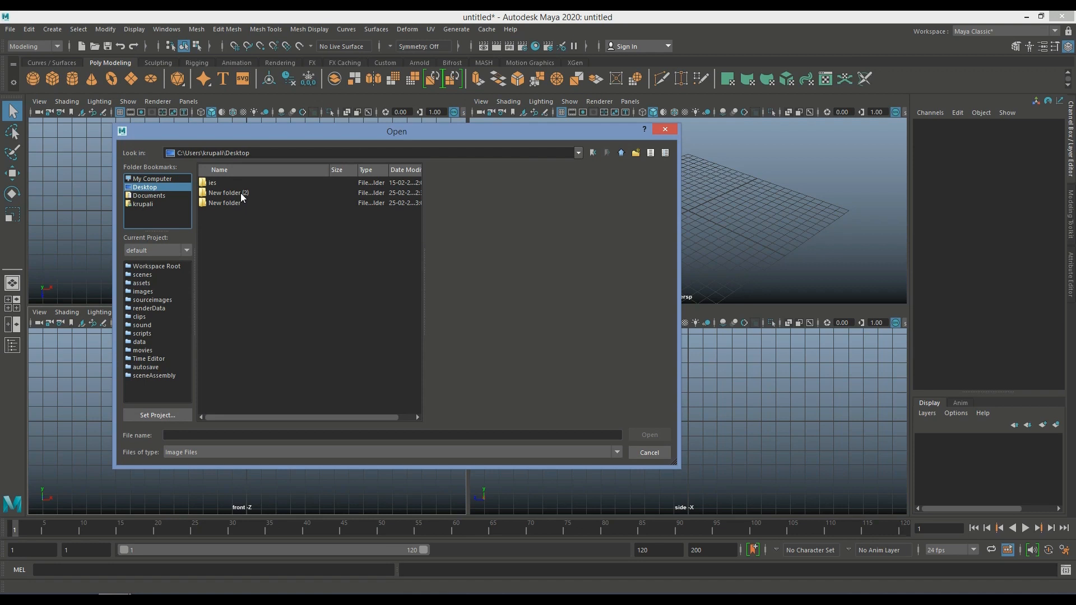
{"action": "left_click", "coordinate": [242, 194]}
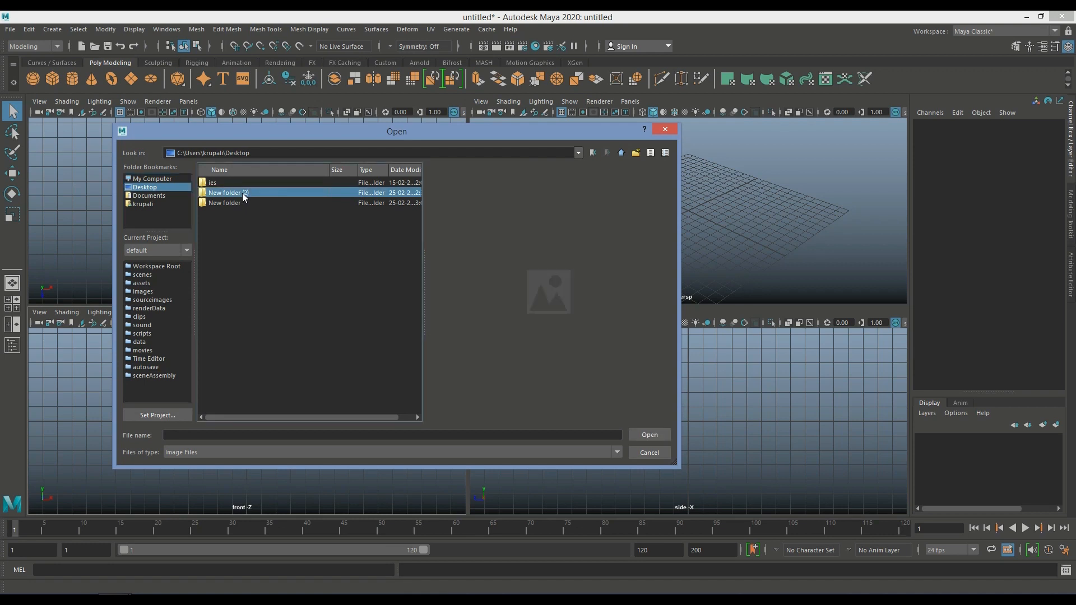
{"action": "left_click", "coordinate": [642, 436]}
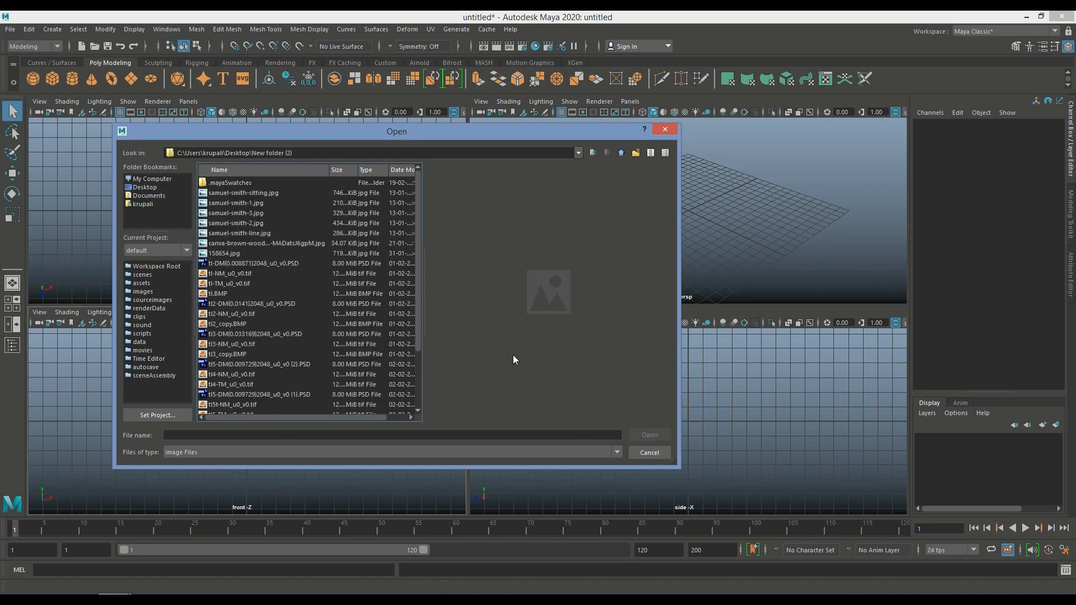
{"action": "left_click_drag", "start_coordinate": [418, 331], "coordinate": [367, 398]}
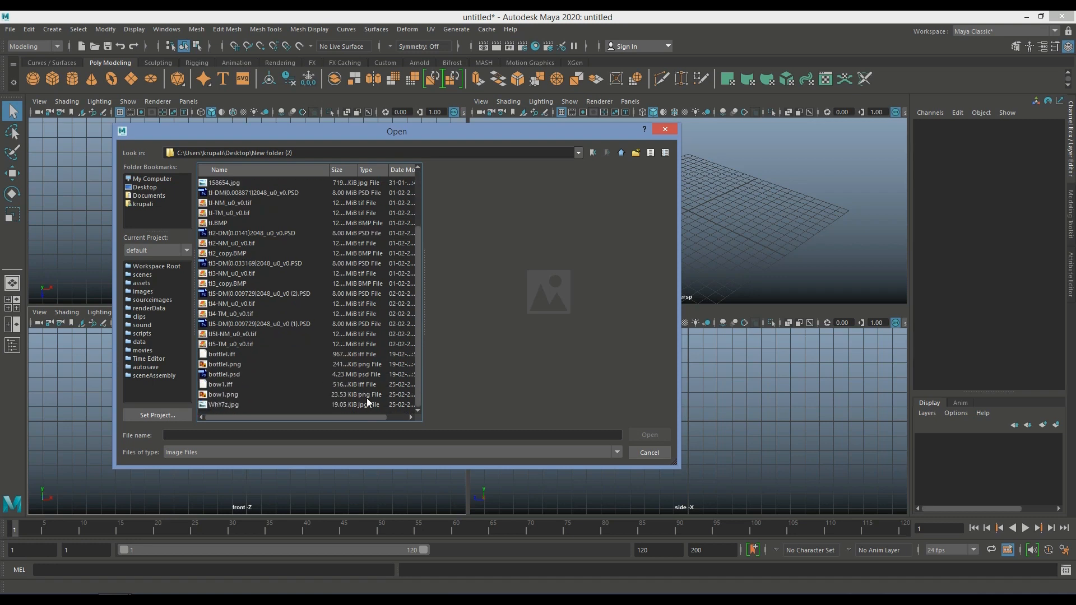
{"action": "left_click", "coordinate": [291, 403]}
{"action": "left_click", "coordinate": [641, 434]}
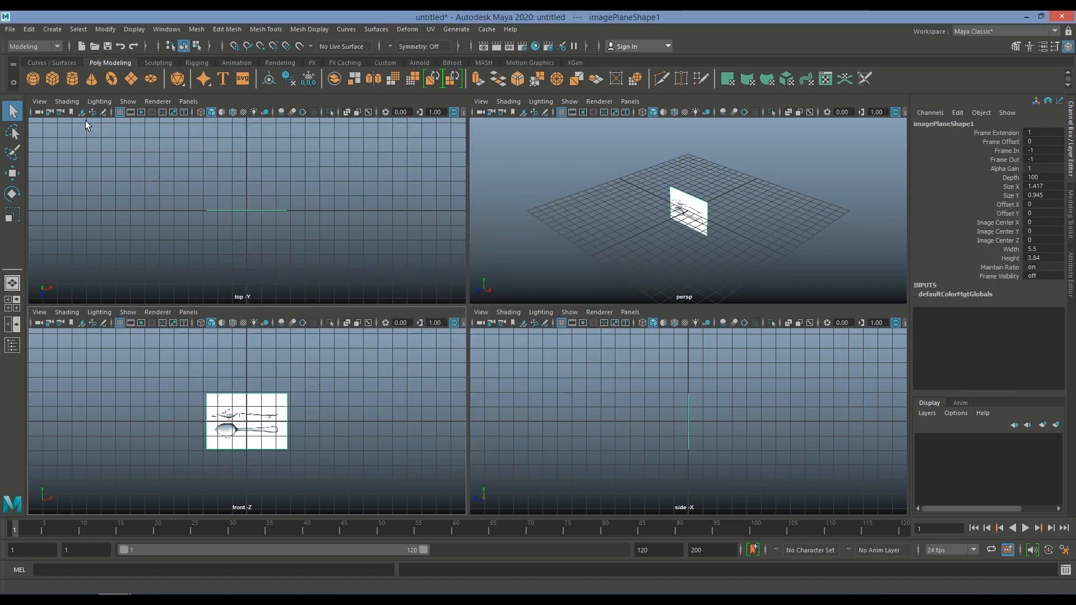
Import the same spoon reference JPG from Desktop\New folder (2) as an image plane in the top view.
{"action": "left_click", "coordinate": [70, 112]}
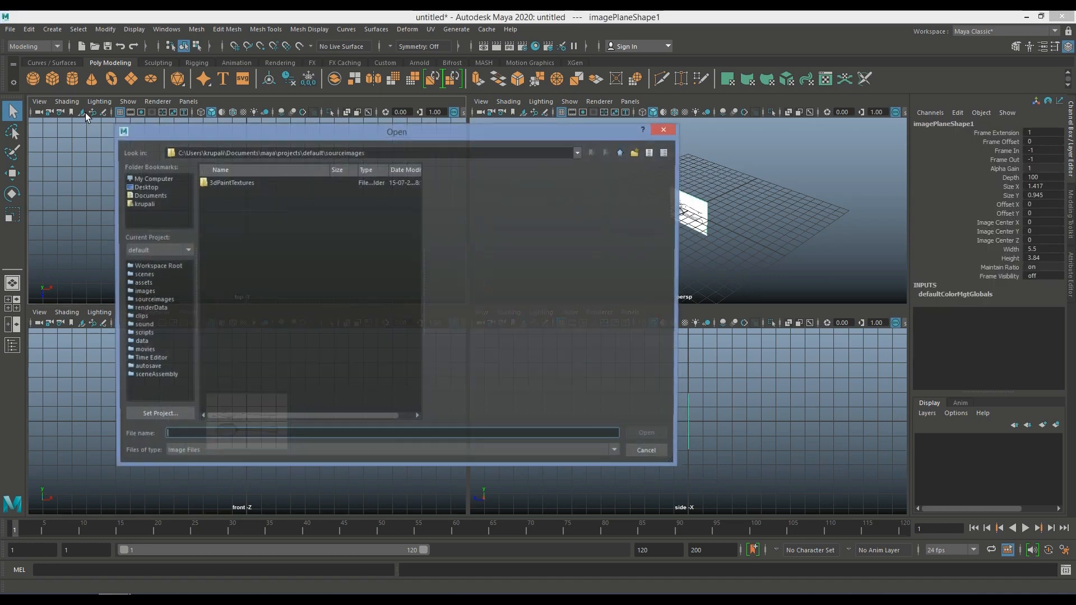
{"action": "left_click", "coordinate": [146, 187]}
{"action": "left_click", "coordinate": [235, 193]}
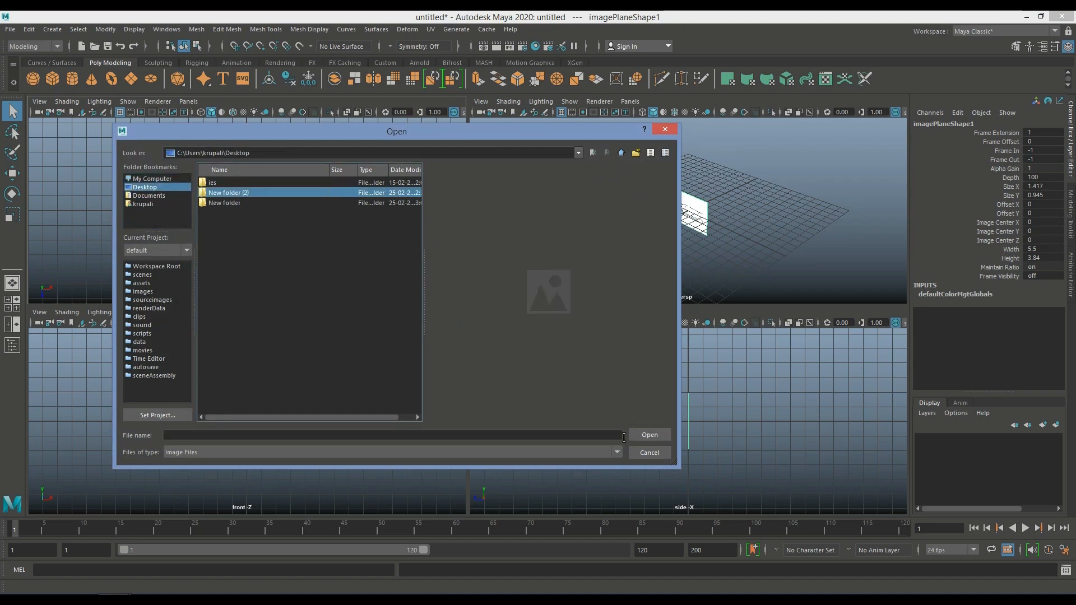
{"action": "left_click", "coordinate": [649, 434]}
{"action": "left_click_drag", "start_coordinate": [415, 344], "coordinate": [418, 412]}
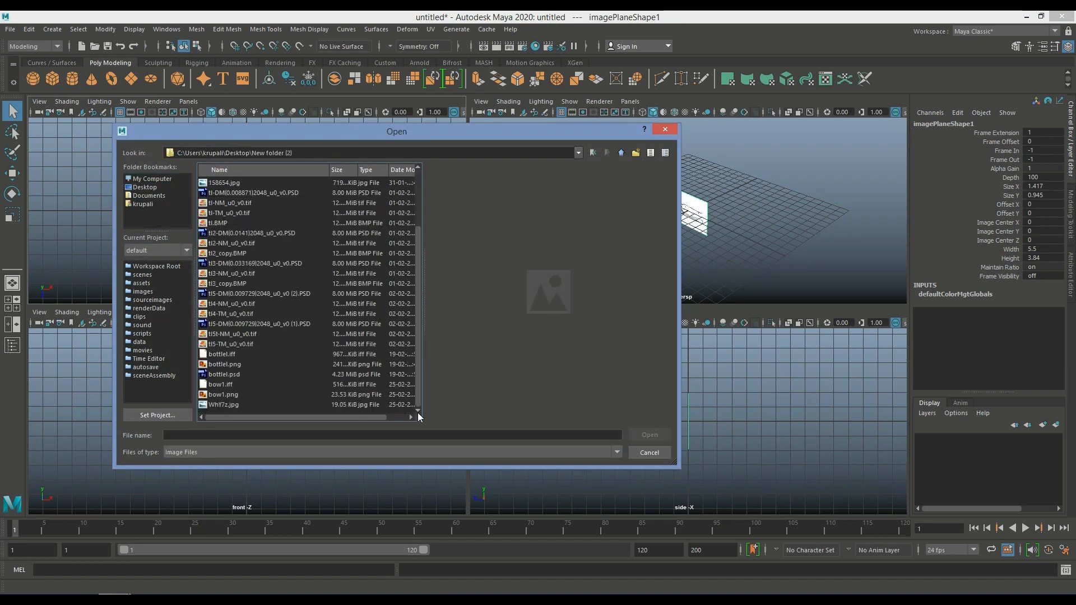
{"action": "left_click", "coordinate": [314, 405]}
{"action": "left_click", "coordinate": [649, 435]}
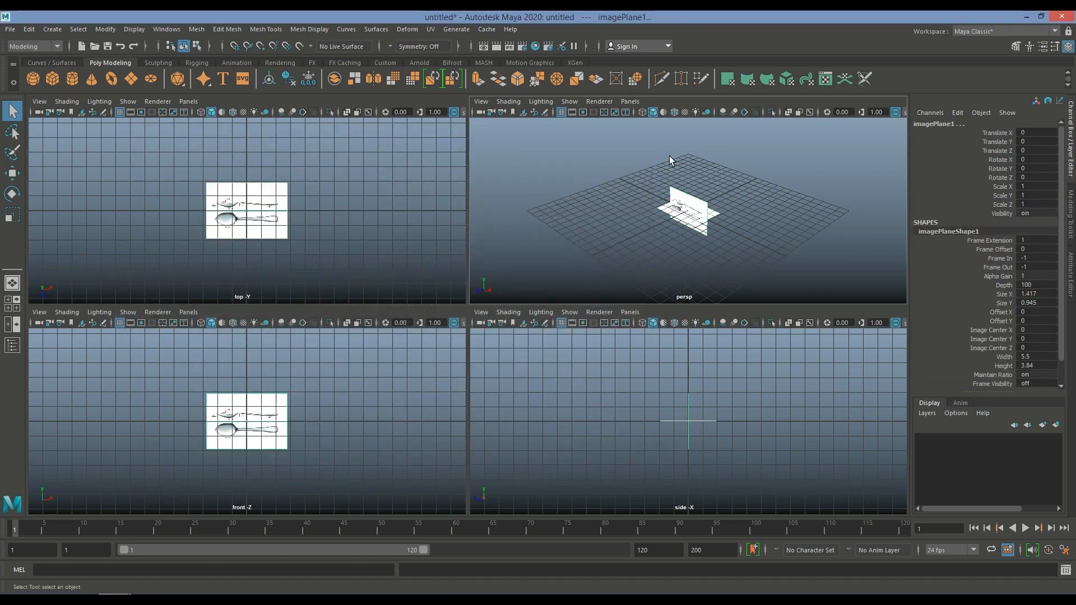
Scale both spoon image planes uniformly to about 3.115, leaving them centred at the origin.
{"action": "key", "text": "r"}
{"action": "left_click_drag", "start_coordinate": [682, 211], "coordinate": [773, 291]}
{"action": "key", "text": "w"}
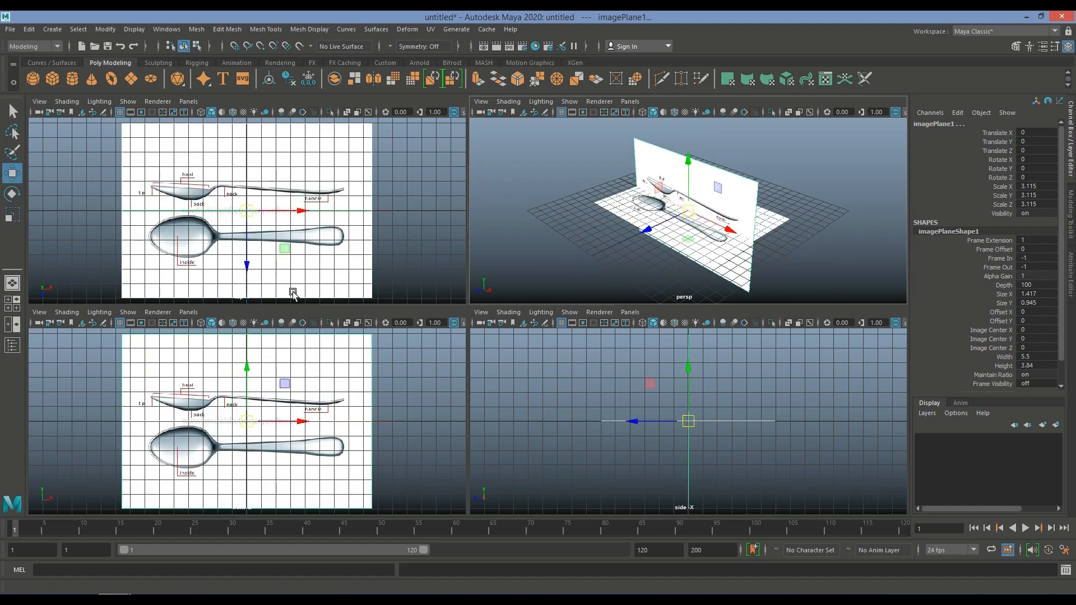
{"action": "left_click_drag", "start_coordinate": [247, 267], "coordinate": [247, 260]}
{"action": "key", "text": "ctrl+z"}
Move the upright front-view image plane back along Z to about -14.25.
{"action": "left_click", "coordinate": [728, 175]}
{"action": "left_click_drag", "start_coordinate": [648, 229], "coordinate": [737, 224]}
{"action": "left_click_drag", "start_coordinate": [703, 233], "coordinate": [710, 287]}
Add the horizontal spoon image plane to a new display layer and set that layer to reference.
{"action": "left_click", "coordinate": [703, 246]}
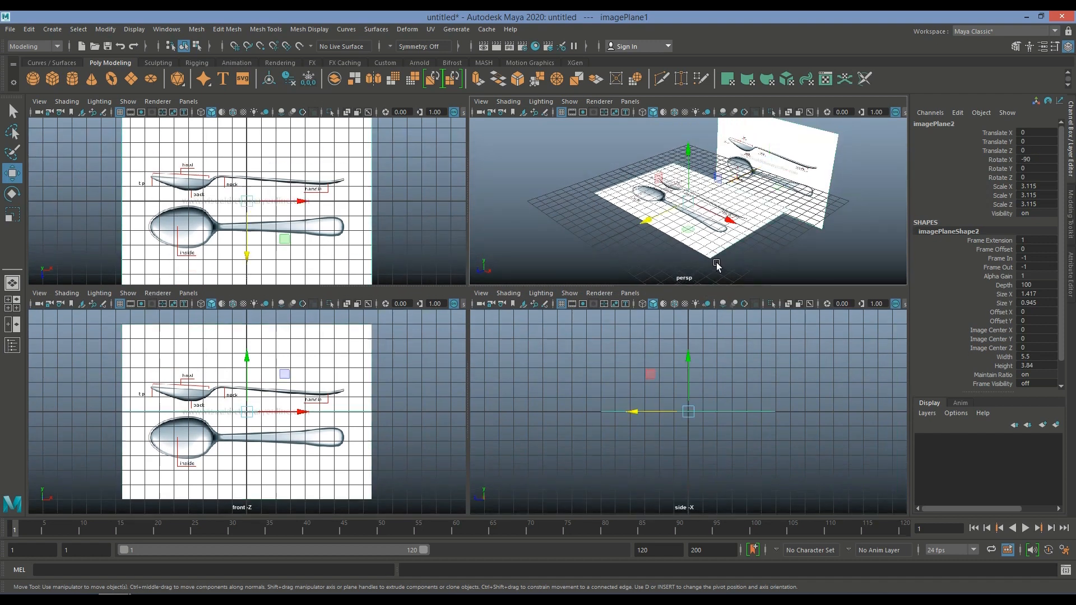
{"action": "left_click", "coordinate": [1055, 424]}
{"action": "left_click", "coordinate": [947, 440]}
{"action": "left_click", "coordinate": [947, 440]}
Add the upright spoon image plane to a second display layer, set it to reference and clear the selection.
{"action": "left_click", "coordinate": [795, 147]}
{"action": "left_click", "coordinate": [1056, 425]}
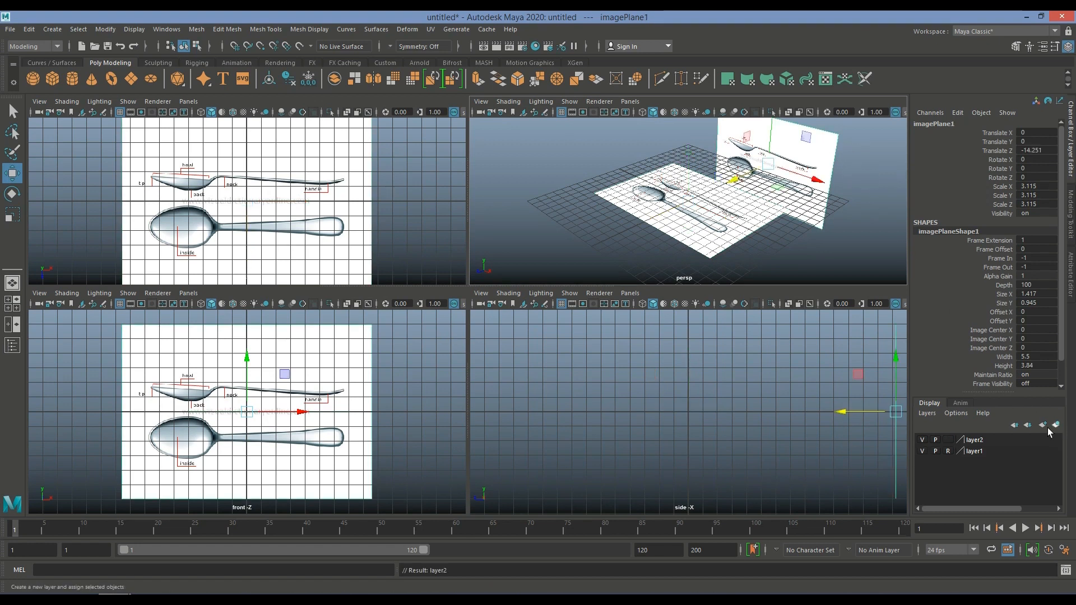
{"action": "left_click", "coordinate": [947, 439]}
{"action": "left_click", "coordinate": [947, 440]}
{"action": "left_click", "coordinate": [576, 210]}
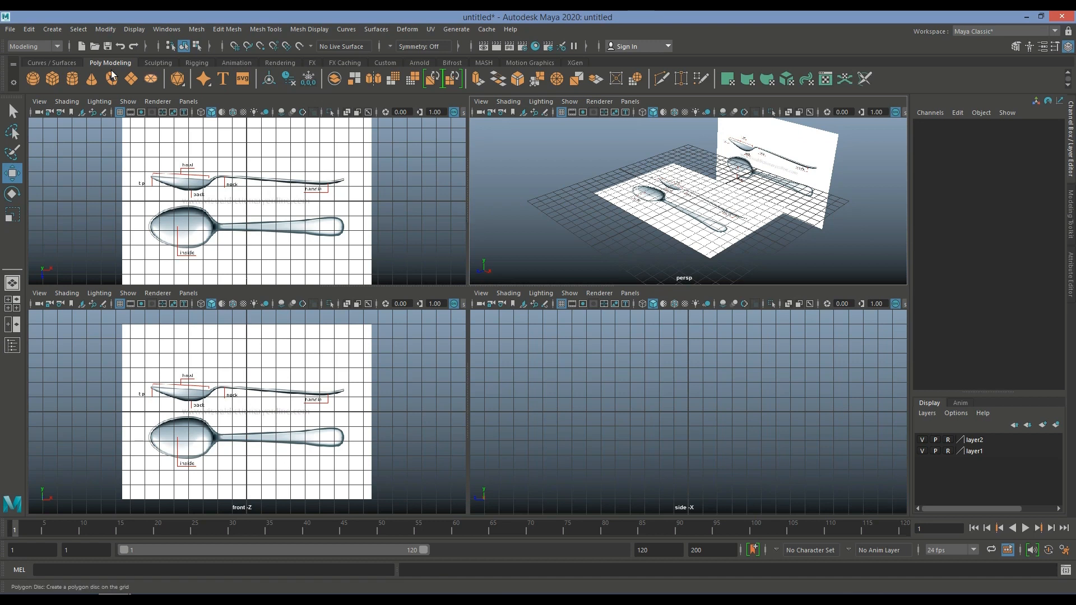
Create a polygon sphere over the spoon's bowl in the top view, with Subdivisions Axis 15 and Subdivisions Height 10.
{"action": "left_click", "coordinate": [34, 78]}
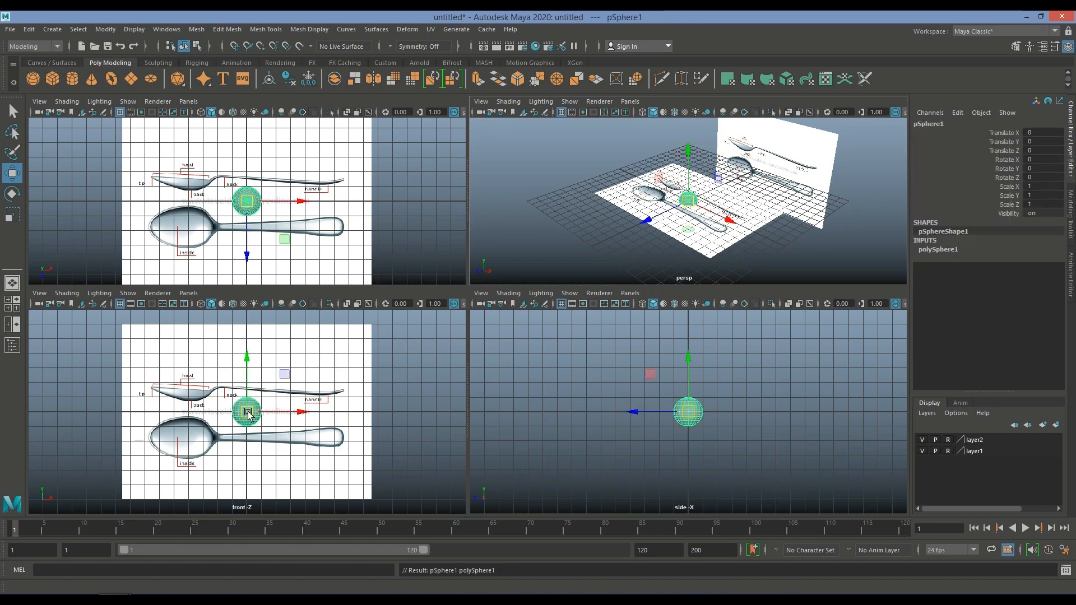
{"action": "left_click_drag", "start_coordinate": [250, 198], "coordinate": [186, 225]}
{"action": "left_click", "coordinate": [939, 249]}
{"action": "left_click", "coordinate": [1038, 268]}
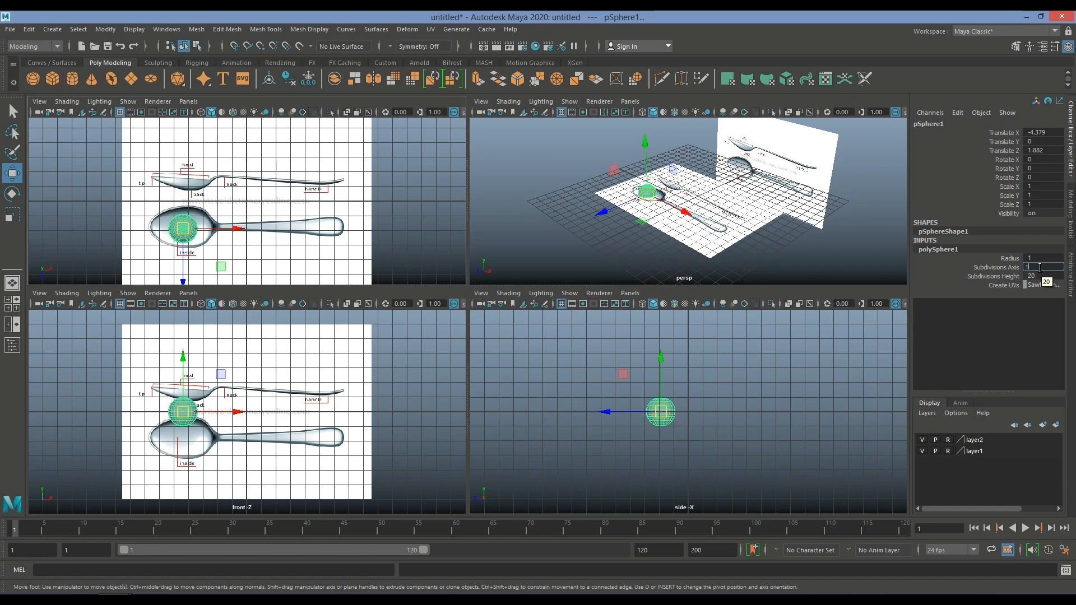
{"action": "type", "text": "15"}
{"action": "key", "text": "Tab"}
{"action": "type", "text": "3"}
{"action": "key", "text": "Return"}
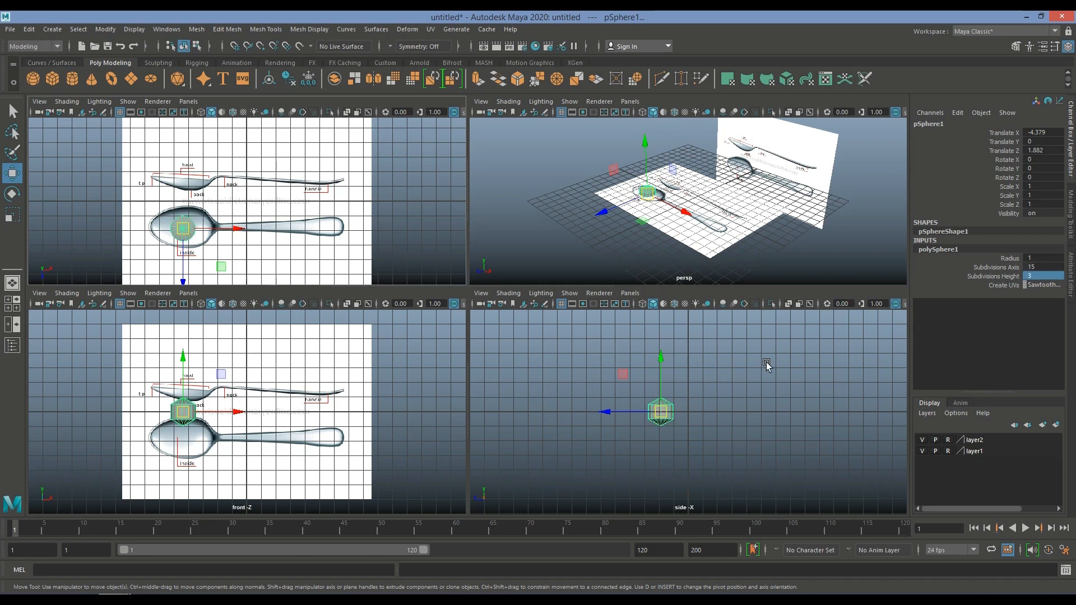
{"action": "left_click", "coordinate": [1041, 276]}
{"action": "key", "text": "Return"}
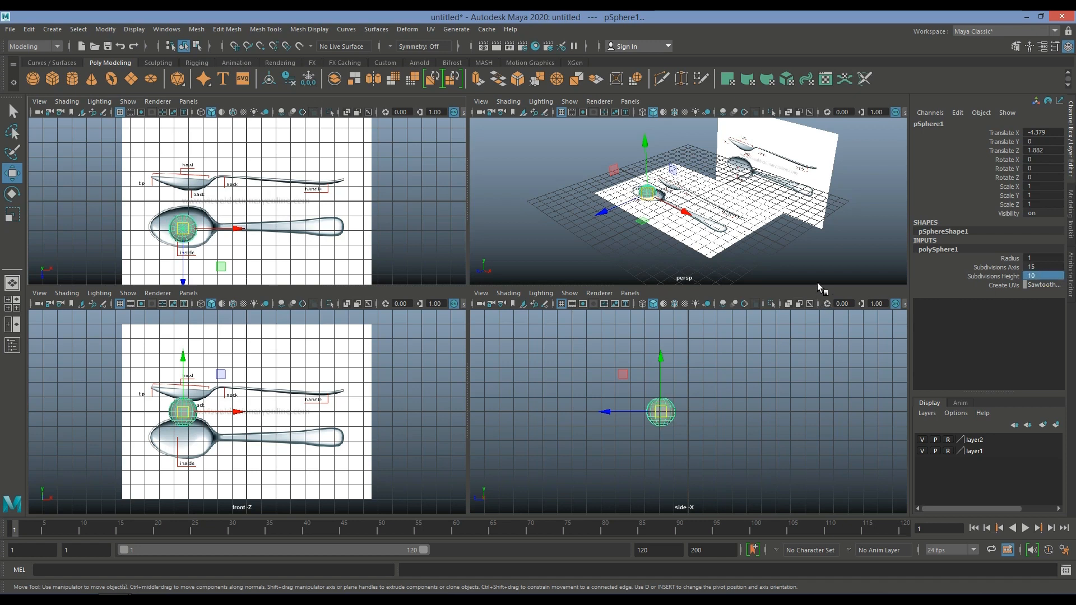
{"action": "left_click", "coordinate": [276, 463]}
{"action": "left_click", "coordinate": [196, 423]}
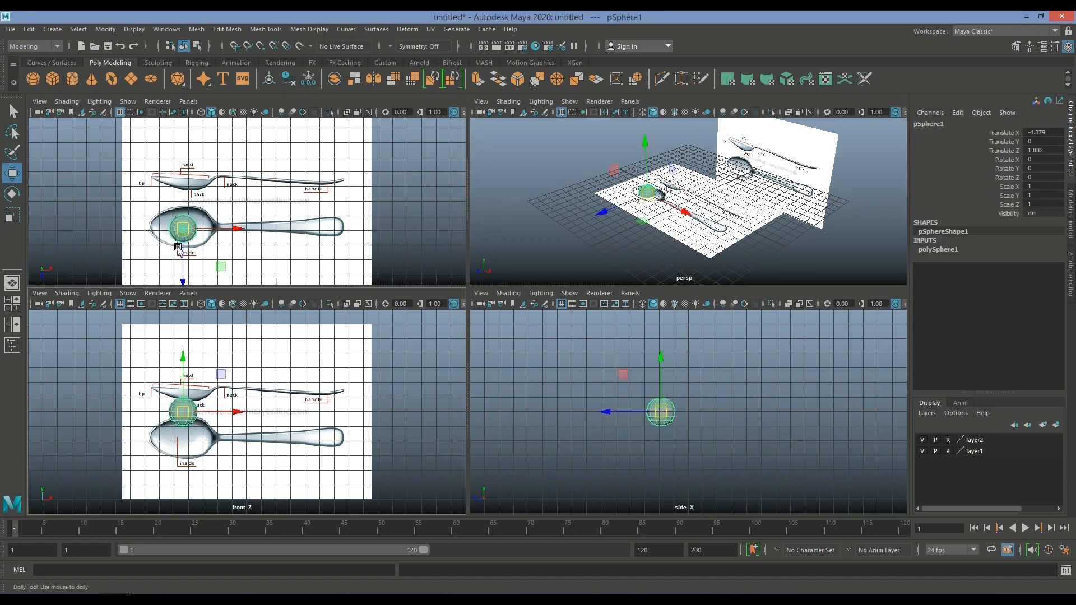
Show the top view in wireframe and centre the sphere on the spoon's bowl at about X -4.2, Z 1.8.
{"action": "scroll", "coordinate": [214, 244], "scroll_direction": "up", "scroll_amount": 4}
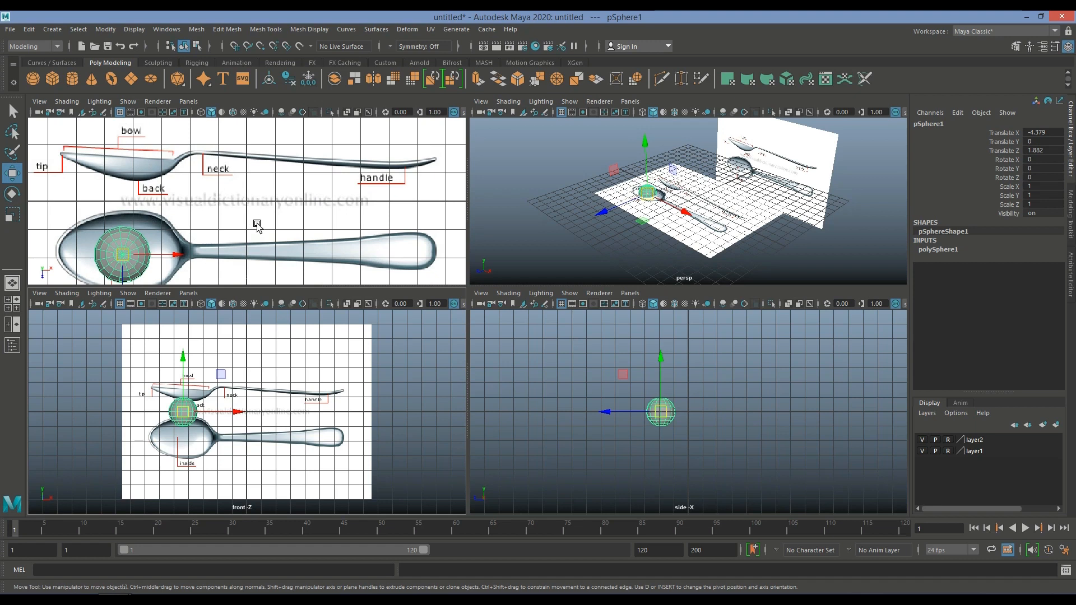
{"action": "middle_click_drag", "start_coordinate": [261, 224], "coordinate": [339, 180], "text": "alt"}
{"action": "scroll", "coordinate": [184, 247], "scroll_direction": "up", "scroll_amount": 3}
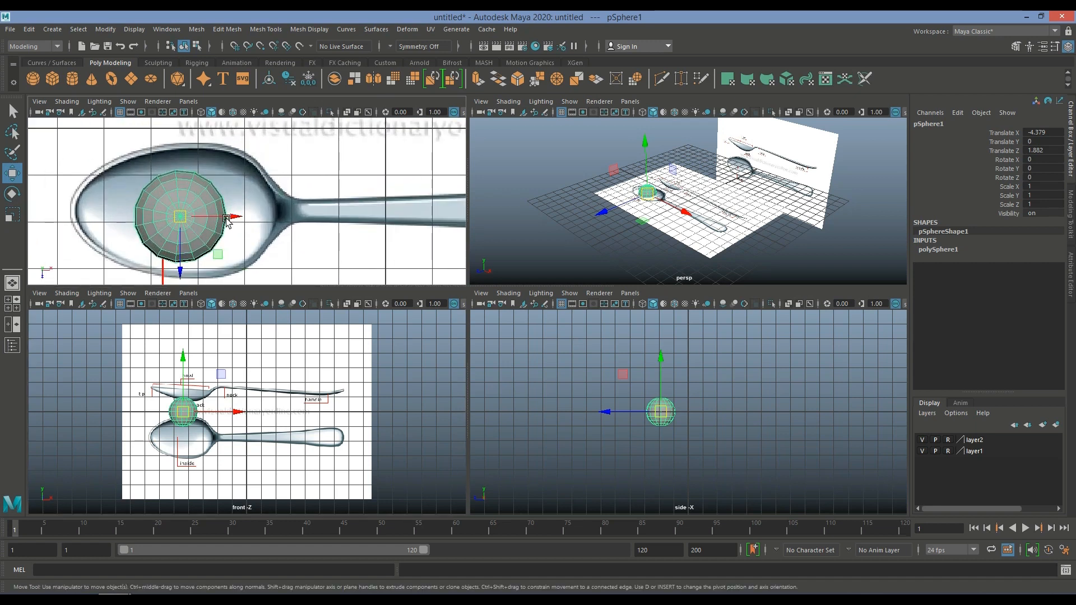
{"action": "left_click", "coordinate": [201, 112]}
{"action": "left_click_drag", "start_coordinate": [180, 217], "coordinate": [191, 213]}
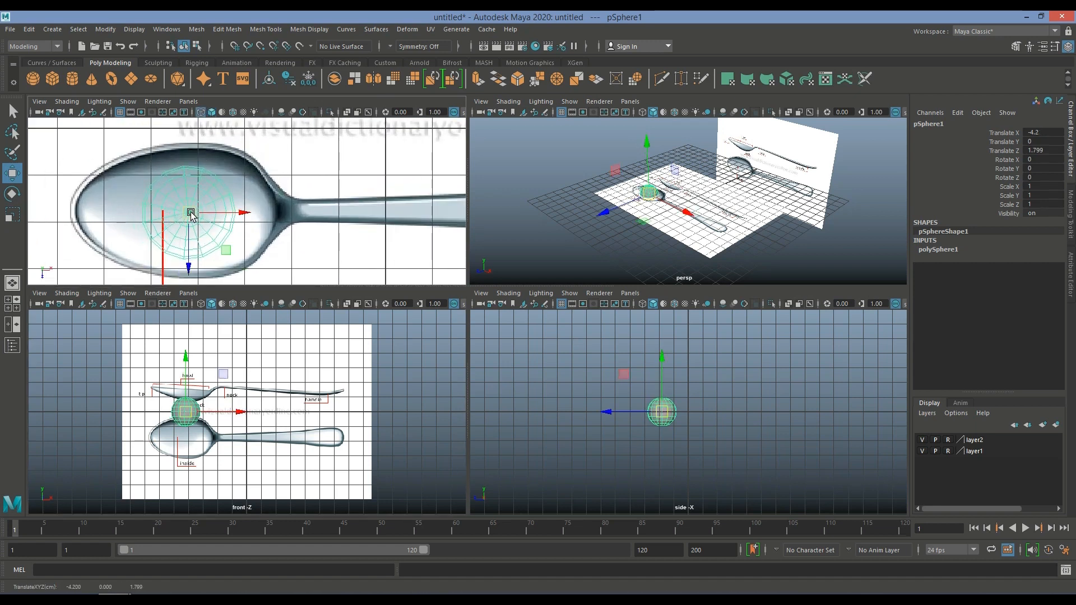
{"action": "key", "text": "space"}
{"action": "scroll", "coordinate": [431, 264], "scroll_direction": "up", "scroll_amount": 3}
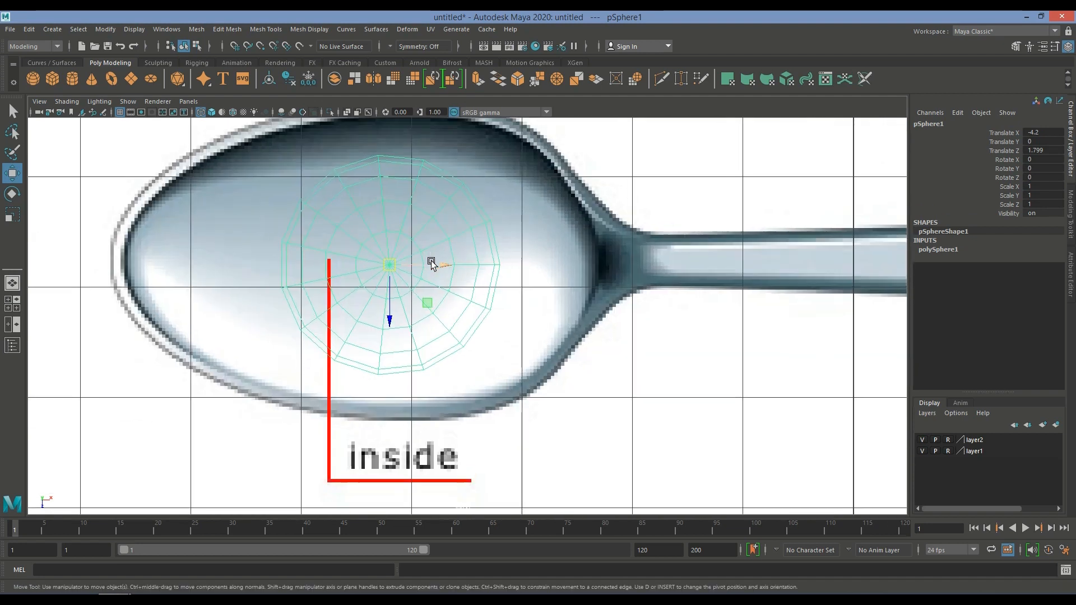
Fit the sphere to the spoon's bowl outline, scaled to about 2.275, 1.396, 1.422 and moved to about X -4.457, Z 1.742.
{"action": "scroll", "coordinate": [431, 263], "scroll_direction": "up", "scroll_amount": 2}
{"action": "left_click_drag", "start_coordinate": [378, 261], "coordinate": [488, 285]}
{"action": "key", "text": "r"}
{"action": "scroll", "coordinate": [457, 284], "scroll_direction": "down", "scroll_amount": 3}
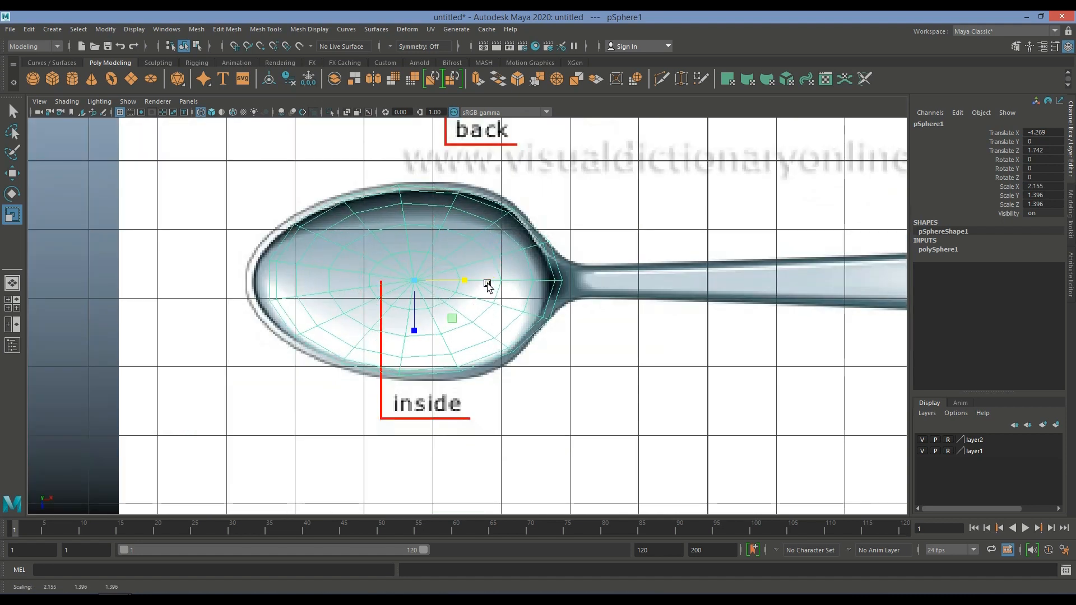
{"action": "key", "text": "w"}
{"action": "left_click_drag", "start_coordinate": [468, 284], "coordinate": [460, 285]}
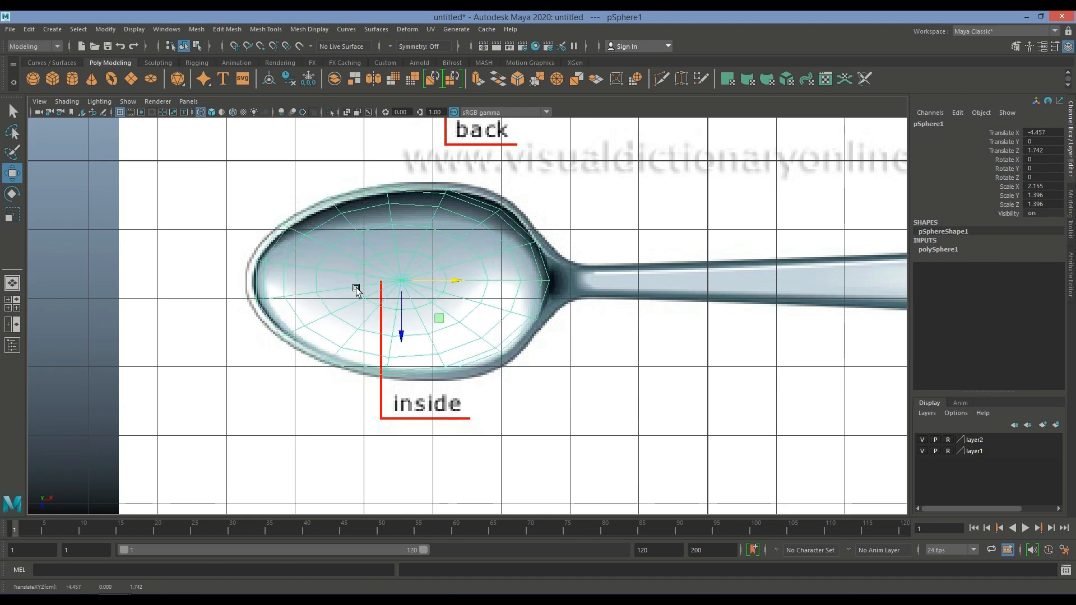
{"action": "key", "text": "r"}
{"action": "left_click_drag", "start_coordinate": [448, 280], "coordinate": [452, 282]}
{"action": "left_click_drag", "start_coordinate": [401, 331], "coordinate": [400, 341]}
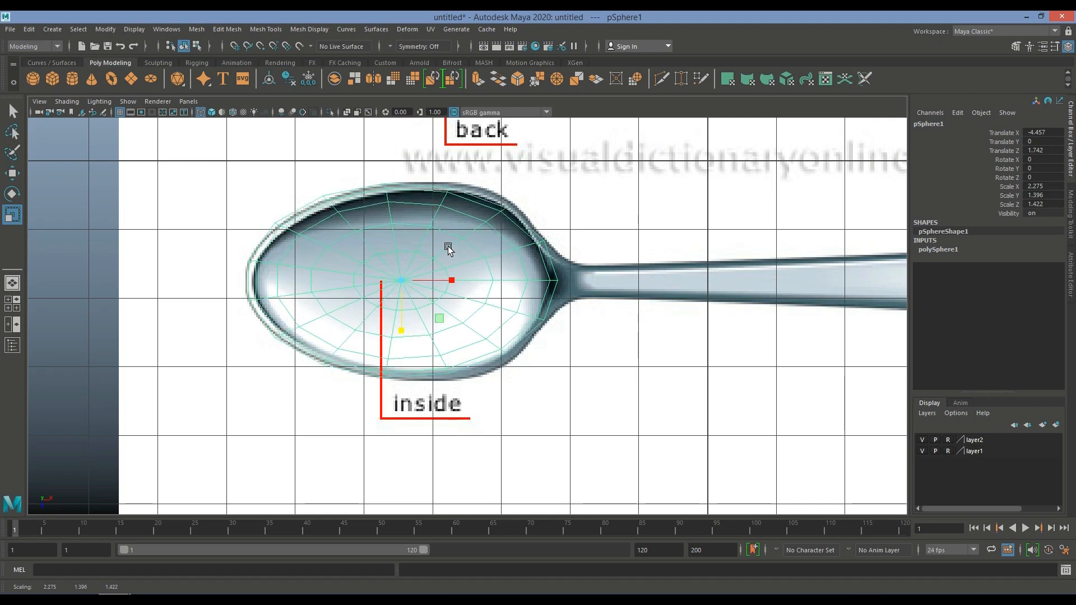
Move the sphere's outer vertices on the neck side to match the spoon bowl's outline in the top view.
{"action": "key", "text": "F9"}
{"action": "left_click_drag", "start_coordinate": [490, 189], "coordinate": [554, 377]}
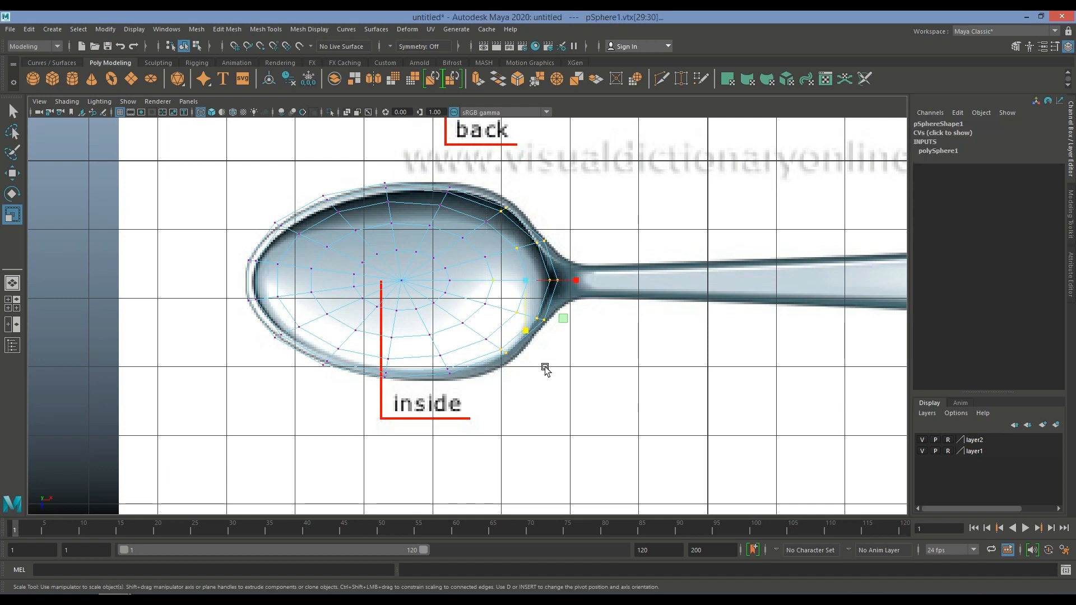
{"action": "left_click", "coordinate": [545, 370]}
{"action": "key", "text": "w"}
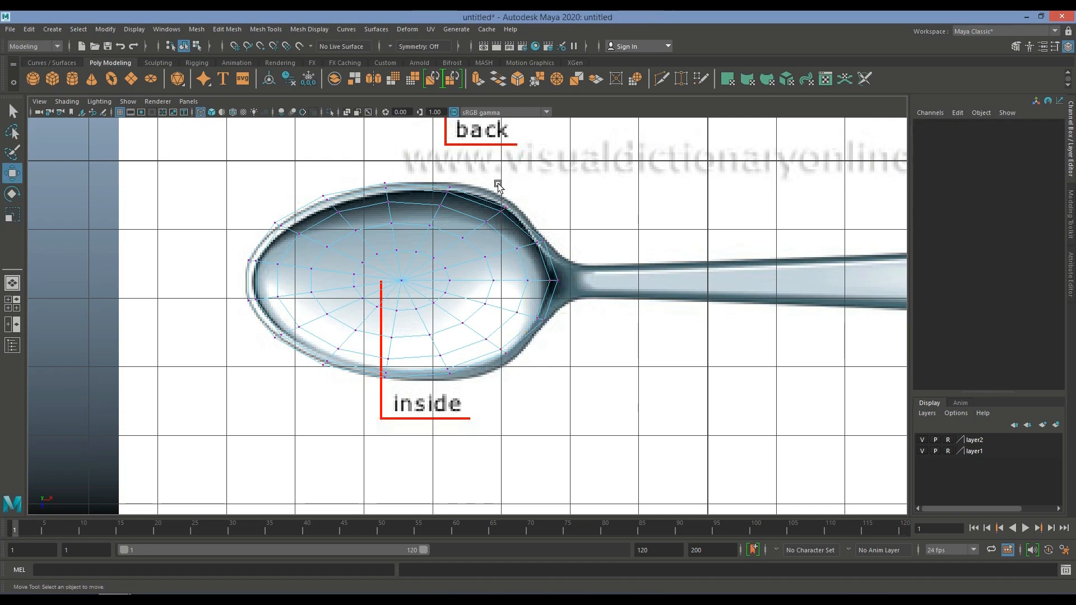
{"action": "left_click", "coordinate": [505, 207]}
{"action": "left_click_drag", "start_coordinate": [504, 207], "coordinate": [507, 202]}
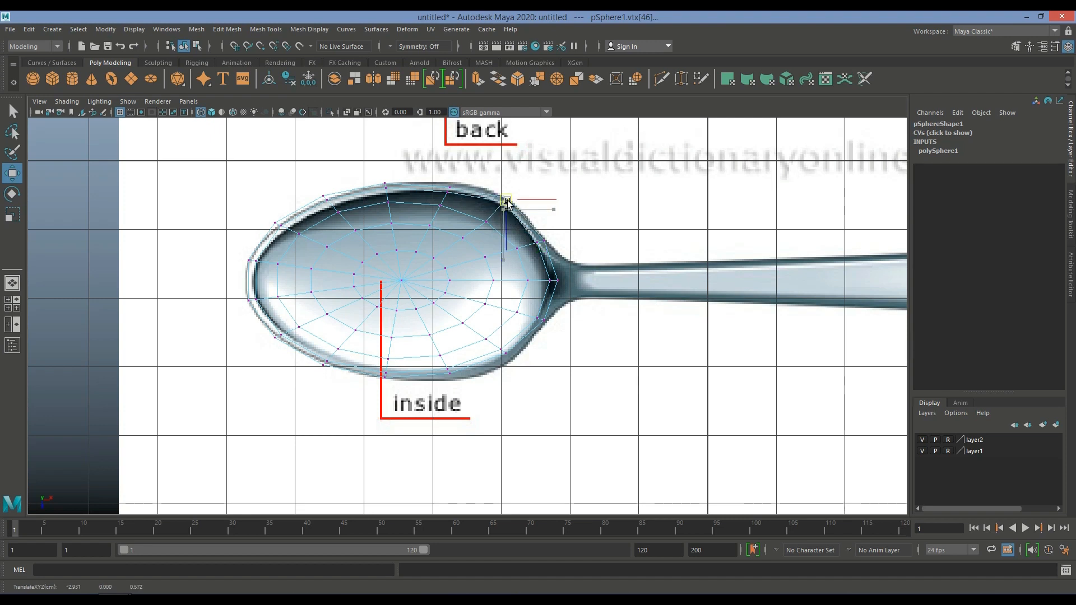
{"action": "left_click", "coordinate": [448, 189]}
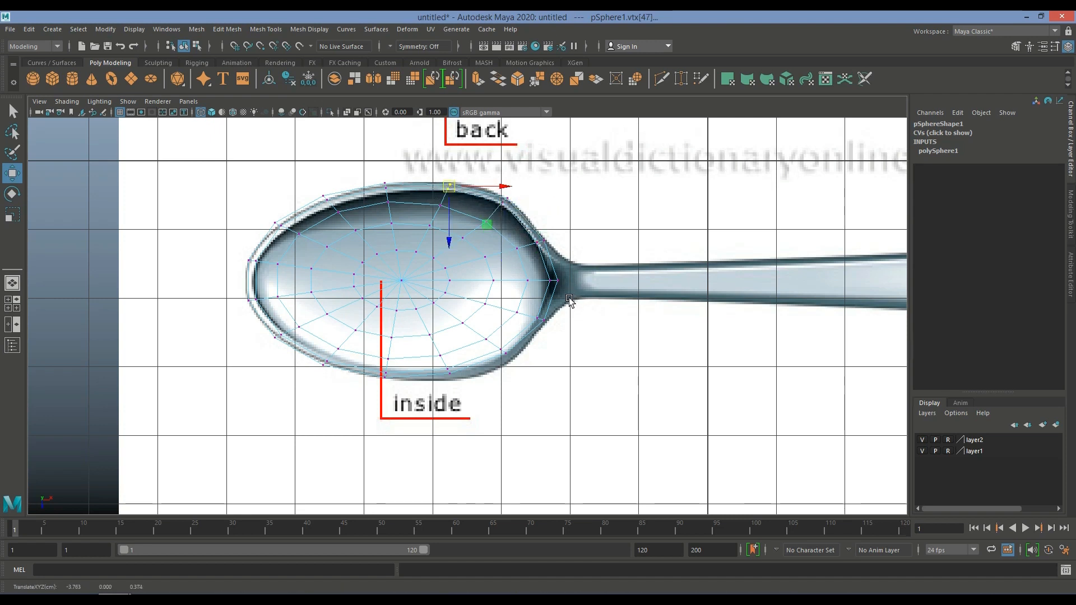
{"action": "left_click", "coordinate": [502, 352]}
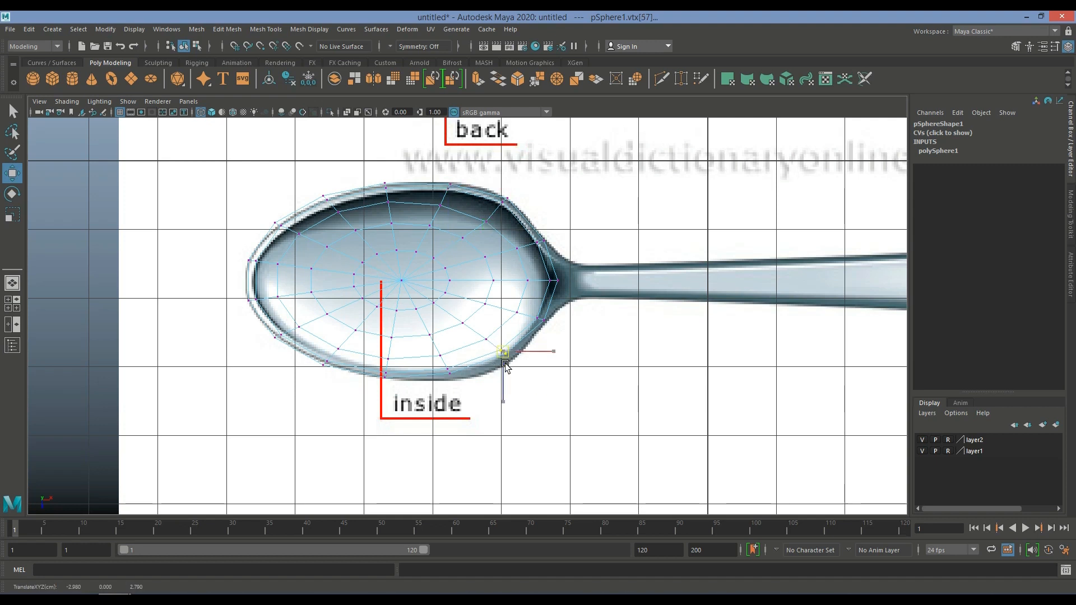
{"action": "left_click", "coordinate": [450, 372]}
{"action": "left_click_drag", "start_coordinate": [455, 379], "coordinate": [449, 377]}
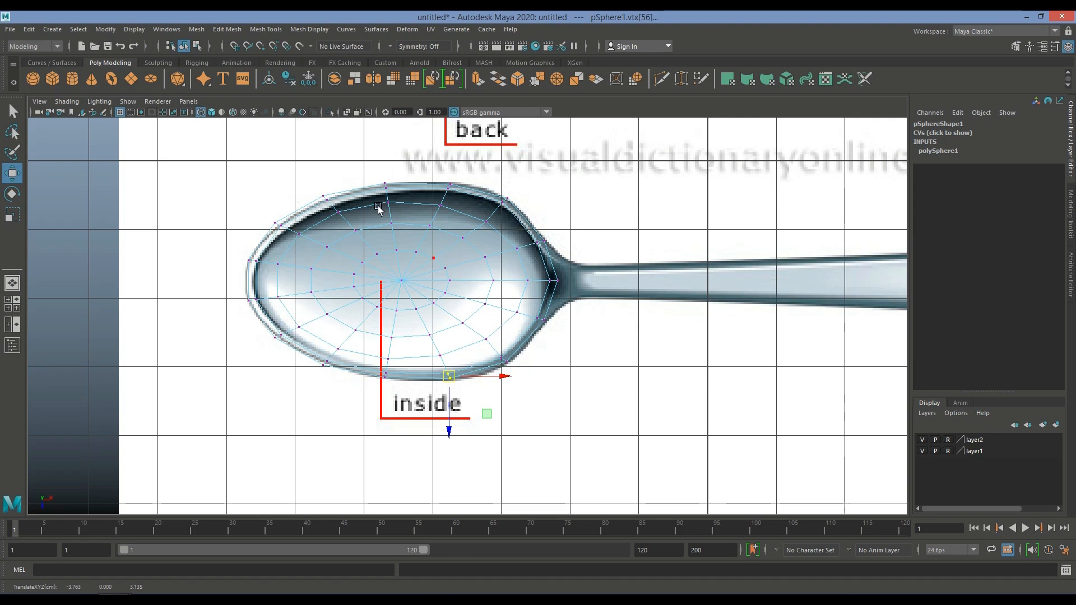
Pull the sphere's outer vertices on the tip side and upper edge onto the bowl's outline and return to object selection.
{"action": "left_click", "coordinate": [327, 202]}
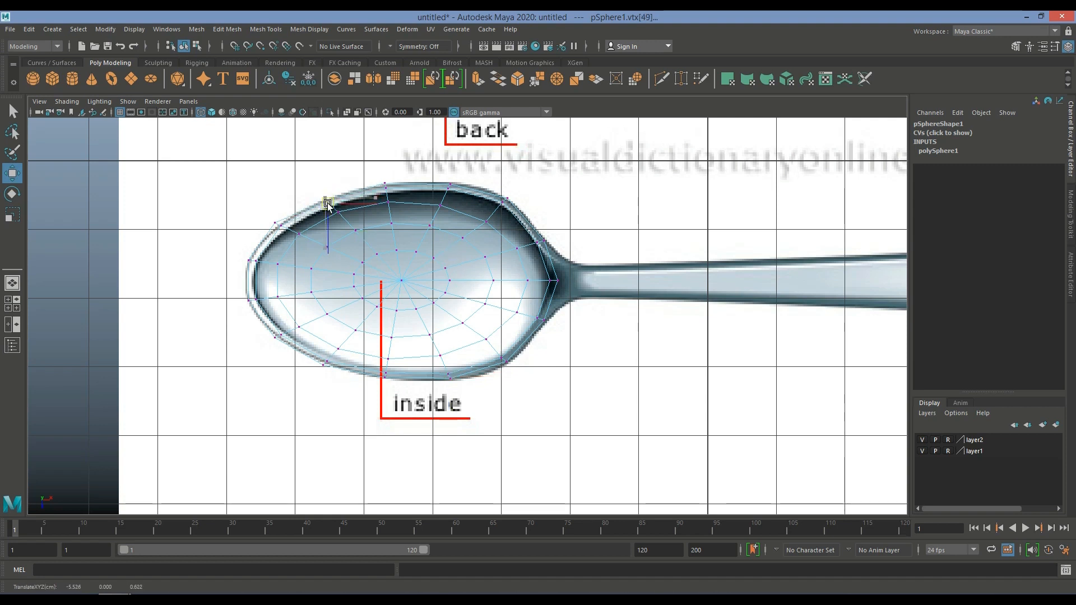
{"action": "left_click", "coordinate": [290, 230]}
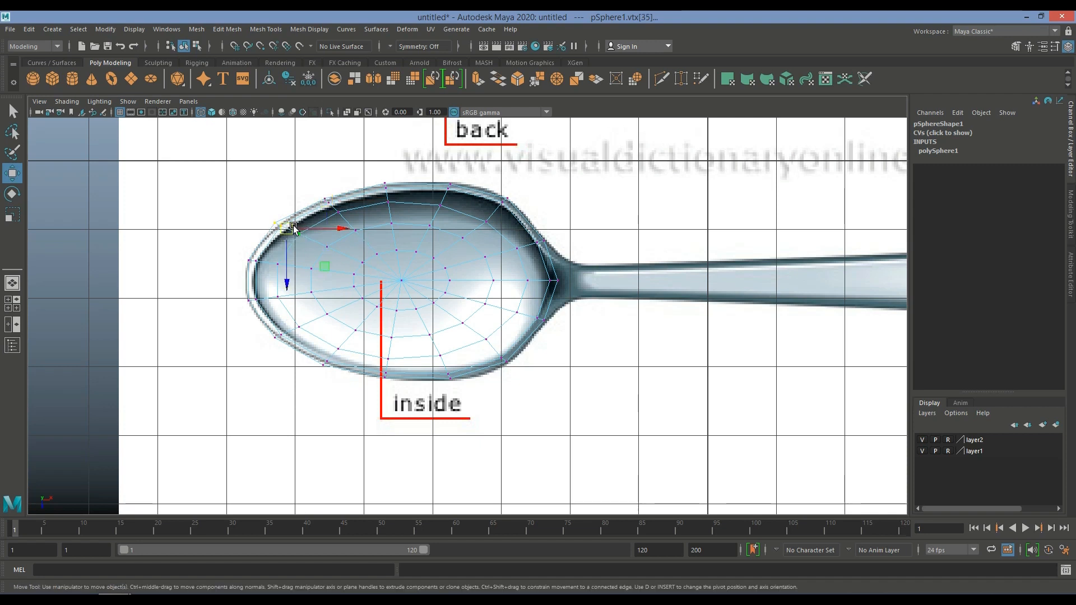
{"action": "left_click_drag", "start_coordinate": [291, 229], "coordinate": [291, 229]}
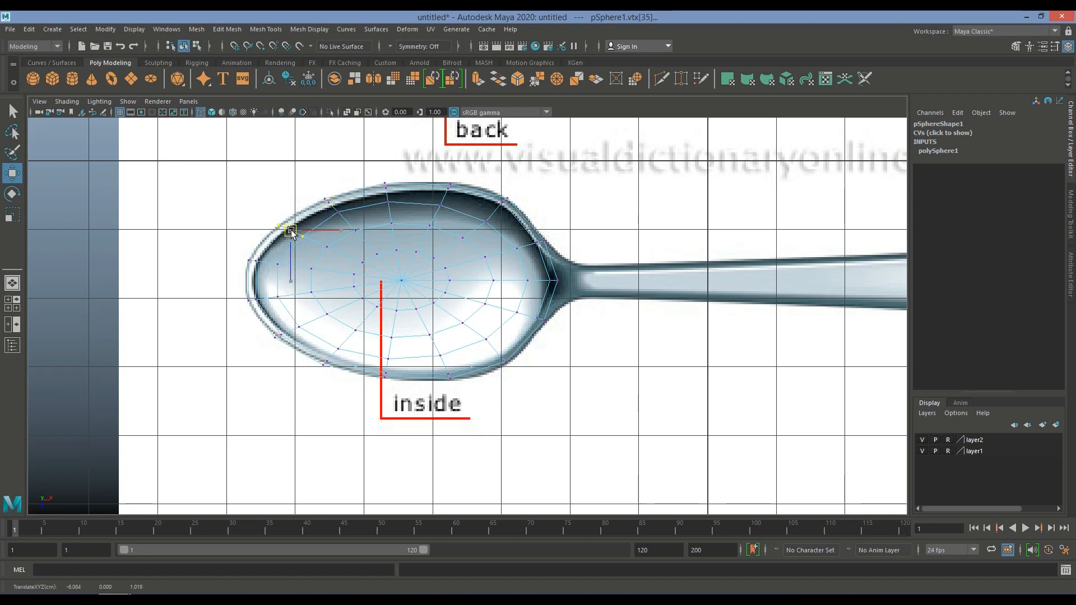
{"action": "left_click", "coordinate": [387, 191]}
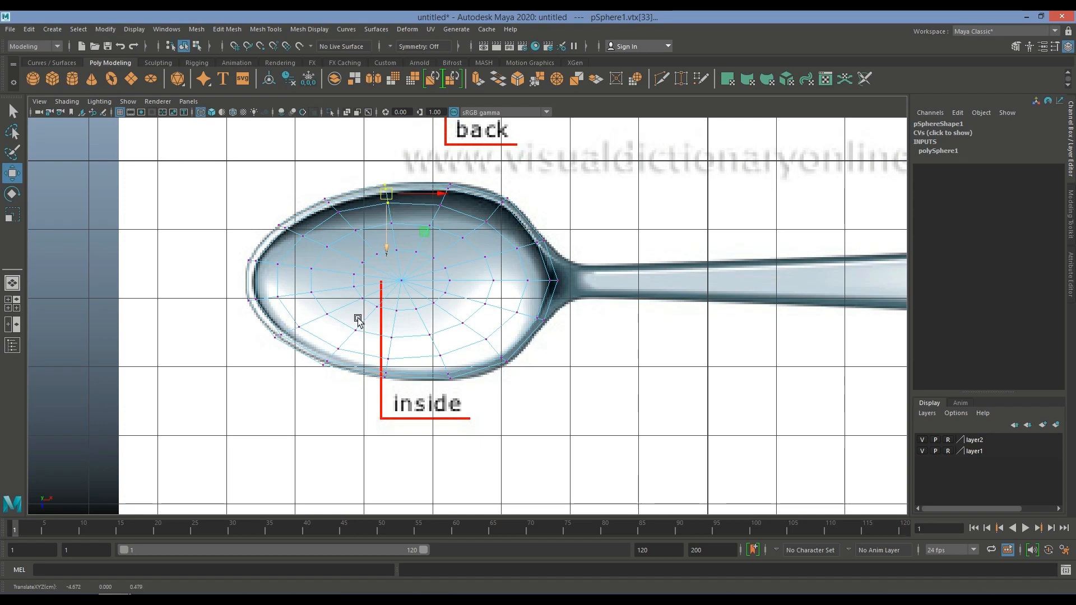
{"action": "left_click_drag", "start_coordinate": [270, 327], "coordinate": [307, 348]}
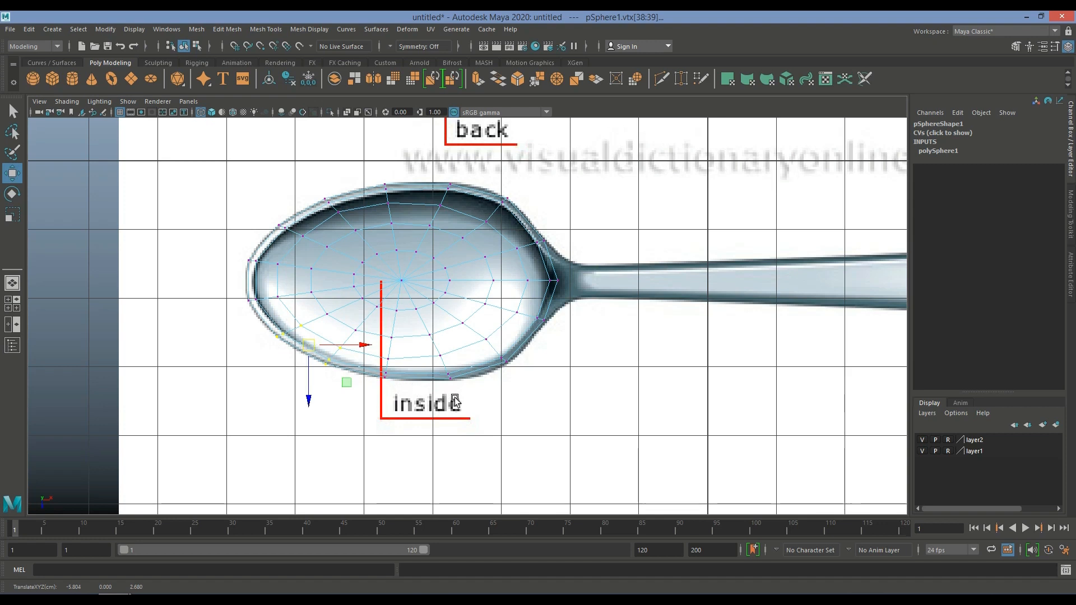
{"action": "right_click_drag", "start_coordinate": [492, 286], "coordinate": [519, 265]}
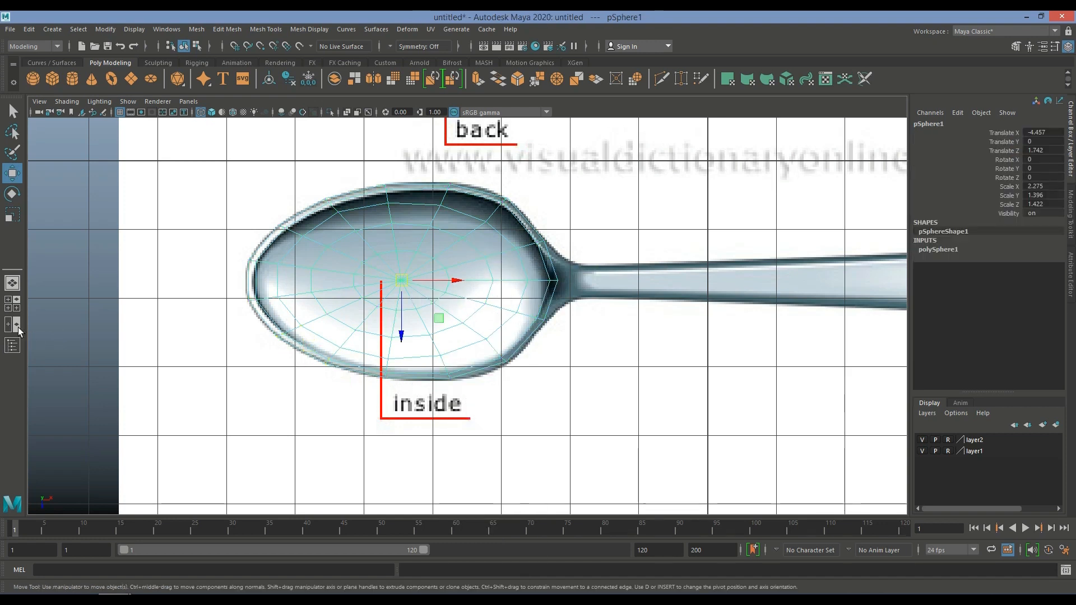
Show the front view in wireframe and raise the sphere over the spoon's side profile to about Translate Y 1.959.
{"action": "left_click", "coordinate": [13, 304]}
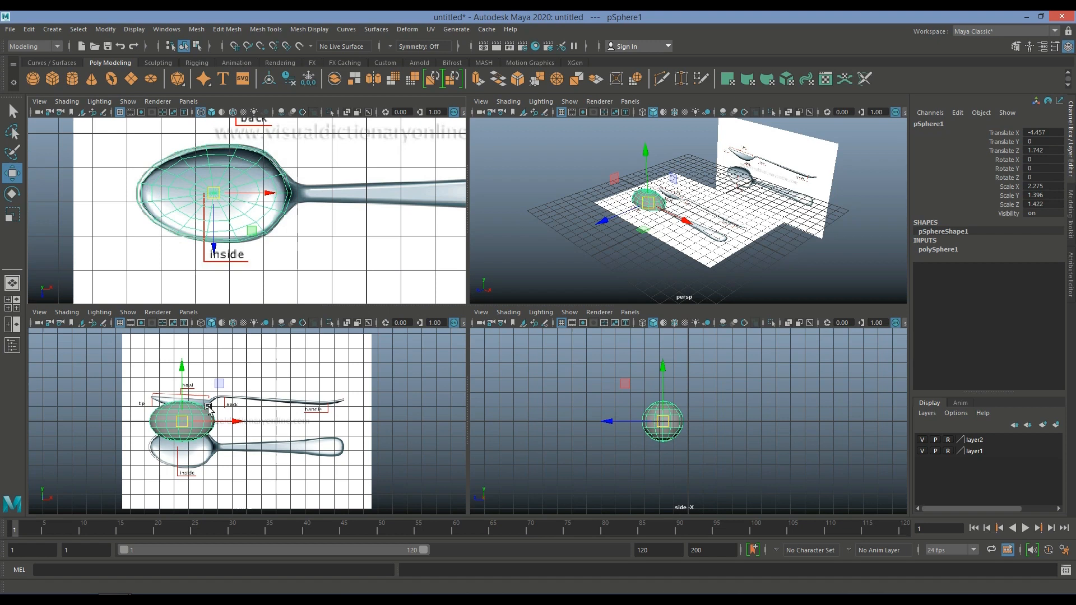
{"action": "key", "text": "4"}
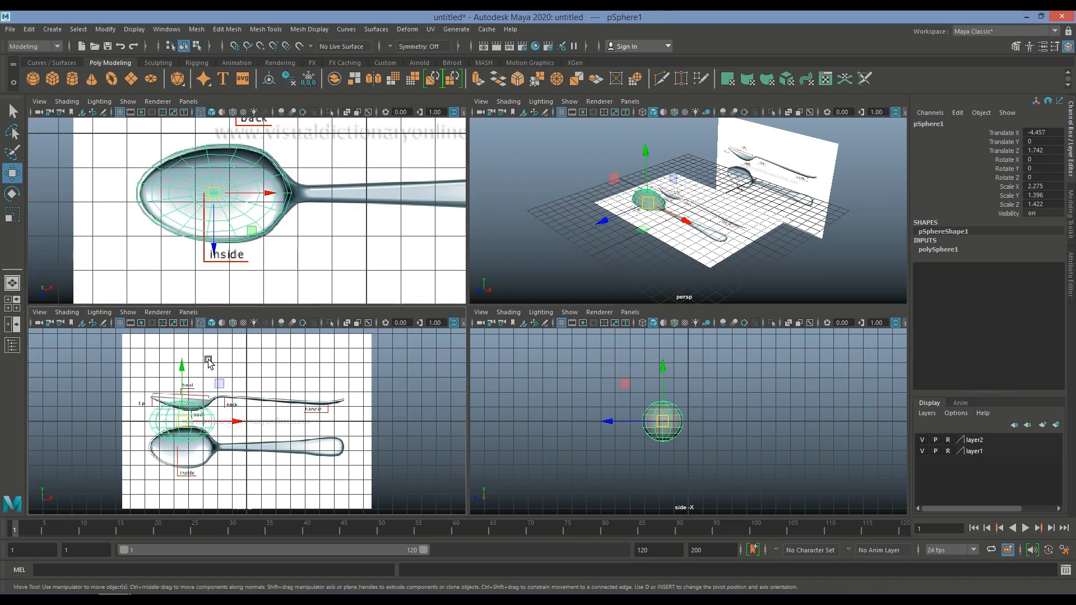
{"action": "scroll", "coordinate": [200, 395], "scroll_direction": "up", "scroll_amount": 3}
{"action": "left_click_drag", "start_coordinate": [139, 367], "coordinate": [142, 320]}
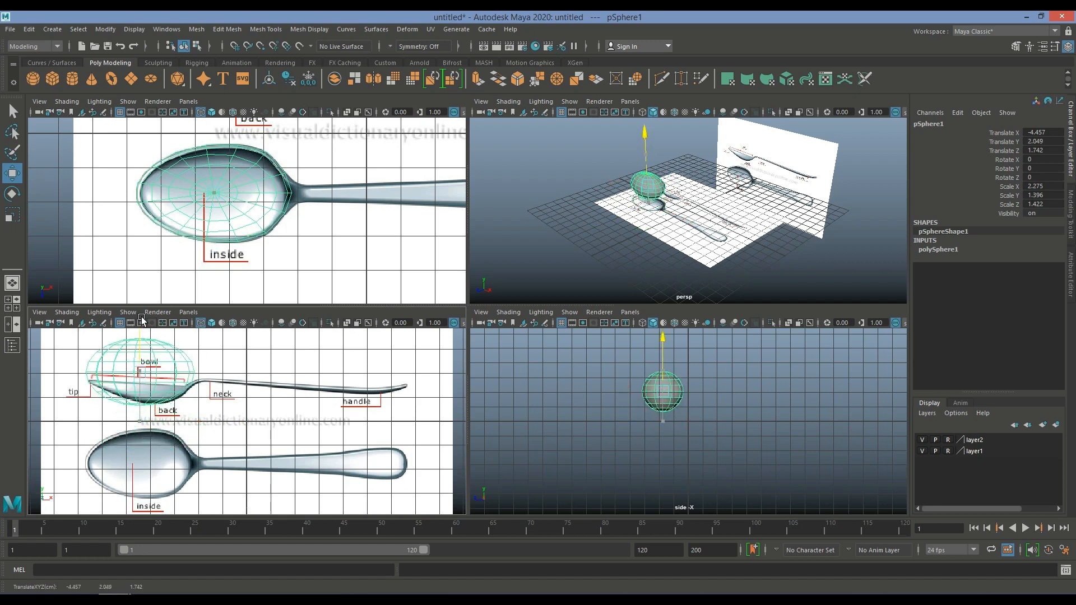
{"action": "key", "text": "space"}
{"action": "scroll", "coordinate": [348, 372], "scroll_direction": "up", "scroll_amount": 1}
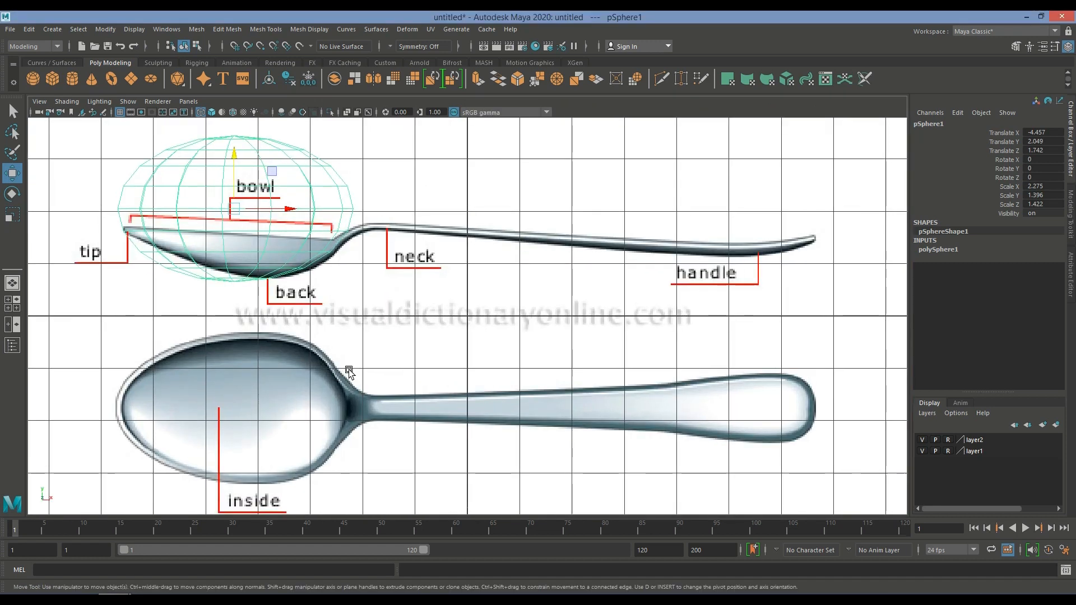
{"action": "scroll", "coordinate": [377, 322], "scroll_direction": "up", "scroll_amount": 1}
{"action": "key", "text": "ctrl+z"}
{"action": "left_click_drag", "start_coordinate": [247, 294], "coordinate": [259, 187]}
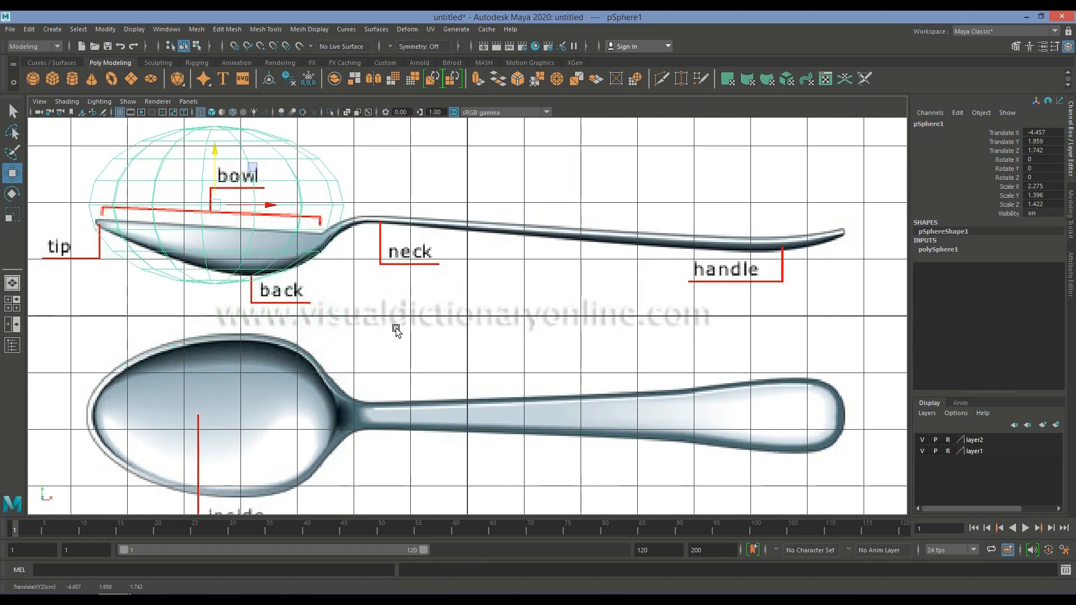
Delete the faces of the sphere's upper half in the front view and return to object selection.
{"action": "middle_click_drag", "start_coordinate": [396, 328], "coordinate": [560, 365], "text": "alt"}
{"action": "scroll", "coordinate": [456, 318], "scroll_direction": "up", "scroll_amount": 1}
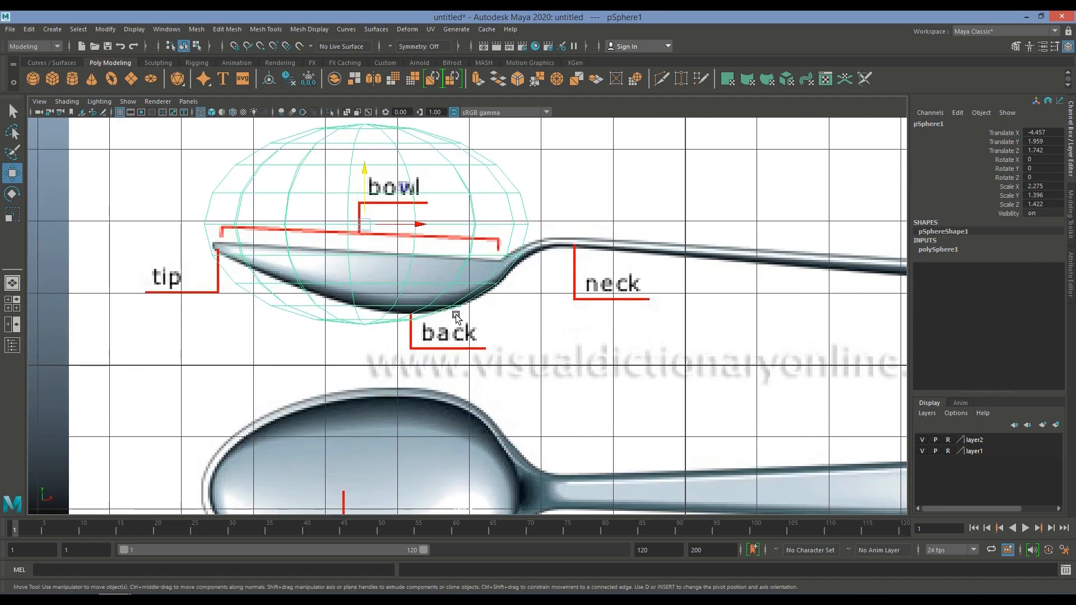
{"action": "scroll", "coordinate": [392, 266], "scroll_direction": "down", "scroll_amount": 2}
{"action": "right_click_drag", "start_coordinate": [391, 261], "coordinate": [394, 290]}
{"action": "left_click_drag", "start_coordinate": [271, 148], "coordinate": [506, 248]}
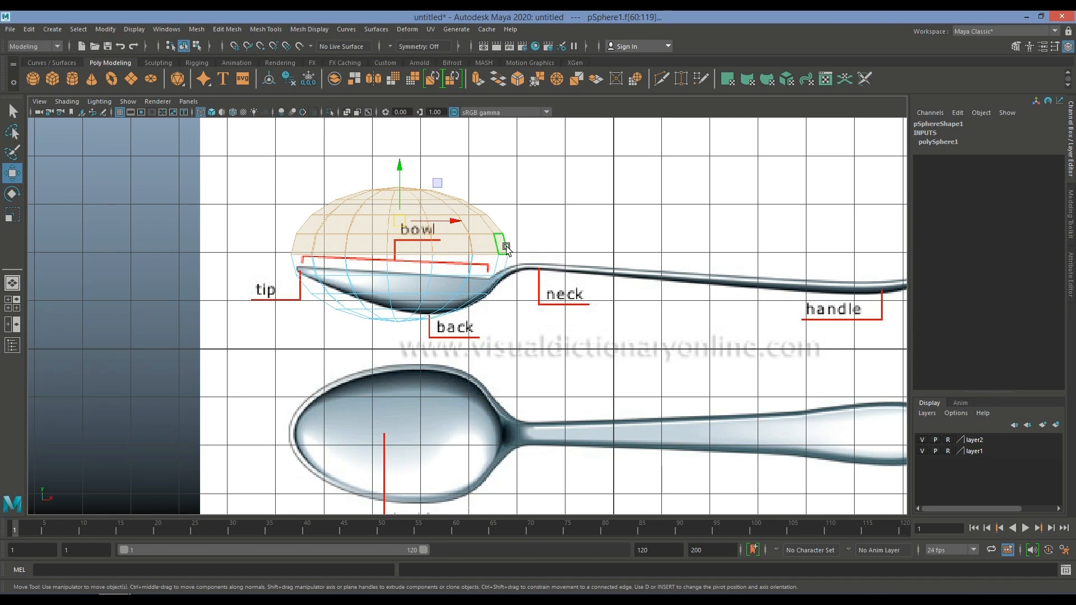
{"action": "left_click", "coordinate": [506, 247]}
{"action": "scroll", "coordinate": [509, 295], "scroll_direction": "up", "scroll_amount": 2}
{"action": "scroll", "coordinate": [365, 285], "scroll_direction": "up", "scroll_amount": 2}
{"action": "right_click_drag", "start_coordinate": [345, 276], "coordinate": [371, 267]}
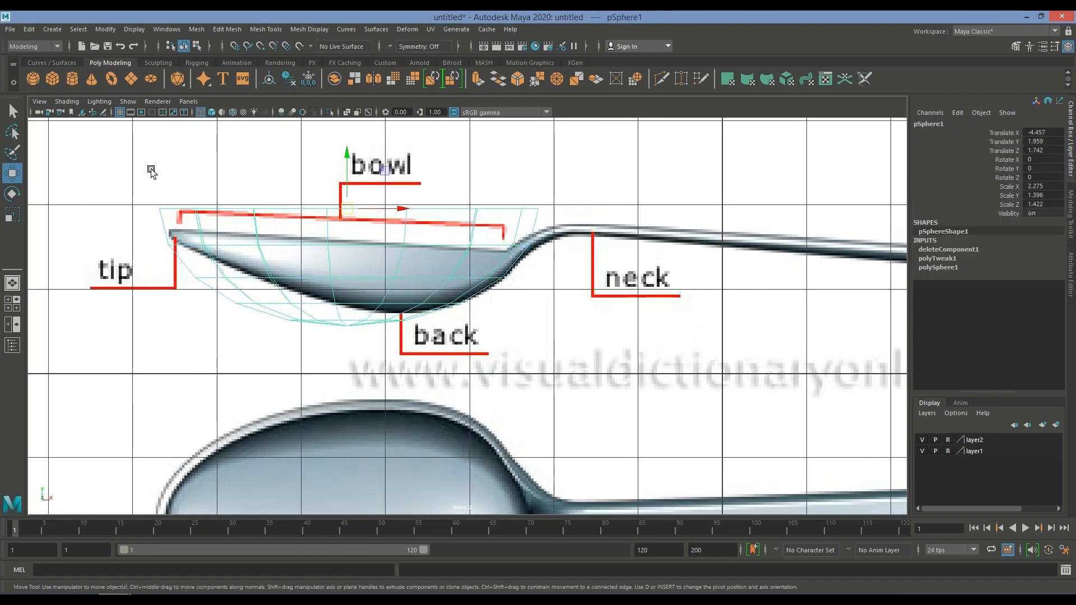
Center the half sphere's pivot and scale it down to about 1.498, 0.919, 0.937 over the bowl's side profile.
{"action": "left_click", "coordinate": [106, 29]}
{"action": "left_click", "coordinate": [129, 111]}
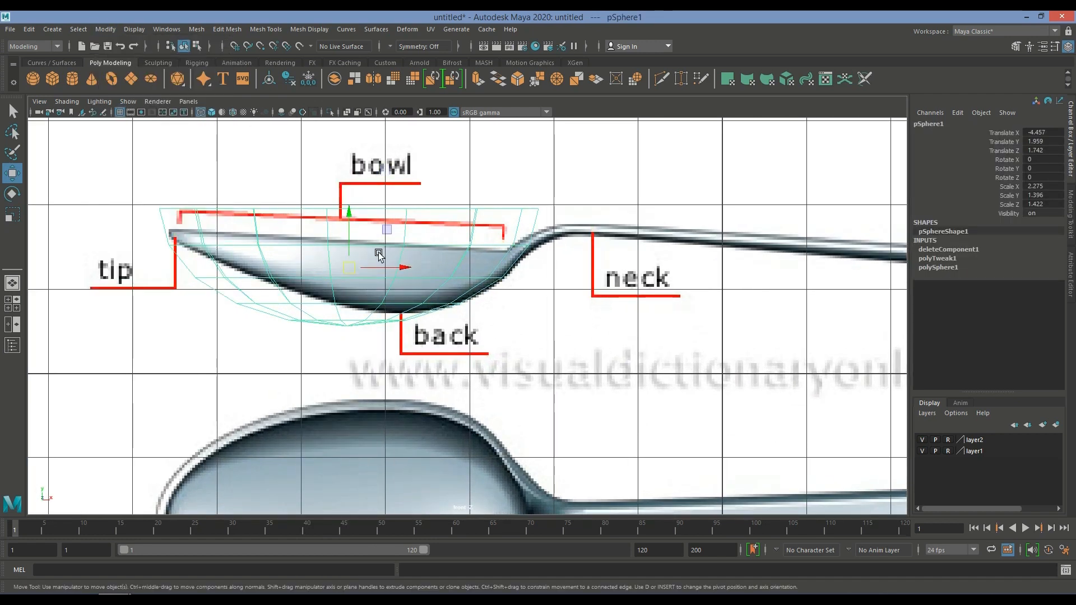
{"action": "left_click_drag", "start_coordinate": [353, 271], "coordinate": [267, 279]}
{"action": "key", "text": "r"}
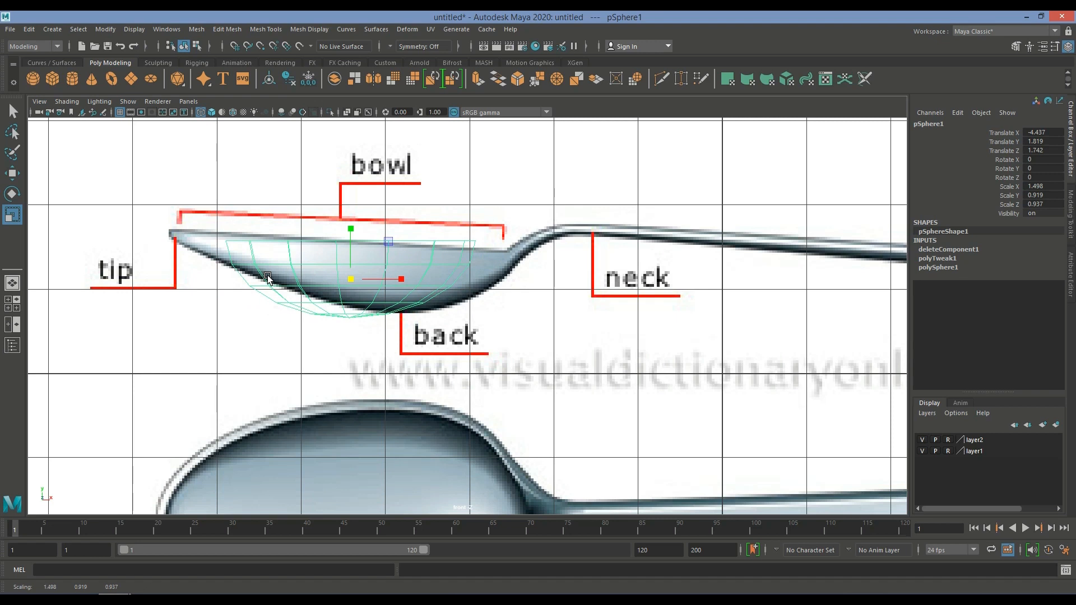
Move the half sphere to about X -4.503, Y 1.905 and tilt it to about Rotate Z -5.447 along the bowl's rim.
{"action": "key", "text": "w"}
{"action": "left_click_drag", "start_coordinate": [345, 285], "coordinate": [344, 277]}
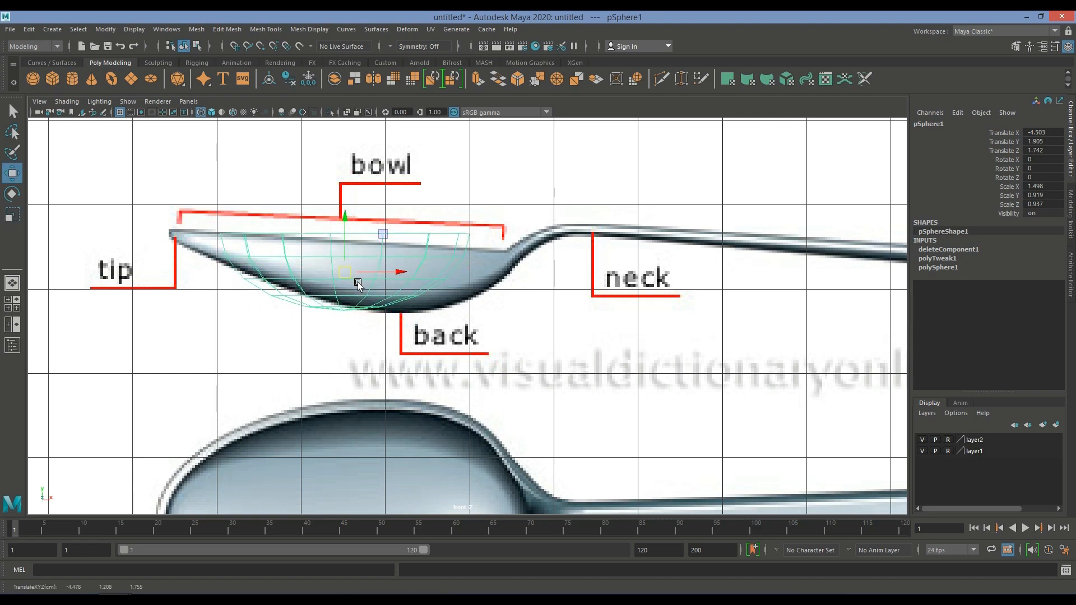
{"action": "key", "text": "e"}
{"action": "left_click_drag", "start_coordinate": [389, 241], "coordinate": [353, 270]}
{"action": "key", "text": "w"}
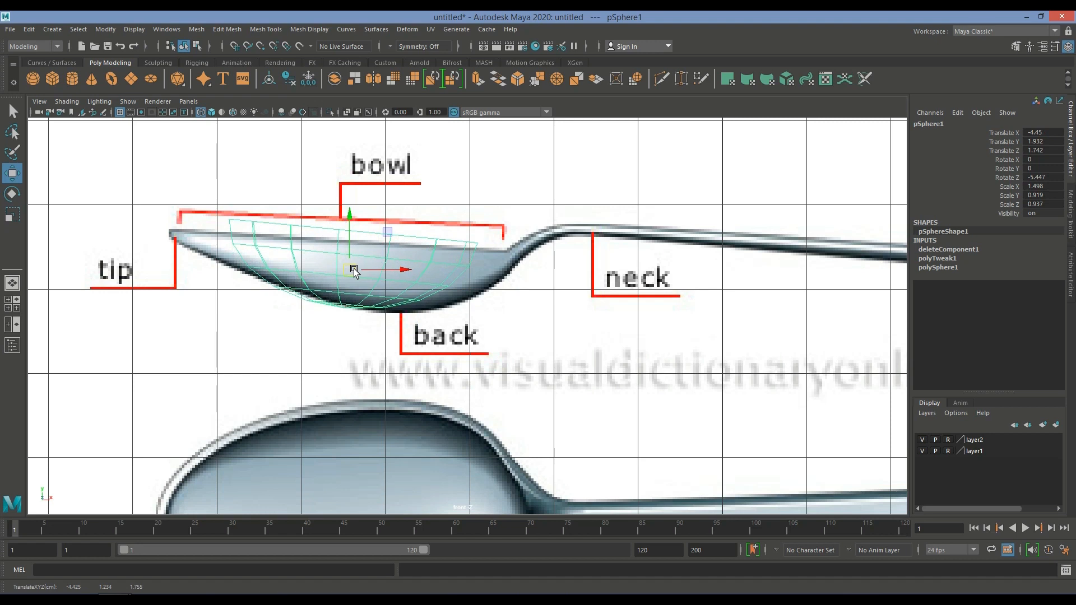
{"action": "key", "text": "e"}
{"action": "mouse_move", "coordinate": [396, 245]}
{"action": "left_mouse_down"}
{"action": "mouse_move", "coordinate": [389, 240]}
{"action": "mouse_move", "coordinate": [392, 250]}
{"action": "left_mouse_up"}
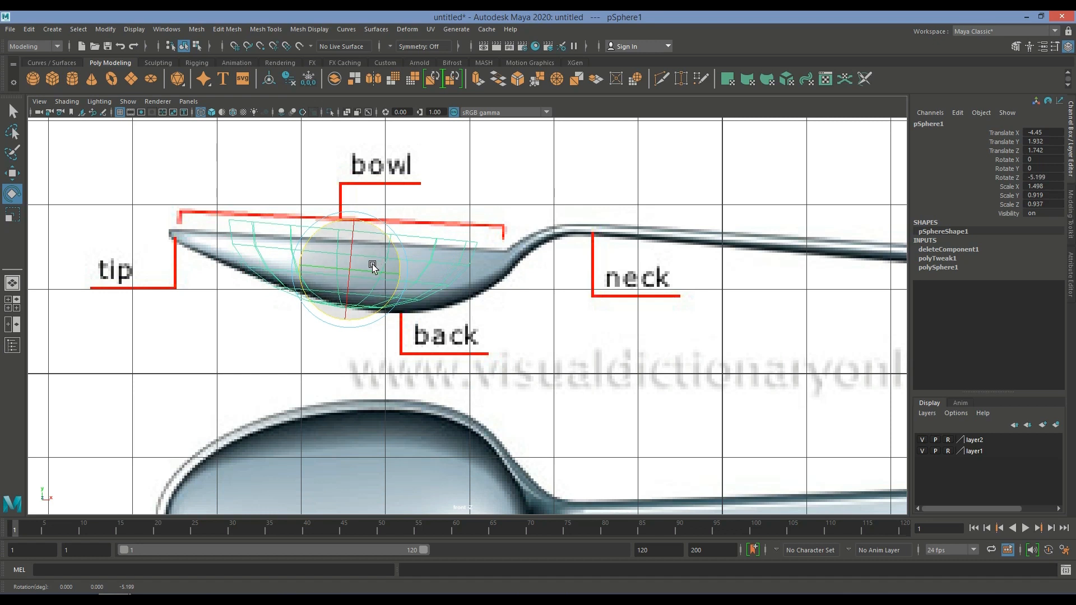
{"action": "left_click", "coordinate": [12, 283]}
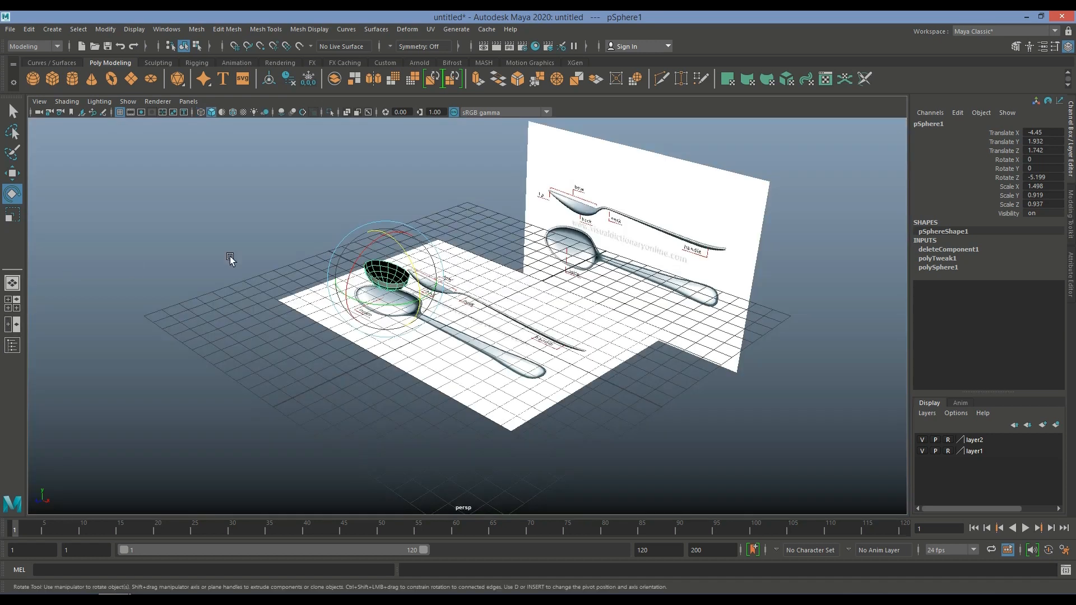
{"action": "left_click", "coordinate": [513, 288]}
{"action": "scroll", "coordinate": [505, 325], "scroll_direction": "up", "scroll_amount": 5}
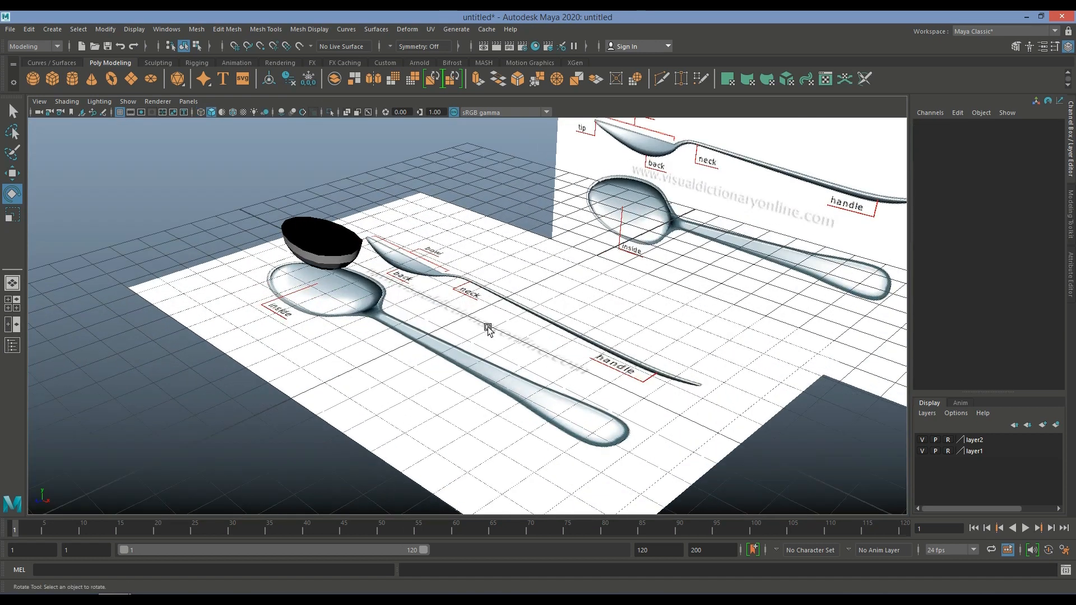
{"action": "key", "text": "ctrl+z"}
{"action": "key", "text": "ctrl+z"}
Scale the half sphere up to about 2.268, 1.391, 1.418 to fill the spoon's bowl outline in the top view.
{"action": "left_click", "coordinate": [12, 303]}
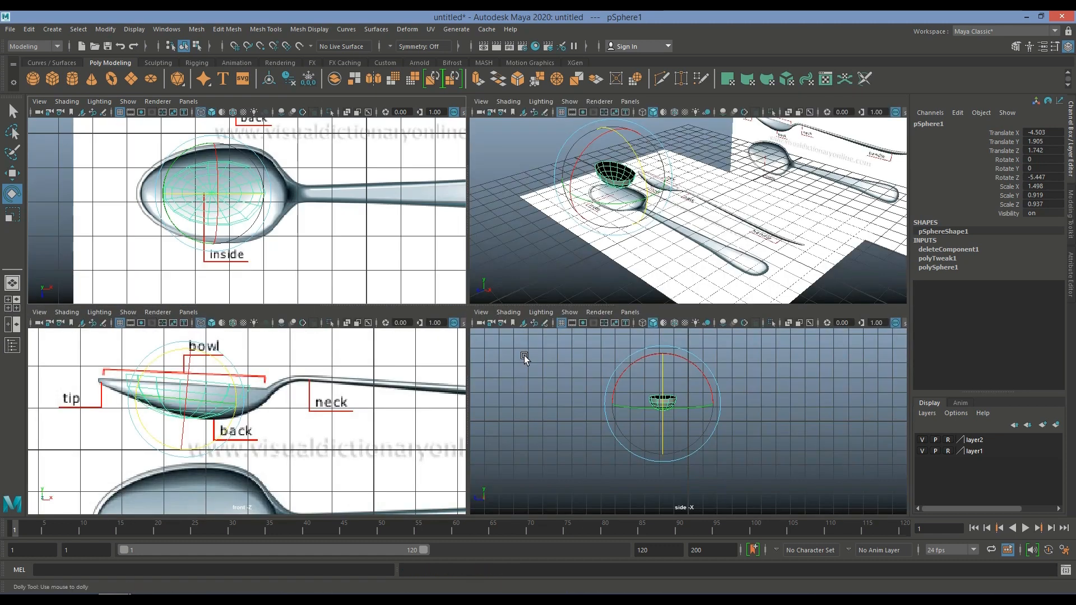
{"action": "key", "text": "space"}
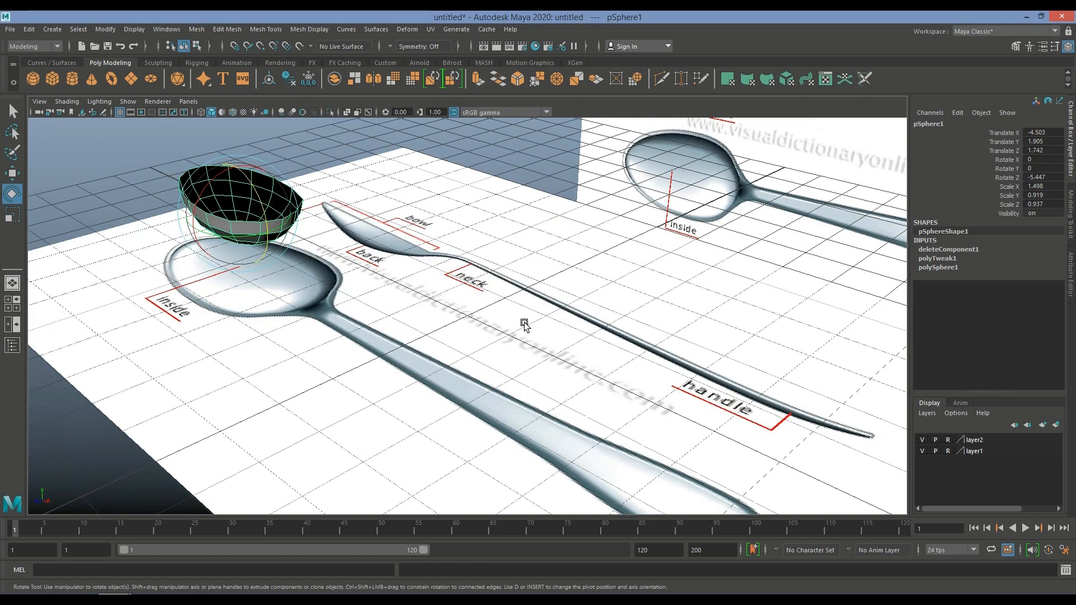
{"action": "left_click_drag", "start_coordinate": [485, 325], "coordinate": [493, 365], "text": "alt"}
{"action": "left_click", "coordinate": [16, 305]}
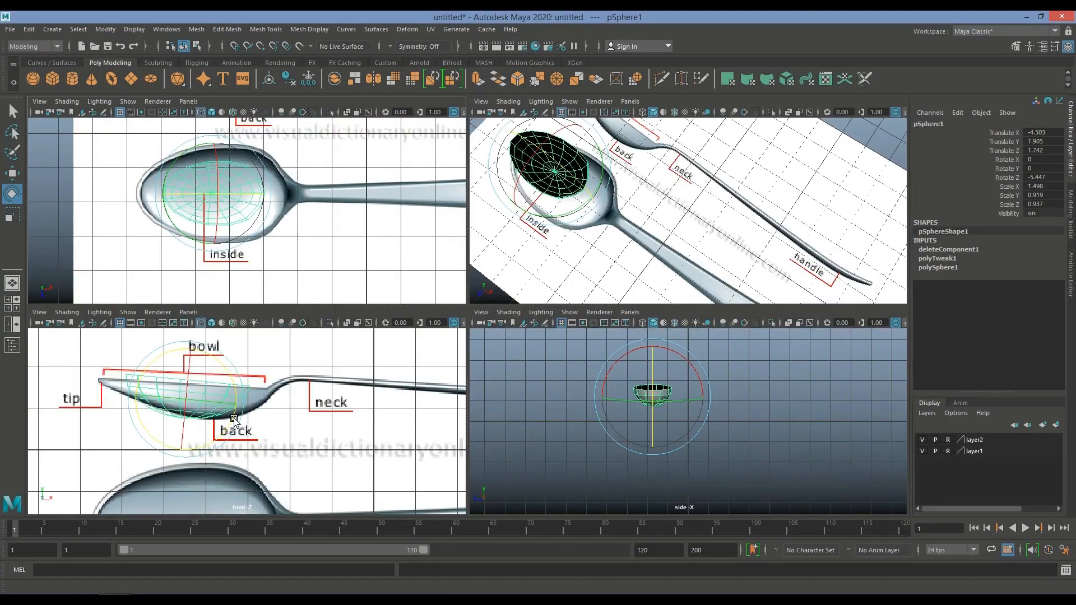
{"action": "scroll", "coordinate": [241, 383], "scroll_direction": "down", "scroll_amount": 3}
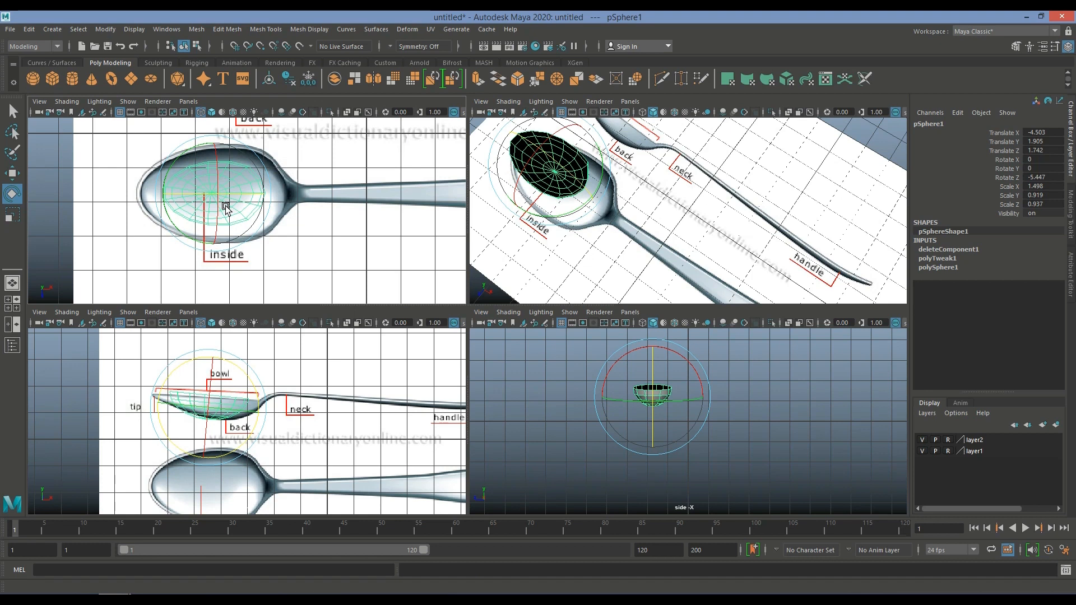
{"action": "key", "text": "r"}
{"action": "left_click_drag", "start_coordinate": [214, 194], "coordinate": [247, 205]}
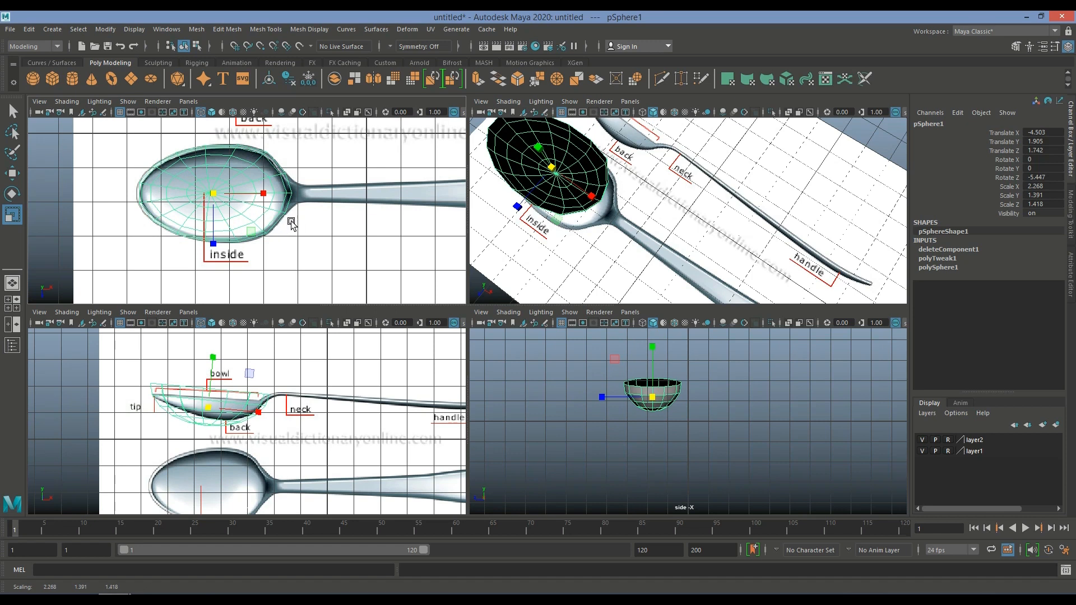
{"action": "key", "text": "space"}
{"action": "middle_click_drag", "start_coordinate": [552, 288], "coordinate": [342, 302], "text": "alt"}
{"action": "scroll", "coordinate": [323, 301], "scroll_direction": "up", "scroll_amount": 1}
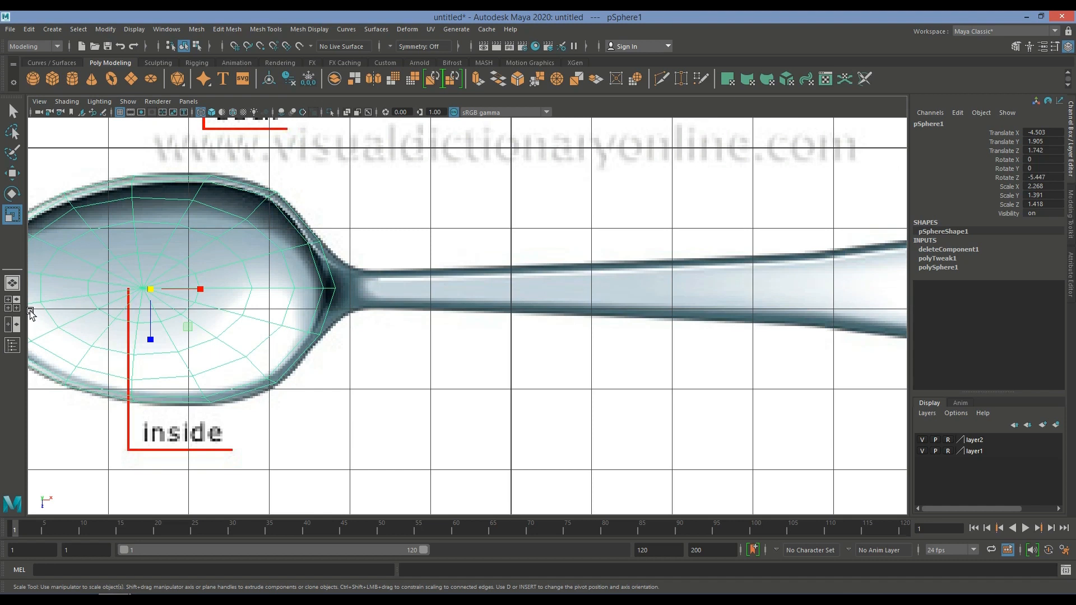
{"action": "scroll", "coordinate": [208, 312], "scroll_direction": "down", "scroll_amount": 3}
{"action": "left_click", "coordinate": [6, 305]}
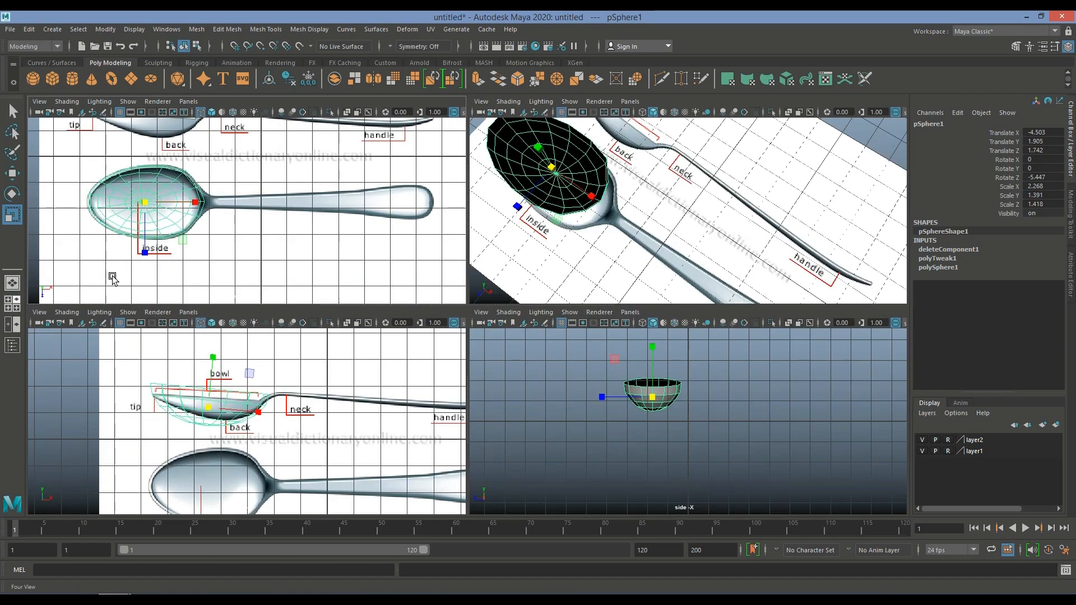
{"action": "key", "text": "space"}
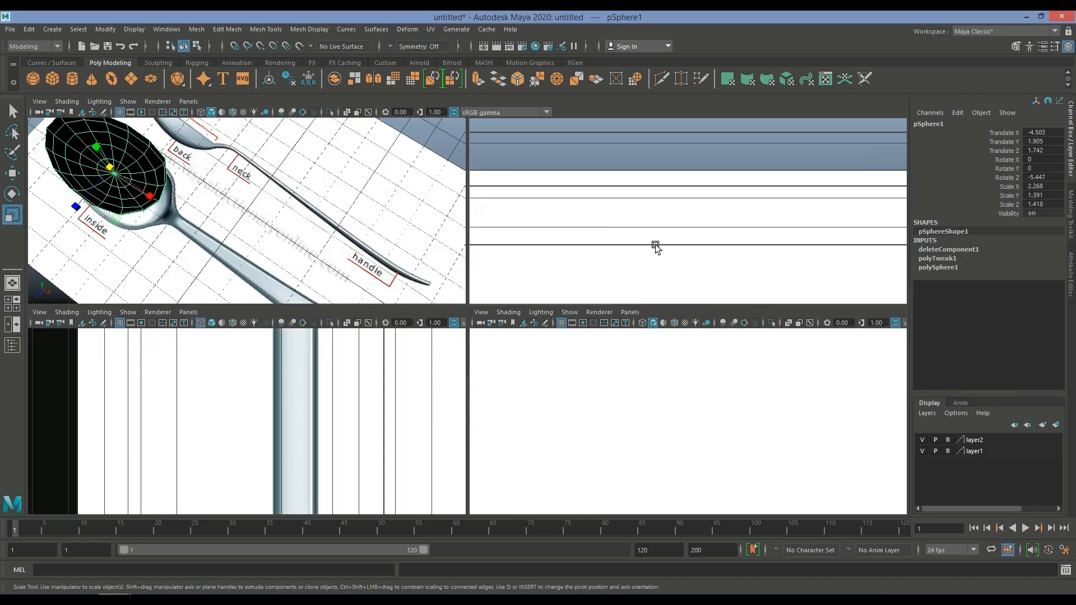
Flatten the half sphere to about 1.271 in Scale Y and extrude all its faces with a thickness of 0.1.
{"action": "left_click_drag", "start_coordinate": [523, 320], "coordinate": [366, 293], "text": "alt"}
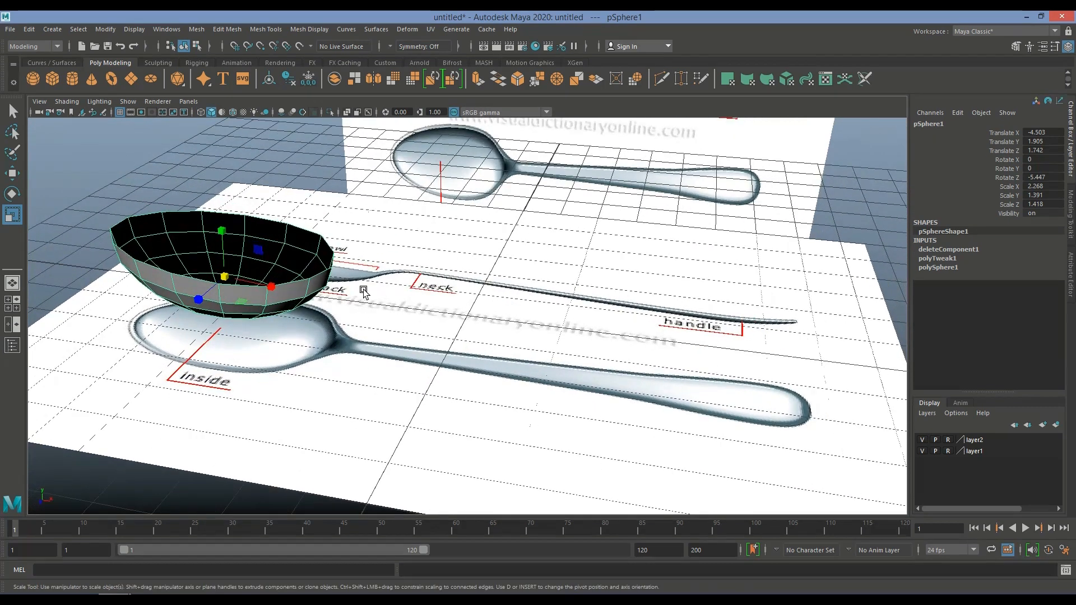
{"action": "left_click_drag", "start_coordinate": [223, 230], "coordinate": [222, 235]}
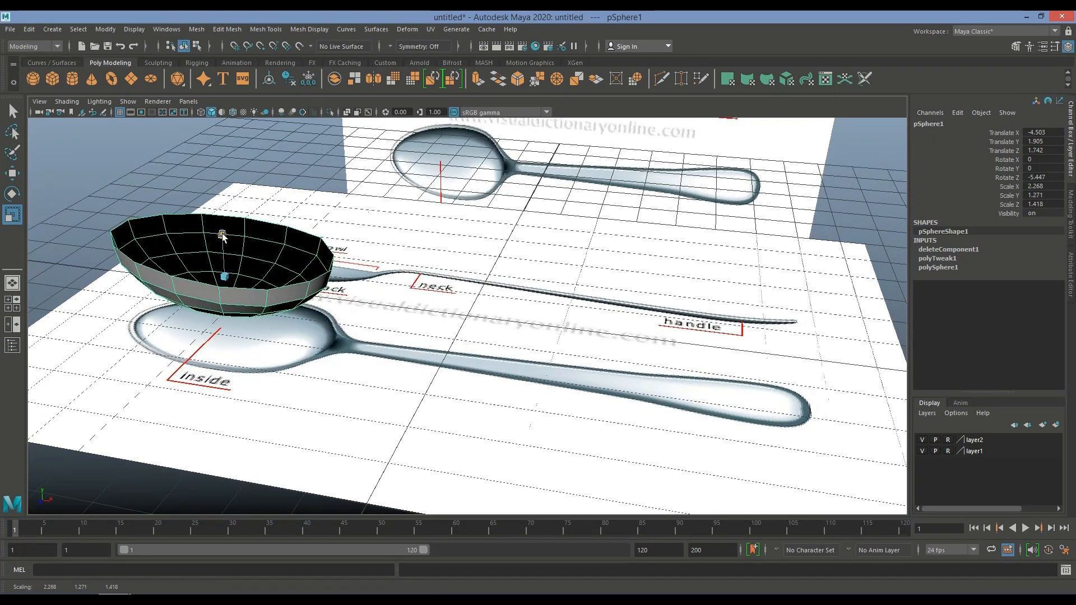
{"action": "right_click", "coordinate": [256, 252]}
{"action": "right_click_drag", "start_coordinate": [258, 284], "coordinate": [288, 252]}
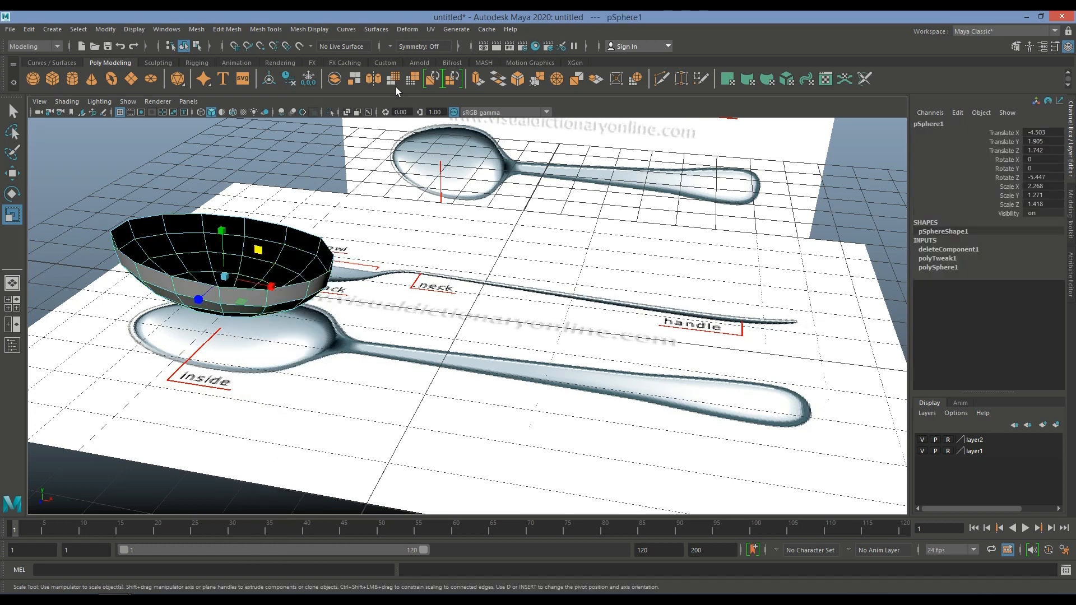
{"action": "left_click", "coordinate": [477, 80]}
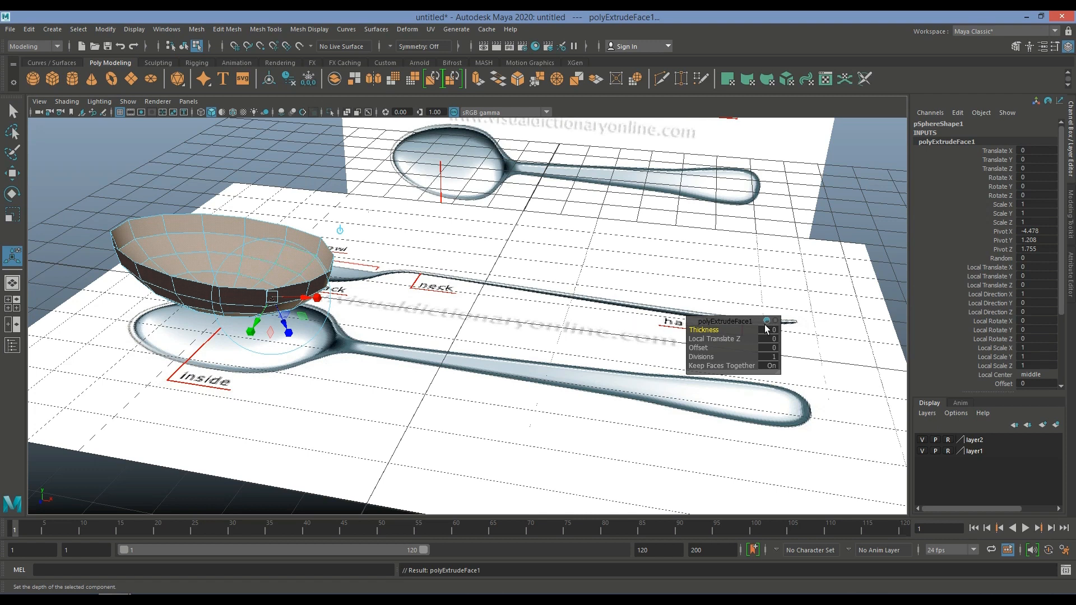
{"action": "left_click_drag", "start_coordinate": [704, 330], "coordinate": [704, 330]}
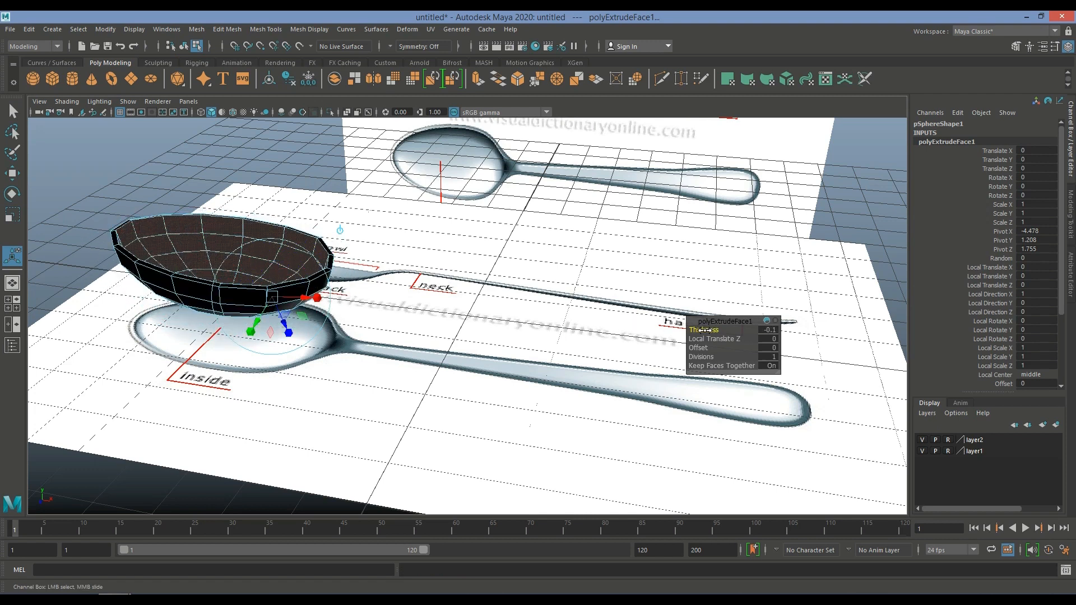
{"action": "left_click_drag", "start_coordinate": [705, 330], "coordinate": [704, 330]}
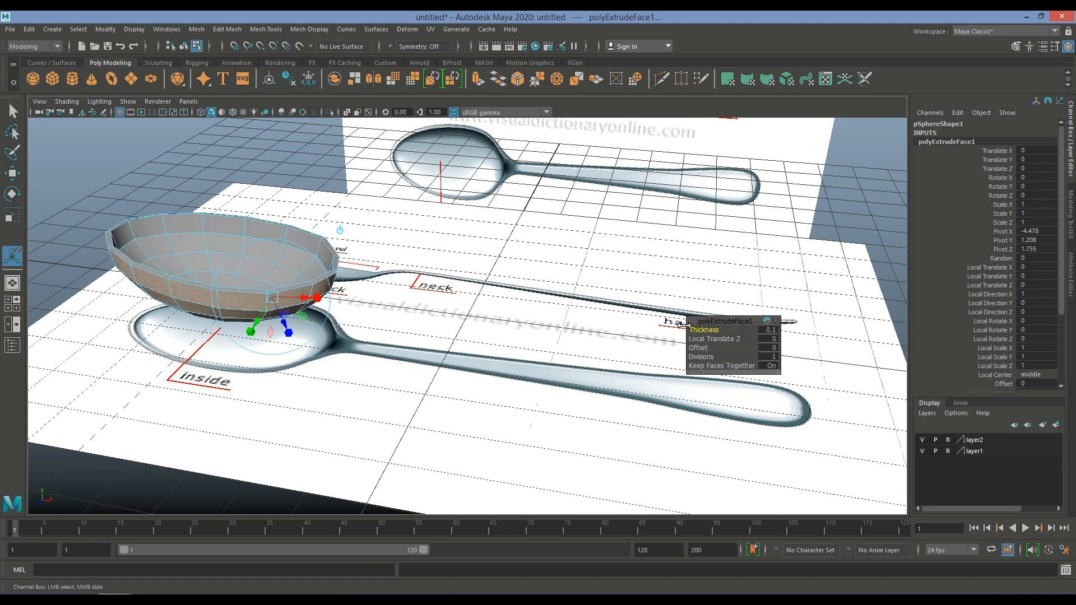
{"action": "right_click_drag", "start_coordinate": [307, 291], "coordinate": [264, 273]}
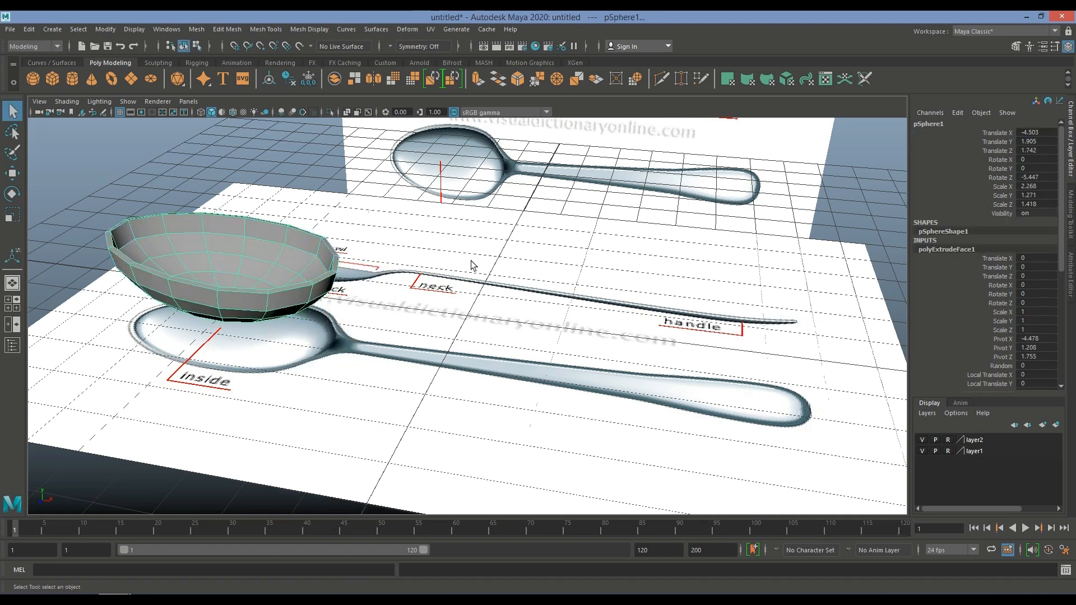
{"action": "left_click", "coordinate": [266, 273]}
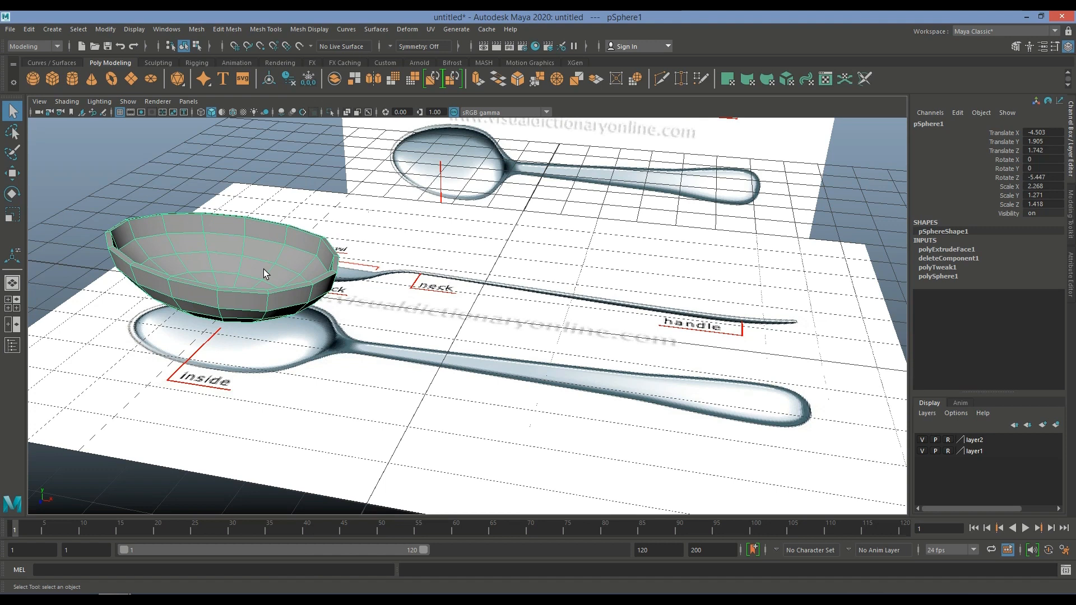
Check the thickened bowl with the smooth mesh preview and return to the unsmoothed display.
{"action": "key", "text": "3"}
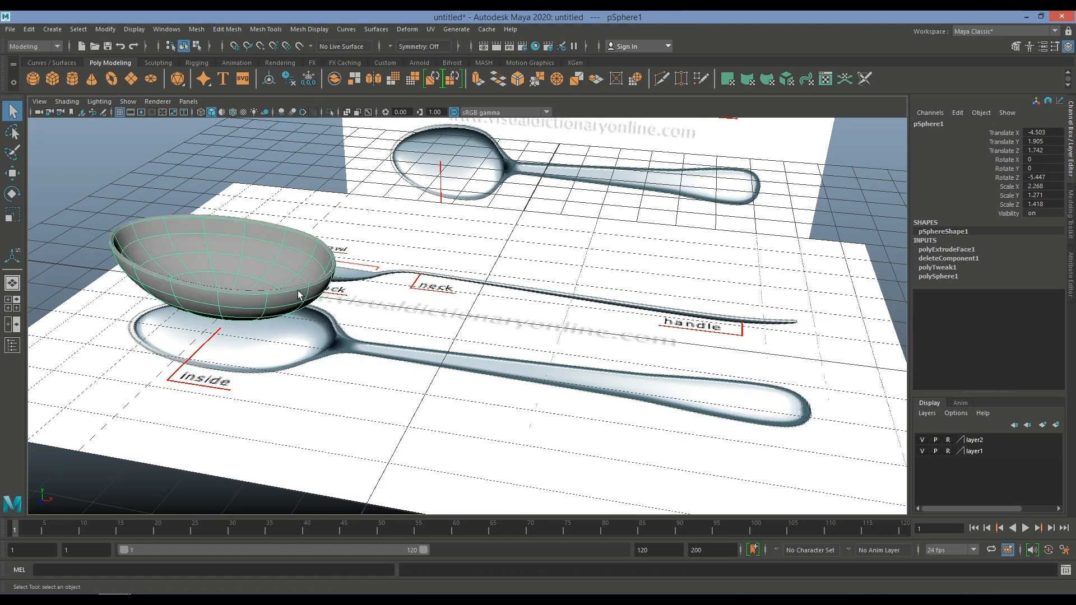
{"action": "left_click", "coordinate": [368, 298]}
{"action": "left_click_drag", "start_coordinate": [368, 298], "coordinate": [377, 289], "text": "alt"}
{"action": "left_click", "coordinate": [268, 294]}
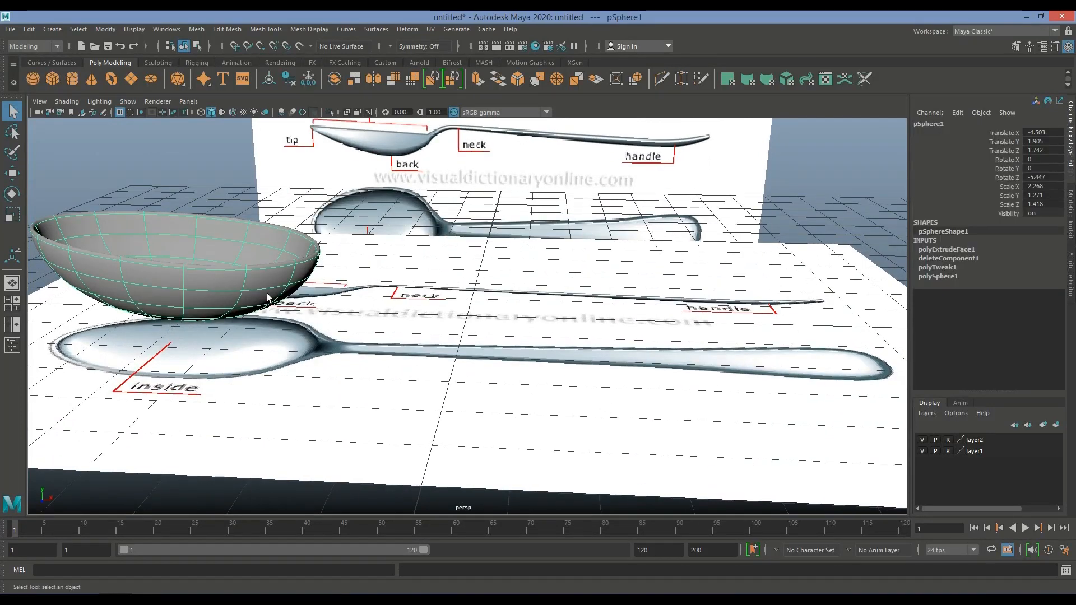
{"action": "key", "text": "1"}
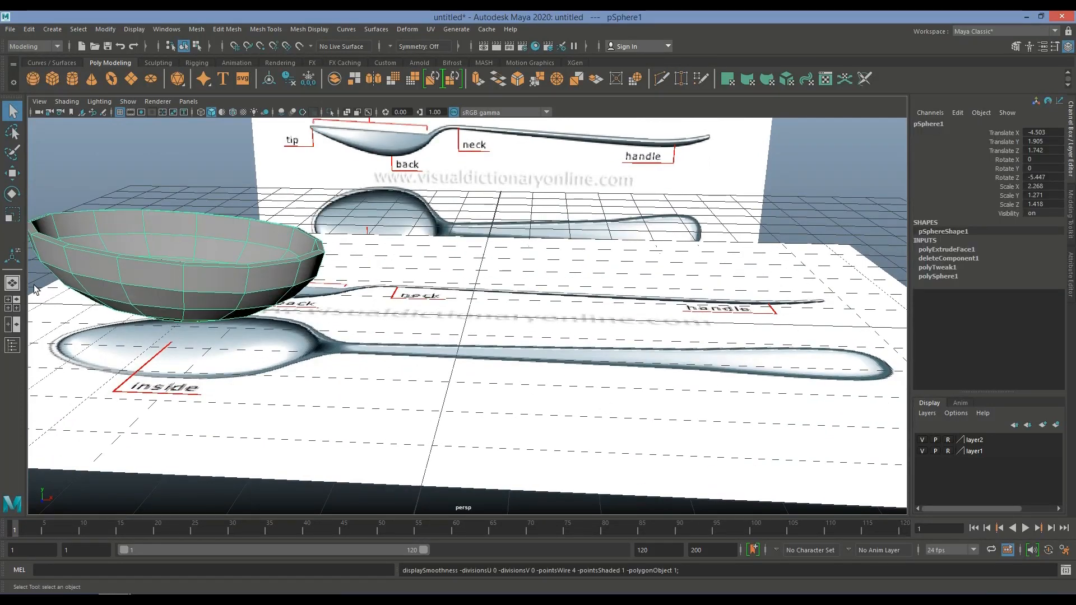
Rotate the bowl to about Rotate Z 0.893 and move it to about X -4.467, Y 1.837 in the front view.
{"action": "left_click", "coordinate": [9, 307]}
{"action": "scroll", "coordinate": [302, 404], "scroll_direction": "up", "scroll_amount": 5}
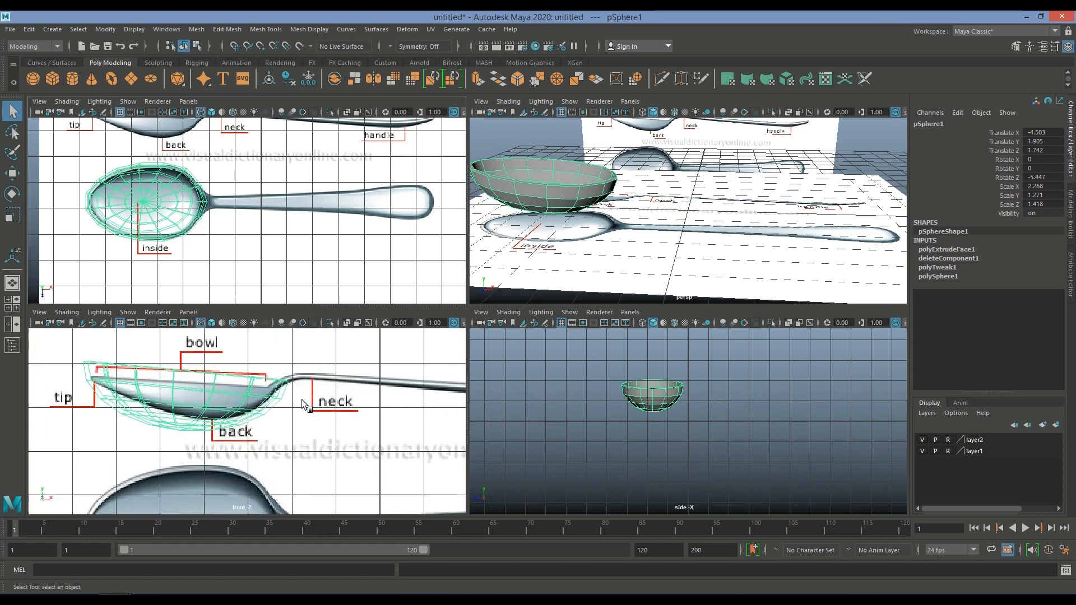
{"action": "key", "text": "space"}
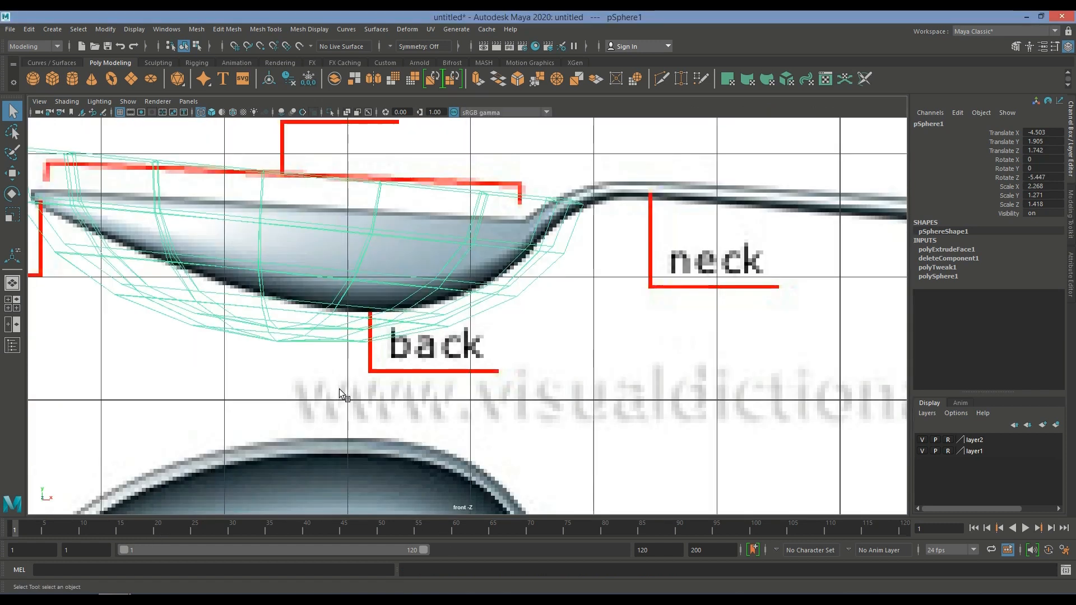
{"action": "middle_click_drag", "start_coordinate": [522, 305], "coordinate": [571, 387], "text": "alt"}
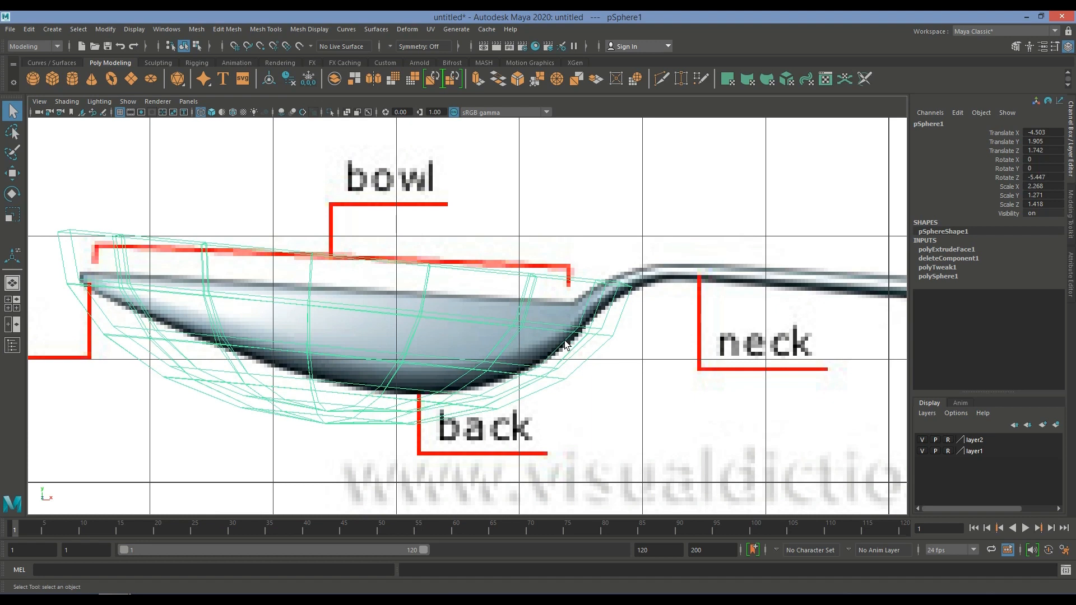
{"action": "key", "text": "e"}
{"action": "mouse_move", "coordinate": [387, 312]}
{"action": "left_mouse_down"}
{"action": "mouse_move", "coordinate": [379, 308]}
{"action": "mouse_move", "coordinate": [392, 308]}
{"action": "left_mouse_up"}
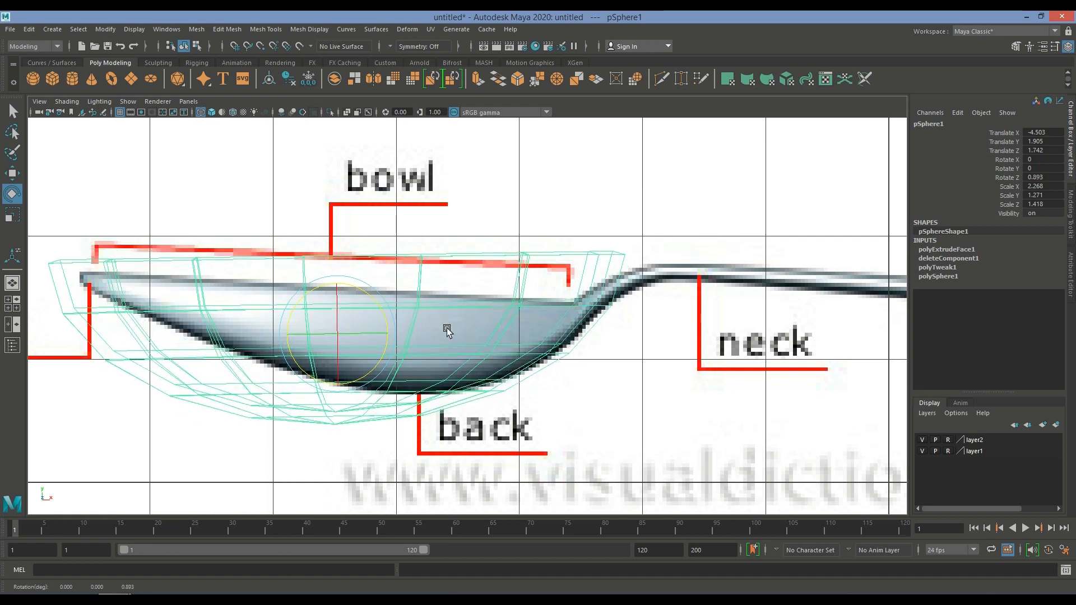
{"action": "middle_click_drag", "start_coordinate": [577, 345], "coordinate": [489, 386], "text": "alt"}
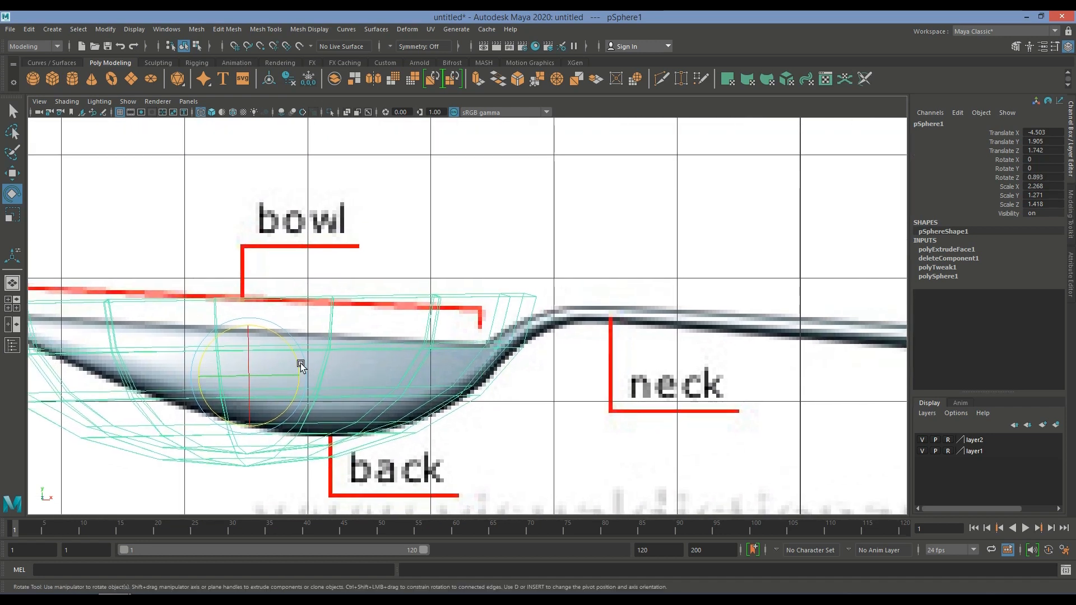
{"action": "key", "text": "w"}
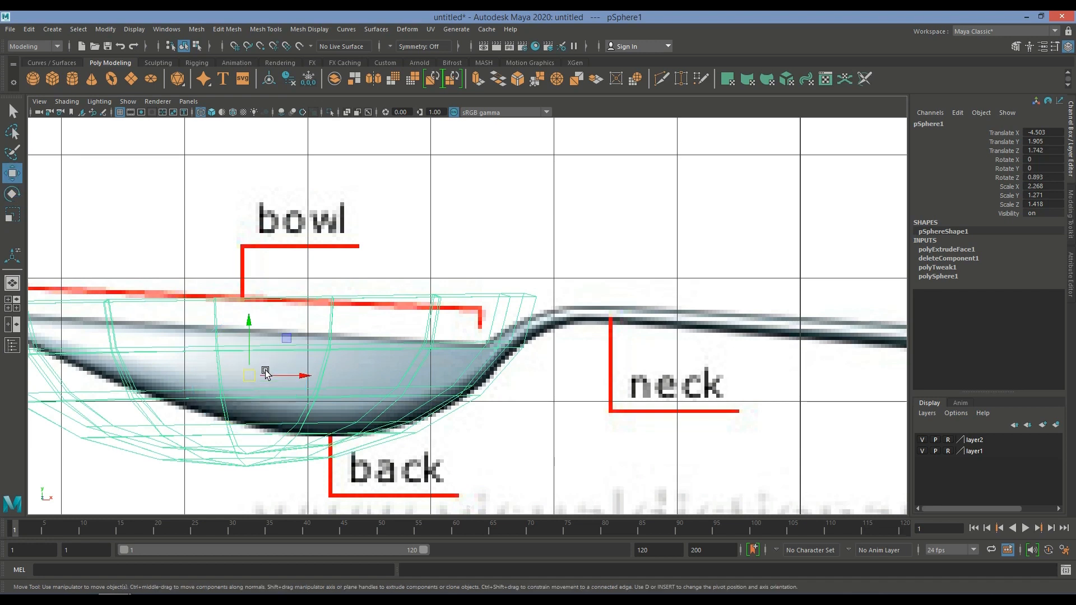
{"action": "left_click_drag", "start_coordinate": [252, 377], "coordinate": [255, 382]}
{"action": "scroll", "coordinate": [444, 345], "scroll_direction": "up", "scroll_amount": 1}
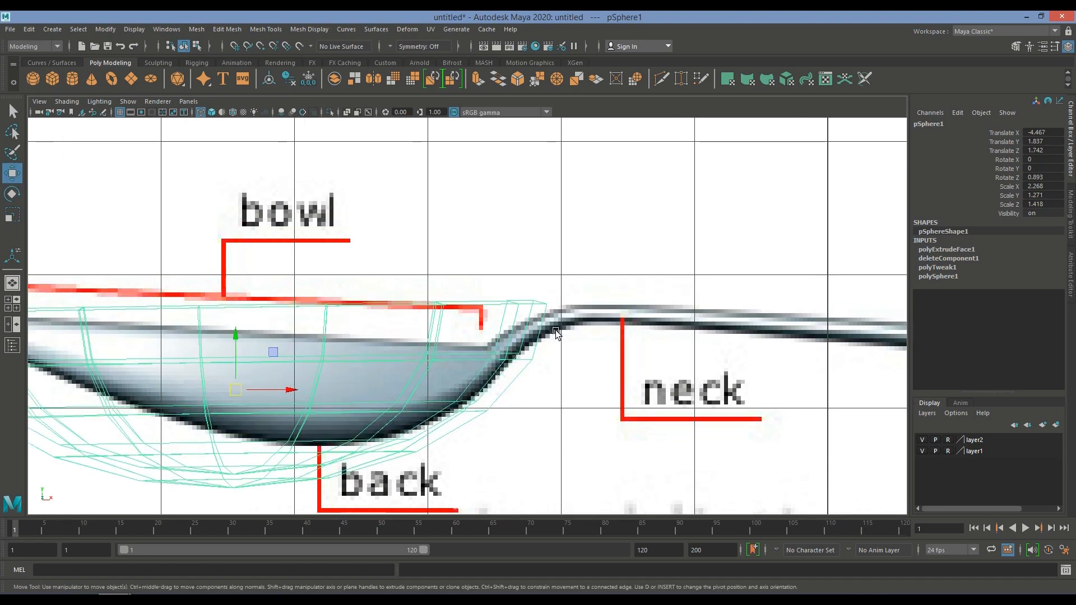
Extrude the two adjacent outer rim faces at the bowl's handle end and pull them out toward the neck.
{"action": "left_click", "coordinate": [13, 305]}
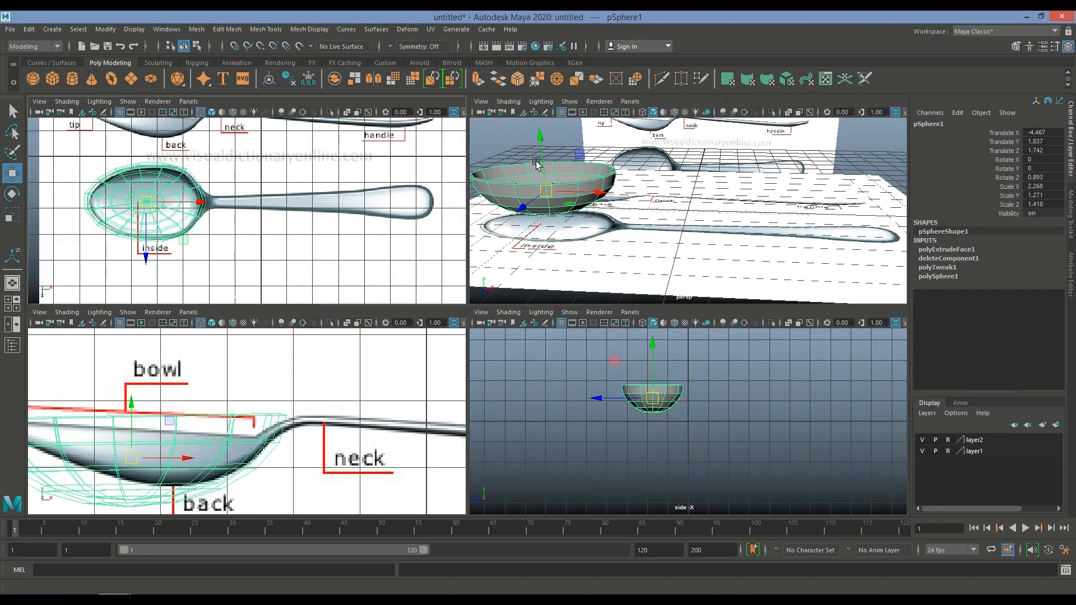
{"action": "scroll", "coordinate": [697, 193], "scroll_direction": "up", "scroll_amount": 3}
{"action": "left_click_drag", "start_coordinate": [629, 214], "coordinate": [607, 185], "text": "alt"}
{"action": "right_click_drag", "start_coordinate": [598, 147], "coordinate": [596, 168]}
{"action": "left_click", "coordinate": [576, 149]}
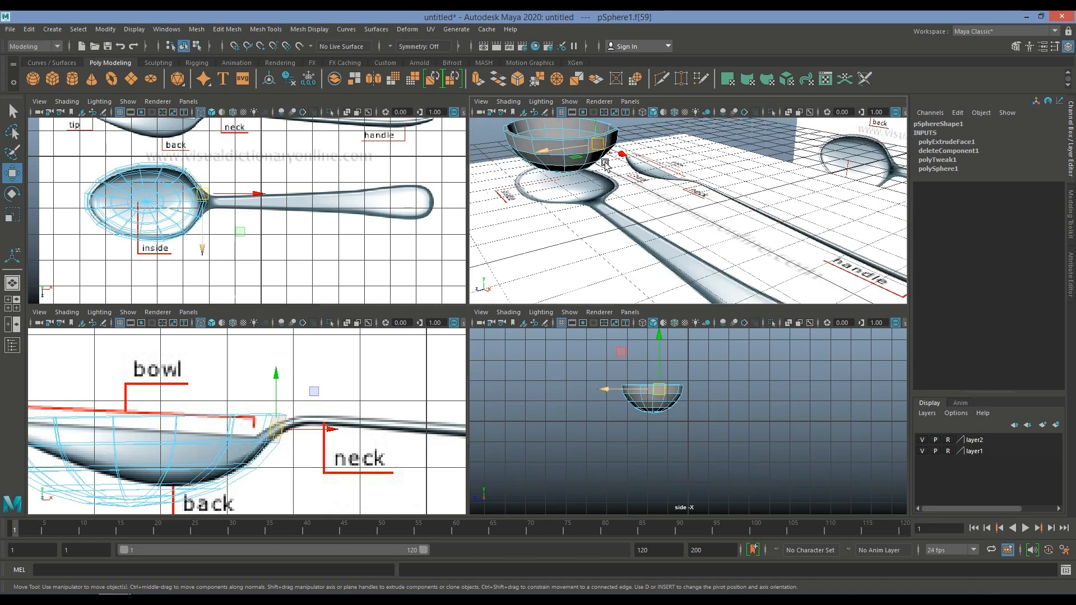
{"action": "scroll", "coordinate": [623, 172], "scroll_direction": "up", "scroll_amount": 3}
{"action": "middle_click_drag", "start_coordinate": [625, 176], "coordinate": [629, 240], "text": "alt"}
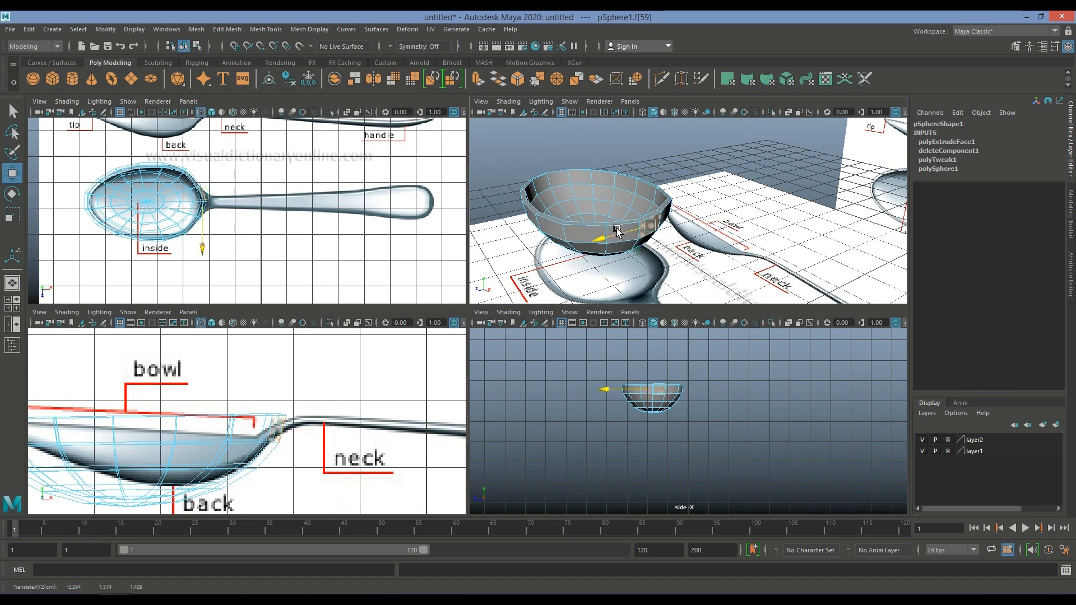
{"action": "scroll", "coordinate": [622, 241], "scroll_direction": "up", "scroll_amount": 2}
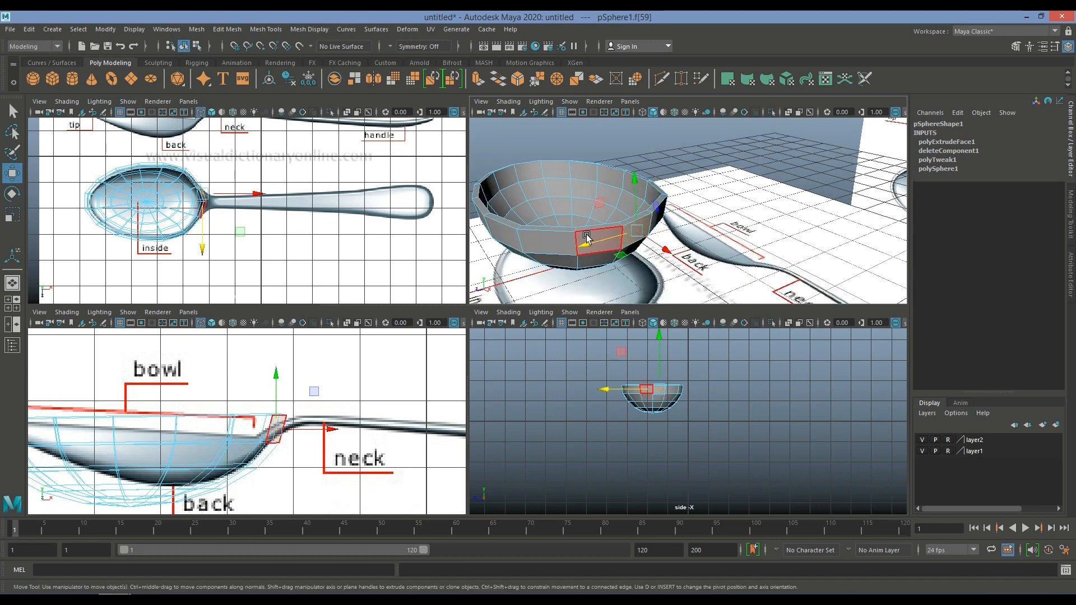
{"action": "left_click", "coordinate": [614, 246], "text": "shift"}
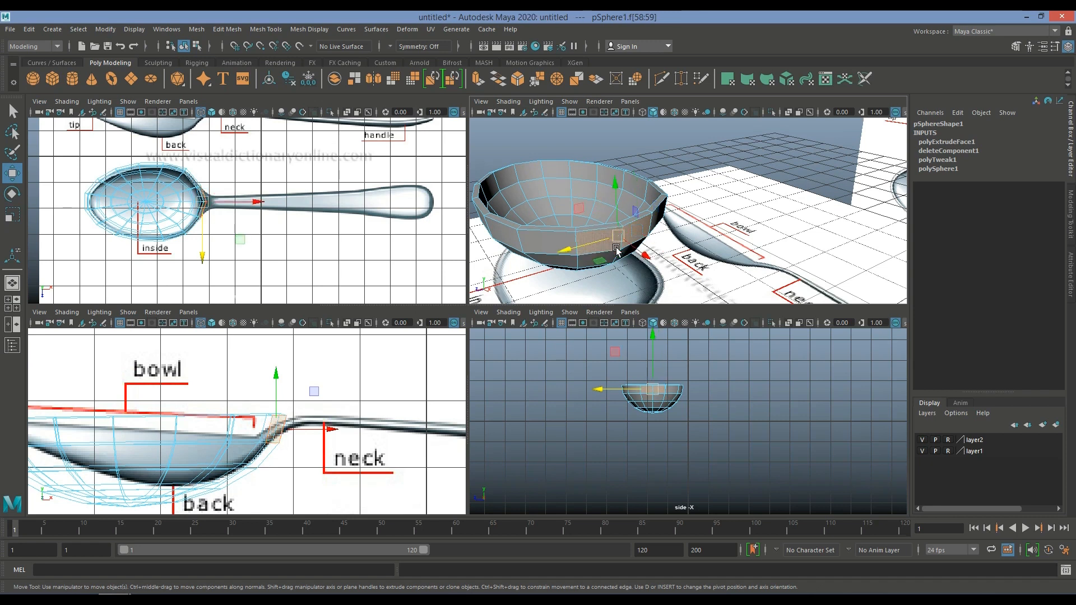
{"action": "key", "text": "space"}
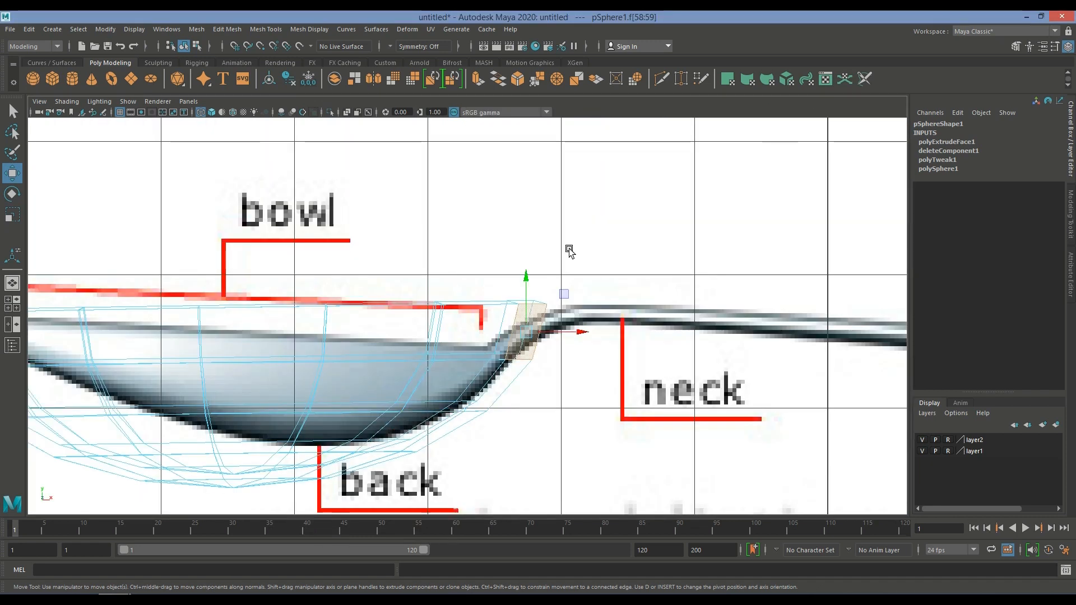
{"action": "left_click", "coordinate": [476, 79]}
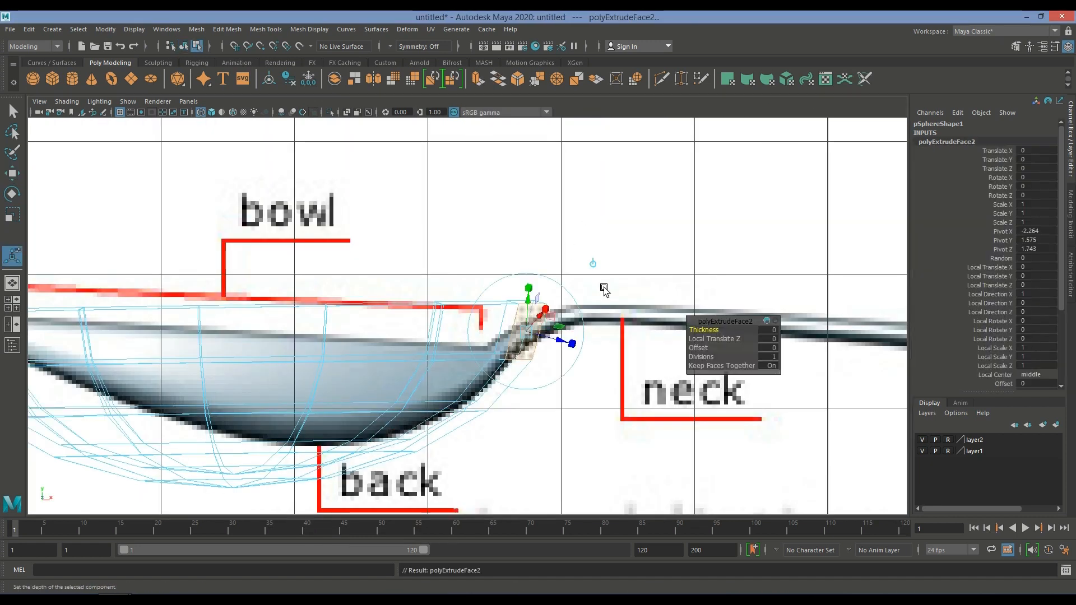
{"action": "key", "text": "w"}
{"action": "mouse_move", "coordinate": [536, 326]}
{"action": "left_mouse_down"}
{"action": "mouse_move", "coordinate": [571, 323]}
{"action": "mouse_move", "coordinate": [561, 315]}
{"action": "mouse_move", "coordinate": [565, 324]}
{"action": "mouse_move", "coordinate": [548, 326]}
{"action": "left_mouse_up"}
Scale the extruded end flat and lower in height, and place it at about X -1.977, Y 1.673 where the neck starts.
{"action": "key", "text": "r"}
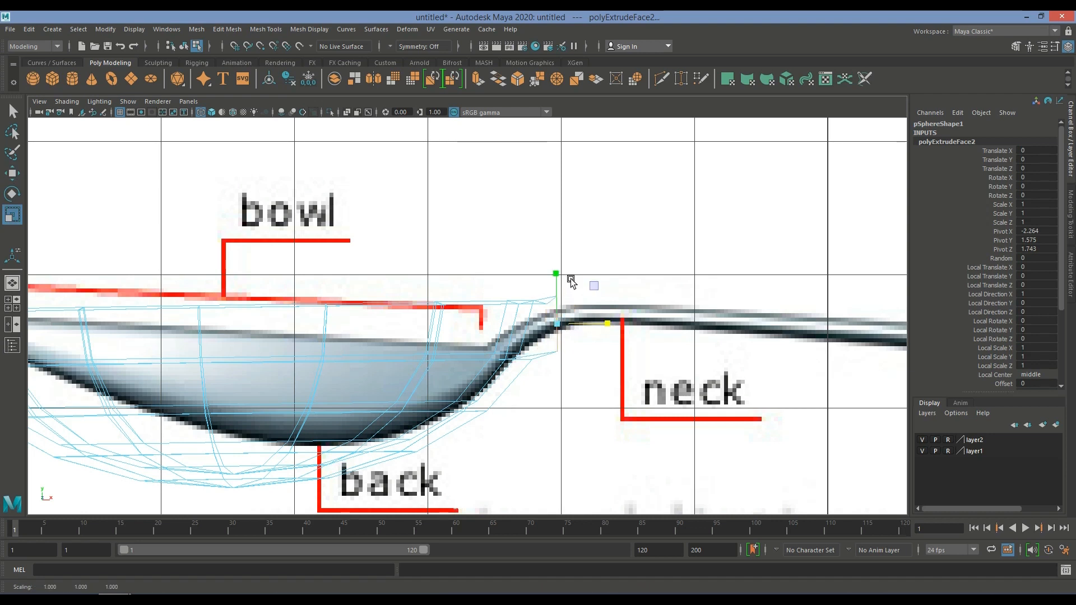
{"action": "left_click_drag", "start_coordinate": [557, 274], "coordinate": [557, 317]}
{"action": "key", "text": "w"}
{"action": "scroll", "coordinate": [589, 330], "scroll_direction": "down", "scroll_amount": 6}
{"action": "scroll", "coordinate": [473, 319], "scroll_direction": "up", "scroll_amount": 2}
{"action": "scroll", "coordinate": [397, 296], "scroll_direction": "up", "scroll_amount": 2}
{"action": "middle_click_drag", "start_coordinate": [396, 296], "coordinate": [506, 331], "text": "alt"}
{"action": "scroll", "coordinate": [413, 334], "scroll_direction": "down", "scroll_amount": 3}
{"action": "scroll", "coordinate": [411, 332], "scroll_direction": "up", "scroll_amount": 2}
{"action": "scroll", "coordinate": [353, 281], "scroll_direction": "up", "scroll_amount": 2}
{"action": "middle_click_drag", "start_coordinate": [353, 281], "coordinate": [464, 304], "text": "alt"}
{"action": "scroll", "coordinate": [456, 312], "scroll_direction": "up", "scroll_amount": 2}
{"action": "scroll", "coordinate": [456, 312], "scroll_direction": "down", "scroll_amount": 3}
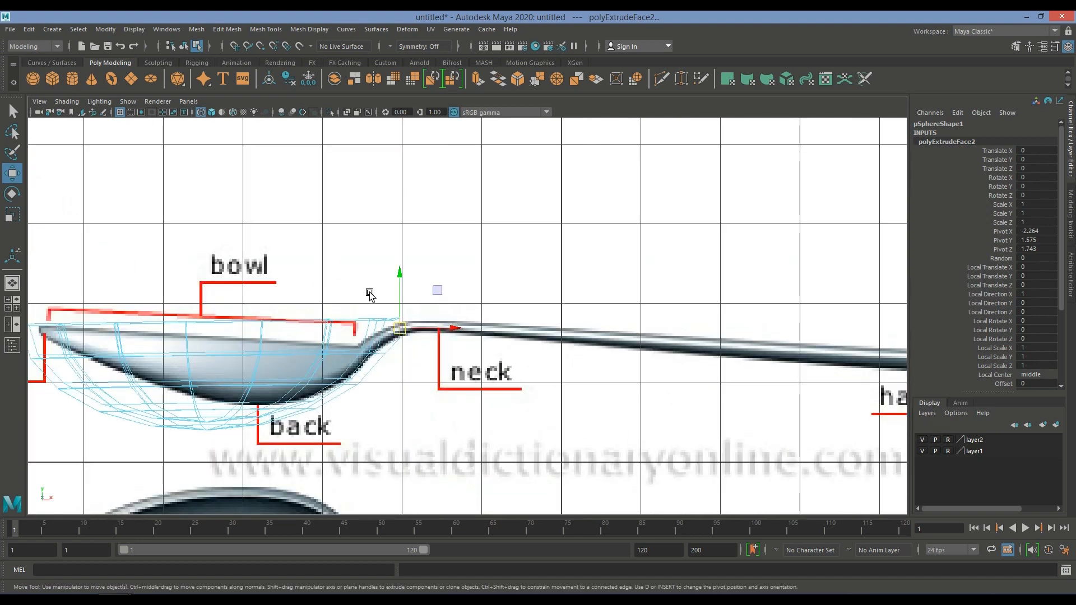
{"action": "scroll", "coordinate": [439, 297], "scroll_direction": "up", "scroll_amount": 5}
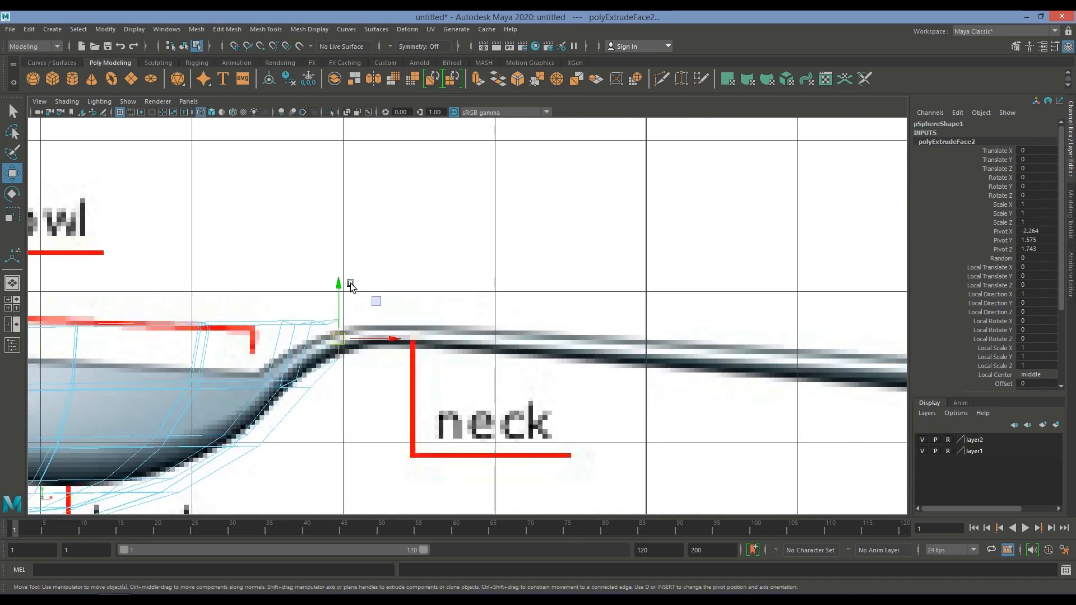
{"action": "left_click_drag", "start_coordinate": [341, 284], "coordinate": [342, 288]}
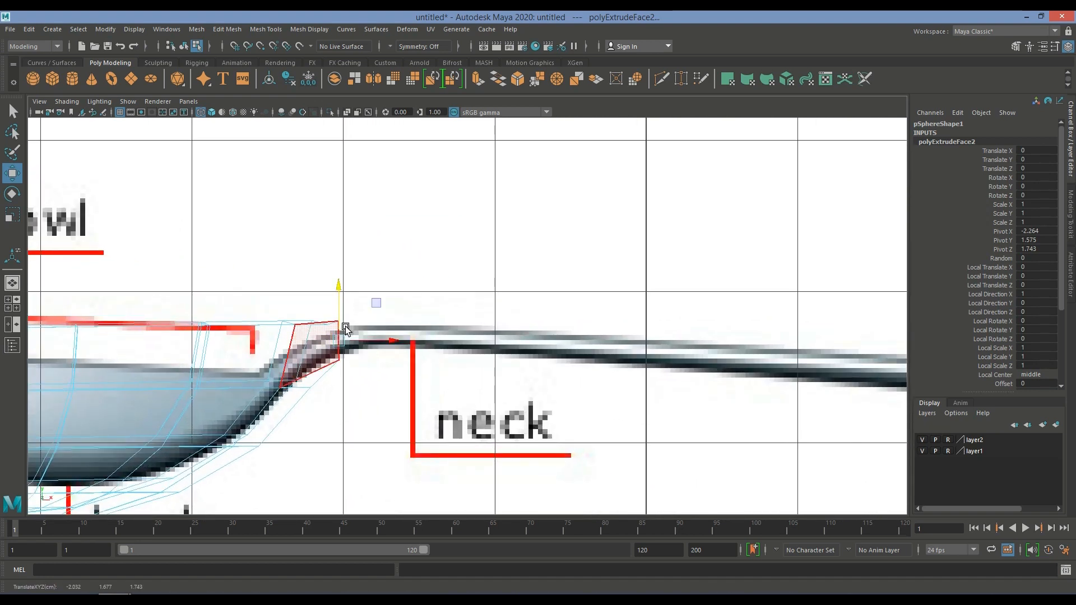
{"action": "left_click_drag", "start_coordinate": [340, 336], "coordinate": [348, 341]}
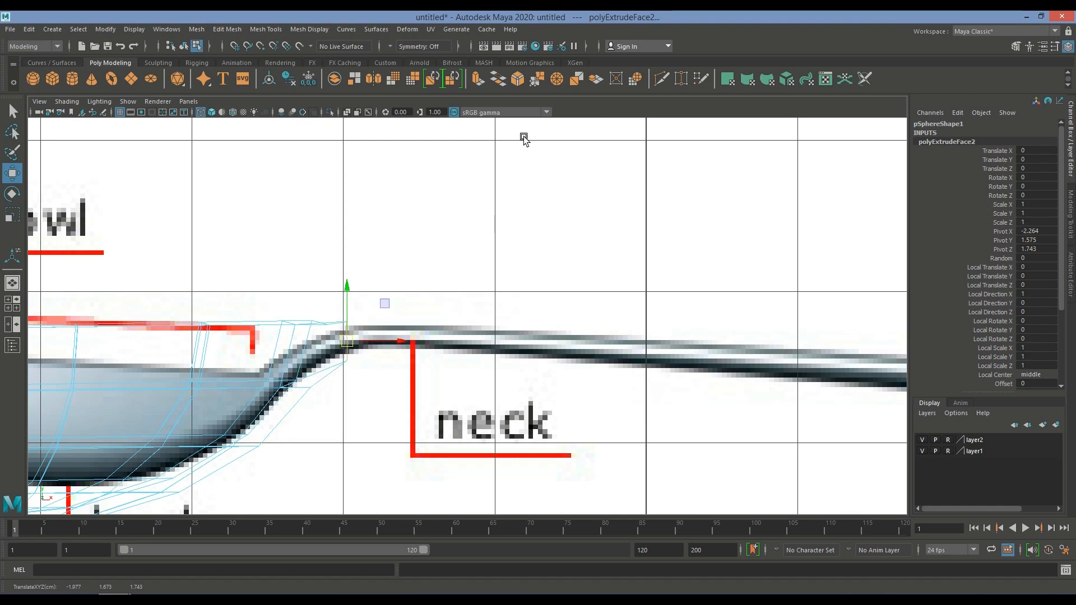
Extrude the end faces along the neck to about X -1.622, then reduce the end vertices' height and raise them slightly.
{"action": "key", "text": "ctrl+e"}
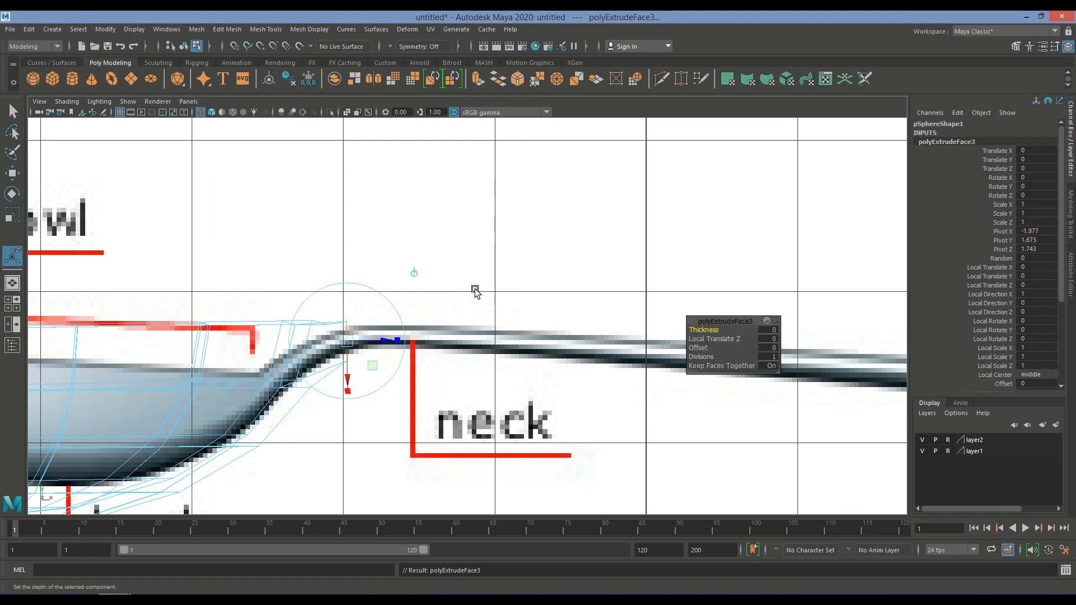
{"action": "key", "text": "w"}
{"action": "mouse_move", "coordinate": [463, 343]}
{"action": "left_mouse_down"}
{"action": "mouse_move", "coordinate": [473, 340]}
{"action": "mouse_move", "coordinate": [457, 340]}
{"action": "left_mouse_up"}
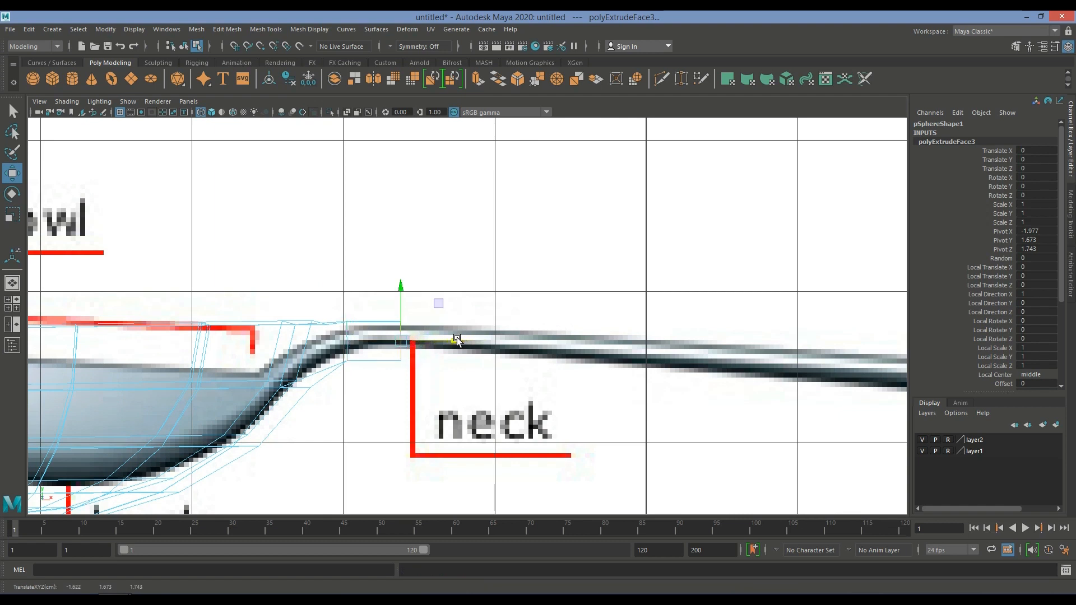
{"action": "key", "text": "r"}
{"action": "right_click_drag", "start_coordinate": [401, 355], "coordinate": [348, 311]}
{"action": "left_click_drag", "start_coordinate": [416, 366], "coordinate": [400, 297]}
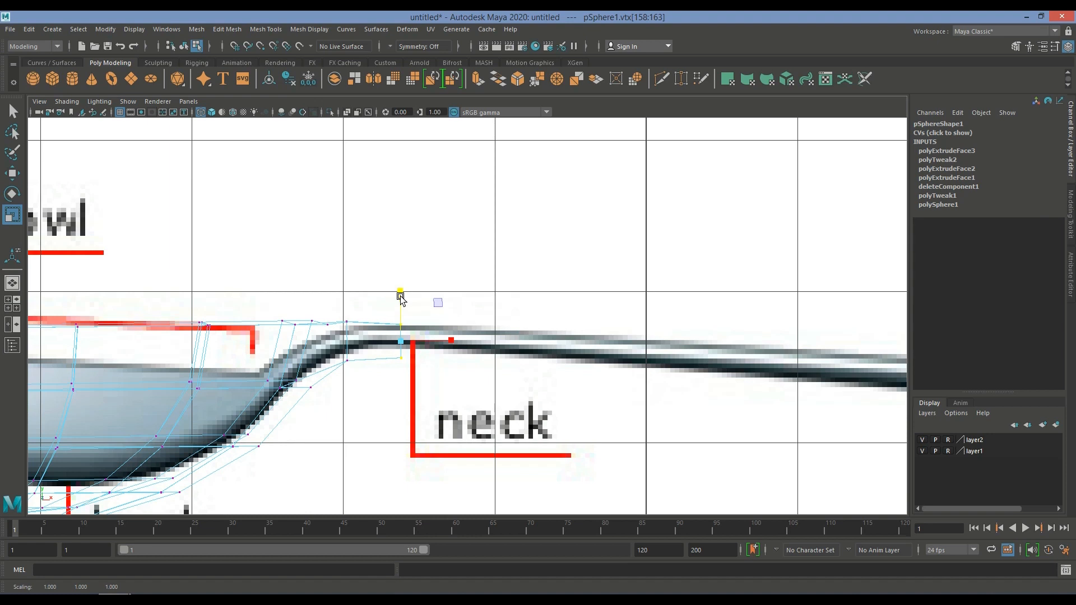
{"action": "key", "text": "w"}
{"action": "left_click", "coordinate": [401, 289]}
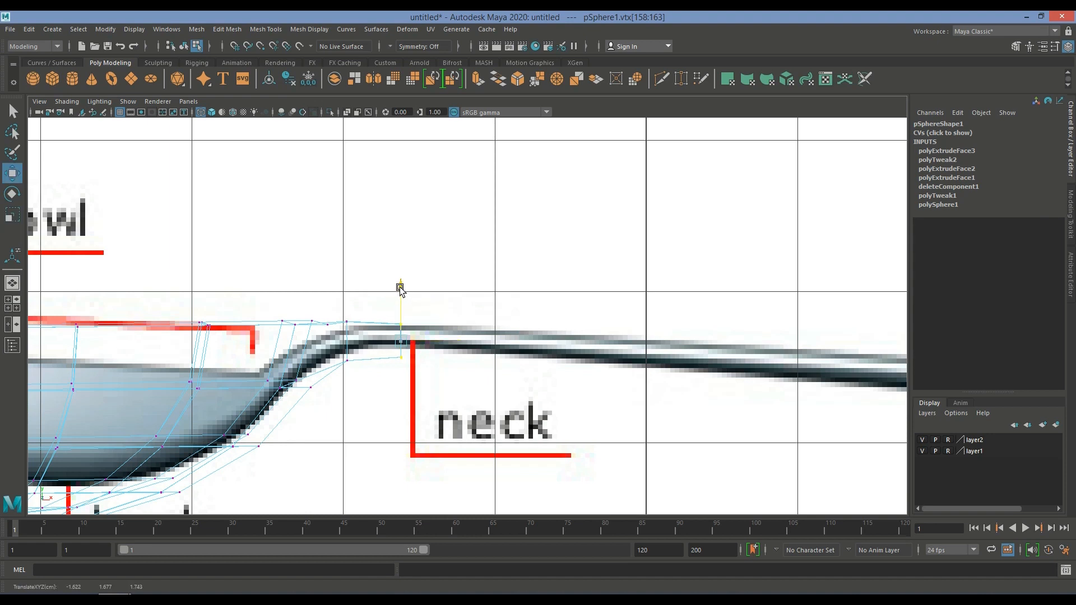
Extrude the neck's end faces again and move them along the handle profile to about X -1.173.
{"action": "scroll", "coordinate": [506, 365], "scroll_direction": "down", "scroll_amount": 10}
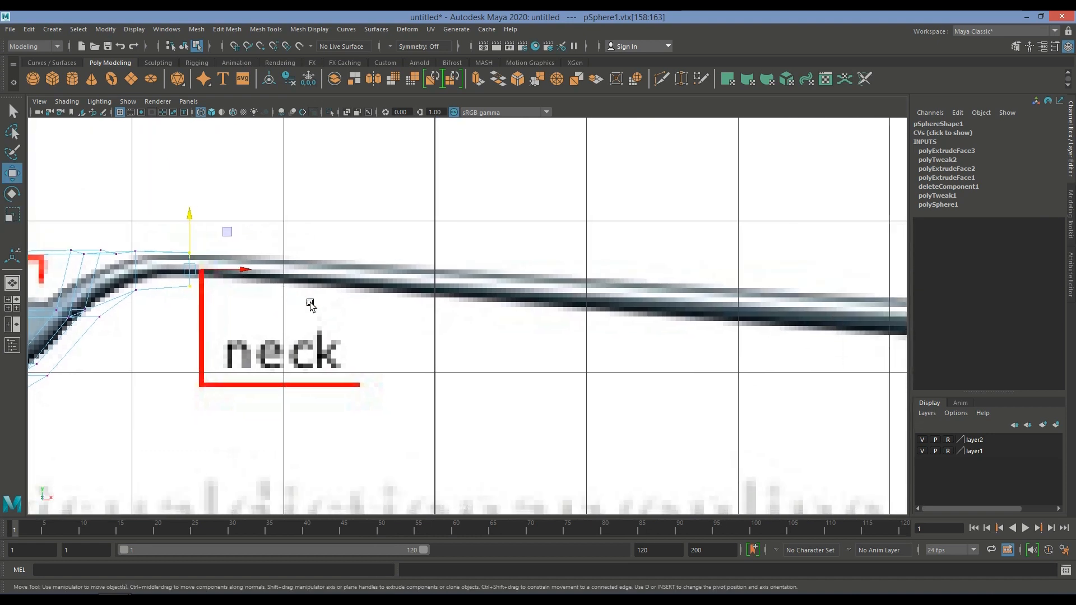
{"action": "scroll", "coordinate": [414, 323], "scroll_direction": "up", "scroll_amount": 6}
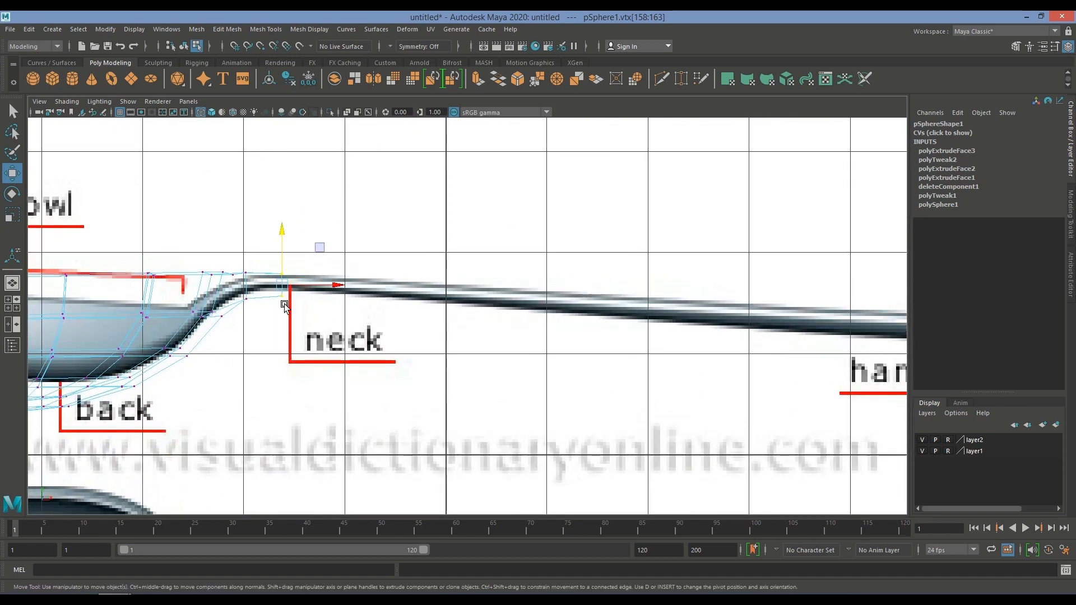
{"action": "right_click", "coordinate": [261, 291]}
{"action": "left_click", "coordinate": [264, 322]}
{"action": "left_click", "coordinate": [477, 85]}
{"action": "key", "text": "w"}
{"action": "left_click_drag", "start_coordinate": [285, 284], "coordinate": [326, 286]}
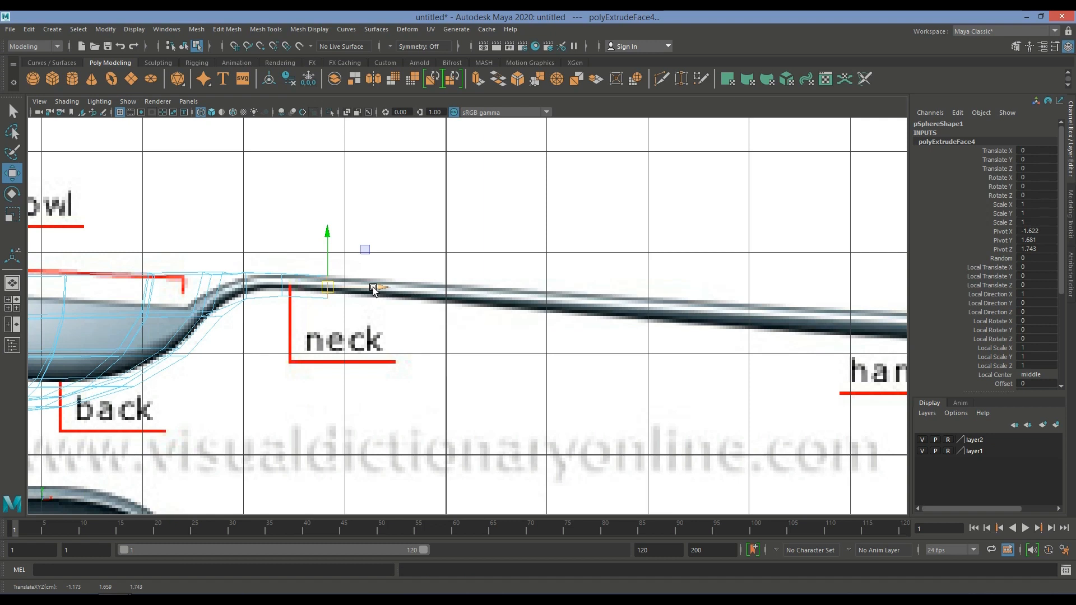
Extrude the handle's end face in three successive segments past the neck, following the side-view reference profile.
{"action": "key", "text": "ctrl+e"}
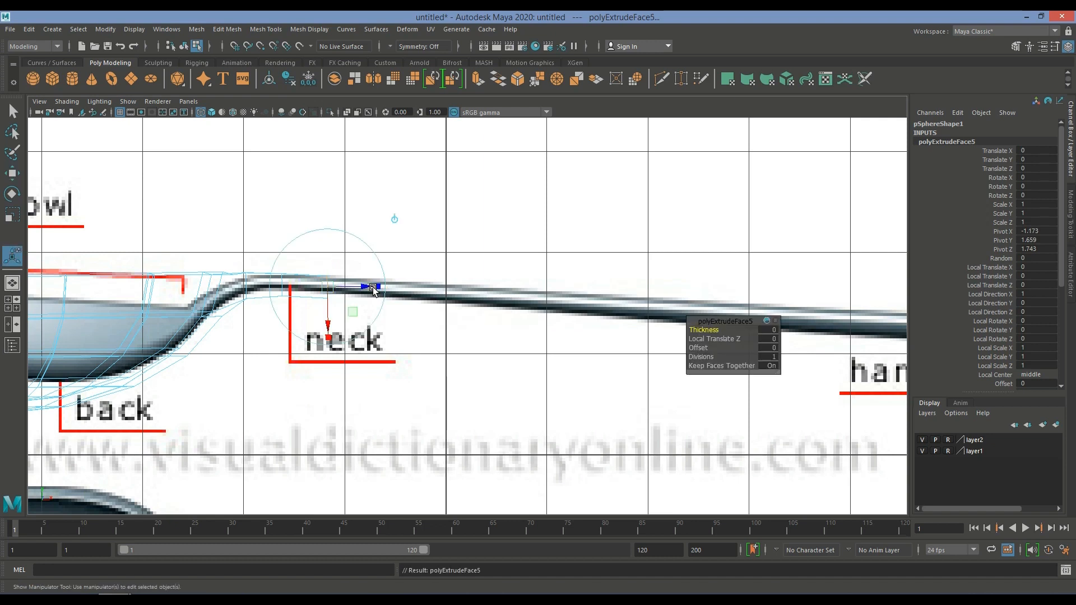
{"action": "key", "text": "w"}
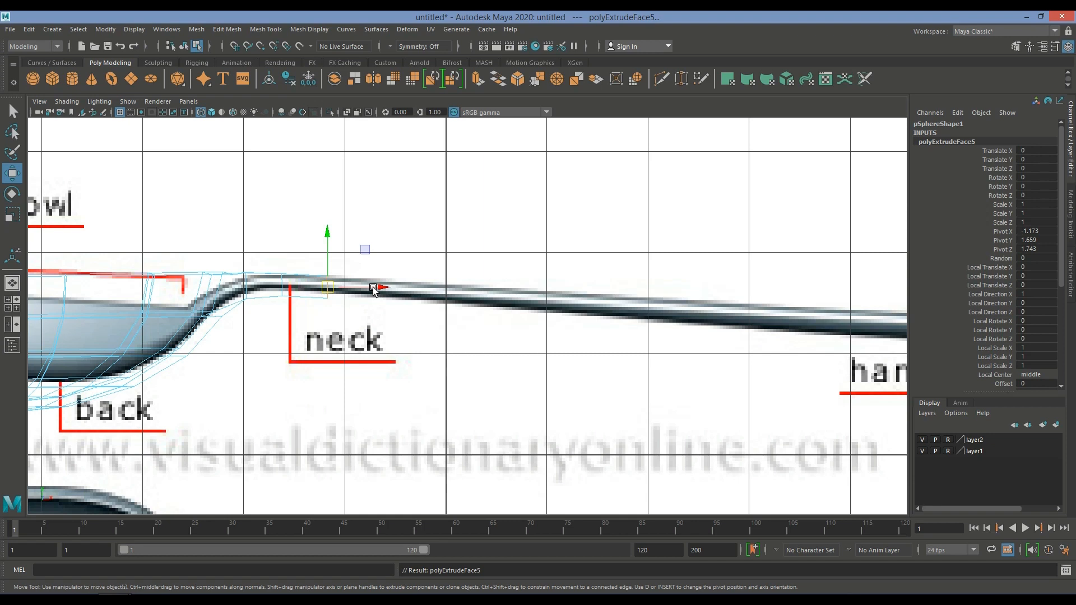
{"action": "left_click_drag", "start_coordinate": [373, 288], "coordinate": [389, 289]}
{"action": "middle_click_drag", "start_coordinate": [537, 324], "coordinate": [338, 344], "text": "alt"}
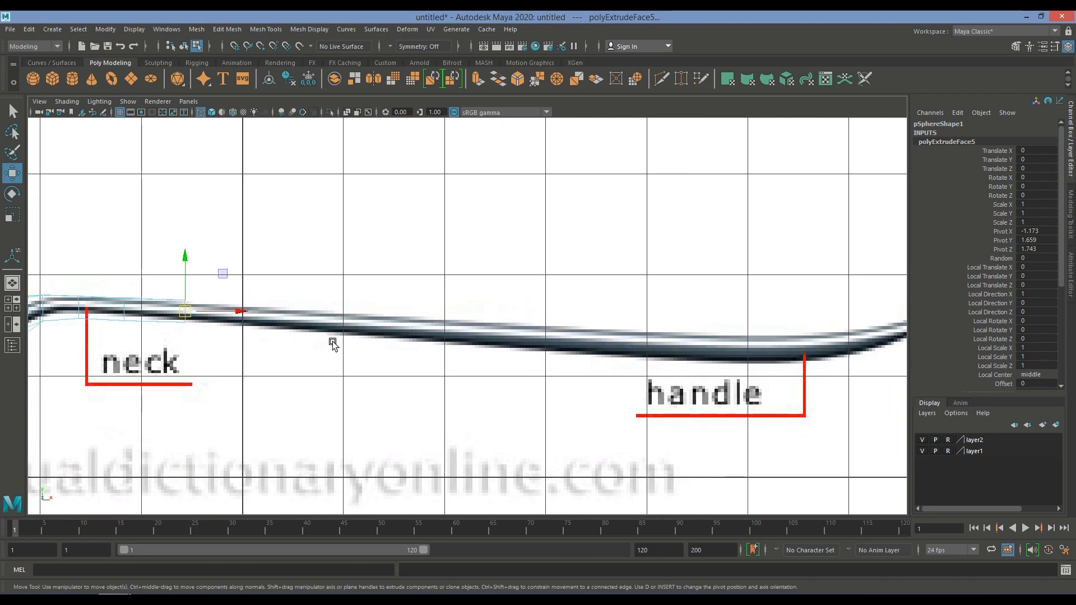
{"action": "key", "text": "ctrl+e"}
{"action": "left_click_drag", "start_coordinate": [186, 311], "coordinate": [247, 319]}
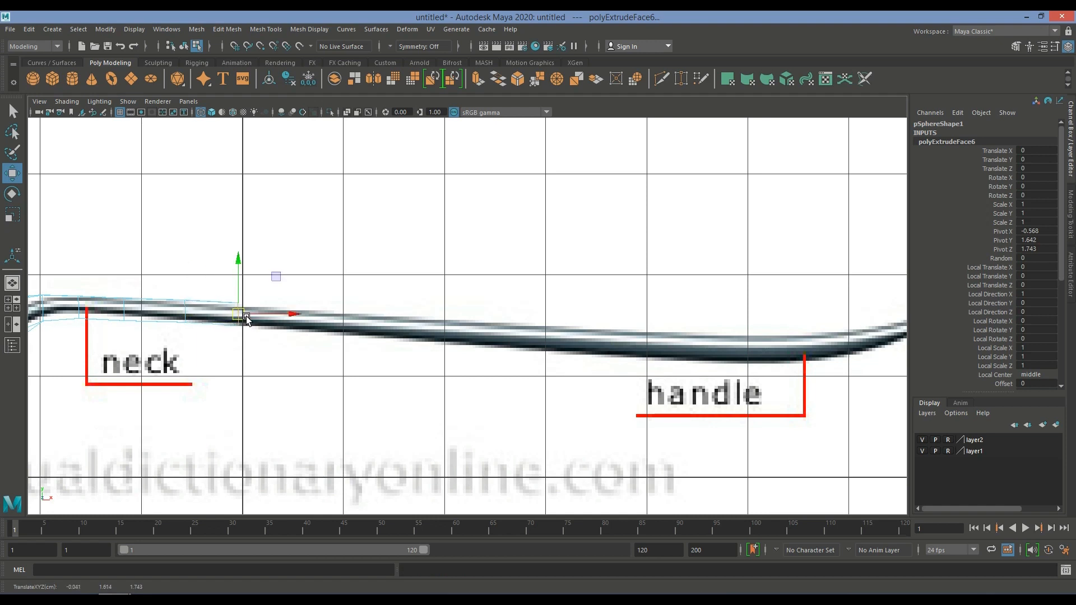
{"action": "key", "text": "ctrl+e"}
{"action": "left_click_drag", "start_coordinate": [262, 317], "coordinate": [286, 320]}
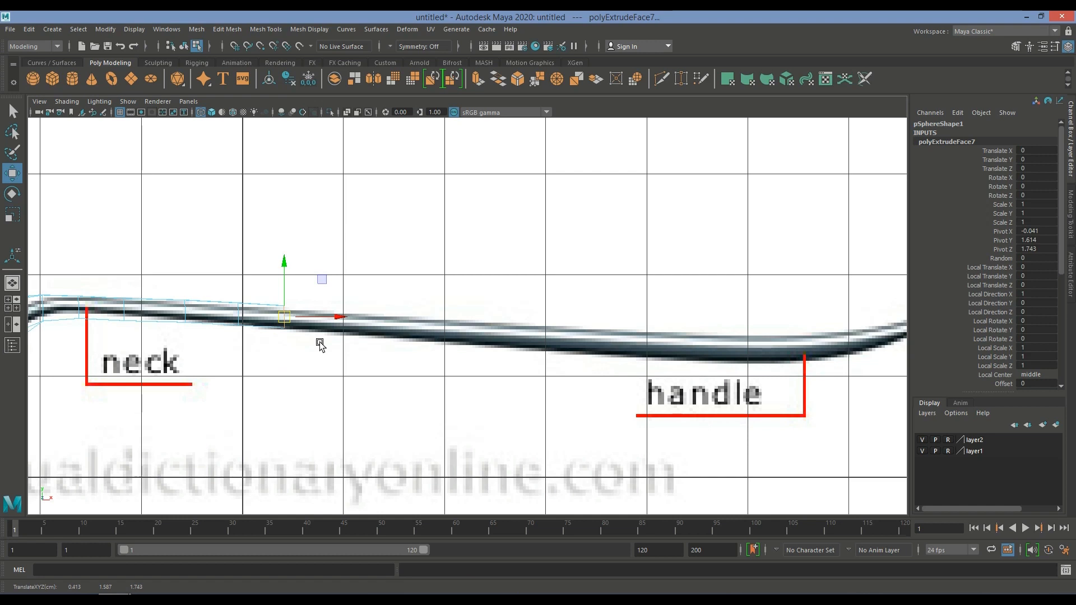
Extend the handle with three more face extrusions, lowering each slightly along the reference toward the handle's middle.
{"action": "key", "text": "ctrl+e"}
{"action": "key", "text": "w"}
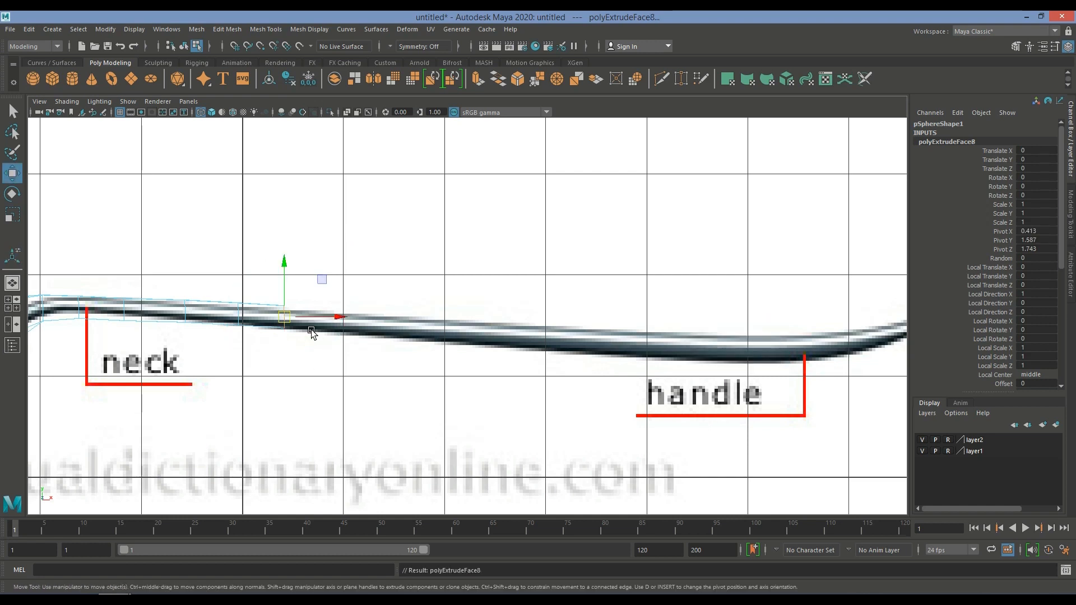
{"action": "left_click_drag", "start_coordinate": [296, 318], "coordinate": [334, 320]}
{"action": "key", "text": "ctrl+e"}
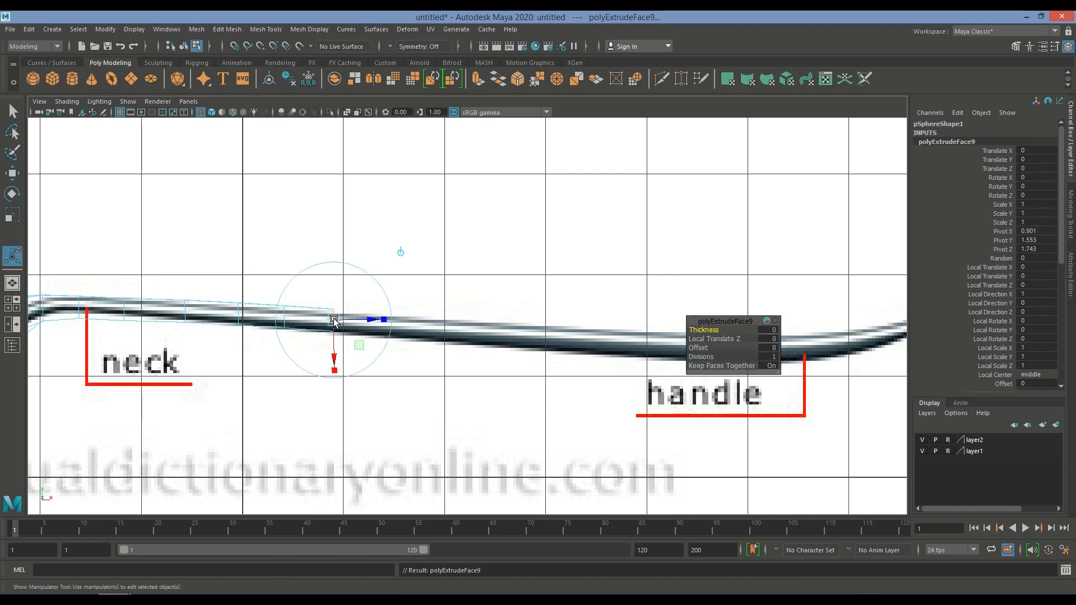
{"action": "key", "text": "w"}
{"action": "left_click_drag", "start_coordinate": [335, 320], "coordinate": [381, 321]}
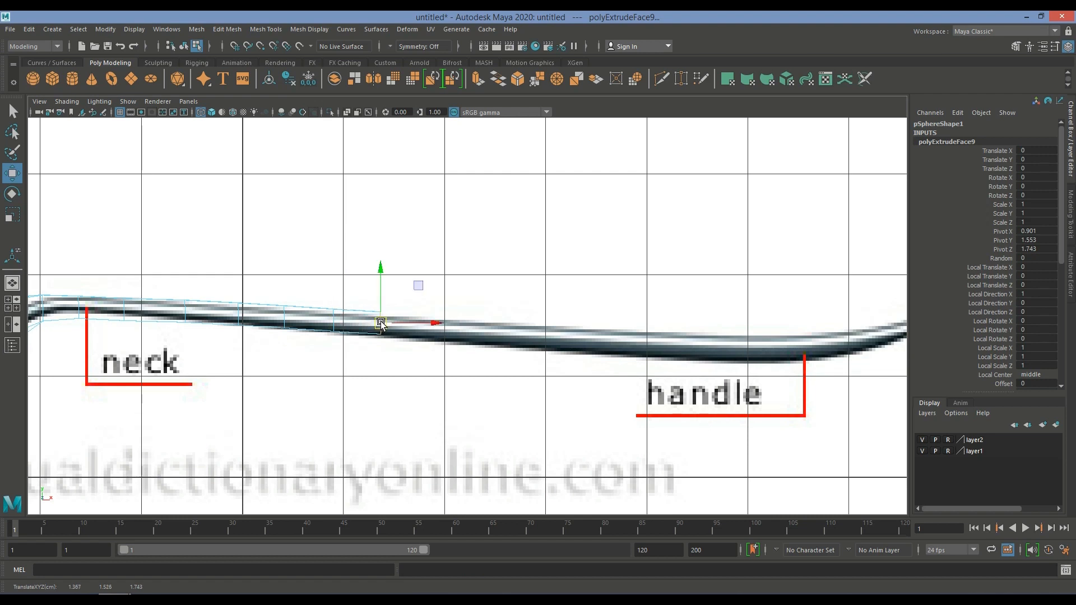
{"action": "key", "text": "ctrl+e"}
{"action": "key", "text": "w"}
{"action": "left_click_drag", "start_coordinate": [385, 324], "coordinate": [434, 327]}
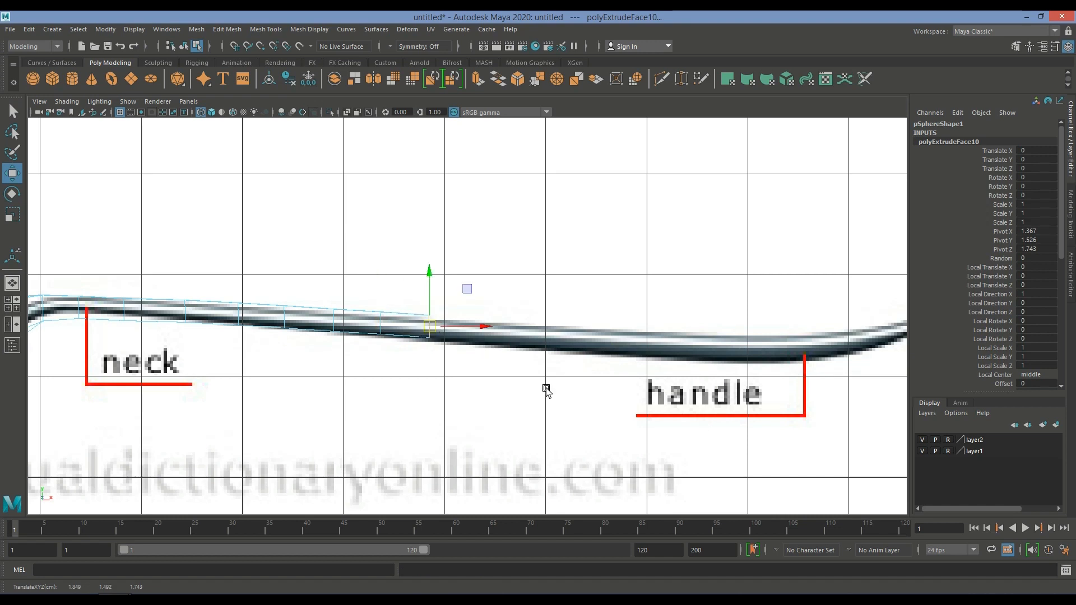
Extrude the end face three more times along the descending handle profile, up to the start of the handle label.
{"action": "middle_click_drag", "start_coordinate": [565, 408], "coordinate": [325, 404], "text": "alt"}
{"action": "scroll", "coordinate": [325, 403], "scroll_direction": "up", "scroll_amount": 1}
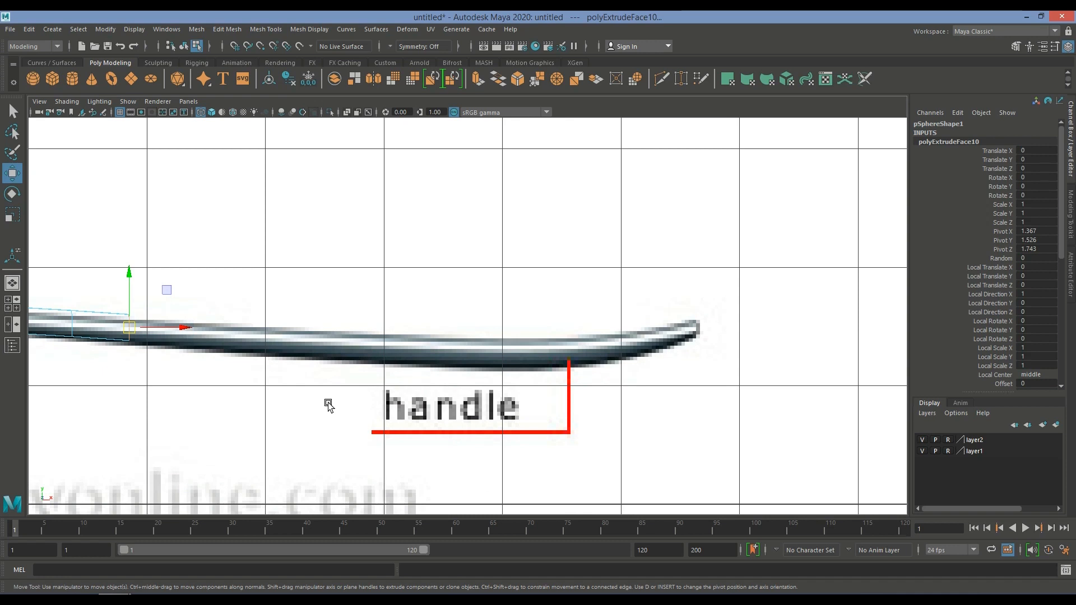
{"action": "key", "text": "ctrl+e"}
{"action": "key", "text": "w"}
{"action": "left_click_drag", "start_coordinate": [163, 329], "coordinate": [207, 331]}
{"action": "key", "text": "ctrl+e"}
{"action": "key", "text": "w"}
{"action": "left_click_drag", "start_coordinate": [206, 332], "coordinate": [294, 340]}
{"action": "key", "text": "ctrl+e"}
{"action": "key", "text": "w"}
{"action": "left_click_drag", "start_coordinate": [296, 338], "coordinate": [376, 344]}
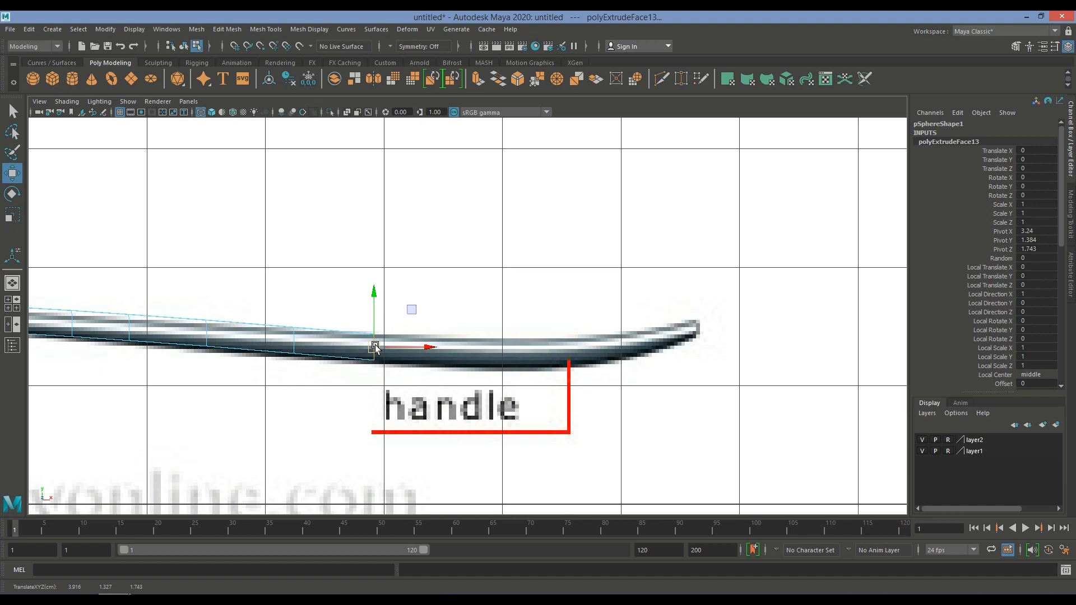
Extrude four further segments through the handle's lowest part and up its curved end, following the side-view reference.
{"action": "key", "text": "ctrl+e"}
{"action": "key", "text": "w"}
{"action": "left_click_drag", "start_coordinate": [428, 348], "coordinate": [455, 353]}
{"action": "key", "text": "ctrl+e"}
{"action": "key", "text": "w"}
{"action": "left_click", "coordinate": [584, 352]}
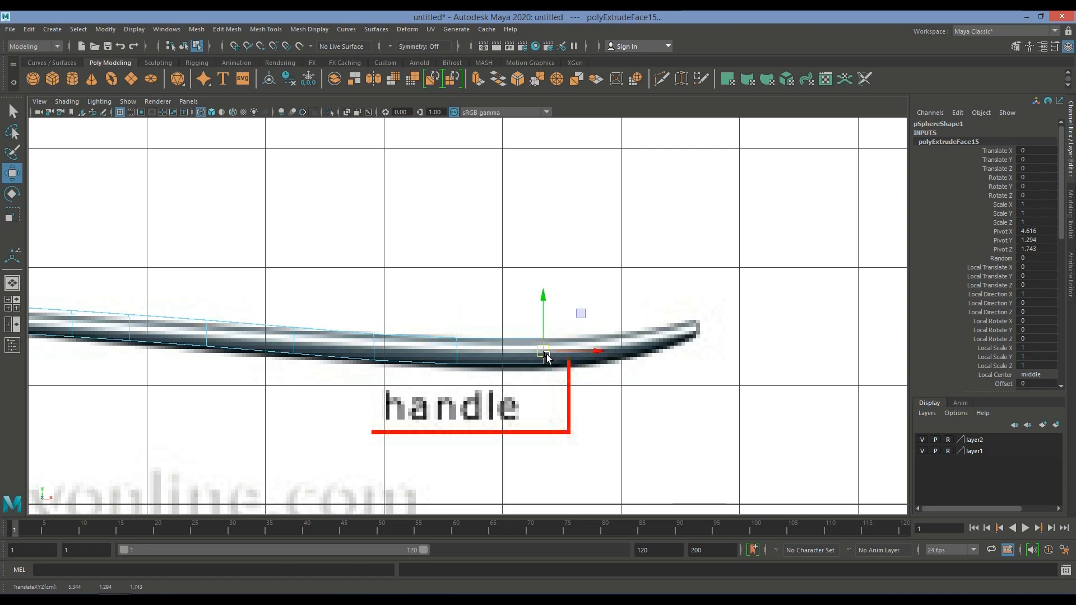
{"action": "right_click_drag", "start_coordinate": [546, 357], "coordinate": [554, 357], "text": "shift"}
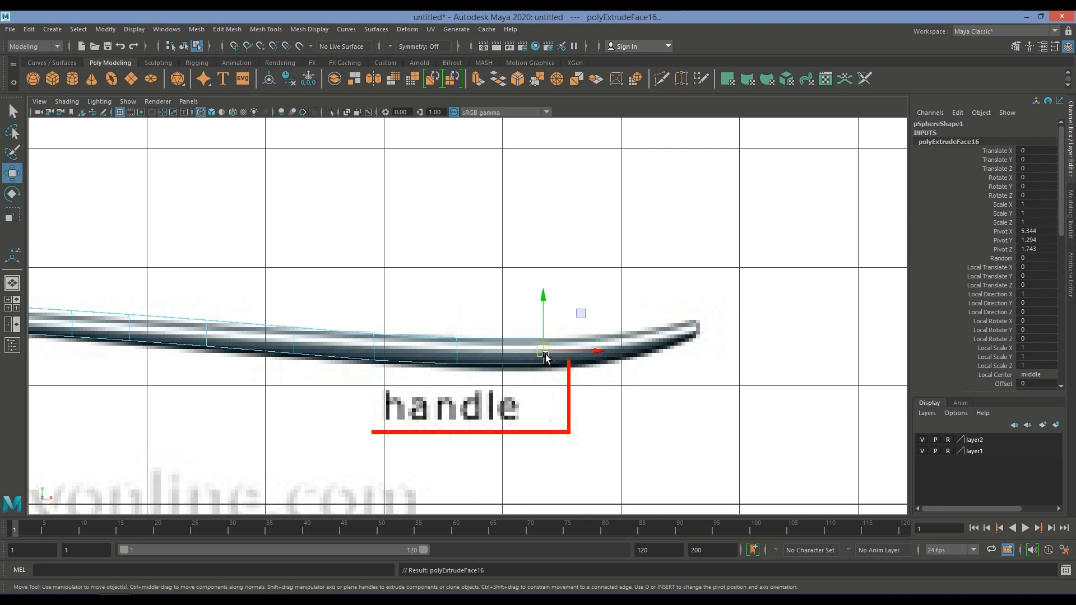
{"action": "left_click_drag", "start_coordinate": [554, 355], "coordinate": [604, 356]}
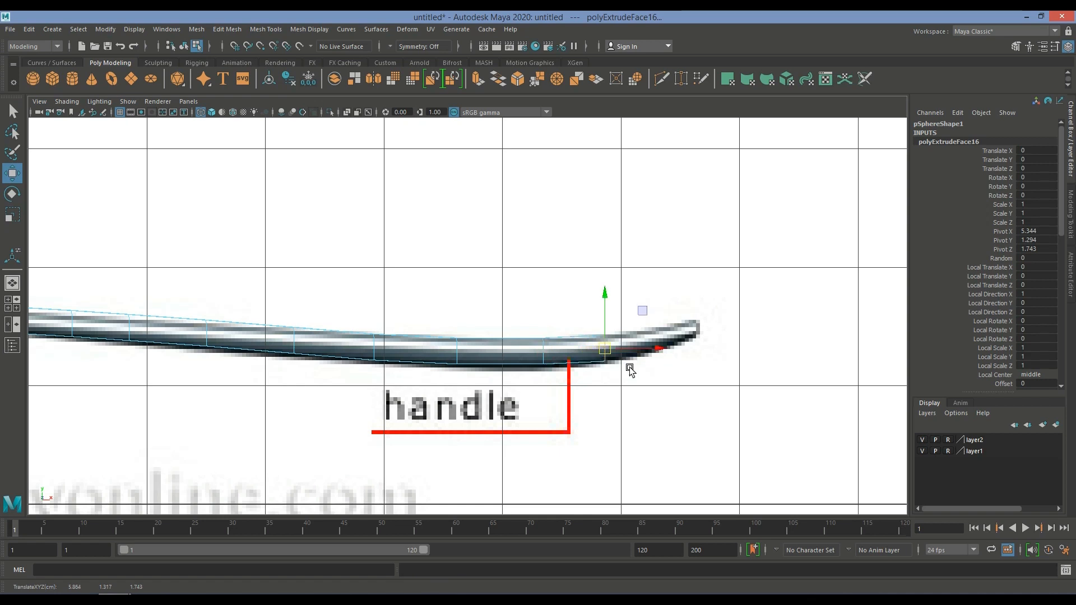
{"action": "right_click_drag", "start_coordinate": [626, 372], "coordinate": [628, 365], "text": "shift"}
{"action": "left_click_drag", "start_coordinate": [605, 348], "coordinate": [677, 336]}
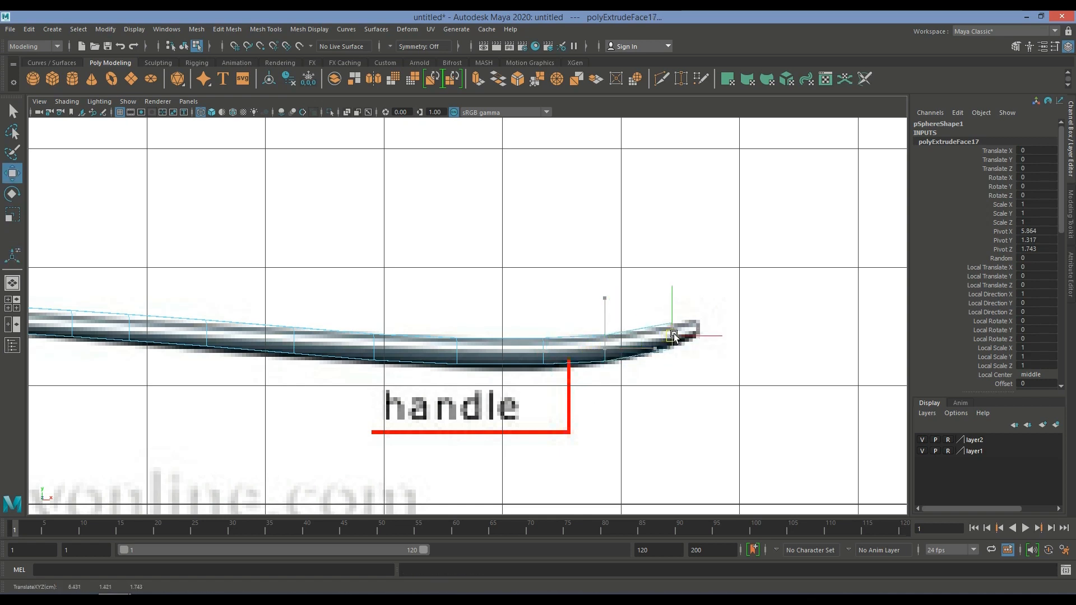
Scale the end face vertically to match the thinner handle near its tip.
{"action": "key", "text": "e"}
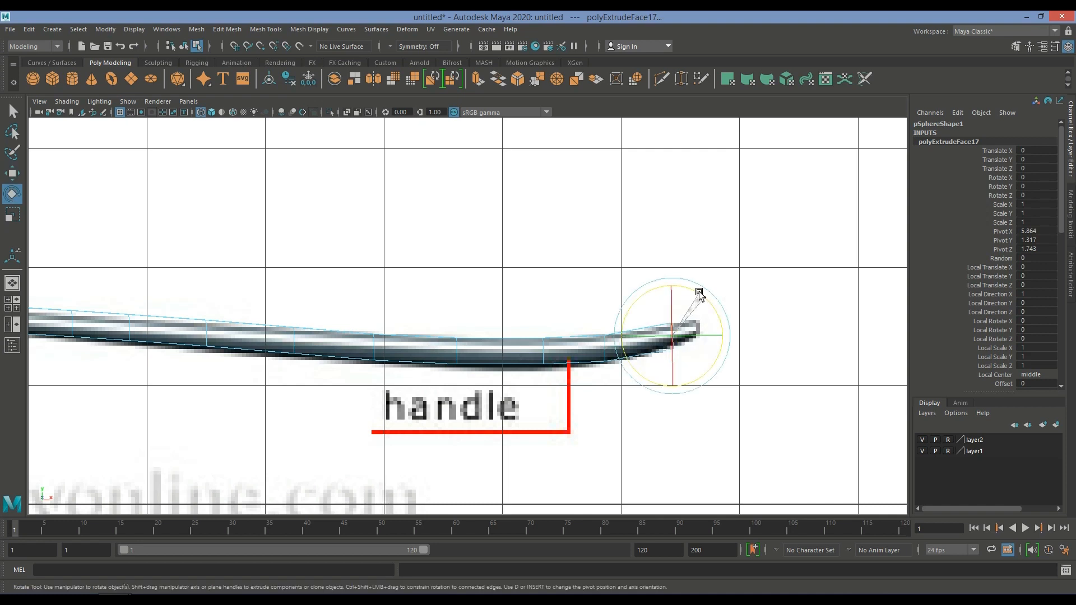
{"action": "key", "text": "r"}
{"action": "left_click_drag", "start_coordinate": [671, 285], "coordinate": [672, 292]}
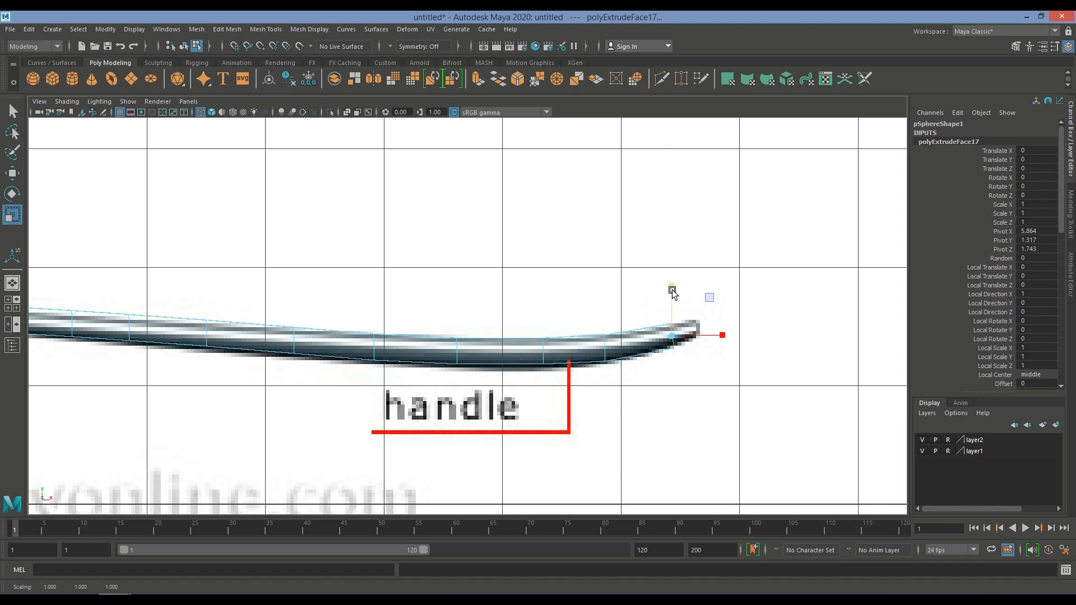
Extrude the end face to the handle's tip and scale it down vertically to the tip's thickness.
{"action": "key", "text": "ctrl+e"}
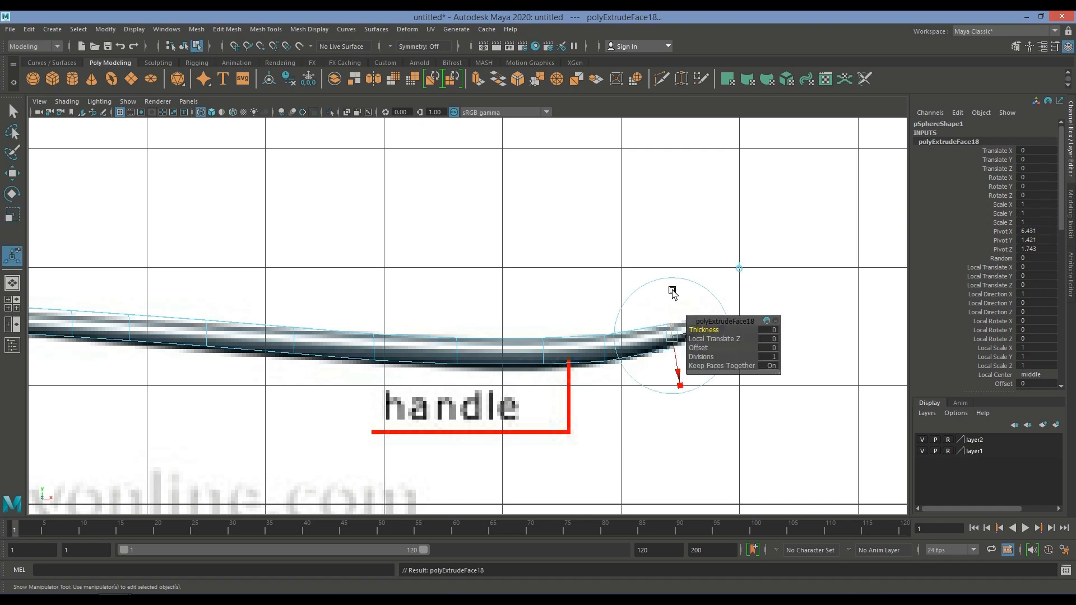
{"action": "key", "text": "w"}
{"action": "left_click_drag", "start_coordinate": [675, 338], "coordinate": [698, 329]}
{"action": "key", "text": "r"}
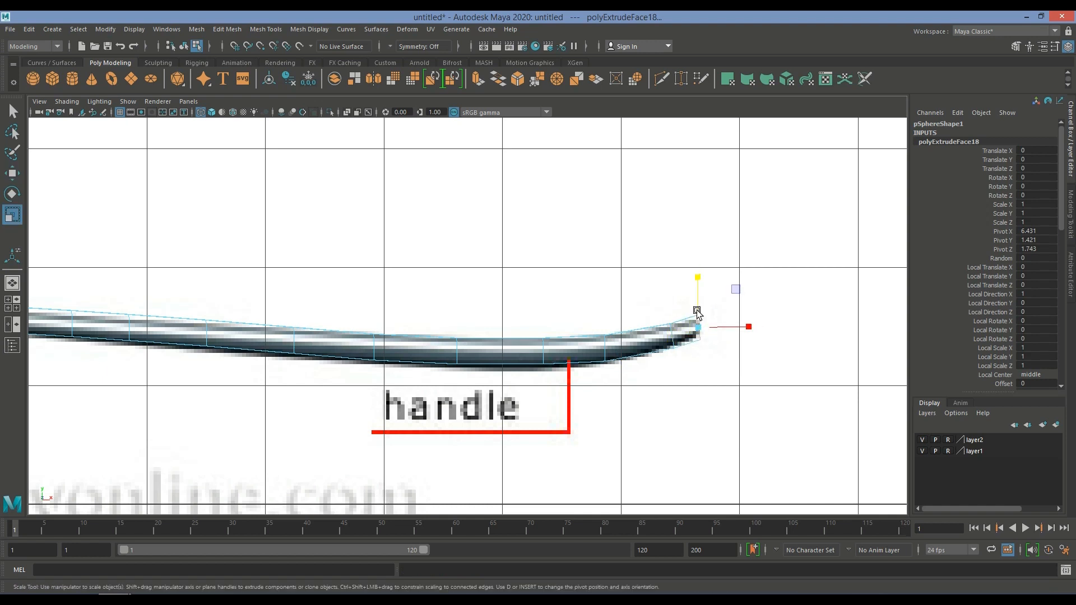
{"action": "left_click_drag", "start_coordinate": [699, 280], "coordinate": [701, 296]}
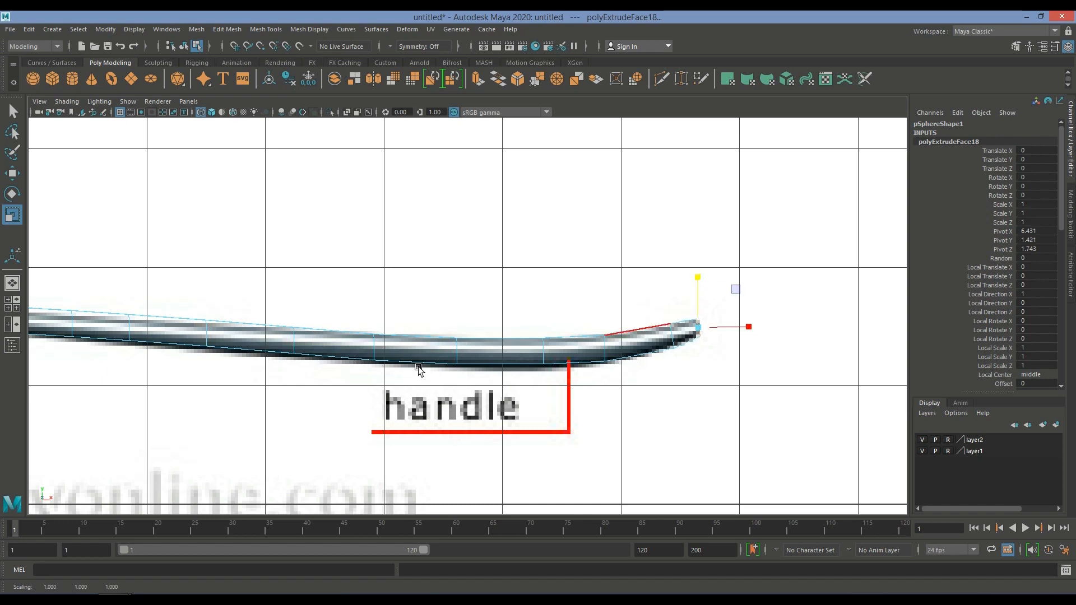
In the maximized top view, switch to vertex editing and narrow the vertex row where the neck leaves the bowl.
{"action": "left_click", "coordinate": [19, 309]}
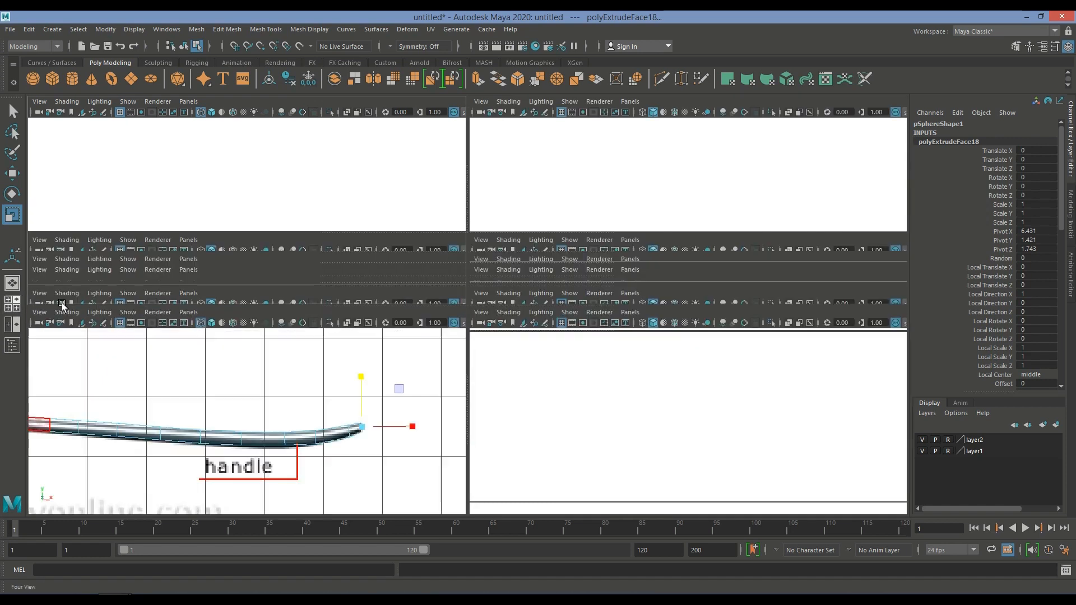
{"action": "scroll", "coordinate": [436, 231], "scroll_direction": "up", "scroll_amount": 2}
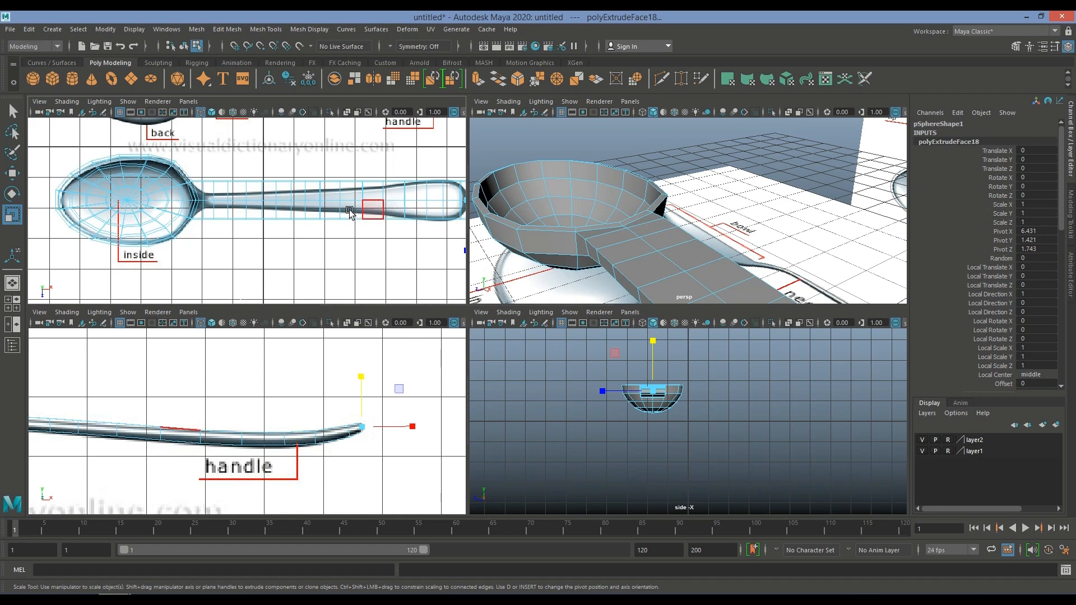
{"action": "key", "text": "space"}
{"action": "scroll", "coordinate": [442, 312], "scroll_direction": "up", "scroll_amount": 3}
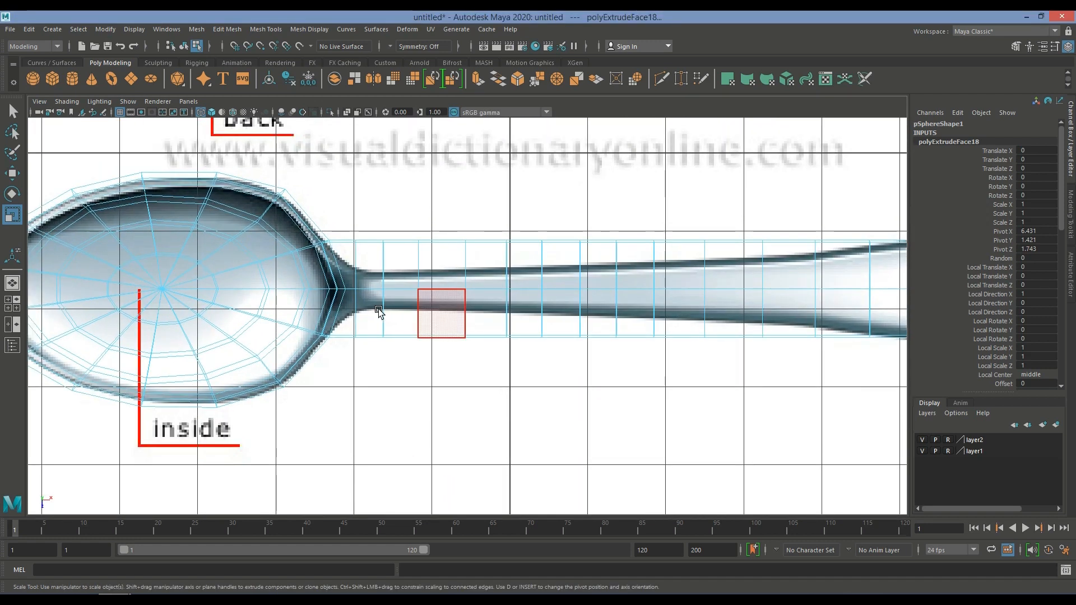
{"action": "right_click", "coordinate": [360, 279]}
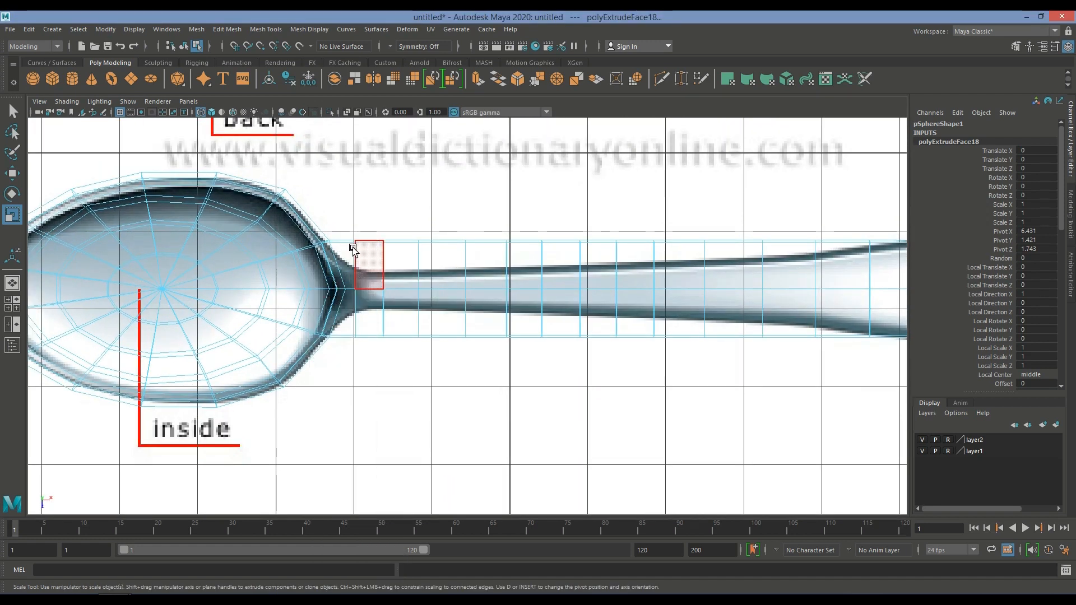
{"action": "left_click", "coordinate": [323, 278]}
{"action": "left_click_drag", "start_coordinate": [364, 354], "coordinate": [346, 232]}
{"action": "mouse_move", "coordinate": [356, 338]}
{"action": "left_mouse_down"}
{"action": "mouse_move", "coordinate": [357, 305]}
{"action": "mouse_move", "coordinate": [361, 321]}
{"action": "left_mouse_up"}
Scale the next four vertex rows along the neck inward to match the top-view reference outline.
{"action": "middle_click_drag", "start_coordinate": [443, 374], "coordinate": [306, 348], "text": "alt"}
{"action": "left_click_drag", "start_coordinate": [266, 336], "coordinate": [232, 196]}
{"action": "left_click_drag", "start_coordinate": [245, 314], "coordinate": [245, 288]}
{"action": "left_click_drag", "start_coordinate": [266, 195], "coordinate": [286, 286]}
{"action": "left_click_drag", "start_coordinate": [303, 195], "coordinate": [328, 288]}
{"action": "left_click_drag", "start_coordinate": [377, 334], "coordinate": [355, 209]}
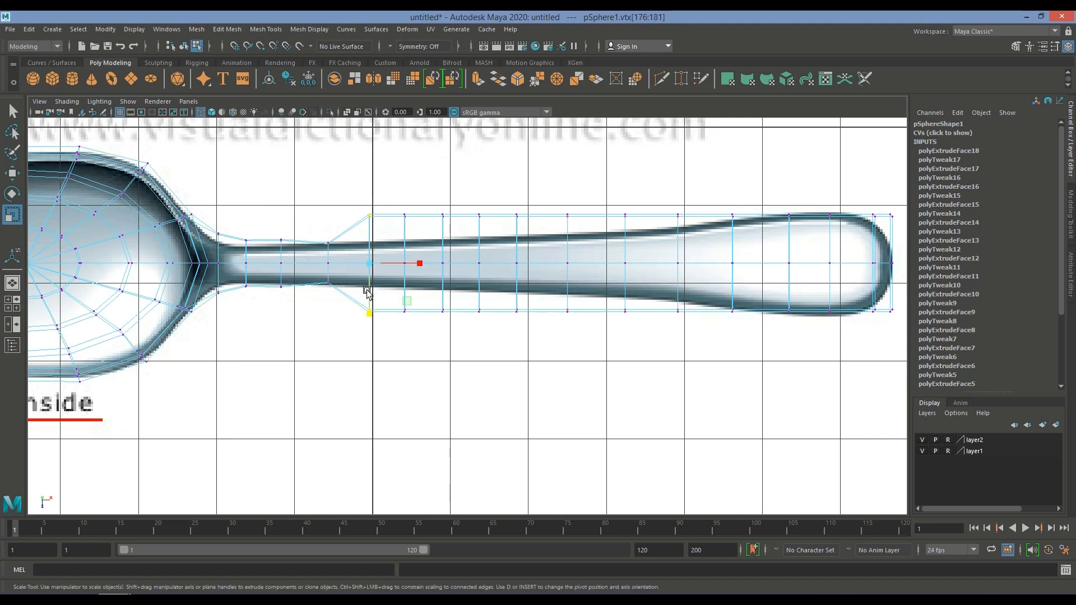
{"action": "left_click_drag", "start_coordinate": [371, 315], "coordinate": [314, 230]}
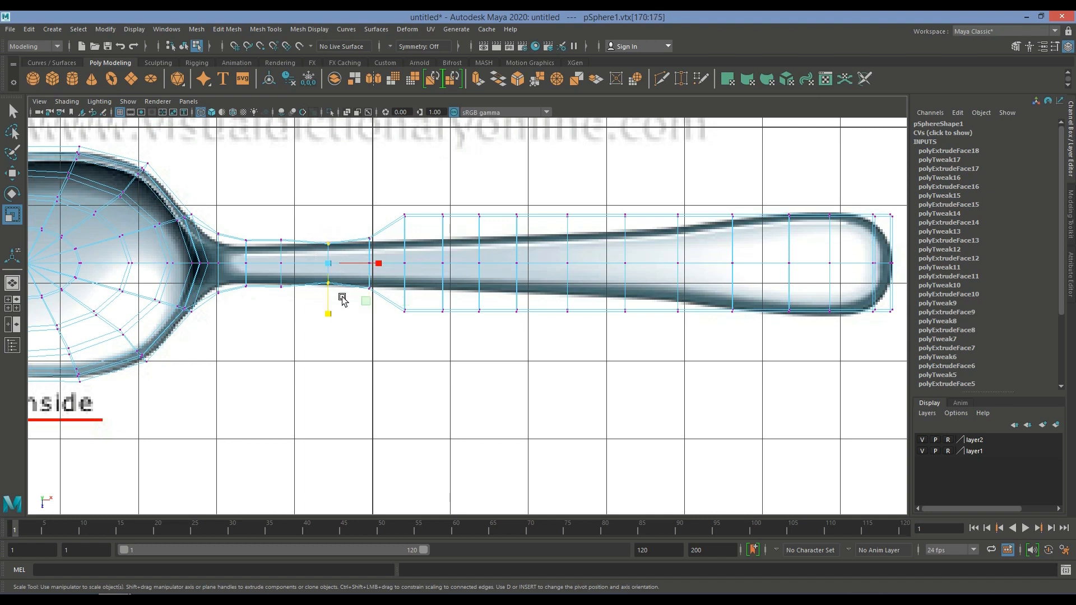
{"action": "left_click_drag", "start_coordinate": [329, 313], "coordinate": [330, 317]}
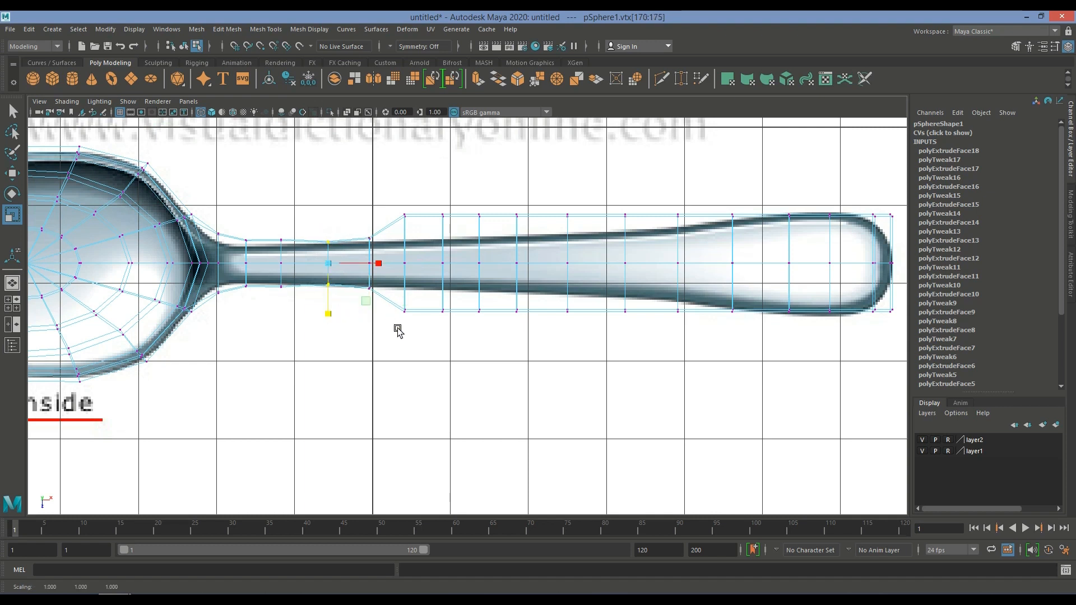
Narrow the following vertex rows through the middle of the handle to fit the top-view reference width.
{"action": "left_click_drag", "start_coordinate": [414, 325], "coordinate": [372, 185]}
{"action": "left_click_drag", "start_coordinate": [403, 311], "coordinate": [404, 286]}
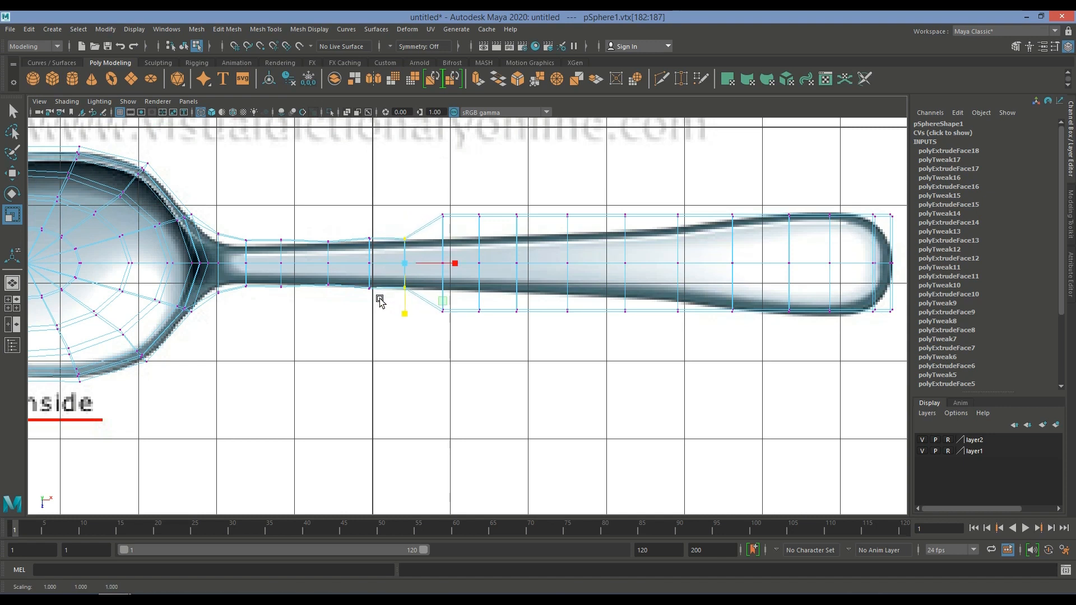
{"action": "left_click_drag", "start_coordinate": [348, 212], "coordinate": [370, 313]}
{"action": "left_click_drag", "start_coordinate": [421, 203], "coordinate": [444, 291]}
{"action": "left_click_drag", "start_coordinate": [467, 209], "coordinate": [480, 291]}
{"action": "left_click_drag", "start_coordinate": [502, 208], "coordinate": [514, 297]}
{"action": "left_click_drag", "start_coordinate": [543, 222], "coordinate": [566, 290]}
Refine the width of the vertex row at the bowl-to-neck junction against the reference, undoing unwanted scaling.
{"action": "middle_click_drag", "start_coordinate": [613, 370], "coordinate": [545, 370], "text": "alt"}
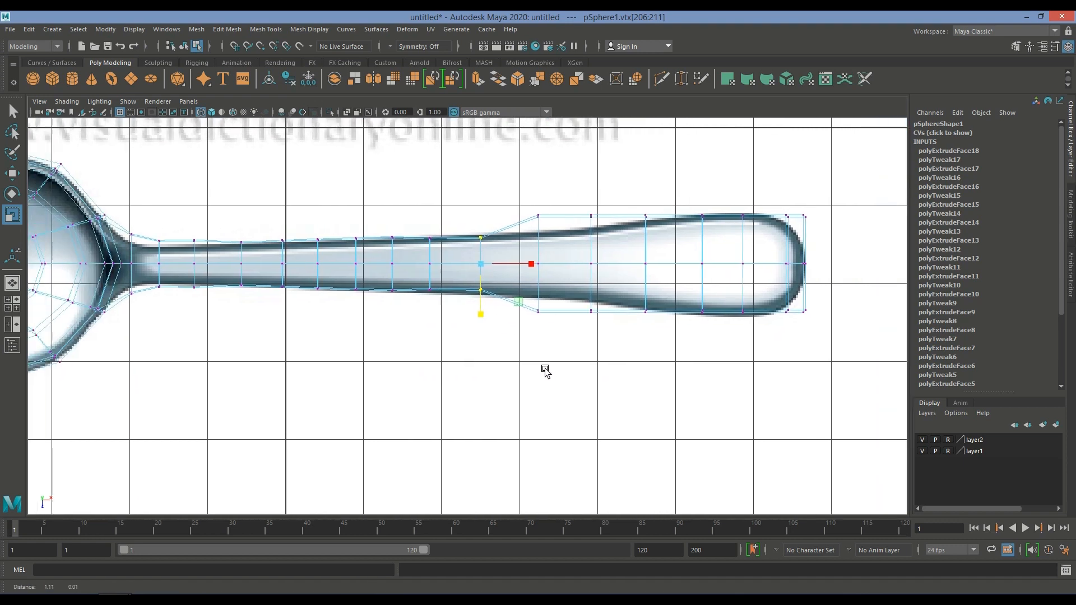
{"action": "left_click_drag", "start_coordinate": [142, 311], "coordinate": [118, 213]}
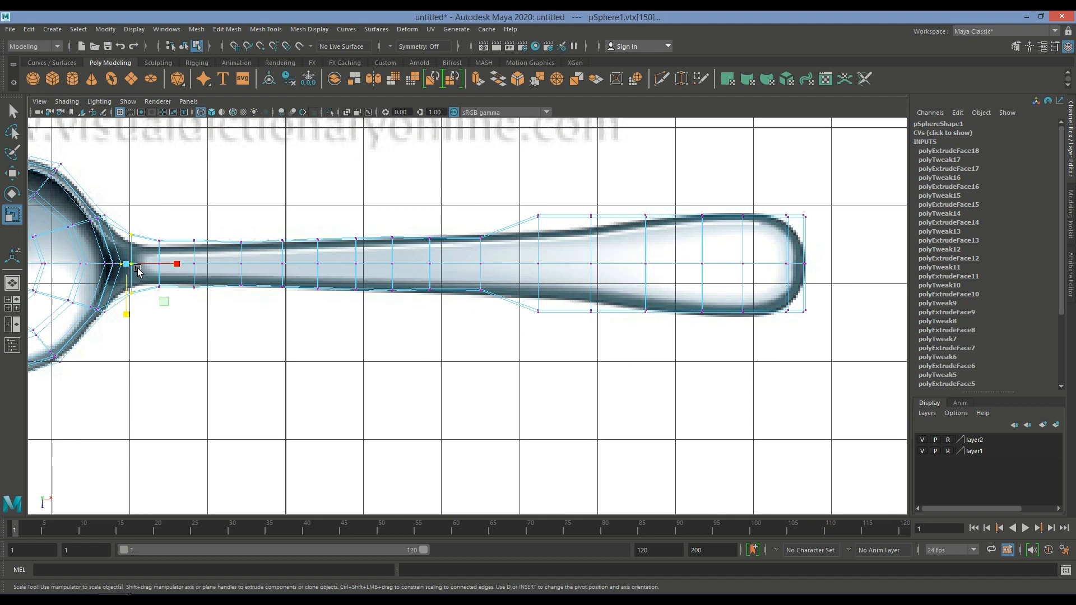
{"action": "left_click_drag", "start_coordinate": [140, 310], "coordinate": [129, 221]}
{"action": "left_click", "coordinate": [132, 309]}
{"action": "left_click_drag", "start_coordinate": [156, 275], "coordinate": [135, 221]}
{"action": "key", "text": "ctrl+z"}
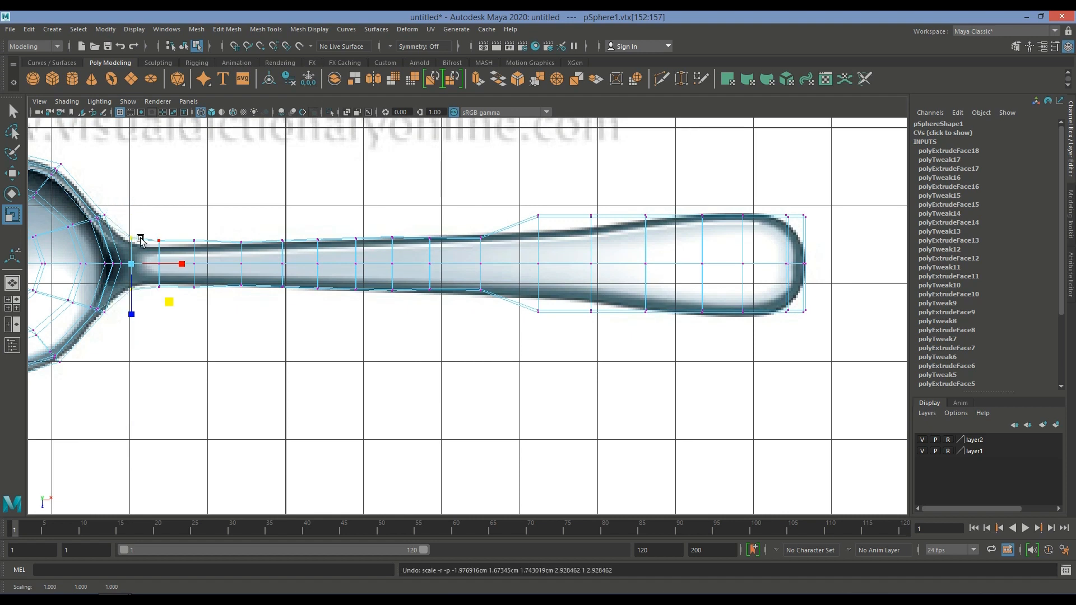
{"action": "left_click_drag", "start_coordinate": [130, 313], "coordinate": [132, 317]}
{"action": "middle_click_drag", "start_coordinate": [158, 258], "coordinate": [145, 241]}
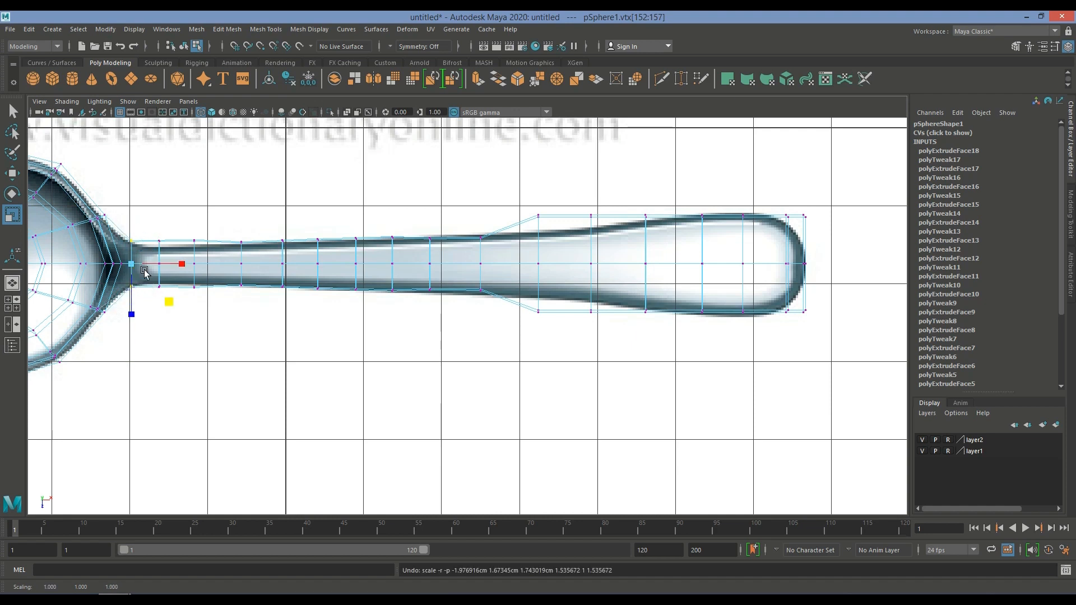
{"action": "mouse_move", "coordinate": [168, 303]}
{"action": "left_mouse_down"}
{"action": "mouse_move", "coordinate": [162, 284]}
{"action": "mouse_move", "coordinate": [157, 292]}
{"action": "left_mouse_up"}
{"action": "key", "text": "ctrl+z"}
{"action": "left_click", "coordinate": [191, 318]}
Tighten the first three vertex rows of the neck beyond the junction to the reference outline.
{"action": "left_click_drag", "start_coordinate": [145, 225], "coordinate": [158, 311]}
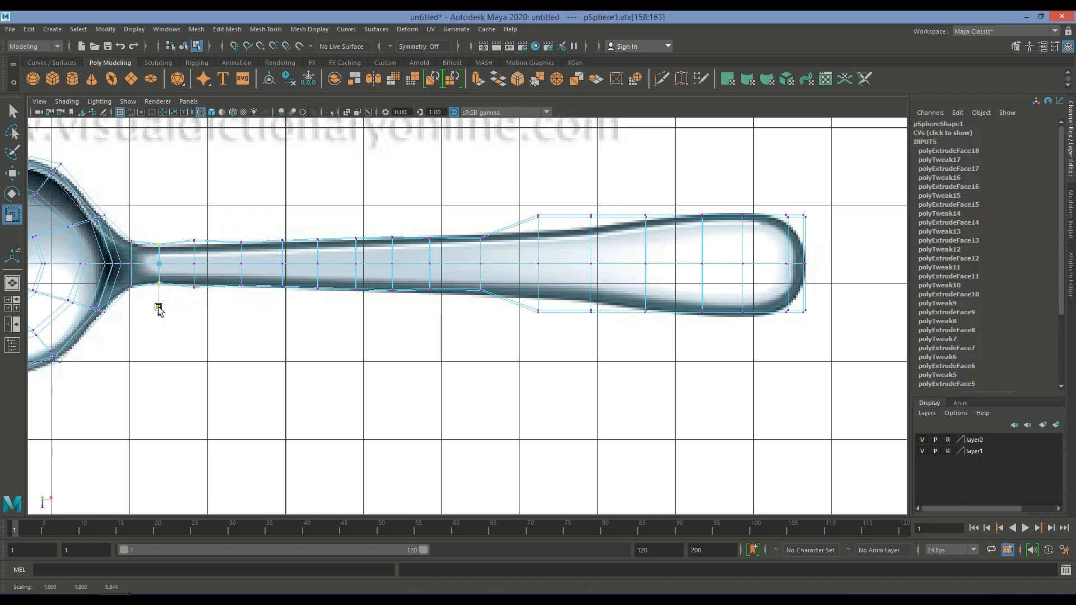
{"action": "left_click_drag", "start_coordinate": [175, 231], "coordinate": [196, 303]}
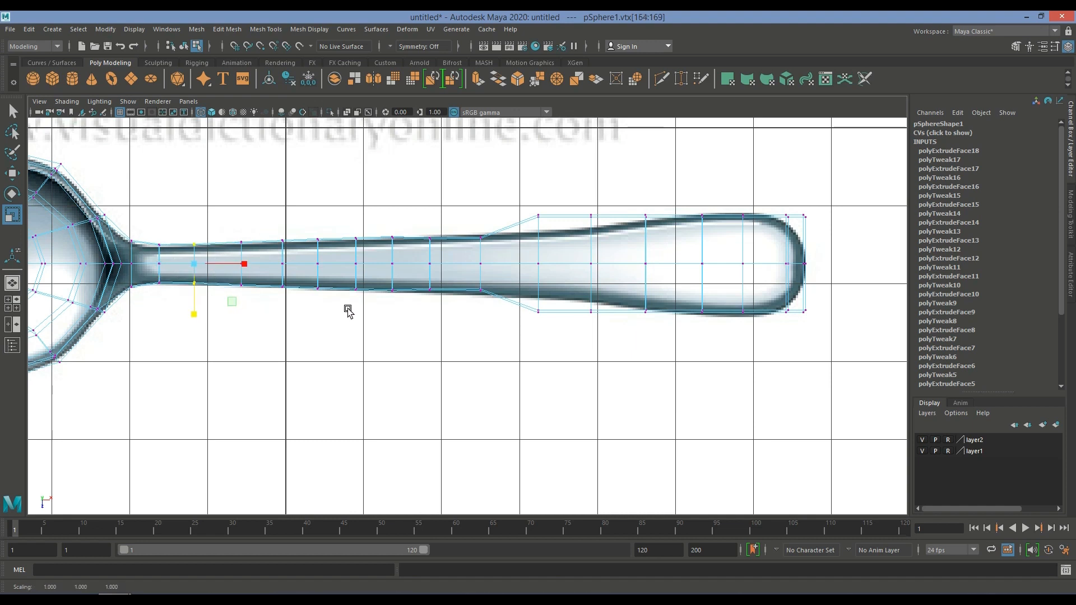
{"action": "left_click_drag", "start_coordinate": [233, 230], "coordinate": [242, 314]}
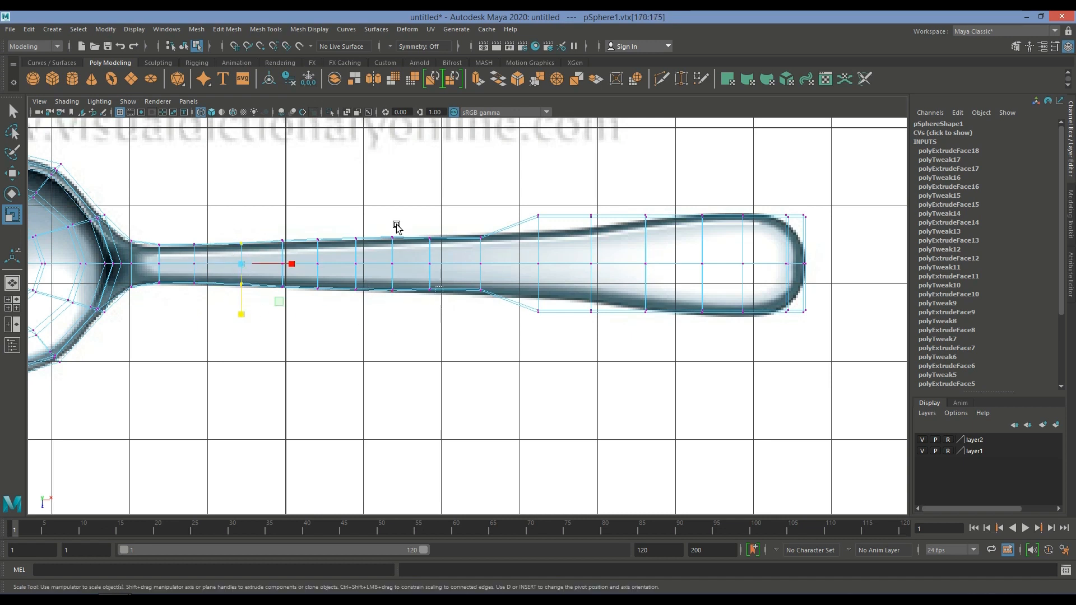
Scale the vertex rows just past the middle of the handle in width to match the top-view reference outline.
{"action": "left_click_drag", "start_coordinate": [413, 216], "coordinate": [434, 316]}
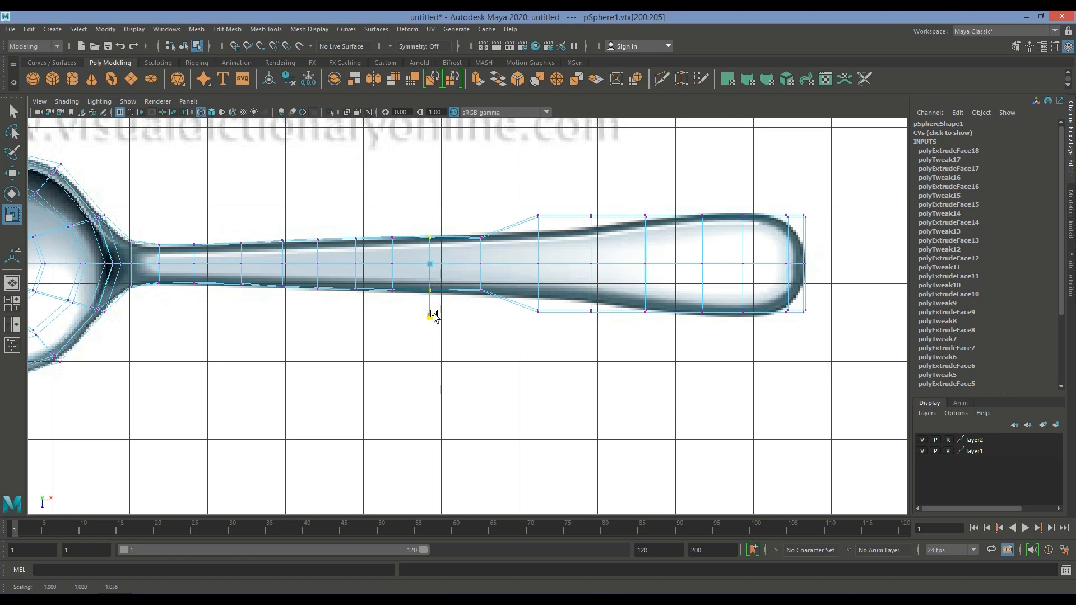
{"action": "left_click", "coordinate": [399, 308]}
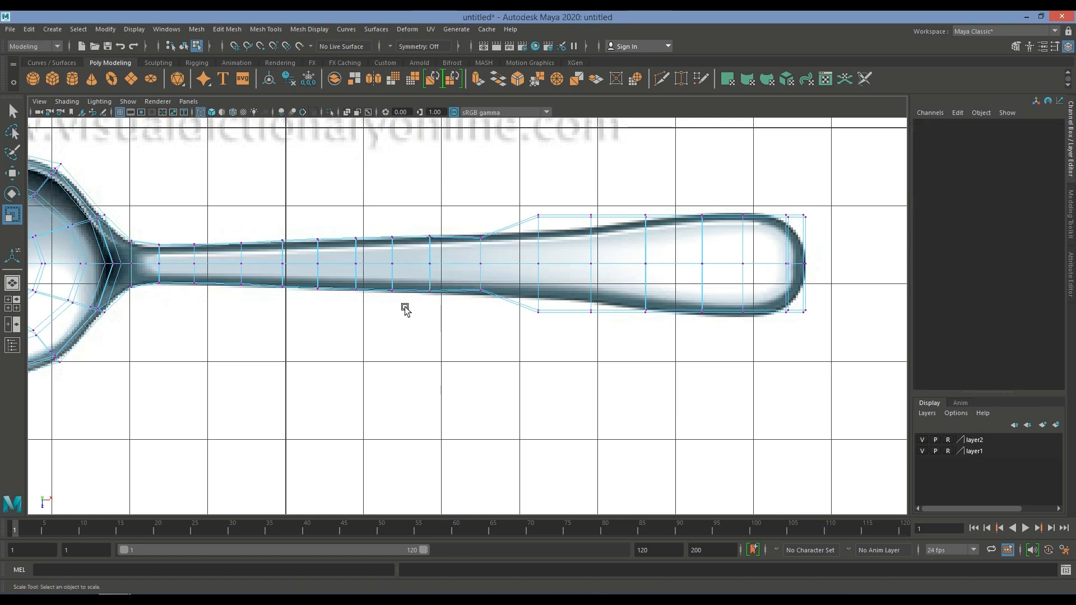
{"action": "left_click_drag", "start_coordinate": [374, 219], "coordinate": [392, 315]}
{"action": "left_click_drag", "start_coordinate": [456, 212], "coordinate": [482, 324]}
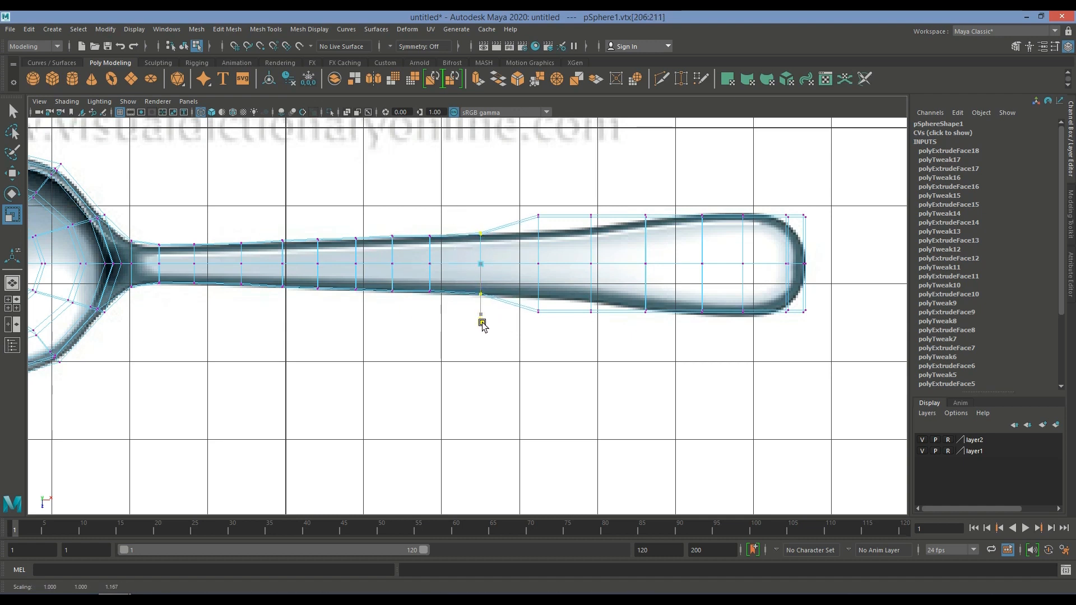
Scale the vertex rows along the flared end section of the handle to follow the top-view reference outline.
{"action": "left_click_drag", "start_coordinate": [511, 192], "coordinate": [542, 298]}
{"action": "left_click_drag", "start_coordinate": [570, 200], "coordinate": [594, 300]}
{"action": "left_click_drag", "start_coordinate": [644, 327], "coordinate": [622, 197]}
{"action": "left_click_drag", "start_coordinate": [647, 313], "coordinate": [645, 305]}
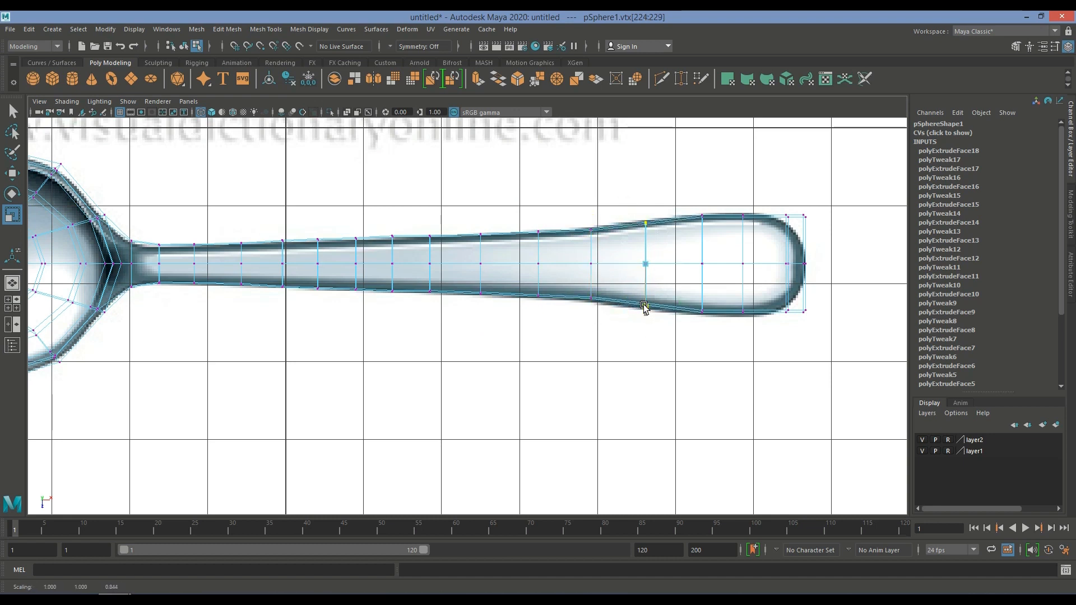
{"action": "left_click", "coordinate": [751, 330]}
{"action": "left_click_drag", "start_coordinate": [725, 199], "coordinate": [773, 329]}
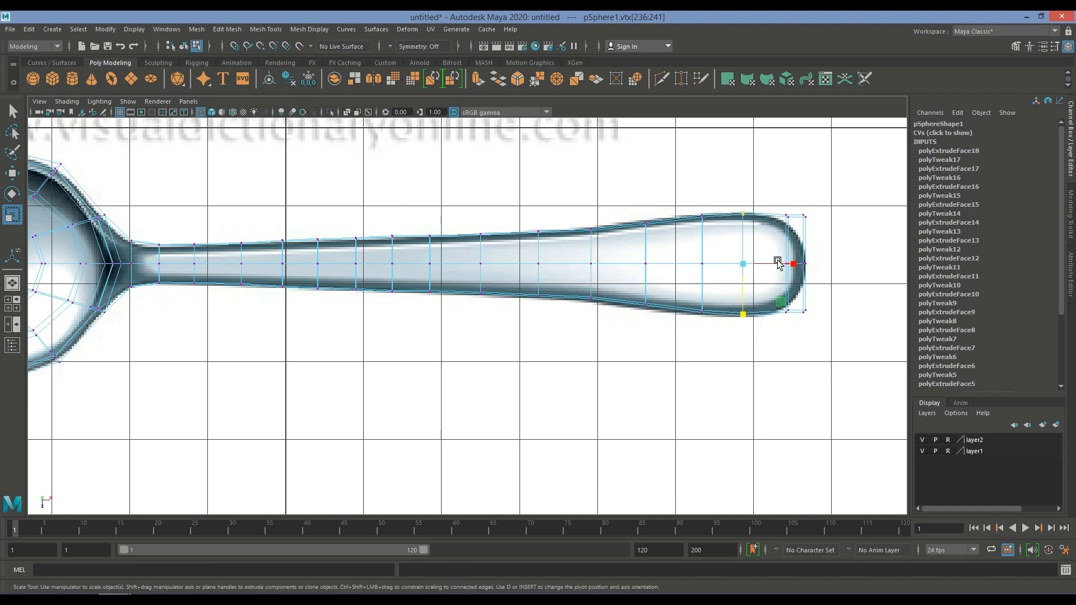
{"action": "left_click_drag", "start_coordinate": [765, 199], "coordinate": [787, 312]}
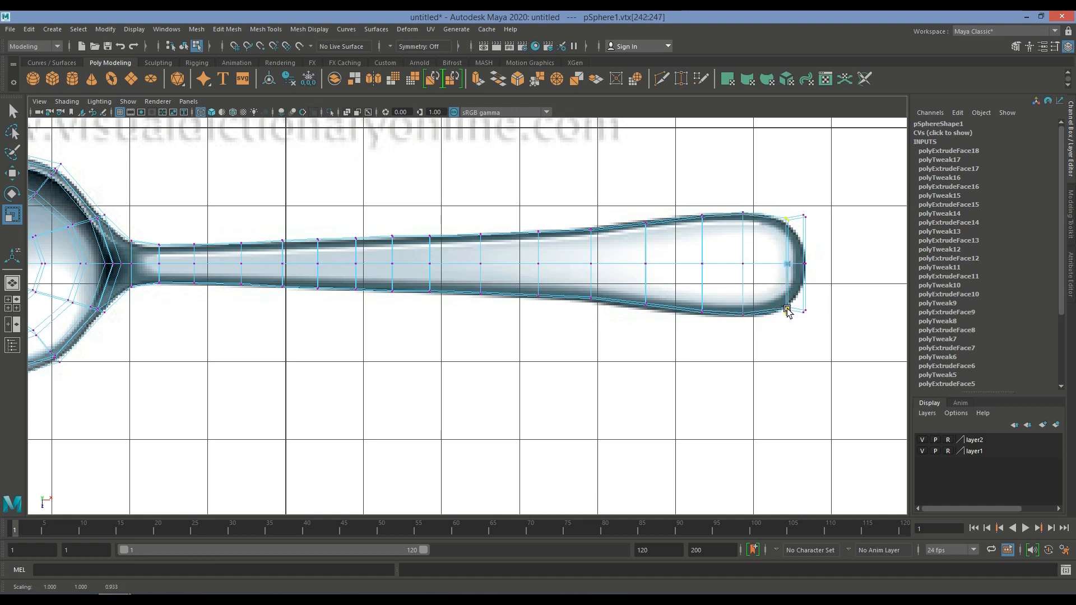
Move the two outer corner vertex groups at the handle's tip inward to round its end to the top-view reference.
{"action": "left_click", "coordinate": [806, 308]}
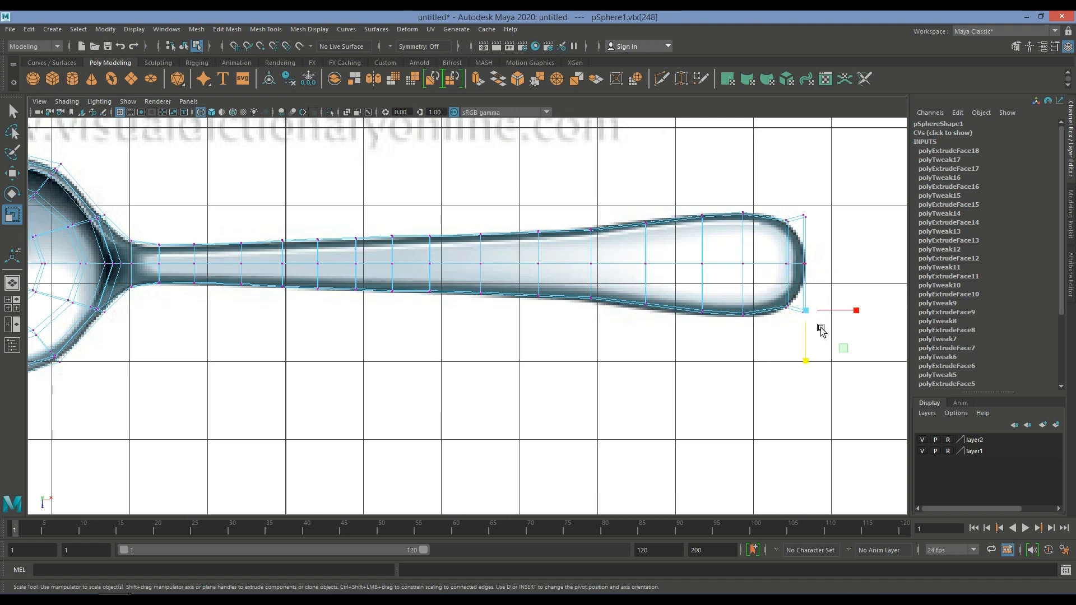
{"action": "key", "text": "w"}
{"action": "left_click_drag", "start_coordinate": [805, 309], "coordinate": [812, 286]}
{"action": "left_click_drag", "start_coordinate": [798, 203], "coordinate": [800, 238]}
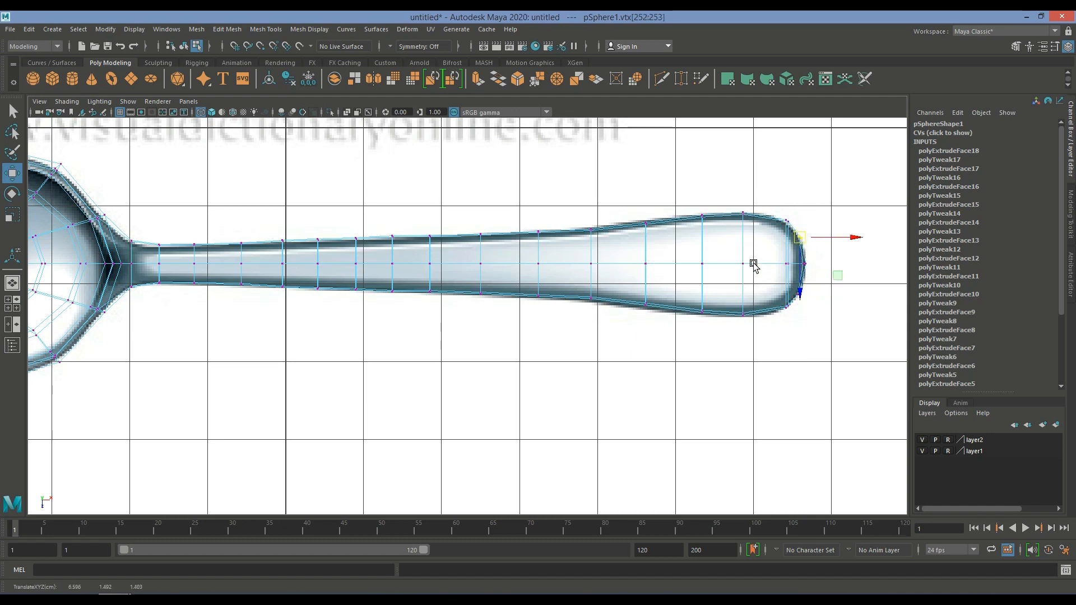
Hide layer1 and layer2 and show the spoon in object mode in a full-size perspective view.
{"action": "left_click", "coordinate": [12, 303]}
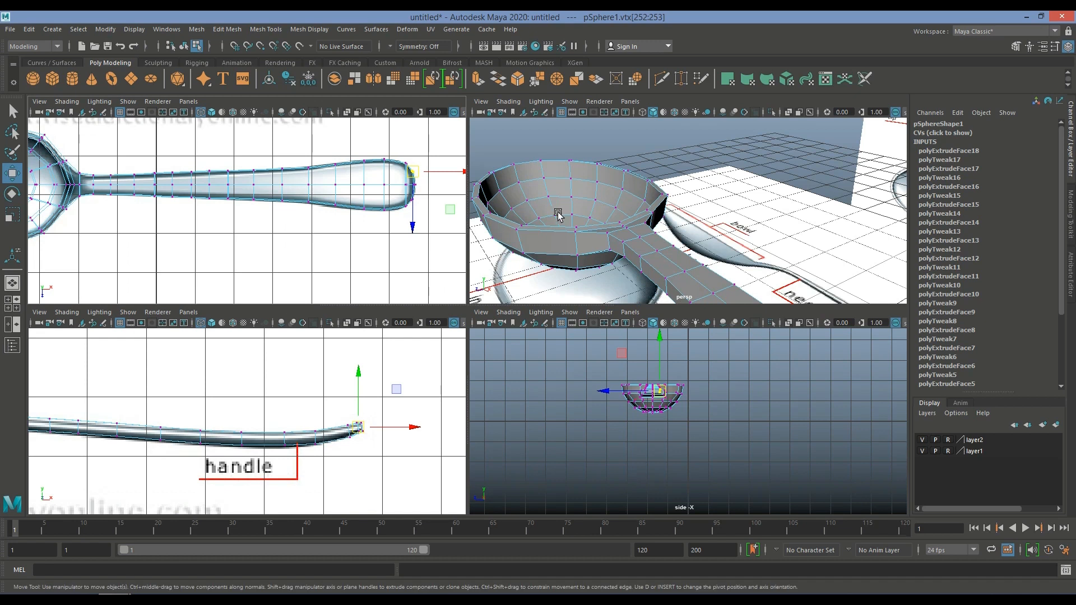
{"action": "scroll", "coordinate": [723, 234], "scroll_direction": "down", "scroll_amount": 6}
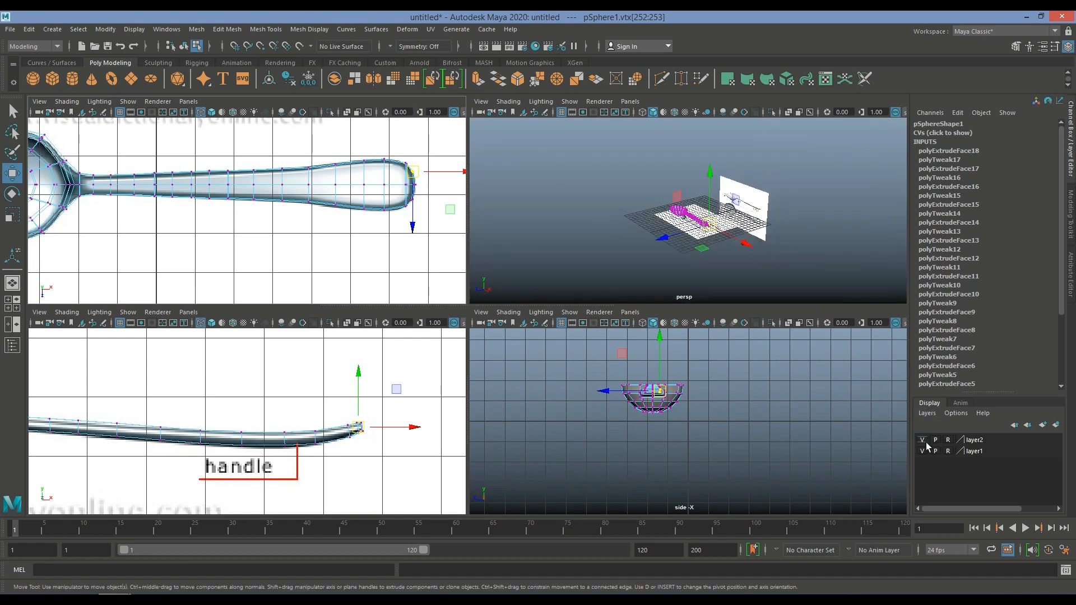
{"action": "left_click", "coordinate": [922, 441]}
{"action": "left_click", "coordinate": [922, 451]}
{"action": "right_click_drag", "start_coordinate": [690, 218], "coordinate": [739, 202]}
{"action": "key", "text": "space"}
{"action": "scroll", "coordinate": [538, 318], "scroll_direction": "up", "scroll_amount": 4}
{"action": "scroll", "coordinate": [538, 318], "scroll_direction": "up", "scroll_amount": 5}
{"action": "left_click_drag", "start_coordinate": [635, 348], "coordinate": [723, 360], "text": "alt"}
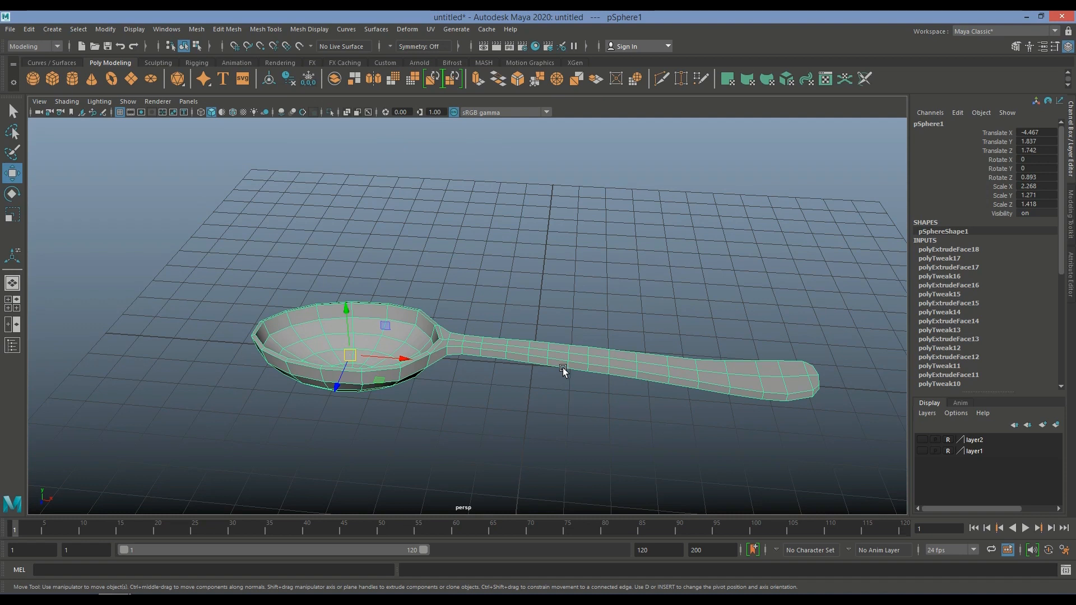
Turn on smooth mesh preview for the spoon and examine its shape from the side and from above.
{"action": "key", "text": "3"}
{"action": "left_click", "coordinate": [753, 406]}
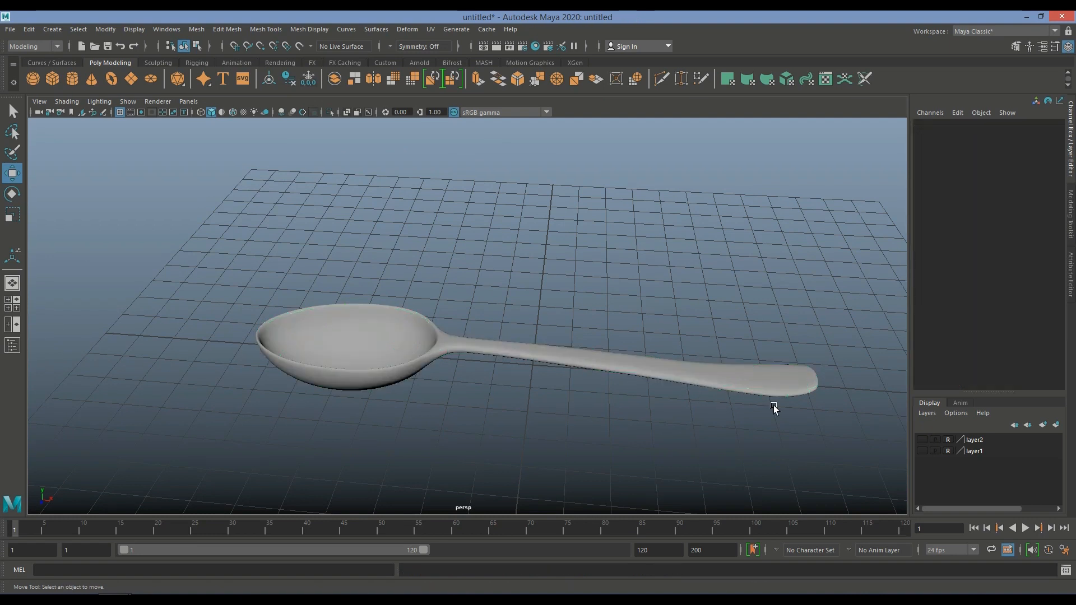
{"action": "right_click_drag", "start_coordinate": [773, 408], "coordinate": [728, 408], "text": "alt"}
{"action": "left_click_drag", "start_coordinate": [728, 408], "coordinate": [726, 380], "text": "alt"}
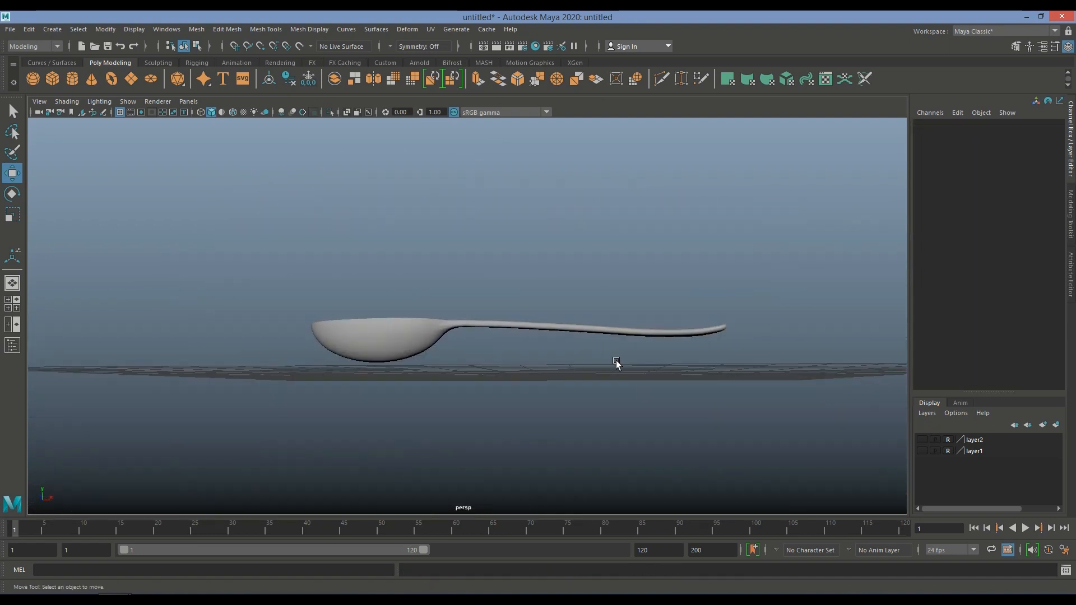
{"action": "scroll", "coordinate": [616, 363], "scroll_direction": "up", "scroll_amount": 3}
{"action": "left_click_drag", "start_coordinate": [650, 358], "coordinate": [601, 411], "text": "alt"}
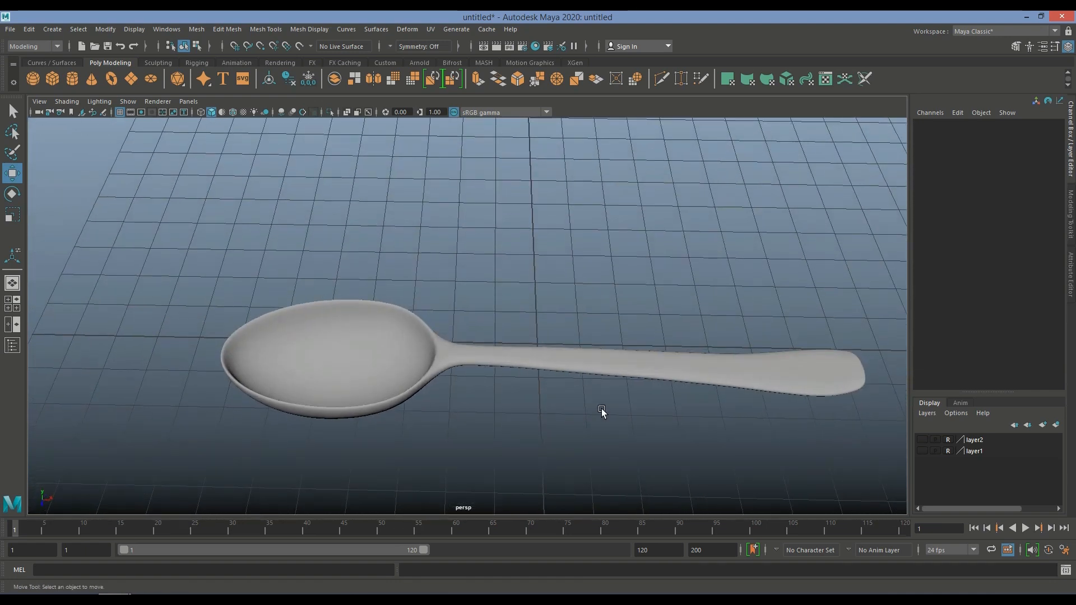
{"action": "left_click", "coordinate": [743, 379]}
{"action": "left_click_drag", "start_coordinate": [859, 401], "coordinate": [893, 437], "text": "alt"}
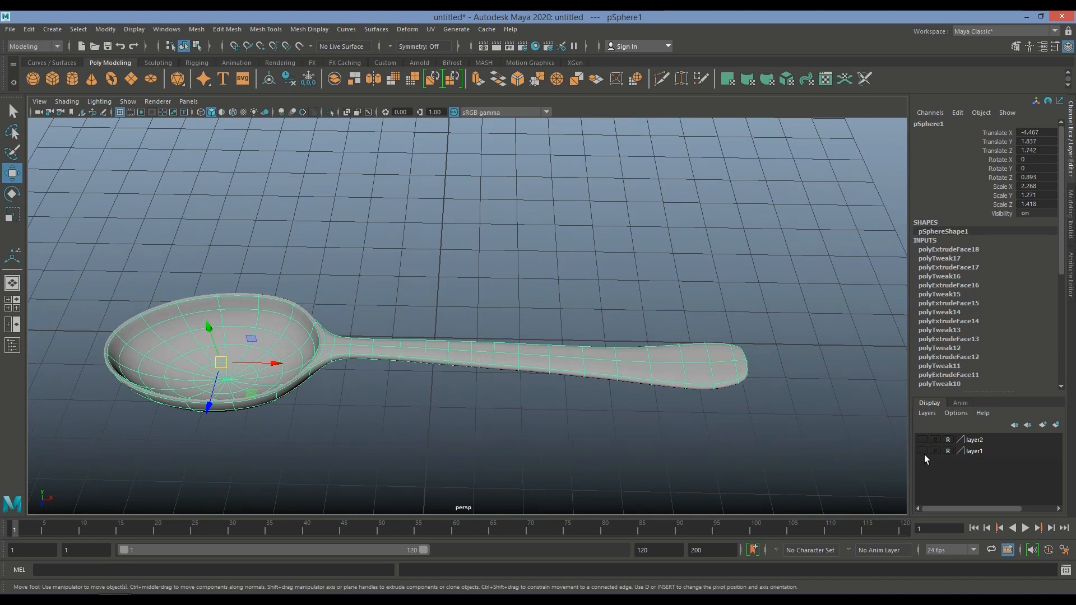
Show layer2 again and move the vertices at the handle's tip onto the side-view reference in vertex mode.
{"action": "left_click", "coordinate": [922, 440]}
{"action": "key", "text": "space"}
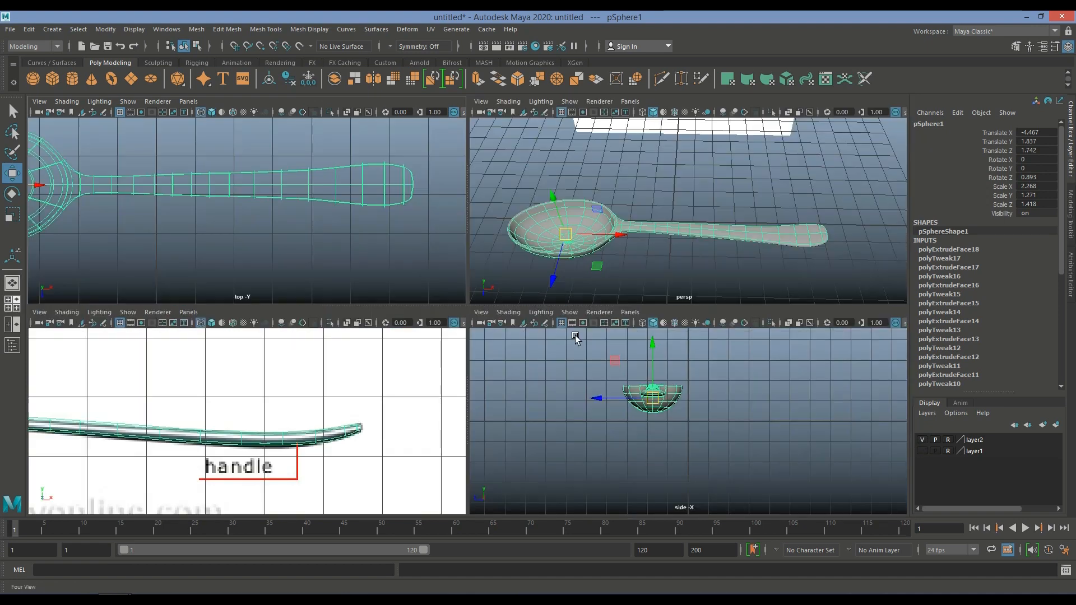
{"action": "scroll", "coordinate": [338, 426], "scroll_direction": "up", "scroll_amount": 4}
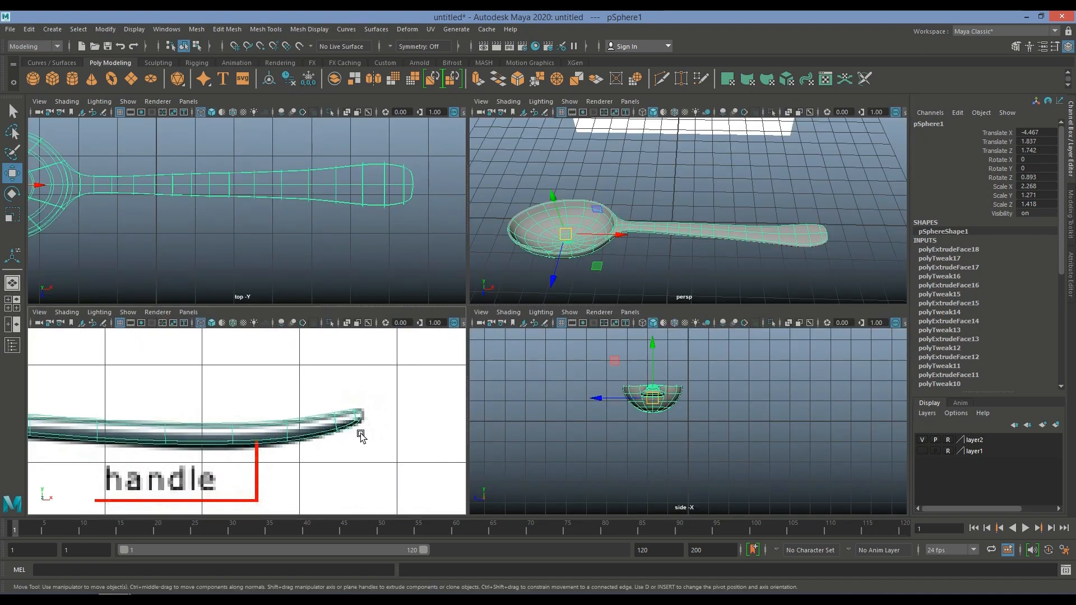
{"action": "key", "text": "space"}
{"action": "scroll", "coordinate": [697, 322], "scroll_direction": "up", "scroll_amount": 2}
{"action": "right_click_drag", "start_coordinate": [697, 314], "coordinate": [644, 315]}
{"action": "left_click_drag", "start_coordinate": [729, 274], "coordinate": [769, 318]}
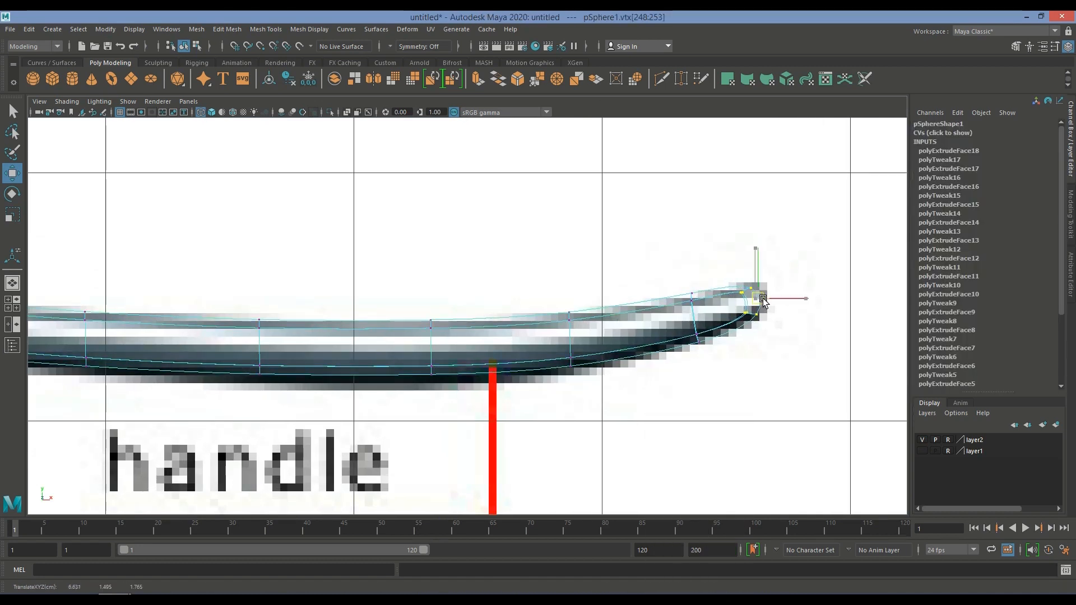
Scale the thickness of the vertex rows just before the handle's tip to match the side-view reference.
{"action": "left_click_drag", "start_coordinate": [714, 352], "coordinate": [715, 353]}
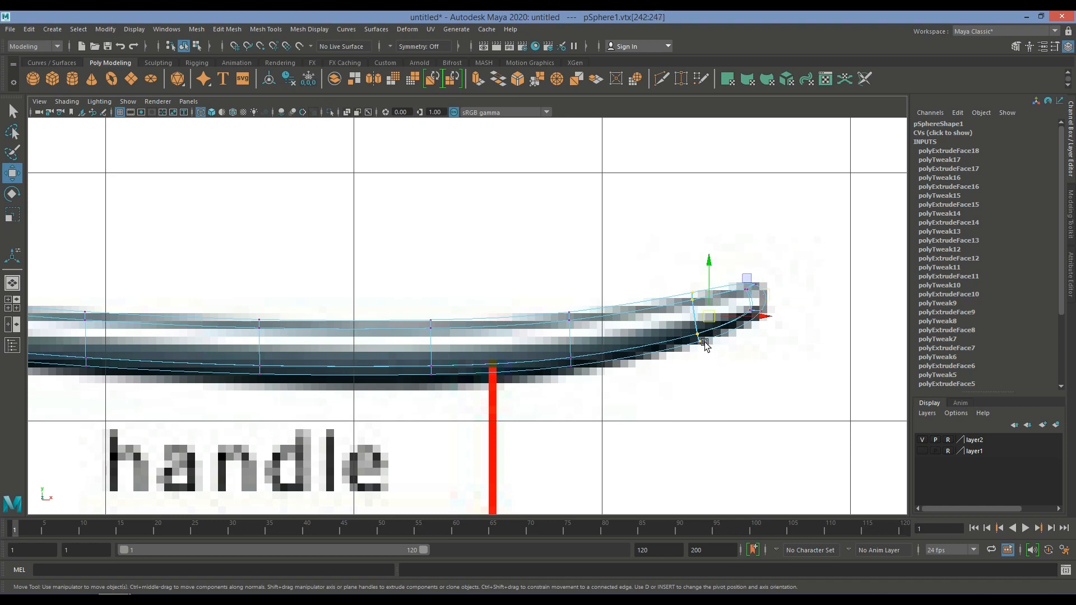
{"action": "key", "text": "r"}
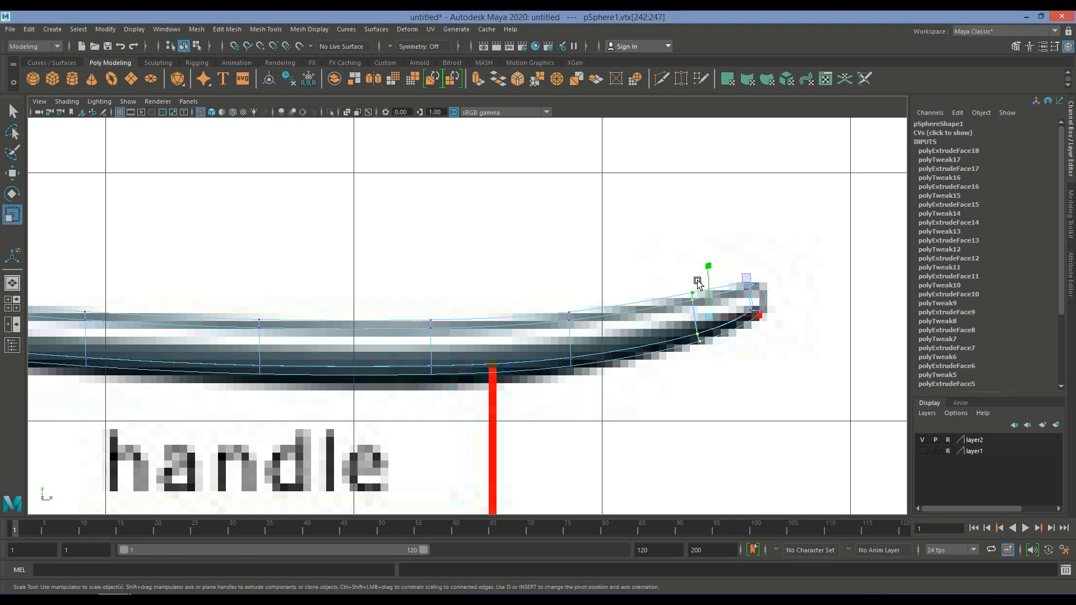
{"action": "left_click", "coordinate": [707, 267]}
{"action": "left_click_drag", "start_coordinate": [540, 296], "coordinate": [592, 388]}
{"action": "left_click_drag", "start_coordinate": [569, 294], "coordinate": [568, 297]}
{"action": "left_click_drag", "start_coordinate": [407, 301], "coordinate": [449, 388]}
{"action": "left_click_drag", "start_coordinate": [442, 300], "coordinate": [442, 304]}
Thin the first vertex row at the start of the neck and shift it vertically toward the side-view reference.
{"action": "right_click_drag", "start_coordinate": [354, 438], "coordinate": [324, 417], "text": "alt"}
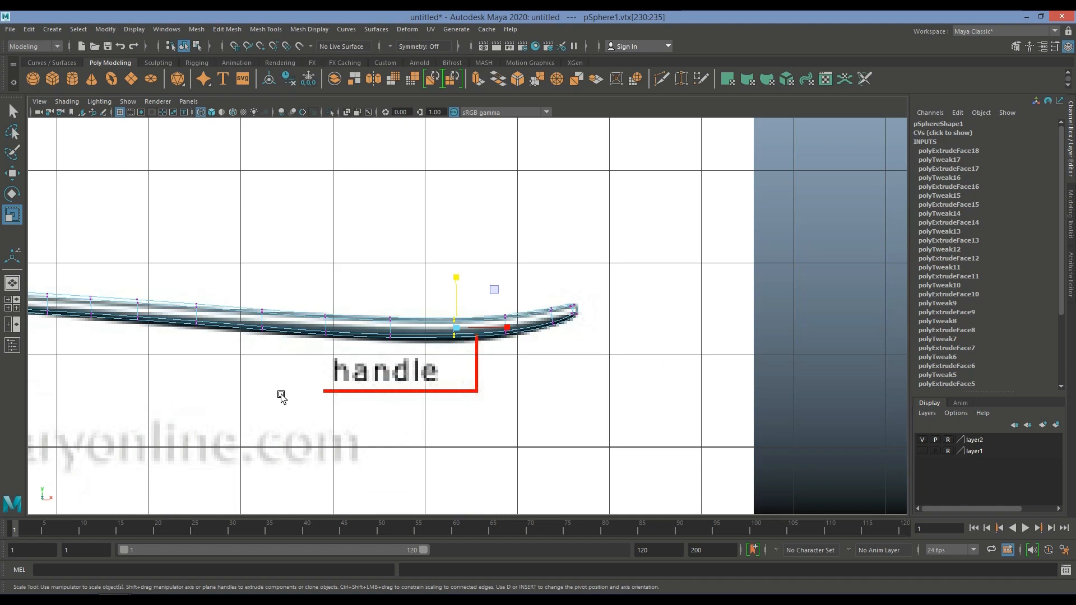
{"action": "middle_click_drag", "start_coordinate": [284, 398], "coordinate": [563, 407], "text": "alt"}
{"action": "scroll", "coordinate": [385, 401], "scroll_direction": "up", "scroll_amount": 2}
{"action": "middle_click_drag", "start_coordinate": [384, 402], "coordinate": [698, 447], "text": "alt"}
{"action": "scroll", "coordinate": [418, 420], "scroll_direction": "up", "scroll_amount": 5}
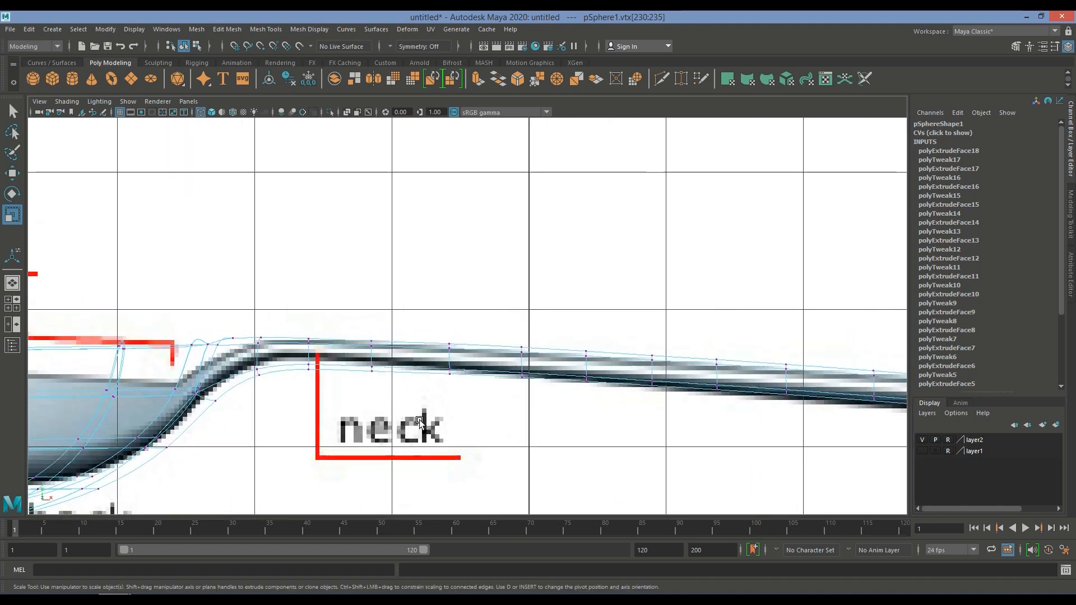
{"action": "scroll", "coordinate": [418, 421], "scroll_direction": "up", "scroll_amount": 1}
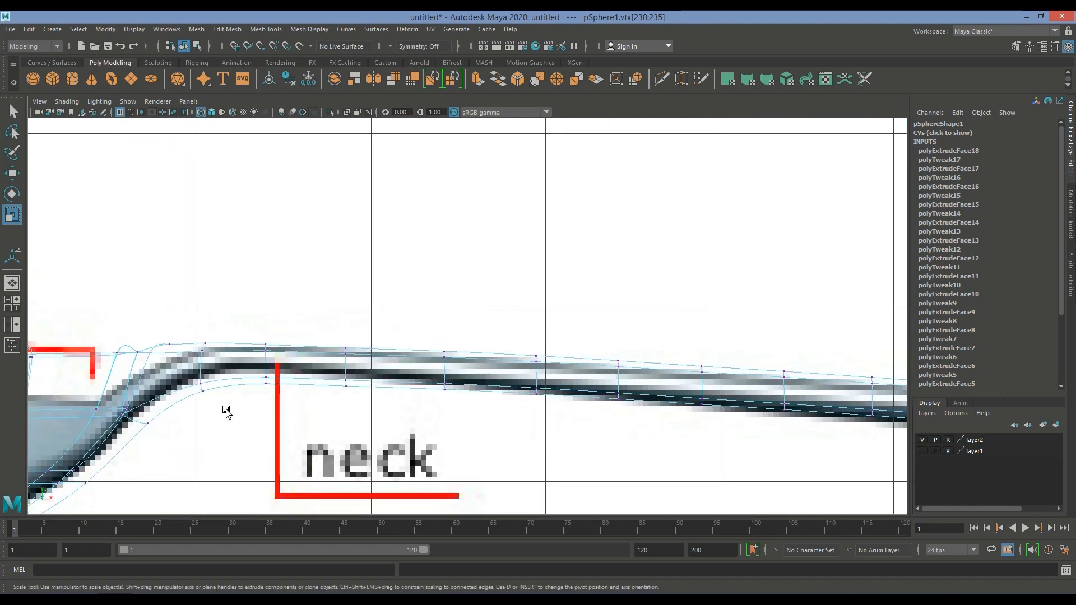
{"action": "left_click_drag", "start_coordinate": [172, 316], "coordinate": [226, 410]}
{"action": "left_click_drag", "start_coordinate": [201, 314], "coordinate": [203, 325]}
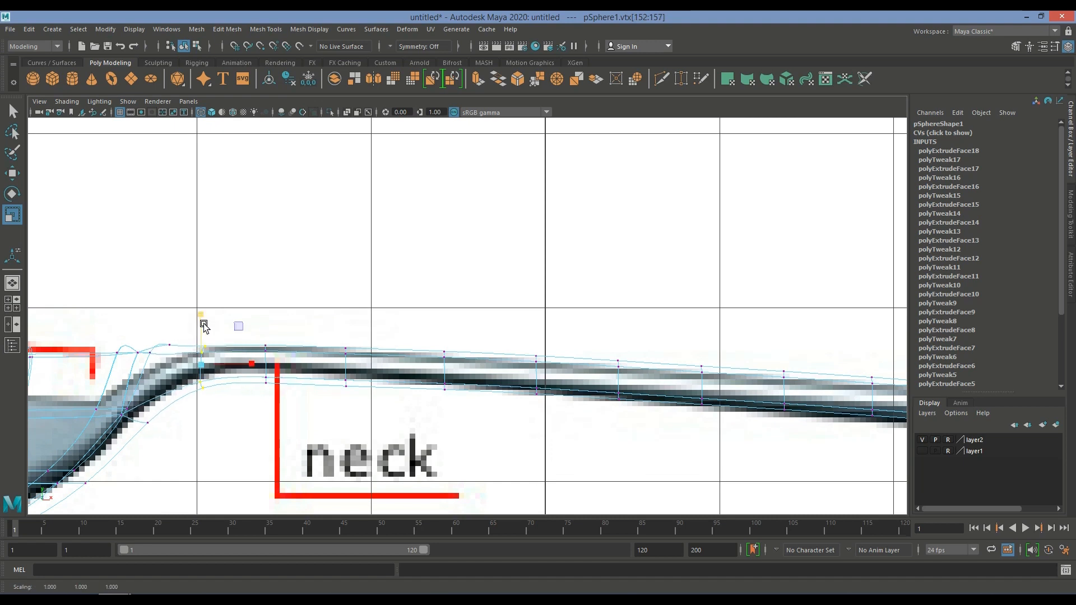
{"action": "key", "text": "w"}
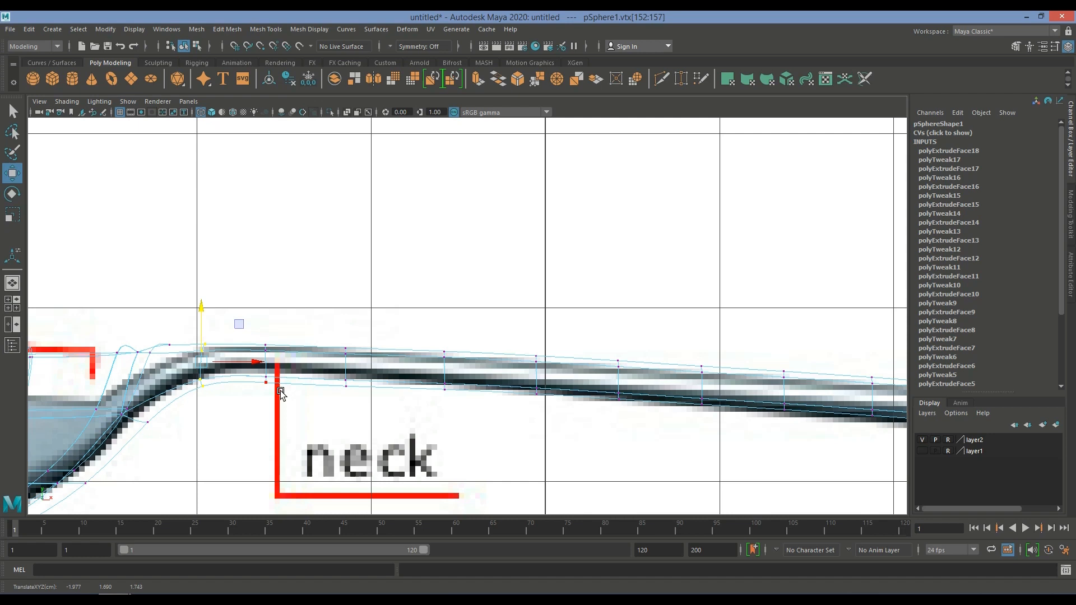
Adjust the height and thickness of the next three neck vertex rows to fit the side-view reference.
{"action": "left_click_drag", "start_coordinate": [240, 322], "coordinate": [278, 386]}
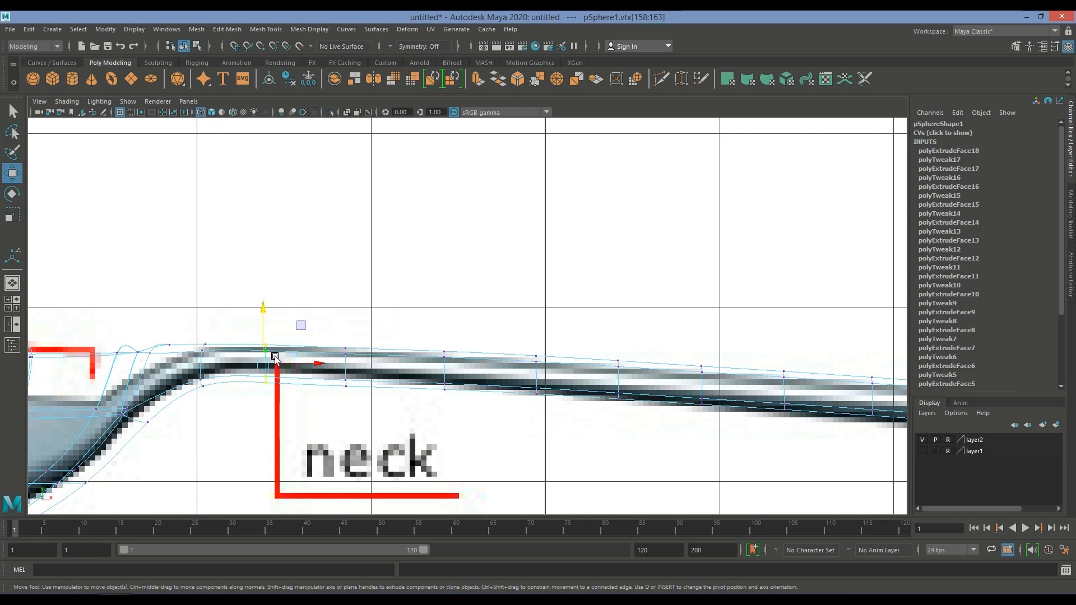
{"action": "key", "text": "r"}
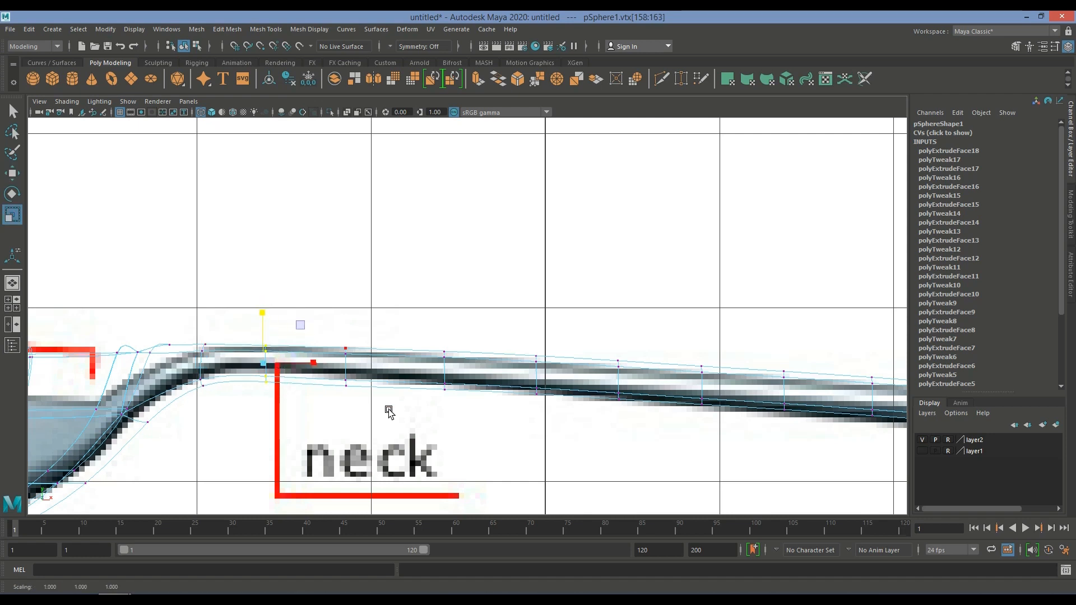
{"action": "left_click_drag", "start_coordinate": [327, 332], "coordinate": [362, 372]}
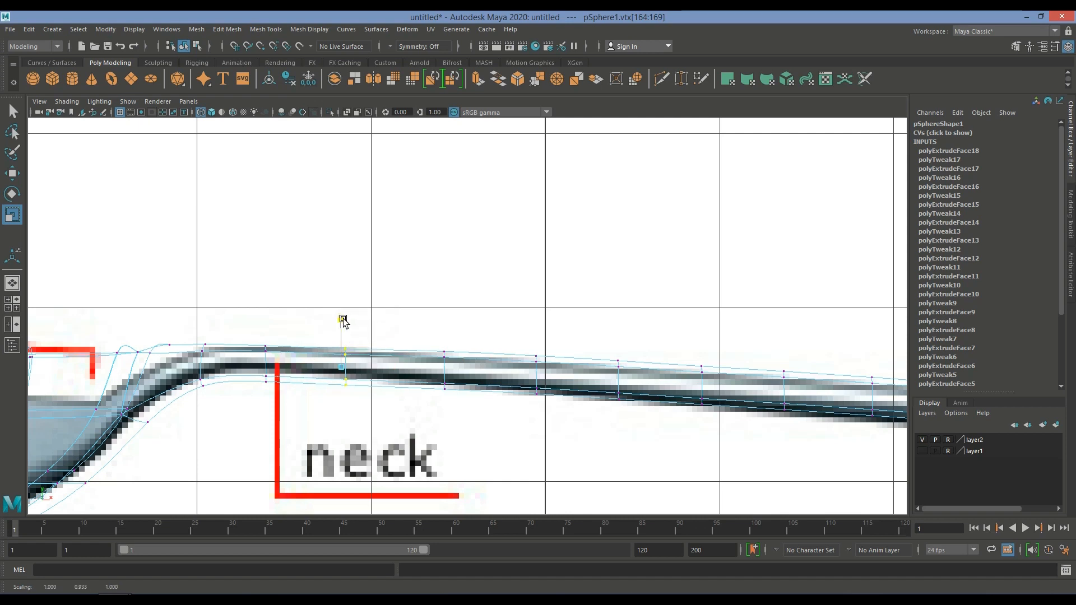
{"action": "left_click_drag", "start_coordinate": [446, 408], "coordinate": [447, 327]}
Return to the perspective view in object mode and select the whole spoon with the Move tool active.
{"action": "right_click_drag", "start_coordinate": [543, 411], "coordinate": [97, 305], "text": "alt"}
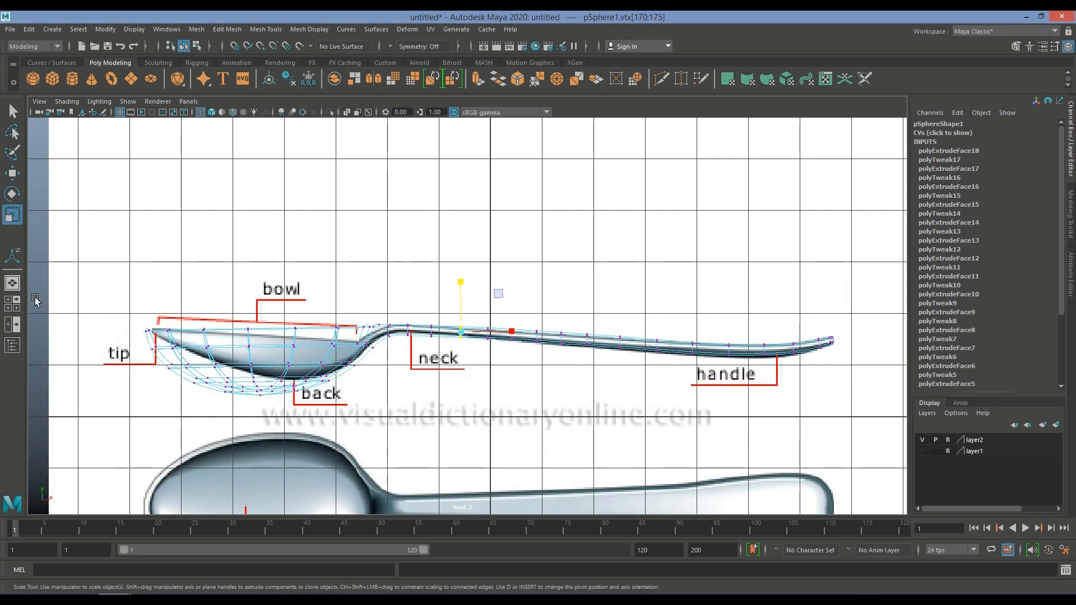
{"action": "left_click", "coordinate": [12, 284]}
{"action": "right_click_drag", "start_coordinate": [283, 343], "coordinate": [354, 294]}
{"action": "left_click", "coordinate": [450, 311]}
{"action": "scroll", "coordinate": [511, 405], "scroll_direction": "down", "scroll_amount": 5}
{"action": "left_click_drag", "start_coordinate": [511, 406], "coordinate": [516, 384], "text": "alt"}
{"action": "scroll", "coordinate": [563, 363], "scroll_direction": "down", "scroll_amount": 2}
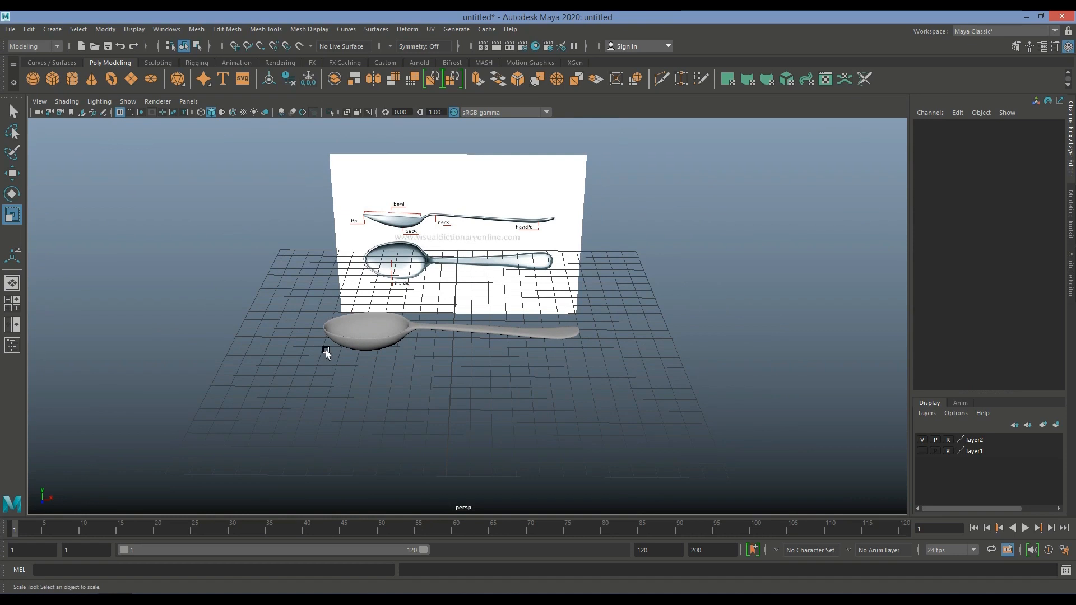
{"action": "left_click", "coordinate": [391, 371]}
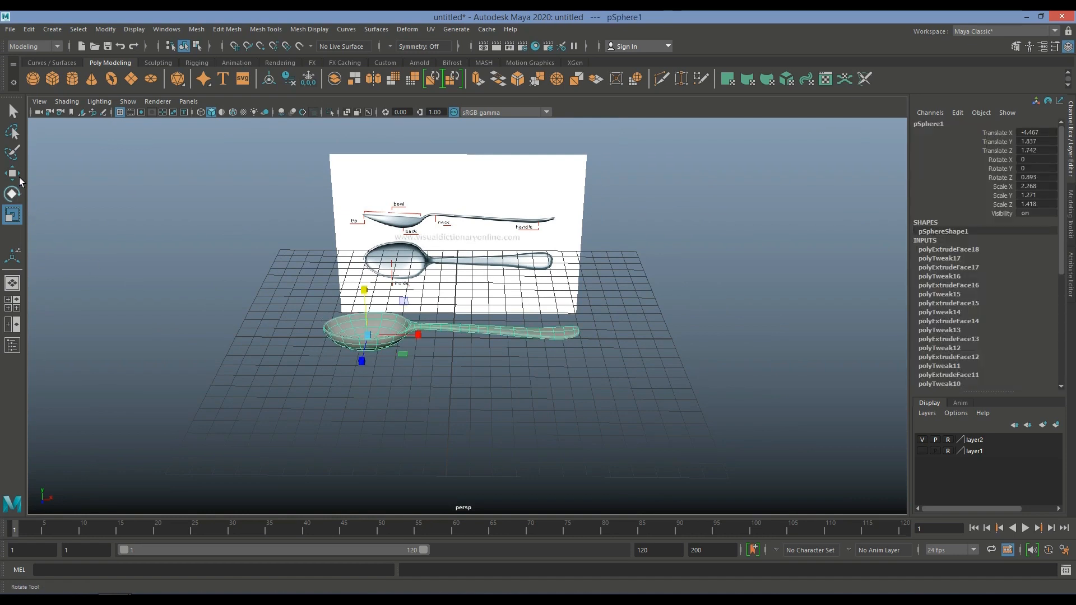
{"action": "key", "text": "w"}
{"action": "scroll", "coordinate": [531, 408], "scroll_direction": "up", "scroll_amount": 4}
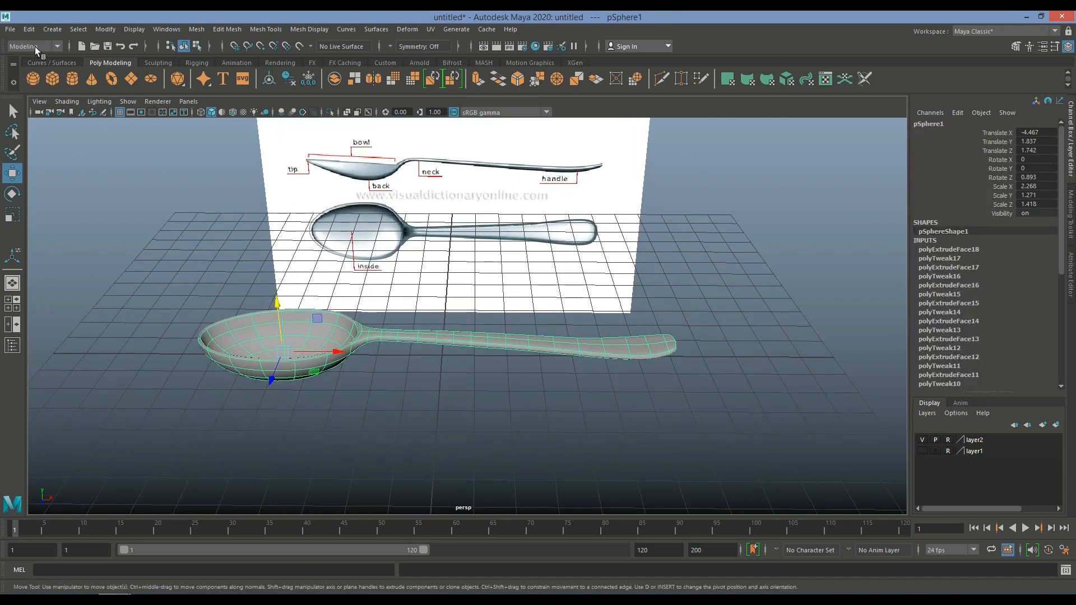
Hide the reference image layer layer2 and delete the construction history of all objects in the scene.
{"action": "left_click", "coordinate": [29, 28]}
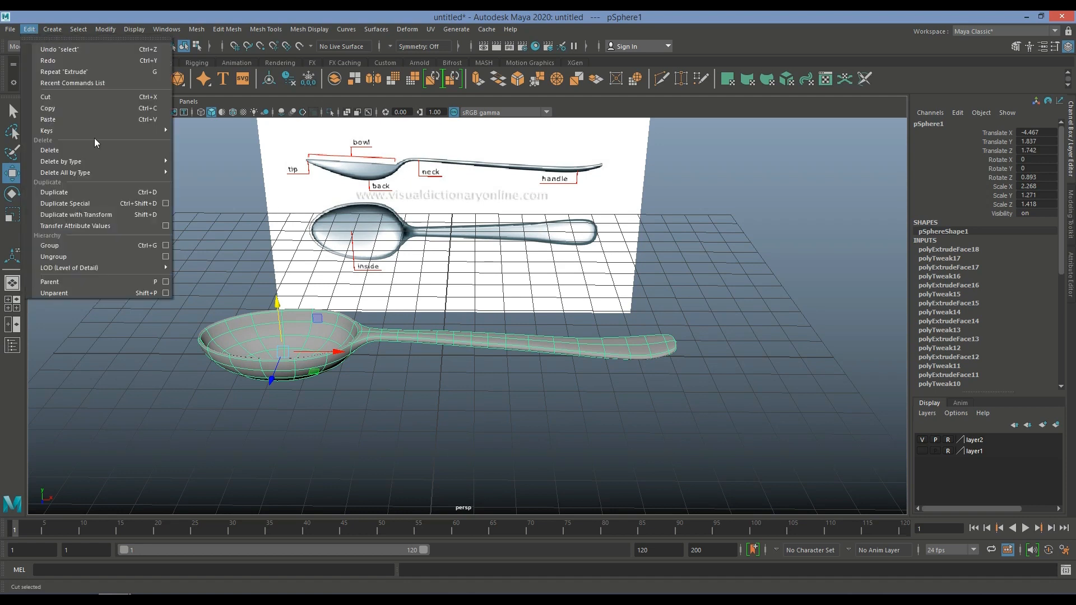
{"action": "left_click", "coordinate": [922, 440]}
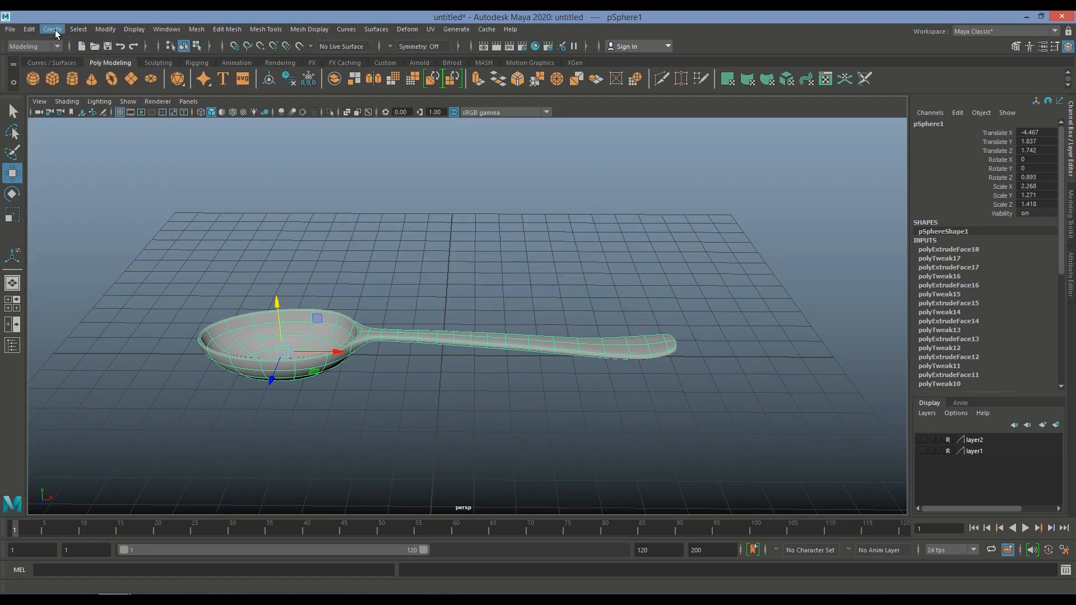
{"action": "left_click", "coordinate": [29, 28]}
{"action": "mouse_move", "coordinate": [112, 172]}
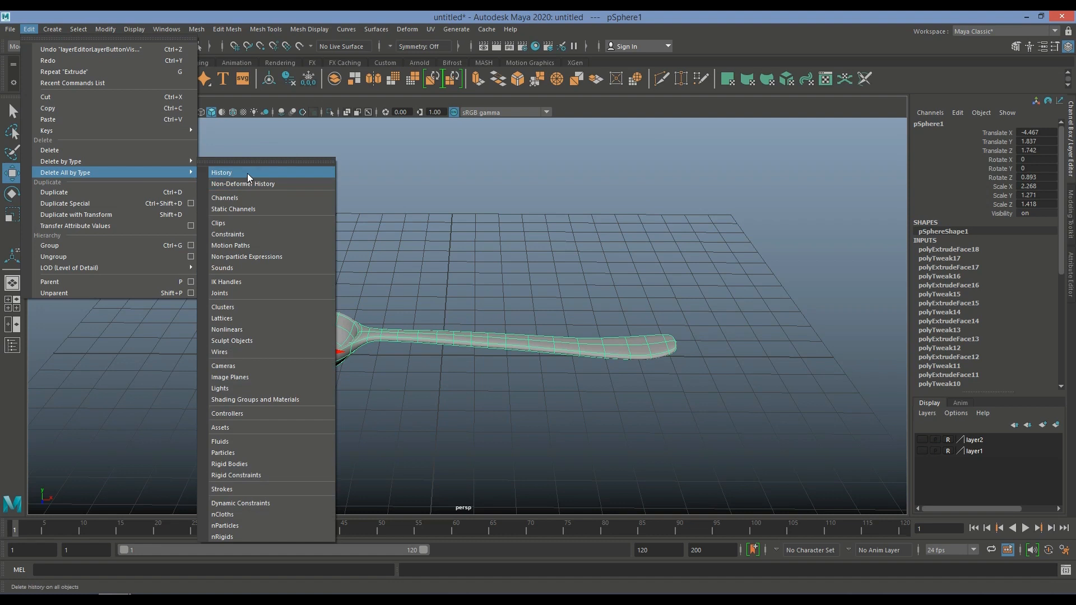
{"action": "left_click", "coordinate": [247, 173]}
Reselect the whole spoon and run the deletion of all construction history once more.
{"action": "scroll", "coordinate": [460, 406], "scroll_direction": "up", "scroll_amount": 3}
{"action": "left_click", "coordinate": [456, 408]}
{"action": "scroll", "coordinate": [454, 408], "scroll_direction": "down", "scroll_amount": 4}
{"action": "left_click_drag", "start_coordinate": [454, 409], "coordinate": [510, 405], "text": "alt"}
{"action": "left_click", "coordinate": [320, 344]}
{"action": "scroll", "coordinate": [322, 366], "scroll_direction": "up", "scroll_amount": 4}
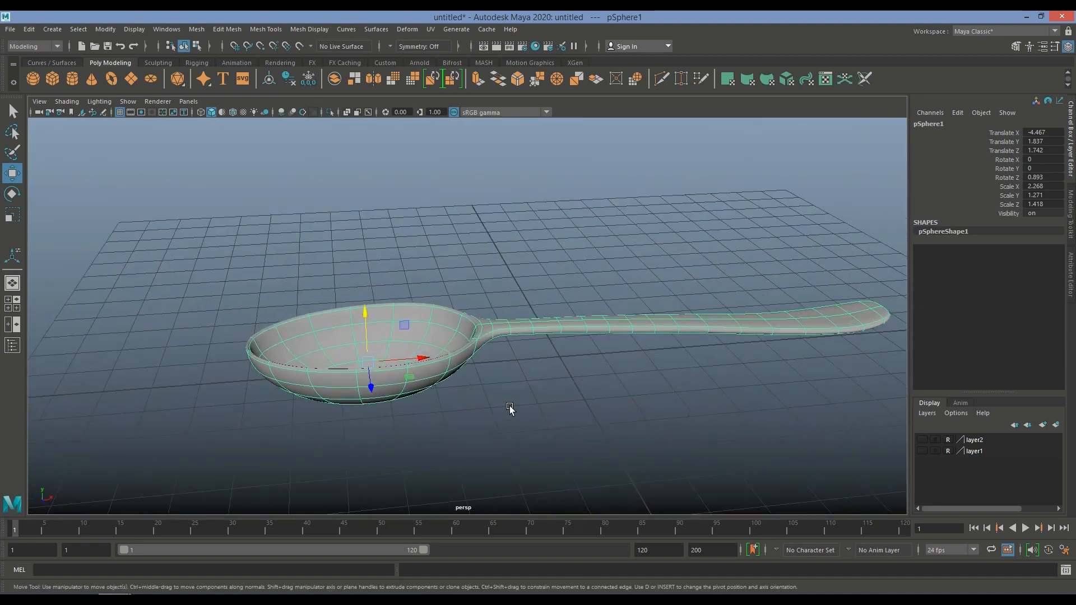
{"action": "scroll", "coordinate": [509, 405], "scroll_direction": "down", "scroll_amount": 2}
{"action": "left_click", "coordinate": [29, 29]}
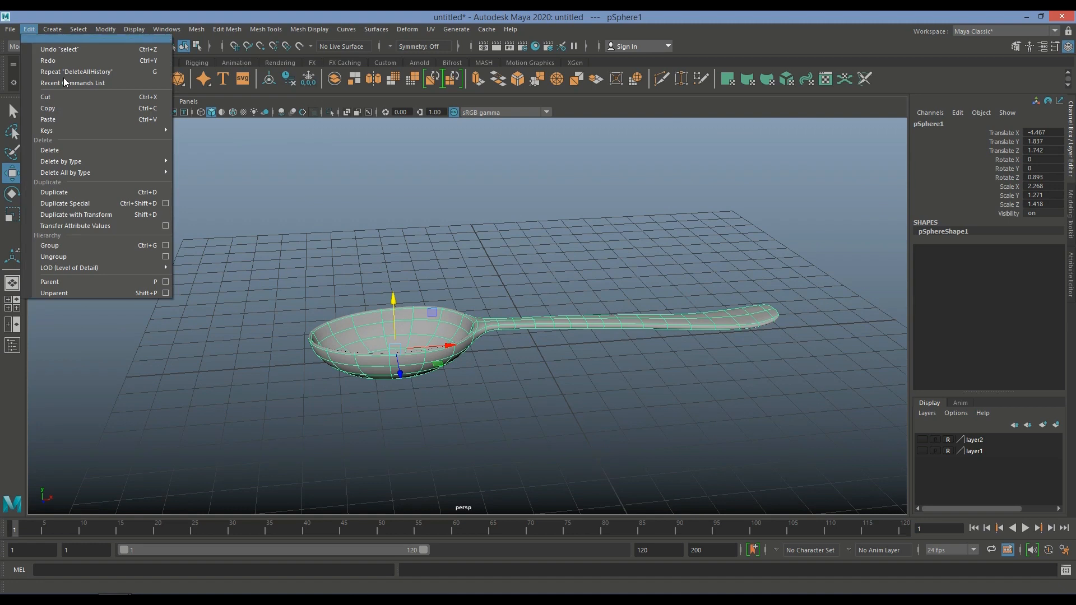
{"action": "mouse_move", "coordinate": [99, 172]}
{"action": "left_click", "coordinate": [207, 172]}
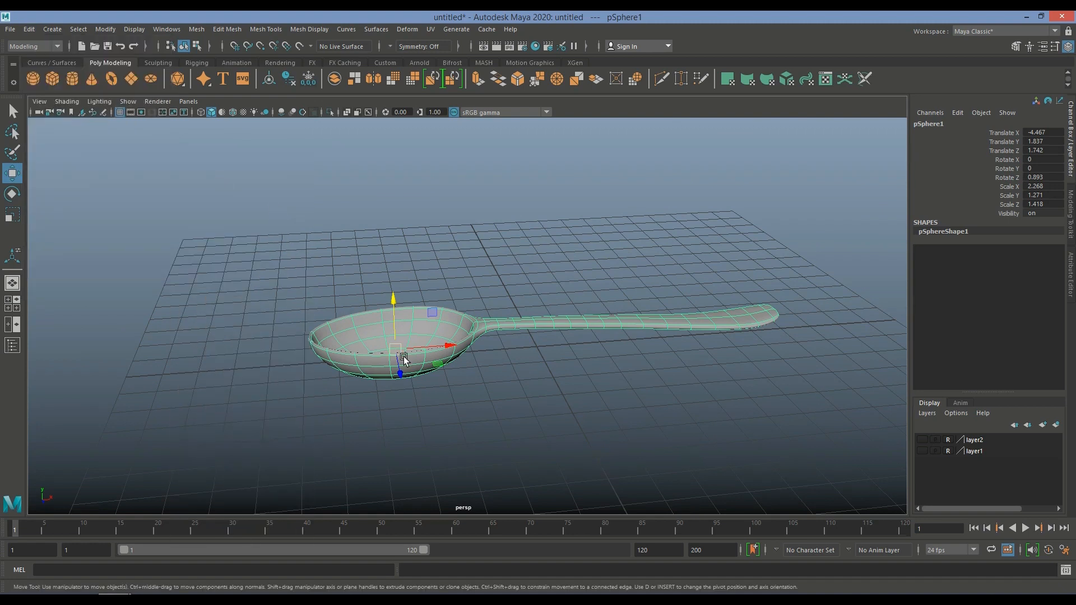
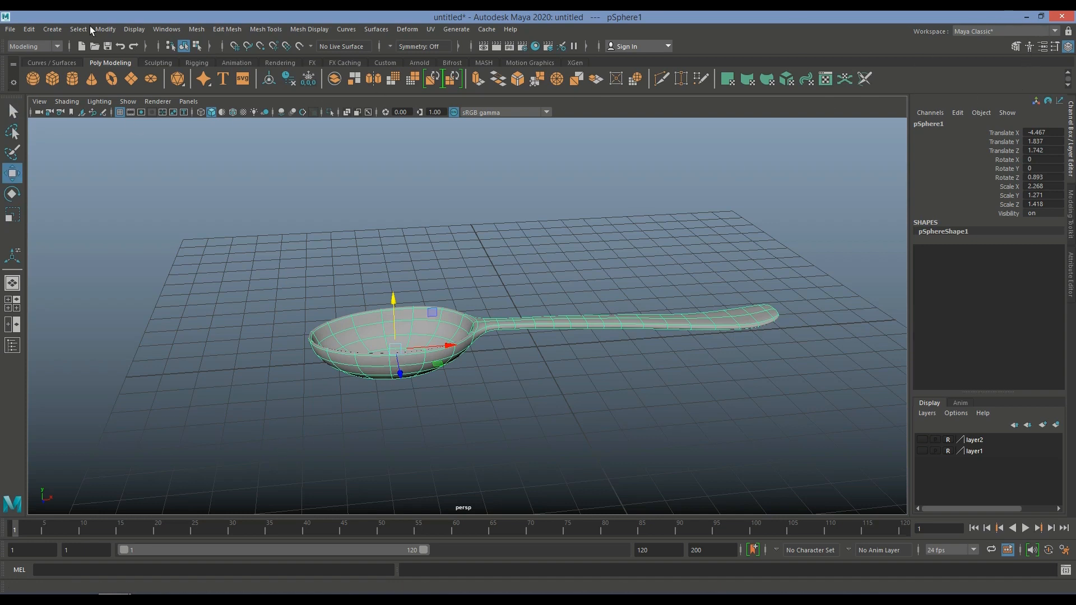
Save the scene as s1 in Maya Binary format inside the desktop's New folder (2).
{"action": "left_click", "coordinate": [10, 29]}
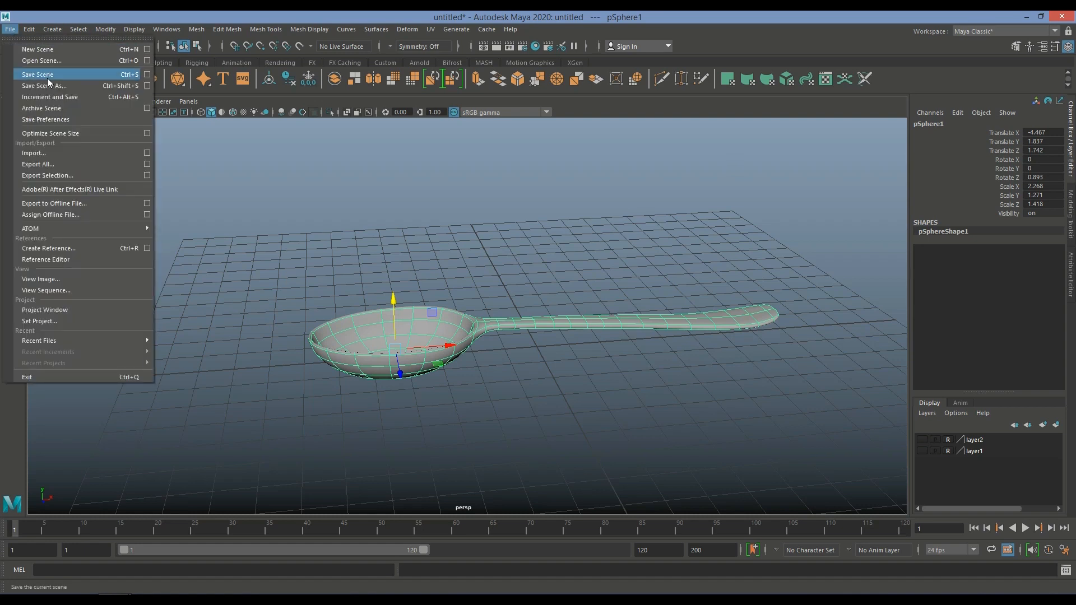
{"action": "left_click", "coordinate": [48, 79]}
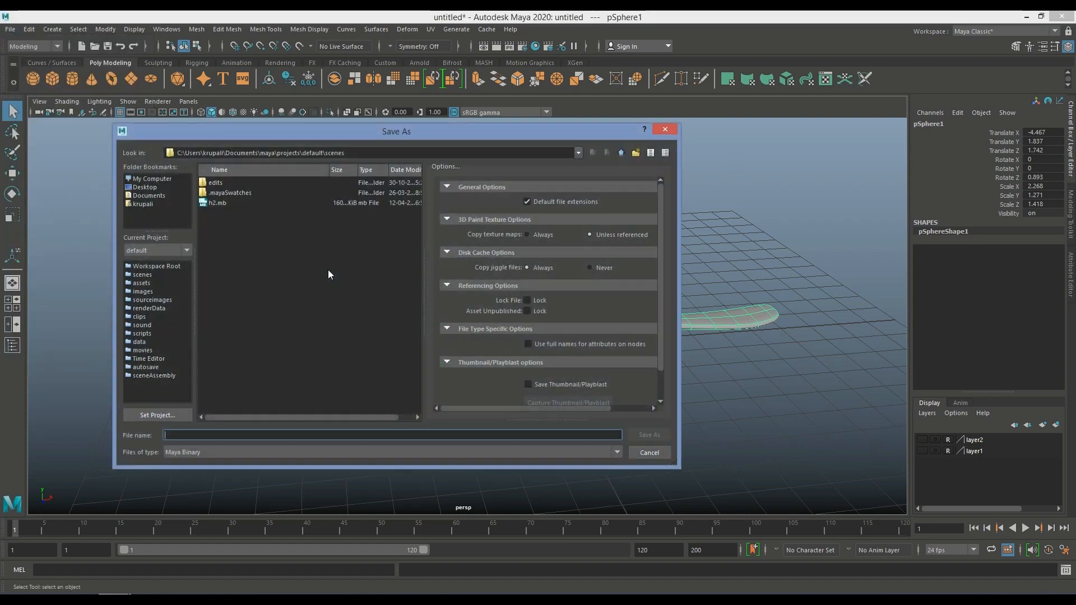
{"action": "left_click", "coordinate": [148, 184]}
{"action": "double_click", "coordinate": [229, 193]}
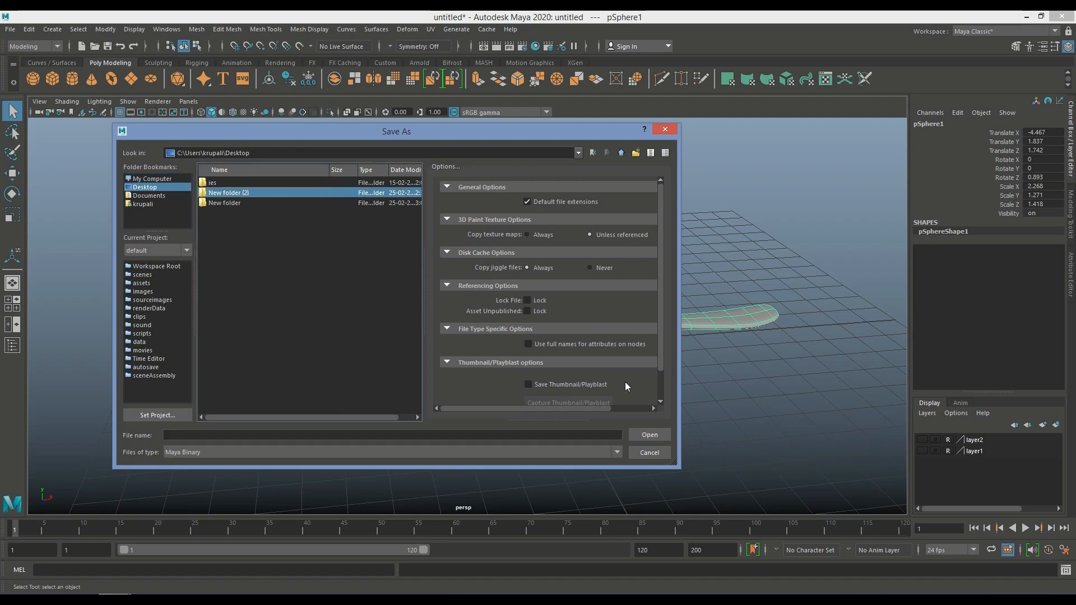
{"action": "left_click", "coordinate": [251, 437]}
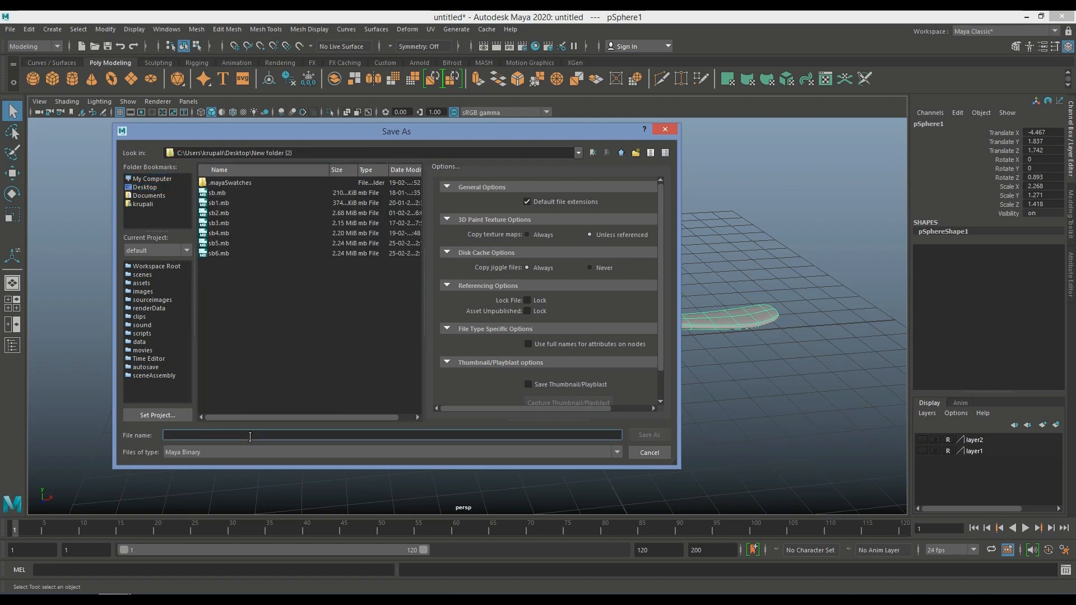
{"action": "type", "text": "s1"}
{"action": "left_click", "coordinate": [644, 434]}
Open the table scene sb6.mb from New folder (2).
{"action": "left_click", "coordinate": [10, 31]}
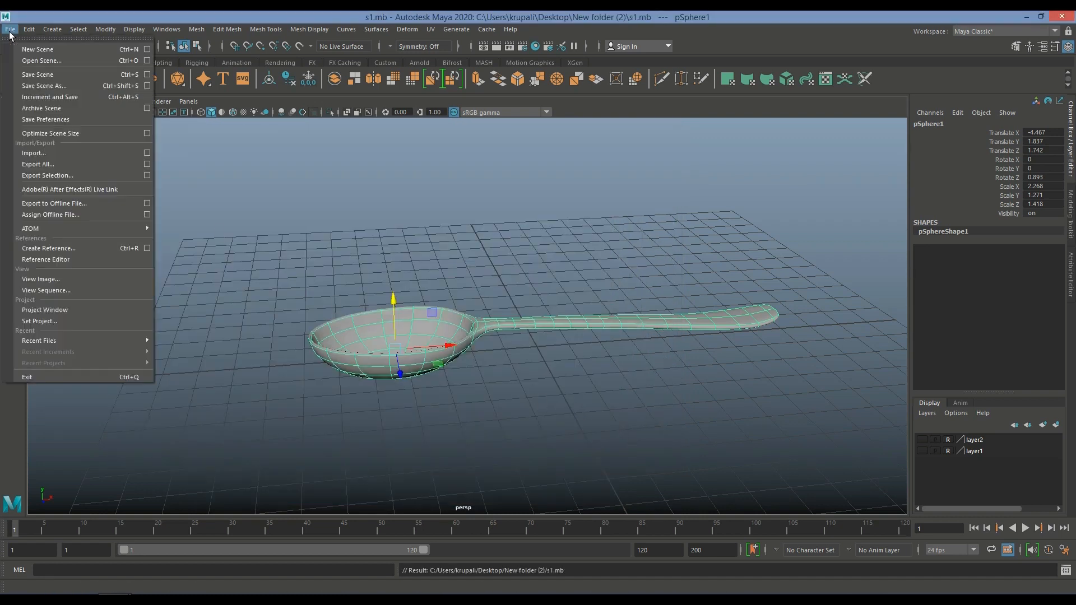
{"action": "left_click", "coordinate": [45, 61]}
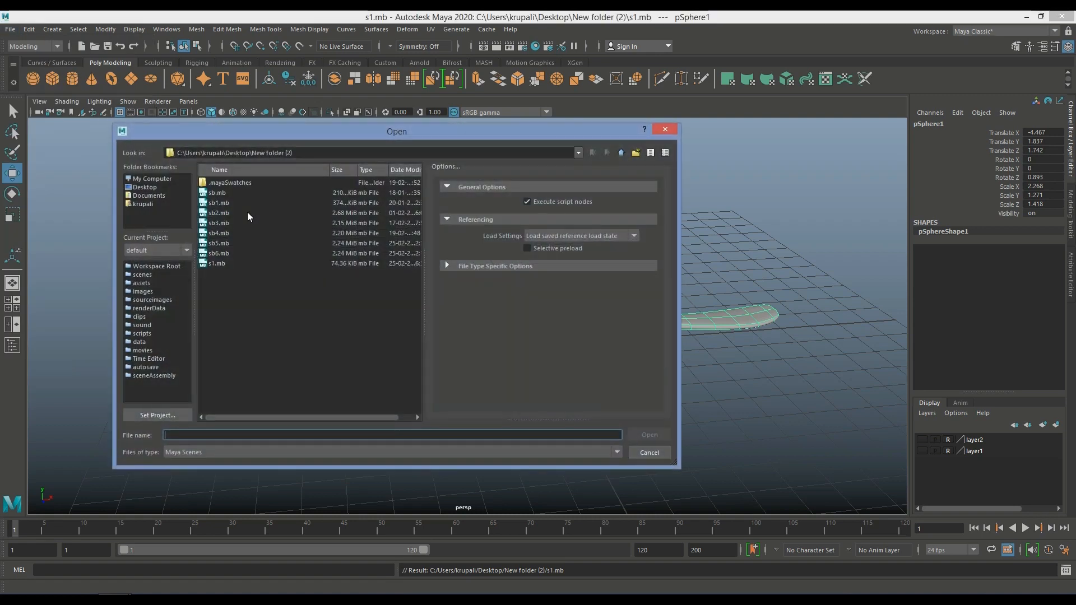
{"action": "left_click", "coordinate": [227, 252]}
{"action": "left_click", "coordinate": [649, 435]}
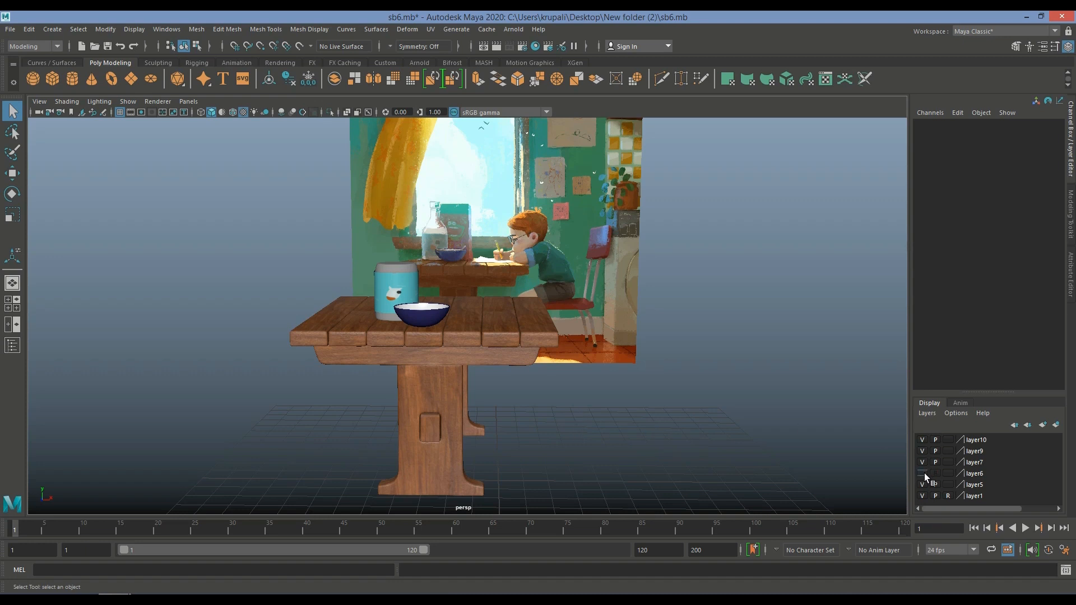
Hide the table by turning off layer5's visibility and paste the copied spoon into the scene.
{"action": "scroll", "coordinate": [717, 469], "scroll_direction": "up", "scroll_amount": 2}
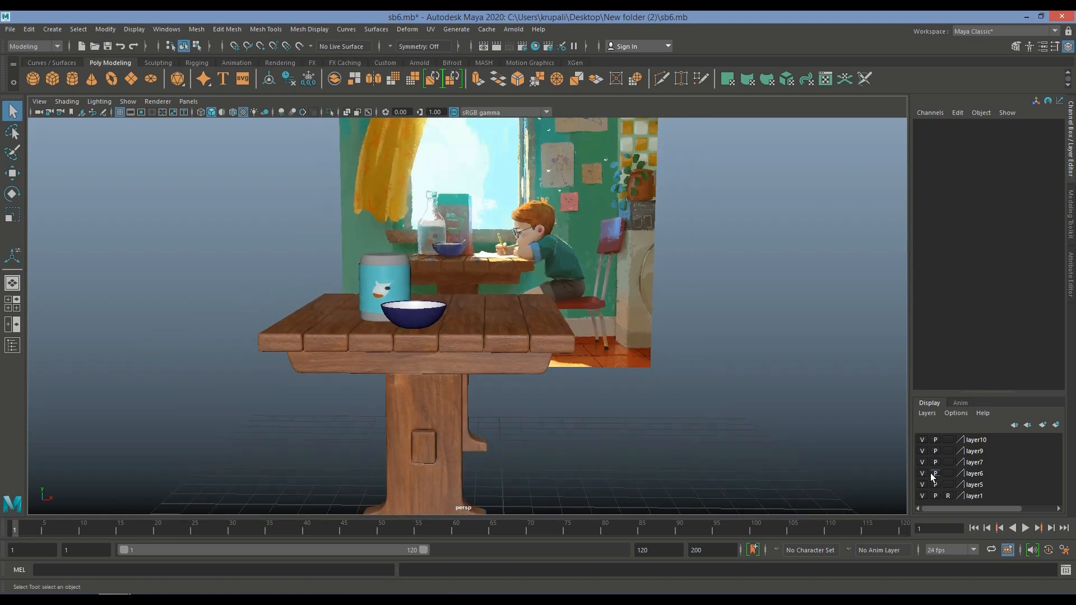
{"action": "left_click", "coordinate": [922, 483]}
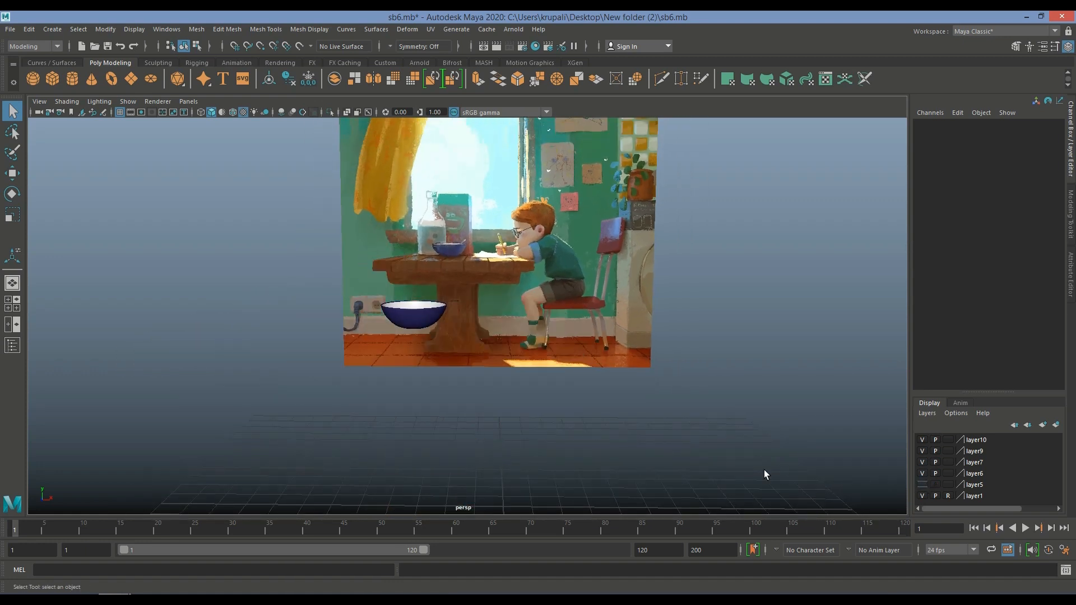
{"action": "scroll", "coordinate": [667, 455], "scroll_direction": "up", "scroll_amount": 1}
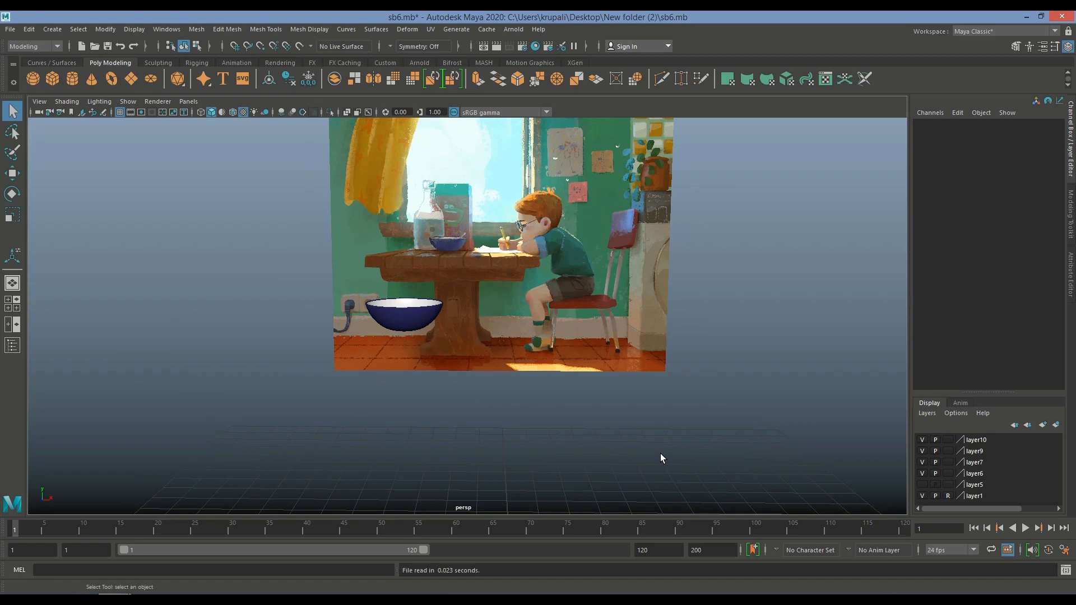
{"action": "key", "text": "ctrl+v"}
{"action": "scroll", "coordinate": [660, 453], "scroll_direction": "down", "scroll_amount": 2}
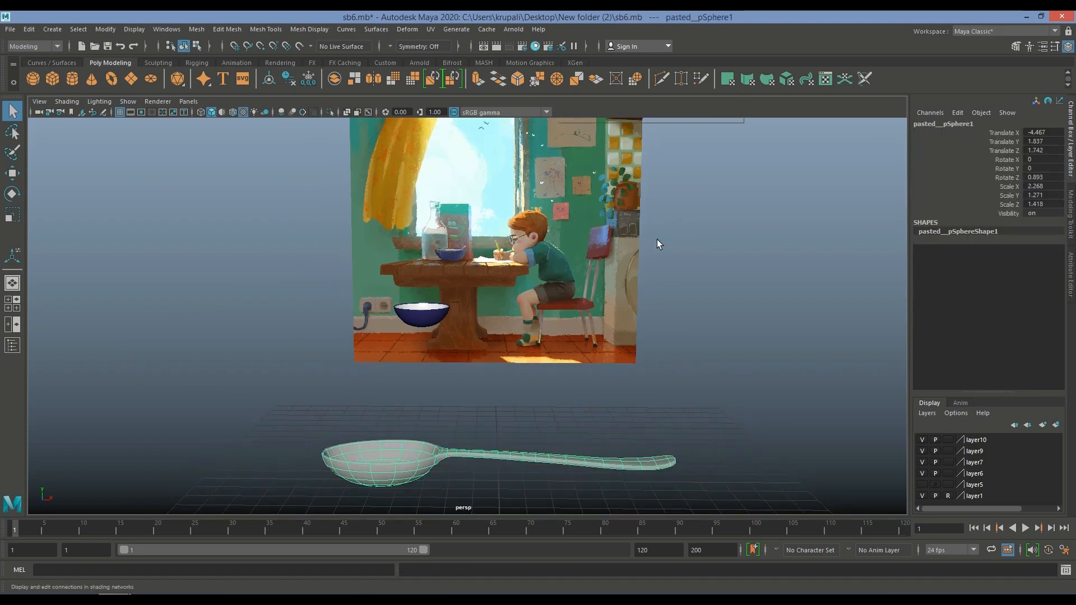
{"action": "middle_click_drag", "start_coordinate": [628, 298], "coordinate": [644, 245], "text": "alt"}
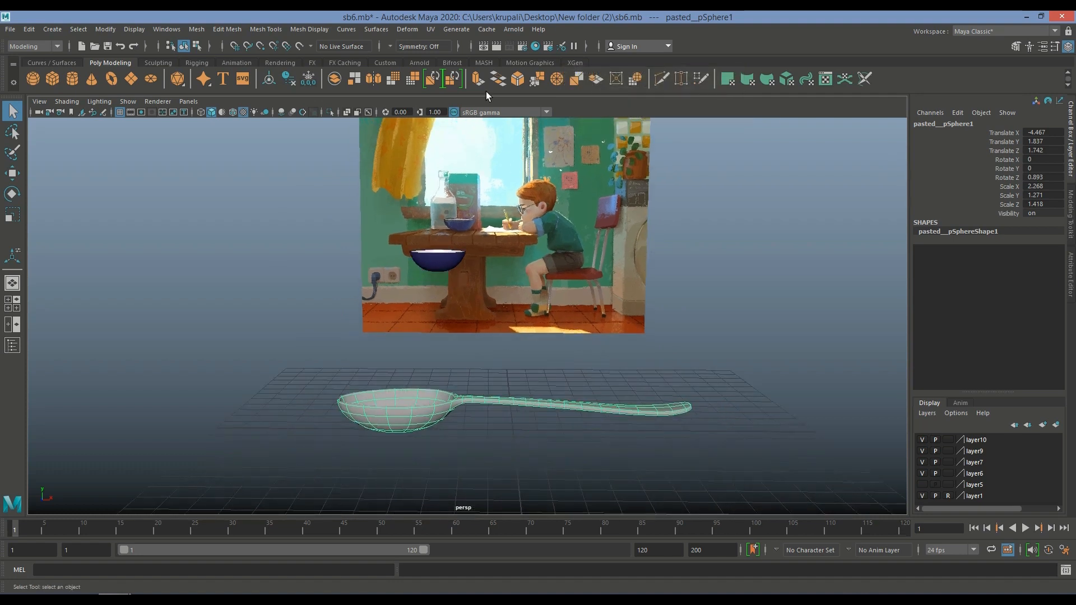
Create an Arnold aiStandardSurface material in the Hypershade and rename it spoon.
{"action": "left_click", "coordinate": [534, 46]}
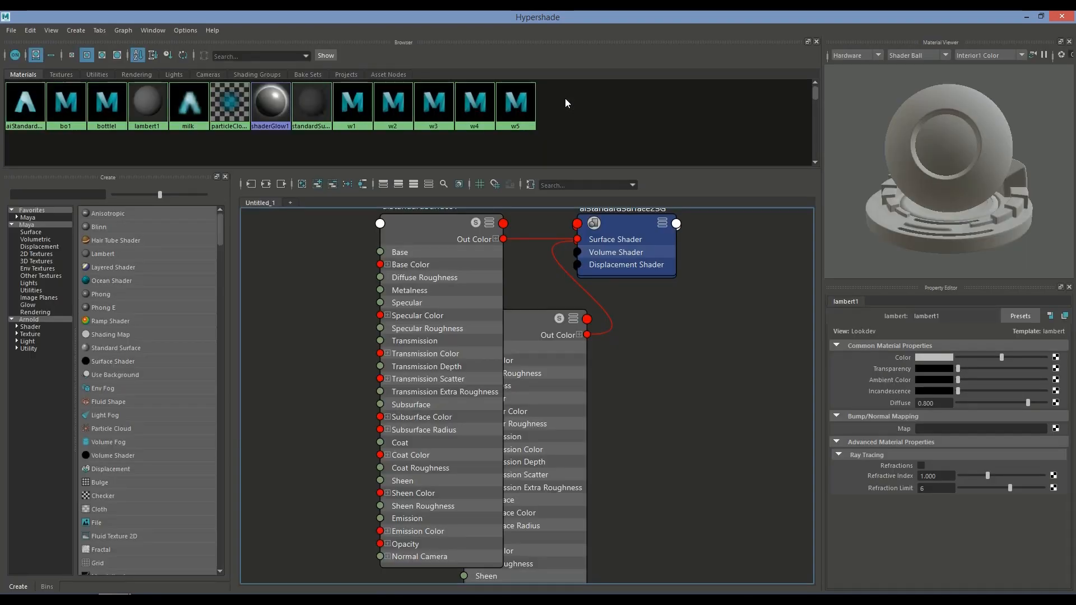
{"action": "left_click", "coordinate": [29, 327]}
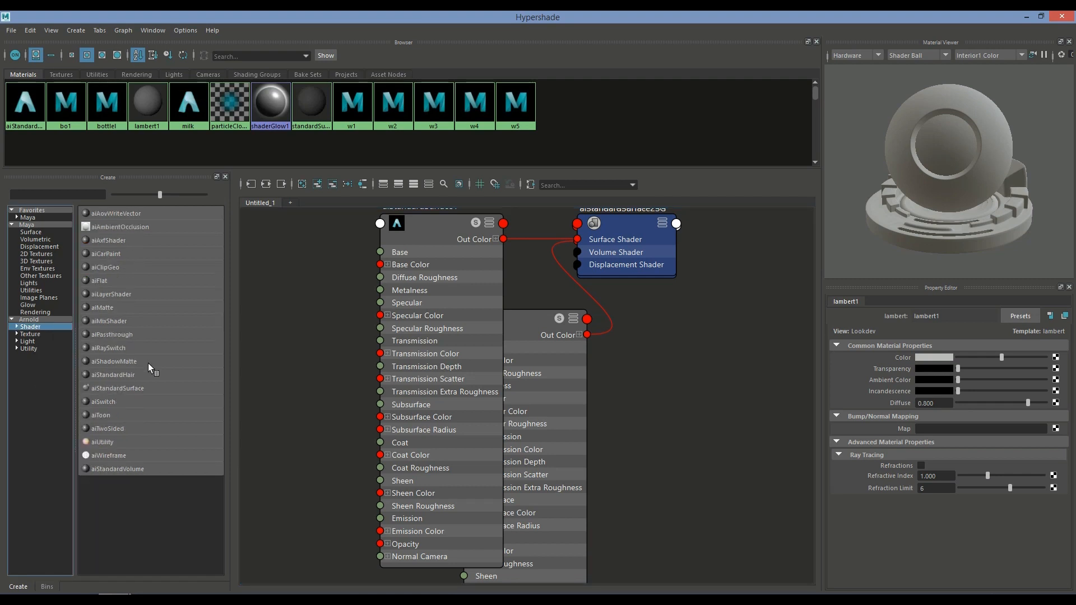
{"action": "left_click", "coordinate": [137, 387]}
{"action": "left_click", "coordinate": [973, 314]}
{"action": "left_click_drag", "start_coordinate": [975, 314], "coordinate": [896, 316]}
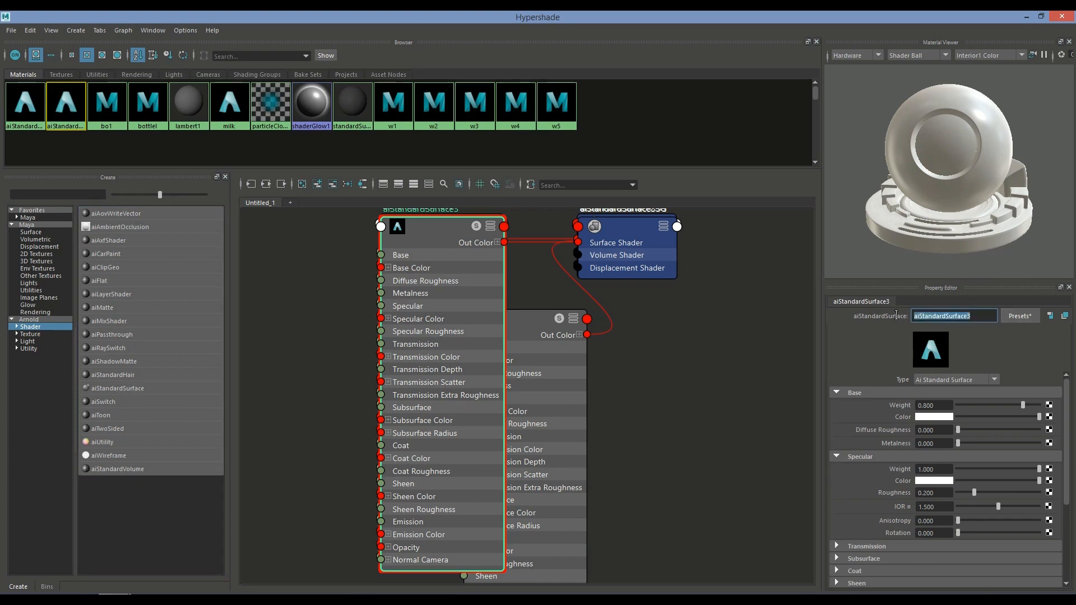
{"action": "key", "text": "BackSpace"}
{"action": "type", "text": "spoon"}
{"action": "left_click", "coordinate": [782, 383]}
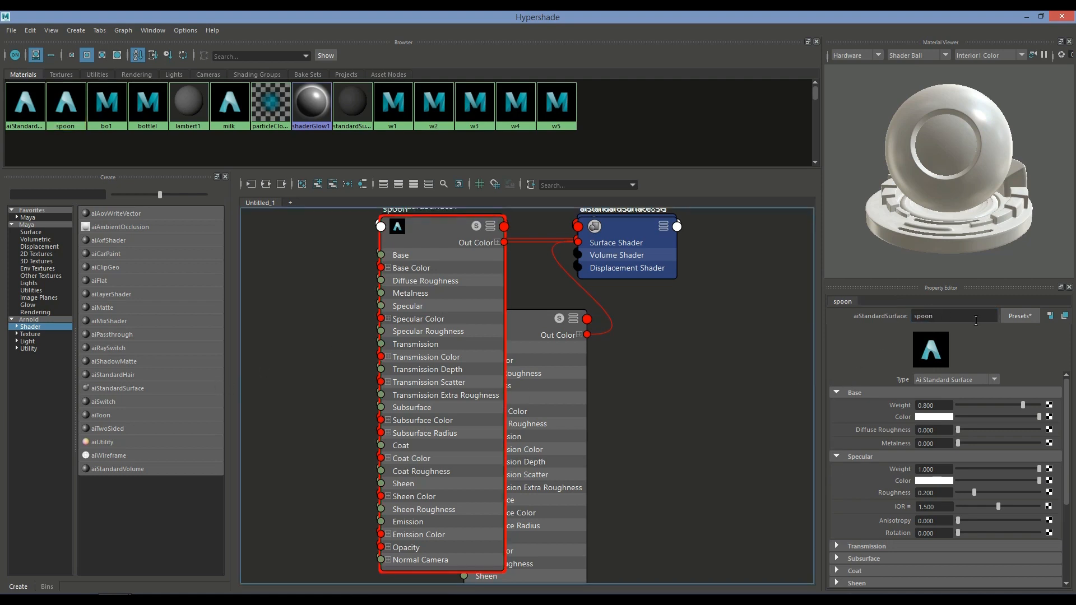
Replace the spoon material's settings with the Chrome preset and minimize the Hypershade.
{"action": "left_click", "coordinate": [1020, 316]}
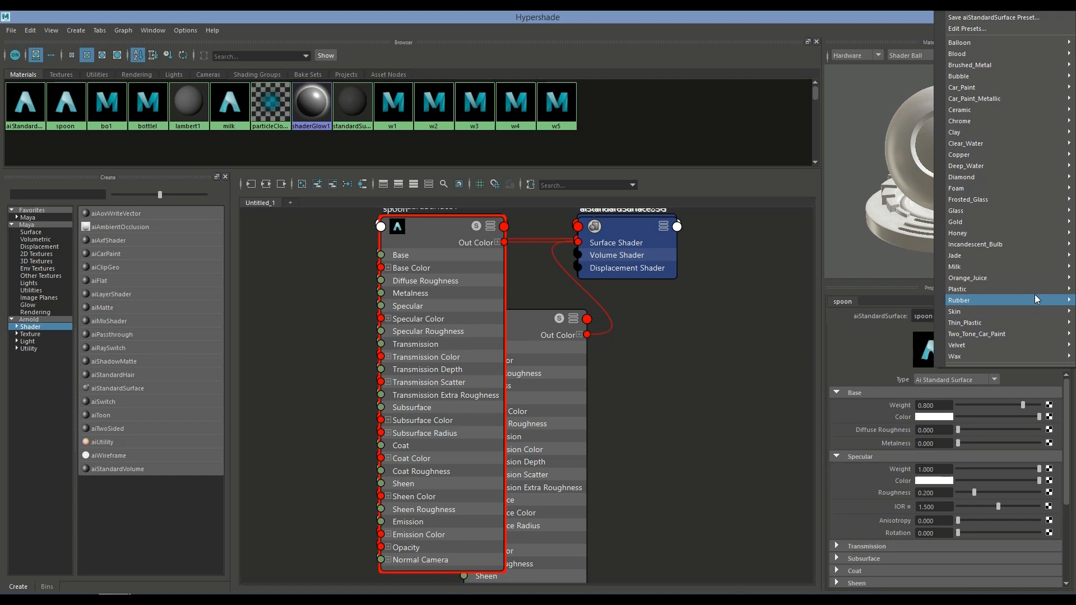
{"action": "mouse_move", "coordinate": [1033, 291]}
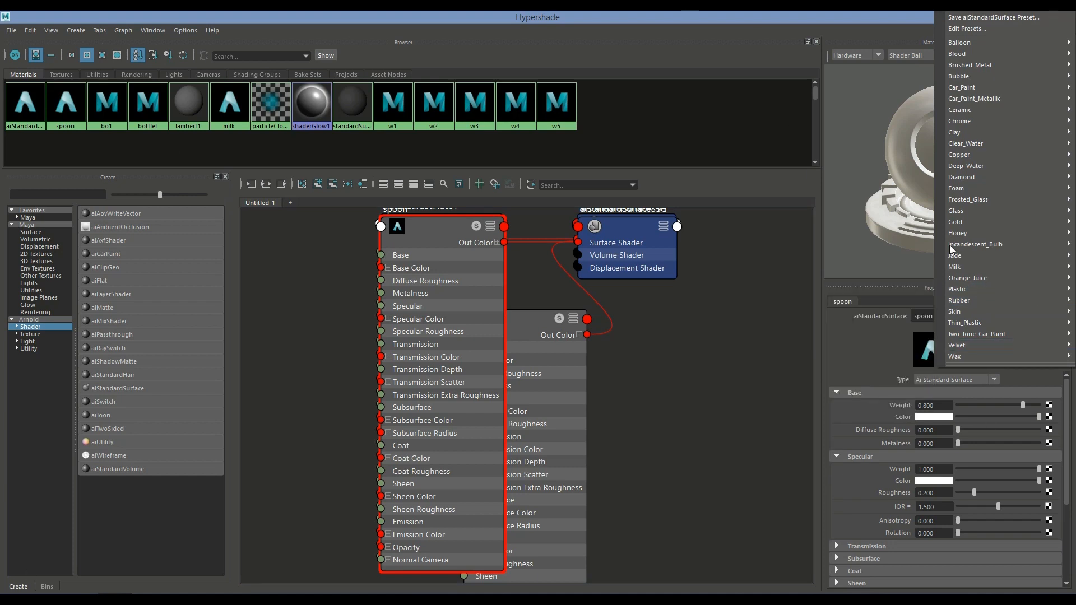
{"action": "mouse_move", "coordinate": [1032, 266]}
{"action": "mouse_move", "coordinate": [990, 120]}
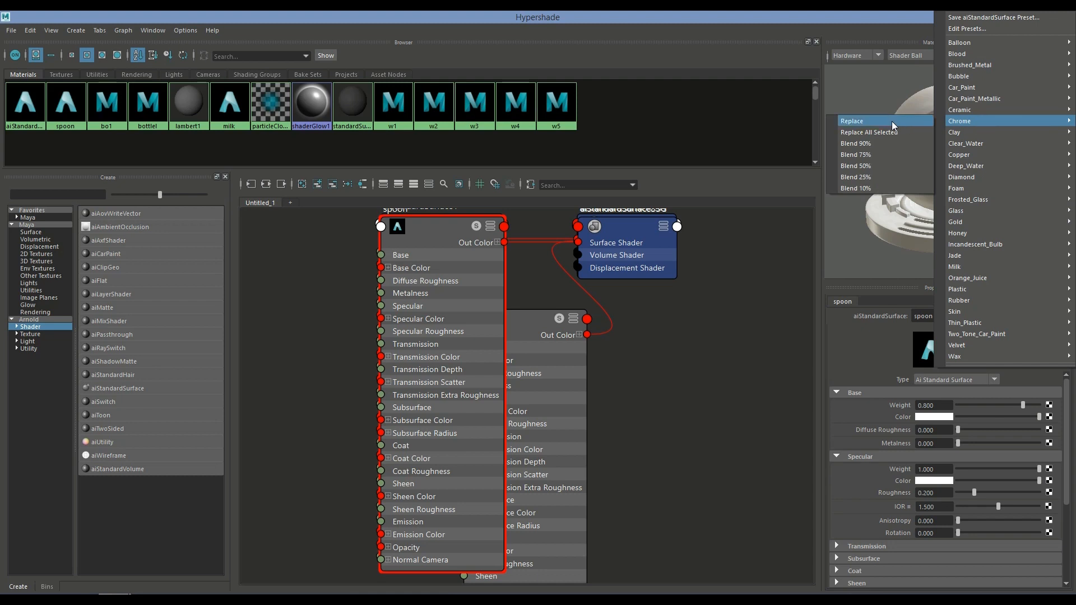
{"action": "left_click", "coordinate": [892, 121]}
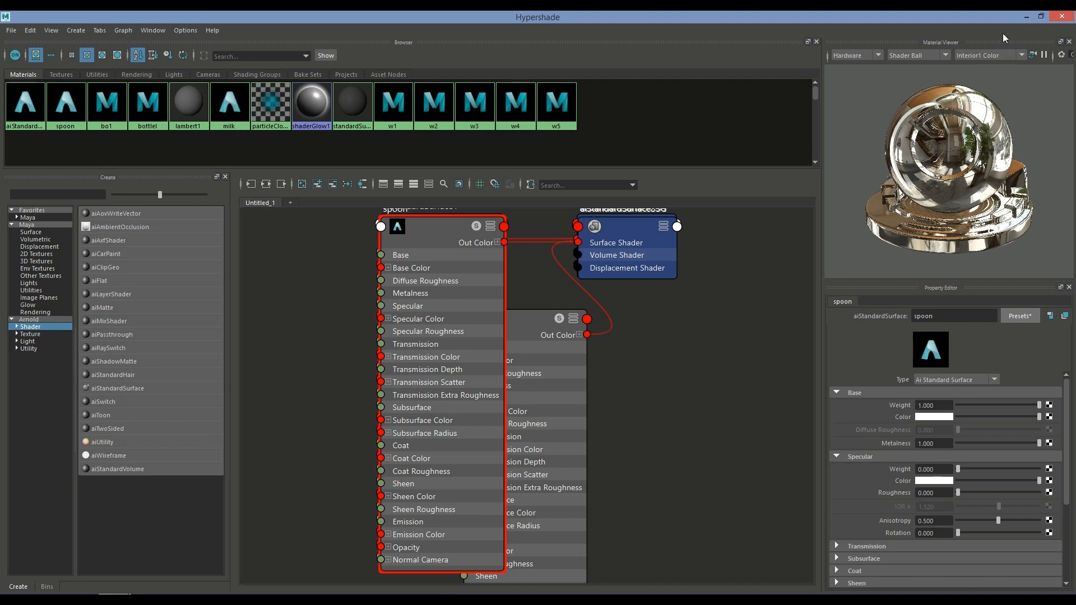
{"action": "left_click", "coordinate": [1026, 17]}
Assign the existing spoon material to the pasted spoon and deselect the model.
{"action": "left_click", "coordinate": [418, 407]}
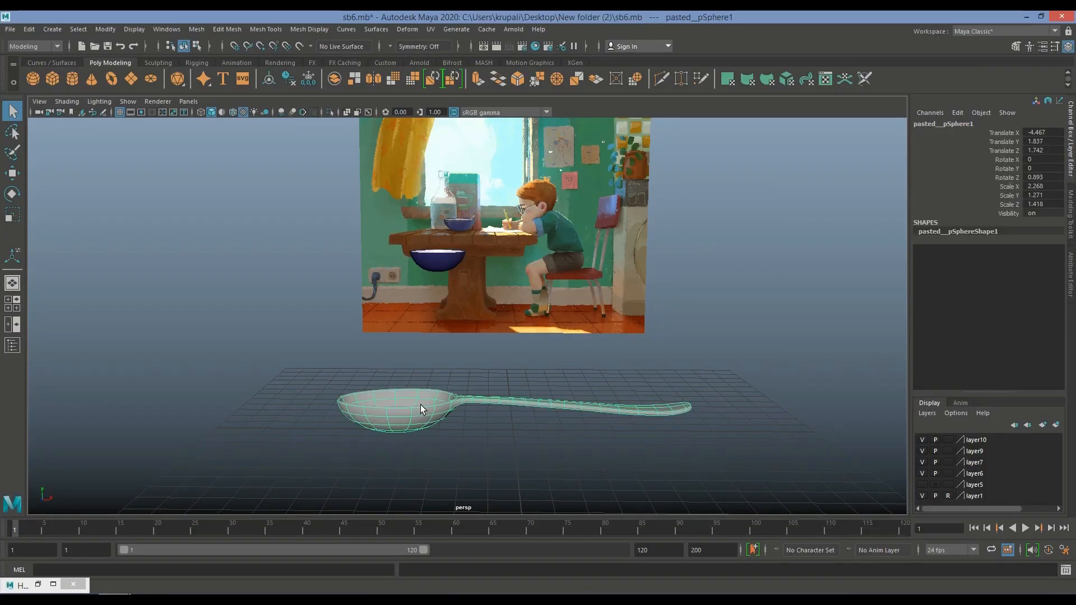
{"action": "right_click", "coordinate": [420, 404]}
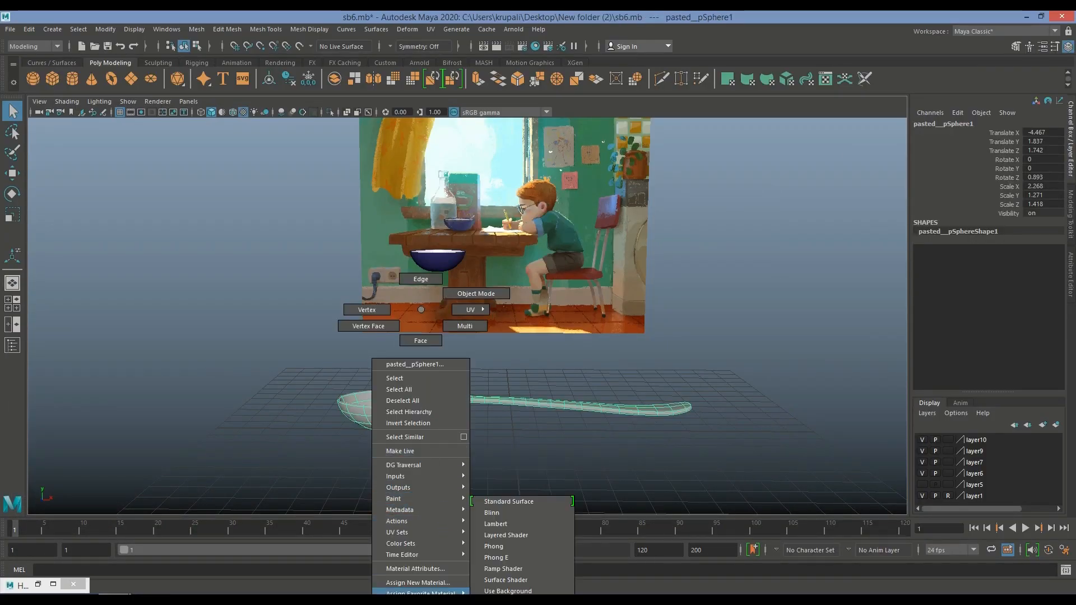
{"action": "mouse_move", "coordinate": [420, 604]}
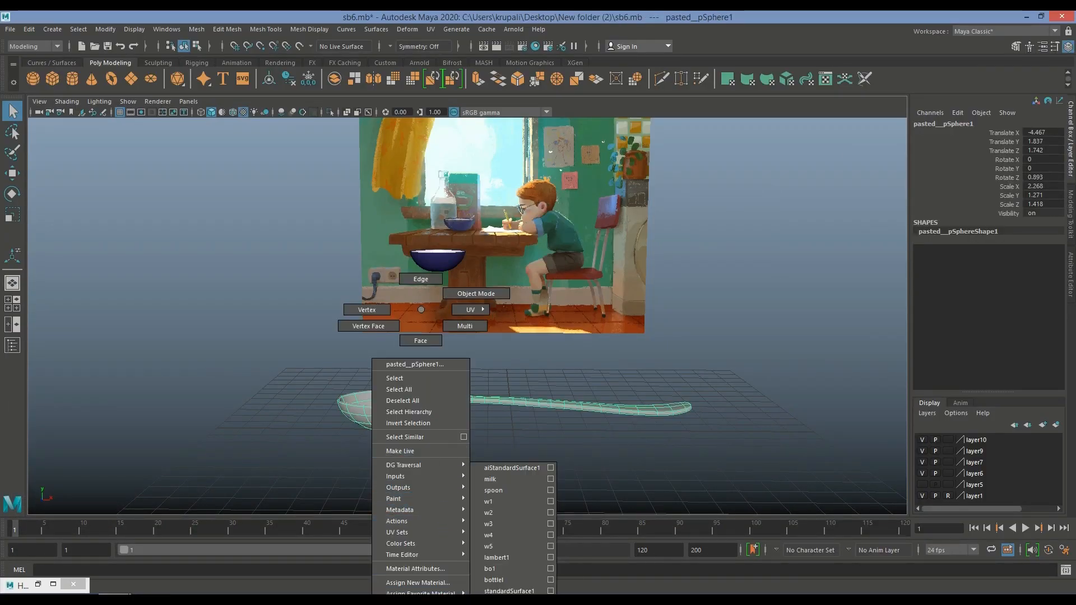
{"action": "left_click", "coordinate": [510, 591]}
{"action": "left_click", "coordinate": [262, 400]}
{"action": "scroll", "coordinate": [473, 379], "scroll_direction": "down", "scroll_amount": 5}
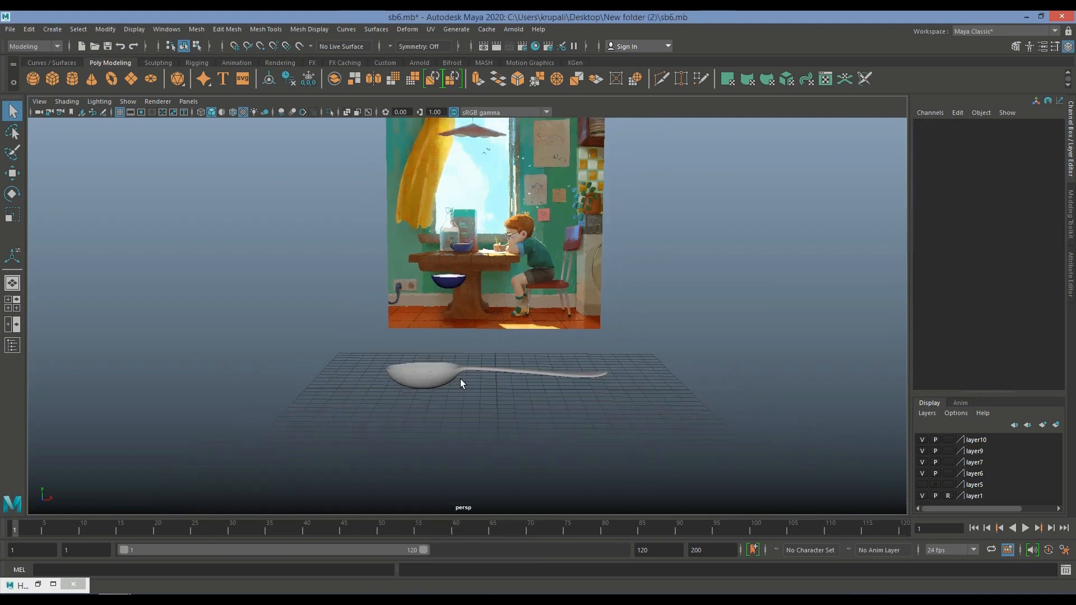
Scale the spoon down uniformly to about 0.892, 0.5, 0.558 and move it up to the blue bowl's rim.
{"action": "right_click_drag", "start_coordinate": [444, 361], "coordinate": [371, 400]}
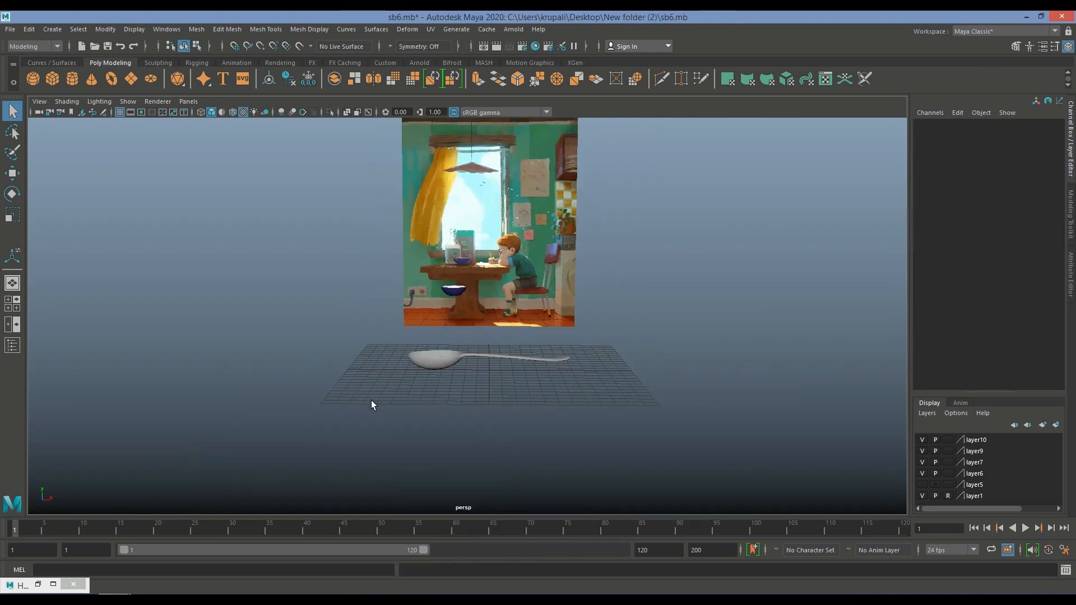
{"action": "scroll", "coordinate": [463, 368], "scroll_direction": "up", "scroll_amount": 3}
{"action": "left_click", "coordinate": [428, 379]}
{"action": "key", "text": "r"}
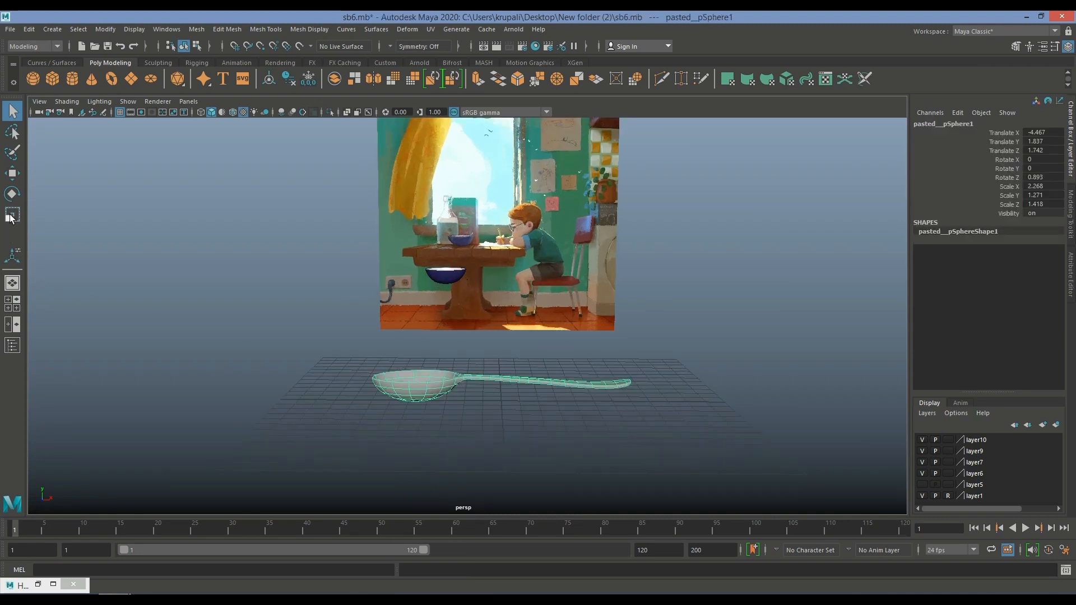
{"action": "left_click_drag", "start_coordinate": [417, 386], "coordinate": [224, 387]}
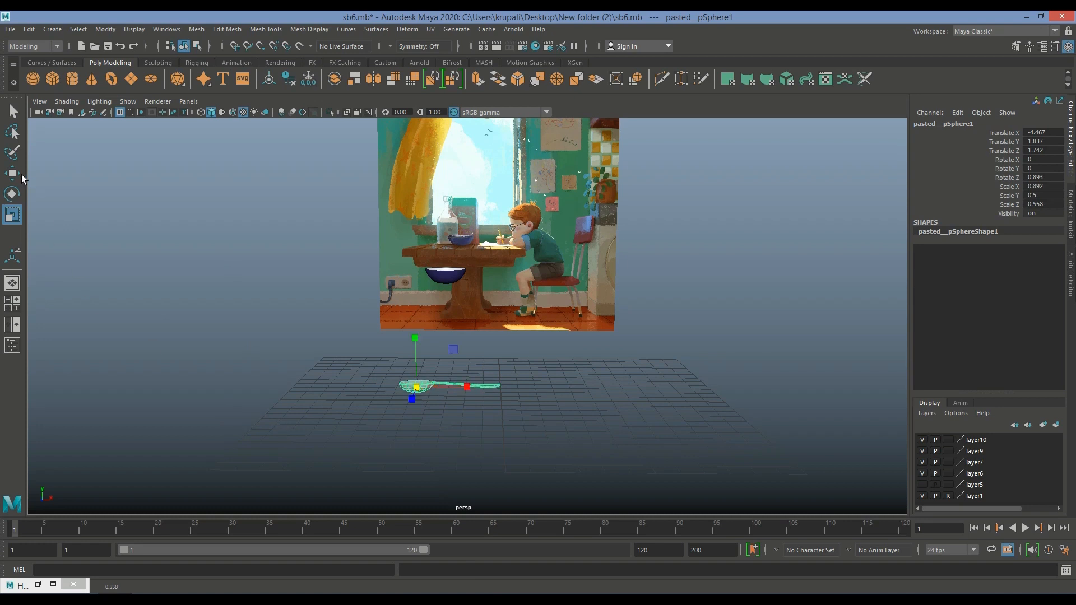
{"action": "left_click", "coordinate": [11, 173]}
{"action": "left_click_drag", "start_coordinate": [417, 381], "coordinate": [448, 271]}
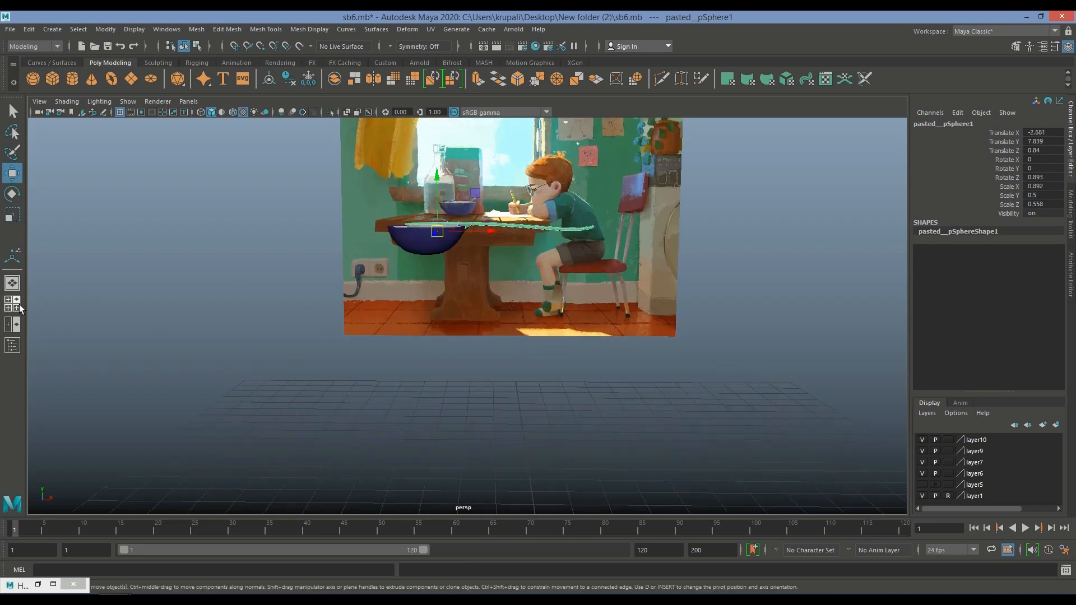
Scale the spoon down uniformly in the front view to about 0.358, 0.2, 0.224.
{"action": "left_click", "coordinate": [12, 303]}
{"action": "scroll", "coordinate": [338, 446], "scroll_direction": "down", "scroll_amount": 5}
{"action": "key", "text": "space"}
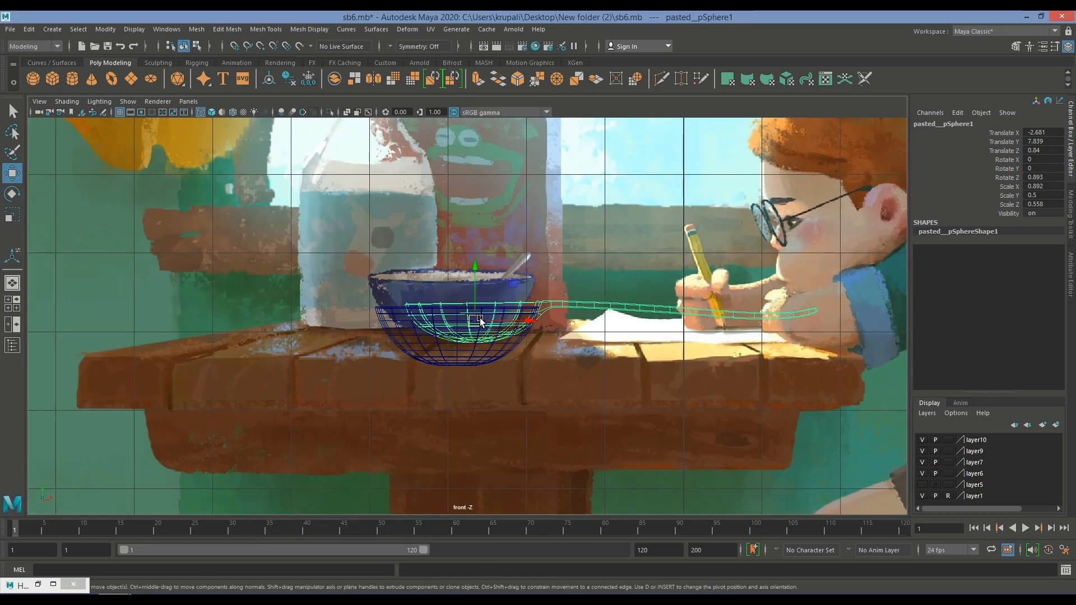
{"action": "key", "text": "r"}
{"action": "left_click_drag", "start_coordinate": [474, 324], "coordinate": [331, 283]}
{"action": "left_click", "coordinate": [106, 30]}
{"action": "left_click", "coordinate": [130, 111]}
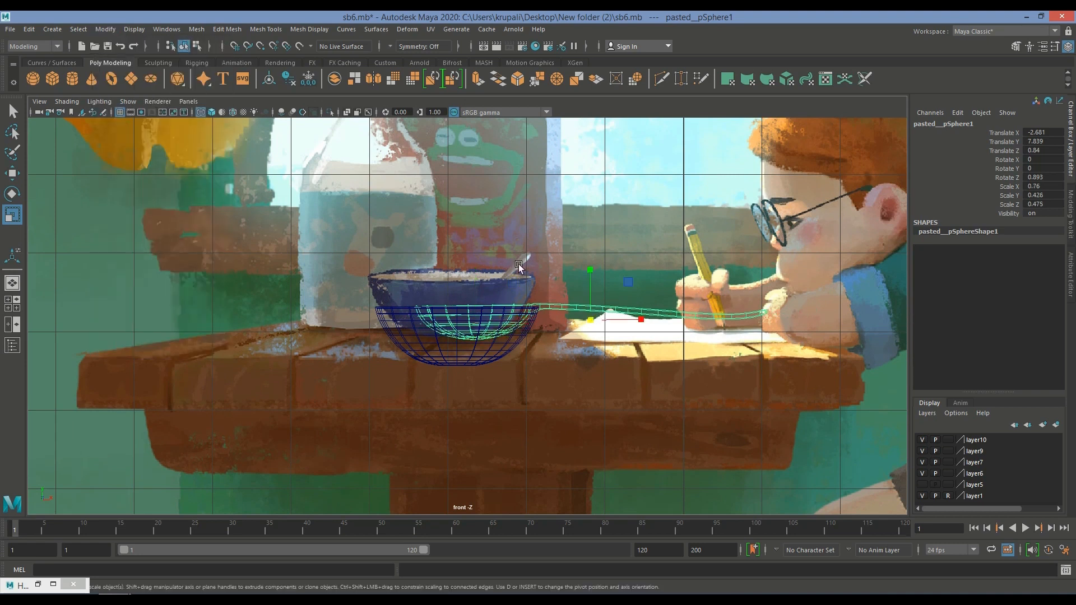
{"action": "left_click_drag", "start_coordinate": [585, 324], "coordinate": [486, 327]}
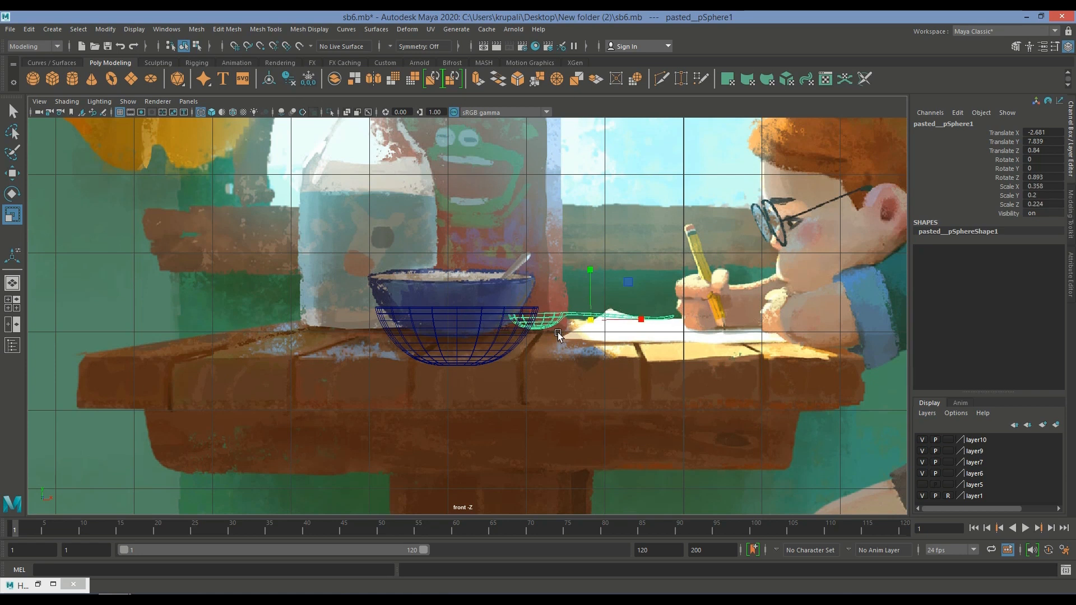
Tilt the spoon to about 40.755, 9.647, 40.63 and fit it to the bowl at X -3.888, Y 7.774 with scale 0.277, 0.155, 0.173.
{"action": "key", "text": "e"}
{"action": "left_click_drag", "start_coordinate": [634, 296], "coordinate": [615, 273]}
{"action": "left_click_drag", "start_coordinate": [589, 311], "coordinate": [494, 325]}
{"action": "key", "text": "w"}
{"action": "key", "text": "r"}
{"action": "key", "text": "w"}
Move the spoon along Z to about 1.6 in the side view so it sits inside the bowl.
{"action": "left_click", "coordinate": [12, 307]}
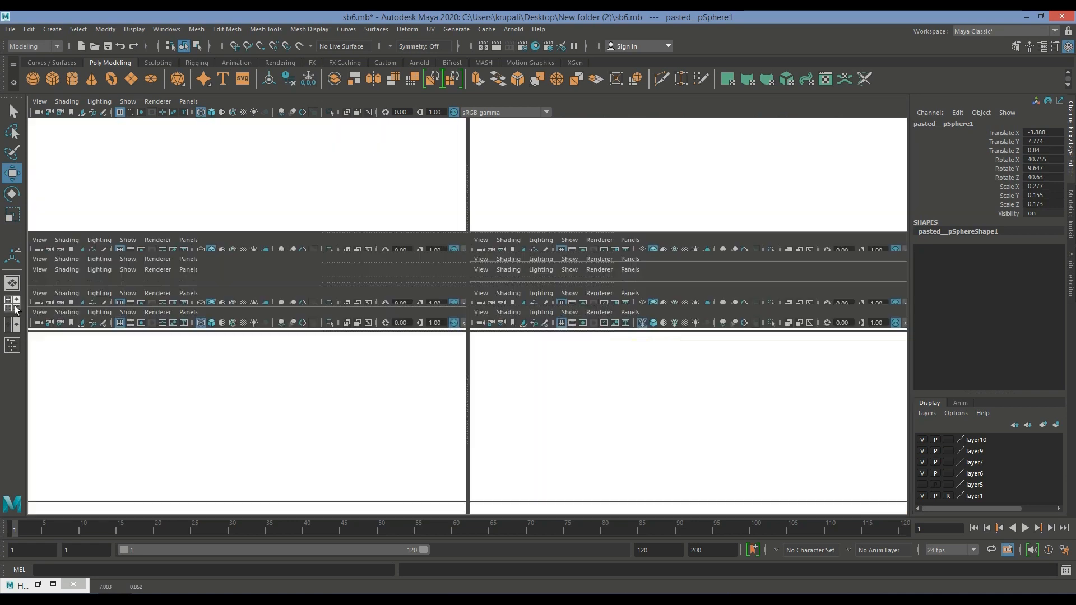
{"action": "key", "text": "space"}
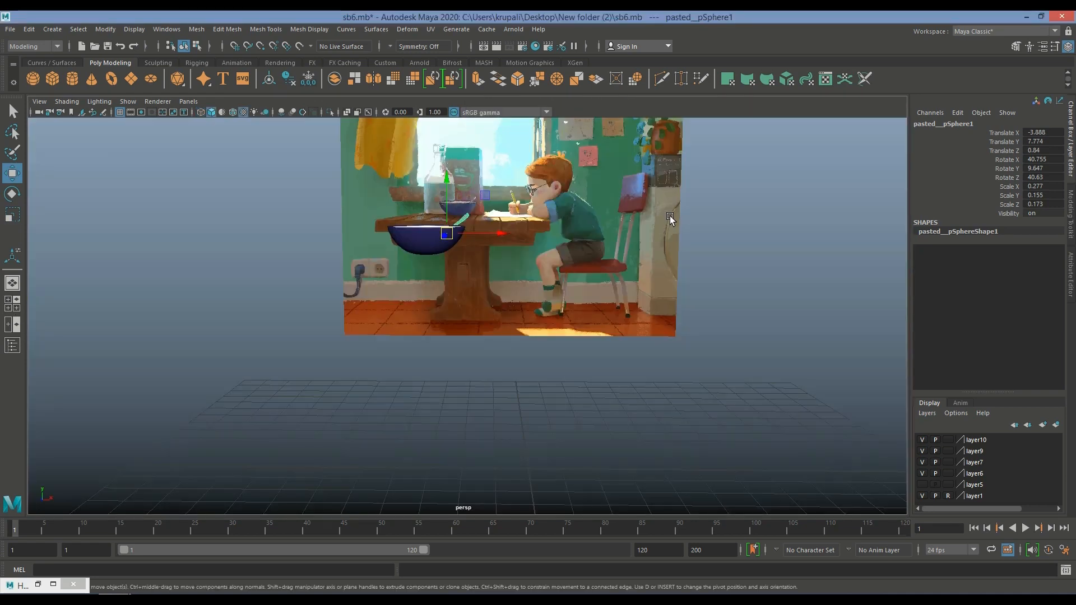
{"action": "left_click", "coordinate": [12, 303]}
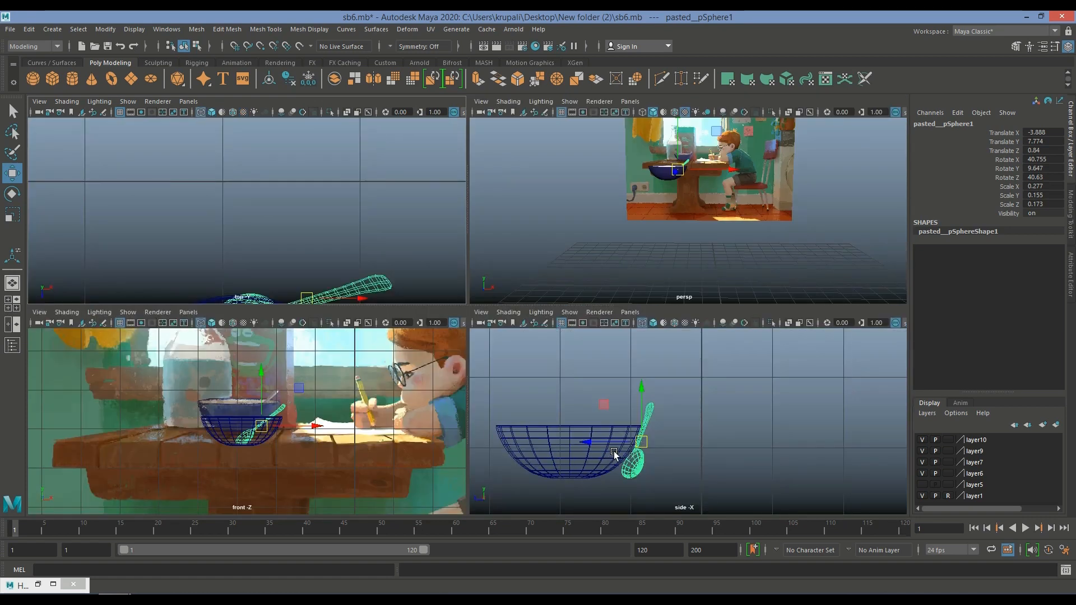
{"action": "left_click_drag", "start_coordinate": [585, 441], "coordinate": [528, 439]}
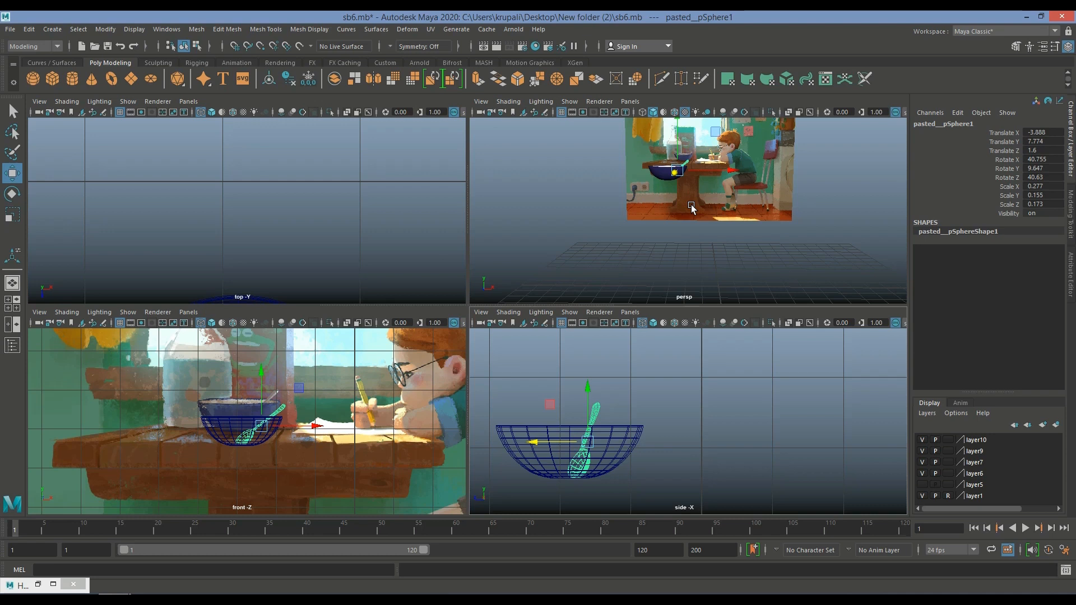
Move the spoon to about X -3.675, Y 7.803 so its handle leans over the bowl's rim, and deselect it.
{"action": "key", "text": "space"}
{"action": "left_click", "coordinate": [574, 417]}
{"action": "scroll", "coordinate": [577, 403], "scroll_direction": "up", "scroll_amount": 4}
{"action": "left_click_drag", "start_coordinate": [592, 414], "coordinate": [615, 439], "text": "alt"}
{"action": "left_click", "coordinate": [464, 280]}
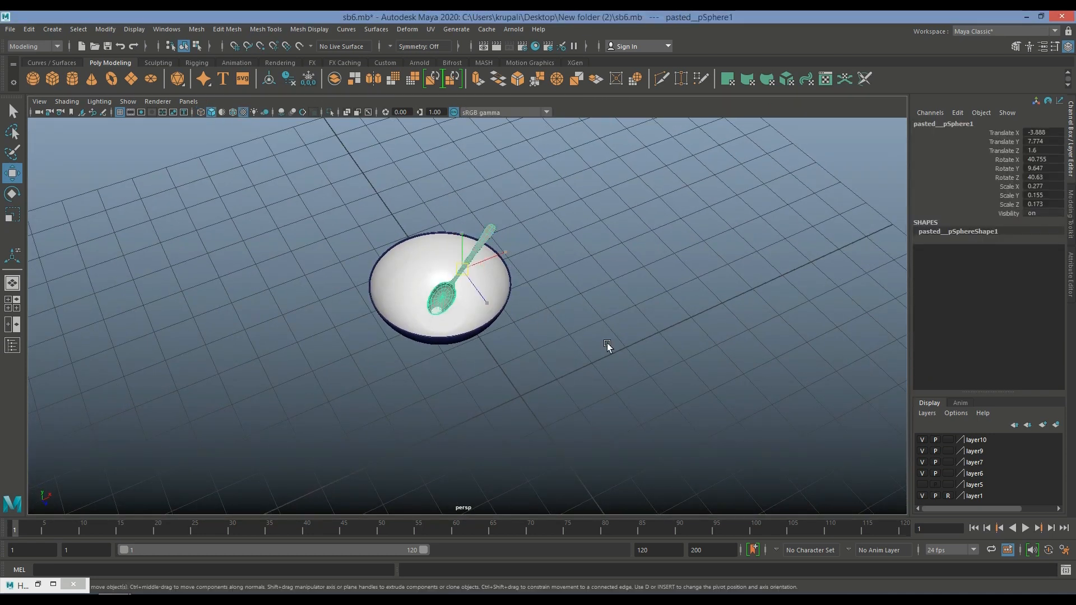
{"action": "scroll", "coordinate": [633, 380], "scroll_direction": "up", "scroll_amount": 5}
{"action": "left_click_drag", "start_coordinate": [608, 394], "coordinate": [525, 277], "text": "alt"}
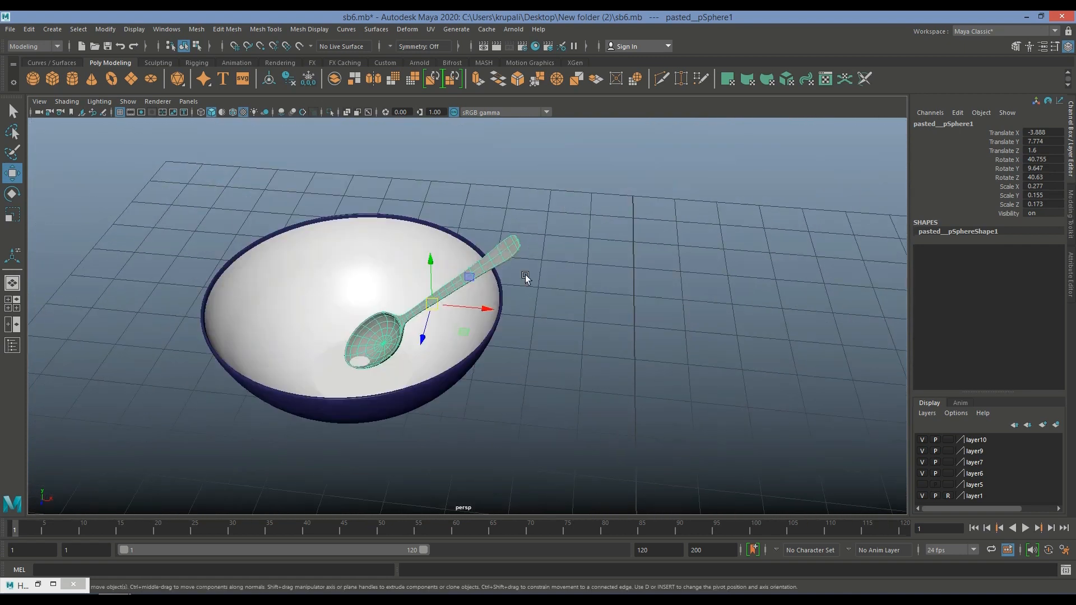
{"action": "left_click_drag", "start_coordinate": [486, 308], "coordinate": [496, 309]}
{"action": "left_click_drag", "start_coordinate": [441, 265], "coordinate": [445, 257]}
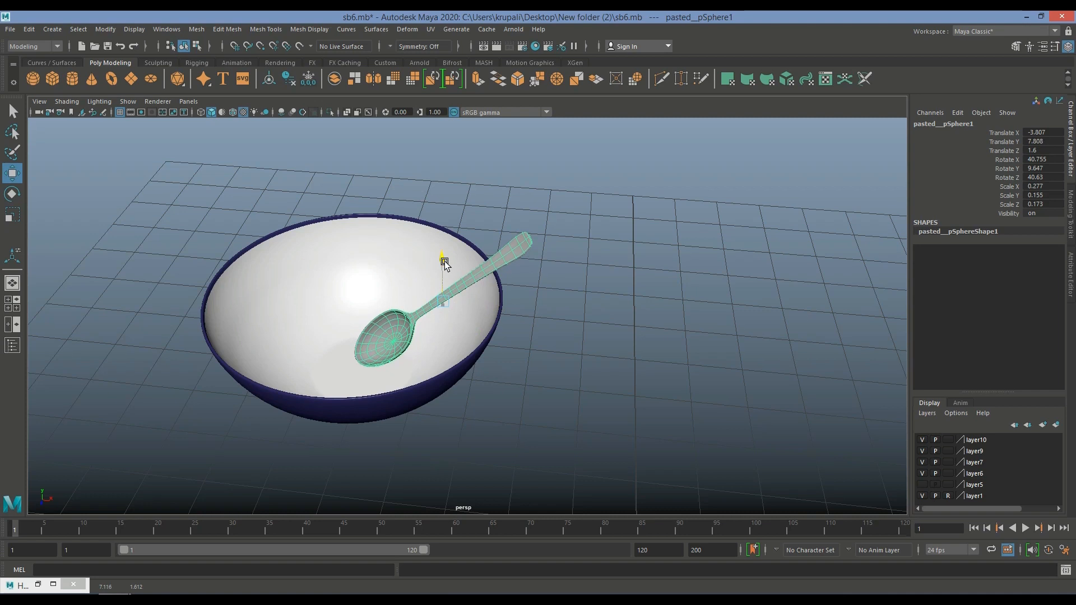
{"action": "left_click_drag", "start_coordinate": [636, 355], "coordinate": [493, 300], "text": "alt"}
{"action": "left_click", "coordinate": [546, 337]}
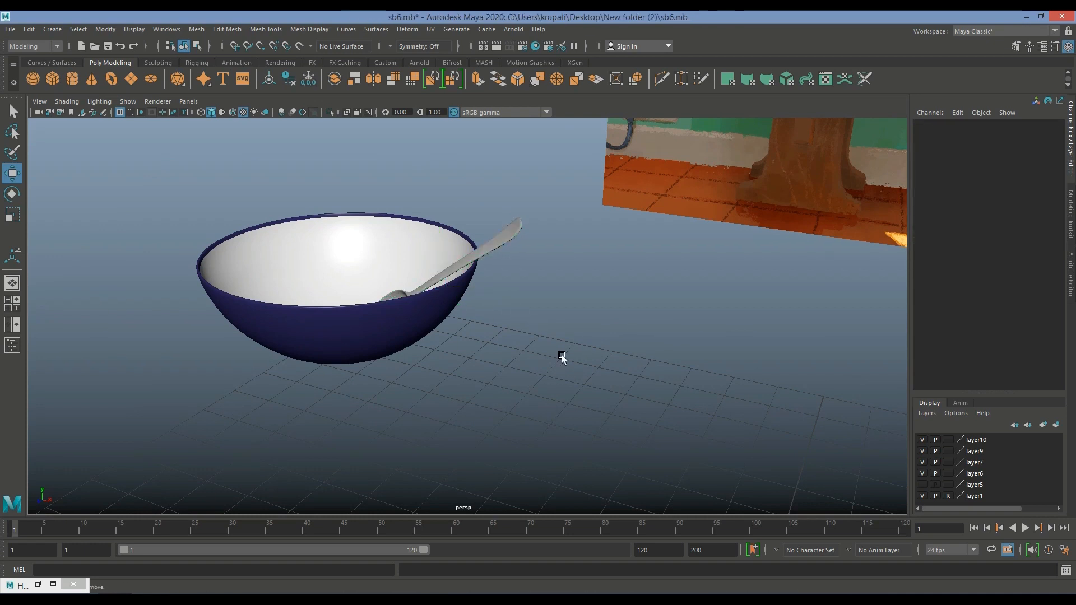
Enlarge the spoon slightly in the front view to a scale of about 0.29, 0.162, 0.181.
{"action": "scroll", "coordinate": [541, 359], "scroll_direction": "up", "scroll_amount": 5}
{"action": "left_click_drag", "start_coordinate": [541, 360], "coordinate": [511, 415], "text": "alt"}
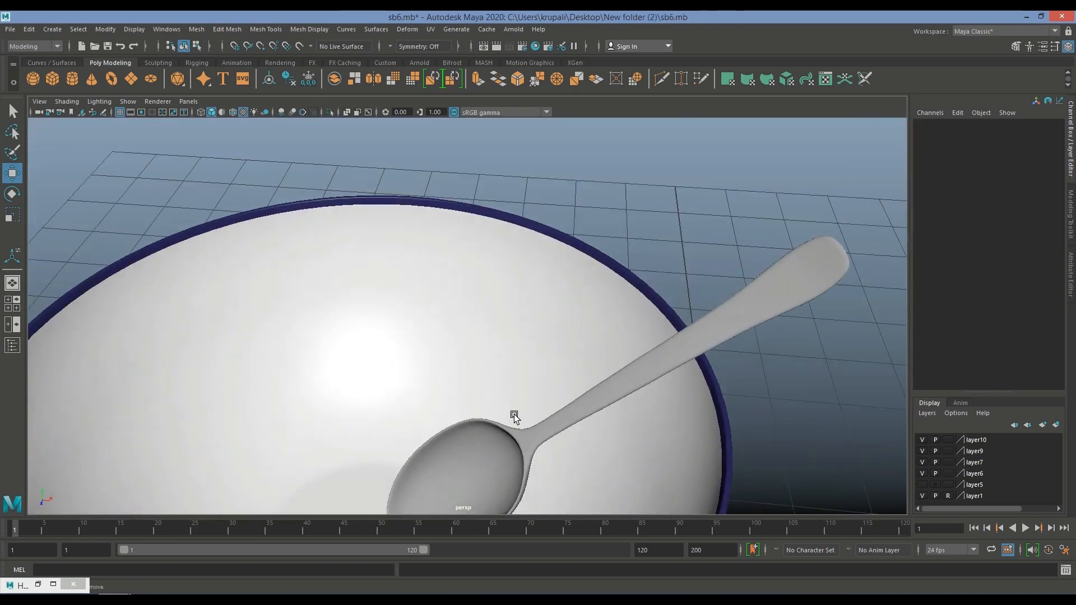
{"action": "left_click", "coordinate": [426, 459]}
{"action": "key", "text": "space"}
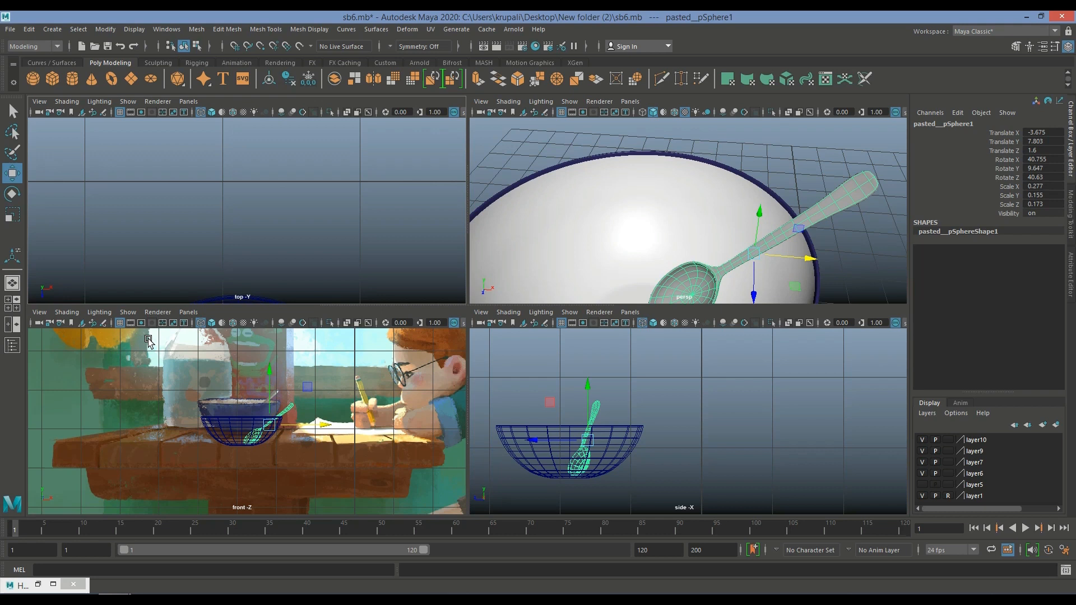
{"action": "key", "text": "space"}
{"action": "scroll", "coordinate": [522, 376], "scroll_direction": "up", "scroll_amount": 3}
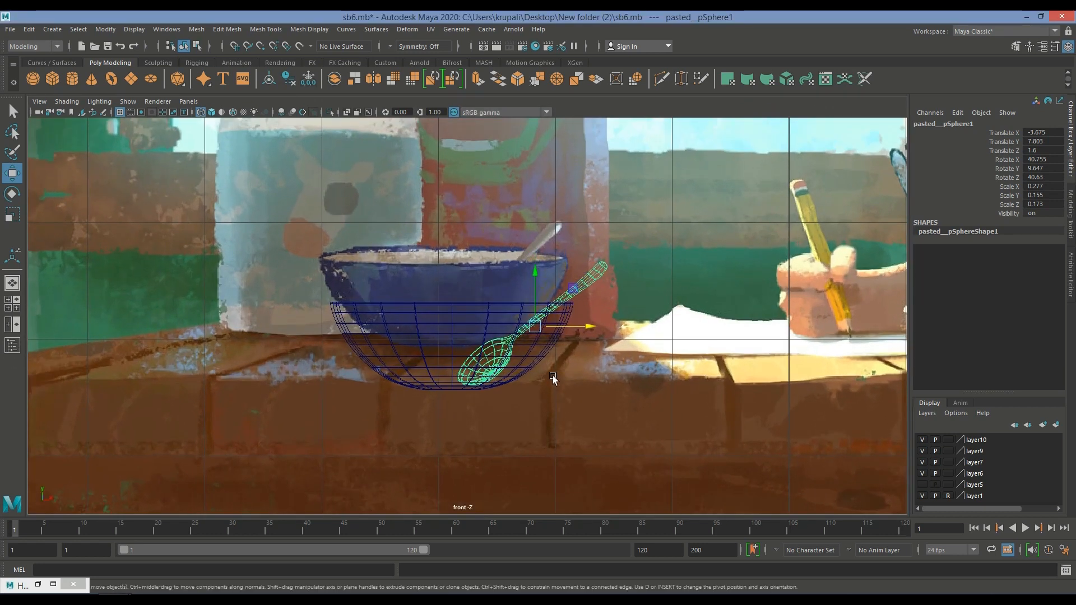
{"action": "key", "text": "r"}
{"action": "left_click_drag", "start_coordinate": [536, 327], "coordinate": [540, 328]}
{"action": "key", "text": "w"}
{"action": "right_click", "coordinate": [532, 325]}
{"action": "right_click", "coordinate": [540, 318]}
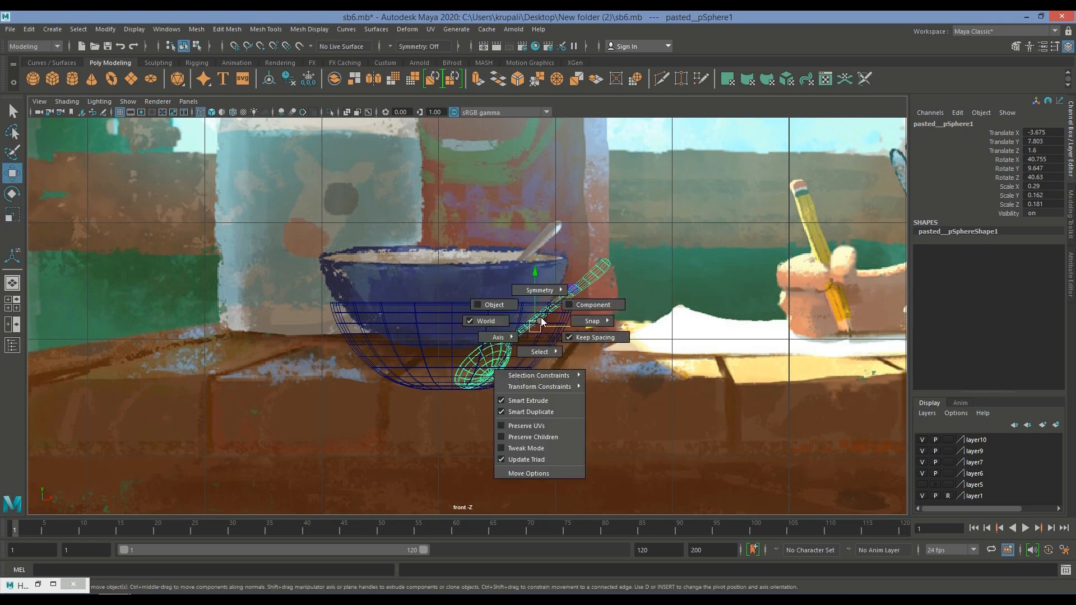
{"action": "right_click", "coordinate": [539, 324]}
{"action": "left_click", "coordinate": [570, 293]}
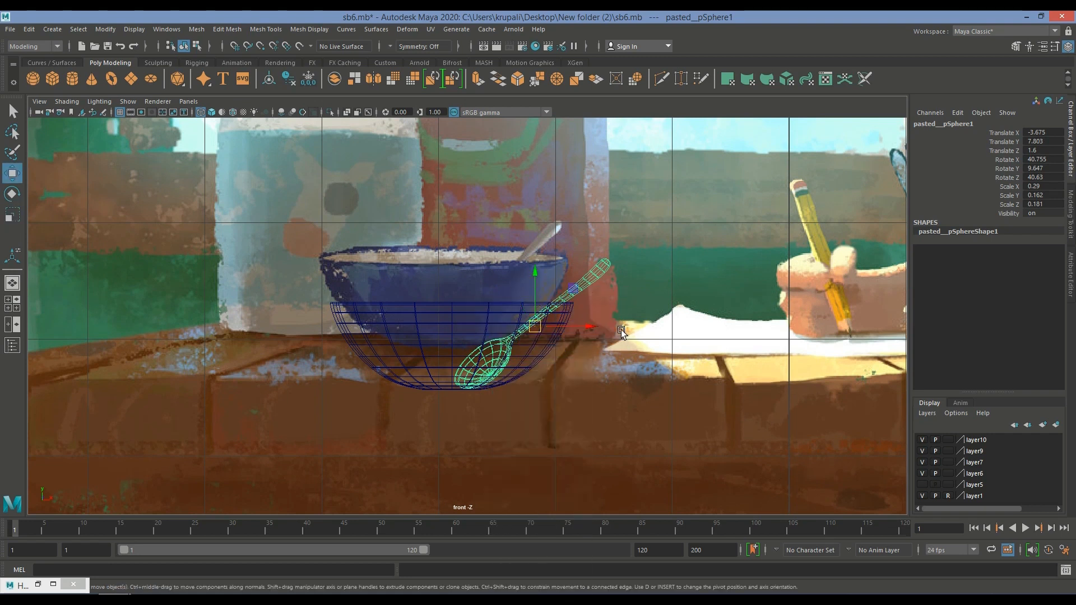
{"action": "left_click", "coordinate": [13, 282]}
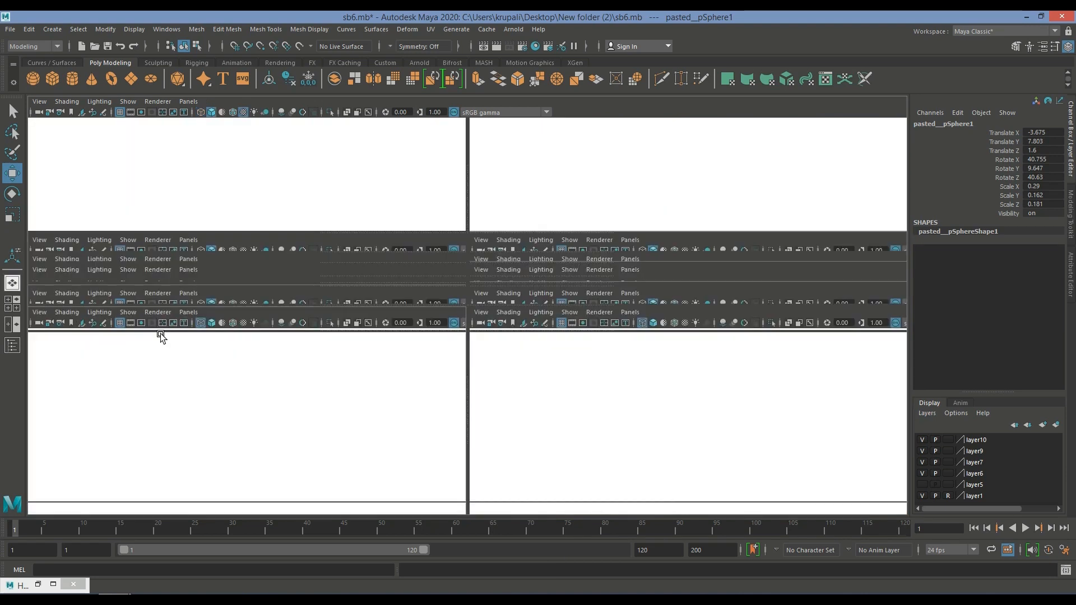
{"action": "scroll", "coordinate": [599, 401], "scroll_direction": "down", "scroll_amount": 4}
{"action": "right_click", "coordinate": [548, 363]}
{"action": "left_click", "coordinate": [546, 367]}
{"action": "left_click_drag", "start_coordinate": [548, 368], "coordinate": [491, 368]}
{"action": "left_click", "coordinate": [12, 303]}
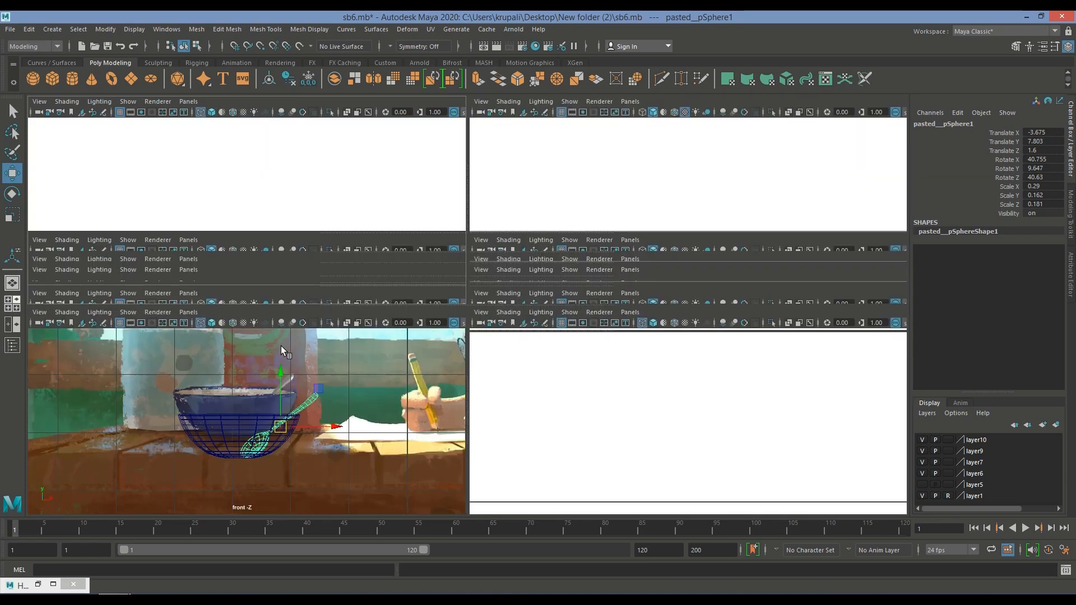
{"action": "left_click", "coordinate": [587, 382]}
{"action": "left_click", "coordinate": [587, 380]}
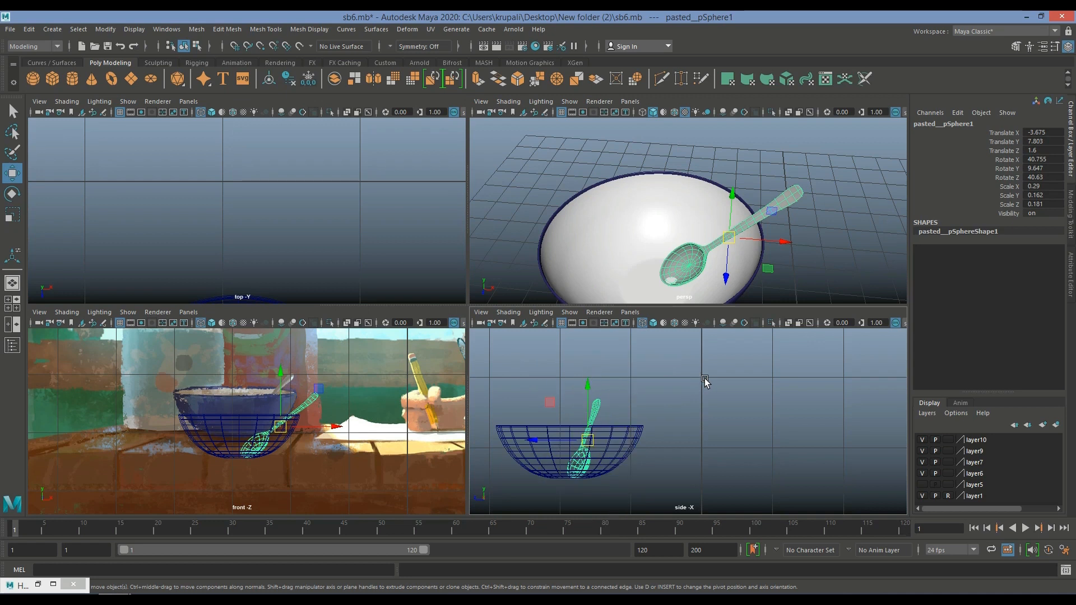
Undo the spoon's latest scaling and selection, and maximize the perspective view.
{"action": "key", "text": "ctrl+z"}
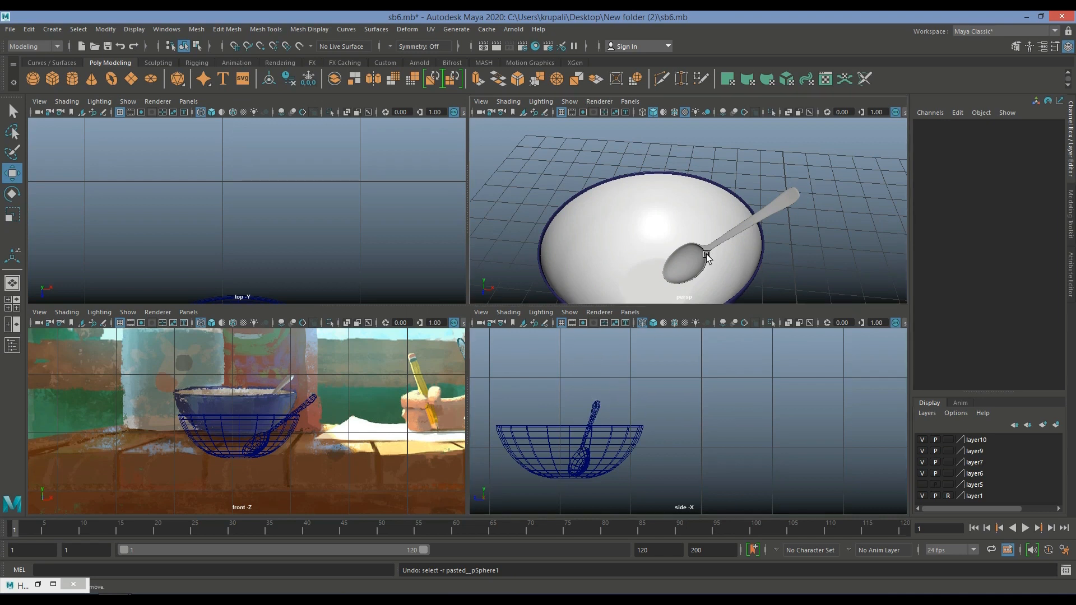
{"action": "key", "text": "space"}
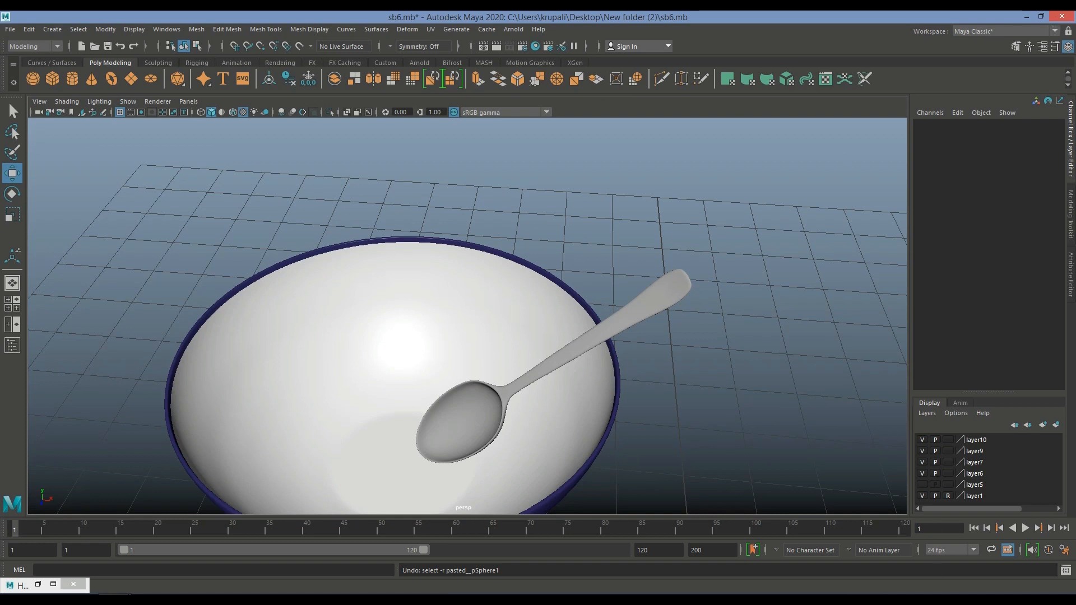
{"action": "right_click", "coordinate": [898, 603]}
{"action": "left_click", "coordinate": [920, 578]}
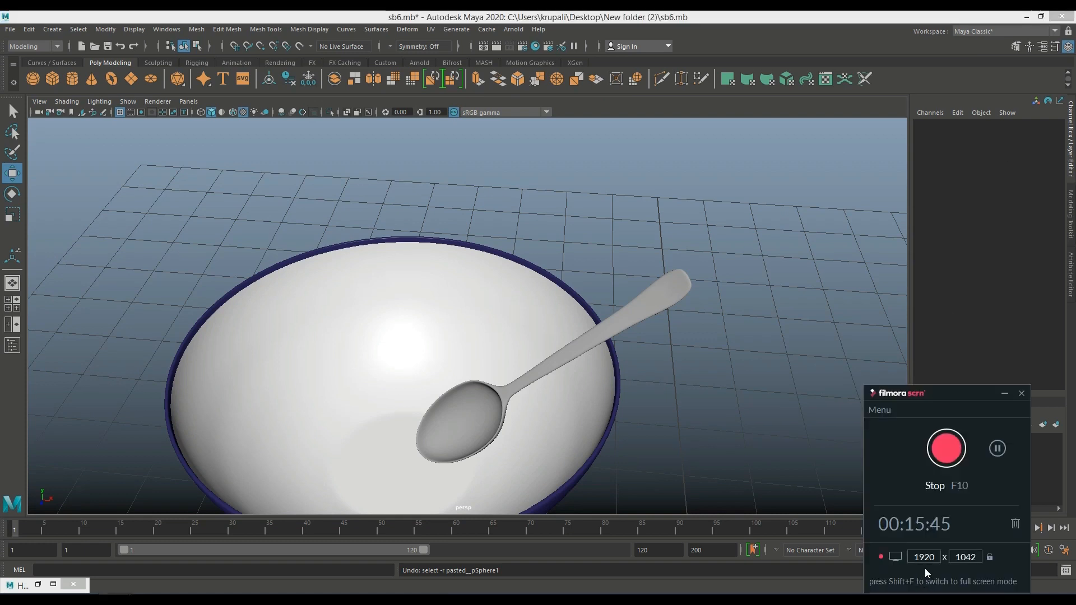
{"action": "left_click", "coordinate": [946, 448]}
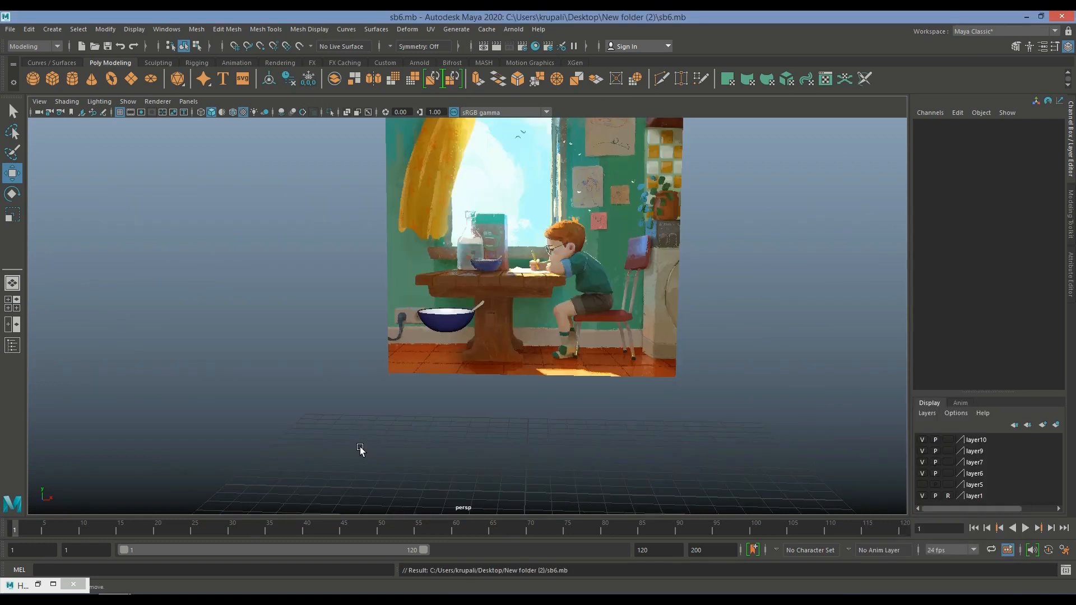
Assign the existing spoon material to the spoon in the bowl and deselect it.
{"action": "left_click", "coordinate": [483, 304]}
{"action": "scroll", "coordinate": [533, 389], "scroll_direction": "up", "scroll_amount": 5}
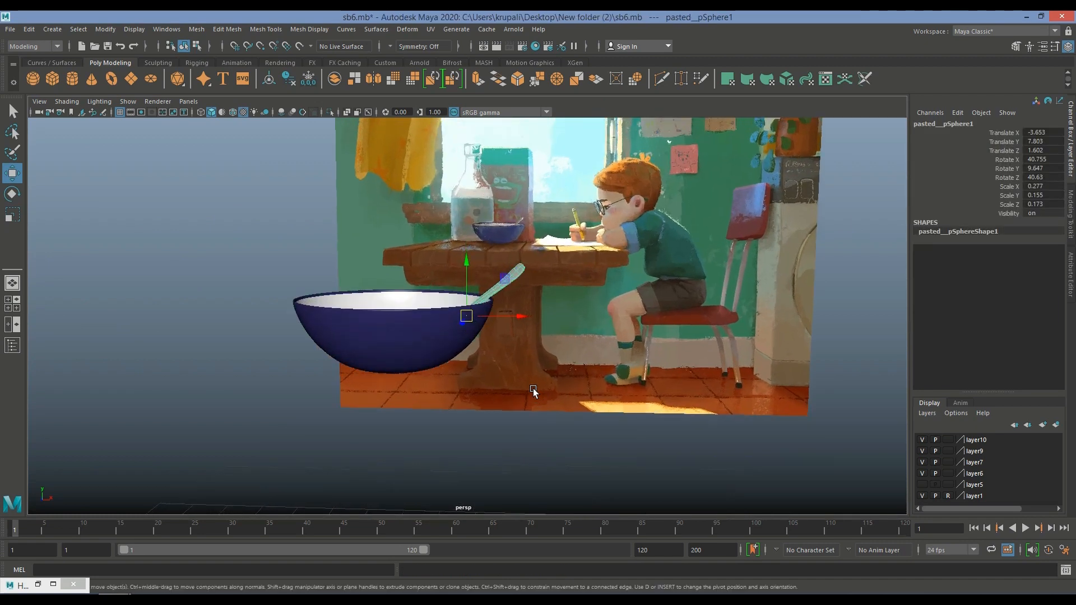
{"action": "scroll", "coordinate": [510, 317], "scroll_direction": "down", "scroll_amount": 2}
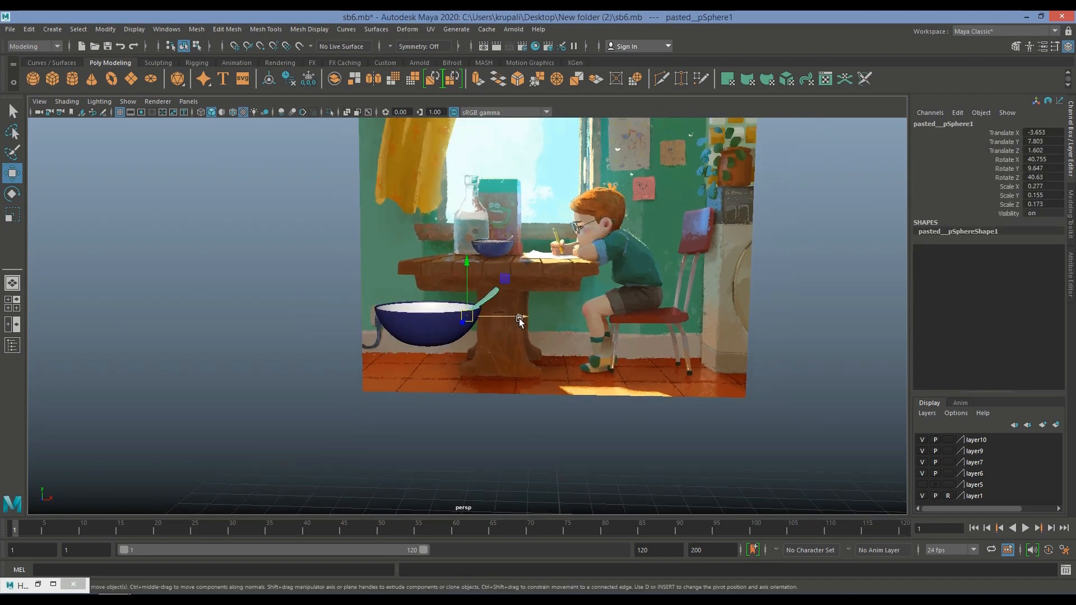
{"action": "left_click_drag", "start_coordinate": [539, 310], "coordinate": [521, 203], "text": "alt"}
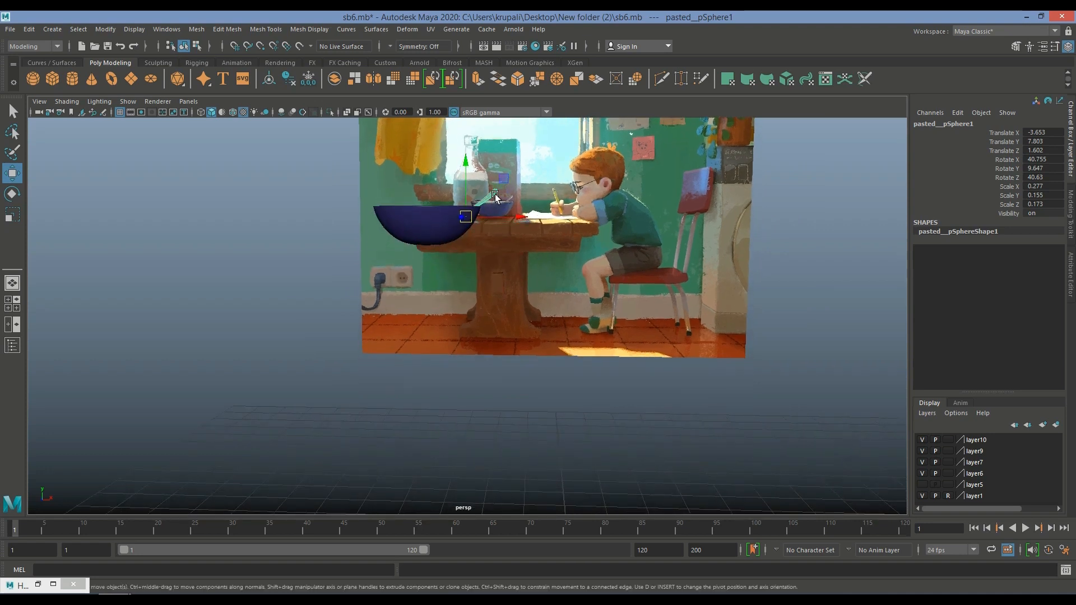
{"action": "right_click", "coordinate": [489, 193]}
{"action": "mouse_move", "coordinate": [516, 489]}
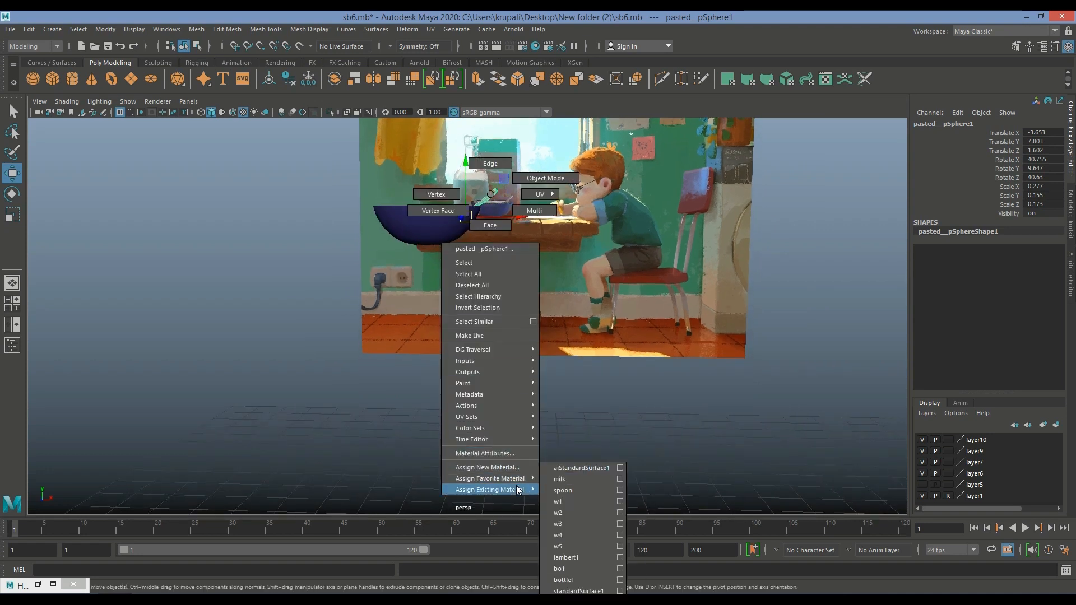
{"action": "left_click", "coordinate": [560, 489]}
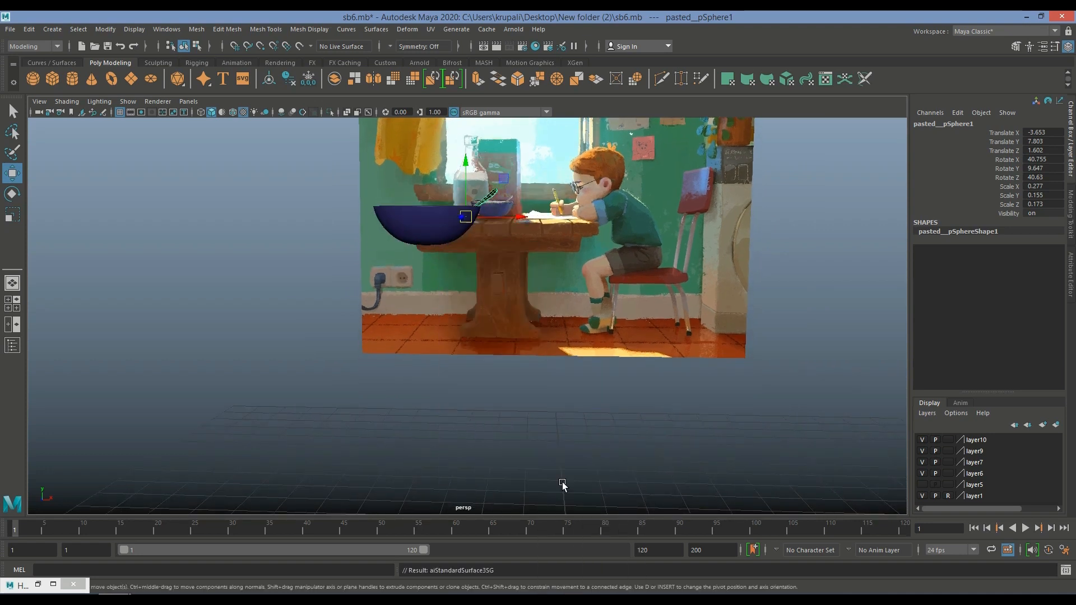
{"action": "left_click", "coordinate": [599, 470]}
Turn on the visibility of layer5 and view the bowl and spoon on the wooden table.
{"action": "scroll", "coordinate": [597, 470], "scroll_direction": "up", "scroll_amount": 3}
{"action": "left_click_drag", "start_coordinate": [596, 470], "coordinate": [747, 471], "text": "alt"}
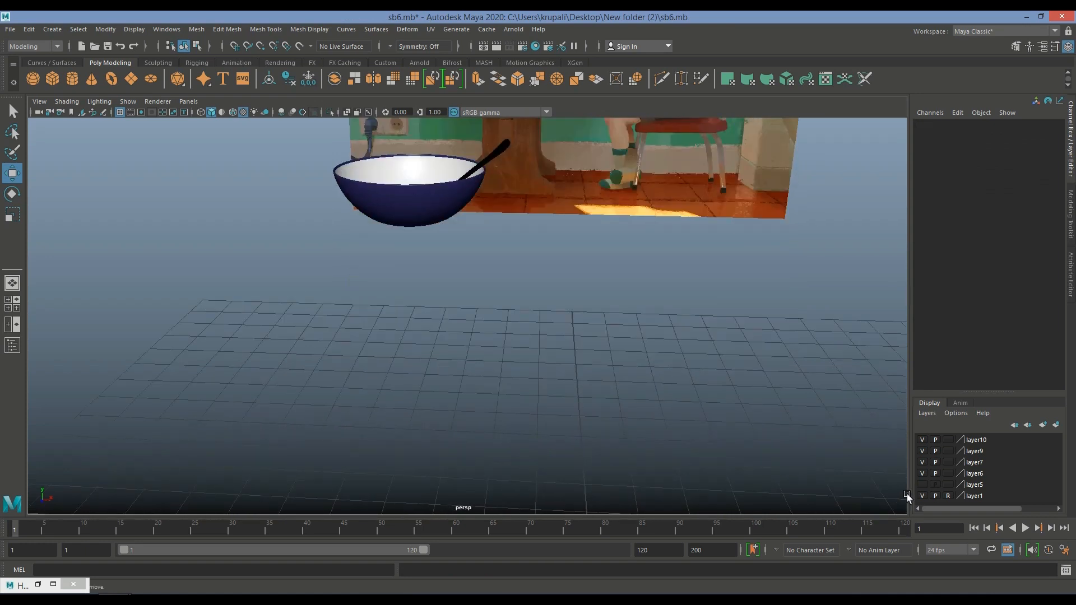
{"action": "left_click", "coordinate": [921, 484]}
{"action": "scroll", "coordinate": [768, 425], "scroll_direction": "down", "scroll_amount": 5}
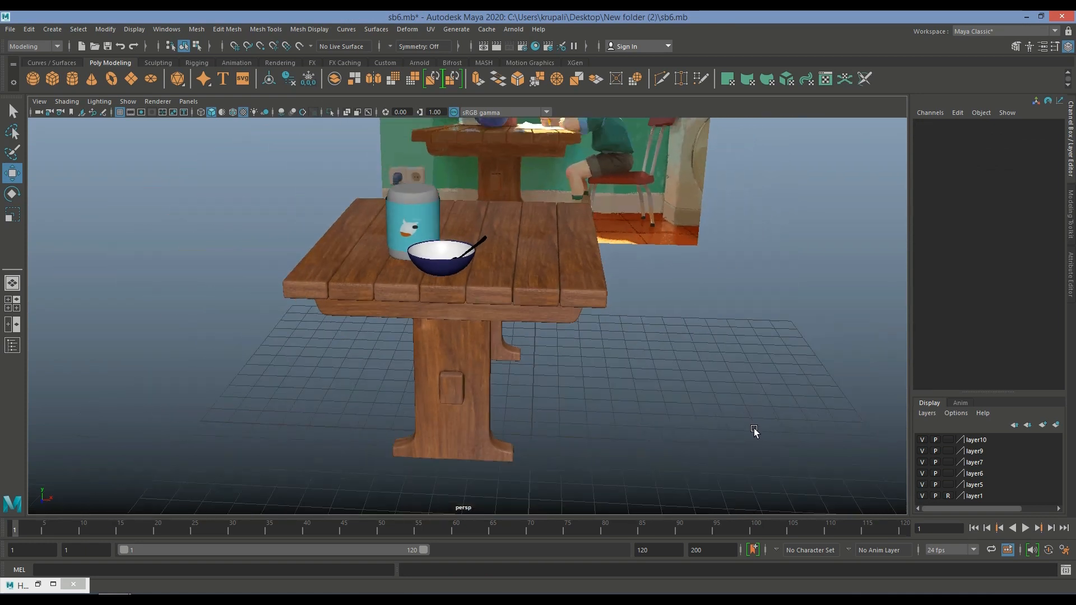
{"action": "left_click_drag", "start_coordinate": [739, 412], "coordinate": [743, 411], "text": "alt"}
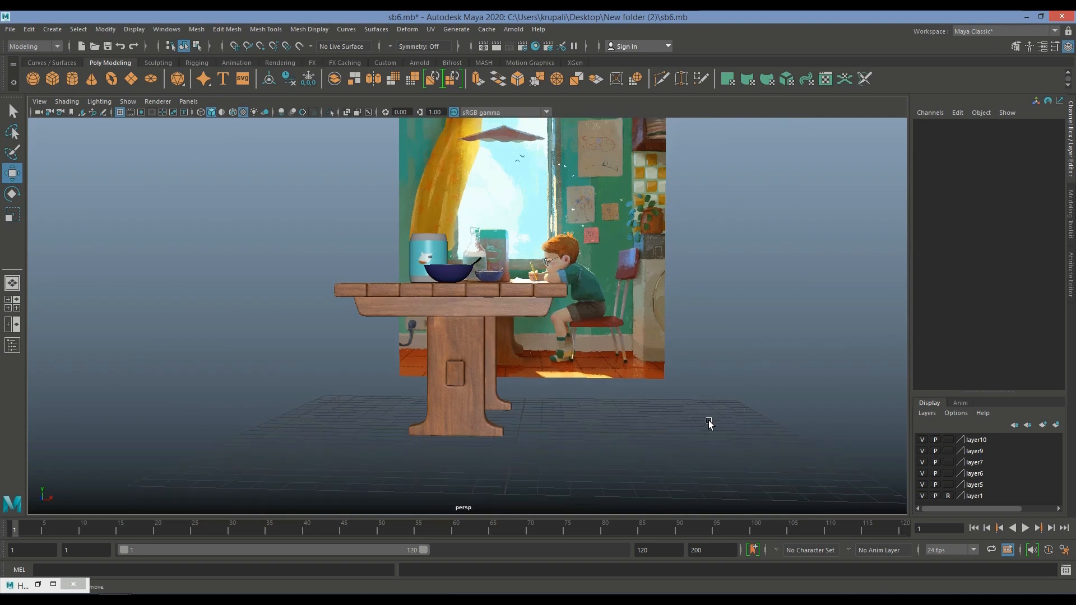
{"action": "scroll", "coordinate": [697, 421], "scroll_direction": "up", "scroll_amount": 3}
{"action": "scroll", "coordinate": [697, 421], "scroll_direction": "up", "scroll_amount": 2}
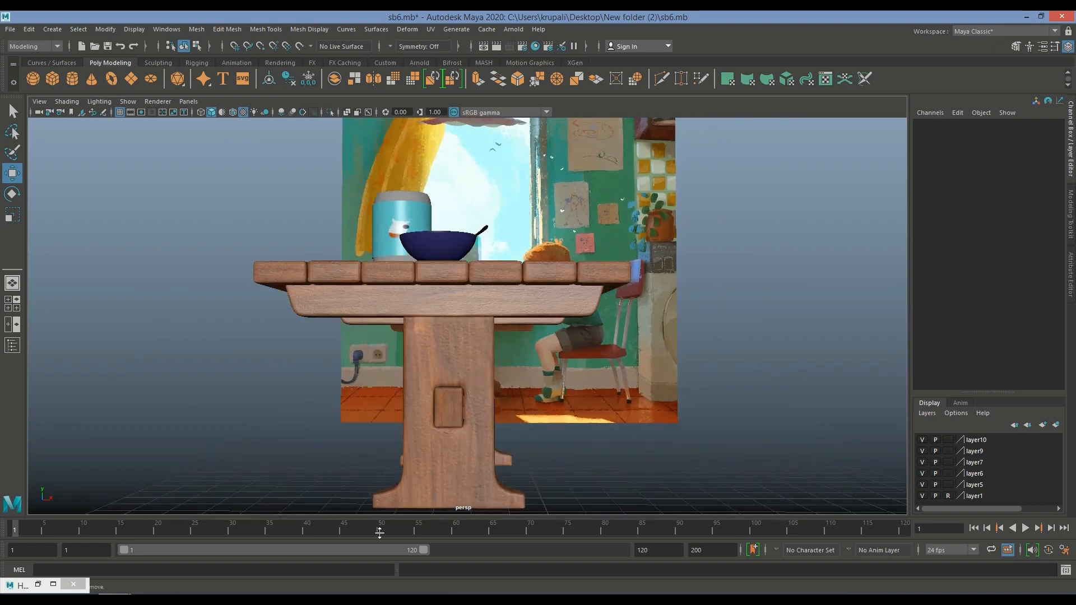
Reassign the existing spoon material (aiStandardSurface3SG) to the spoon in the bowl and deselect it.
{"action": "left_click", "coordinate": [38, 585]}
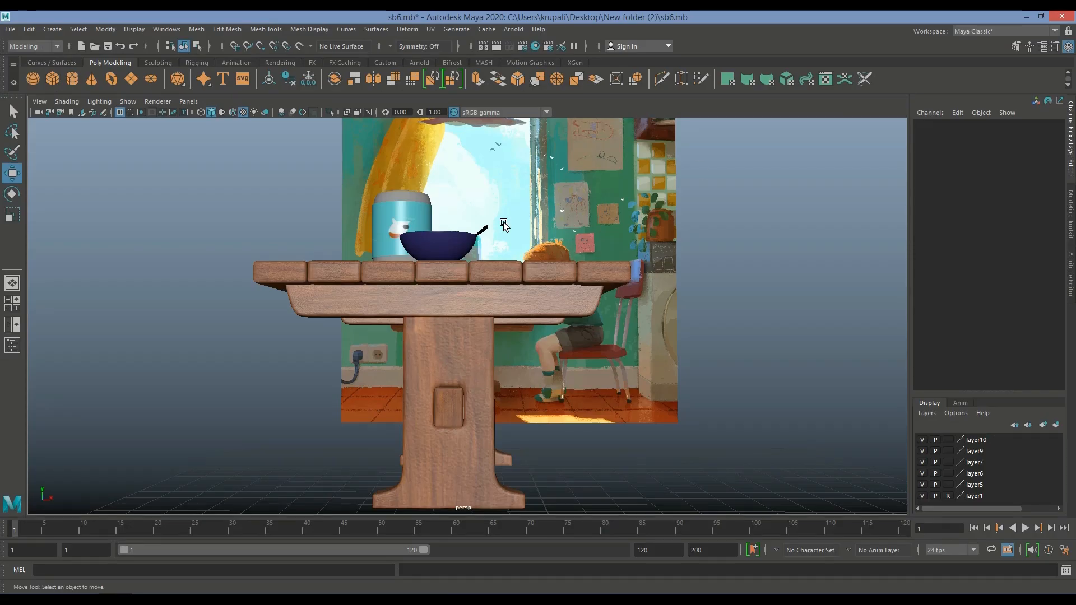
{"action": "right_click", "coordinate": [485, 229]}
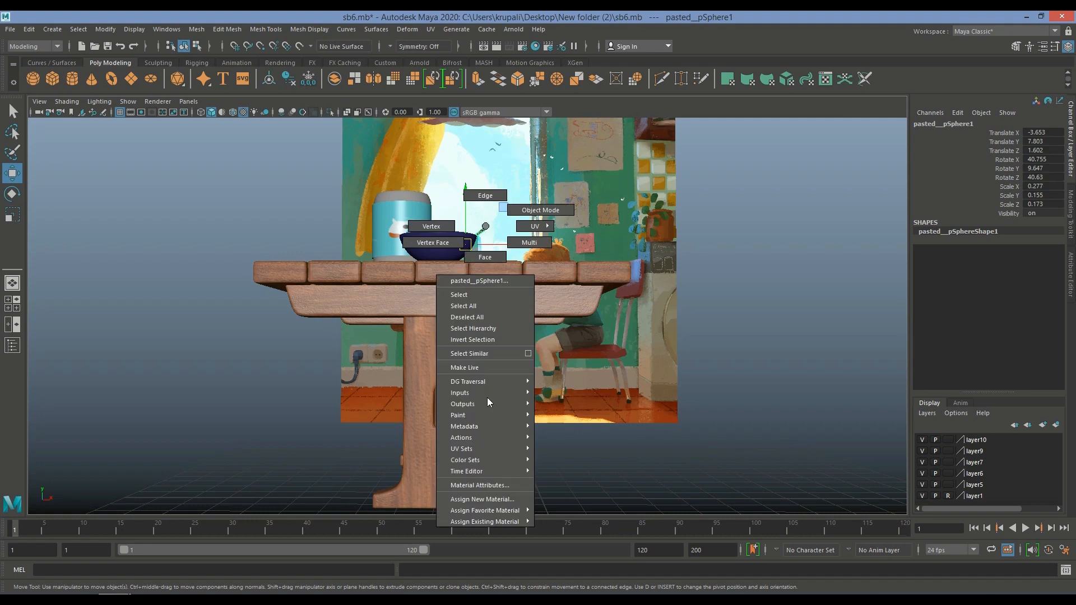
{"action": "mouse_move", "coordinate": [512, 510]}
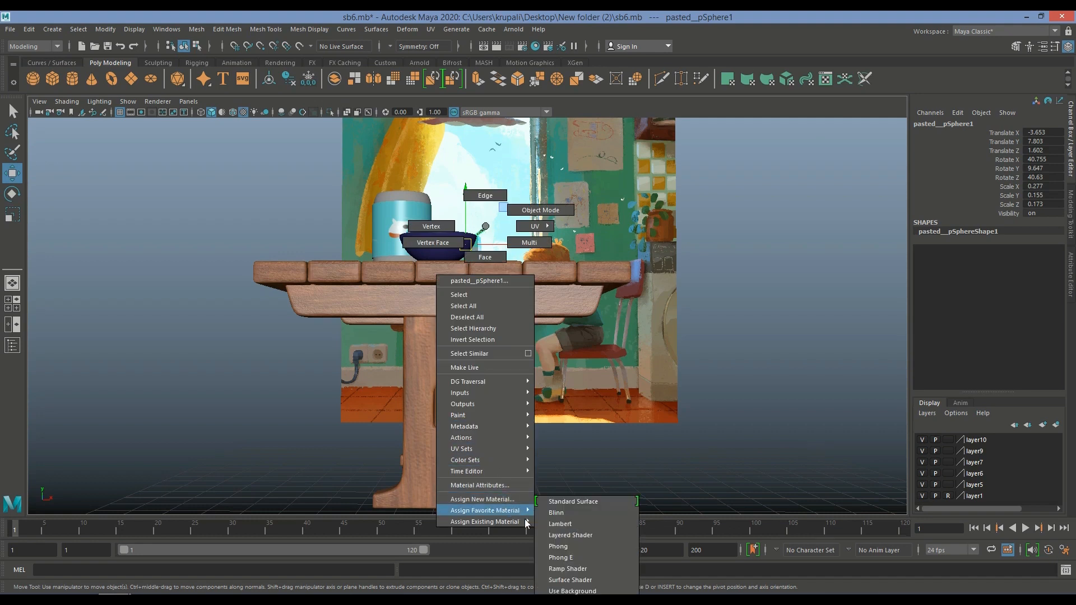
{"action": "left_click", "coordinate": [566, 479]}
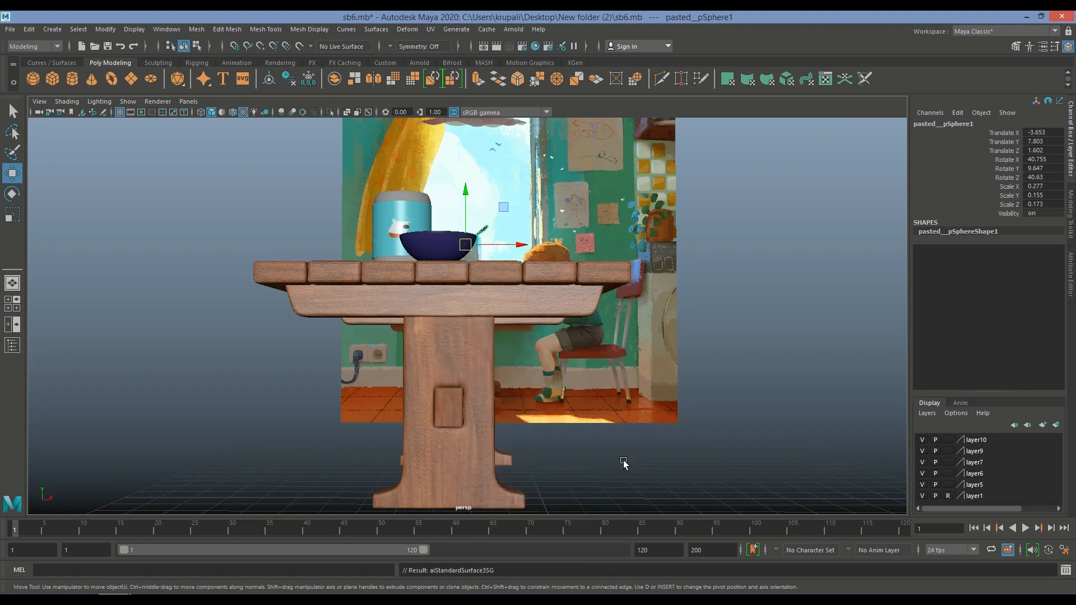
{"action": "left_click", "coordinate": [623, 460]}
{"action": "left_click_drag", "start_coordinate": [614, 448], "coordinate": [602, 464], "text": "alt"}
{"action": "scroll", "coordinate": [610, 458], "scroll_direction": "down", "scroll_amount": 2}
{"action": "scroll", "coordinate": [603, 462], "scroll_direction": "up", "scroll_amount": 3}
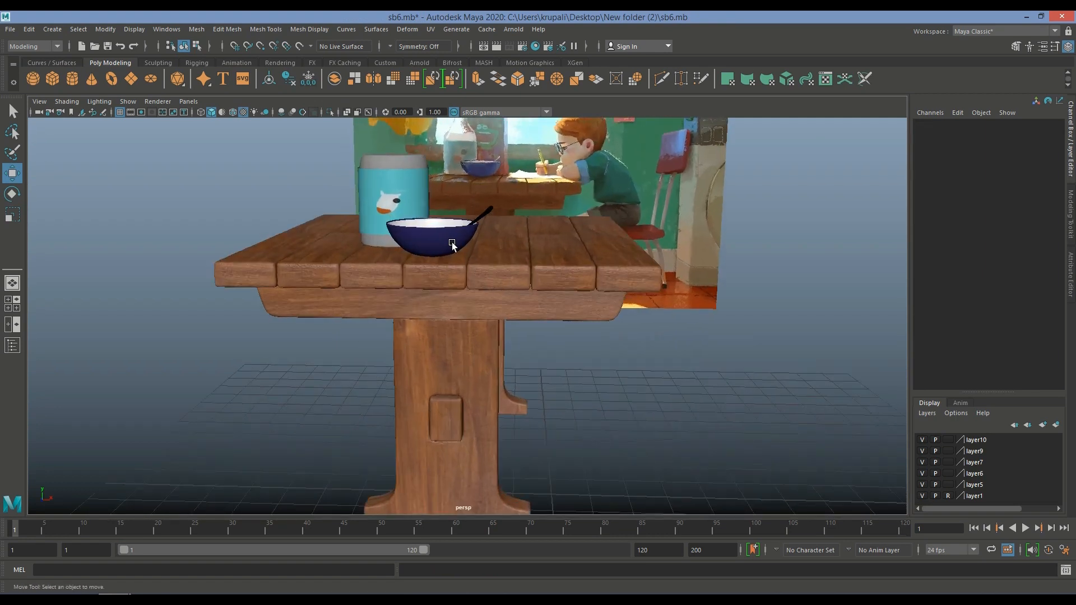
Look at the bowl's material setup in the Hypershade, close the window and deselect the bowl.
{"action": "left_click", "coordinate": [451, 243]}
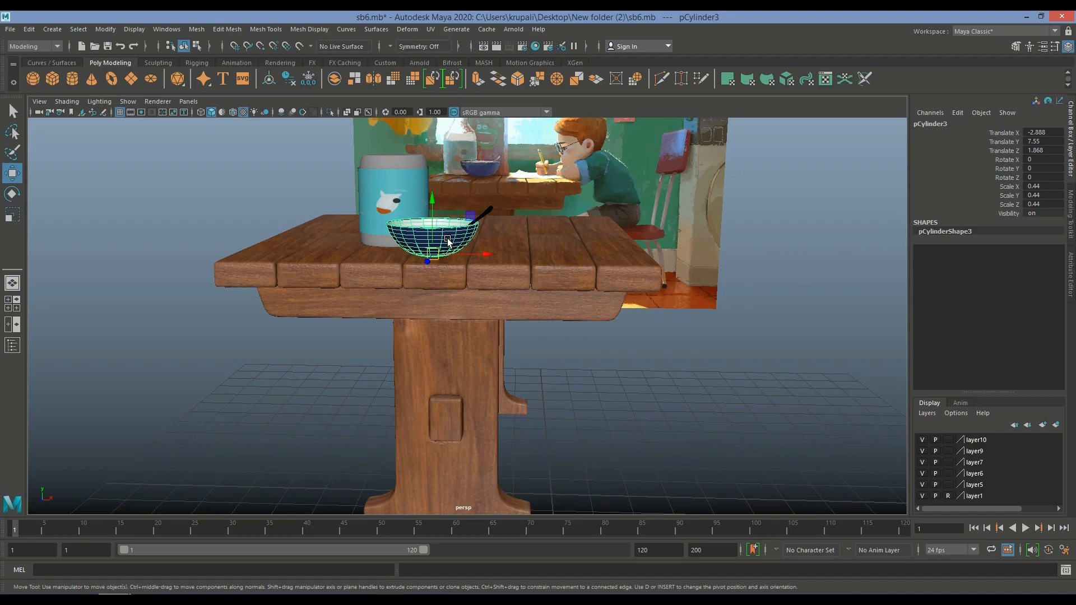
{"action": "left_click", "coordinate": [535, 46]}
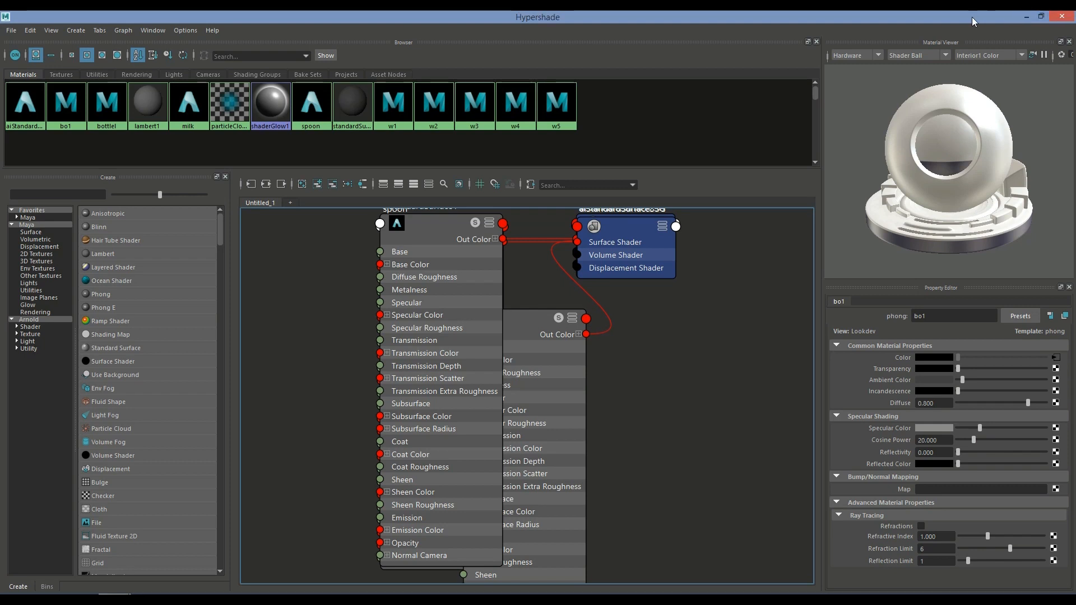
{"action": "left_click", "coordinate": [1045, 14]}
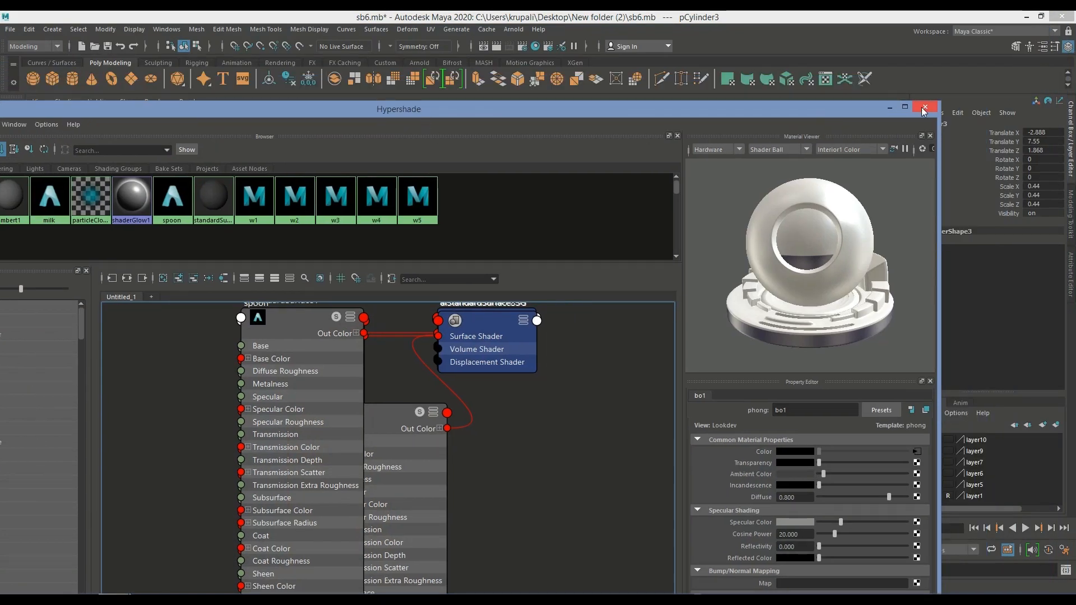
{"action": "left_click_drag", "start_coordinate": [781, 109], "coordinate": [728, 299]}
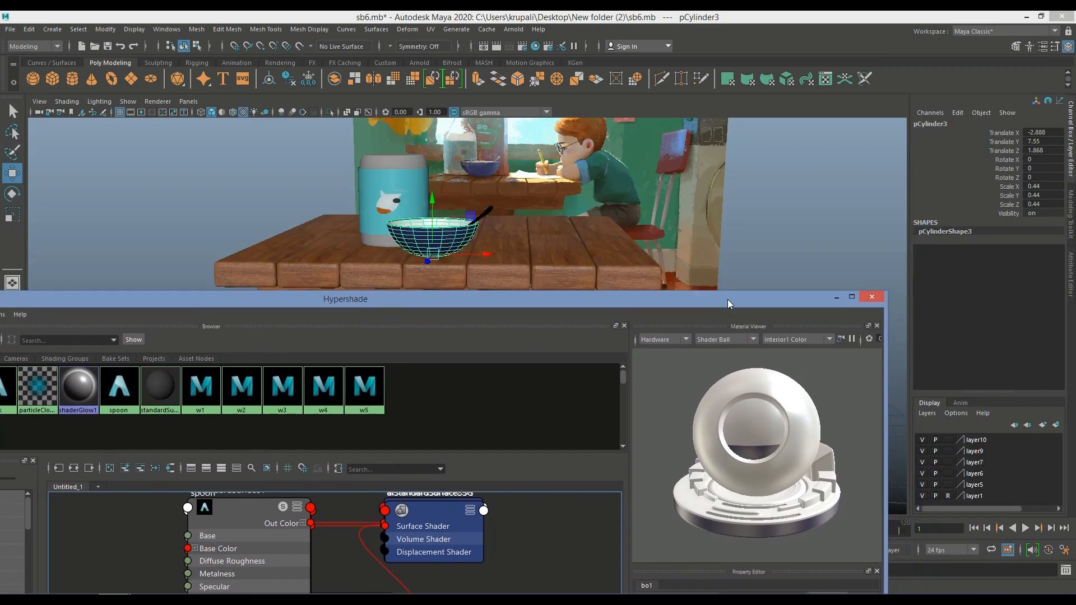
{"action": "left_click", "coordinate": [872, 294]}
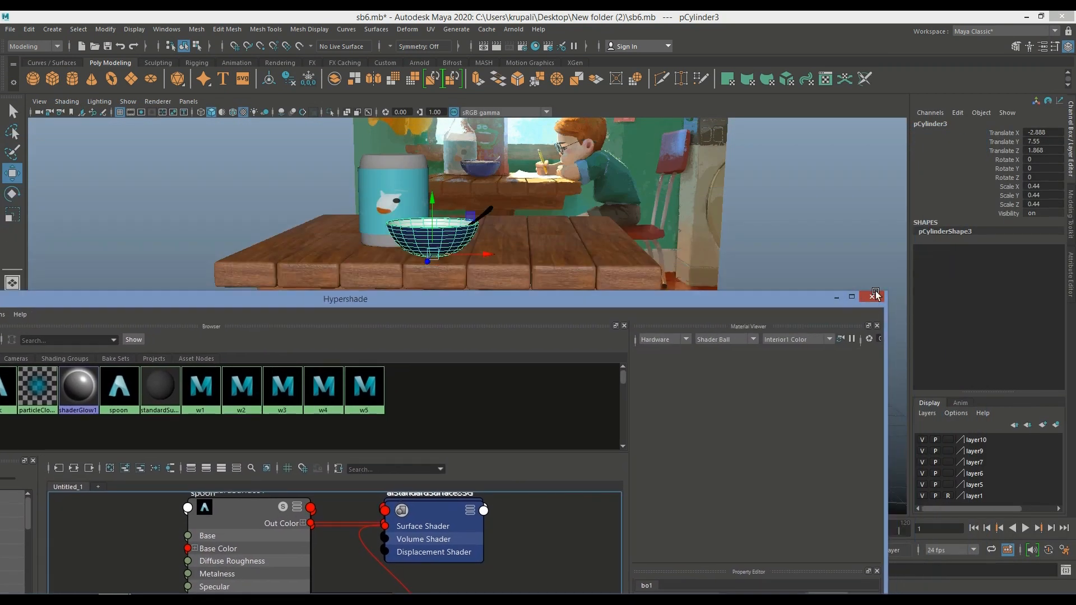
{"action": "right_click_drag", "start_coordinate": [468, 232], "coordinate": [521, 218]}
{"action": "left_click", "coordinate": [729, 293]}
Examine the whole table setup from further back, selecting the objects together to check their wireframes and deselecting them.
{"action": "scroll", "coordinate": [739, 317], "scroll_direction": "down", "scroll_amount": 2}
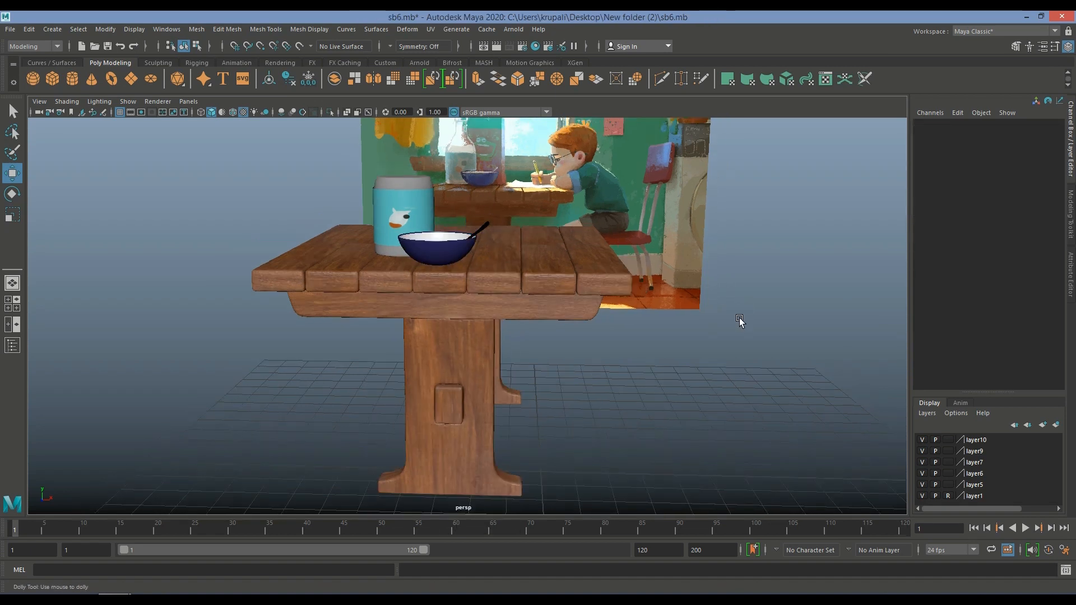
{"action": "scroll", "coordinate": [739, 318], "scroll_direction": "down", "scroll_amount": 1}
{"action": "scroll", "coordinate": [729, 322], "scroll_direction": "down", "scroll_amount": 3}
{"action": "left_click_drag", "start_coordinate": [694, 381], "coordinate": [589, 317], "text": "alt"}
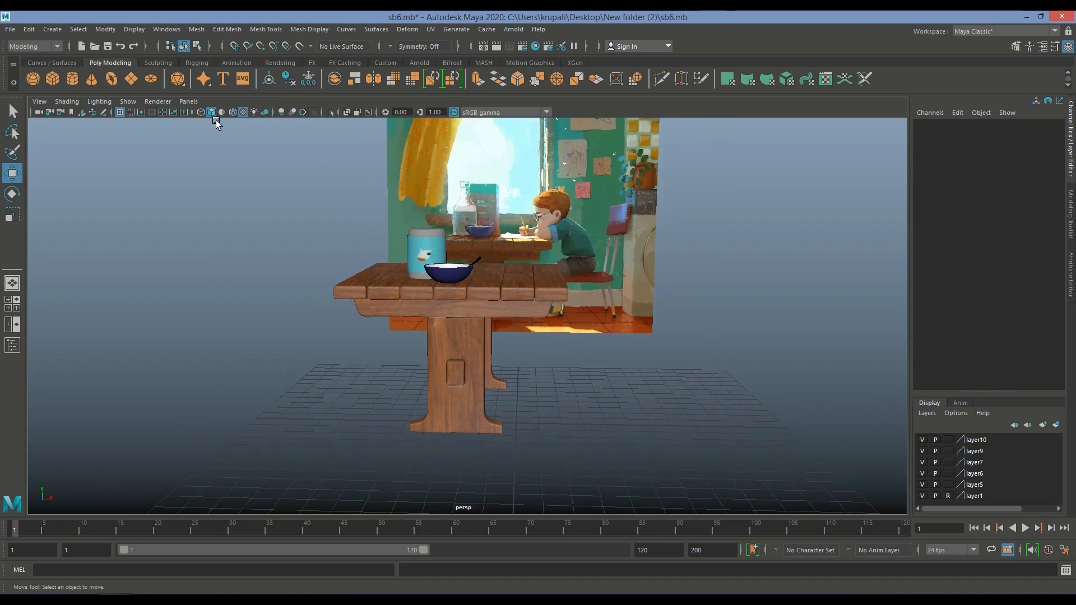
{"action": "left_click", "coordinate": [203, 112]}
{"action": "key", "text": "5"}
{"action": "left_click_drag", "start_coordinate": [322, 169], "coordinate": [540, 412]}
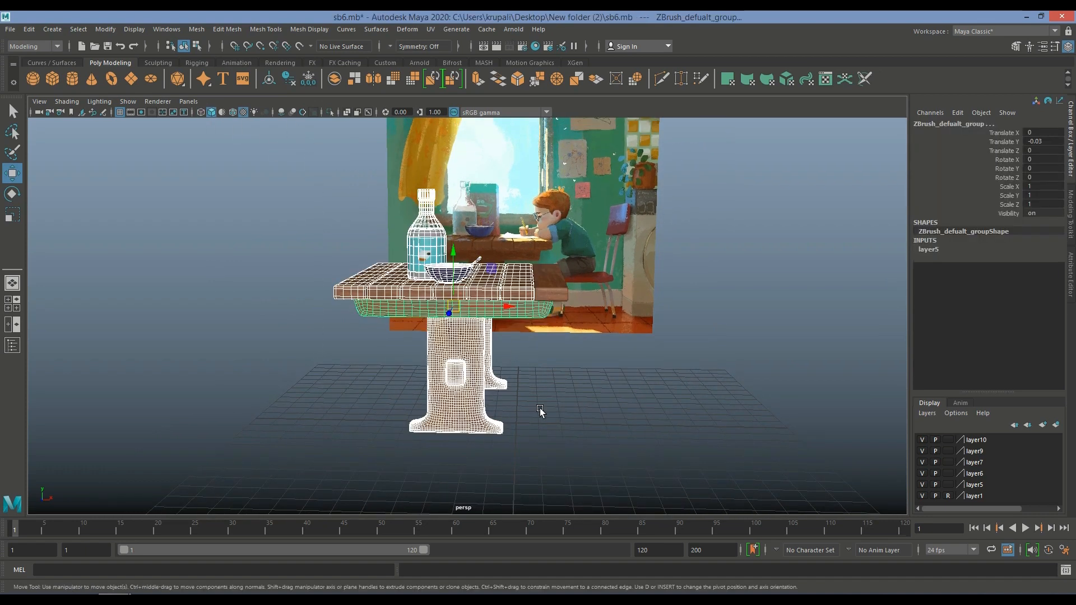
{"action": "left_click", "coordinate": [619, 433]}
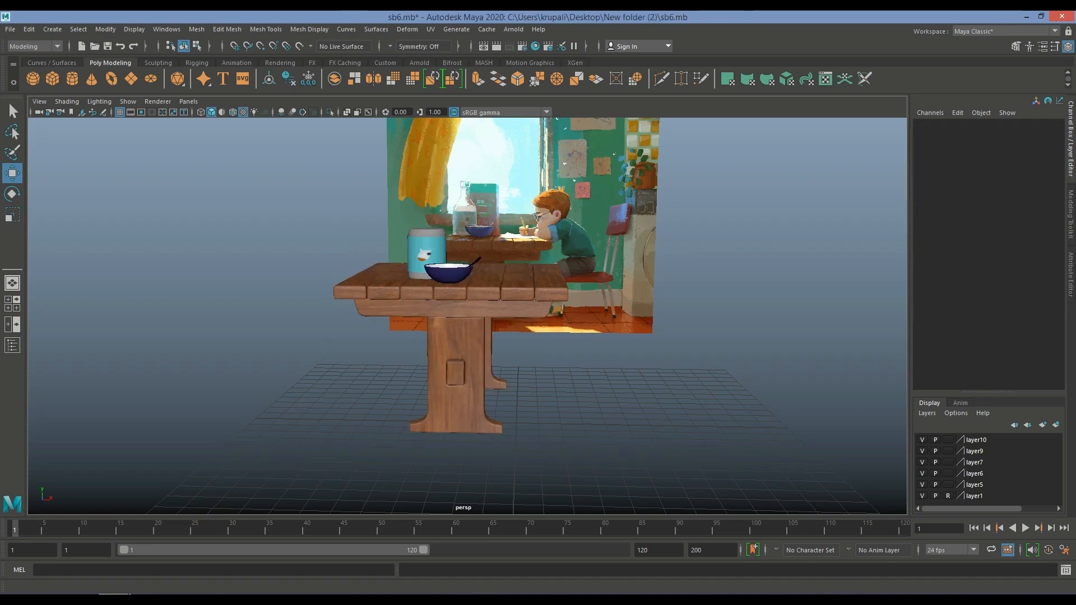
Hide layer5 and place a new polygon cube over the painted bowl in the front view, at about X -2.794, Y 7.511.
{"action": "left_click", "coordinate": [922, 485]}
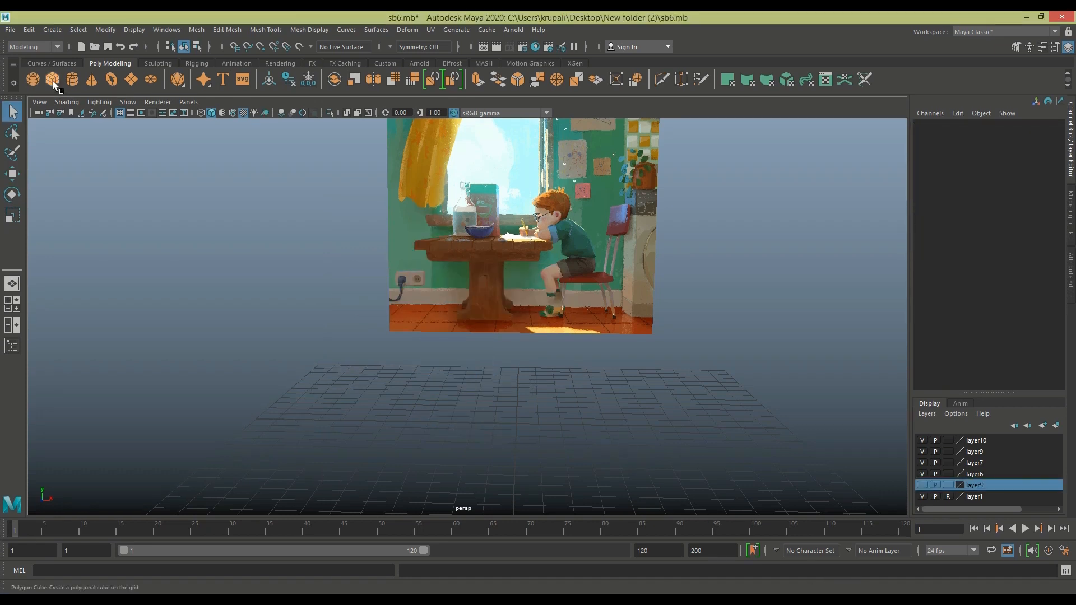
{"action": "left_click", "coordinate": [52, 79]}
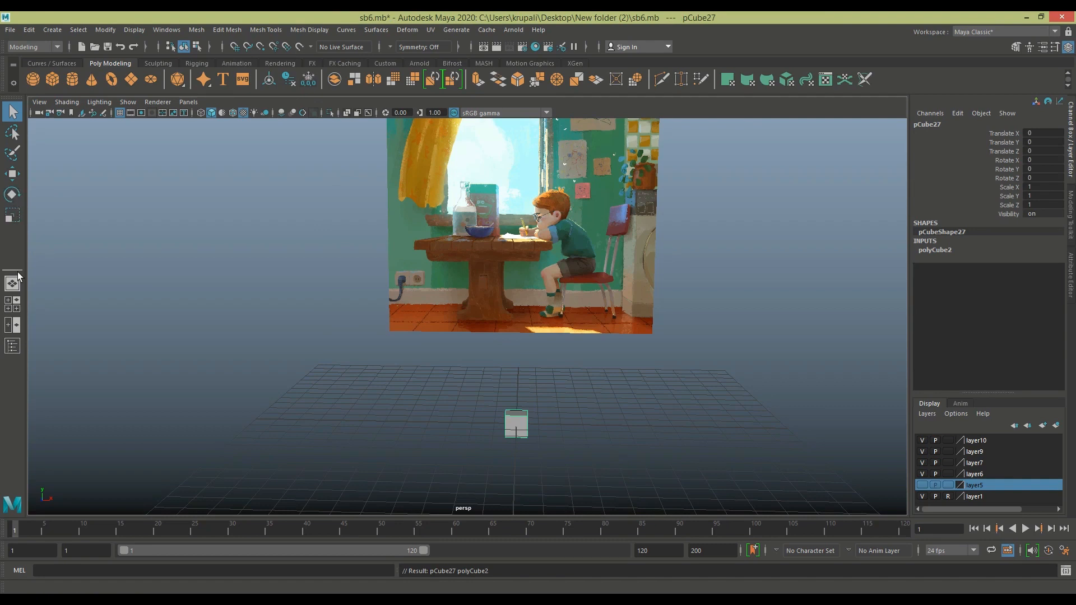
{"action": "left_click", "coordinate": [12, 304]}
{"action": "scroll", "coordinate": [348, 443], "scroll_direction": "down", "scroll_amount": 3}
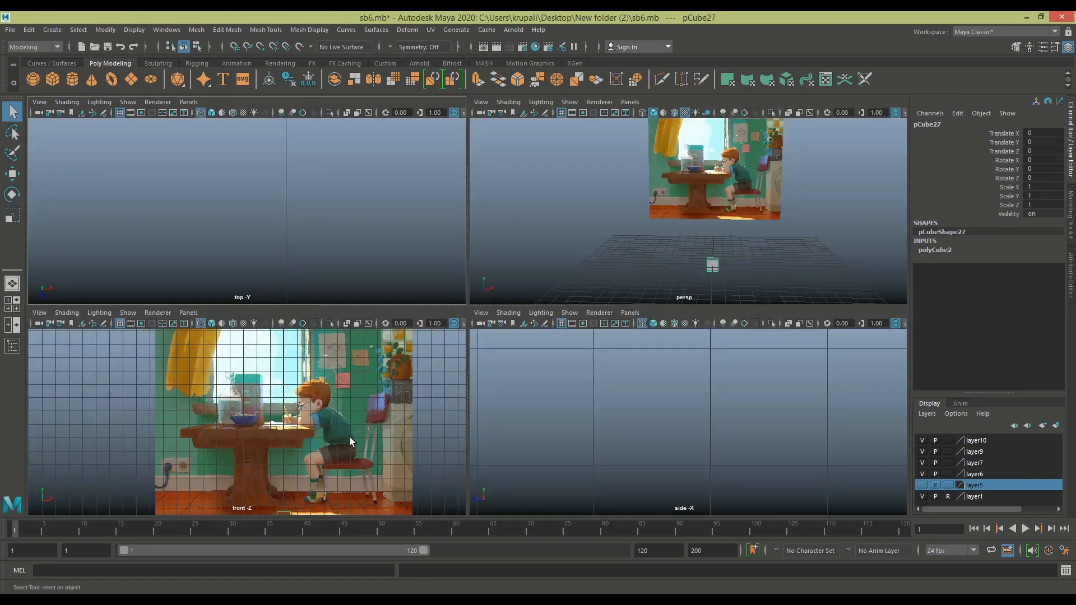
{"action": "key", "text": "w"}
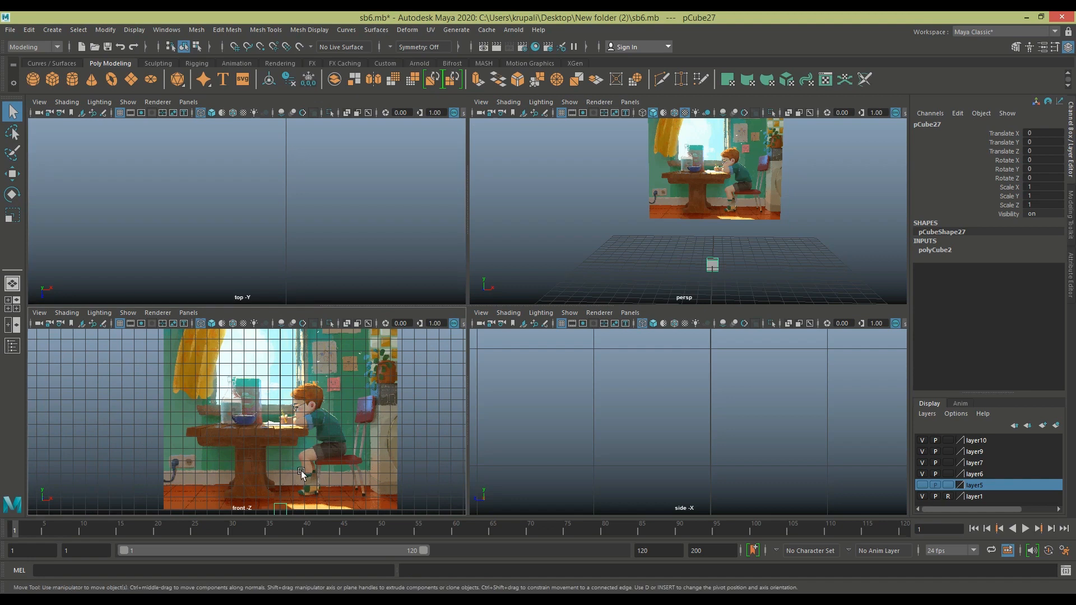
{"action": "left_click_drag", "start_coordinate": [280, 509], "coordinate": [244, 404]}
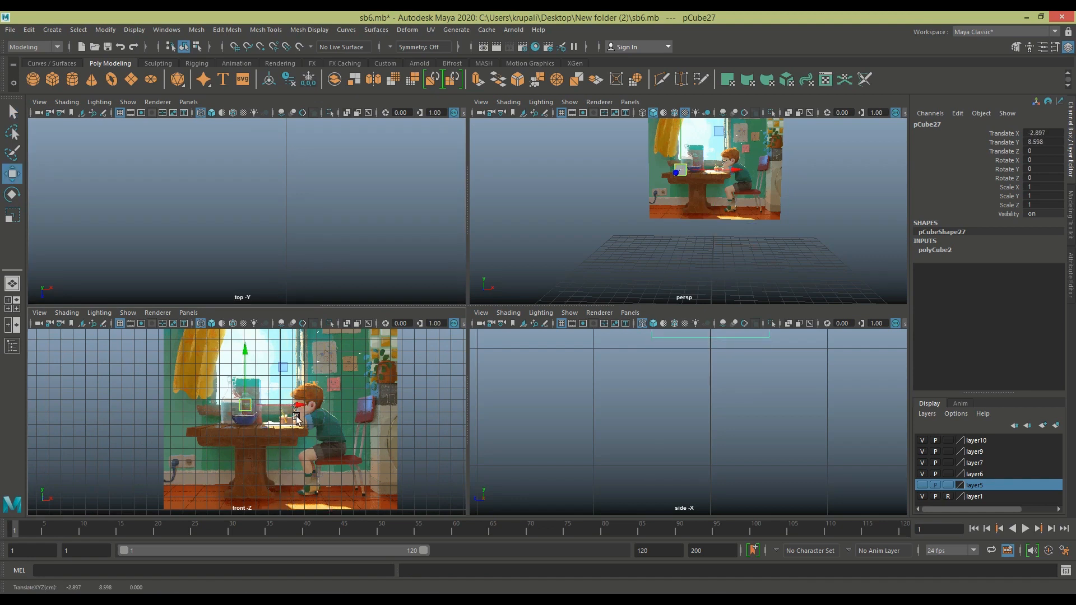
{"action": "key", "text": "space"}
{"action": "scroll", "coordinate": [304, 414], "scroll_direction": "up", "scroll_amount": 2}
{"action": "scroll", "coordinate": [304, 413], "scroll_direction": "up", "scroll_amount": 2}
Undo the latest vertex selection steps on the cube and maximize the front view.
{"action": "key", "text": "ctrl+z"}
{"action": "key", "text": "ctrl+z"}
{"action": "key", "text": "ctrl+z"}
{"action": "key", "text": "space"}
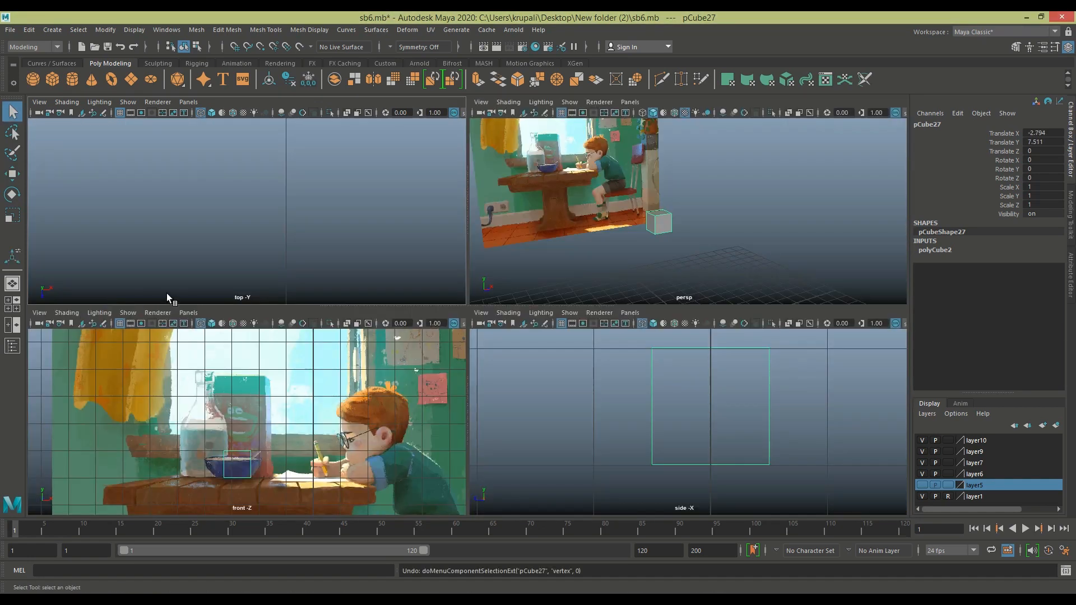
{"action": "key", "text": "space"}
{"action": "left_click", "coordinate": [15, 309]}
{"action": "key", "text": "space"}
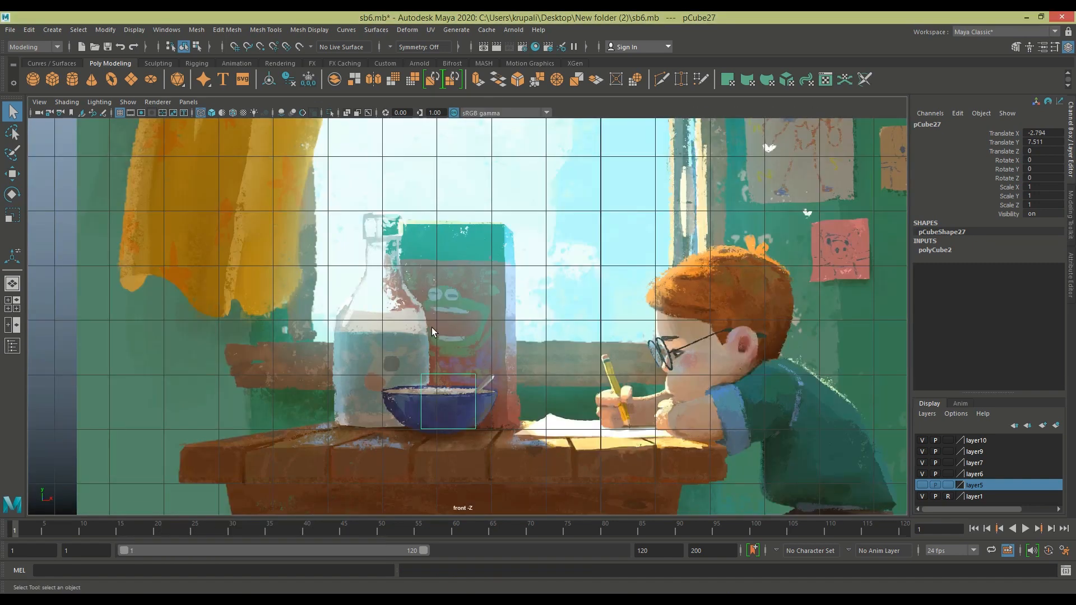
Raise the cube's upper vertices to the top edge of the painted cereal box.
{"action": "scroll", "coordinate": [475, 376], "scroll_direction": "up", "scroll_amount": 3}
{"action": "scroll", "coordinate": [471, 380], "scroll_direction": "down", "scroll_amount": 4}
{"action": "right_click", "coordinate": [461, 372]}
{"action": "right_click_drag", "start_coordinate": [460, 375], "coordinate": [408, 309]}
{"action": "left_click_drag", "start_coordinate": [391, 328], "coordinate": [507, 387]}
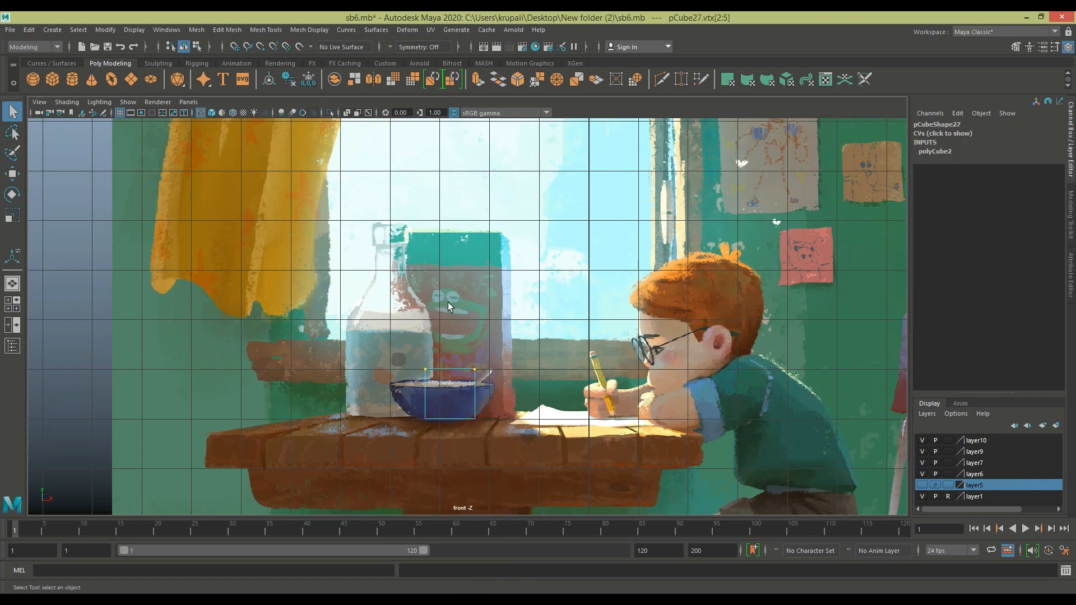
{"action": "key", "text": "w"}
{"action": "left_click_drag", "start_coordinate": [448, 301], "coordinate": [437, 181]}
Widen the cube by moving its right and left vertices outward to cover the cereal box, and return to object mode.
{"action": "left_click_drag", "start_coordinate": [543, 431], "coordinate": [457, 168]}
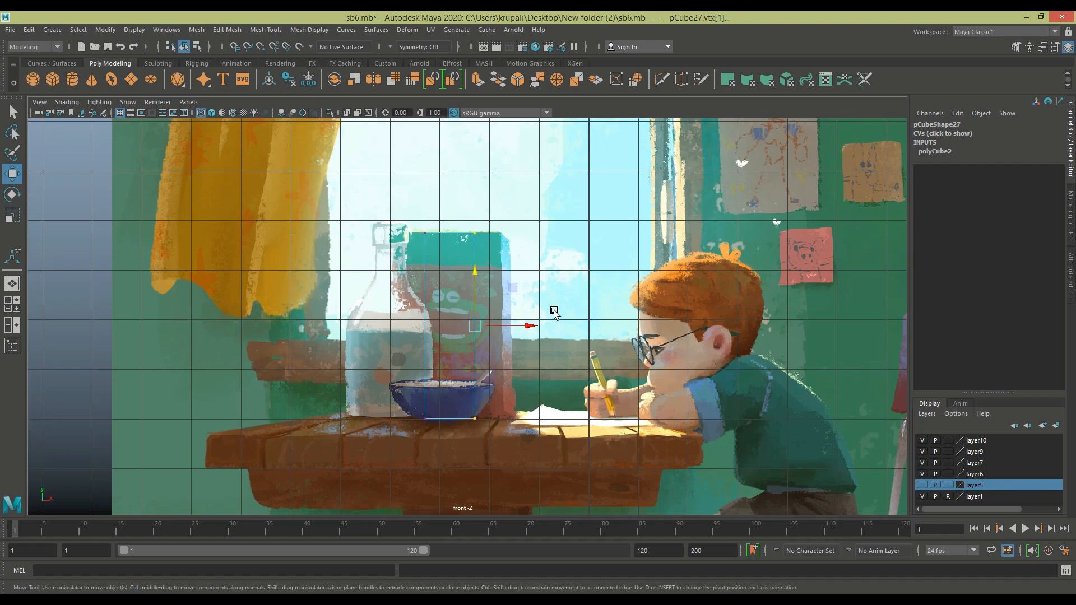
{"action": "left_click_drag", "start_coordinate": [535, 325], "coordinate": [574, 325]}
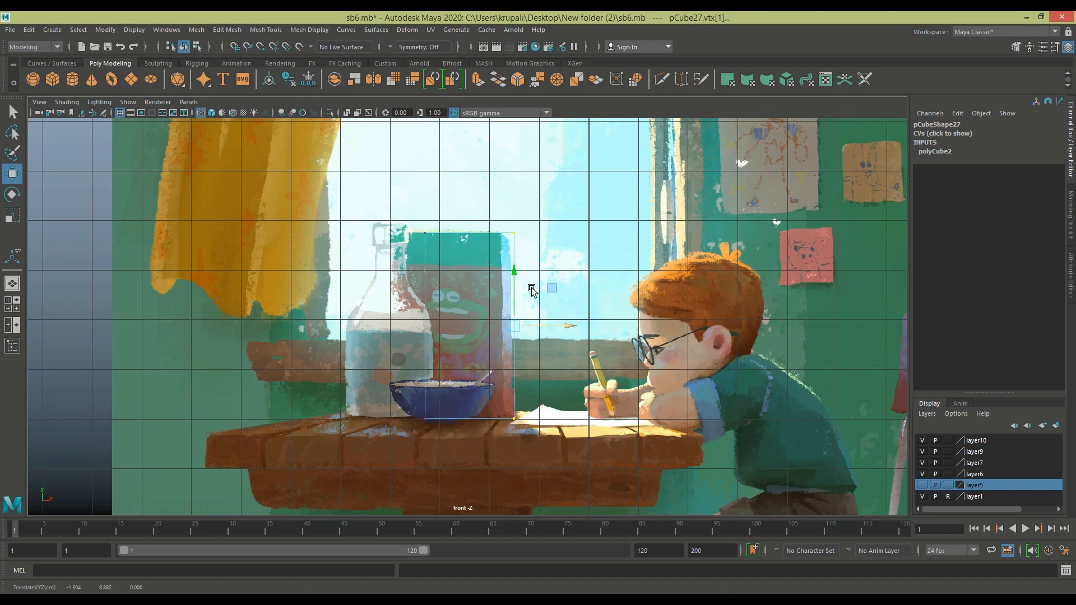
{"action": "left_click_drag", "start_coordinate": [396, 199], "coordinate": [446, 440]}
{"action": "left_click_drag", "start_coordinate": [469, 325], "coordinate": [446, 322]}
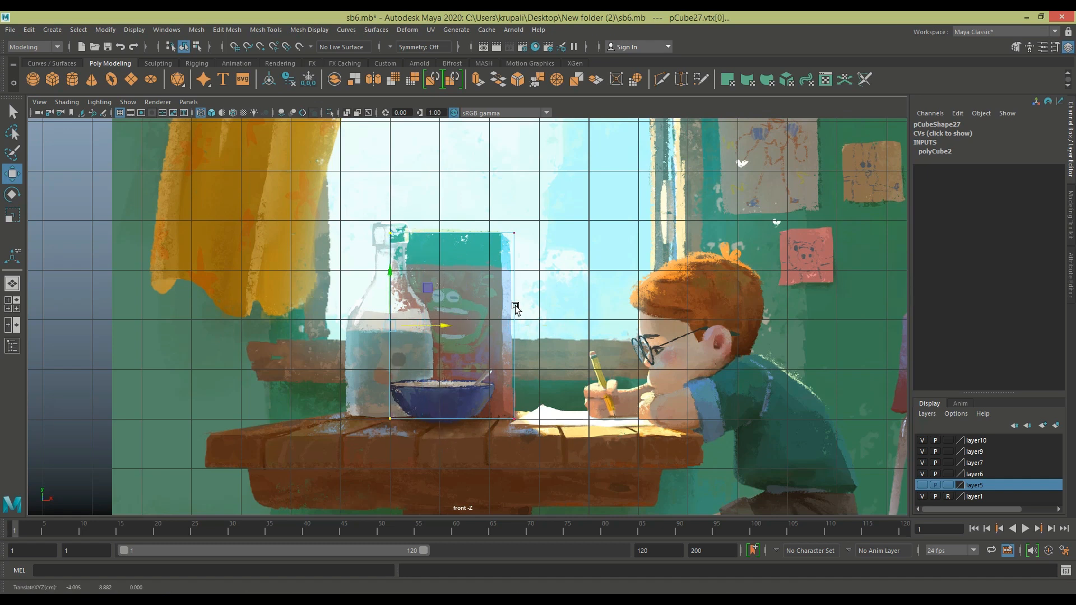
{"action": "right_click_drag", "start_coordinate": [513, 308], "coordinate": [521, 297]}
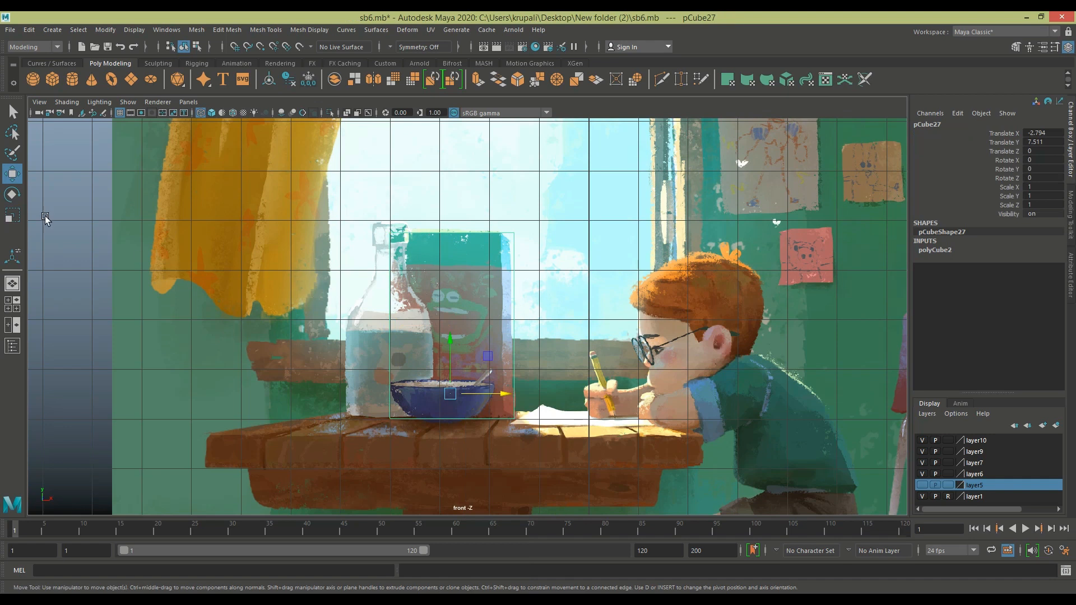
Rotate the cereal box block to about -9.903 degrees around Y and view it in perspective.
{"action": "left_click", "coordinate": [12, 195]}
{"action": "left_click_drag", "start_coordinate": [476, 394], "coordinate": [468, 395]}
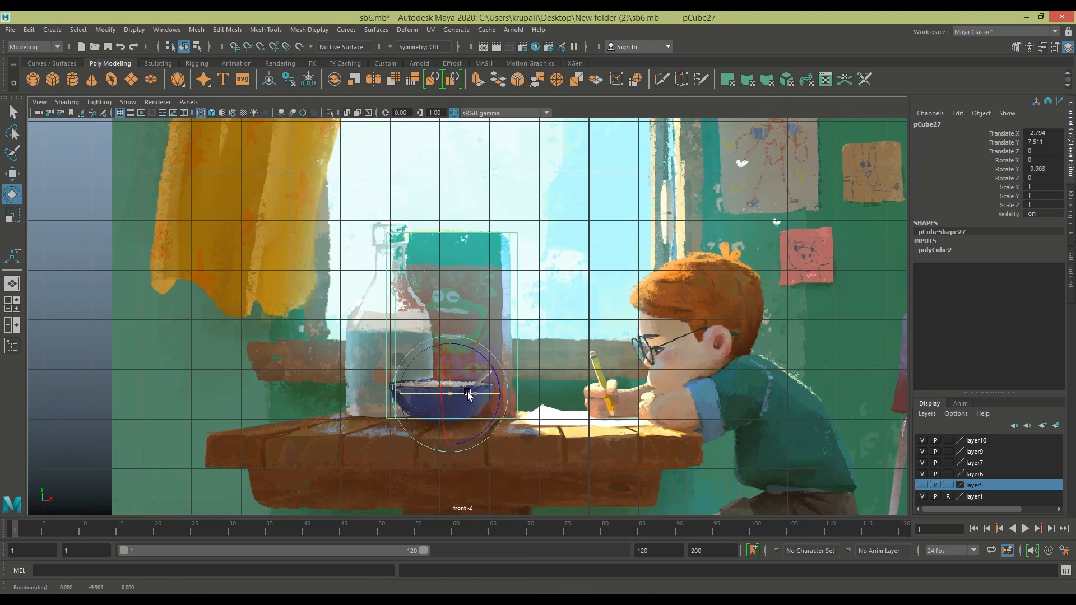
{"action": "left_click", "coordinate": [12, 284]}
{"action": "left_click", "coordinate": [12, 172]}
{"action": "left_click", "coordinate": [556, 304]}
{"action": "left_click", "coordinate": [391, 289]}
{"action": "key", "text": "space"}
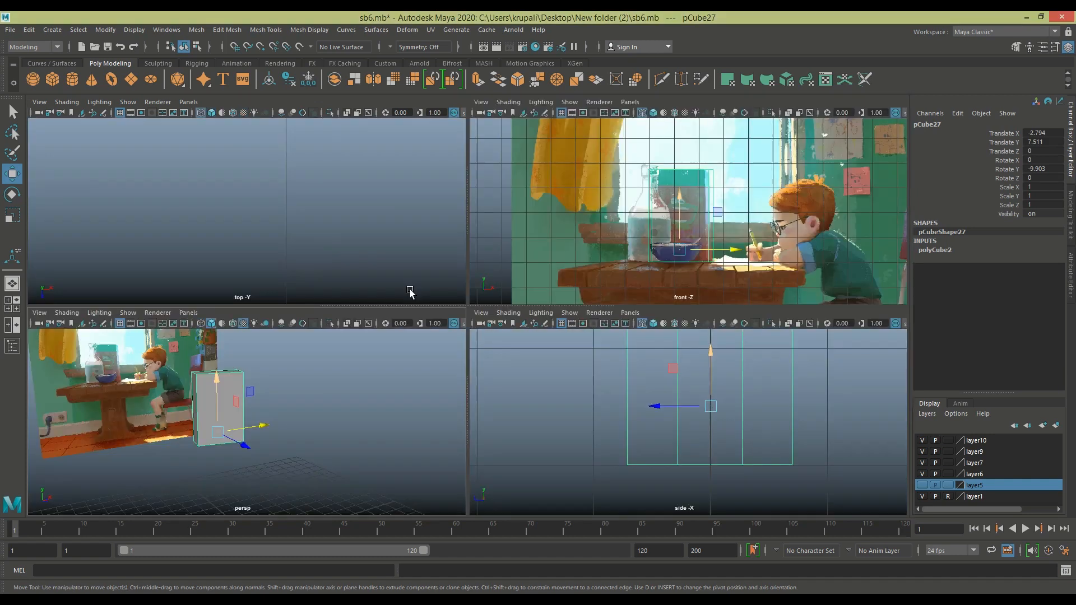
{"action": "key", "text": "space"}
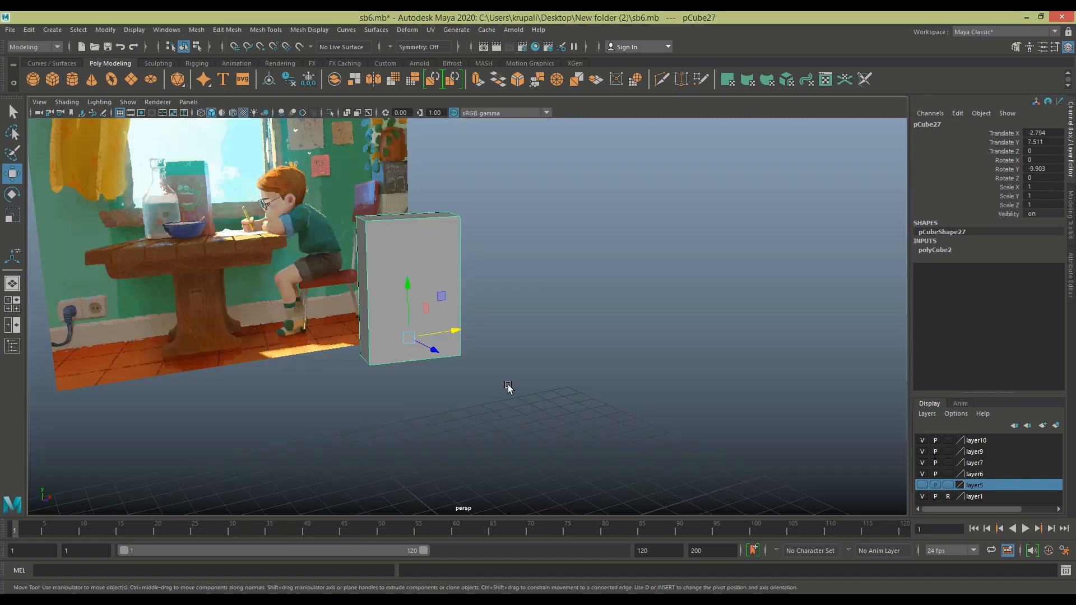
{"action": "middle_click_drag", "start_coordinate": [519, 399], "coordinate": [543, 437], "text": "alt"}
{"action": "left_click_drag", "start_coordinate": [543, 437], "coordinate": [516, 435], "text": "alt"}
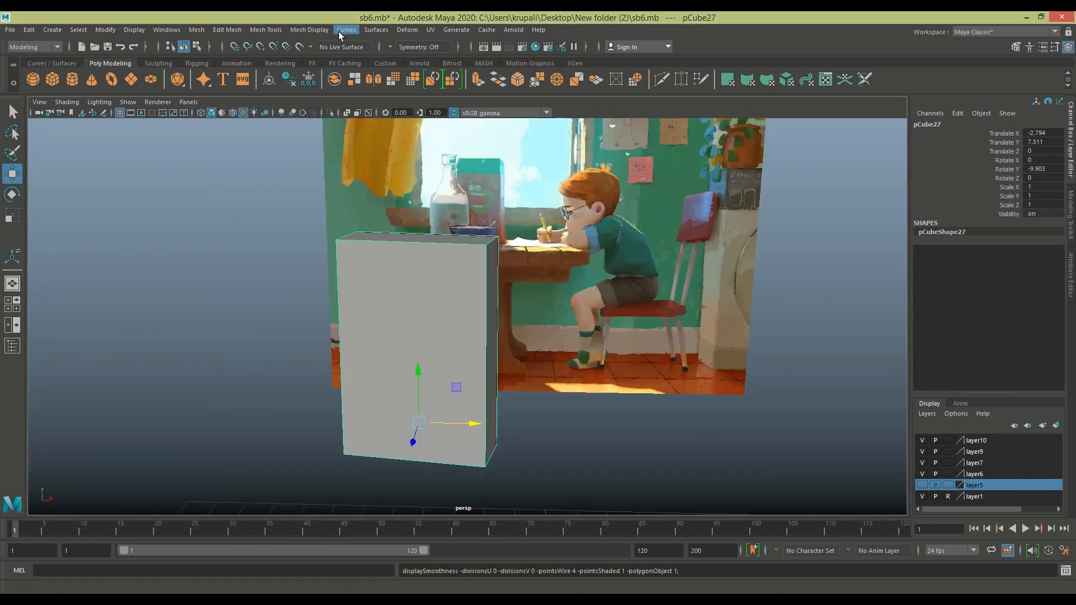
Insert a horizontal edge loop around the cereal box block close to its bottom edge.
{"action": "left_click", "coordinate": [339, 31]}
{"action": "left_click", "coordinate": [255, 31]}
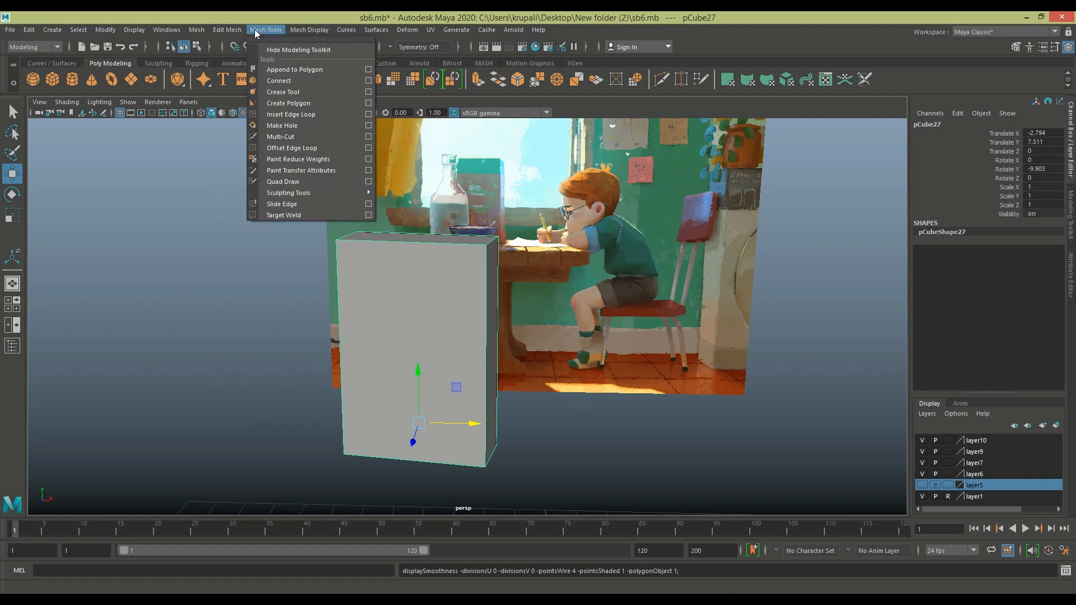
{"action": "left_click", "coordinate": [289, 114]}
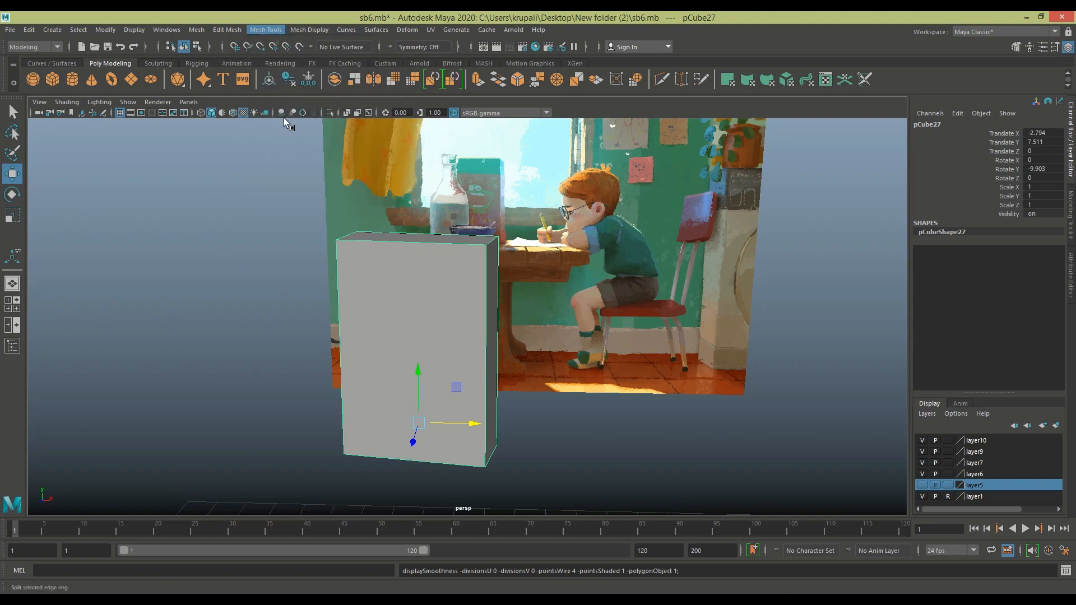
{"action": "left_click", "coordinate": [17, 301]}
{"action": "key", "text": "space"}
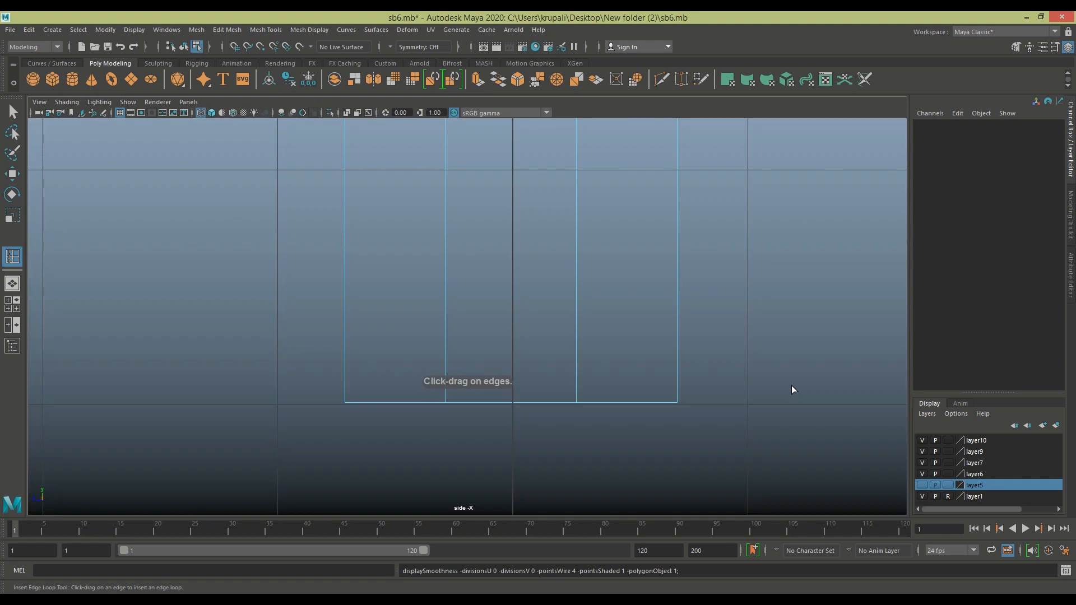
{"action": "middle_click_drag", "start_coordinate": [725, 343], "coordinate": [722, 479], "text": "alt"}
{"action": "scroll", "coordinate": [711, 432], "scroll_direction": "down", "scroll_amount": 6}
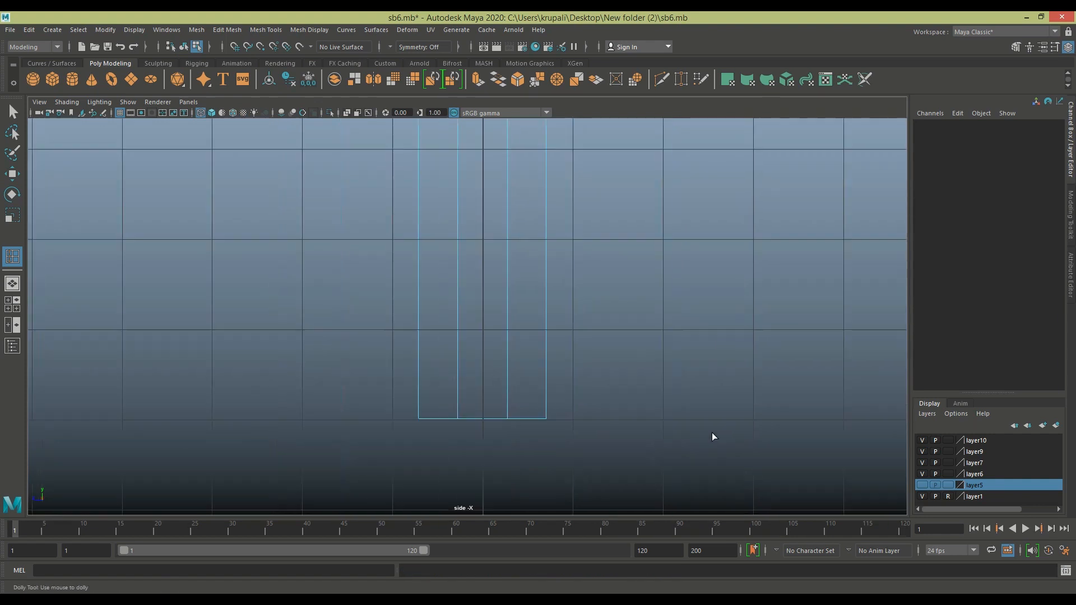
{"action": "scroll", "coordinate": [618, 297], "scroll_direction": "up", "scroll_amount": 3}
{"action": "scroll", "coordinate": [492, 306], "scroll_direction": "up", "scroll_amount": 2}
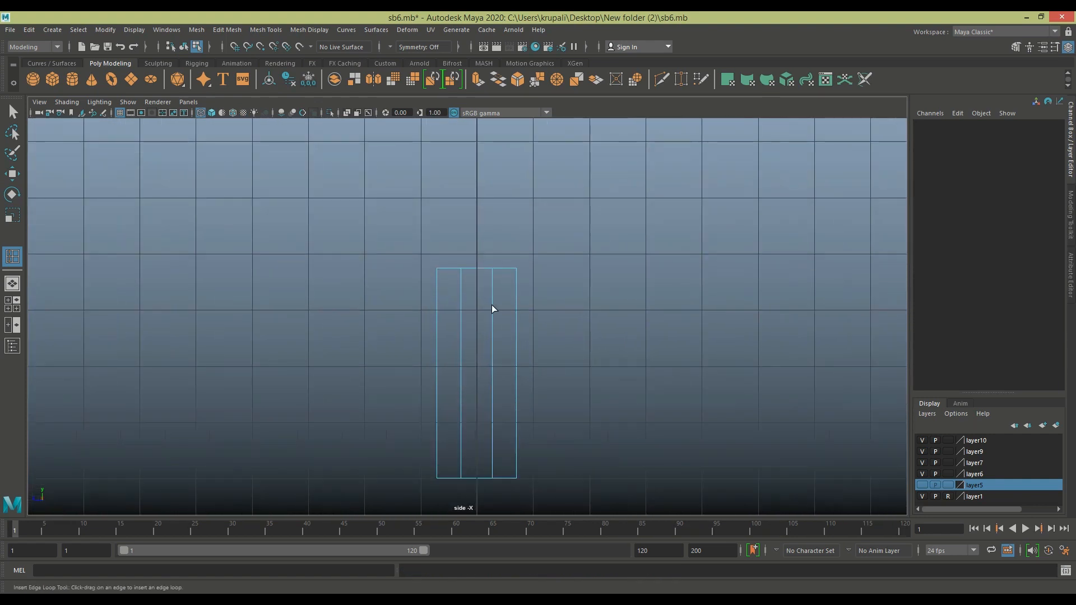
{"action": "left_click", "coordinate": [15, 305]}
{"action": "scroll", "coordinate": [679, 403], "scroll_direction": "down", "scroll_amount": 1}
{"action": "scroll", "coordinate": [294, 428], "scroll_direction": "up", "scroll_amount": 2}
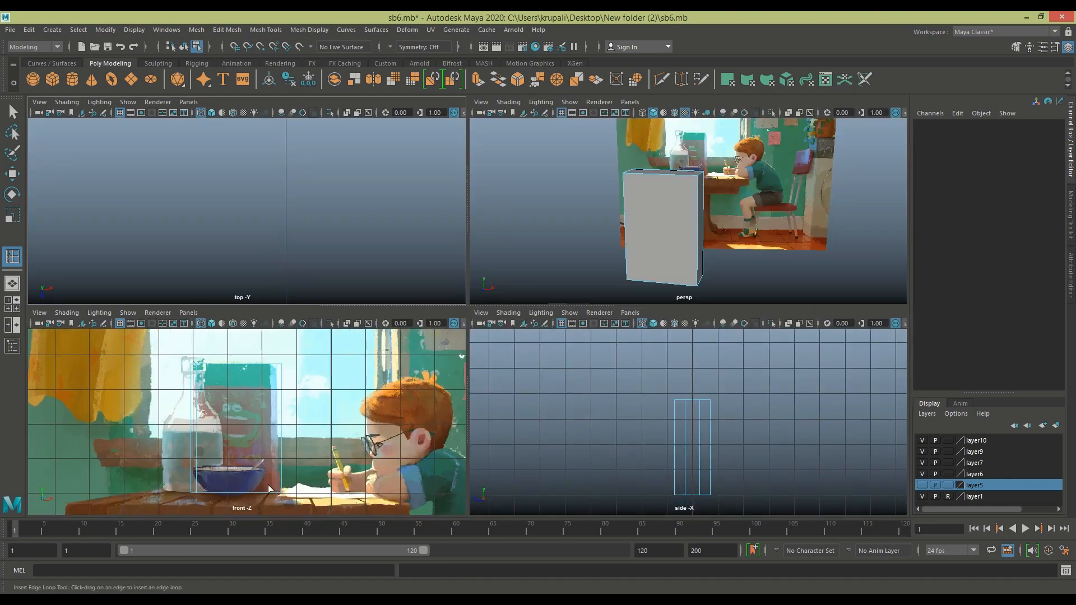
{"action": "scroll", "coordinate": [333, 463], "scroll_direction": "up", "scroll_amount": 5}
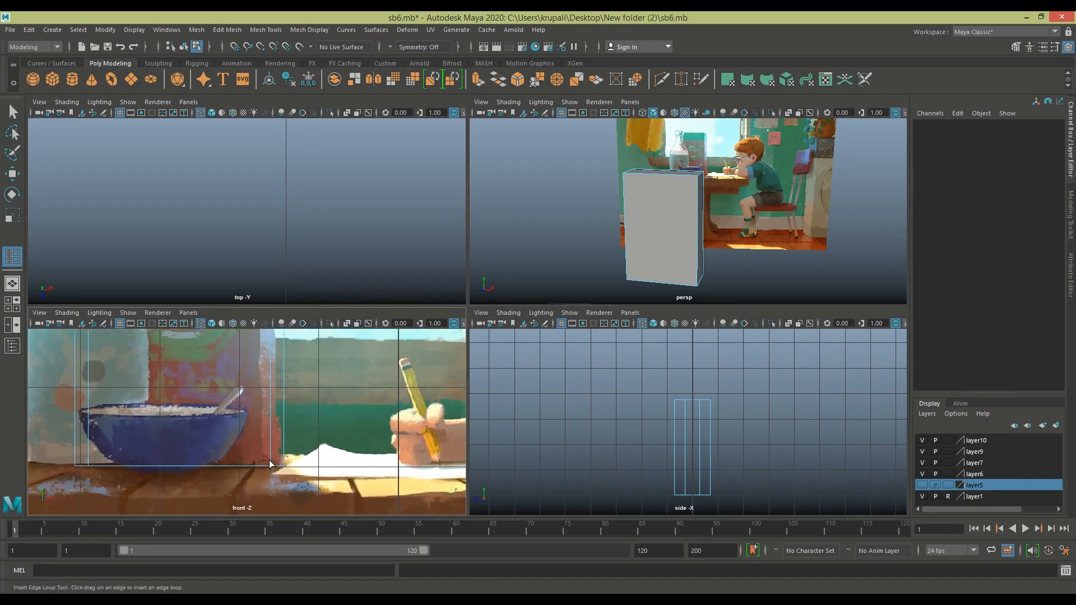
{"action": "left_click", "coordinate": [271, 462]}
{"action": "left_click_drag", "start_coordinate": [270, 463], "coordinate": [271, 465]}
Insert a horizontal edge loop around the cereal box block close to its top edge.
{"action": "middle_click_drag", "start_coordinate": [301, 450], "coordinate": [315, 537], "text": "alt"}
{"action": "middle_click_drag", "start_coordinate": [317, 415], "coordinate": [320, 500], "text": "alt"}
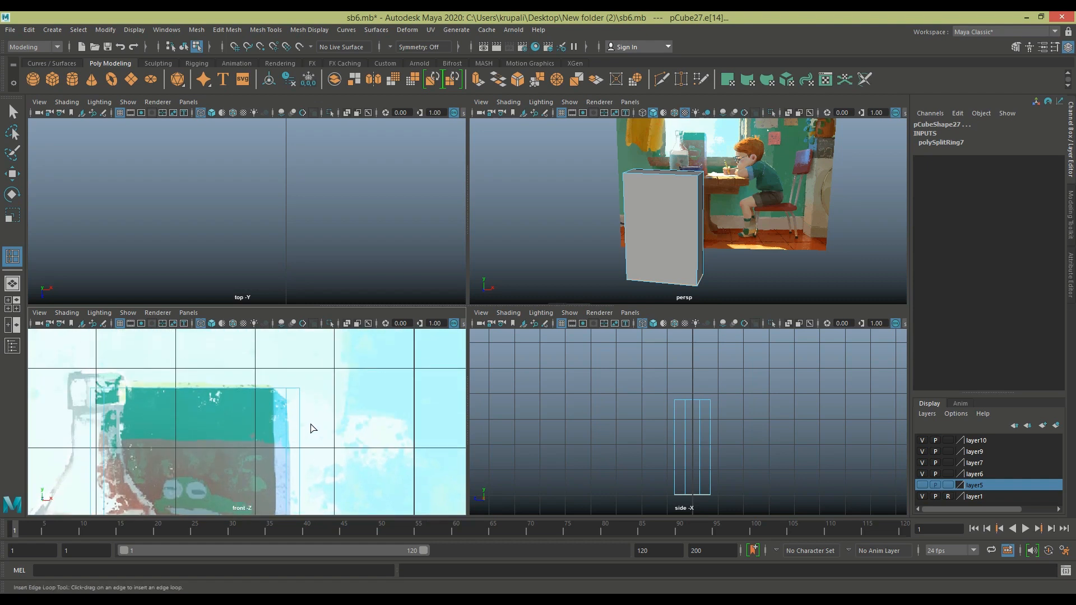
{"action": "scroll", "coordinate": [314, 424], "scroll_direction": "up", "scroll_amount": 3}
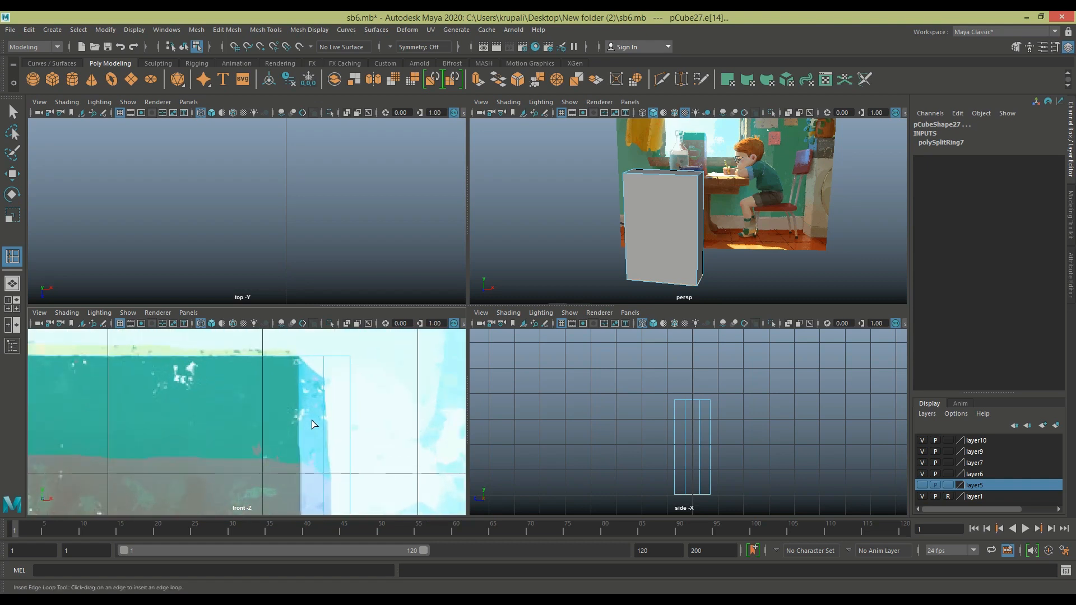
{"action": "left_click", "coordinate": [325, 360]}
{"action": "scroll", "coordinate": [401, 431], "scroll_direction": "down", "scroll_amount": 5}
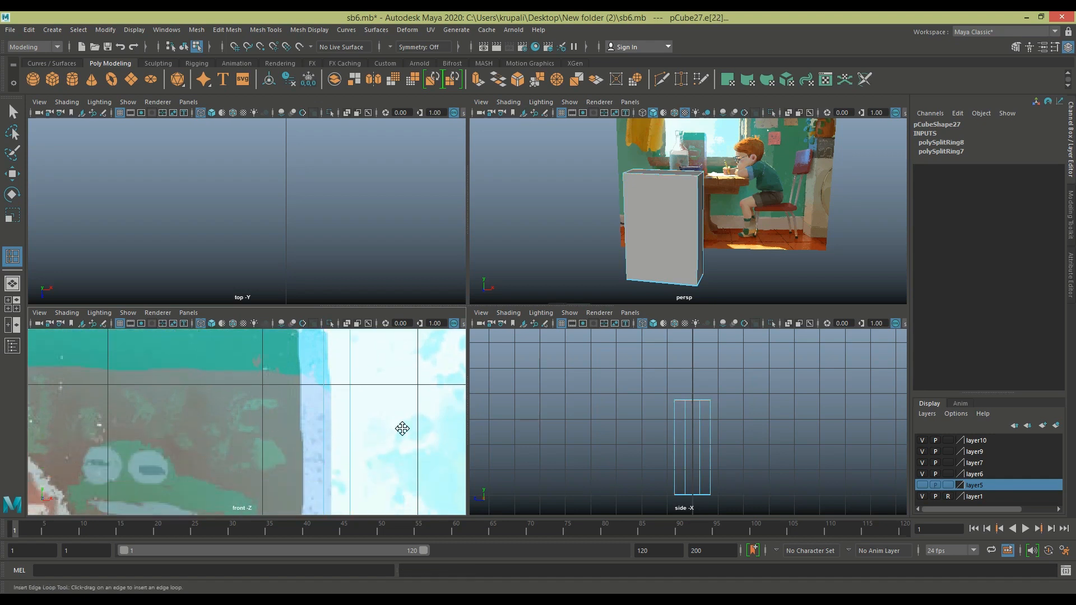
{"action": "scroll", "coordinate": [389, 358], "scroll_direction": "down", "scroll_amount": 5}
{"action": "scroll", "coordinate": [282, 460], "scroll_direction": "up", "scroll_amount": 4}
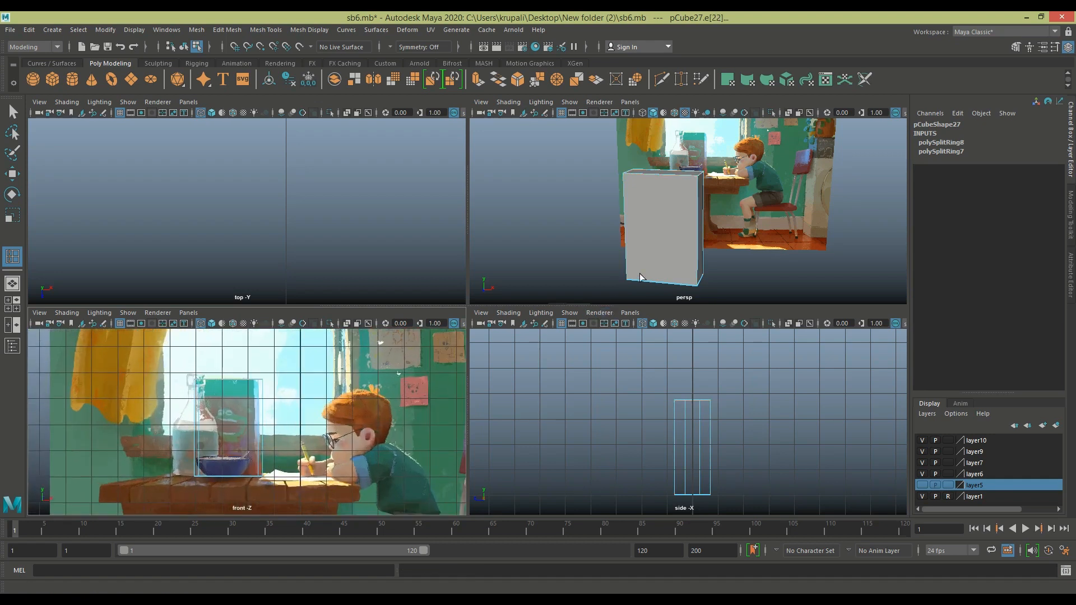
In the perspective view, insert a vertical edge loop close to the right edge of the box's front face.
{"action": "key", "text": "space"}
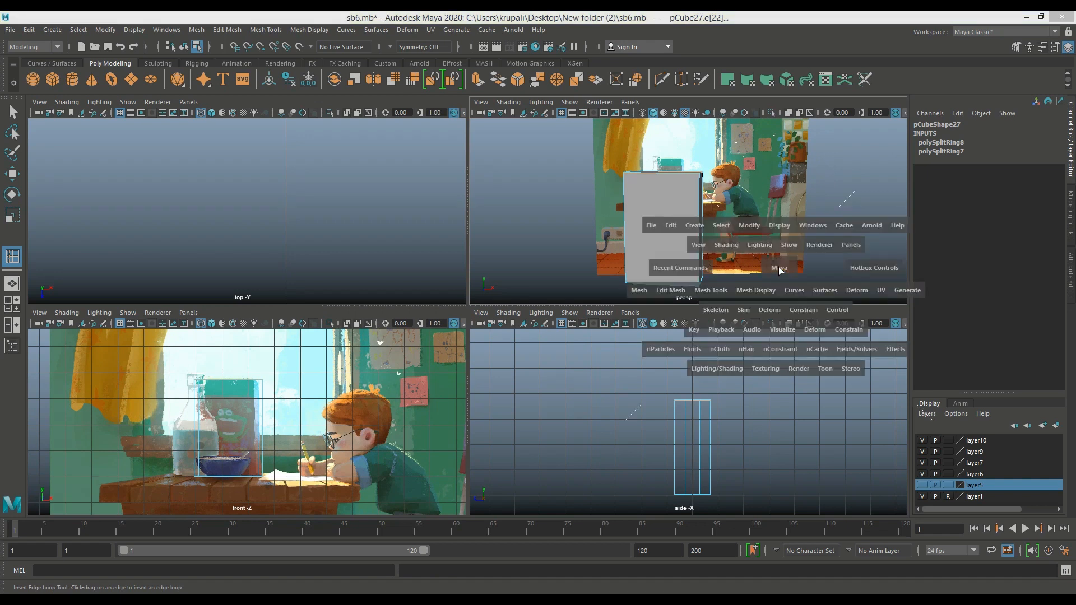
{"action": "scroll", "coordinate": [594, 372], "scroll_direction": "up", "scroll_amount": 3}
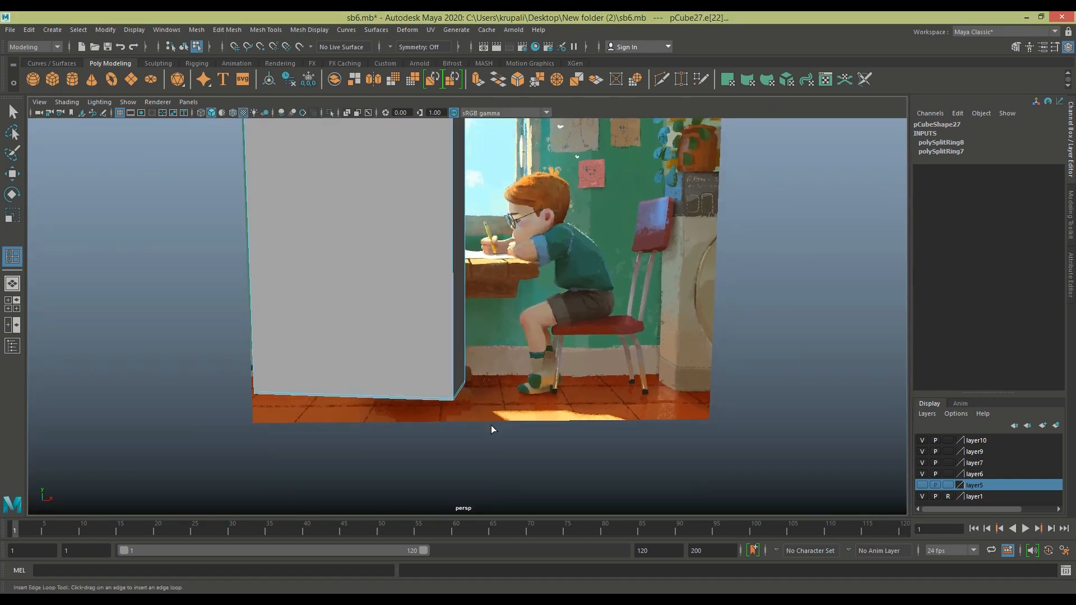
{"action": "scroll", "coordinate": [443, 452], "scroll_direction": "up", "scroll_amount": 4}
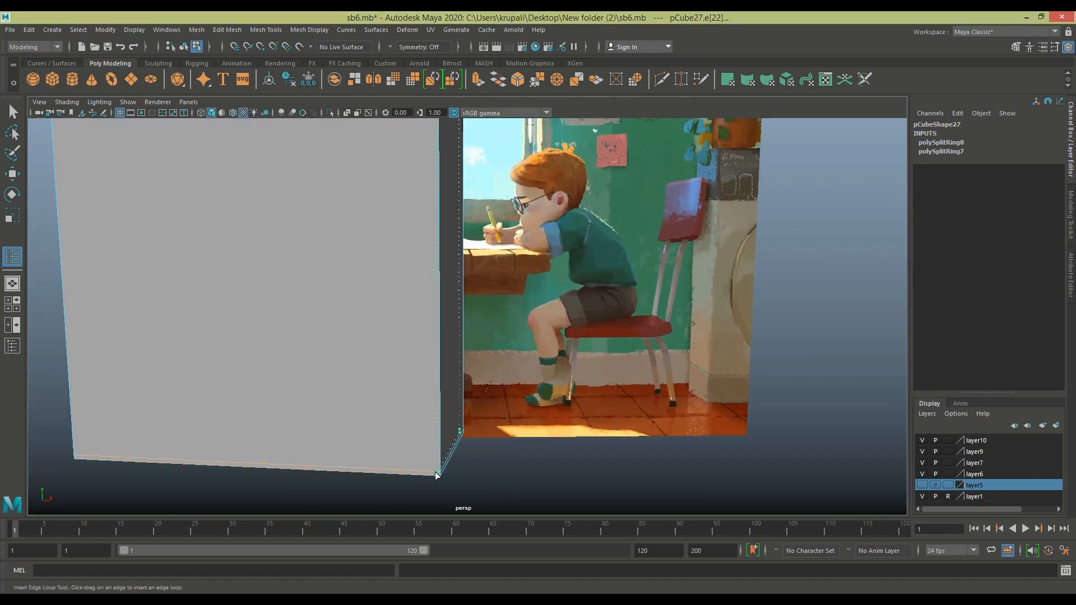
{"action": "left_click", "coordinate": [435, 473]}
Insert a vertical edge loop close to the left edge of the box's front face, redoing it until it sits tight to the corner.
{"action": "left_click_drag", "start_coordinate": [511, 461], "coordinate": [334, 489], "text": "alt"}
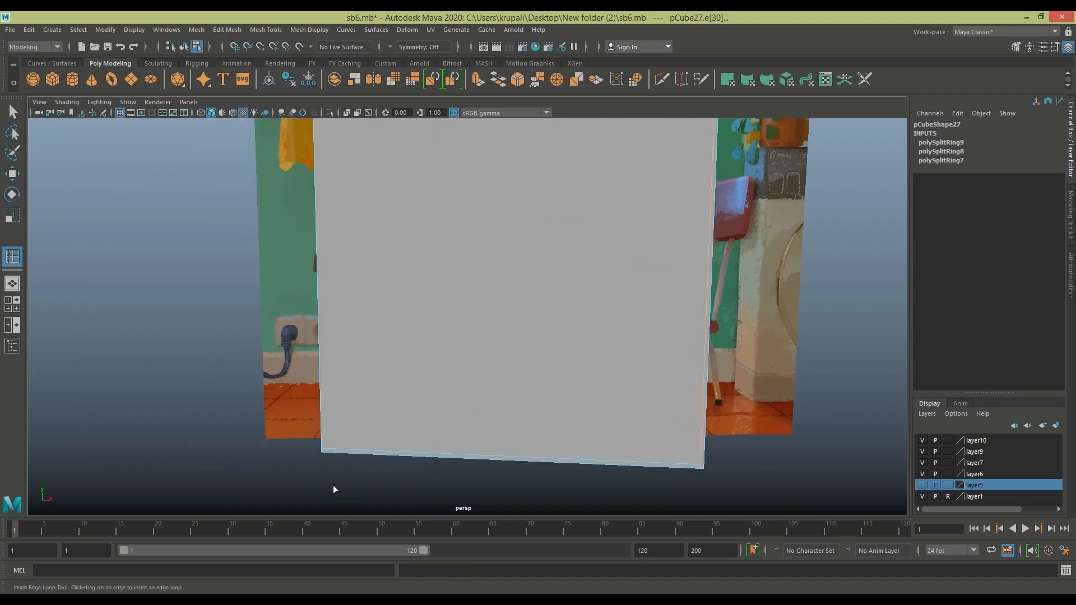
{"action": "left_click", "coordinate": [325, 452]}
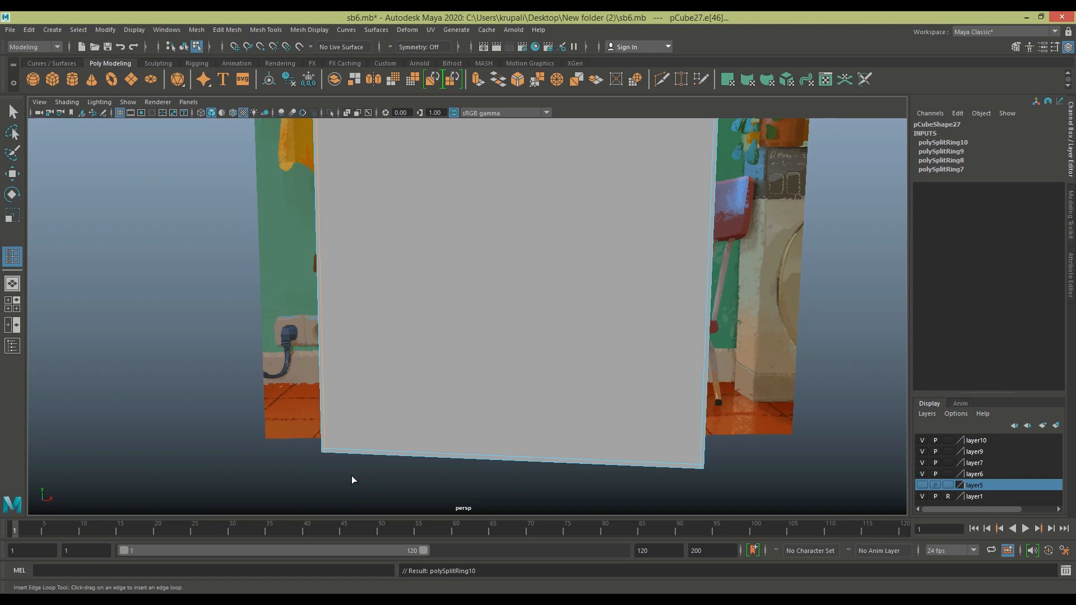
{"action": "key", "text": "ctrl+z"}
{"action": "left_click", "coordinate": [326, 450]}
{"action": "key", "text": "ctrl+z"}
{"action": "left_click_drag", "start_coordinate": [330, 451], "coordinate": [324, 450]}
{"action": "scroll", "coordinate": [373, 485], "scroll_direction": "down", "scroll_amount": 2}
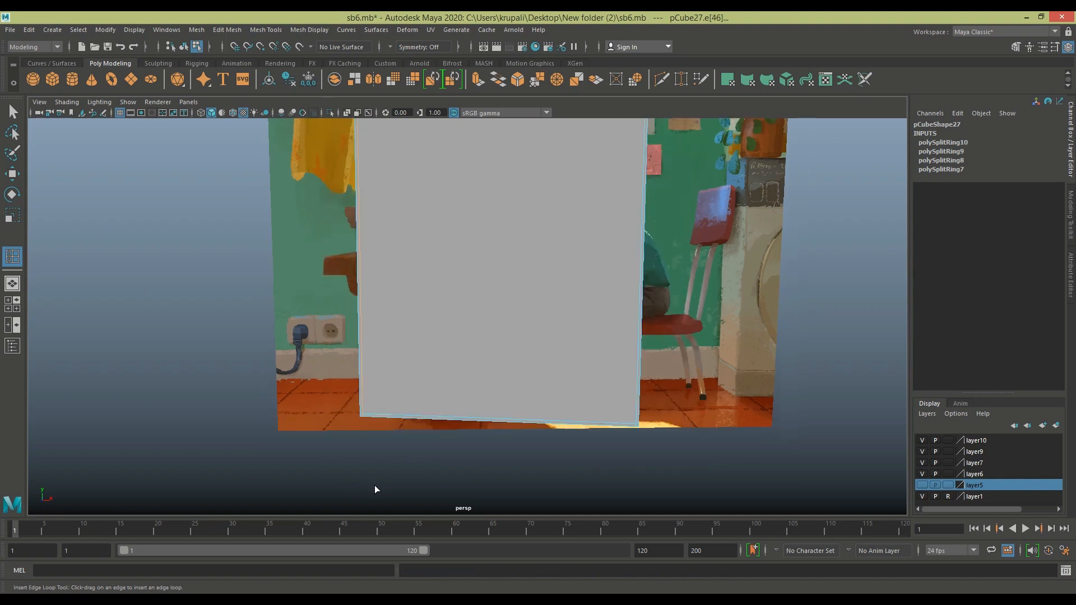
Try inserting three horizontal edge loops across the middle of the box, and undo them.
{"action": "mouse_move", "coordinate": [616, 459]}
{"action": "left_mouse_down", "text": "alt"}
{"action": "mouse_move", "coordinate": [562, 451]}
{"action": "mouse_move", "coordinate": [620, 464]}
{"action": "mouse_move", "coordinate": [627, 445]}
{"action": "left_mouse_up", "text": "alt"}
{"action": "scroll", "coordinate": [638, 364], "scroll_direction": "up", "scroll_amount": 3}
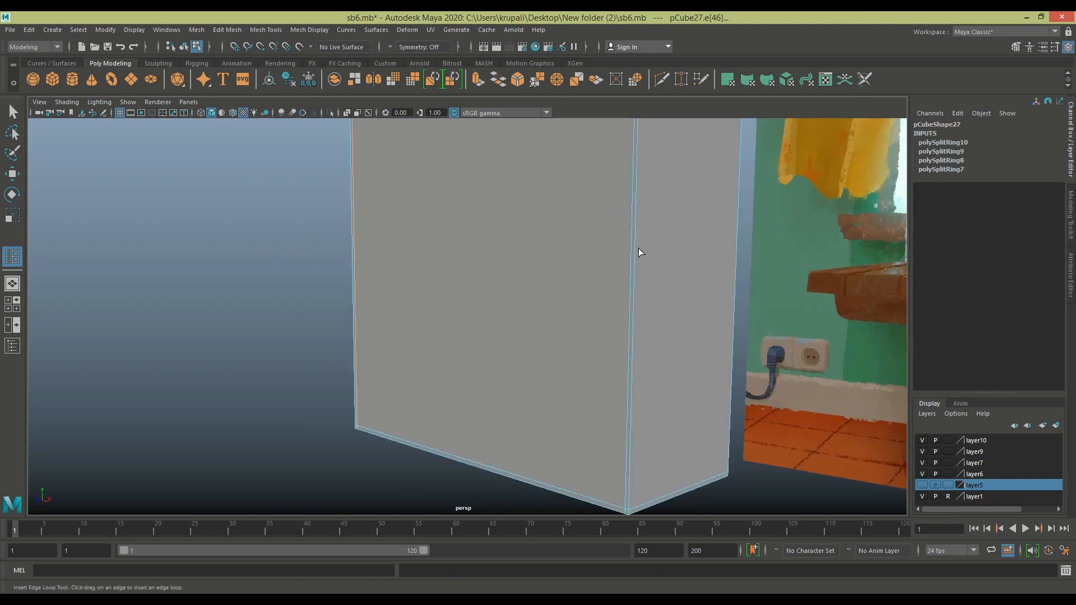
{"action": "scroll", "coordinate": [640, 334], "scroll_direction": "down", "scroll_amount": 4}
{"action": "middle_click_drag", "start_coordinate": [618, 285], "coordinate": [566, 396], "text": "alt"}
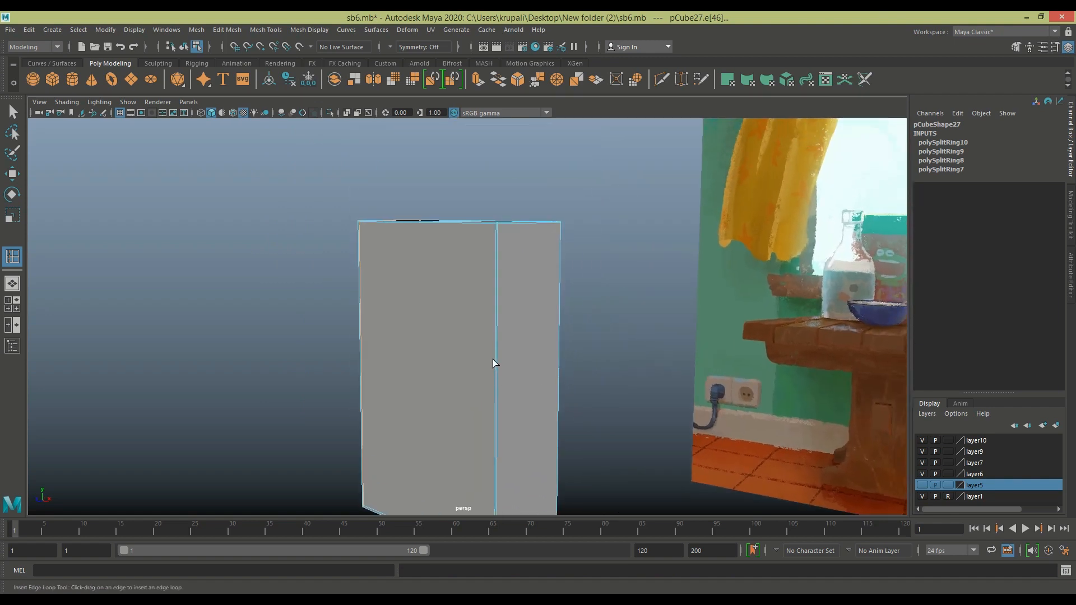
{"action": "left_click", "coordinate": [497, 377]}
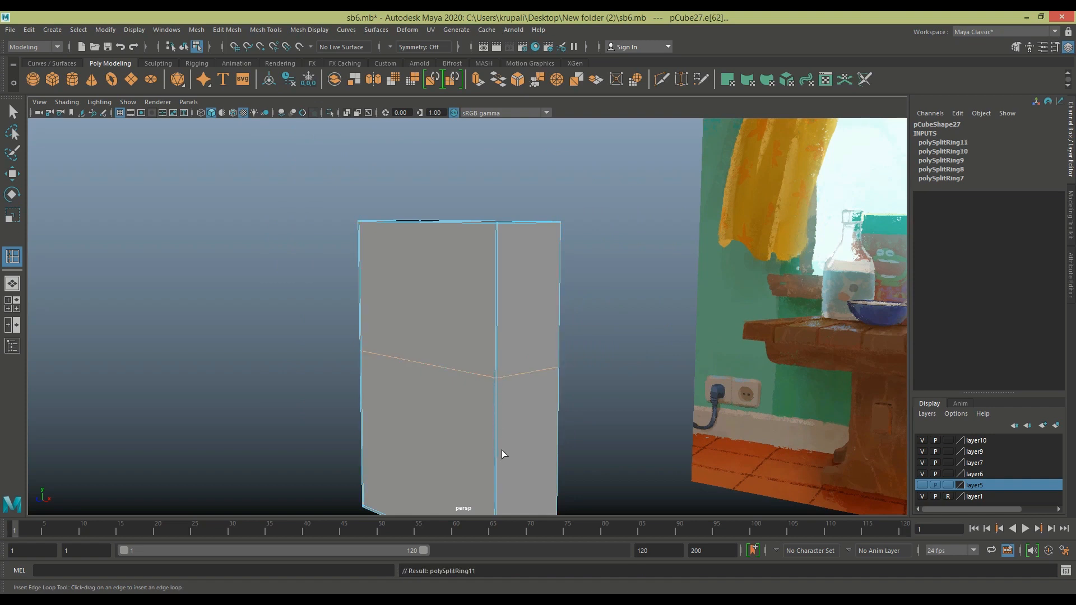
{"action": "left_click", "coordinate": [496, 470]}
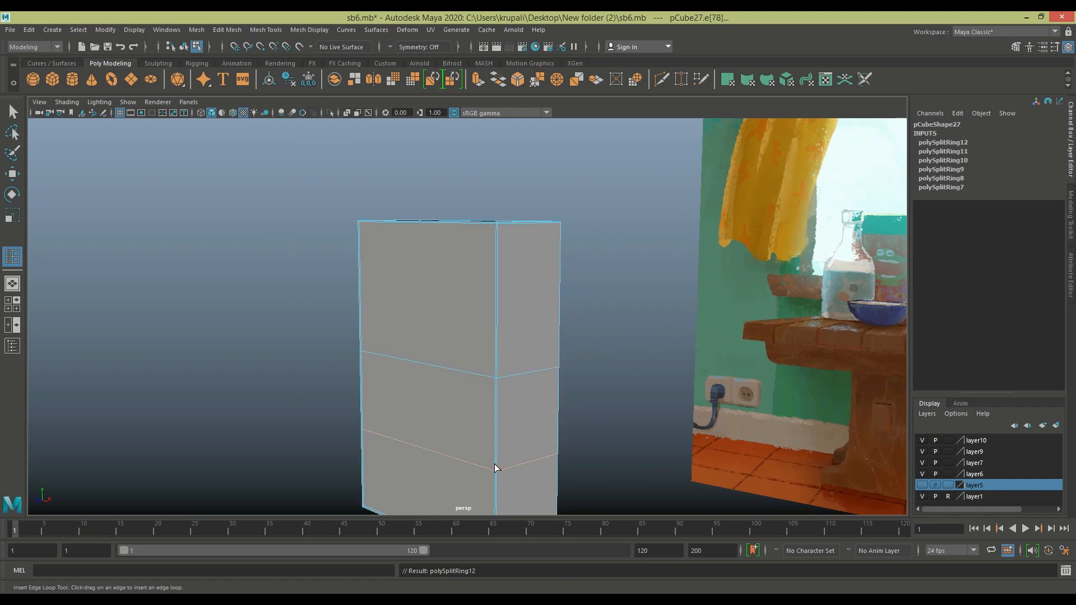
{"action": "left_click", "coordinate": [497, 283]}
{"action": "scroll", "coordinate": [609, 381], "scroll_direction": "down", "scroll_amount": 4}
{"action": "left_click_drag", "start_coordinate": [610, 385], "coordinate": [649, 386], "text": "alt"}
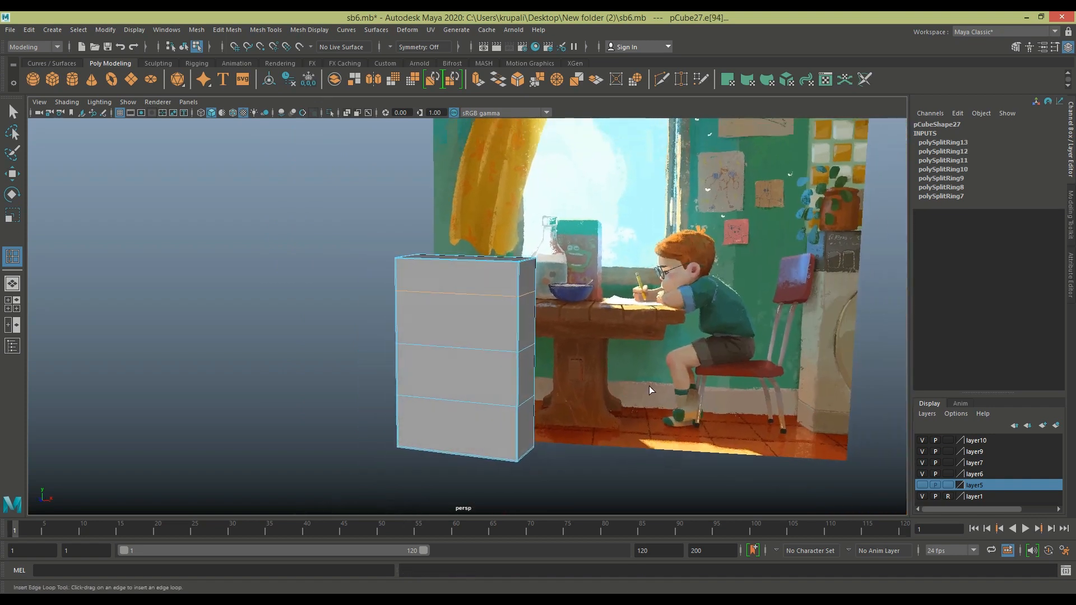
{"action": "key", "text": "ctrl+z"}
{"action": "key", "text": "ctrl+z"}
{"action": "key", "text": "ctrl+z"}
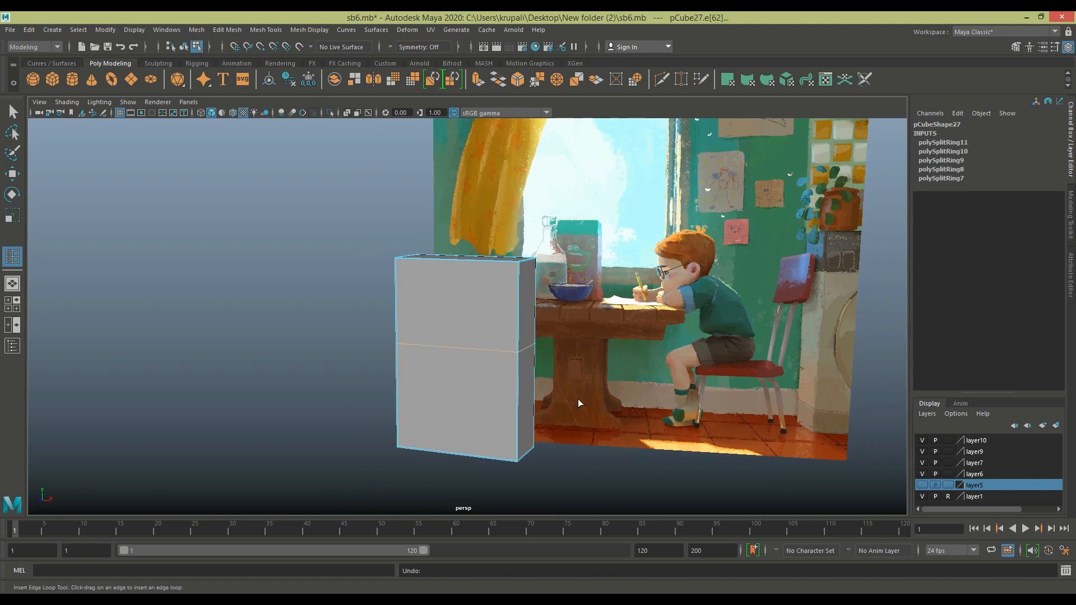
Insert four horizontal edge loops up the height of the box between its bottom and top edges.
{"action": "left_click", "coordinate": [516, 424]}
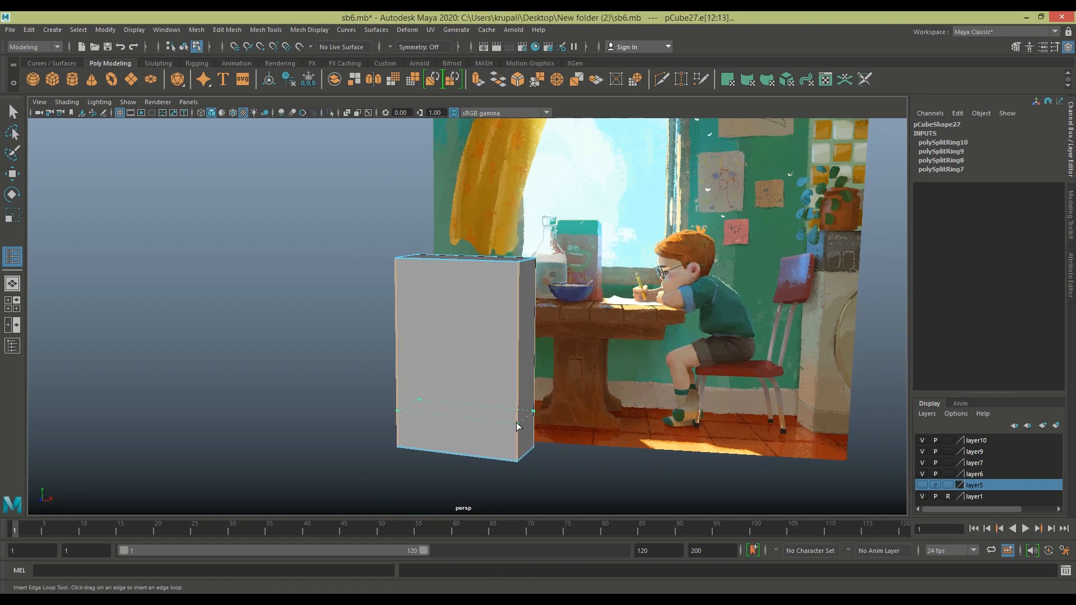
{"action": "left_click", "coordinate": [518, 371]}
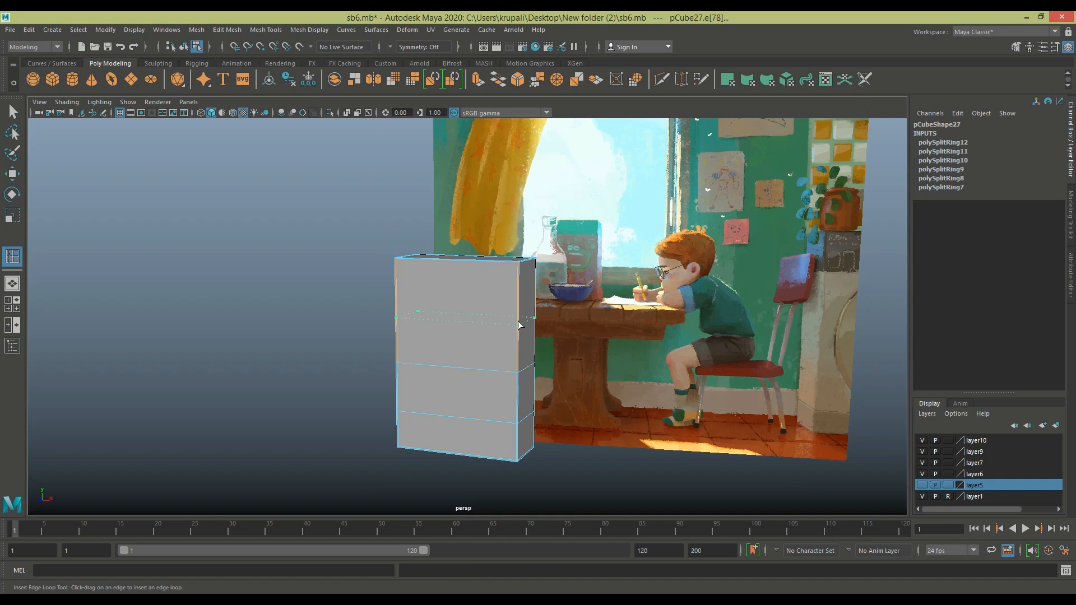
{"action": "left_click", "coordinate": [517, 323]}
{"action": "left_click", "coordinate": [518, 292]}
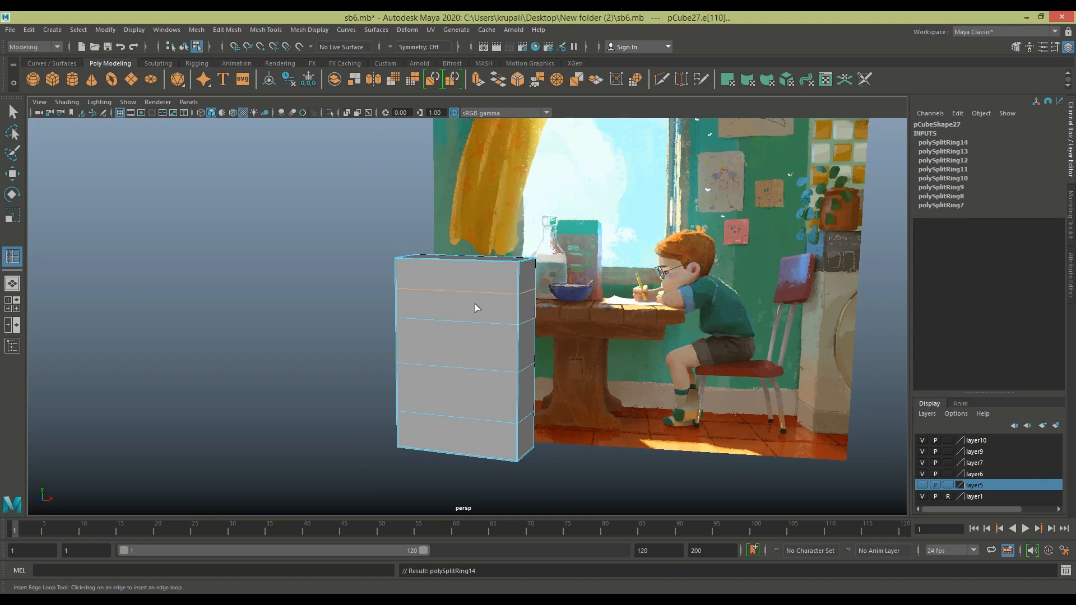
Move the two upper horizontal edge loops vertically to space the box's rows more evenly.
{"action": "key", "text": "w"}
{"action": "left_click", "coordinate": [466, 231]}
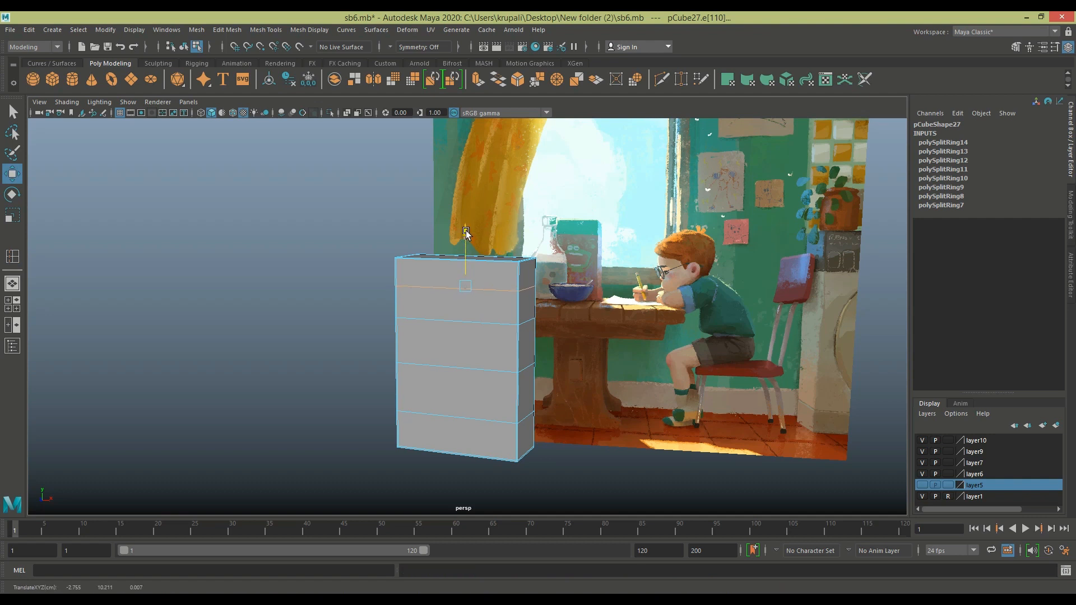
{"action": "double_click", "coordinate": [487, 314]}
{"action": "left_click_drag", "start_coordinate": [469, 263], "coordinate": [467, 237]}
{"action": "double_click", "coordinate": [490, 289]}
Insert two vertical edge loops dividing the box's front face into thirds, and turn on the smooth preview.
{"action": "key", "text": "g"}
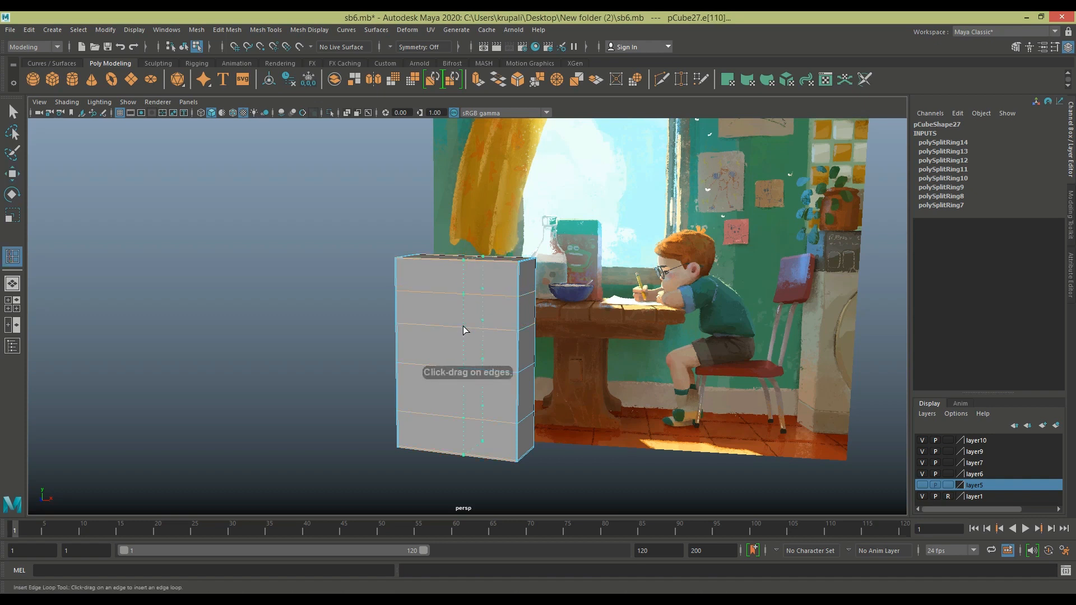
{"action": "left_click_drag", "start_coordinate": [491, 338], "coordinate": [438, 328]}
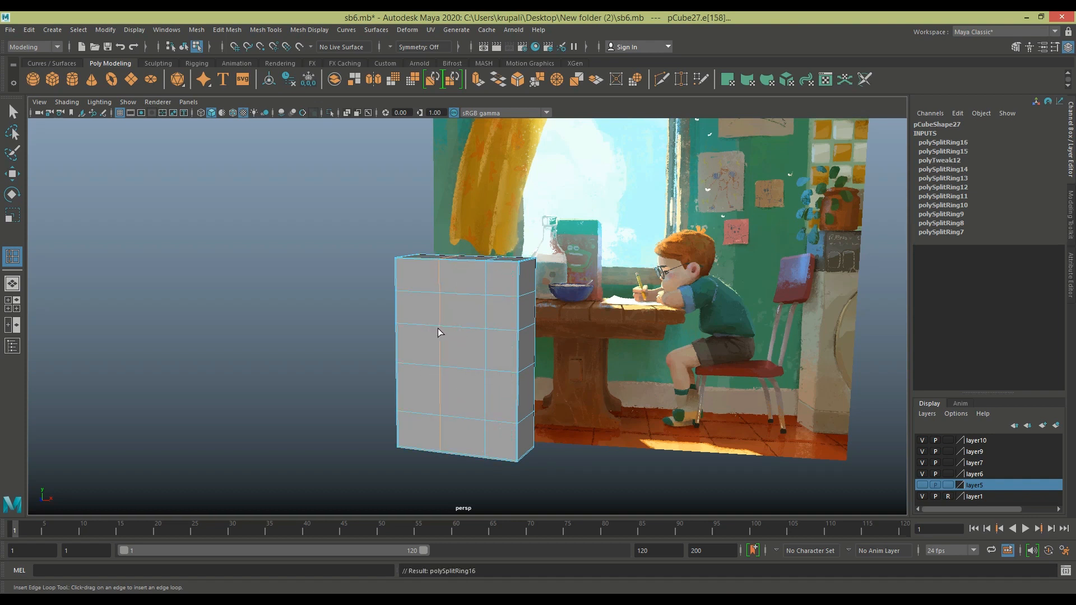
{"action": "key", "text": "3"}
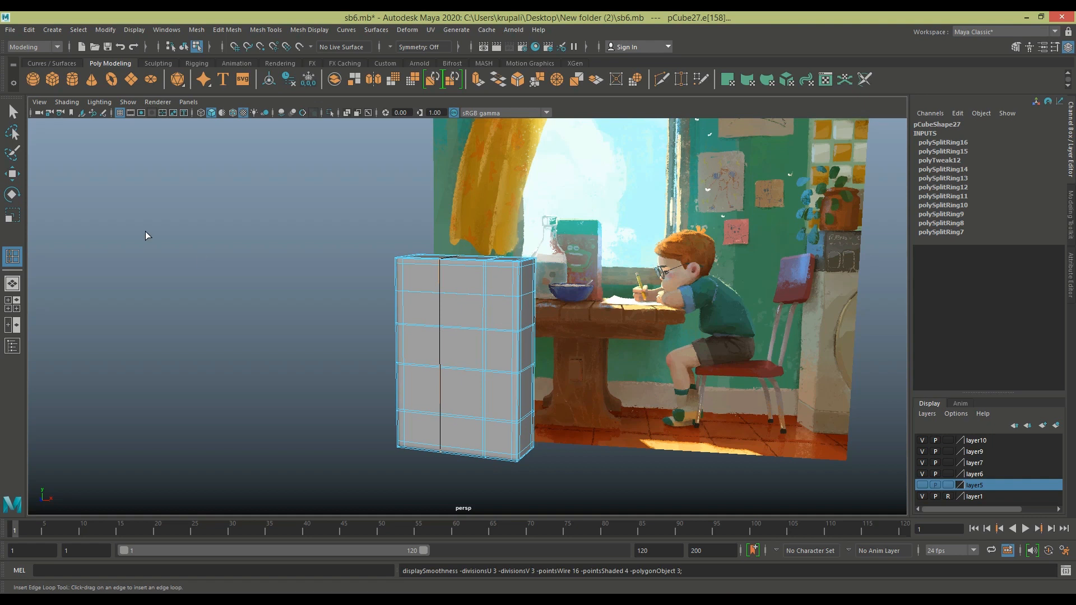
Return to object mode, examine the smoothed box's corners from above, and restore the unsmoothed display.
{"action": "left_click", "coordinate": [12, 174]}
{"action": "right_click_drag", "start_coordinate": [476, 310], "coordinate": [532, 295]}
{"action": "left_click", "coordinate": [612, 392]}
{"action": "left_click_drag", "start_coordinate": [631, 499], "coordinate": [546, 361], "text": "alt"}
{"action": "left_click", "coordinate": [541, 357]}
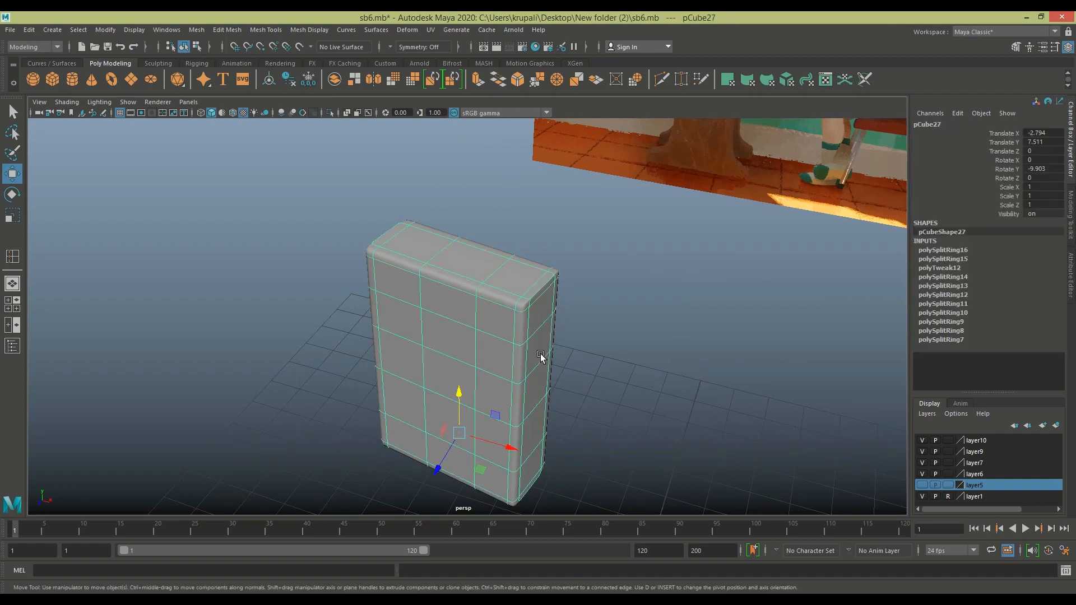
{"action": "key", "text": "1"}
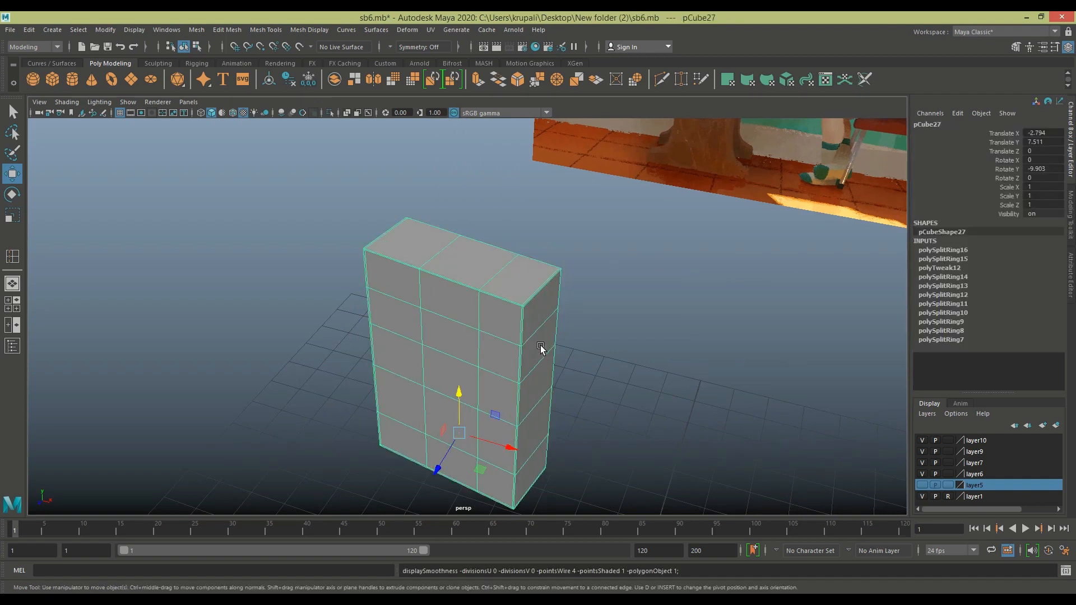
Insert a vertical edge loop on the box's narrow side face, close to its front corner.
{"action": "key", "text": "y"}
{"action": "scroll", "coordinate": [653, 401], "scroll_direction": "up", "scroll_amount": 3}
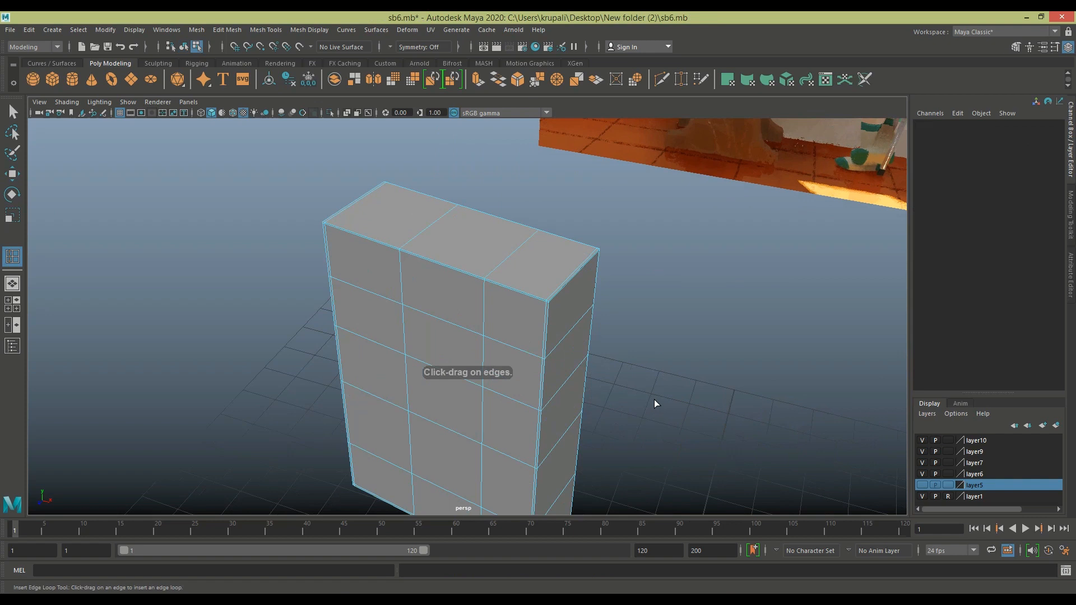
{"action": "left_click_drag", "start_coordinate": [726, 388], "coordinate": [639, 374], "text": "alt"}
{"action": "scroll", "coordinate": [522, 293], "scroll_direction": "up", "scroll_amount": 5}
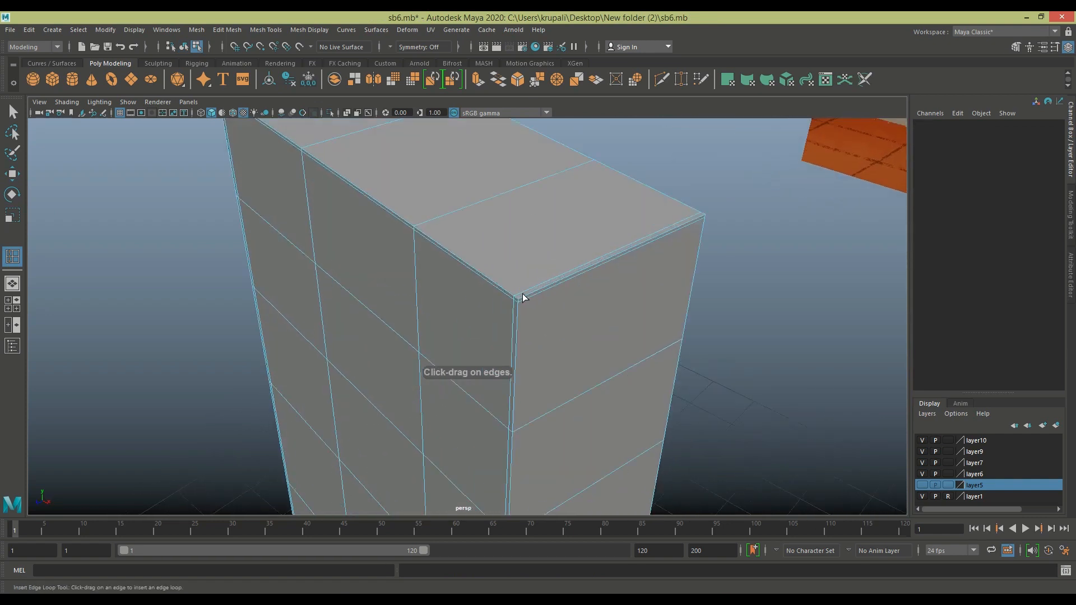
{"action": "left_click", "coordinate": [524, 300]}
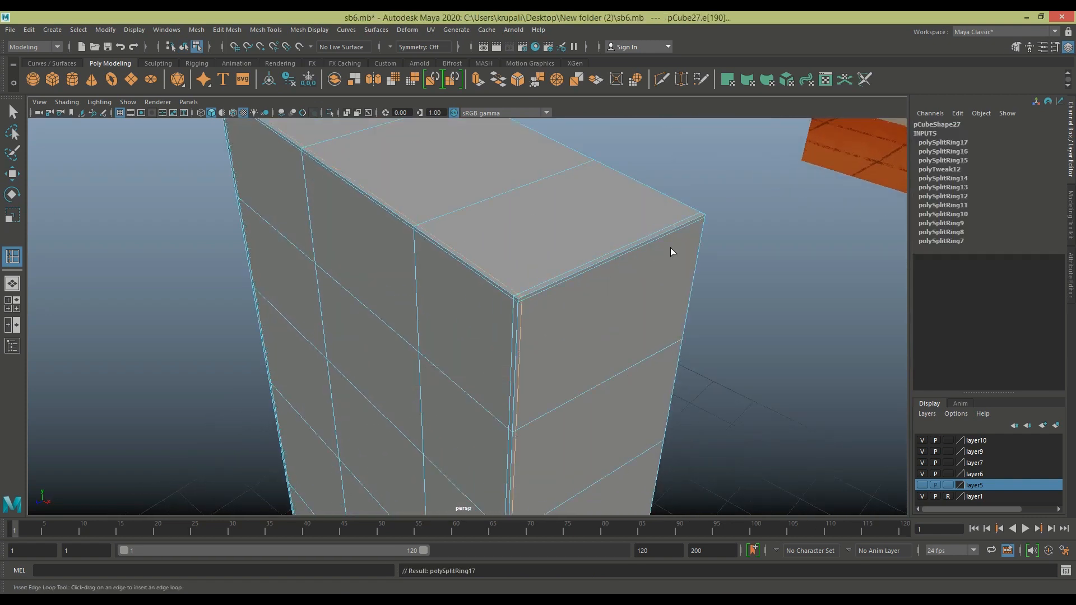
Insert a vertical edge loop close to the far corner of the box's narrow side, then preview the smoothed box in object mode.
{"action": "left_click_drag", "start_coordinate": [698, 223], "coordinate": [704, 224]}
{"action": "key", "text": "3"}
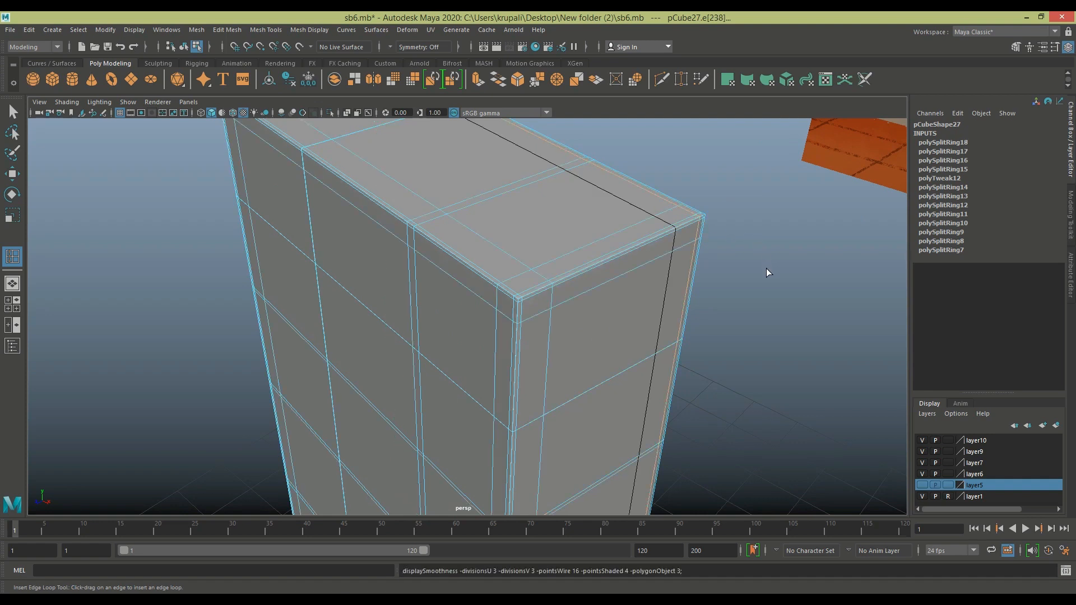
{"action": "left_click", "coordinate": [14, 174]}
{"action": "right_click_drag", "start_coordinate": [473, 210], "coordinate": [537, 191]}
{"action": "scroll", "coordinate": [702, 287], "scroll_direction": "down", "scroll_amount": 3}
{"action": "scroll", "coordinate": [731, 384], "scroll_direction": "down", "scroll_amount": 4}
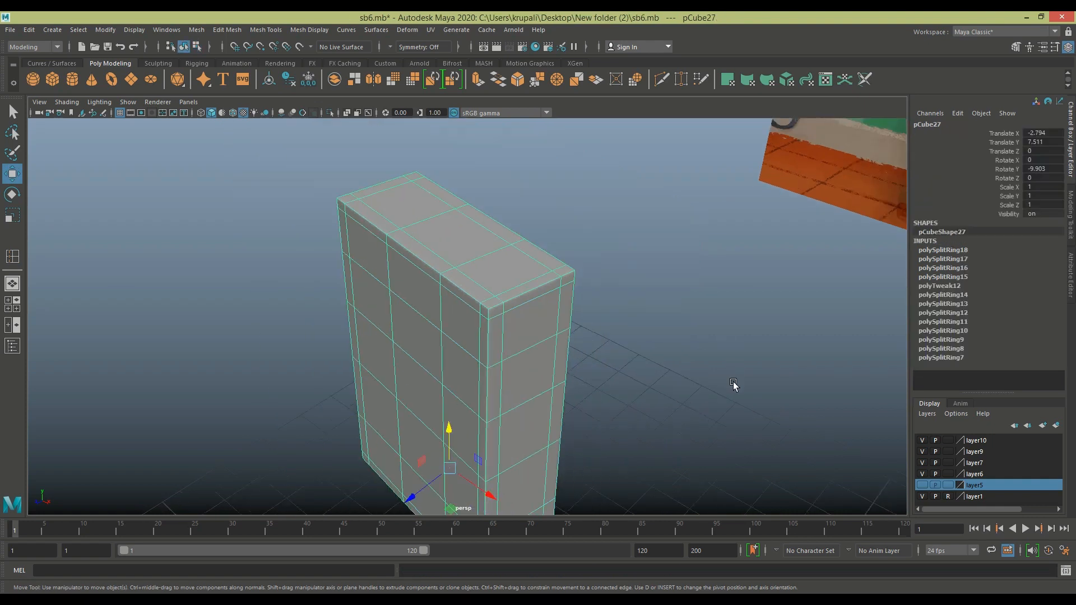
{"action": "key", "text": "space"}
{"action": "key", "text": "space"}
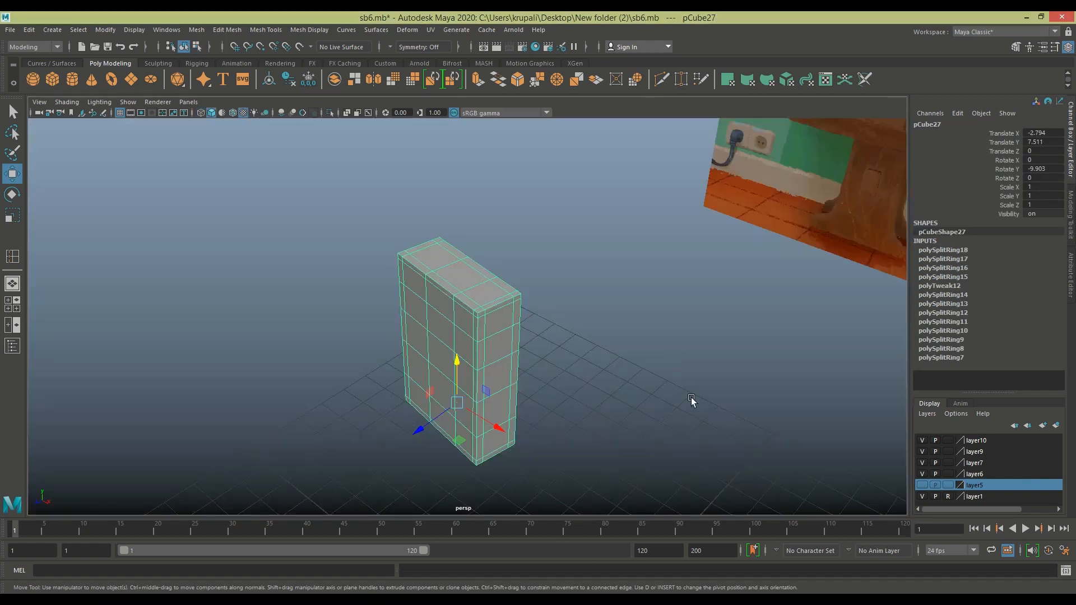
{"action": "left_click_drag", "start_coordinate": [640, 398], "coordinate": [690, 365], "text": "alt"}
{"action": "left_click", "coordinate": [646, 401]}
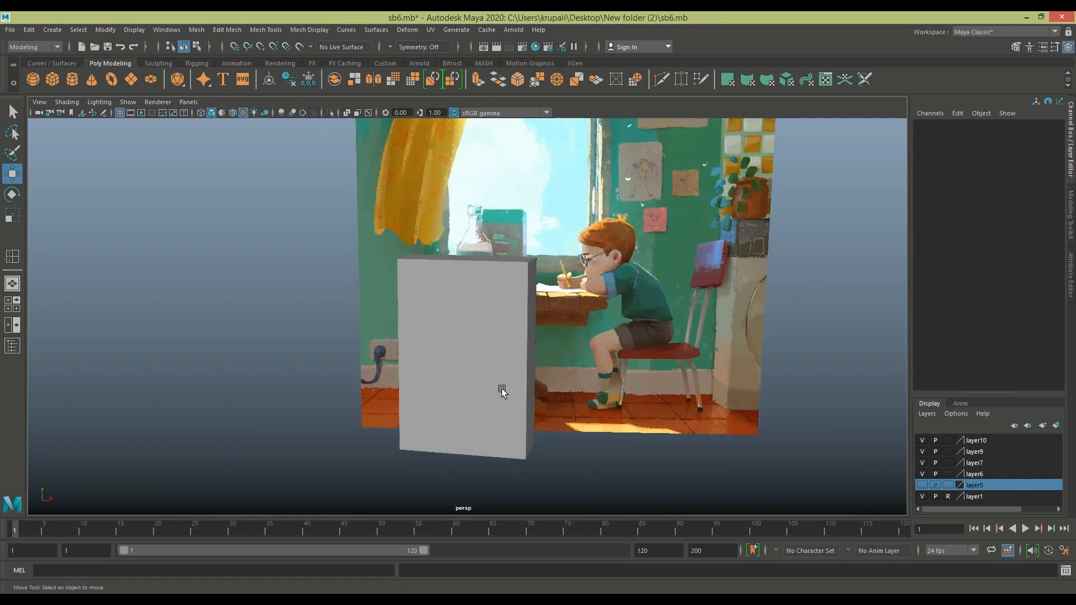
Apply an automatic UV projection to the cereal box.
{"action": "left_click", "coordinate": [500, 392]}
{"action": "left_click", "coordinate": [430, 29]}
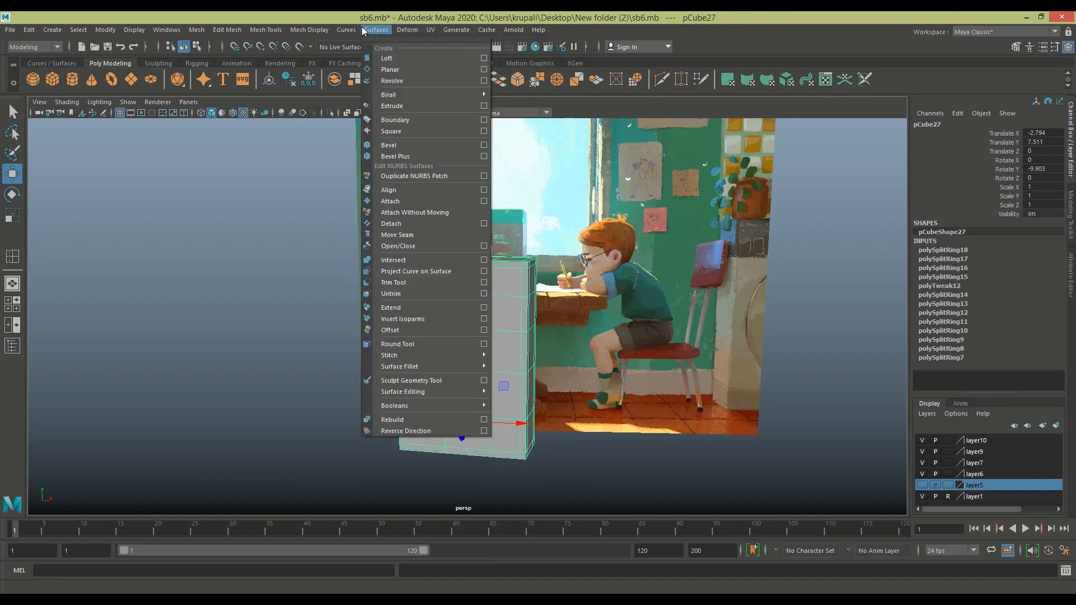
{"action": "mouse_move", "coordinate": [301, 33]}
{"action": "mouse_move", "coordinate": [257, 34]}
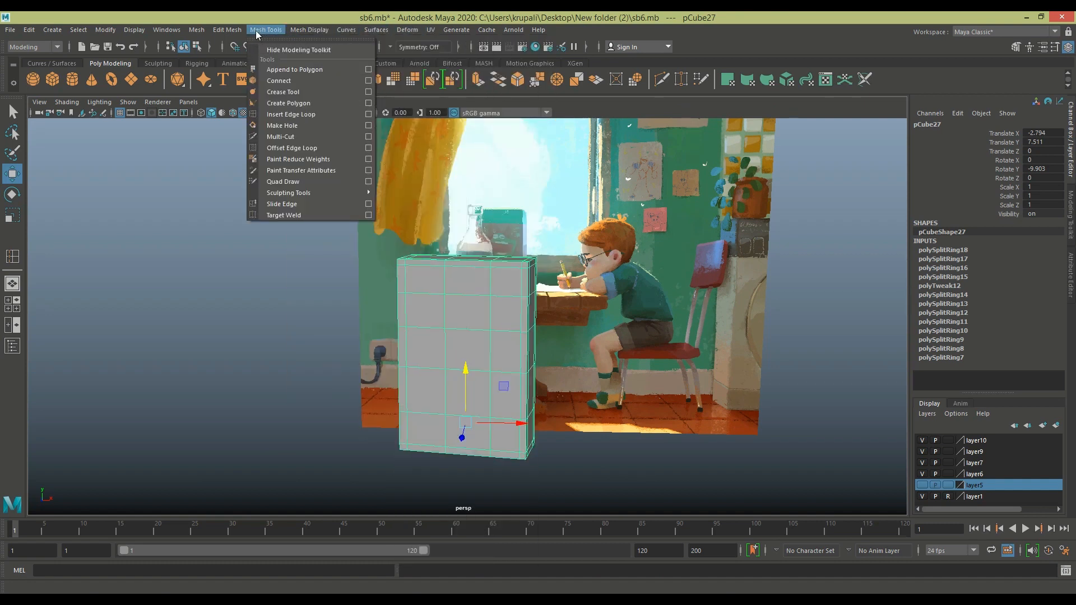
{"action": "mouse_move", "coordinate": [435, 32]}
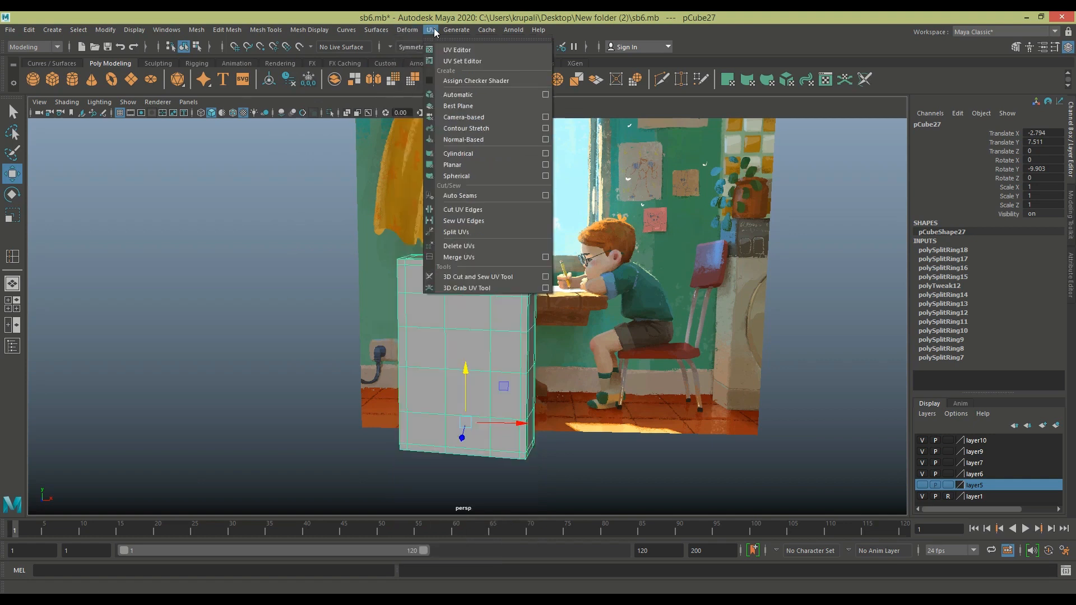
{"action": "left_click", "coordinate": [454, 95]}
{"action": "right_click_drag", "start_coordinate": [454, 275], "coordinate": [509, 256]}
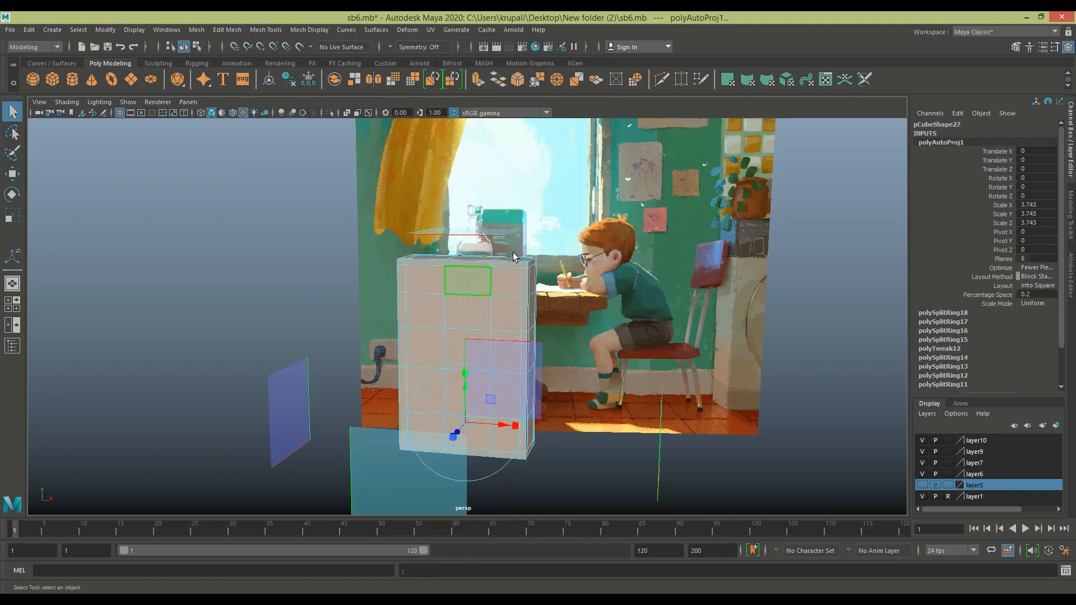
Open the UV Editor, dock the UV Toolkit inside it, and fit the window beside the box in the viewport.
{"action": "left_click", "coordinate": [429, 29]}
{"action": "left_click", "coordinate": [462, 49]}
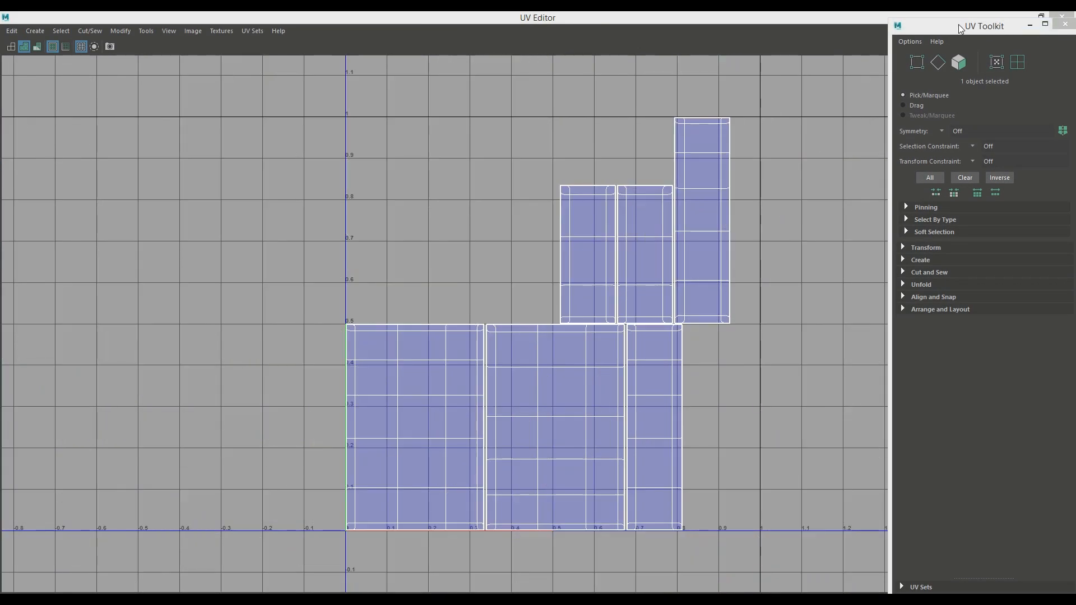
{"action": "left_click_drag", "start_coordinate": [959, 28], "coordinate": [1026, 51]}
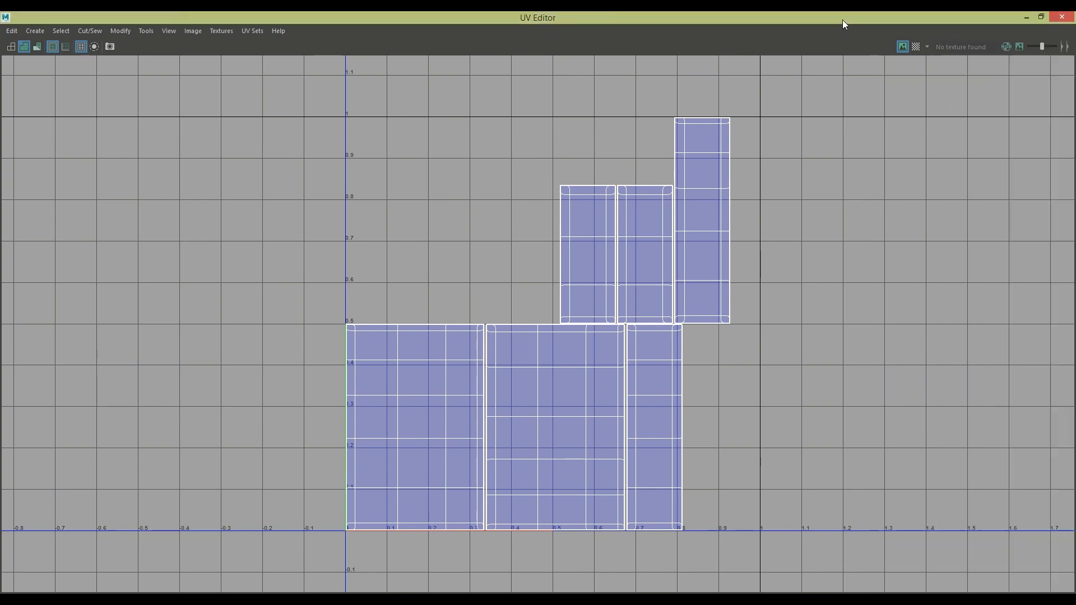
{"action": "left_click_drag", "start_coordinate": [842, 19], "coordinate": [630, 32]}
{"action": "left_click_drag", "start_coordinate": [980, 55], "coordinate": [829, 66]}
{"action": "left_click_drag", "start_coordinate": [423, 28], "coordinate": [598, 74]}
{"action": "left_click_drag", "start_coordinate": [118, 74], "coordinate": [571, 235]}
{"action": "left_click_drag", "start_coordinate": [661, 247], "coordinate": [579, 113]}
{"action": "scroll", "coordinate": [677, 356], "scroll_direction": "up", "scroll_amount": 4}
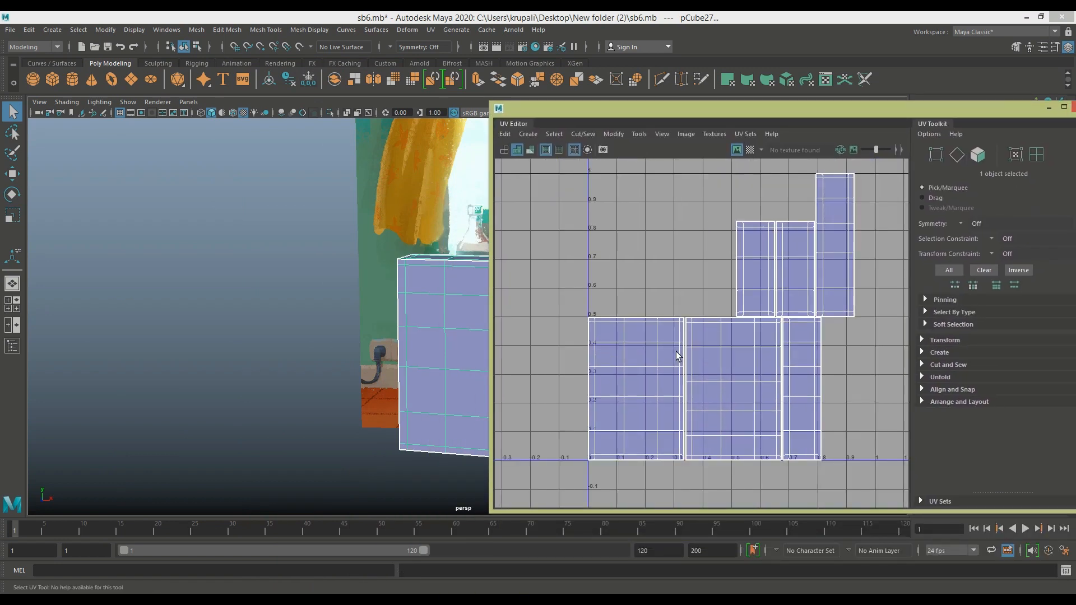
Move the box's front-face UV shell out of the 0–1 tile into the empty space on its negative U side.
{"action": "scroll", "coordinate": [676, 356], "scroll_direction": "down", "scroll_amount": 2}
{"action": "right_click_drag", "start_coordinate": [639, 372], "coordinate": [619, 367]}
{"action": "left_click", "coordinate": [655, 381]}
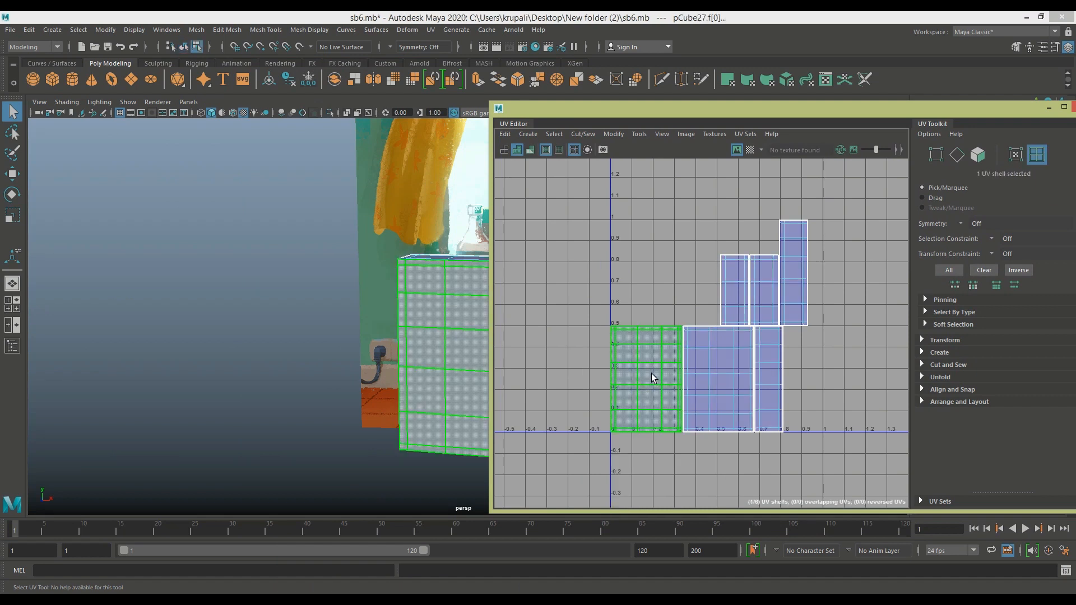
{"action": "key", "text": "w"}
{"action": "left_click_drag", "start_coordinate": [645, 380], "coordinate": [550, 365]}
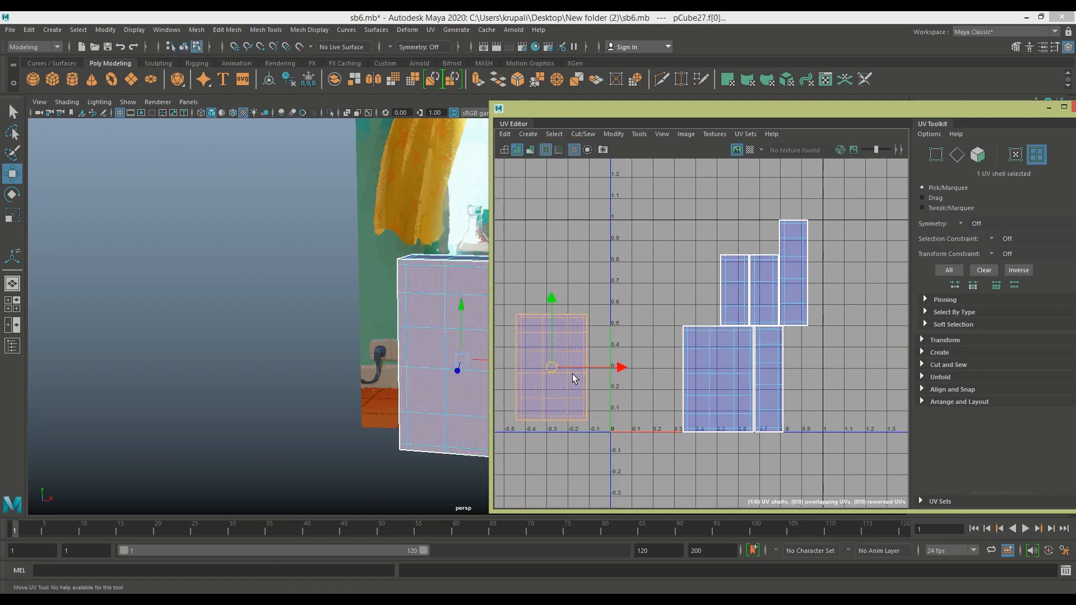
Place the UV shell of the box's right narrow side directly to the right of the front-face shell, level with it.
{"action": "scroll", "coordinate": [613, 418], "scroll_direction": "up", "scroll_amount": 1}
{"action": "middle_click_drag", "start_coordinate": [613, 418], "coordinate": [691, 403], "text": "alt"}
{"action": "scroll", "coordinate": [754, 391], "scroll_direction": "up", "scroll_amount": 3}
{"action": "scroll", "coordinate": [714, 393], "scroll_direction": "down", "scroll_amount": 3}
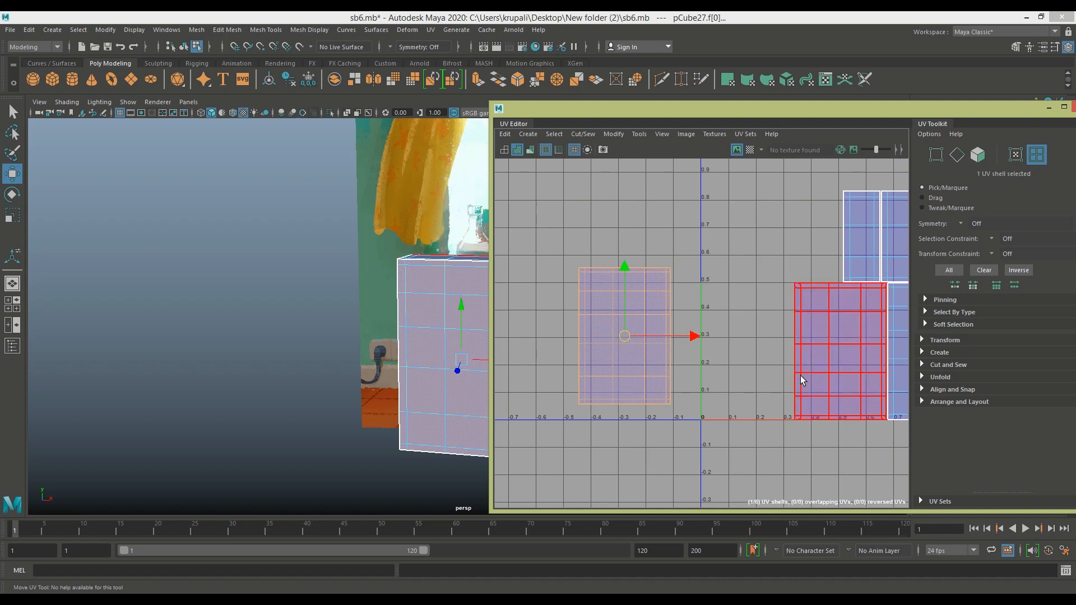
{"action": "middle_click_drag", "start_coordinate": [772, 384], "coordinate": [702, 389], "text": "alt"}
{"action": "middle_click_drag", "start_coordinate": [256, 379], "coordinate": [70, 372], "text": "alt"}
{"action": "left_click", "coordinate": [835, 384]}
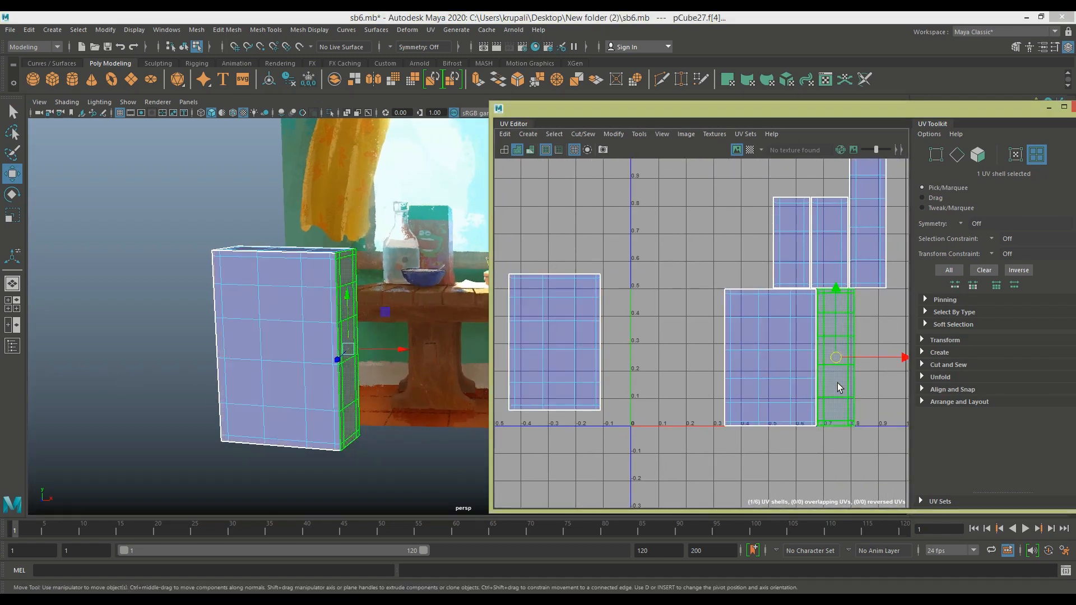
{"action": "middle_click_drag", "start_coordinate": [798, 360], "coordinate": [622, 340]}
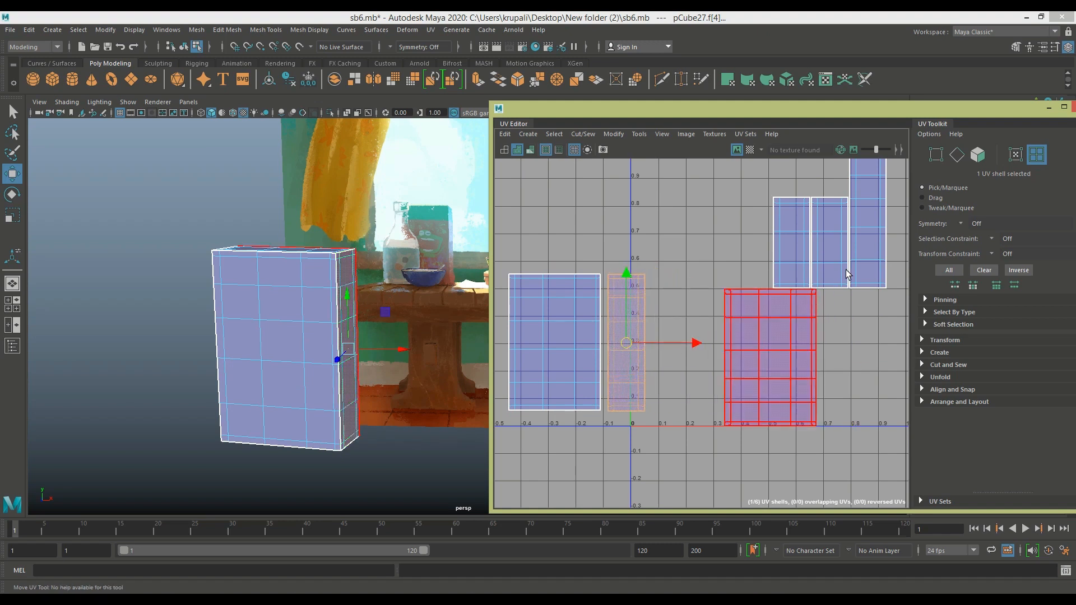
Place the UV shell of the box's left narrow side directly to the left of the front-face shell, level with it.
{"action": "left_click", "coordinate": [867, 224]}
{"action": "left_click_drag", "start_coordinate": [867, 219], "coordinate": [494, 328]}
{"action": "middle_click_drag", "start_coordinate": [767, 370], "coordinate": [817, 370], "text": "alt"}
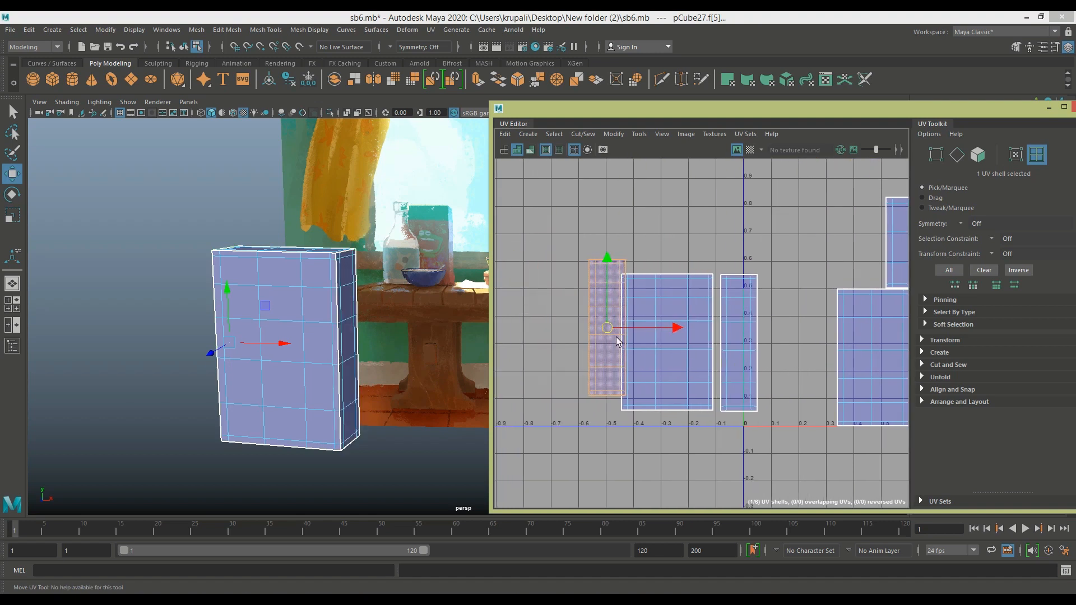
{"action": "left_click_drag", "start_coordinate": [606, 327], "coordinate": [598, 341]}
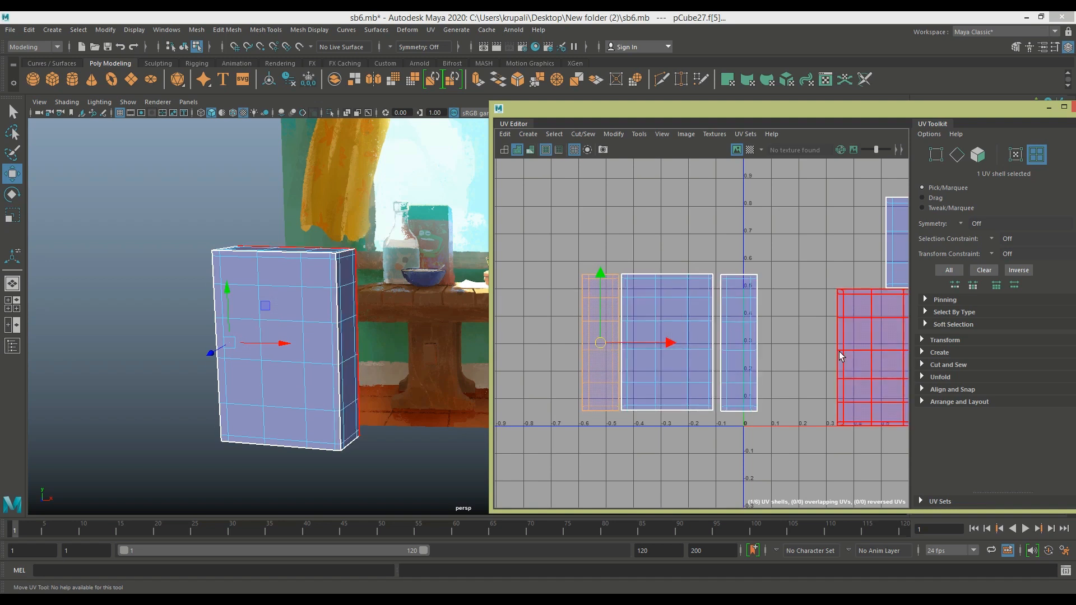
Place the back-face UV shell beside the right narrow side's shell to complete the row of four.
{"action": "left_click_drag", "start_coordinate": [375, 385], "coordinate": [322, 369], "text": "alt"}
{"action": "left_click", "coordinate": [856, 368]}
{"action": "left_click_drag", "start_coordinate": [876, 343], "coordinate": [803, 344]}
{"action": "left_click_drag", "start_coordinate": [302, 371], "coordinate": [347, 387], "text": "alt"}
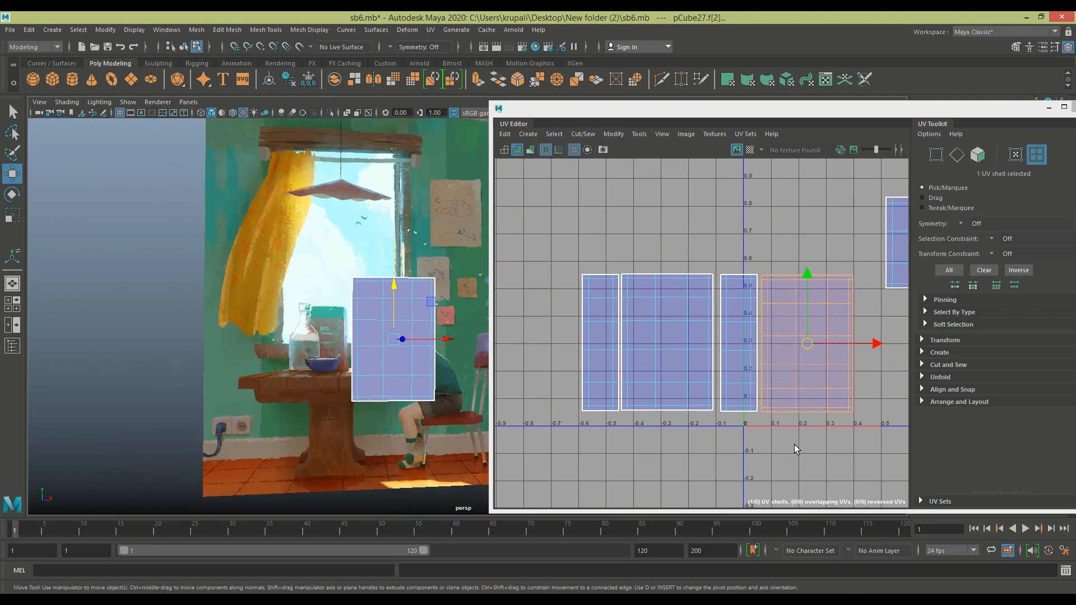
Maximize the UV Editor and stitch the left narrow side's shell to the front-face shell along their full shared vertical border, using A to B.
{"action": "left_click", "coordinate": [1064, 106]}
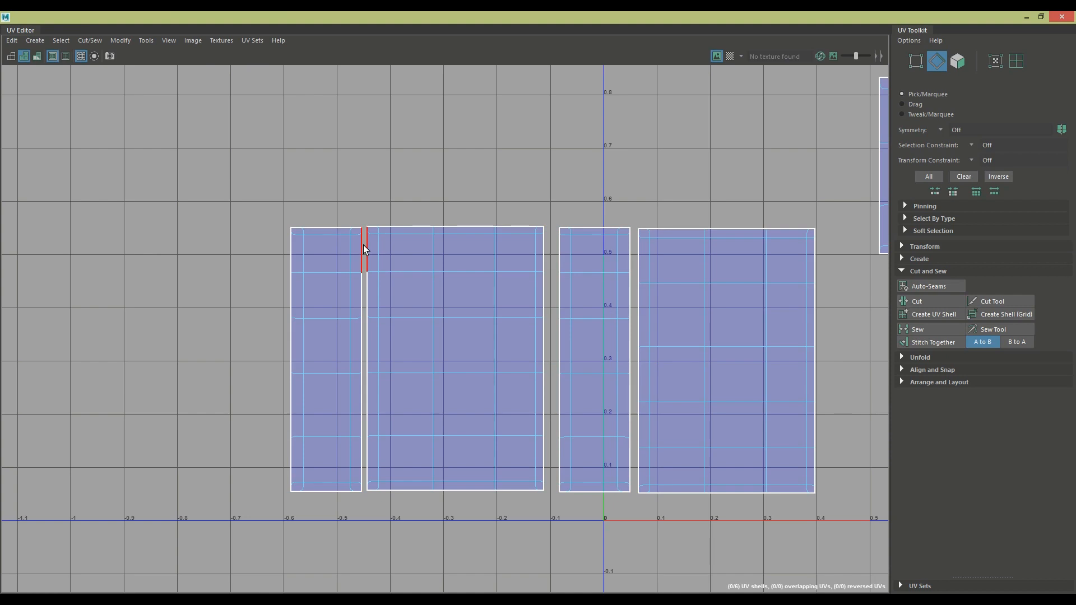
{"action": "left_click", "coordinate": [363, 244]}
{"action": "left_click", "coordinate": [362, 310], "text": "shift"}
{"action": "left_click", "coordinate": [363, 344], "text": "shift"}
{"action": "left_click", "coordinate": [365, 408], "text": "shift"}
{"action": "left_click", "coordinate": [362, 473], "text": "shift"}
{"action": "scroll", "coordinate": [401, 467], "scroll_direction": "up", "scroll_amount": 2}
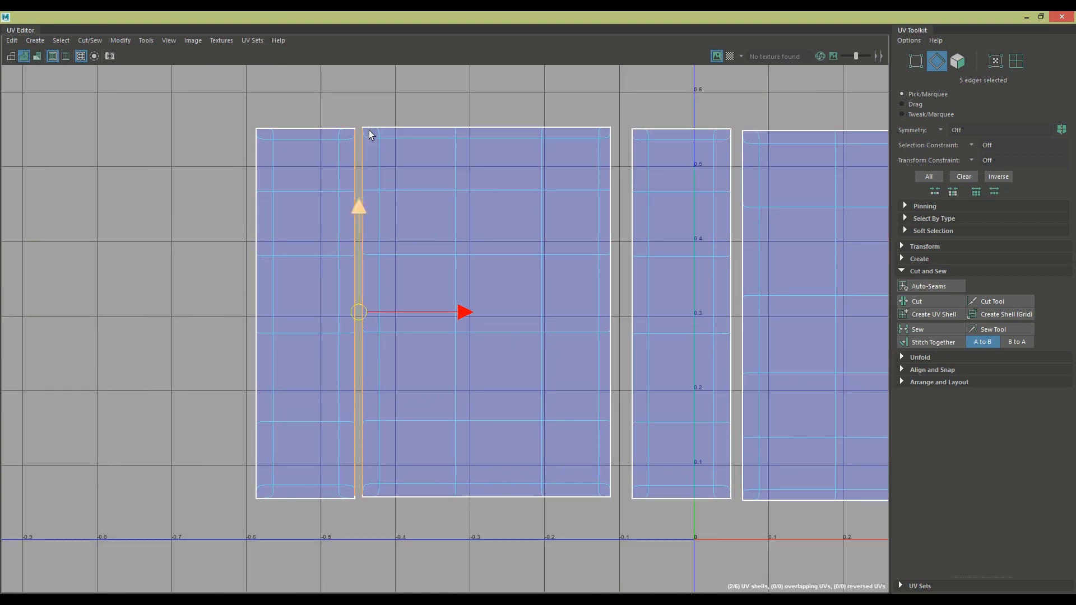
{"action": "scroll", "coordinate": [378, 150], "scroll_direction": "up", "scroll_amount": 2}
{"action": "scroll", "coordinate": [359, 108], "scroll_direction": "up", "scroll_amount": 3}
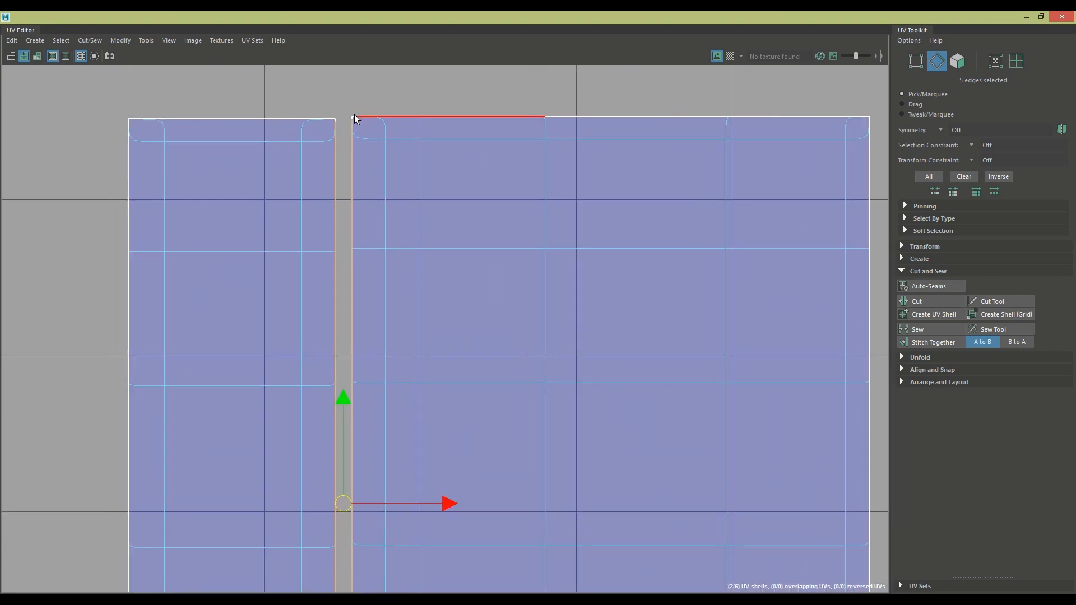
{"action": "left_click", "coordinate": [352, 118], "text": "shift"}
{"action": "scroll", "coordinate": [356, 285], "scroll_direction": "down", "scroll_amount": 3}
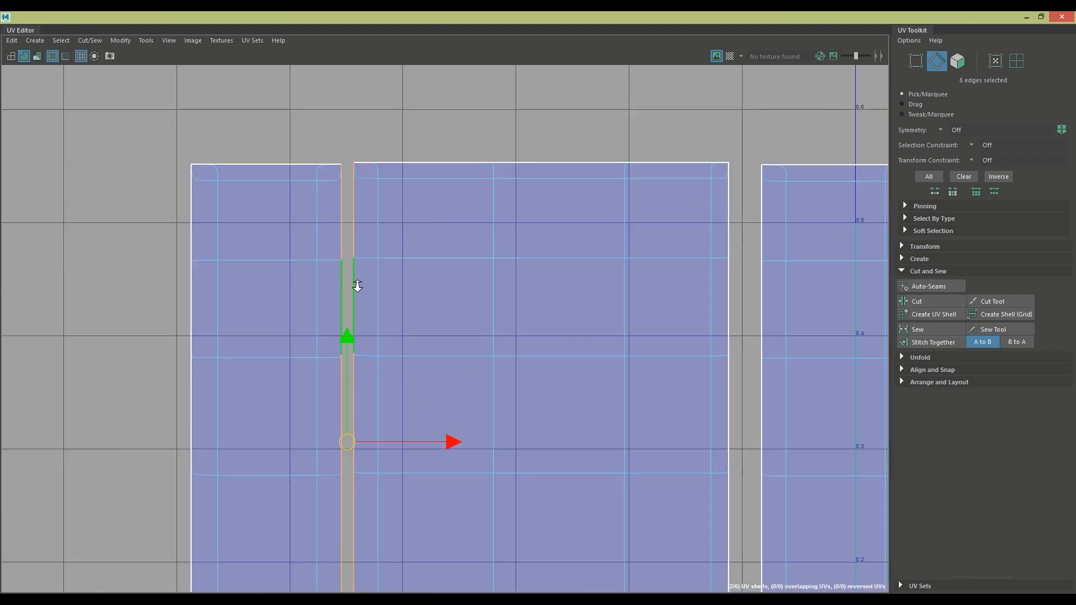
{"action": "middle_click_drag", "start_coordinate": [447, 297], "coordinate": [429, 179], "text": "alt"}
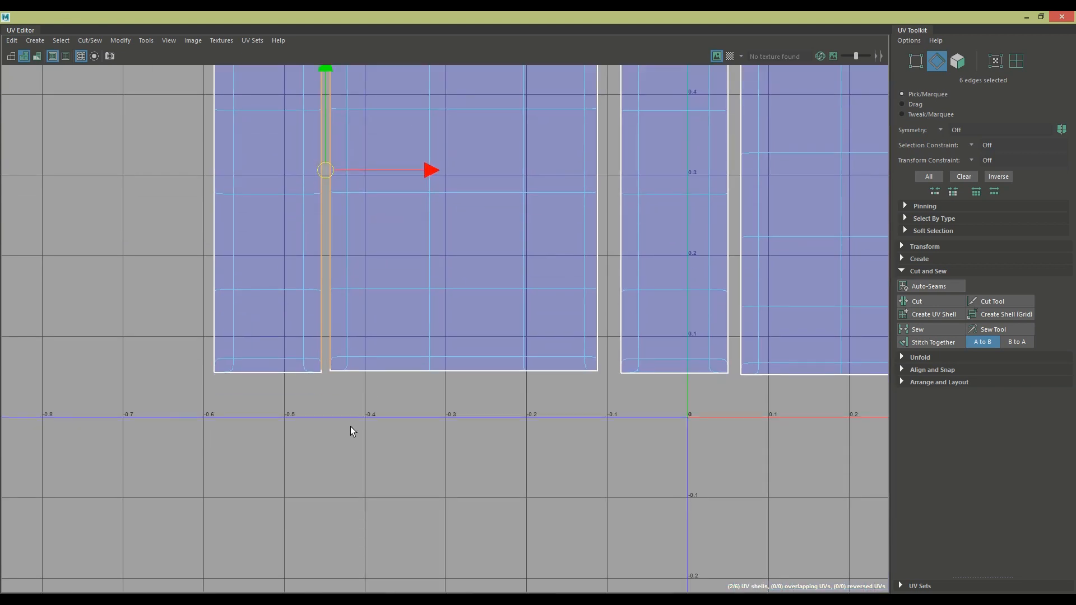
{"action": "scroll", "coordinate": [350, 421], "scroll_direction": "up", "scroll_amount": 4}
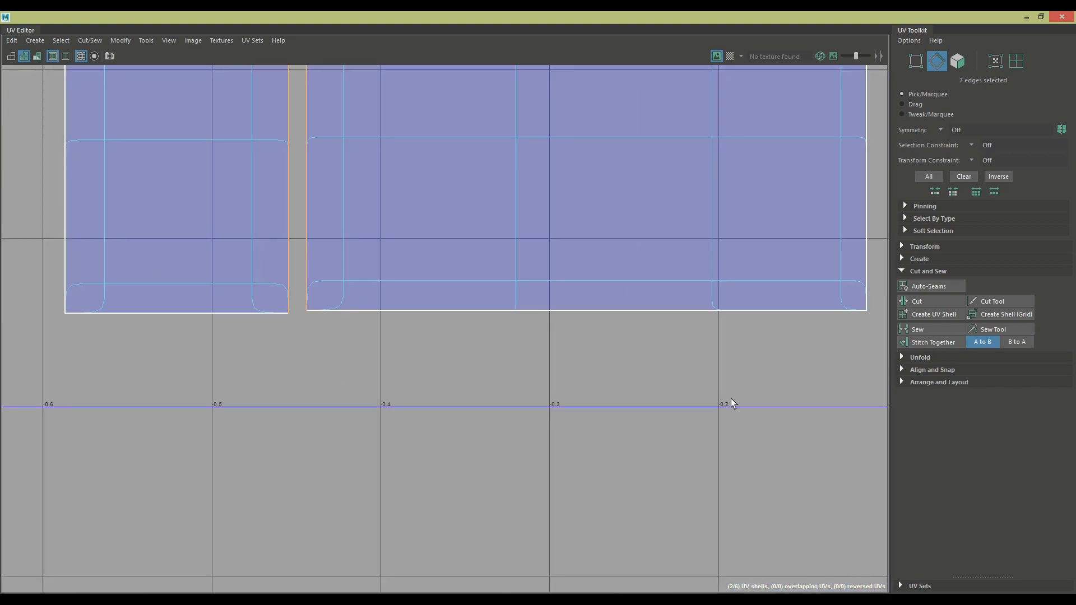
{"action": "left_click", "coordinate": [922, 343]}
Stitch the front-face shell to the right narrow side's shell along all edges of their shared vertical border, using A to B.
{"action": "scroll", "coordinate": [680, 431], "scroll_direction": "down", "scroll_amount": 3}
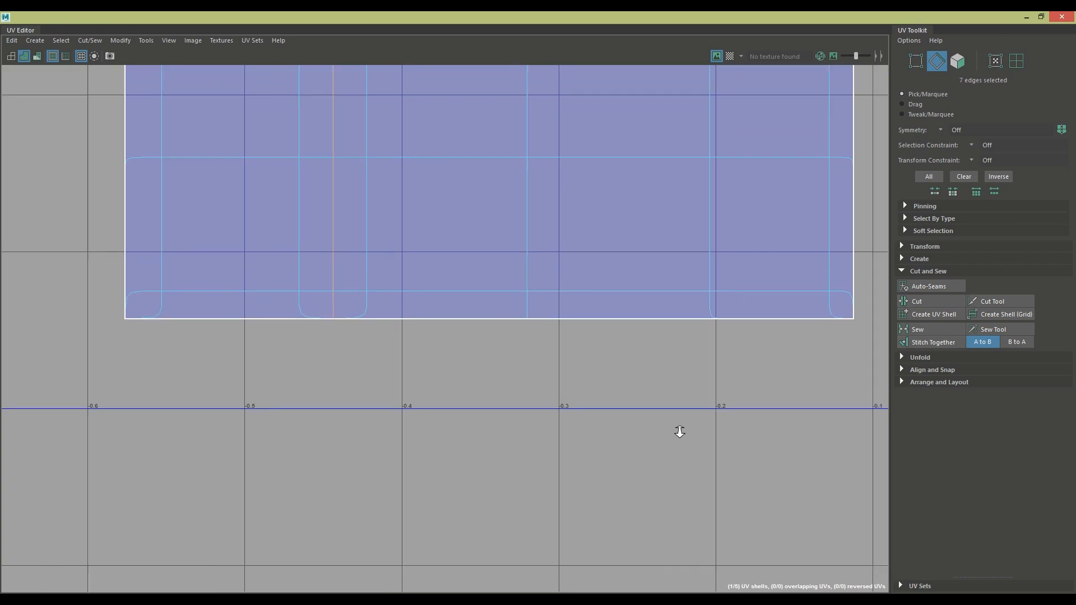
{"action": "middle_click_drag", "start_coordinate": [553, 441], "coordinate": [353, 507], "text": "alt"}
{"action": "scroll", "coordinate": [617, 490], "scroll_direction": "up", "scroll_amount": 5}
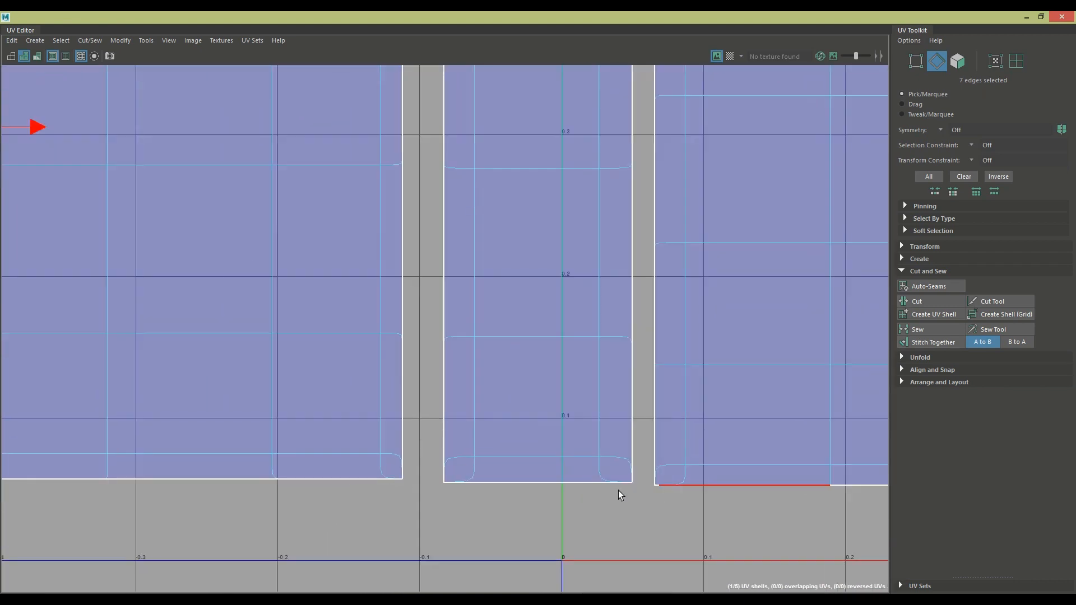
{"action": "left_click", "coordinate": [361, 455], "text": "shift"}
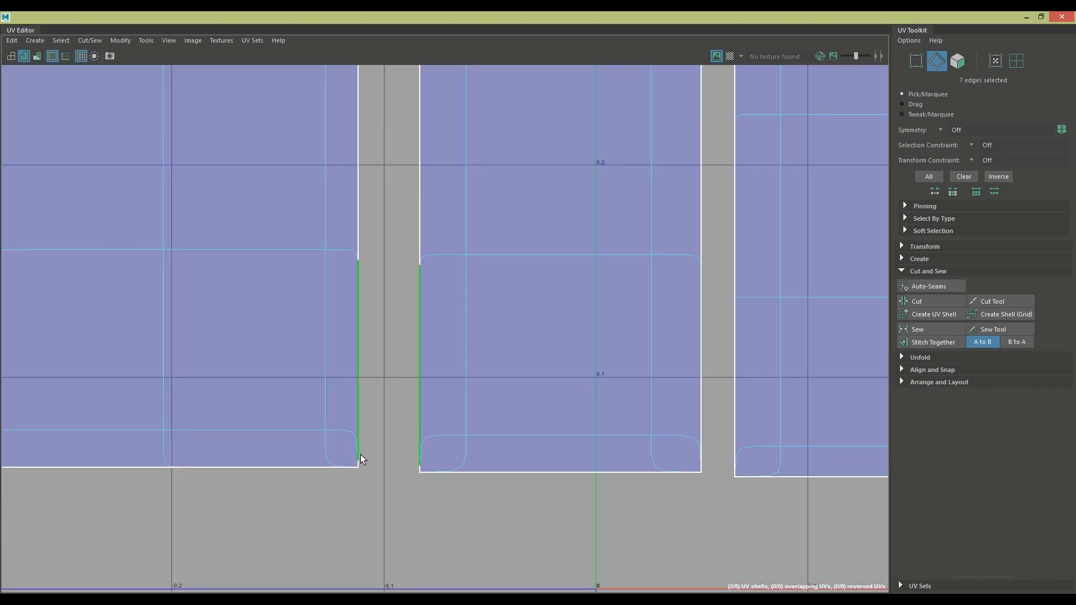
{"action": "left_click", "coordinate": [359, 223], "text": "shift"}
{"action": "scroll", "coordinate": [398, 401], "scroll_direction": "down", "scroll_amount": 2}
{"action": "middle_click_drag", "start_coordinate": [398, 401], "coordinate": [455, 506], "text": "alt"}
{"action": "middle_click_drag", "start_coordinate": [406, 99], "coordinate": [463, 206], "text": "alt"}
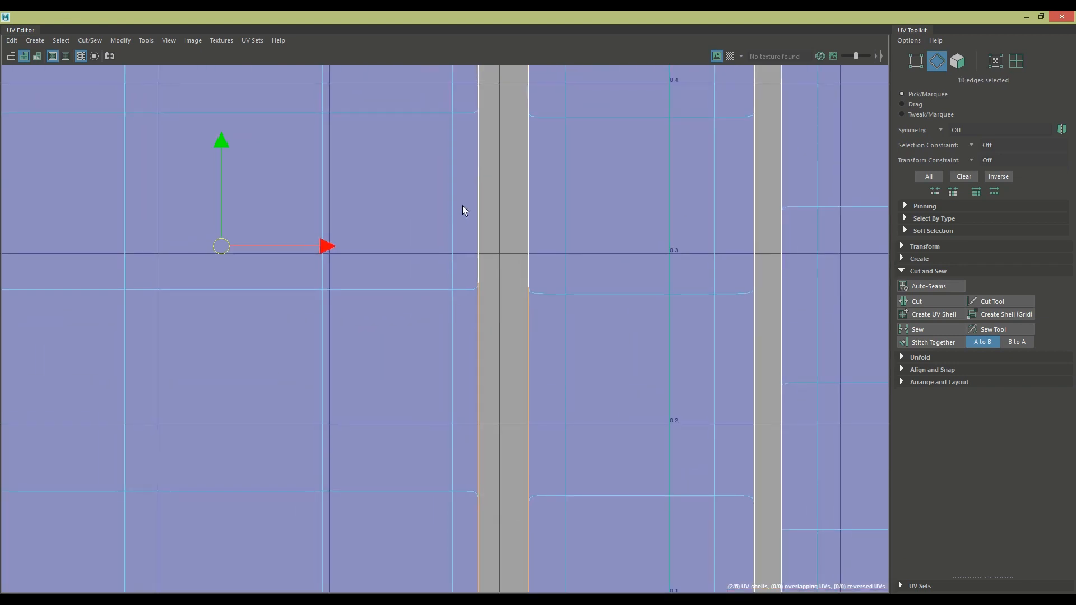
{"action": "middle_click_drag", "start_coordinate": [485, 302], "coordinate": [476, 361], "text": "alt"}
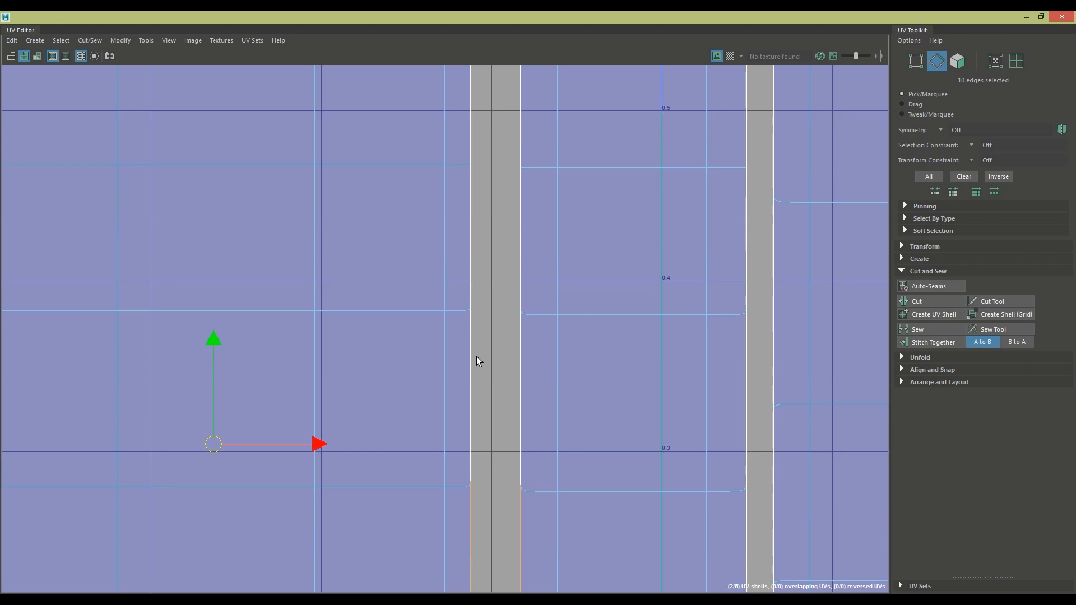
{"action": "left_click", "coordinate": [468, 353], "text": "shift"}
{"action": "left_click", "coordinate": [470, 258], "text": "shift"}
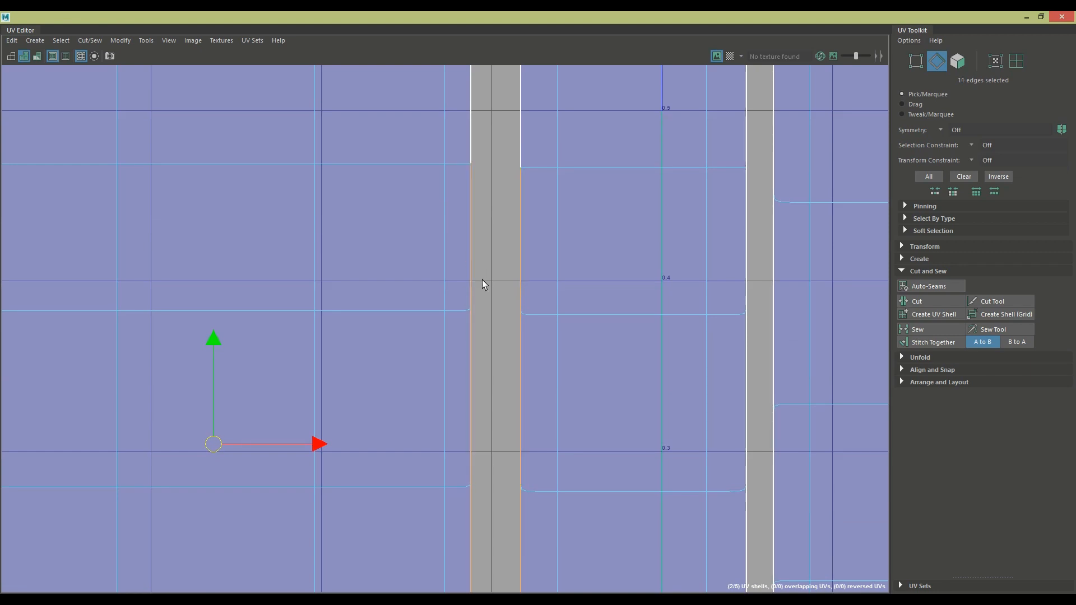
{"action": "scroll", "coordinate": [482, 280], "scroll_direction": "down", "scroll_amount": 2}
{"action": "middle_click_drag", "start_coordinate": [483, 329], "coordinate": [480, 266], "text": "alt"}
{"action": "scroll", "coordinate": [477, 246], "scroll_direction": "up", "scroll_amount": 2}
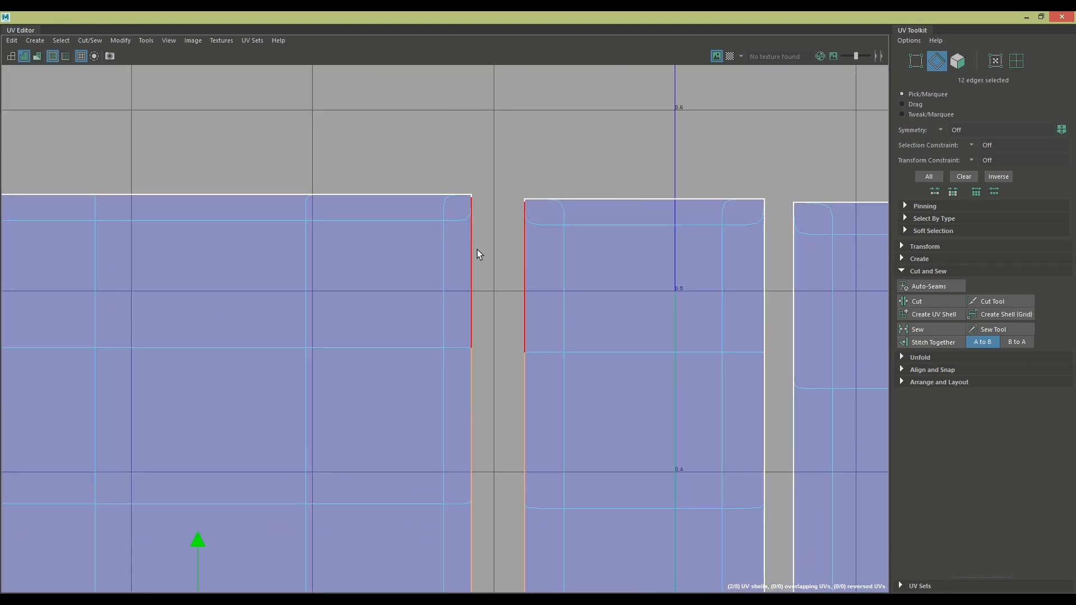
{"action": "left_click", "coordinate": [472, 202], "text": "shift"}
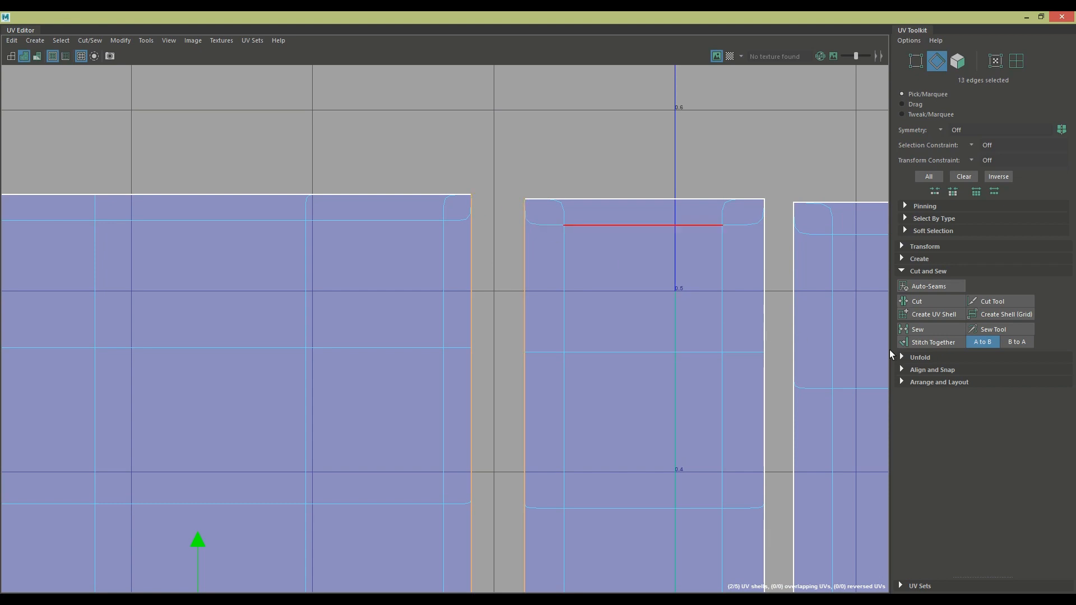
{"action": "left_click", "coordinate": [926, 343]}
{"action": "scroll", "coordinate": [714, 361], "scroll_direction": "down", "scroll_amount": 2}
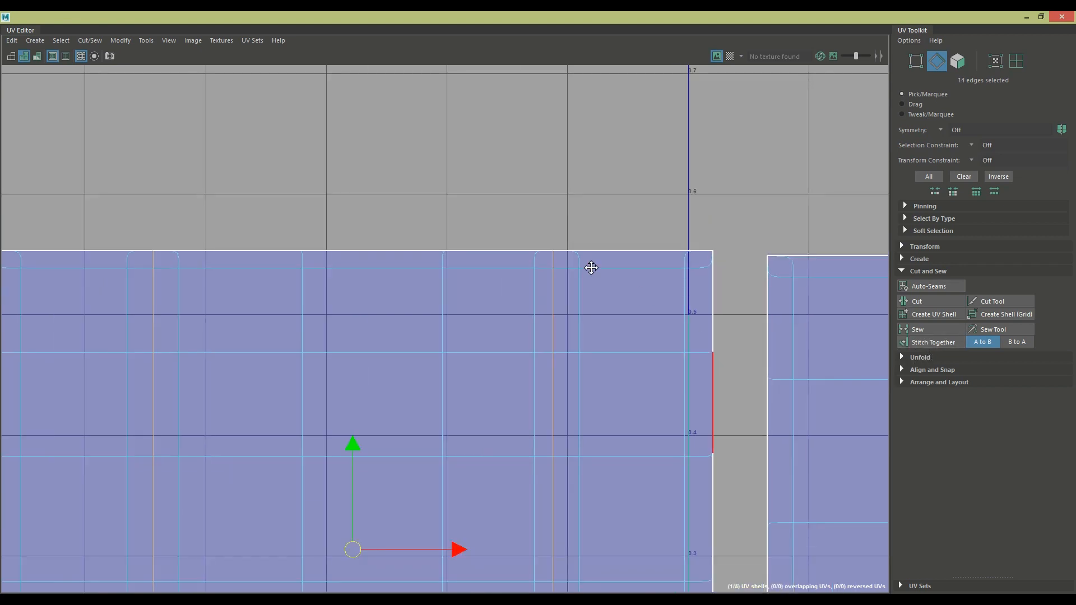
{"action": "middle_click_drag", "start_coordinate": [590, 268], "coordinate": [432, 160], "text": "alt"}
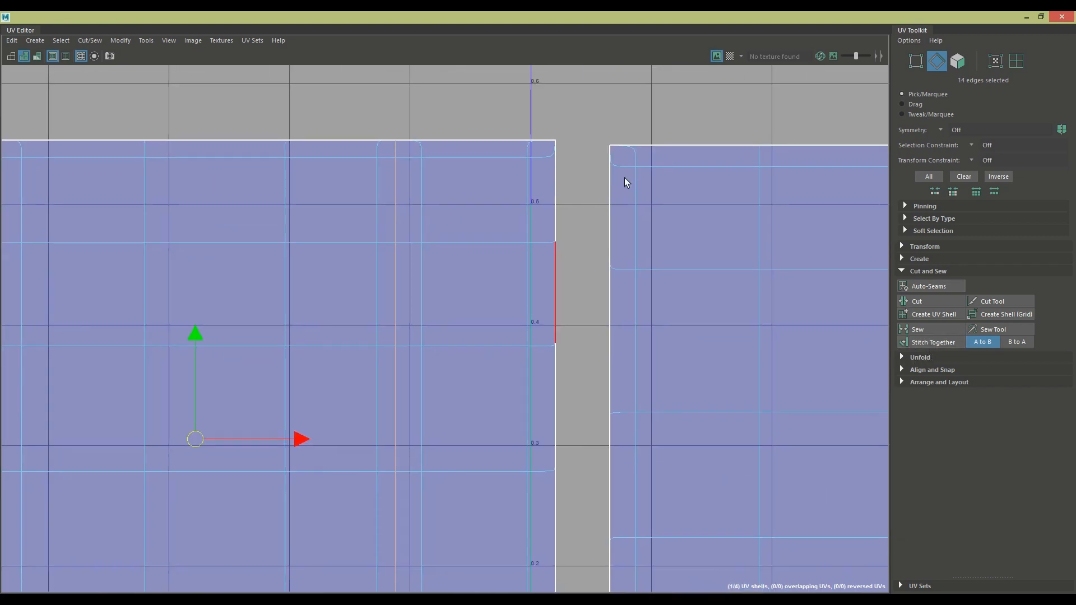
{"action": "left_click", "coordinate": [608, 146], "text": "shift"}
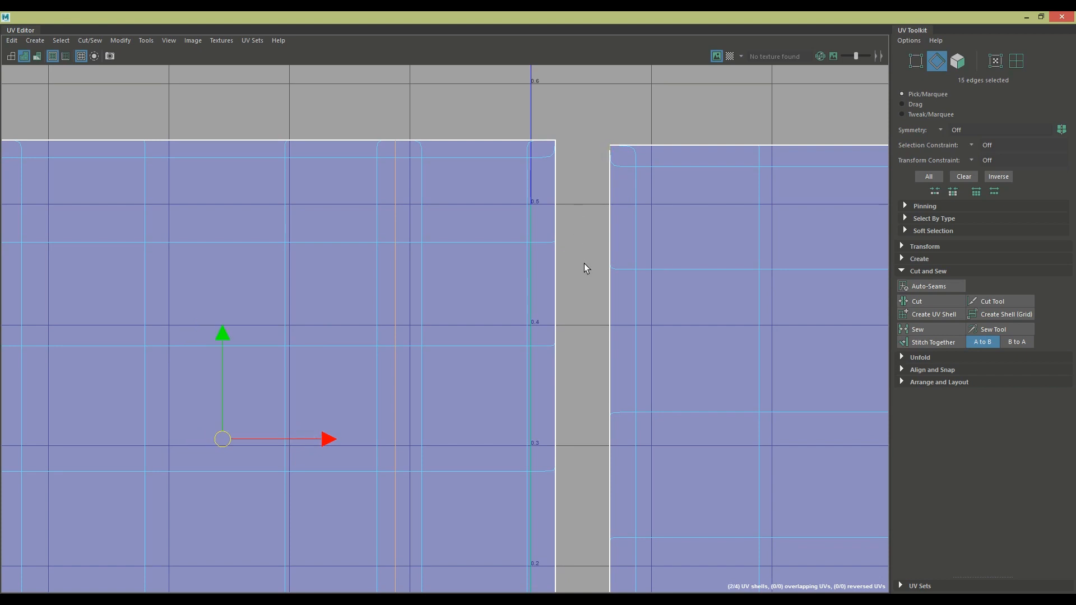
{"action": "scroll", "coordinate": [583, 263], "scroll_direction": "down", "scroll_amount": 2}
{"action": "left_click", "coordinate": [576, 171]}
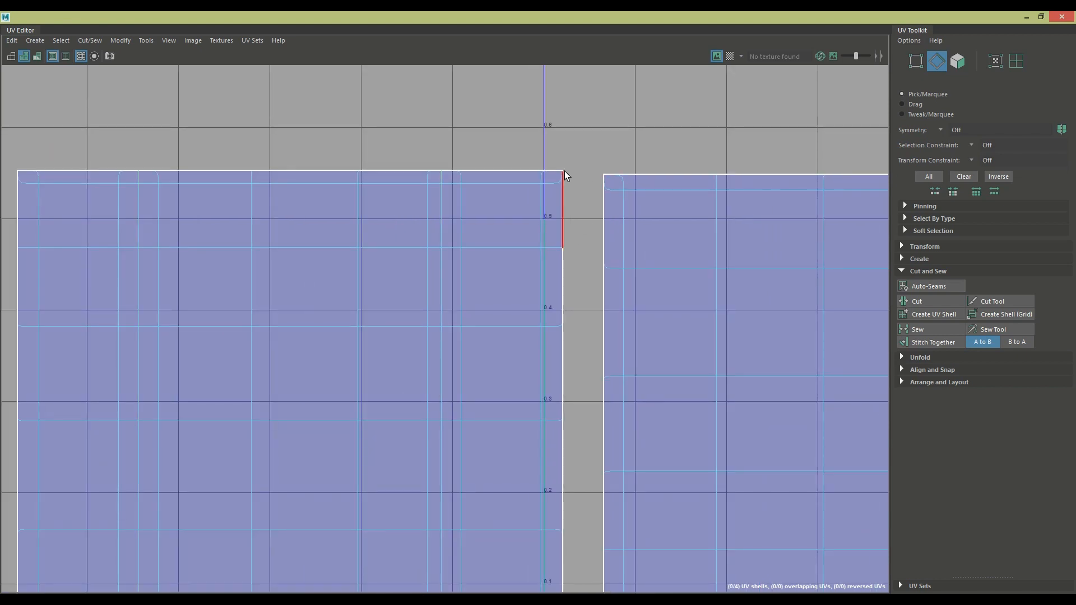
Stitch the back-face shell to the outer vertical border of the left narrow side along all its edges, using A to B.
{"action": "scroll", "coordinate": [601, 266], "scroll_direction": "down", "scroll_amount": 3}
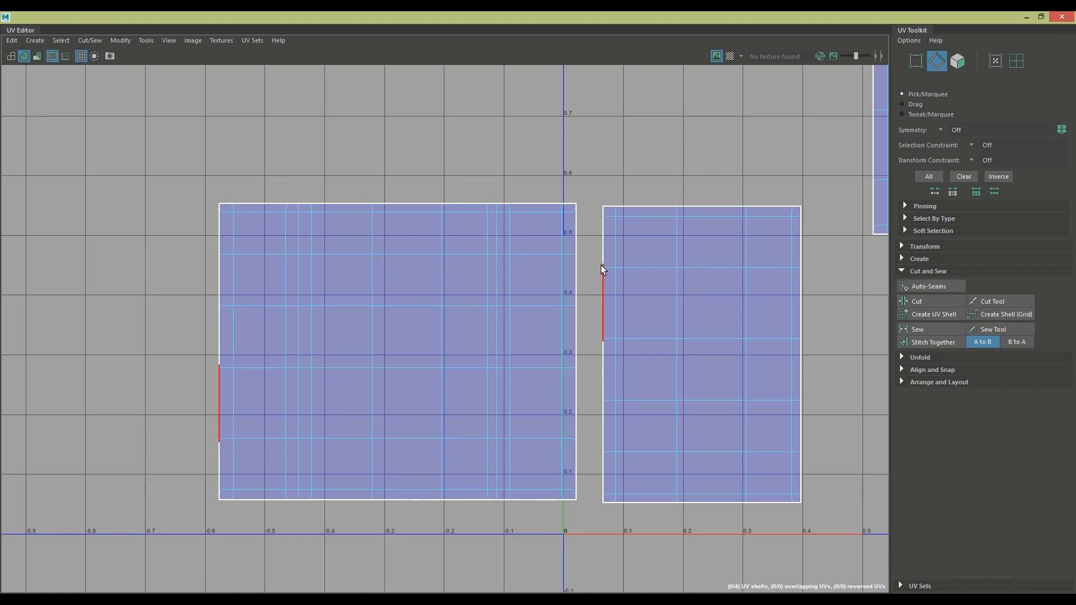
{"action": "left_click", "coordinate": [603, 290]}
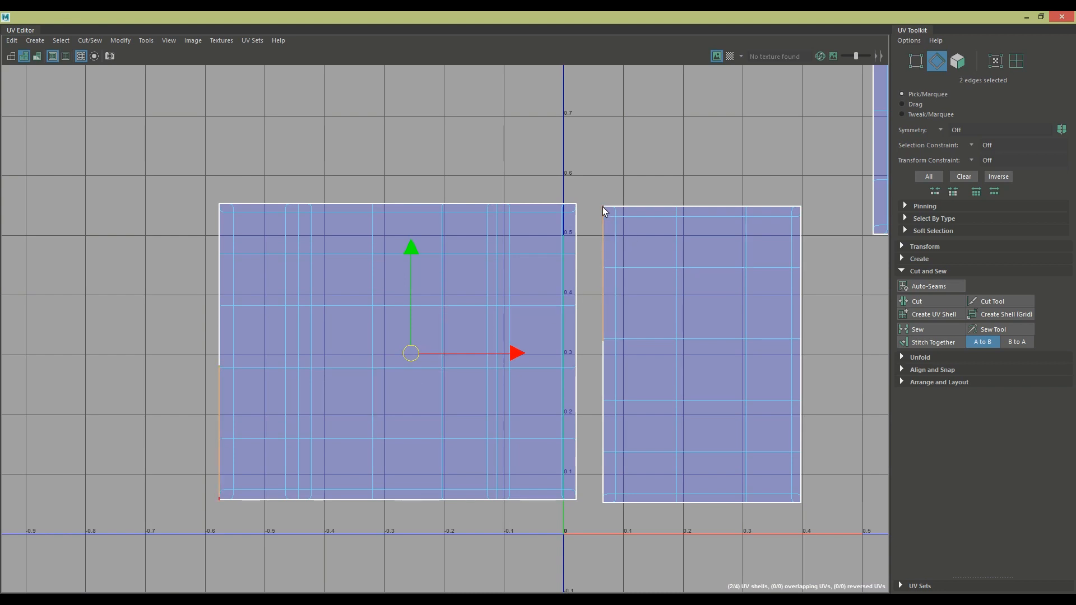
{"action": "scroll", "coordinate": [607, 409], "scroll_direction": "up", "scroll_amount": 2}
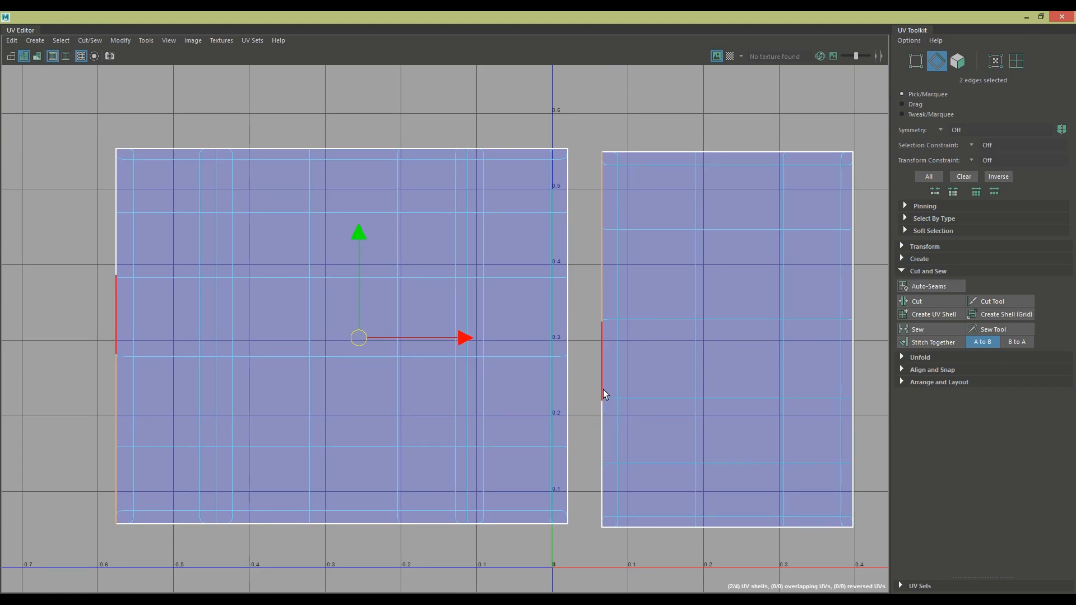
{"action": "left_click", "coordinate": [603, 428], "text": "shift"}
{"action": "left_click", "coordinate": [601, 493], "text": "shift"}
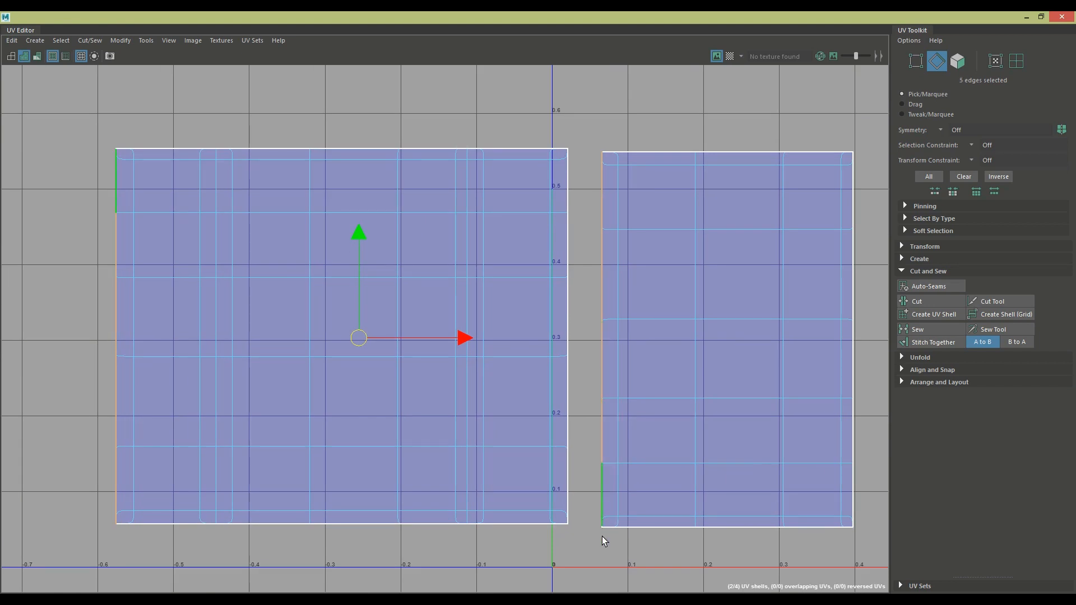
{"action": "scroll", "coordinate": [611, 544], "scroll_direction": "up", "scroll_amount": 4}
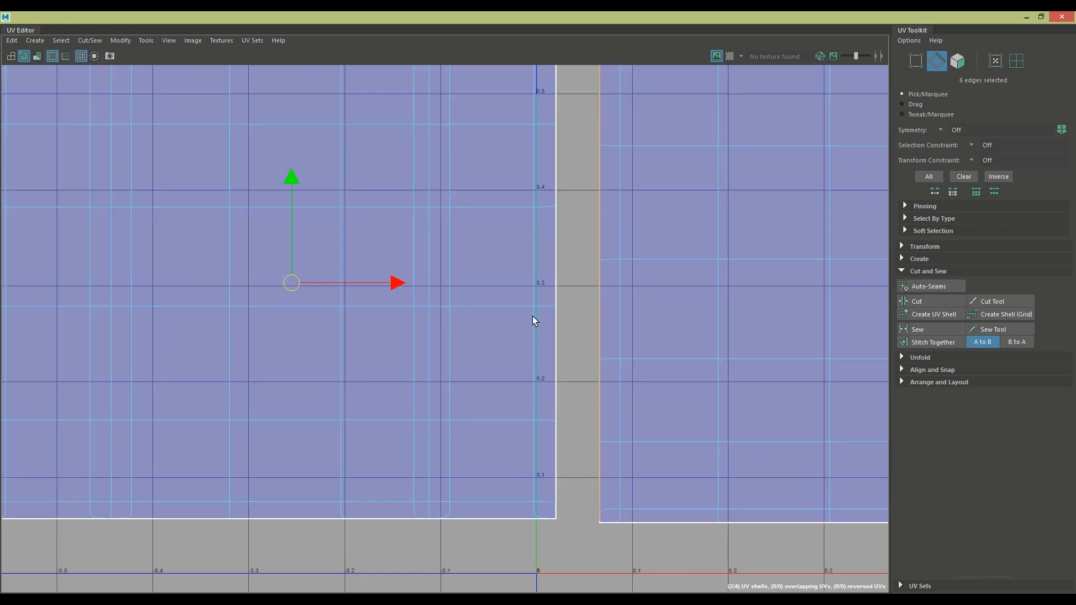
{"action": "scroll", "coordinate": [560, 361], "scroll_direction": "up", "scroll_amount": 1}
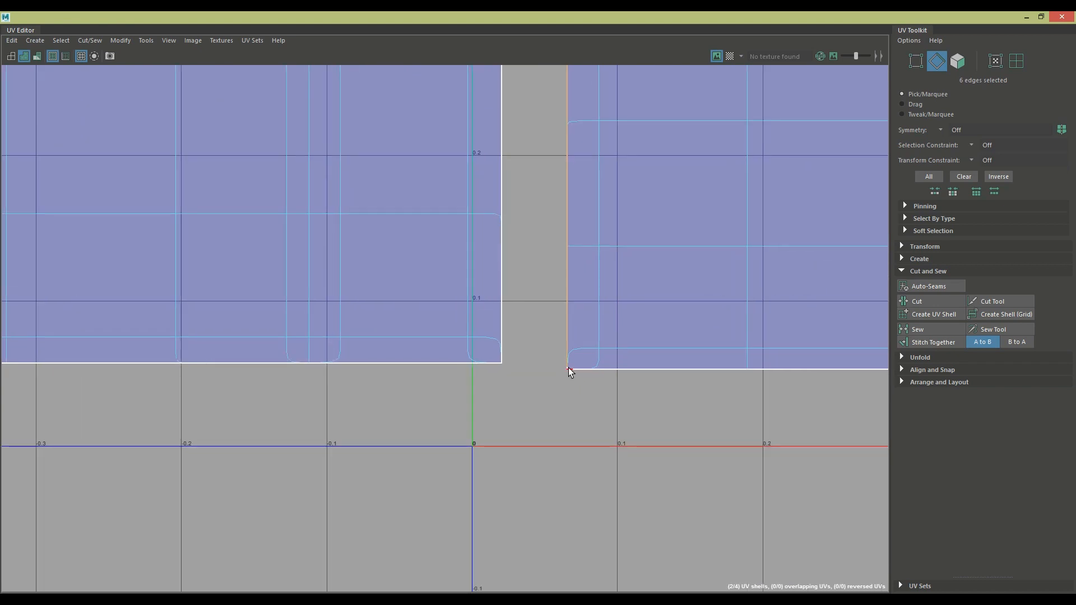
{"action": "left_click", "coordinate": [933, 343]}
Stitch one of the small end-face shells onto the front face's full upper border, using A to B.
{"action": "scroll", "coordinate": [721, 424], "scroll_direction": "down", "scroll_amount": 2}
{"action": "scroll", "coordinate": [720, 426], "scroll_direction": "down", "scroll_amount": 5}
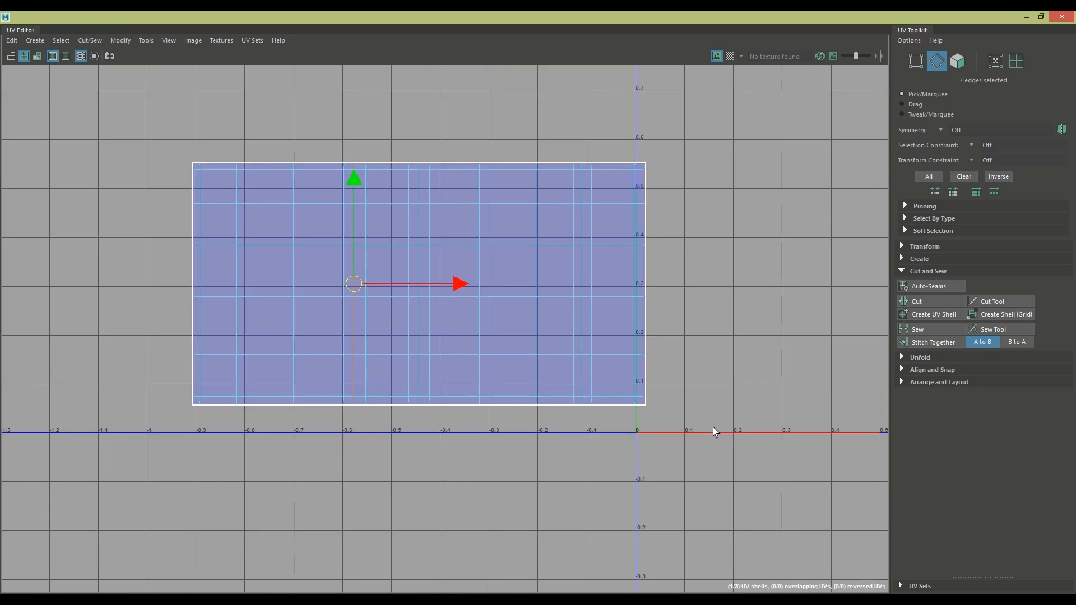
{"action": "middle_click_drag", "start_coordinate": [633, 461], "coordinate": [629, 455], "text": "alt"}
{"action": "scroll", "coordinate": [630, 455], "scroll_direction": "down", "scroll_amount": 2}
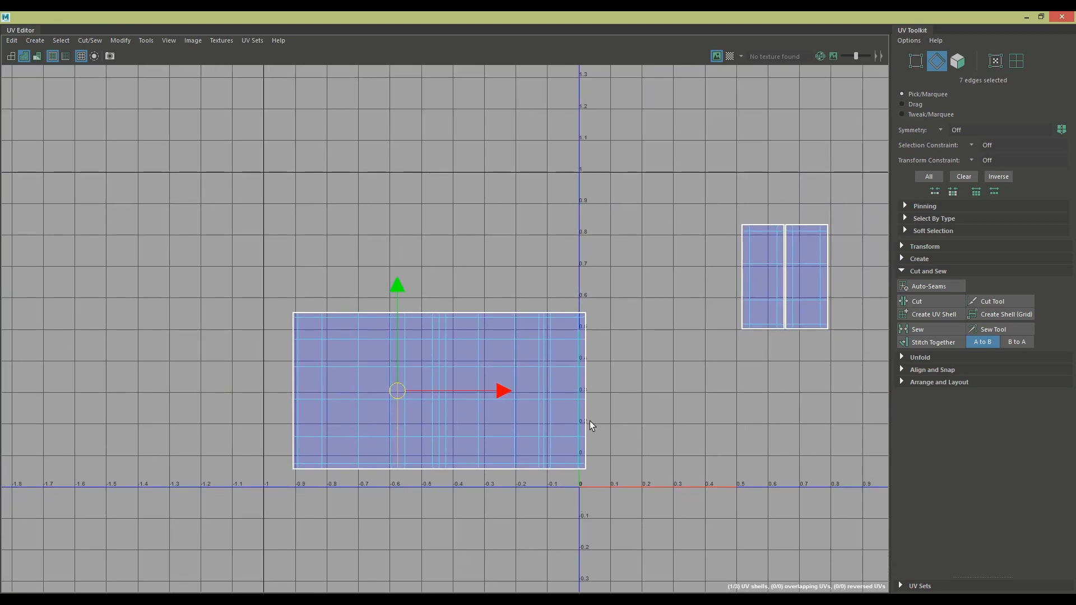
{"action": "left_click", "coordinate": [686, 434]}
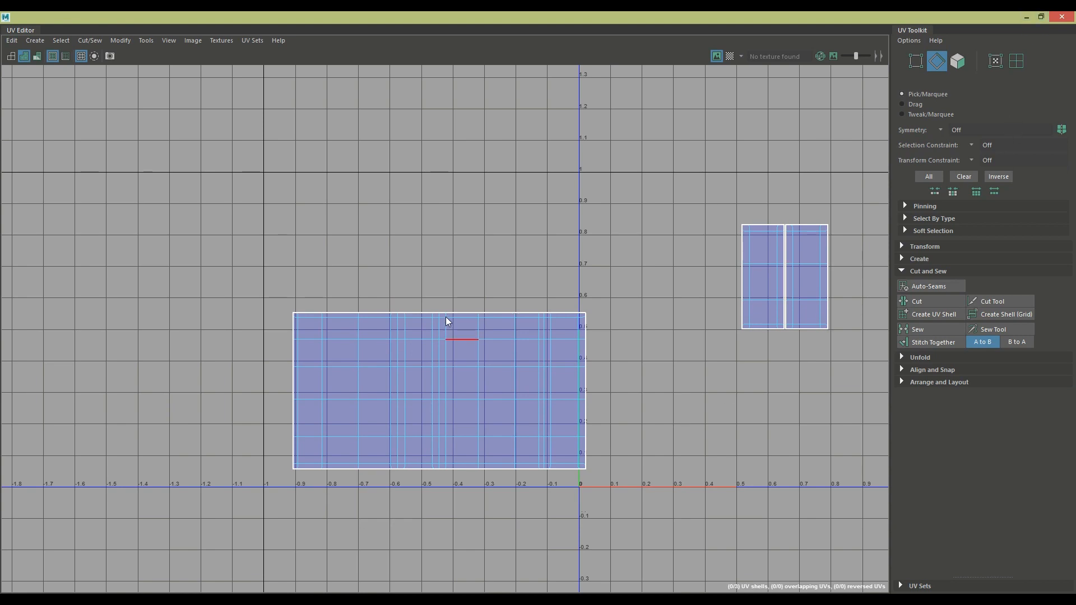
{"action": "left_click", "coordinate": [477, 312]}
{"action": "scroll", "coordinate": [478, 308], "scroll_direction": "up", "scroll_amount": 1}
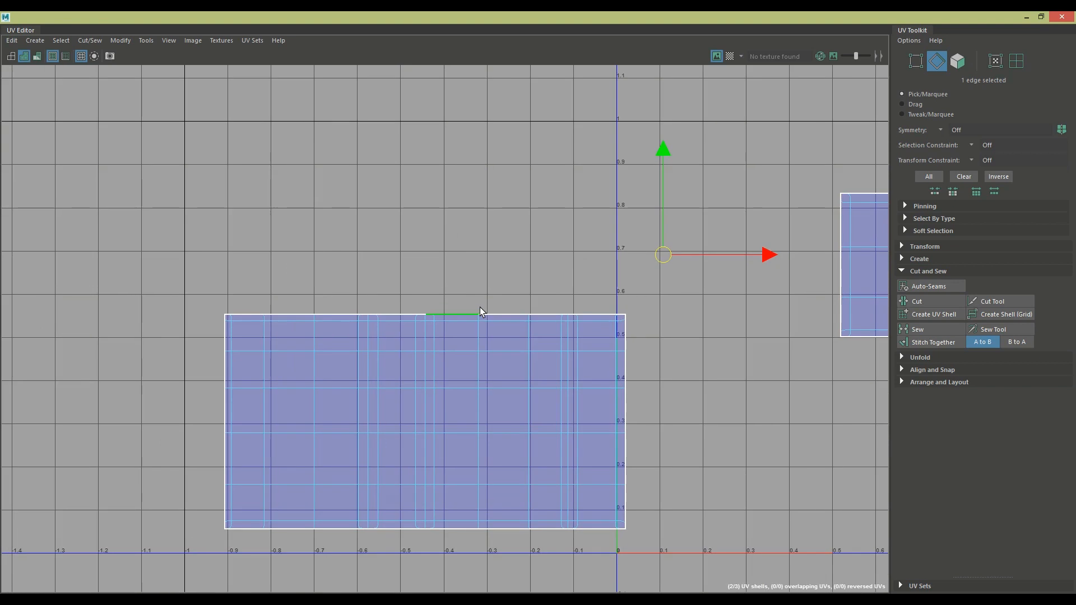
{"action": "left_click", "coordinate": [495, 313], "text": "shift"}
{"action": "left_click", "coordinate": [550, 314], "text": "shift"}
{"action": "scroll", "coordinate": [579, 342], "scroll_direction": "up", "scroll_amount": 1}
{"action": "scroll", "coordinate": [579, 342], "scroll_direction": "up", "scroll_amount": 1}
{"action": "scroll", "coordinate": [371, 300], "scroll_direction": "up", "scroll_amount": 3}
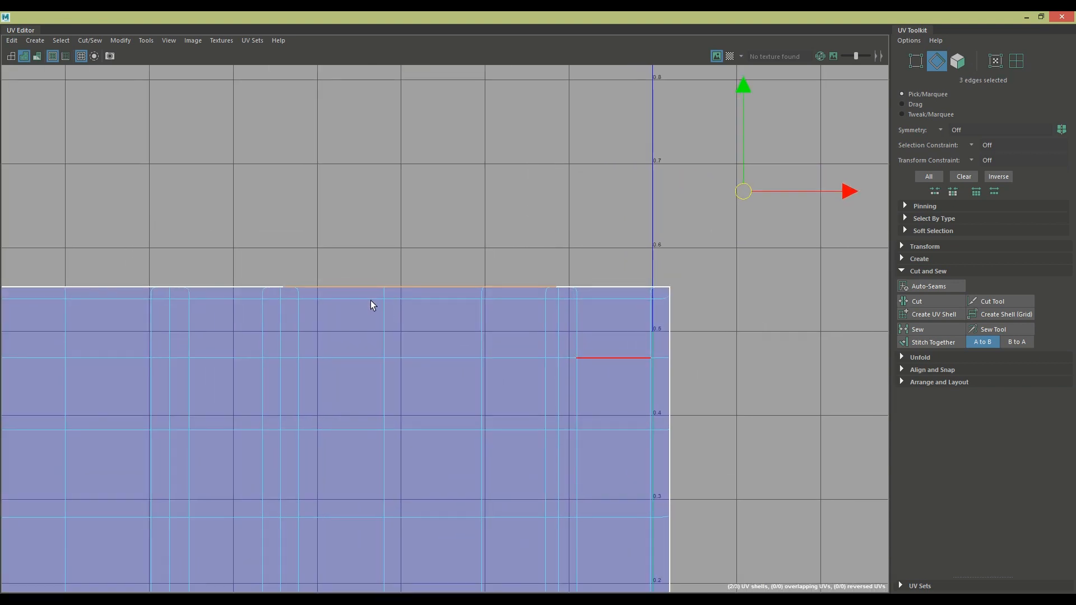
{"action": "scroll", "coordinate": [264, 286], "scroll_direction": "up", "scroll_amount": 1}
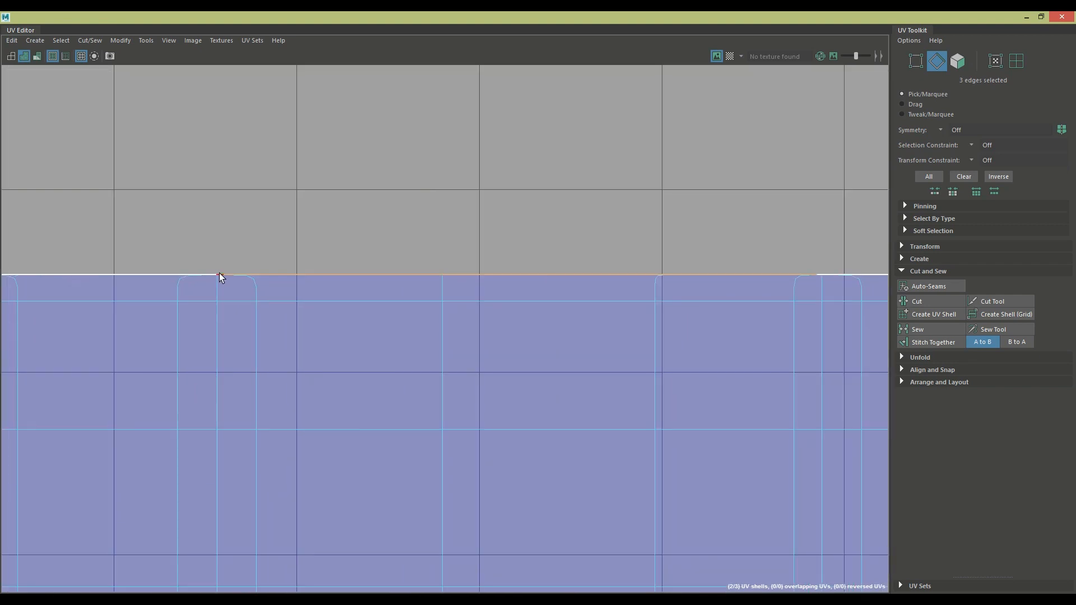
{"action": "left_click", "coordinate": [822, 274], "text": "shift"}
{"action": "left_click", "coordinate": [931, 342]}
Stitch the remaining small end-face shell onto the front face's full lower border, using A to B.
{"action": "scroll", "coordinate": [754, 417], "scroll_direction": "down", "scroll_amount": 3}
{"action": "middle_click_drag", "start_coordinate": [754, 418], "coordinate": [689, 223], "text": "alt"}
{"action": "scroll", "coordinate": [683, 335], "scroll_direction": "down", "scroll_amount": 5}
{"action": "scroll", "coordinate": [689, 408], "scroll_direction": "down", "scroll_amount": 3}
{"action": "middle_click_drag", "start_coordinate": [658, 332], "coordinate": [581, 166], "text": "alt"}
{"action": "middle_click_drag", "start_coordinate": [580, 345], "coordinate": [556, 362], "text": "alt"}
{"action": "scroll", "coordinate": [556, 362], "scroll_direction": "up", "scroll_amount": 4}
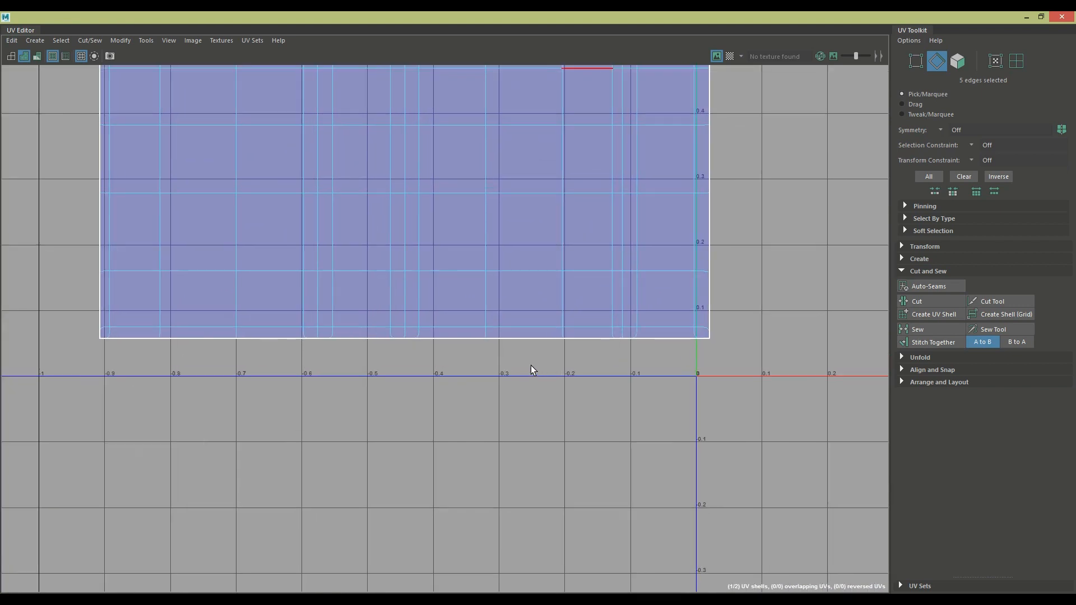
{"action": "scroll", "coordinate": [531, 367], "scroll_direction": "up", "scroll_amount": 4}
{"action": "left_click", "coordinate": [404, 318]}
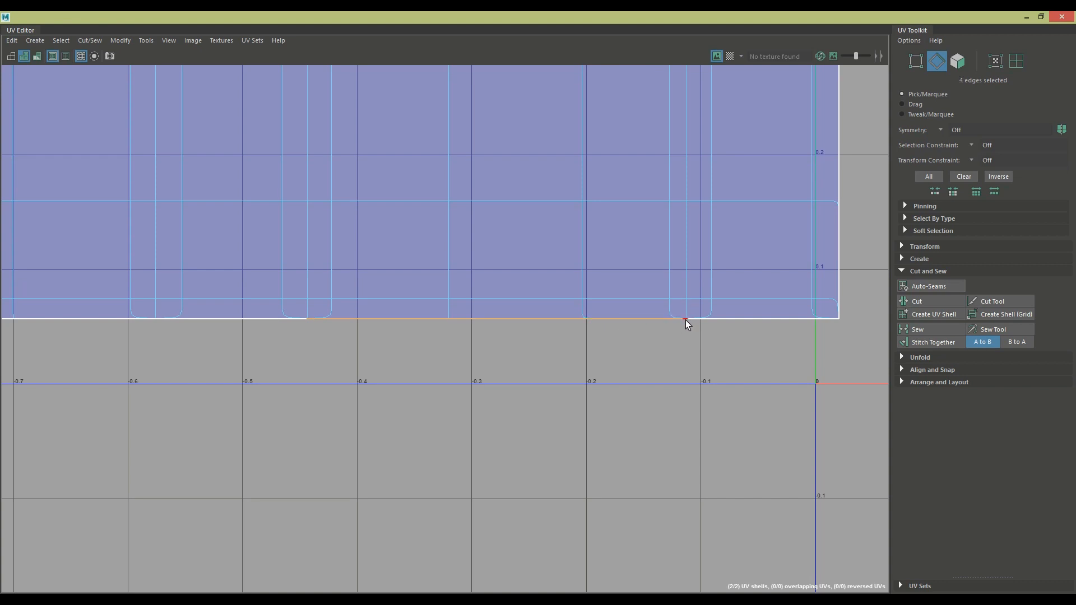
{"action": "left_click", "coordinate": [928, 342]}
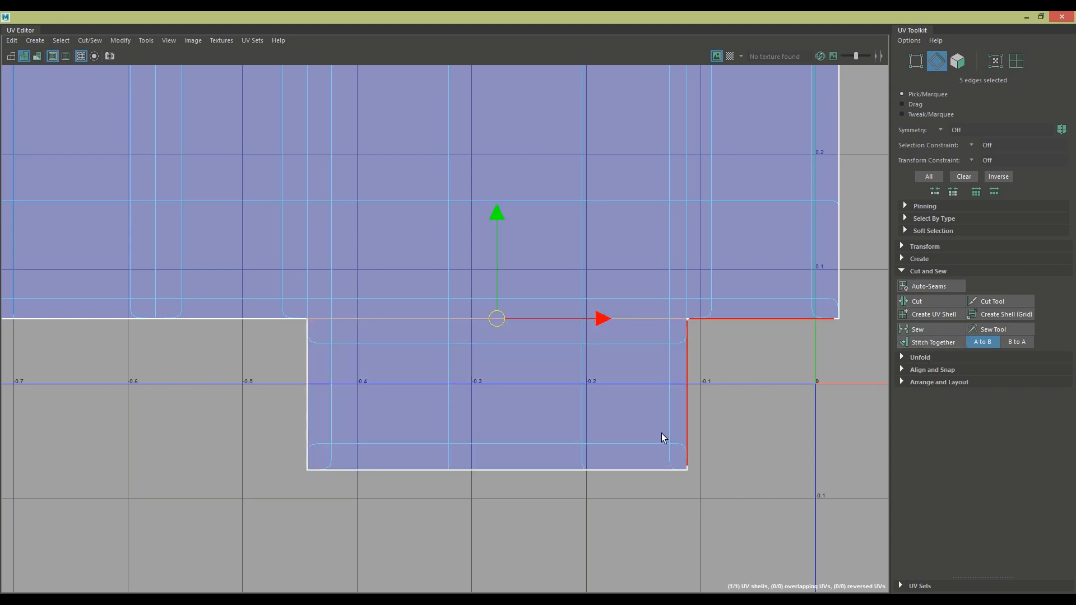
Select the entire stitched UV shell and move it inside the 0 to 1 UV tile.
{"action": "scroll", "coordinate": [661, 432], "scroll_direction": "down", "scroll_amount": 6}
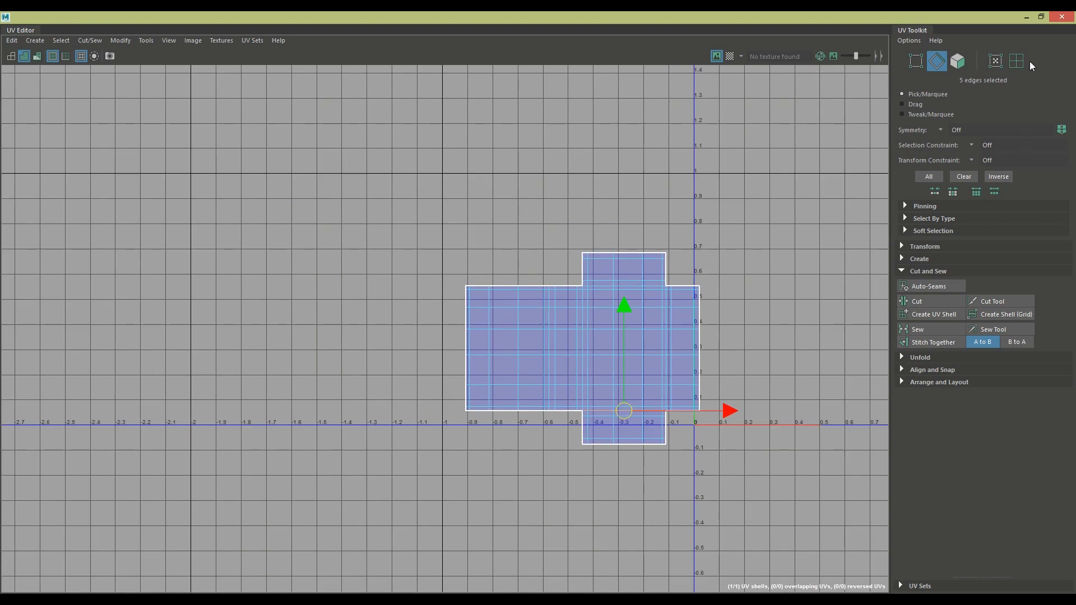
{"action": "scroll", "coordinate": [652, 387], "scroll_direction": "down", "scroll_amount": 2}
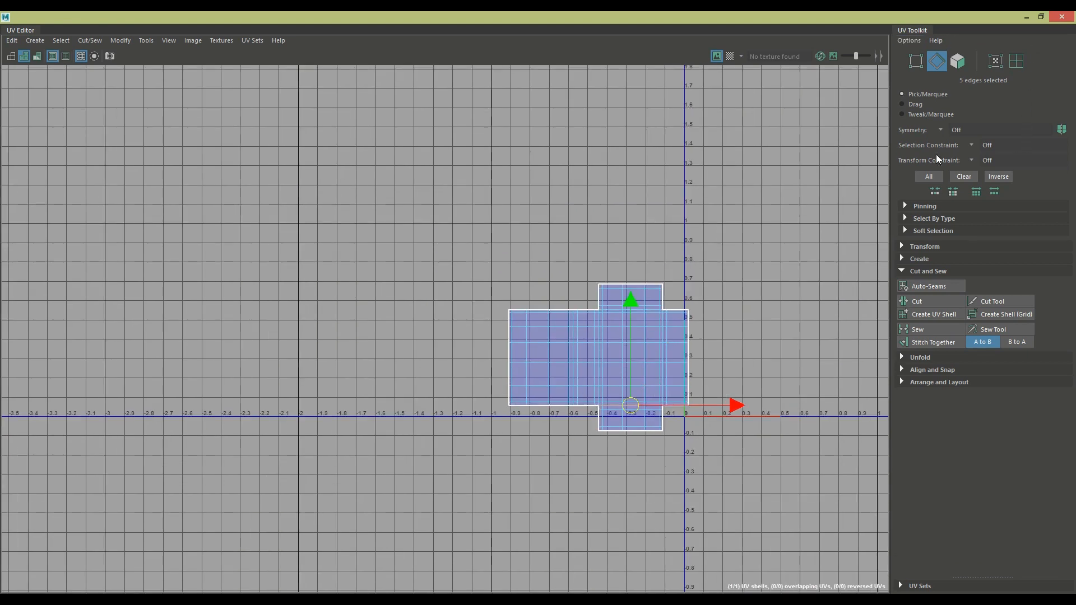
{"action": "scroll", "coordinate": [724, 433], "scroll_direction": "down", "scroll_amount": 6}
{"action": "middle_click_drag", "start_coordinate": [643, 420], "coordinate": [456, 409], "text": "alt"}
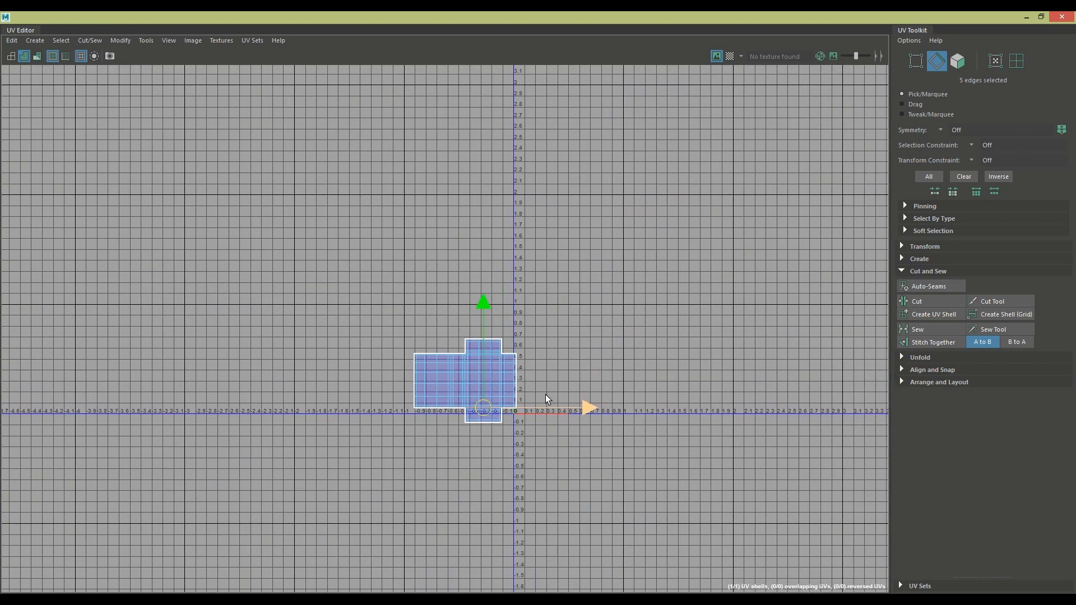
{"action": "right_click_drag", "start_coordinate": [469, 382], "coordinate": [425, 368]}
{"action": "key", "text": "w"}
{"action": "left_click_drag", "start_coordinate": [461, 379], "coordinate": [577, 358]}
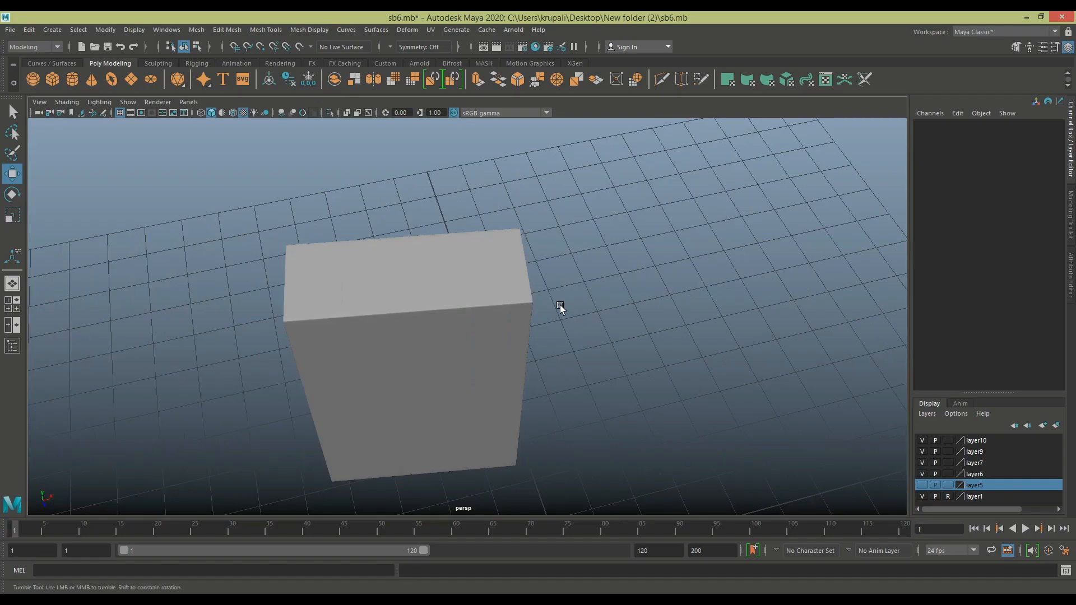
Select the cereal box in the perspective view and delete all construction history.
{"action": "left_click_drag", "start_coordinate": [559, 307], "coordinate": [493, 288], "text": "alt"}
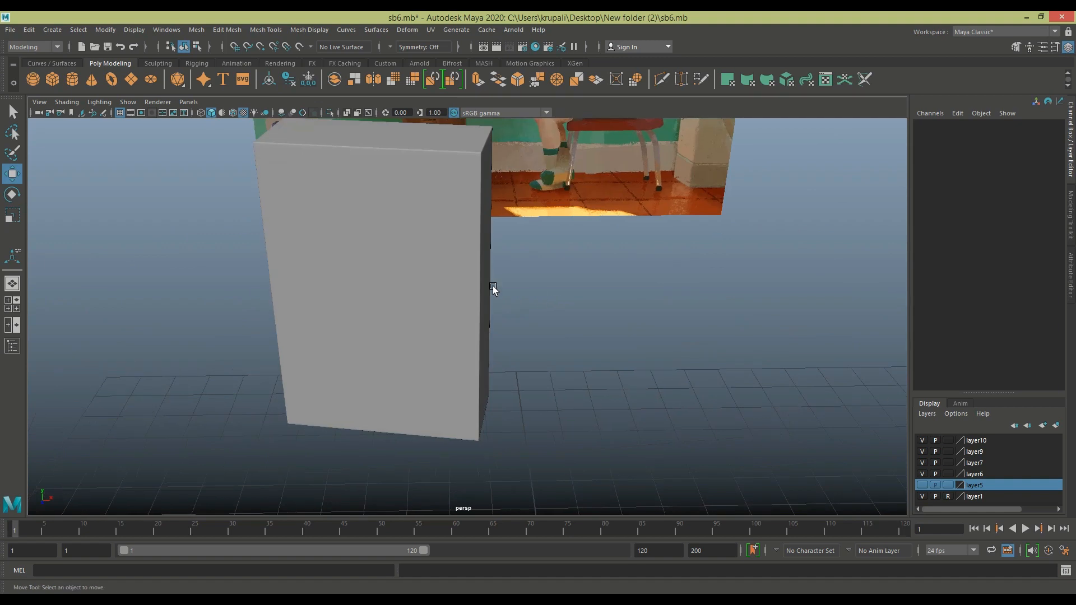
{"action": "left_click", "coordinate": [429, 255]}
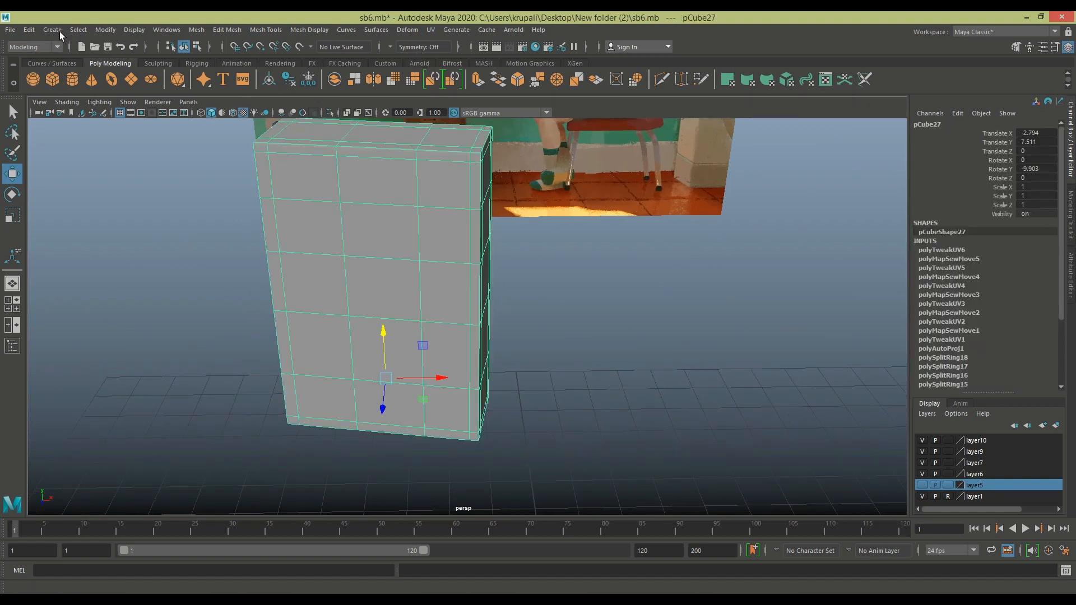
{"action": "left_click", "coordinate": [28, 30]}
{"action": "mouse_move", "coordinate": [99, 179]}
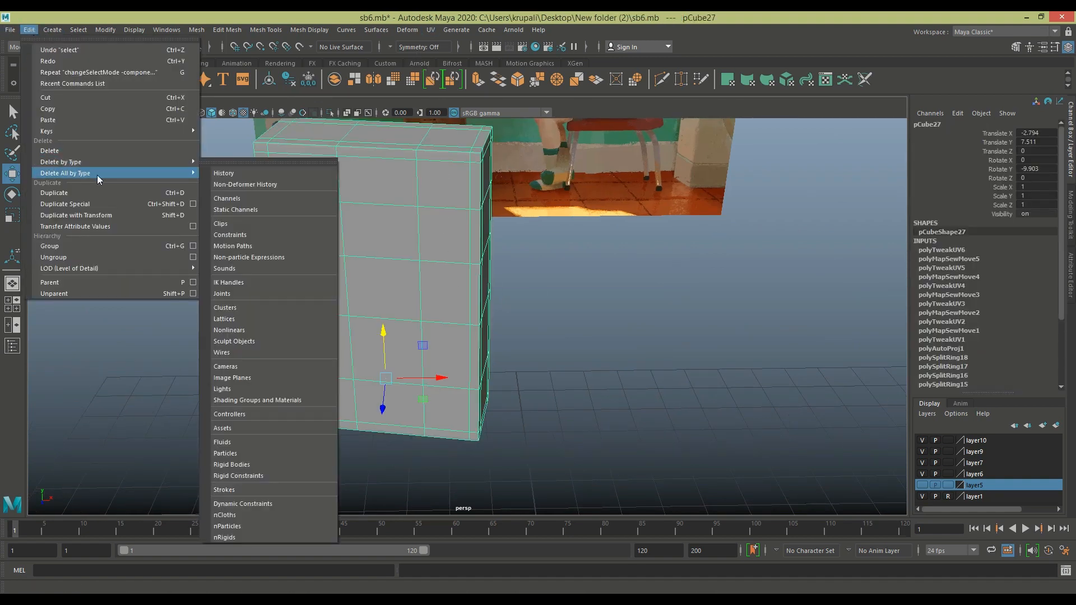
{"action": "left_click", "coordinate": [223, 174]}
Save a 2048 x 2048 UV snapshot of the box as box1 in Maya IFF format, then close the UV Editor.
{"action": "left_click", "coordinate": [430, 30]}
{"action": "mouse_move", "coordinate": [432, 33]}
{"action": "left_click", "coordinate": [451, 49]}
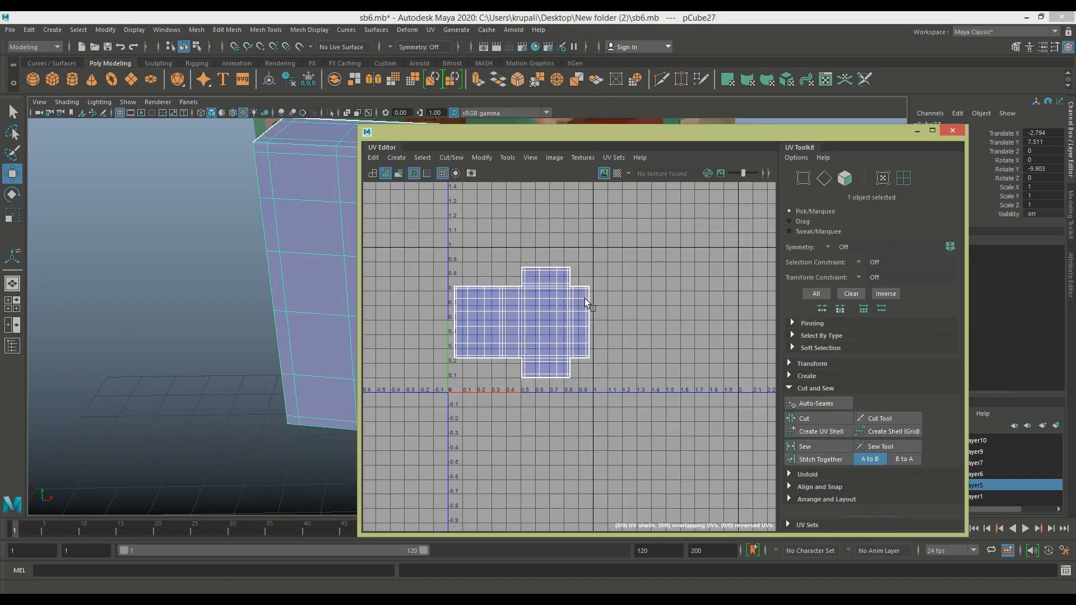
{"action": "left_click", "coordinate": [554, 157]}
{"action": "left_click", "coordinate": [576, 344]}
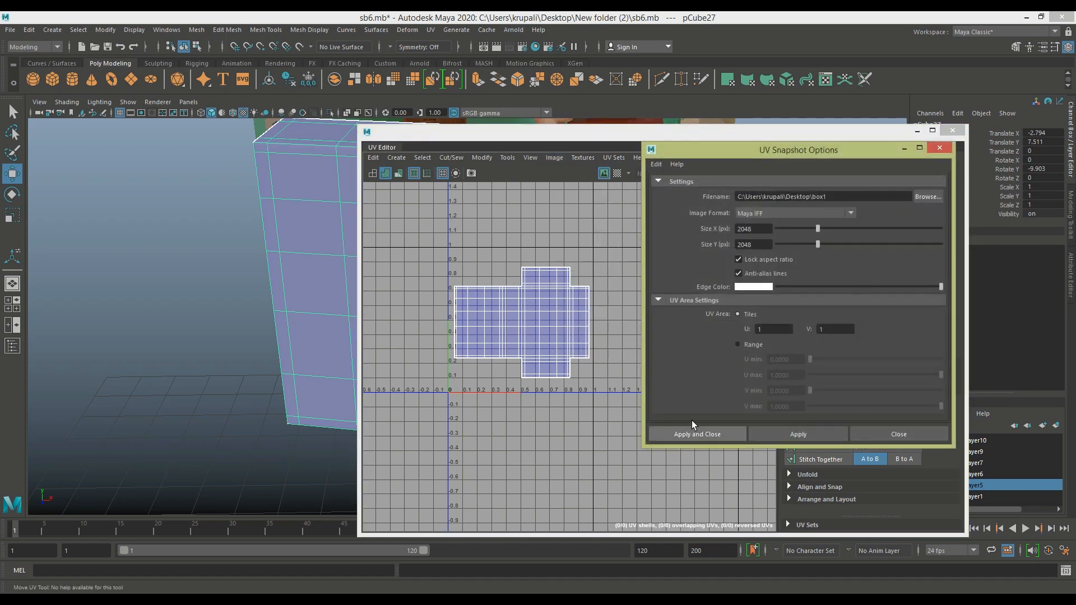
{"action": "left_click", "coordinate": [697, 434]}
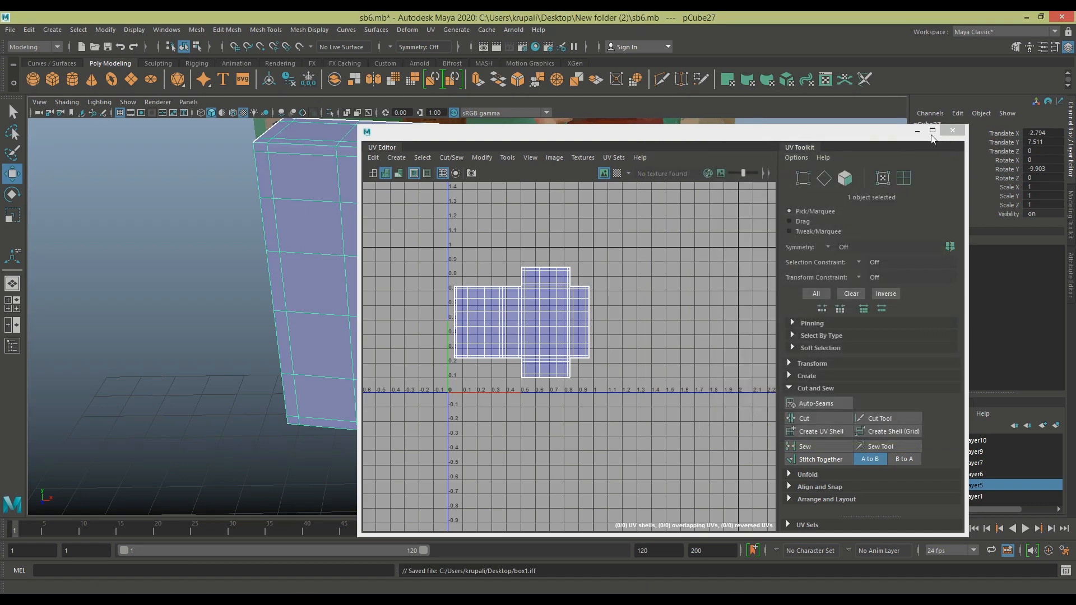
{"action": "left_click", "coordinate": [953, 130]}
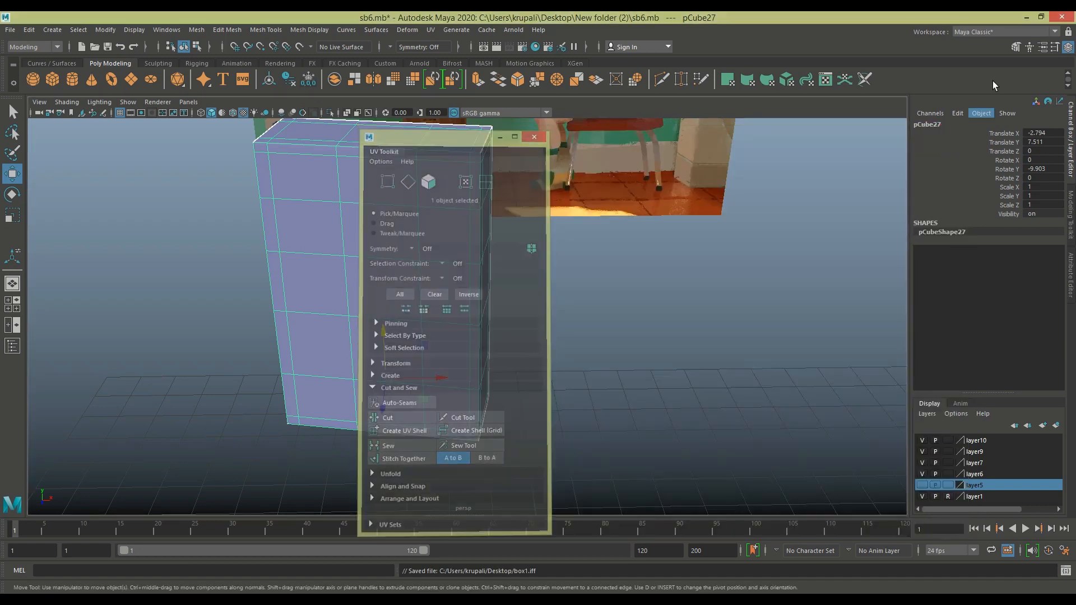
Make layer5 visible again in the perspective view.
{"action": "scroll", "coordinate": [560, 286], "scroll_direction": "down", "scroll_amount": 3}
{"action": "scroll", "coordinate": [627, 306], "scroll_direction": "down", "scroll_amount": 4}
{"action": "left_click_drag", "start_coordinate": [629, 307], "coordinate": [601, 312], "text": "alt"}
{"action": "scroll", "coordinate": [601, 312], "scroll_direction": "up", "scroll_amount": 3}
{"action": "mouse_move", "coordinate": [428, 335]}
{"action": "left_mouse_down", "text": "alt"}
{"action": "mouse_move", "coordinate": [448, 324]}
{"action": "mouse_move", "coordinate": [430, 327]}
{"action": "left_mouse_up", "text": "alt"}
{"action": "scroll", "coordinate": [431, 325], "scroll_direction": "up", "scroll_amount": 5}
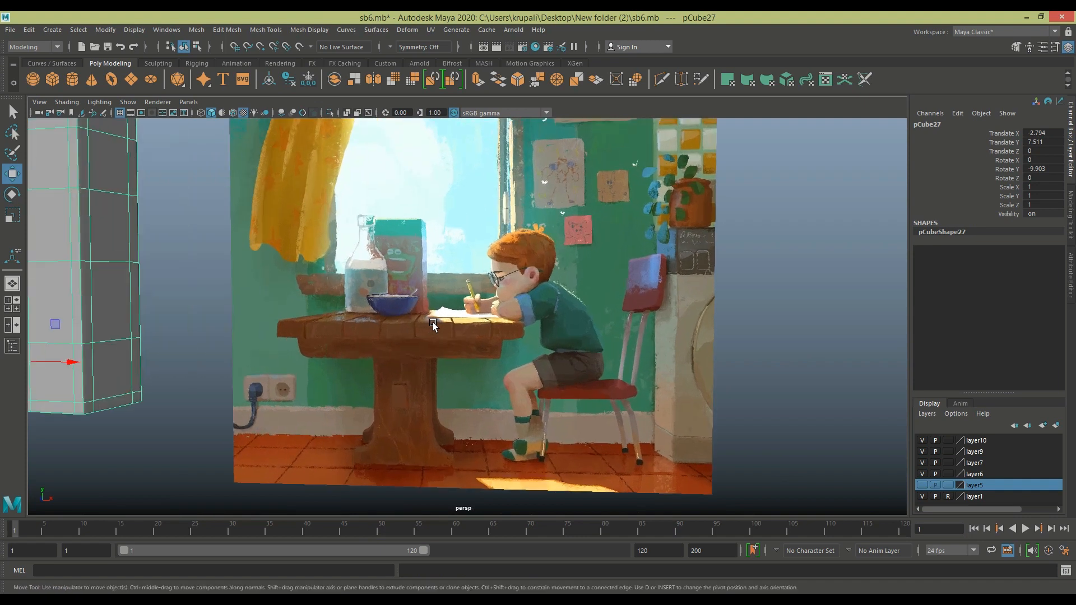
{"action": "middle_click_drag", "start_coordinate": [443, 323], "coordinate": [747, 314], "text": "alt"}
{"action": "scroll", "coordinate": [746, 315], "scroll_direction": "down", "scroll_amount": 6}
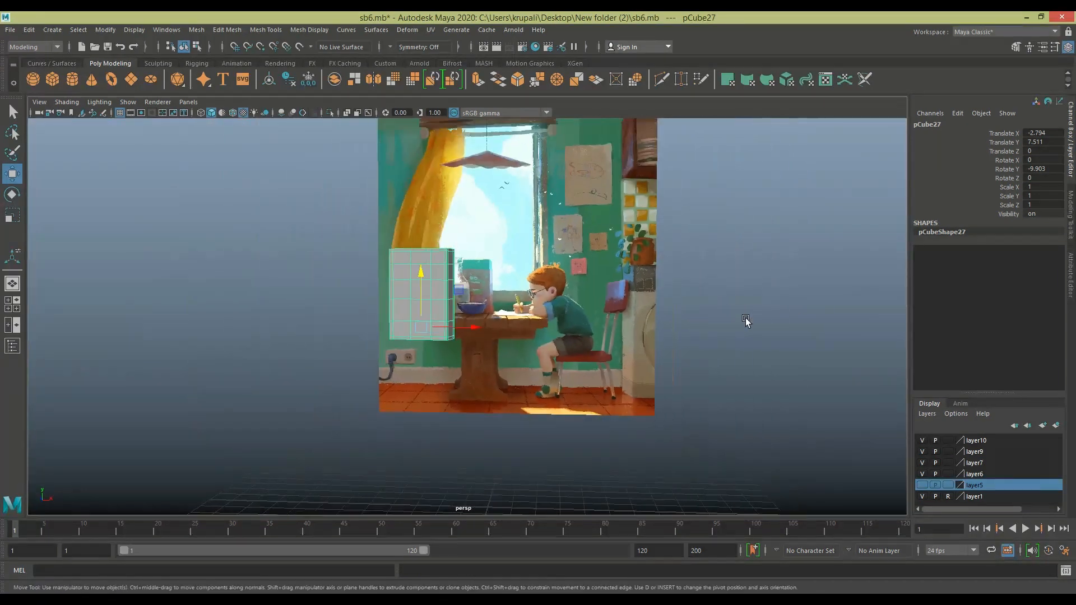
{"action": "left_click", "coordinate": [922, 486]}
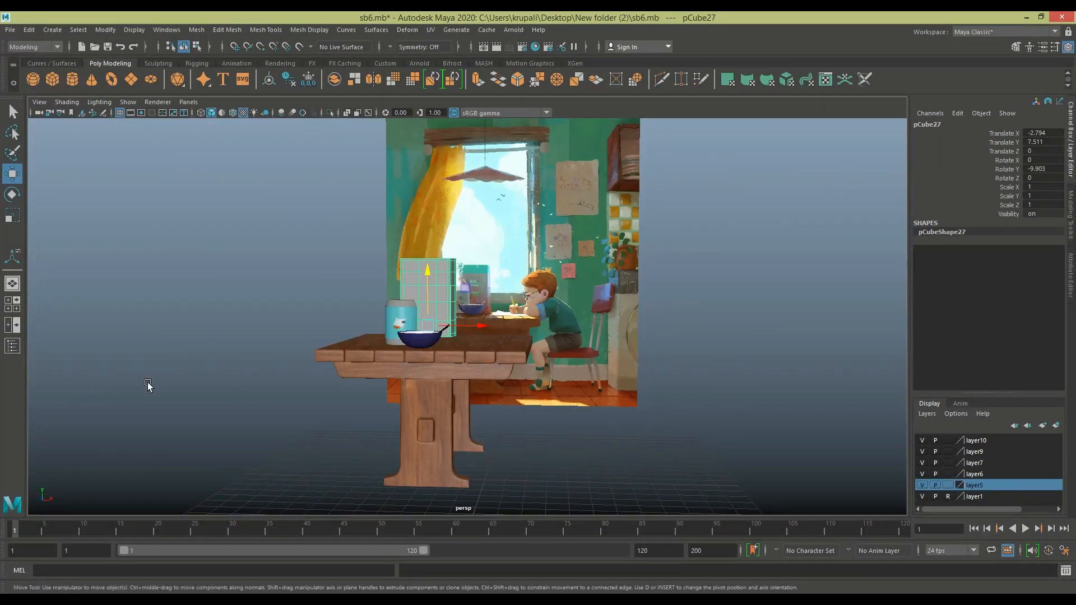
In the maximized front view, lower the cereal box onto the tabletop, to Translate Y 7.043.
{"action": "left_click", "coordinate": [16, 304]}
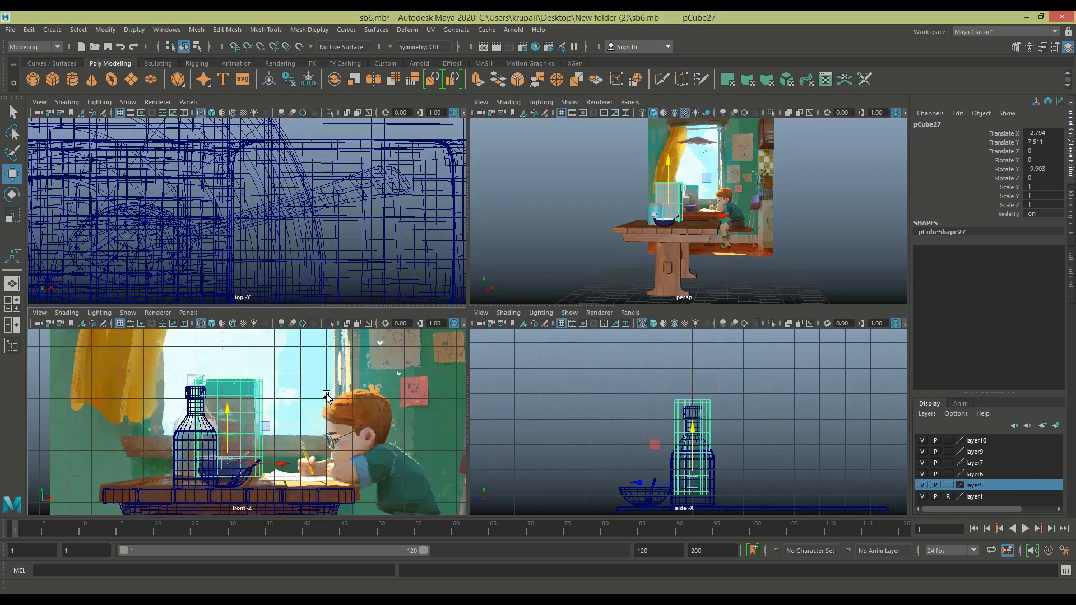
{"action": "key", "text": "space"}
{"action": "scroll", "coordinate": [484, 374], "scroll_direction": "up", "scroll_amount": 3}
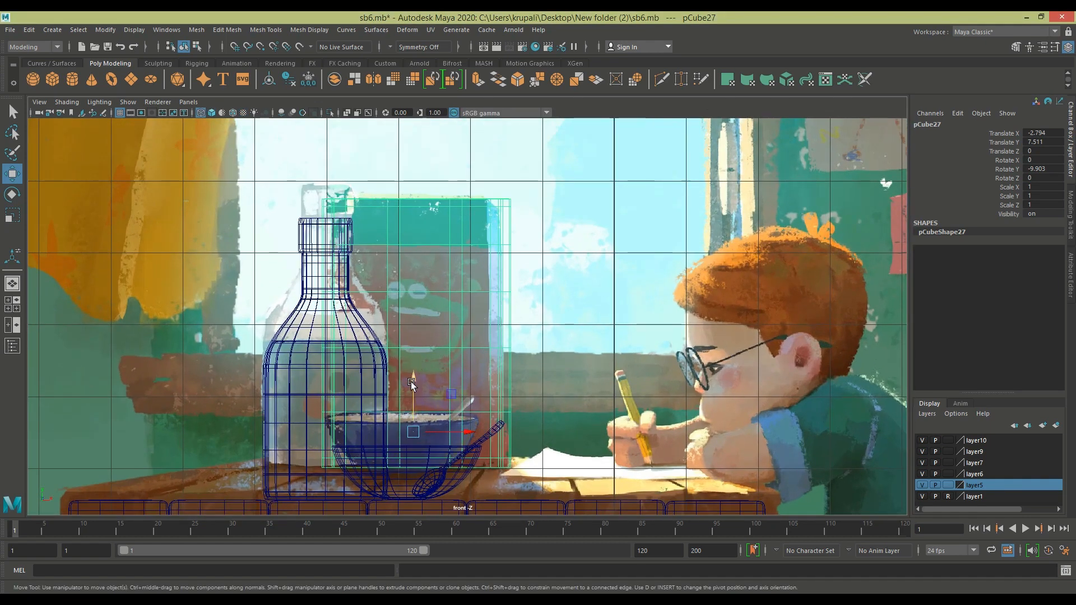
{"action": "left_click_drag", "start_coordinate": [411, 382], "coordinate": [411, 417]}
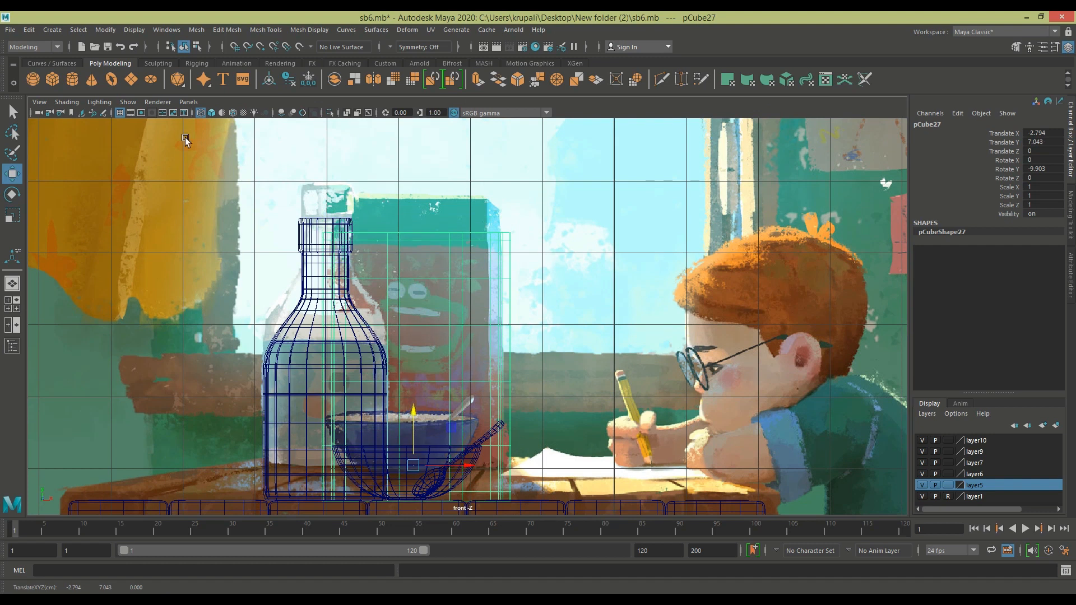
Center the cereal box's pivot and raise the box slightly in the front view, to Translate Y 7.066.
{"action": "left_click", "coordinate": [105, 30]}
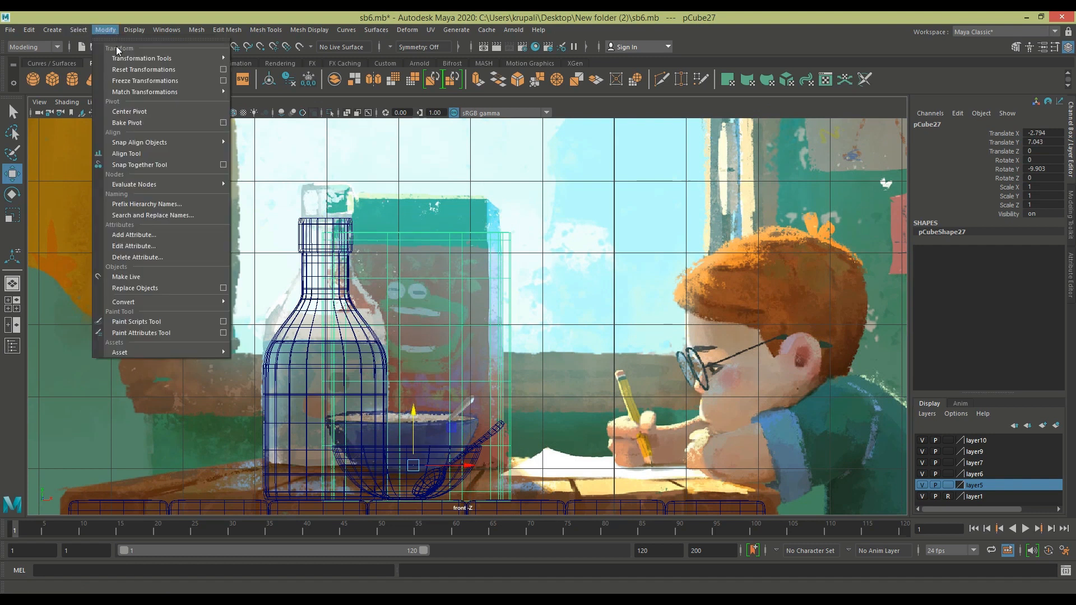
{"action": "left_click", "coordinate": [136, 113]}
{"action": "left_click_drag", "start_coordinate": [418, 317], "coordinate": [418, 315]}
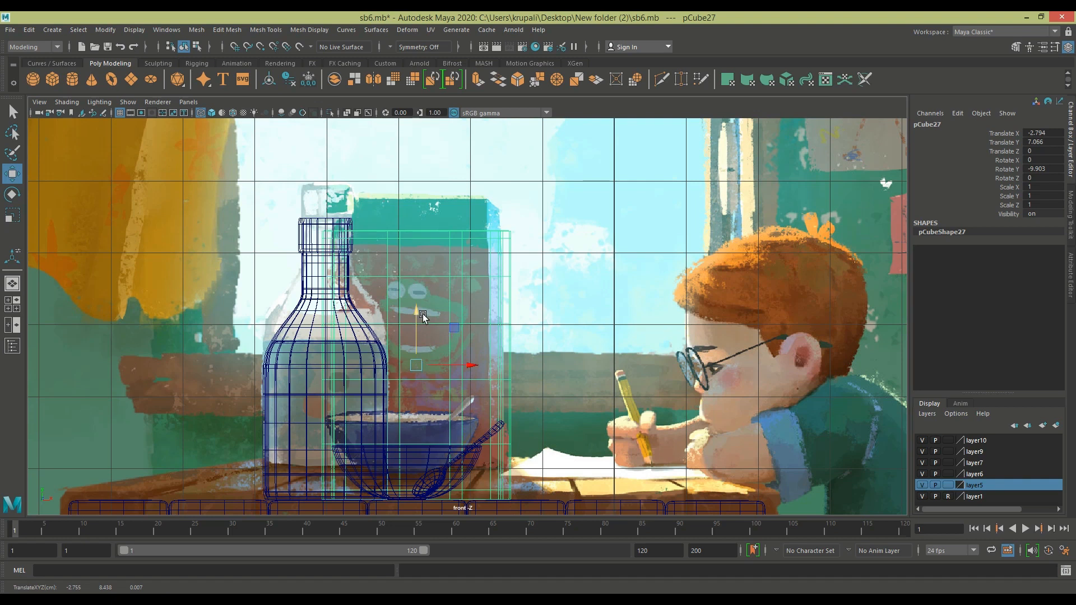
{"action": "scroll", "coordinate": [423, 311], "scroll_direction": "up", "scroll_amount": 2}
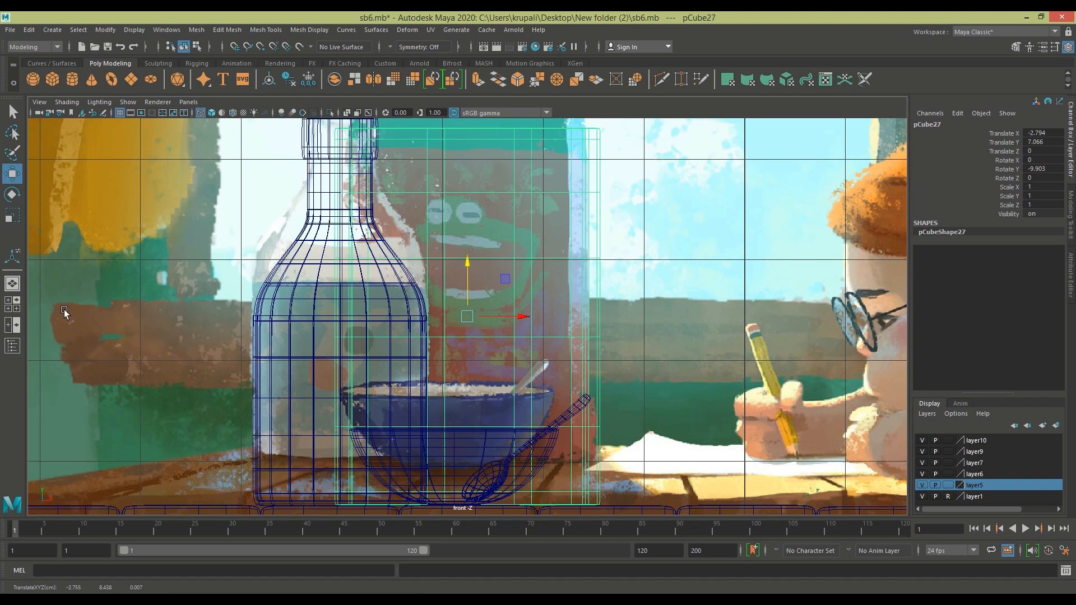
In the side view, move the cereal box back along Z behind the bowl, to Translate Z -1.655.
{"action": "left_click", "coordinate": [19, 305]}
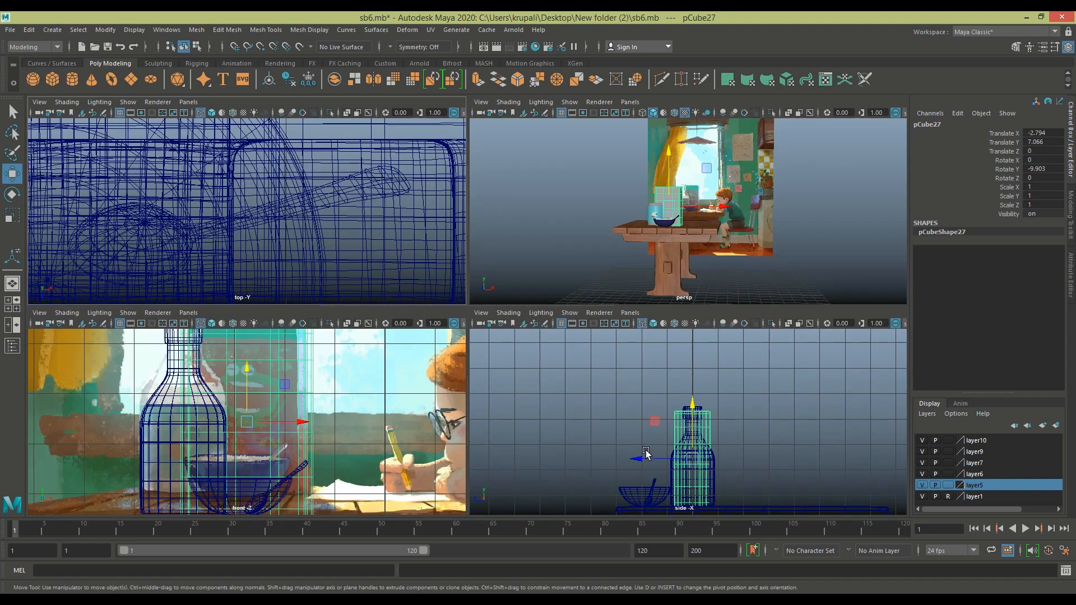
{"action": "scroll", "coordinate": [796, 461], "scroll_direction": "up", "scroll_amount": 5}
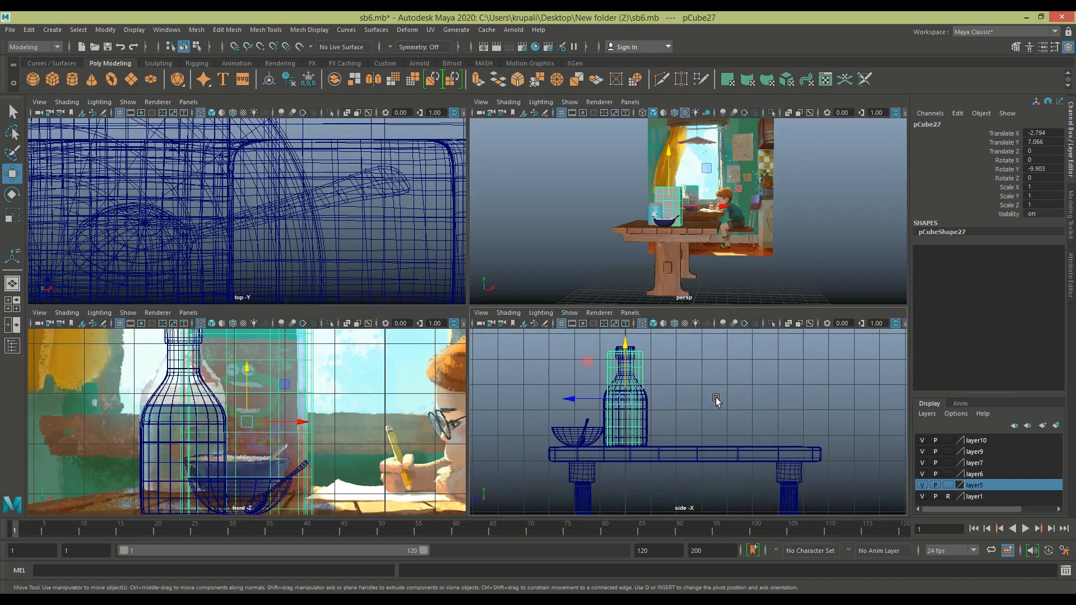
{"action": "left_click_drag", "start_coordinate": [527, 381], "coordinate": [597, 401]}
{"action": "key", "text": "space"}
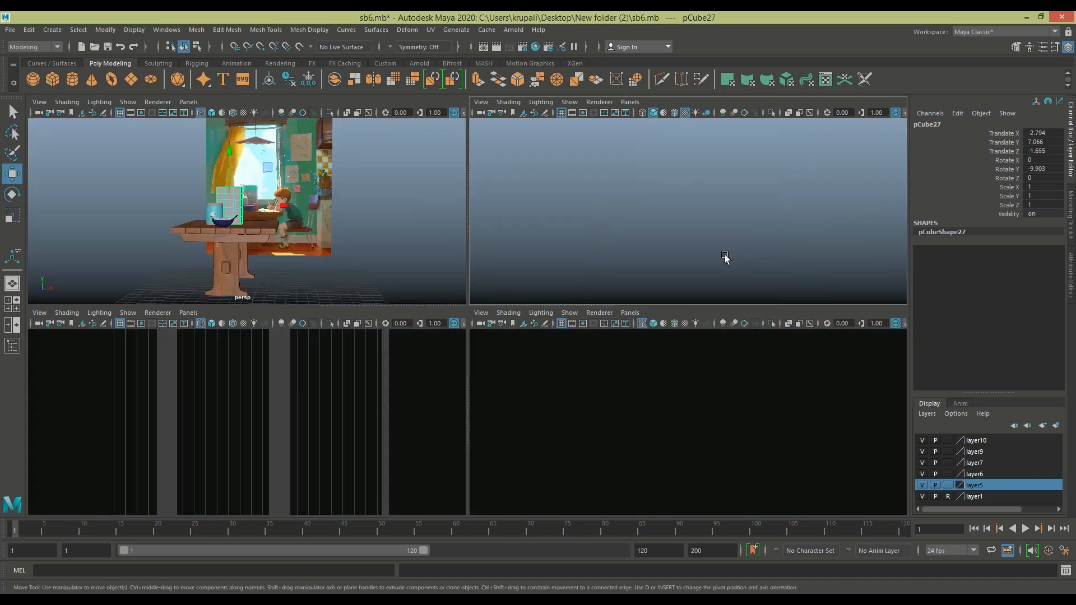
{"action": "scroll", "coordinate": [725, 259], "scroll_direction": "up", "scroll_amount": 5}
{"action": "left_click", "coordinate": [717, 429]}
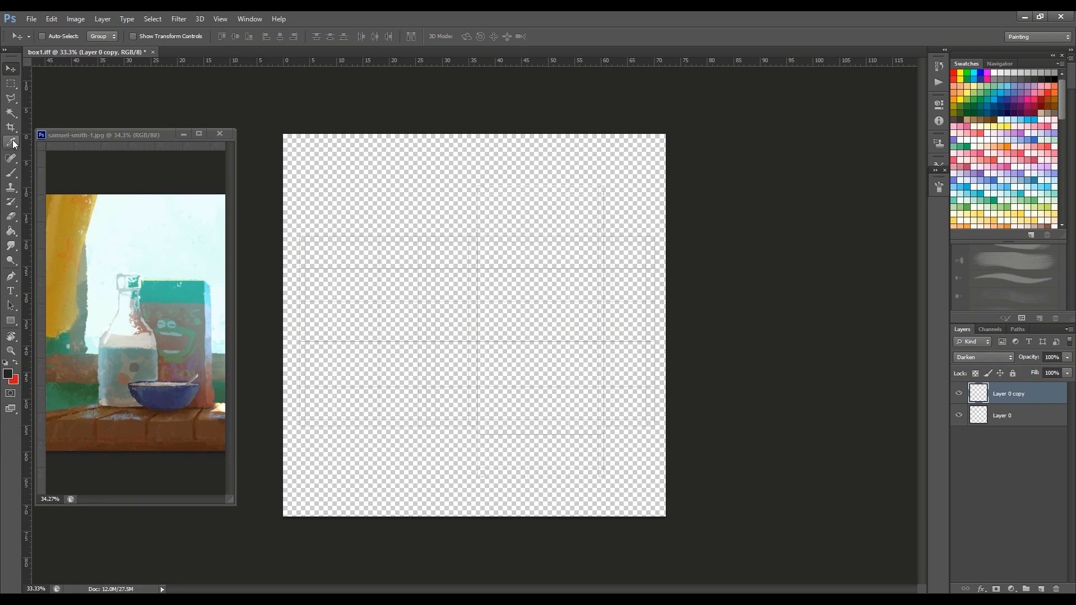
In Photoshop, sample the teal of the painted box top and fill a rectangle over the upper third of box1.iff on a new layer.
{"action": "left_click", "coordinate": [12, 143]}
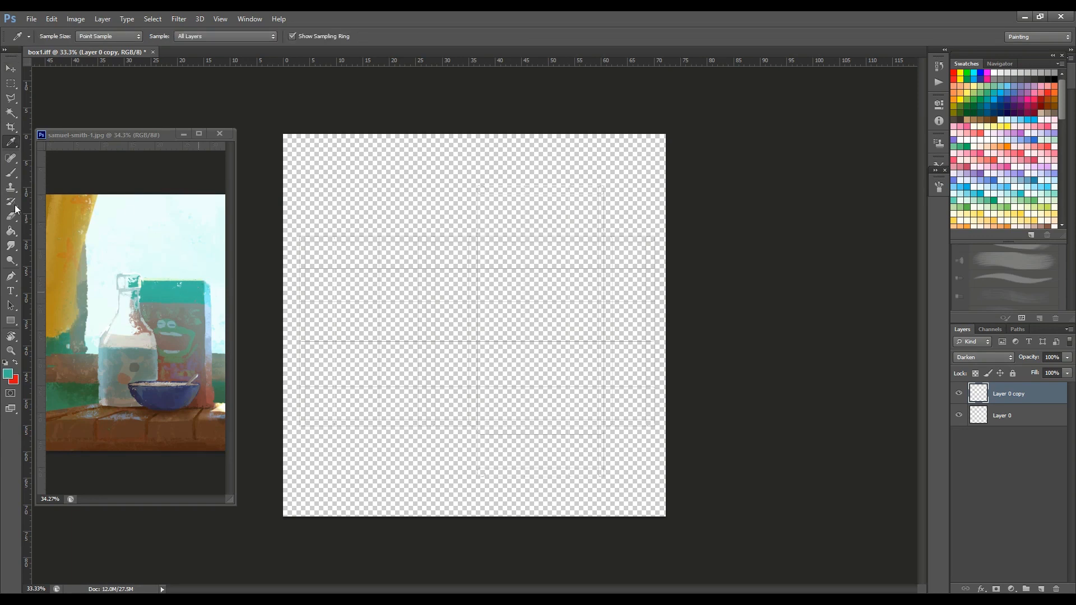
{"action": "left_click", "coordinate": [11, 83]}
{"action": "left_click_drag", "start_coordinate": [285, 135], "coordinate": [504, 306]}
{"action": "left_click_drag", "start_coordinate": [630, 293], "coordinate": [667, 275]}
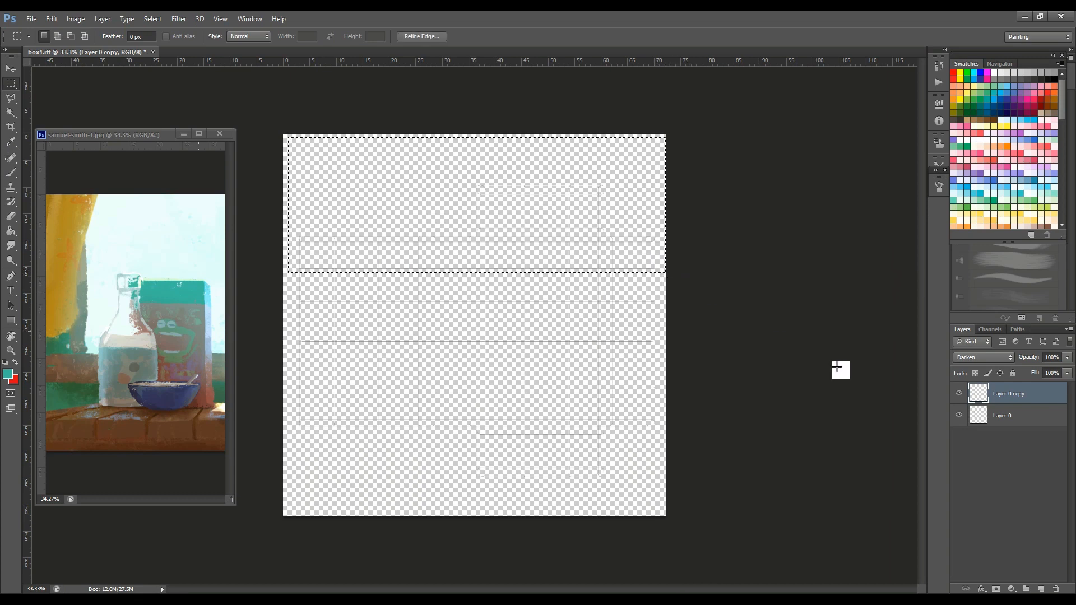
{"action": "left_click", "coordinate": [1041, 588]}
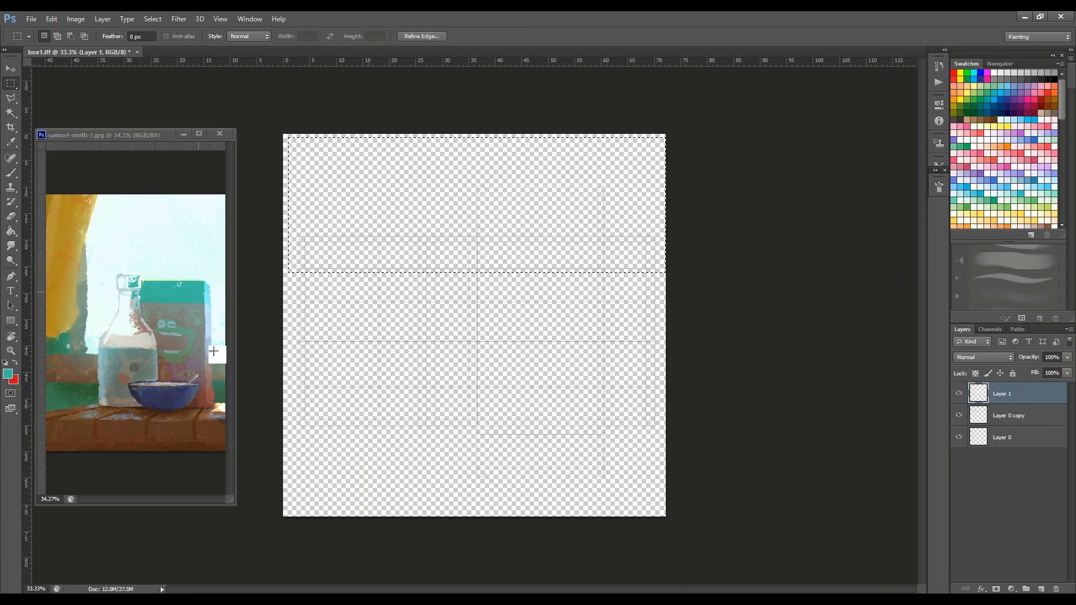
{"action": "left_click", "coordinate": [11, 230]}
{"action": "left_click", "coordinate": [391, 192]}
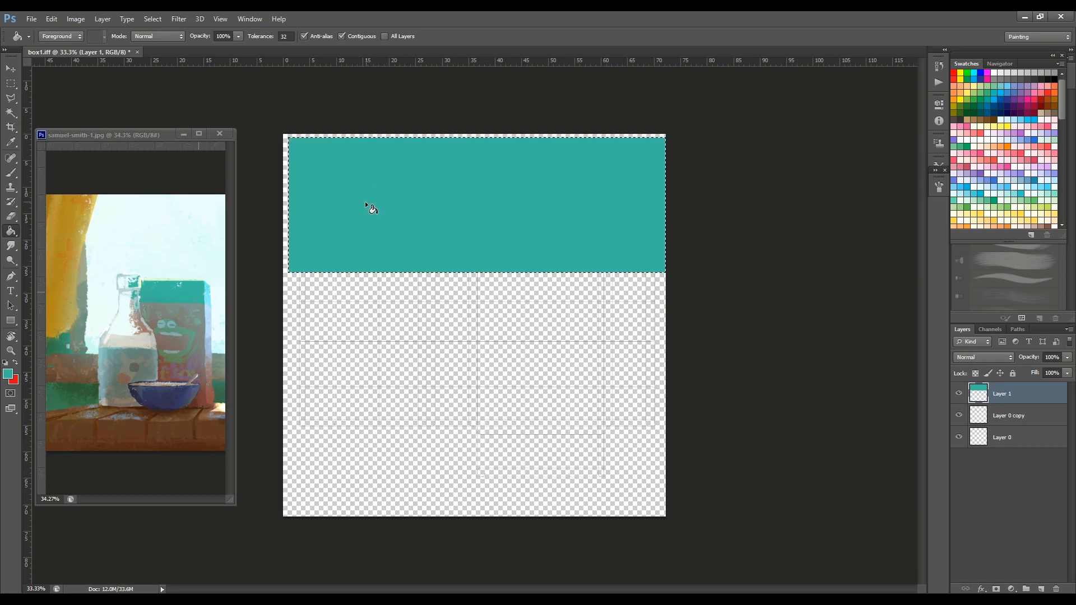
{"action": "key", "text": "ctrl+d"}
Place the teal layer below Layer 0 and extend its fill to the canvas edges, using a selection about 72.25 by 26.46 cm.
{"action": "left_click", "coordinate": [11, 68]}
{"action": "left_click_drag", "start_coordinate": [995, 388], "coordinate": [980, 451]}
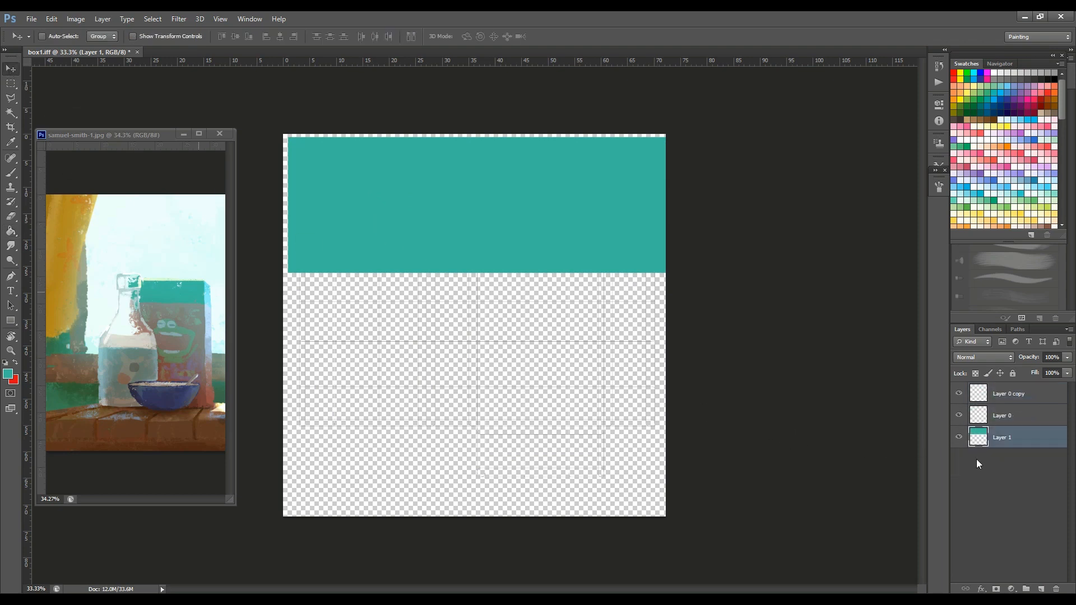
{"action": "left_click", "coordinate": [11, 83]}
{"action": "left_click_drag", "start_coordinate": [283, 136], "coordinate": [671, 270]}
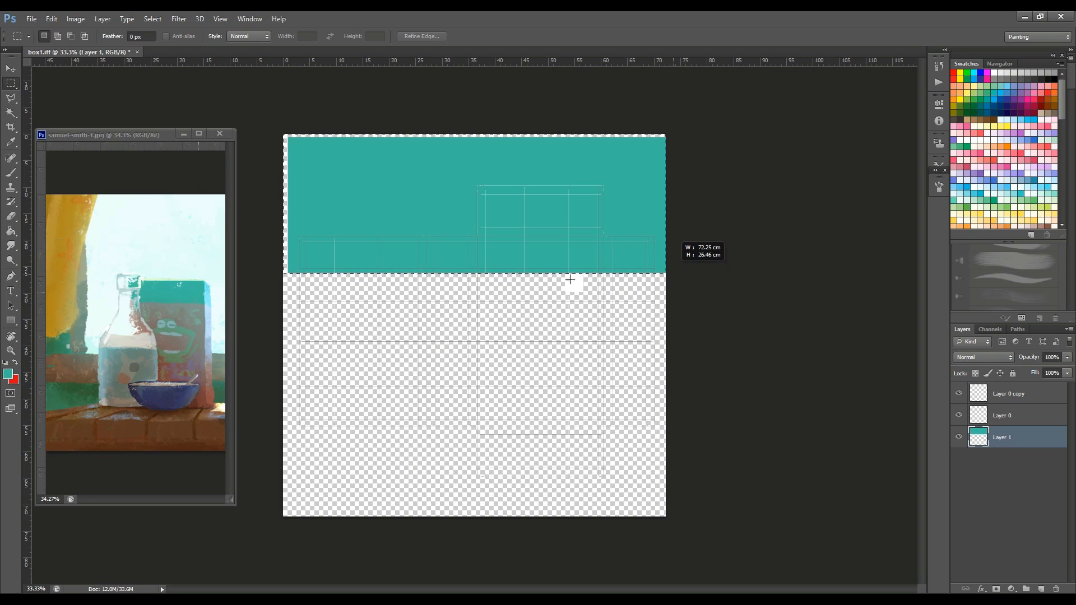
{"action": "left_click", "coordinate": [11, 230]}
{"action": "left_click", "coordinate": [285, 249]}
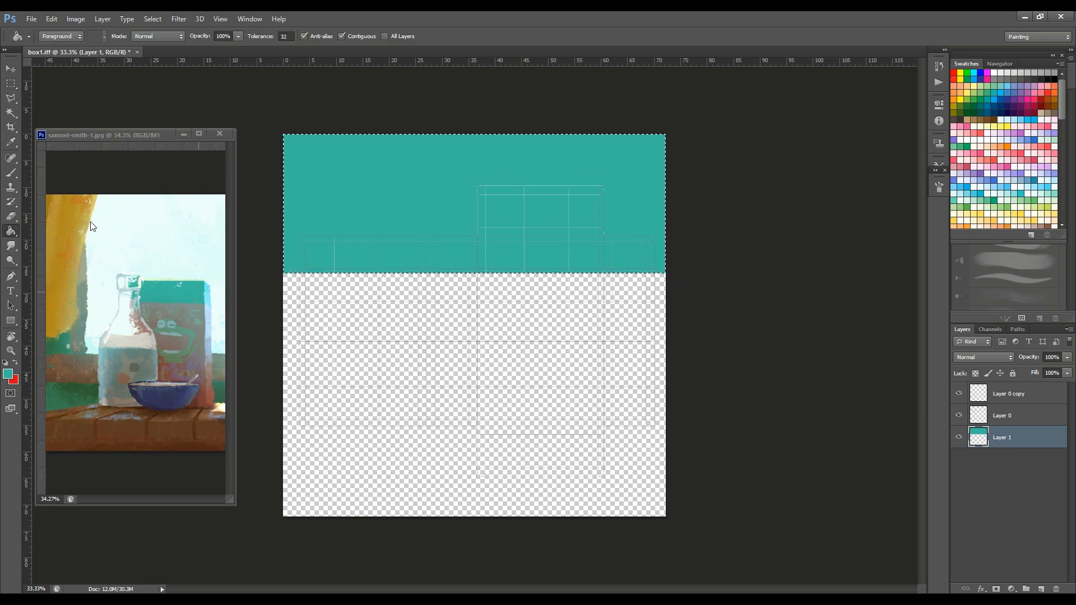
{"action": "key", "text": "ctrl+d"}
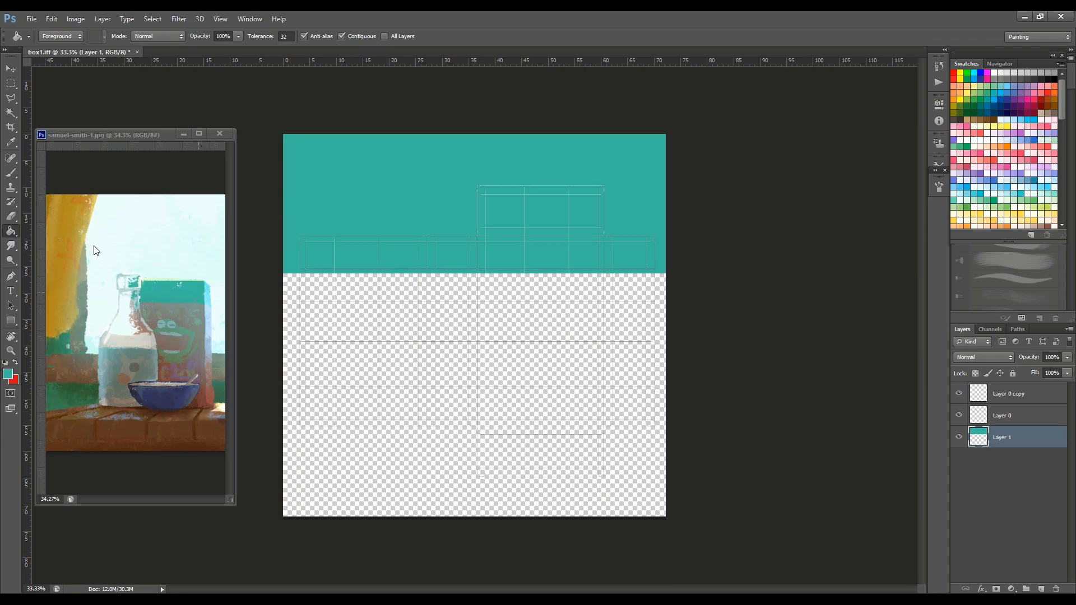
Add a layer beneath the teal layer and fill it with red b53422, adjusted from a colour sampled on the painted box.
{"action": "left_click", "coordinate": [1041, 588]}
{"action": "left_click_drag", "start_coordinate": [1005, 448], "coordinate": [1007, 473]}
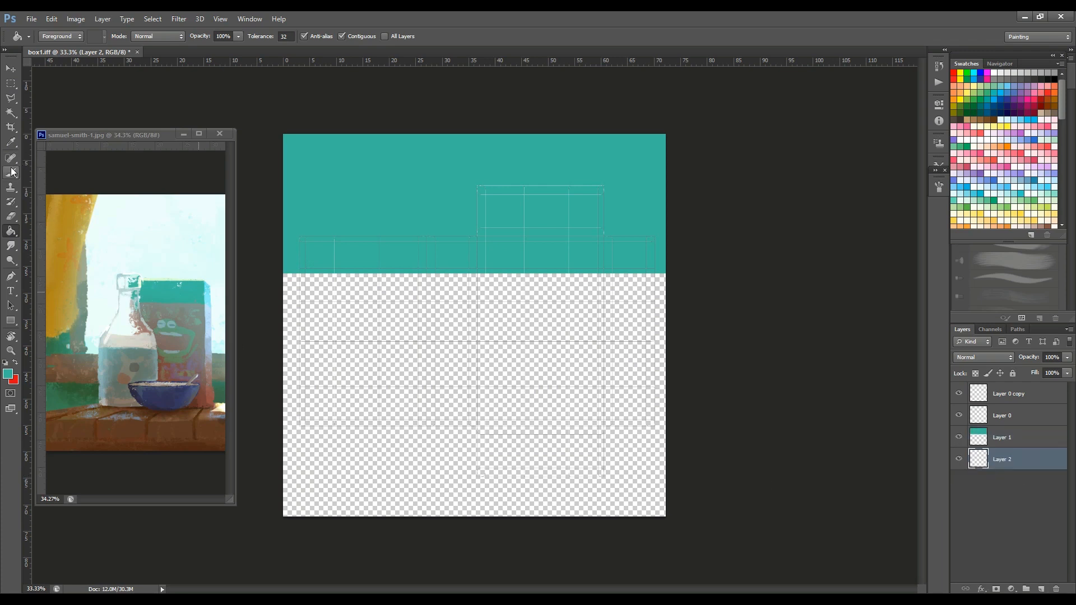
{"action": "left_click", "coordinate": [11, 142]}
{"action": "left_click", "coordinate": [210, 391]}
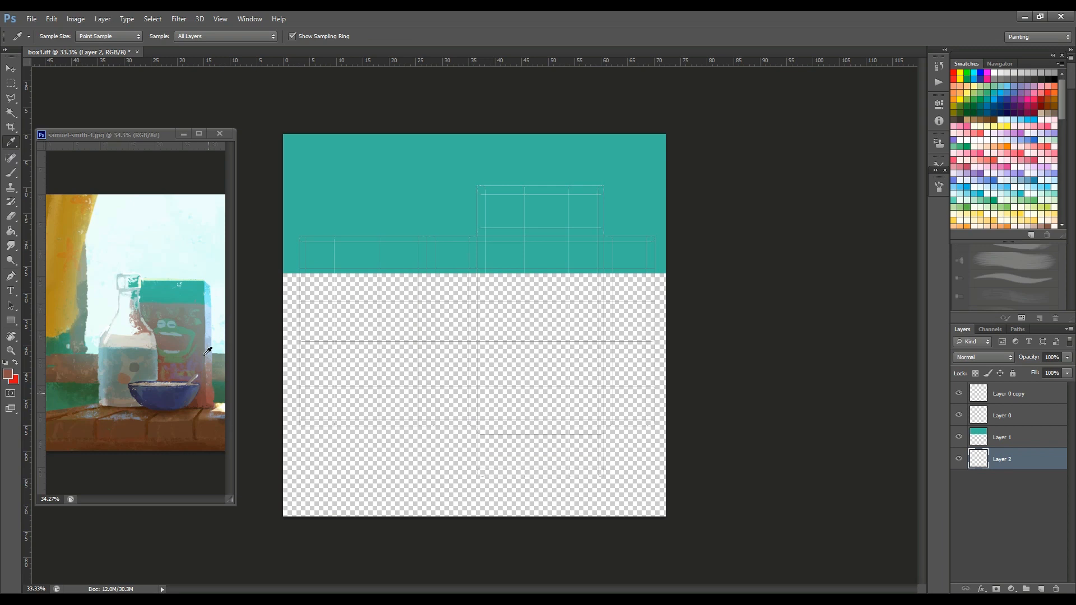
{"action": "left_click", "coordinate": [8, 374]}
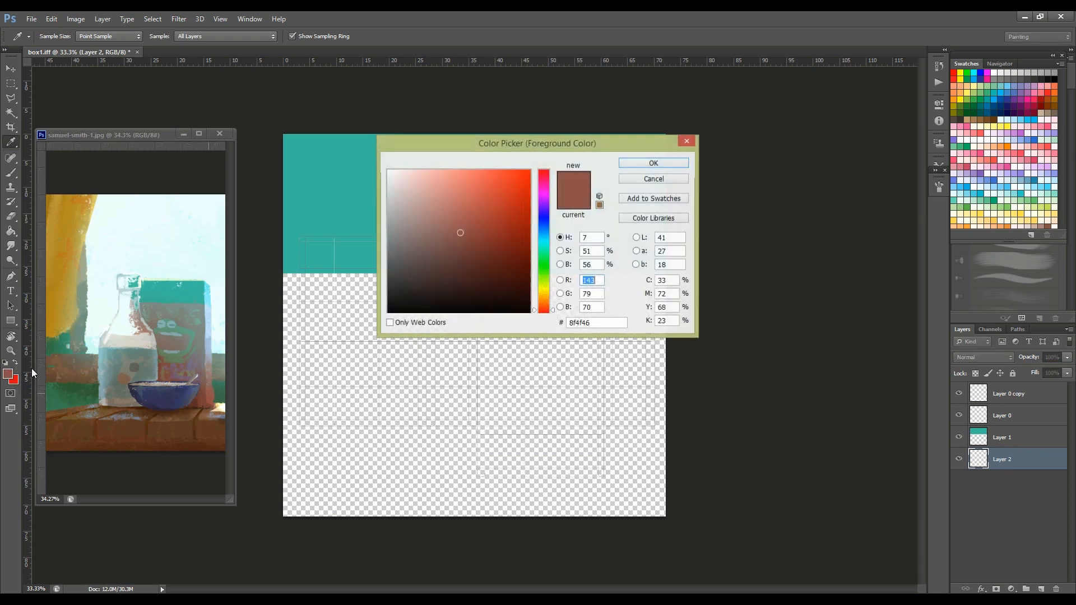
{"action": "mouse_move", "coordinate": [471, 203]}
{"action": "left_mouse_down"}
{"action": "mouse_move", "coordinate": [481, 192]}
{"action": "mouse_move", "coordinate": [493, 213]}
{"action": "mouse_move", "coordinate": [501, 196]}
{"action": "mouse_move", "coordinate": [504, 212]}
{"action": "left_mouse_up"}
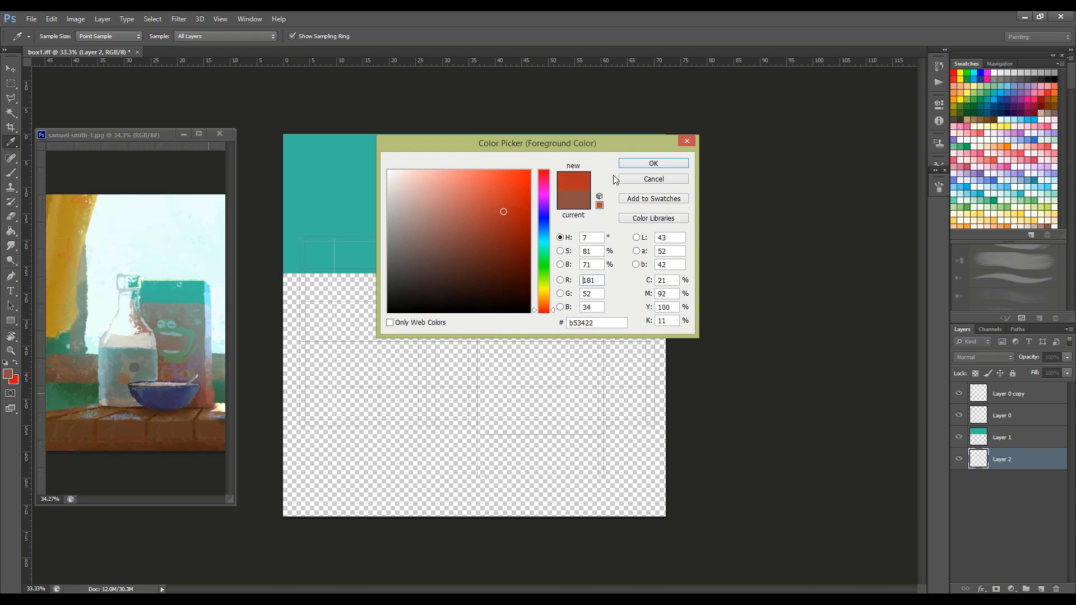
{"action": "left_click", "coordinate": [652, 163]}
{"action": "left_click", "coordinate": [9, 232]}
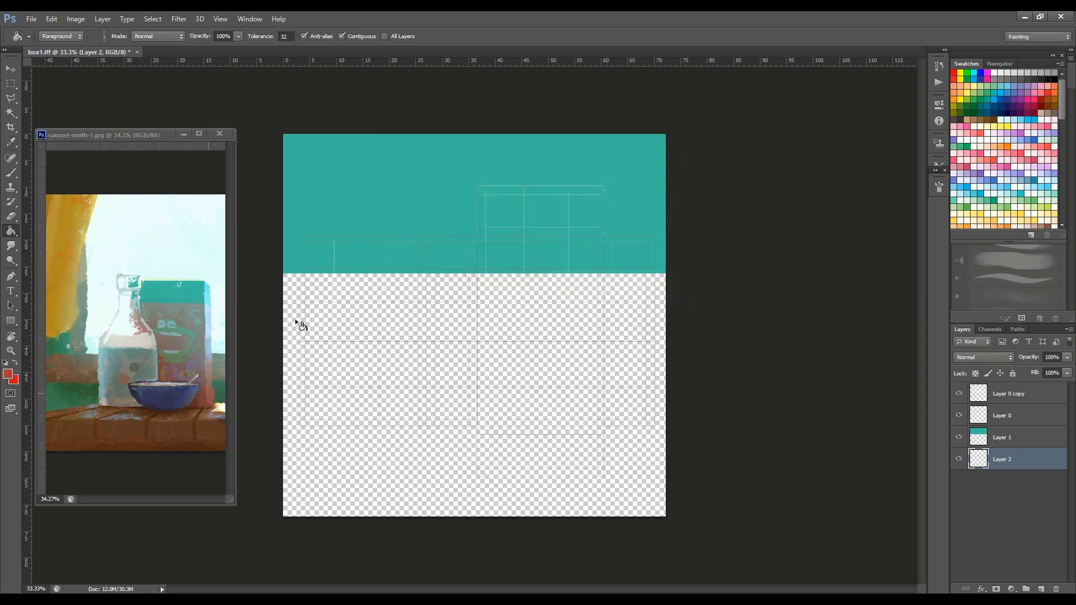
{"action": "left_click", "coordinate": [367, 353]}
Add a new empty layer directly above the teal layer for painting the box artwork.
{"action": "left_click", "coordinate": [11, 173]}
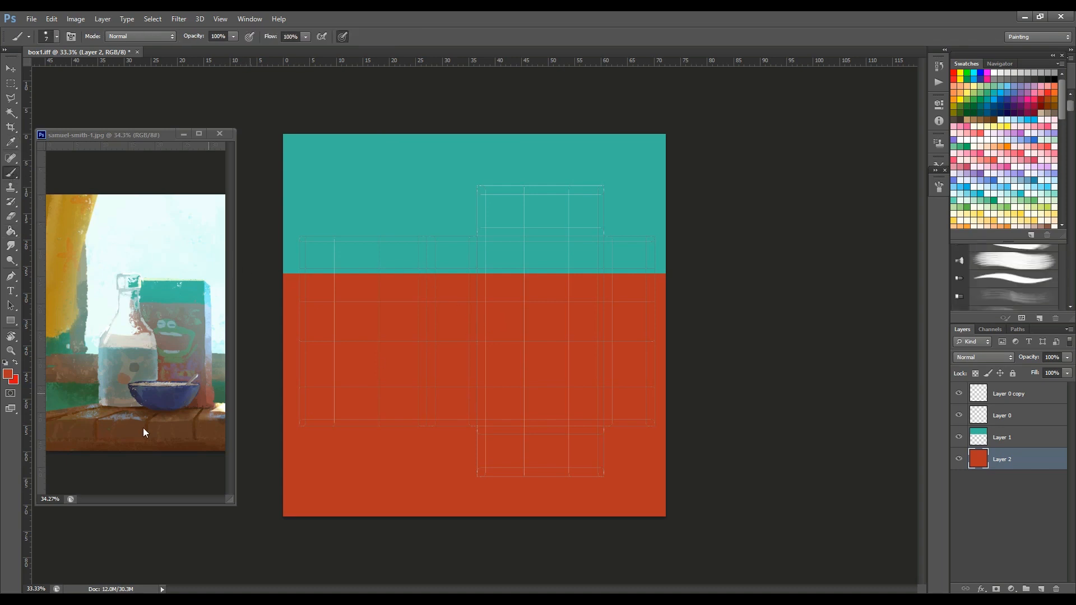
{"action": "left_click", "coordinate": [11, 351]}
{"action": "left_click", "coordinate": [620, 401]}
{"action": "mouse_move", "coordinate": [619, 400]}
{"action": "left_mouse_down"}
{"action": "mouse_move", "coordinate": [629, 411]}
{"action": "mouse_move", "coordinate": [614, 404]}
{"action": "left_mouse_up"}
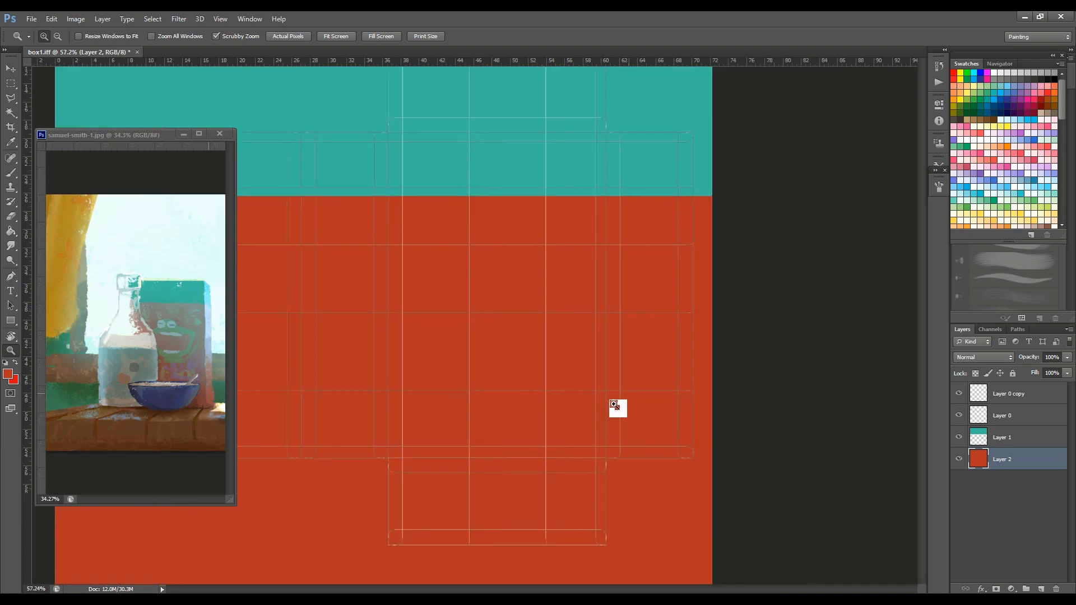
{"action": "left_click_drag", "start_coordinate": [477, 347], "coordinate": [476, 340]}
{"action": "left_click", "coordinate": [11, 172]}
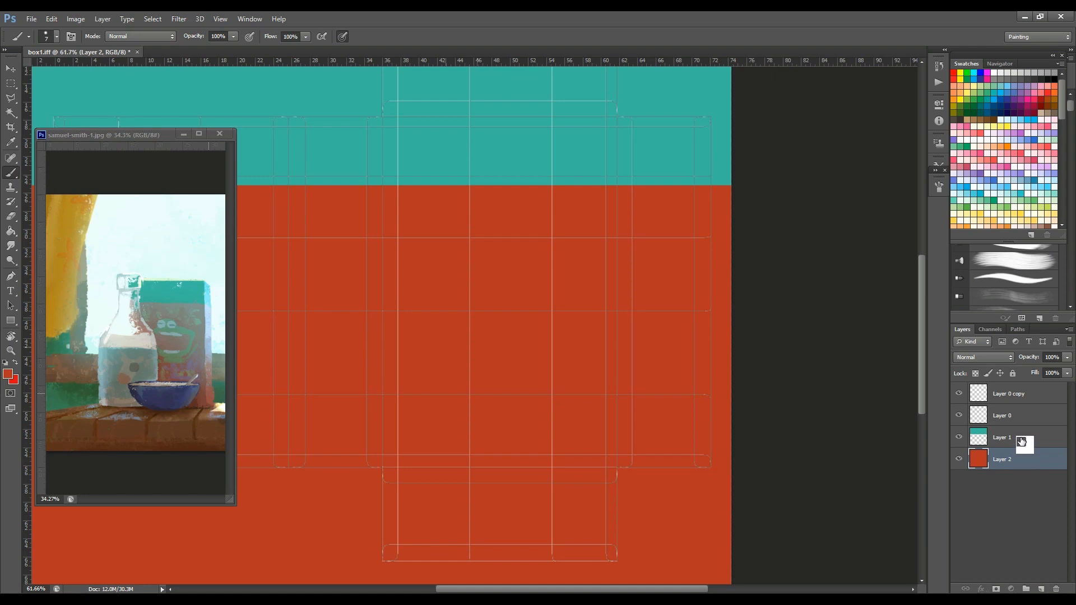
{"action": "left_click", "coordinate": [1020, 439]}
{"action": "left_click", "coordinate": [1037, 588]}
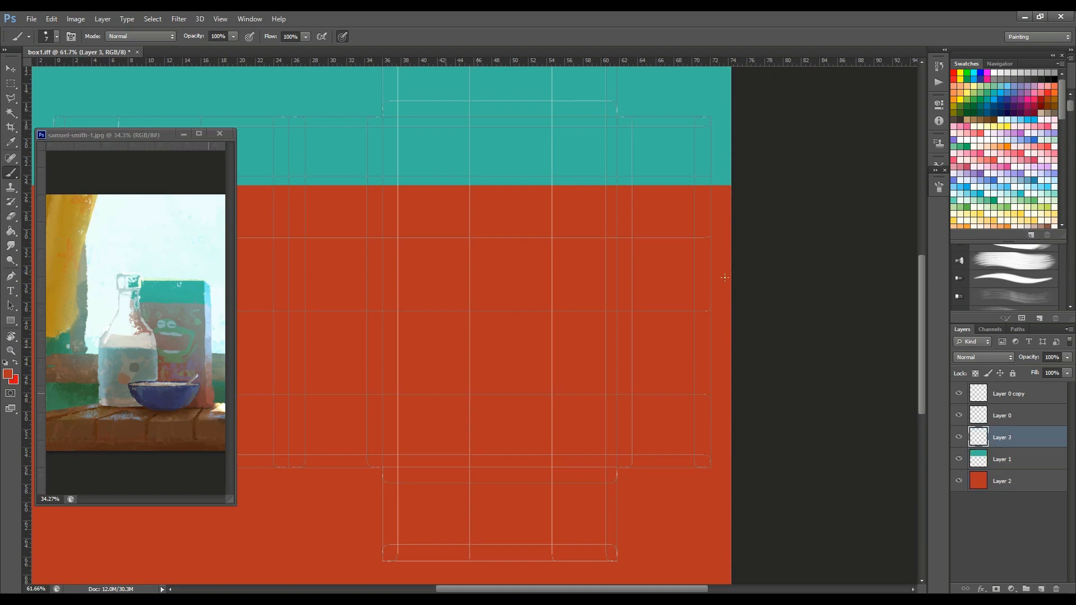
Choose a thin, tapered brush preset and set its size to 15.
{"action": "scroll", "coordinate": [1068, 285], "scroll_direction": "down", "scroll_amount": 2}
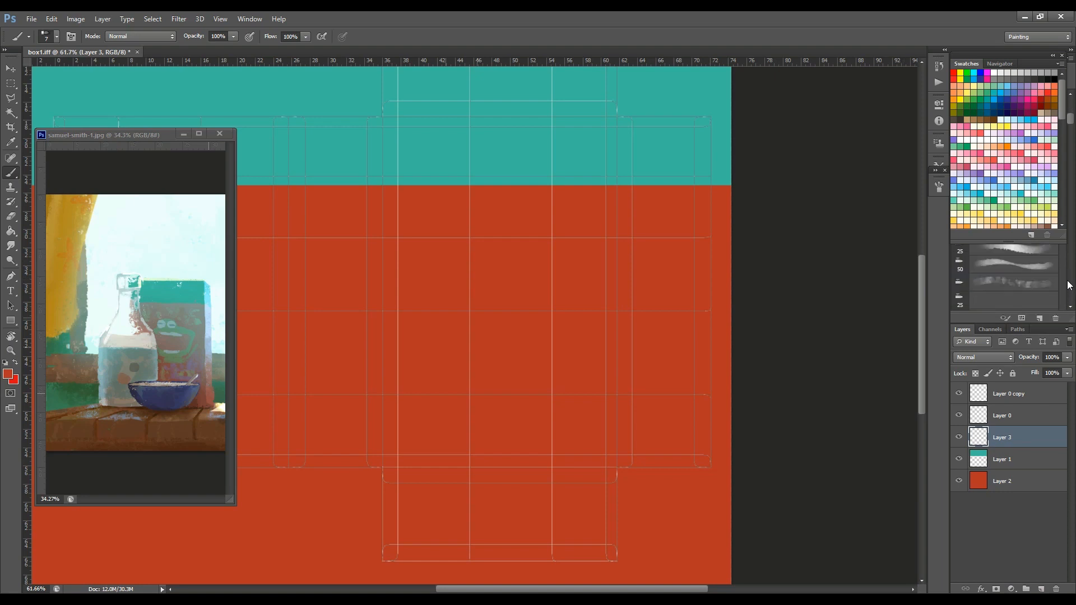
{"action": "left_click_drag", "start_coordinate": [1071, 120], "coordinate": [1073, 140]}
{"action": "left_click", "coordinate": [1012, 294]}
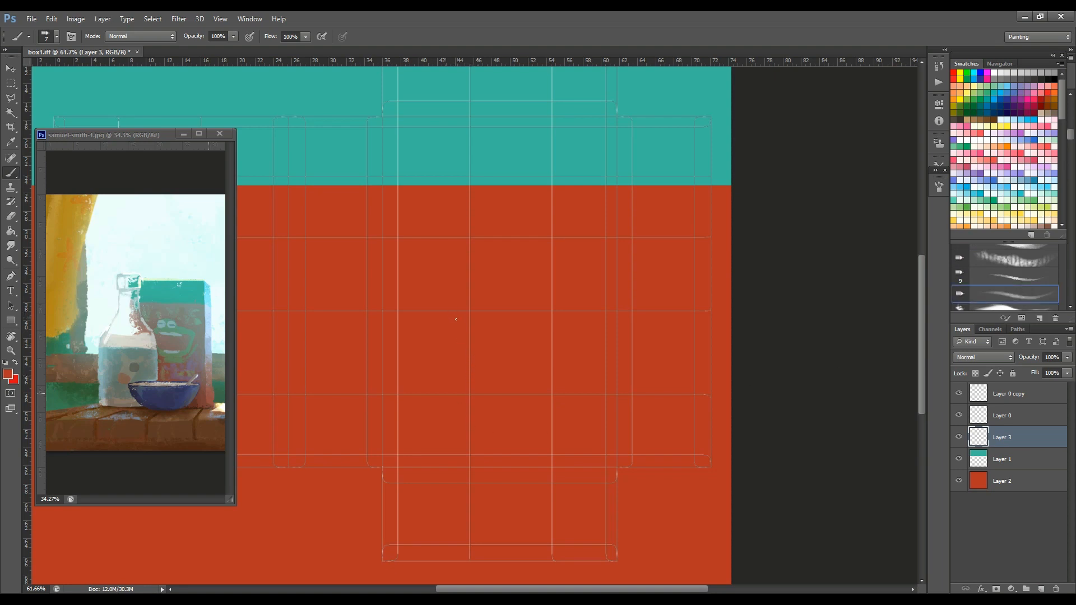
{"action": "key", "text": "bracketright"}
{"action": "key", "text": "bracketright"}
{"action": "key", "text": "bracketright"}
{"action": "key", "text": "bracketright"}
{"action": "key", "text": "bracketleft"}
{"action": "key", "text": "bracketleft"}
{"action": "key", "text": "bracketleft"}
{"action": "key", "text": "bracketleft"}
{"action": "key", "text": "bracketleft"}
Sample the green of the character on the painted cereal box and brighten the foreground colour to 1fad69.
{"action": "left_click", "coordinate": [10, 142]}
{"action": "left_click", "coordinate": [189, 332]}
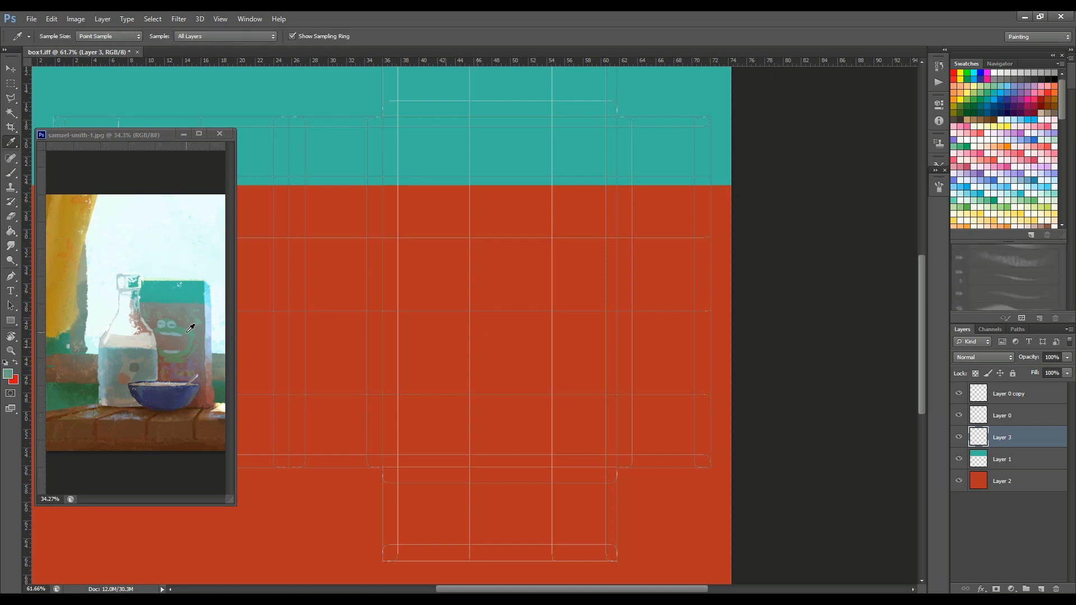
{"action": "left_click", "coordinate": [8, 375]}
{"action": "left_click_drag", "start_coordinate": [486, 226], "coordinate": [505, 217]}
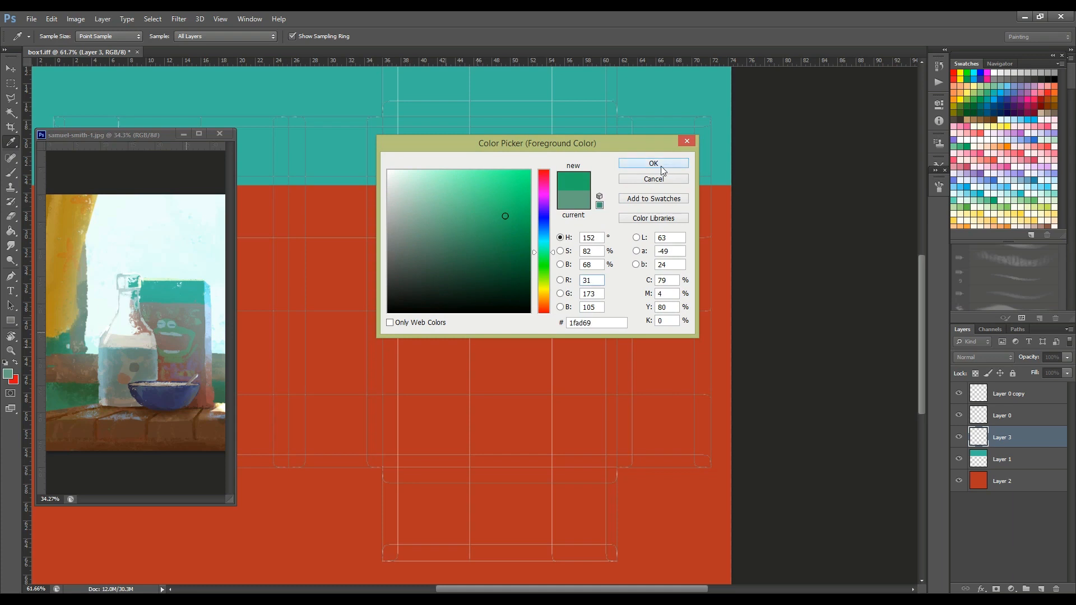
{"action": "left_click", "coordinate": [665, 164]}
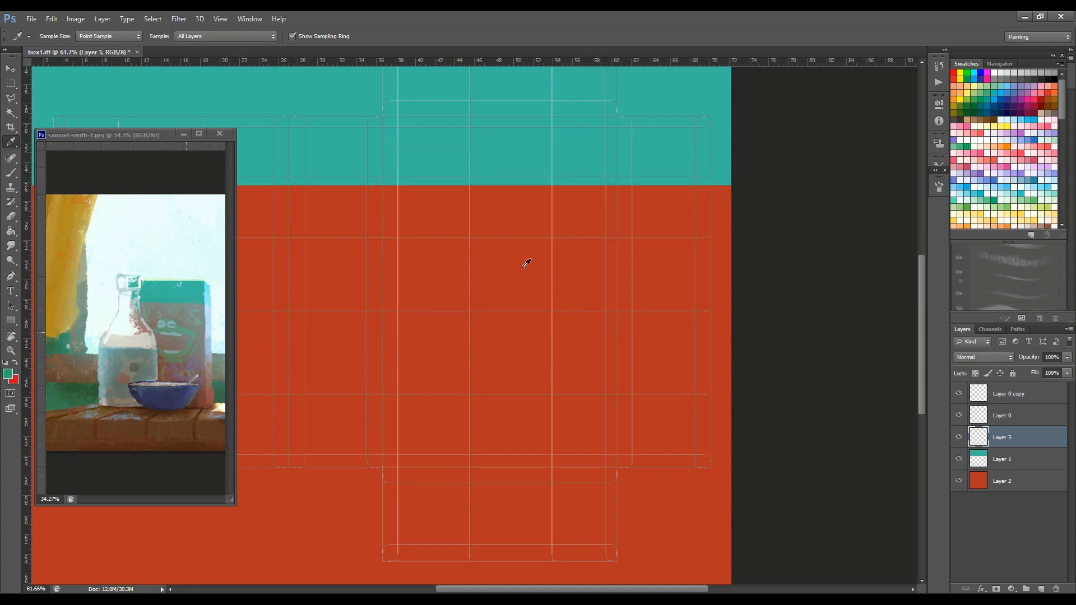
Paint the closed green outline of the character's open mouth in the middle of the box's front panel.
{"action": "left_click", "coordinate": [15, 173]}
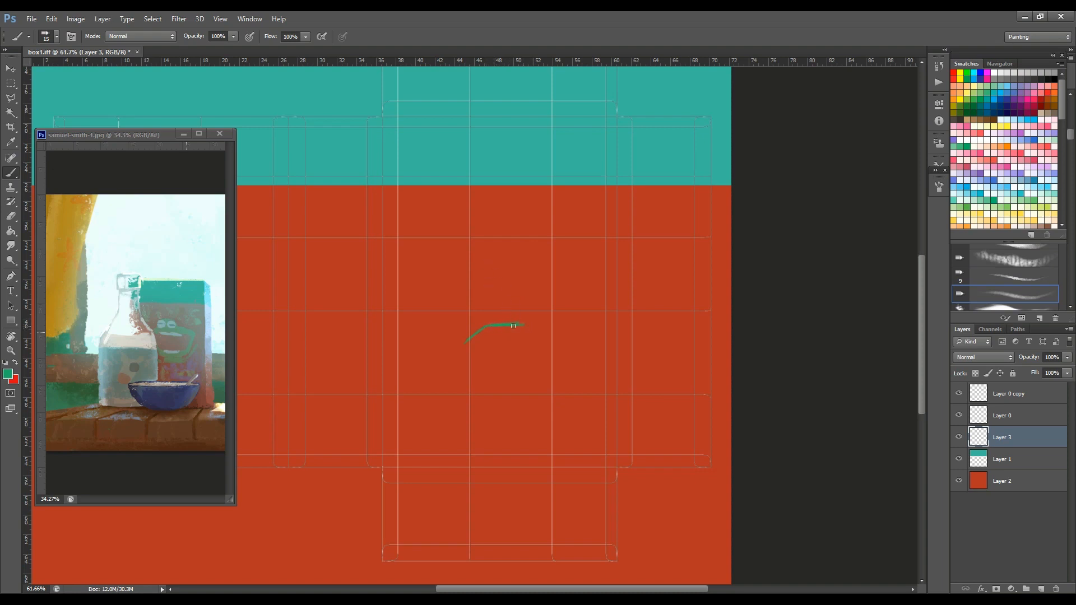
{"action": "left_click_drag", "start_coordinate": [495, 326], "coordinate": [518, 327]}
{"action": "left_click_drag", "start_coordinate": [532, 329], "coordinate": [527, 346]}
{"action": "left_click_drag", "start_coordinate": [469, 342], "coordinate": [474, 356]}
{"action": "left_click_drag", "start_coordinate": [520, 359], "coordinate": [528, 345]}
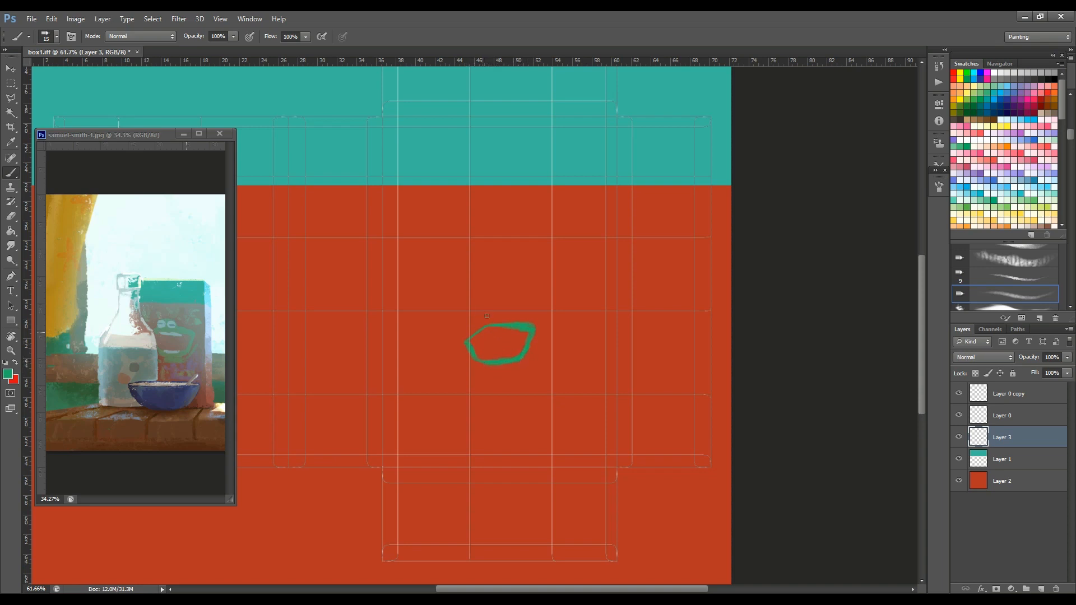
Paint a rounded green bump on top of the mouth outline and a small filled chin shape below it.
{"action": "left_click_drag", "start_coordinate": [510, 313], "coordinate": [489, 318]}
{"action": "left_click_drag", "start_coordinate": [496, 316], "coordinate": [509, 320]}
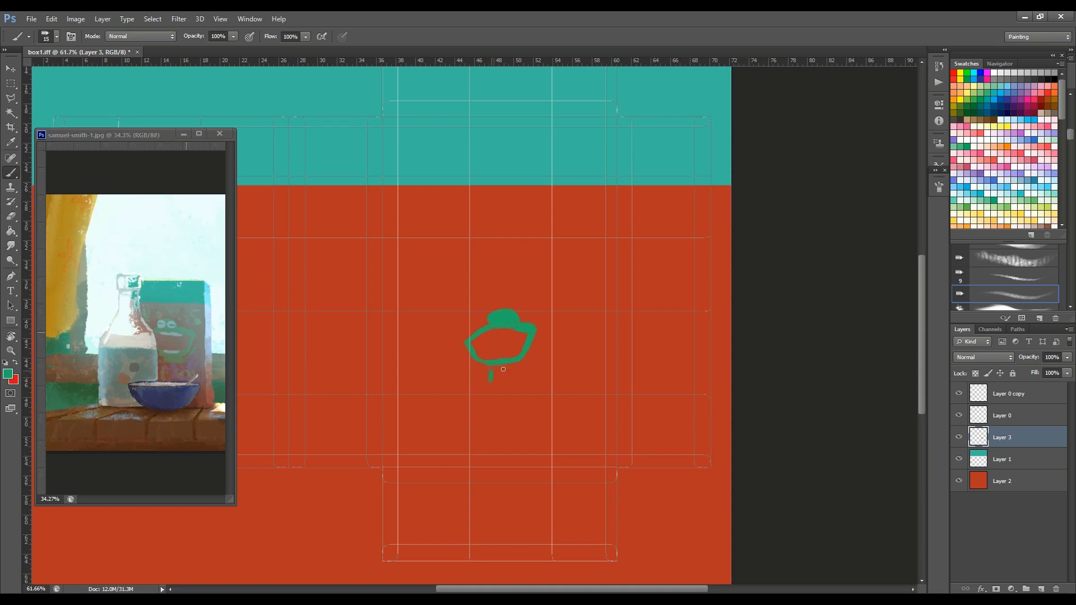
{"action": "mouse_move", "coordinate": [492, 369]}
{"action": "left_mouse_down"}
{"action": "mouse_move", "coordinate": [520, 367]}
{"action": "mouse_move", "coordinate": [492, 379]}
{"action": "left_mouse_up"}
{"action": "left_click_drag", "start_coordinate": [519, 372], "coordinate": [499, 373]}
{"action": "mouse_move", "coordinate": [508, 369]}
{"action": "left_mouse_down"}
{"action": "mouse_move", "coordinate": [490, 378]}
{"action": "mouse_move", "coordinate": [521, 375]}
{"action": "left_mouse_up"}
Recolour the painted green character shapes on Layer 3 with the darker green 0f8f27.
{"action": "left_click", "coordinate": [8, 373]}
{"action": "mouse_move", "coordinate": [528, 233]}
{"action": "left_mouse_down"}
{"action": "mouse_move", "coordinate": [533, 261]}
{"action": "mouse_move", "coordinate": [515, 233]}
{"action": "left_mouse_up"}
{"action": "left_click", "coordinate": [520, 239]}
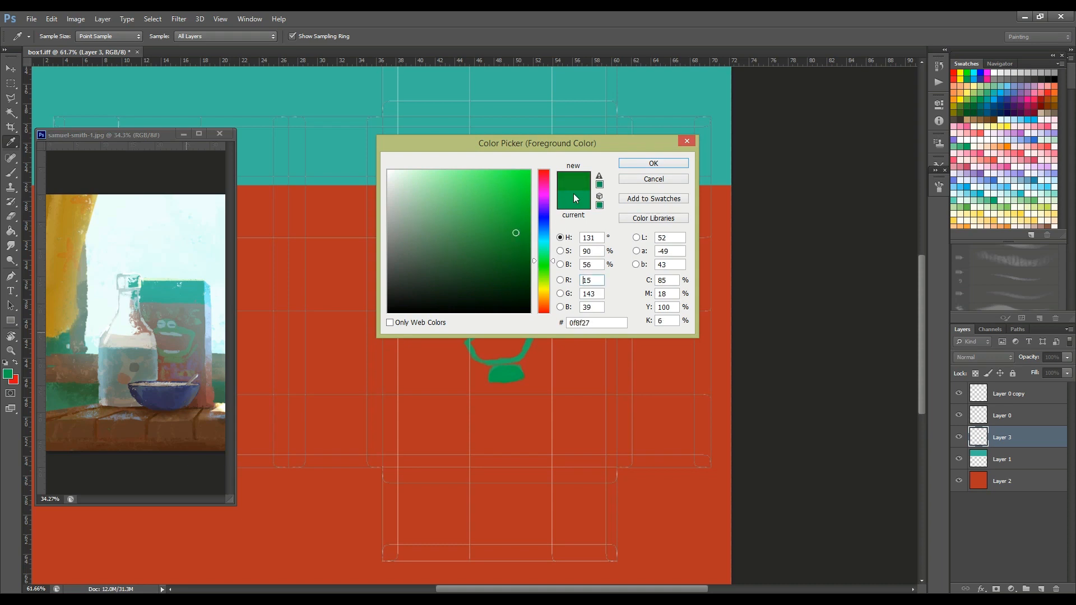
{"action": "left_click", "coordinate": [672, 167]}
{"action": "key", "text": "b"}
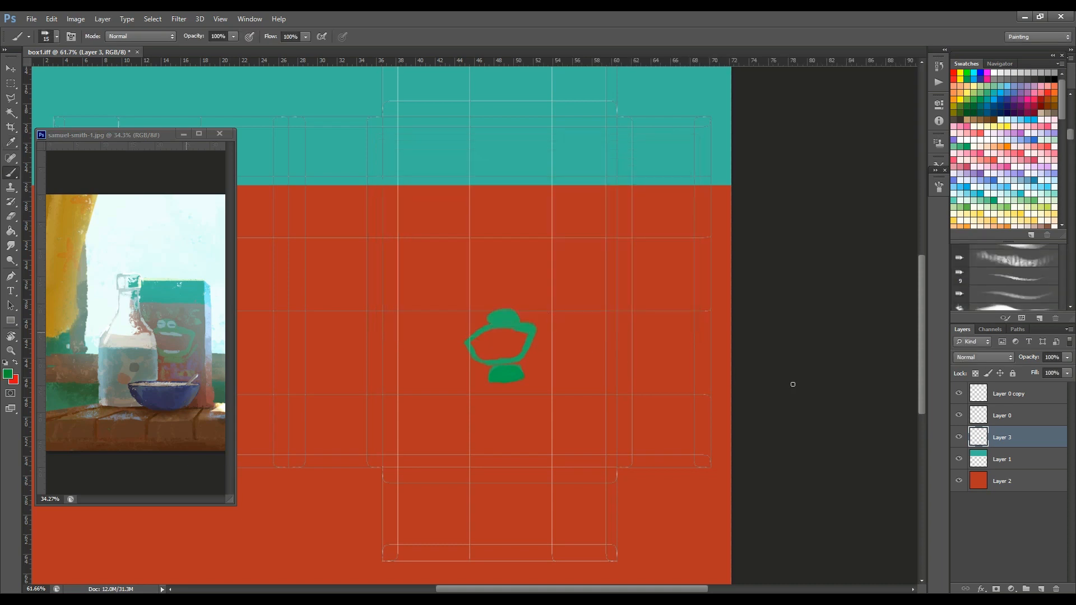
{"action": "left_click", "coordinate": [978, 437], "text": "ctrl"}
{"action": "left_click", "coordinate": [14, 243]}
{"action": "left_click", "coordinate": [13, 232]}
{"action": "left_click", "coordinate": [510, 368]}
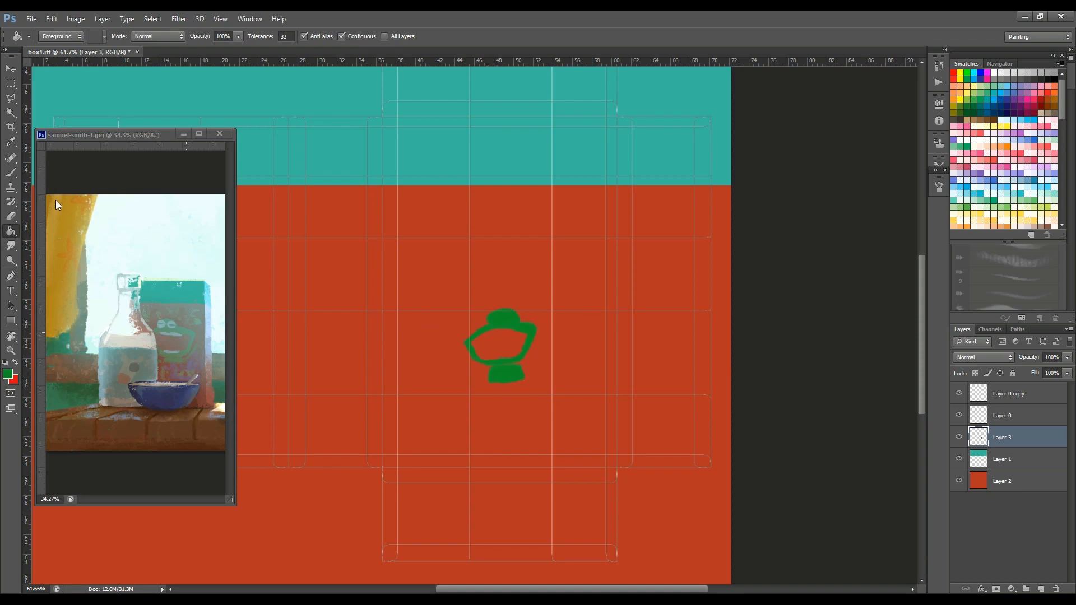
Paint two slanted green arms on Layer 3, one on each side of the character's mouth.
{"action": "left_click", "coordinate": [11, 172]}
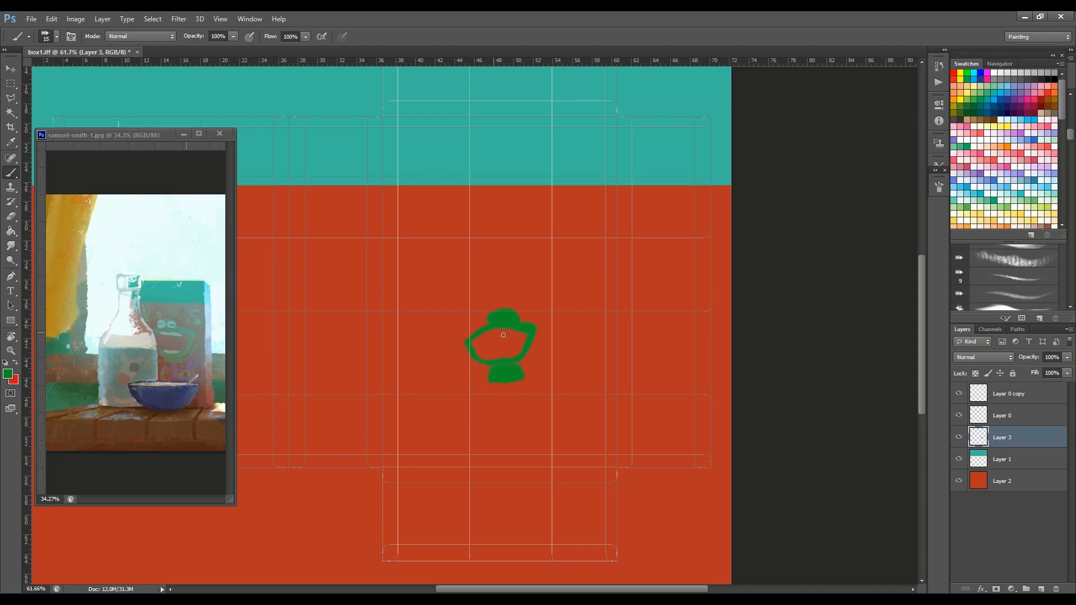
{"action": "left_click_drag", "start_coordinate": [530, 370], "coordinate": [554, 343]}
Examine the character painted on the cereal box in the reference painting up close.
{"action": "key", "text": "z"}
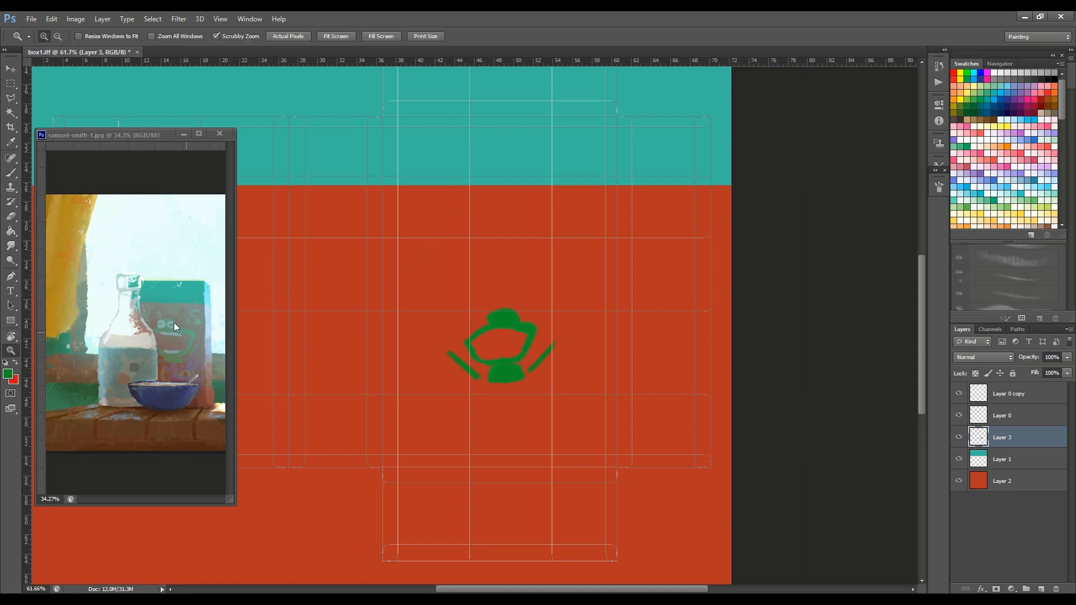
{"action": "left_click", "coordinate": [172, 324]}
{"action": "left_click", "coordinate": [170, 325]}
{"action": "left_click", "coordinate": [170, 324]}
{"action": "left_click", "coordinate": [169, 323]}
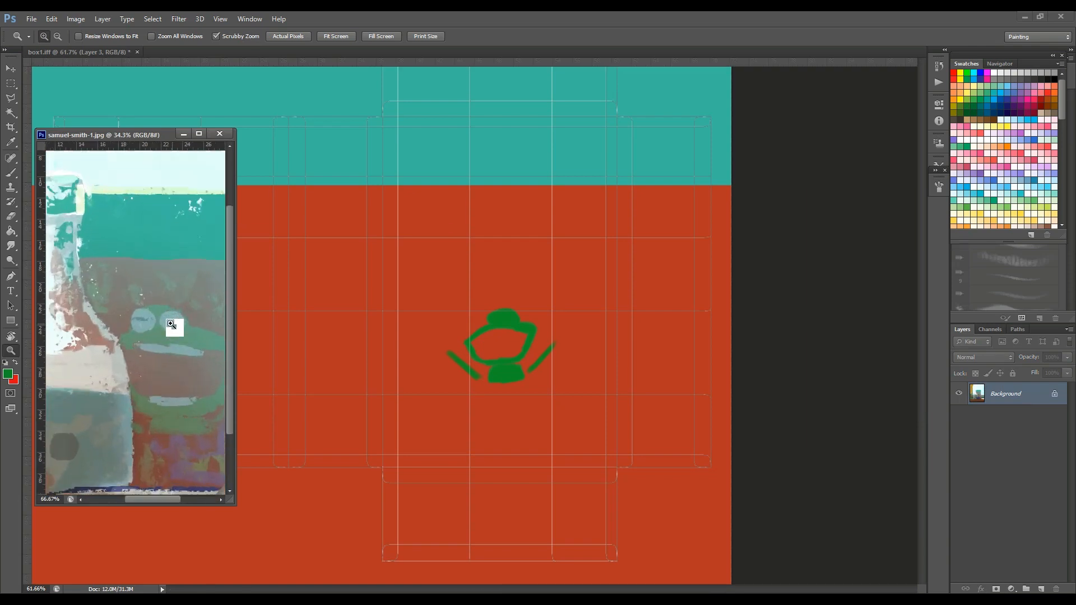
{"action": "left_click_drag", "start_coordinate": [171, 331], "coordinate": [163, 330]}
{"action": "left_click_drag", "start_coordinate": [165, 498], "coordinate": [170, 497]}
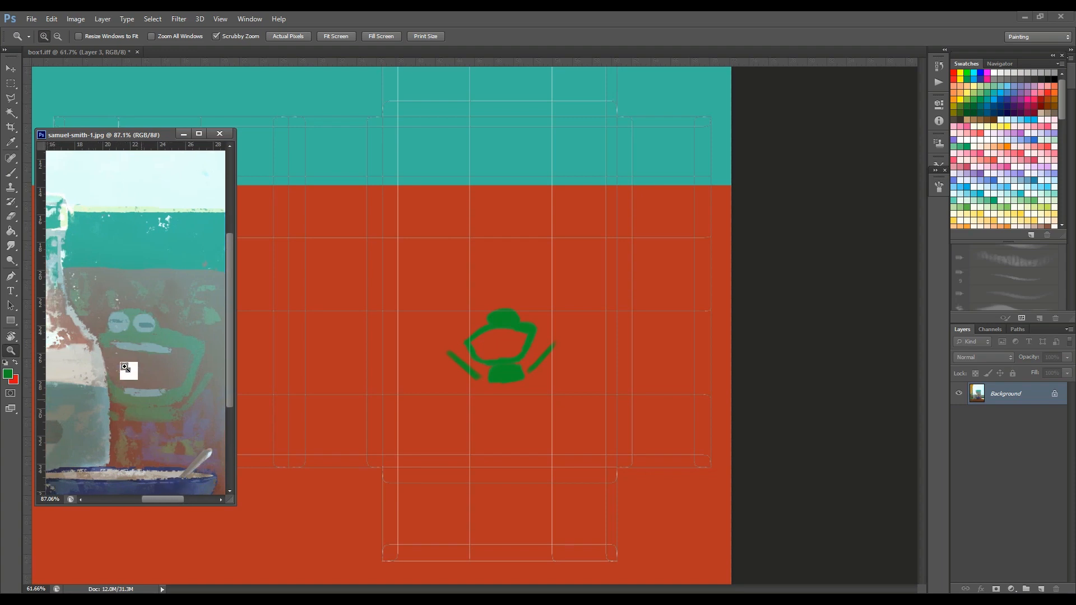
Set up a textured brush at 69% flow and 30 px for lettering on the box texture.
{"action": "left_click", "coordinate": [11, 173]}
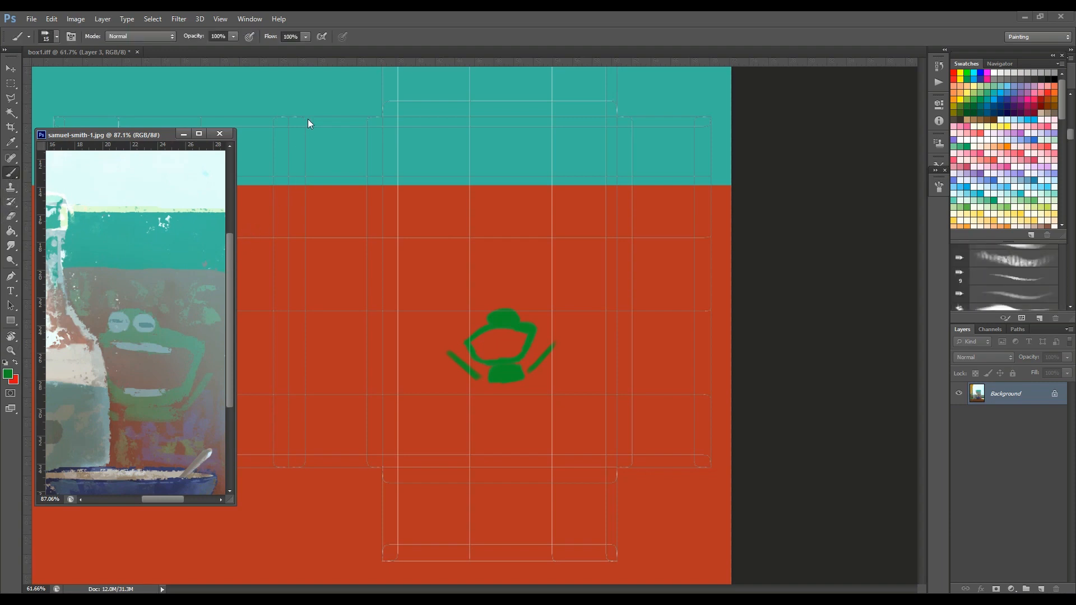
{"action": "left_click", "coordinate": [323, 36]}
{"action": "left_click", "coordinate": [305, 37]}
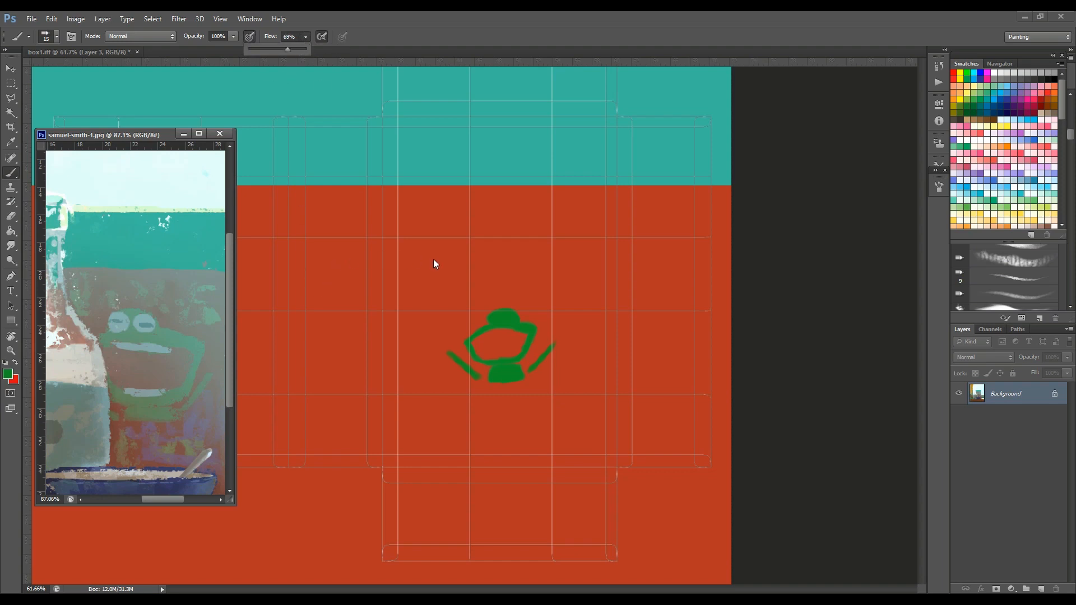
{"action": "left_click", "coordinate": [451, 277]}
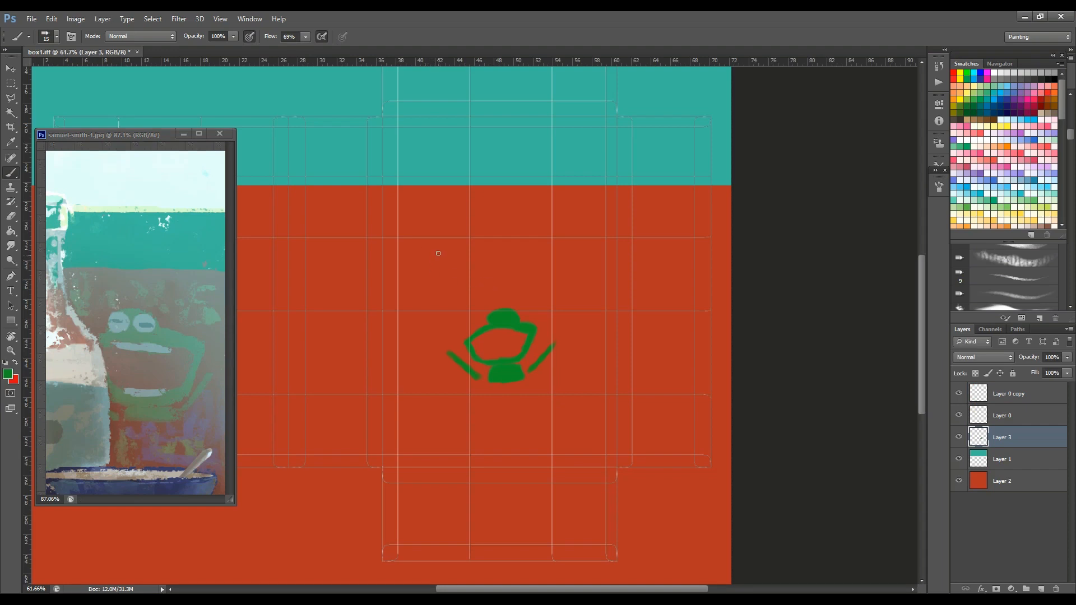
{"action": "left_click_drag", "start_coordinate": [440, 263], "coordinate": [442, 287]}
{"action": "left_click", "coordinate": [1003, 261]}
{"action": "key", "text": "bracketright"}
{"action": "key", "text": "bracketright"}
{"action": "left_click", "coordinate": [321, 36]}
Paint the green lettering "LOVE," in capitals above the character on the front panel.
{"action": "left_click_drag", "start_coordinate": [447, 251], "coordinate": [447, 285]}
{"action": "left_click_drag", "start_coordinate": [449, 295], "coordinate": [473, 294]}
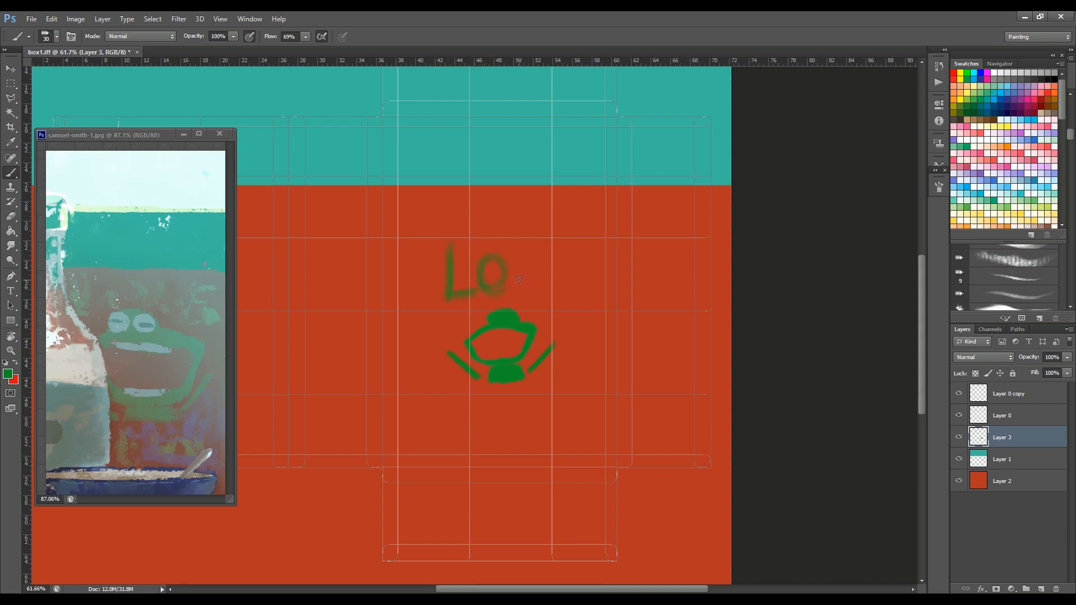
{"action": "left_click_drag", "start_coordinate": [523, 283], "coordinate": [532, 289]}
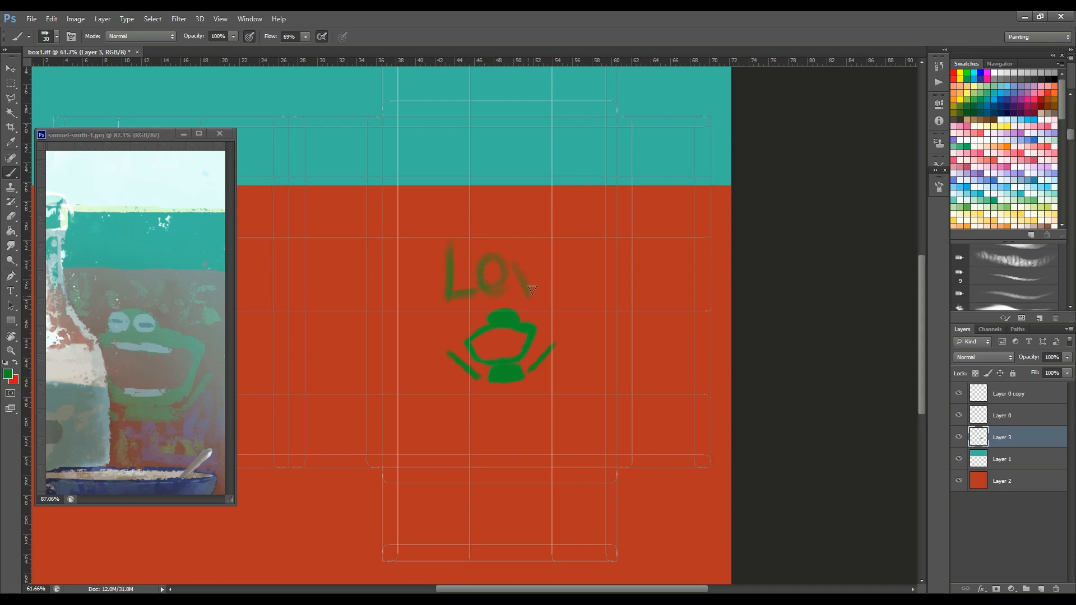
{"action": "left_click_drag", "start_coordinate": [566, 258], "coordinate": [563, 288]}
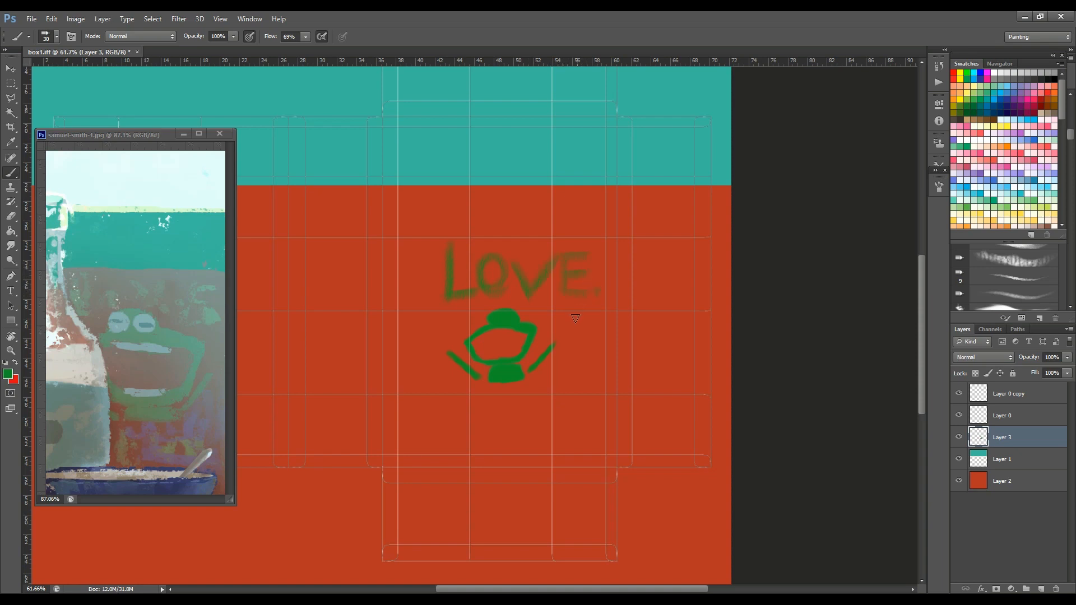
{"action": "left_click_drag", "start_coordinate": [596, 282], "coordinate": [595, 293]}
Paint a green "LOVE" below the character and a smaller, slanted "Love" in light purple overlapping it.
{"action": "left_click_drag", "start_coordinate": [461, 445], "coordinate": [479, 419]}
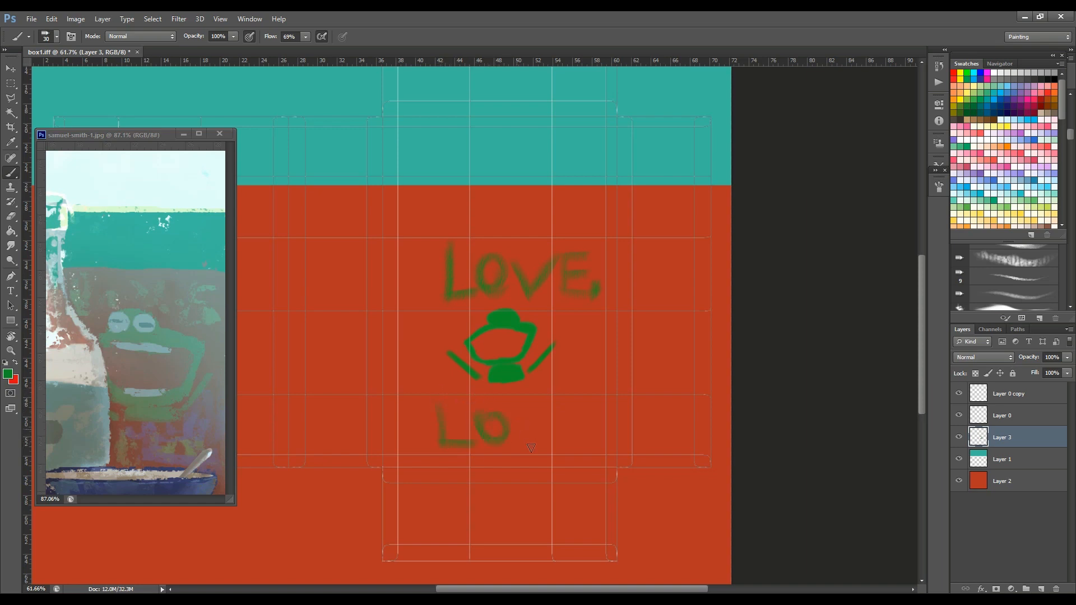
{"action": "left_click_drag", "start_coordinate": [550, 416], "coordinate": [591, 422]}
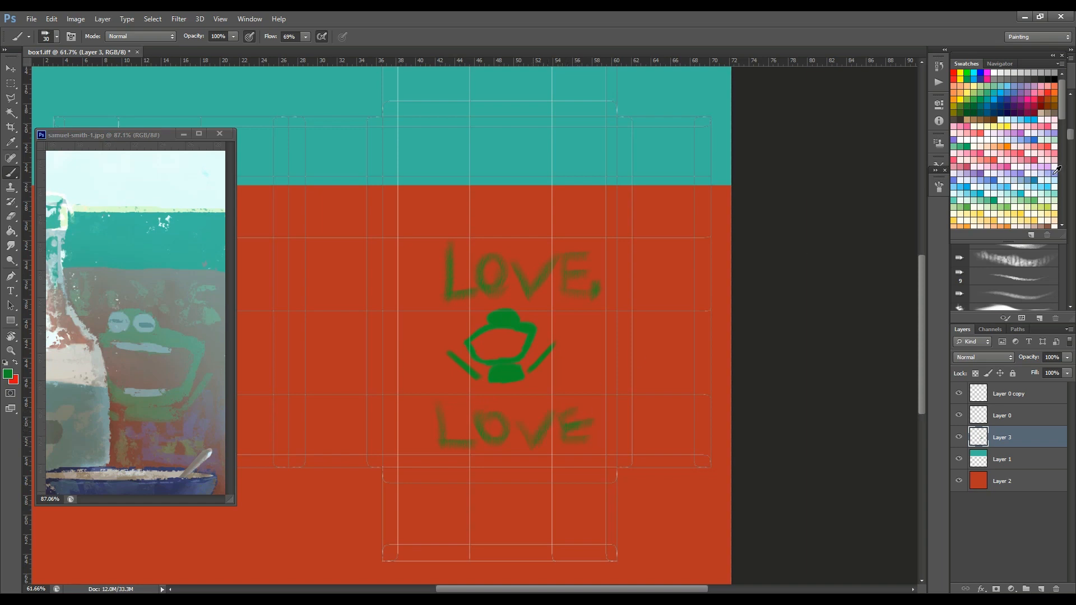
{"action": "left_click", "coordinate": [983, 179]}
{"action": "mouse_move", "coordinate": [512, 397]}
{"action": "left_mouse_down"}
{"action": "mouse_move", "coordinate": [513, 406]}
{"action": "mouse_move", "coordinate": [569, 390]}
{"action": "mouse_move", "coordinate": [590, 395]}
{"action": "mouse_move", "coordinate": [592, 371]}
{"action": "left_mouse_up"}
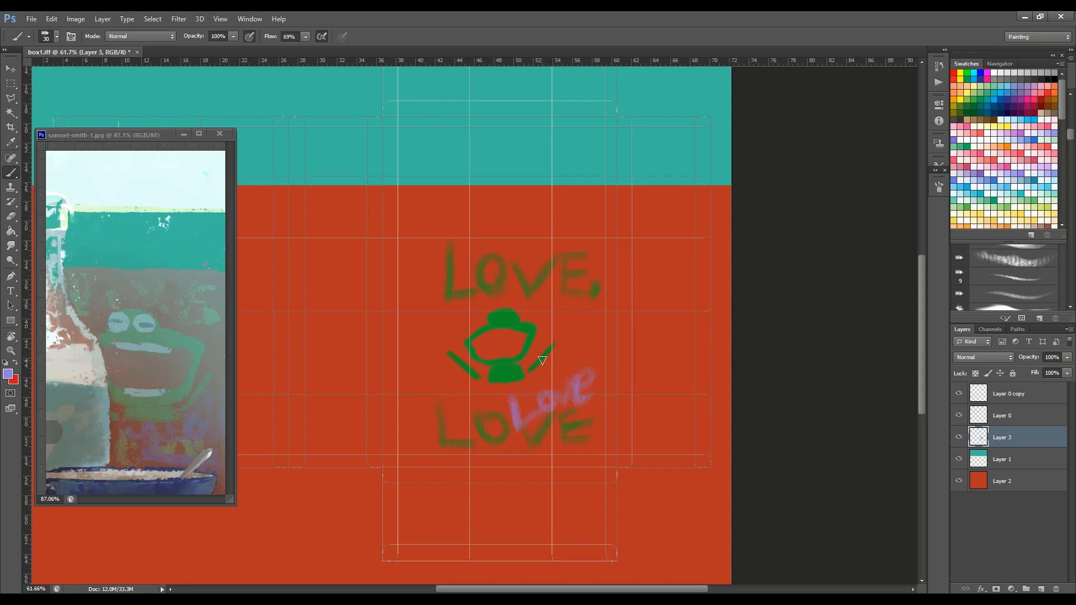
Dab pale blue-white eyes onto the character's green head with a 20 px brush at 100% flow.
{"action": "left_click", "coordinate": [1014, 277]}
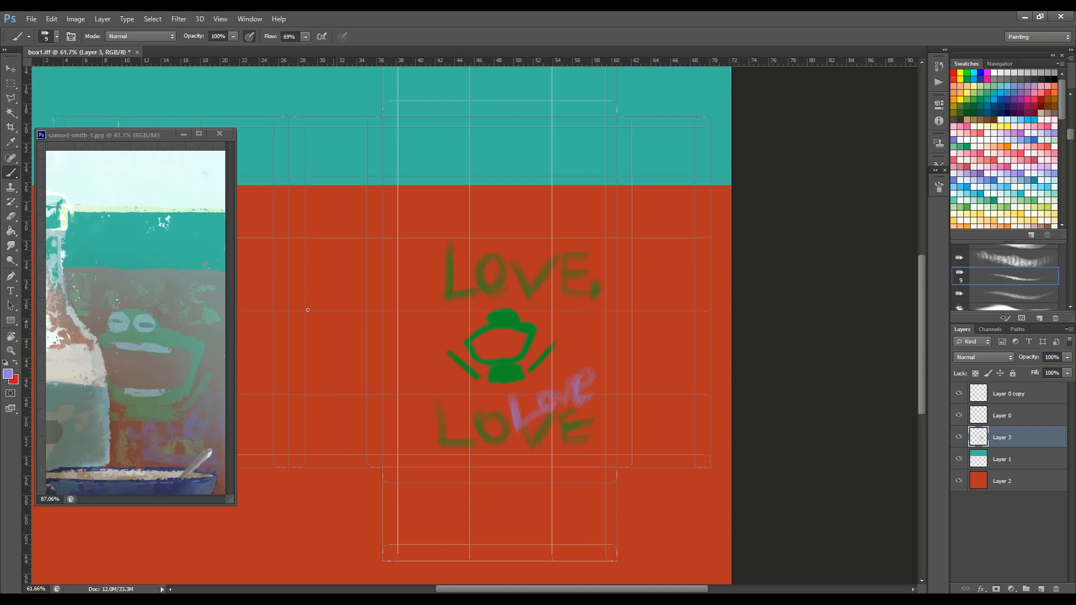
{"action": "left_click", "coordinate": [1009, 120]}
{"action": "left_click", "coordinate": [306, 37]}
{"action": "key", "text": "bracketright"}
{"action": "key", "text": "bracketright"}
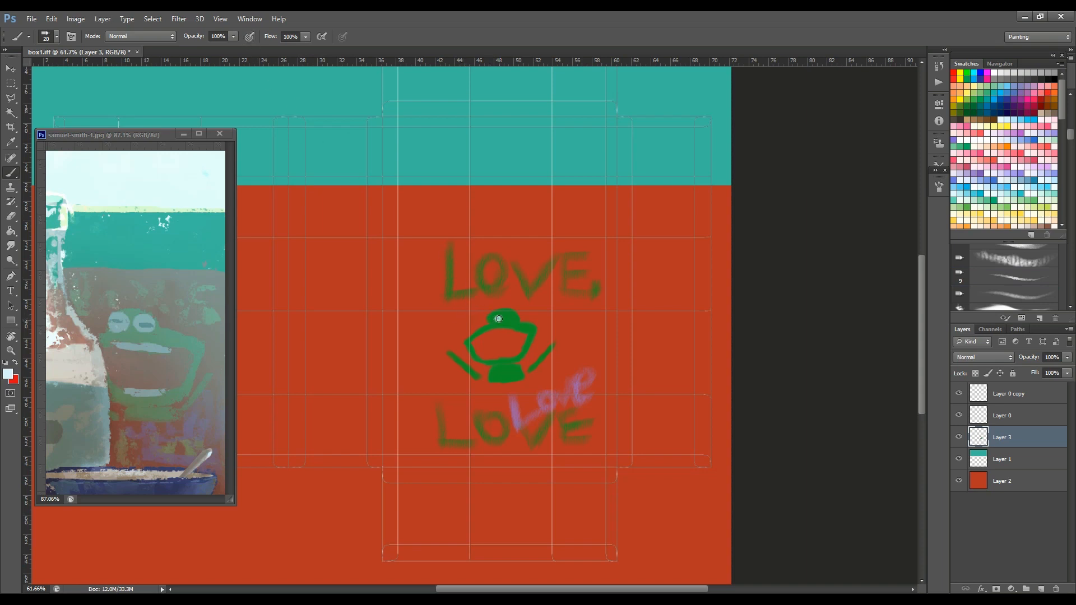
{"action": "left_click", "coordinate": [497, 317]}
Paint pale strips of teeth along the upper and lower inside edges of the mouth with a thin tapered brush.
{"action": "left_click", "coordinate": [1004, 276]}
{"action": "left_click", "coordinate": [997, 296]}
{"action": "mouse_move", "coordinate": [506, 330]}
{"action": "left_mouse_down"}
{"action": "mouse_move", "coordinate": [488, 332]}
{"action": "mouse_move", "coordinate": [515, 333]}
{"action": "left_mouse_up"}
{"action": "mouse_move", "coordinate": [494, 362]}
{"action": "left_mouse_down"}
{"action": "mouse_move", "coordinate": [511, 358]}
{"action": "mouse_move", "coordinate": [501, 361]}
{"action": "left_mouse_up"}
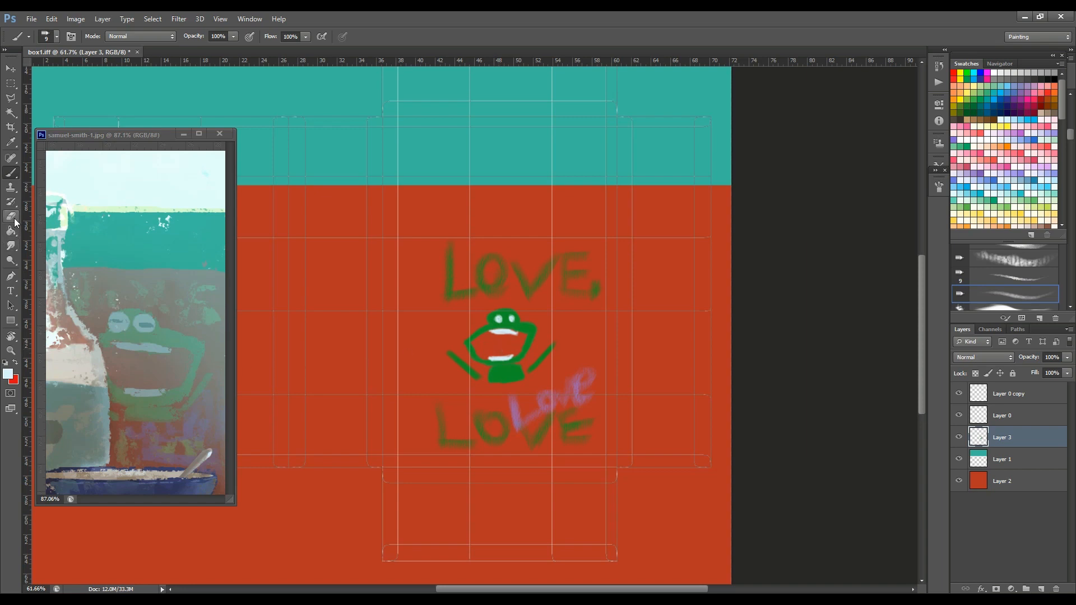
Fade the upper "LOVE," lettering with a textured 40 px eraser at 41% flow.
{"action": "key", "text": "e"}
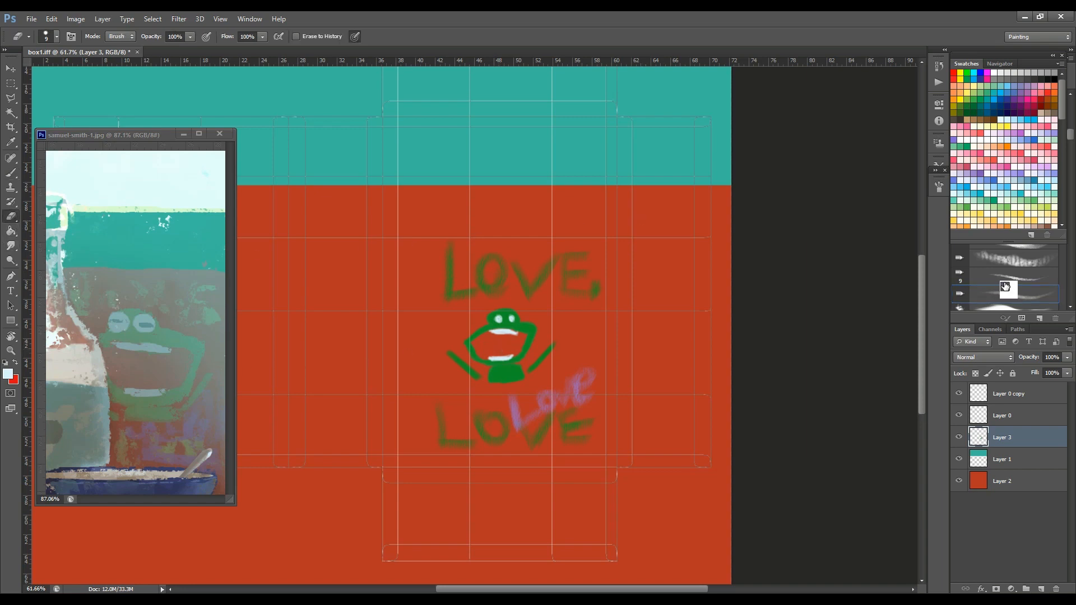
{"action": "left_click", "coordinate": [1014, 258]}
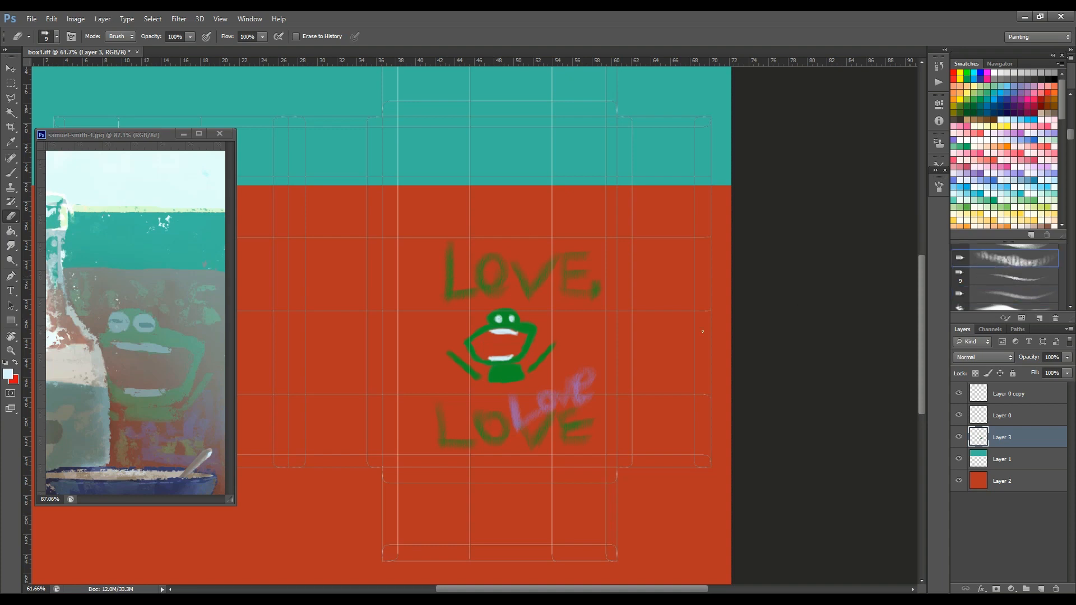
{"action": "key", "text": "bracketright"}
{"action": "key", "text": "bracketright"}
{"action": "key", "text": "bracketright"}
{"action": "left_click", "coordinate": [262, 37]}
{"action": "left_click", "coordinate": [480, 295]}
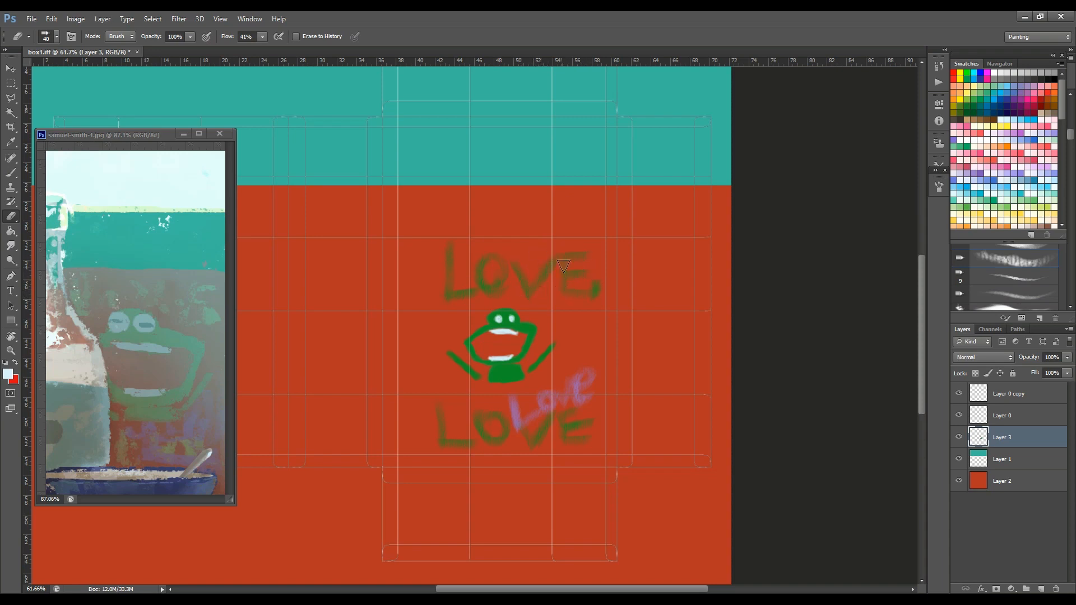
Sample the green of the upper lettering and touch up "LOVE," with a textured 25 px brush.
{"action": "left_click", "coordinate": [11, 187]}
{"action": "left_click", "coordinate": [11, 172]}
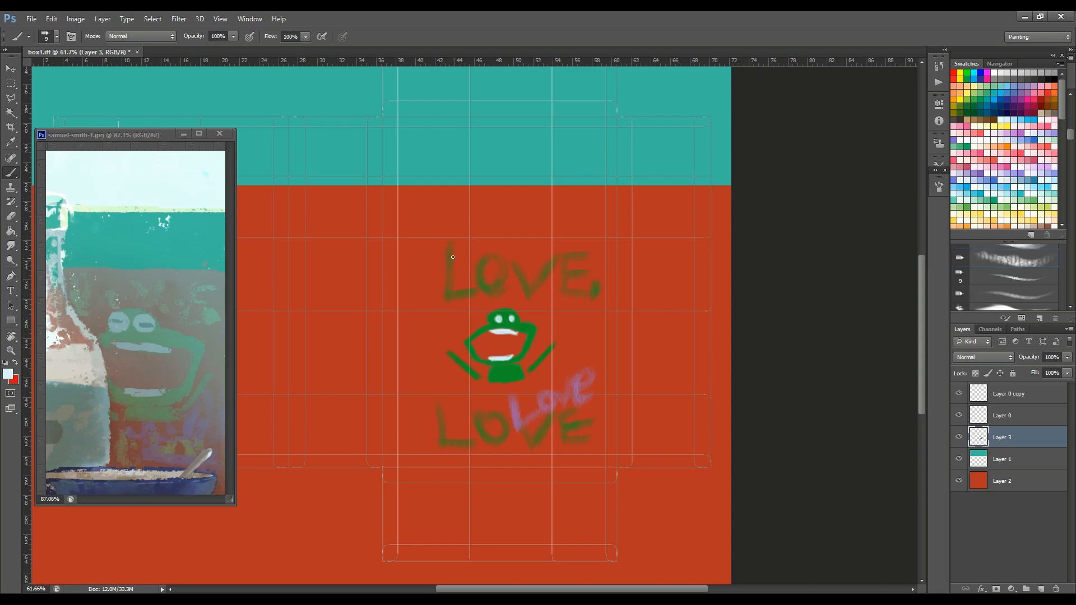
{"action": "left_click_drag", "start_coordinate": [447, 265], "coordinate": [448, 272]}
{"action": "key", "text": "ctrl+z"}
{"action": "left_click", "coordinate": [464, 288], "text": "alt"}
{"action": "key", "text": "]"}
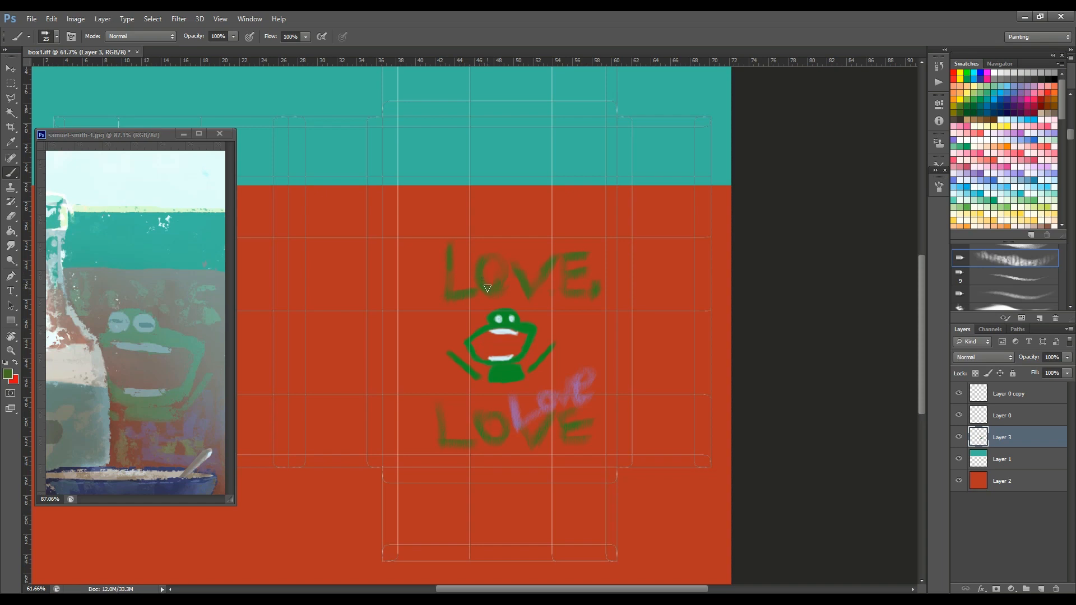
Choose the thin tapered brush tip and reduce its size for detail work on the character.
{"action": "left_click", "coordinate": [10, 351]}
{"action": "left_click", "coordinate": [159, 342]}
{"action": "left_click_drag", "start_coordinate": [151, 348], "coordinate": [133, 361]}
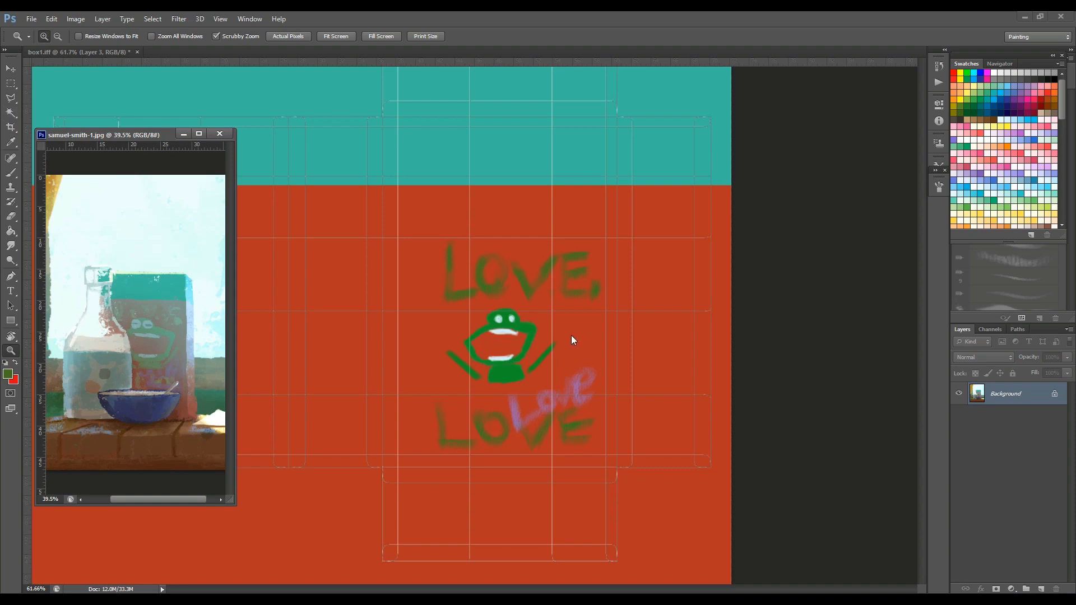
{"action": "left_click", "coordinate": [575, 360]}
{"action": "left_click", "coordinate": [565, 349]}
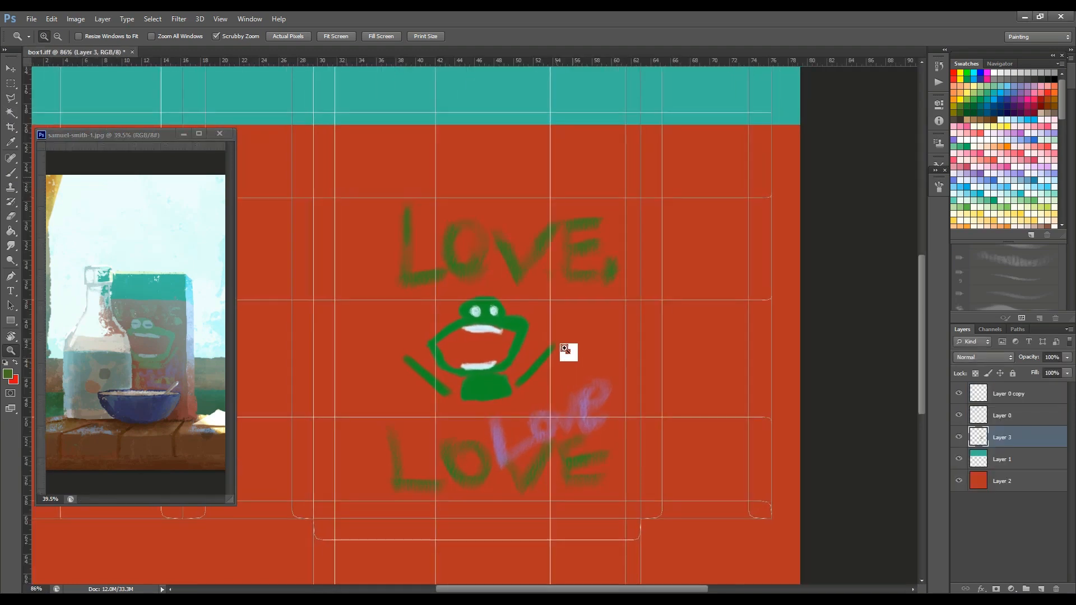
{"action": "left_click", "coordinate": [17, 172]}
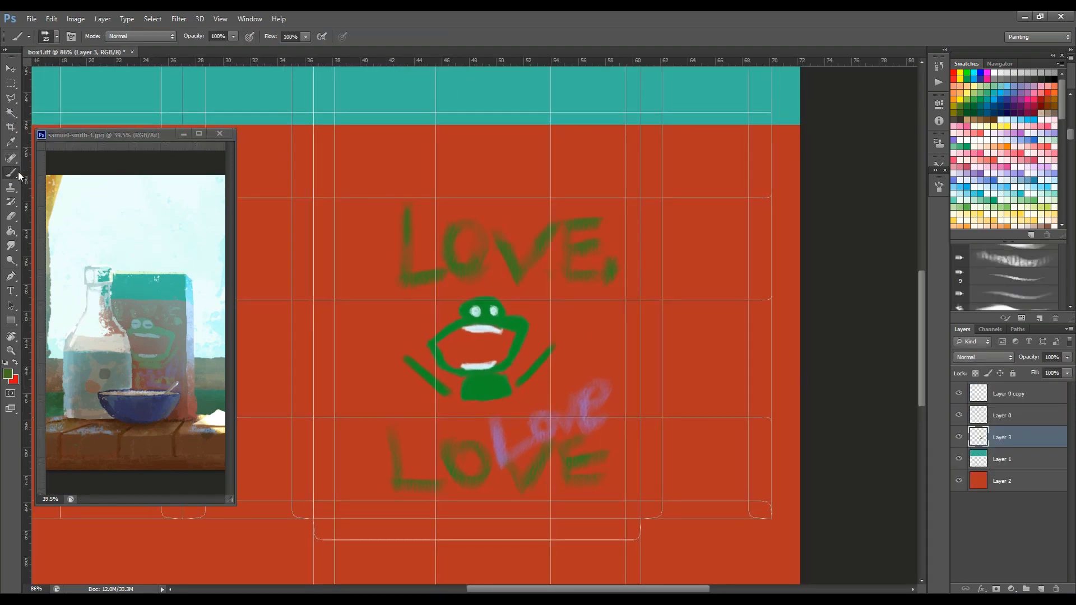
{"action": "left_click", "coordinate": [1006, 295]}
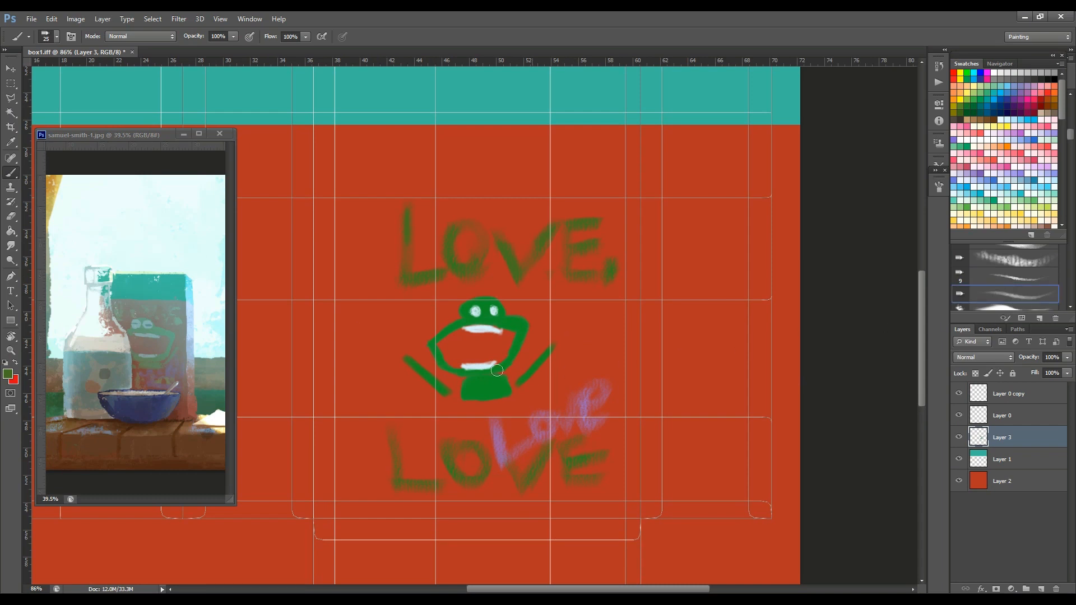
{"action": "key", "text": "bracketleft"}
{"action": "key", "text": "bracketleft"}
Trim the outer left edge of the green mouth outline with a small hard round eraser.
{"action": "left_click", "coordinate": [11, 215]}
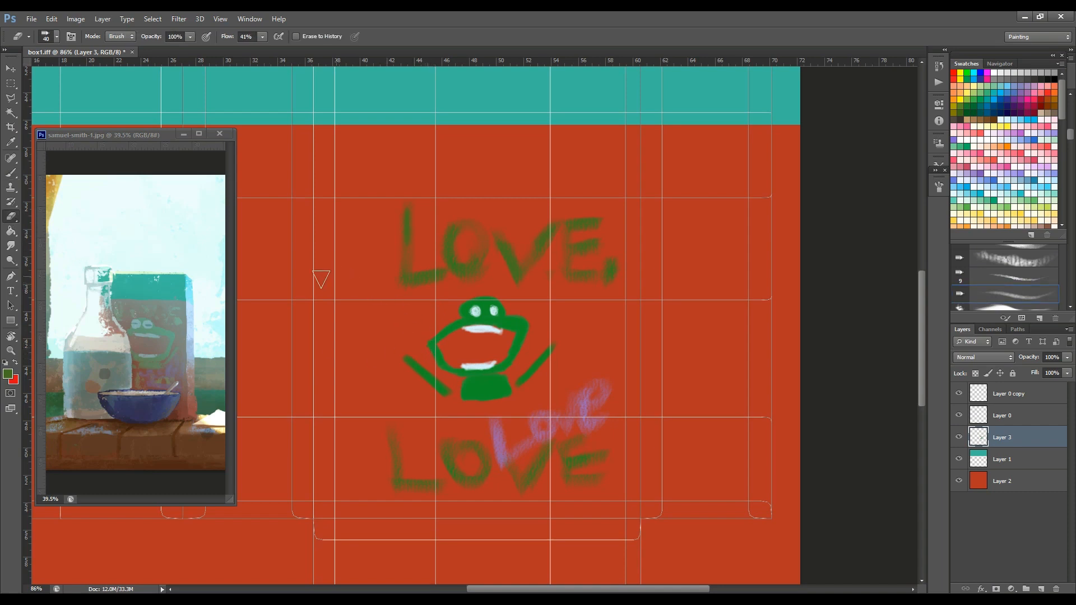
{"action": "left_click", "coordinate": [56, 37]}
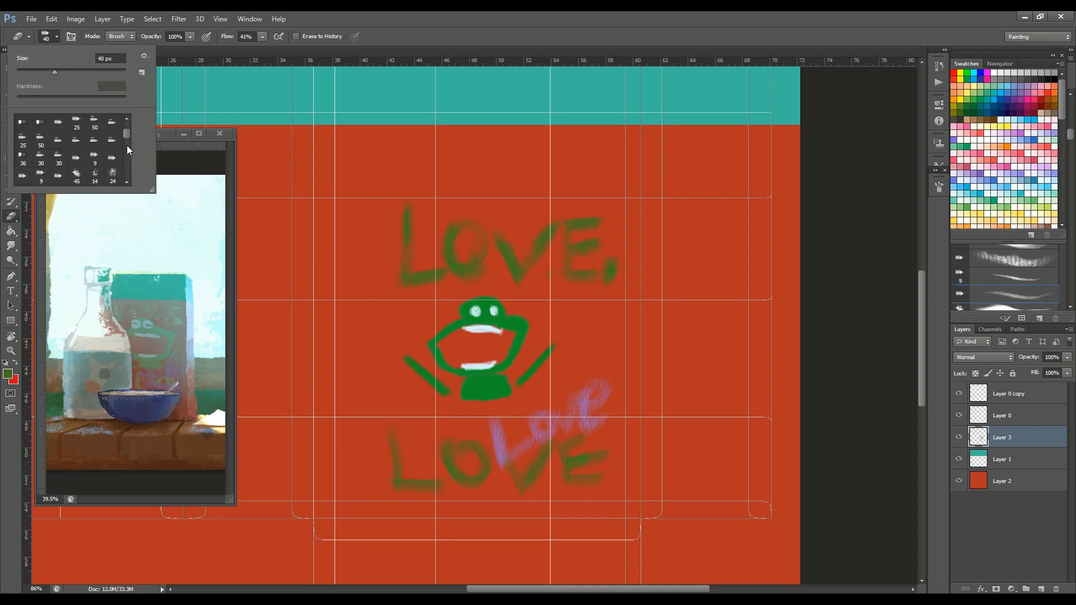
{"action": "left_click", "coordinate": [35, 127]}
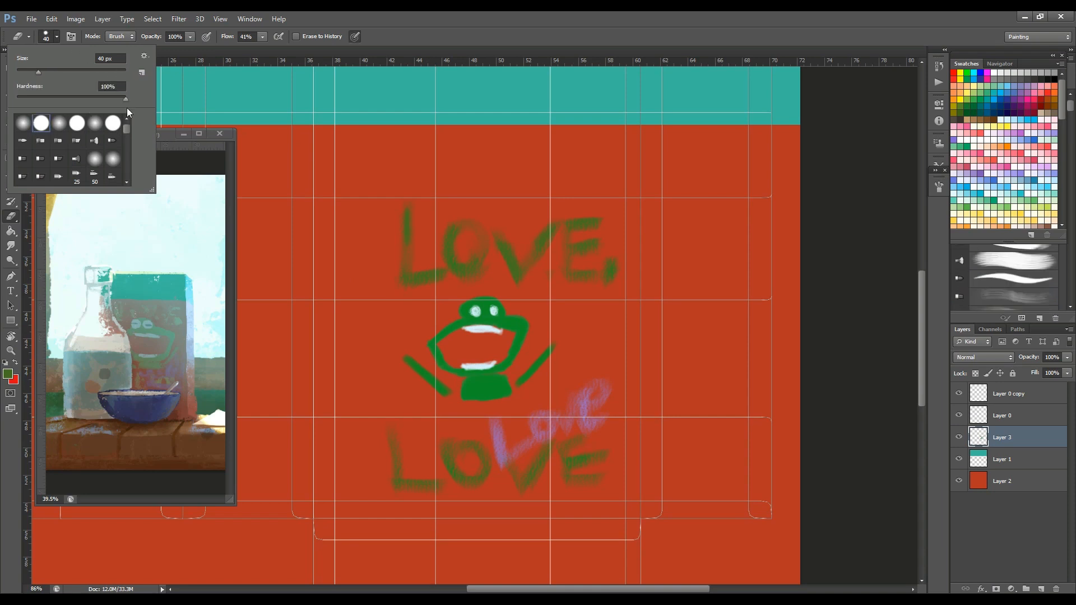
{"action": "left_click", "coordinate": [57, 36]}
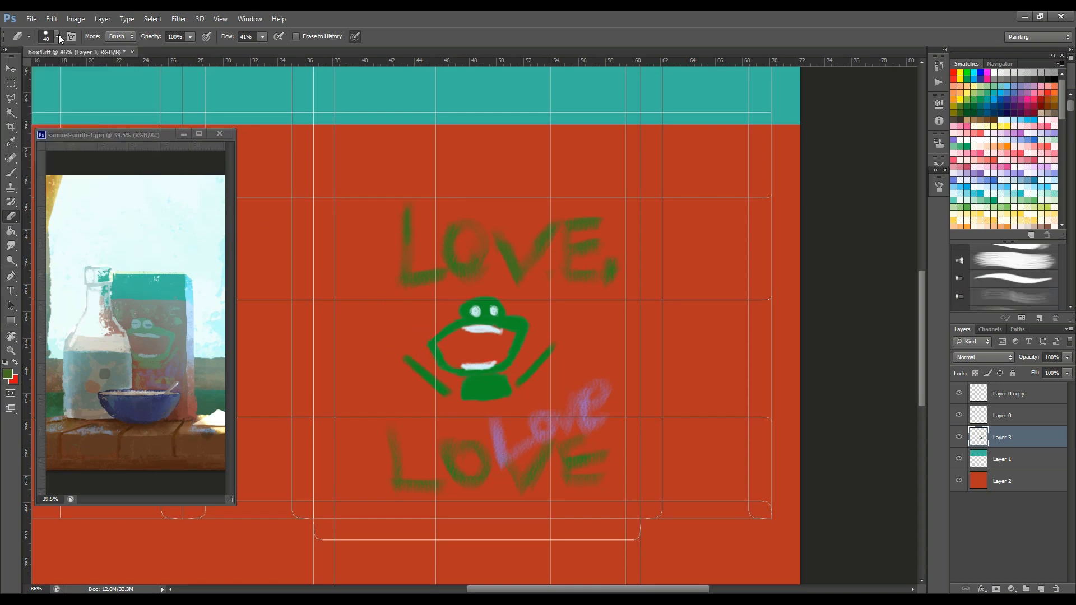
{"action": "key", "text": "bracketleft"}
{"action": "key", "text": "bracketleft"}
{"action": "key", "text": "bracketleft"}
Paint thin green lines across the eyes and pick a new foreground colour for the pupils.
{"action": "key", "text": "b"}
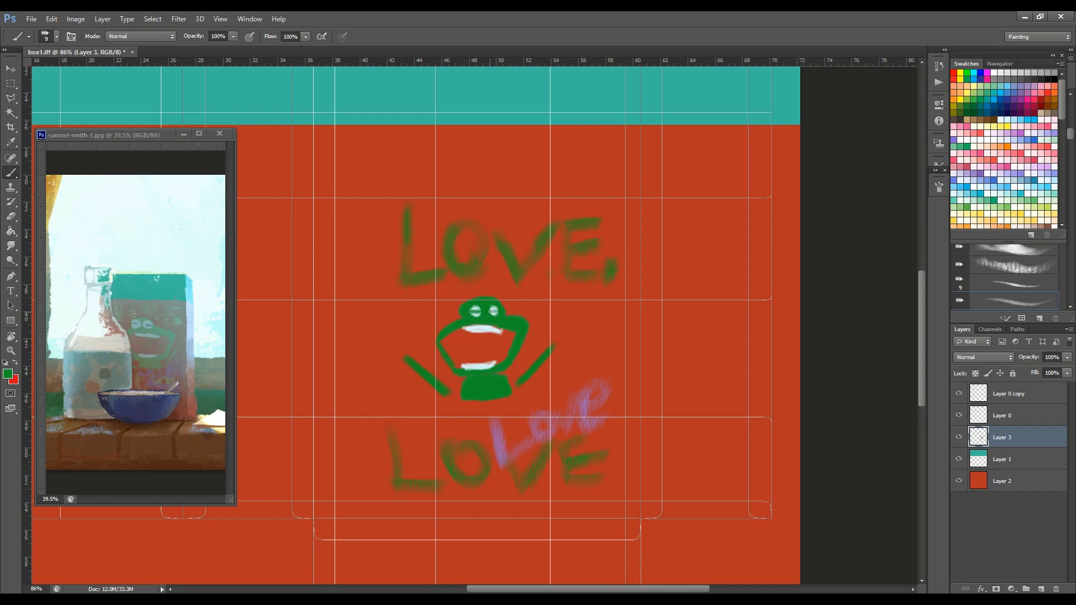
{"action": "left_click", "coordinate": [8, 374]}
{"action": "left_click", "coordinate": [521, 276]}
{"action": "left_click", "coordinate": [661, 163]}
Sample the pale colour of the teeth and retouch the character's eyes and teeth with it.
{"action": "left_click", "coordinate": [485, 327], "text": "alt"}
{"action": "left_click_drag", "start_coordinate": [475, 308], "coordinate": [473, 310]}
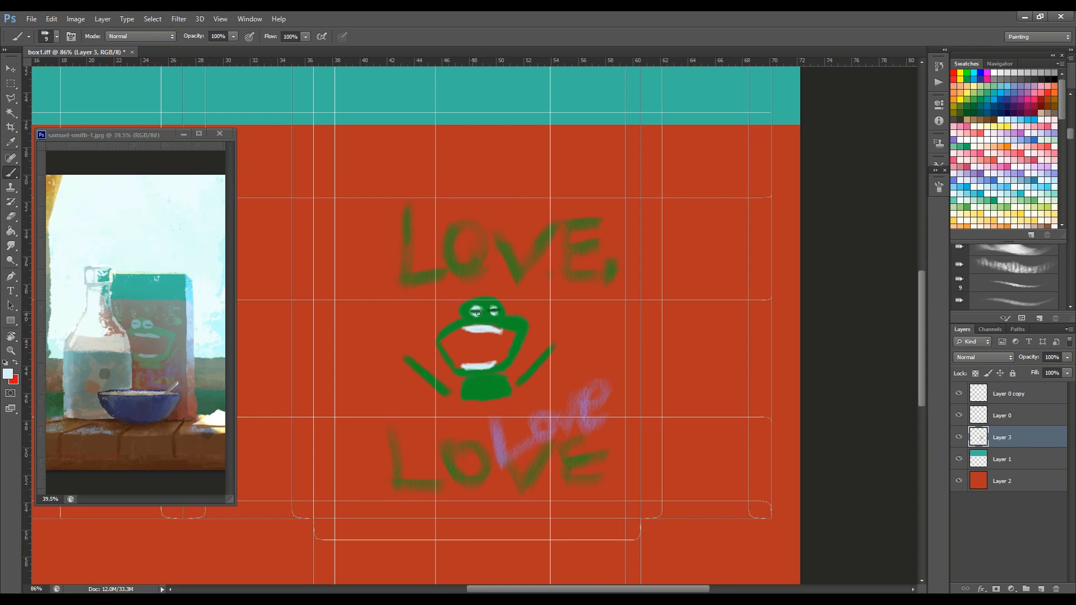
{"action": "mouse_move", "coordinate": [473, 307]}
{"action": "left_mouse_down"}
{"action": "mouse_move", "coordinate": [494, 308]}
{"action": "mouse_move", "coordinate": [493, 320]}
{"action": "left_mouse_up"}
{"action": "left_click_drag", "start_coordinate": [490, 365], "coordinate": [491, 366]}
Hide the UV snapshot layers Layer 0 and Layer 0 copy.
{"action": "left_click", "coordinate": [10, 350]}
{"action": "left_click_drag", "start_coordinate": [511, 305], "coordinate": [636, 364]}
{"action": "left_click", "coordinate": [958, 415]}
{"action": "left_click", "coordinate": [959, 392]}
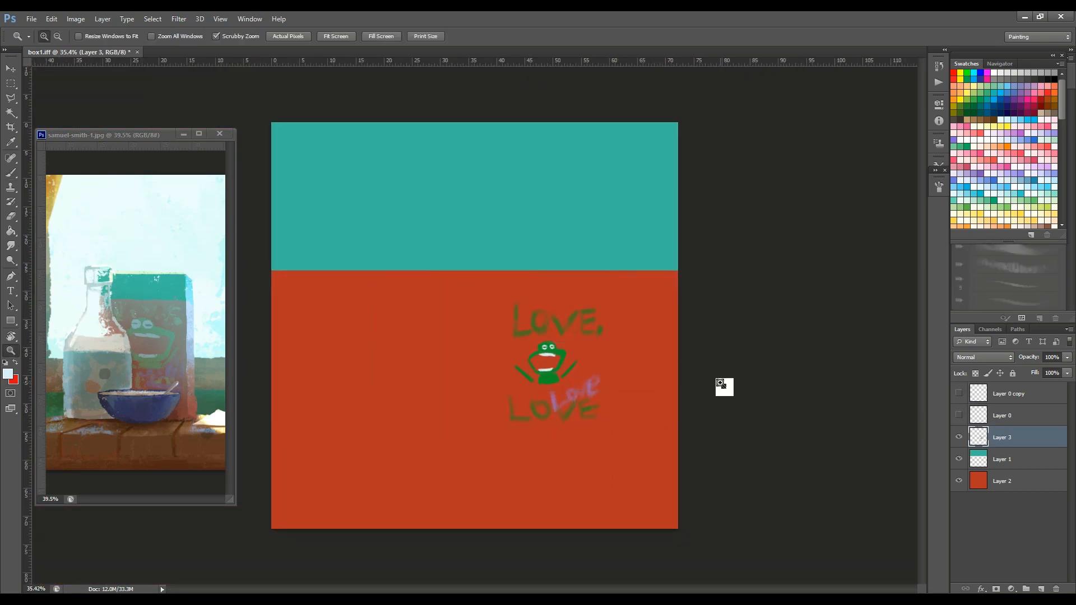
Save the box texture to the Desktop as box1.png in PNG format with the default compression options.
{"action": "left_click", "coordinate": [11, 69]}
{"action": "left_click", "coordinate": [32, 19]}
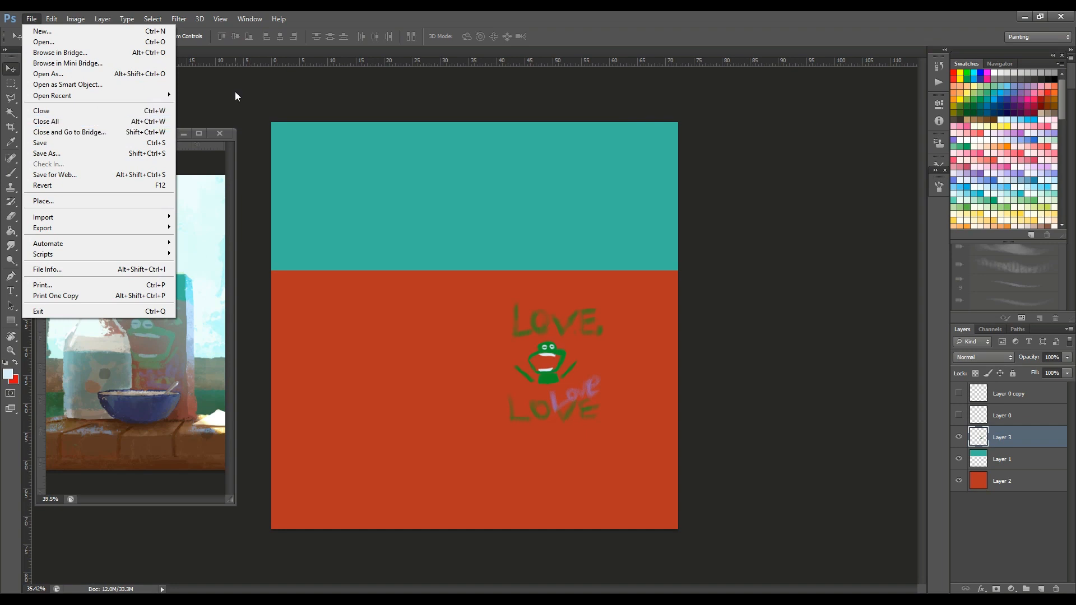
{"action": "left_click", "coordinate": [63, 153]}
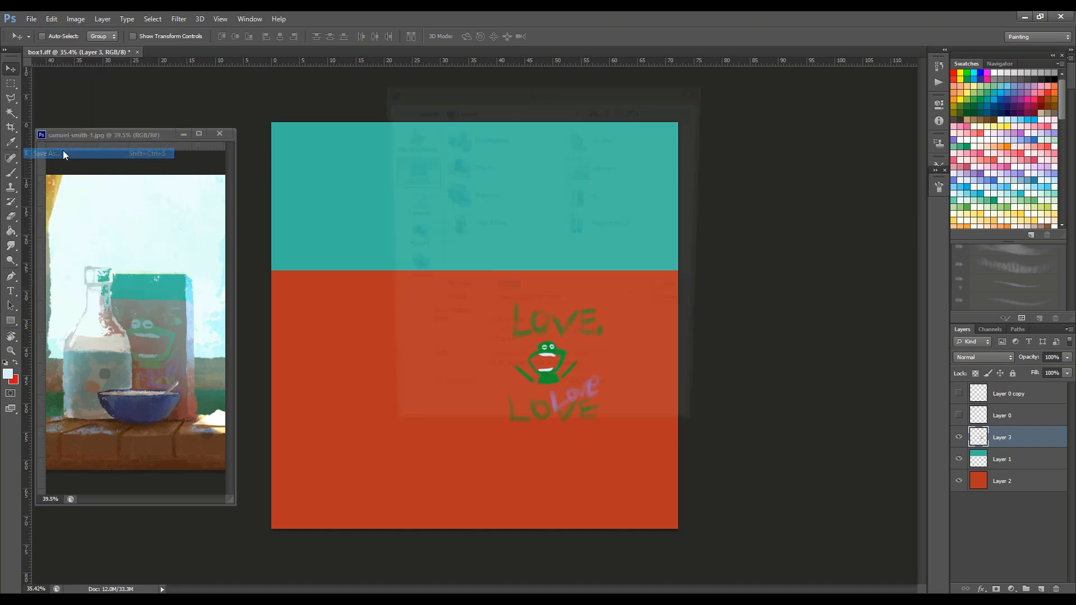
{"action": "left_click", "coordinate": [566, 306]}
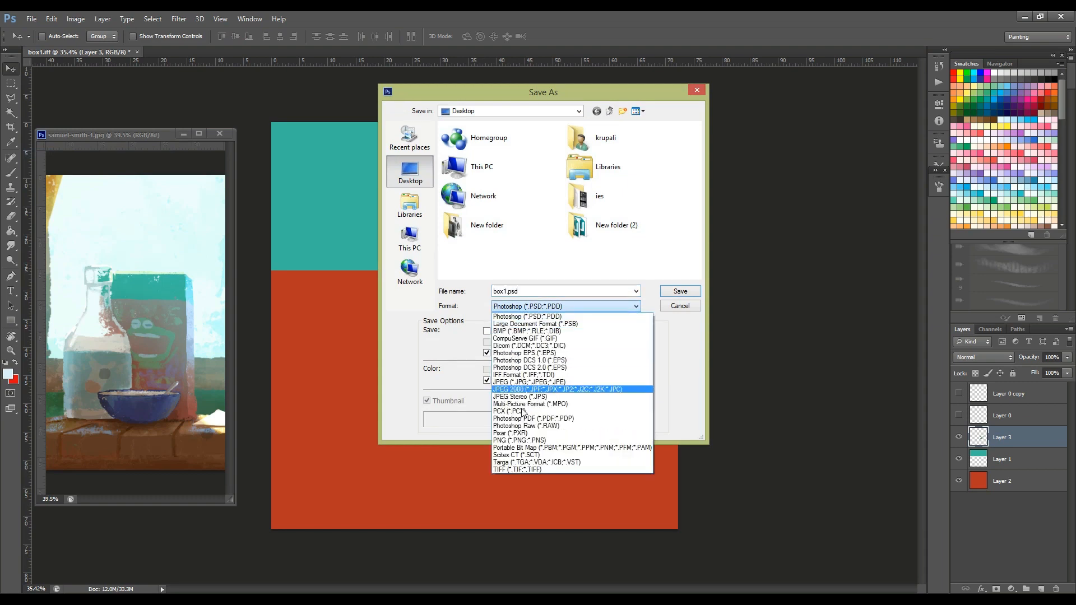
{"action": "left_click", "coordinate": [529, 431]}
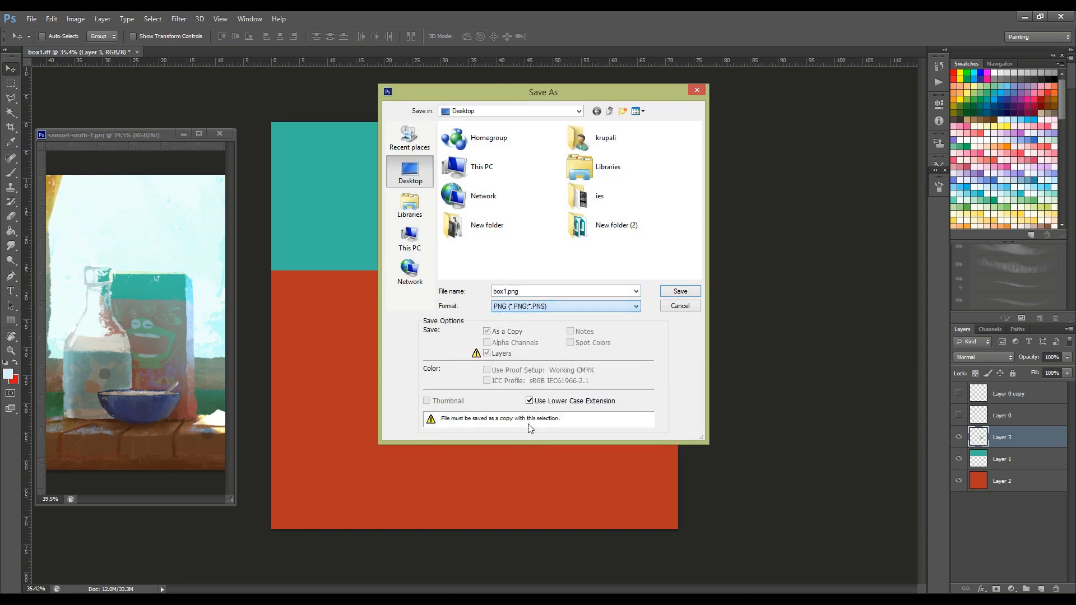
{"action": "left_click", "coordinate": [674, 292]}
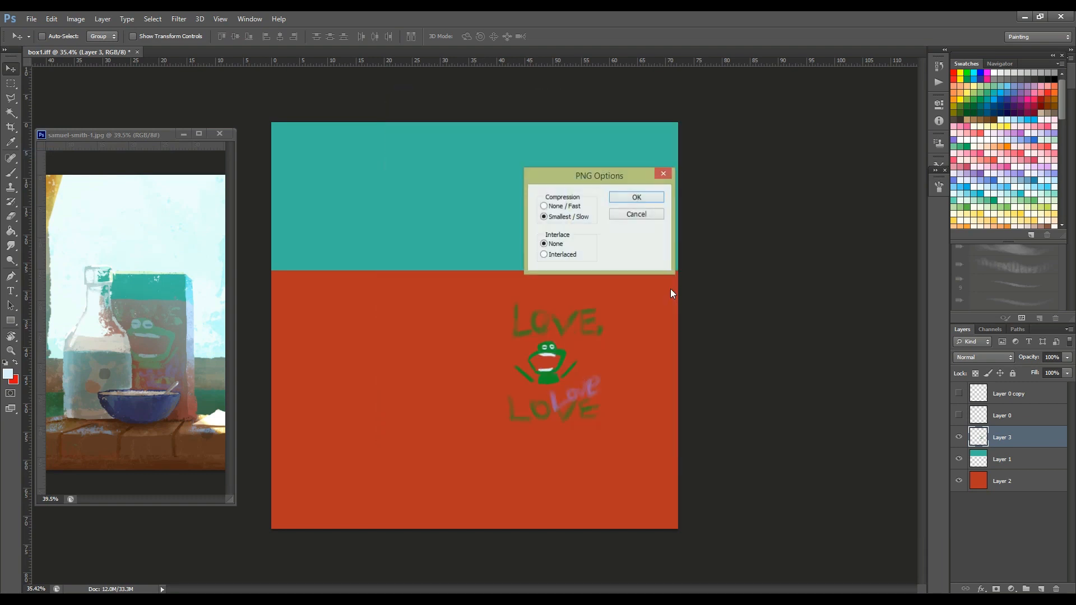
{"action": "left_click", "coordinate": [643, 197]}
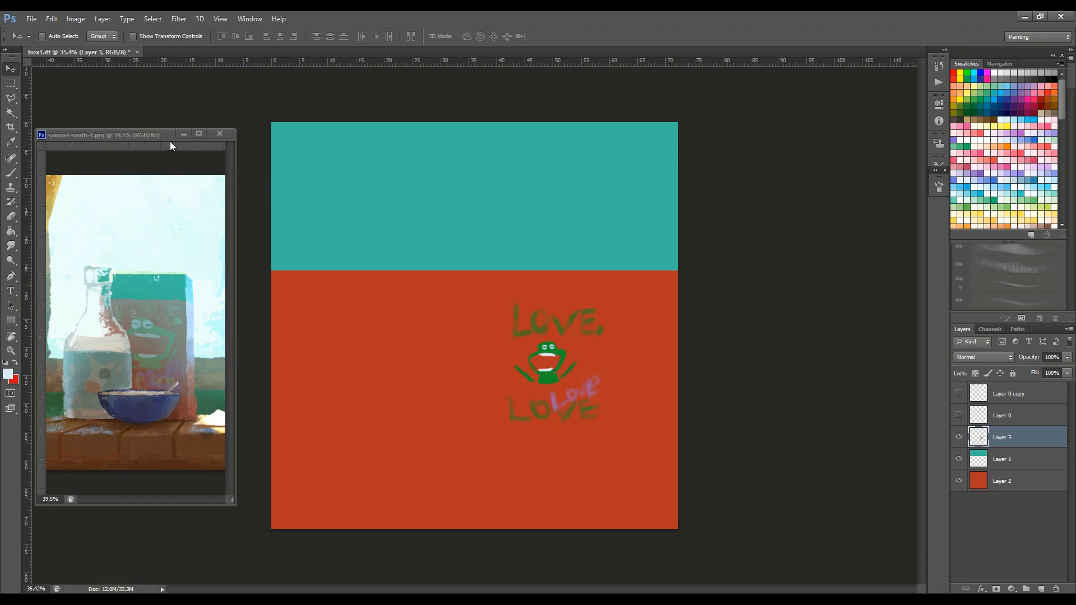
Close the reference painting and save the layered texture as box1.psd in New folder (2) with Maximize Compatibility on.
{"action": "left_click", "coordinate": [219, 134]}
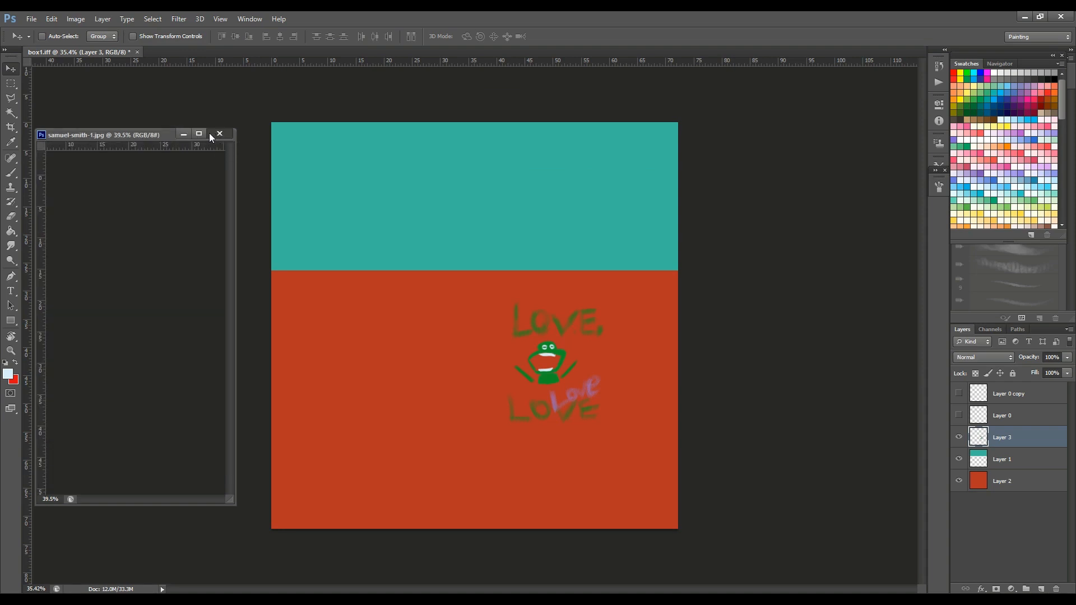
{"action": "left_click", "coordinate": [31, 18]}
{"action": "left_click", "coordinate": [52, 152]}
{"action": "left_click", "coordinate": [616, 225]}
{"action": "left_click", "coordinate": [680, 292]}
{"action": "left_click", "coordinate": [679, 290]}
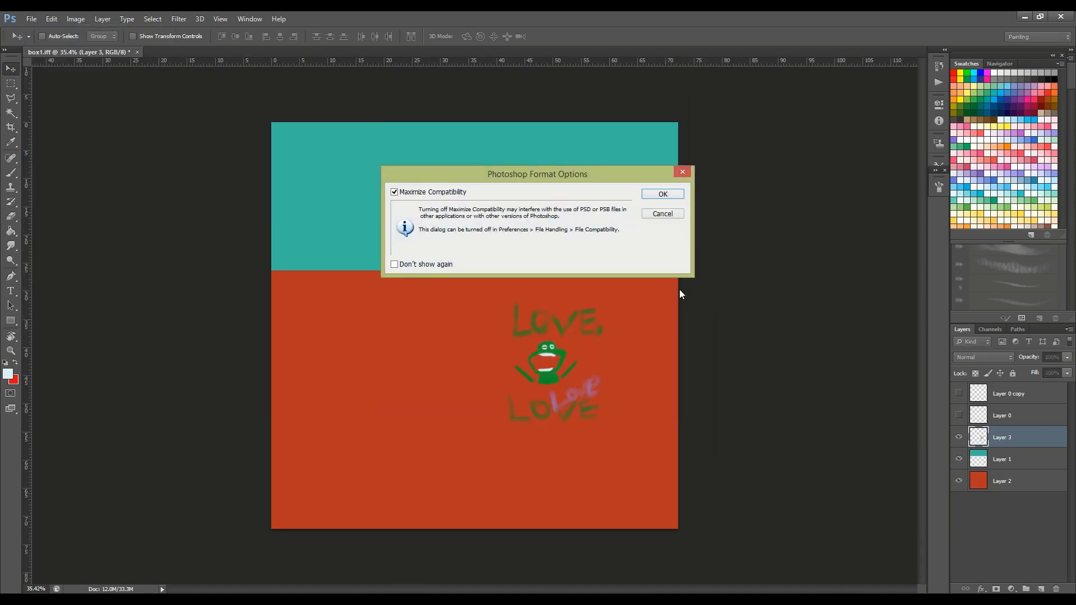
{"action": "left_click", "coordinate": [658, 197]}
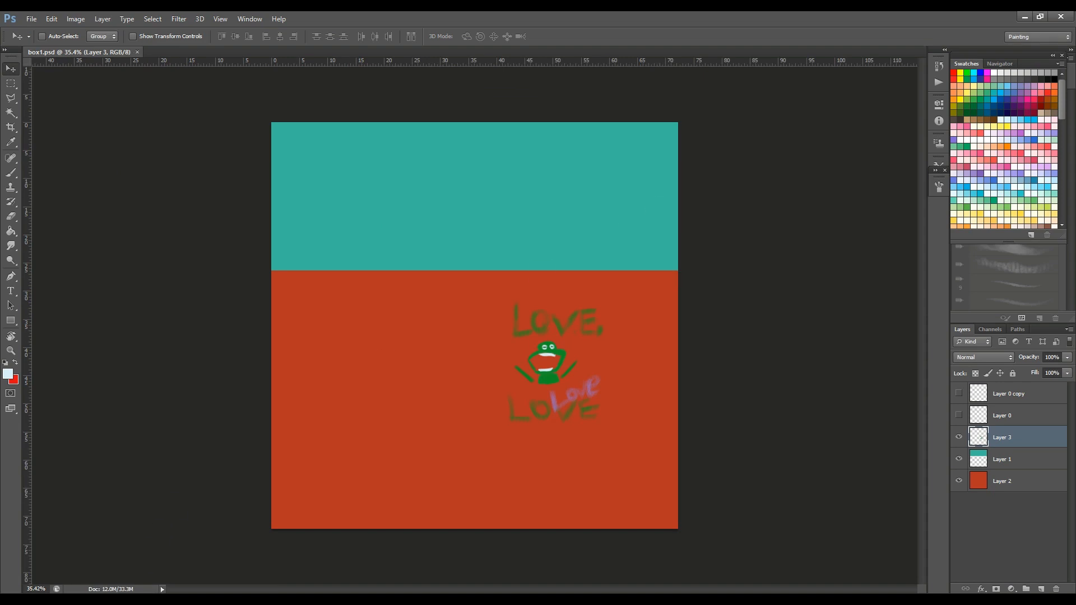
Look through the Desktop and New folder (2) in File Explorer for the saved texture files.
{"action": "key", "text": "super+e"}
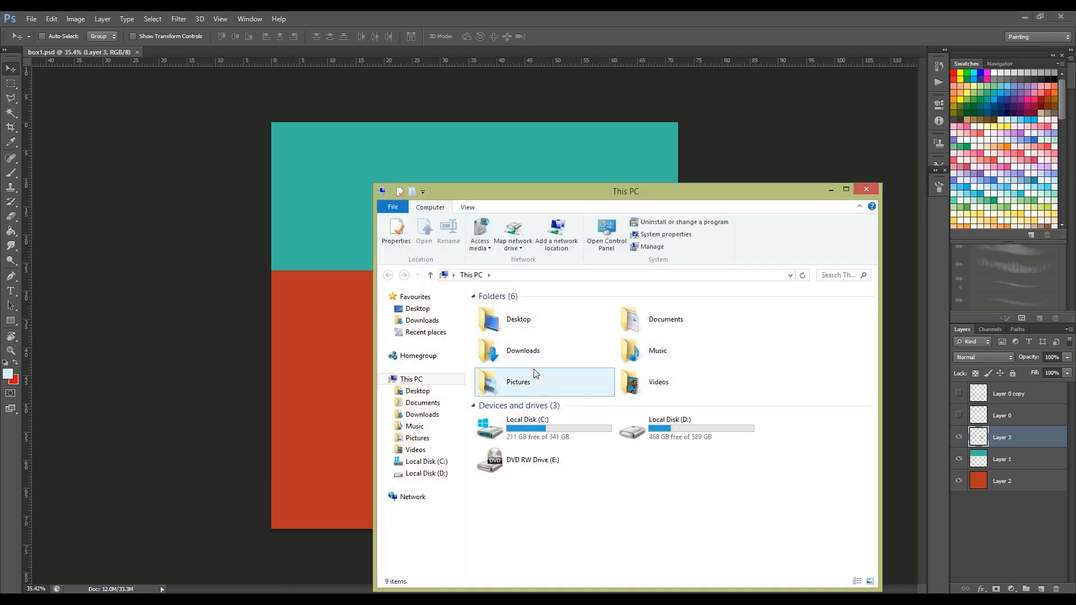
{"action": "double_click", "coordinate": [533, 322]}
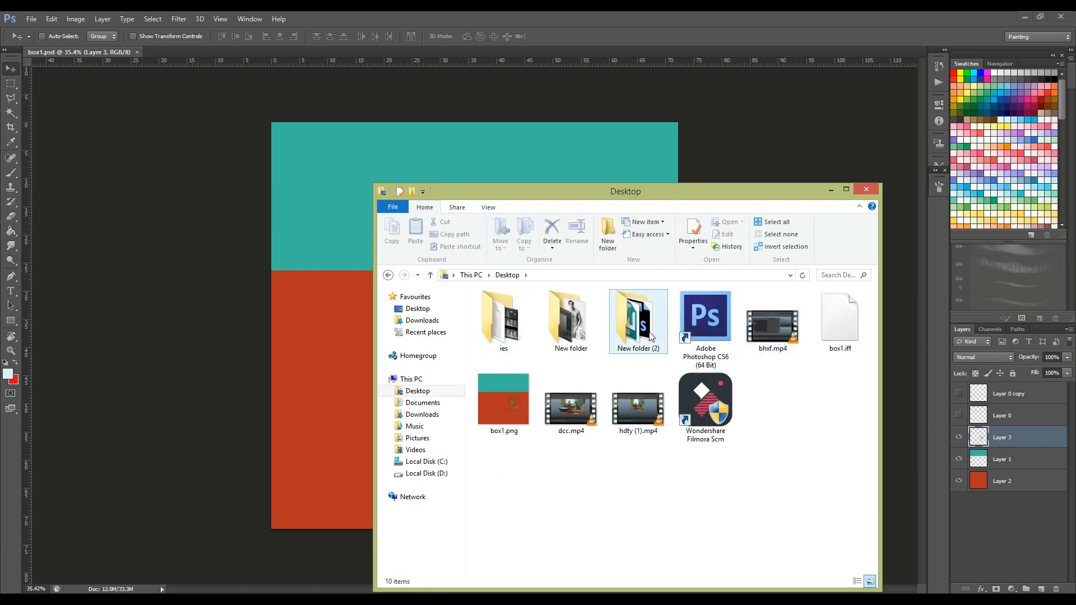
{"action": "double_click", "coordinate": [638, 335]}
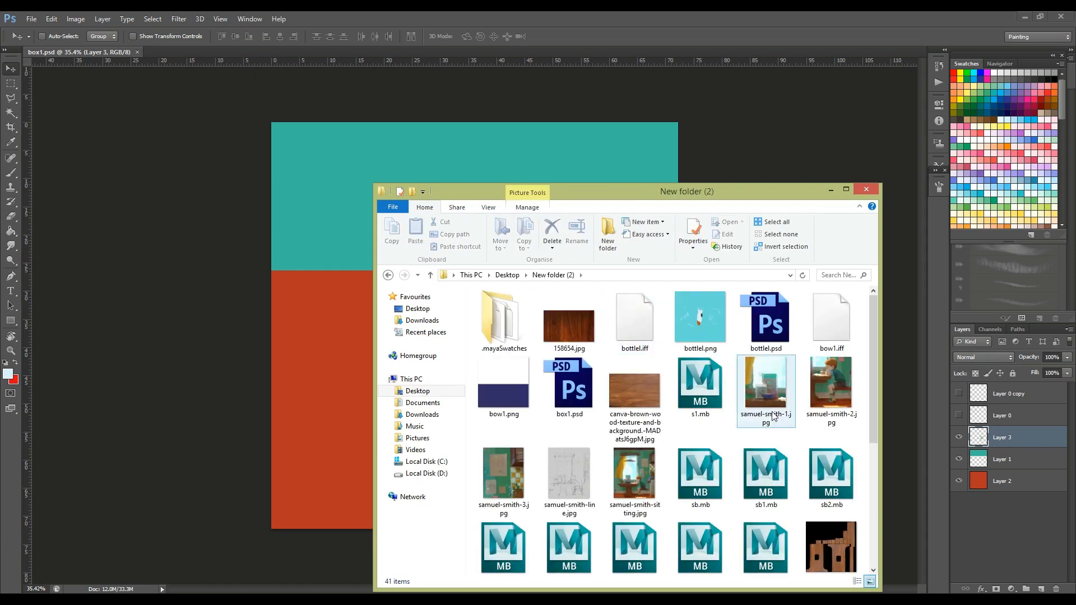
{"action": "scroll", "coordinate": [777, 417], "scroll_direction": "down", "scroll_amount": 3}
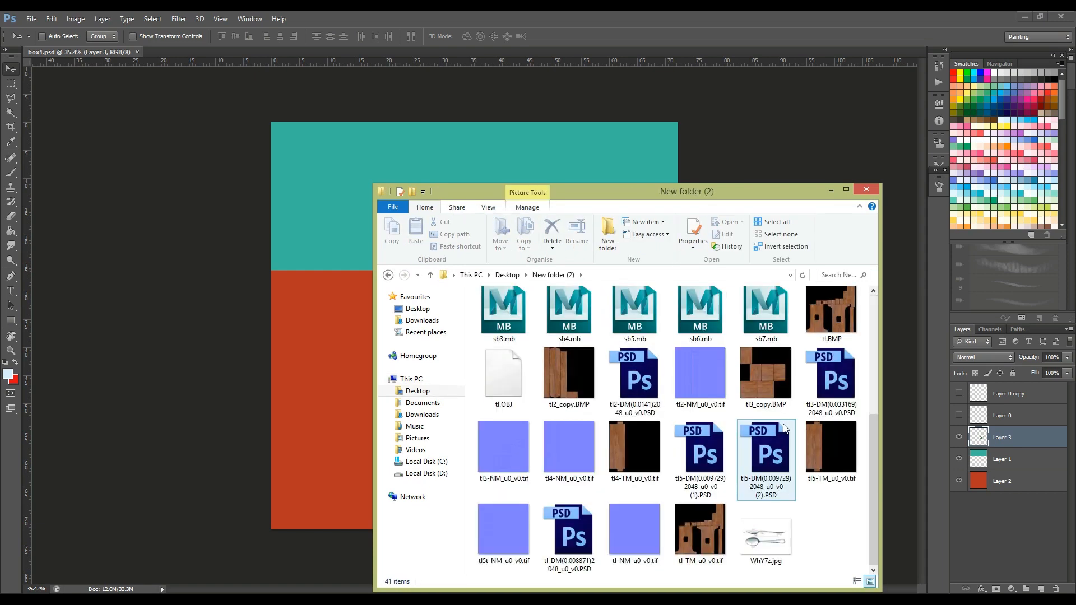
{"action": "left_click", "coordinate": [864, 192]}
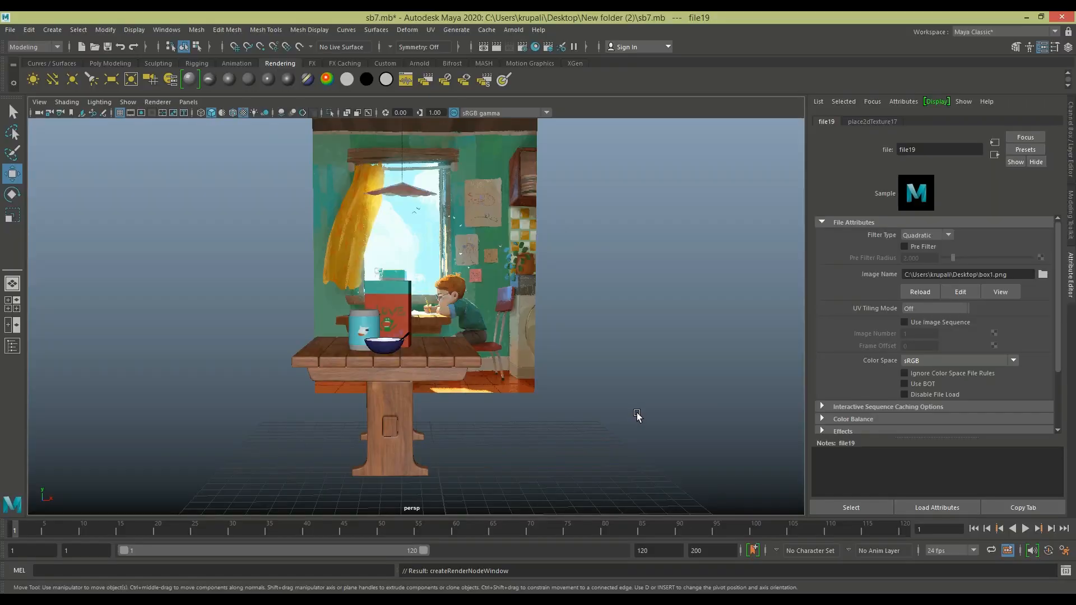
Switch to Maya, slightly raise the ambient colour of the box phong material and inspect the textured box on the table.
{"action": "left_click", "coordinate": [994, 155]}
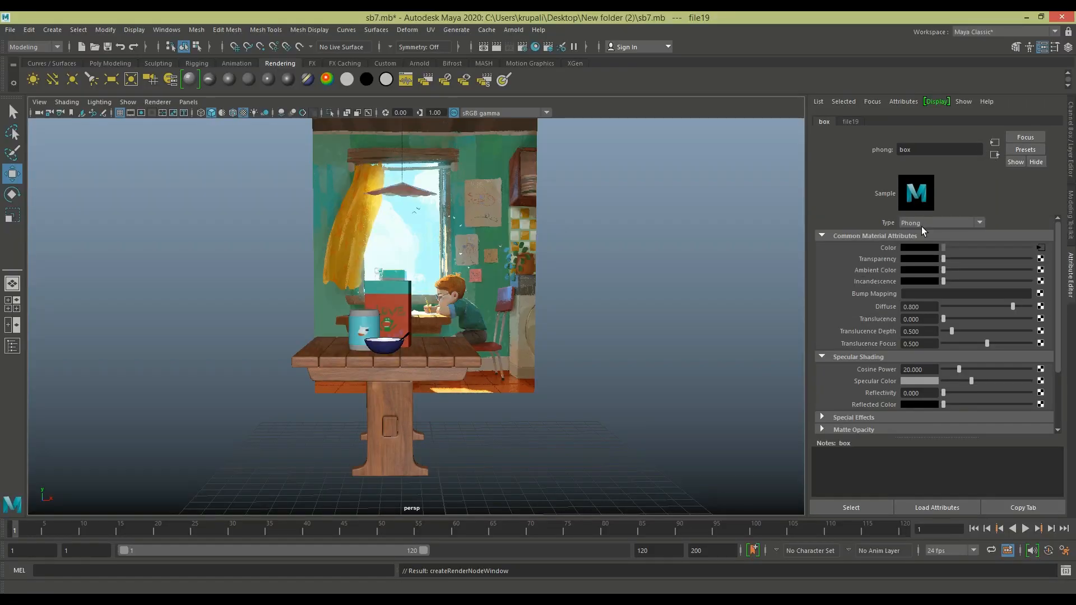
{"action": "left_click_drag", "start_coordinate": [946, 270], "coordinate": [950, 271]}
{"action": "left_click", "coordinate": [600, 331]}
{"action": "scroll", "coordinate": [616, 336], "scroll_direction": "up", "scroll_amount": 2}
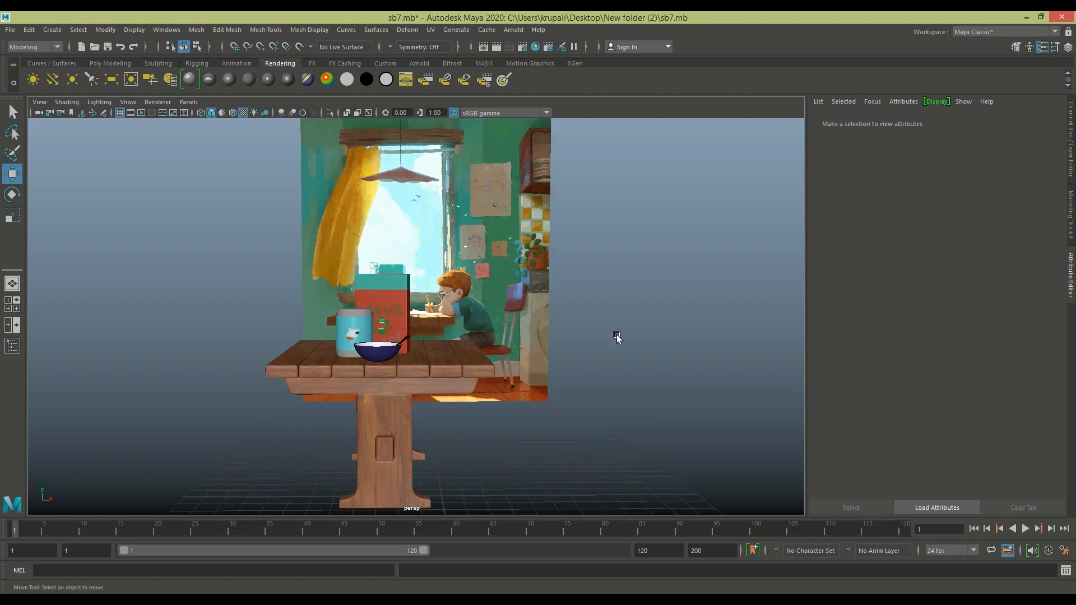
{"action": "scroll", "coordinate": [616, 337], "scroll_direction": "up", "scroll_amount": 1}
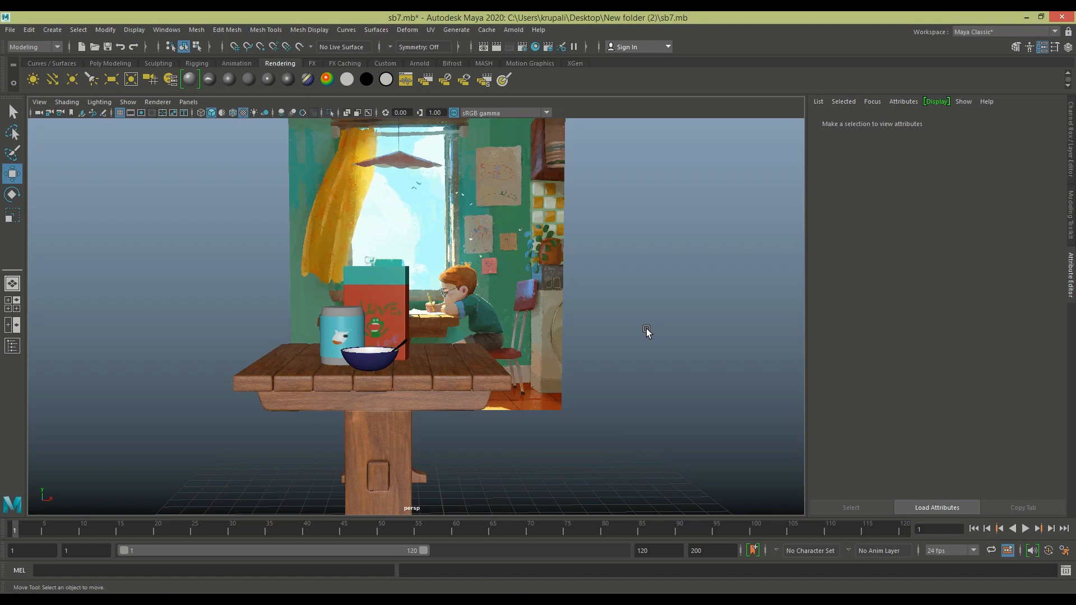
{"action": "left_click_drag", "start_coordinate": [658, 336], "coordinate": [627, 334], "text": "alt"}
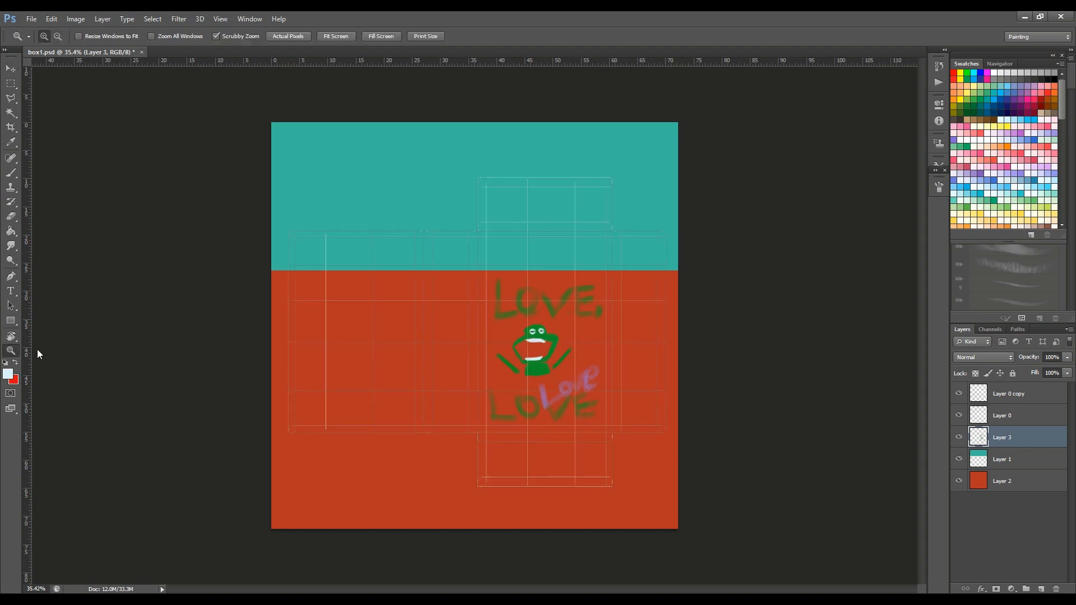
Switch to Photoshop, outline the upper LOVE lettering with the Polygonal Lasso and shift it slightly upward.
{"action": "key", "text": "z"}
{"action": "left_click_drag", "start_coordinate": [597, 355], "coordinate": [632, 408]}
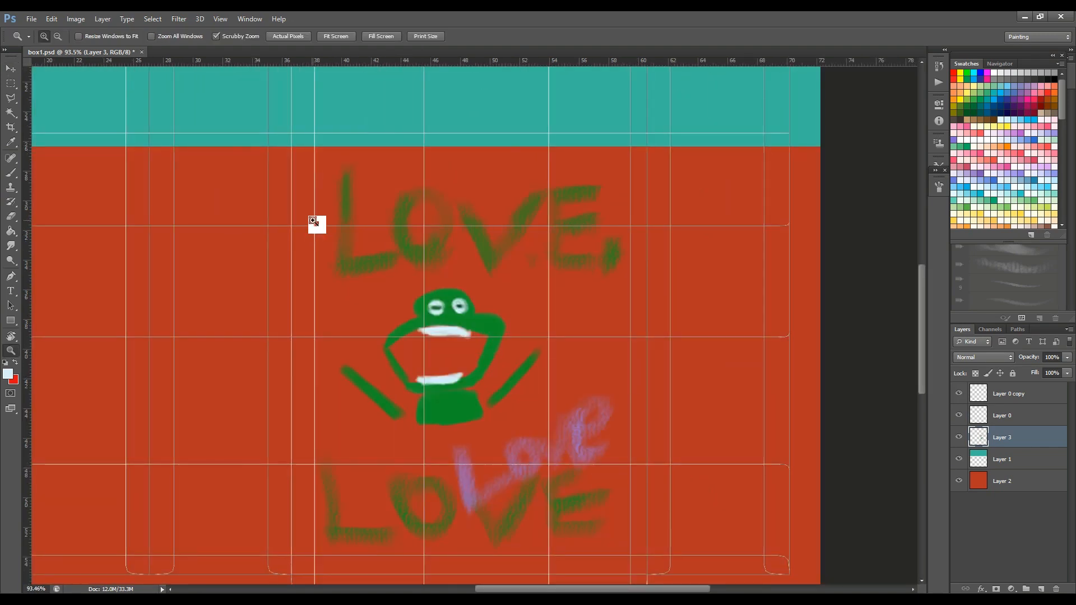
{"action": "left_click", "coordinate": [11, 98]}
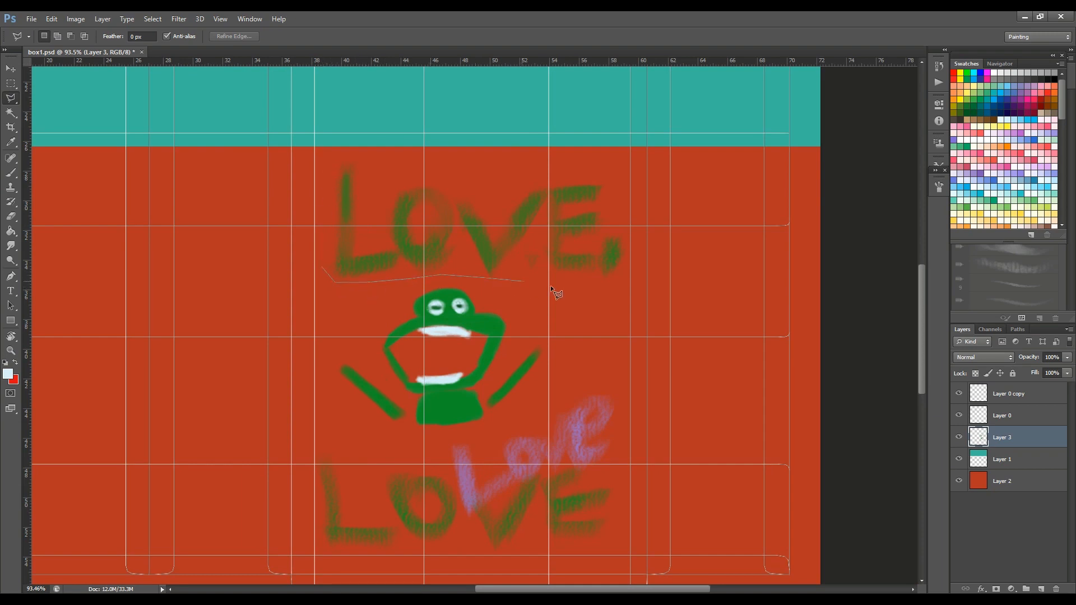
{"action": "left_click", "coordinate": [577, 166]}
{"action": "left_click", "coordinate": [319, 161]}
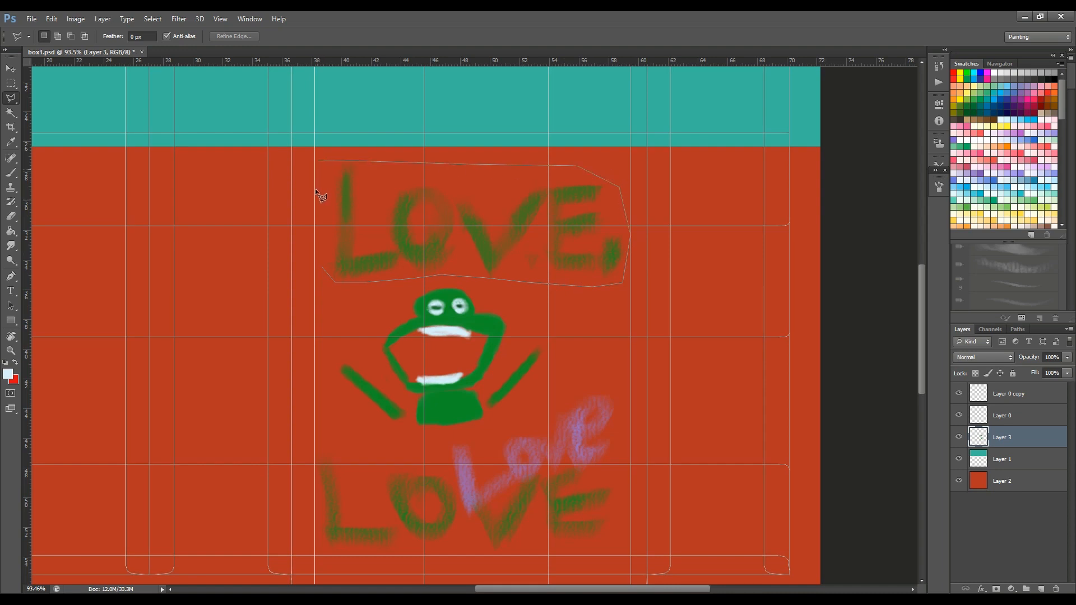
{"action": "double_click", "coordinate": [322, 268]}
{"action": "left_click", "coordinate": [11, 68]}
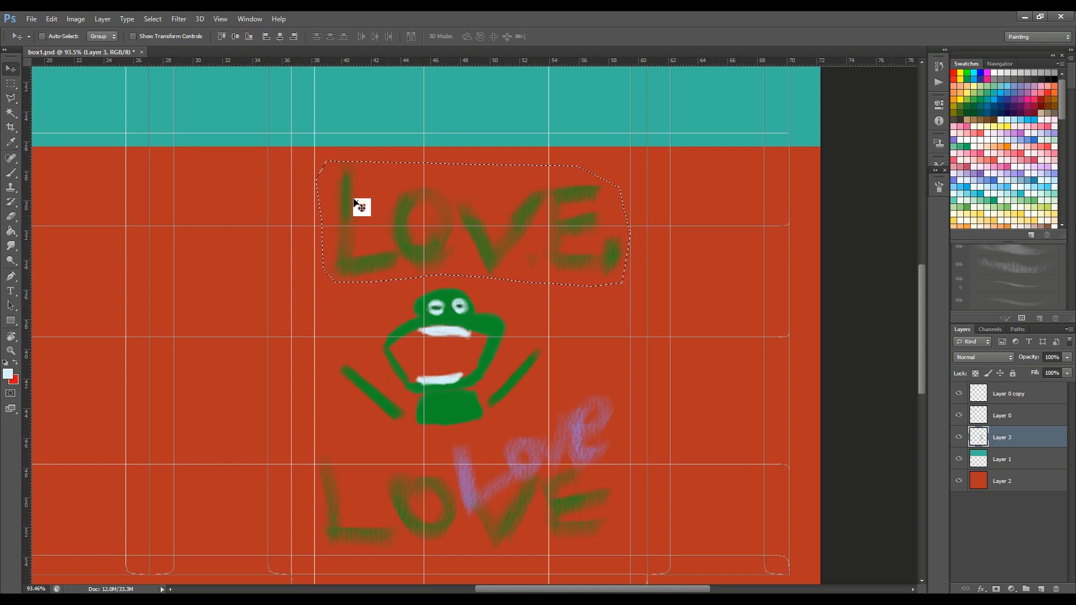
{"action": "mouse_move", "coordinate": [444, 216]}
{"action": "left_mouse_down"}
{"action": "mouse_move", "coordinate": [436, 227]}
{"action": "mouse_move", "coordinate": [432, 217]}
{"action": "mouse_move", "coordinate": [439, 226]}
{"action": "left_mouse_up"}
Reduce the height of the upper LOVE lettering with Free Transform, apply it and deselect.
{"action": "key", "text": "ctrl+t"}
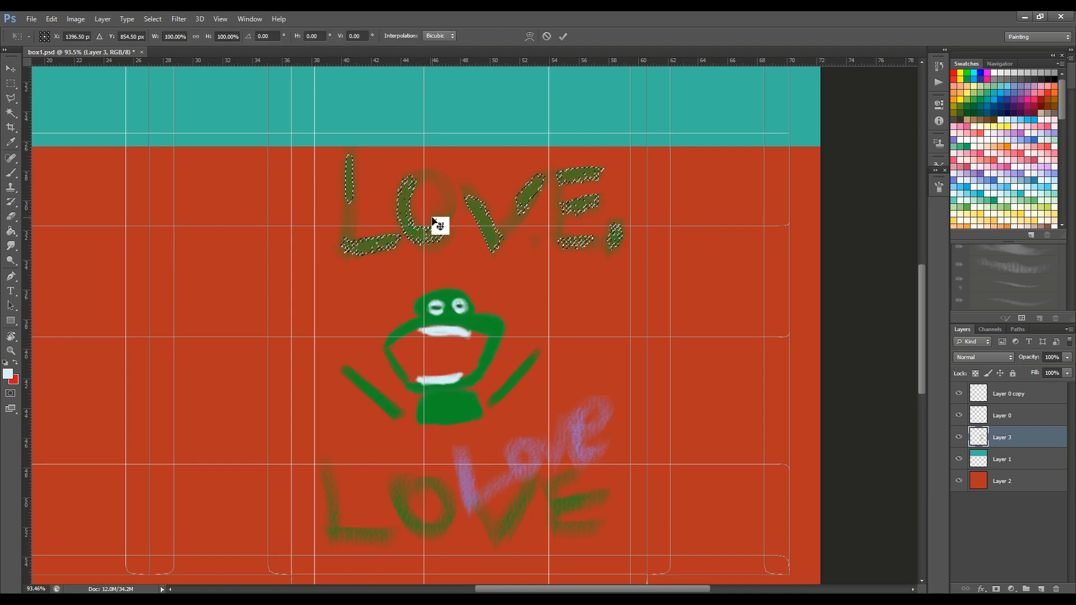
{"action": "left_click_drag", "start_coordinate": [477, 149], "coordinate": [482, 169]}
{"action": "left_click_drag", "start_coordinate": [503, 227], "coordinate": [502, 219]}
{"action": "left_click_drag", "start_coordinate": [328, 160], "coordinate": [330, 154]}
{"action": "left_click_drag", "start_coordinate": [485, 257], "coordinate": [521, 225]}
{"action": "key", "text": "Return"}
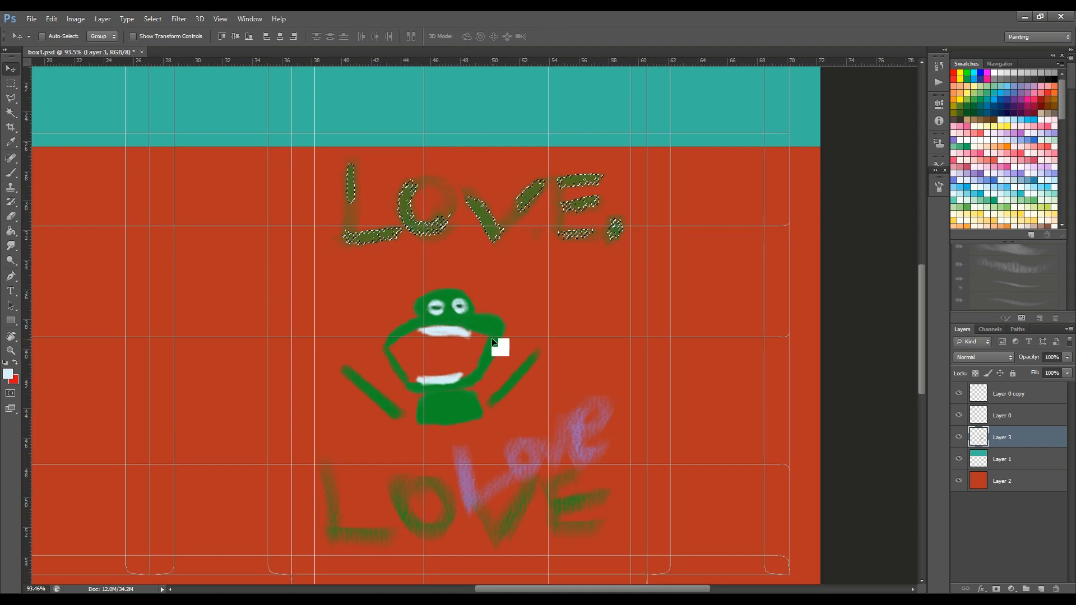
{"action": "key", "text": "ctrl+d"}
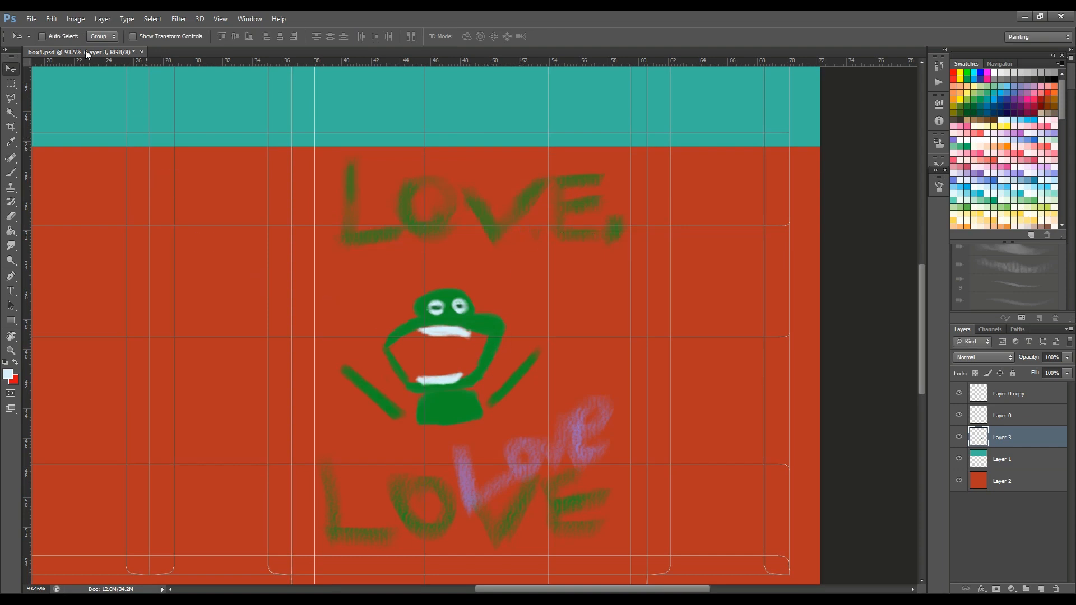
Lasso the green character, enlarge it to about 140% with Free Transform, centre it between the LOVE letterings and deselect.
{"action": "left_click", "coordinate": [10, 99]}
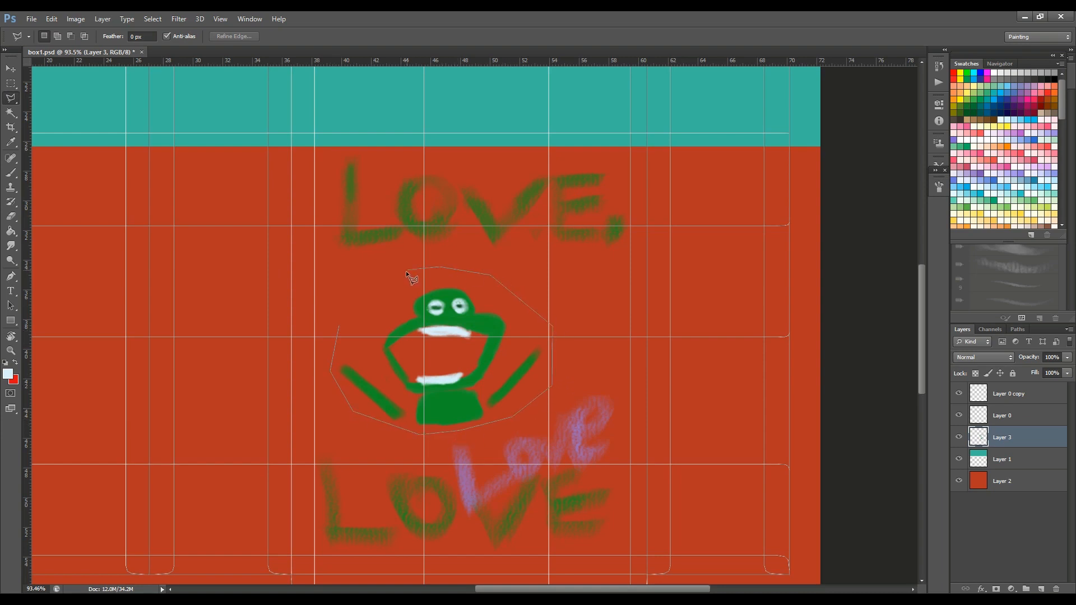
{"action": "left_click", "coordinate": [337, 327]}
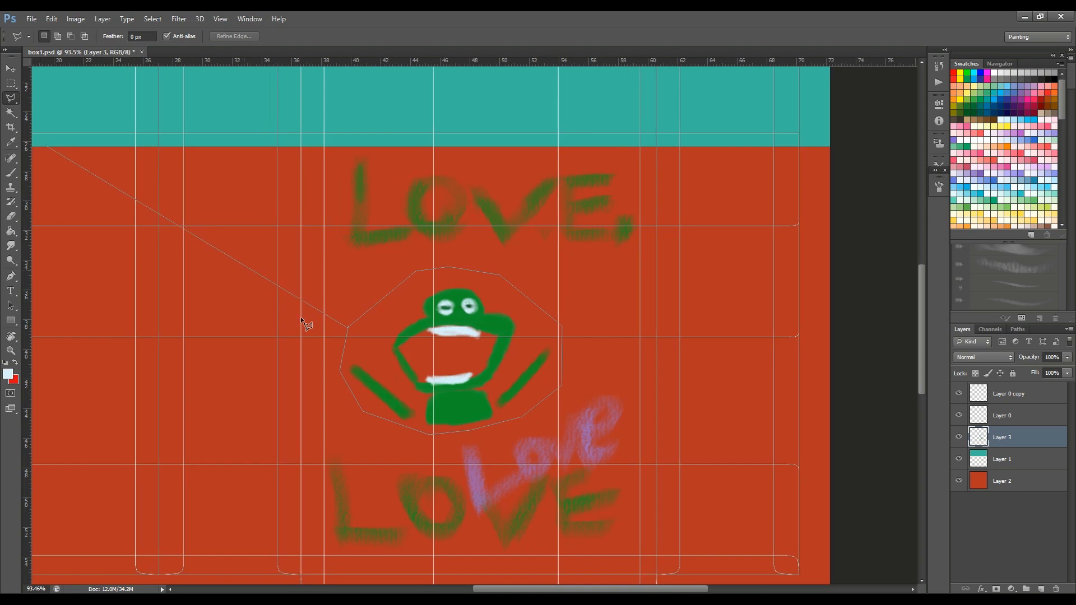
{"action": "left_click", "coordinate": [345, 326]}
{"action": "left_click", "coordinate": [10, 68]}
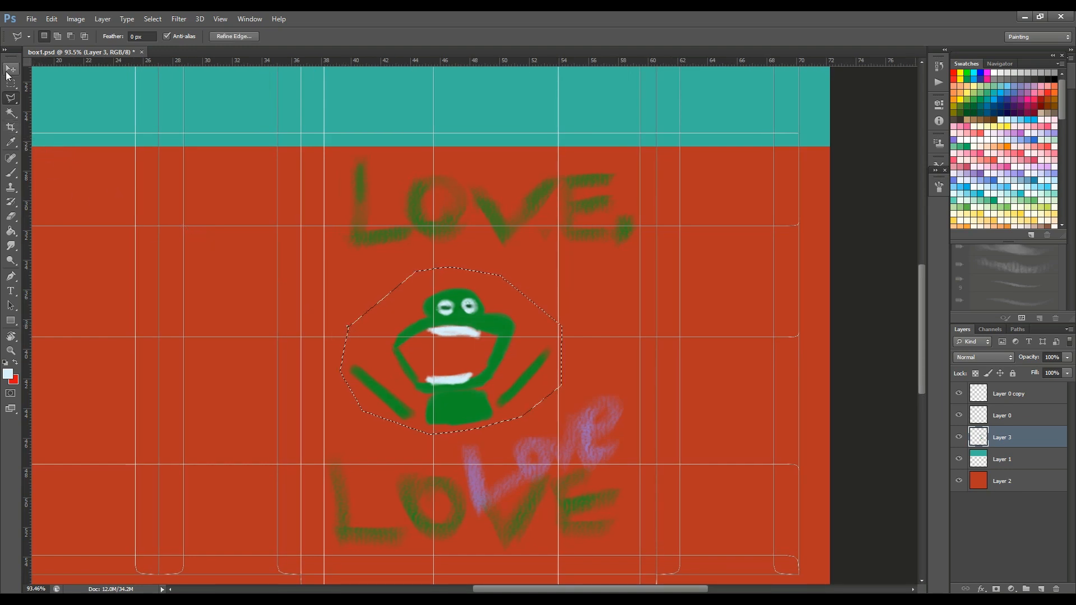
{"action": "key", "text": "ctrl+t"}
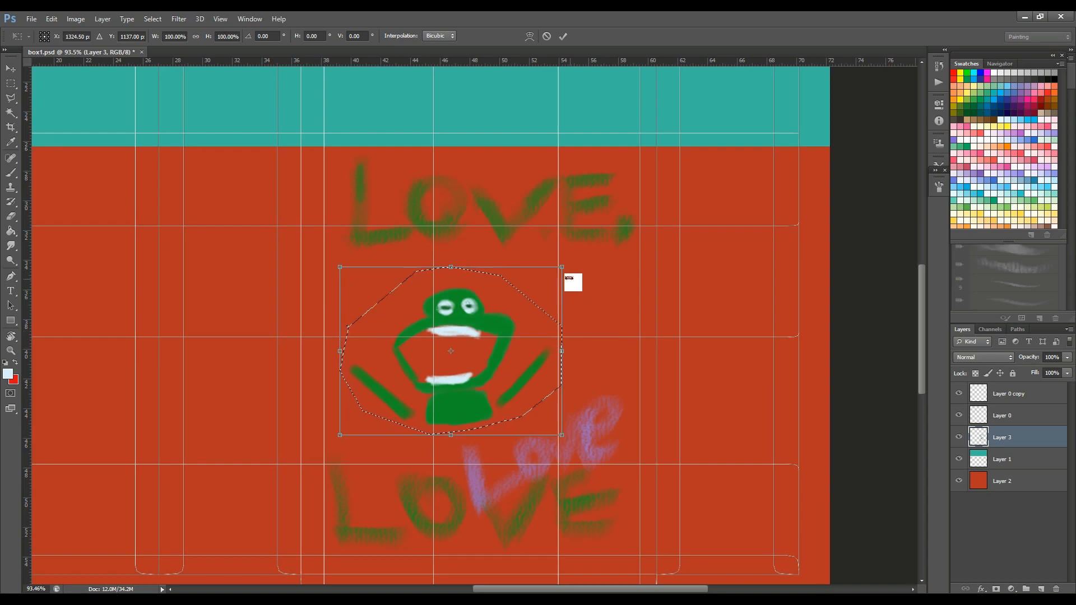
{"action": "left_click_drag", "start_coordinate": [562, 270], "coordinate": [634, 179]}
{"action": "left_click_drag", "start_coordinate": [493, 317], "coordinate": [469, 339]}
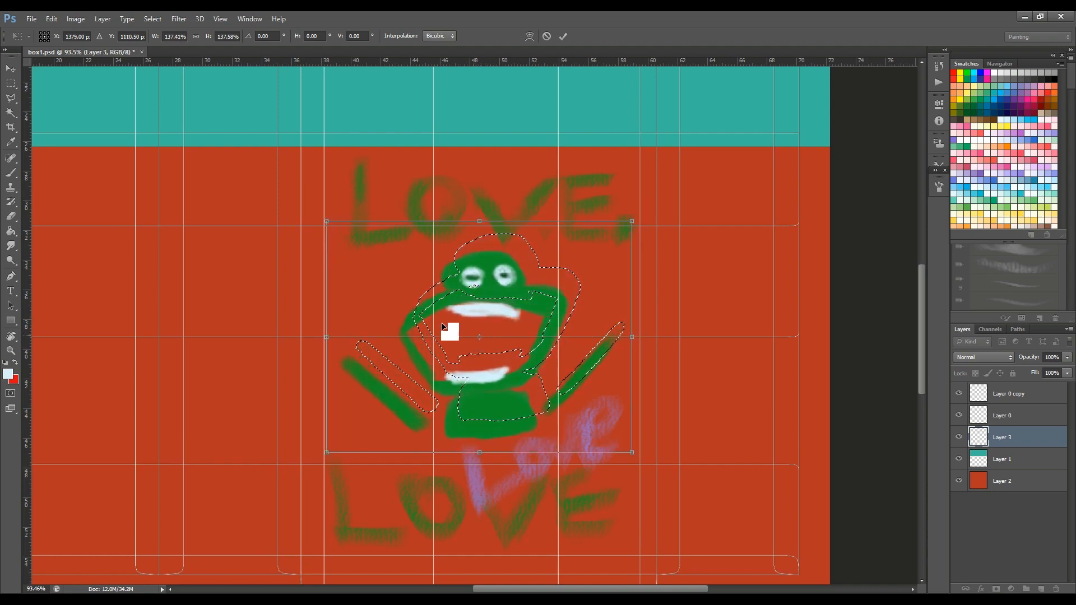
{"action": "left_click_drag", "start_coordinate": [326, 221], "coordinate": [320, 215]}
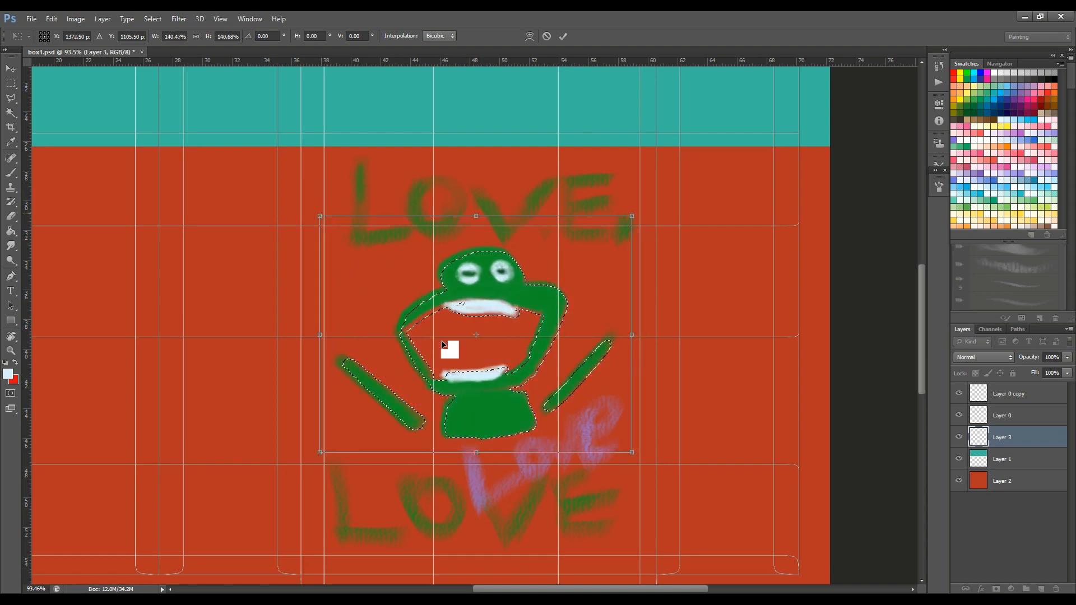
{"action": "left_click_drag", "start_coordinate": [489, 369], "coordinate": [488, 376]}
{"action": "left_click_drag", "start_coordinate": [633, 221], "coordinate": [636, 215]}
{"action": "key", "text": "Return"}
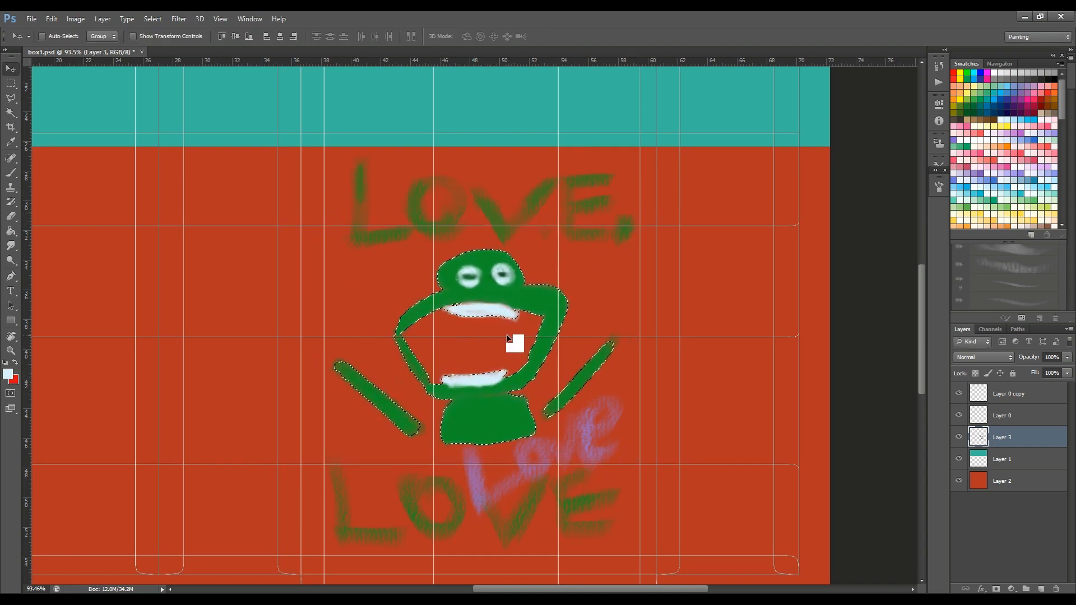
{"action": "key", "text": "ctrl+d"}
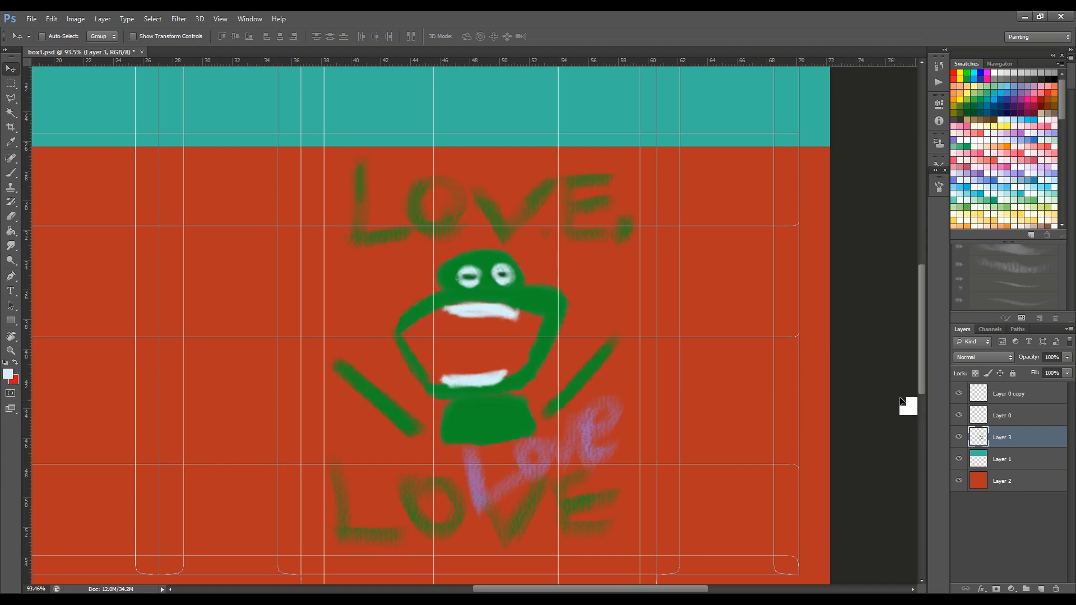
Hide Layer 0 and Layer 0 copy, and save the artwork as a PNG copy, replacing the existing box1.png.
{"action": "left_click", "coordinate": [958, 415]}
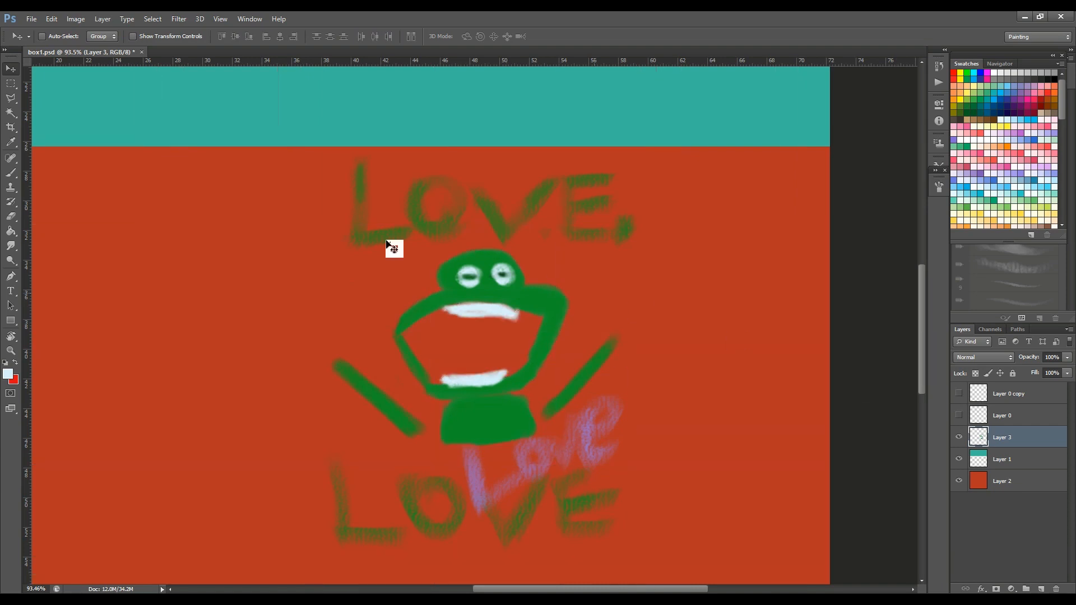
{"action": "left_click", "coordinate": [31, 18]}
{"action": "left_click", "coordinate": [49, 153]}
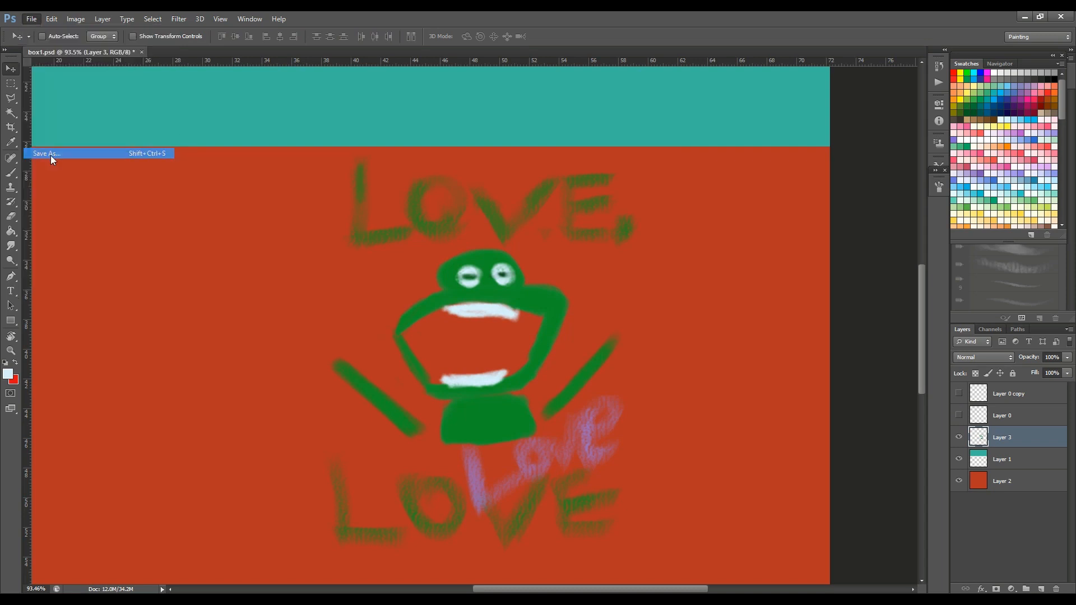
{"action": "left_click", "coordinate": [546, 307]}
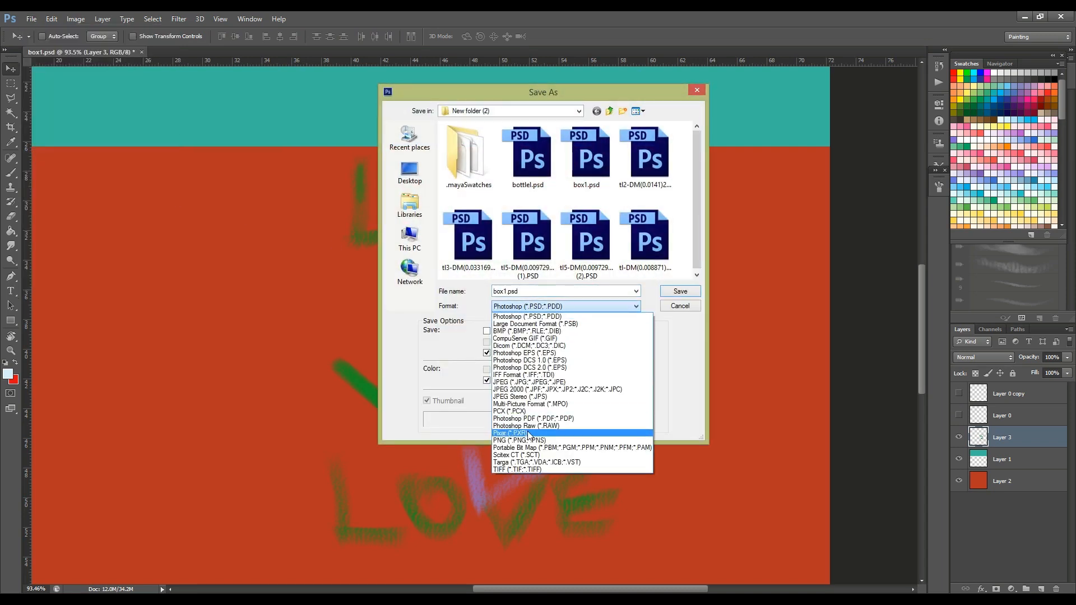
{"action": "left_click", "coordinate": [521, 440]}
{"action": "left_click", "coordinate": [681, 291]}
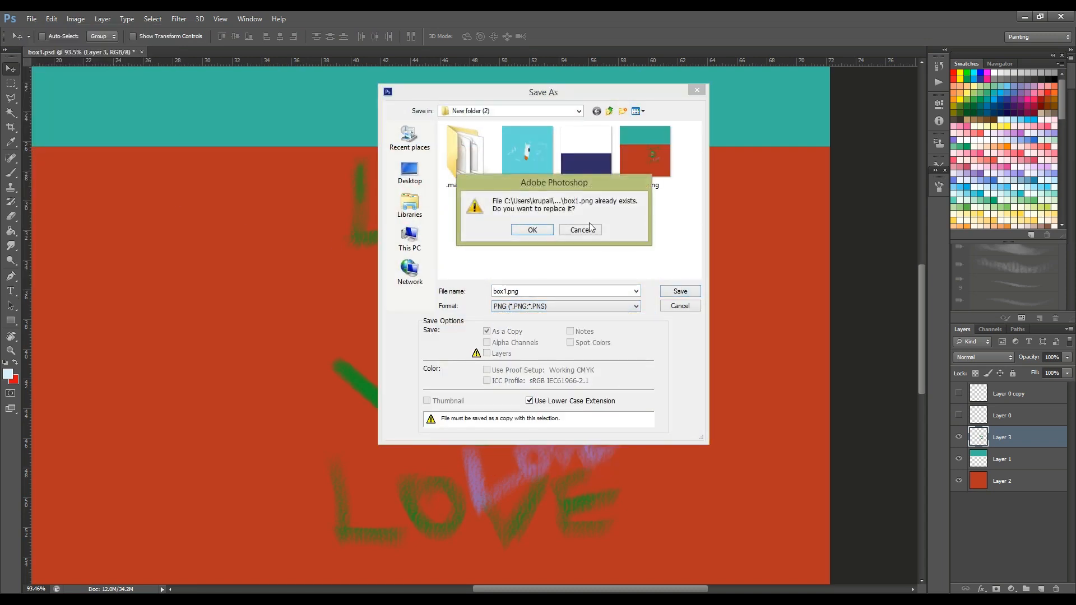
{"action": "left_click", "coordinate": [529, 230]}
{"action": "left_click", "coordinate": [633, 198]}
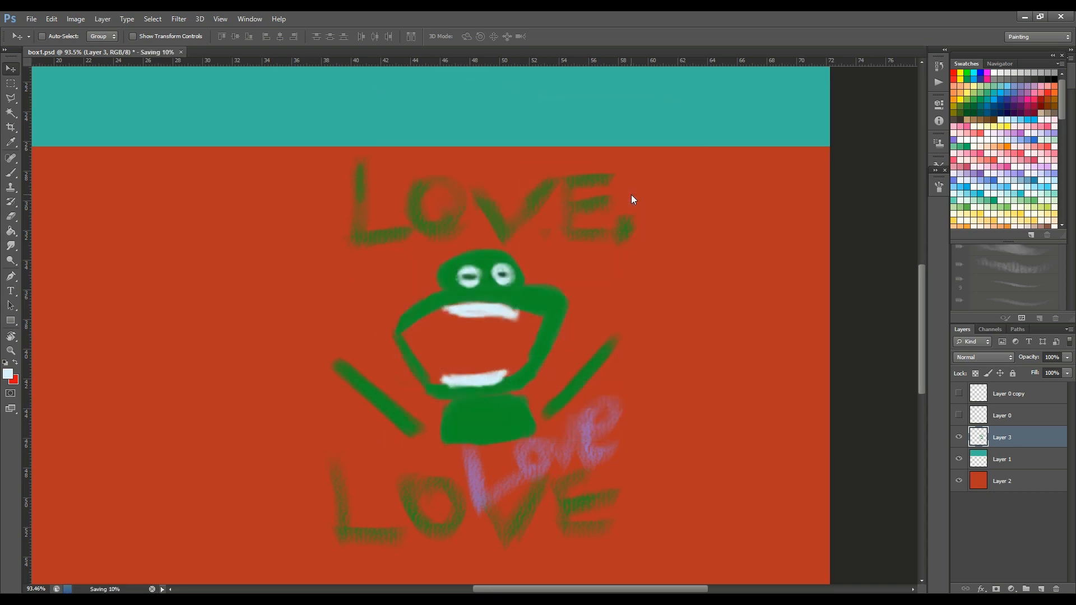
Switch to Maya, reload the box1.png colour texture on the cereal box, deselect it and display the Channel Box / Layer Editor.
{"action": "left_click", "coordinate": [235, 553]}
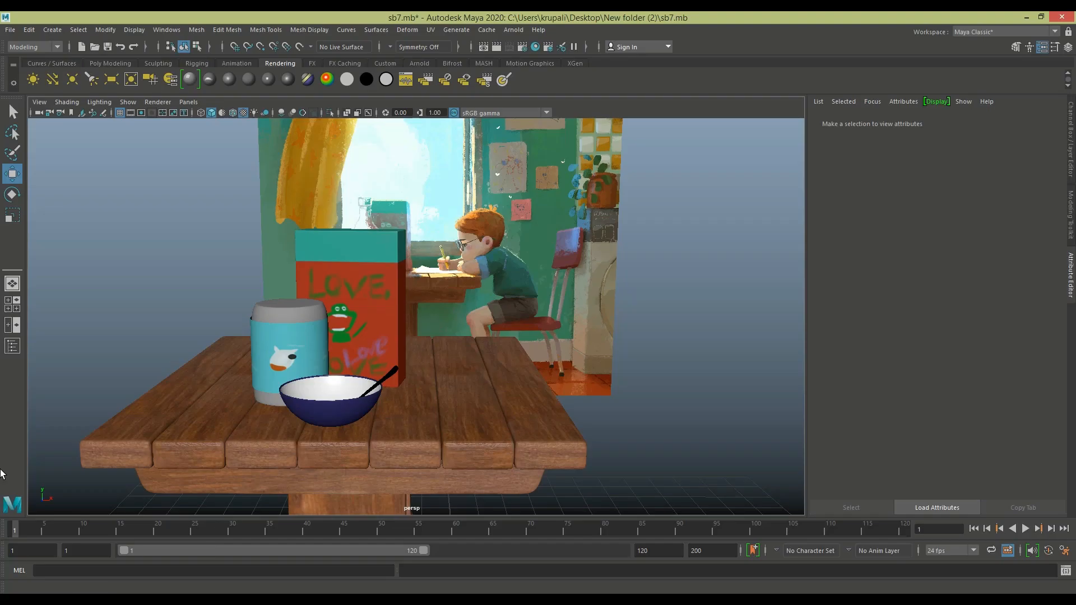
{"action": "left_click", "coordinate": [362, 331]}
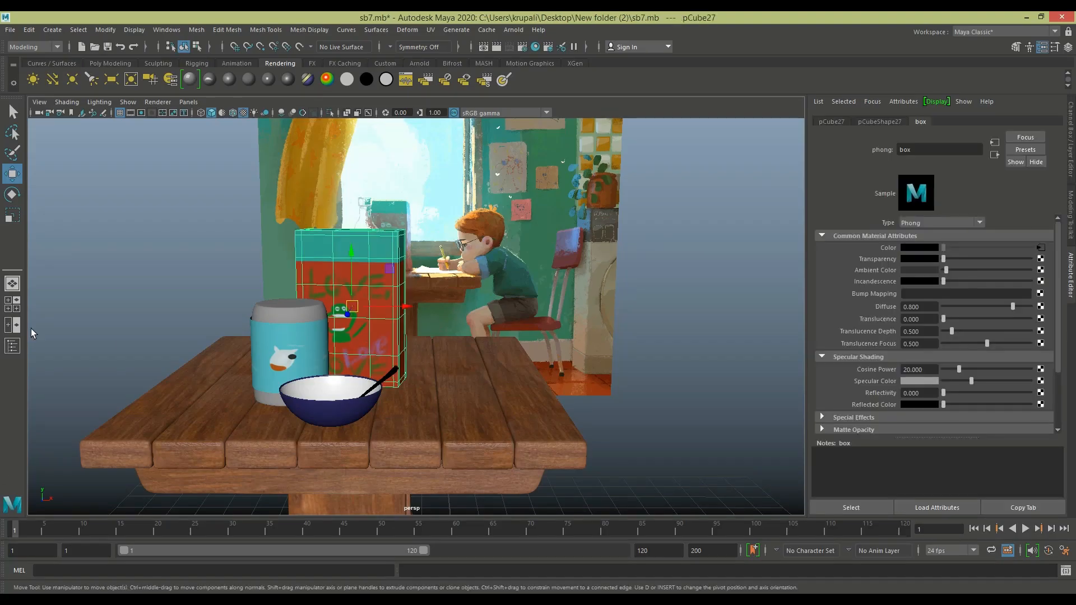
{"action": "left_click", "coordinate": [1044, 248]}
{"action": "left_click", "coordinate": [916, 294]}
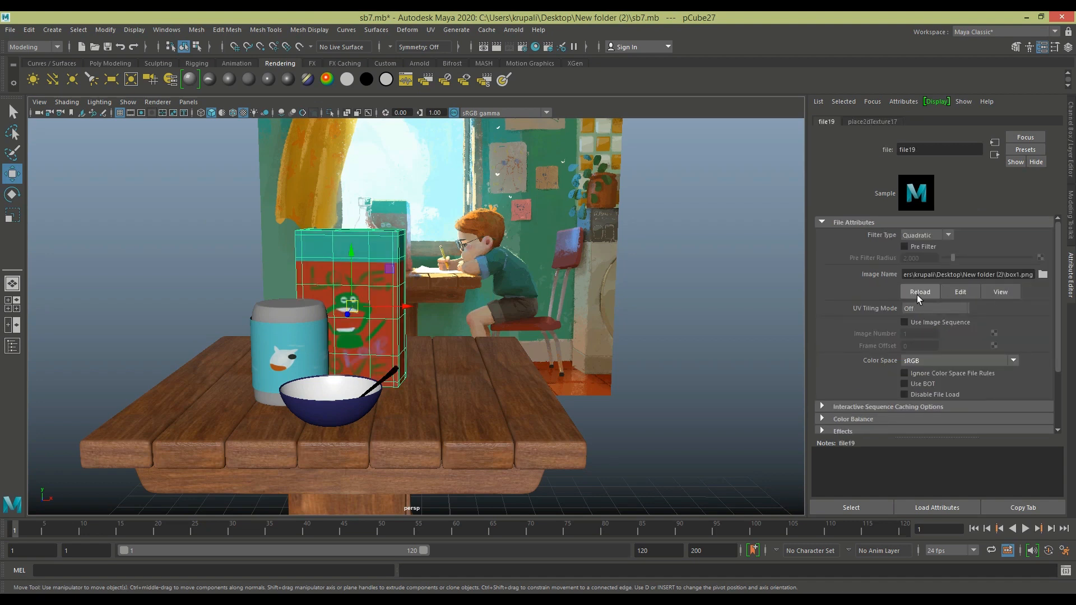
{"action": "left_click", "coordinate": [736, 341]}
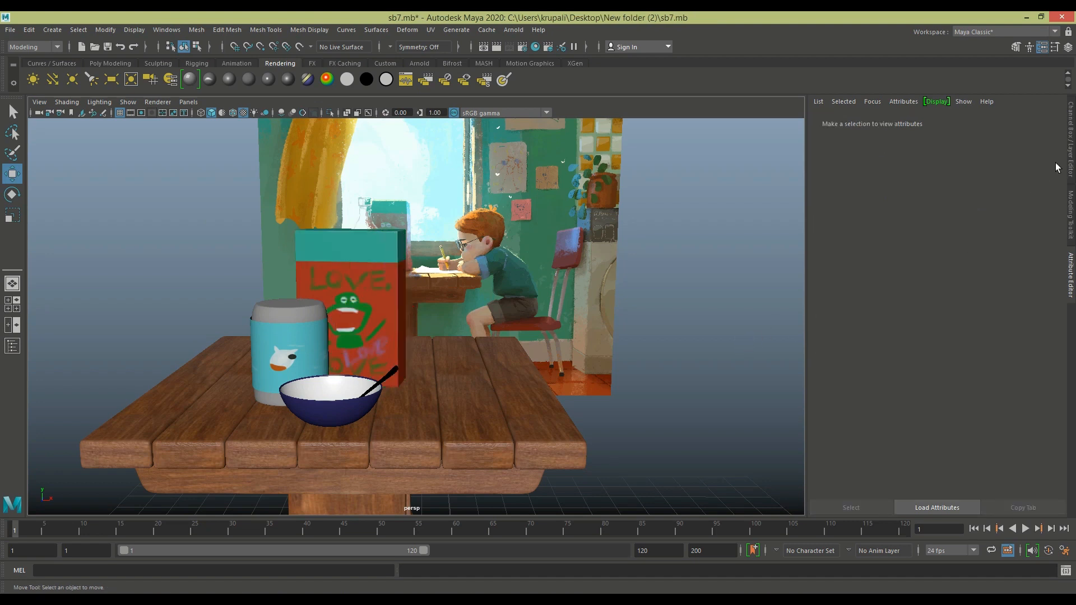
{"action": "left_click", "coordinate": [1070, 145]}
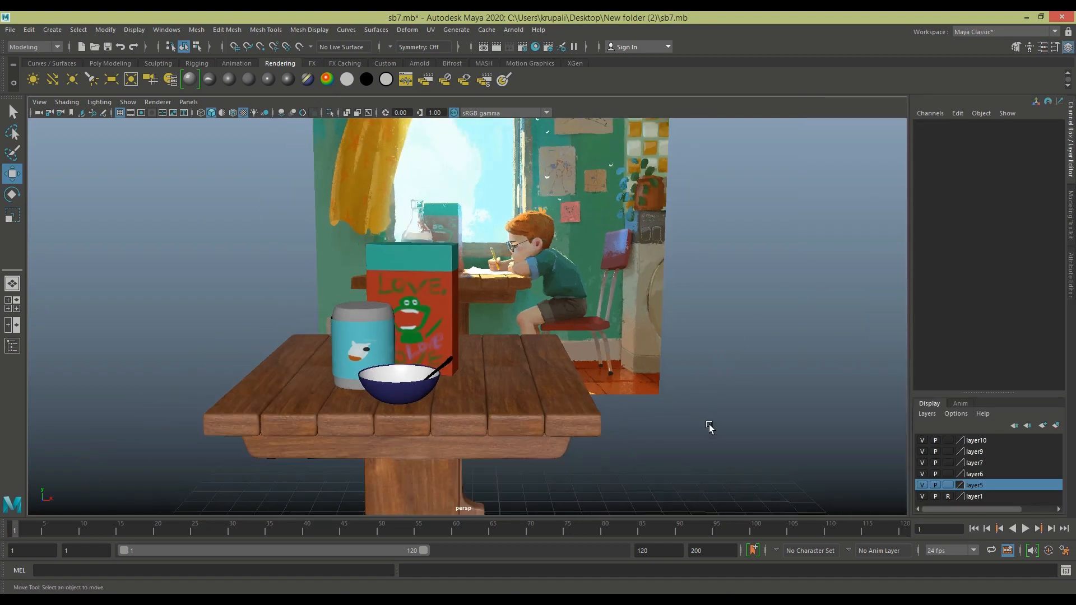